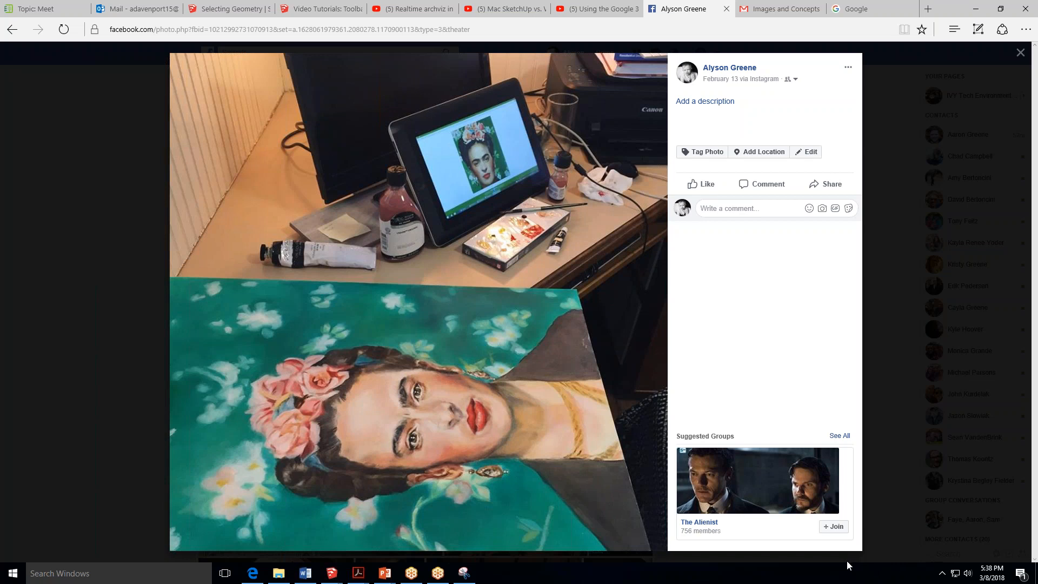
Close the Facebook photo tab and minimize the browser and the presentation to reach the desktop.
{"action": "left_click", "coordinate": [728, 9]}
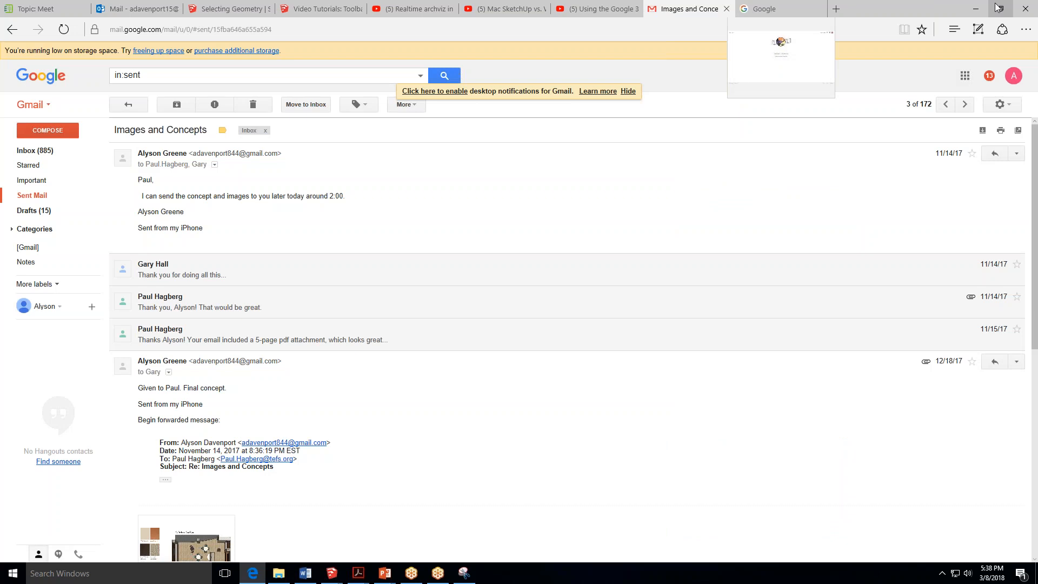
{"action": "left_click", "coordinate": [976, 9]}
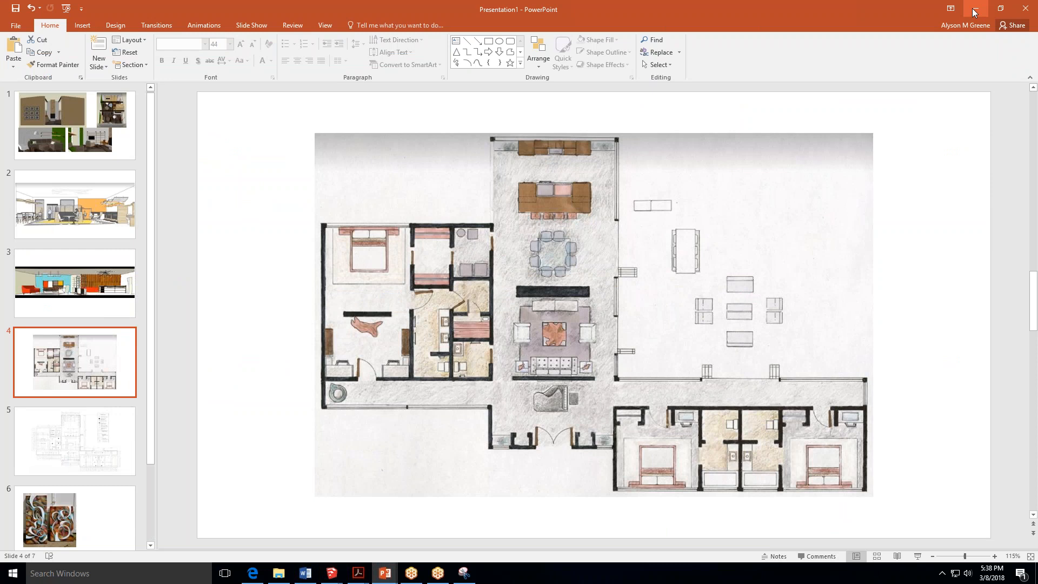
{"action": "left_click", "coordinate": [975, 10]}
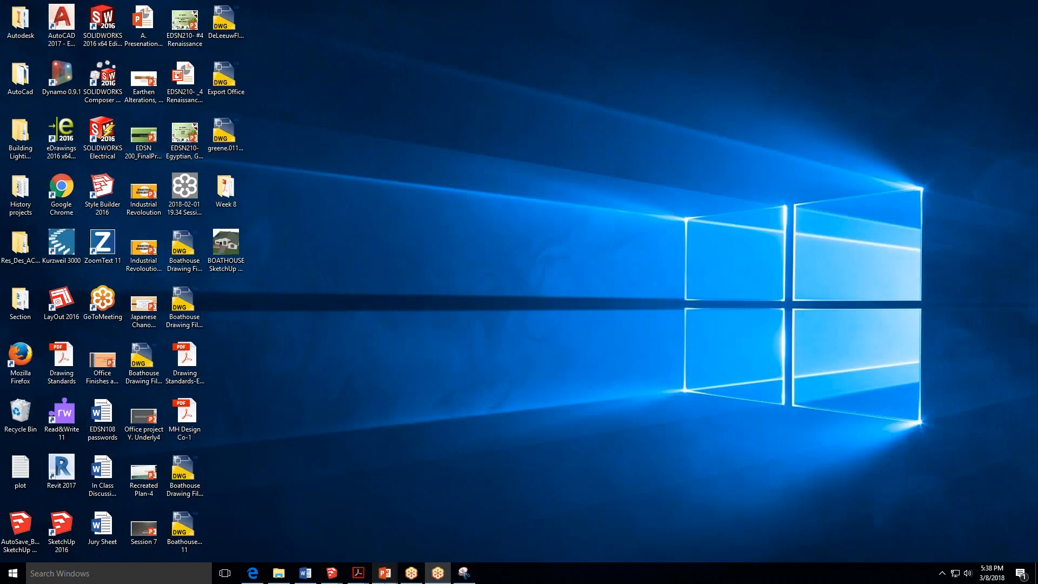
{"action": "mouse_move", "coordinate": [329, 576]}
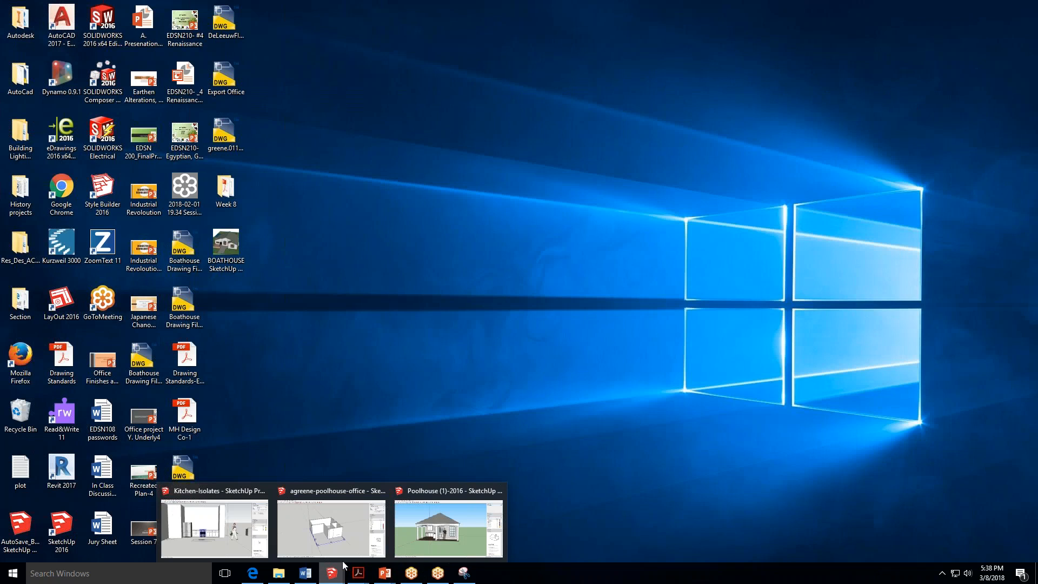
{"action": "mouse_move", "coordinate": [450, 524]}
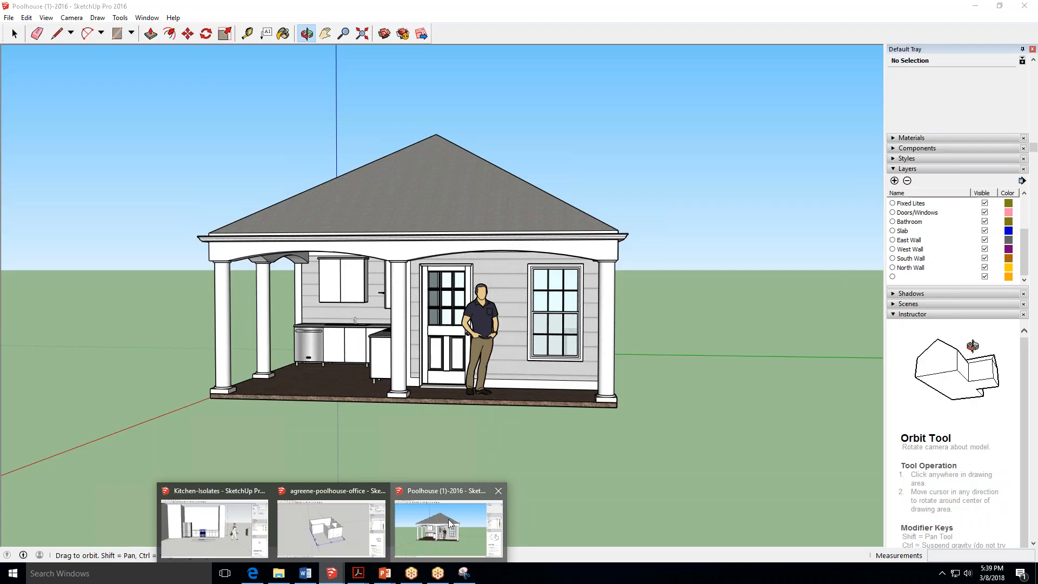
{"action": "left_click", "coordinate": [450, 524]}
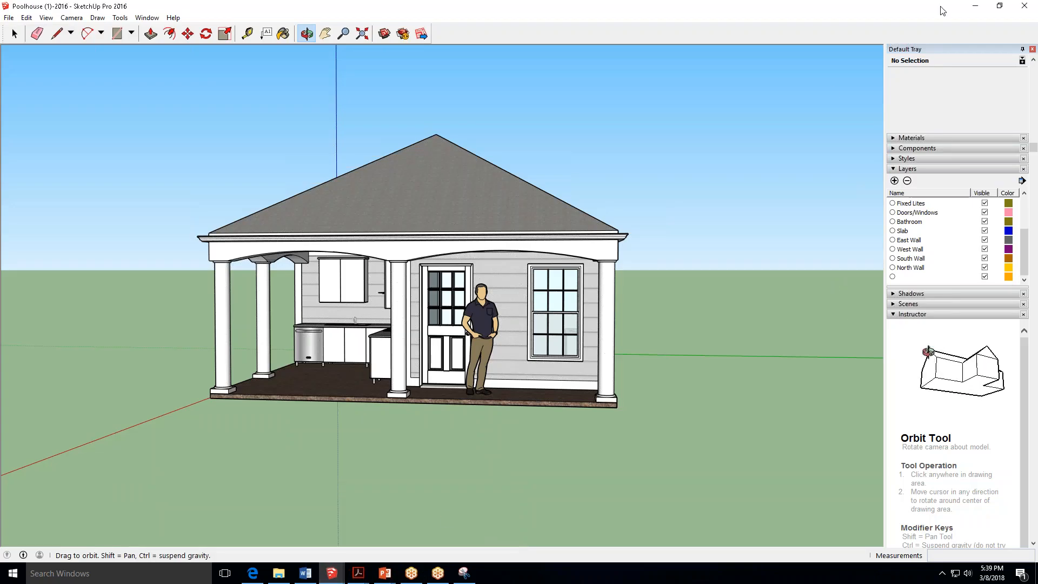
{"action": "left_click", "coordinate": [983, 7]}
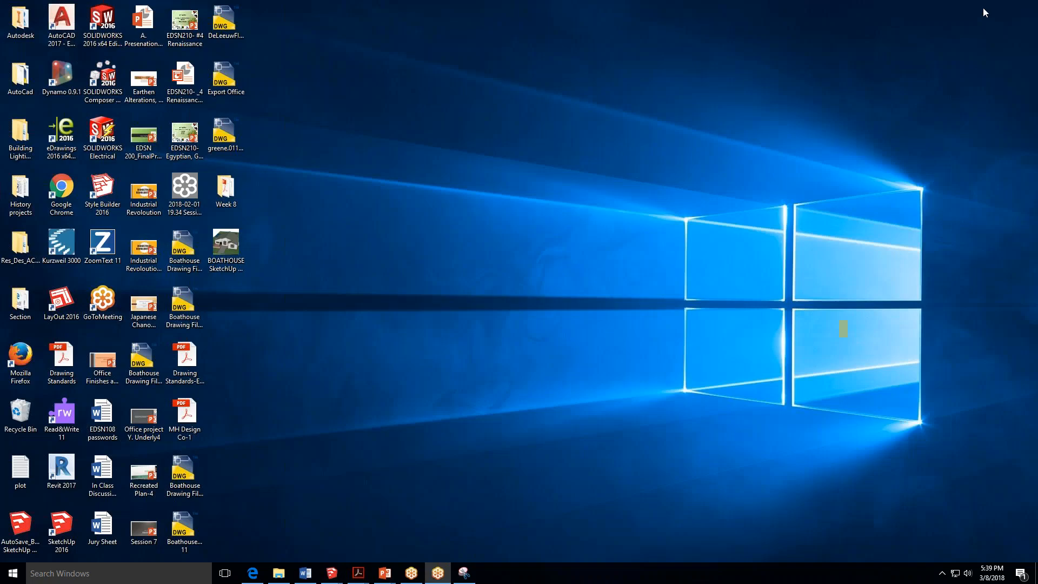
Open the Week 8 folder from the desktop and view the pool house plan image cd83aa17059e4e6d40e8bcf294542e86.
{"action": "double_click", "coordinate": [237, 189]}
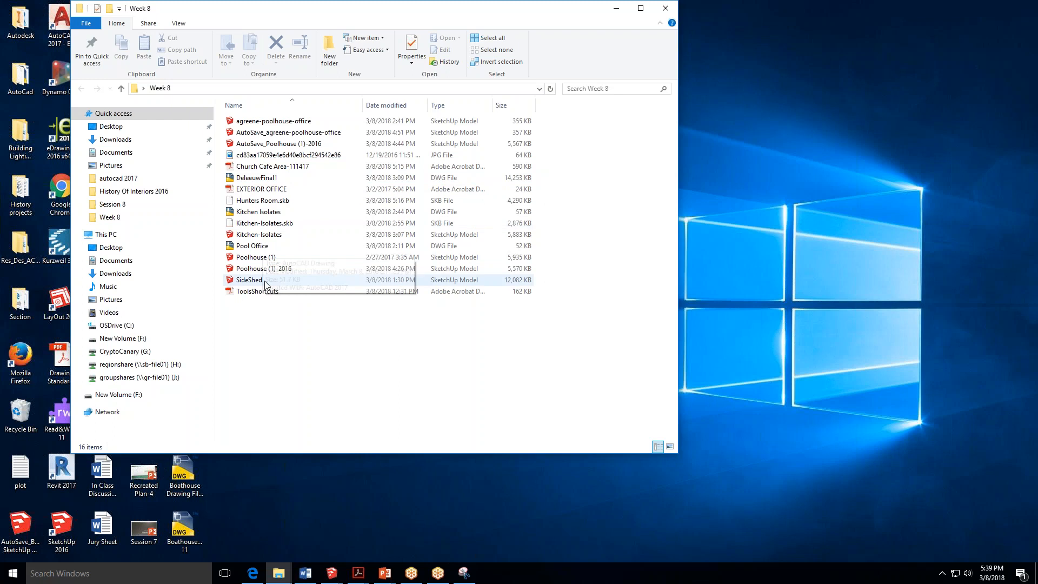
{"action": "double_click", "coordinate": [315, 156]}
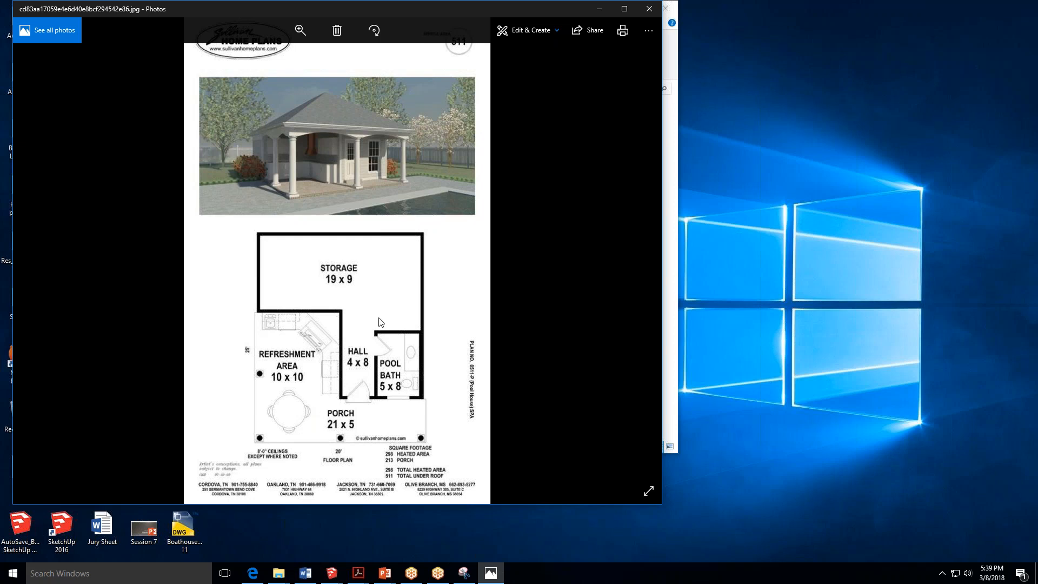
{"action": "left_click", "coordinate": [599, 8]}
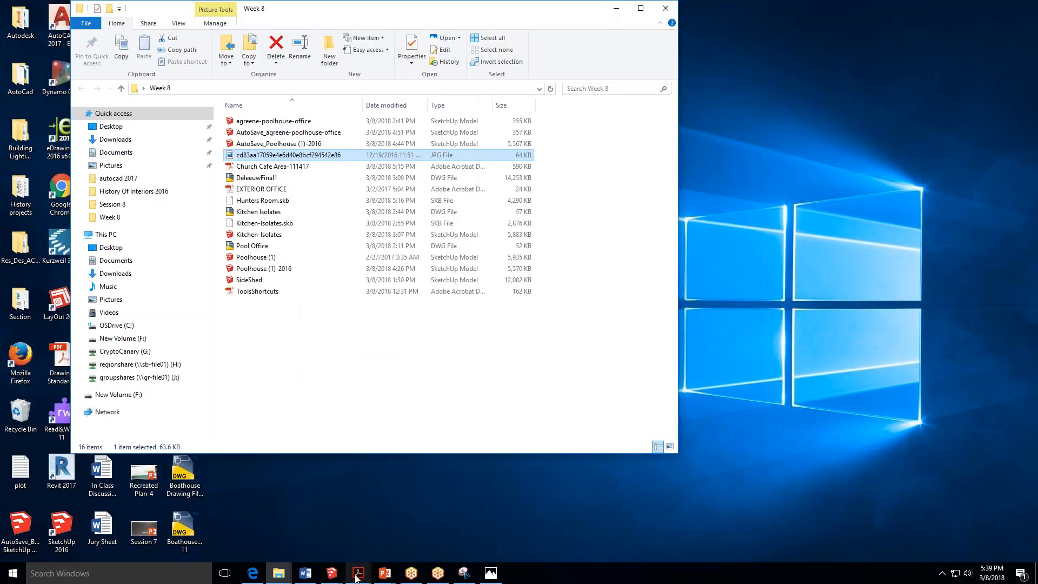
Switch to the Poolhouse (1)-2016 model in SketchUp and examine the building's exterior from the side, front and above.
{"action": "mouse_move", "coordinate": [337, 580]}
{"action": "left_click", "coordinate": [427, 540]}
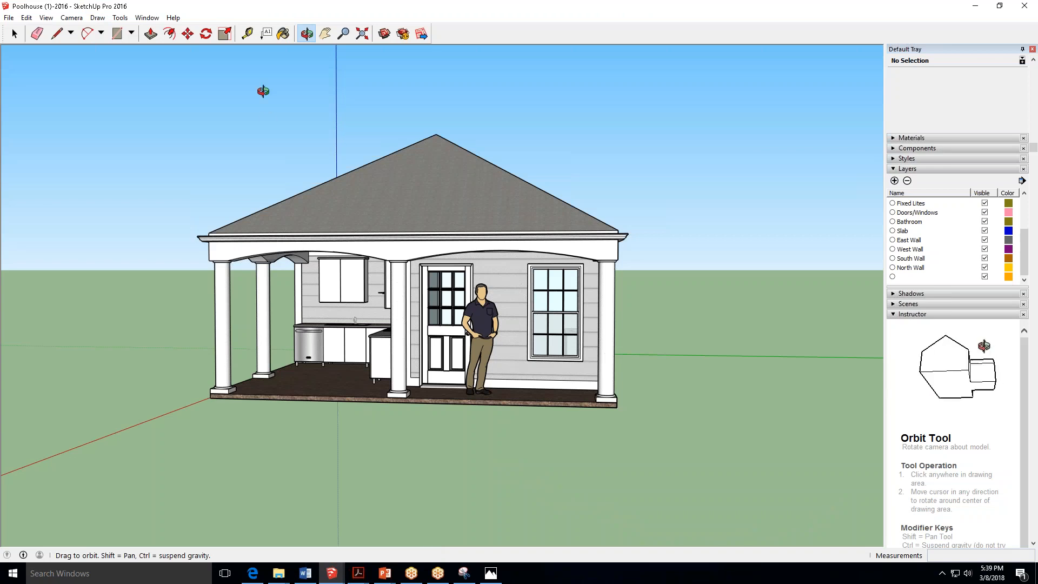
{"action": "left_click_drag", "start_coordinate": [352, 156], "coordinate": [236, 356]}
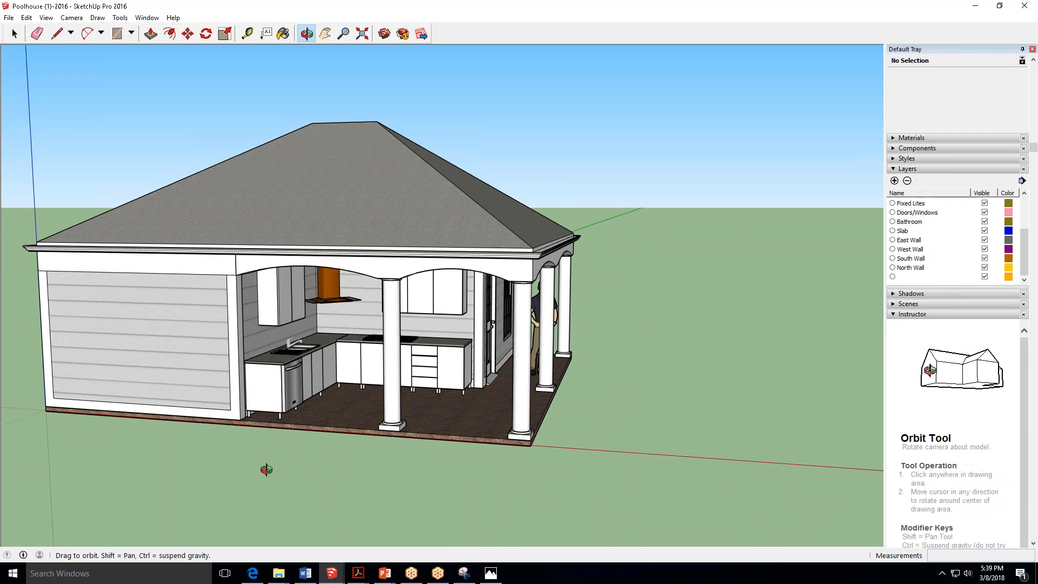
{"action": "left_click_drag", "start_coordinate": [266, 470], "coordinate": [691, 364]}
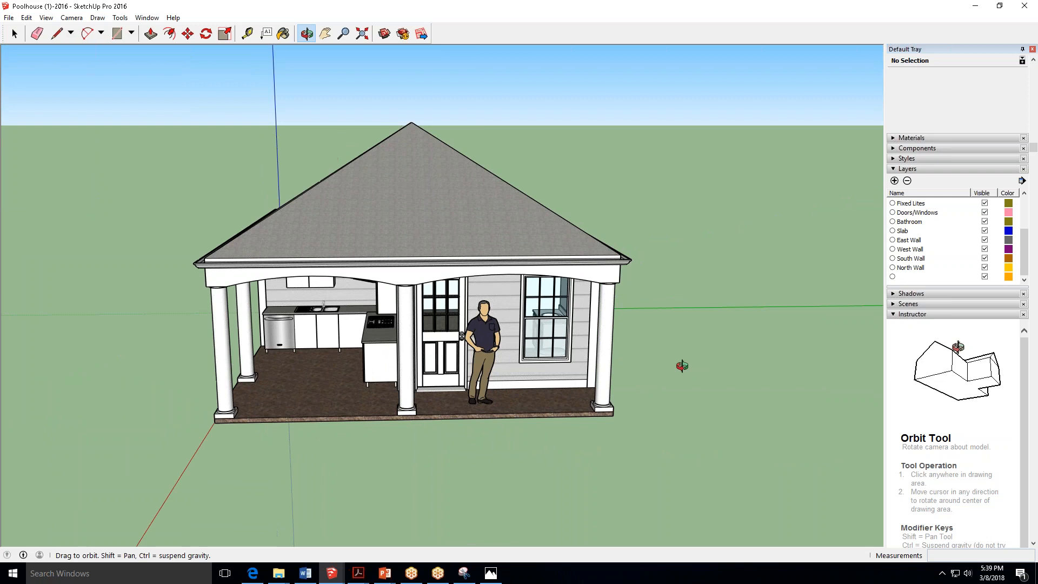
{"action": "left_click_drag", "start_coordinate": [453, 435], "coordinate": [639, 378]}
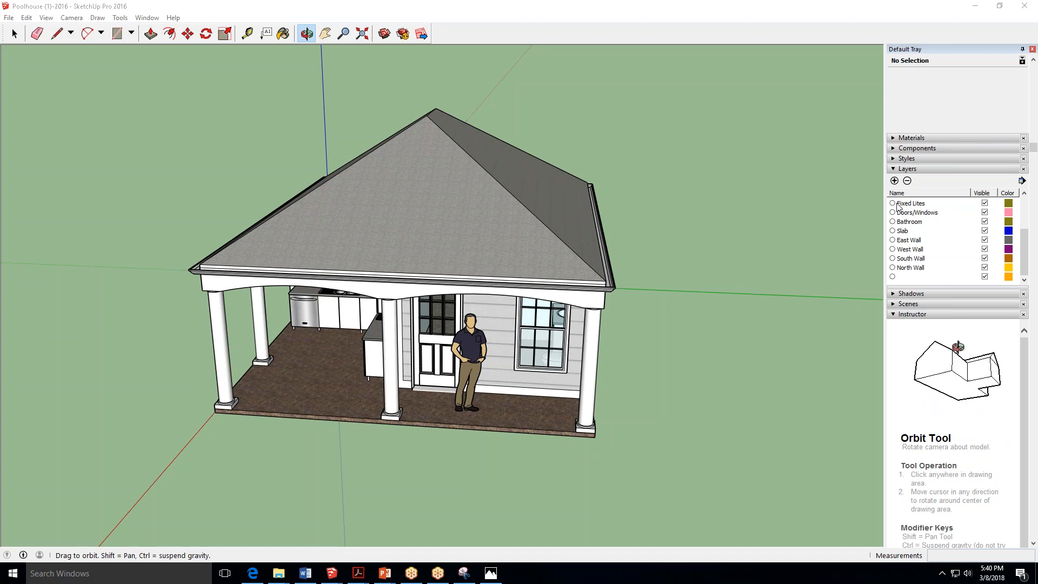
Hide the Roof layer of the pool house and inspect the interior layout from above and from the porch side.
{"action": "left_click_drag", "start_coordinate": [1027, 246], "coordinate": [1027, 215]}
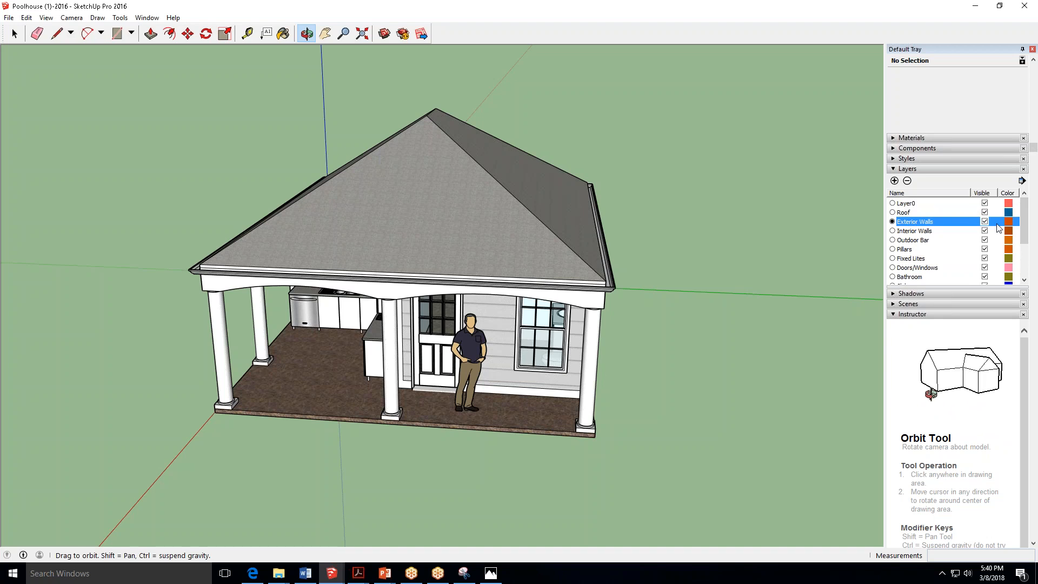
{"action": "left_click", "coordinate": [984, 214]}
{"action": "left_click", "coordinate": [984, 213]}
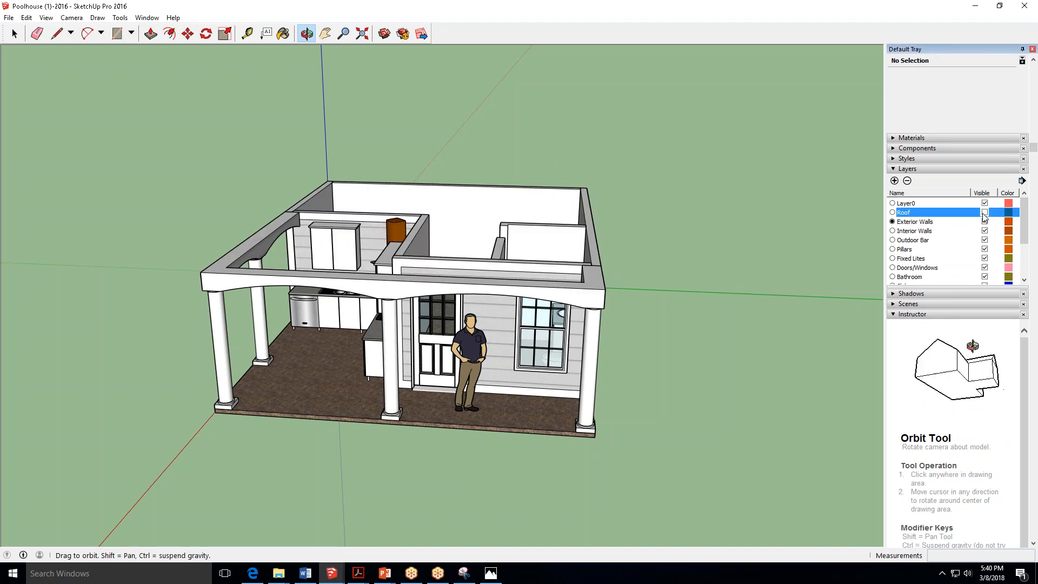
{"action": "left_click", "coordinate": [984, 213]}
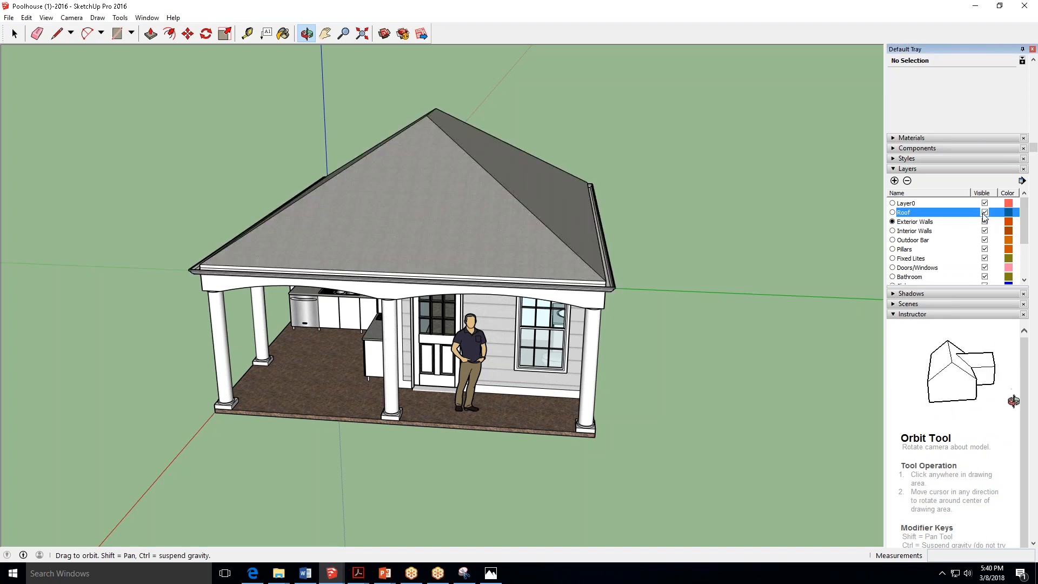
{"action": "left_click", "coordinate": [985, 213]}
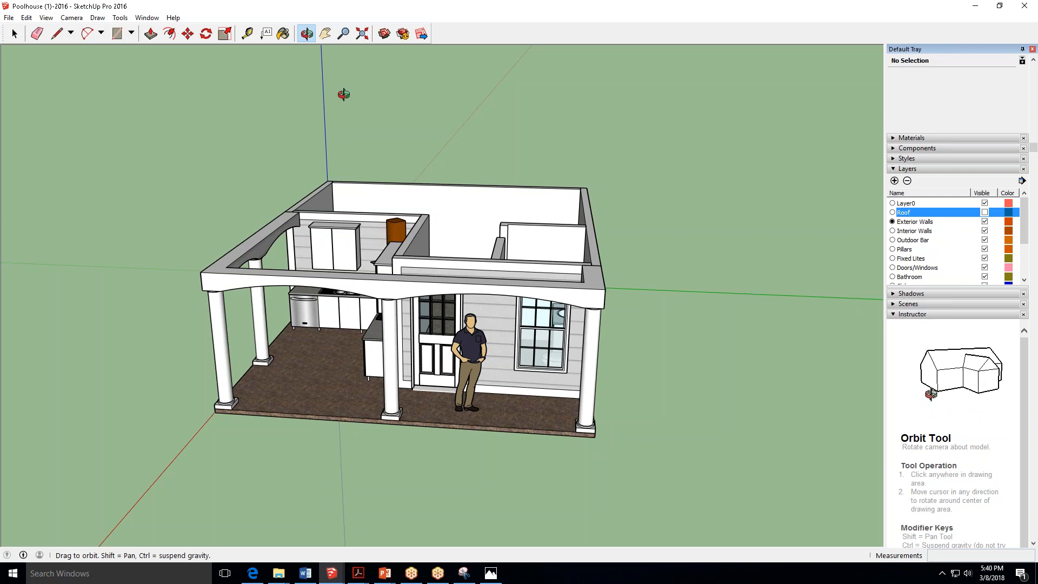
{"action": "left_click_drag", "start_coordinate": [342, 207], "coordinate": [524, 446]}
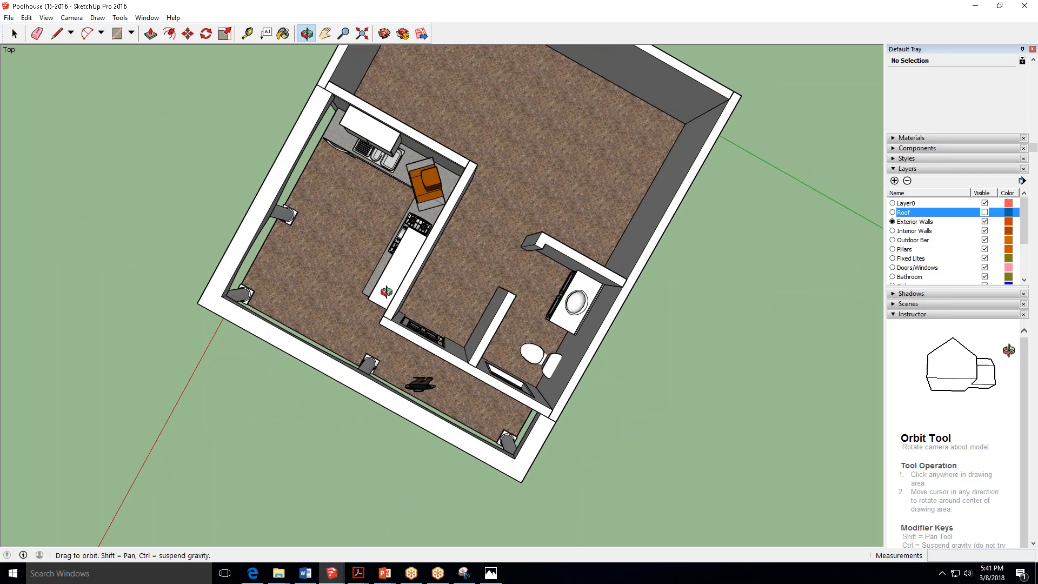
{"action": "left_click_drag", "start_coordinate": [576, 83], "coordinate": [837, 327]}
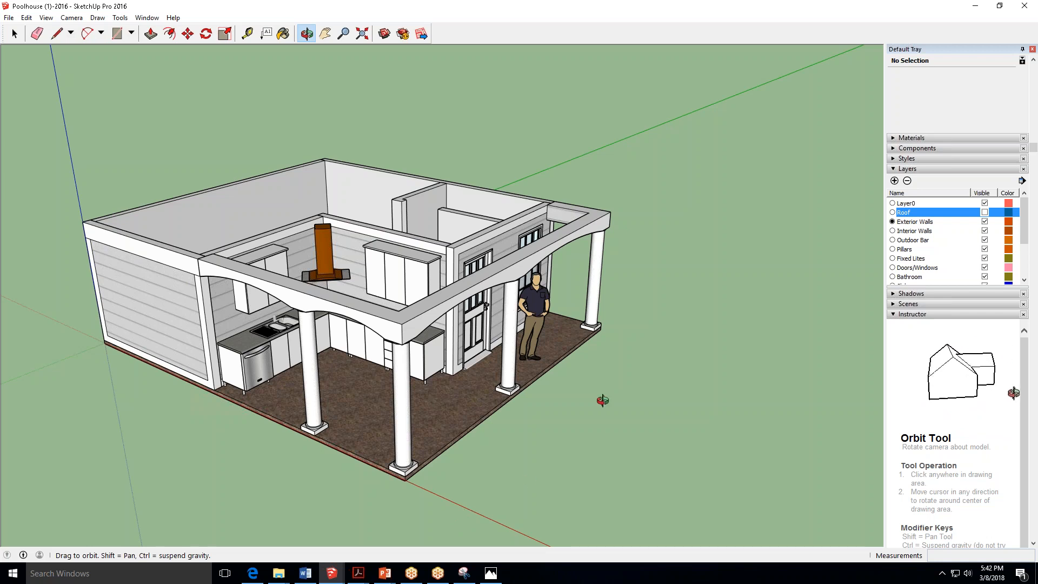
{"action": "left_click_drag", "start_coordinate": [518, 403], "coordinate": [359, 502]}
Switch to EXTERIOR OFFICE.pdf in Acrobat Reader and look over the entire dimensioned floor plan.
{"action": "mouse_move", "coordinate": [360, 573]}
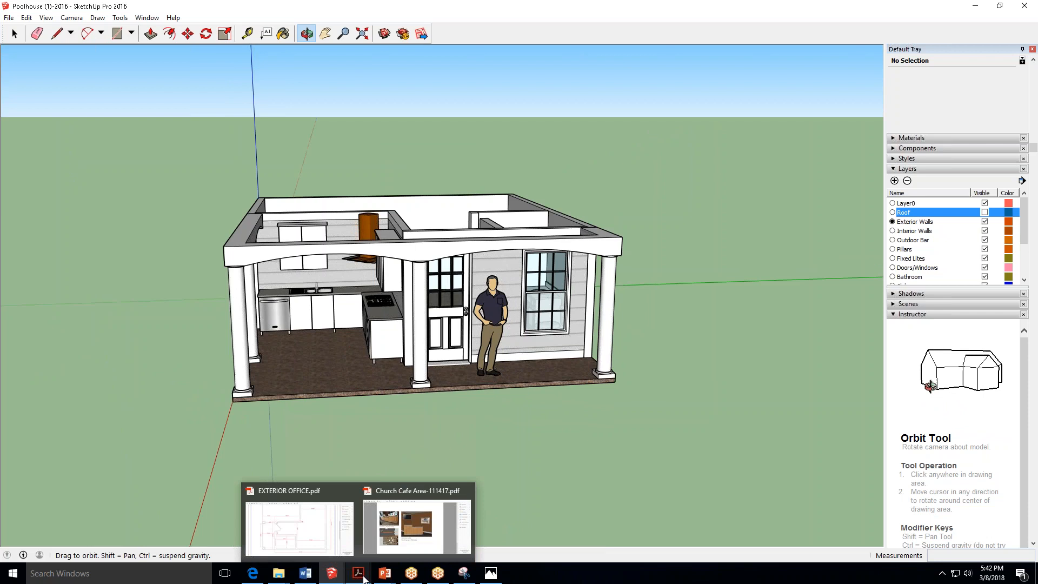
{"action": "left_click", "coordinate": [343, 533]}
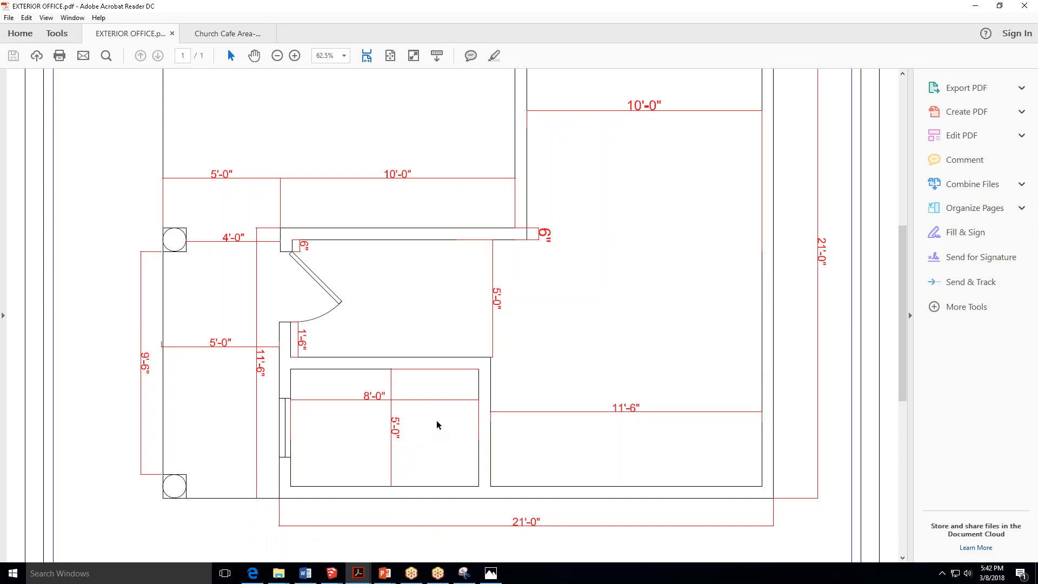
{"action": "scroll", "coordinate": [438, 425], "scroll_direction": "up", "scroll_amount": 8}
{"action": "scroll", "coordinate": [437, 425], "scroll_direction": "down", "scroll_amount": 5}
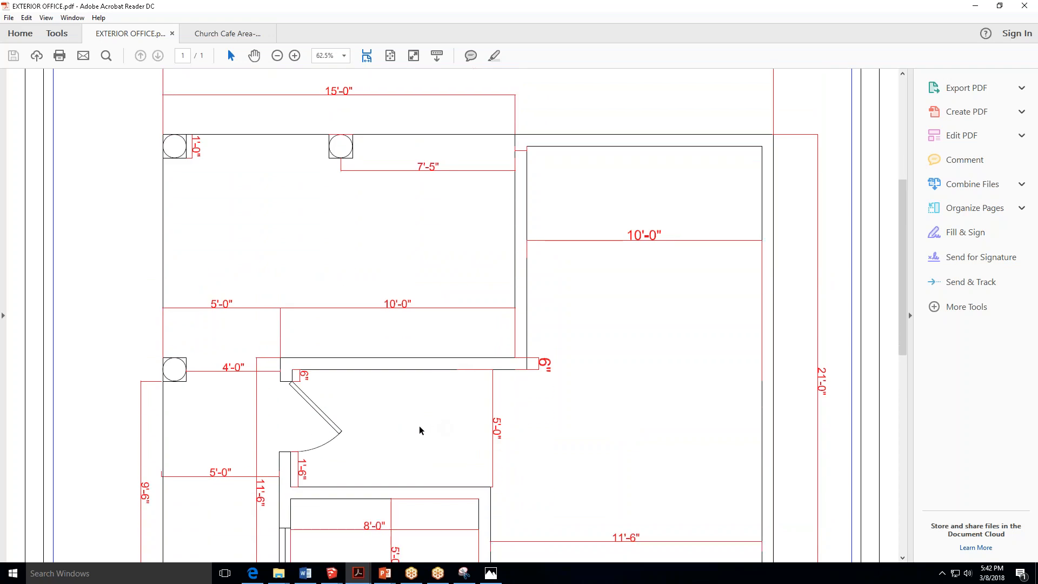
{"action": "scroll", "coordinate": [416, 427], "scroll_direction": "down", "scroll_amount": 2, "text": "ctrl"}
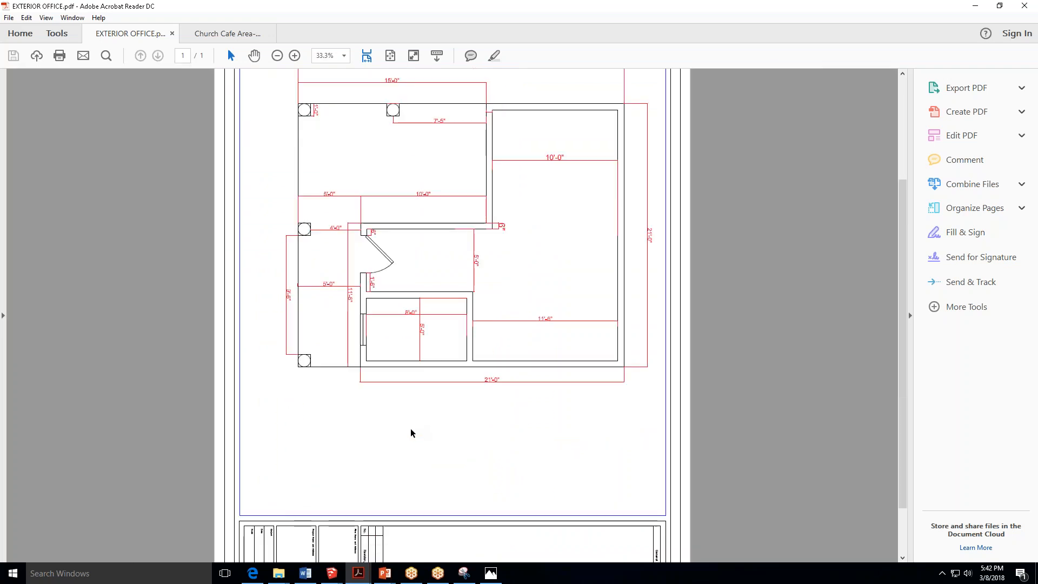
{"action": "scroll", "coordinate": [530, 415], "scroll_direction": "up", "scroll_amount": 2}
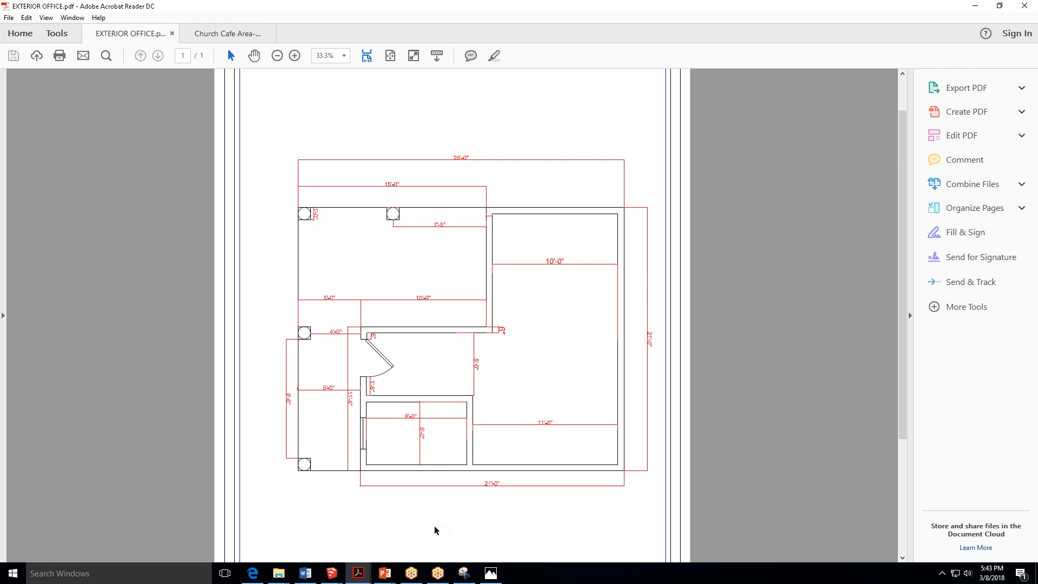
Minimize the floor plan PDF, the pool house model and the Week 8 folder to return to the desktop.
{"action": "left_click", "coordinate": [358, 573]}
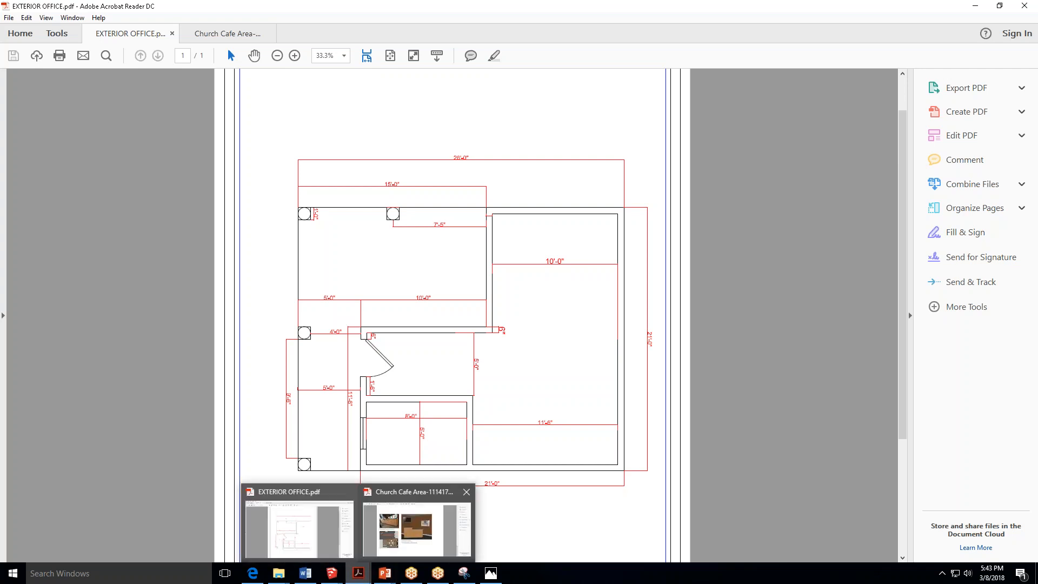
{"action": "left_click", "coordinate": [975, 6]}
{"action": "left_click", "coordinate": [976, 6]}
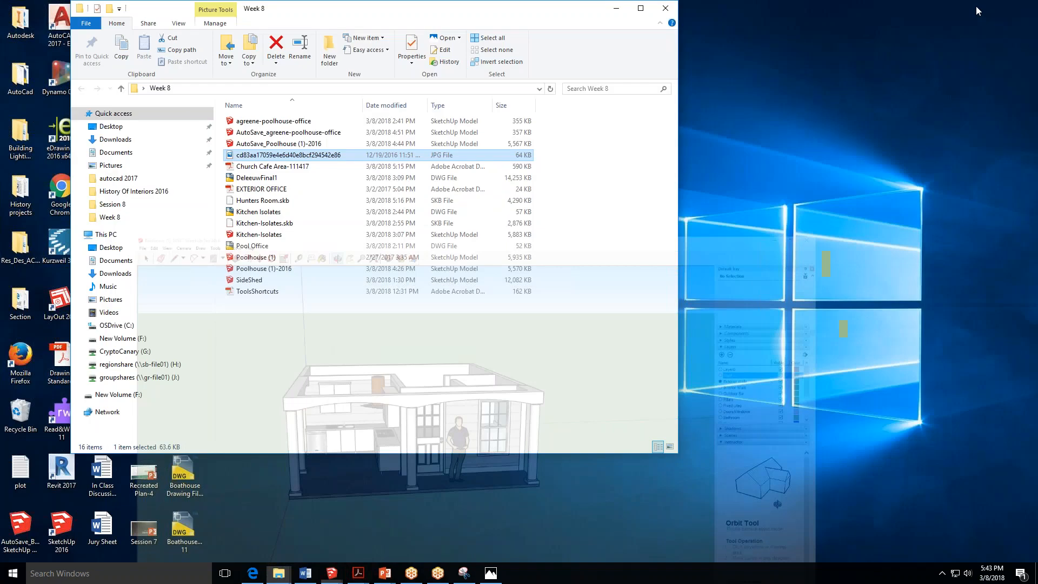
{"action": "left_click", "coordinate": [617, 9]}
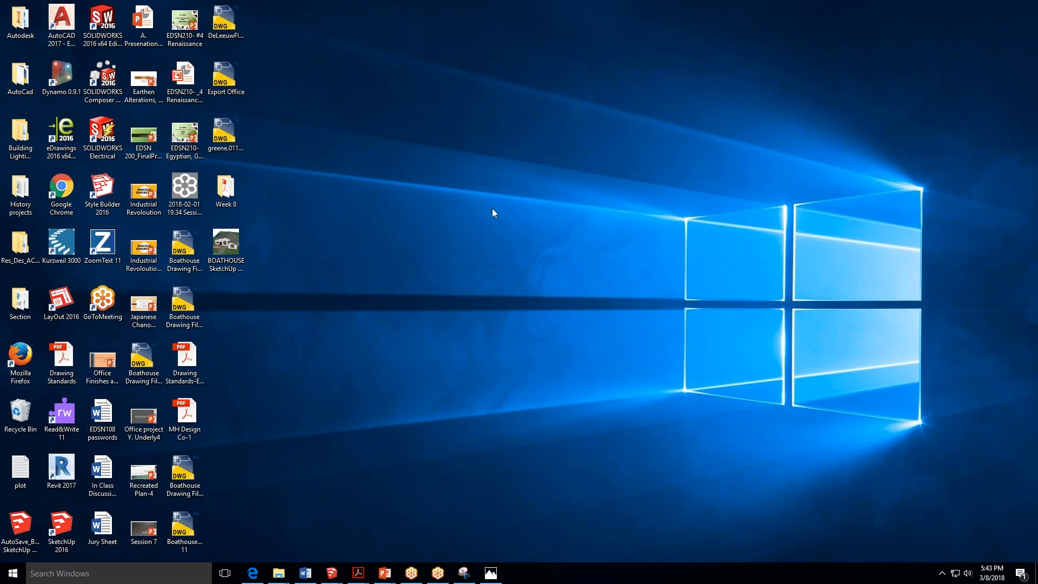
Reopen the Week 8 folder and open the DeleeuwFinal1 drawing in AutoCAD.
{"action": "left_click_drag", "start_coordinate": [242, 192], "coordinate": [395, 25]}
{"action": "double_click", "coordinate": [395, 27]}
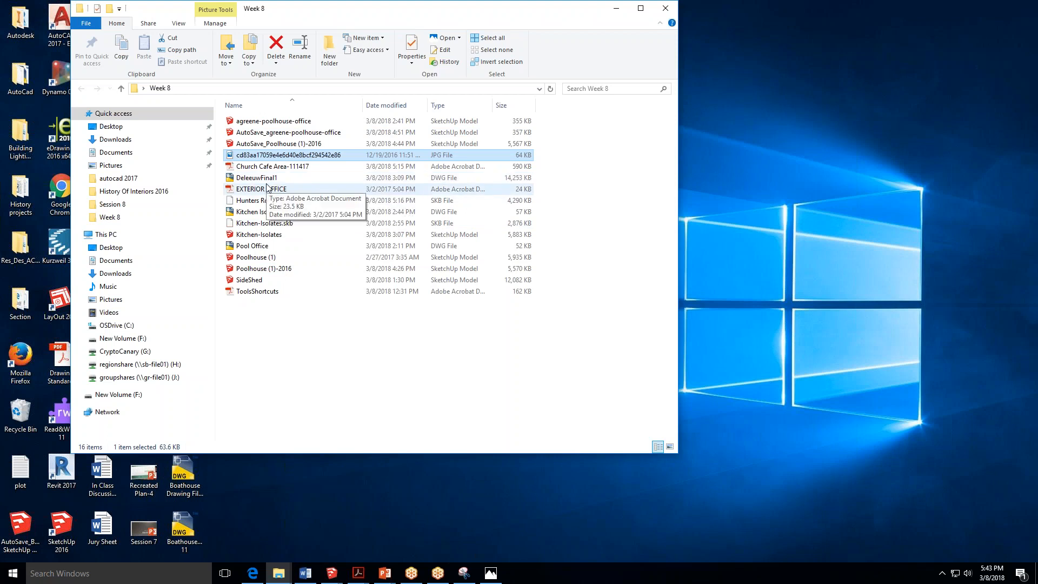
{"action": "left_click", "coordinate": [269, 179]}
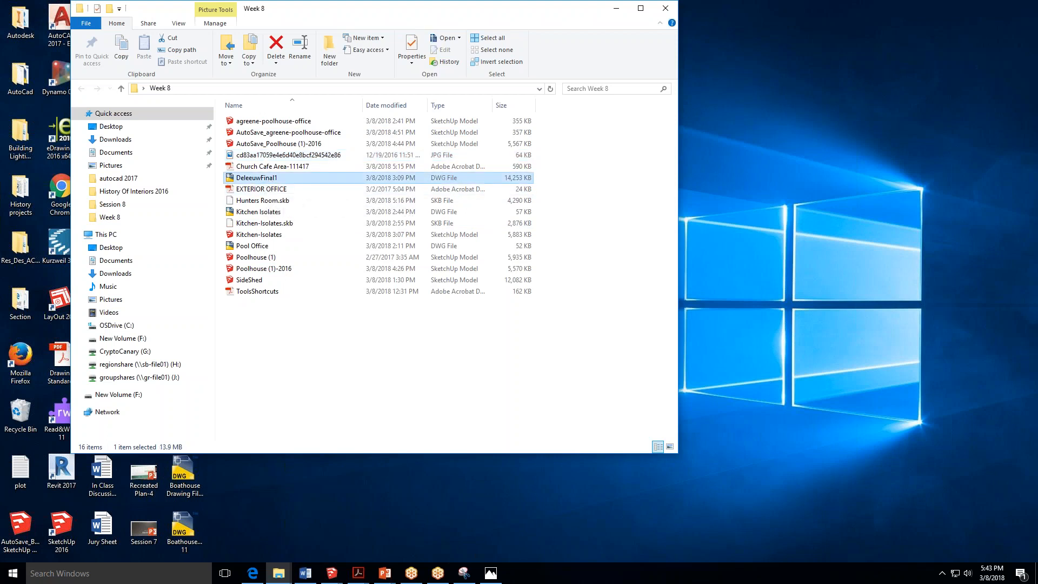
{"action": "double_click", "coordinate": [270, 178]}
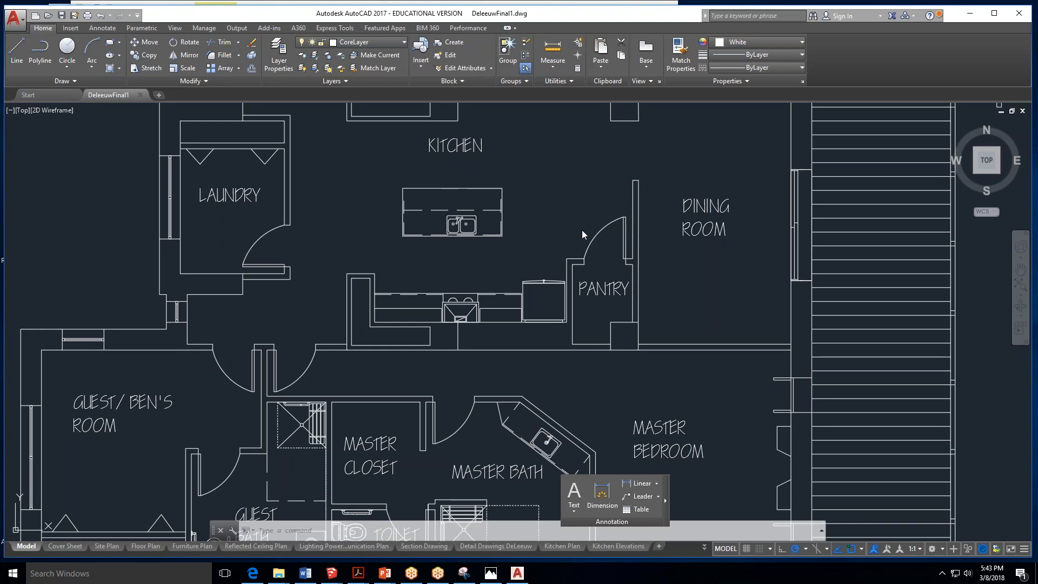
Examine the two landscaped site plans in model space and where the pool house sits on each lot.
{"action": "scroll", "coordinate": [308, 235], "scroll_direction": "down", "scroll_amount": 9}
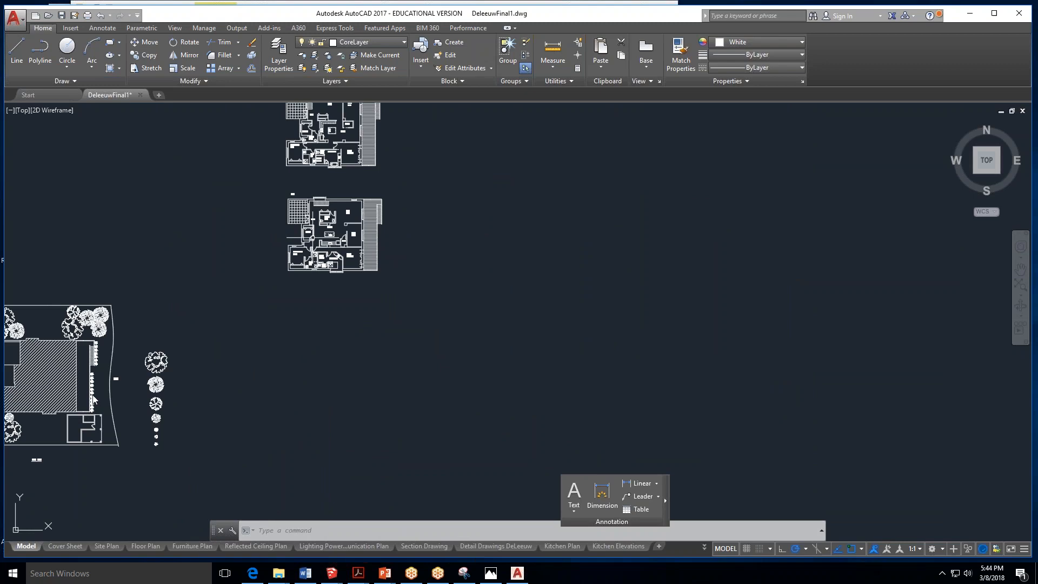
{"action": "scroll", "coordinate": [63, 467], "scroll_direction": "down", "scroll_amount": 2}
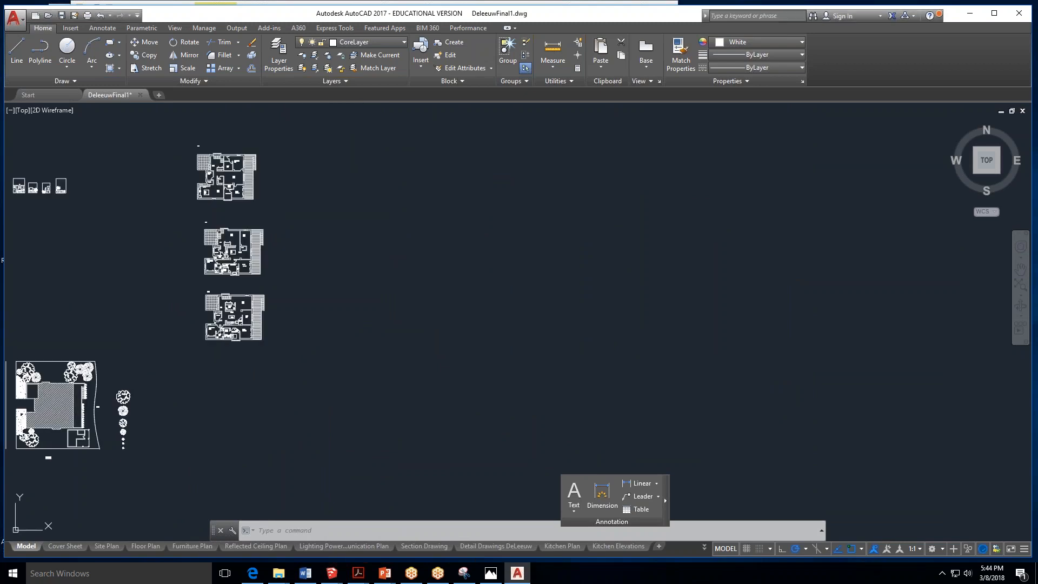
{"action": "mouse_move", "coordinate": [161, 409]}
{"action": "middle_mouse_down"}
{"action": "mouse_move", "coordinate": [253, 357]}
{"action": "mouse_move", "coordinate": [338, 333]}
{"action": "mouse_move", "coordinate": [465, 345]}
{"action": "middle_mouse_up"}
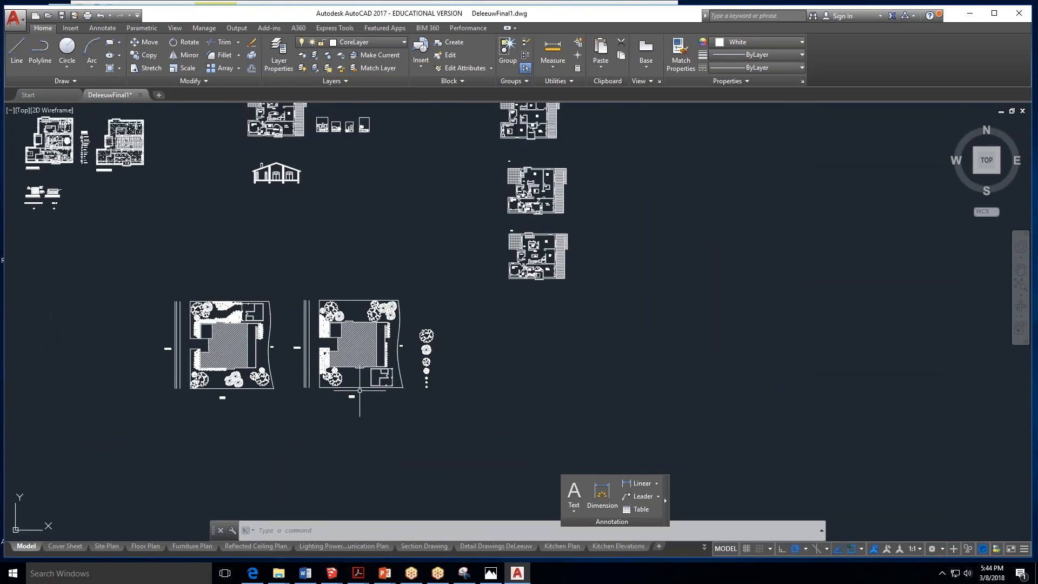
{"action": "scroll", "coordinate": [360, 389], "scroll_direction": "up", "scroll_amount": 3}
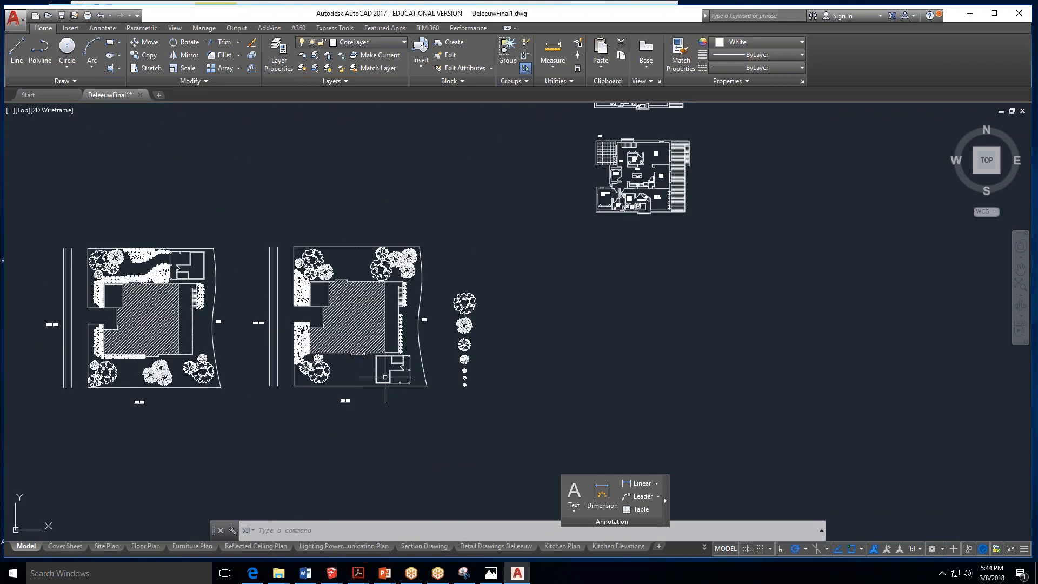
{"action": "scroll", "coordinate": [386, 381], "scroll_direction": "up", "scroll_amount": 5}
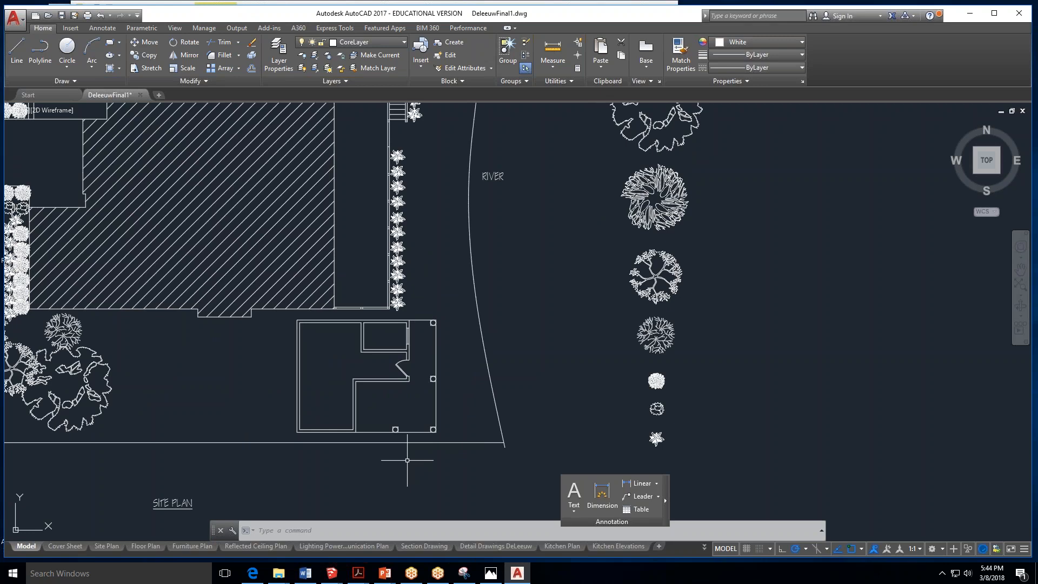
{"action": "scroll", "coordinate": [465, 379], "scroll_direction": "down", "scroll_amount": 4}
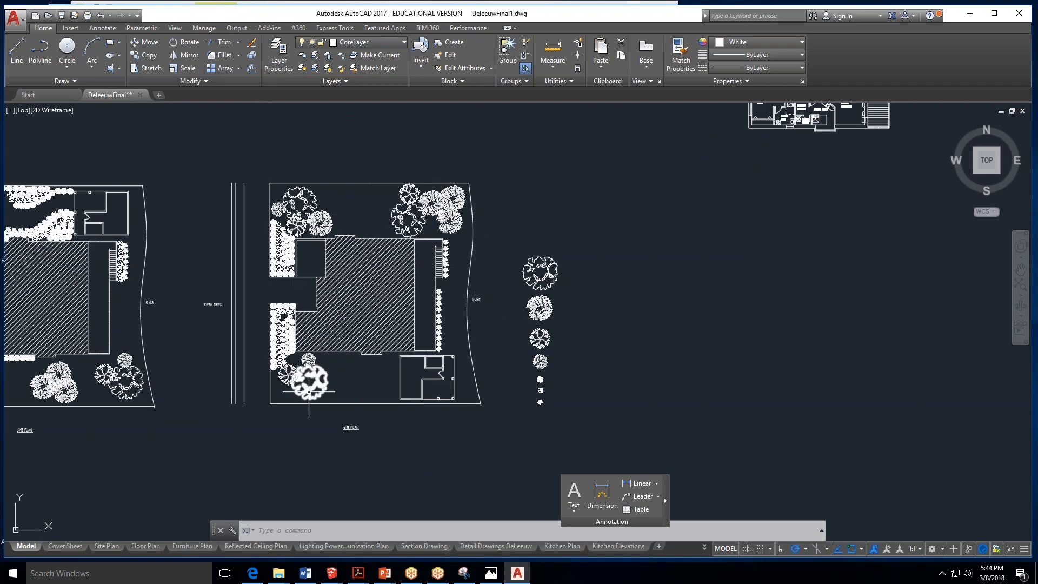
{"action": "scroll", "coordinate": [347, 314], "scroll_direction": "down", "scroll_amount": 2}
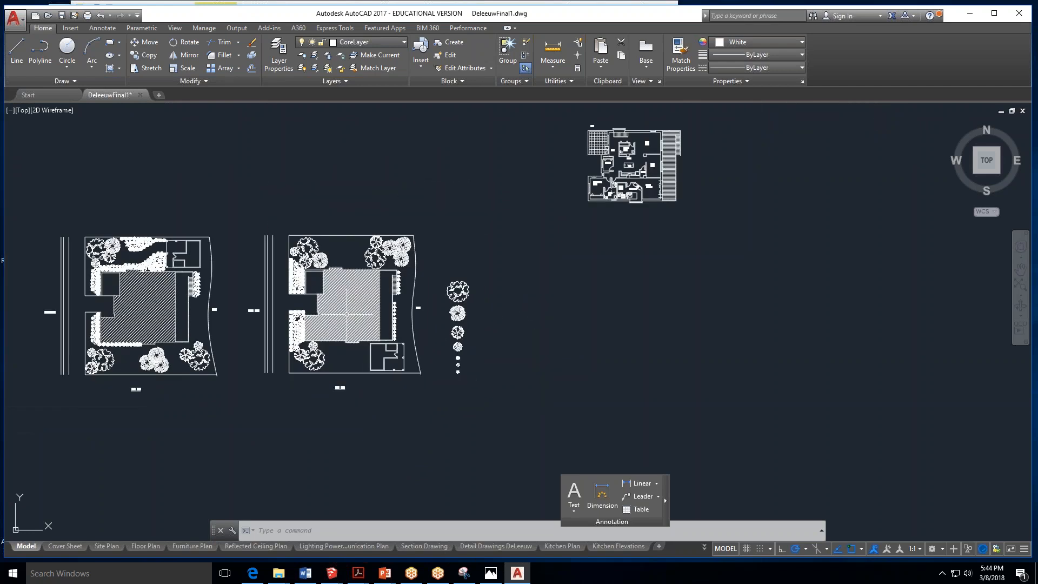
{"action": "scroll", "coordinate": [171, 260], "scroll_direction": "up", "scroll_amount": 4}
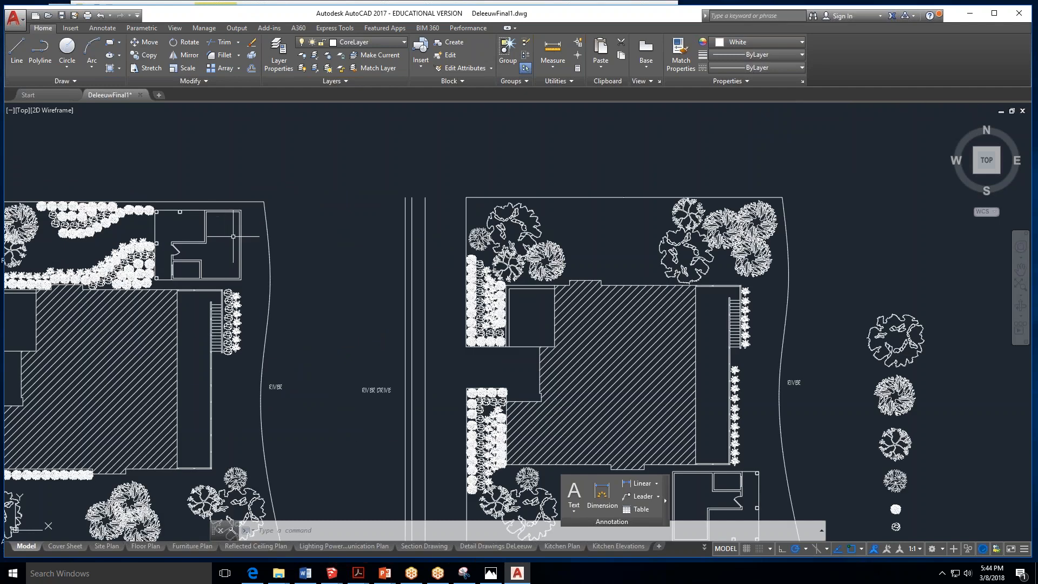
{"action": "scroll", "coordinate": [233, 236], "scroll_direction": "down", "scroll_amount": 4}
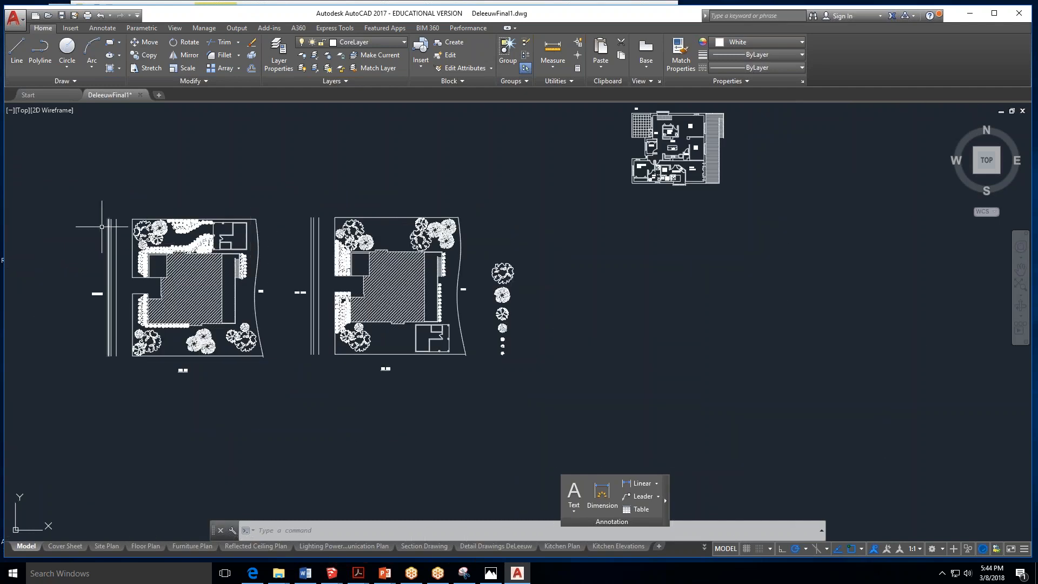
{"action": "scroll", "coordinate": [218, 233], "scroll_direction": "up", "scroll_amount": 2}
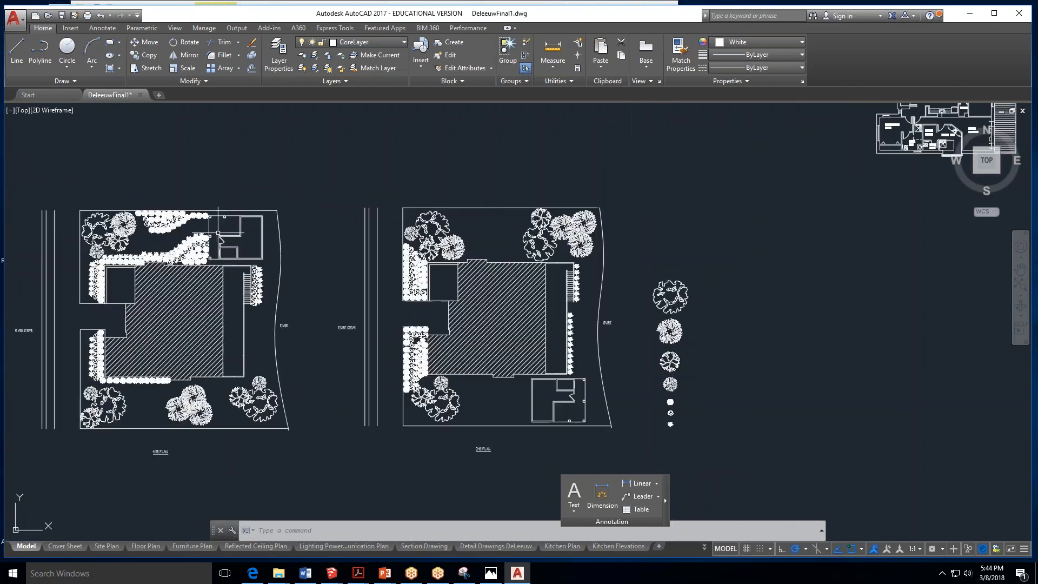
{"action": "scroll", "coordinate": [248, 230], "scroll_direction": "up", "scroll_amount": 5}
{"action": "scroll", "coordinate": [265, 211], "scroll_direction": "down", "scroll_amount": 5}
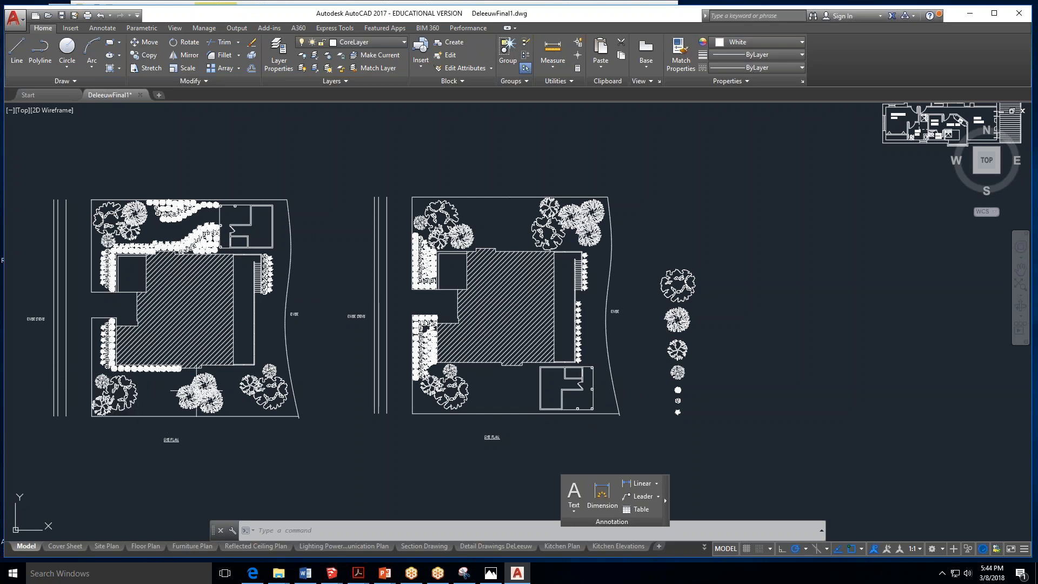
Draw two horizontal lines from the upper and lower ends of the first site plan's road line, extending past the river.
{"action": "left_click", "coordinate": [18, 50]}
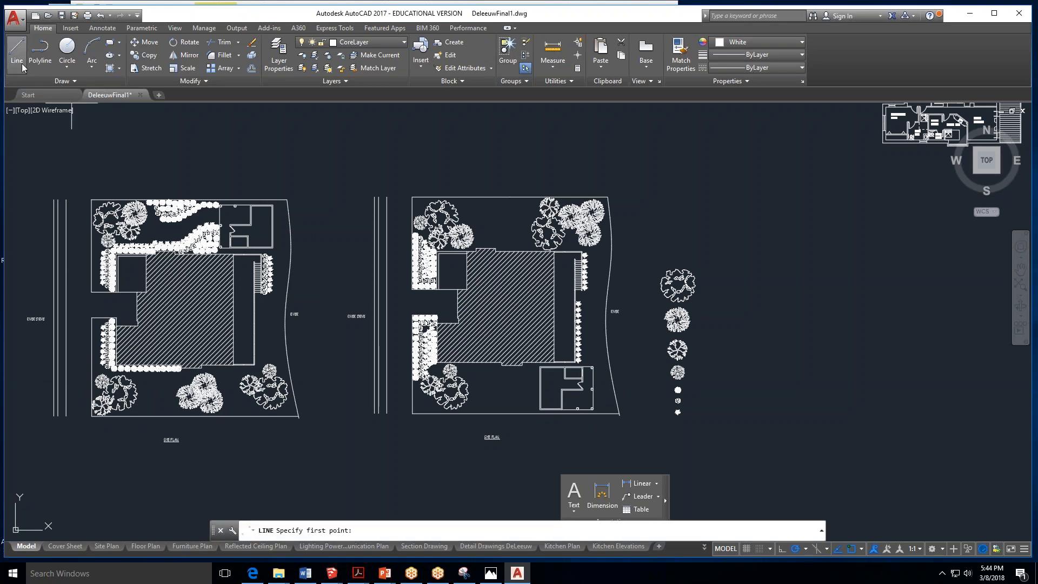
{"action": "left_click", "coordinate": [66, 200]}
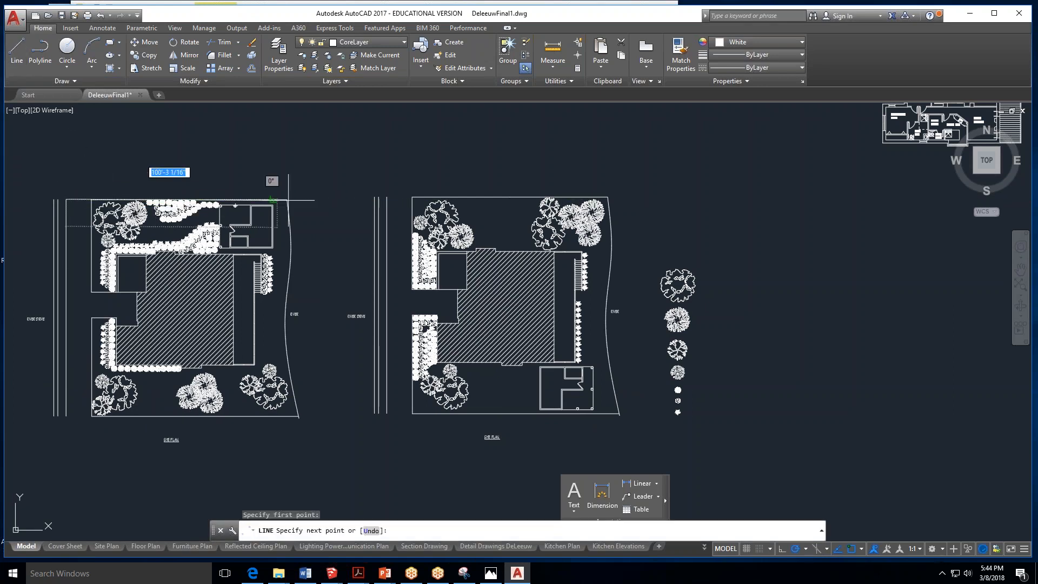
{"action": "left_click", "coordinate": [343, 200]}
{"action": "key", "text": "Escape"}
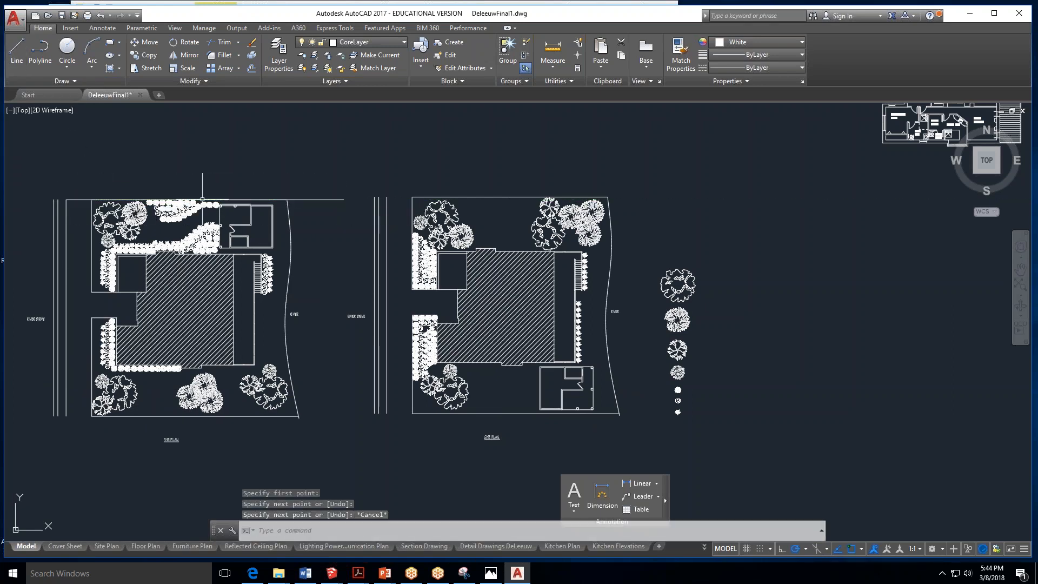
{"action": "left_click", "coordinate": [24, 50]}
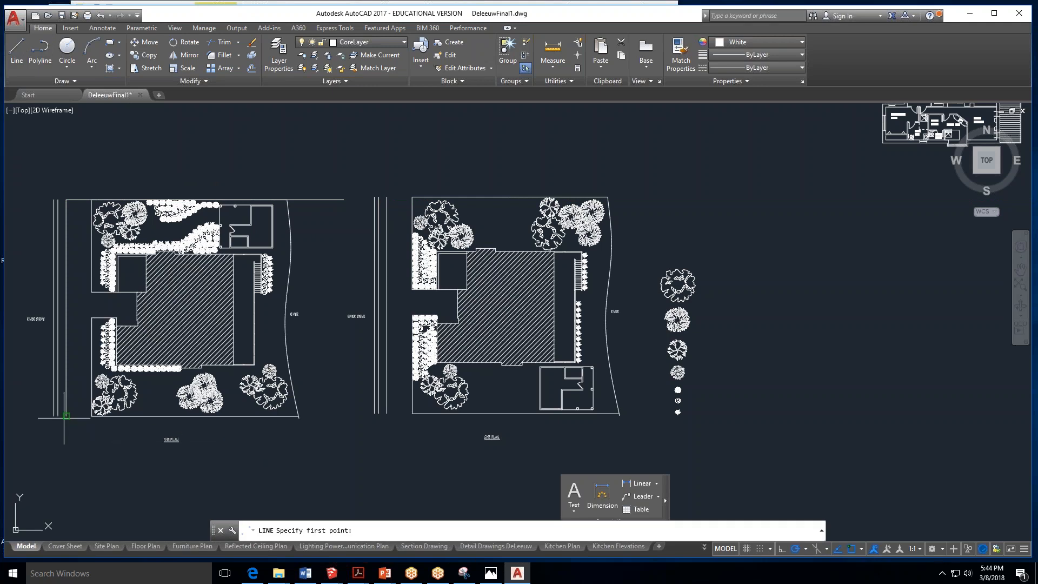
{"action": "left_click", "coordinate": [66, 416]}
{"action": "left_click", "coordinate": [345, 416]}
{"action": "key", "text": "Escape"}
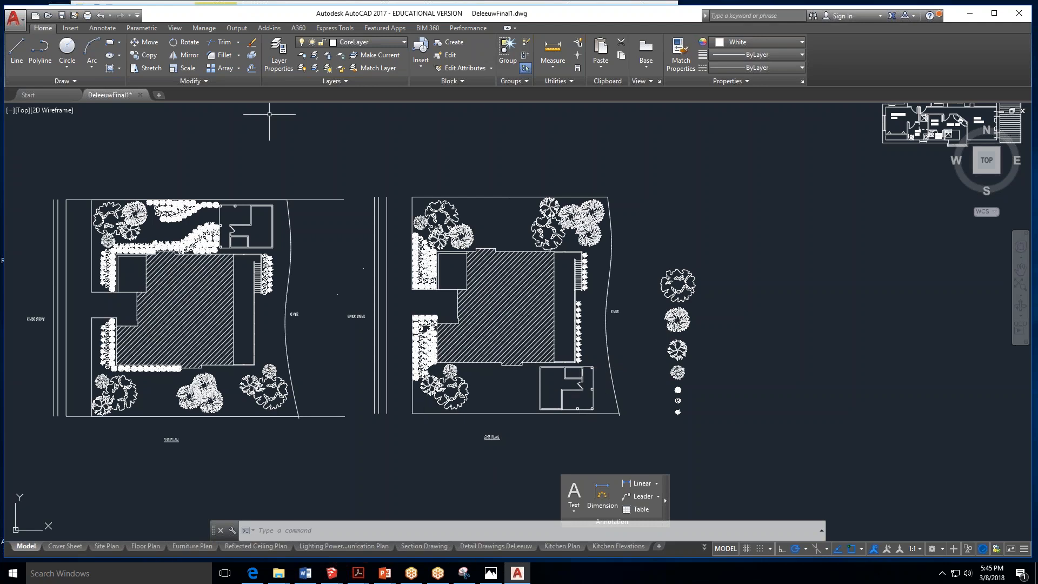
Create a new layer named Outdoor-Office and close the layer manager.
{"action": "left_click", "coordinate": [283, 56]}
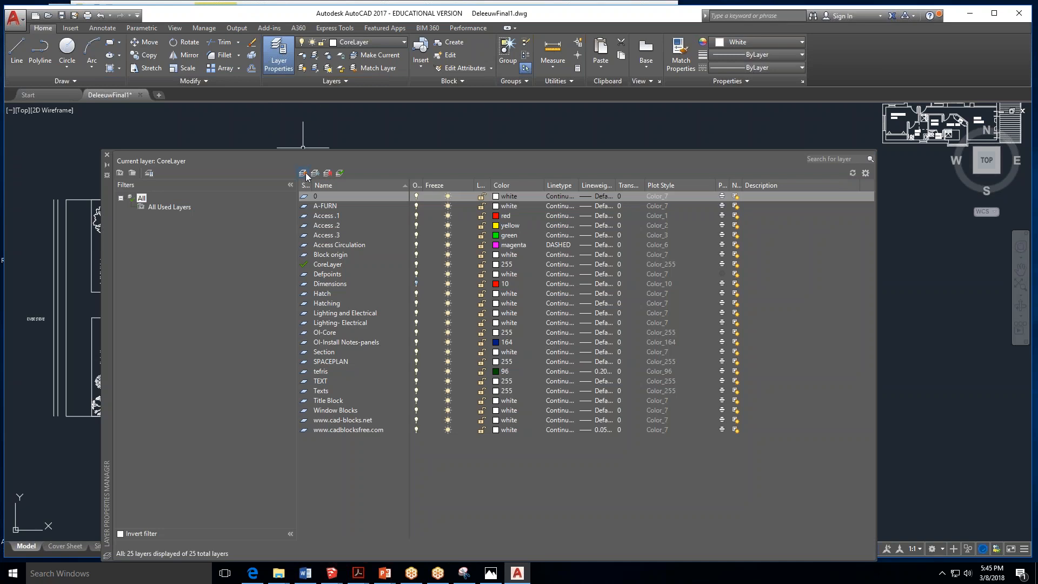
{"action": "left_click", "coordinate": [306, 173]}
{"action": "key", "text": "BackSpace"}
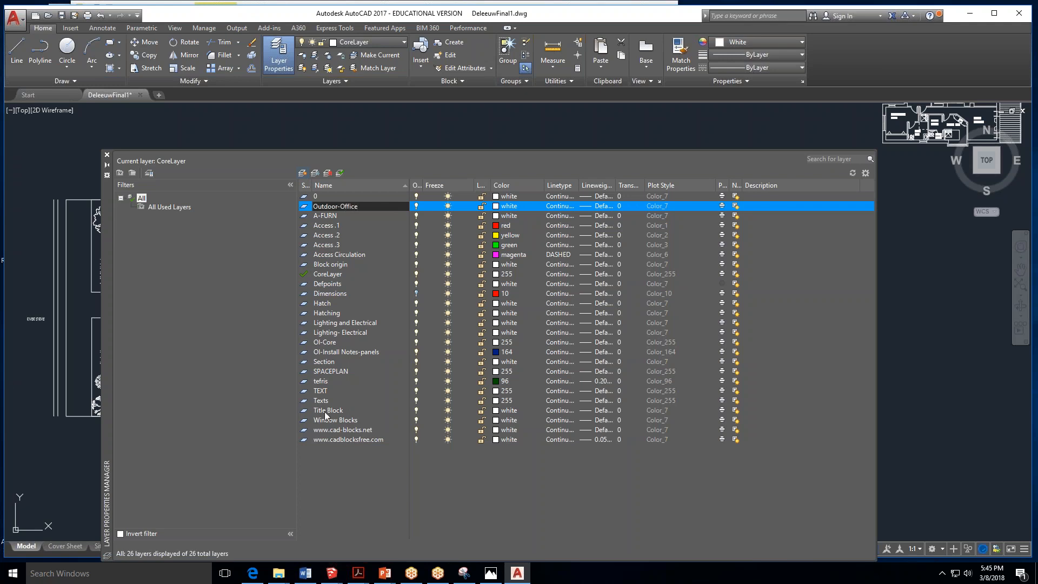
{"action": "left_click", "coordinate": [158, 278]}
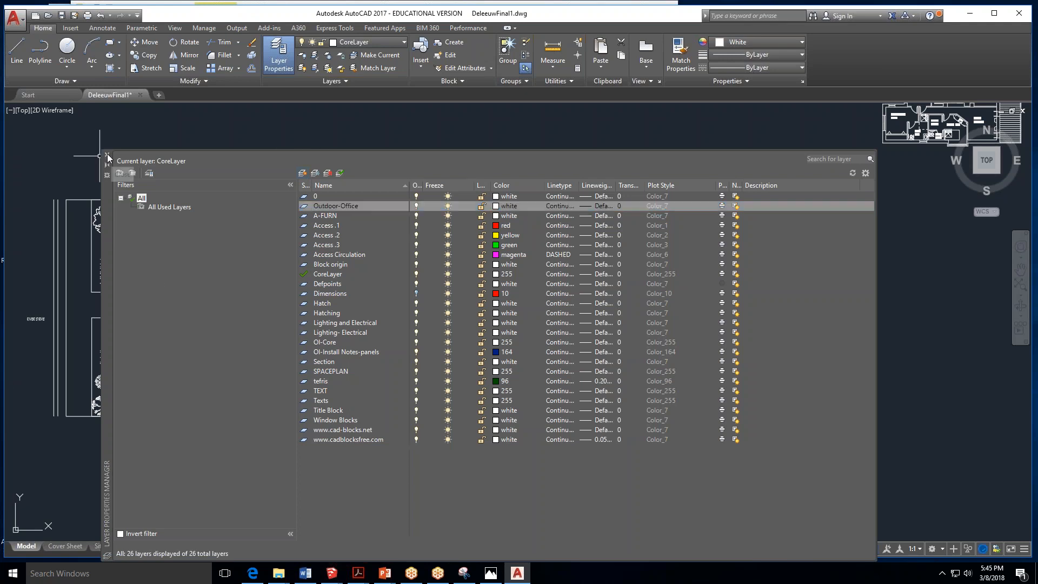
{"action": "left_click", "coordinate": [107, 155]}
Make Outdoor-Office the current layer, with the second site plan's pool house in view.
{"action": "scroll", "coordinate": [580, 400], "scroll_direction": "up", "scroll_amount": 6}
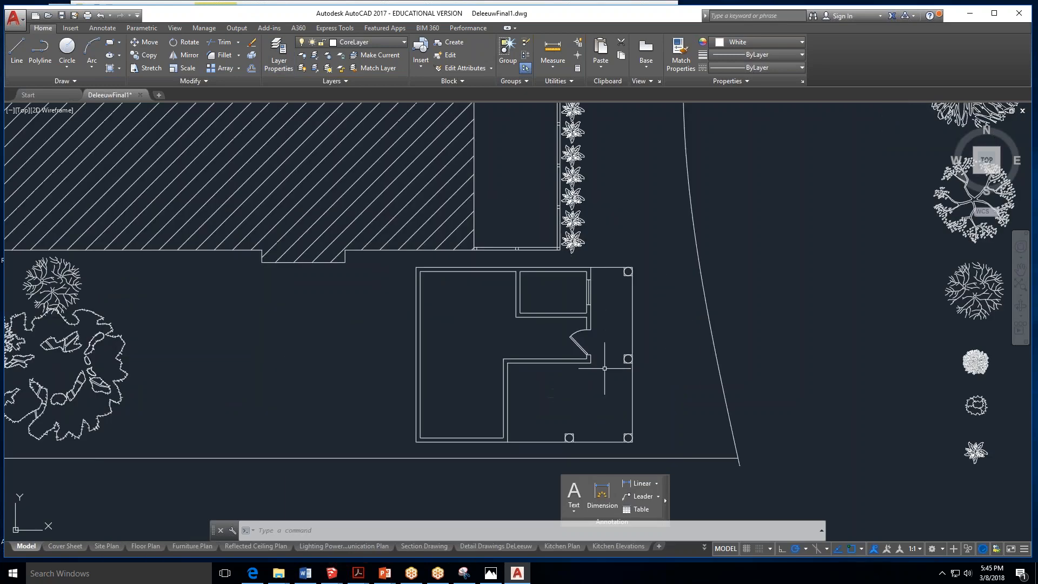
{"action": "middle_click_drag", "start_coordinate": [590, 356], "coordinate": [455, 298]}
{"action": "left_click", "coordinate": [403, 43]}
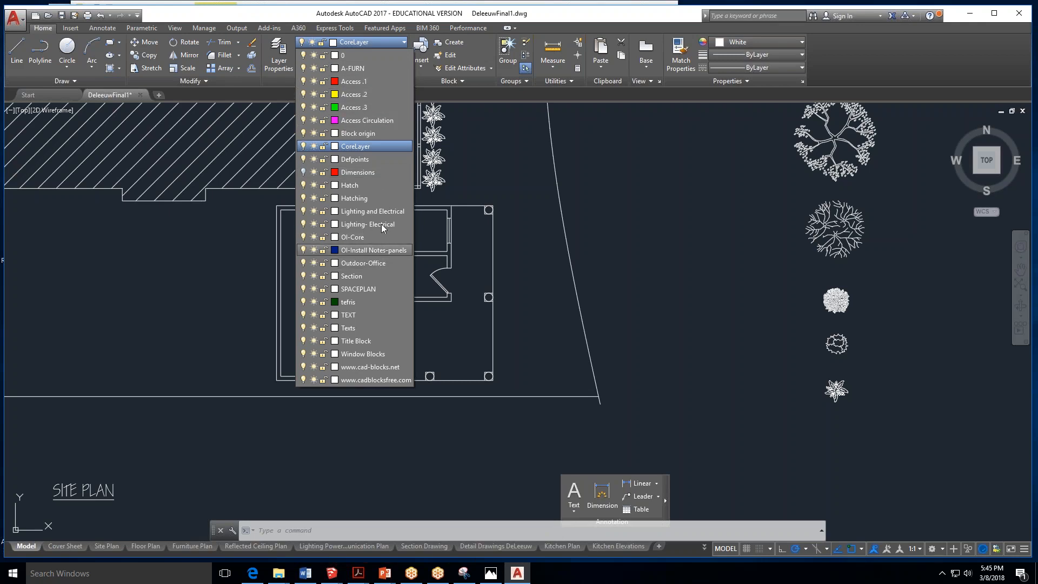
{"action": "left_click", "coordinate": [369, 262]}
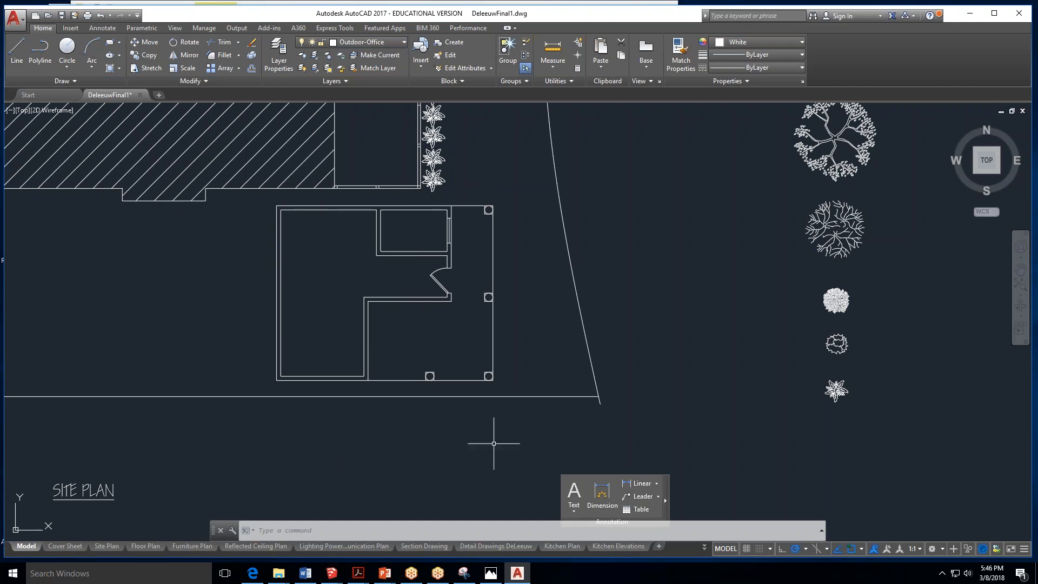
Move all the pool house geometry in the second site plan to the Outdoor-Office layer and clear the selection.
{"action": "left_click", "coordinate": [521, 199]}
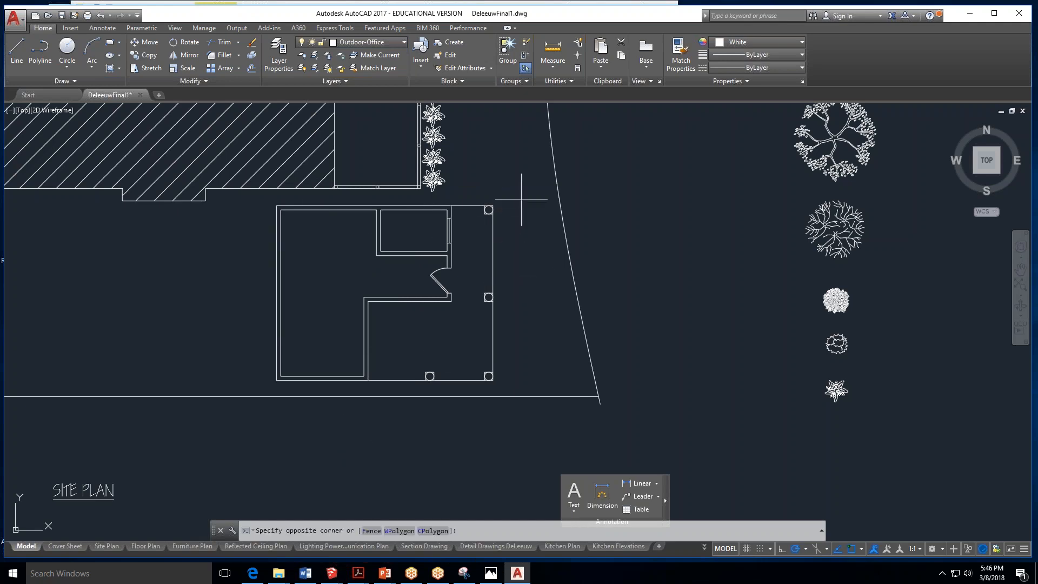
{"action": "left_click", "coordinate": [260, 417]}
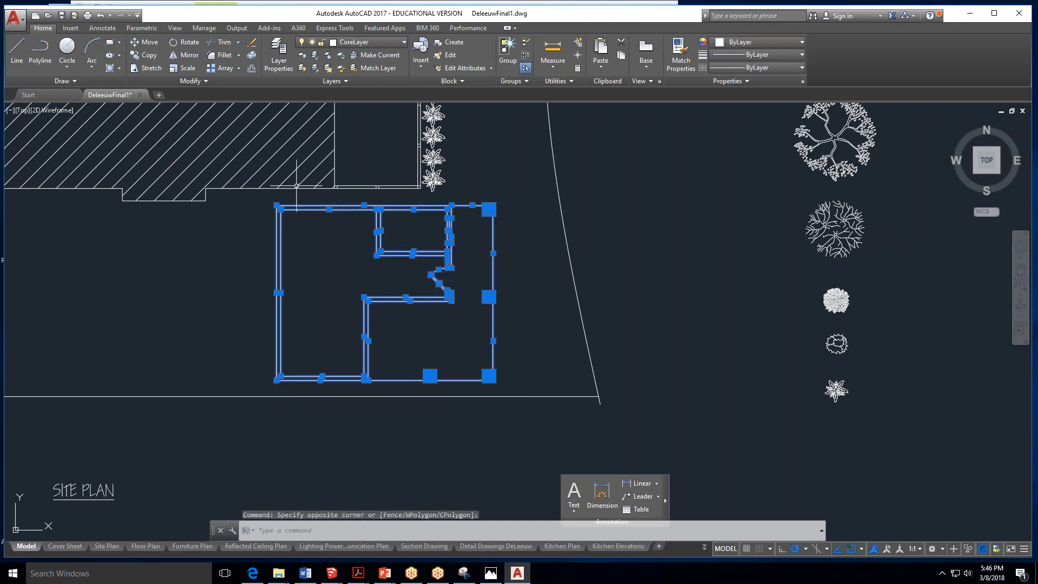
{"action": "left_click", "coordinate": [388, 41]}
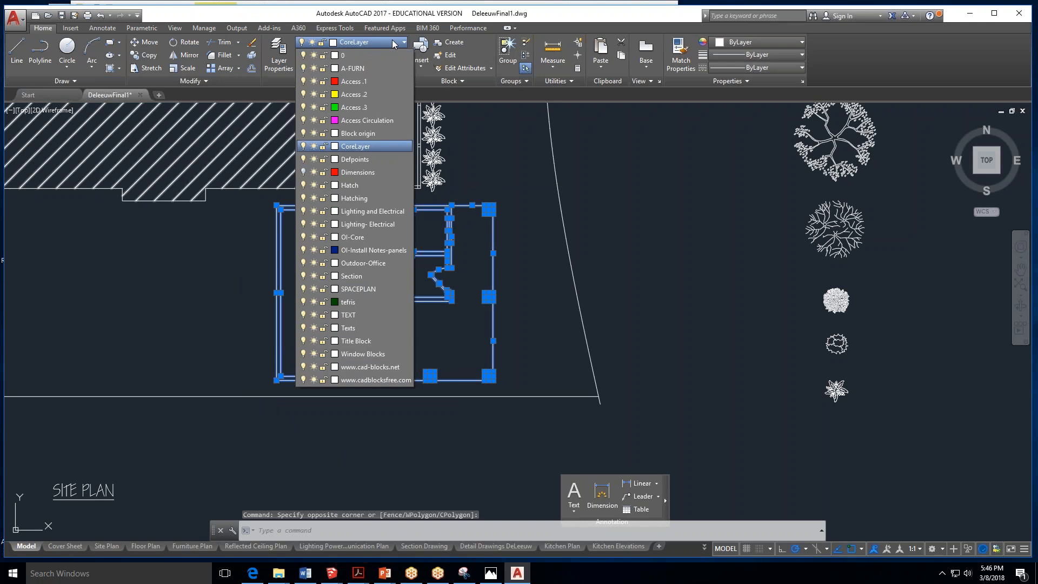
{"action": "left_click", "coordinate": [371, 264]}
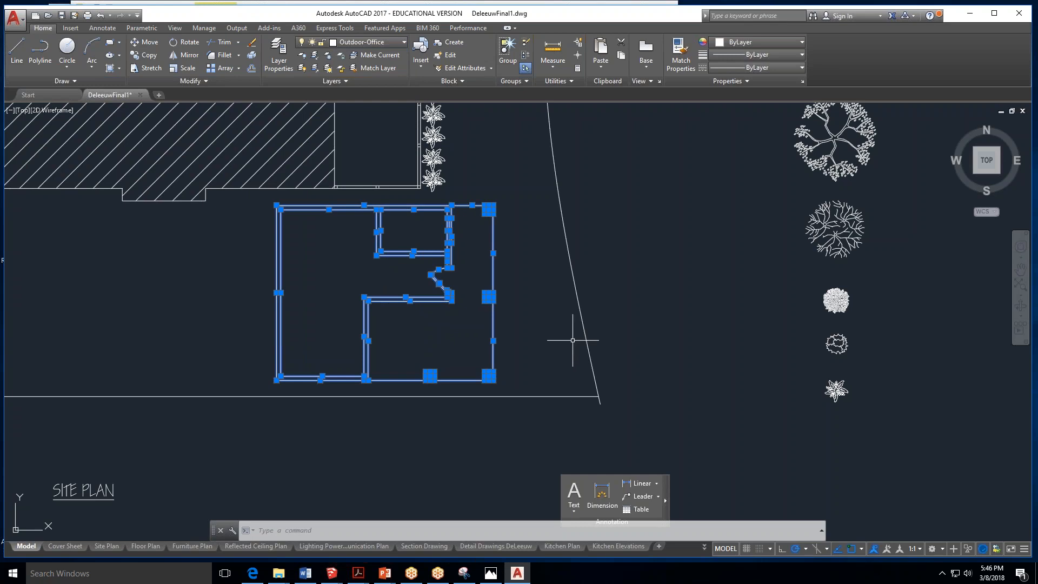
{"action": "key", "text": "Escape"}
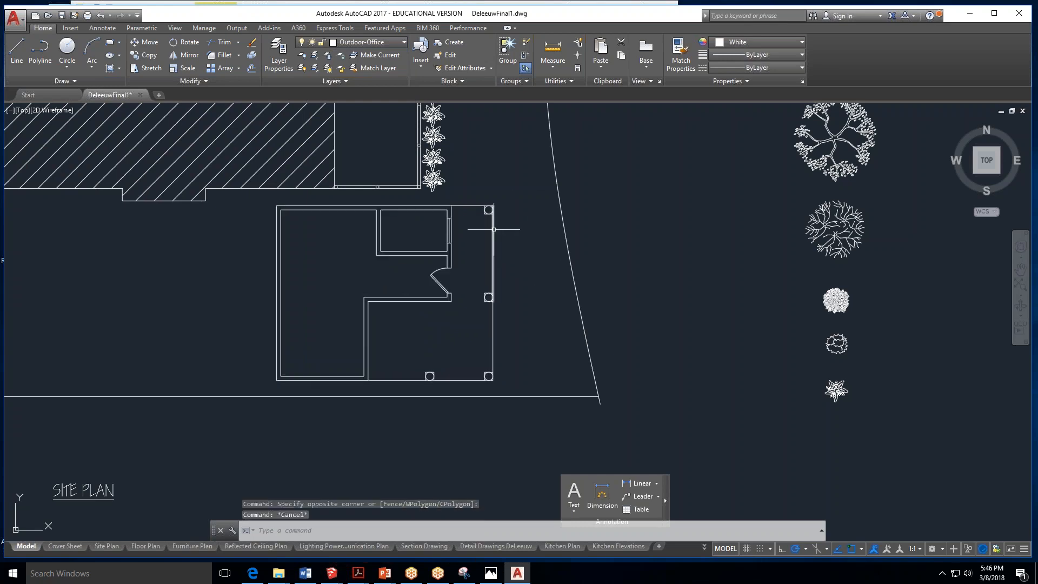
Check the layer of the pool house's outer porch line, then review the pool house against the surrounding site plans.
{"action": "left_click", "coordinate": [493, 229]}
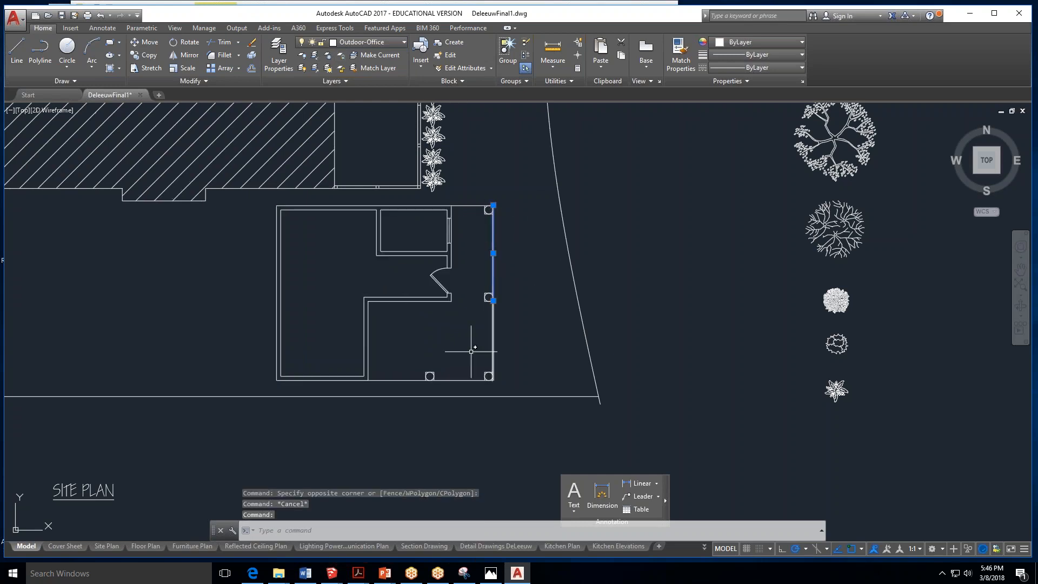
{"action": "scroll", "coordinate": [482, 178], "scroll_direction": "down", "scroll_amount": 4}
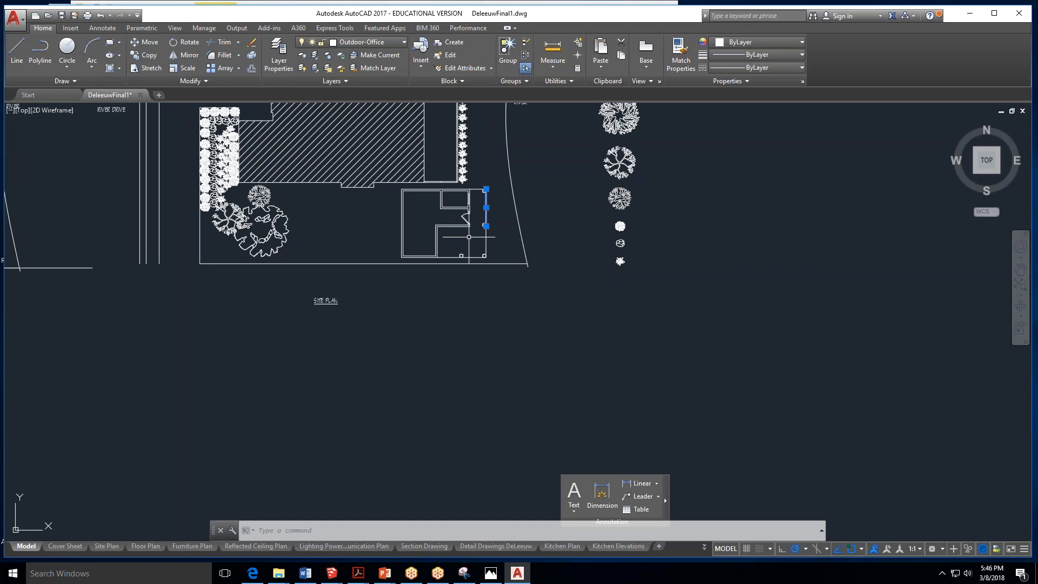
{"action": "scroll", "coordinate": [468, 237], "scroll_direction": "down", "scroll_amount": 10}
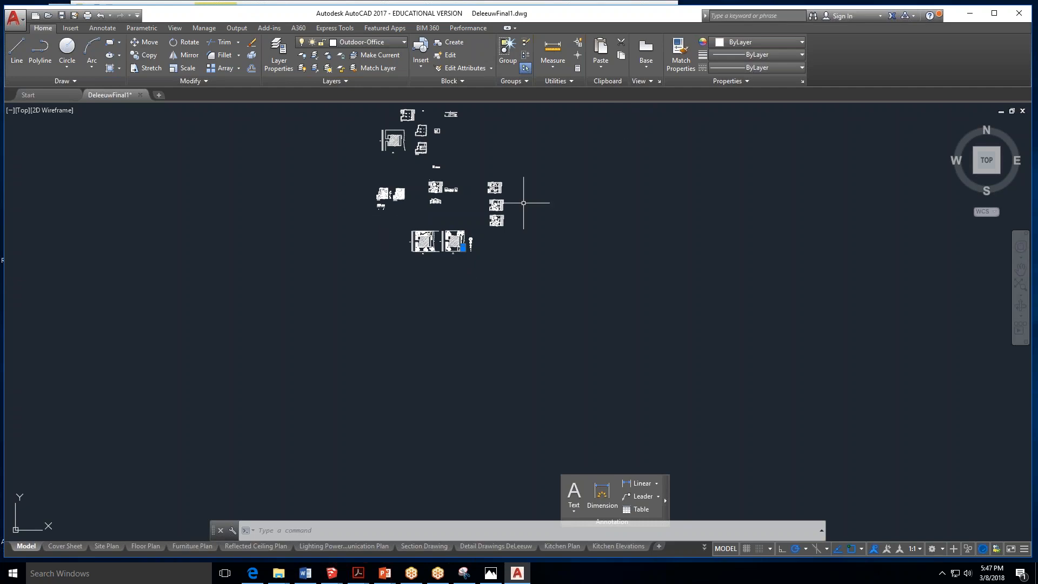
{"action": "scroll", "coordinate": [459, 248], "scroll_direction": "up", "scroll_amount": 10}
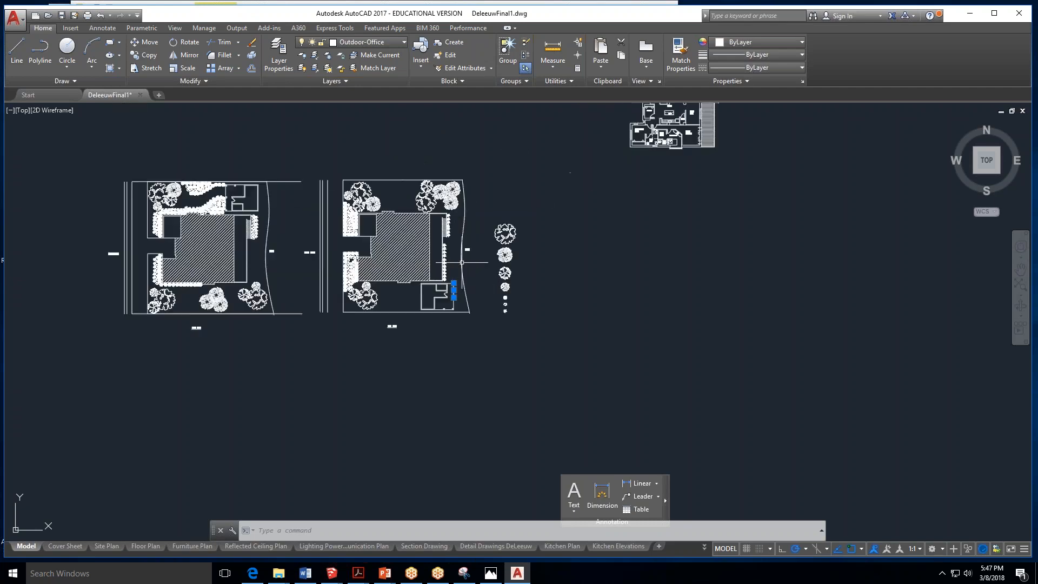
{"action": "middle_click_drag", "start_coordinate": [455, 301], "coordinate": [491, 274]}
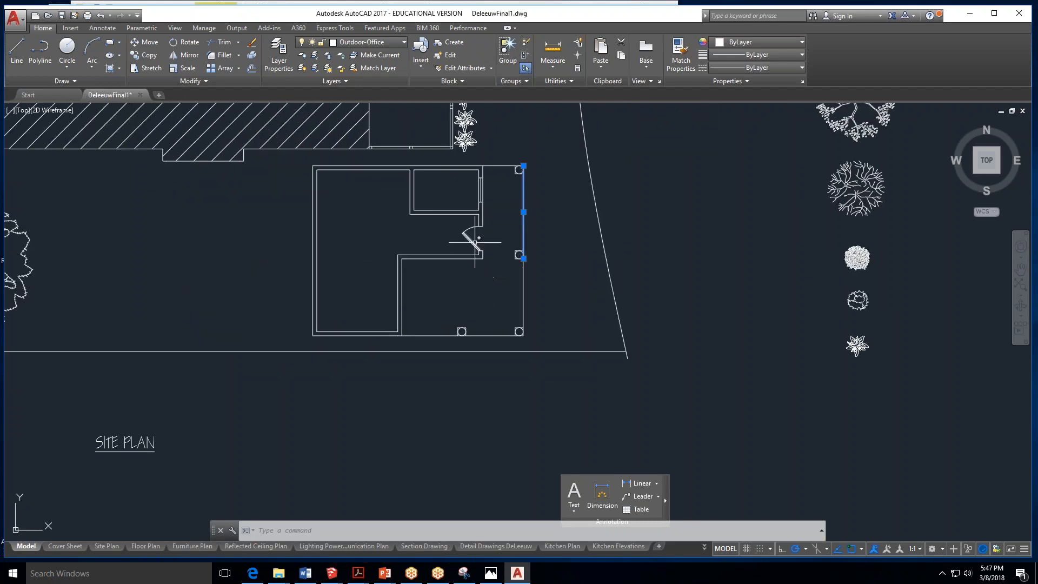
{"action": "key", "text": "Escape"}
{"action": "scroll", "coordinate": [505, 207], "scroll_direction": "down", "scroll_amount": 8}
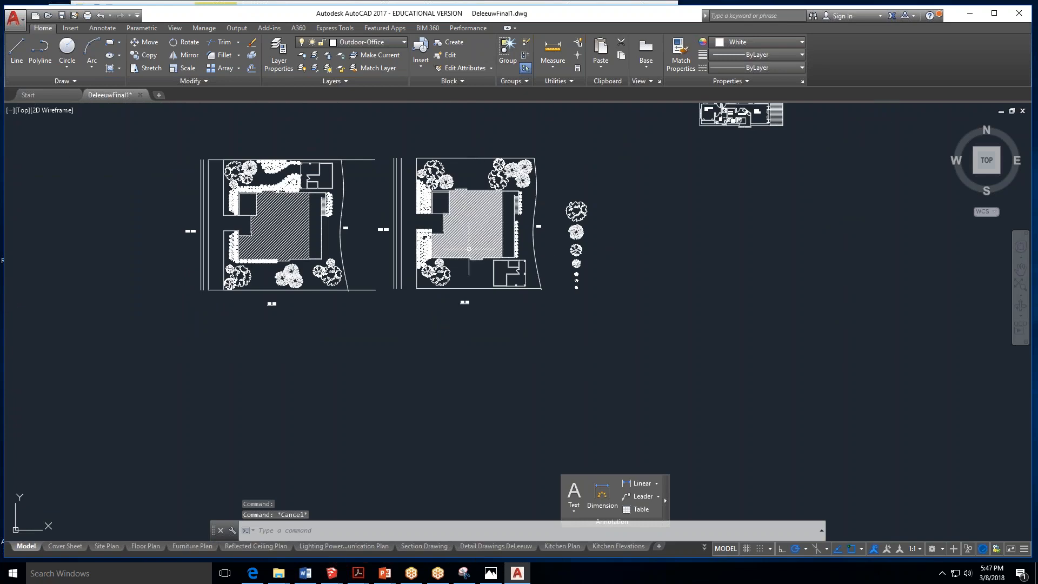
{"action": "scroll", "coordinate": [438, 306], "scroll_direction": "down", "scroll_amount": 3}
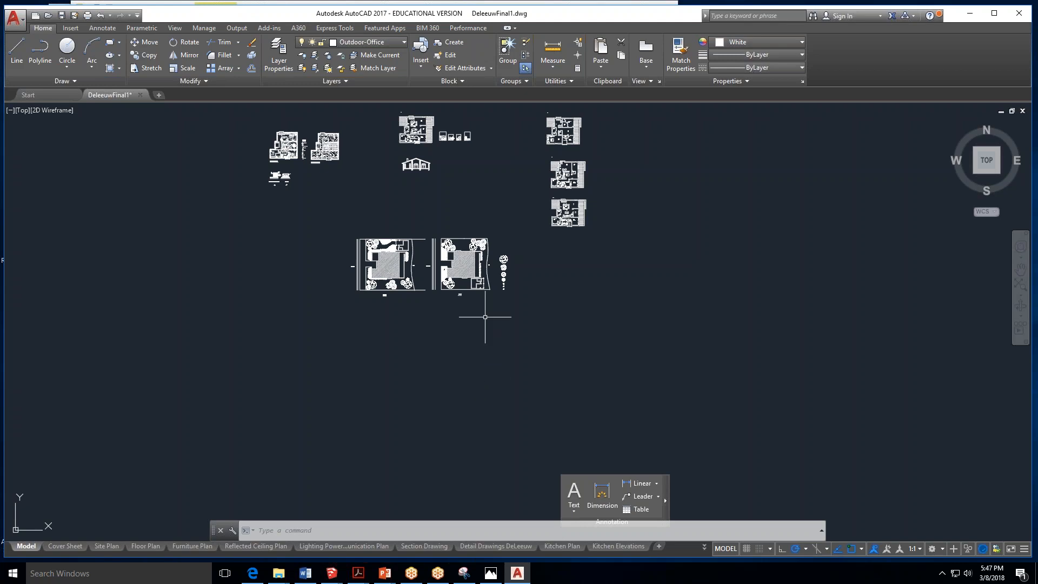
{"action": "scroll", "coordinate": [476, 292], "scroll_direction": "up", "scroll_amount": 5}
{"action": "scroll", "coordinate": [489, 233], "scroll_direction": "up", "scroll_amount": 5}
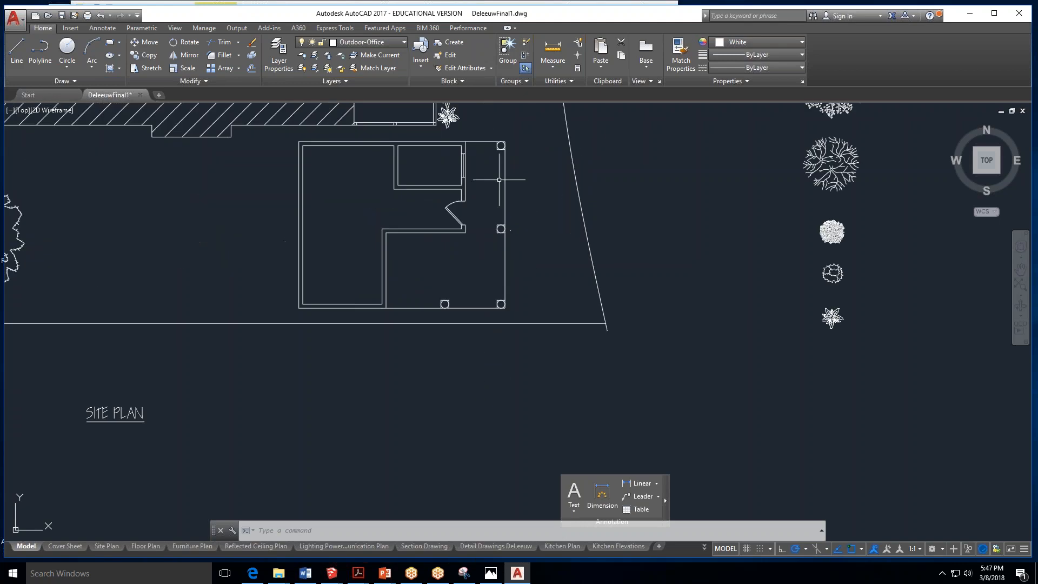
Copy all the pool house geometry in the second site plan to the clipboard.
{"action": "left_click", "coordinate": [522, 132]}
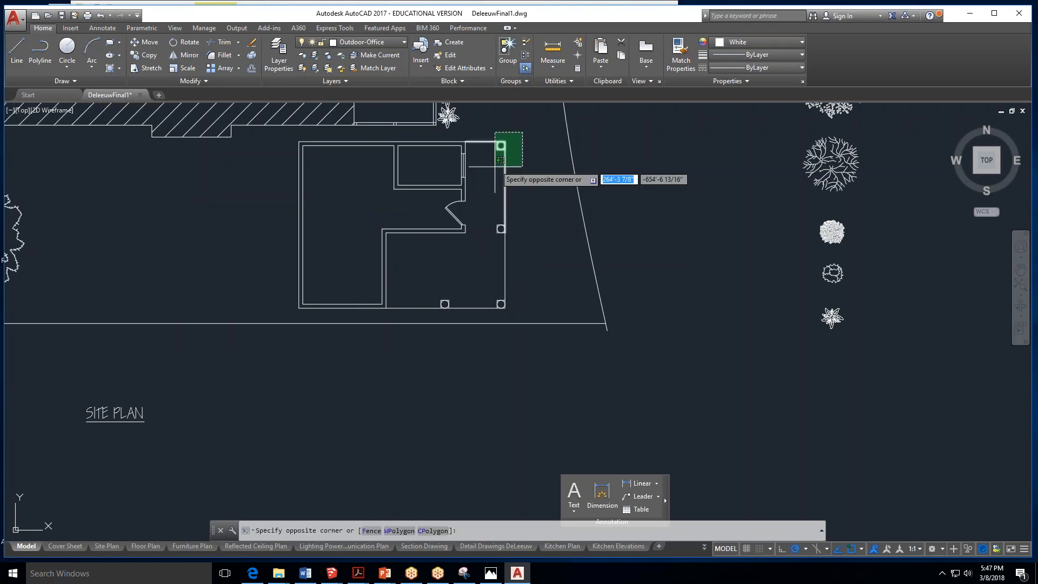
{"action": "left_click", "coordinate": [282, 314]}
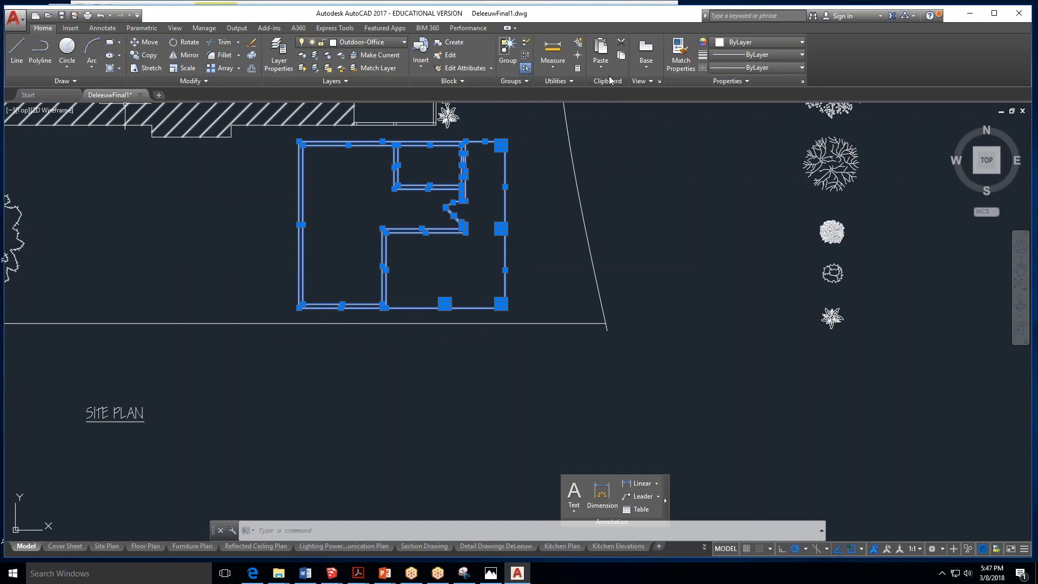
{"action": "left_click", "coordinate": [622, 56]}
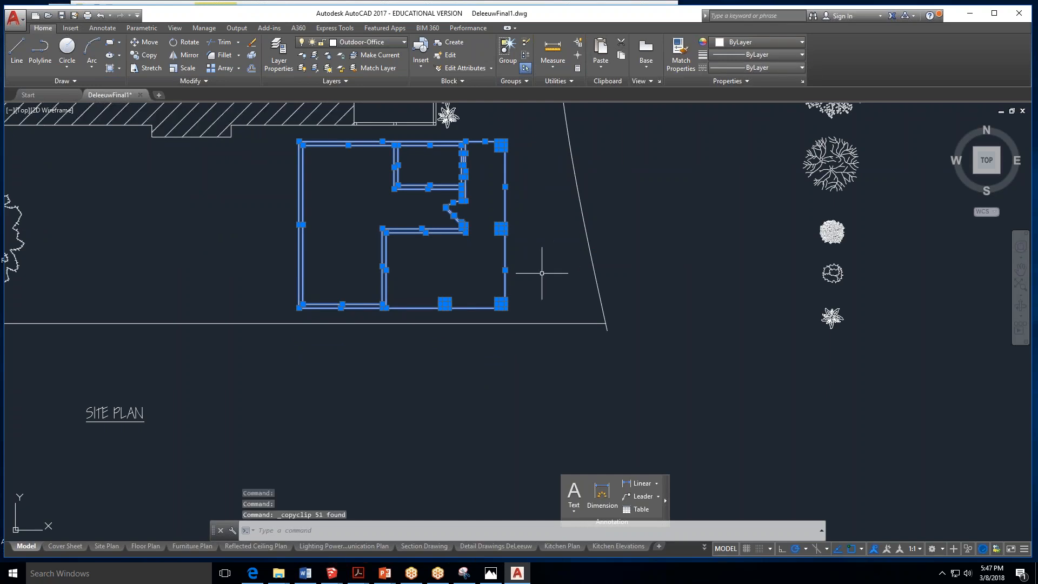
Start a new drawing from the Architectural Imperial.dwt template, work in model space and check its layer list.
{"action": "left_click", "coordinate": [47, 96]}
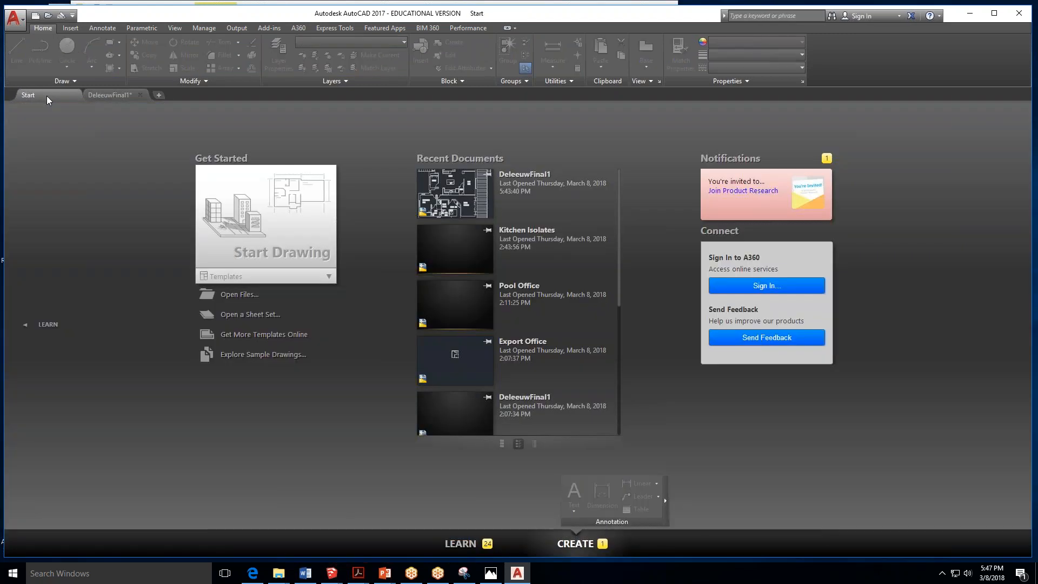
{"action": "left_click", "coordinate": [322, 284]}
{"action": "scroll", "coordinate": [306, 398], "scroll_direction": "down", "scroll_amount": 5}
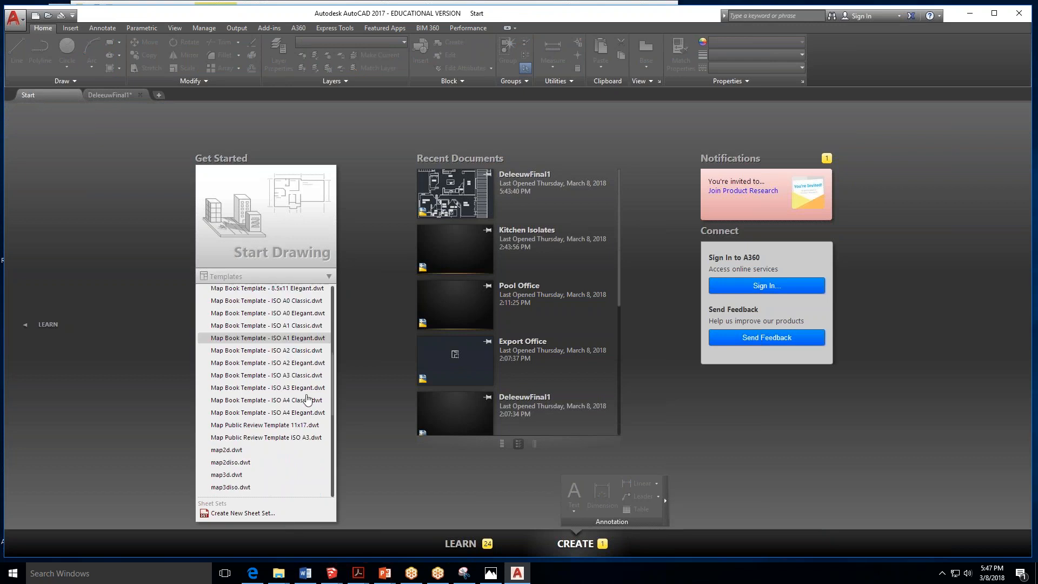
{"action": "scroll", "coordinate": [304, 398], "scroll_direction": "down", "scroll_amount": 4}
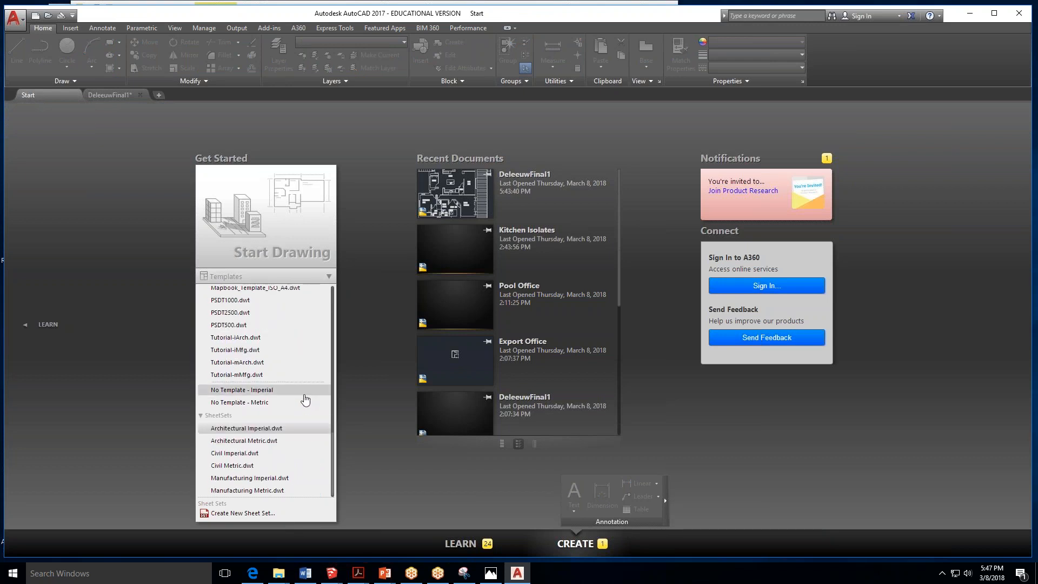
{"action": "left_click", "coordinate": [265, 441]}
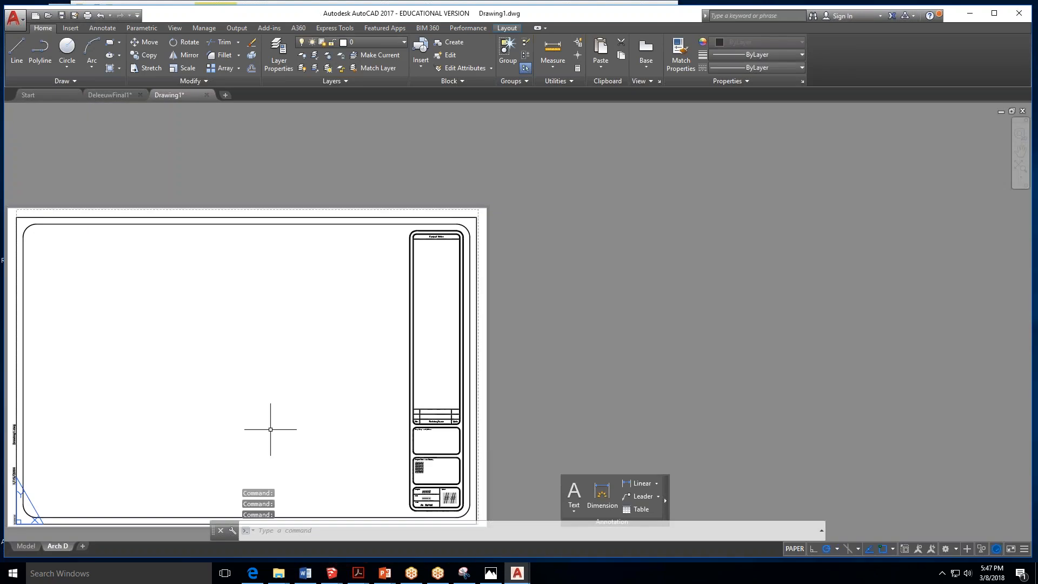
{"action": "left_click", "coordinate": [33, 546]}
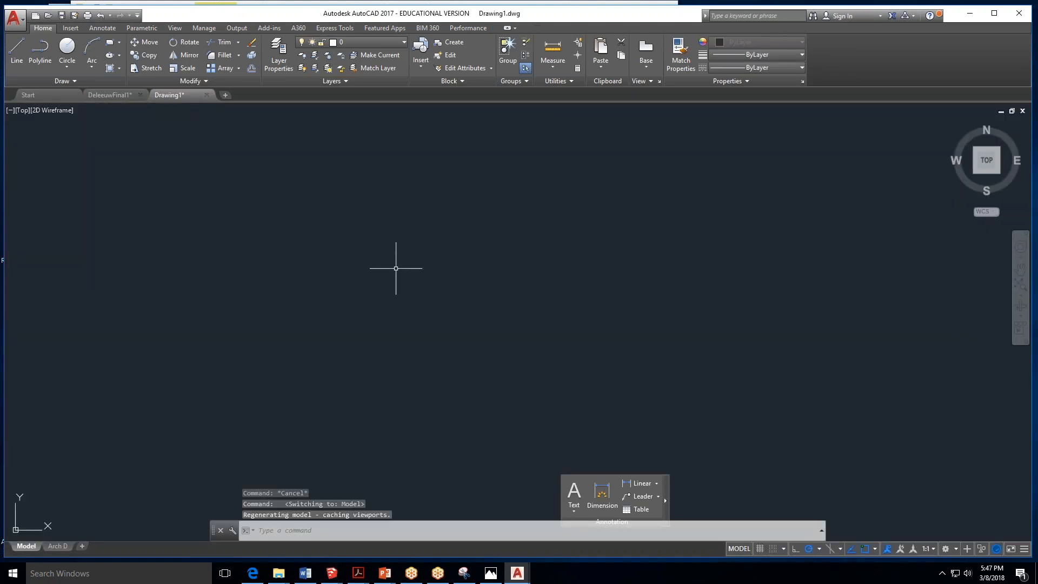
{"action": "left_click", "coordinate": [404, 42]}
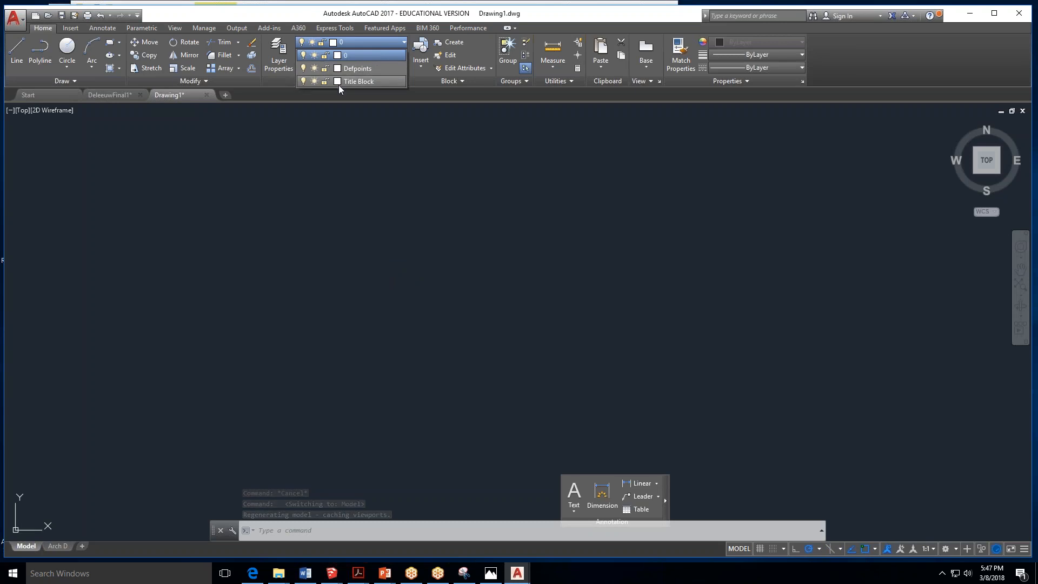
{"action": "left_click", "coordinate": [352, 253]}
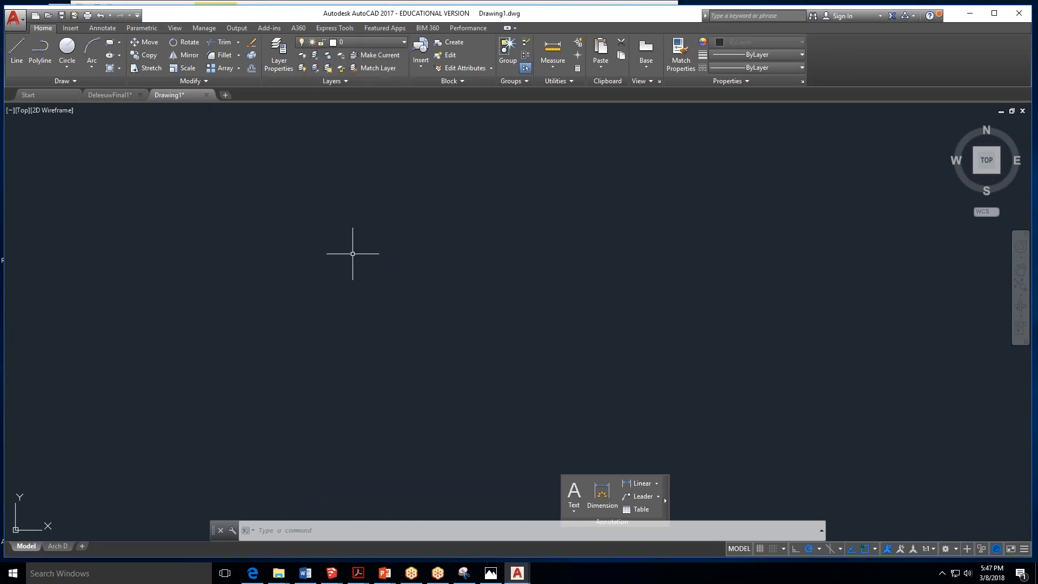
Paste the copied pool house plan into the new drawing with its lower-left corner at the origin.
{"action": "scroll", "coordinate": [333, 260], "scroll_direction": "down", "scroll_amount": 2}
{"action": "middle_click_drag", "start_coordinate": [193, 344], "coordinate": [321, 283]}
{"action": "middle_click_drag", "start_coordinate": [410, 275], "coordinate": [331, 292]}
{"action": "scroll", "coordinate": [262, 353], "scroll_direction": "down", "scroll_amount": 3}
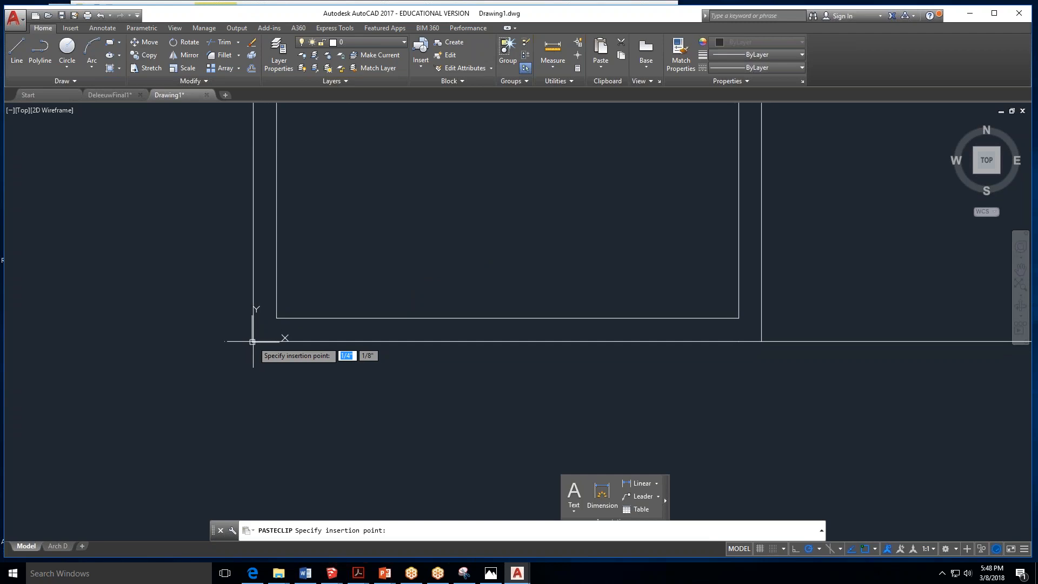
{"action": "left_click", "coordinate": [253, 341]}
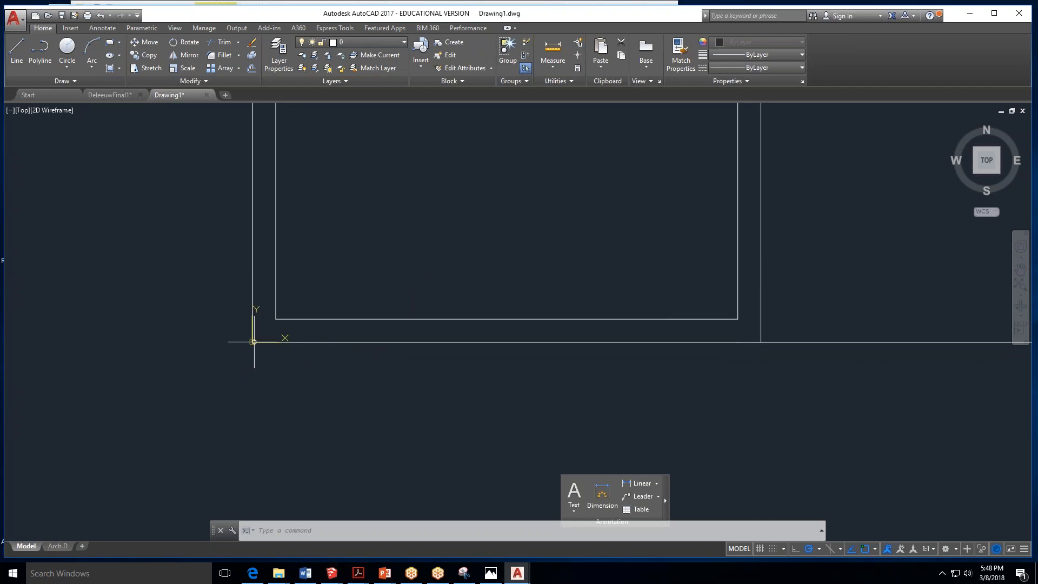
{"action": "scroll", "coordinate": [247, 383], "scroll_direction": "down", "scroll_amount": 7}
{"action": "scroll", "coordinate": [243, 384], "scroll_direction": "up", "scroll_amount": 4}
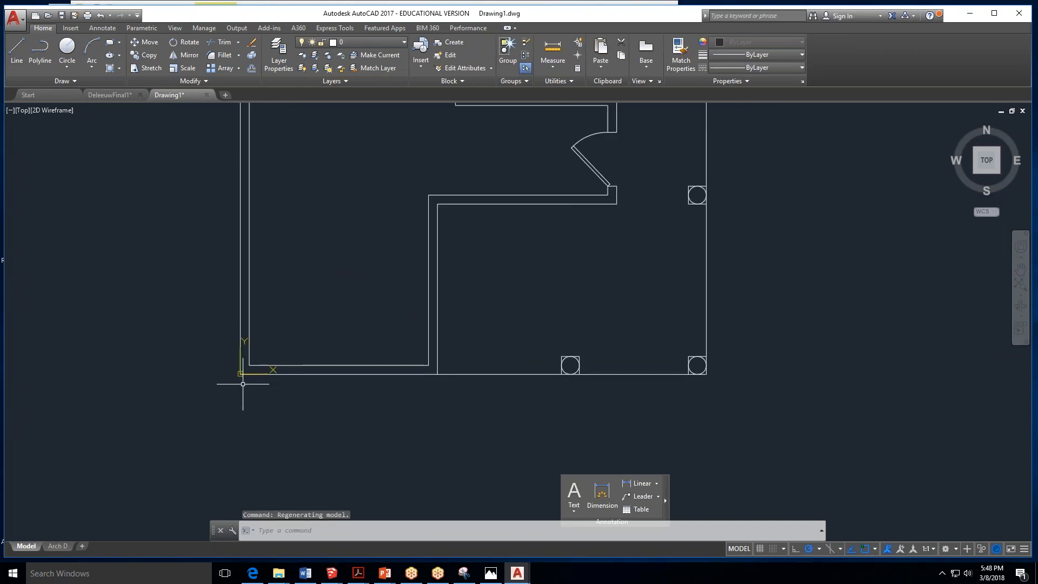
{"action": "scroll", "coordinate": [242, 384], "scroll_direction": "down", "scroll_amount": 2}
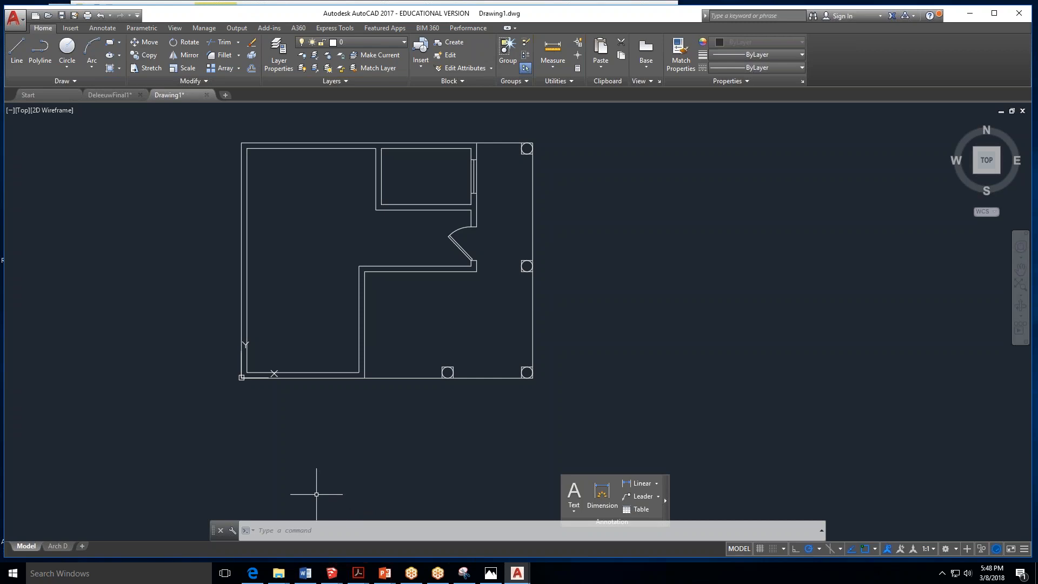
{"action": "key", "text": "Escape"}
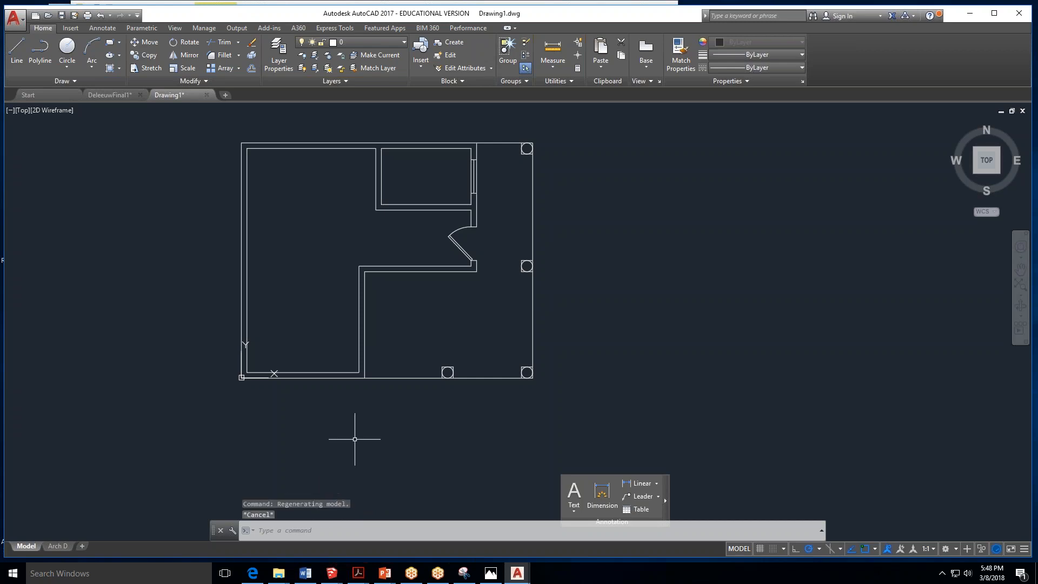
Save the new drawing as Outdoor-office in the Week 8 folder.
{"action": "left_click", "coordinate": [12, 20]}
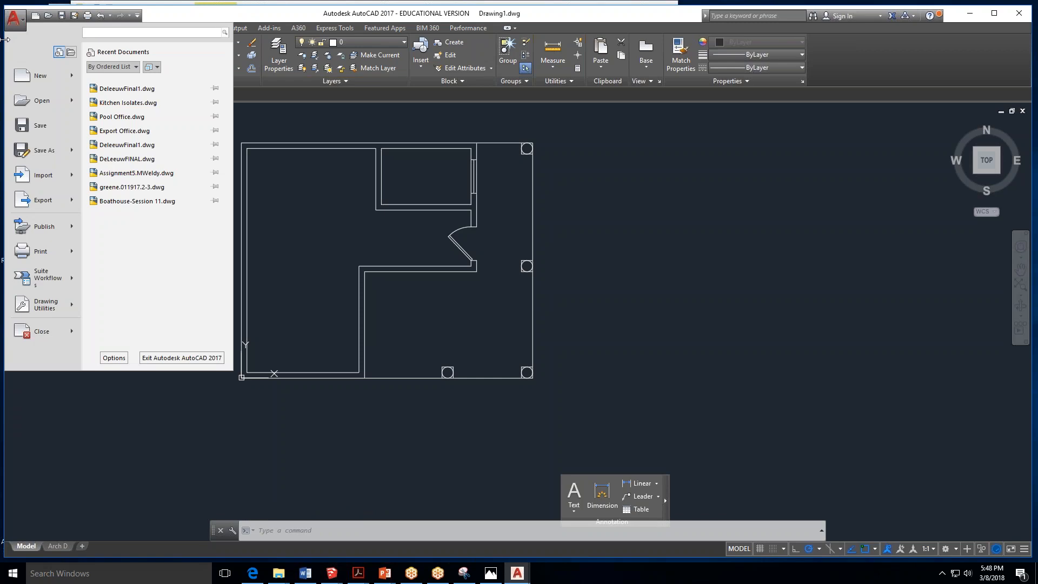
{"action": "left_click", "coordinate": [43, 150]}
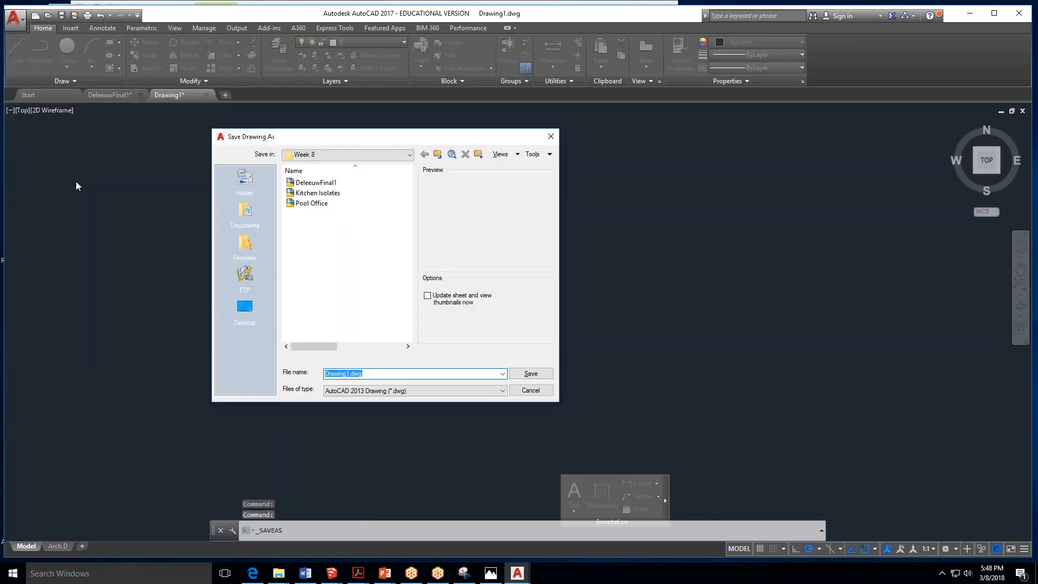
{"action": "type", "text": "Outdoor-office"}
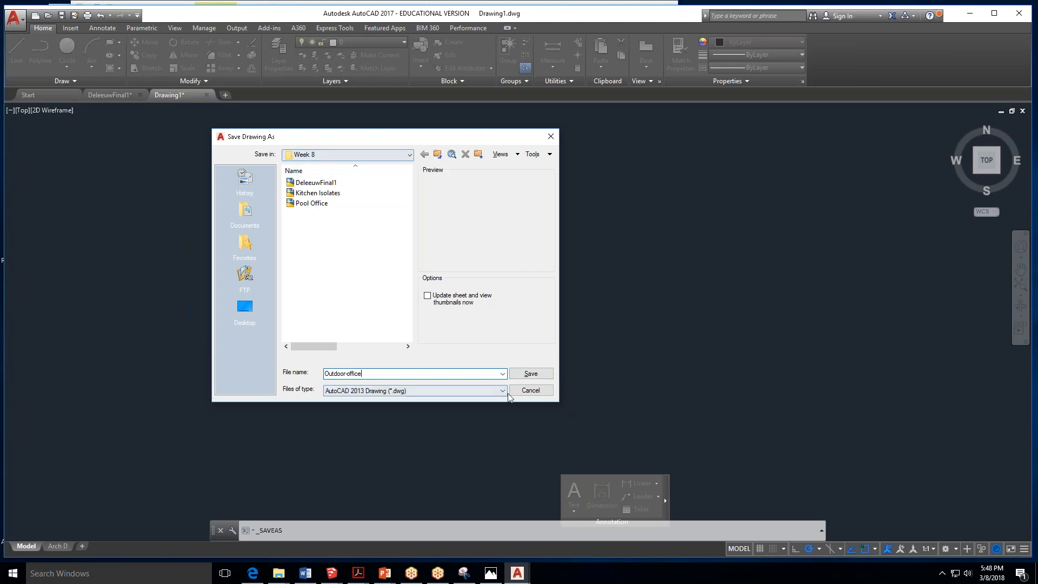
{"action": "left_click", "coordinate": [545, 376]}
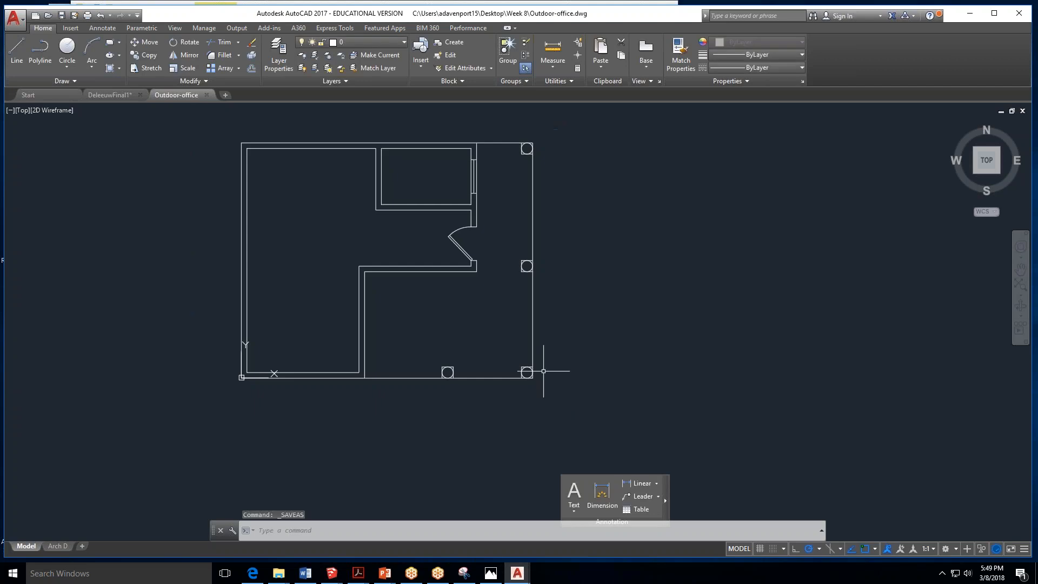
{"action": "scroll", "coordinate": [486, 263], "scroll_direction": "down", "scroll_amount": 2}
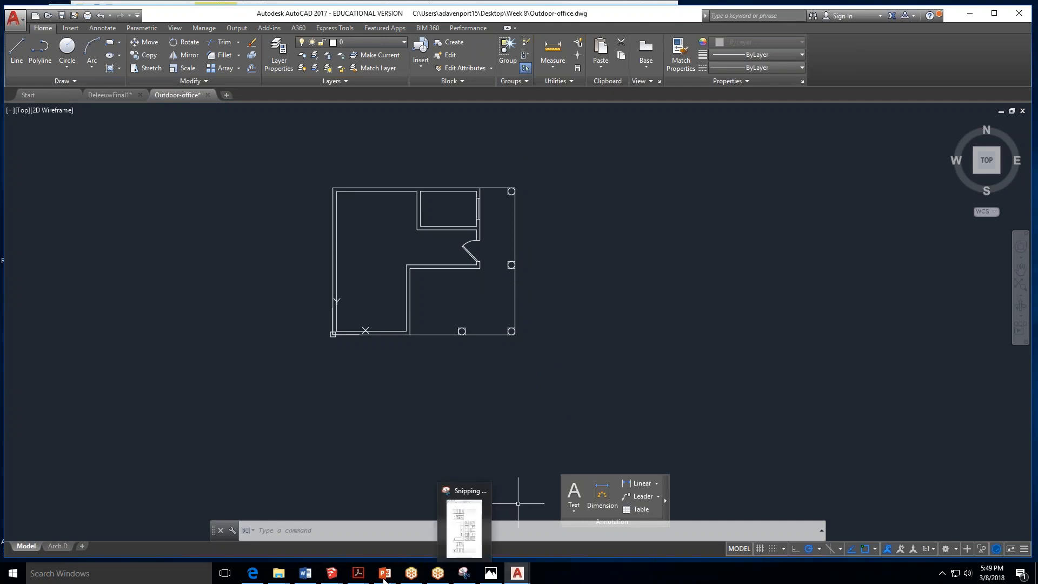
{"action": "mouse_move", "coordinate": [277, 570]}
{"action": "mouse_move", "coordinate": [332, 573]}
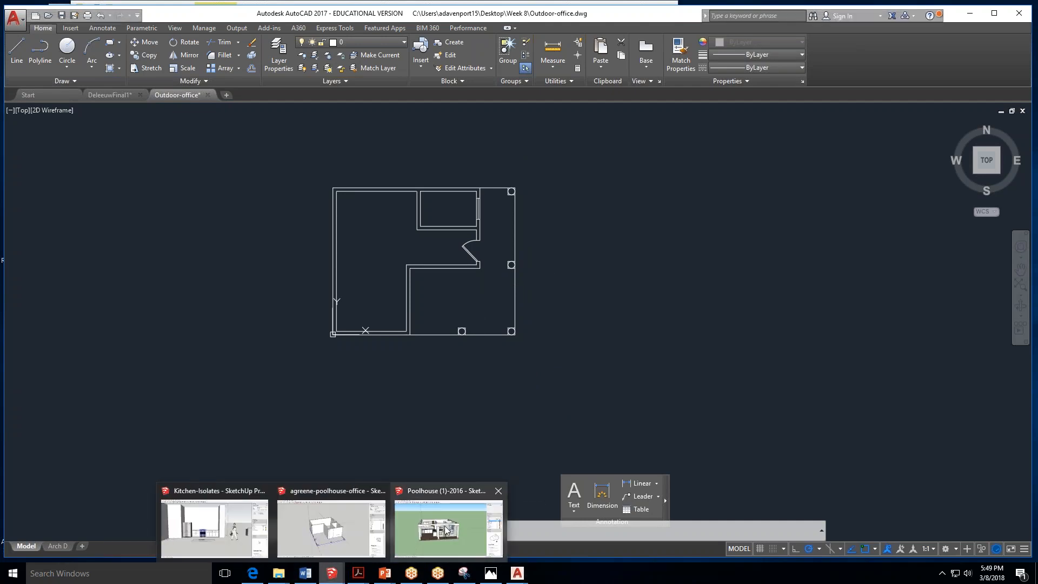
{"action": "mouse_move", "coordinate": [446, 531]}
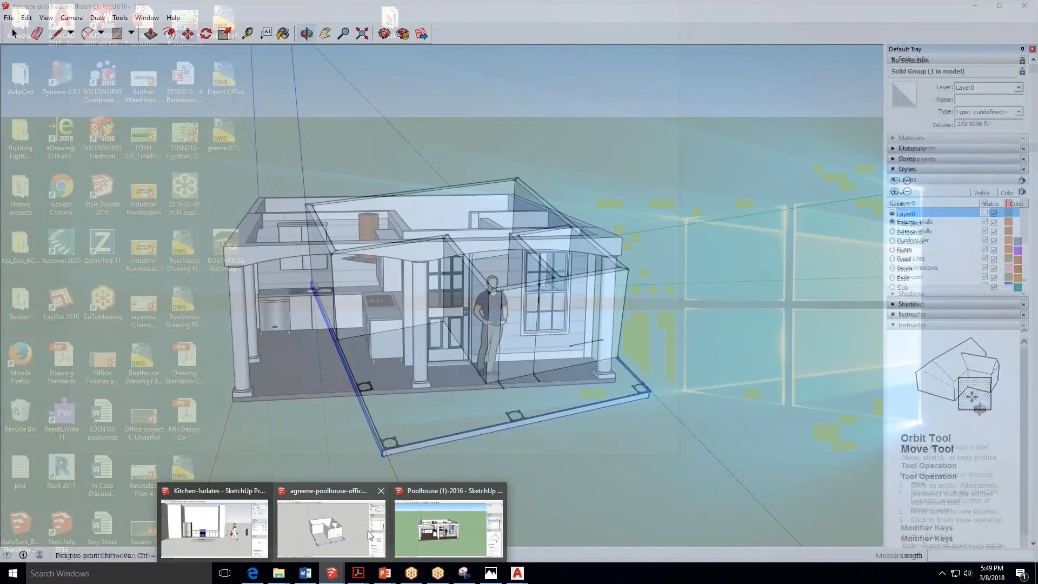
{"action": "mouse_move", "coordinate": [260, 522]}
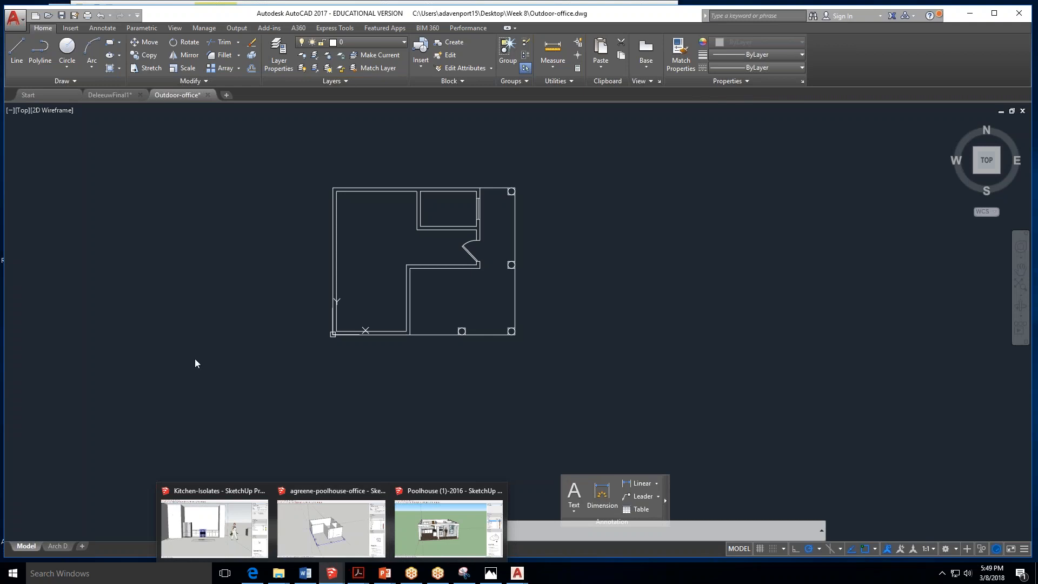
{"action": "left_click", "coordinate": [14, 20]}
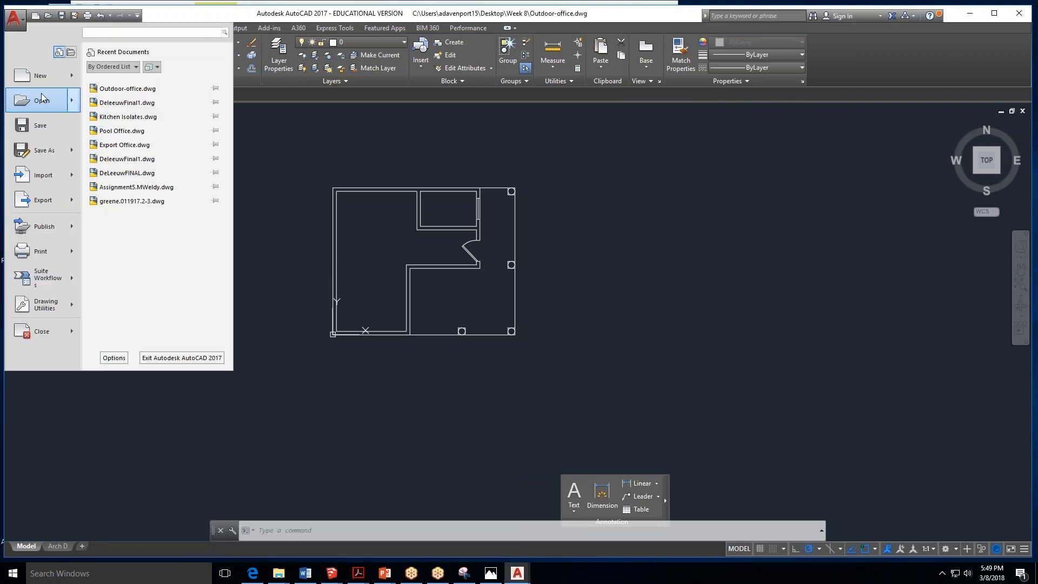
{"action": "left_click", "coordinate": [641, 316]}
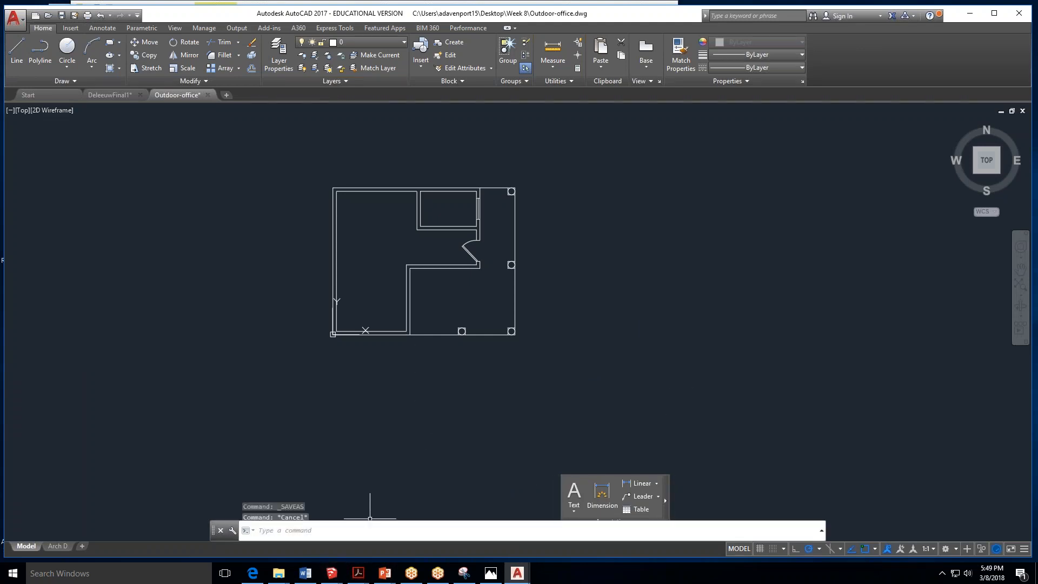
Launch another SketchUp Pro 2016 session and start a blank model from its welcome window.
{"action": "left_click", "coordinate": [324, 533]}
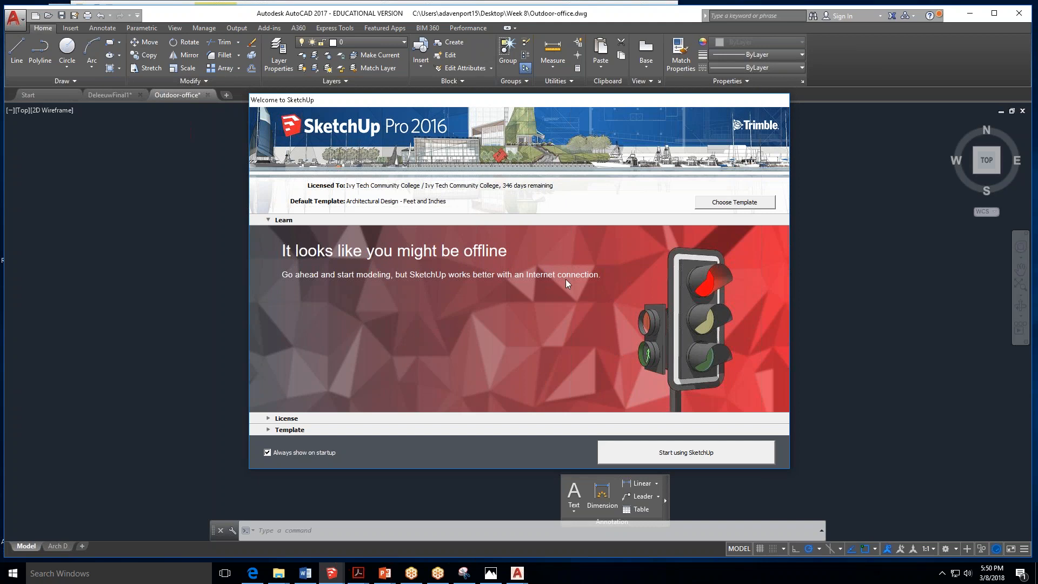
{"action": "left_click", "coordinate": [718, 454]}
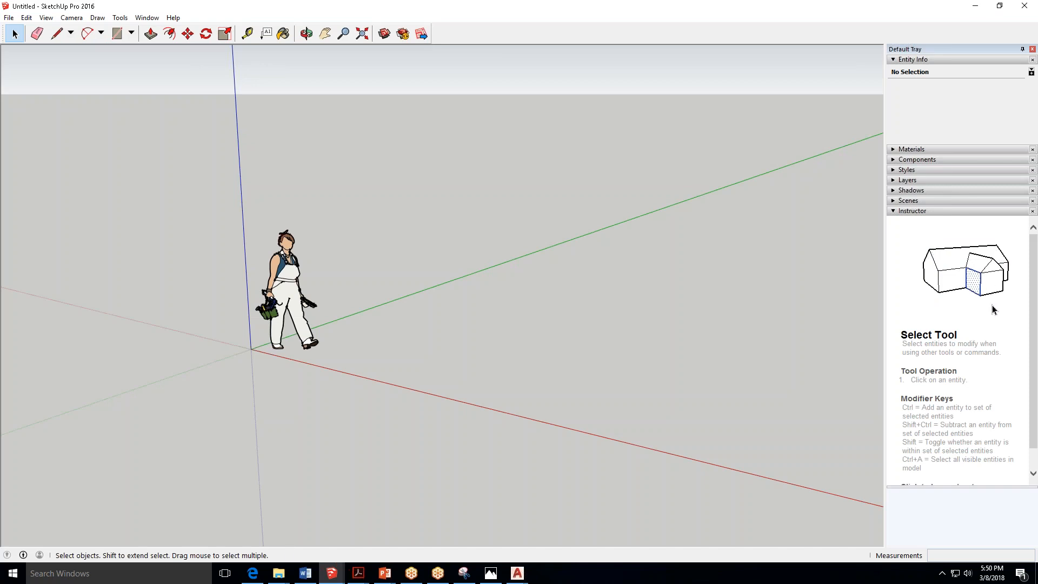
Switch to the poolhouse-office model in SketchUp and close it, saving its changes.
{"action": "mouse_move", "coordinate": [333, 574]}
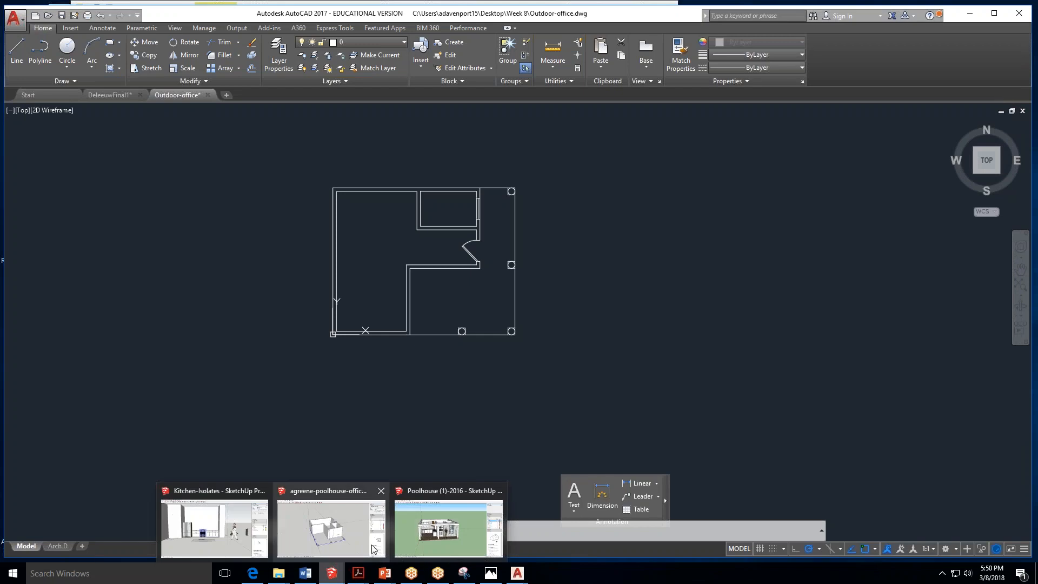
{"action": "left_click", "coordinate": [352, 538]}
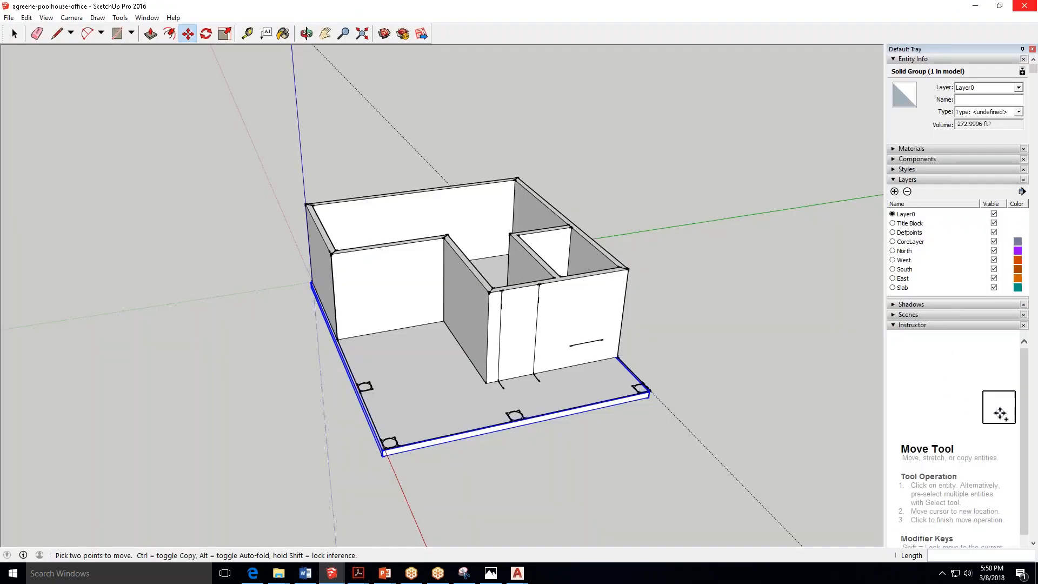
{"action": "left_click", "coordinate": [1025, 6]}
{"action": "left_click", "coordinate": [474, 319]}
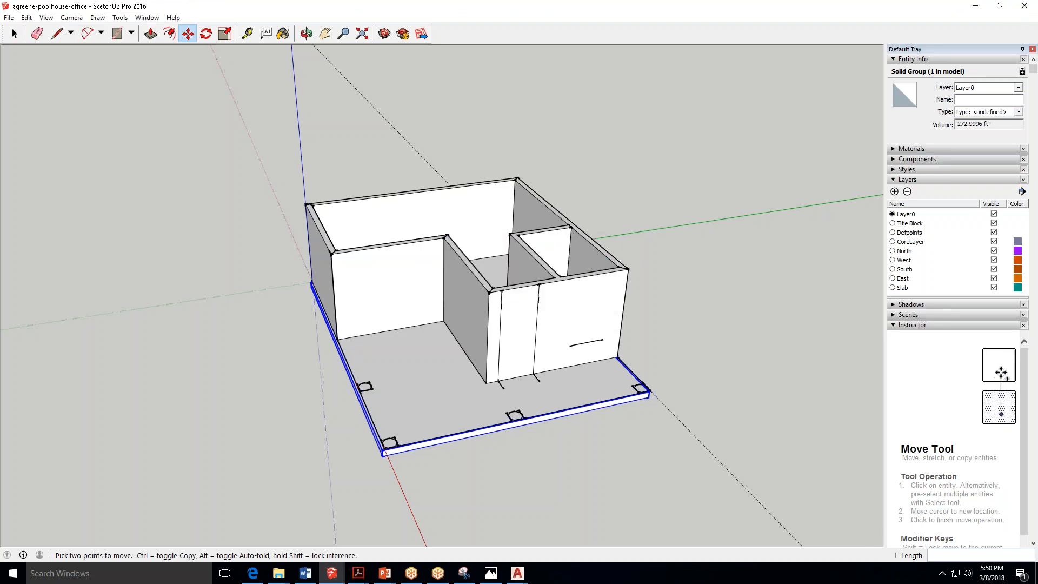
{"action": "left_click", "coordinate": [477, 307]}
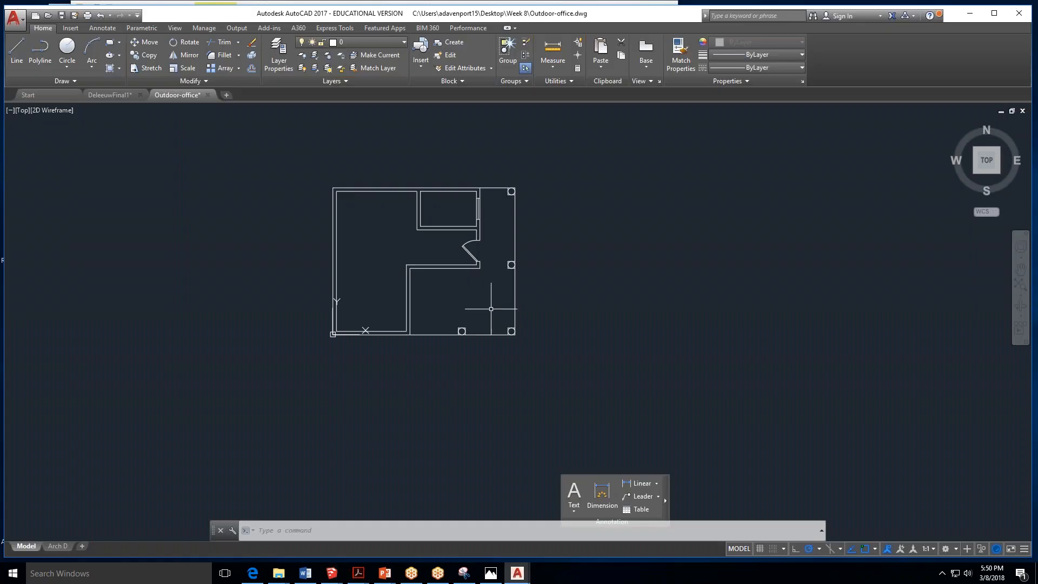
Close the Kitchen-Isolates and Poolhouse (1)-2016 models in SketchUp, saving the changes to Poolhouse (1)-2016.
{"action": "mouse_move", "coordinate": [332, 572]}
{"action": "left_click", "coordinate": [293, 532]}
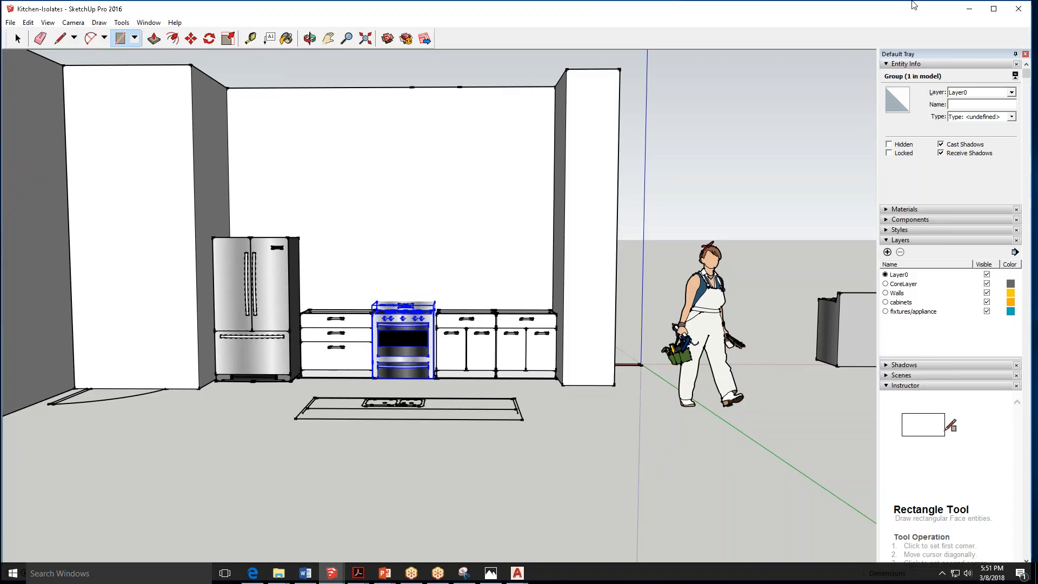
{"action": "left_click", "coordinate": [1019, 8]}
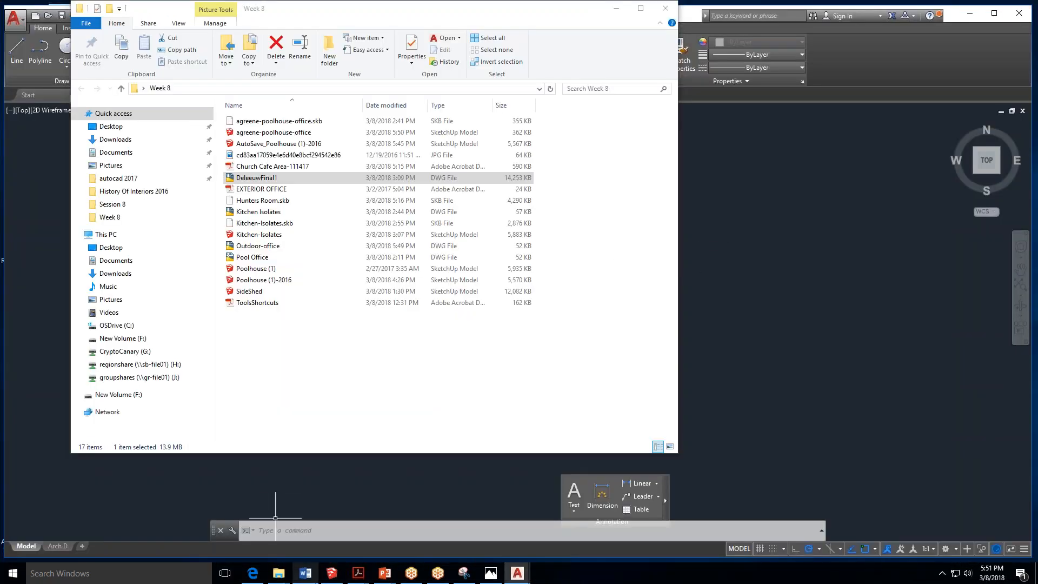
{"action": "left_click", "coordinate": [331, 572]}
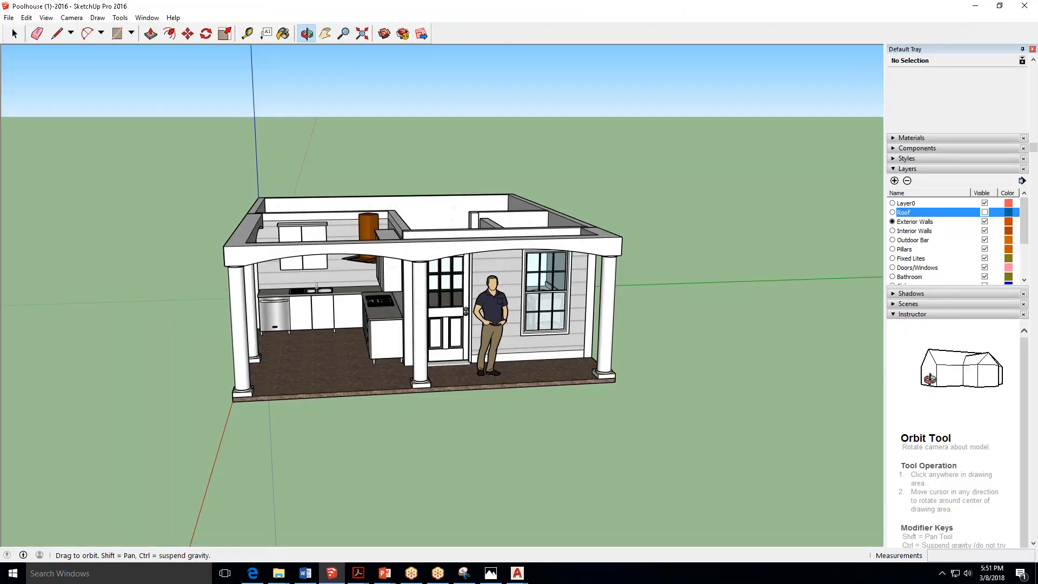
{"action": "left_click", "coordinate": [1035, 7]}
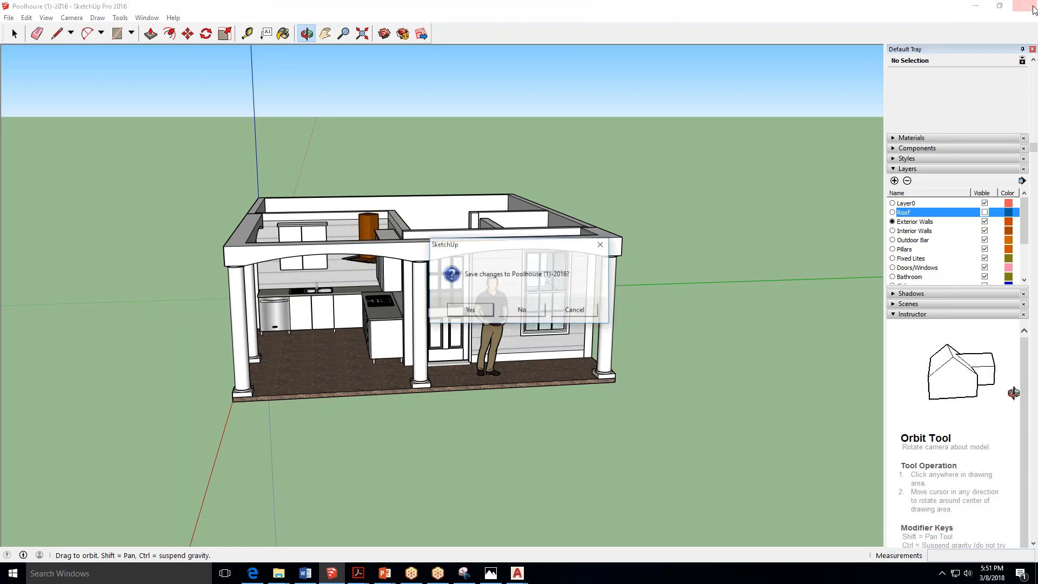
{"action": "left_click", "coordinate": [468, 311]}
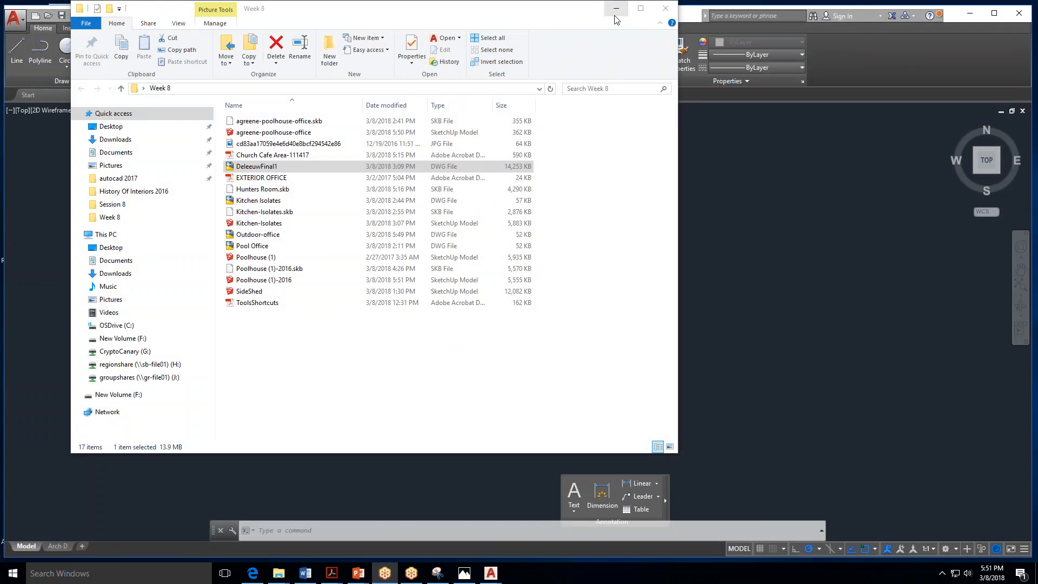
Minimise the AutoCAD window, launch SketchUp 2016 from the desktop and start a blank model with the Architectural Design - Feet and Inches template.
{"action": "left_click", "coordinate": [969, 12]}
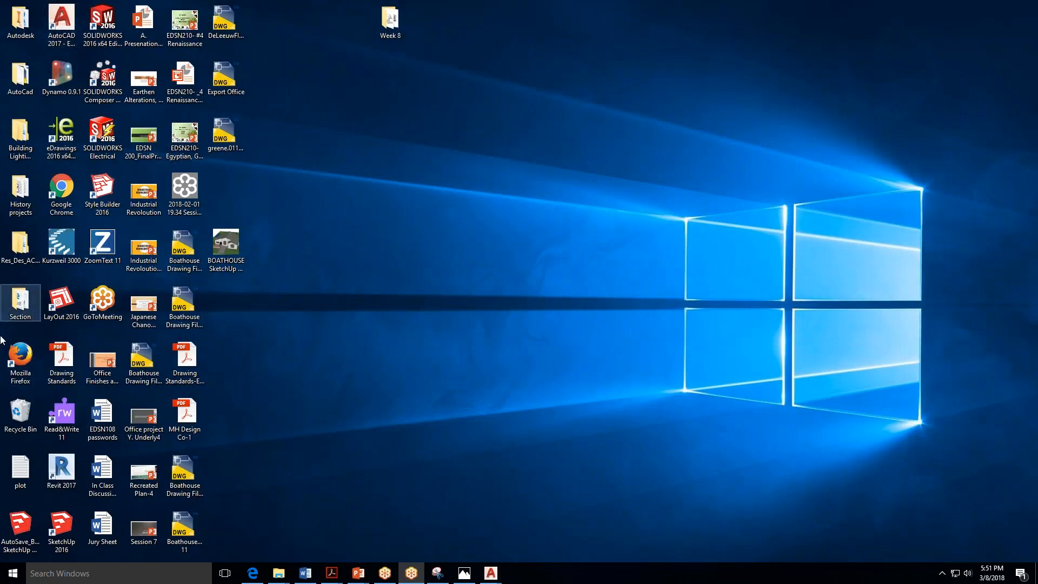
{"action": "left_click", "coordinate": [63, 533]}
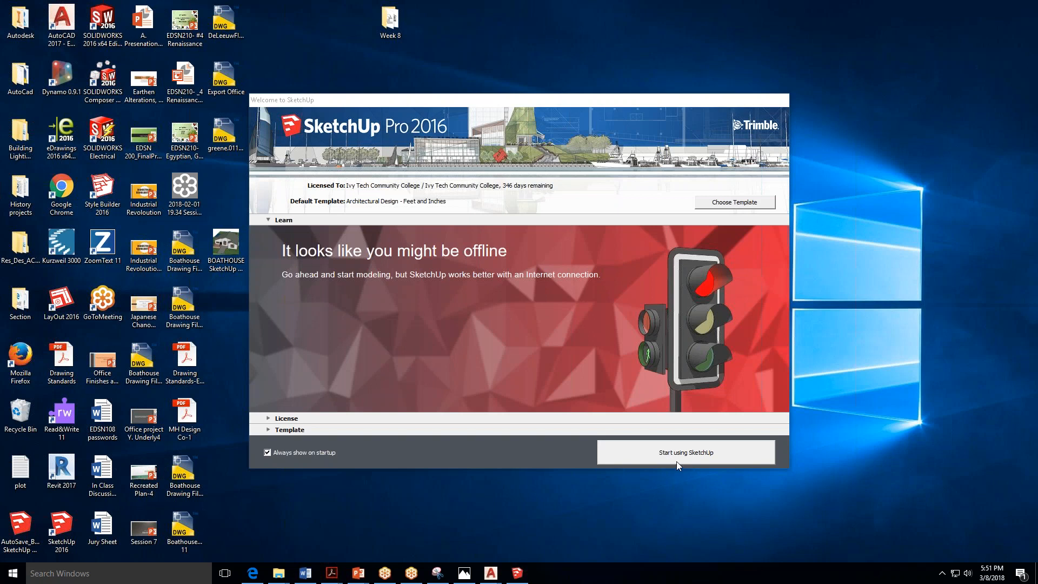
{"action": "left_click", "coordinate": [757, 204]}
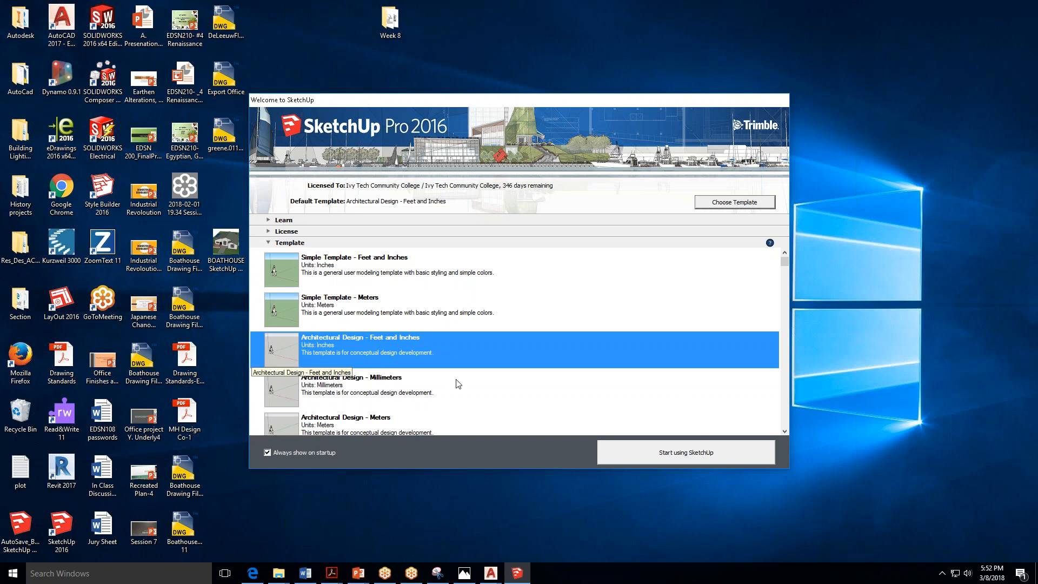
{"action": "left_click", "coordinate": [690, 455]}
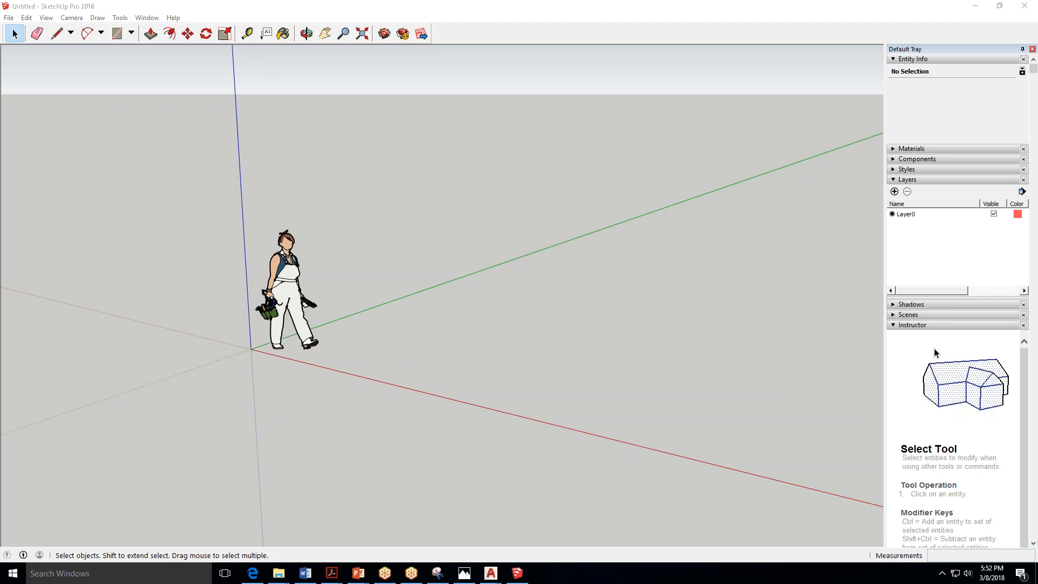
Switch to the Ivy Learn dashboard in the browser and open Assignment 8 in the CAB-Spring 2018 Basic CAD course.
{"action": "mouse_move", "coordinate": [266, 580]}
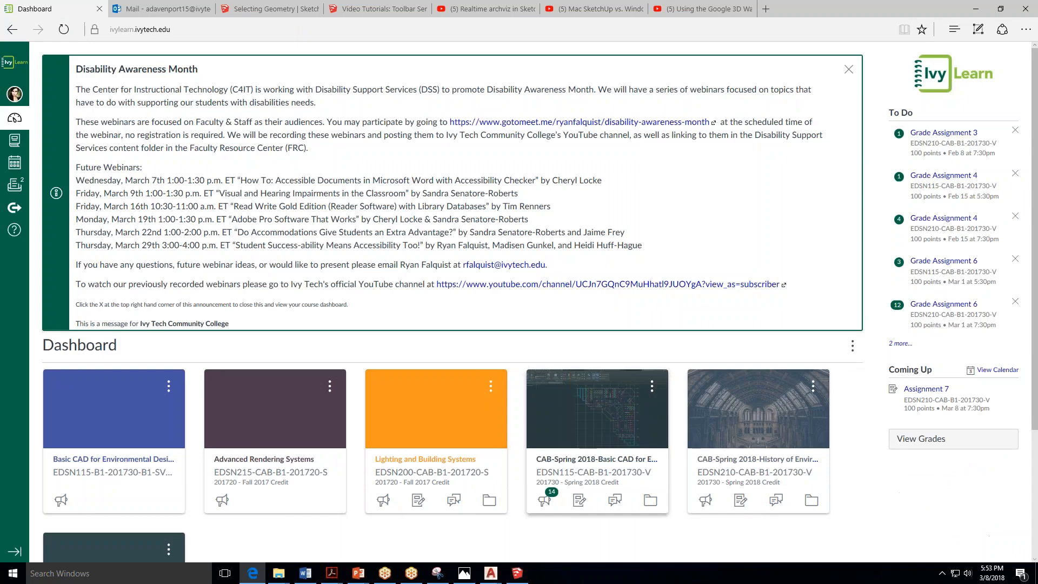
{"action": "left_click", "coordinate": [614, 466]}
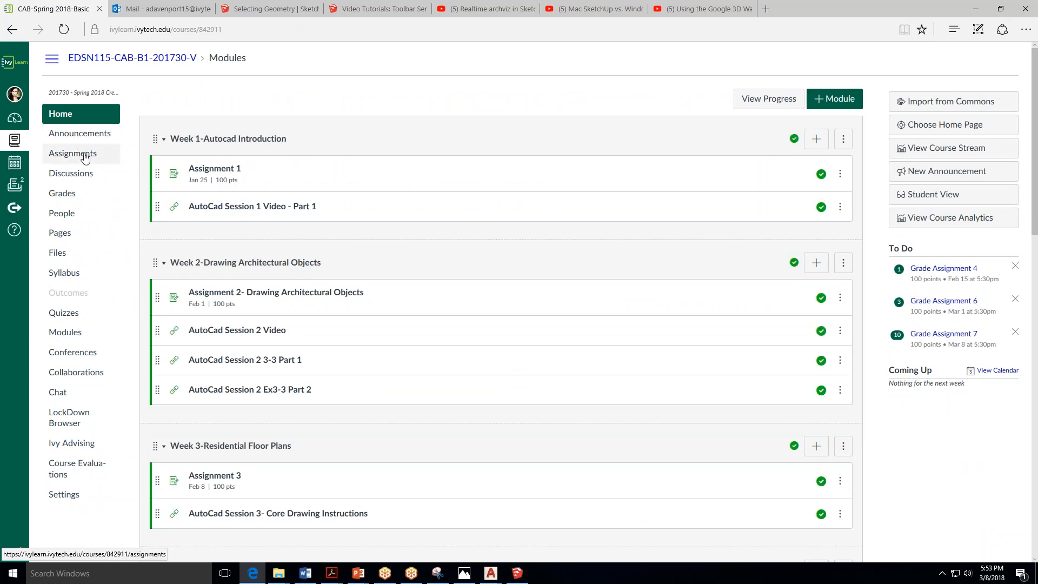
{"action": "scroll", "coordinate": [292, 295], "scroll_direction": "down", "scroll_amount": 7}
{"action": "scroll", "coordinate": [285, 288], "scroll_direction": "down", "scroll_amount": 9}
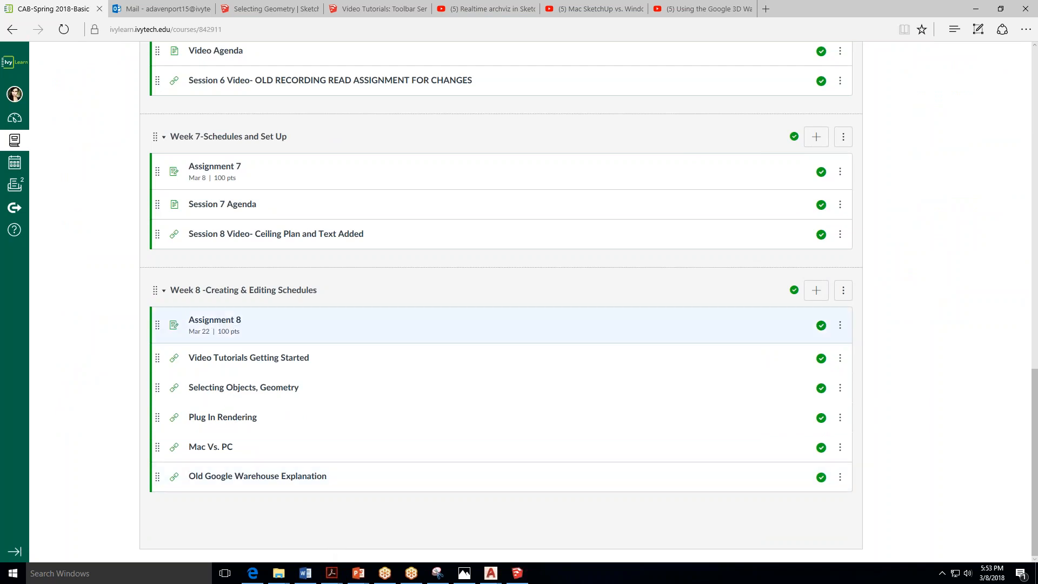
{"action": "left_click", "coordinate": [225, 325]}
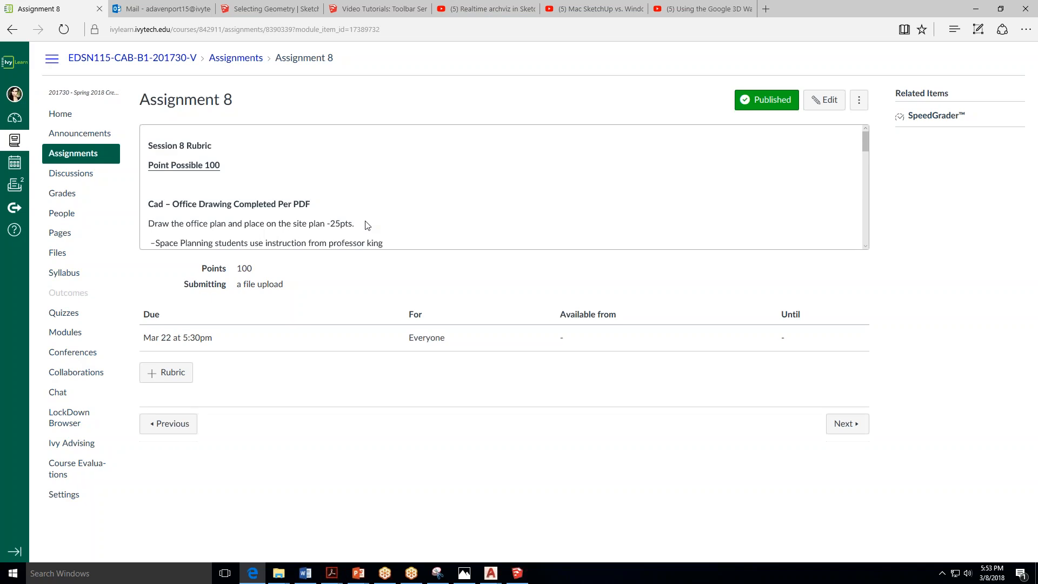
Read the Assignment 8 rubric from the CAD office drawing requirements through the basic and advanced SketchUp tasks.
{"action": "scroll", "coordinate": [336, 185], "scroll_direction": "down", "scroll_amount": 1}
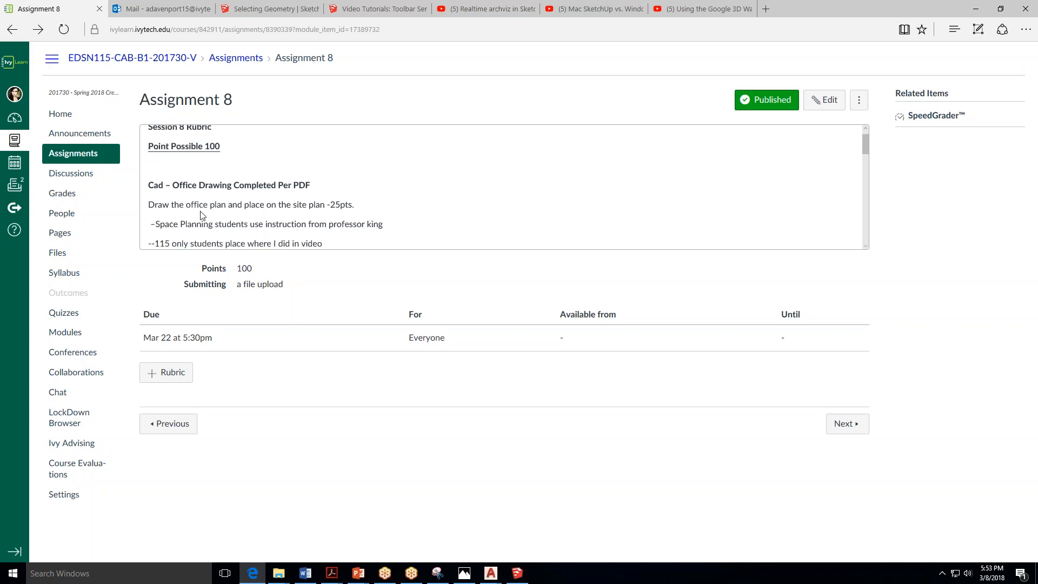
{"action": "scroll", "coordinate": [254, 196], "scroll_direction": "down", "scroll_amount": 1}
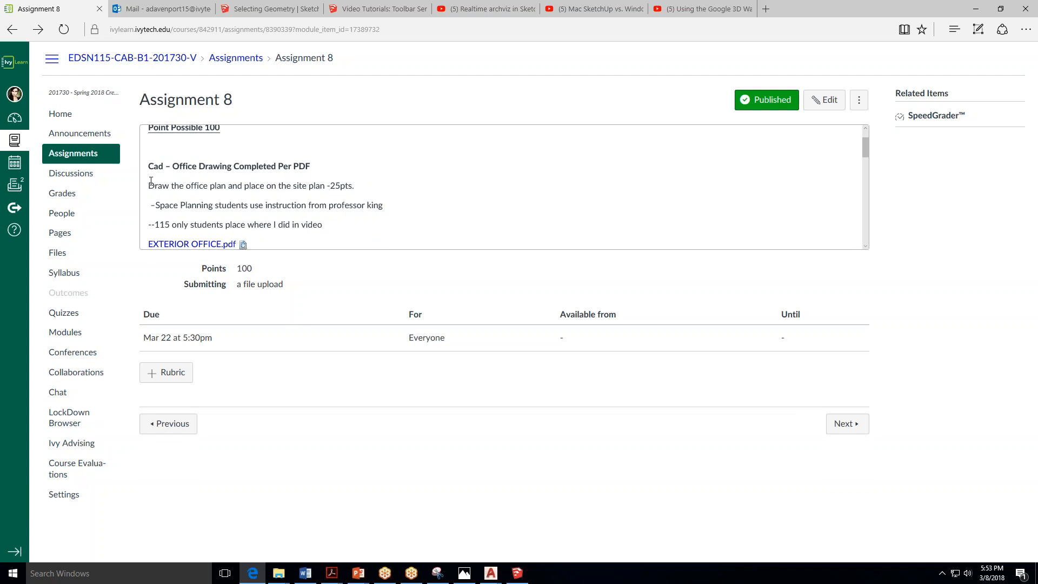
{"action": "scroll", "coordinate": [151, 182], "scroll_direction": "down", "scroll_amount": 1}
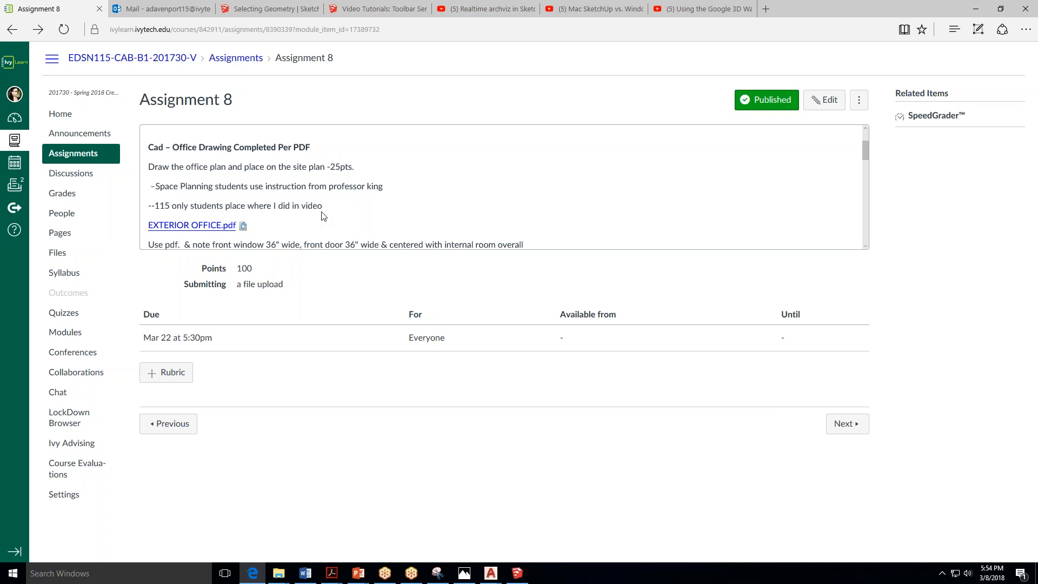
{"action": "scroll", "coordinate": [346, 210], "scroll_direction": "down", "scroll_amount": 1}
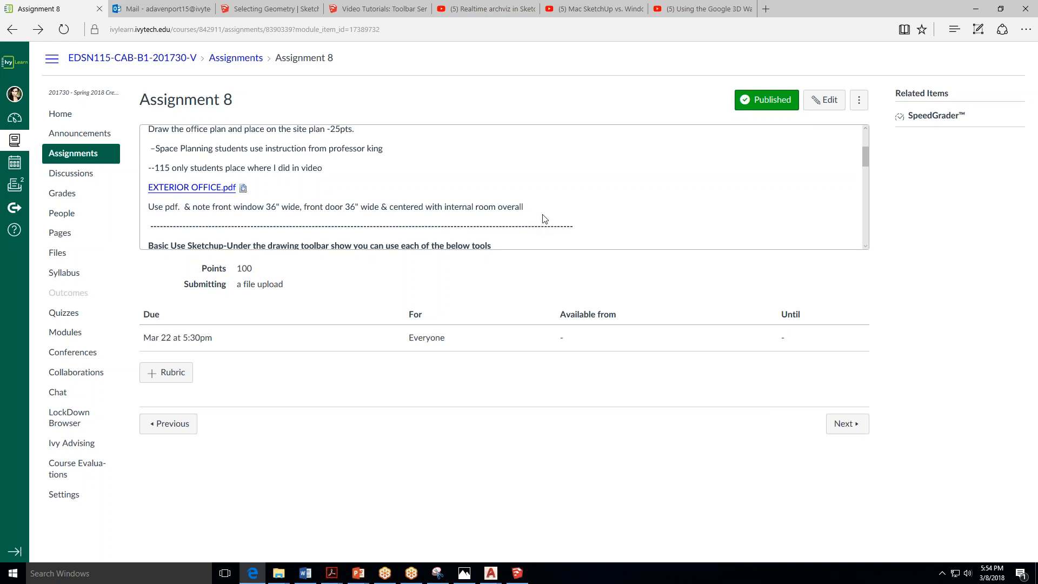
{"action": "scroll", "coordinate": [563, 205], "scroll_direction": "up", "scroll_amount": 1}
{"action": "scroll", "coordinate": [562, 205], "scroll_direction": "down", "scroll_amount": 1}
{"action": "scroll", "coordinate": [562, 205], "scroll_direction": "down", "scroll_amount": 3}
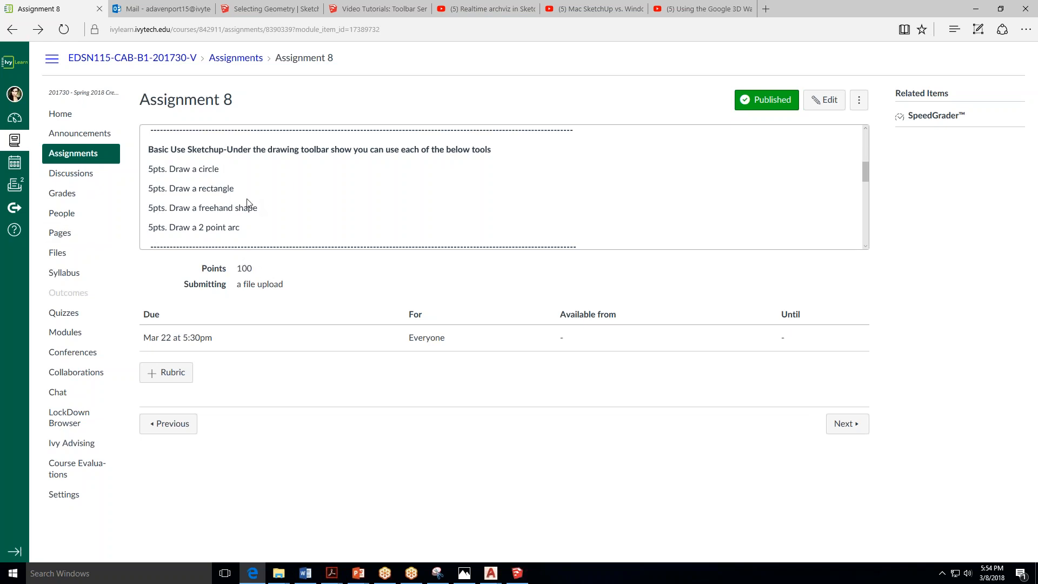
{"action": "scroll", "coordinate": [241, 183], "scroll_direction": "down", "scroll_amount": 5}
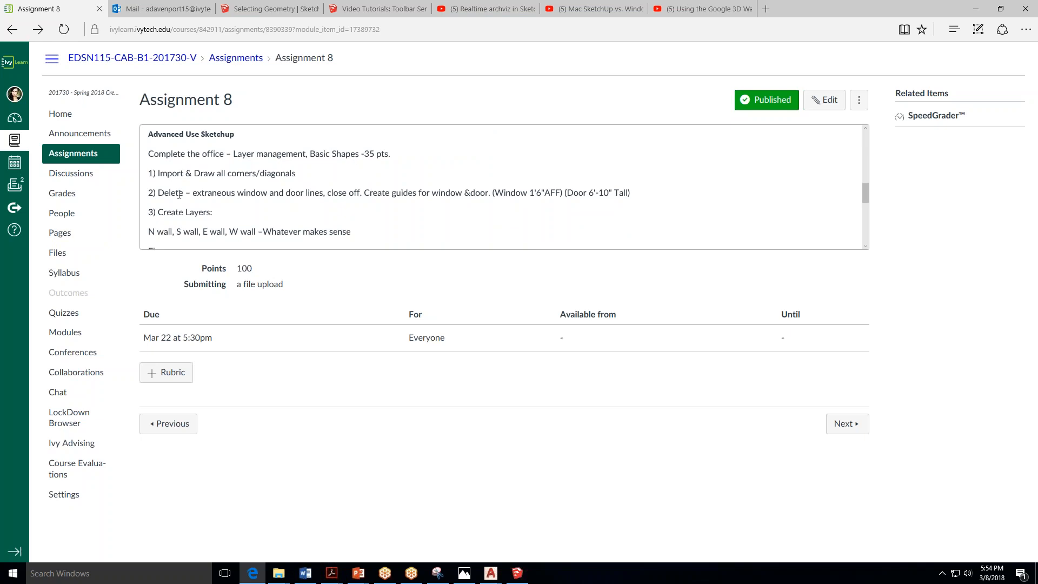
{"action": "scroll", "coordinate": [224, 156], "scroll_direction": "down", "scroll_amount": 1}
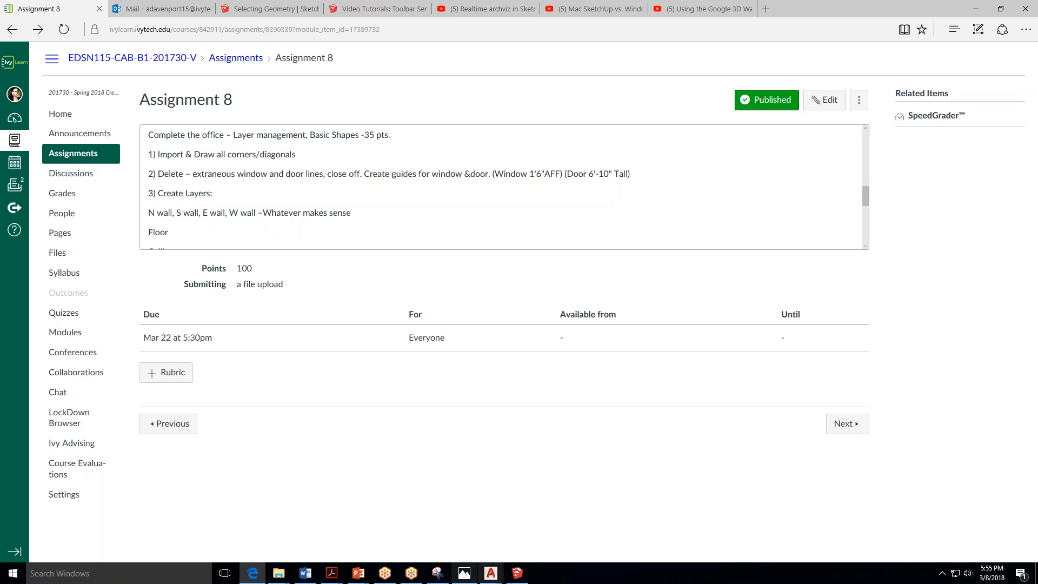
Switch to the Outdoor-office drawing in AutoCAD to review the plan, and minimise its window.
{"action": "mouse_move", "coordinate": [488, 578]}
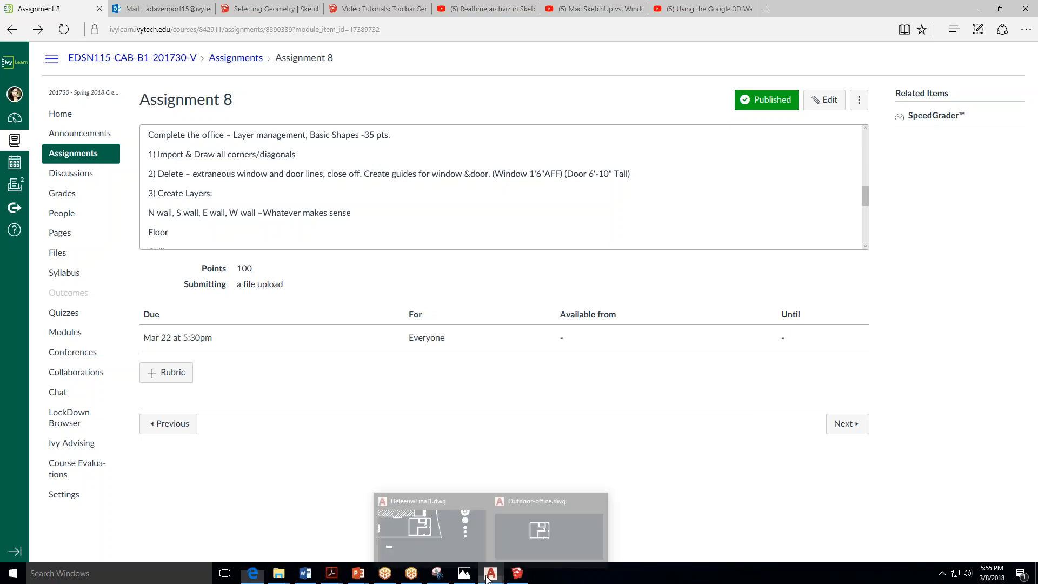
{"action": "left_click", "coordinate": [534, 539]}
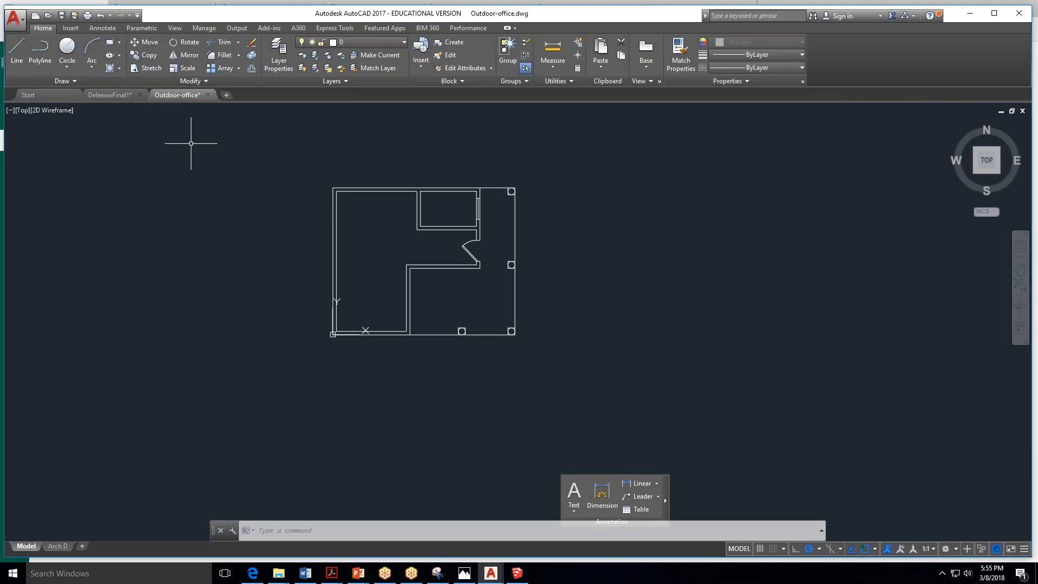
{"action": "left_click", "coordinate": [976, 16]}
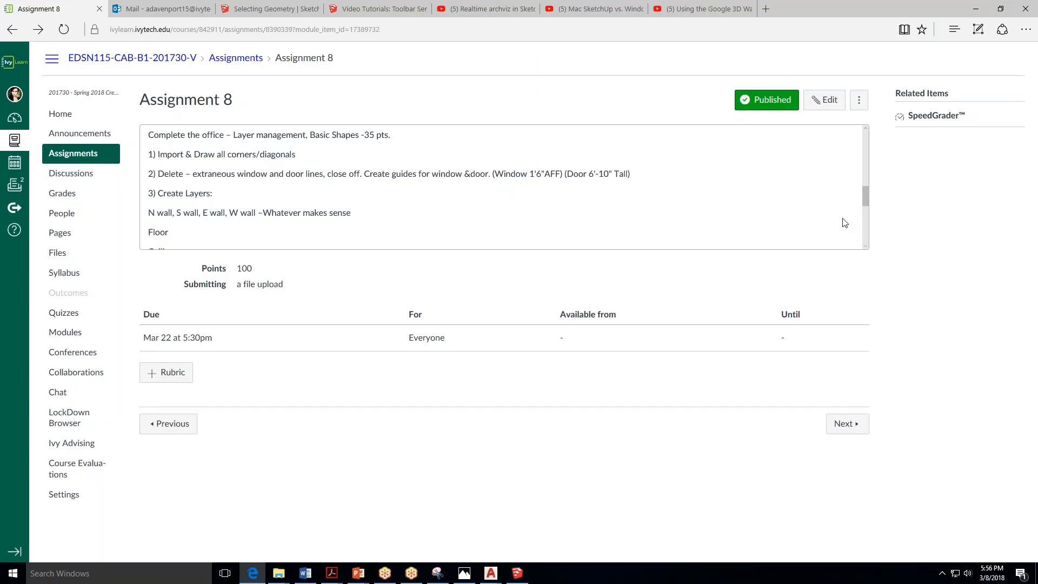
Start an import in the blank SketchUp model and browse to the Week 8 folder on the Desktop.
{"action": "left_click", "coordinate": [520, 577]}
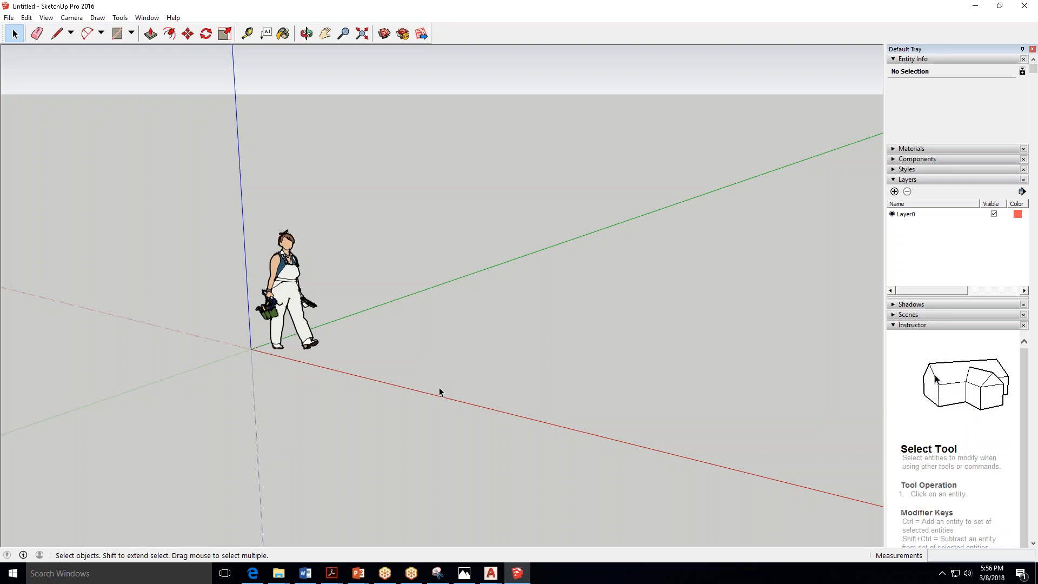
{"action": "left_click", "coordinate": [10, 18]}
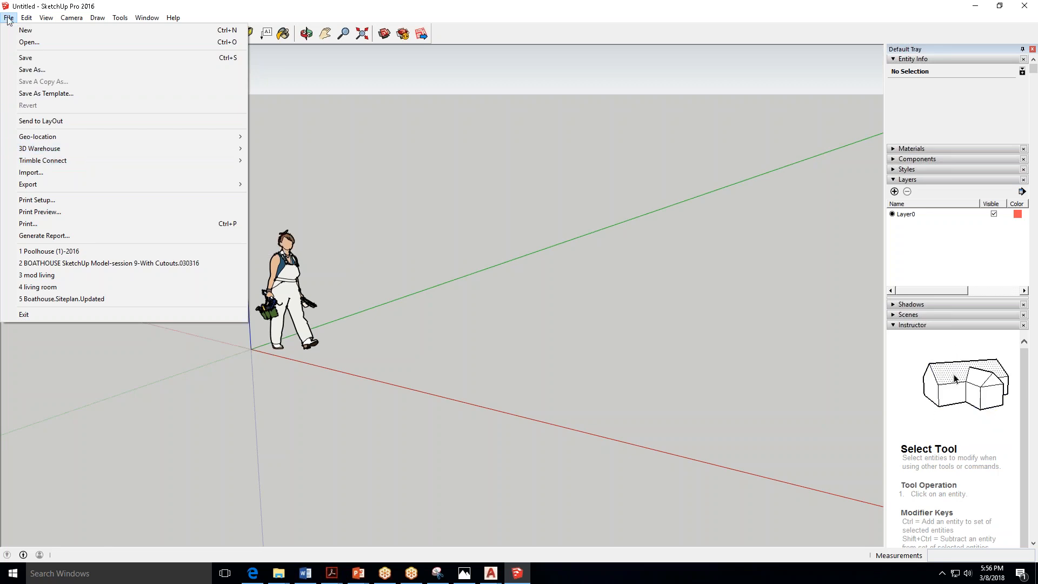
{"action": "left_click", "coordinate": [43, 173]}
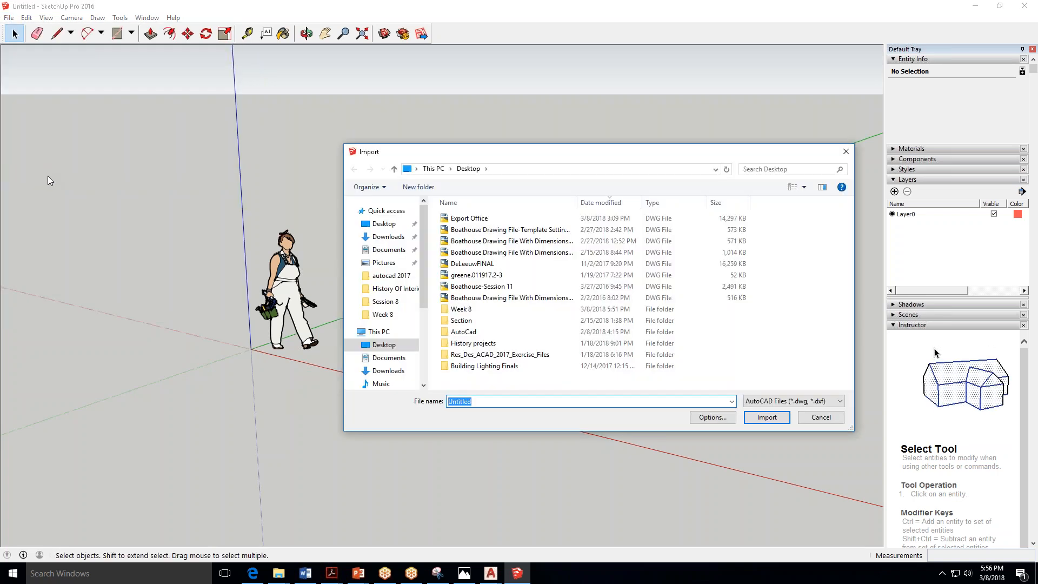
{"action": "left_click", "coordinate": [819, 401]}
{"action": "left_click", "coordinate": [816, 415]}
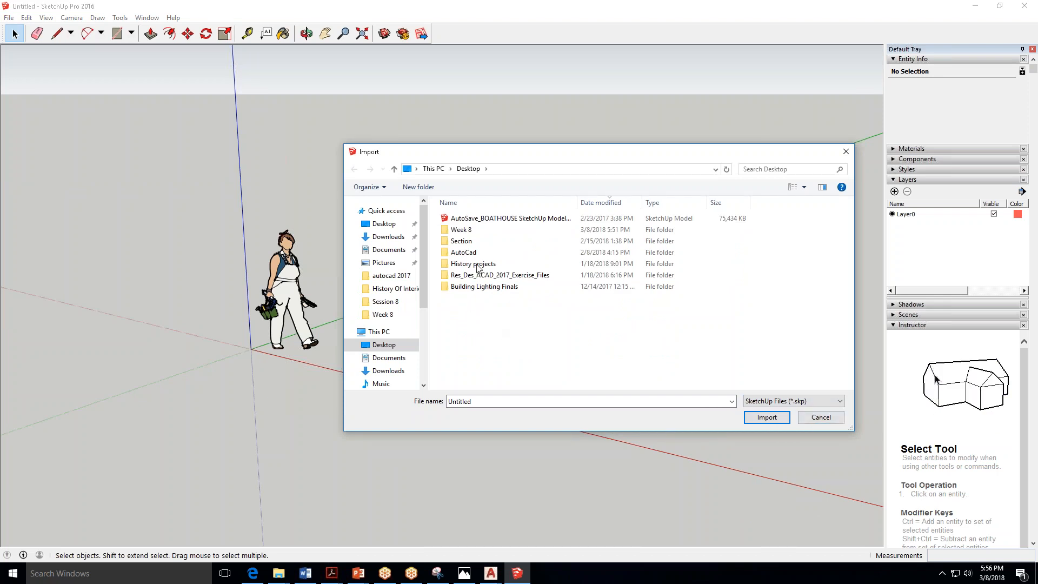
{"action": "double_click", "coordinate": [491, 230]}
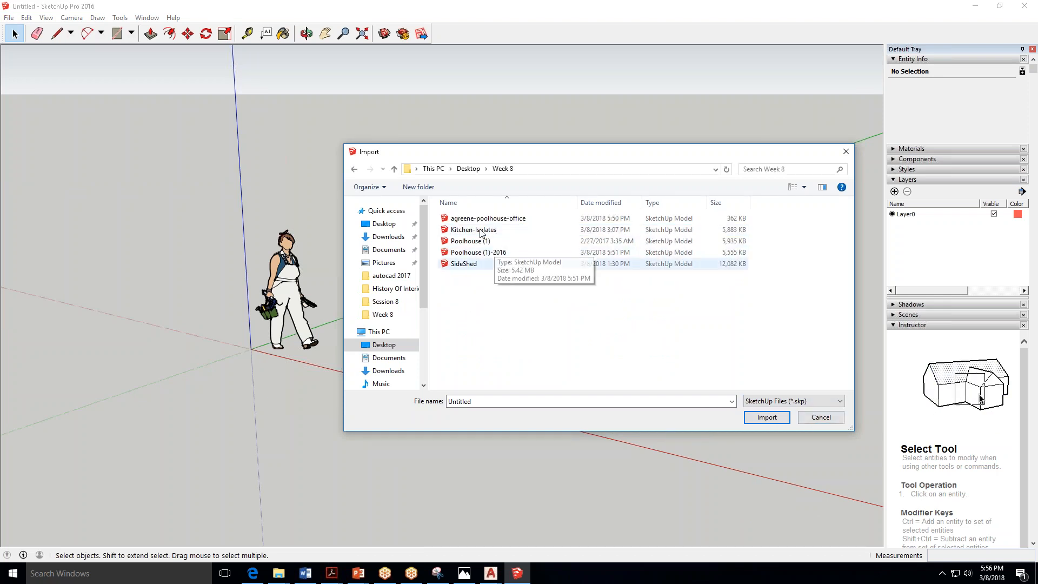
Import the Outdoor-office drawing as an AutoCAD file, dismiss the import results and check the plan's corner at the origin.
{"action": "left_click", "coordinate": [831, 403]}
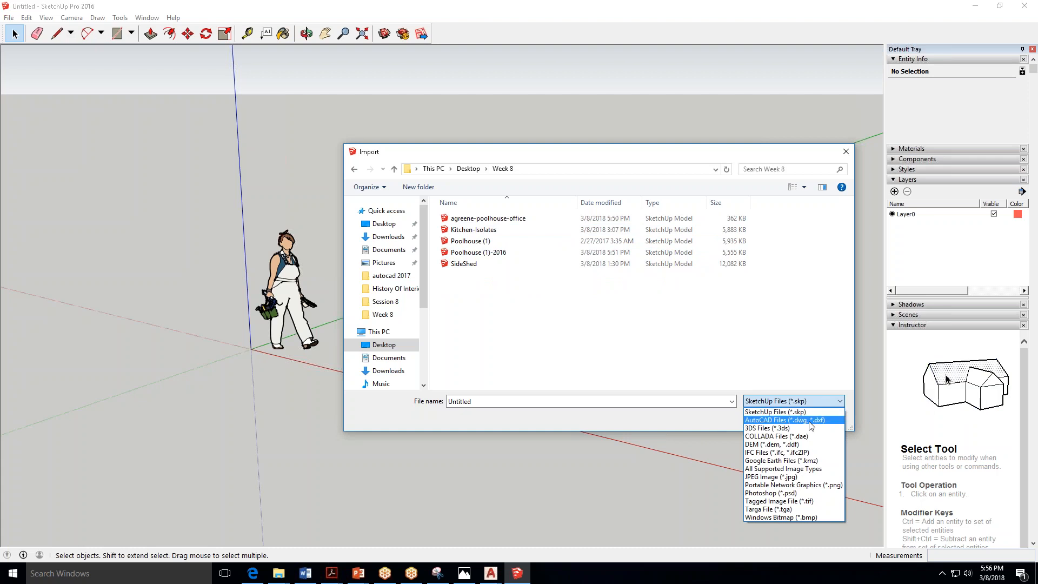
{"action": "left_click", "coordinate": [810, 421]}
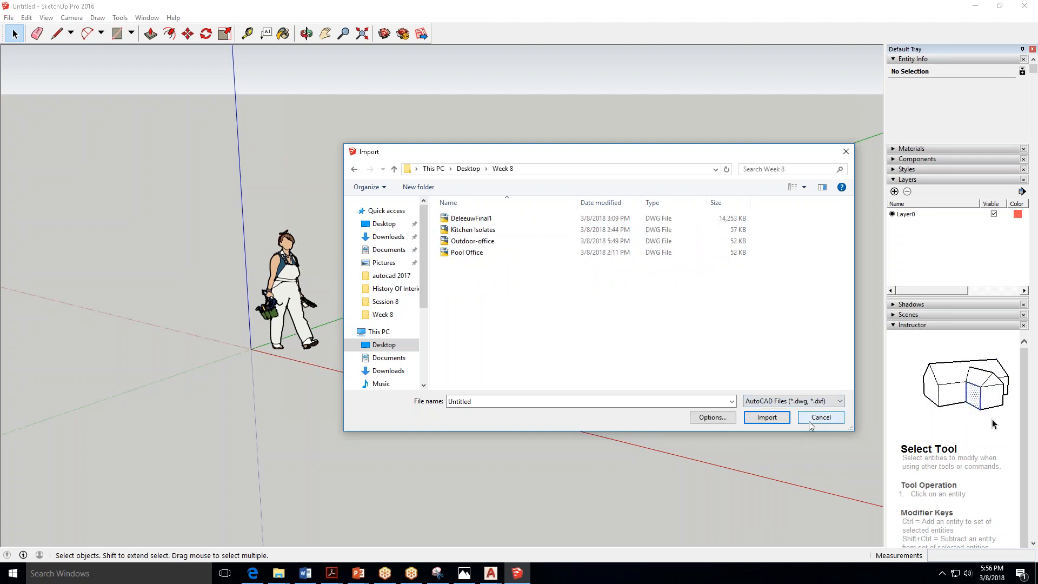
{"action": "left_click", "coordinate": [493, 242]}
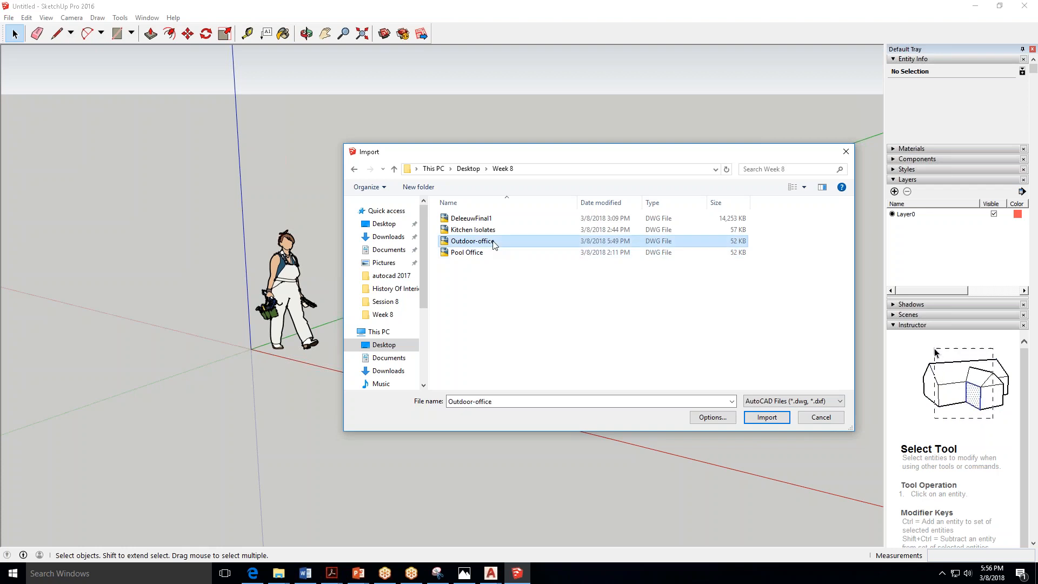
{"action": "left_click", "coordinate": [767, 417]}
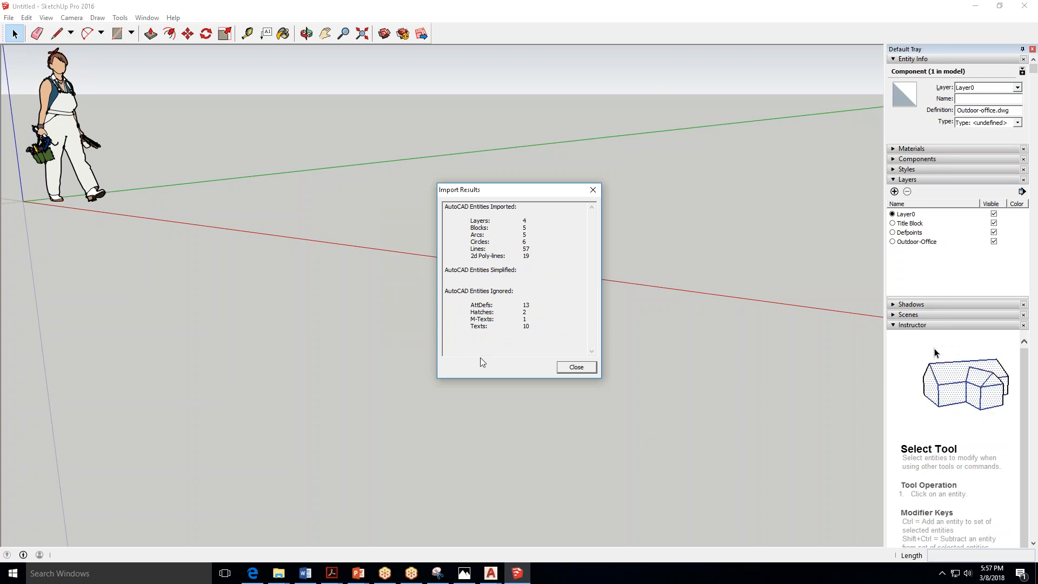
{"action": "left_click", "coordinate": [582, 367]}
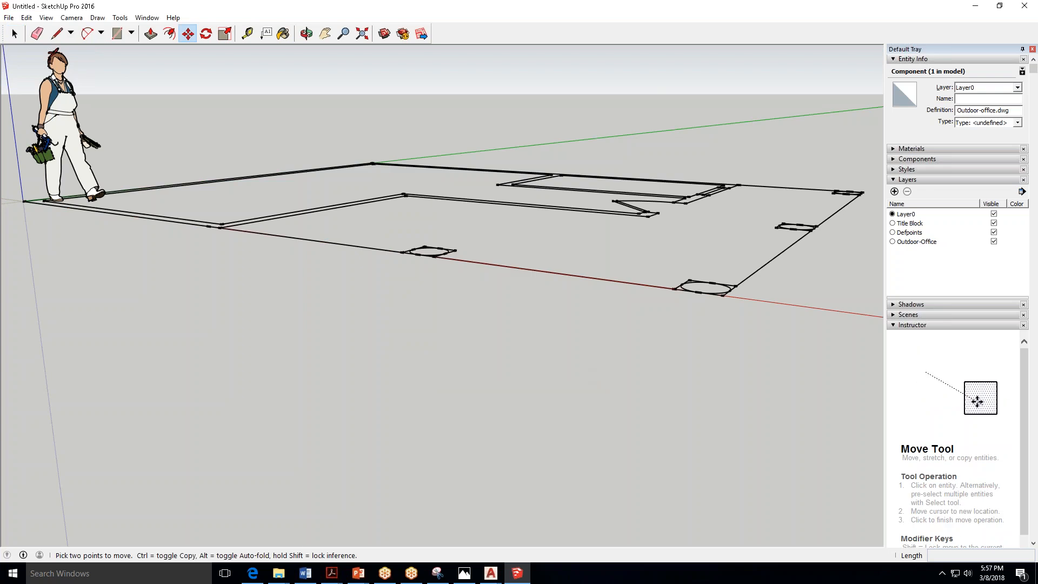
{"action": "scroll", "coordinate": [171, 221], "scroll_direction": "down", "scroll_amount": 2}
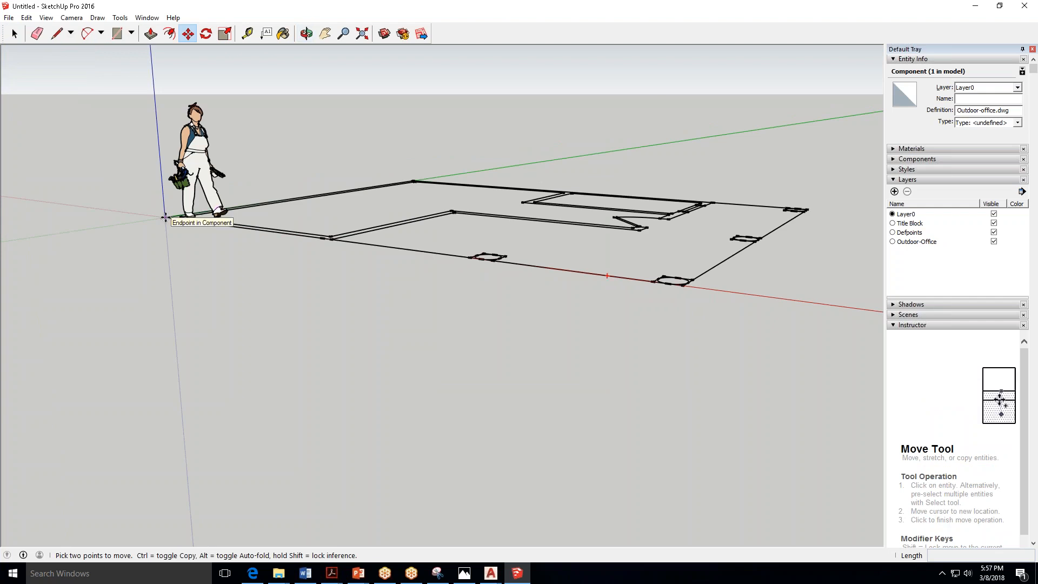
{"action": "left_click", "coordinate": [136, 222]}
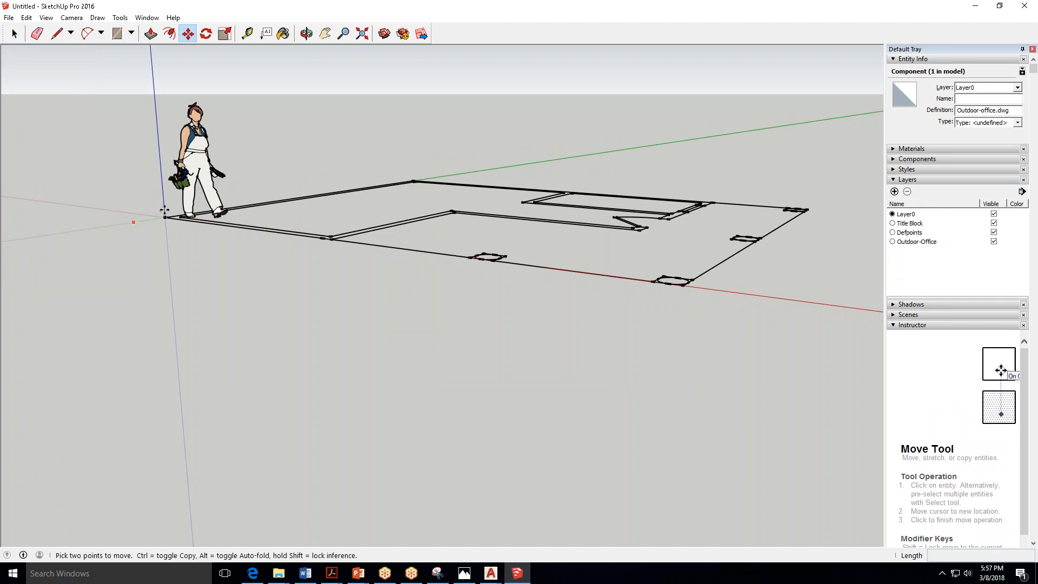
Examine the imported office plan from several angles, checking its walls, door, window and columns.
{"action": "left_click", "coordinate": [164, 211]}
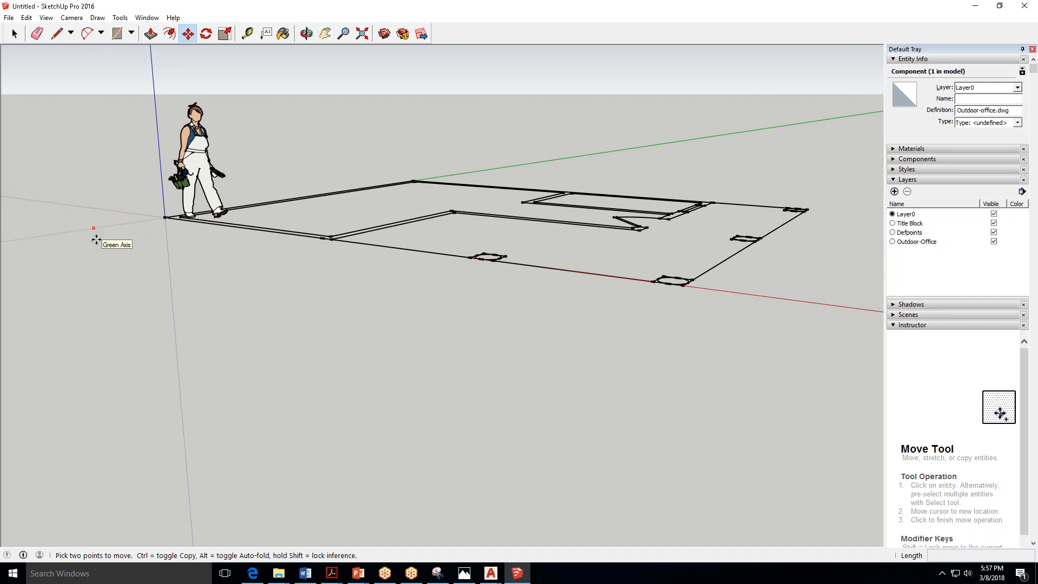
{"action": "left_click", "coordinate": [306, 34]}
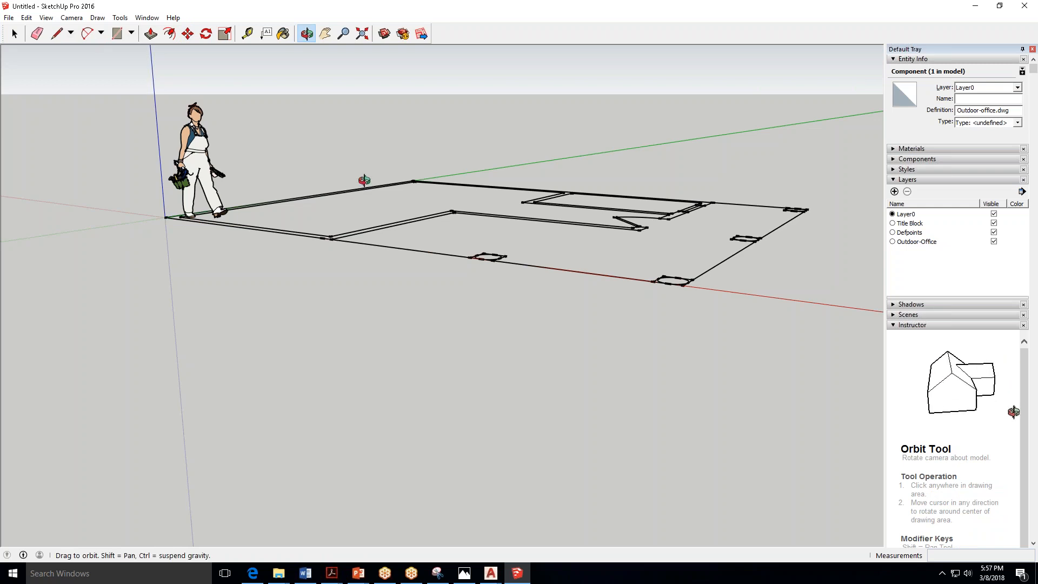
{"action": "left_click_drag", "start_coordinate": [377, 211], "coordinate": [492, 287]}
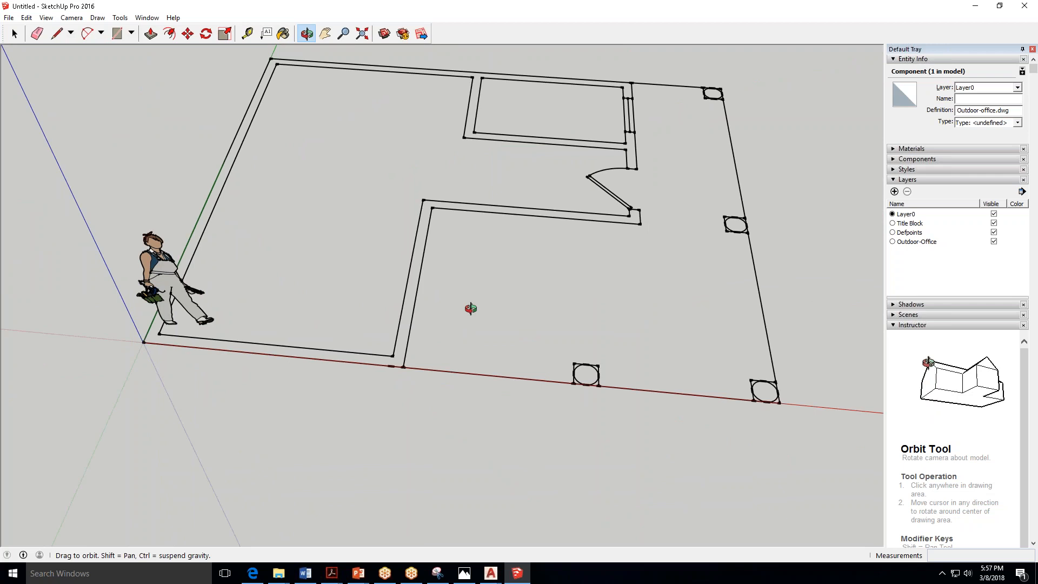
{"action": "mouse_move", "coordinate": [471, 309]}
{"action": "left_mouse_down"}
{"action": "mouse_move", "coordinate": [514, 54]}
{"action": "mouse_move", "coordinate": [288, 210]}
{"action": "left_mouse_up"}
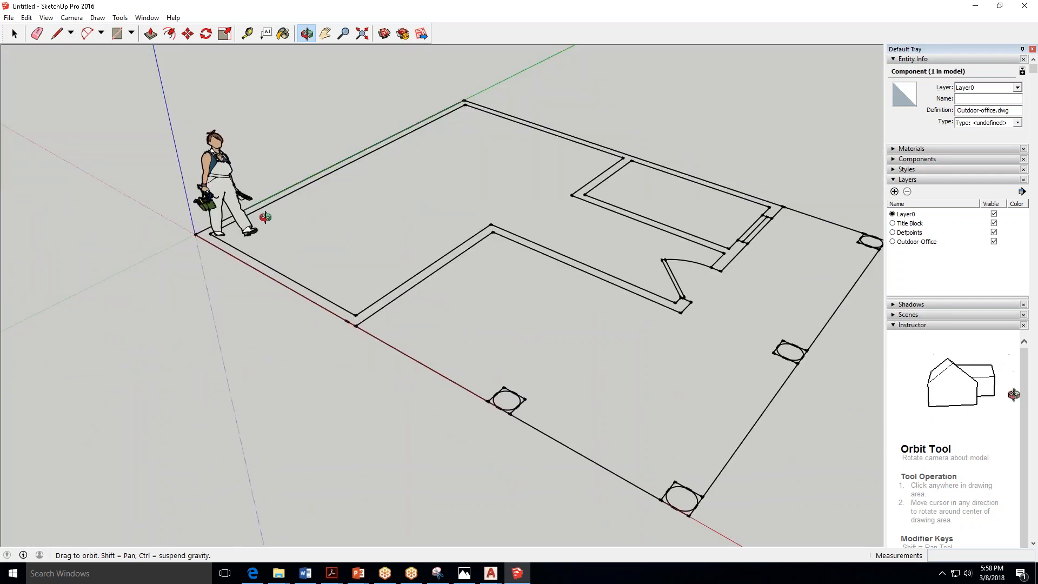
{"action": "scroll", "coordinate": [268, 217], "scroll_direction": "down", "scroll_amount": 5}
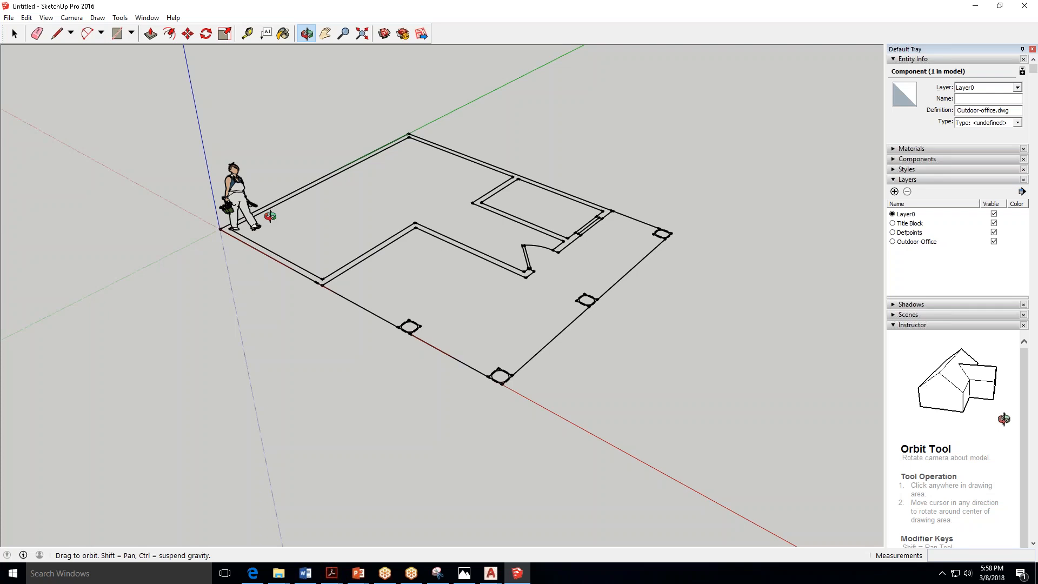
{"action": "scroll", "coordinate": [271, 216], "scroll_direction": "down", "scroll_amount": 4}
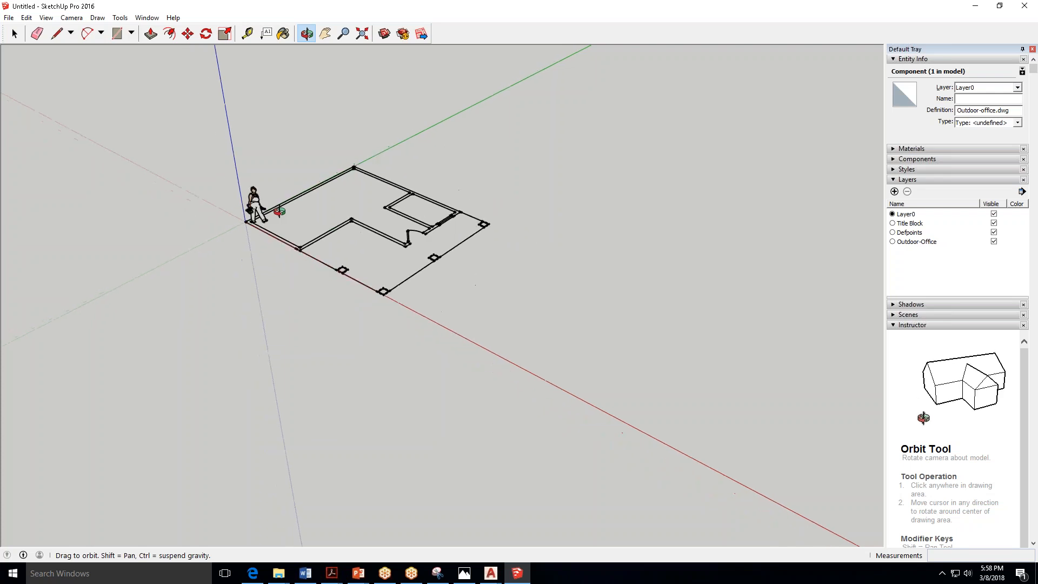
{"action": "scroll", "coordinate": [279, 211], "scroll_direction": "up", "scroll_amount": 6}
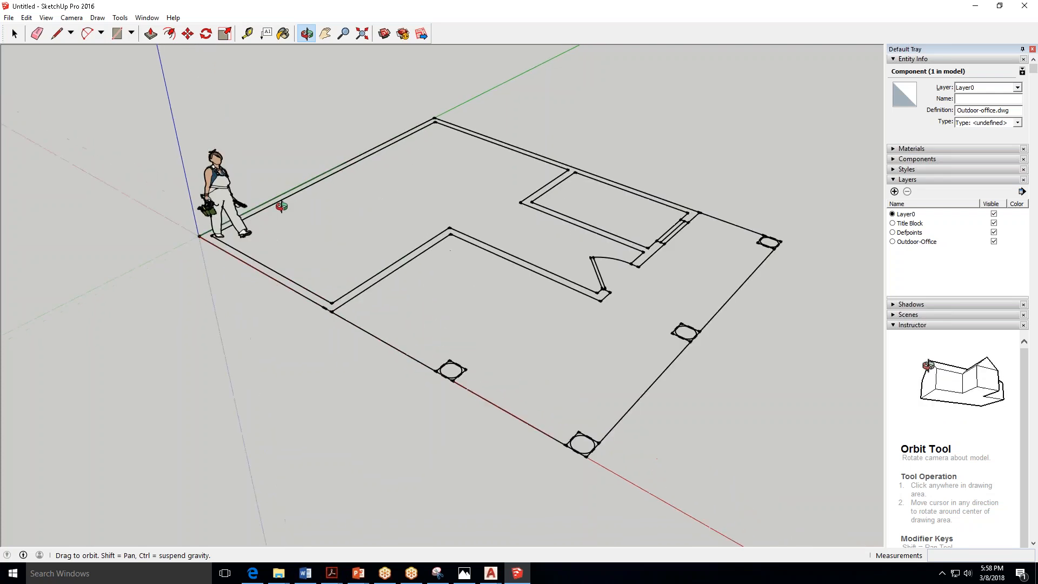
{"action": "scroll", "coordinate": [282, 208], "scroll_direction": "down", "scroll_amount": 5}
{"action": "scroll", "coordinate": [291, 205], "scroll_direction": "up", "scroll_amount": 4}
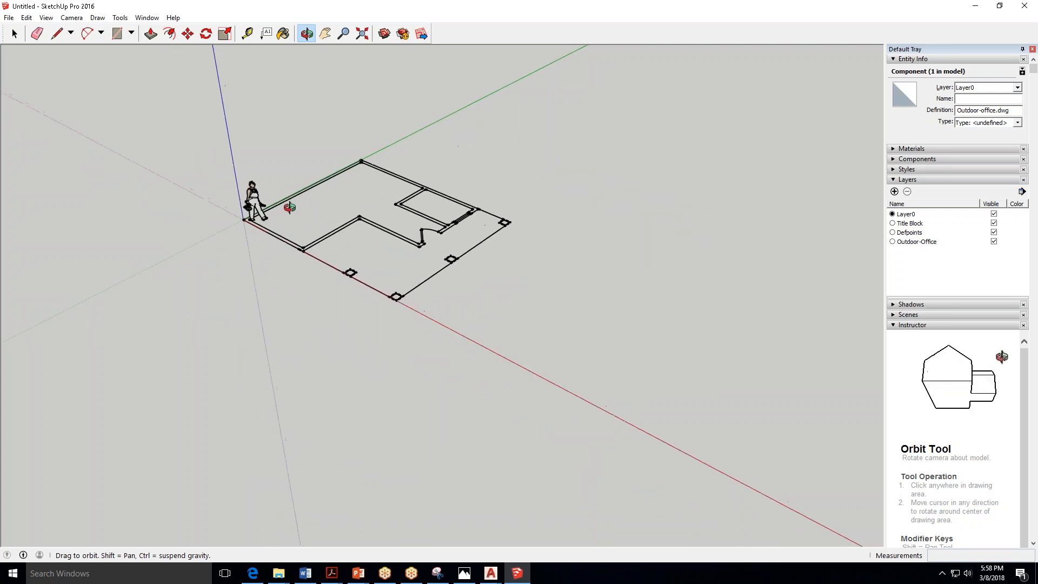
{"action": "scroll", "coordinate": [294, 206], "scroll_direction": "up", "scroll_amount": 2}
{"action": "scroll", "coordinate": [296, 205], "scroll_direction": "down", "scroll_amount": 3}
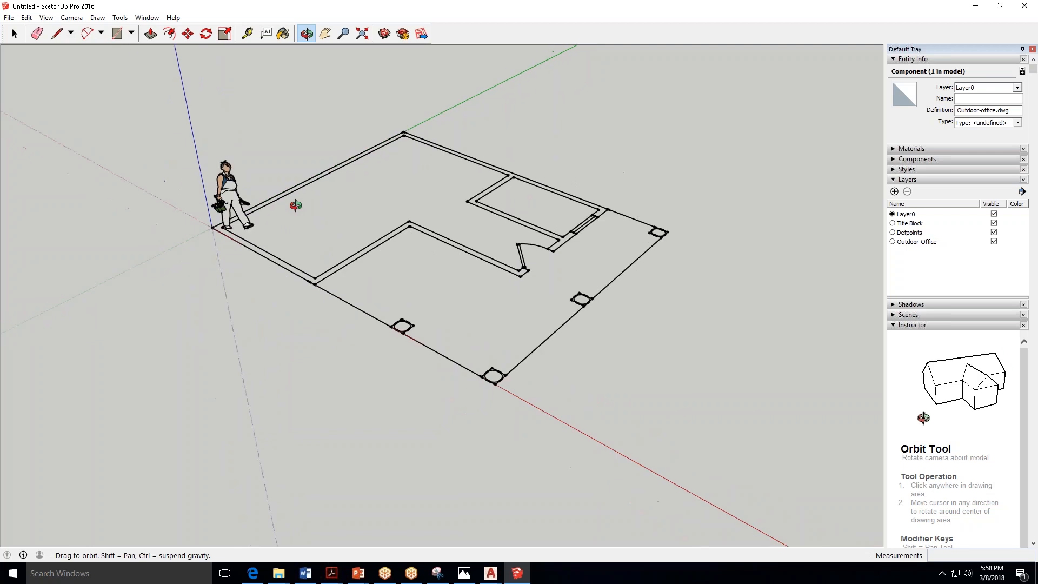
Switch to the Outdoor-office drawing in AutoCAD to check the plan's orientation, and return to SketchUp.
{"action": "left_click", "coordinate": [46, 18]}
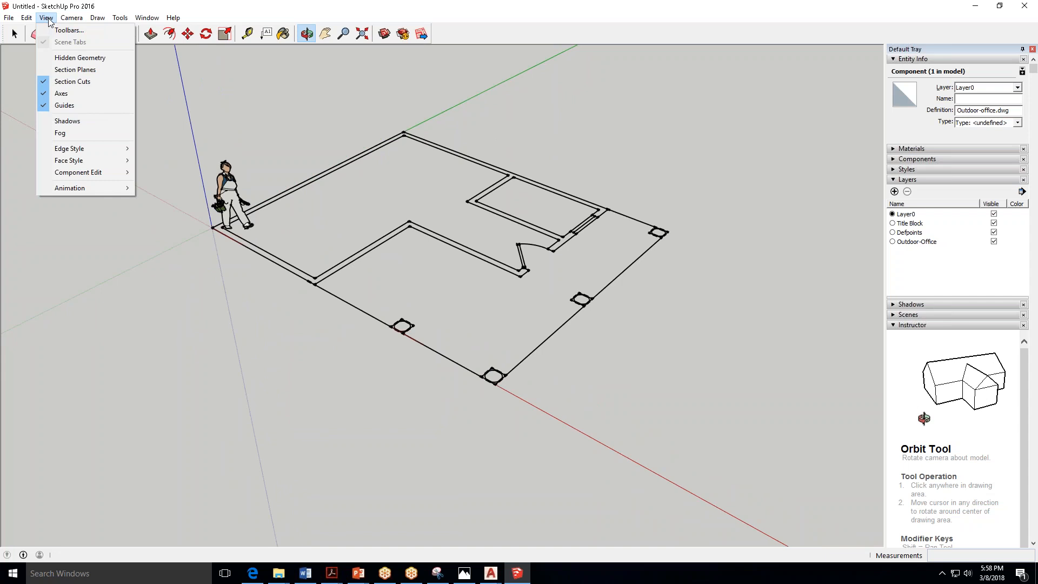
{"action": "left_click", "coordinate": [490, 573]}
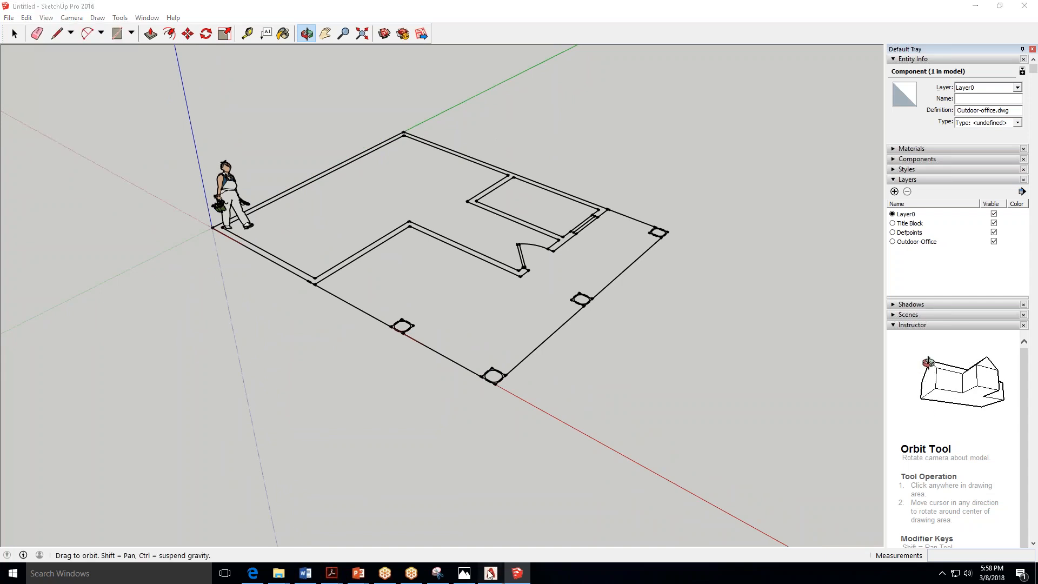
{"action": "left_click", "coordinate": [543, 539]}
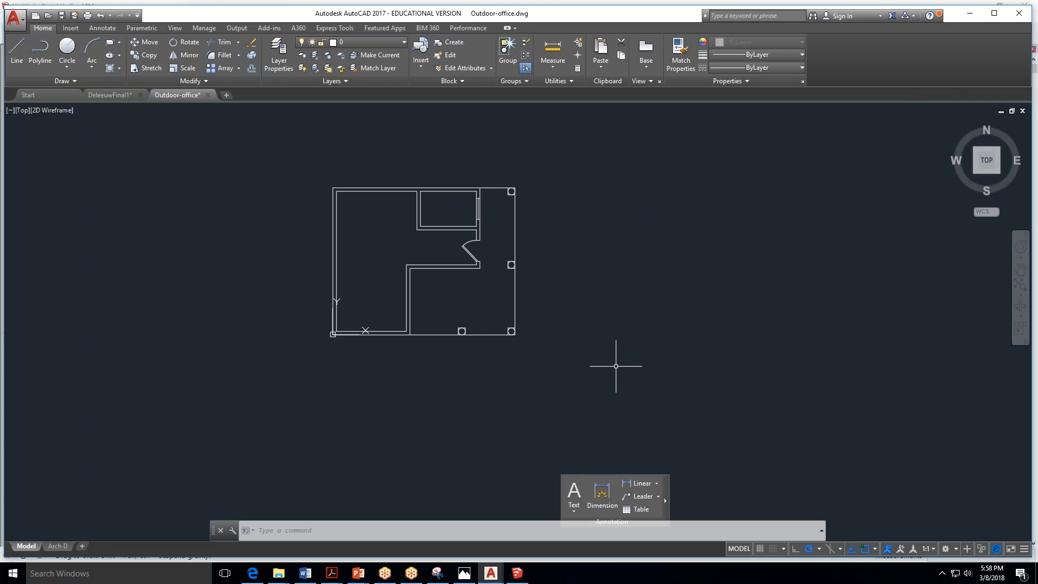
{"action": "left_click", "coordinate": [517, 574]}
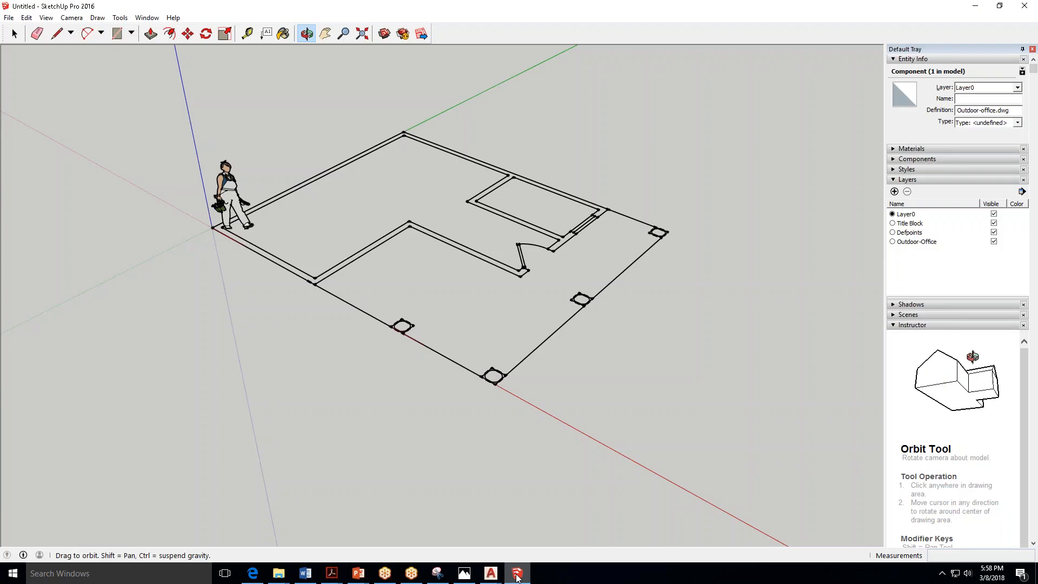
Show the model in the standard Top view and compare it with the Outdoor-office drawing in AutoCAD.
{"action": "left_click", "coordinate": [46, 19]}
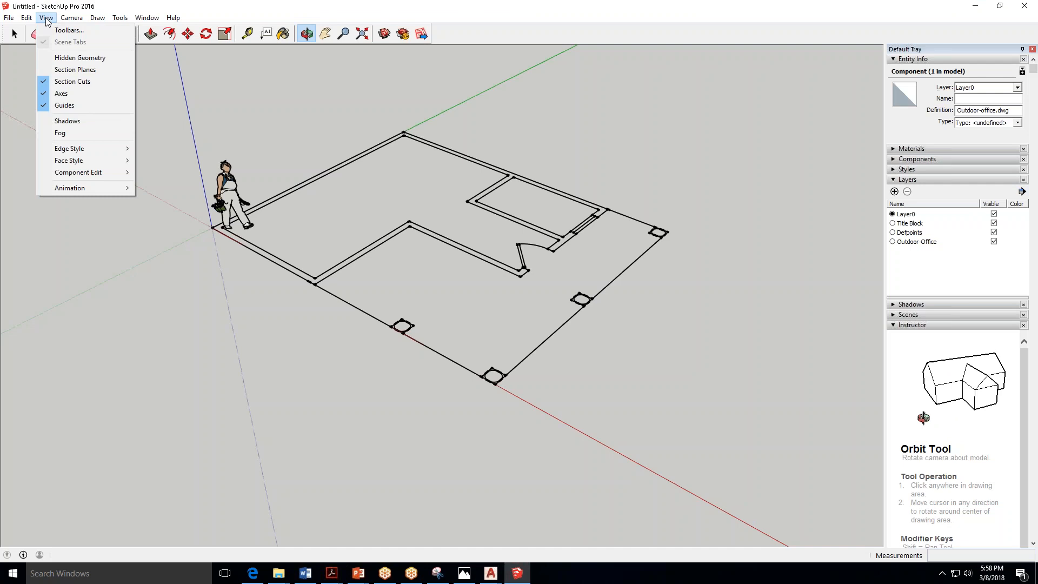
{"action": "mouse_move", "coordinate": [63, 20]}
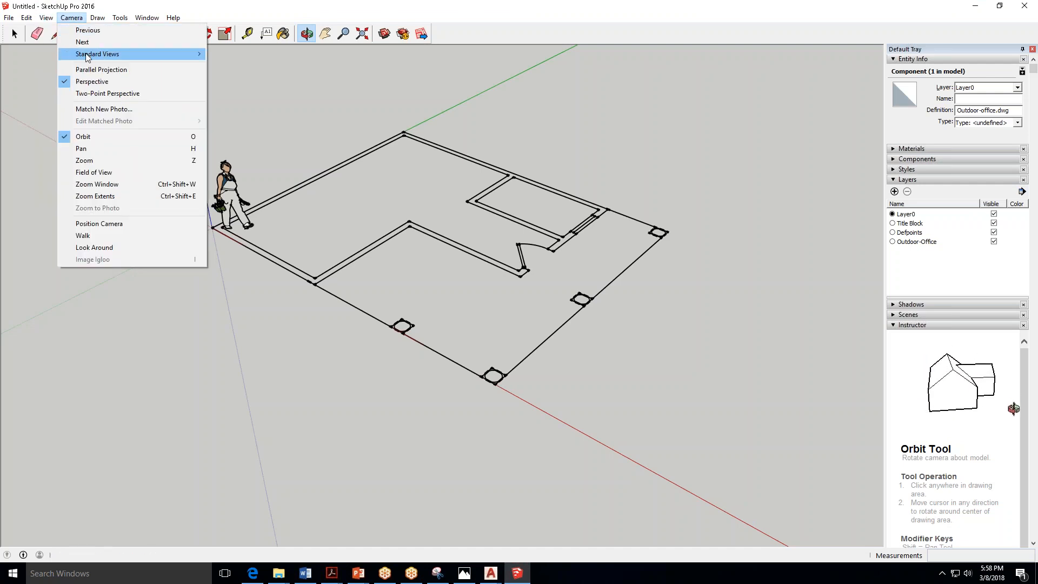
{"action": "mouse_move", "coordinate": [87, 55]}
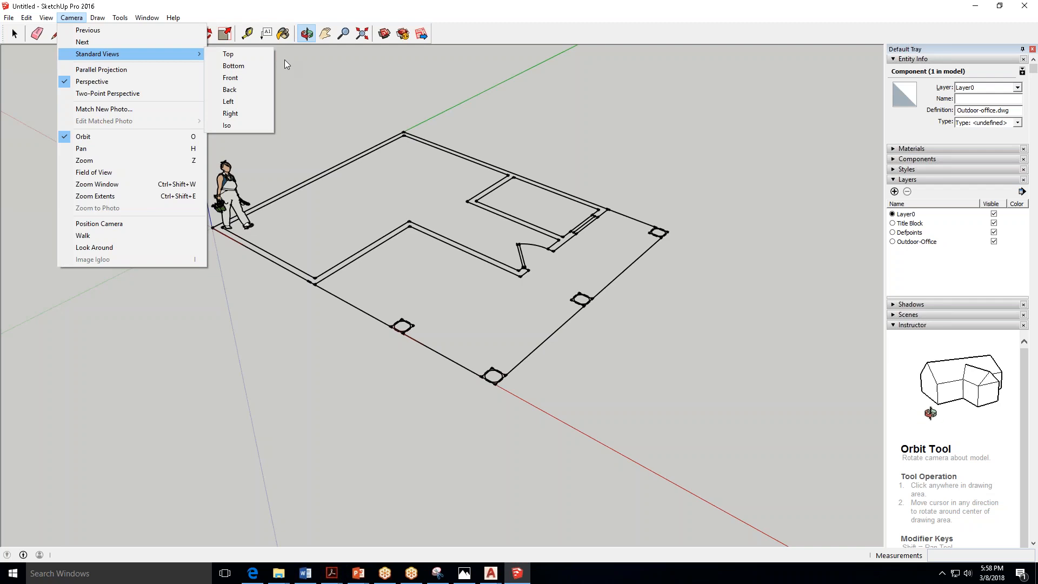
{"action": "left_click", "coordinate": [228, 54]}
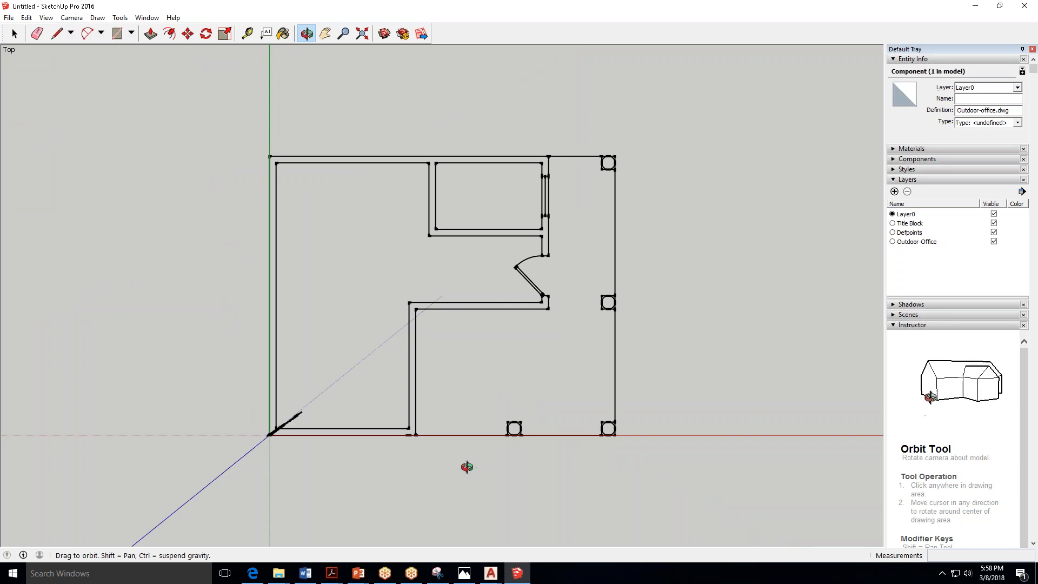
{"action": "left_click", "coordinate": [491, 574]}
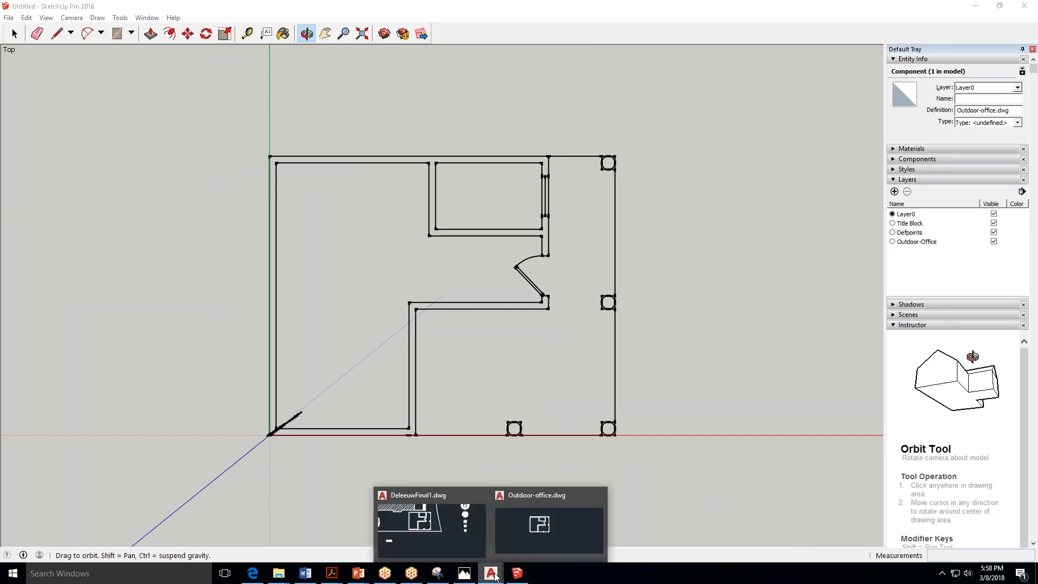
{"action": "left_click", "coordinate": [555, 547]}
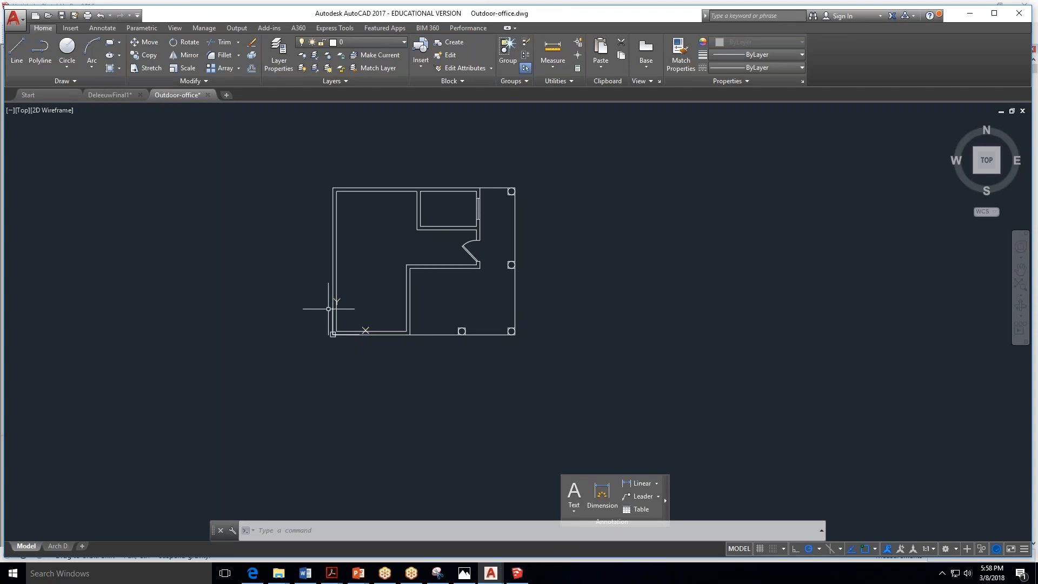
{"action": "left_click", "coordinate": [518, 574]}
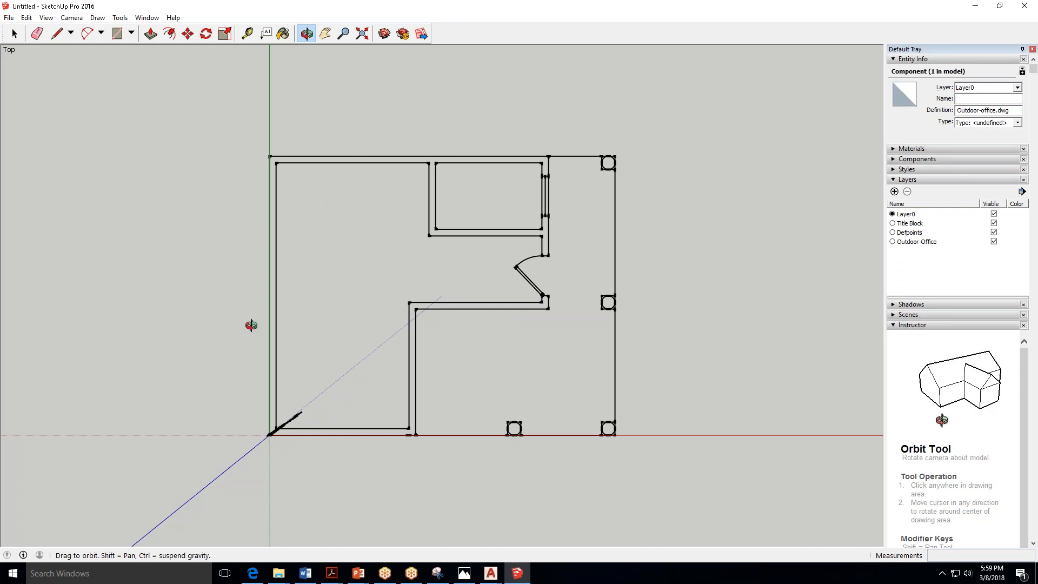
Move the scale figure off the plan to beyond its outer columns, about 35' along the red axis.
{"action": "left_click", "coordinate": [432, 412]}
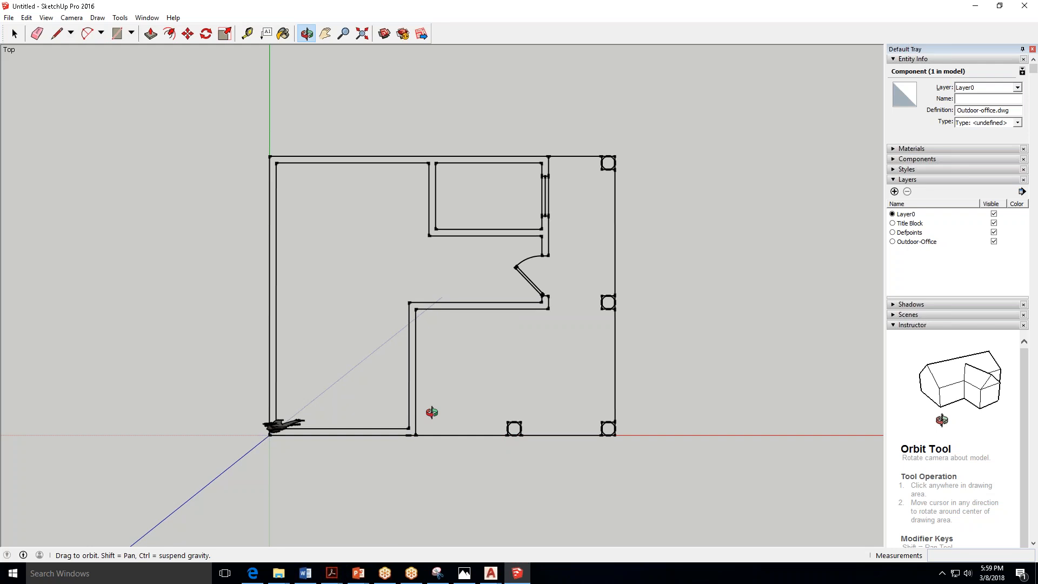
{"action": "left_click_drag", "start_coordinate": [432, 412], "coordinate": [387, 250]}
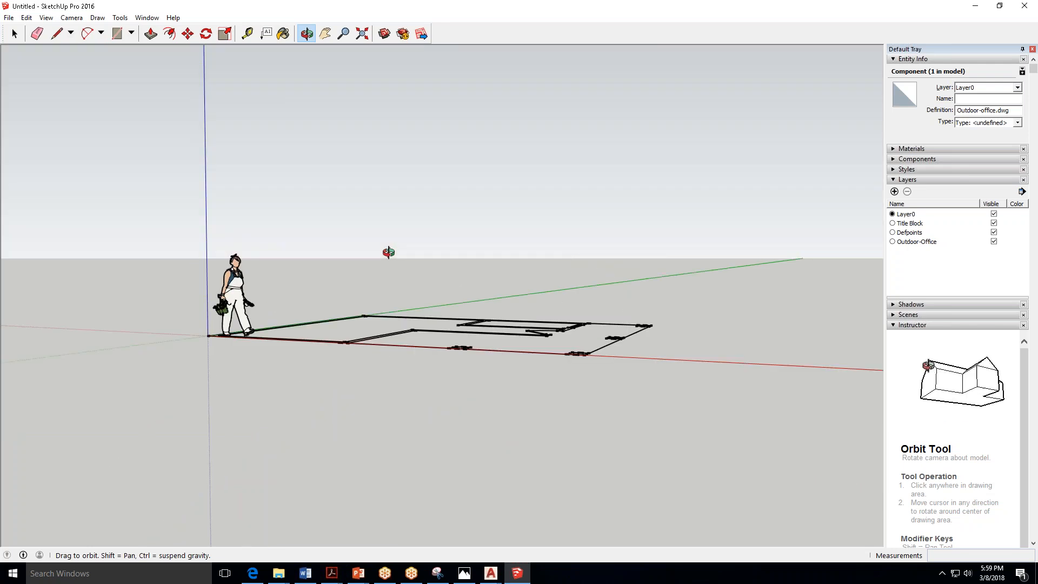
{"action": "key", "text": "space"}
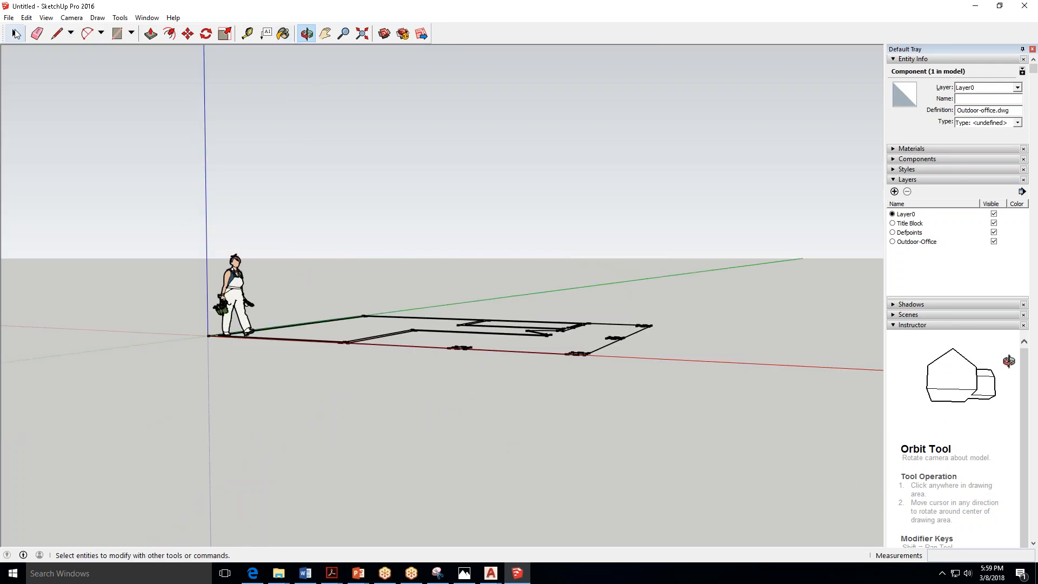
{"action": "left_click", "coordinate": [230, 286]}
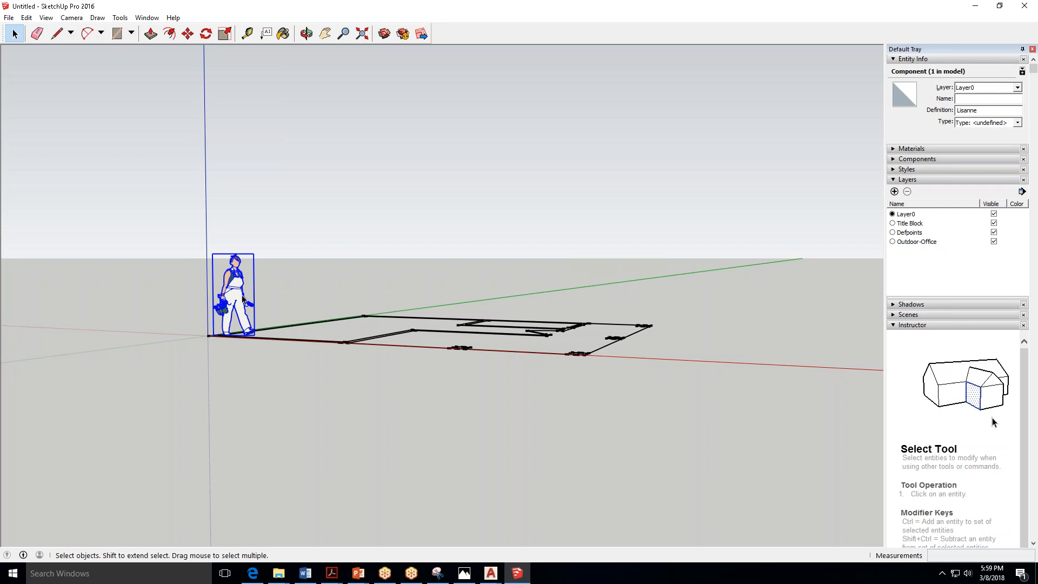
{"action": "left_click", "coordinate": [188, 33]}
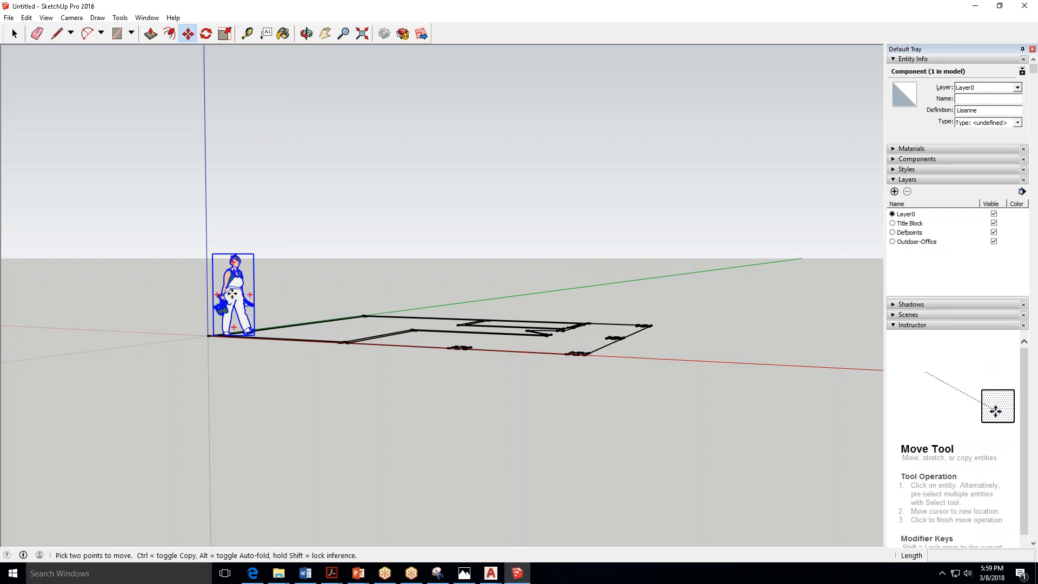
{"action": "left_click", "coordinate": [655, 315]}
{"action": "left_click", "coordinate": [806, 260]}
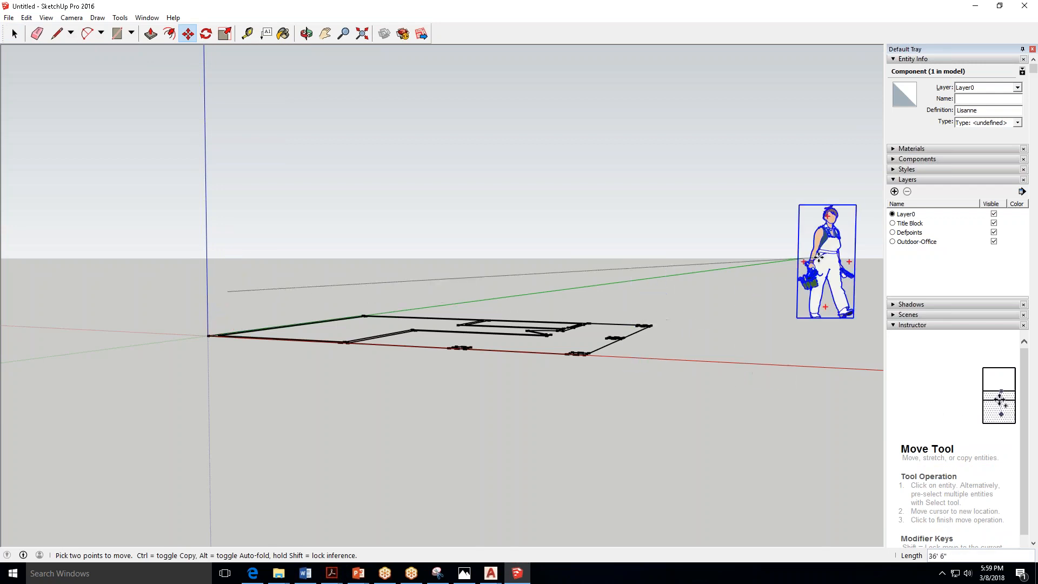
{"action": "left_click", "coordinate": [777, 146]}
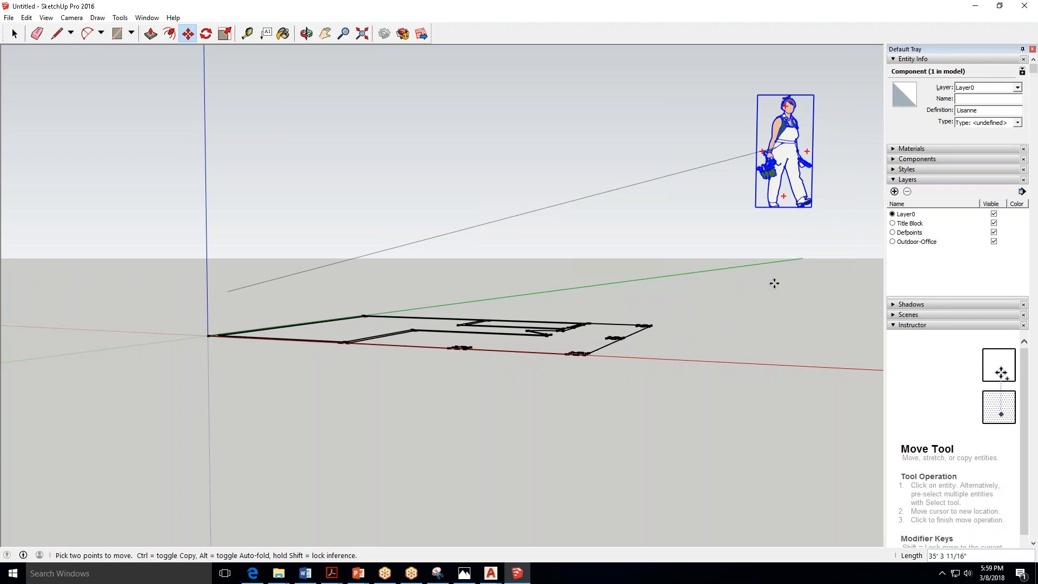
{"action": "left_click", "coordinate": [774, 283]}
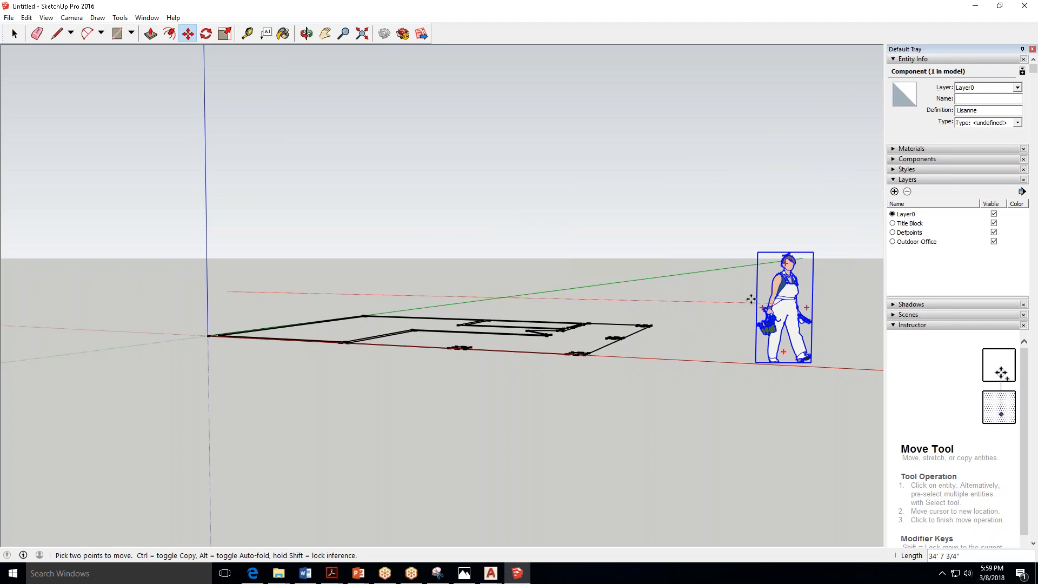
{"action": "left_click", "coordinate": [790, 302]}
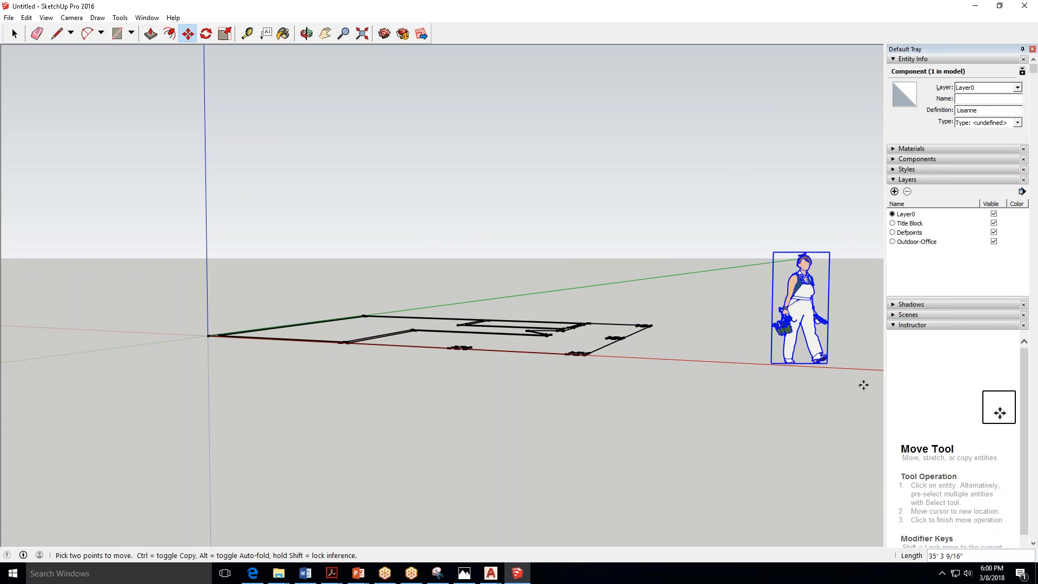
{"action": "scroll", "coordinate": [288, 269], "scroll_direction": "down", "scroll_amount": 1}
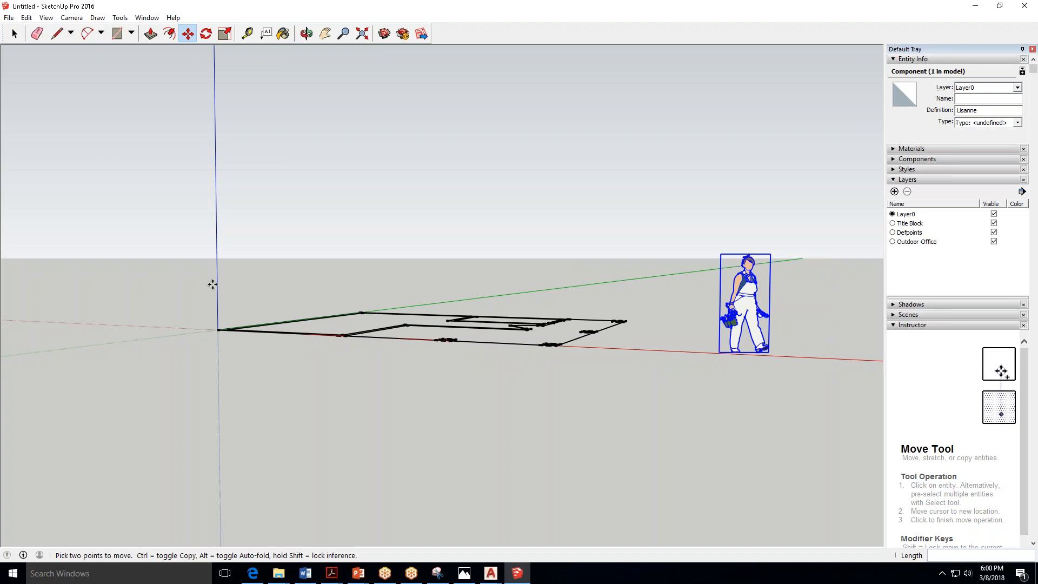
{"action": "left_click", "coordinate": [306, 34]}
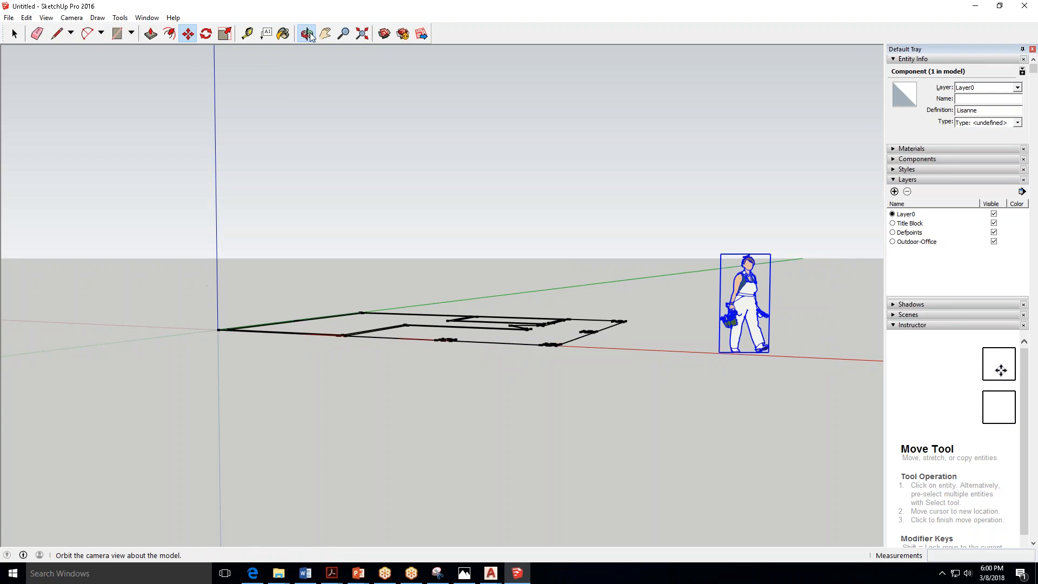
{"action": "left_click_drag", "start_coordinate": [355, 226], "coordinate": [752, 238]}
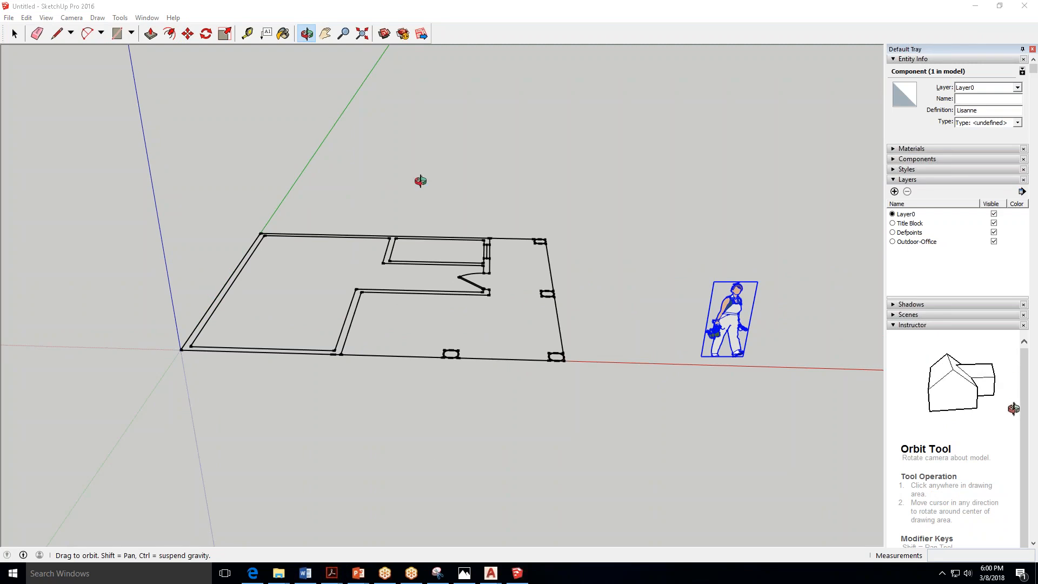
Review the Assignment 8 requirements in the browser, and return to SketchUp to show the model in the standard Top view.
{"action": "left_click", "coordinate": [253, 574]}
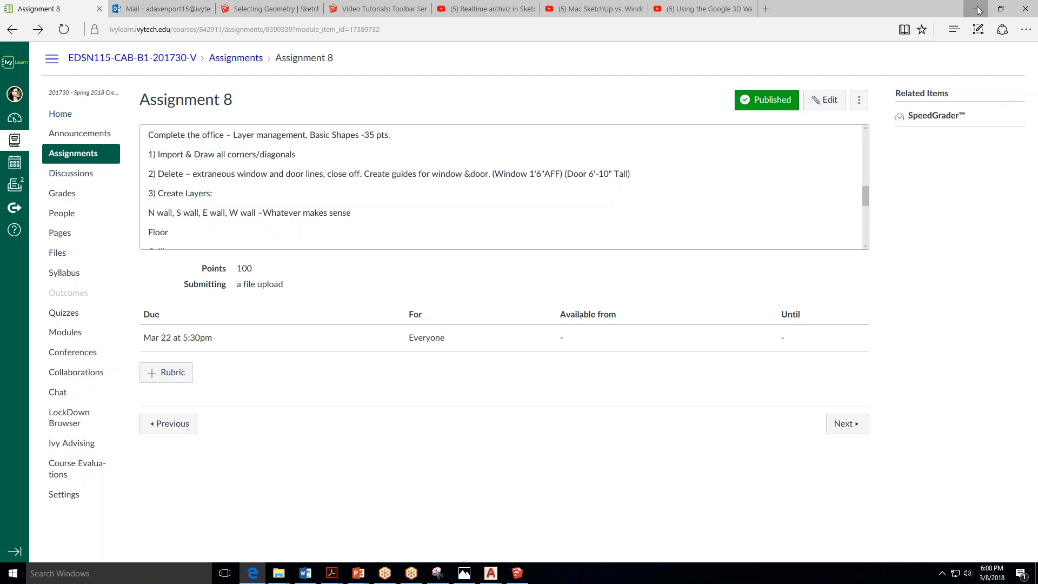
{"action": "left_click", "coordinate": [517, 573]}
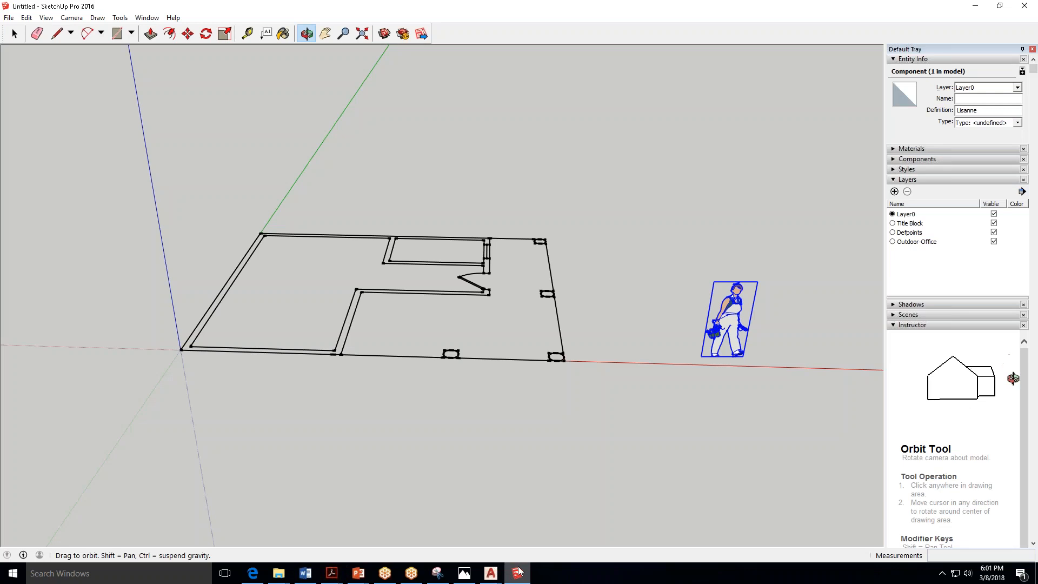
{"action": "left_click", "coordinate": [80, 17]}
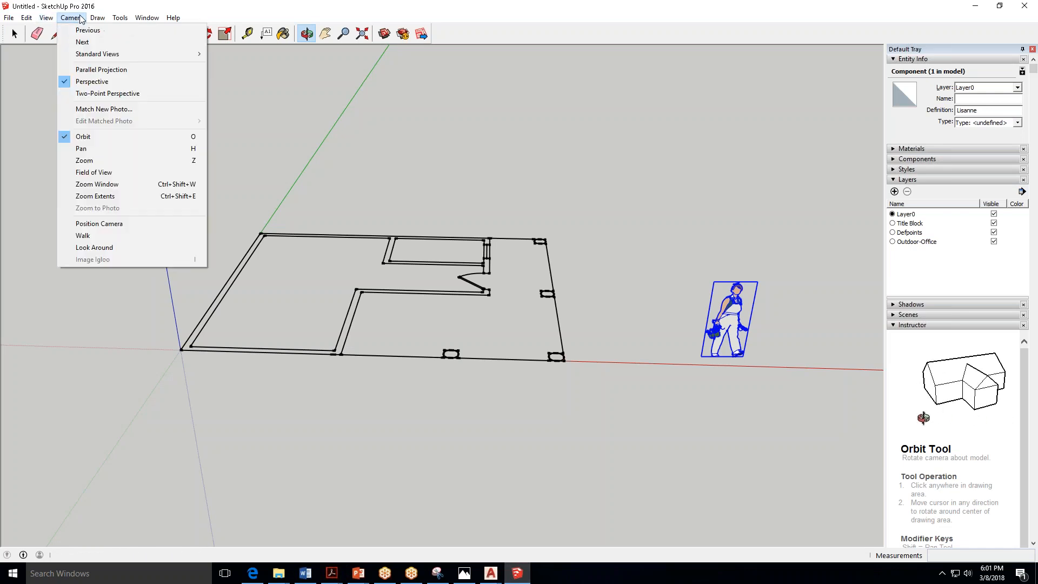
{"action": "mouse_move", "coordinate": [135, 53]}
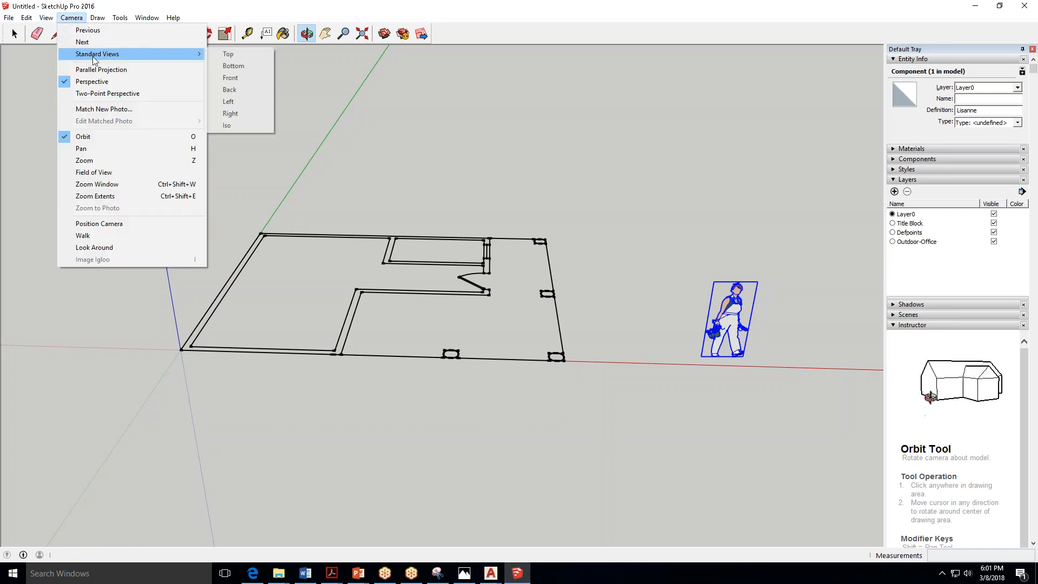
{"action": "left_click", "coordinate": [256, 58]}
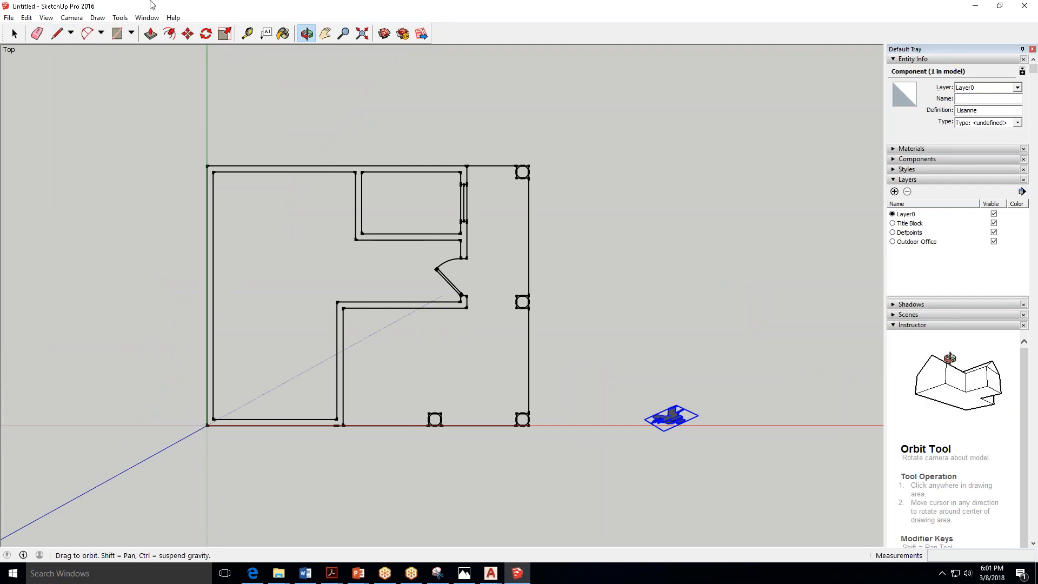
Draw a practice rectangle of about 20 ft² in the empty area beyond the plan's upper wall and select its face.
{"action": "left_click", "coordinate": [117, 34]}
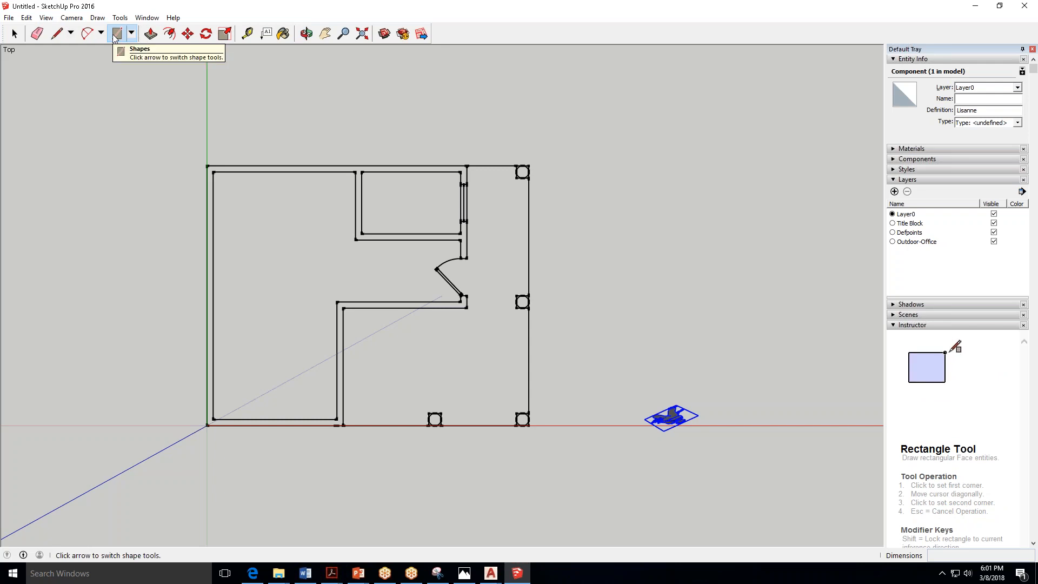
{"action": "left_click", "coordinate": [132, 34]}
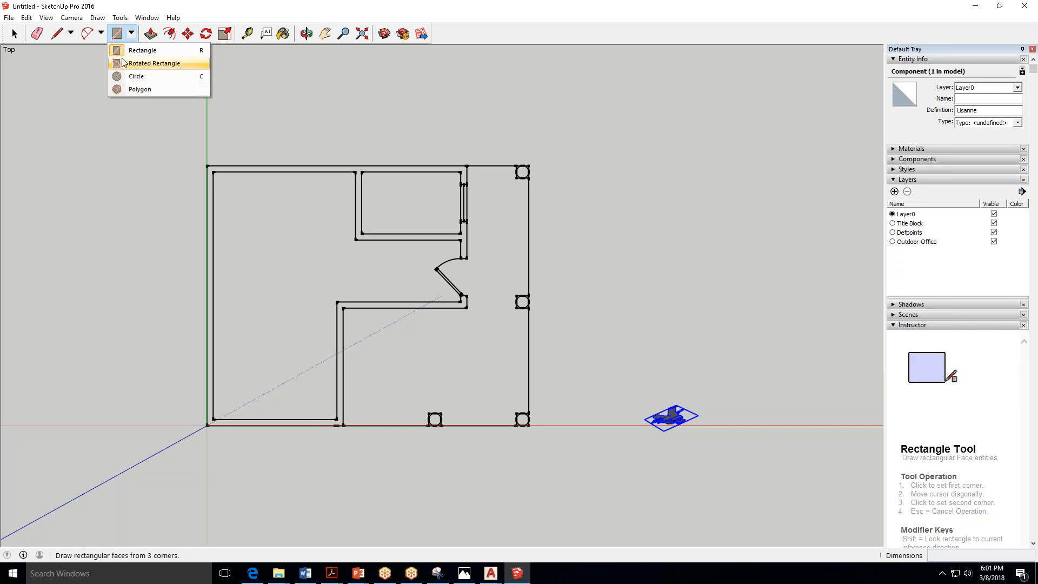
{"action": "left_click", "coordinate": [142, 49]}
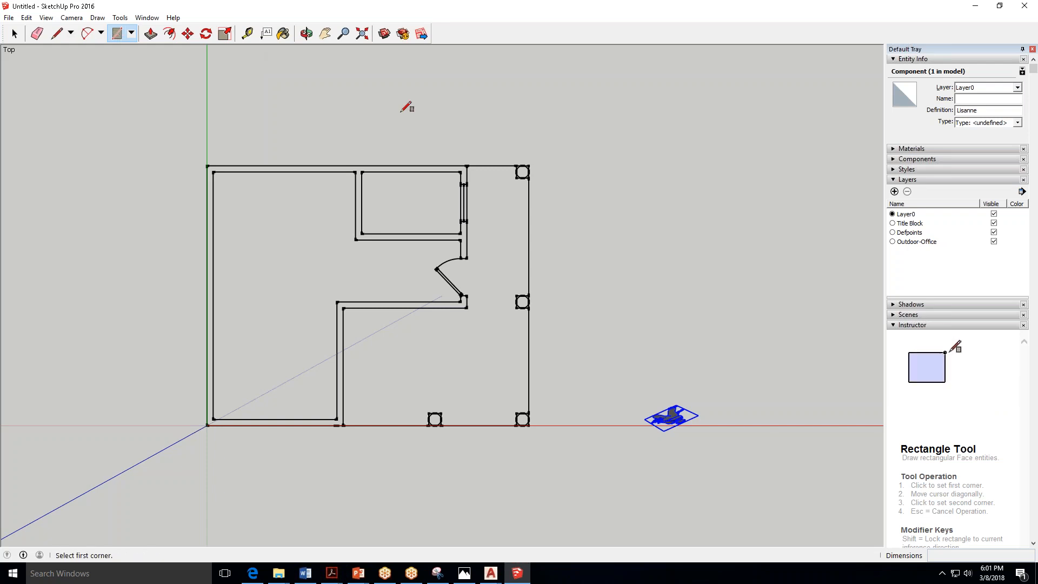
{"action": "left_click", "coordinate": [371, 69]}
{"action": "left_click", "coordinate": [444, 112]}
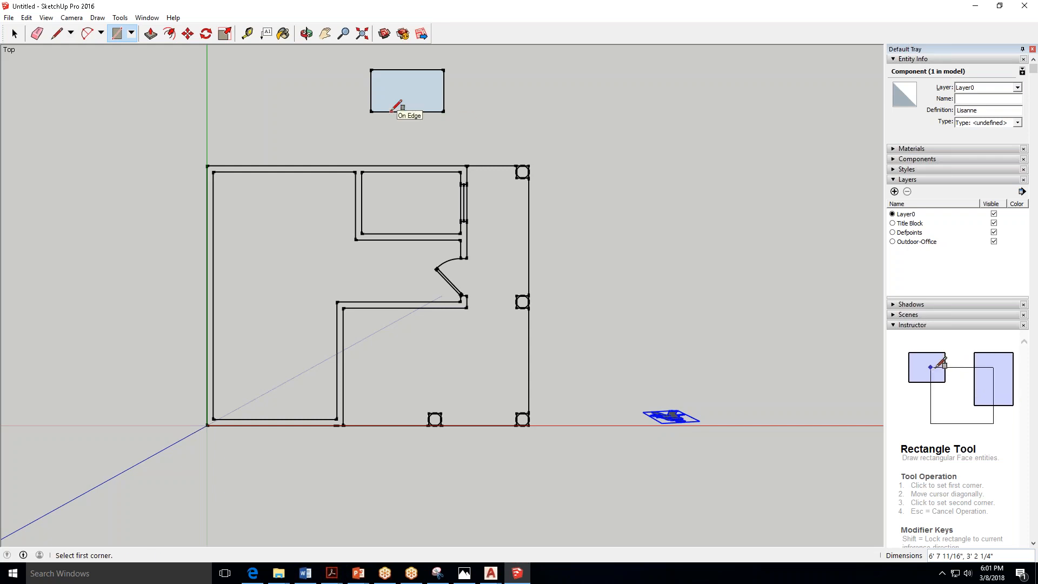
{"action": "key", "text": "space"}
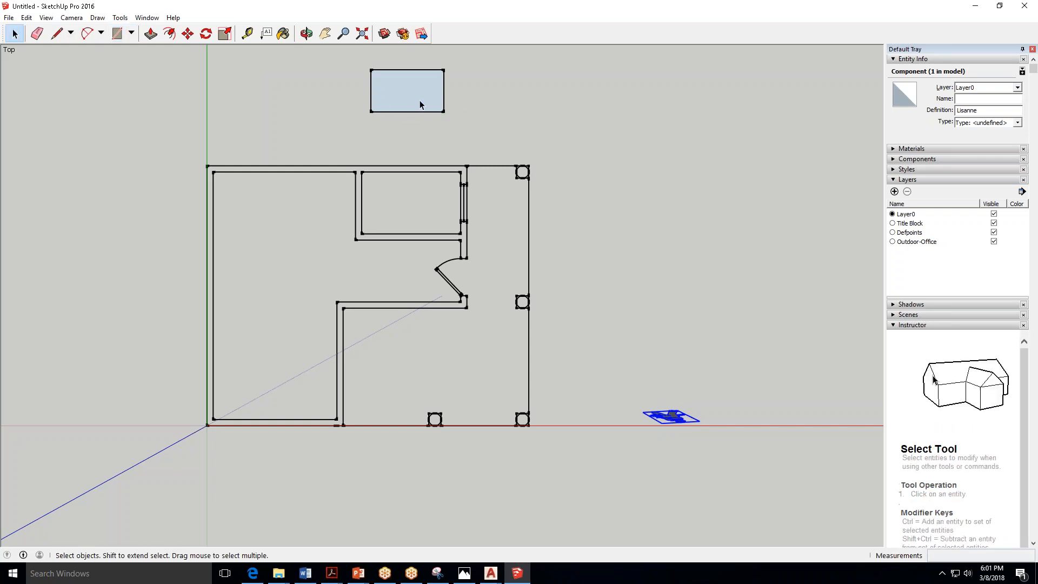
{"action": "left_click", "coordinate": [421, 103]}
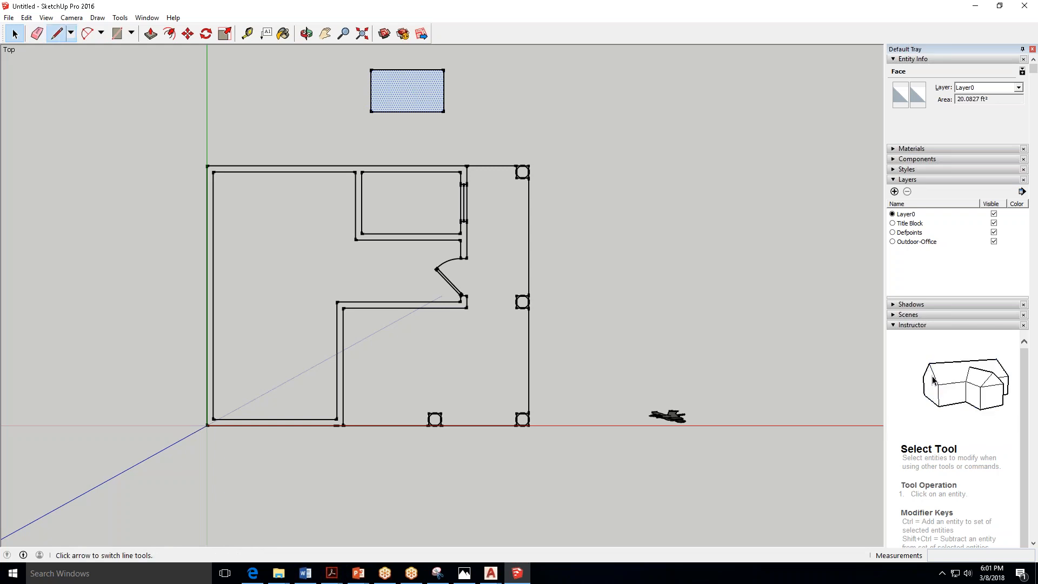
Draw a closed right triangle of about 5.7 ft² beside the practice rectangle with the Line tool.
{"action": "left_click", "coordinate": [57, 34]}
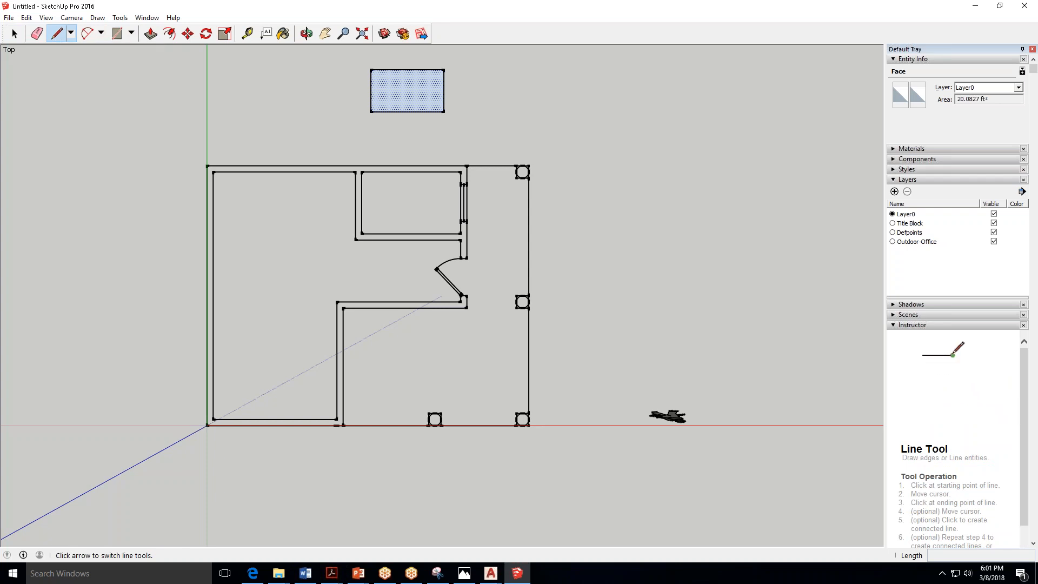
{"action": "left_click", "coordinate": [490, 108]}
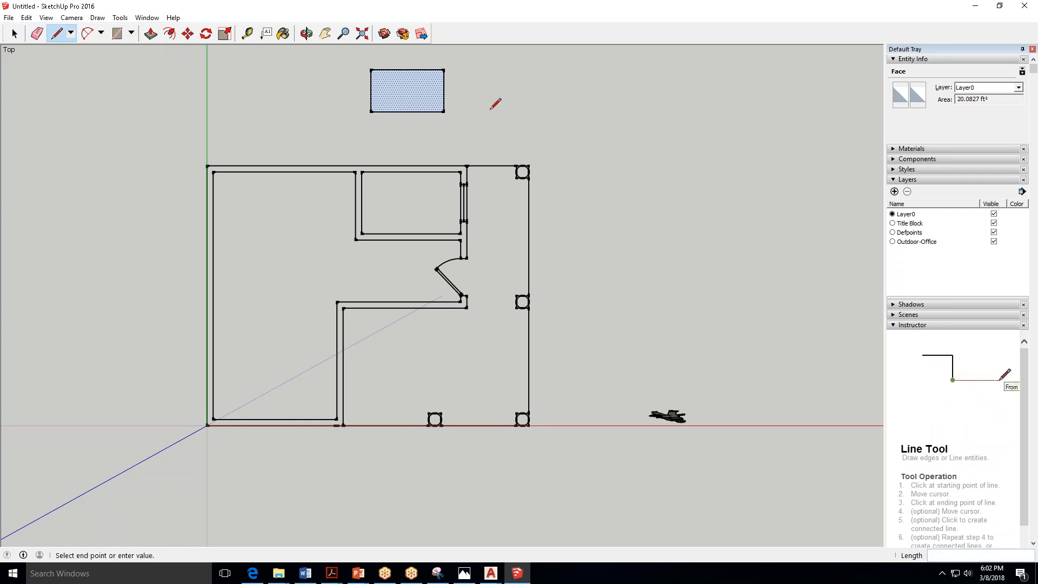
{"action": "left_click", "coordinate": [491, 75]}
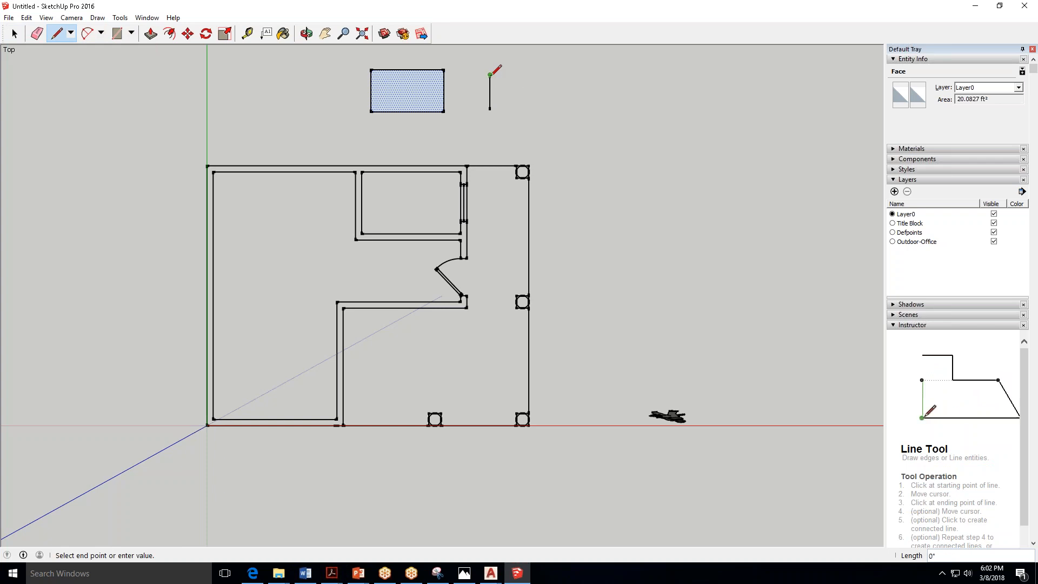
{"action": "left_click", "coordinate": [539, 110]}
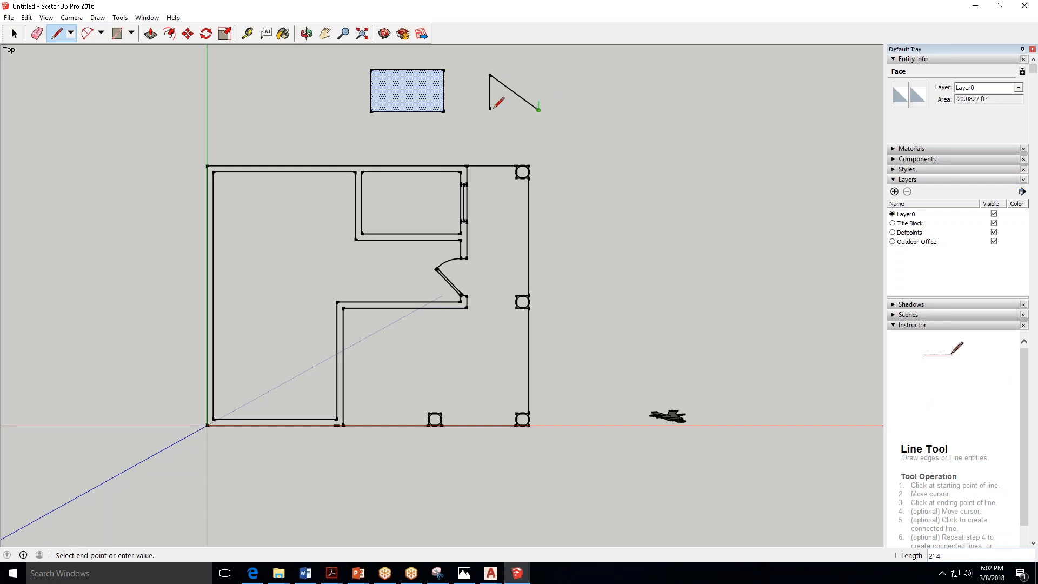
{"action": "left_click", "coordinate": [490, 109]}
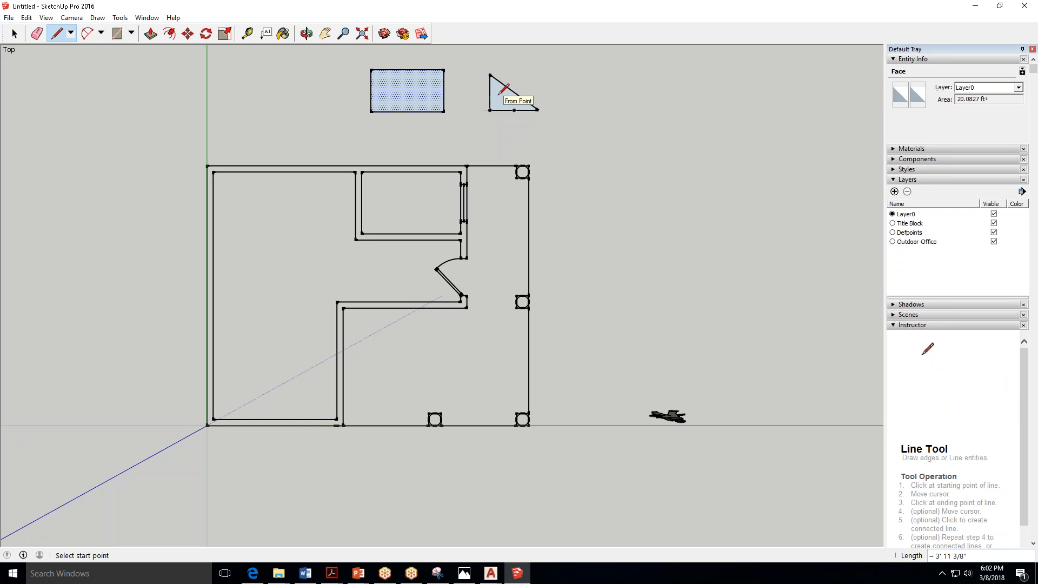
Delete the triangle's sloping edge and the practice rectangle's side edge nearest the triangle.
{"action": "left_click", "coordinate": [15, 34]}
{"action": "left_click", "coordinate": [432, 70]}
{"action": "left_click", "coordinate": [444, 87]}
{"action": "left_click", "coordinate": [401, 105]}
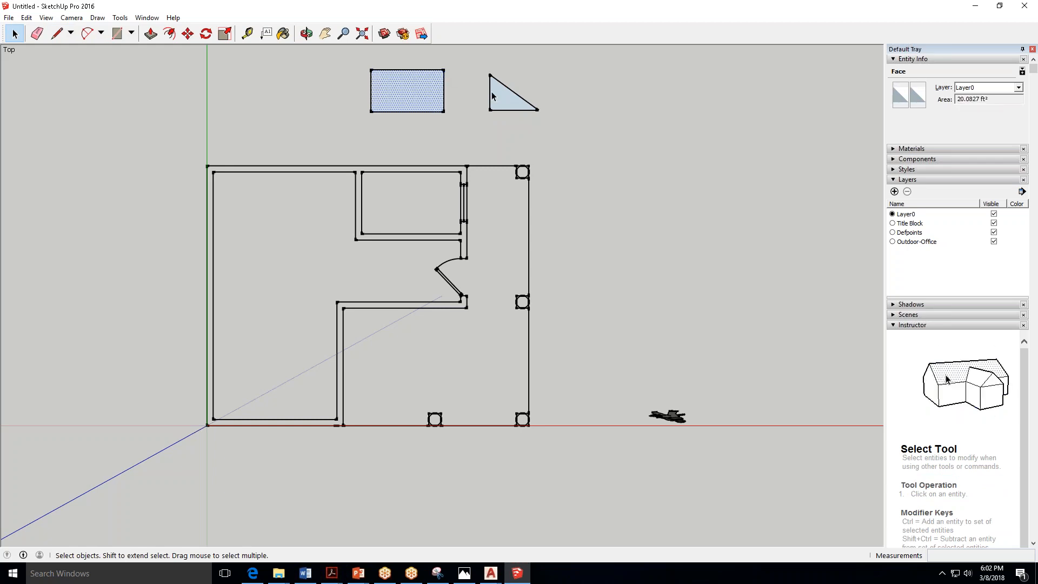
{"action": "left_click", "coordinate": [492, 97]}
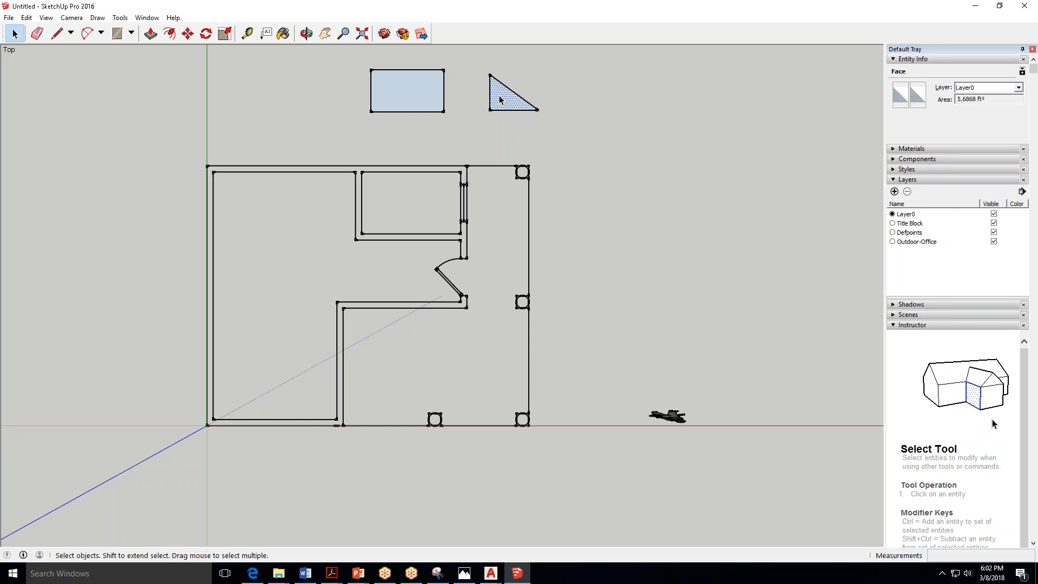
{"action": "left_click", "coordinate": [508, 88]}
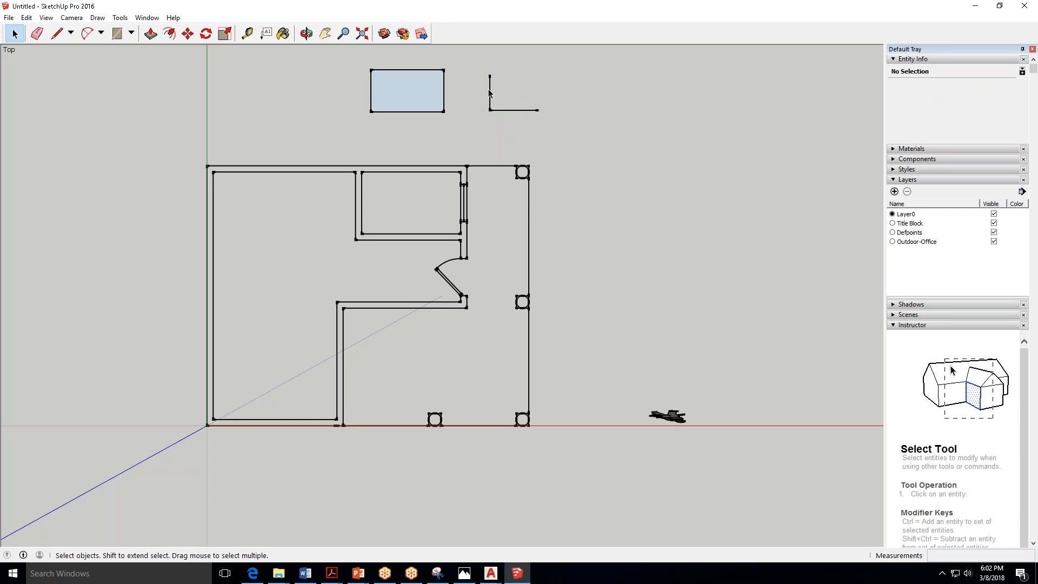
{"action": "left_click", "coordinate": [444, 96]}
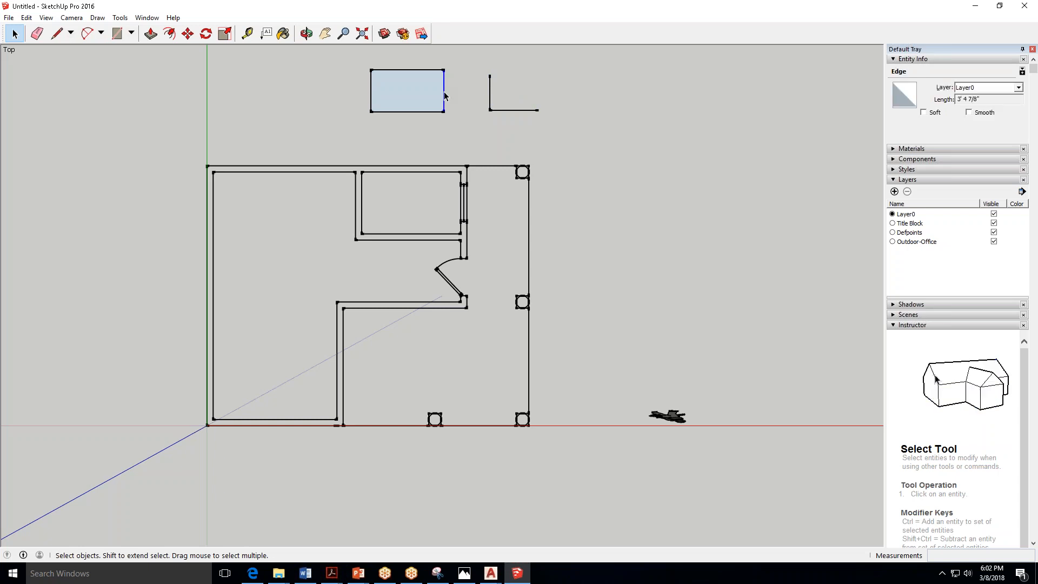
{"action": "key", "text": "Delete"}
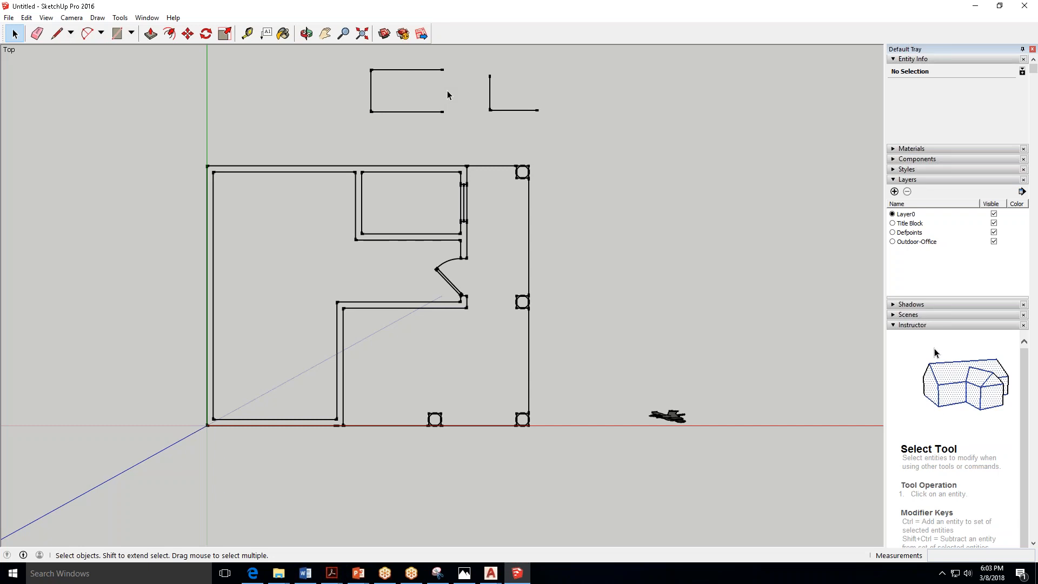
Redraw the missing edges of the practice rectangle and the triangle with the Line tool to close both shapes.
{"action": "left_click", "coordinate": [1013, 198]}
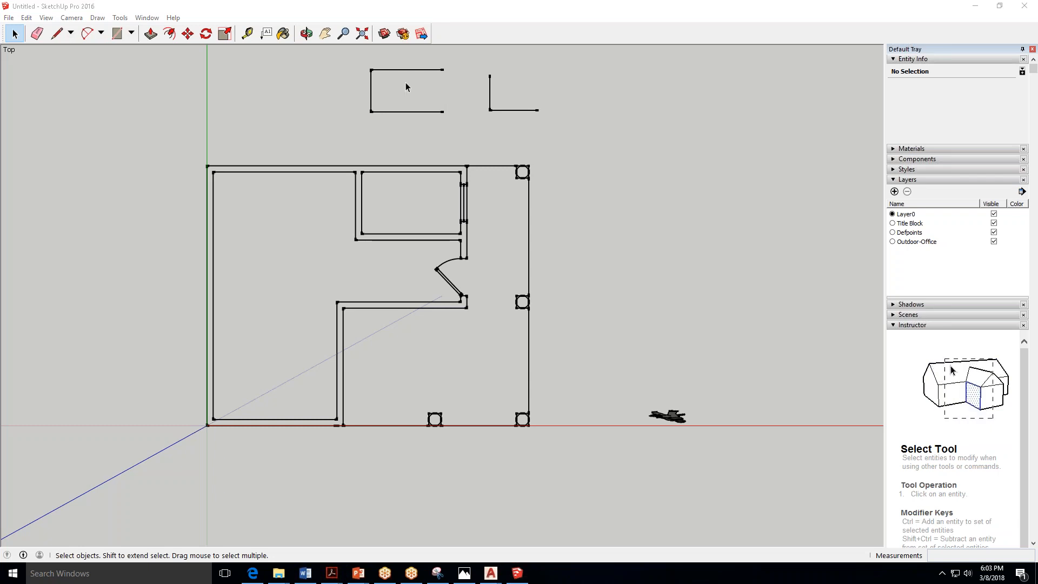
{"action": "left_click", "coordinate": [57, 33]}
{"action": "left_click", "coordinate": [443, 69]}
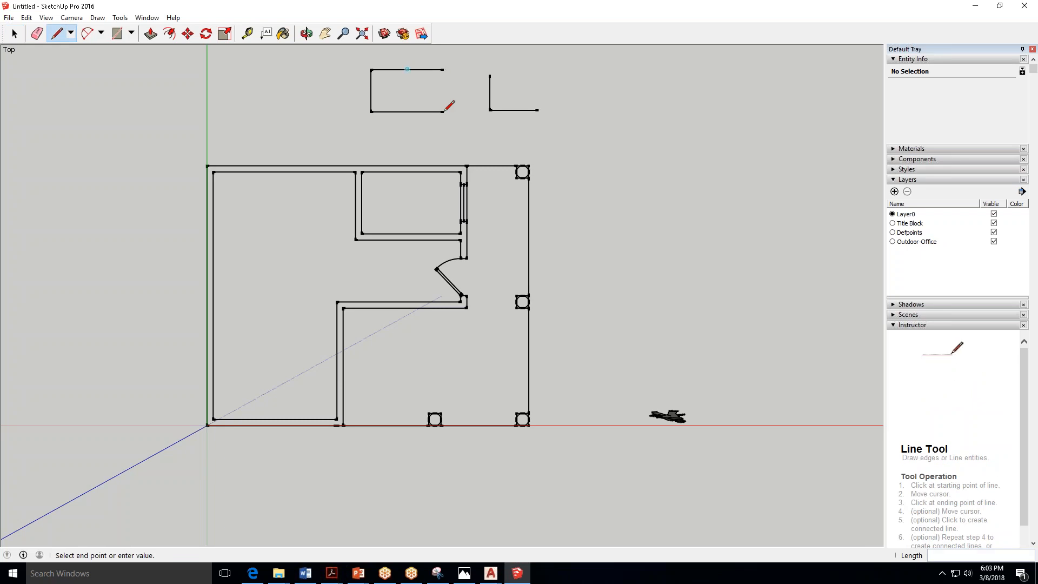
{"action": "left_click", "coordinate": [443, 112]}
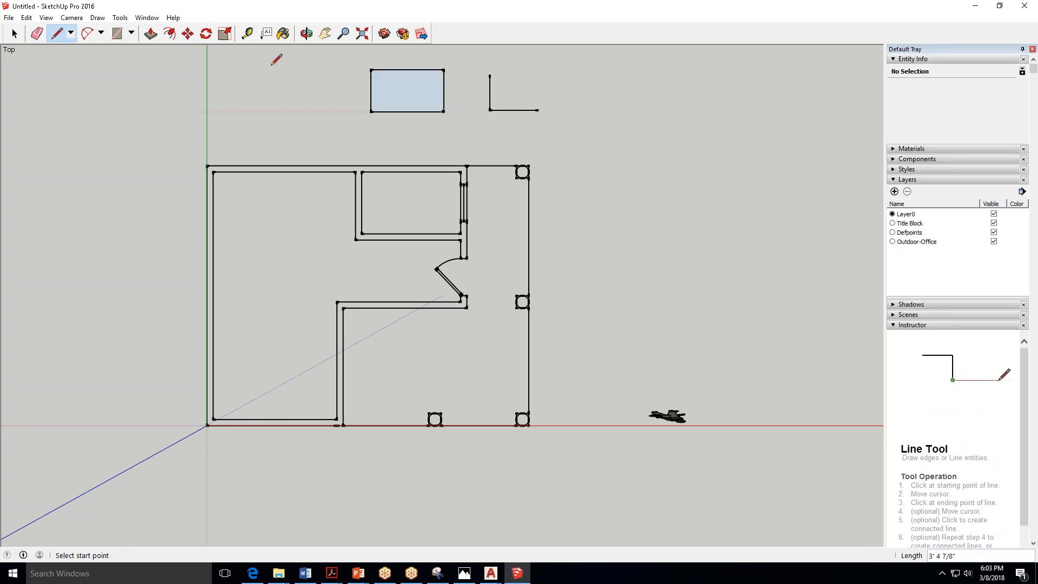
{"action": "left_click", "coordinate": [490, 74]}
{"action": "left_click", "coordinate": [538, 111]}
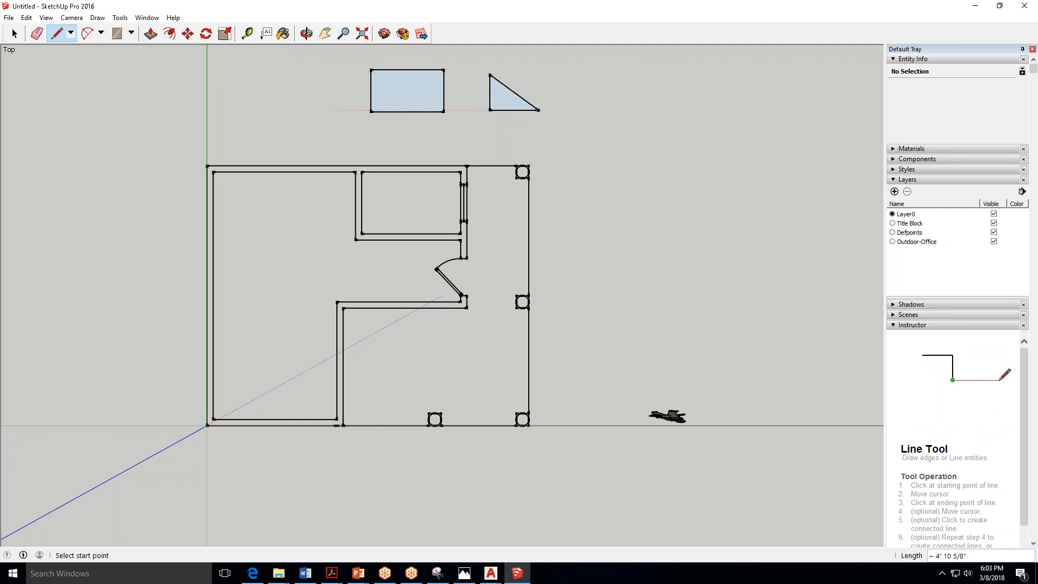
Push/Pull the practice rectangle up about 14' 9" into a box and view it in perspective from an angle.
{"action": "left_click", "coordinate": [151, 34]}
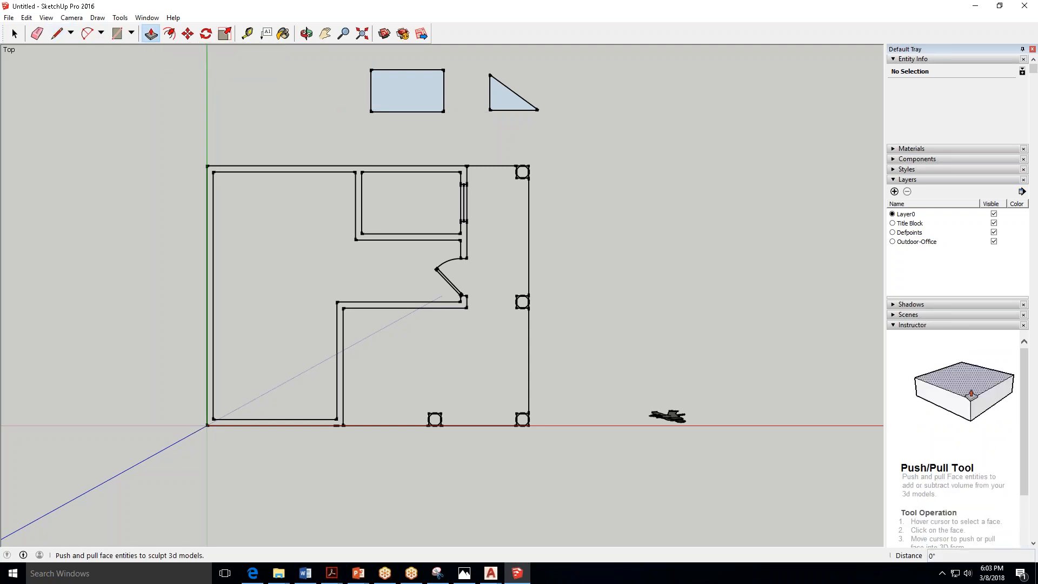
{"action": "left_click", "coordinate": [393, 98]}
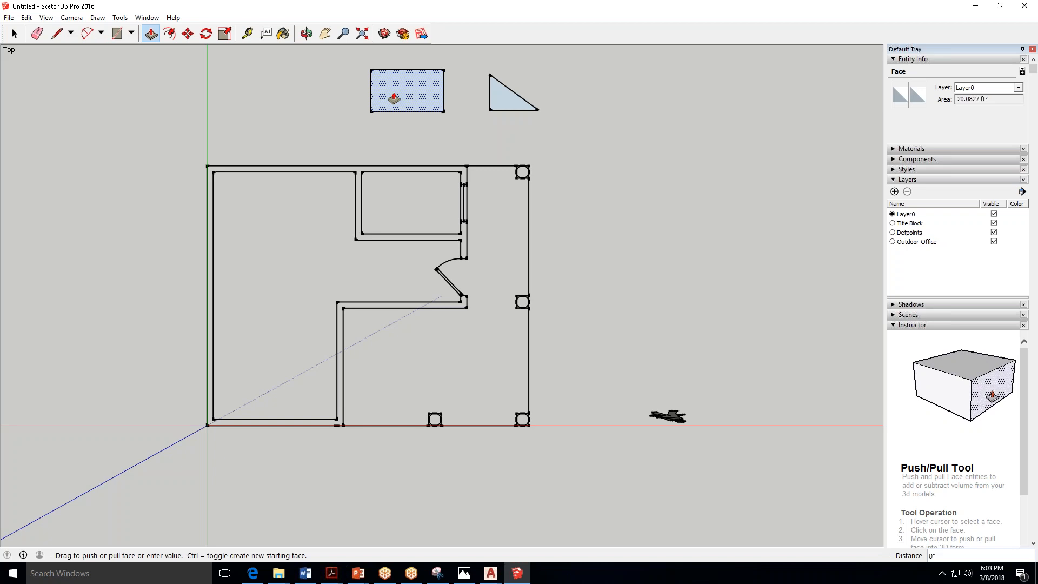
{"action": "left_click", "coordinate": [321, 70]}
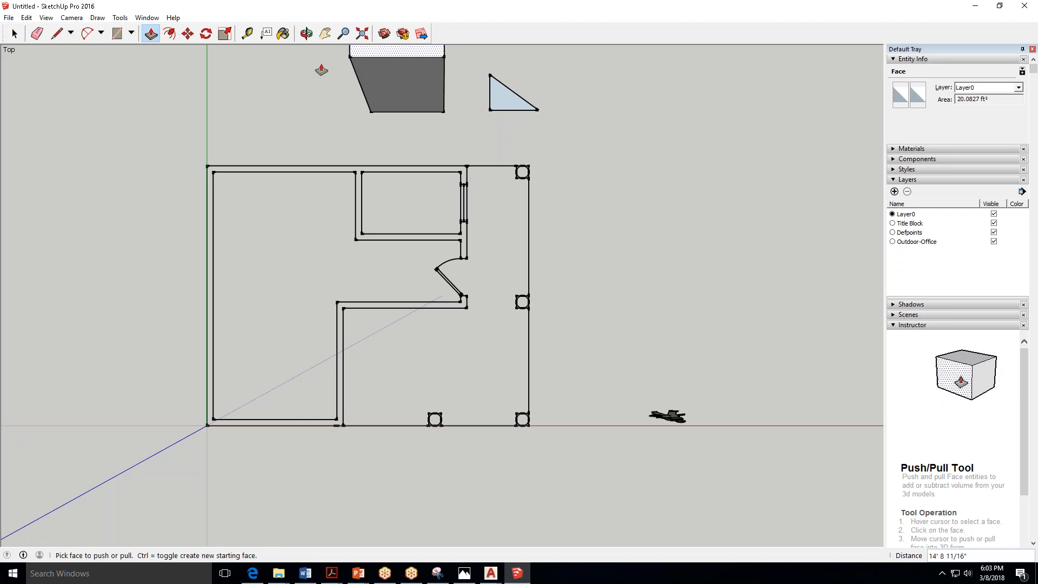
{"action": "left_click", "coordinate": [314, 34]}
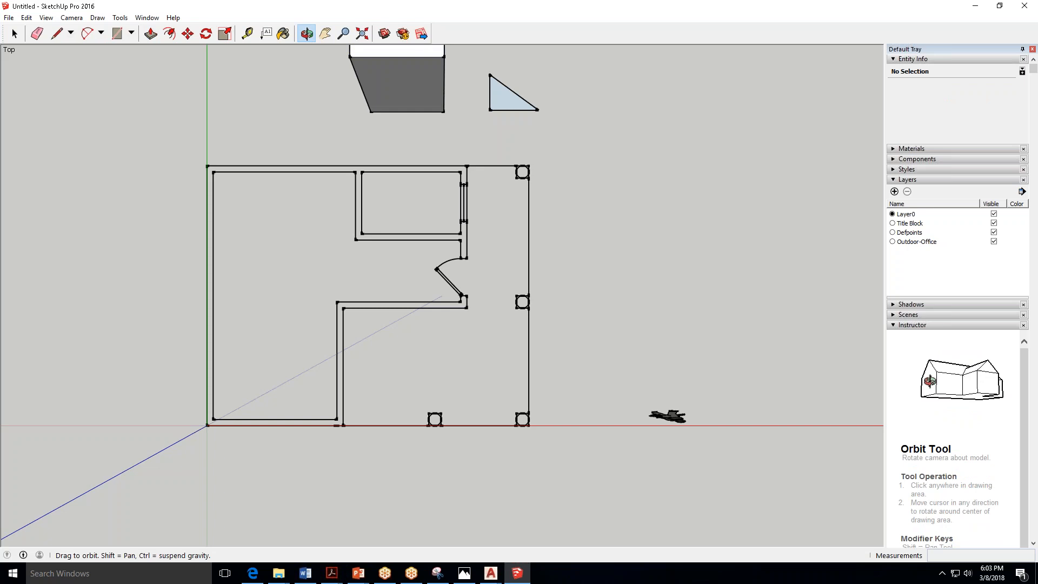
{"action": "left_click_drag", "start_coordinate": [442, 296], "coordinate": [156, 143]}
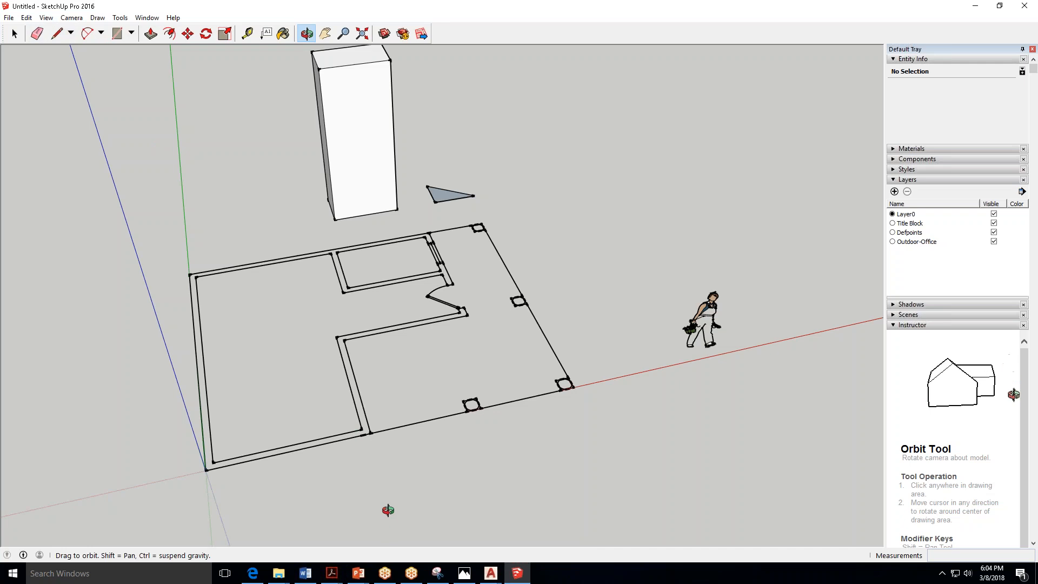
Return to the standard Top view and delete the practice box and triangle beyond the plan's upper wall.
{"action": "left_click", "coordinate": [83, 18]}
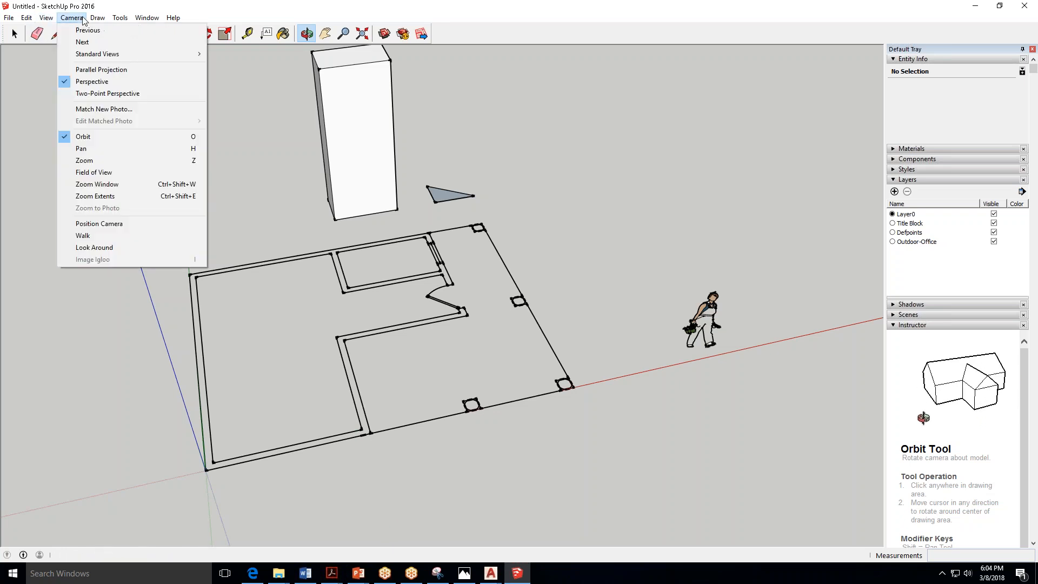
{"action": "mouse_move", "coordinate": [97, 54]}
{"action": "left_click", "coordinate": [230, 54]}
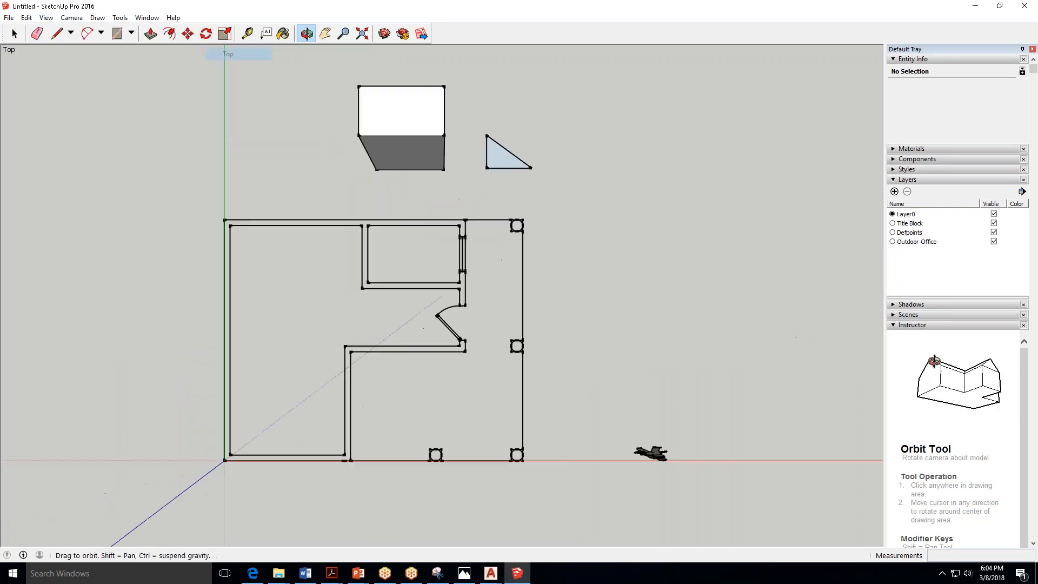
{"action": "left_click", "coordinate": [14, 33]}
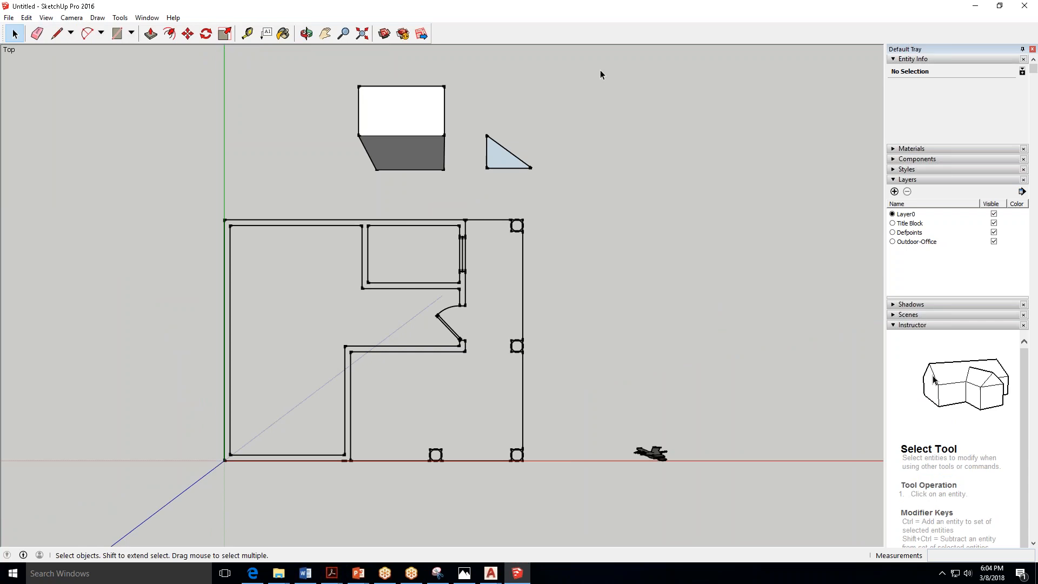
{"action": "left_click_drag", "start_coordinate": [324, 171], "coordinate": [323, 173]}
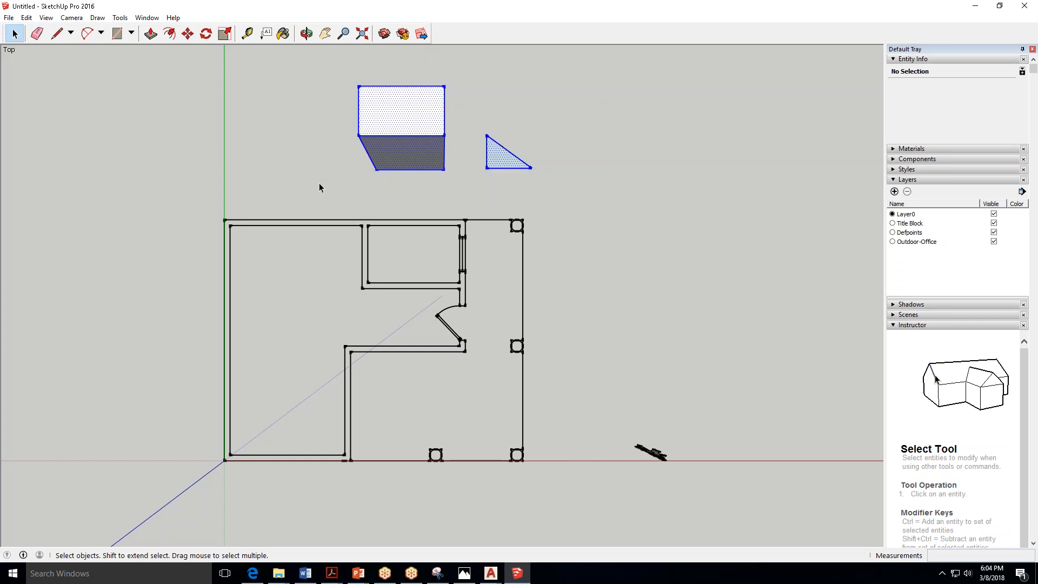
{"action": "key", "text": "Delete"}
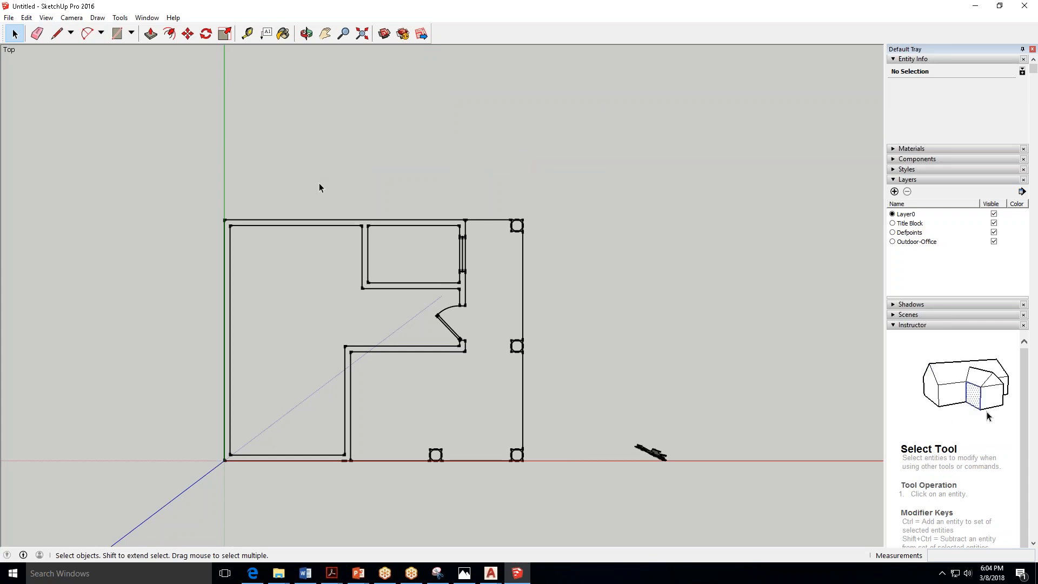
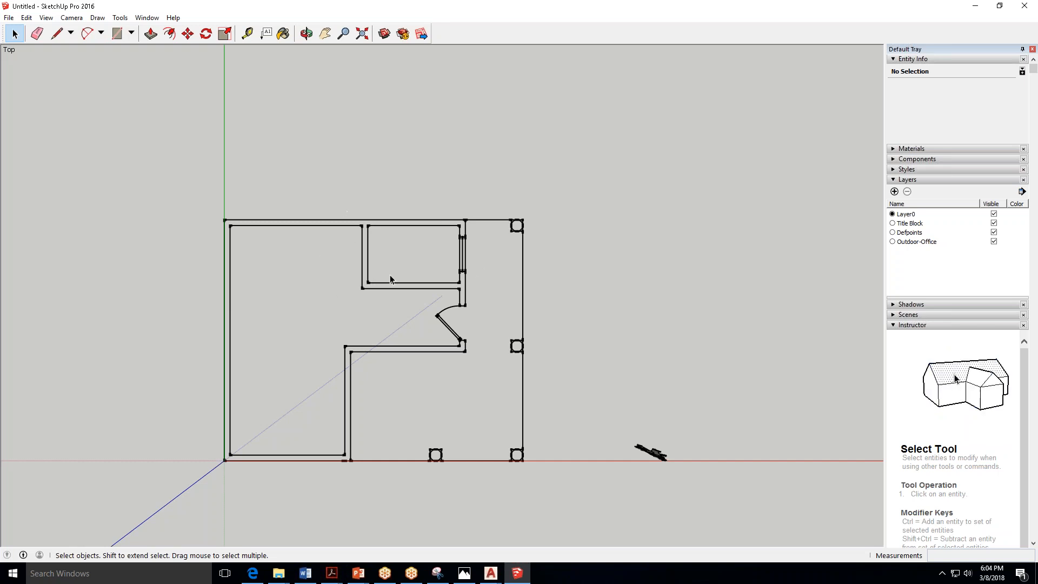
Draw a diagonal line across the wall thickness at the plan's upper-left corner, joining the inner and outer wall corners.
{"action": "left_click", "coordinate": [53, 37]}
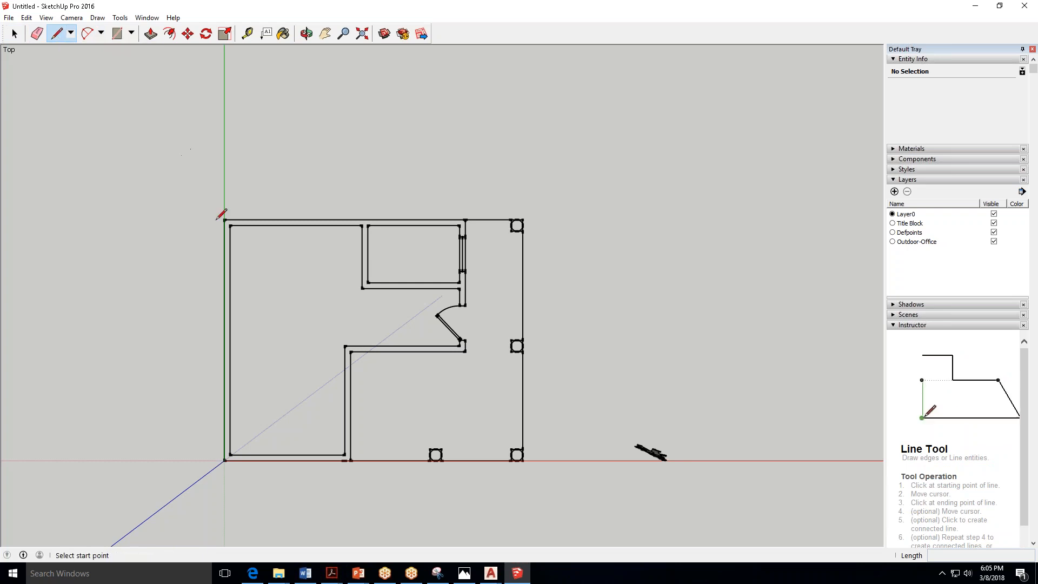
{"action": "scroll", "coordinate": [219, 218], "scroll_direction": "up", "scroll_amount": 2}
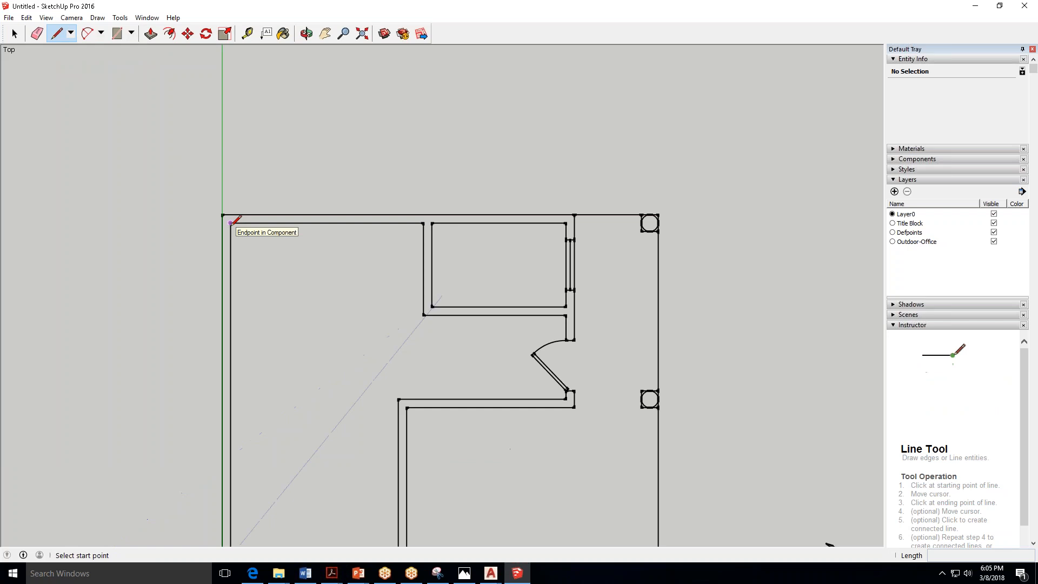
{"action": "left_click", "coordinate": [230, 222]}
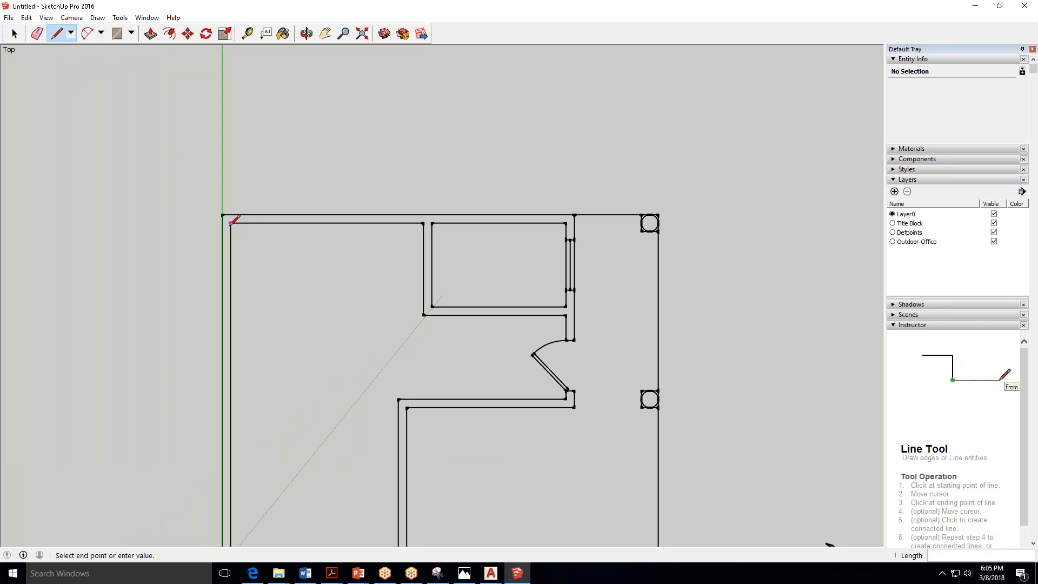
{"action": "left_click", "coordinate": [222, 214]}
{"action": "left_click", "coordinate": [562, 225]}
{"action": "left_click", "coordinate": [16, 33]}
Draw a diagonal line joining the inner and outer wall corners at the upper-right corner of the enclosed office, beside the window.
{"action": "left_click", "coordinate": [56, 34]}
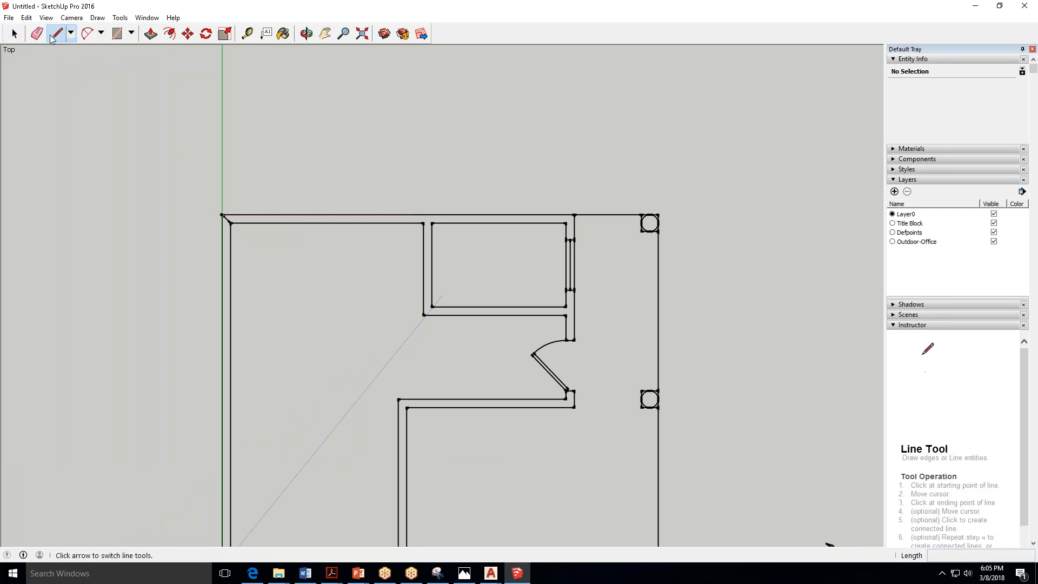
{"action": "left_click", "coordinate": [567, 222]}
{"action": "left_click", "coordinate": [575, 215]}
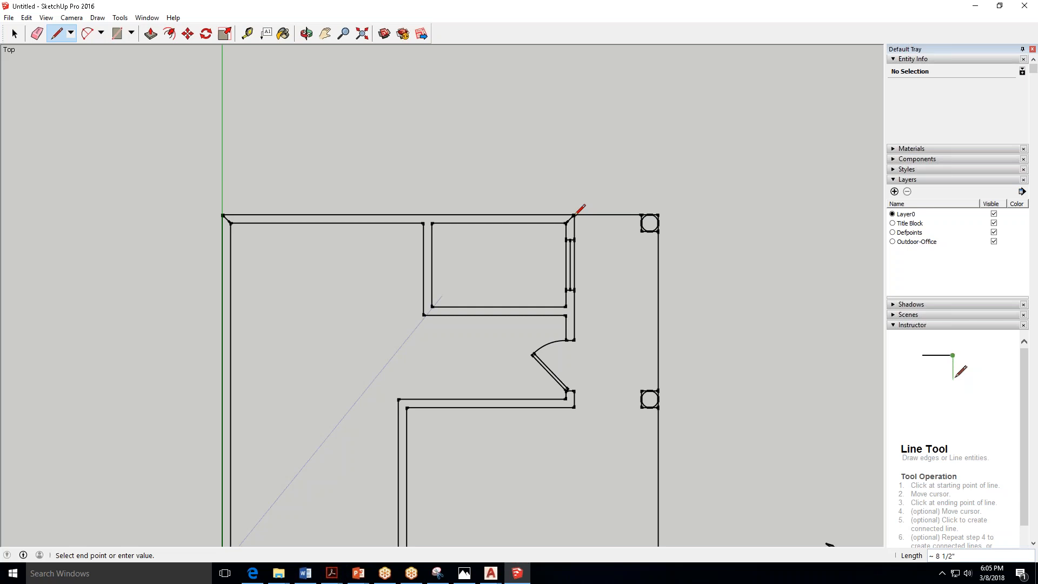
{"action": "scroll", "coordinate": [400, 115], "scroll_direction": "down", "scroll_amount": 1}
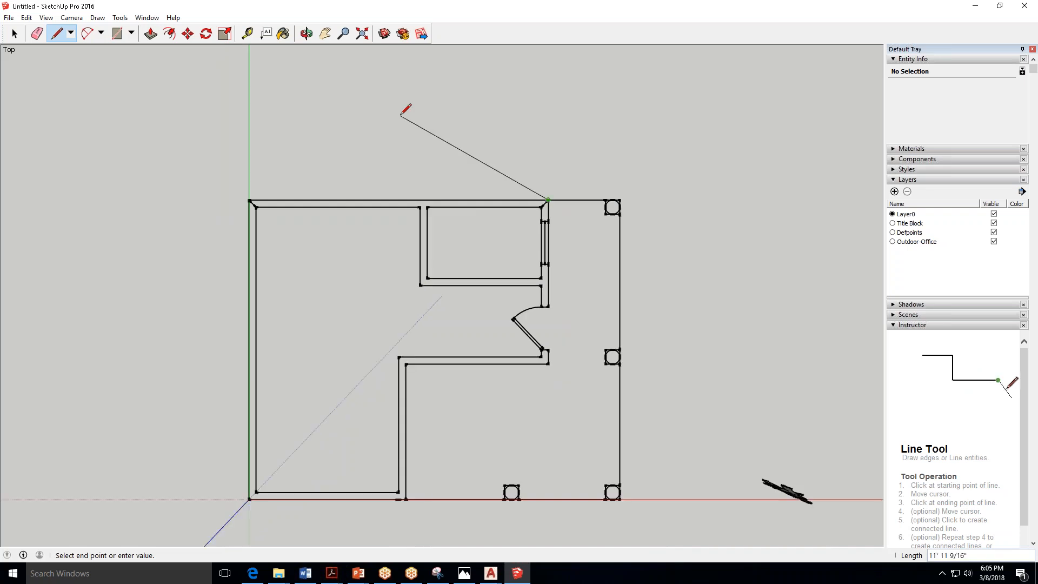
{"action": "key", "text": "Escape"}
Draw a diagonal line from the origin to the inner wall corner at the plan's lower-left corner.
{"action": "scroll", "coordinate": [250, 498], "scroll_direction": "up", "scroll_amount": 1}
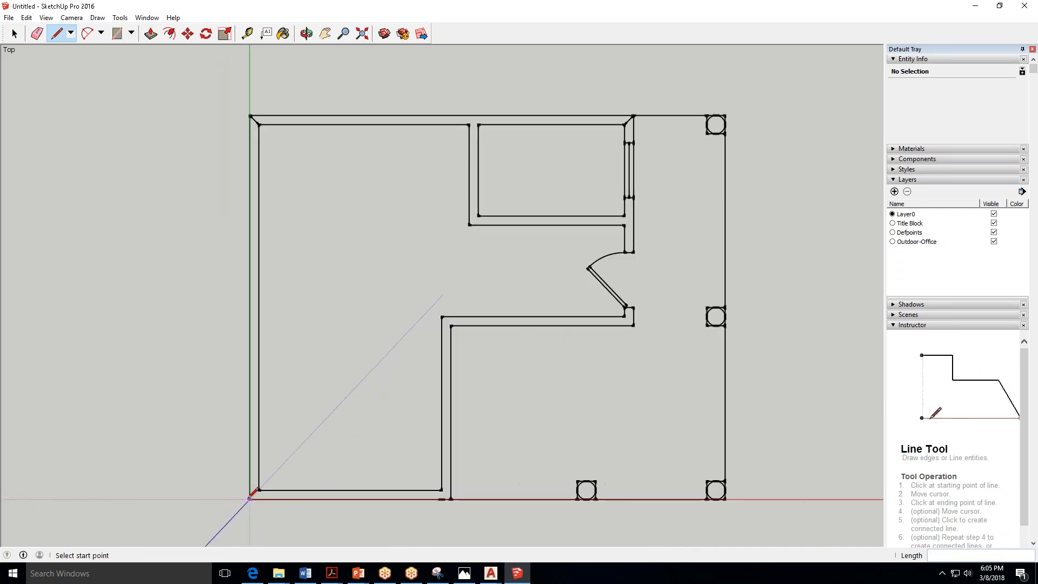
{"action": "left_click", "coordinate": [250, 498]}
{"action": "left_click", "coordinate": [258, 490]}
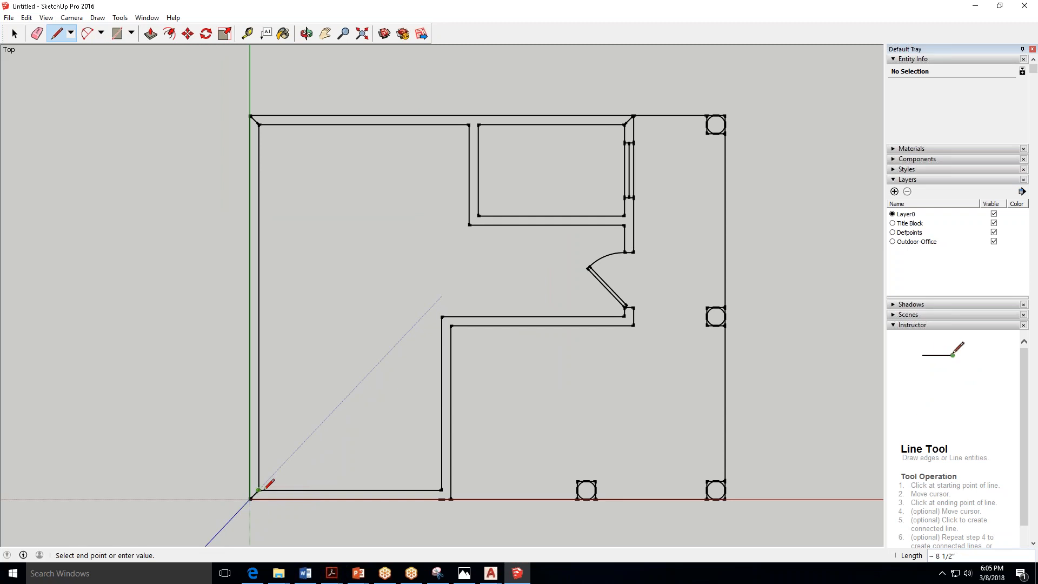
{"action": "key", "text": "Escape"}
{"action": "scroll", "coordinate": [200, 82], "scroll_direction": "down", "scroll_amount": 1}
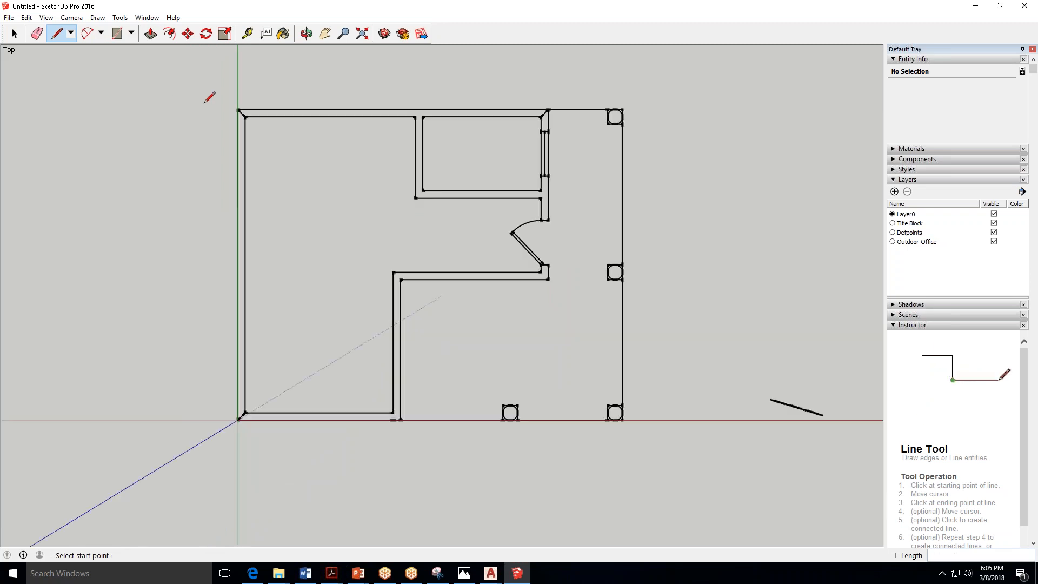
Draw a diagonal line joining the outer and inner wall corners at the lower-right corner of the office's long room.
{"action": "scroll", "coordinate": [205, 93], "scroll_direction": "down", "scroll_amount": 1}
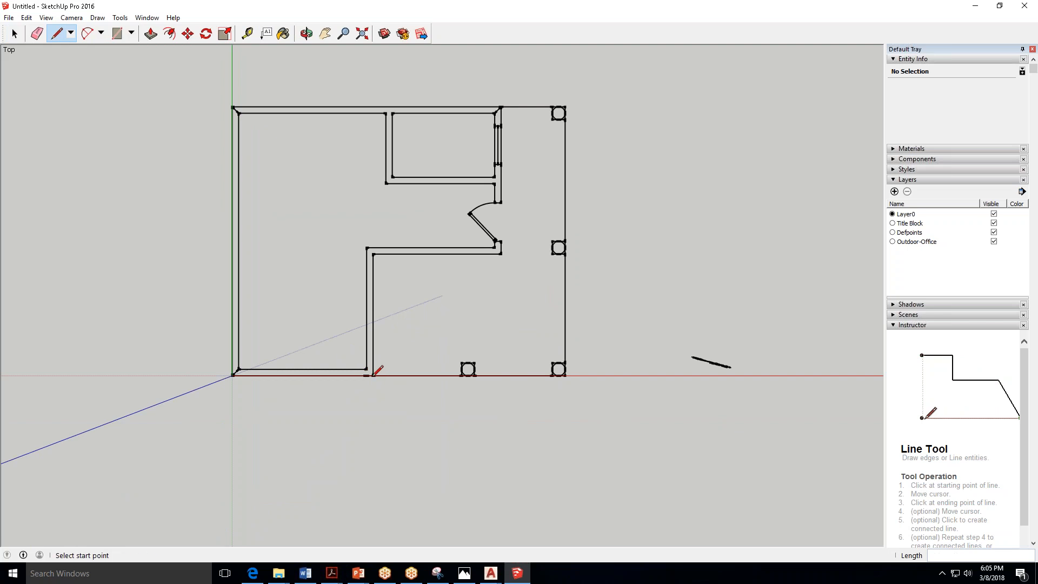
{"action": "scroll", "coordinate": [416, 228], "scroll_direction": "up", "scroll_amount": 3}
{"action": "left_click", "coordinate": [379, 372]}
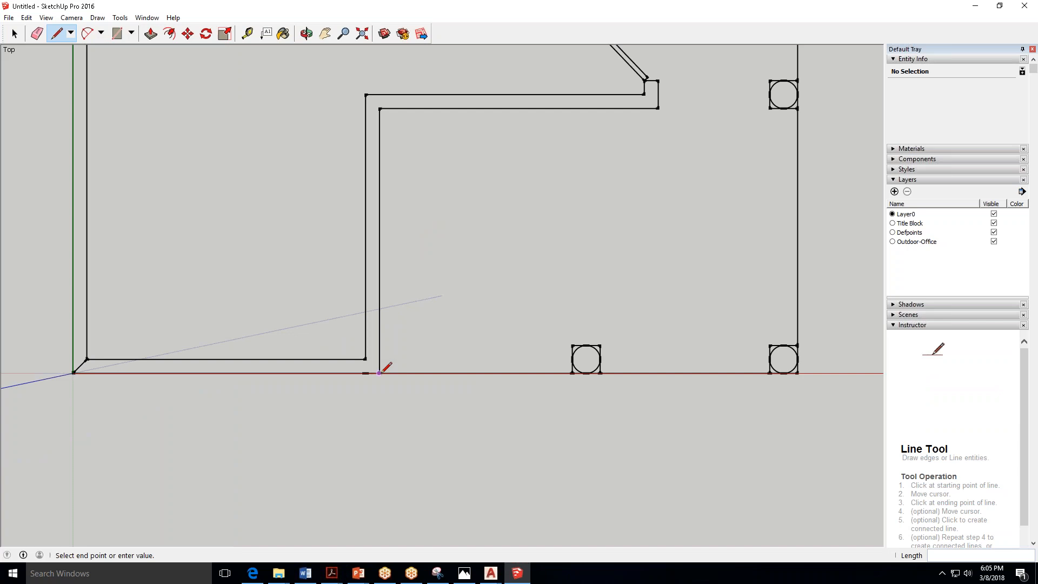
{"action": "left_click", "coordinate": [367, 359]}
{"action": "scroll", "coordinate": [390, 411], "scroll_direction": "down", "scroll_amount": 3}
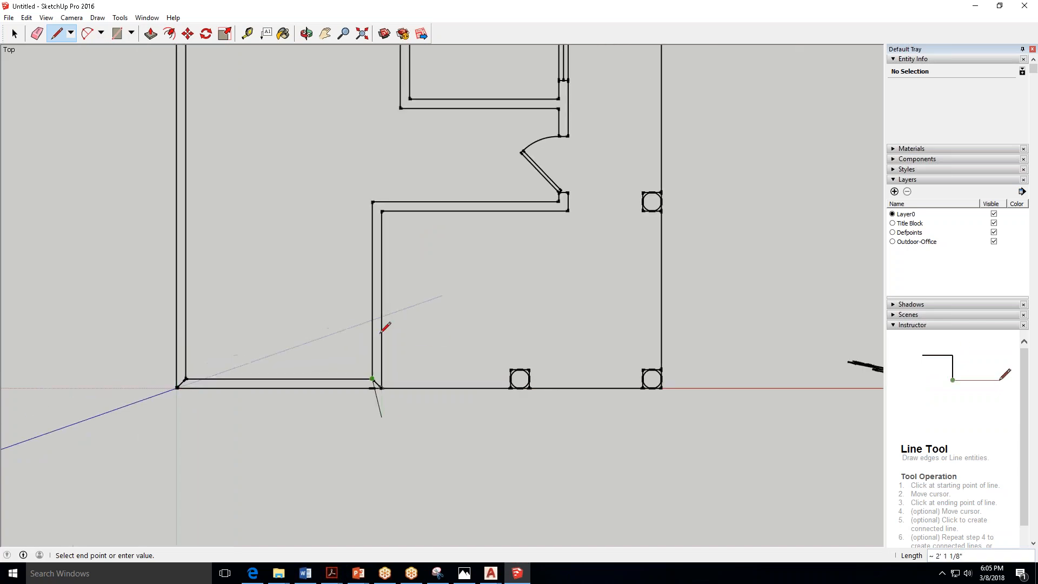
{"action": "key", "text": "Escape"}
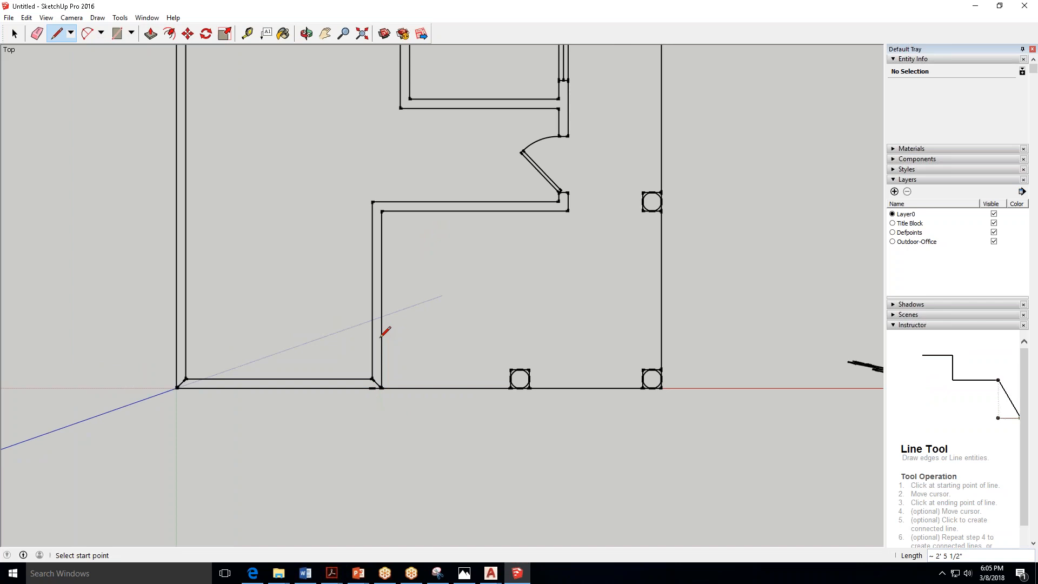
{"action": "scroll", "coordinate": [358, 386], "scroll_direction": "down", "scroll_amount": 2}
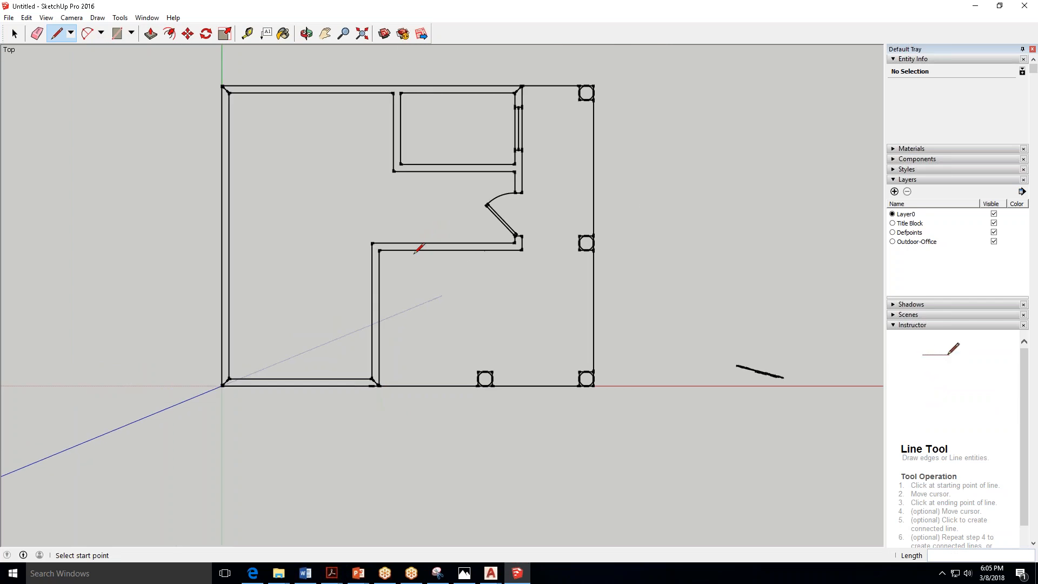
Draw a 6" edge across the wall thickness where the L-shaped wall turns, and delete that edge again.
{"action": "left_click", "coordinate": [379, 250]}
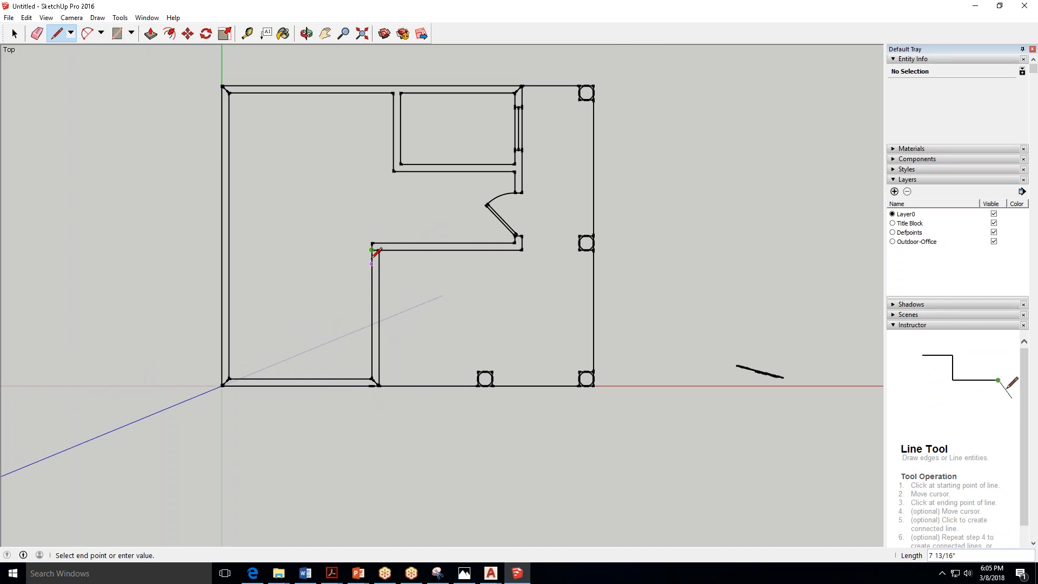
{"action": "scroll", "coordinate": [372, 249], "scroll_direction": "up", "scroll_amount": 4}
{"action": "left_click", "coordinate": [14, 34]}
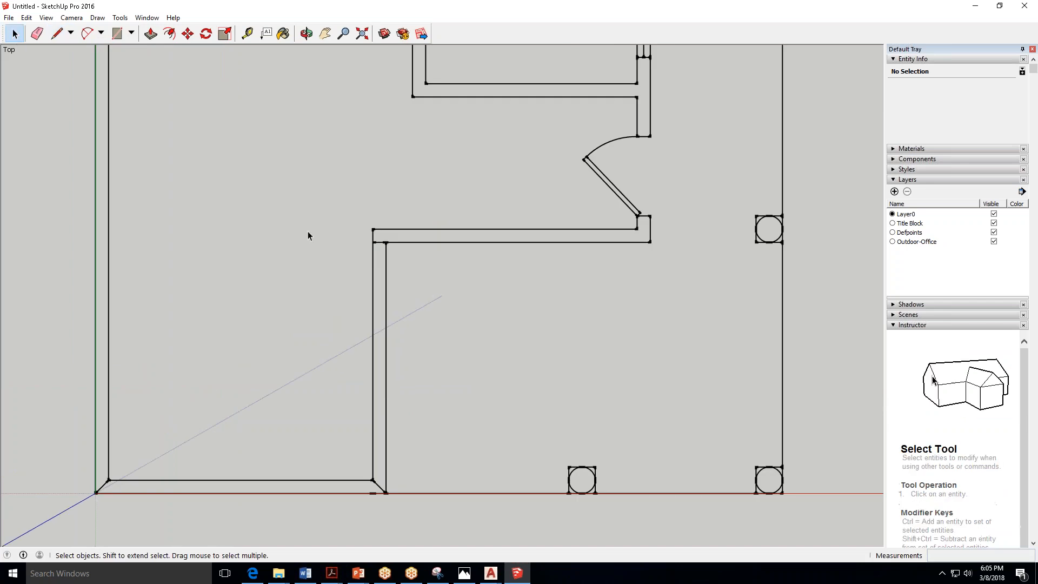
{"action": "left_click", "coordinate": [379, 244]}
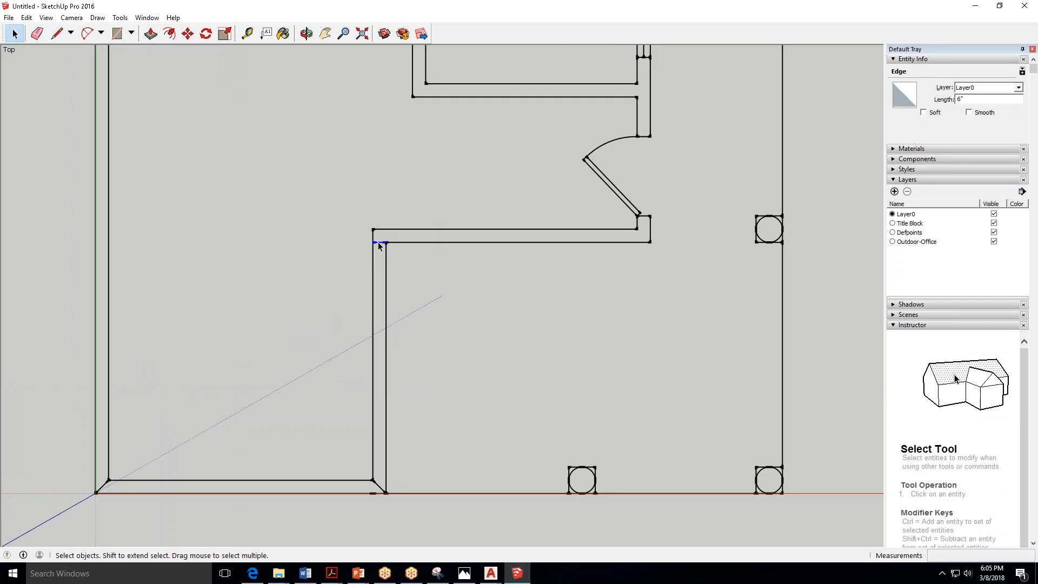
{"action": "left_click", "coordinate": [374, 250]}
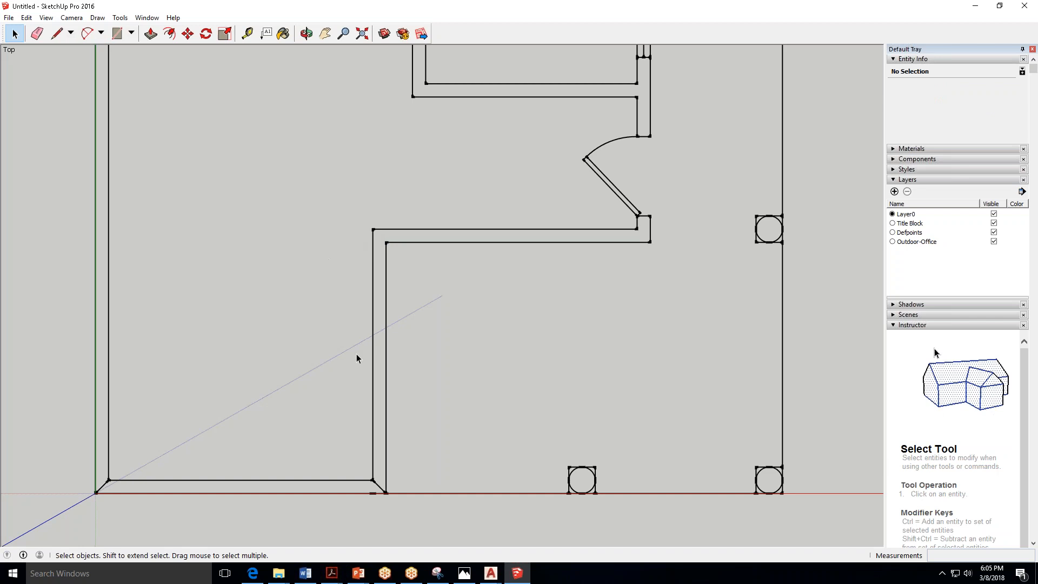
Draw a 6" by 10' rectangle over the vertical wall segment between the L-shaped bend and the plan's lower edge.
{"action": "scroll", "coordinate": [347, 378], "scroll_direction": "down", "scroll_amount": 1}
{"action": "scroll", "coordinate": [347, 378], "scroll_direction": "down", "scroll_amount": 1}
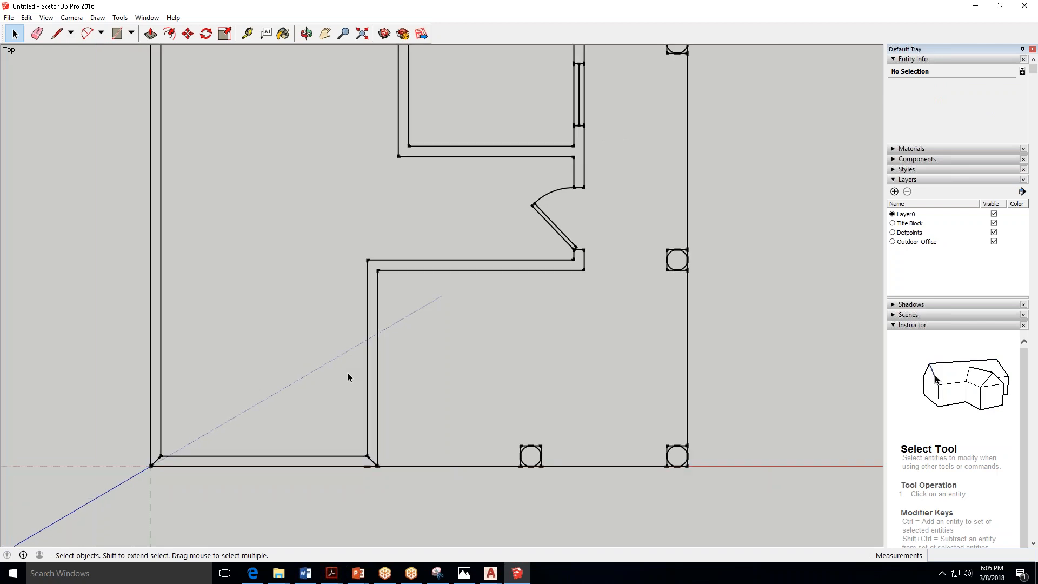
{"action": "scroll", "coordinate": [348, 378], "scroll_direction": "down", "scroll_amount": 1}
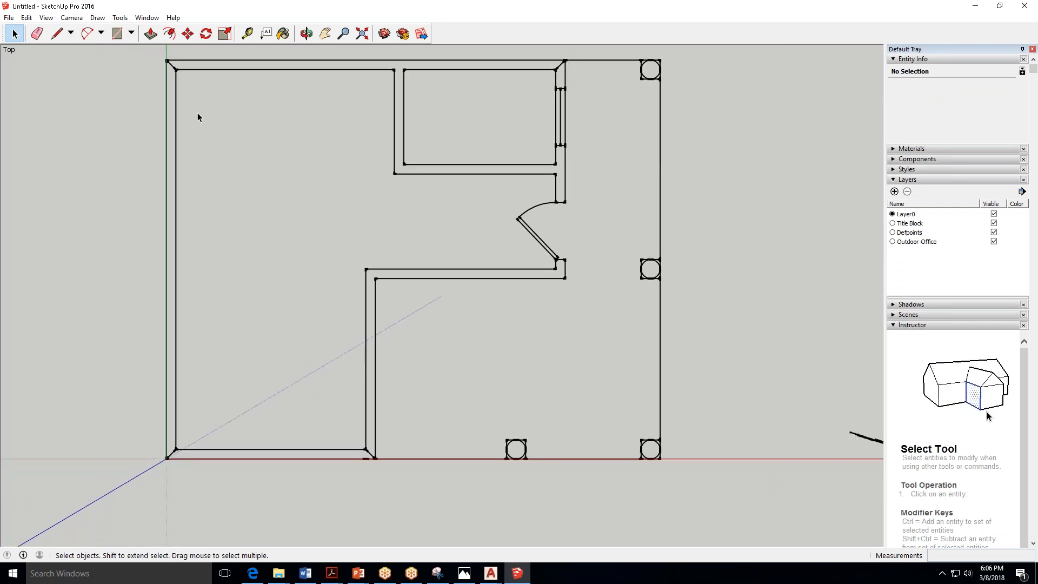
{"action": "left_click", "coordinate": [117, 34]}
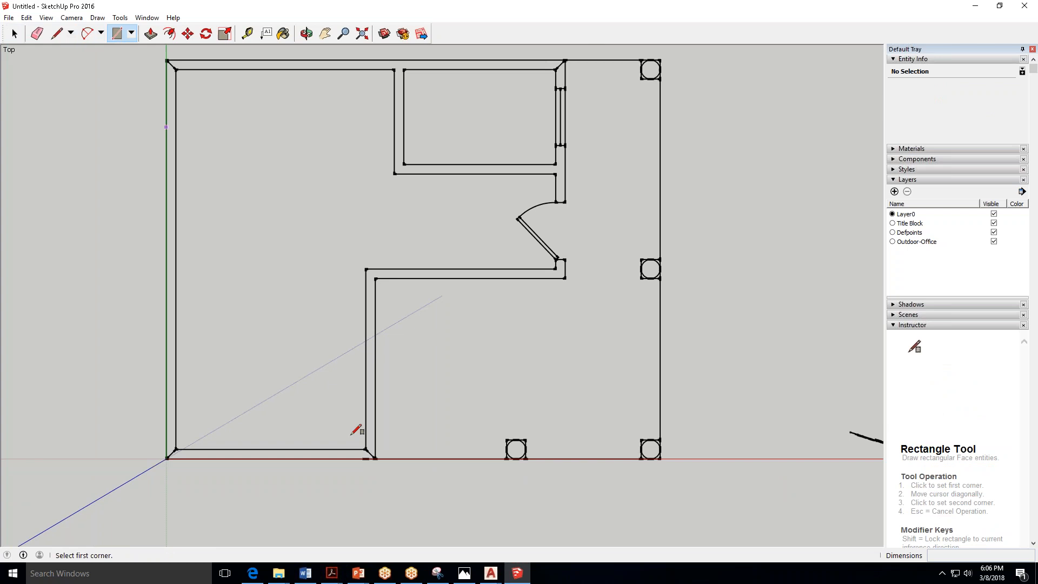
{"action": "left_click", "coordinate": [365, 269]}
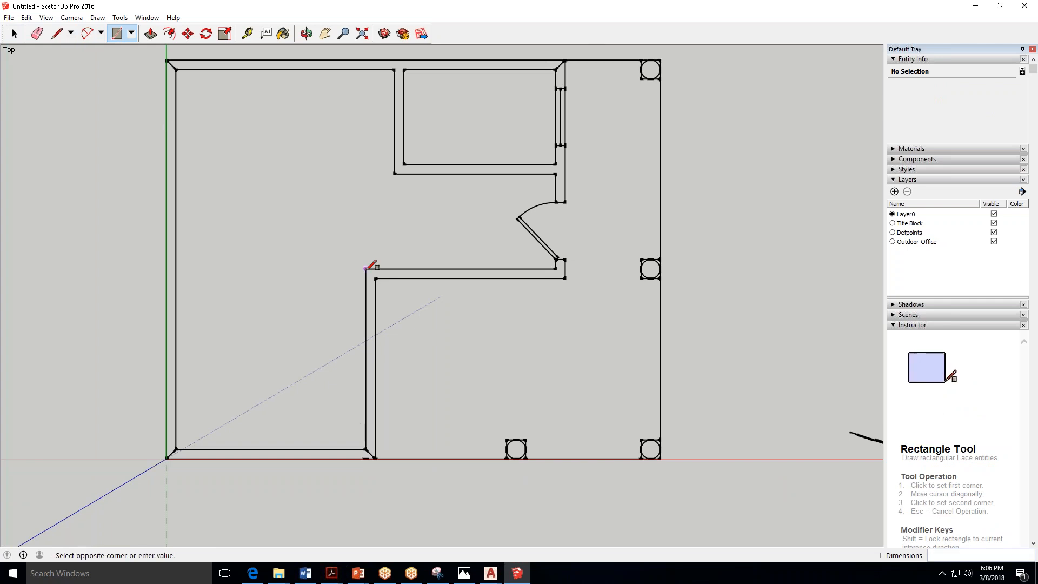
{"action": "left_click", "coordinate": [375, 459]}
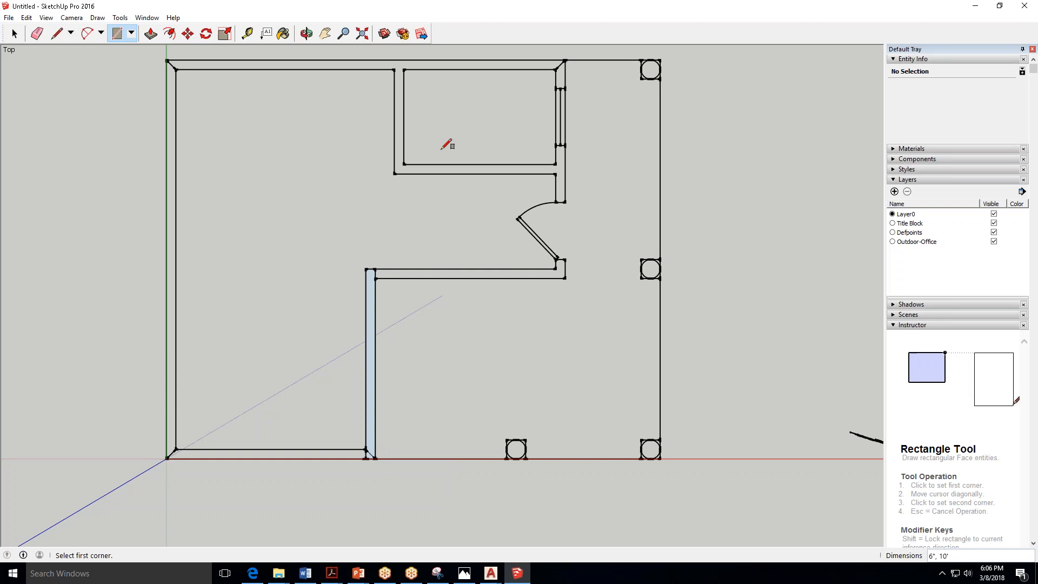
Delete the rectangle's short 6" edge beside the diagonal at its lower end and undo that deletion.
{"action": "key", "text": "space"}
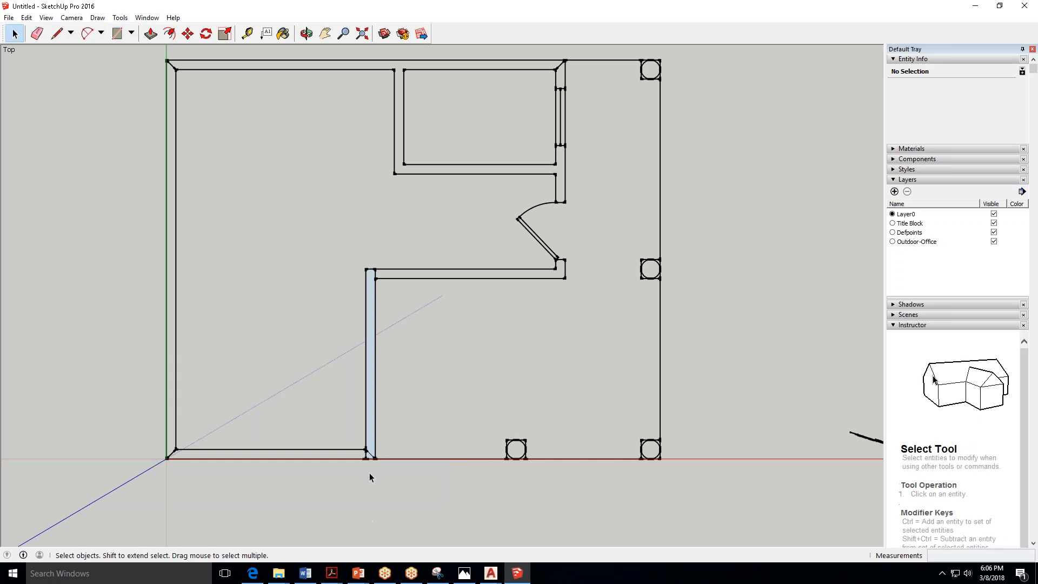
{"action": "left_click", "coordinate": [366, 457]}
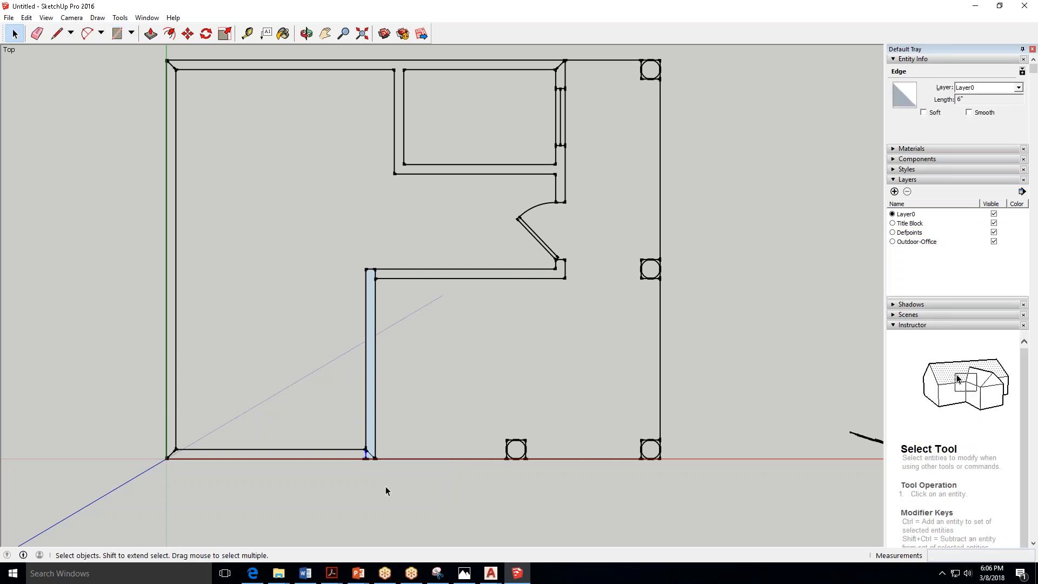
{"action": "left_click", "coordinate": [397, 498]}
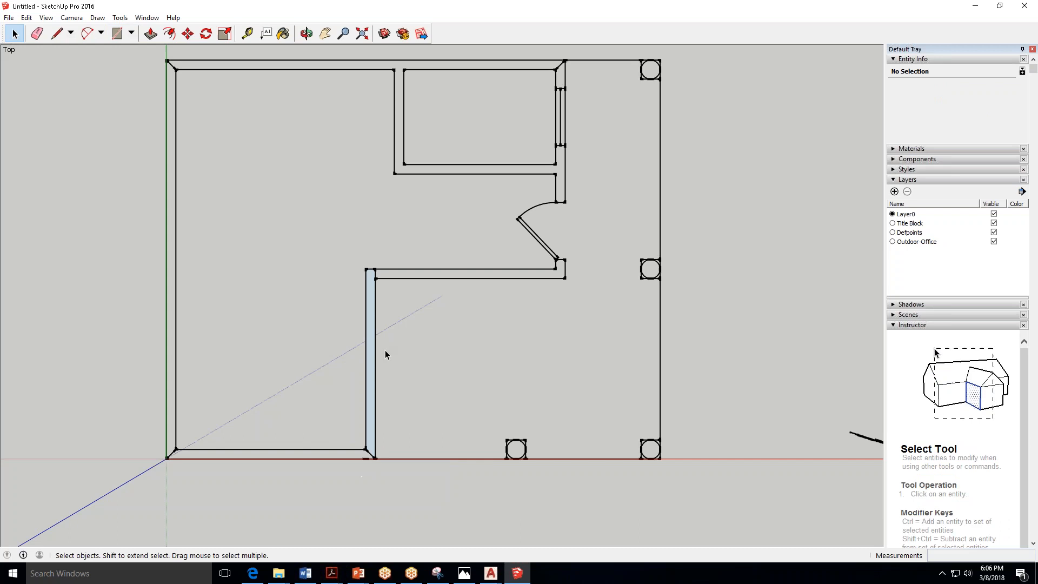
{"action": "left_click", "coordinate": [26, 17]}
{"action": "left_click", "coordinate": [39, 24]}
Delete the entire floor plan together with the added corner lines and the wall rectangle.
{"action": "scroll", "coordinate": [294, 281], "scroll_direction": "down", "scroll_amount": 2}
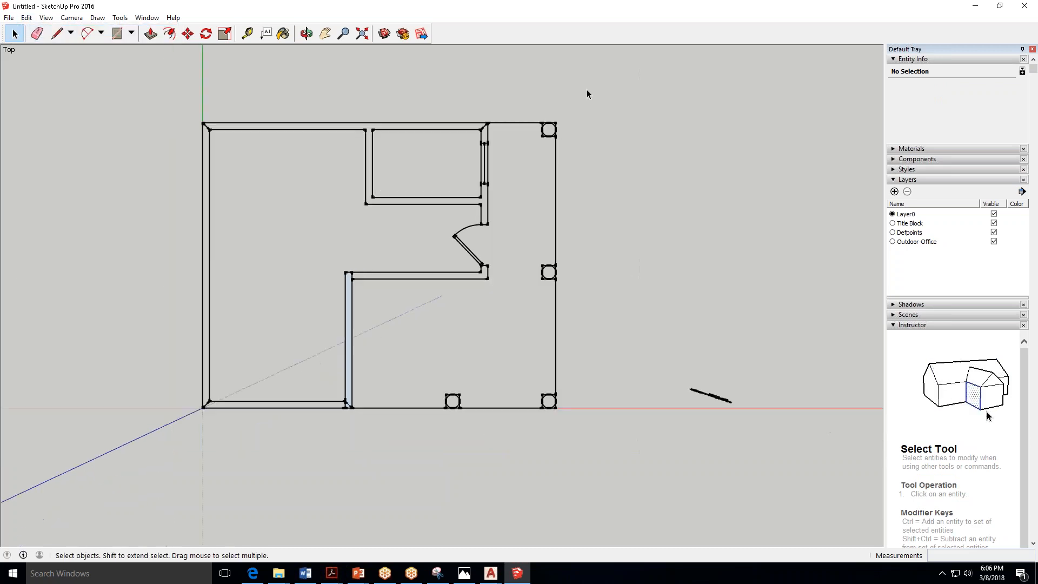
{"action": "left_click_drag", "start_coordinate": [597, 86], "coordinate": [141, 452]}
{"action": "key", "text": "Delete"}
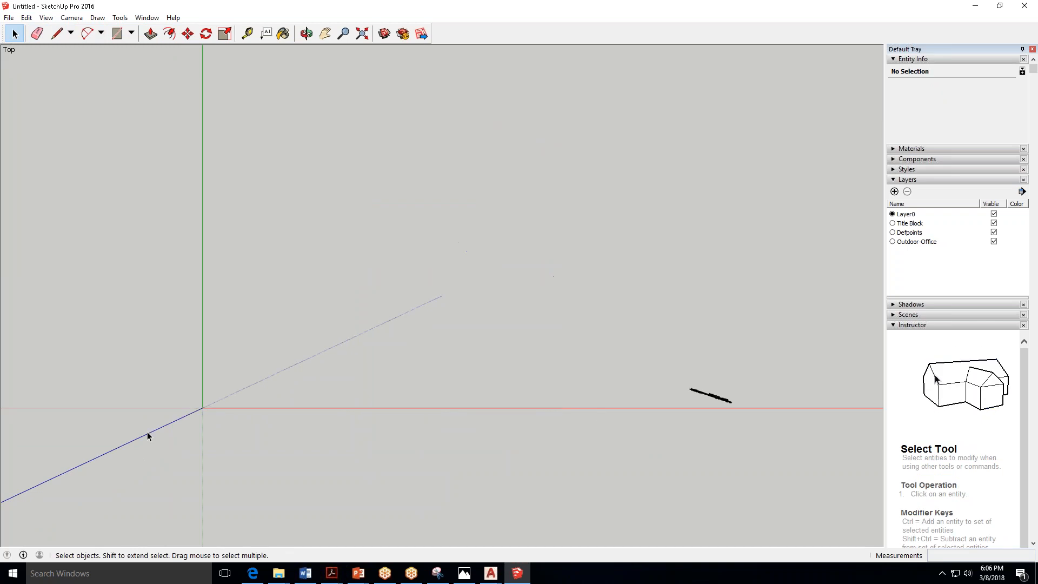
Import the Outdoor-office DWG file from the Week 8 folder again and dismiss the import results.
{"action": "left_click", "coordinate": [10, 19]}
{"action": "left_click", "coordinate": [57, 172]}
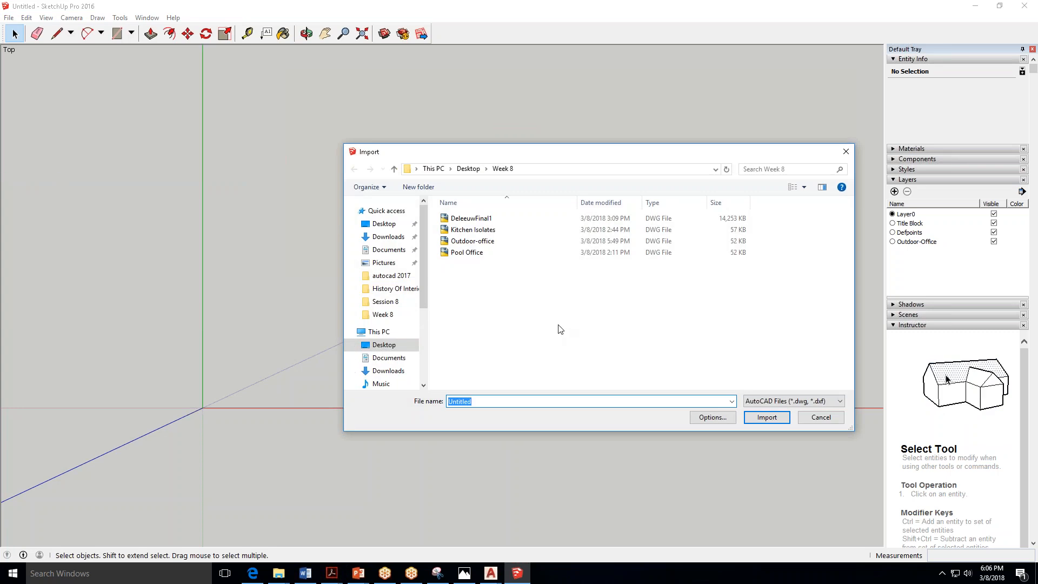
{"action": "left_click", "coordinate": [483, 245]}
{"action": "left_click", "coordinate": [768, 419]}
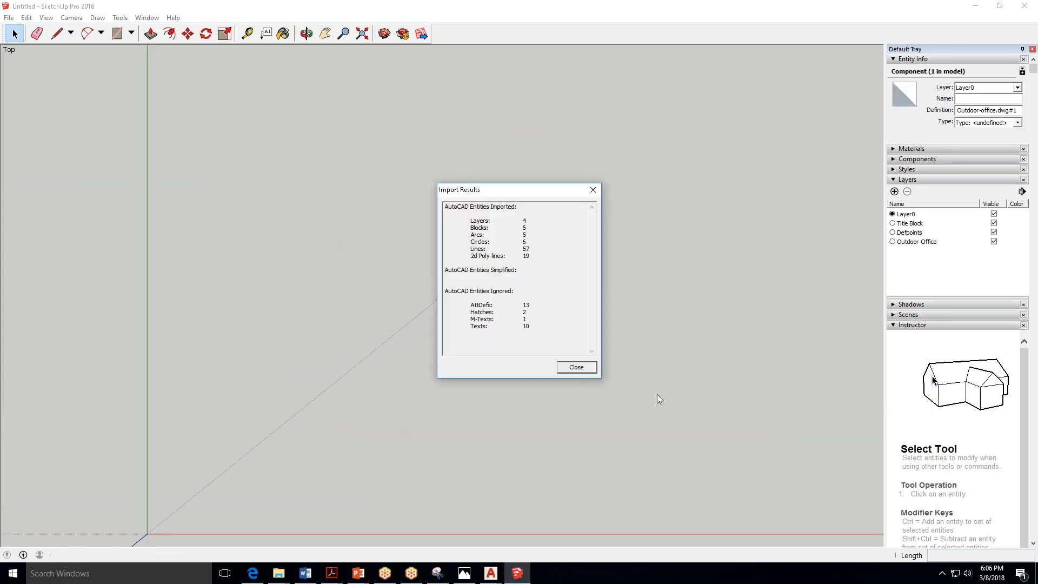
{"action": "left_click", "coordinate": [574, 368]}
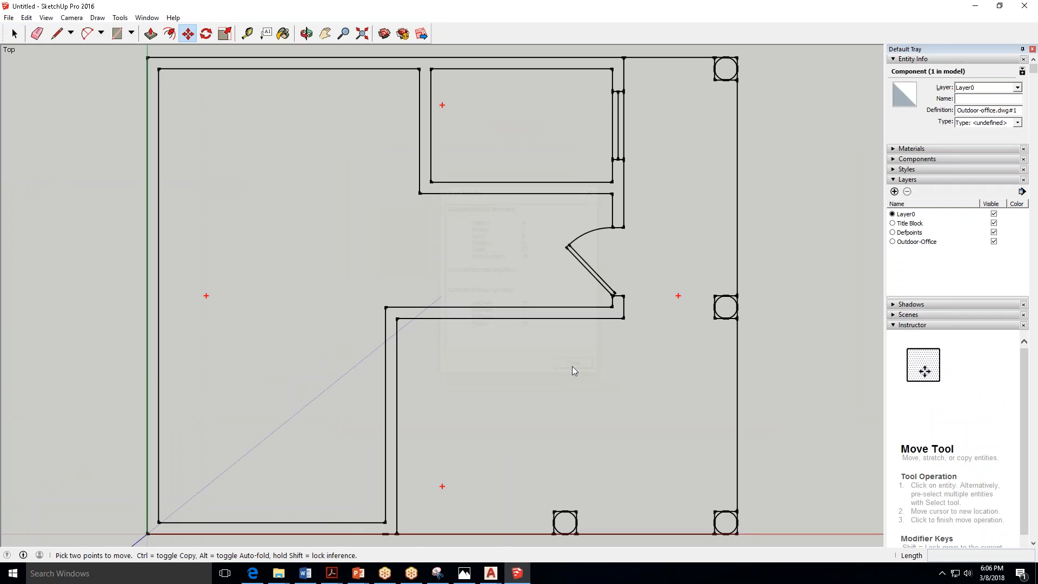
Draw a diagonal line from the inner to the outer wall corner at the upper-left of the reimported plan.
{"action": "left_click", "coordinate": [59, 35]}
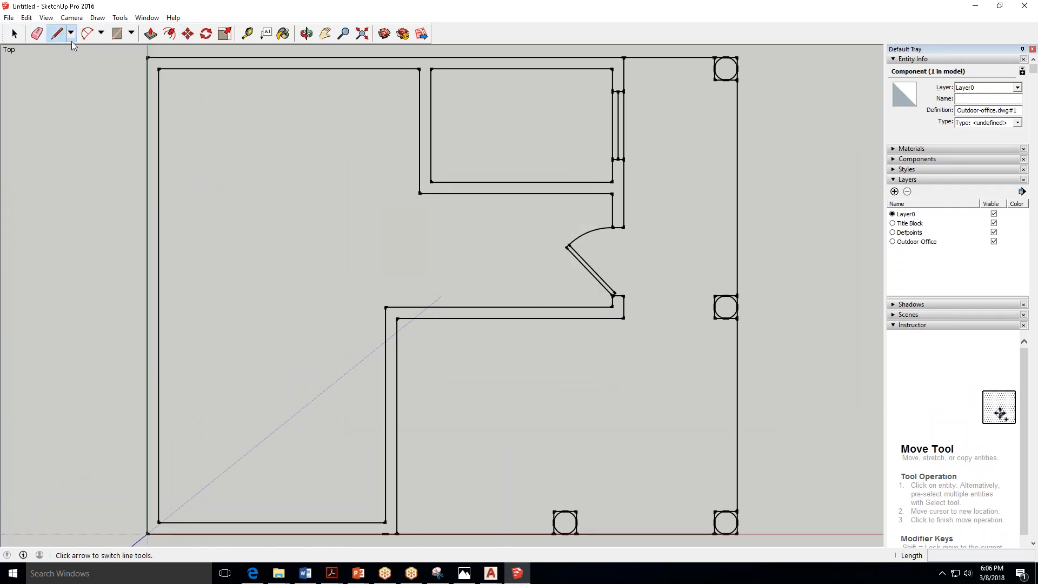
{"action": "left_click", "coordinate": [159, 68]}
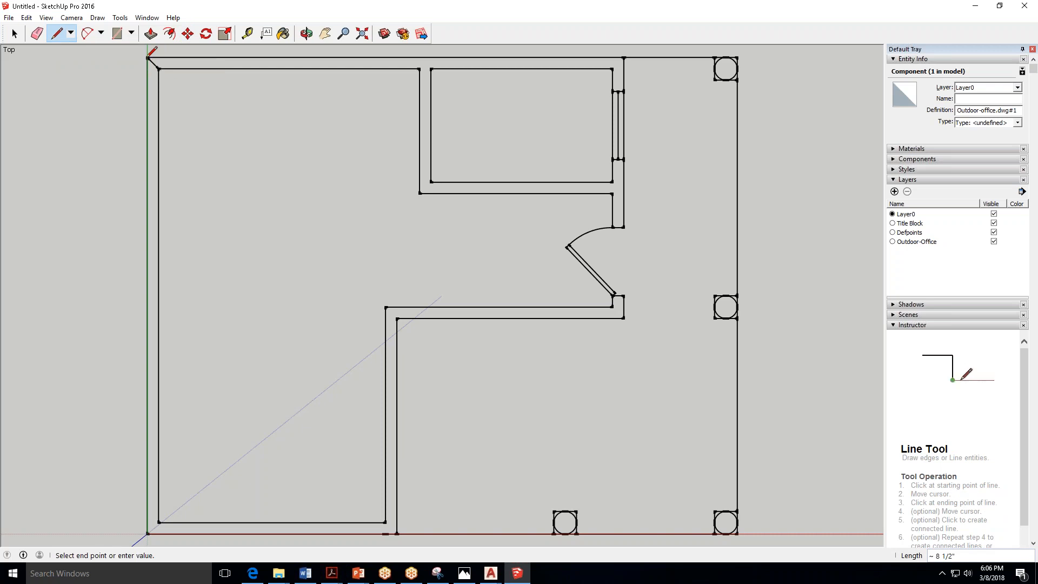
{"action": "left_click", "coordinate": [149, 58]}
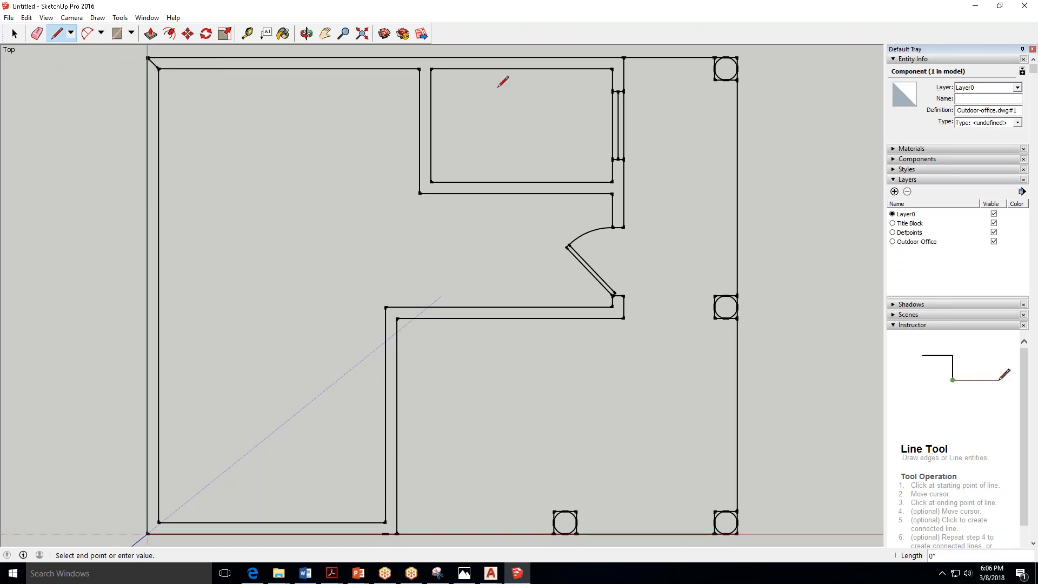
Draw a diagonal line from the inner to the outer wall corner above the window, at the office's upper-right corner.
{"action": "left_click", "coordinate": [620, 64]}
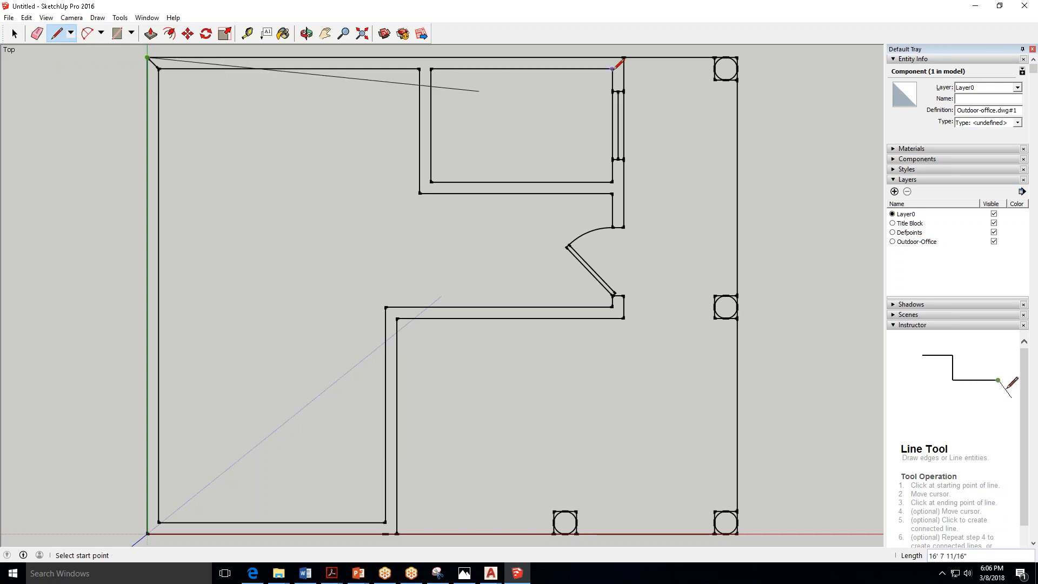
{"action": "left_click", "coordinate": [15, 34]}
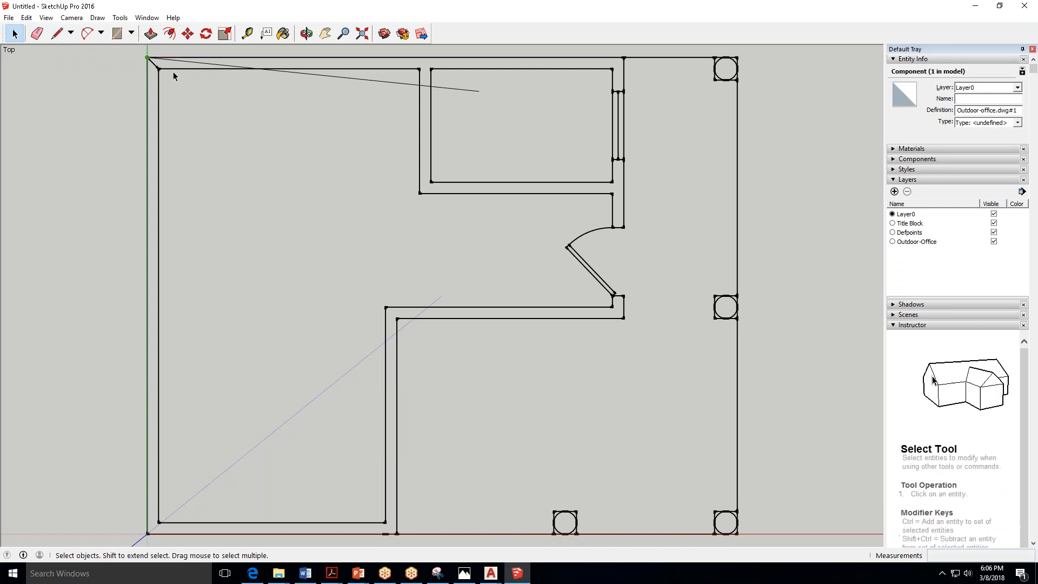
{"action": "left_click", "coordinate": [338, 81]}
{"action": "left_click", "coordinate": [57, 34]}
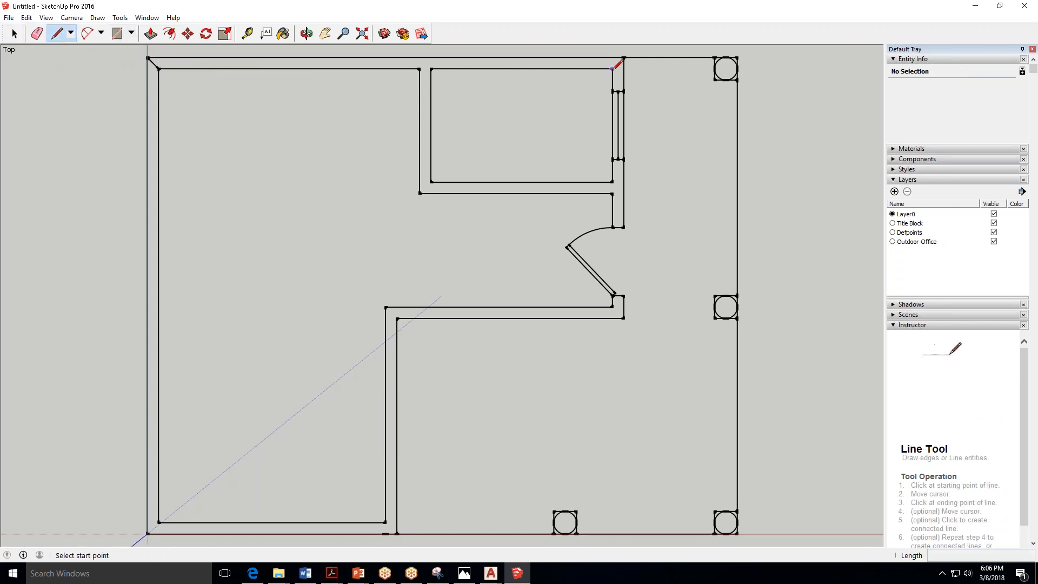
{"action": "left_click", "coordinate": [612, 68]}
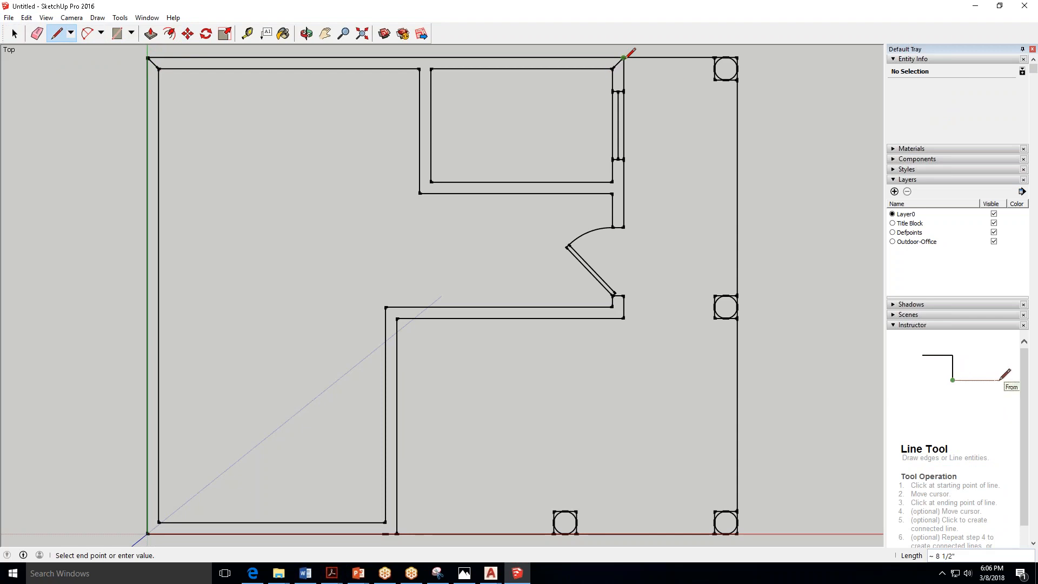
{"action": "left_click", "coordinate": [625, 57]}
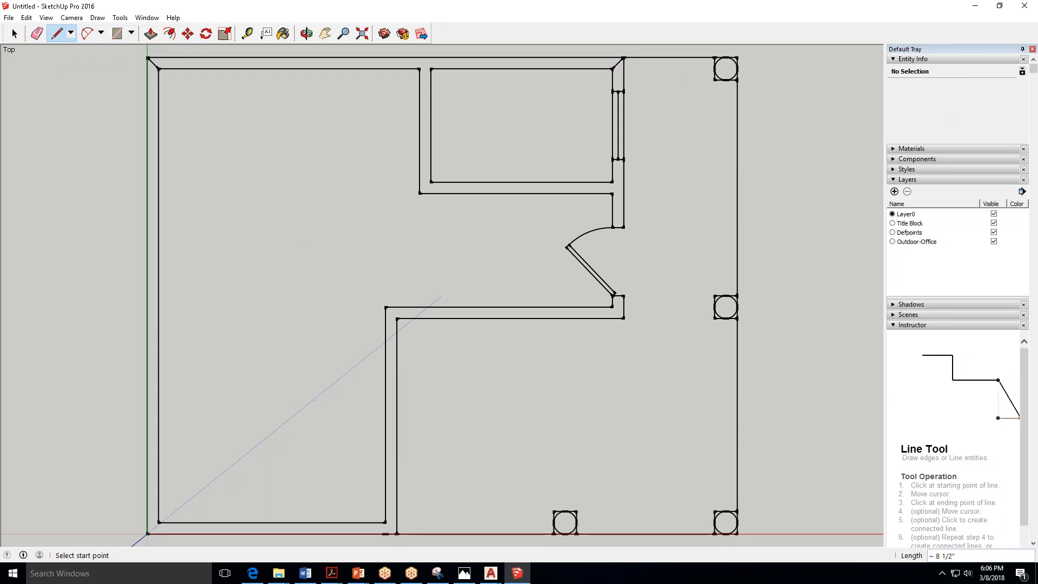
Draw diagonal lines between the inner and outer wall corners at both lower corners of the main room.
{"action": "left_click", "coordinate": [149, 532]}
{"action": "left_click", "coordinate": [158, 523]}
{"action": "key", "text": "Escape"}
{"action": "left_click", "coordinate": [397, 534]}
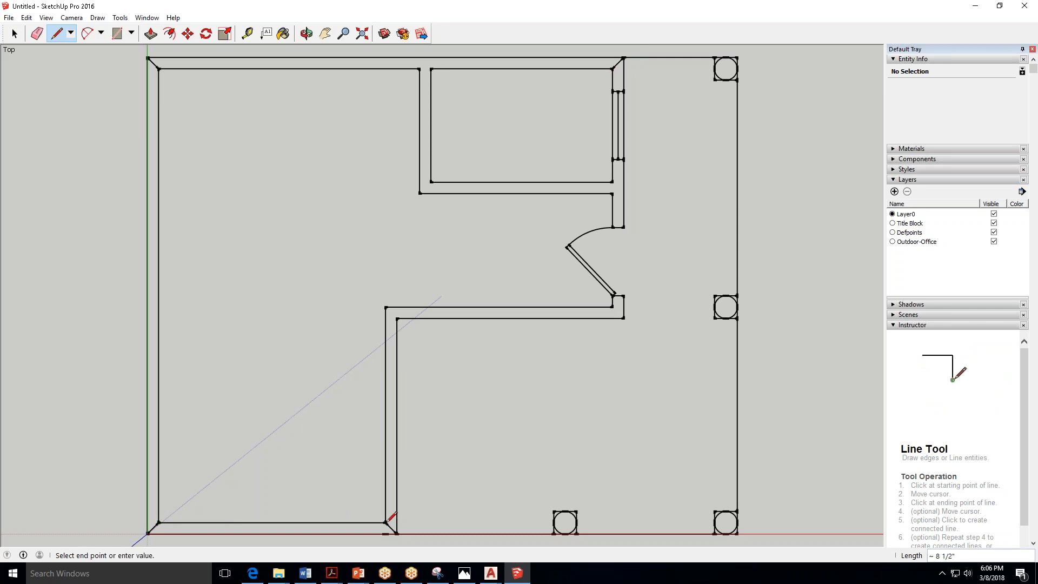
Draw diagonal lines across the wall's L-shaped bend and across the wall corner just below the door.
{"action": "left_click", "coordinate": [397, 318]}
{"action": "left_click", "coordinate": [397, 319]}
{"action": "left_click", "coordinate": [386, 307]}
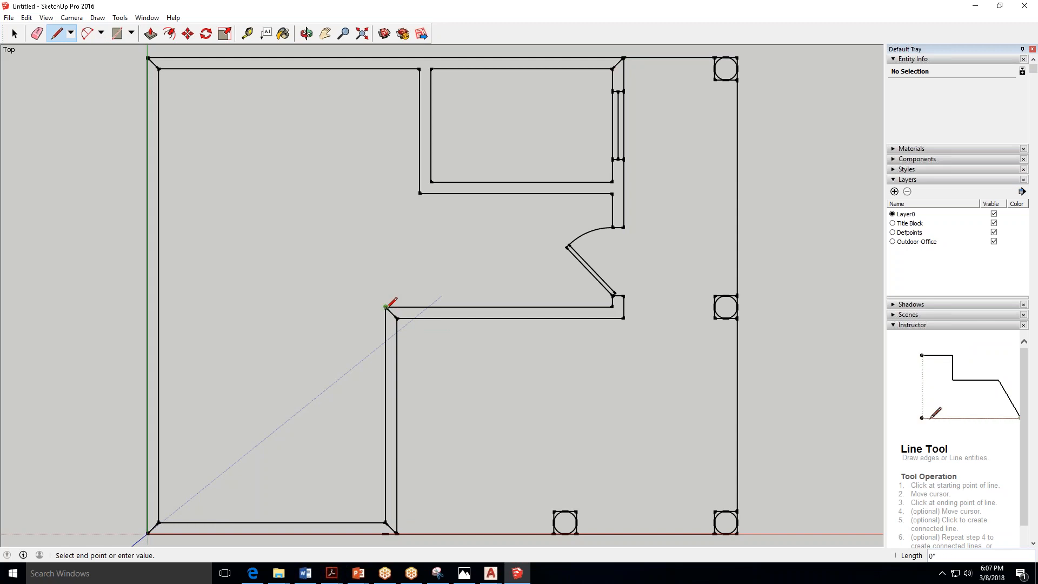
{"action": "key", "text": "Escape"}
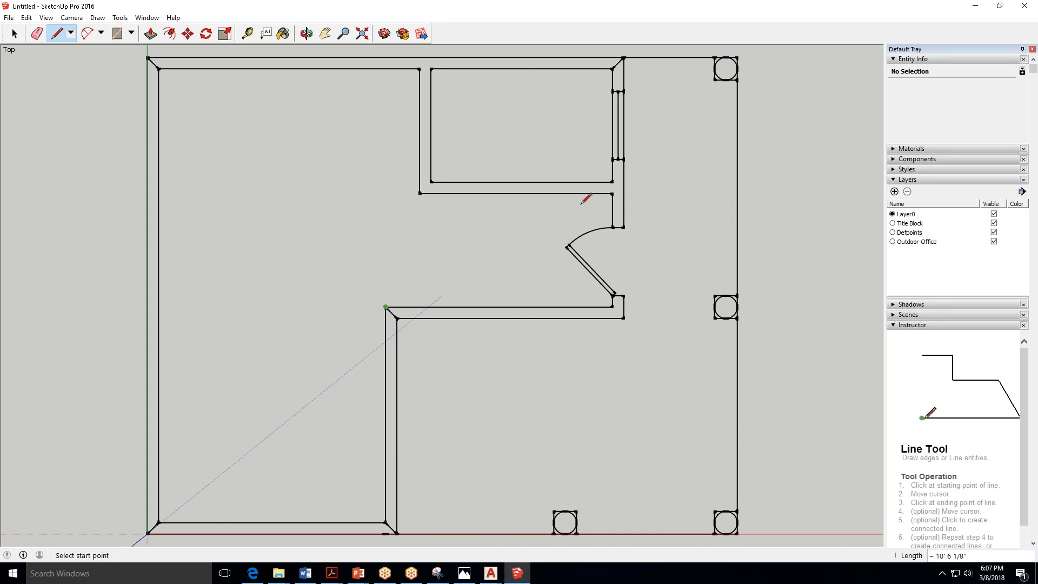
{"action": "left_click", "coordinate": [623, 318]}
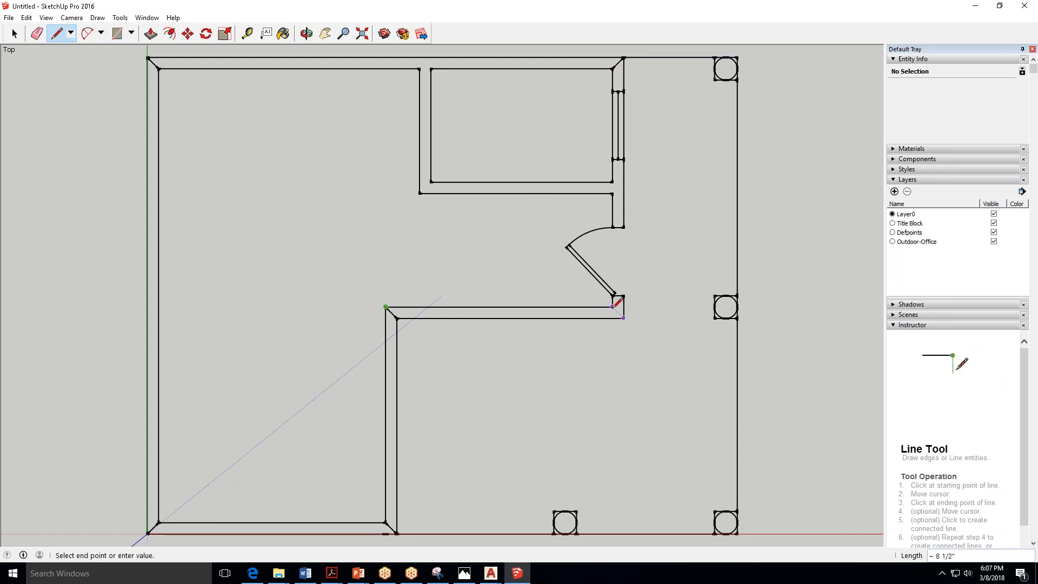
{"action": "left_click", "coordinate": [613, 307]}
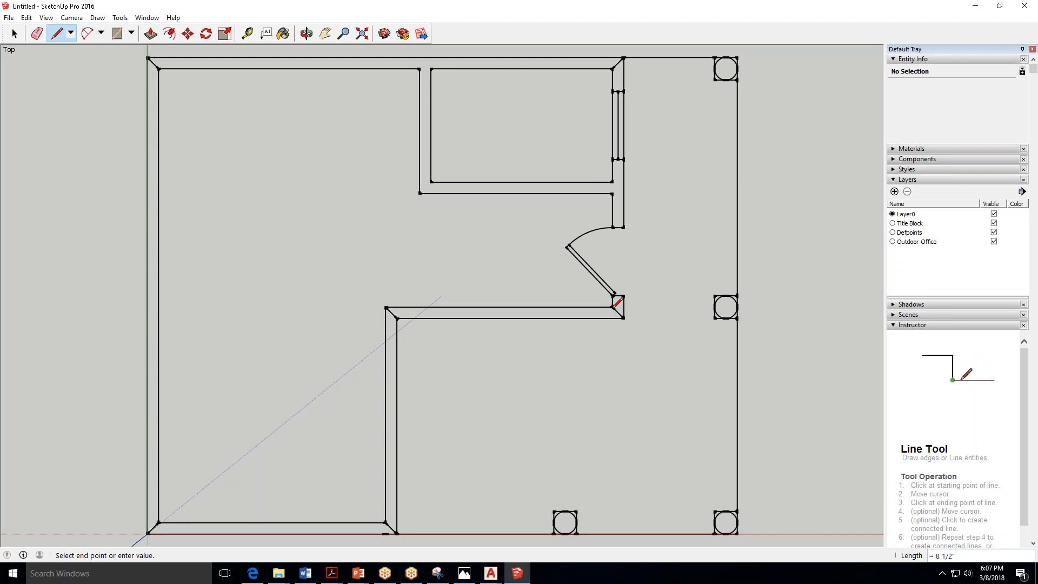
Close both open ends of the small room's L-shaped partition with 6" lines where it meets the outer walls.
{"action": "left_click", "coordinate": [567, 246]}
{"action": "left_click", "coordinate": [613, 193]}
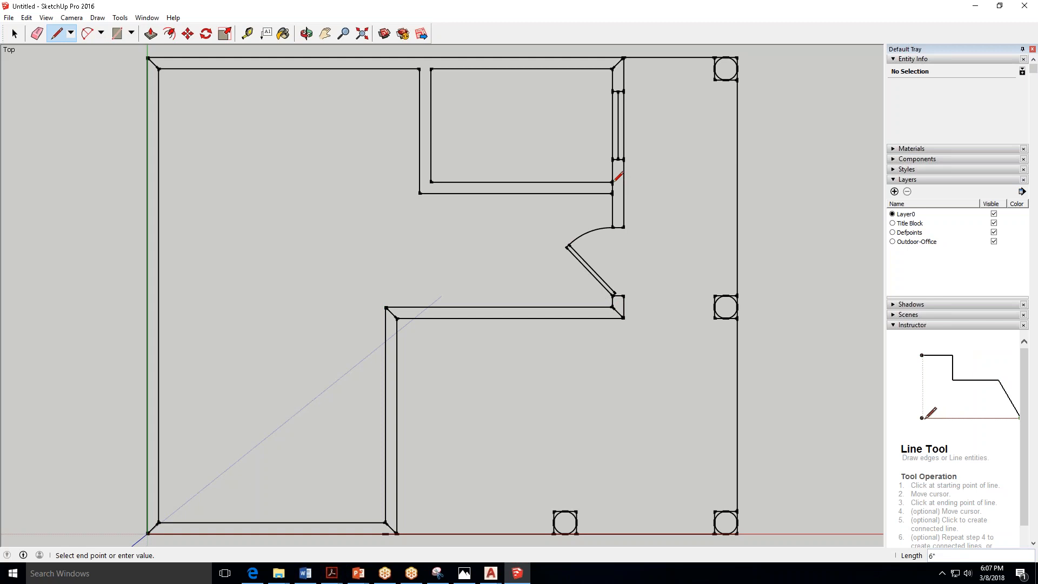
{"action": "key", "text": "Escape"}
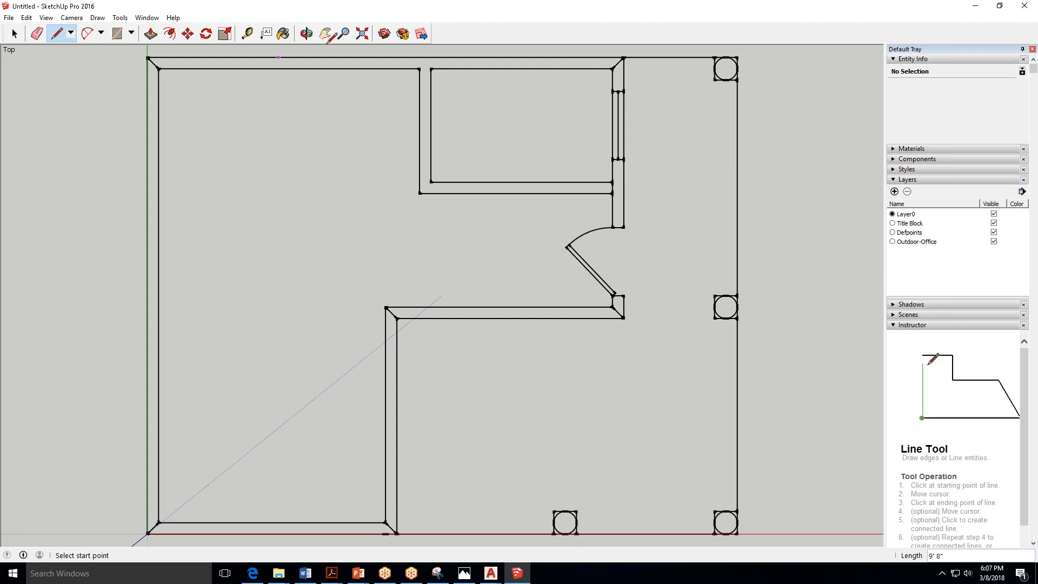
{"action": "left_click", "coordinate": [431, 69]}
{"action": "left_click", "coordinate": [420, 69]}
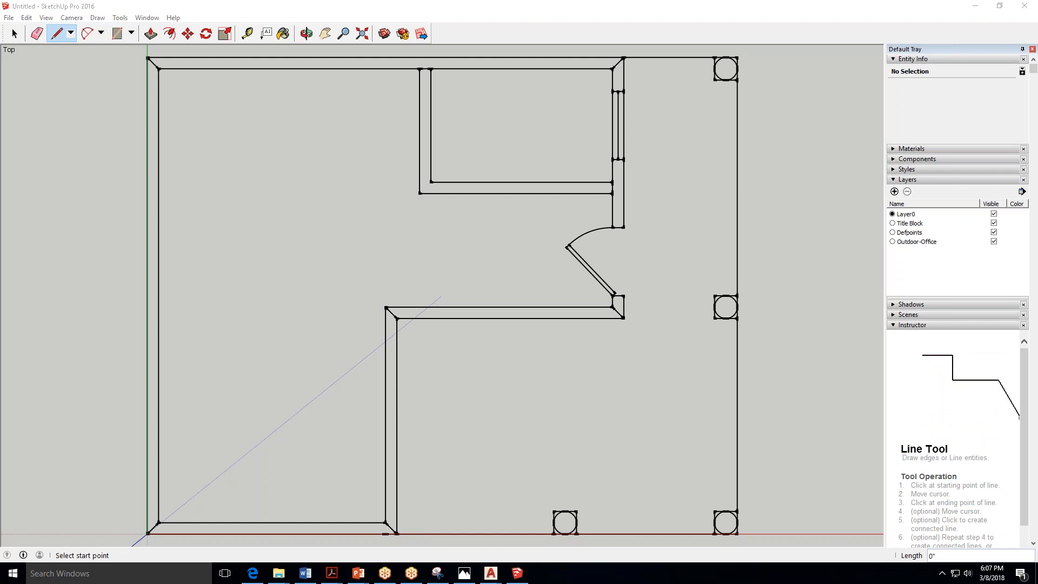
Delete the diagonal line at the plan's upper-left wall corner and redraw it between the inner and outer corners.
{"action": "key", "text": "space"}
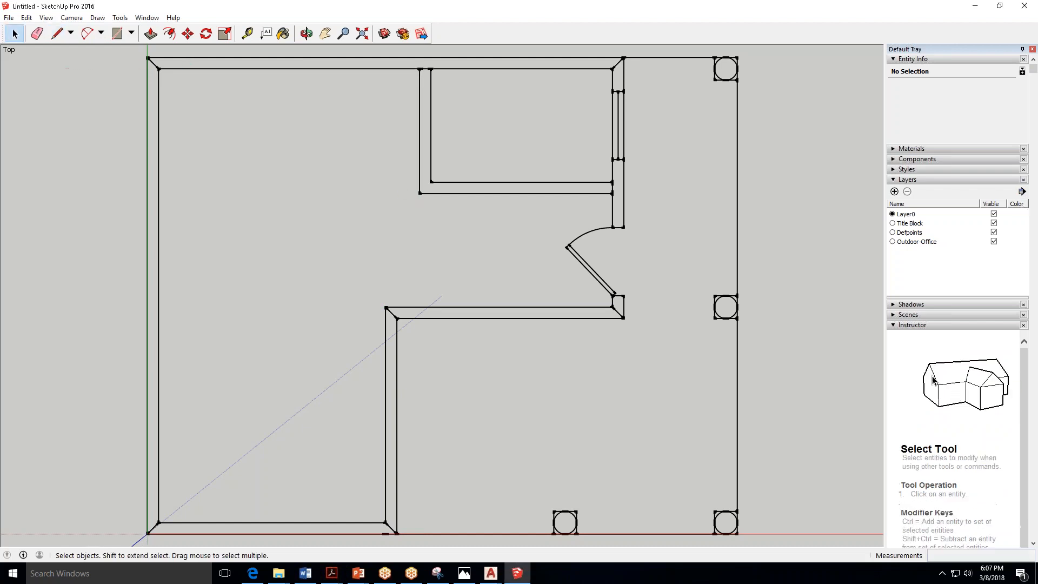
{"action": "left_click", "coordinate": [154, 68]}
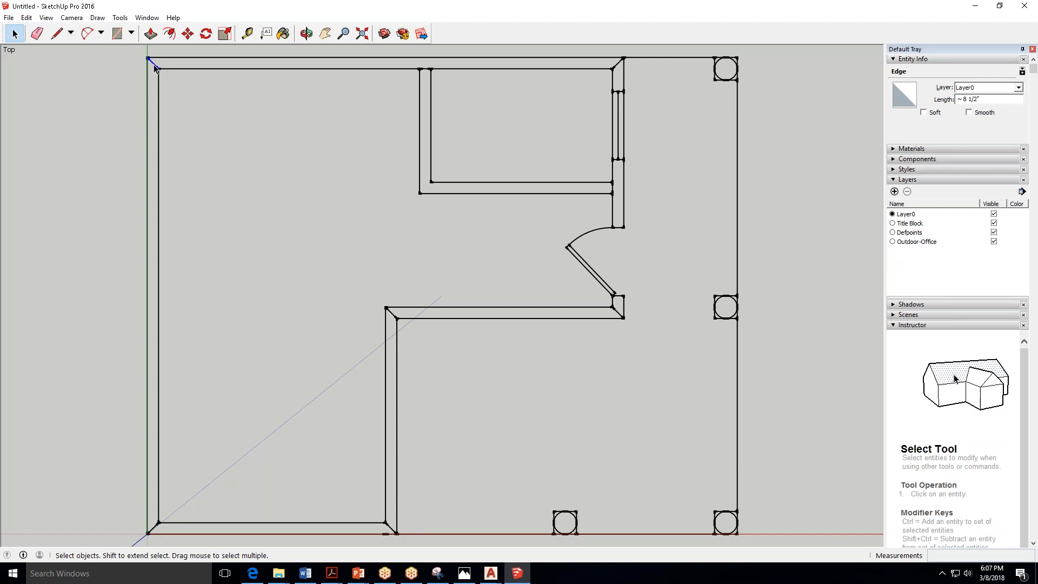
{"action": "left_click", "coordinate": [171, 106]}
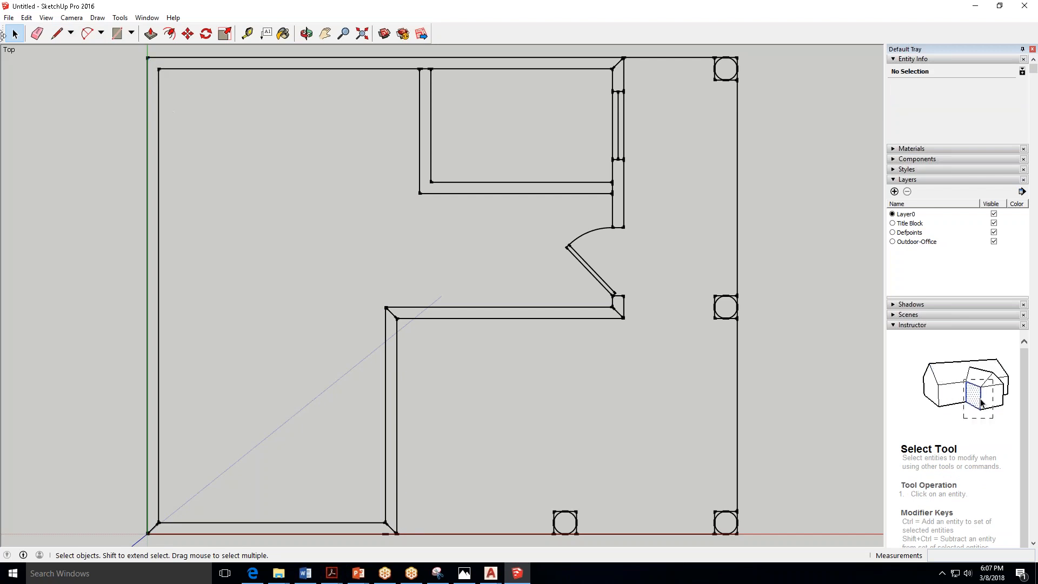
{"action": "key", "text": "l"}
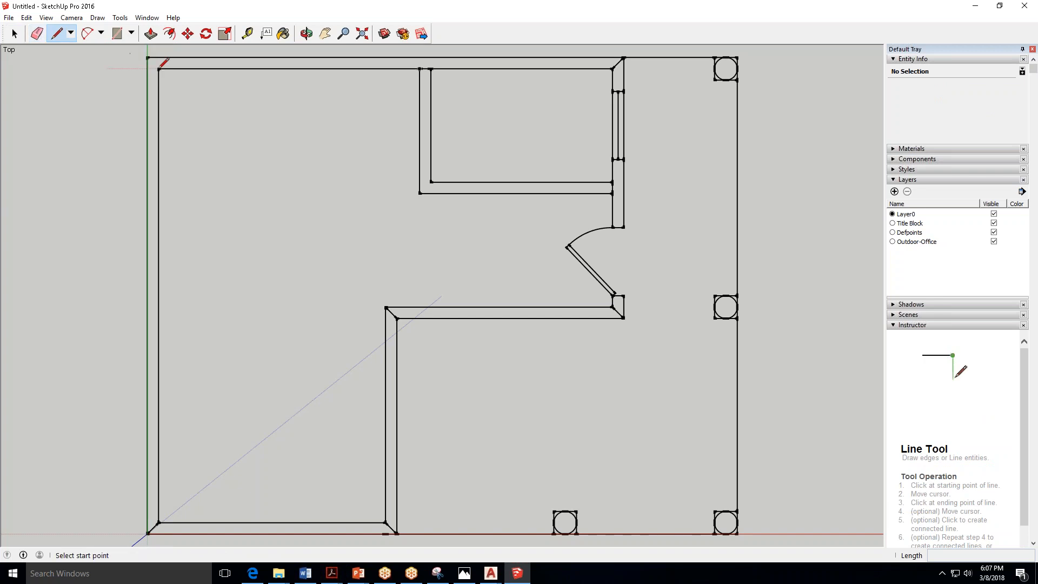
{"action": "left_click", "coordinate": [158, 69]}
{"action": "left_click", "coordinate": [147, 57]}
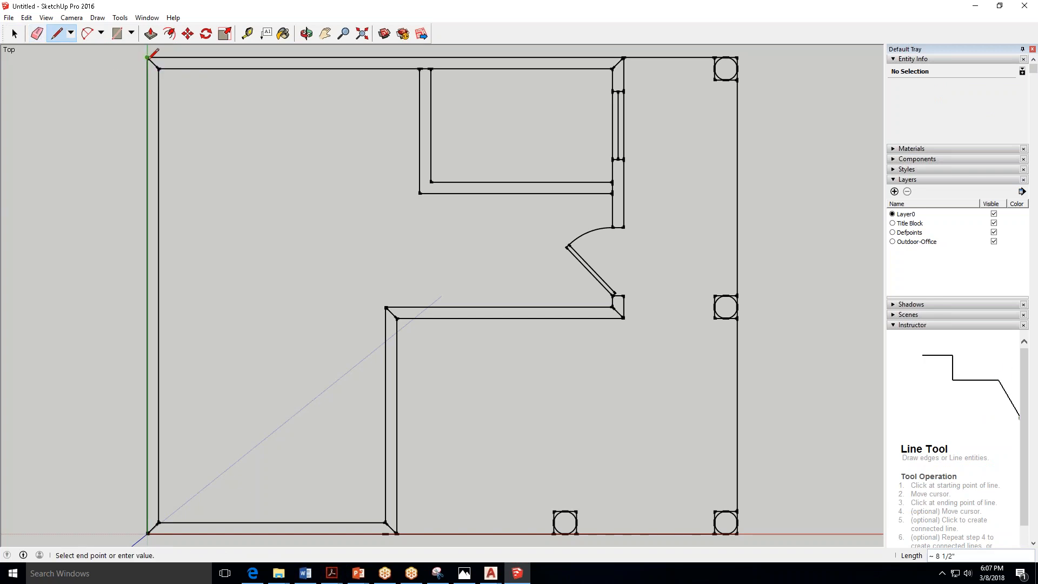
Trace the left wall's inner edge with a 20' line from the lower to the upper inner corner to form a face.
{"action": "left_click", "coordinate": [14, 34]}
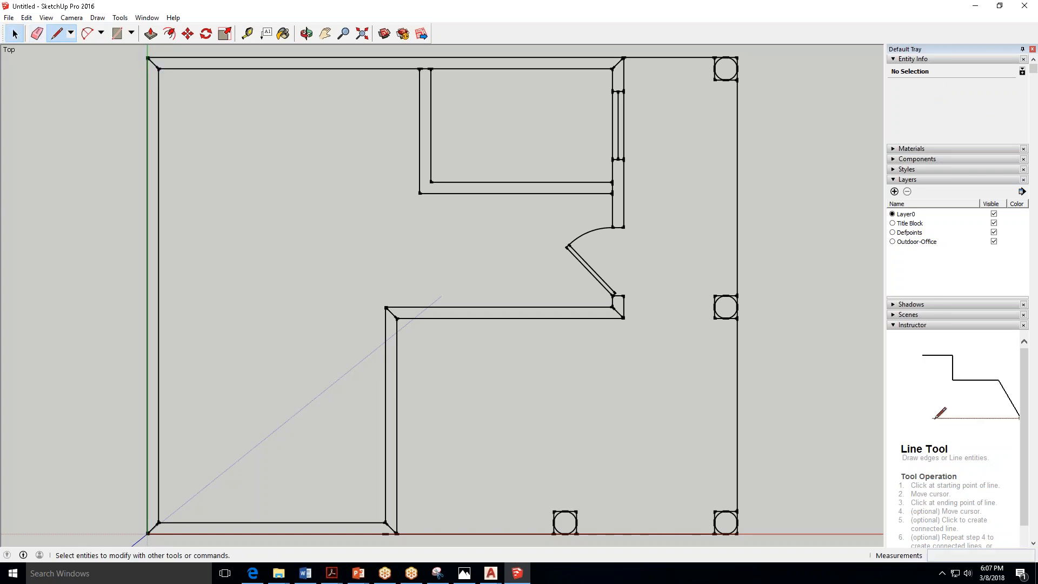
{"action": "left_click", "coordinate": [153, 64]}
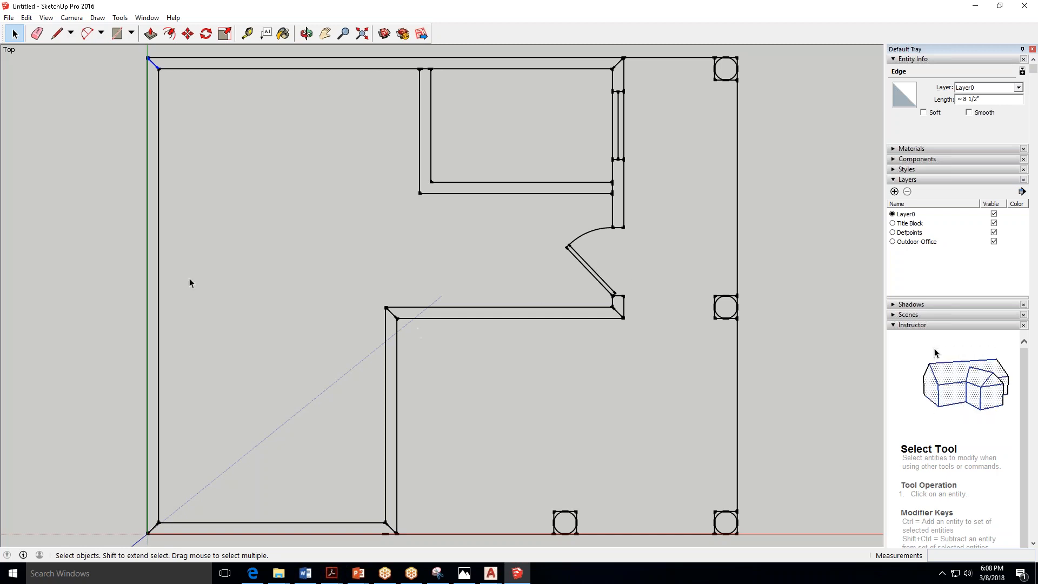
{"action": "left_click", "coordinate": [117, 36]}
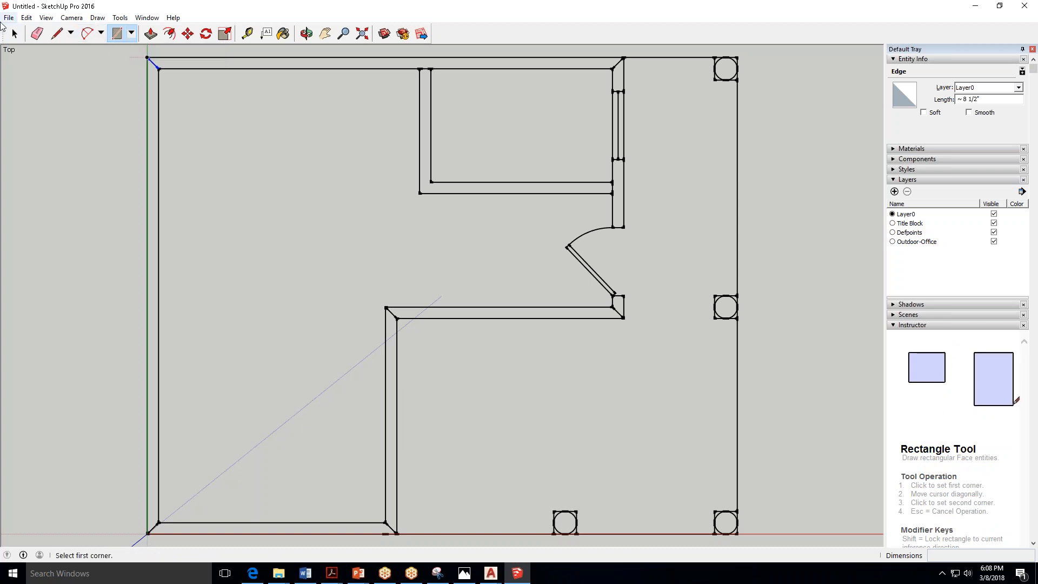
{"action": "left_click", "coordinate": [57, 34]}
{"action": "left_click", "coordinate": [170, 524]}
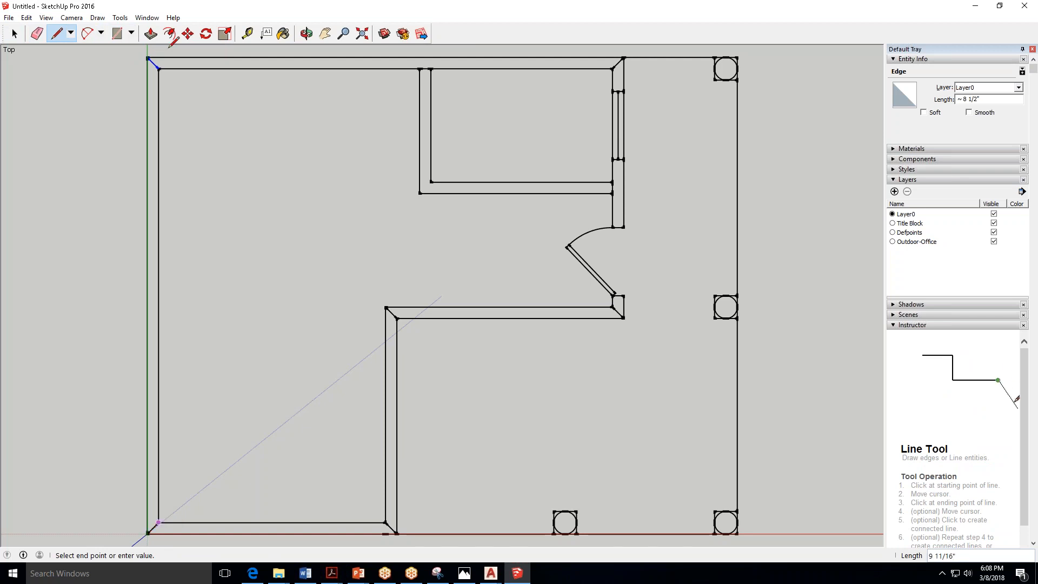
{"action": "left_click", "coordinate": [159, 68]}
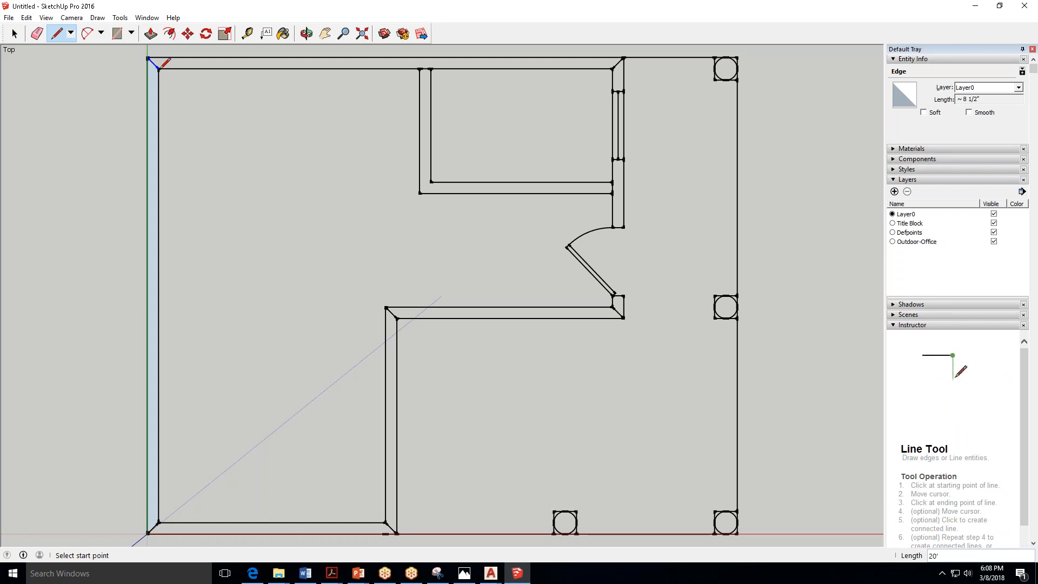
Delete the small stray object lying to the right of the floor plan near the red axis.
{"action": "key", "text": "space"}
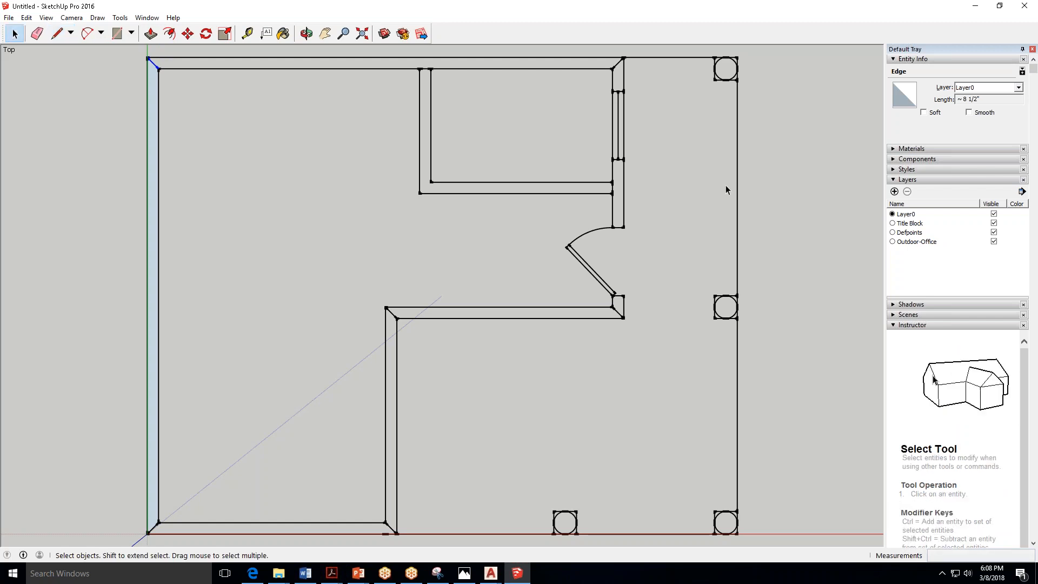
{"action": "left_click", "coordinate": [740, 186]}
{"action": "left_click", "coordinate": [738, 186]}
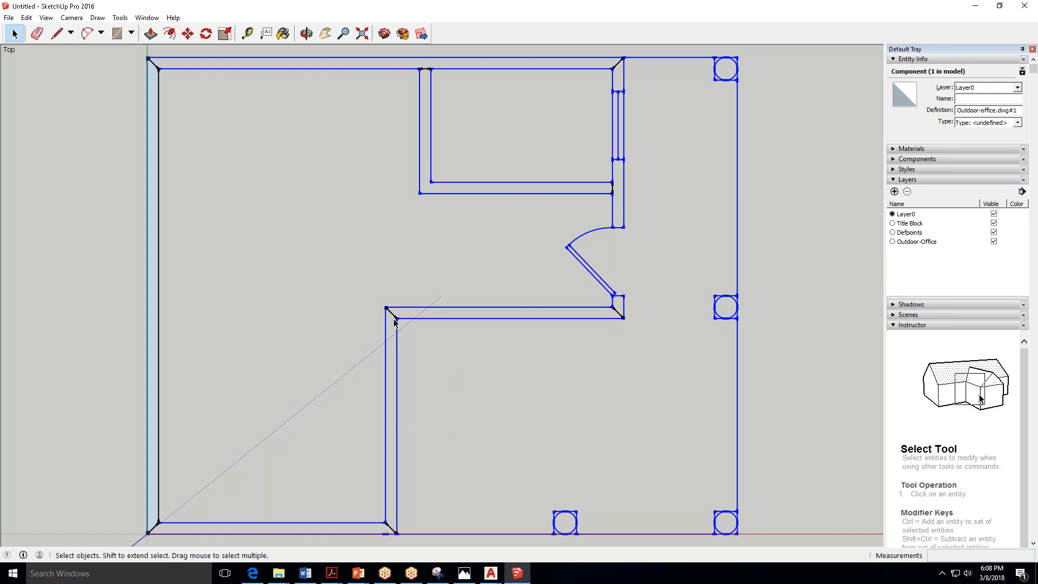
{"action": "scroll", "coordinate": [396, 340], "scroll_direction": "down", "scroll_amount": 4}
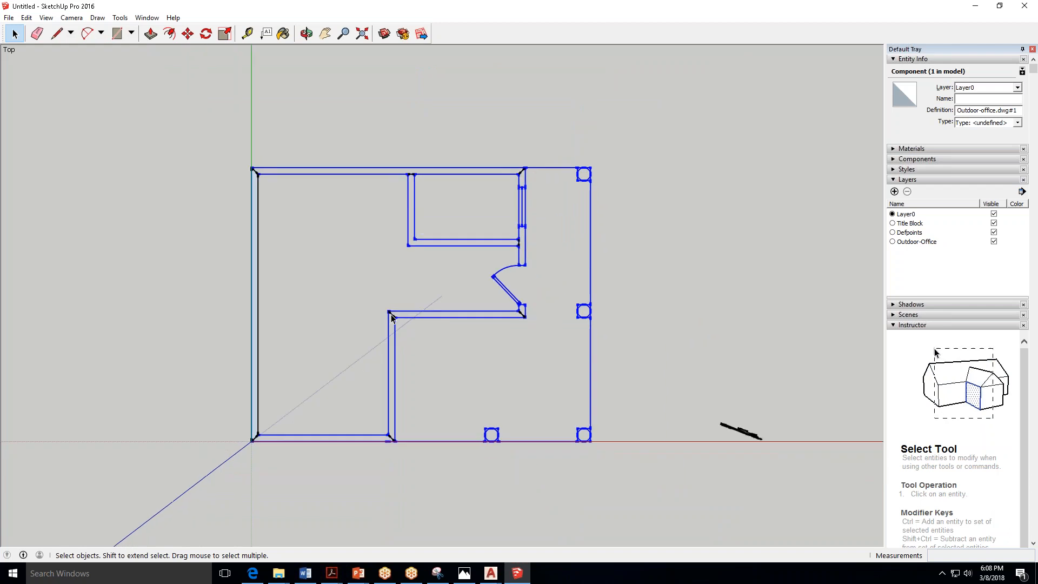
{"action": "scroll", "coordinate": [391, 318], "scroll_direction": "down", "scroll_amount": 1}
{"action": "left_click", "coordinate": [654, 401]}
{"action": "key", "text": "Delete"}
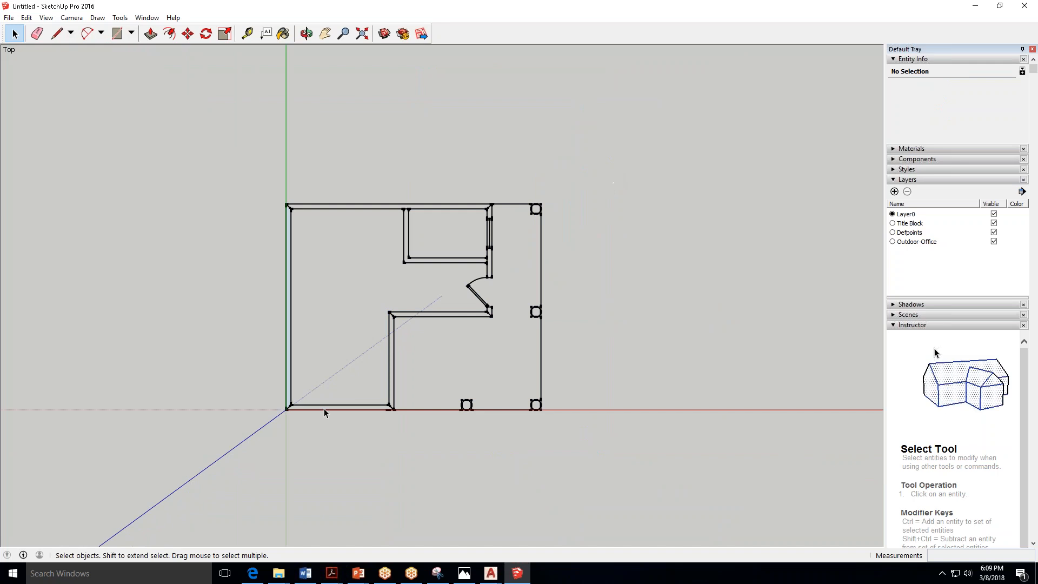
Copy the entire floor plan with its added lines and place the copy to its right on the red axis.
{"action": "left_click_drag", "start_coordinate": [273, 442], "coordinate": [273, 441]}
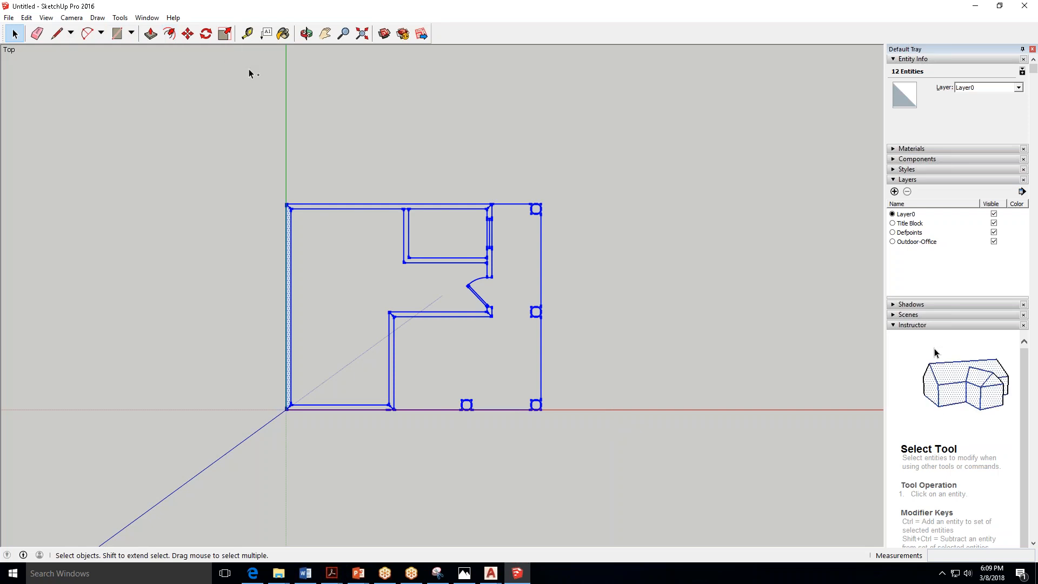
{"action": "key", "text": "ctrl+v"}
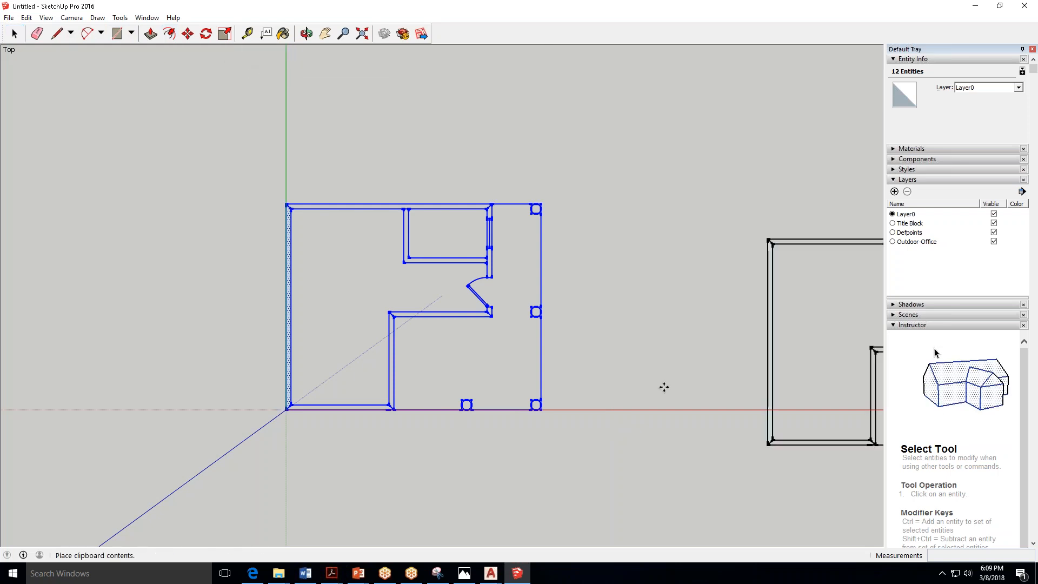
{"action": "left_click", "coordinate": [653, 409]}
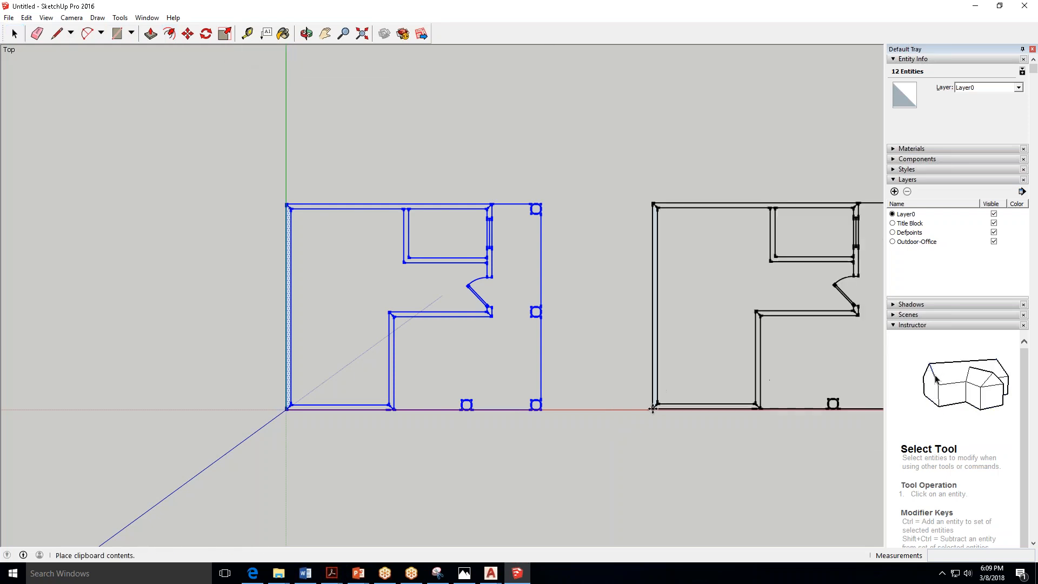
Explode the floor plan component in the copy.
{"action": "scroll", "coordinate": [260, 174], "scroll_direction": "down", "scroll_amount": 1}
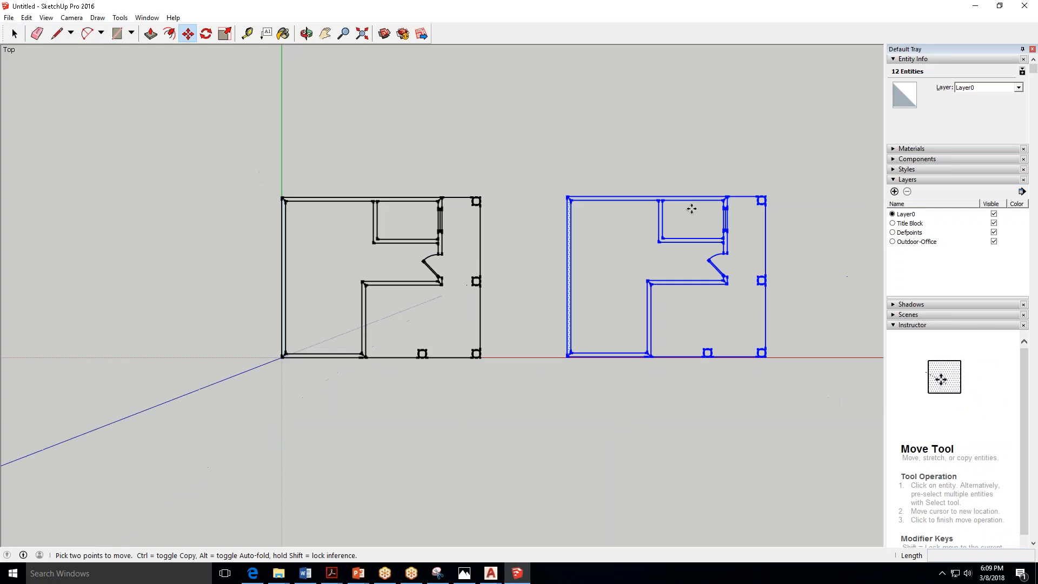
{"action": "scroll", "coordinate": [691, 212], "scroll_direction": "up", "scroll_amount": 1}
{"action": "key", "text": "space"}
{"action": "left_click", "coordinate": [697, 204]}
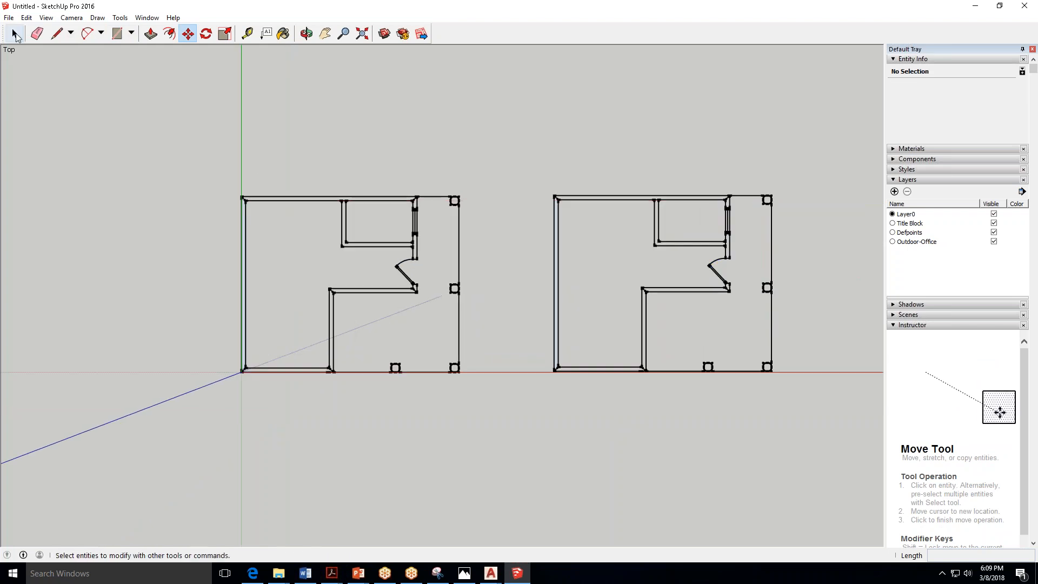
{"action": "left_click", "coordinate": [700, 202]}
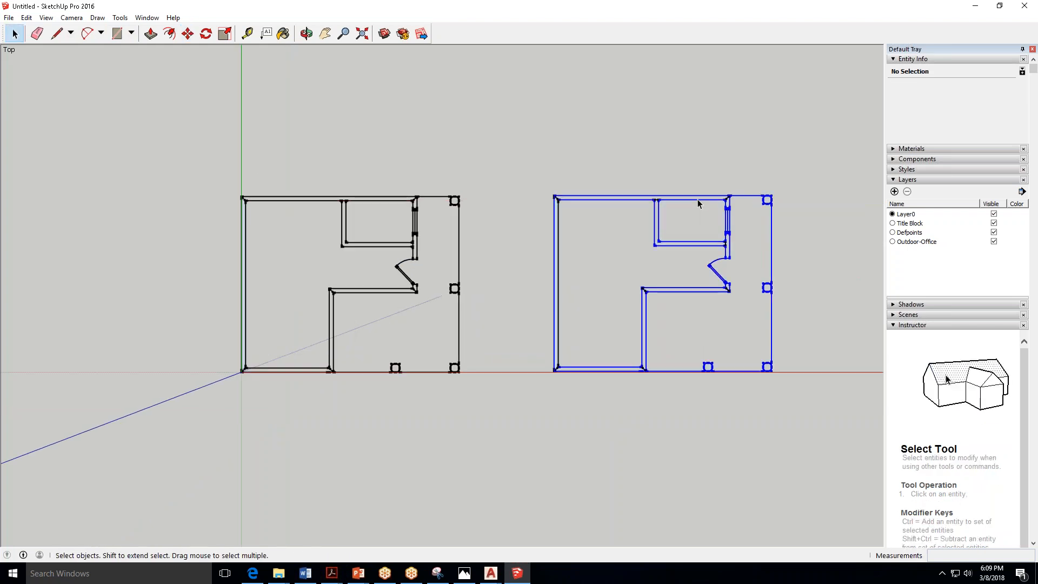
{"action": "right_click", "coordinate": [699, 200]}
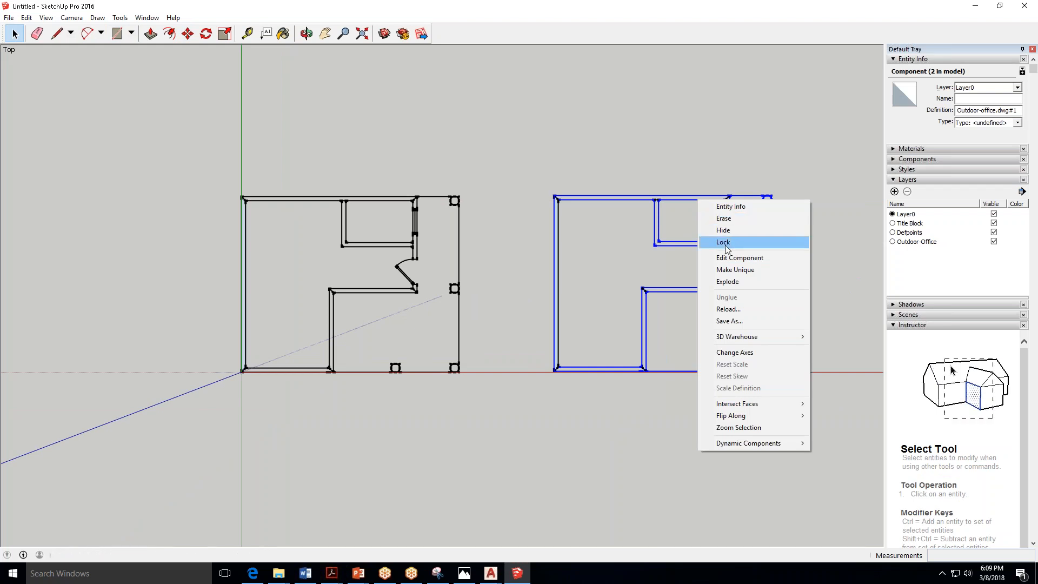
{"action": "left_click", "coordinate": [735, 281]}
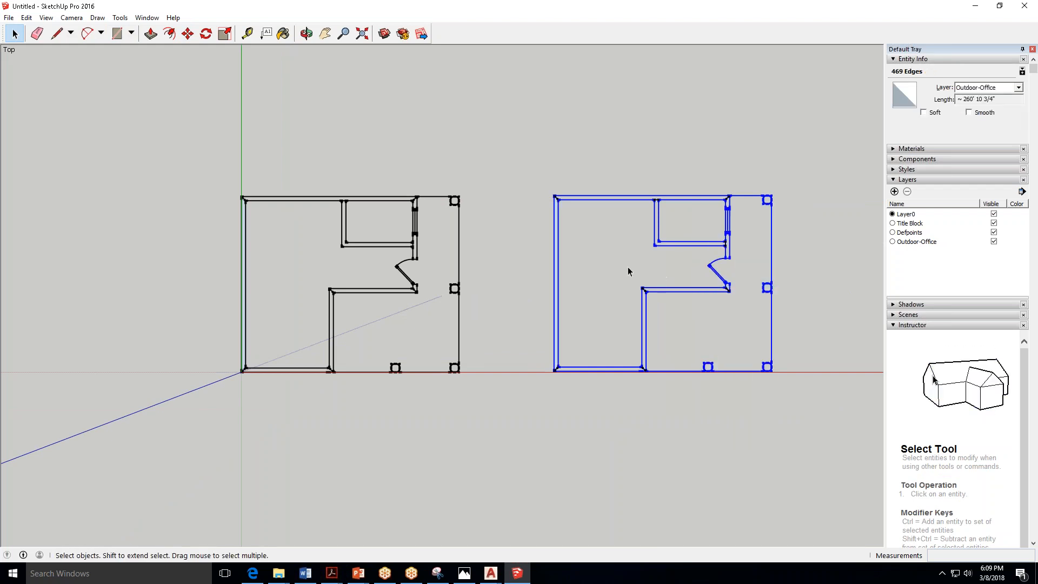
Draw a diagonal line about 8 1/2" long across the small room's lower-left wall corner in the exploded copy to form a face.
{"action": "left_click", "coordinate": [667, 243]}
{"action": "left_click", "coordinate": [667, 242]}
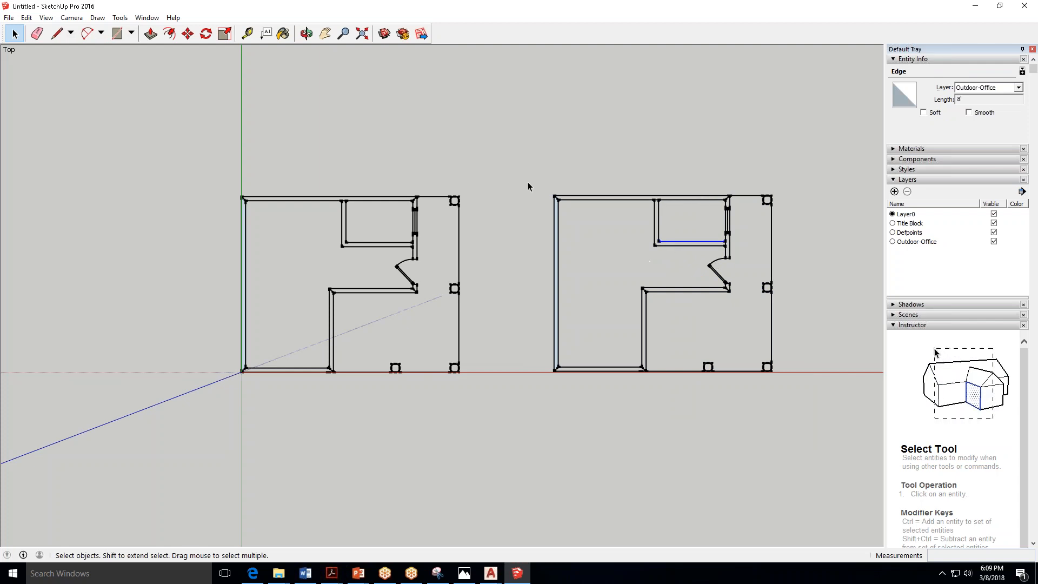
{"action": "left_click", "coordinate": [57, 33]}
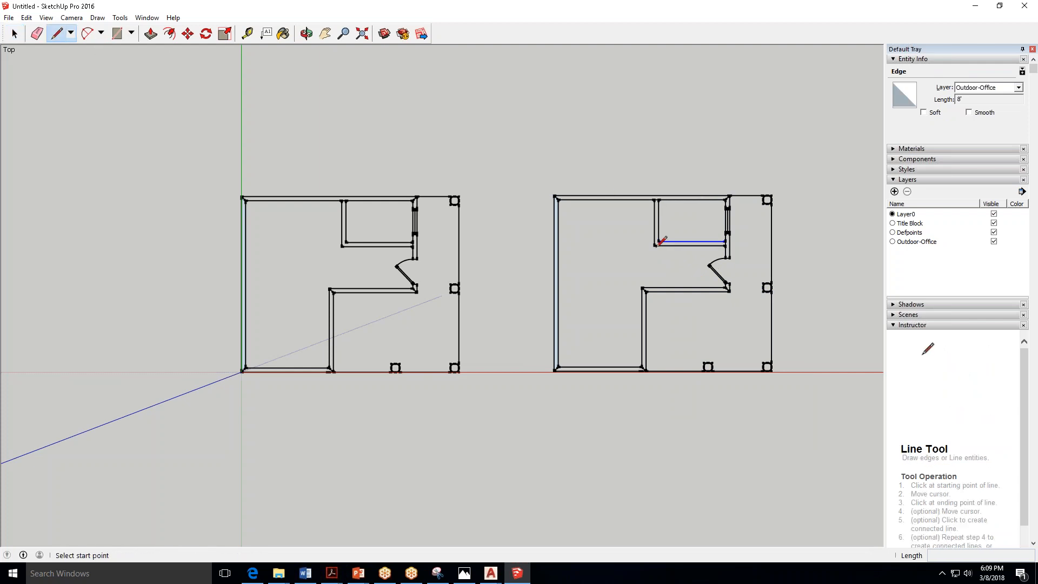
{"action": "scroll", "coordinate": [639, 201], "scroll_direction": "up", "scroll_amount": 2}
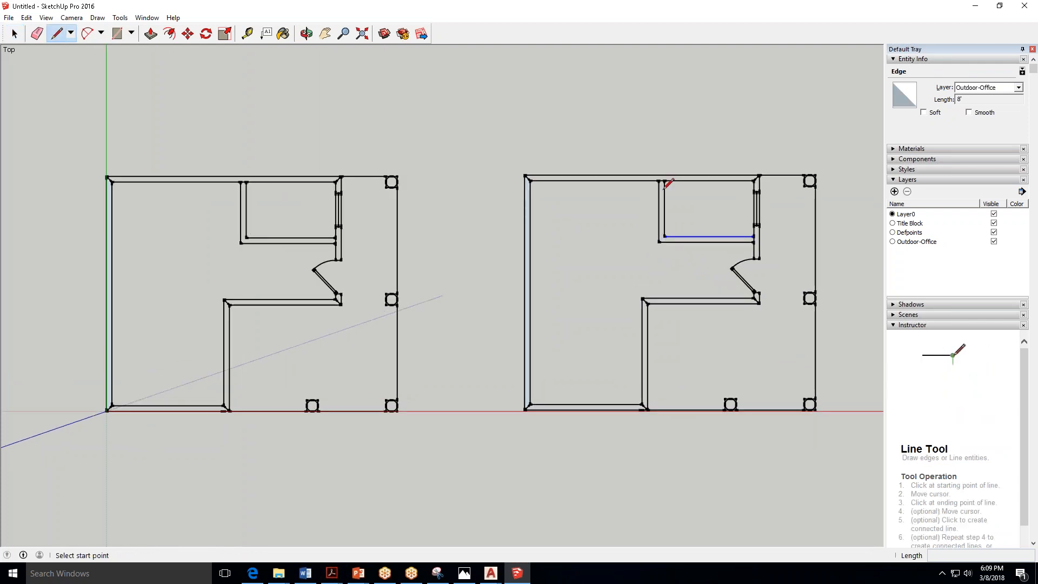
{"action": "scroll", "coordinate": [664, 190], "scroll_direction": "up", "scroll_amount": 1}
{"action": "left_click", "coordinate": [658, 252]}
{"action": "left_click", "coordinate": [665, 245]}
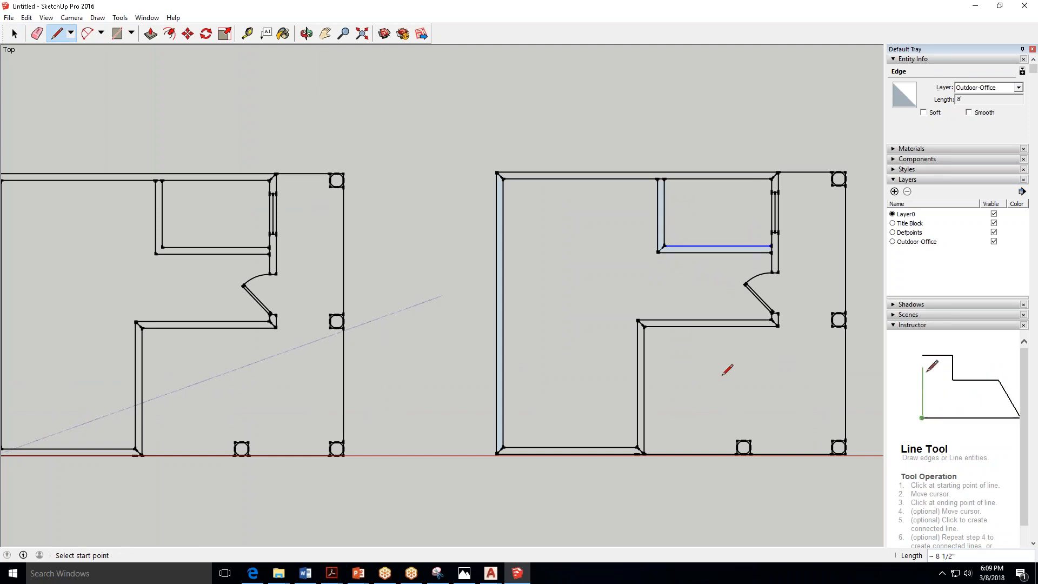
{"action": "scroll", "coordinate": [552, 193], "scroll_direction": "down", "scroll_amount": 1}
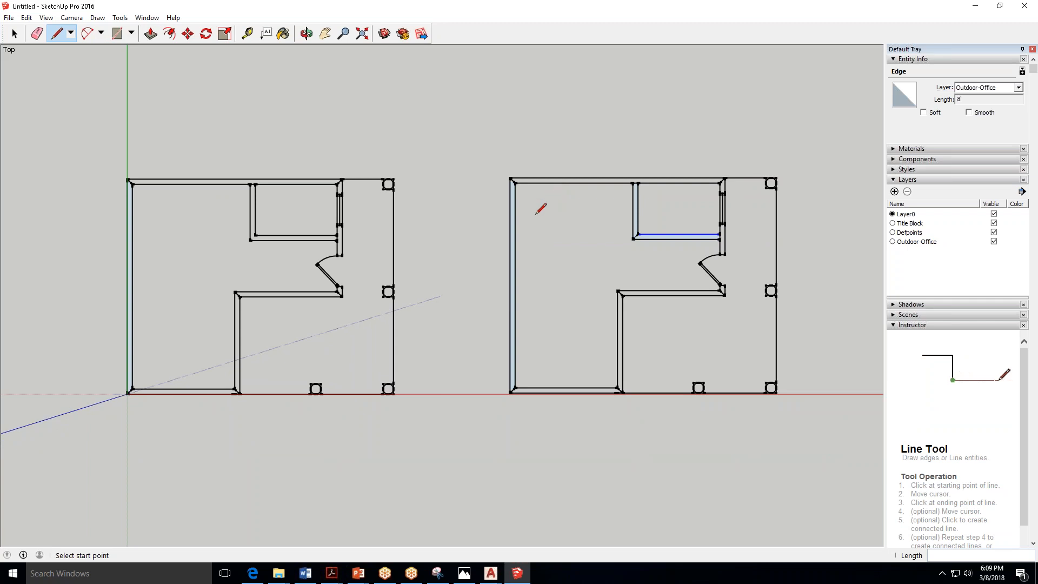
Delete everything in the model, both floor plans and their added lines and faces.
{"action": "key", "text": "space"}
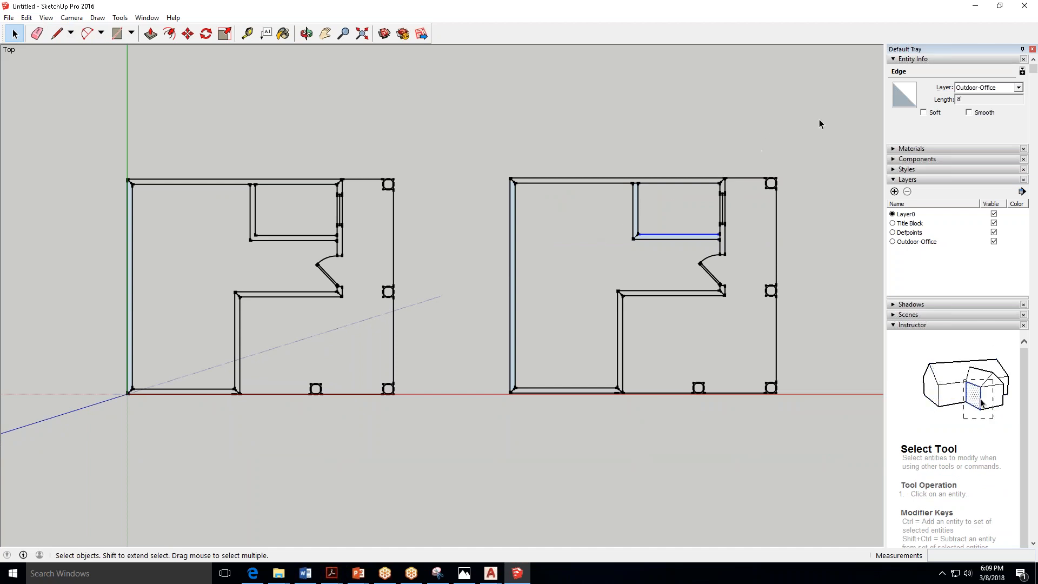
{"action": "key", "text": "ctrl+a"}
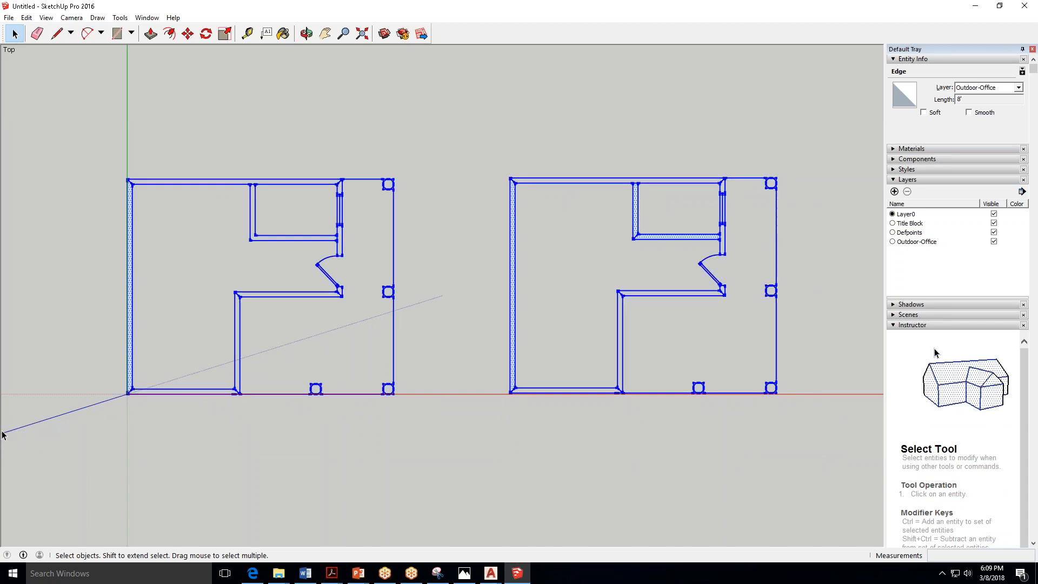
{"action": "key", "text": "Delete"}
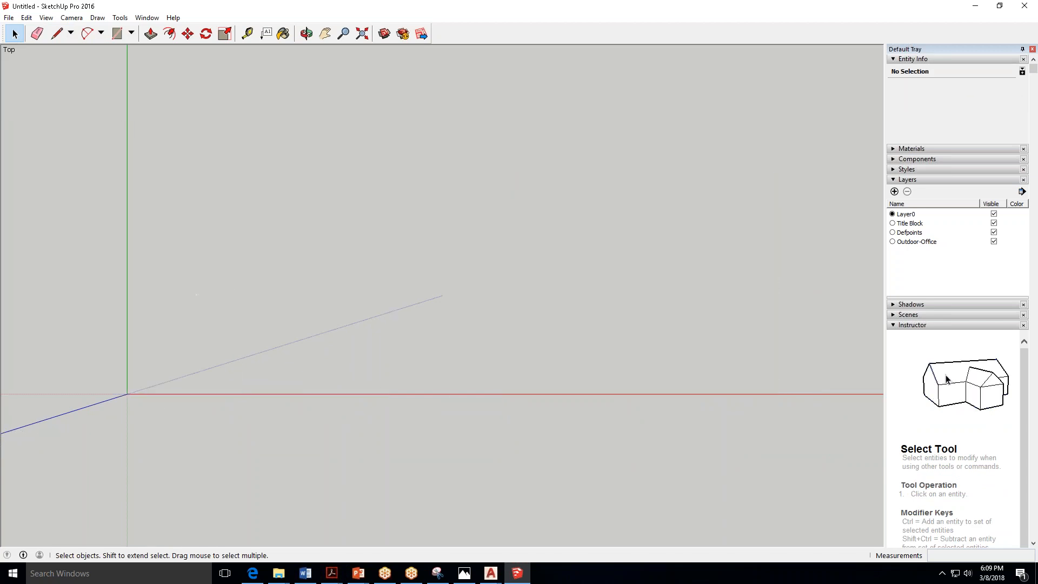
Import the AutoCAD file Outdoor-office from the Week 8 folder into the empty model.
{"action": "left_click", "coordinate": [9, 18]}
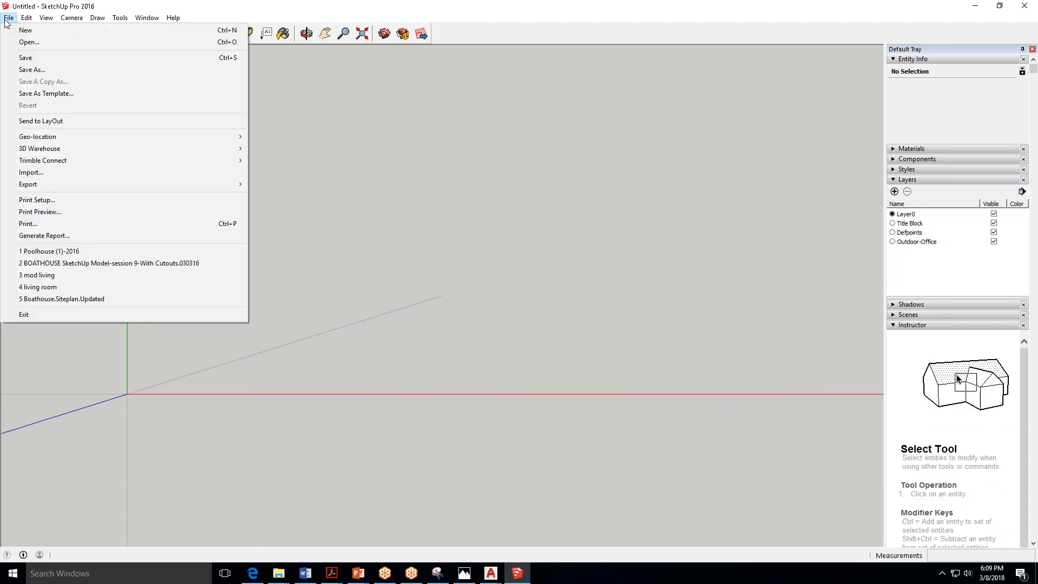
{"action": "left_click", "coordinate": [147, 173]}
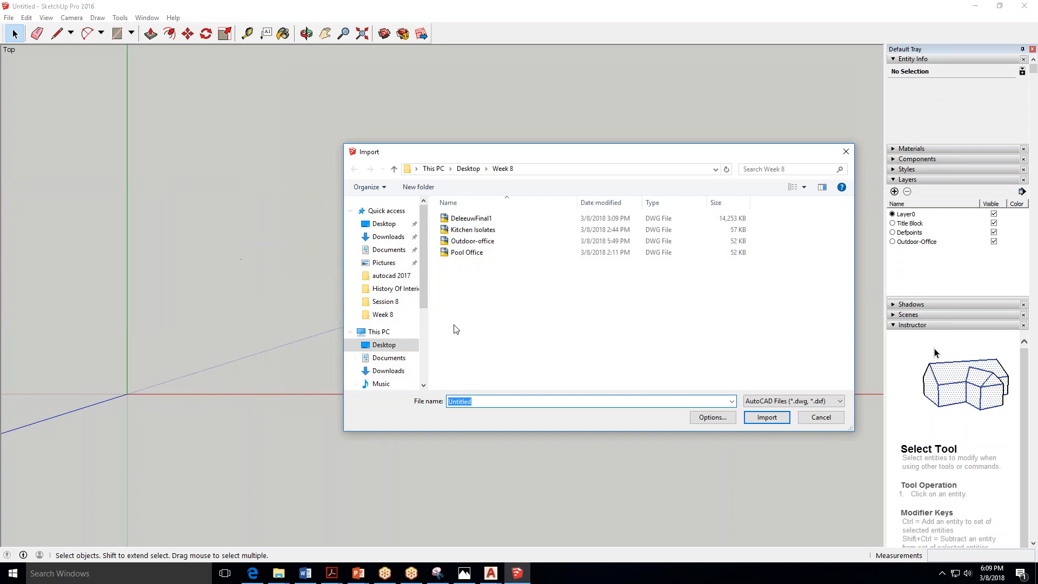
{"action": "left_click", "coordinate": [494, 243]}
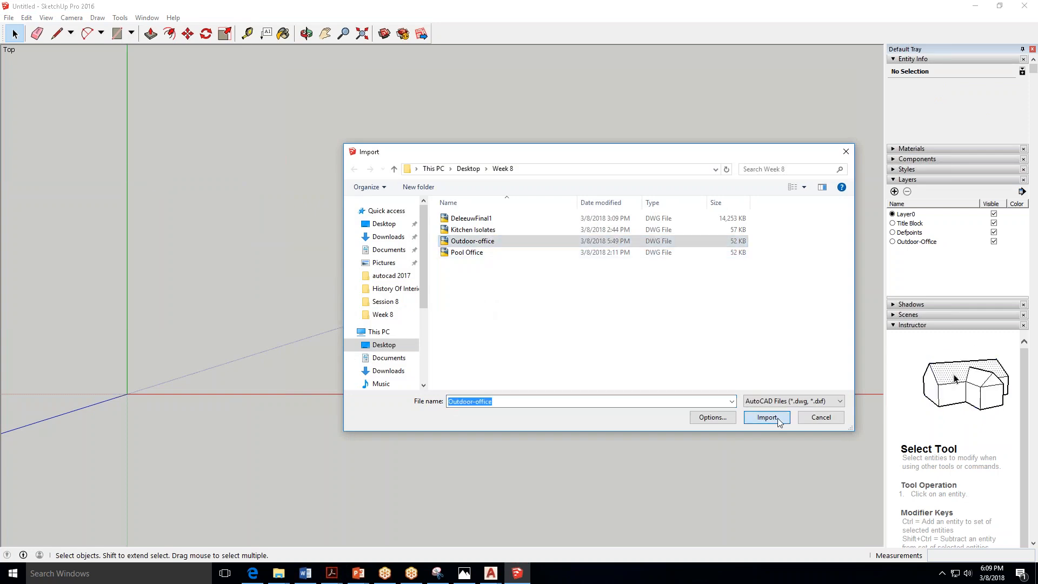
{"action": "left_click", "coordinate": [771, 417]}
{"action": "left_click", "coordinate": [577, 368]}
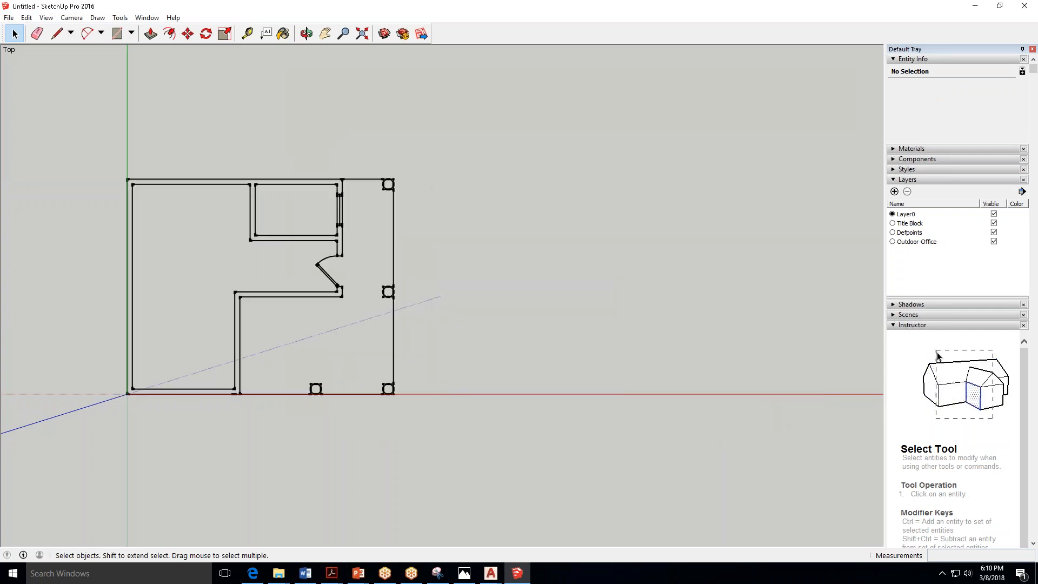
{"action": "left_click", "coordinate": [294, 186]}
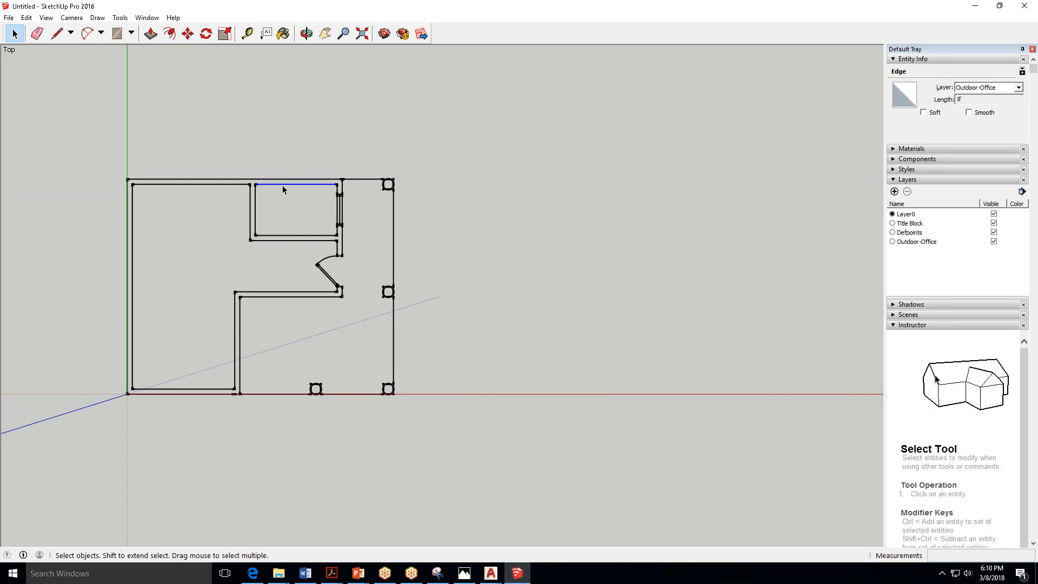
Select all edges of the imported floor plan and make them a group.
{"action": "left_click", "coordinate": [483, 218]}
{"action": "left_click_drag", "start_coordinate": [106, 418], "coordinate": [106, 417]}
{"action": "left_click", "coordinate": [353, 207]}
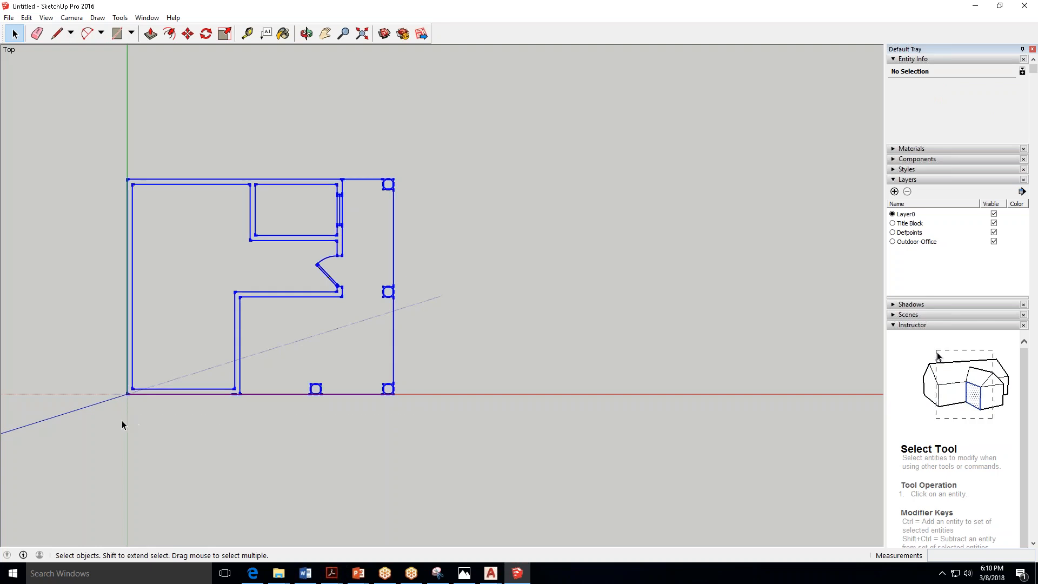
{"action": "key", "text": "ctrl+a"}
{"action": "right_click", "coordinate": [383, 185]}
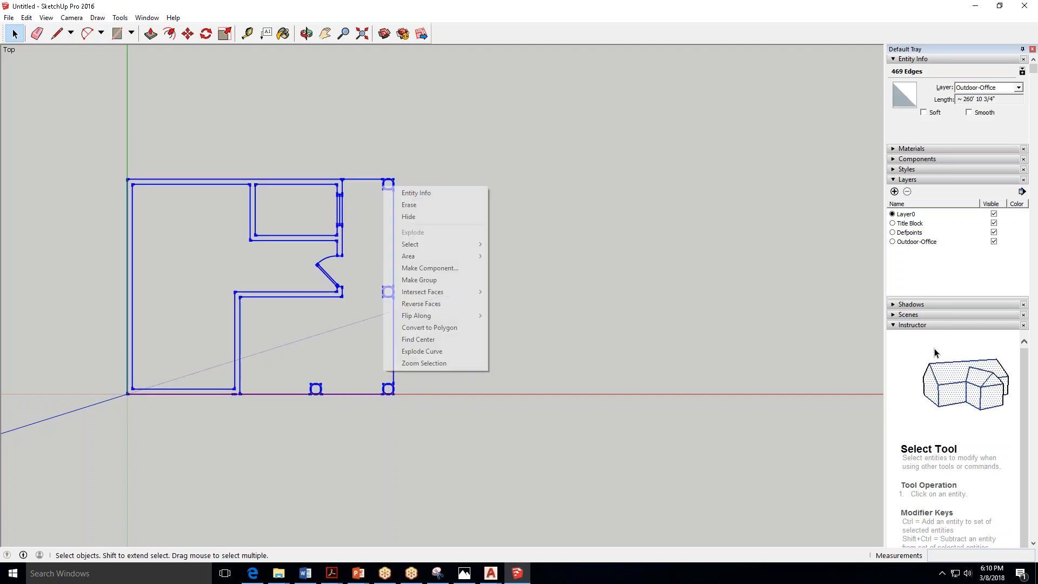
{"action": "left_click", "coordinate": [449, 281]}
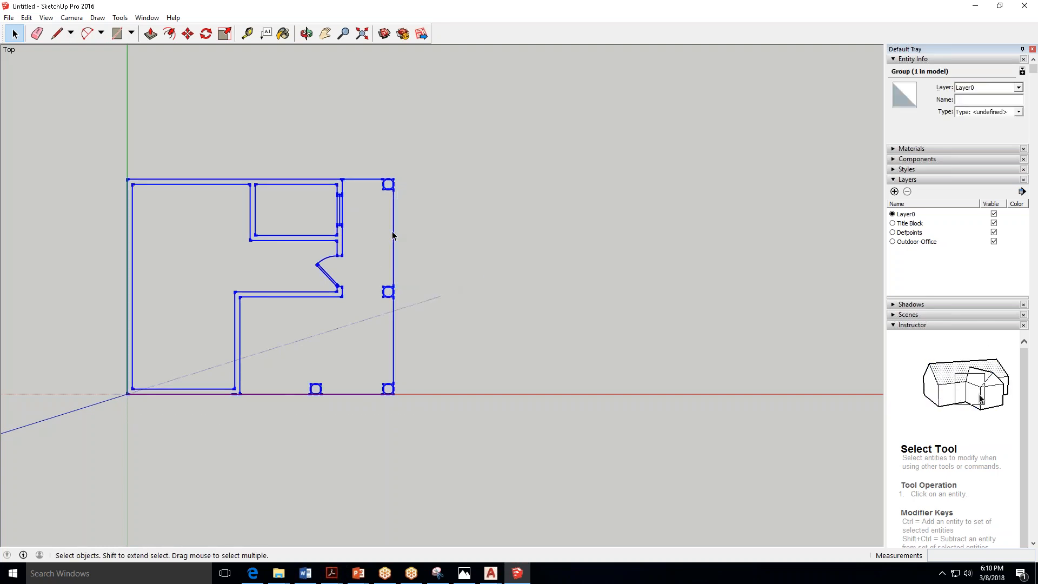
Explode the floor plan group back into separate edges.
{"action": "left_click", "coordinate": [306, 128]}
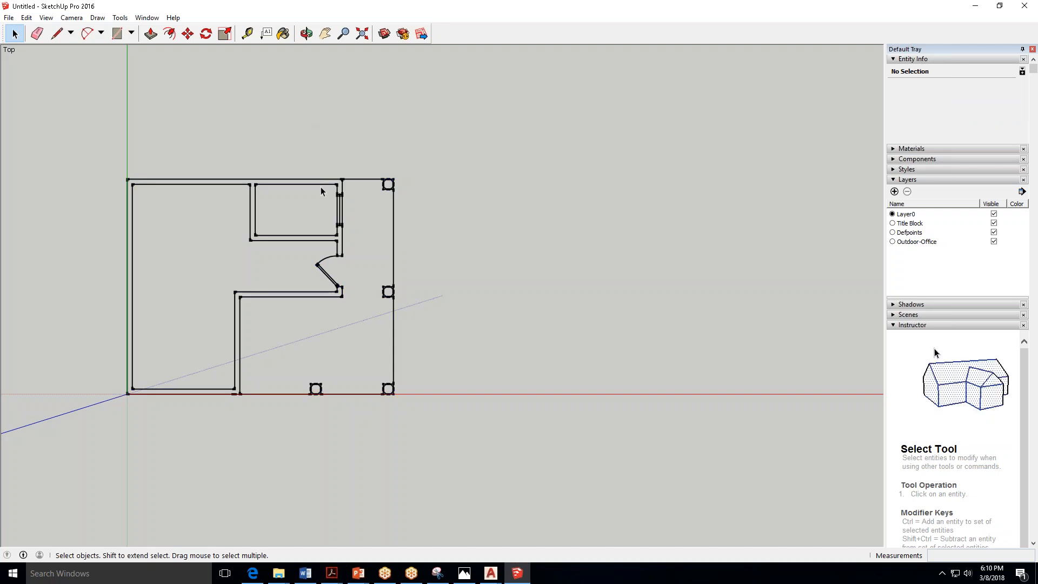
{"action": "left_click", "coordinate": [326, 190]}
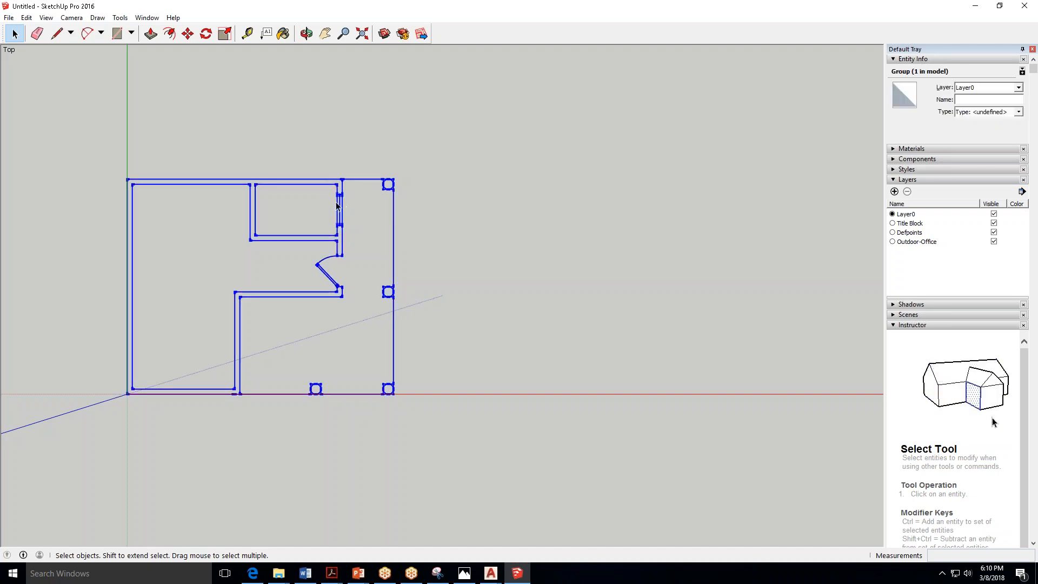
{"action": "right_click", "coordinate": [338, 202]}
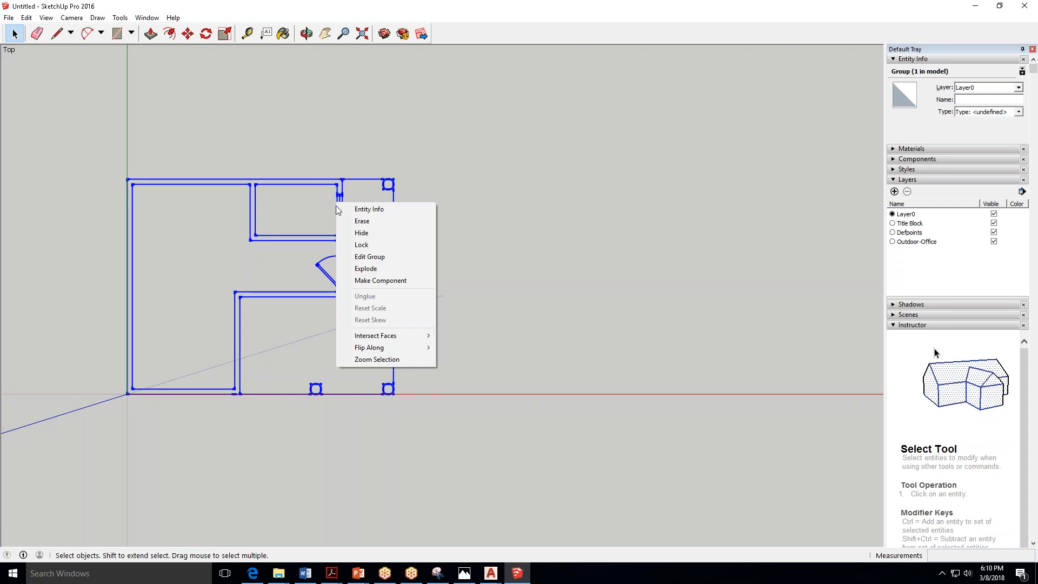
{"action": "left_click", "coordinate": [367, 269]}
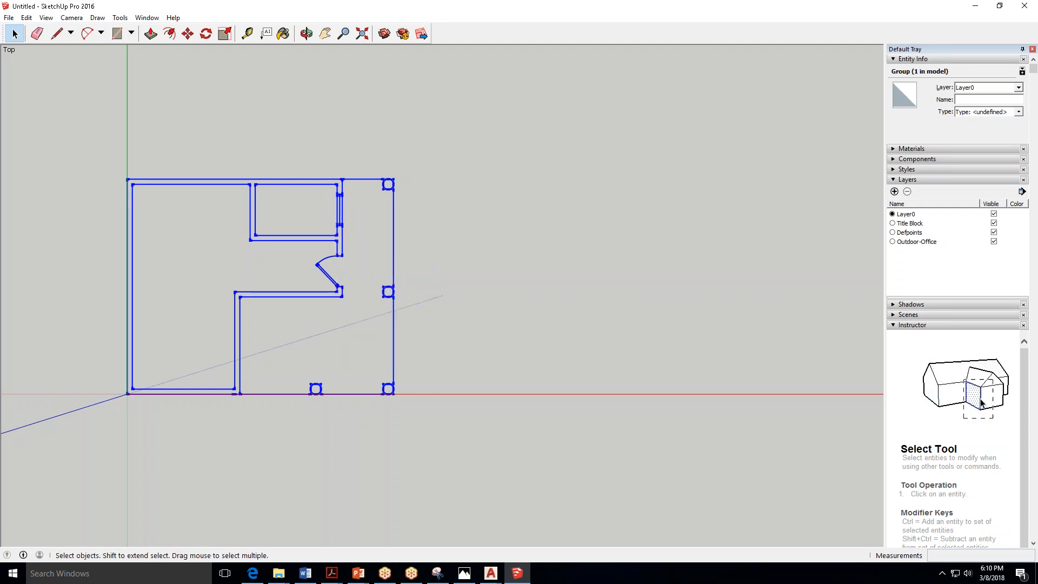
Check single edges of the upper and right sides of the plan to see whether they can be selected individually.
{"action": "left_click", "coordinate": [450, 214]}
{"action": "left_click", "coordinate": [333, 180]}
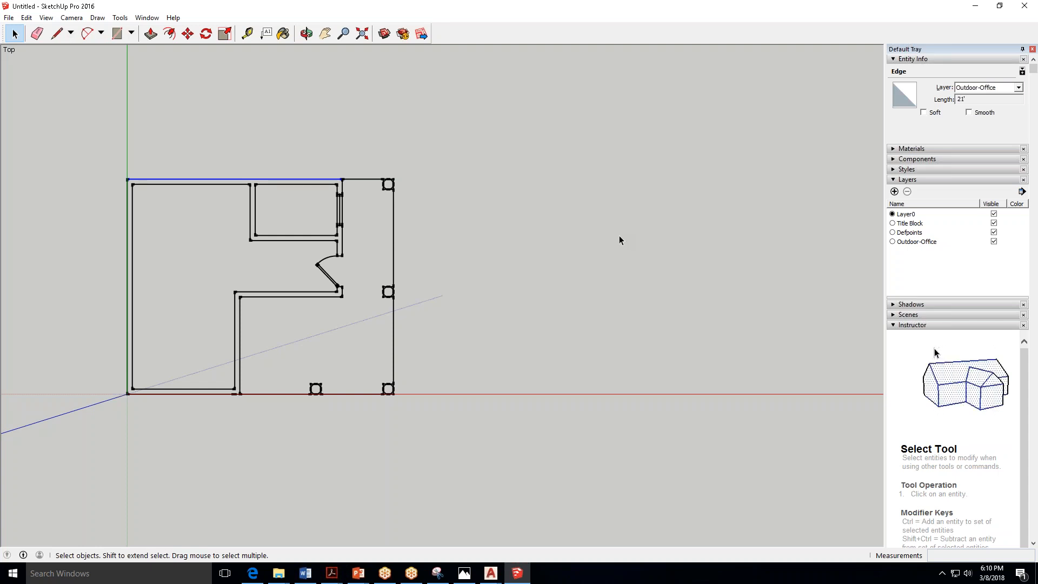
{"action": "right_click", "coordinate": [395, 203]}
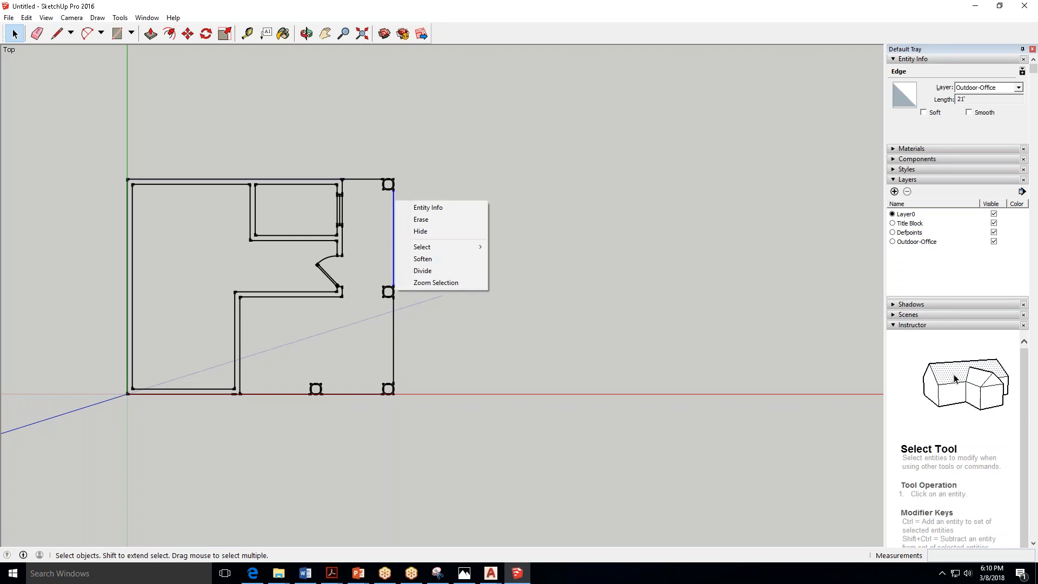
{"action": "left_click", "coordinate": [573, 222]}
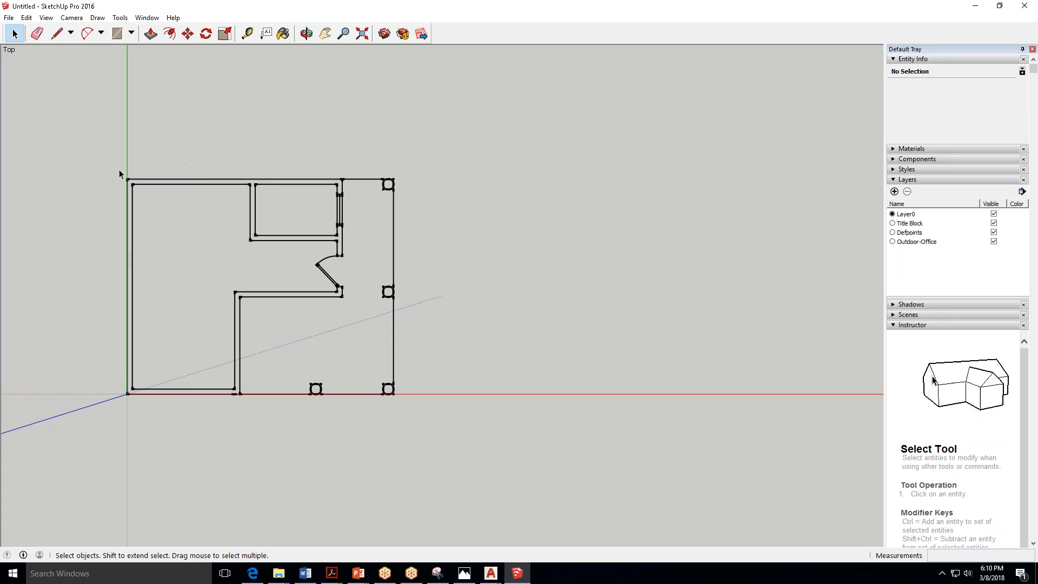
{"action": "left_click", "coordinate": [171, 184]}
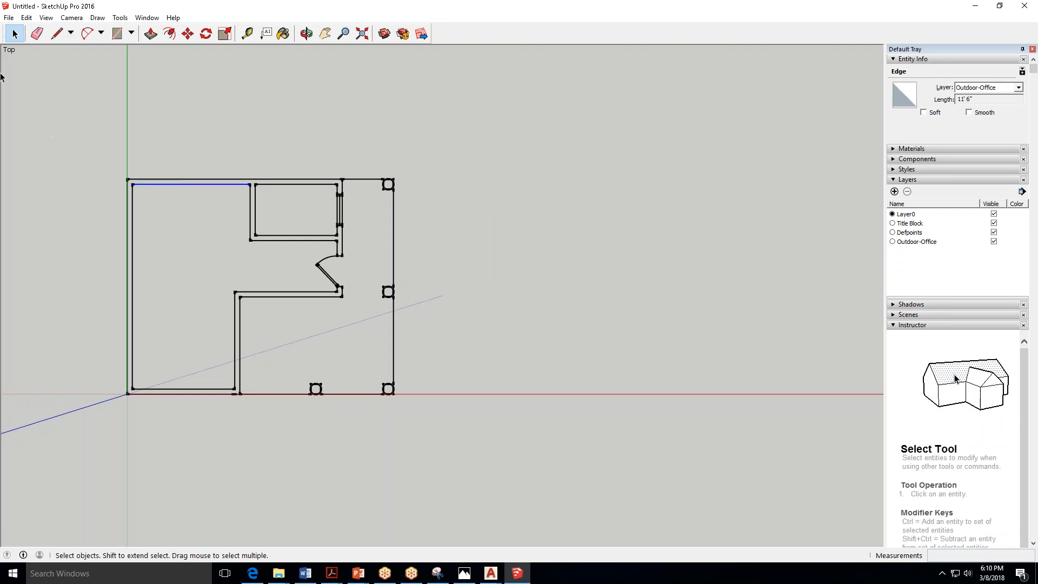
Draw a diagonal line about 8 1/2" long from the inner to the outer upper-left wall corner to form the wall faces.
{"action": "left_click", "coordinate": [57, 35]}
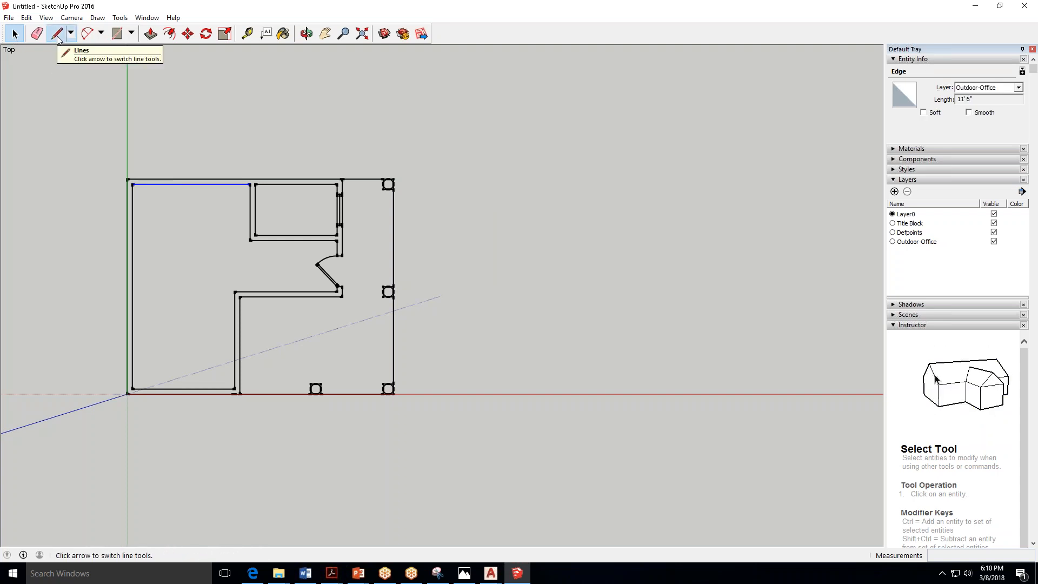
{"action": "scroll", "coordinate": [131, 176], "scroll_direction": "up", "scroll_amount": 2}
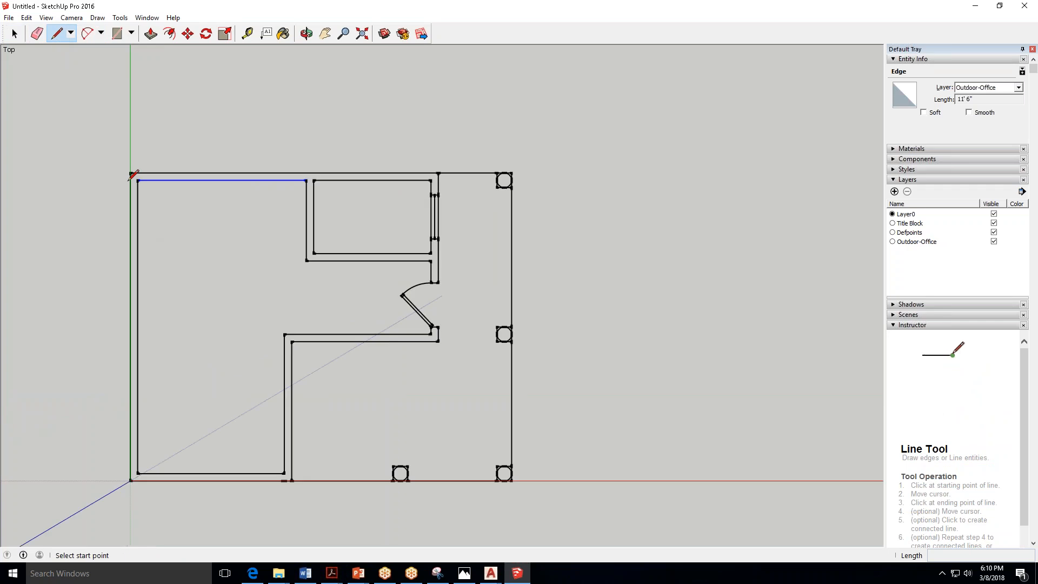
{"action": "scroll", "coordinate": [132, 177], "scroll_direction": "up", "scroll_amount": 1}
{"action": "left_click", "coordinate": [140, 179]}
{"action": "left_click", "coordinate": [132, 171]}
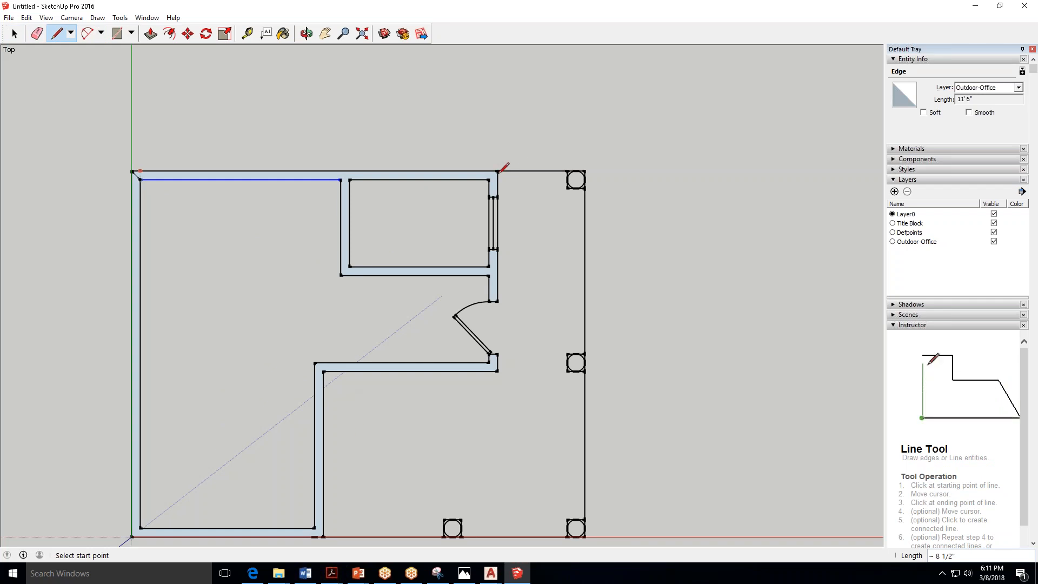
Draw a diagonal line about 8 1/2" long from the inner to the outer upper-right wall corner.
{"action": "scroll", "coordinate": [494, 175], "scroll_direction": "up", "scroll_amount": 2}
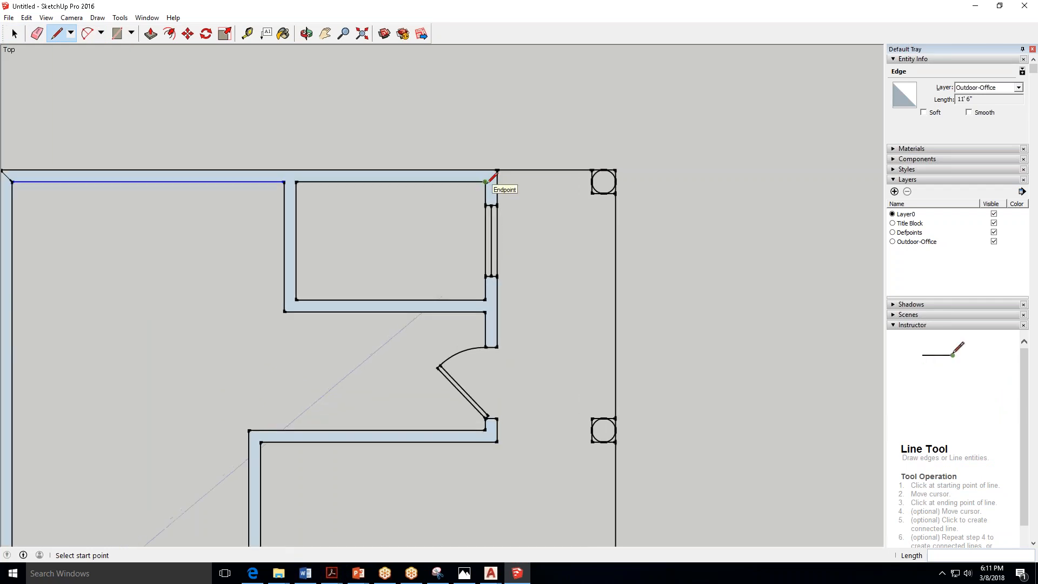
{"action": "left_click", "coordinate": [485, 181]}
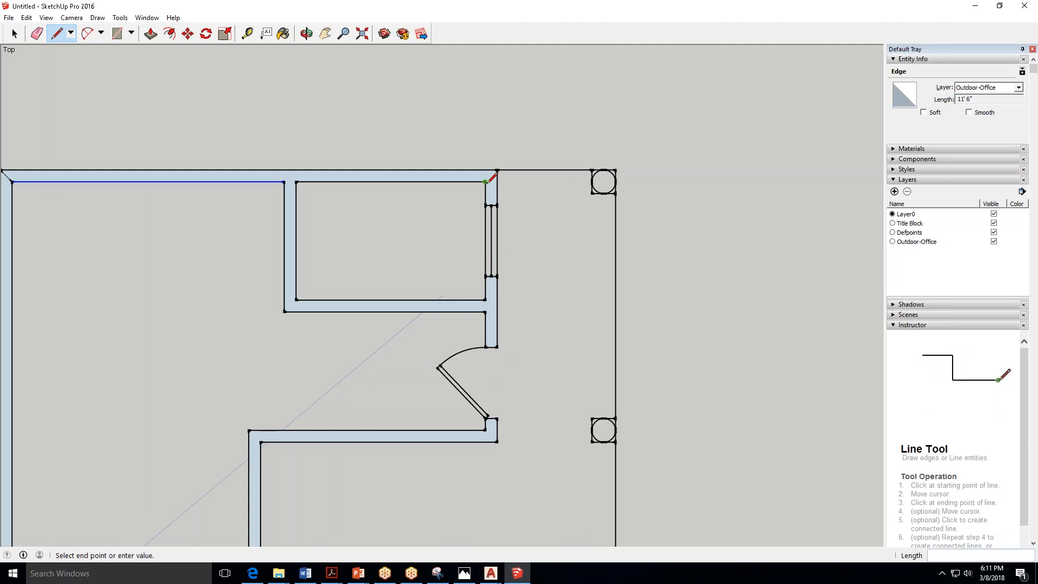
{"action": "left_click", "coordinate": [497, 171]}
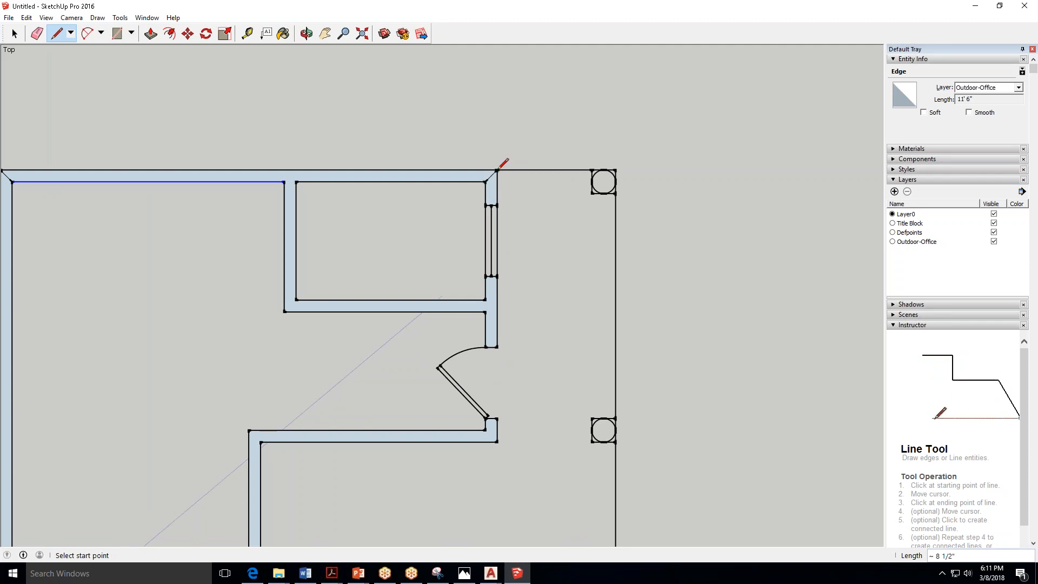
Draw a 6" line across the upper end of the small room's left wall, separating it from the upper exterior wall.
{"action": "middle_click_drag", "start_coordinate": [497, 169], "coordinate": [560, 164], "text": "shift"}
{"action": "left_click", "coordinate": [334, 175]}
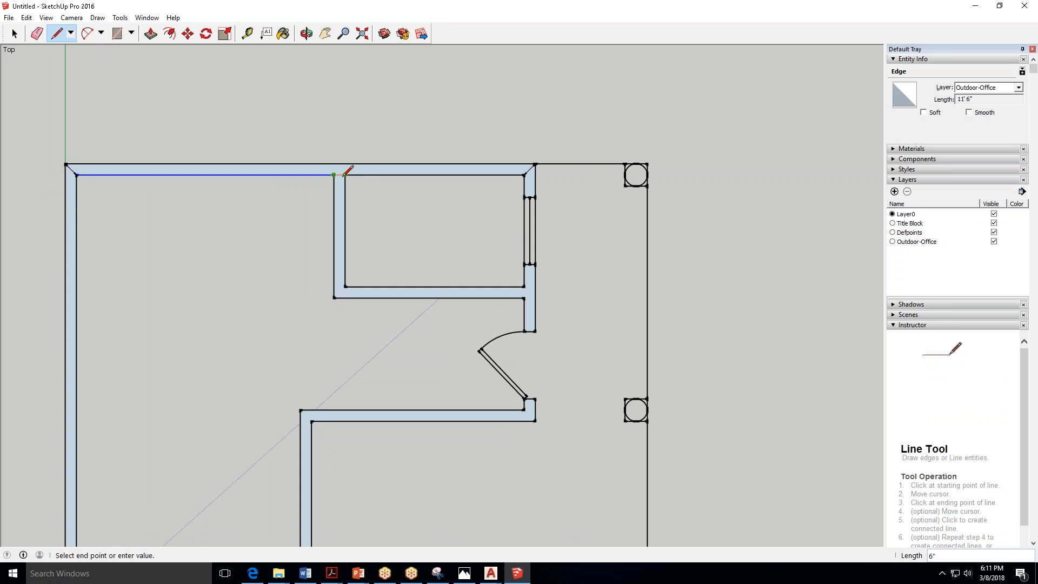
{"action": "left_click", "coordinate": [344, 174]}
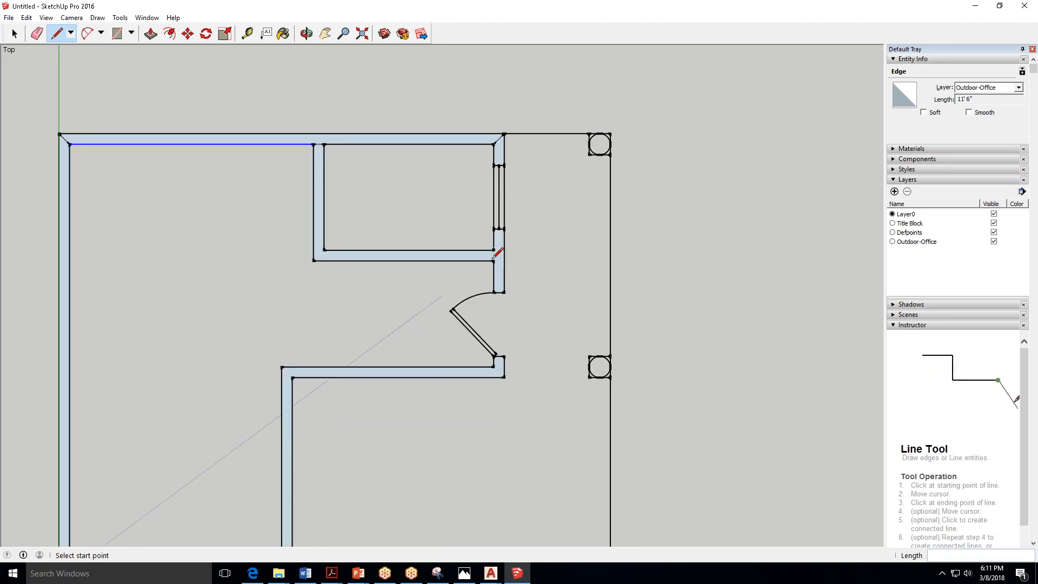
Draw a line across the right end of the small room's lower wall, separating it from the right exterior wall.
{"action": "scroll", "coordinate": [493, 258], "scroll_direction": "up", "scroll_amount": 2}
{"action": "left_click", "coordinate": [494, 262]}
{"action": "left_click", "coordinate": [494, 247]}
Draw diagonal lines about 8 1/2" long from the outer to the inner wall corners at both ends of the plan's lower exterior wall.
{"action": "scroll", "coordinate": [470, 213], "scroll_direction": "down", "scroll_amount": 1}
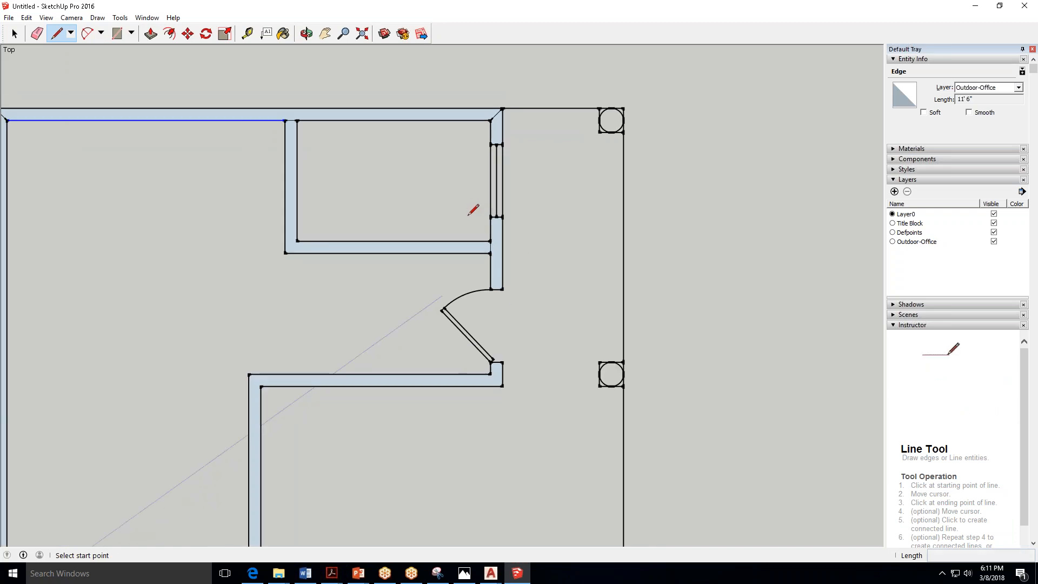
{"action": "scroll", "coordinate": [473, 209], "scroll_direction": "down", "scroll_amount": 1}
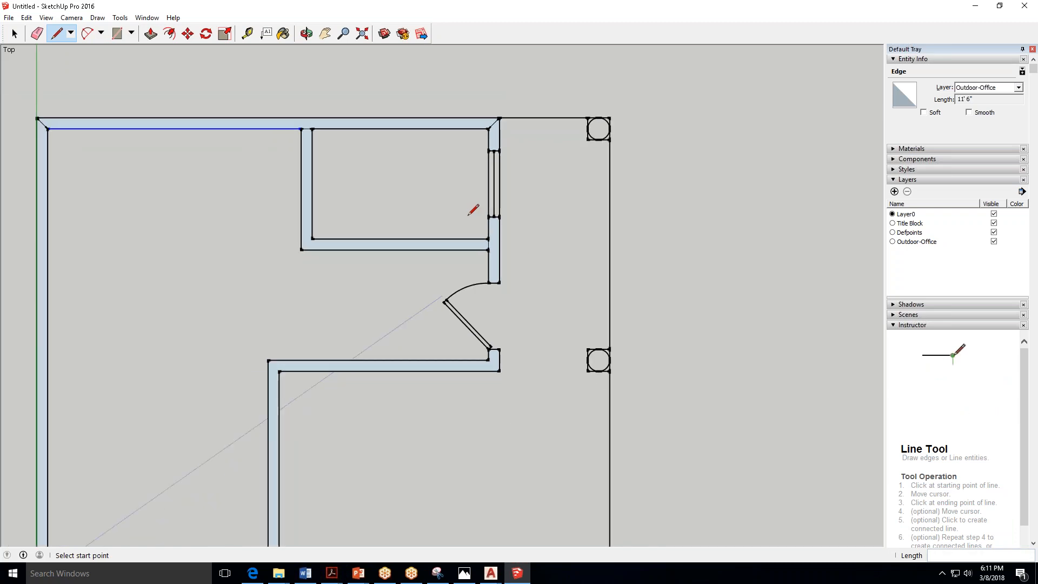
{"action": "scroll", "coordinate": [470, 215], "scroll_direction": "down", "scroll_amount": 1}
{"action": "scroll", "coordinate": [343, 460], "scroll_direction": "down", "scroll_amount": 1}
{"action": "left_click", "coordinate": [338, 466]}
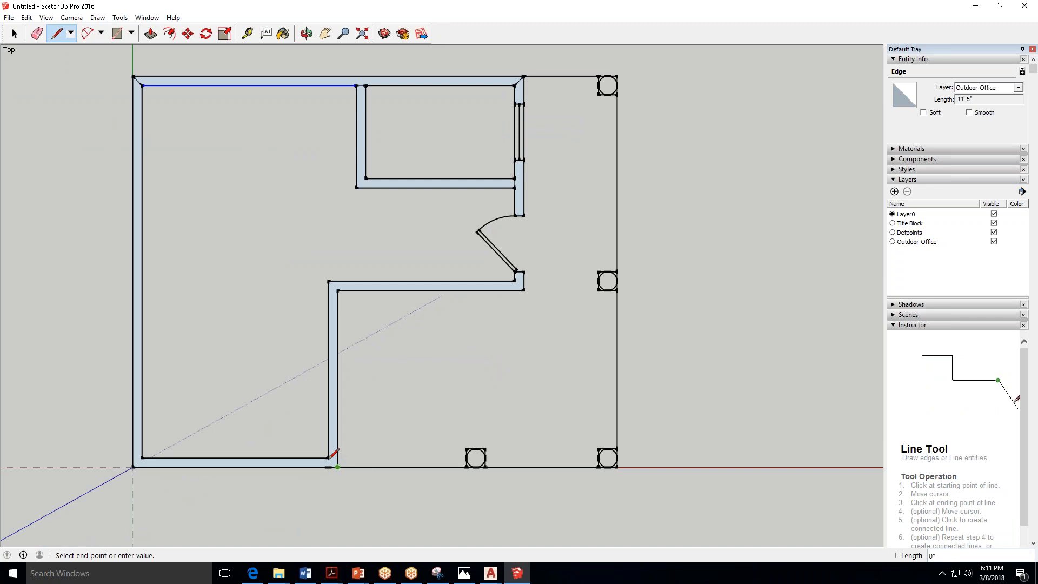
{"action": "left_click", "coordinate": [329, 458]}
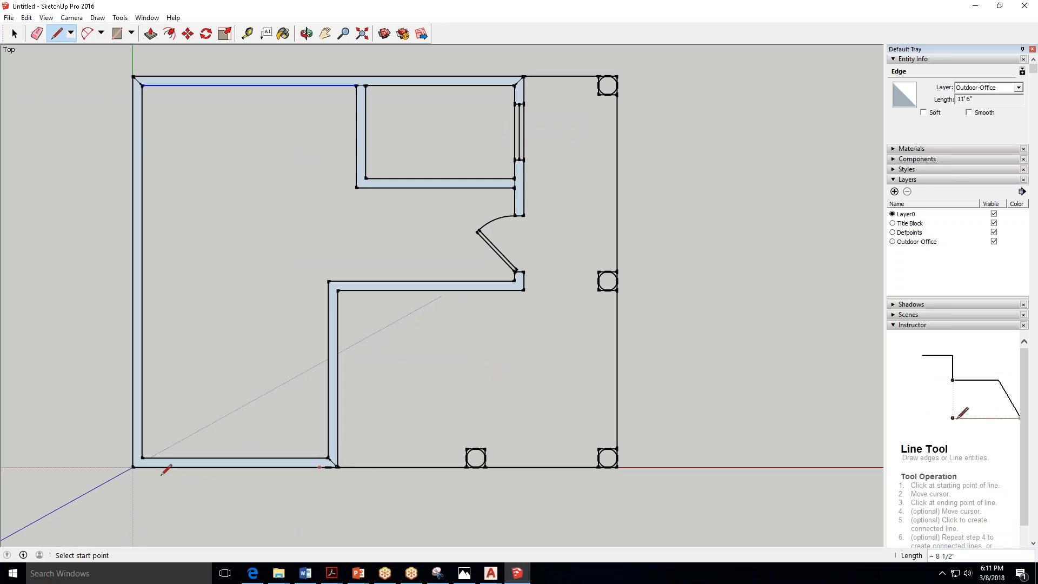
{"action": "left_click", "coordinate": [133, 467]}
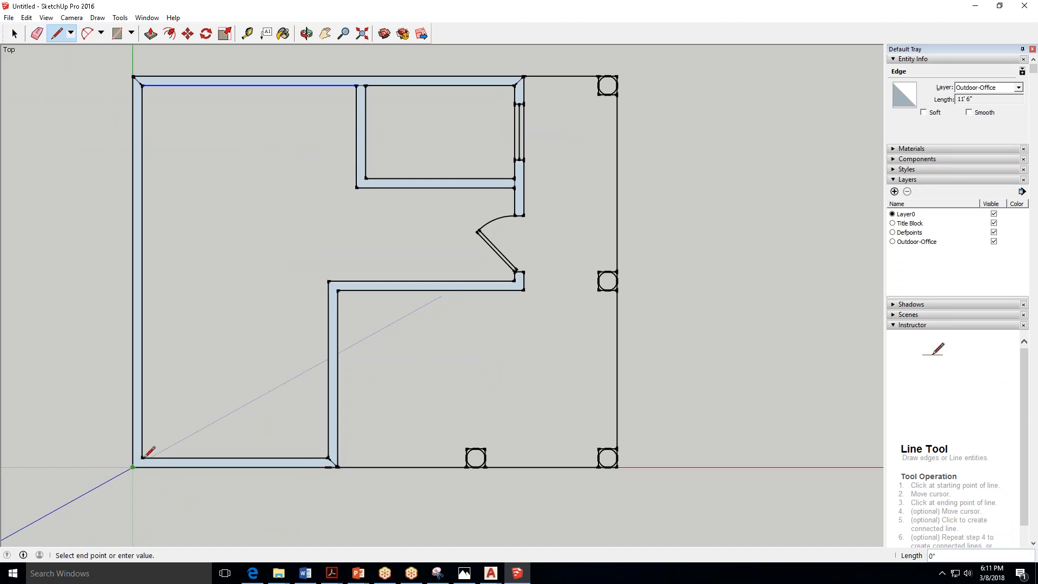
{"action": "left_click", "coordinate": [142, 458]}
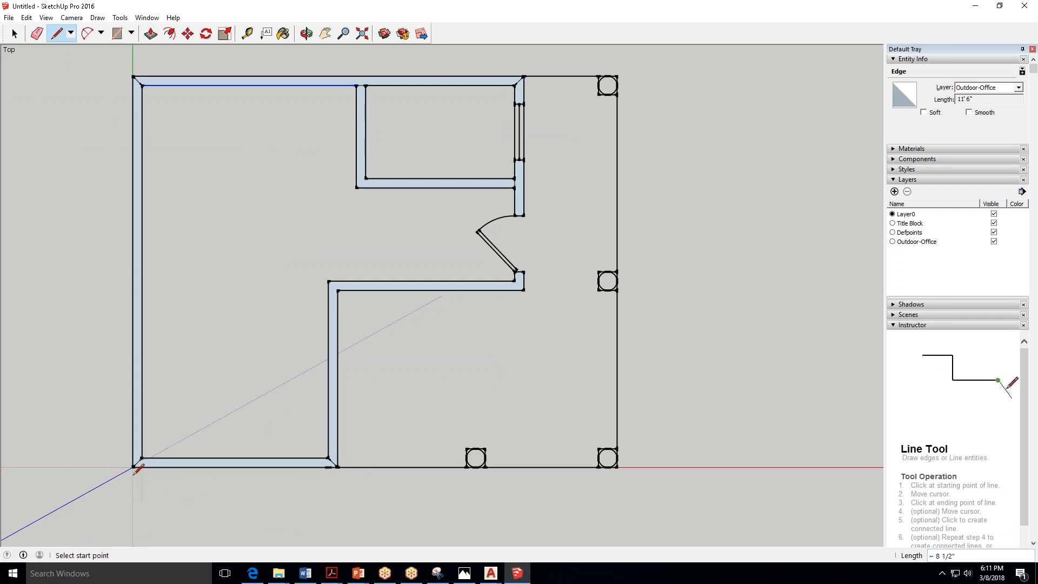
Draw diagonal lines about 8 1/2" long across the recessed wall's corner and across the wall corner just below the door.
{"action": "scroll", "coordinate": [138, 469], "scroll_direction": "up", "scroll_amount": 3}
{"action": "left_click", "coordinate": [338, 290]}
{"action": "left_click", "coordinate": [435, 177]}
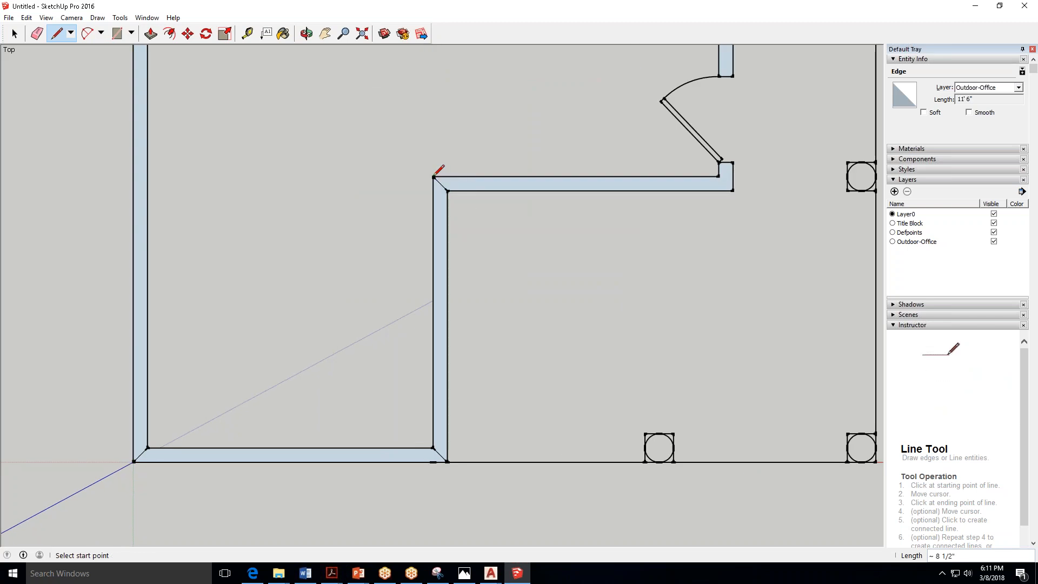
{"action": "left_click", "coordinate": [732, 191]}
{"action": "left_click", "coordinate": [720, 176]}
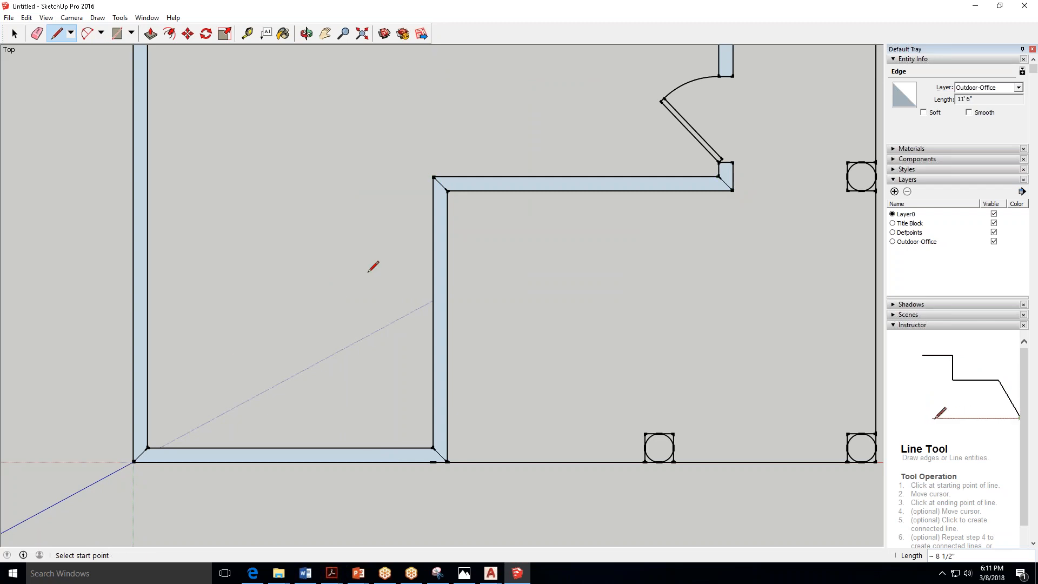
{"action": "scroll", "coordinate": [232, 357], "scroll_direction": "down", "scroll_amount": 2}
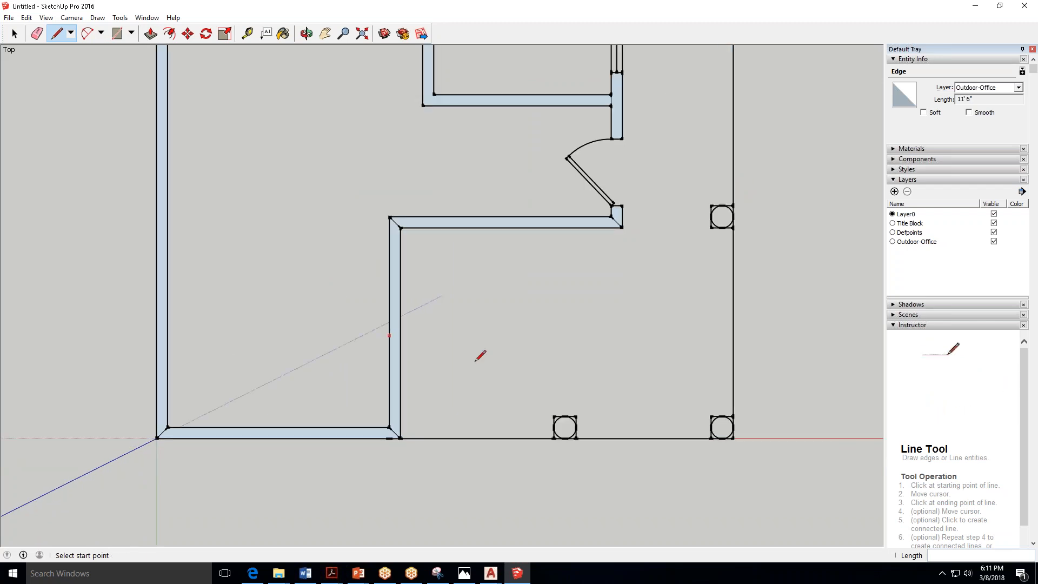
{"action": "scroll", "coordinate": [480, 355], "scroll_direction": "down", "scroll_amount": 2}
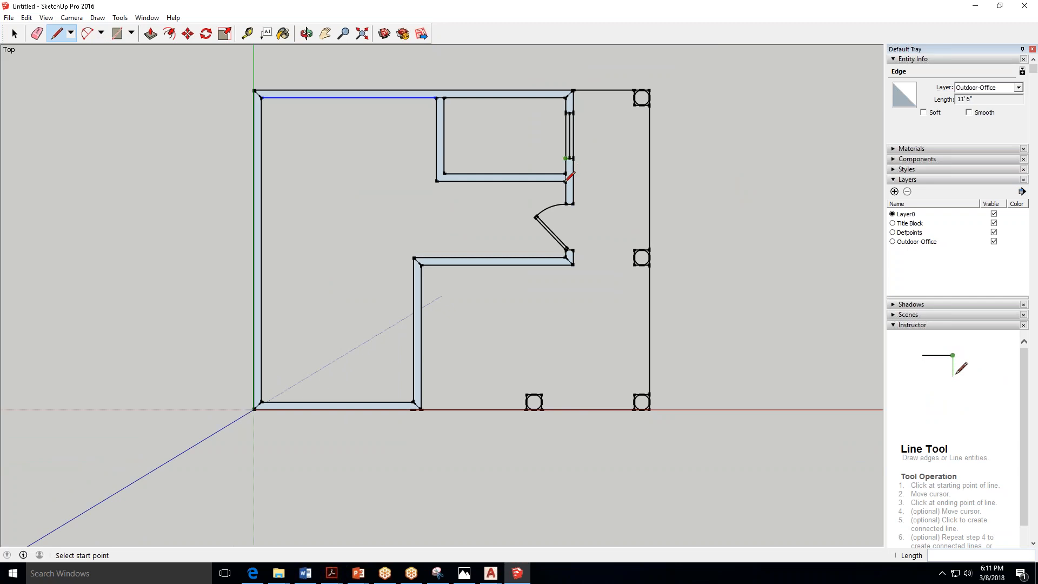
{"action": "scroll", "coordinate": [569, 176], "scroll_direction": "up", "scroll_amount": 2}
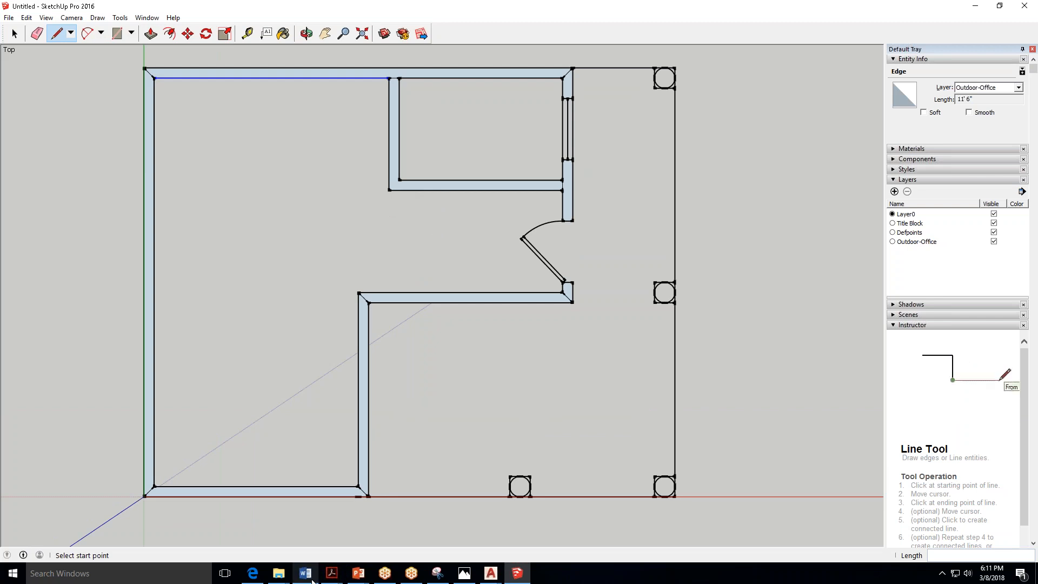
Review the Assignment 8 instructions in the web browser and return to the SketchUp floor plan.
{"action": "left_click", "coordinate": [250, 577]}
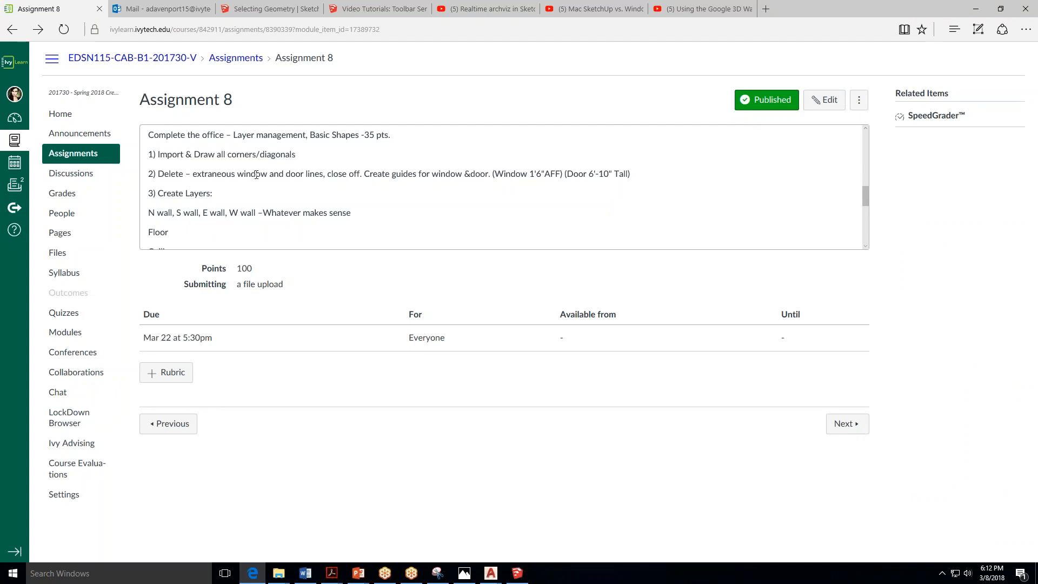
{"action": "left_click", "coordinate": [976, 10]}
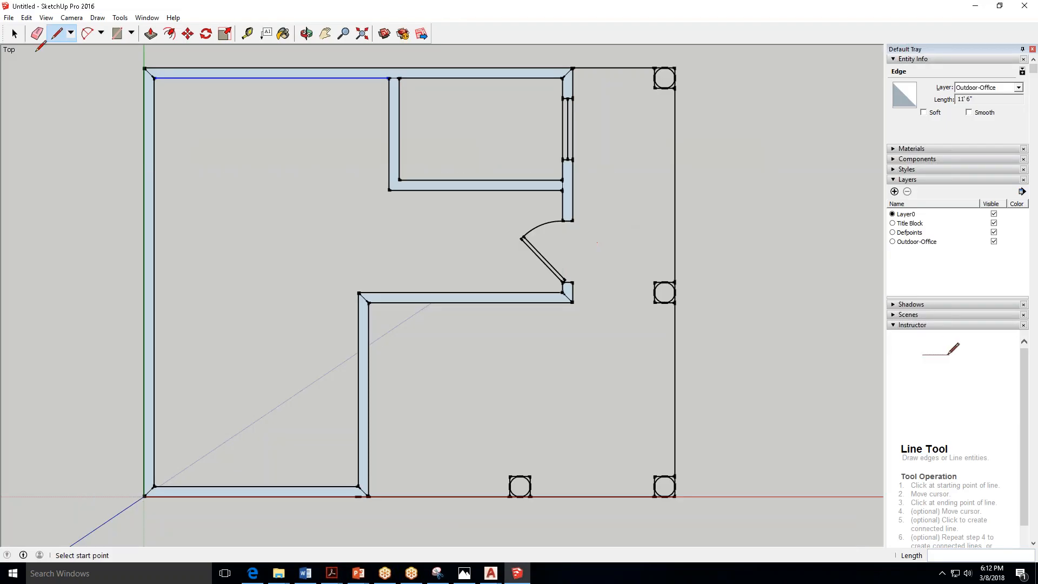
Compare crossing and window selections on the door leaf and swing arc, and clear the selection.
{"action": "left_click", "coordinate": [15, 33]}
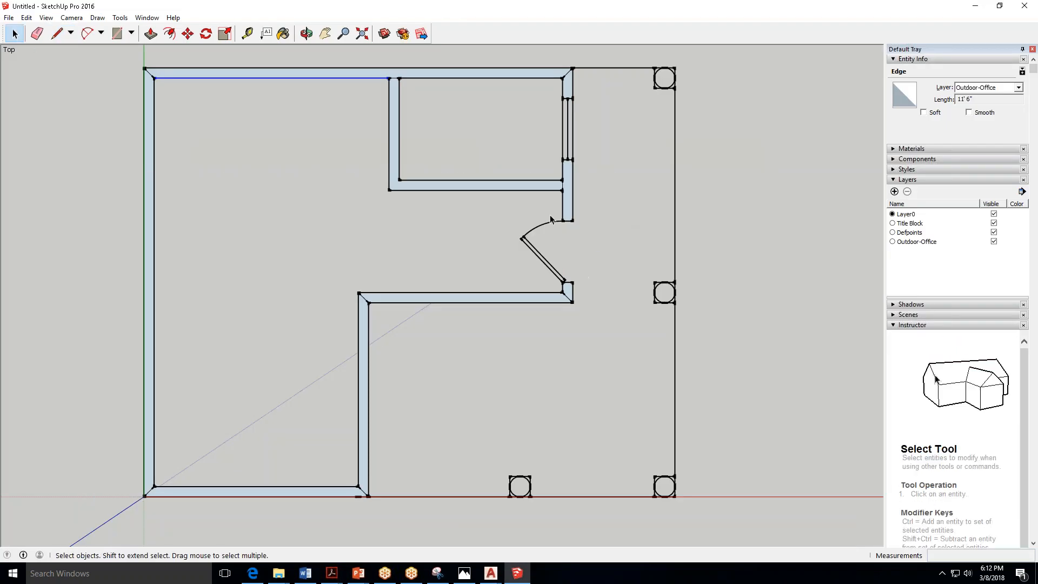
{"action": "left_click", "coordinate": [521, 270]}
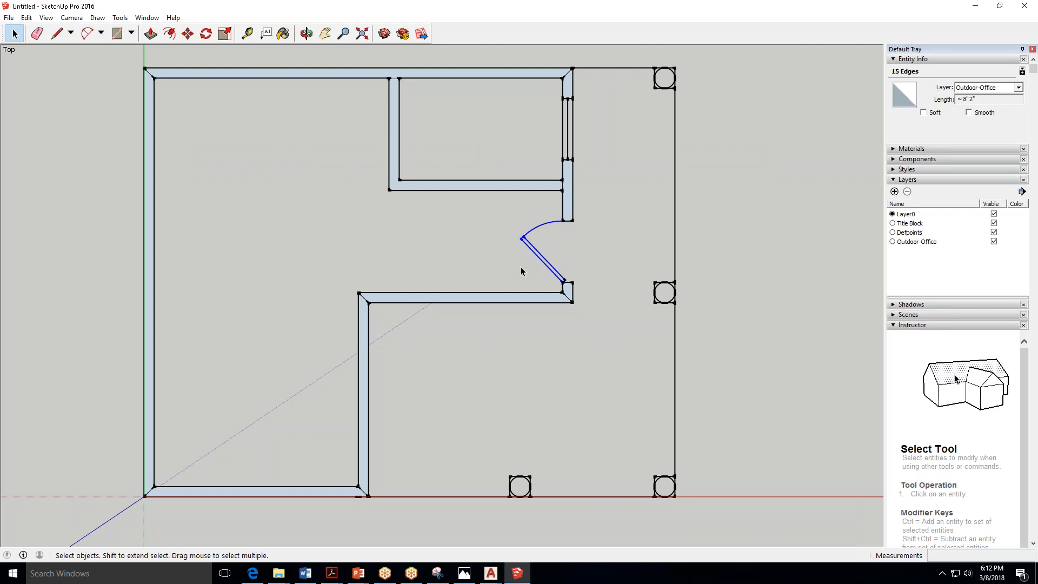
{"action": "left_click", "coordinate": [552, 208]}
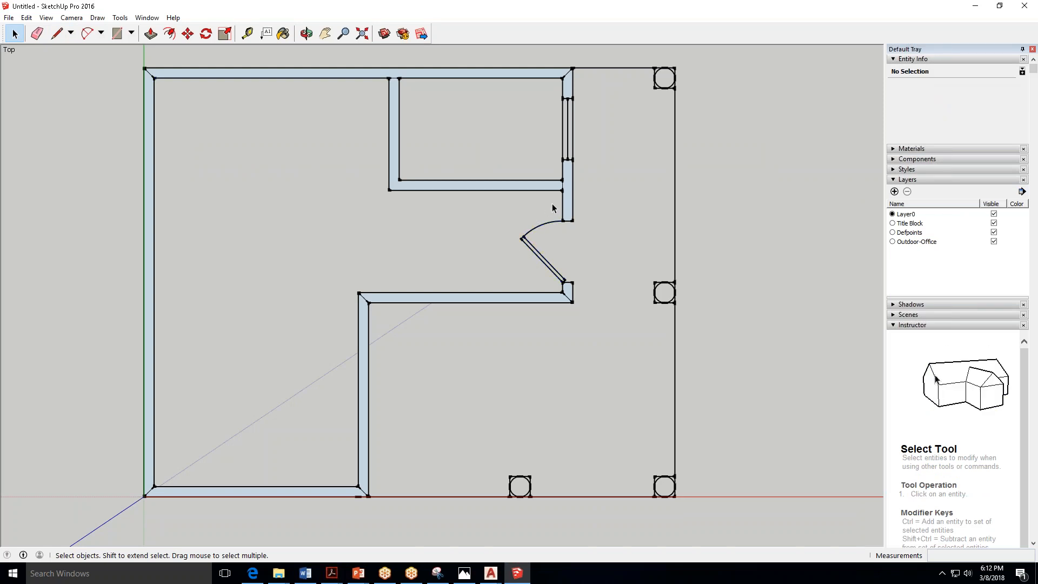
{"action": "left_click_drag", "start_coordinate": [517, 252], "coordinate": [492, 282]}
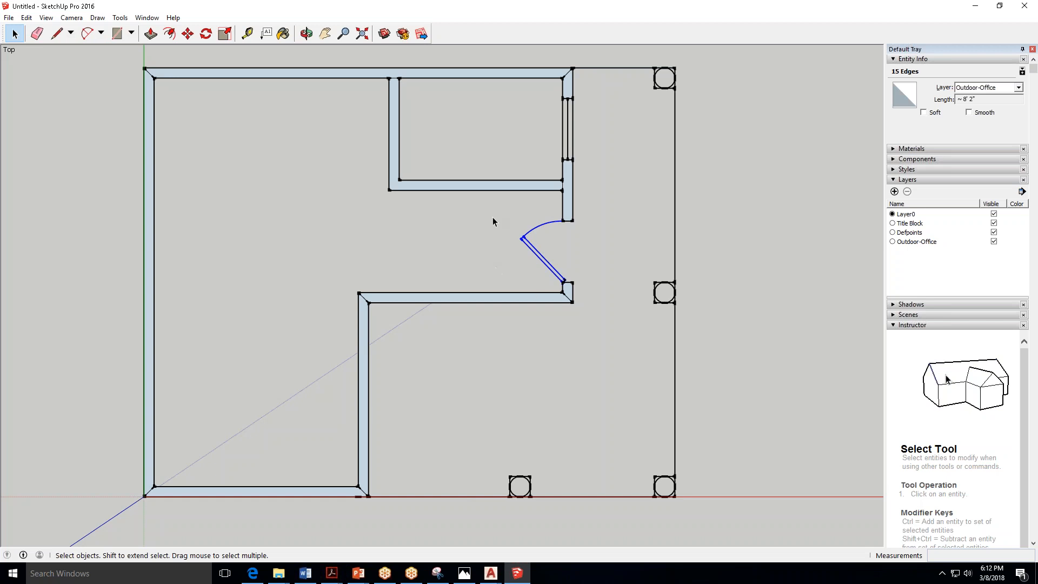
{"action": "left_click_drag", "start_coordinate": [490, 210], "coordinate": [562, 278]}
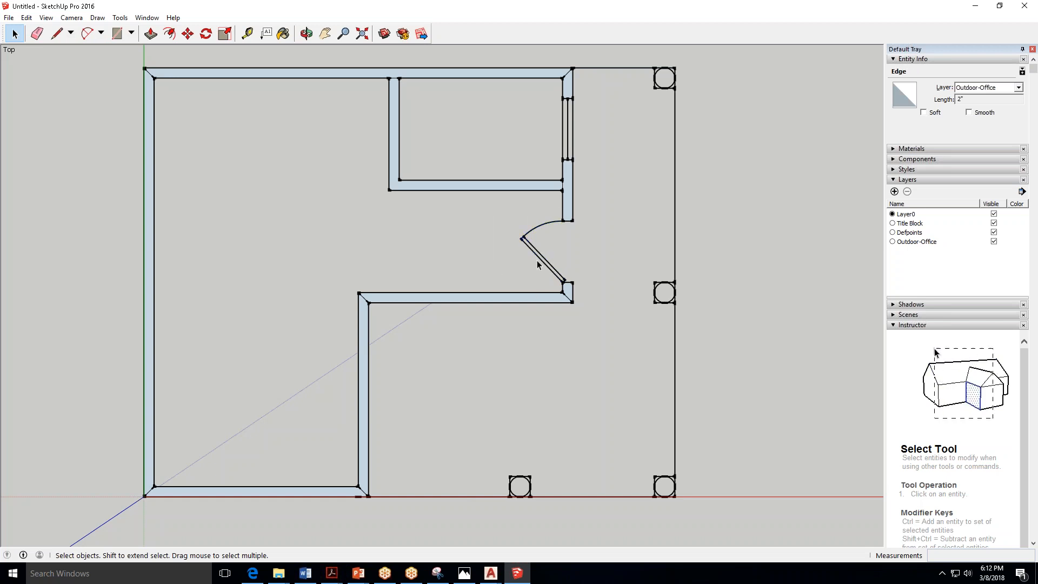
{"action": "left_click_drag", "start_coordinate": [538, 270], "coordinate": [556, 275]}
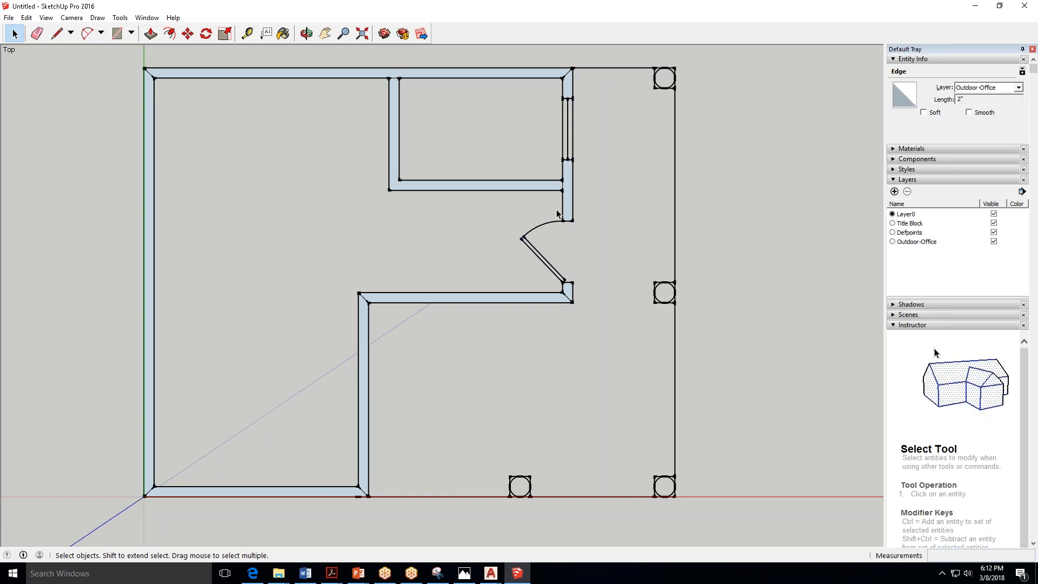
{"action": "left_click_drag", "start_coordinate": [557, 209], "coordinate": [497, 278]}
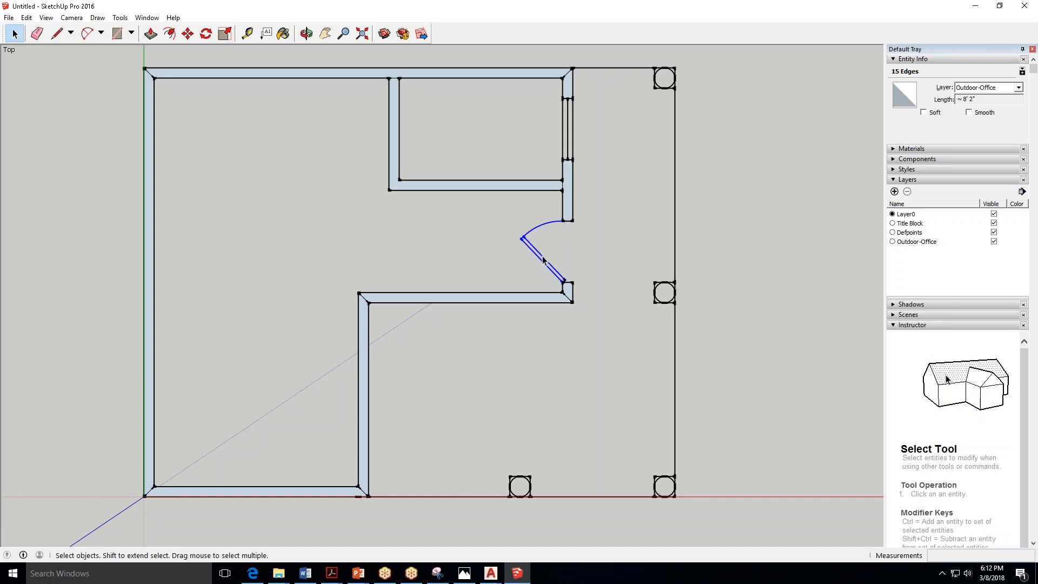
{"action": "left_click", "coordinate": [491, 226]}
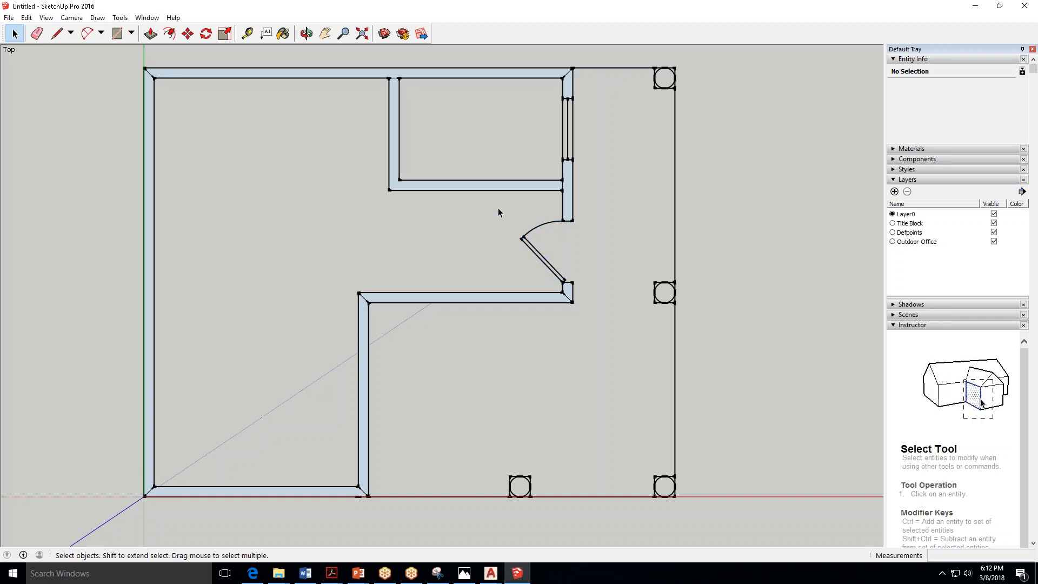
Delete the door leaf and swing arc from the doorway, including the leftover short line at the lower jamb.
{"action": "left_click_drag", "start_coordinate": [496, 206], "coordinate": [548, 263]}
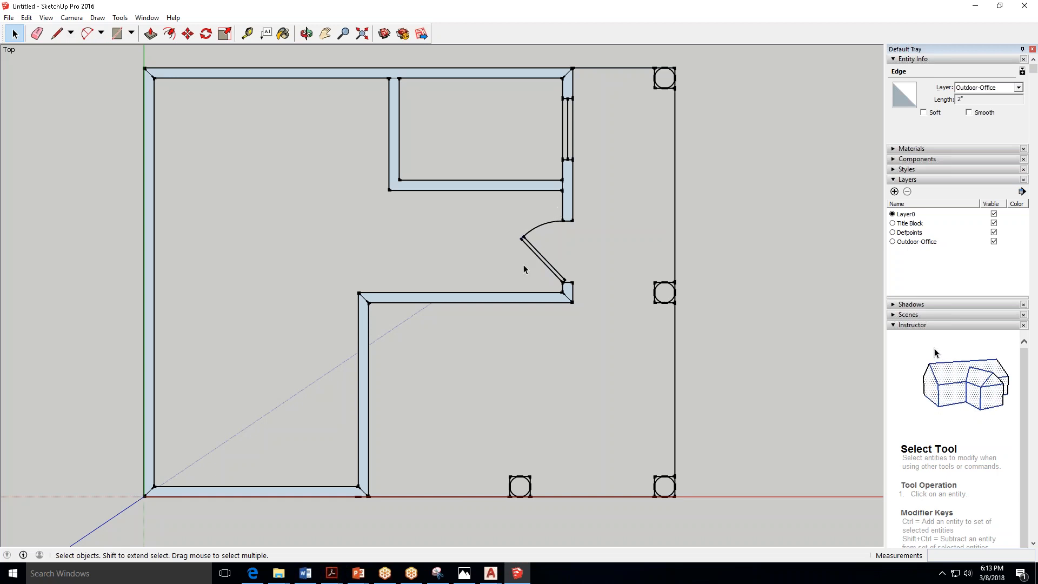
{"action": "left_click_drag", "start_coordinate": [523, 269], "coordinate": [452, 209]}
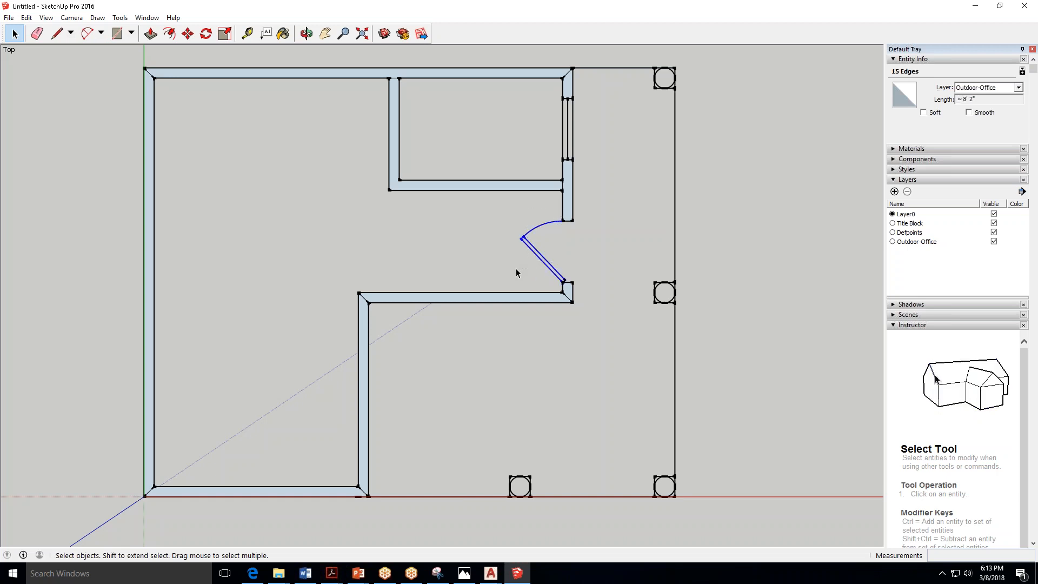
{"action": "key", "text": "Delete"}
{"action": "scroll", "coordinate": [553, 268], "scroll_direction": "up", "scroll_amount": 4}
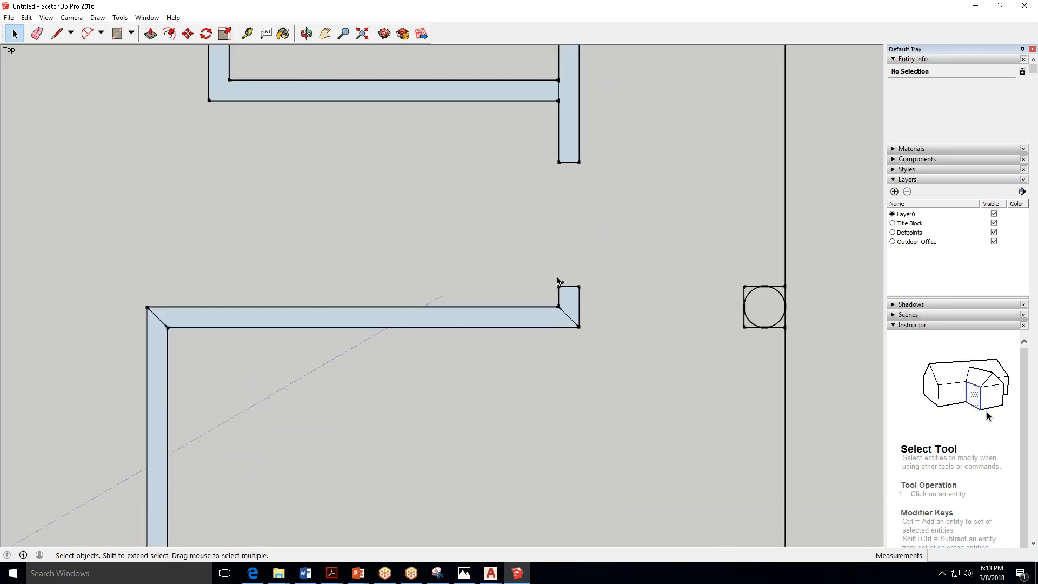
{"action": "scroll", "coordinate": [560, 282], "scroll_direction": "up", "scroll_amount": 2}
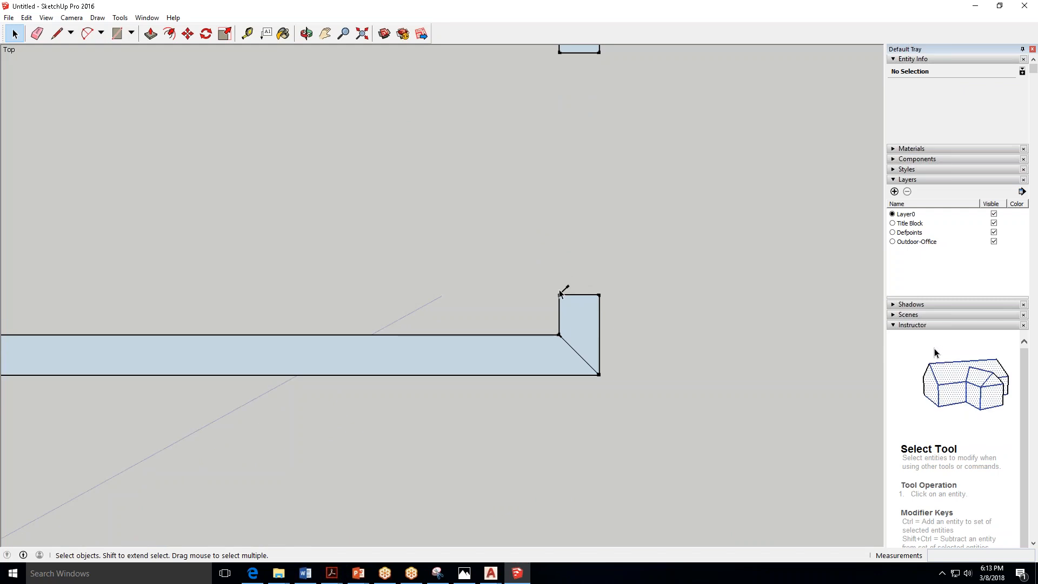
{"action": "left_click", "coordinate": [562, 291]}
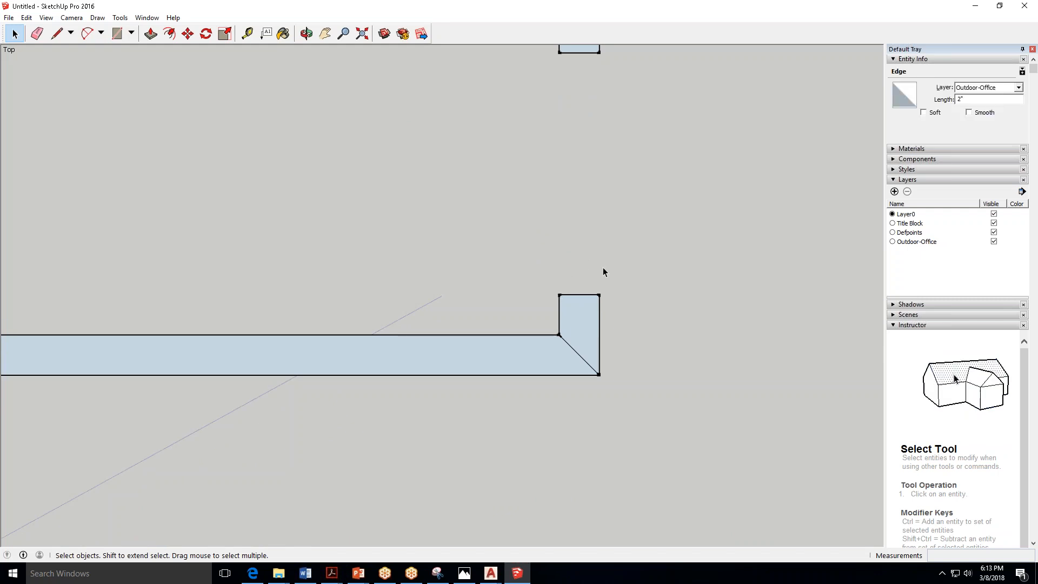
{"action": "left_click", "coordinate": [528, 294]}
Delete the three window lines inside the window opening of the small room's exterior wall.
{"action": "scroll", "coordinate": [528, 260], "scroll_direction": "down", "scroll_amount": 5}
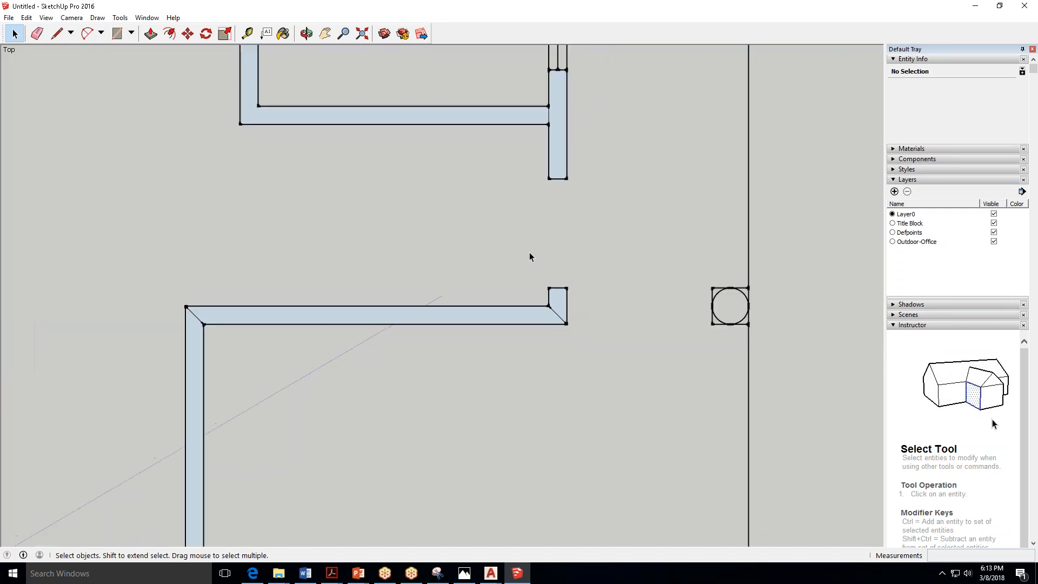
{"action": "scroll", "coordinate": [552, 73], "scroll_direction": "up", "scroll_amount": 1}
{"action": "left_click_drag", "start_coordinate": [568, 65], "coordinate": [514, 99]}
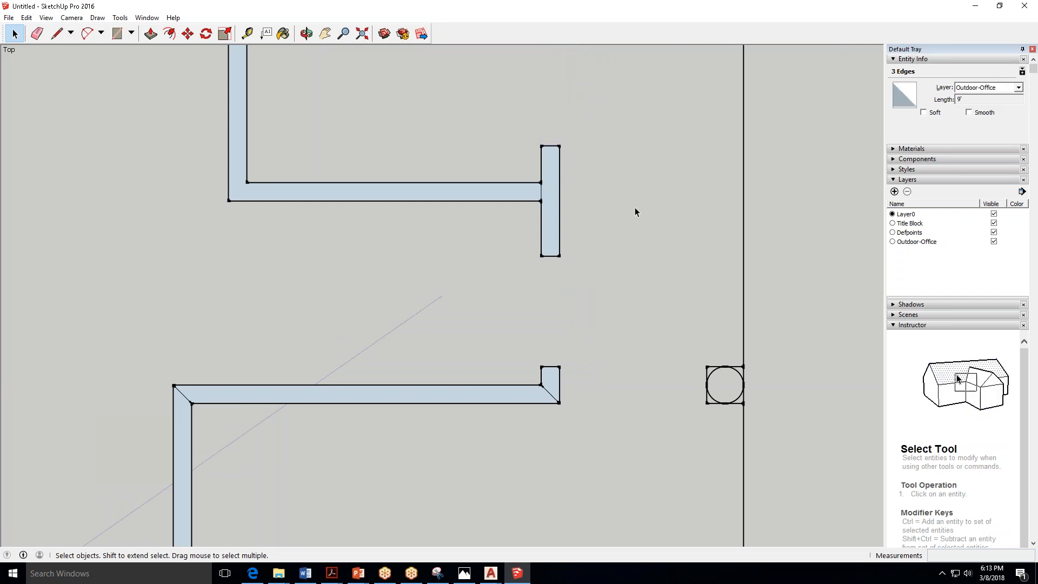
{"action": "key", "text": "Delete"}
Draw a line between the outer jamb corners to close the exterior side of the window opening.
{"action": "scroll", "coordinate": [593, 213], "scroll_direction": "down", "scroll_amount": 1}
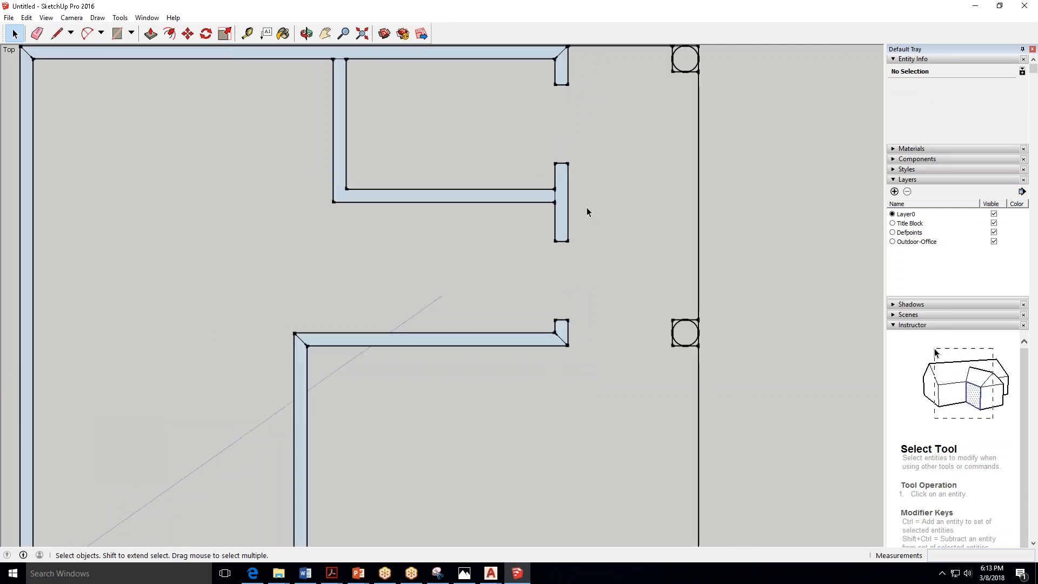
{"action": "left_click", "coordinate": [57, 34]}
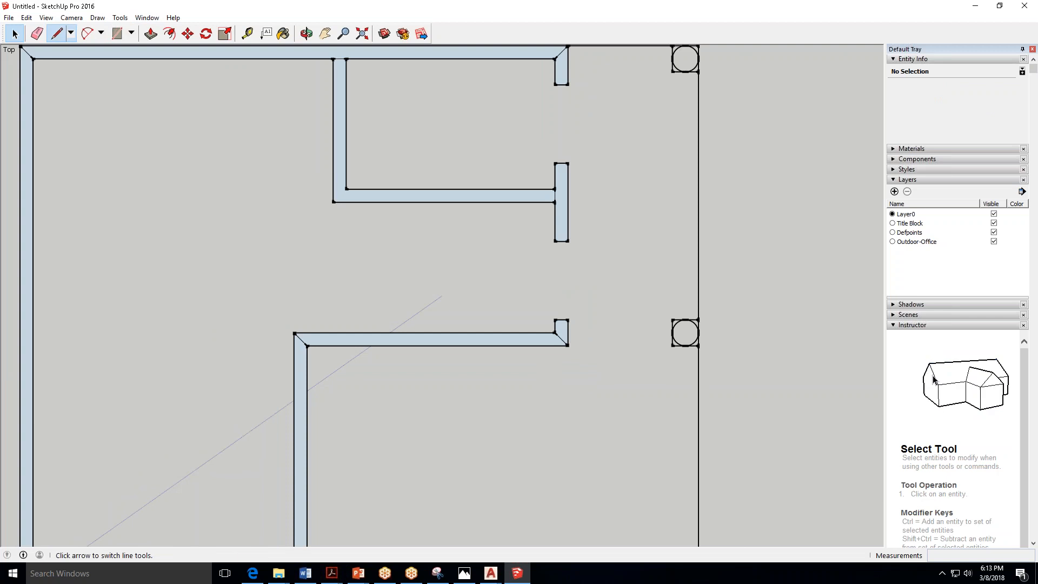
{"action": "left_click", "coordinate": [568, 84]}
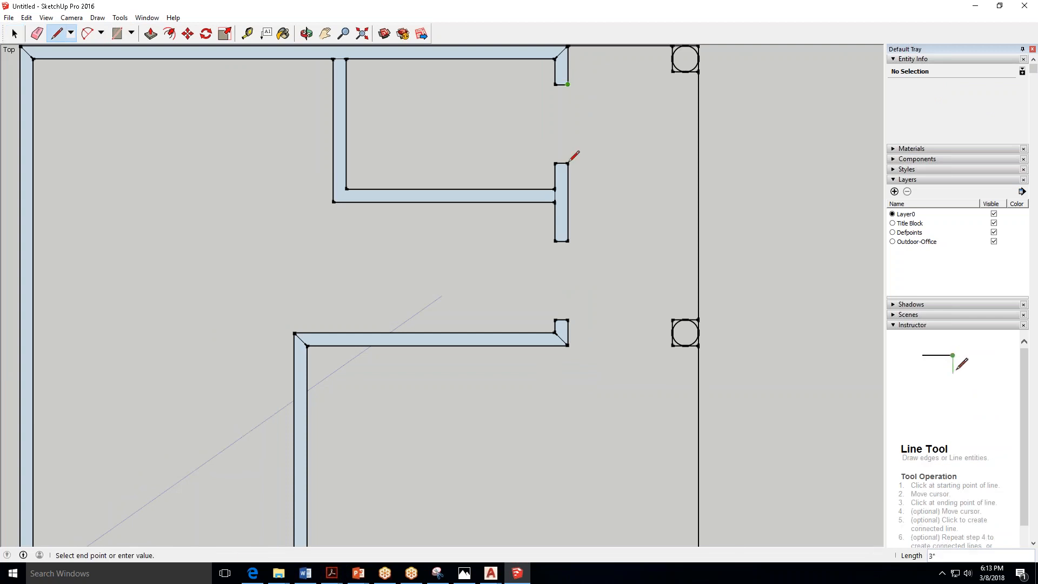
{"action": "left_click", "coordinate": [568, 163]}
Delete the large face covering the main office floor and the porch, leaving the wall faces in place.
{"action": "left_click", "coordinate": [14, 34]}
{"action": "left_click", "coordinate": [642, 156]}
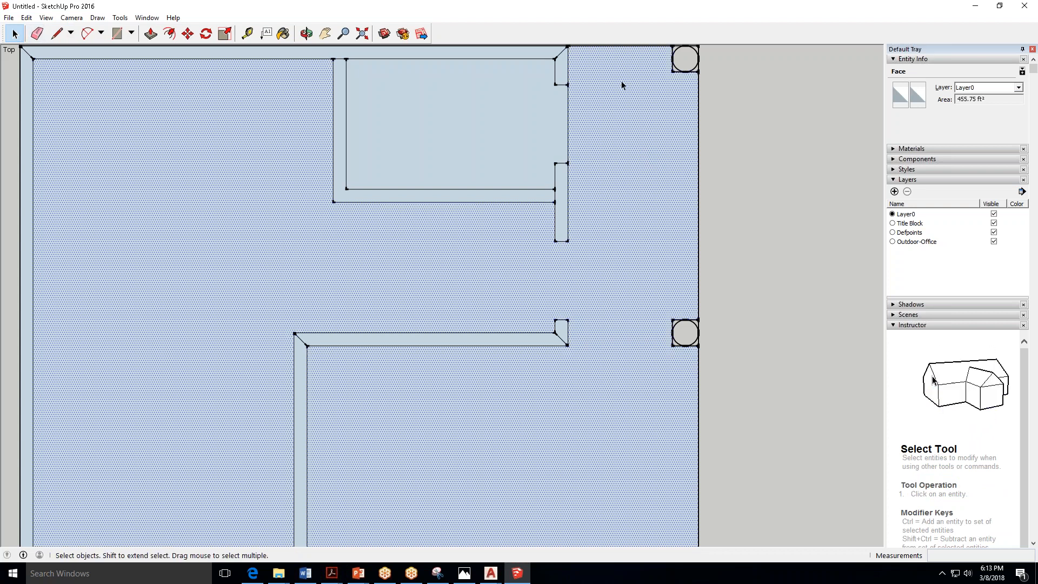
{"action": "left_click", "coordinate": [37, 33]}
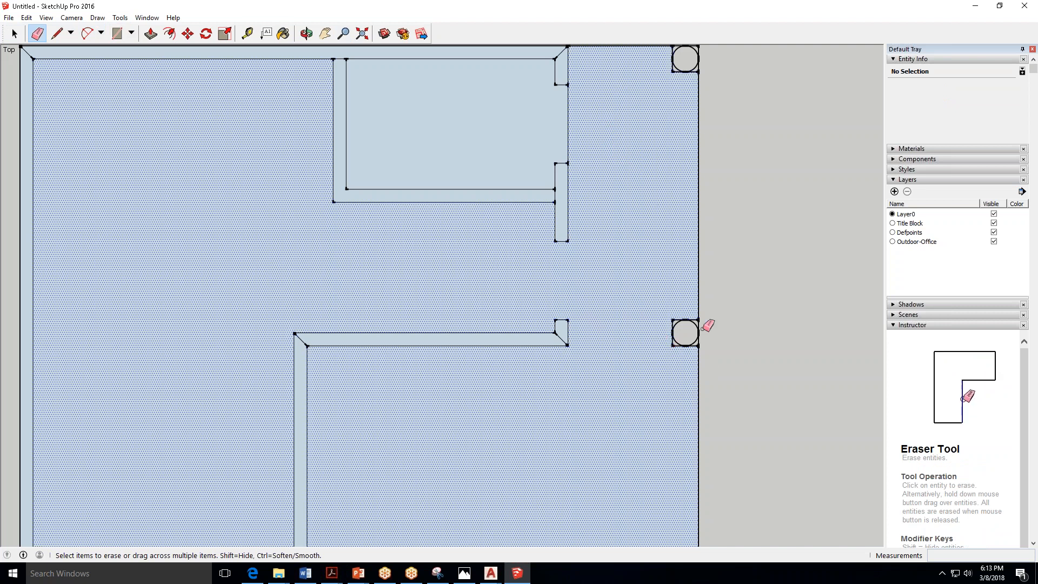
{"action": "left_click", "coordinate": [11, 35]}
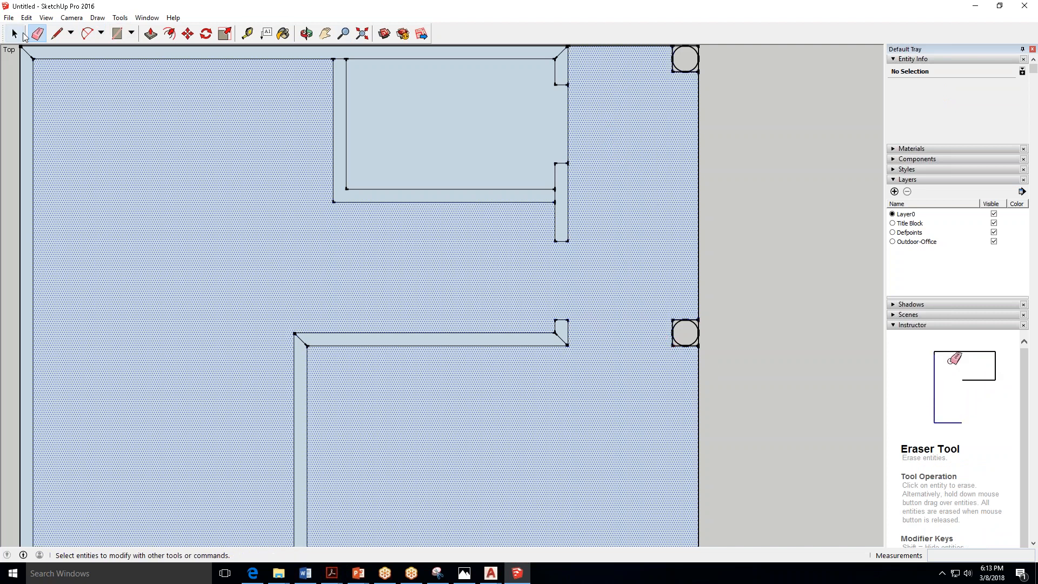
{"action": "key", "text": "ctrl+a"}
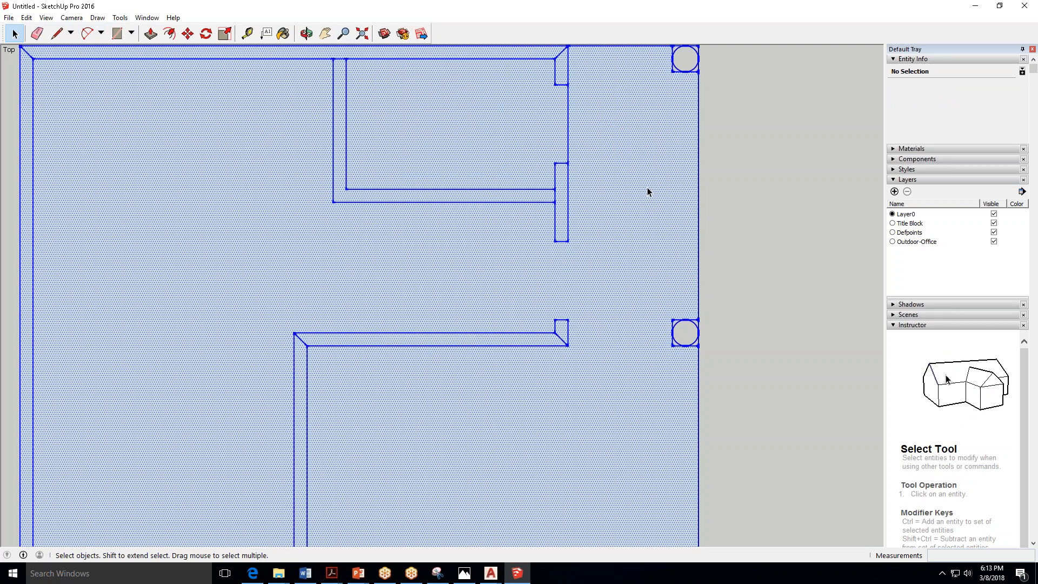
{"action": "left_click", "coordinate": [730, 184]}
{"action": "left_click", "coordinate": [639, 201]}
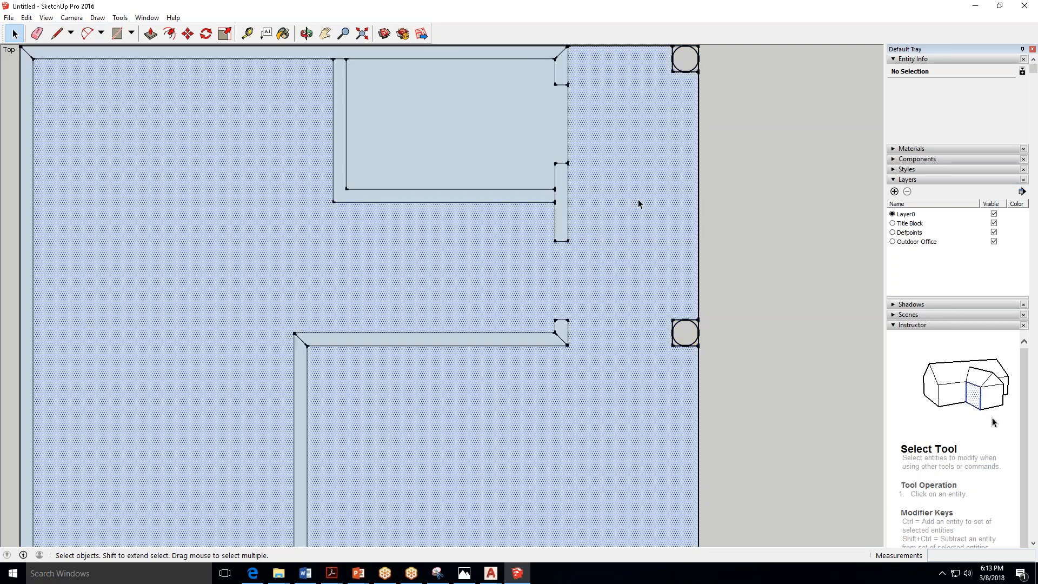
{"action": "key", "text": "Delete"}
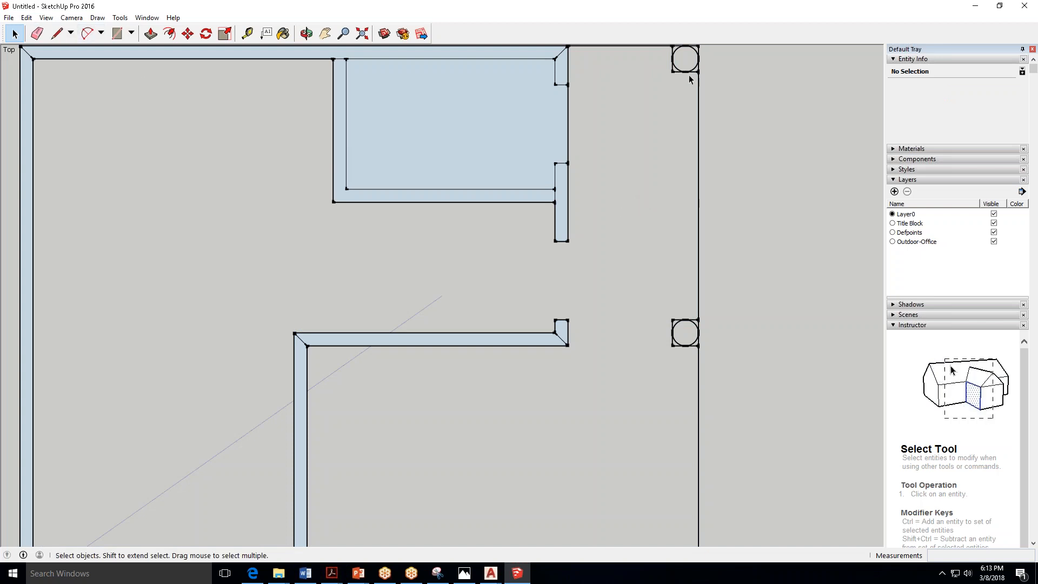
Draw lines closing the interior side of the window opening and the exterior side of the door opening.
{"action": "key", "text": "l"}
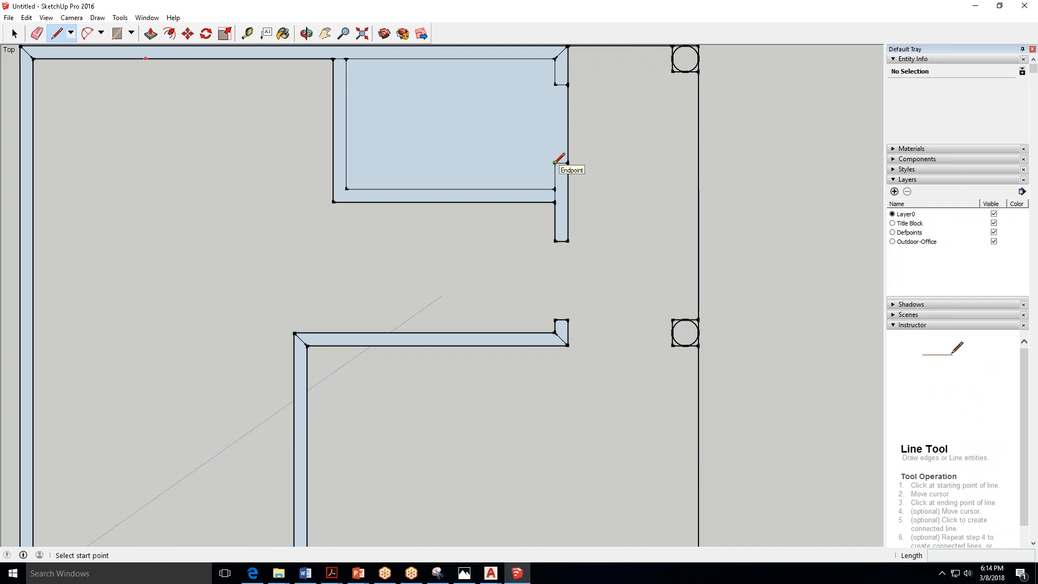
{"action": "left_click", "coordinate": [556, 162]}
{"action": "left_click", "coordinate": [555, 84]}
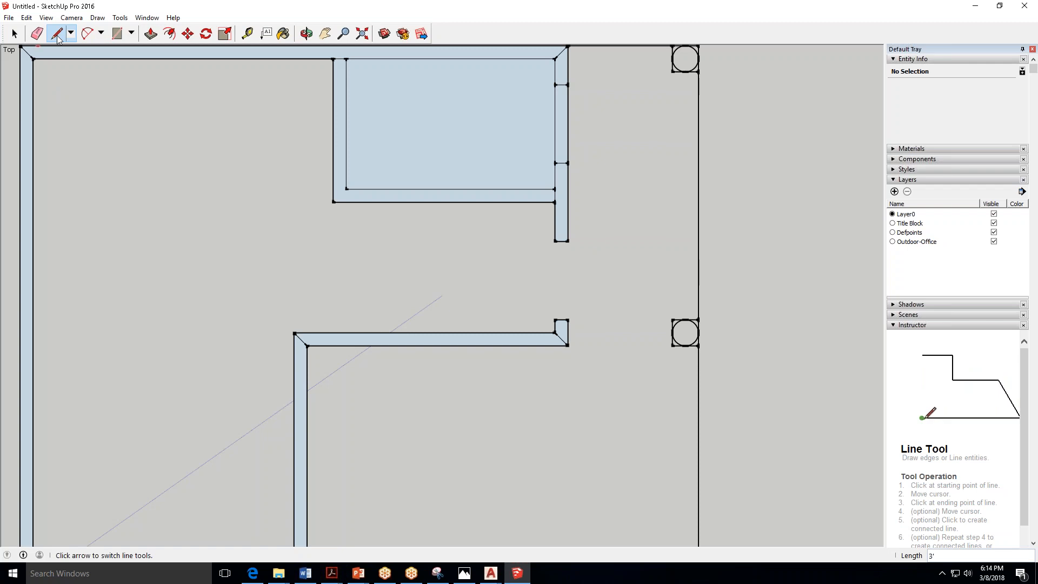
{"action": "left_click", "coordinate": [568, 319]}
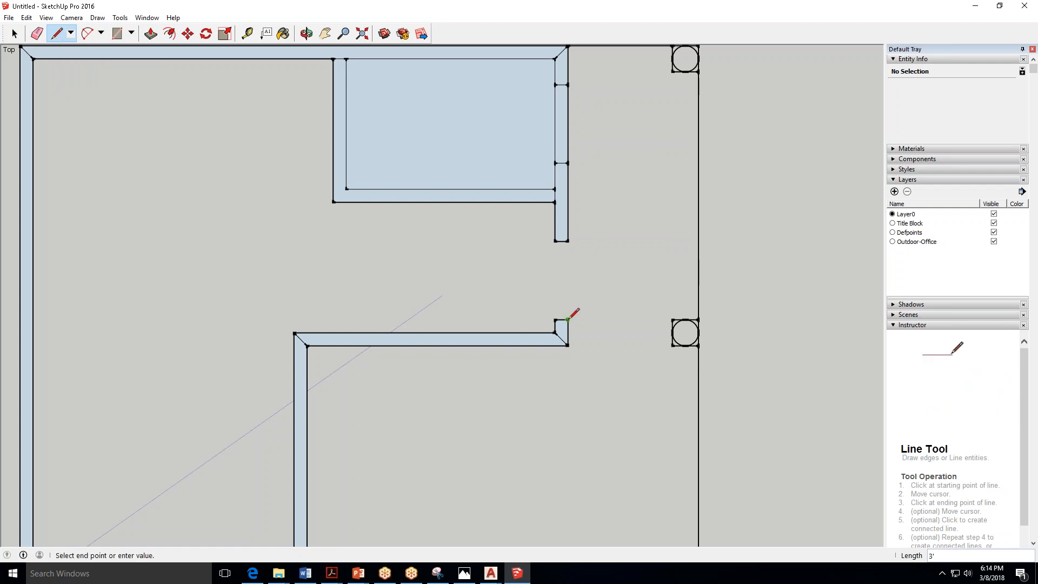
{"action": "left_click", "coordinate": [568, 241]}
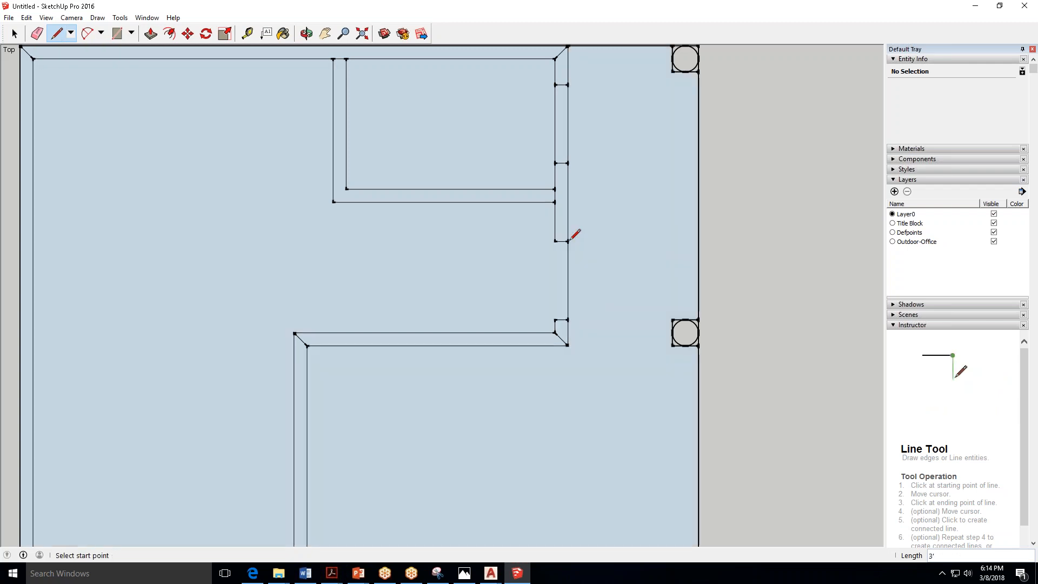
Delete the porch face outside the walls and the main office floor face inside them.
{"action": "key", "text": "space"}
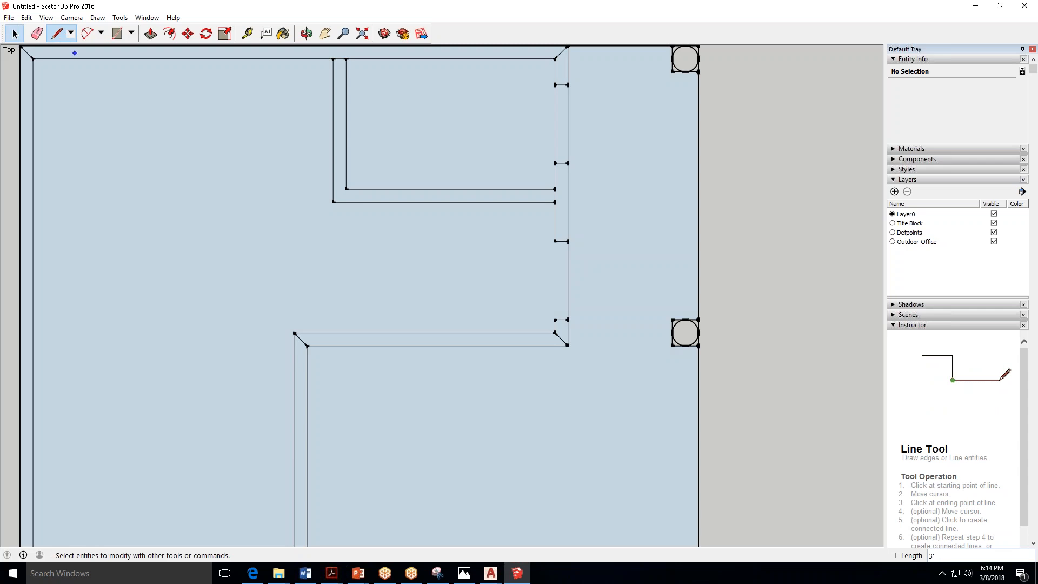
{"action": "left_click", "coordinate": [621, 142]}
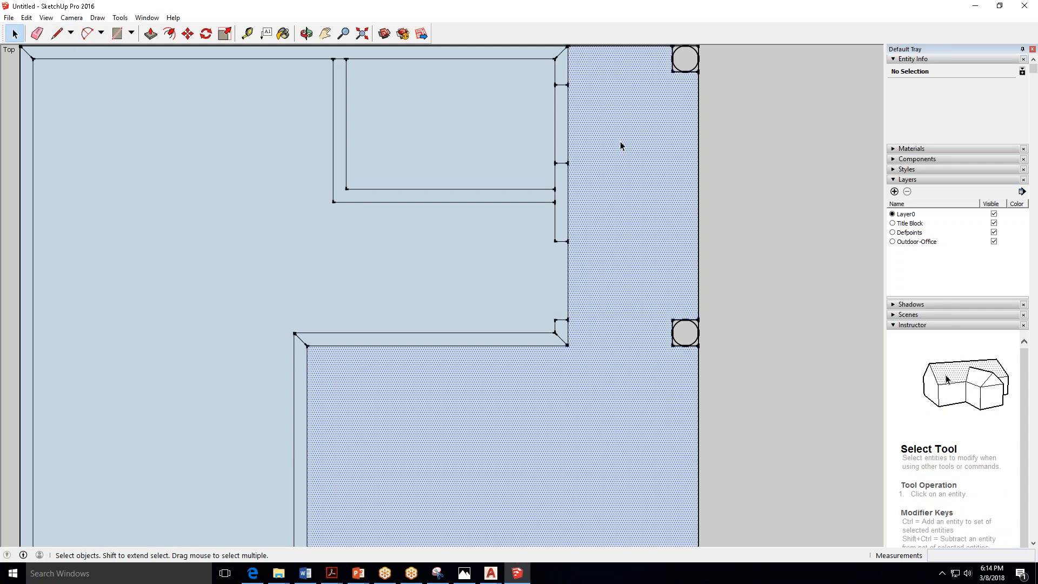
{"action": "key", "text": "Delete"}
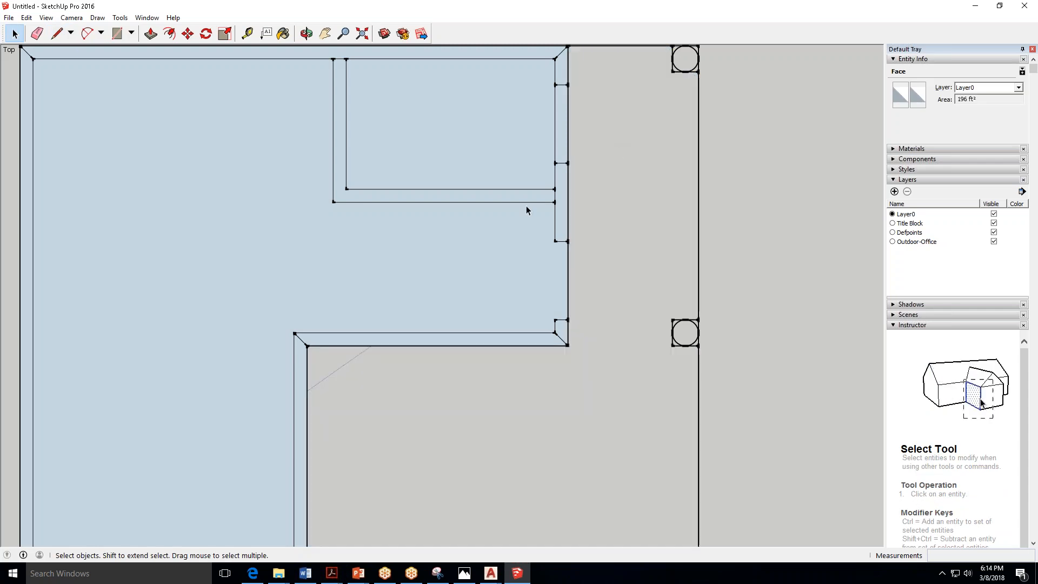
{"action": "left_click", "coordinate": [252, 204]}
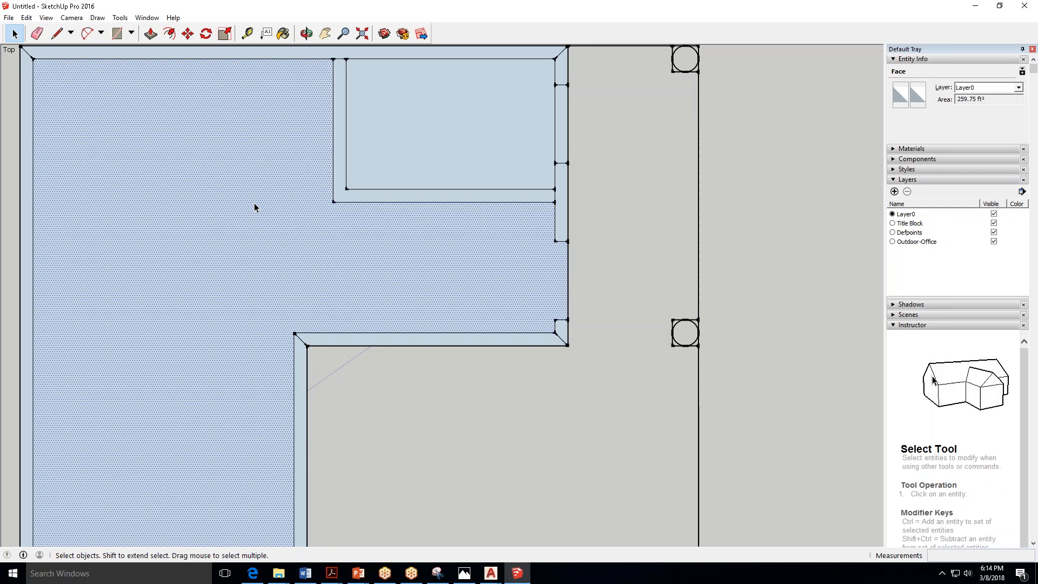
{"action": "key", "text": "Delete"}
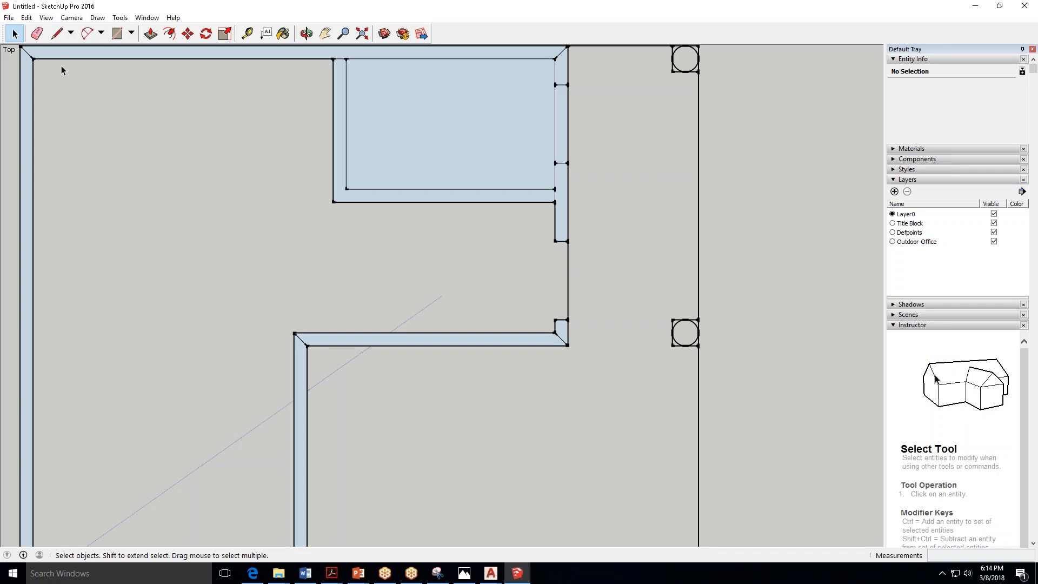
Draw a line between the inner jamb corners to close the interior side of the door opening.
{"action": "left_click", "coordinate": [56, 36]}
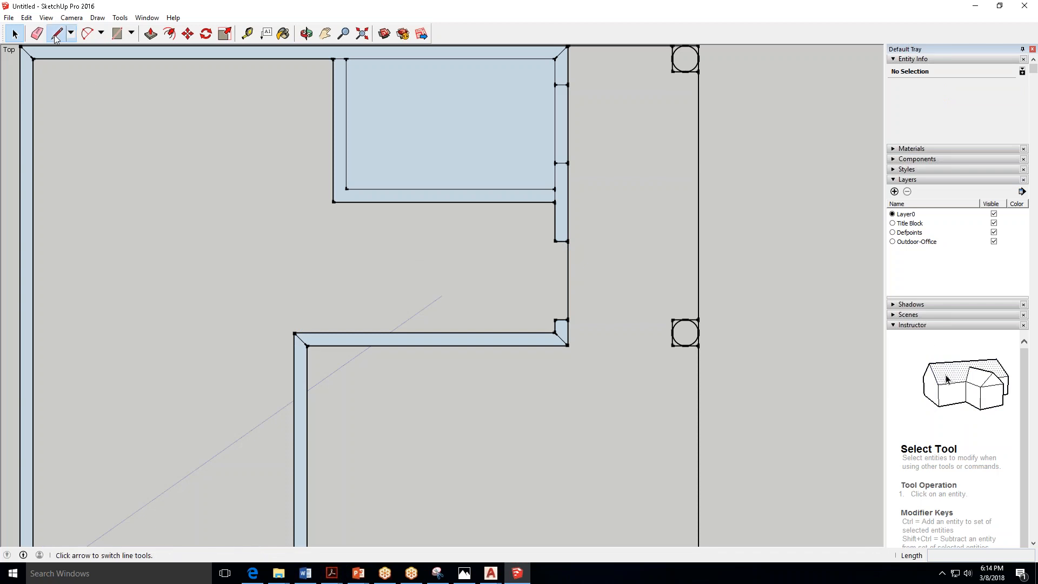
{"action": "scroll", "coordinate": [554, 317], "scroll_direction": "up", "scroll_amount": 1}
{"action": "left_click", "coordinate": [554, 320]}
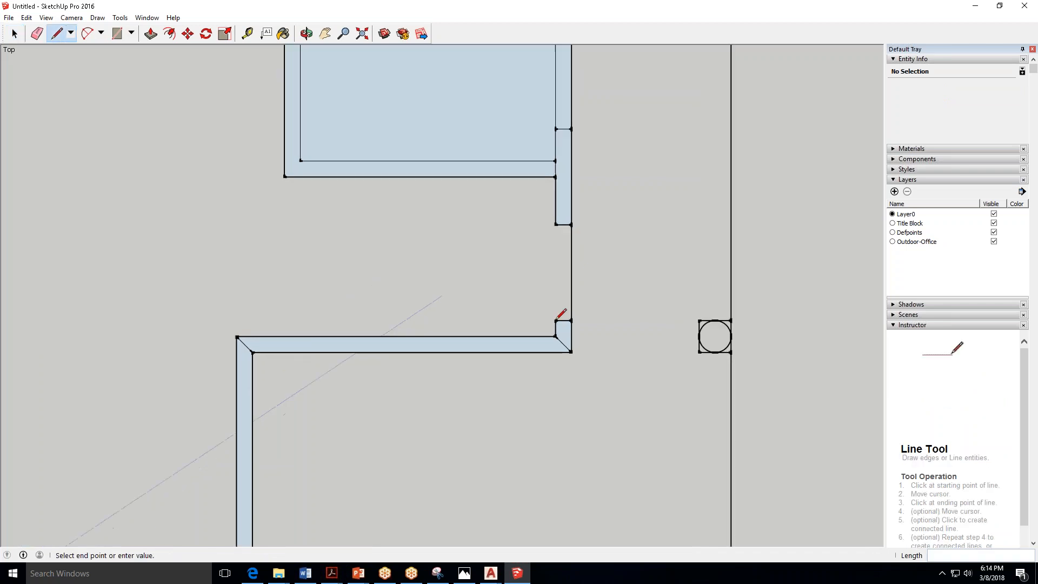
{"action": "left_click", "coordinate": [556, 224]}
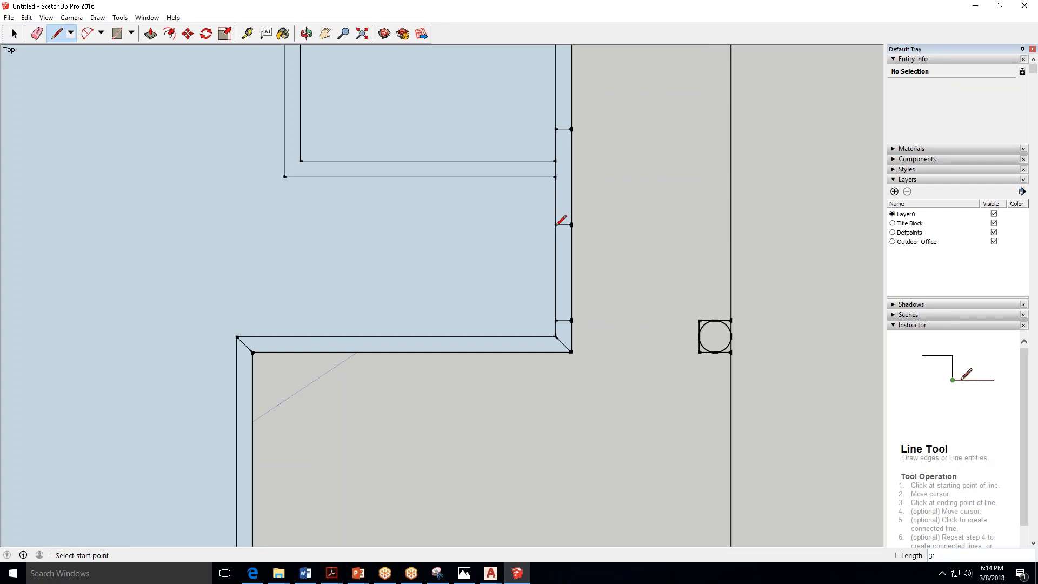
Delete the main office floor face and the small inner room's floor face, leaving only the wall faces.
{"action": "scroll", "coordinate": [480, 157], "scroll_direction": "down", "scroll_amount": 1}
{"action": "left_click", "coordinate": [15, 33]}
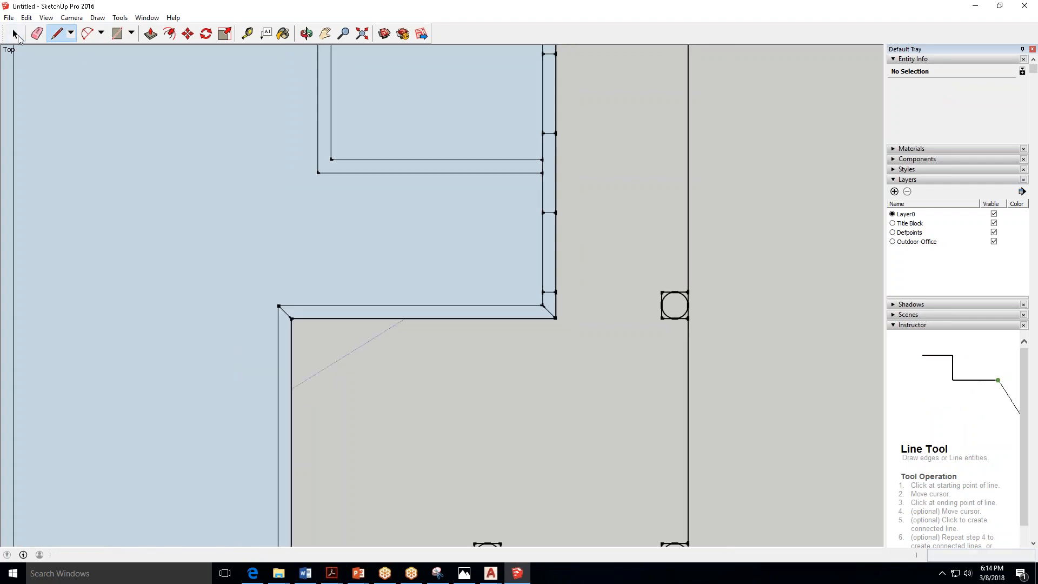
{"action": "left_click", "coordinate": [231, 183]}
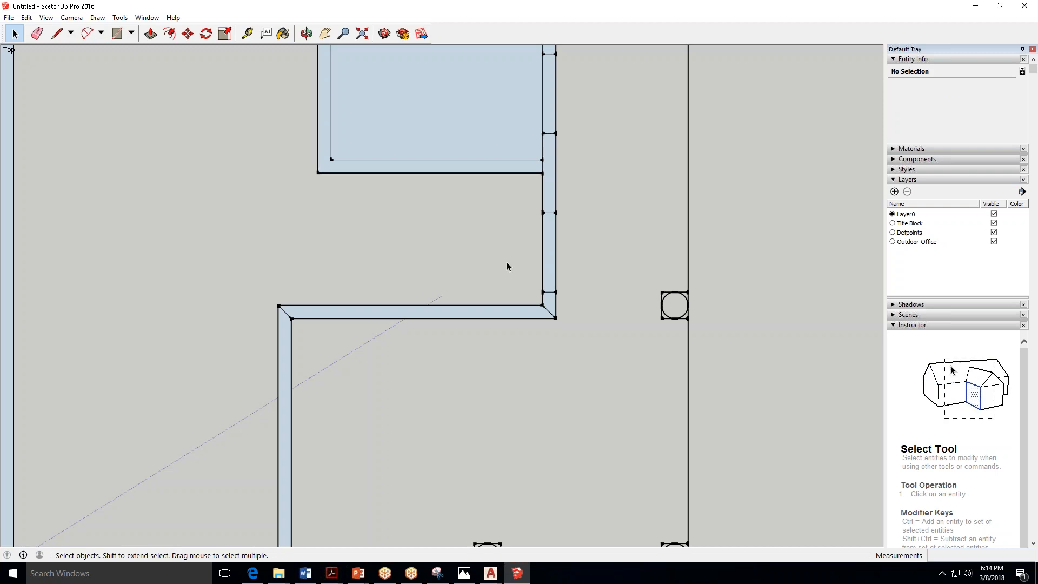
{"action": "scroll", "coordinate": [507, 262], "scroll_direction": "down", "scroll_amount": 3}
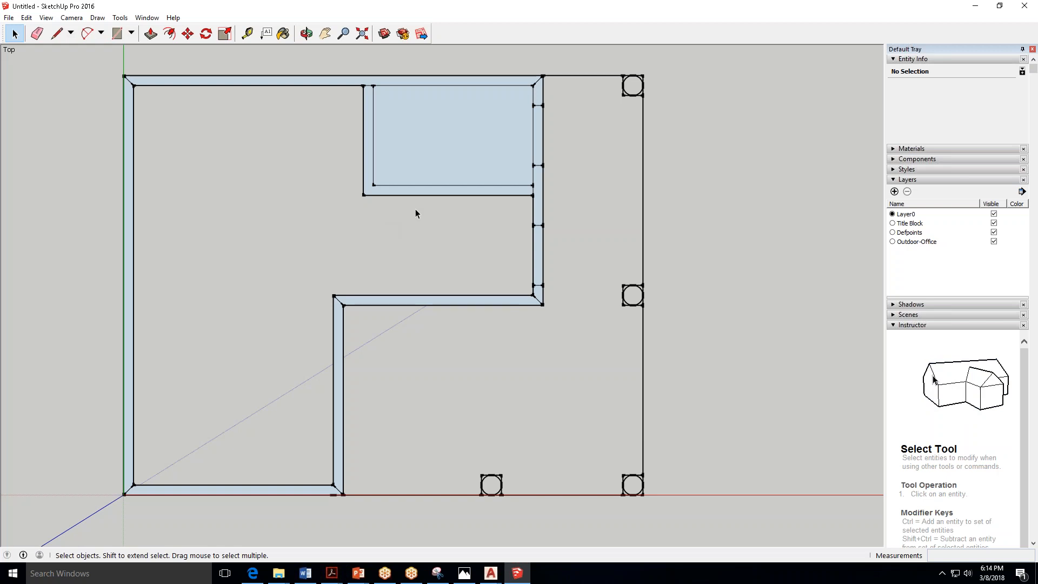
{"action": "left_click", "coordinate": [448, 154]}
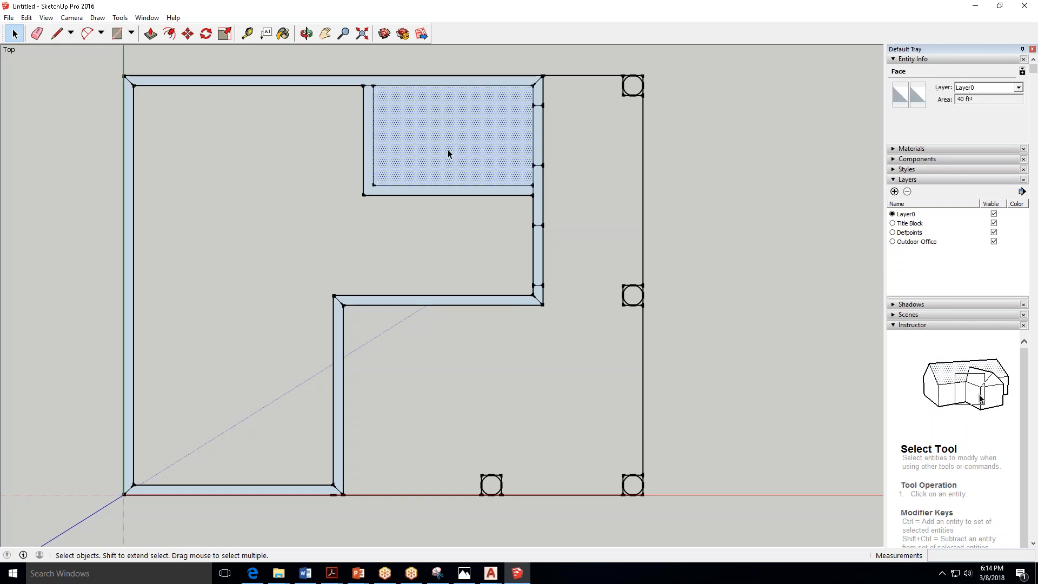
{"action": "key", "text": "Delete"}
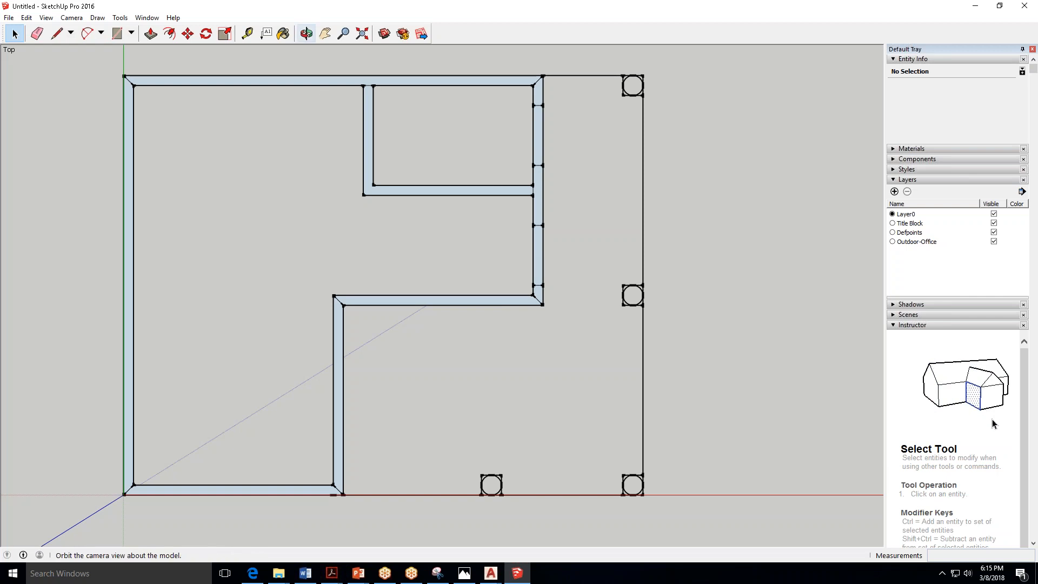
Set up an angled 3D view of the walls and check the Assignment 8 page in the browser for the door and window guide requirements.
{"action": "left_click", "coordinate": [306, 34]}
{"action": "left_click_drag", "start_coordinate": [339, 287], "coordinate": [449, 313]}
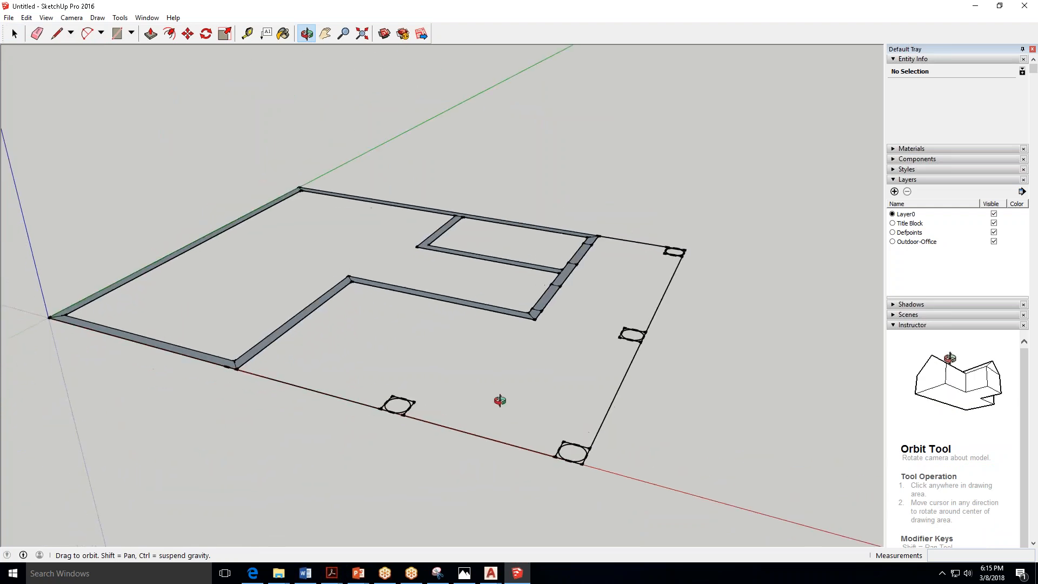
{"action": "left_click_drag", "start_coordinate": [514, 248], "coordinate": [556, 364]}
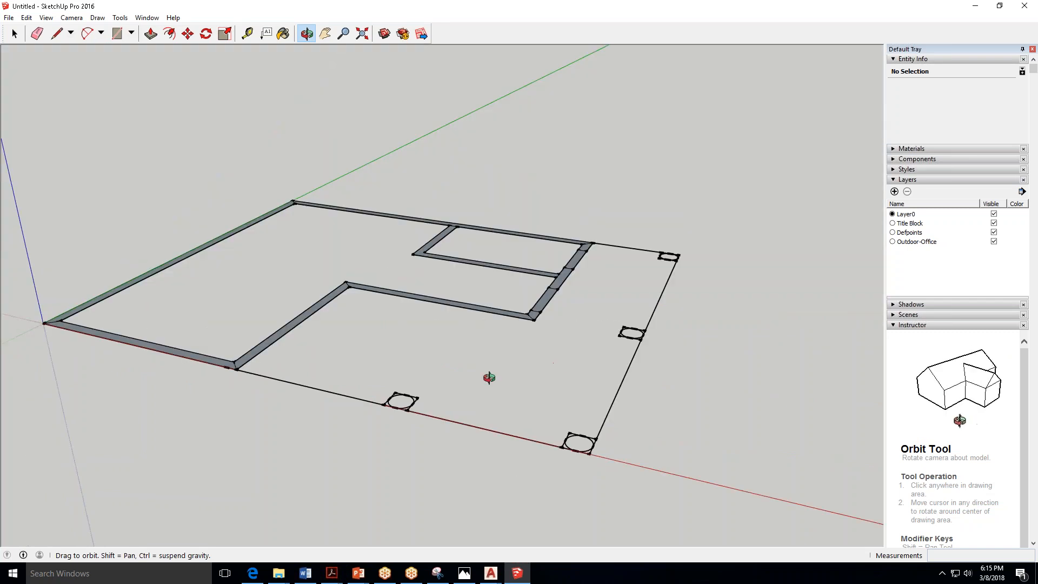
{"action": "left_click_drag", "start_coordinate": [490, 377], "coordinate": [598, 167]}
{"action": "scroll", "coordinate": [542, 325], "scroll_direction": "up", "scroll_amount": 3}
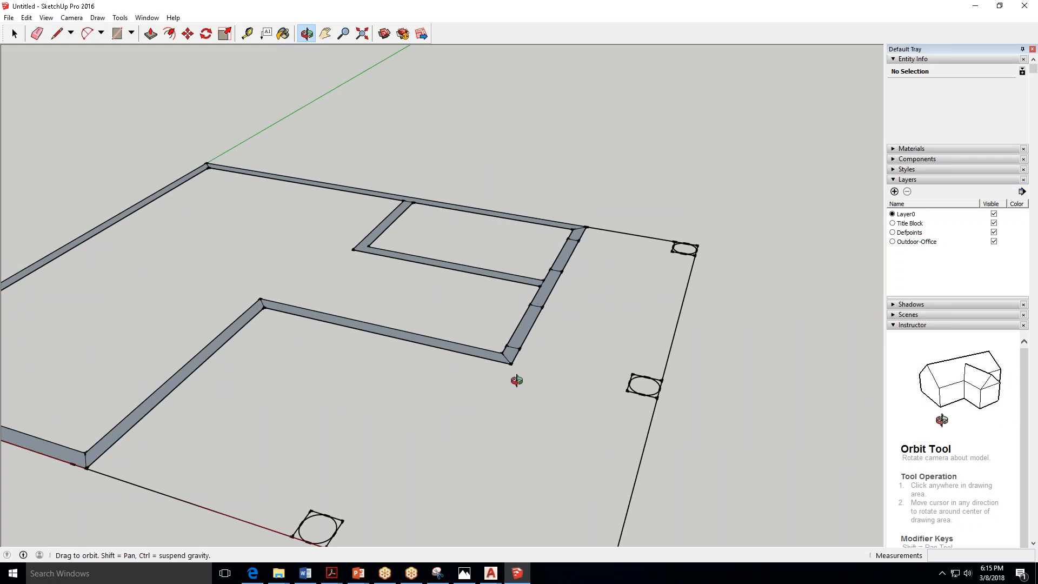
{"action": "left_click", "coordinate": [253, 574]}
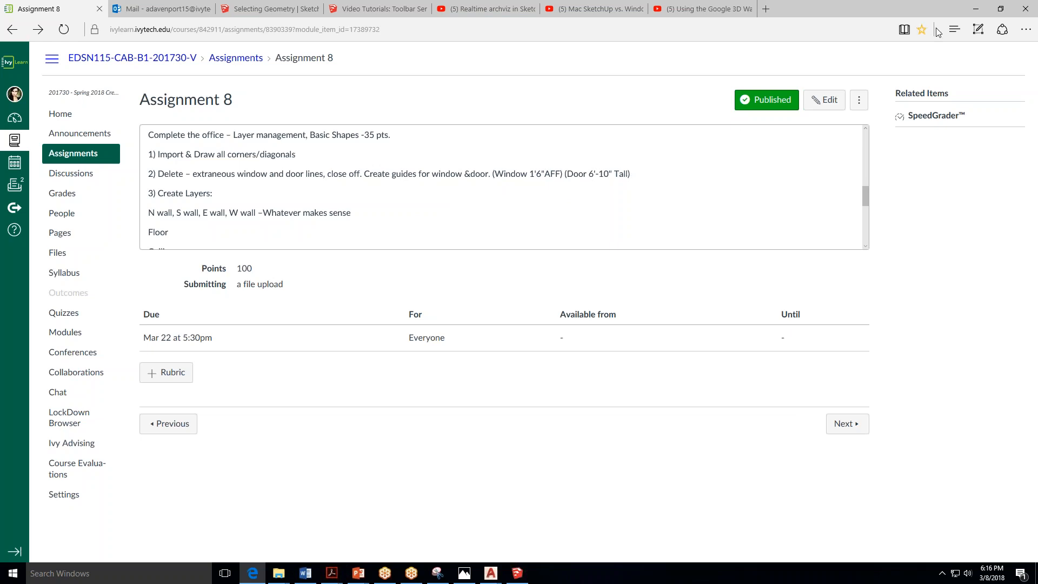
{"action": "left_click", "coordinate": [972, 17]}
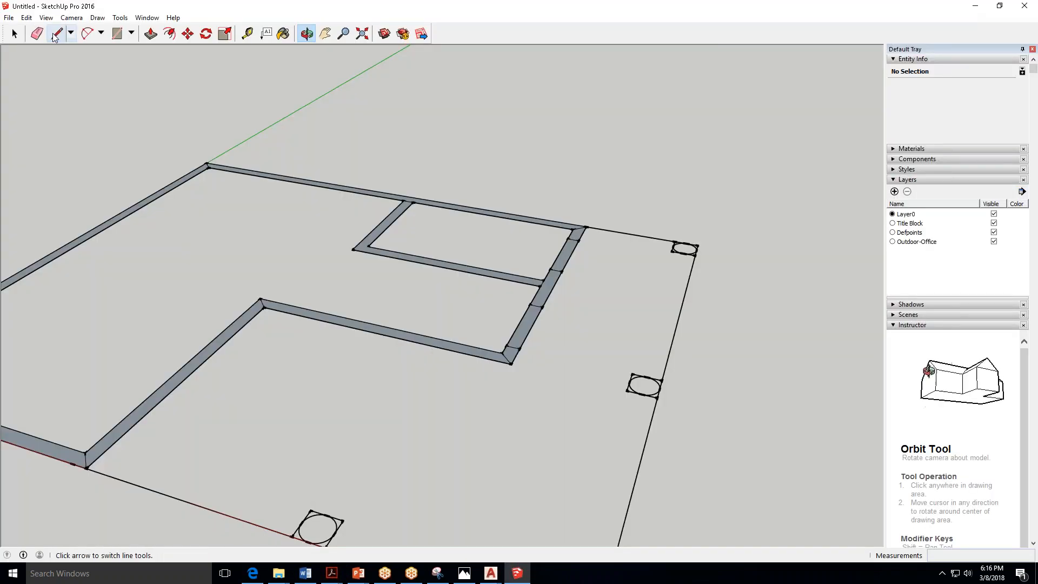
Consult EXTERIOR OFFICE.pdf in Acrobat Reader, rotating the page clockwise twice so the floor plan matches the model's orientation.
{"action": "left_click", "coordinate": [56, 34]}
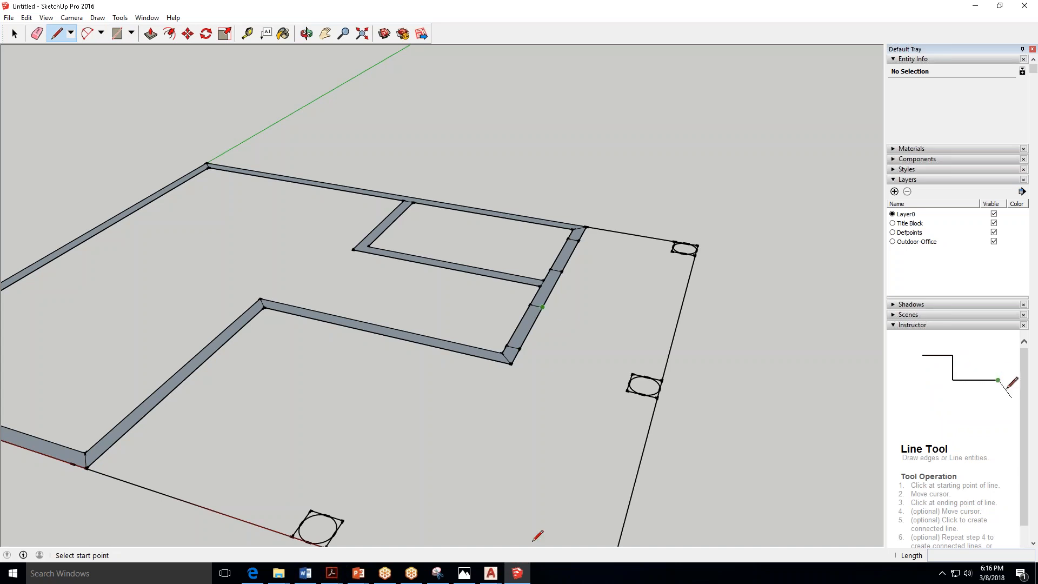
{"action": "left_click", "coordinate": [331, 573]}
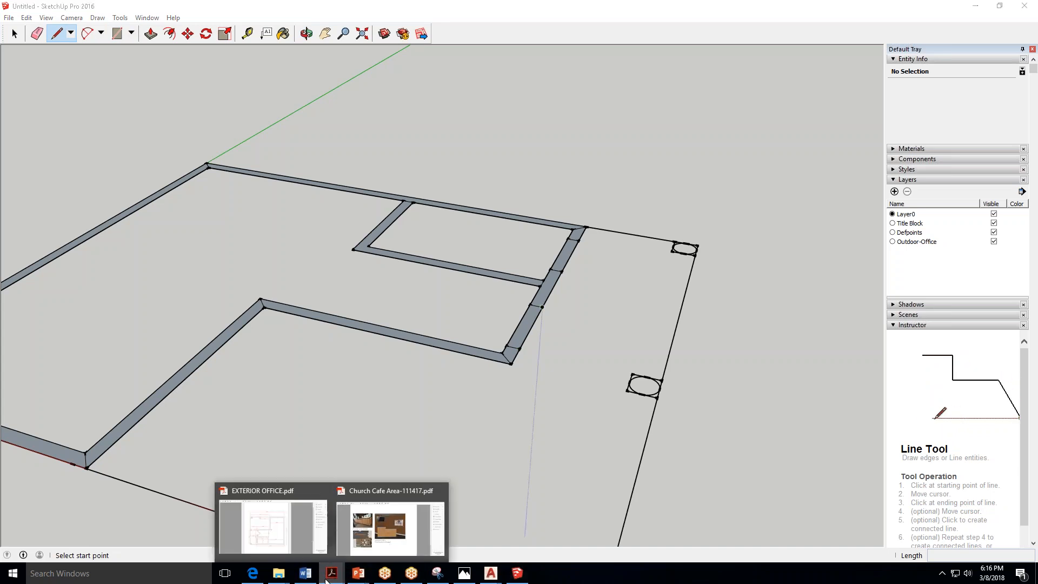
{"action": "left_click", "coordinate": [295, 534]}
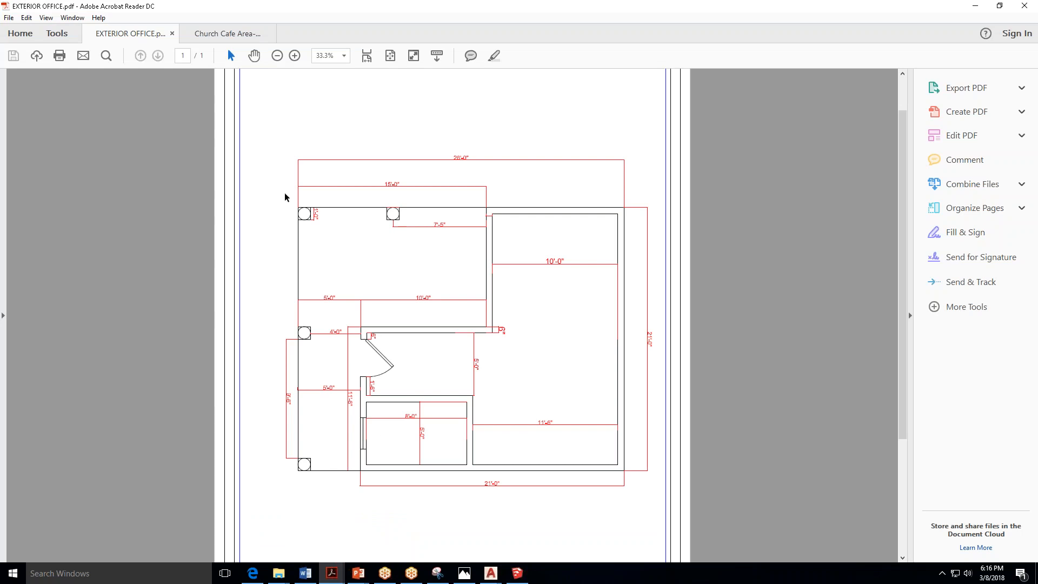
{"action": "left_click", "coordinate": [47, 18]}
{"action": "mouse_move", "coordinate": [87, 34]}
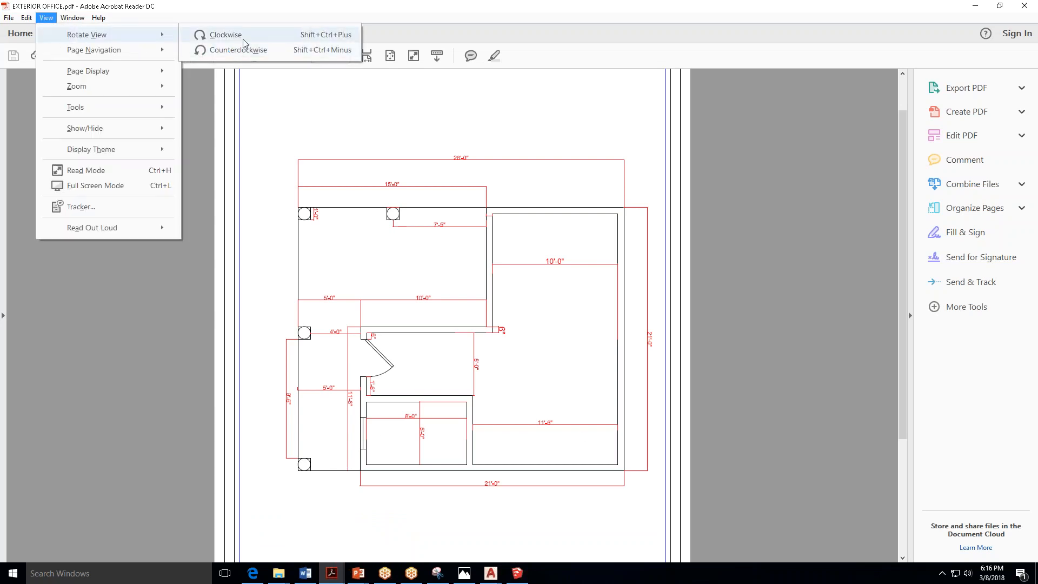
{"action": "left_click", "coordinate": [243, 39]}
{"action": "left_click", "coordinate": [47, 18]}
{"action": "mouse_move", "coordinate": [84, 39]}
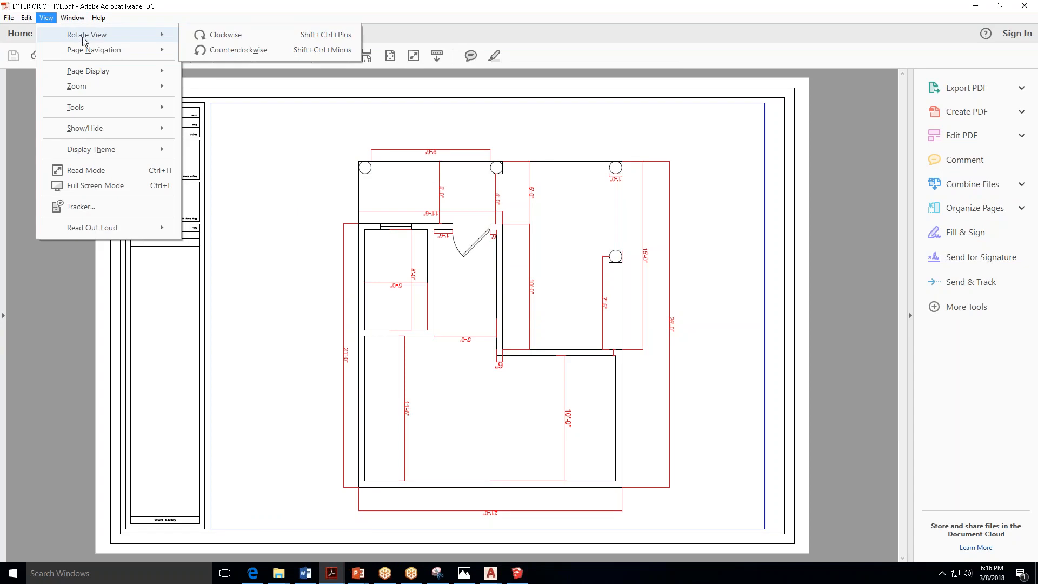
{"action": "left_click", "coordinate": [255, 36]}
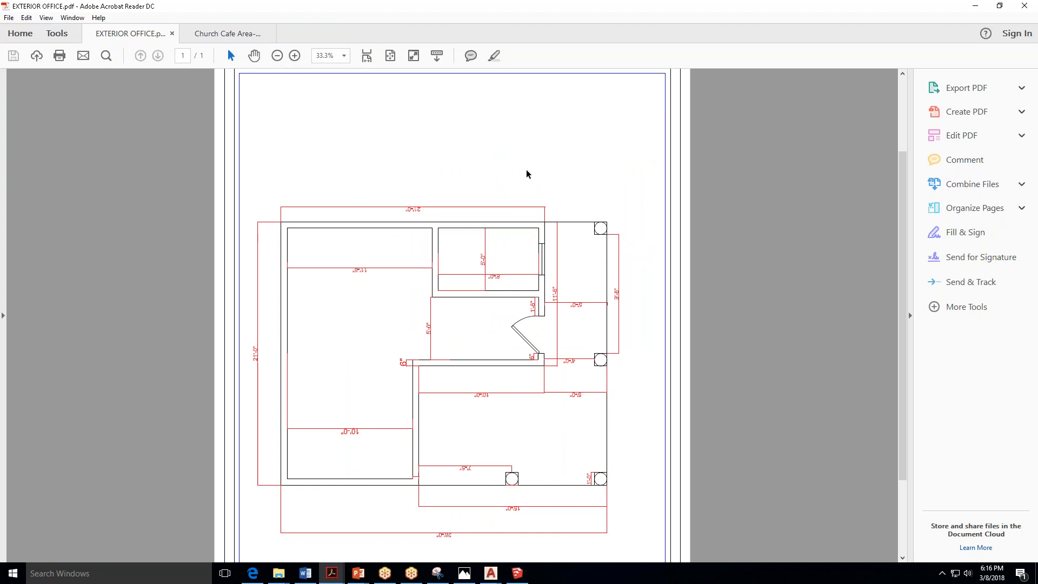
{"action": "left_click", "coordinate": [977, 7]}
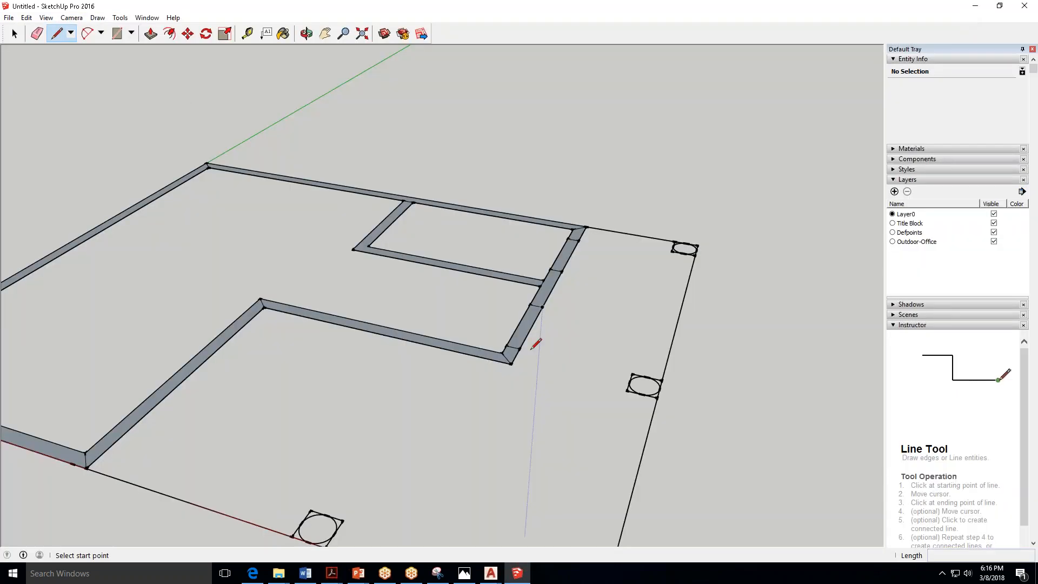
Switch to the Session 8 discussion notes in Word and enlarge the SketchUp diagram to examine the drawing axes.
{"action": "left_click", "coordinate": [57, 34]}
{"action": "left_click", "coordinate": [519, 349]}
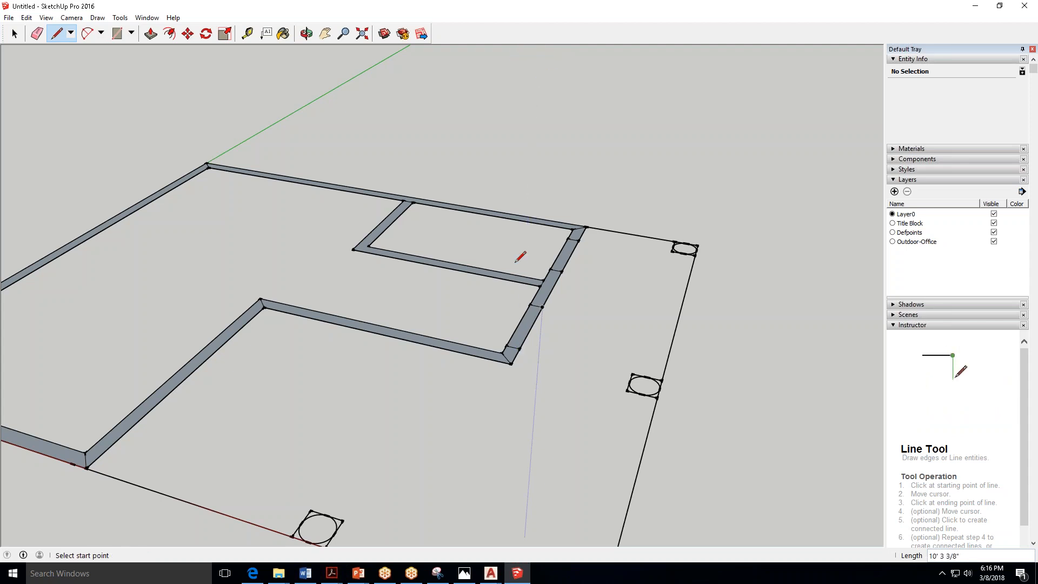
{"action": "left_click", "coordinate": [306, 574]}
{"action": "scroll", "coordinate": [481, 307], "scroll_direction": "down", "scroll_amount": 3}
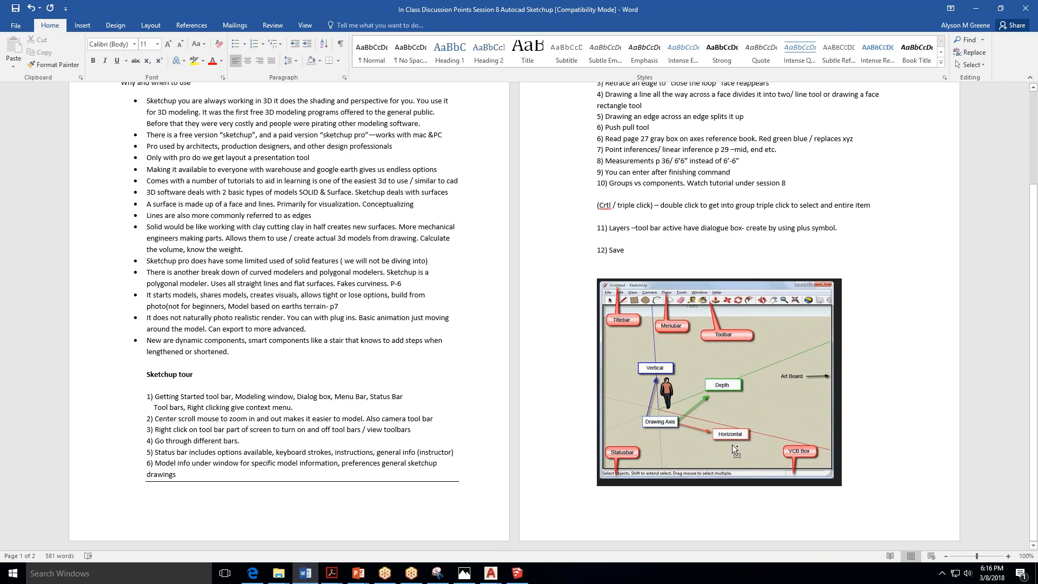
{"action": "left_click_drag", "start_coordinate": [977, 556], "coordinate": [989, 560]}
{"action": "mouse_move", "coordinate": [869, 546]}
{"action": "left_mouse_down"}
{"action": "mouse_move", "coordinate": [972, 546]}
{"action": "mouse_move", "coordinate": [1036, 221]}
{"action": "mouse_move", "coordinate": [1017, 468]}
{"action": "left_mouse_up"}
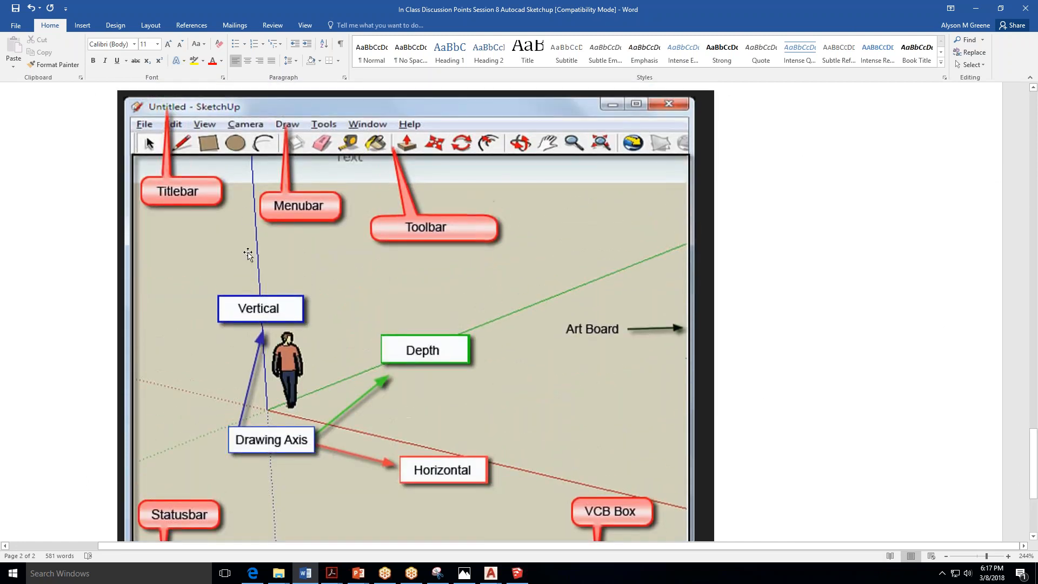
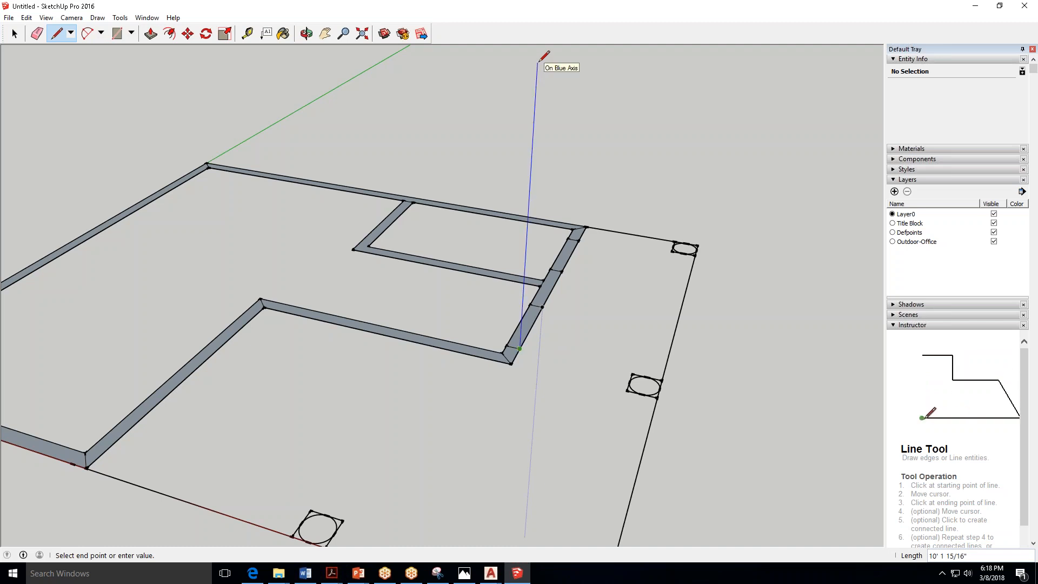
Try a vertical 6'10" line up from the door opening's exterior jamb corner, and delete it.
{"action": "type", "text": "6'8\""}
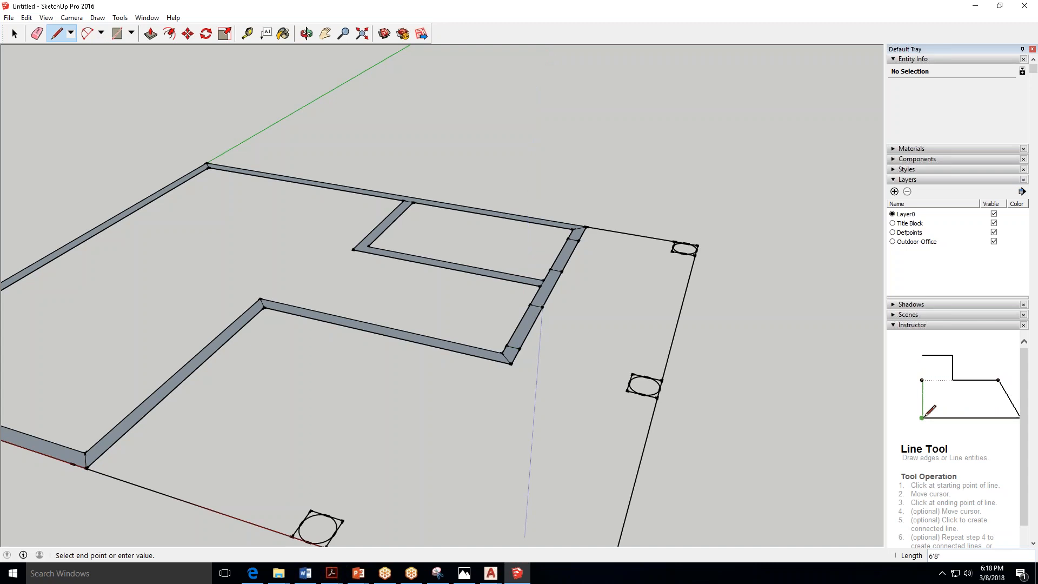
{"action": "key", "text": "Escape"}
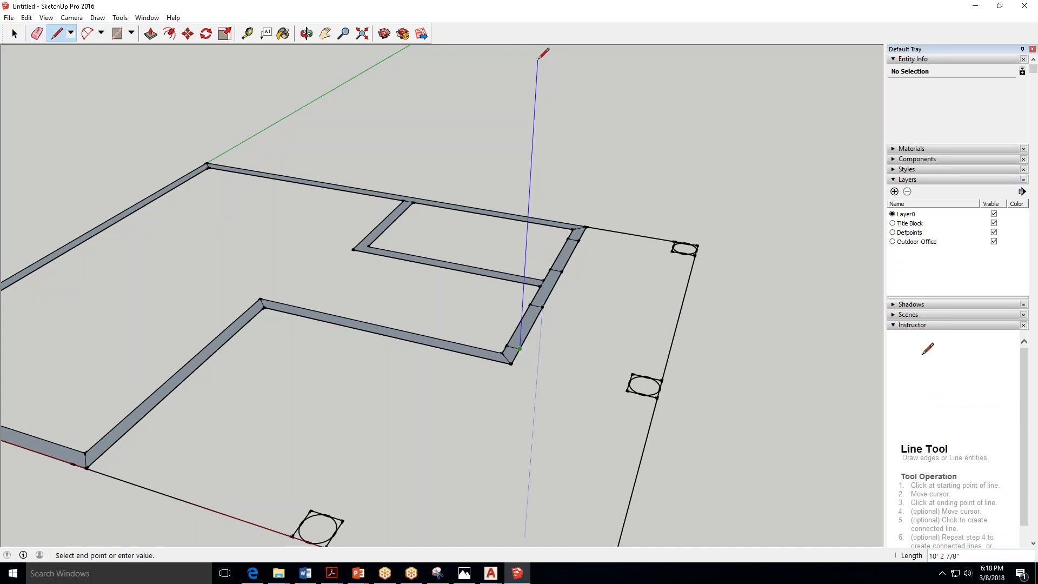
{"action": "type", "text": "6'10\""}
{"action": "key", "text": "Return"}
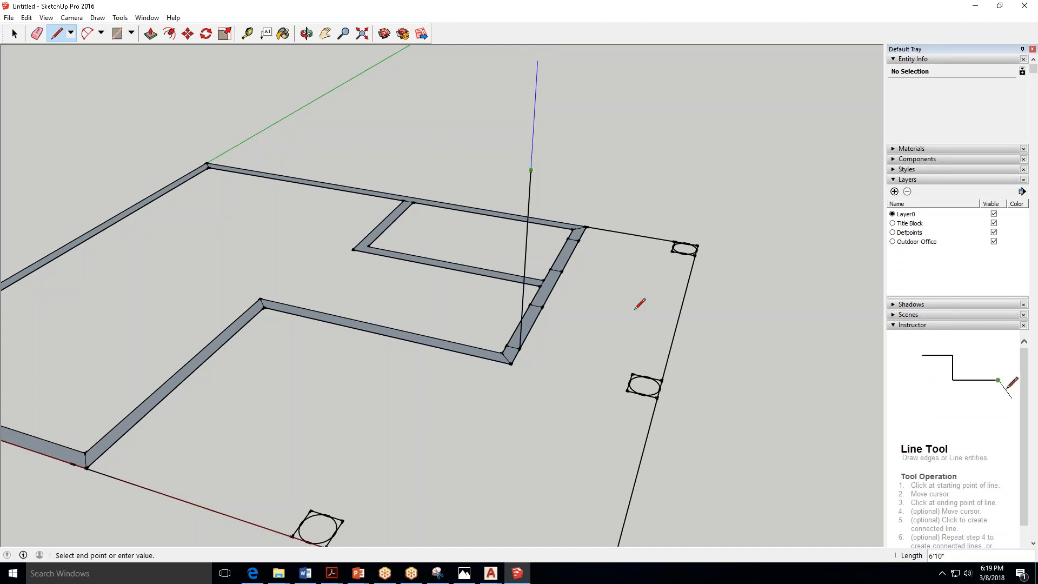
{"action": "key", "text": "space"}
{"action": "left_click", "coordinate": [530, 196]}
{"action": "key", "text": "Delete"}
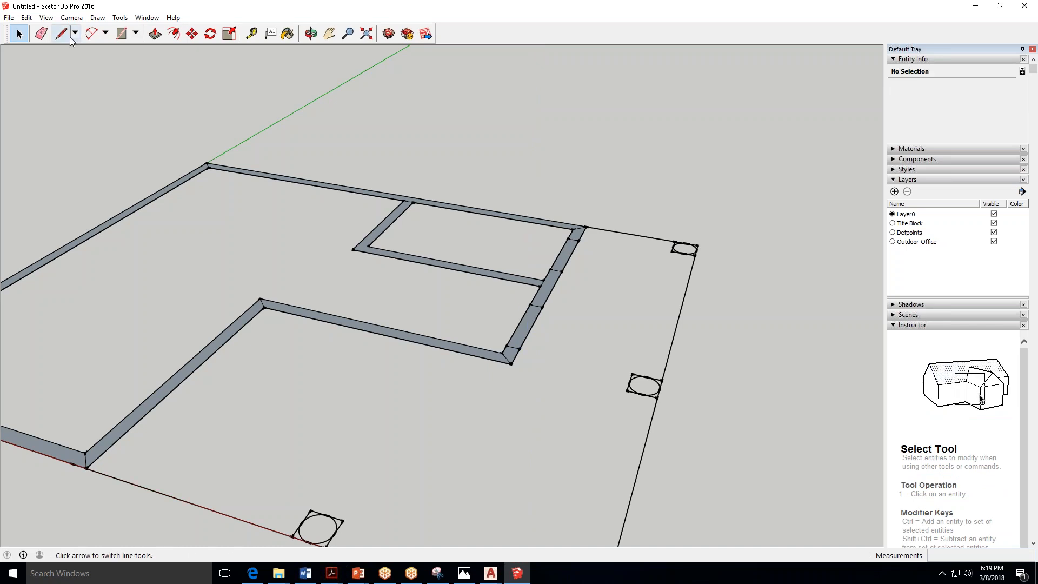
Draw a 6'10" line along the blue axis from the door opening's exterior jamb corner and check its height with the Tape Measure.
{"action": "left_click", "coordinate": [70, 37]}
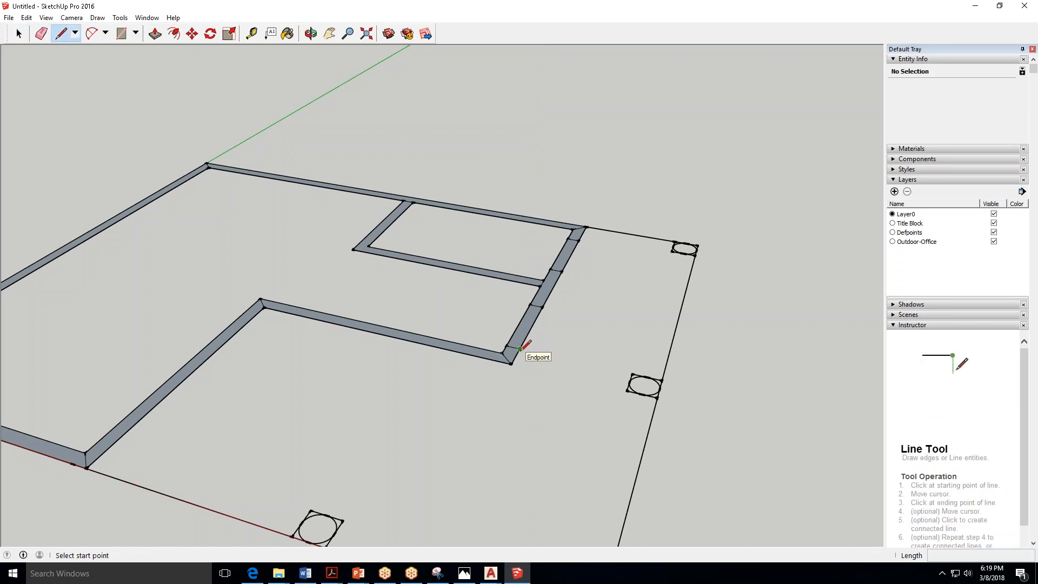
{"action": "left_click", "coordinate": [519, 349]}
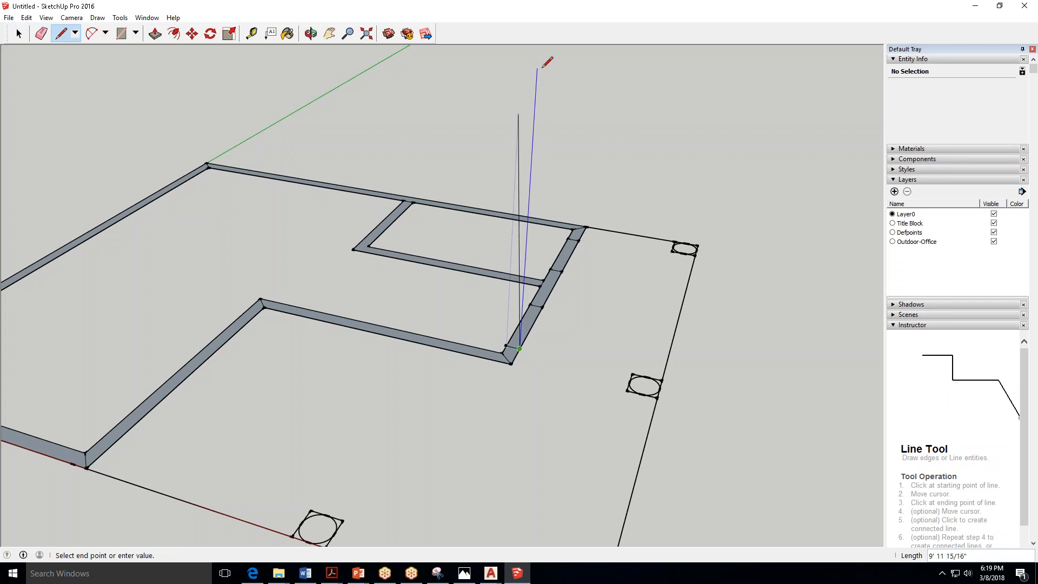
{"action": "type", "text": "6'100"}
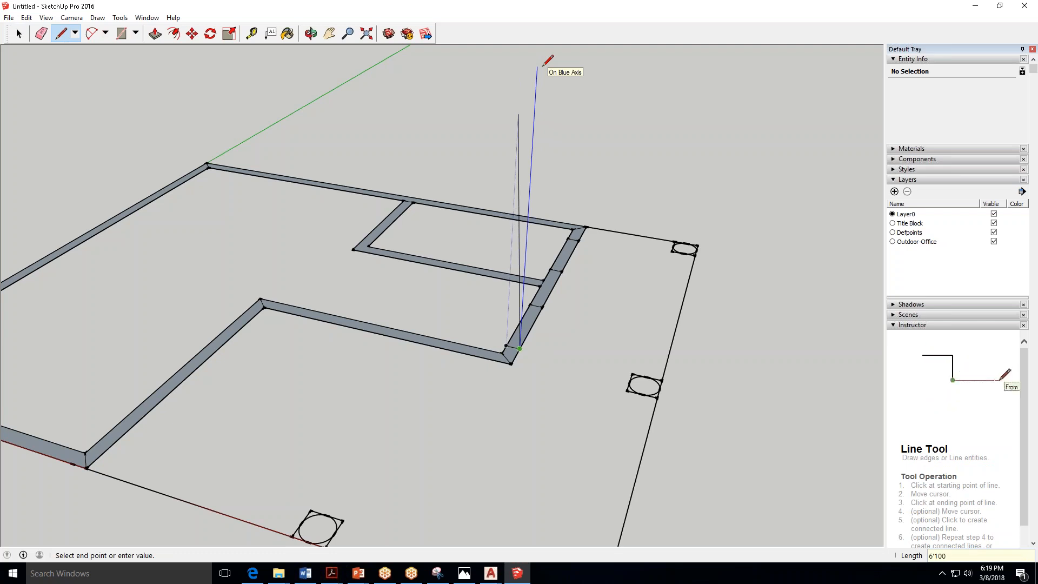
{"action": "key", "text": "BackSpace"}
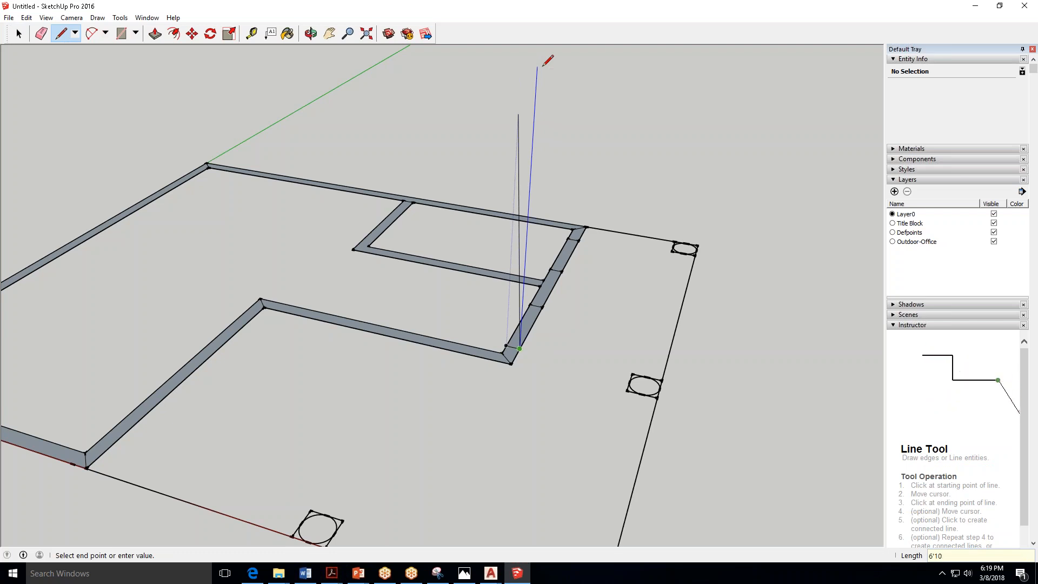
{"action": "type", "text": "\""}
{"action": "key", "text": "Return"}
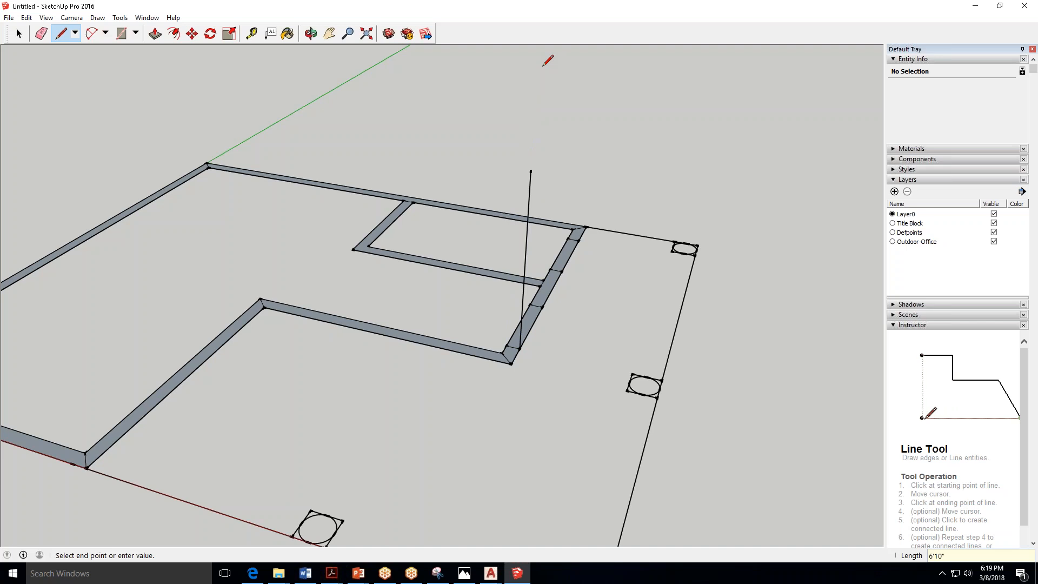
{"action": "key", "text": "t"}
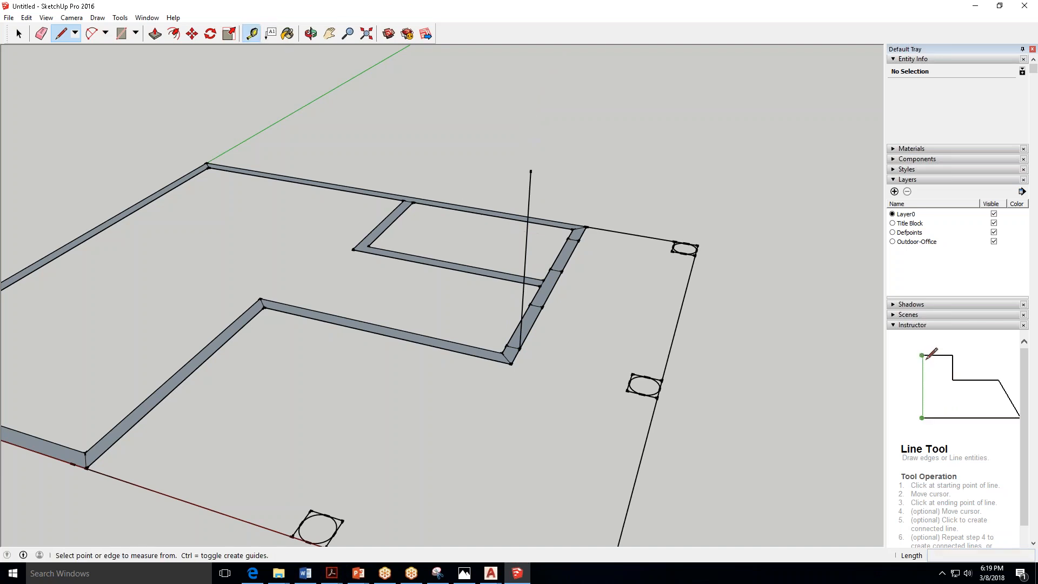
{"action": "left_click", "coordinate": [520, 349]}
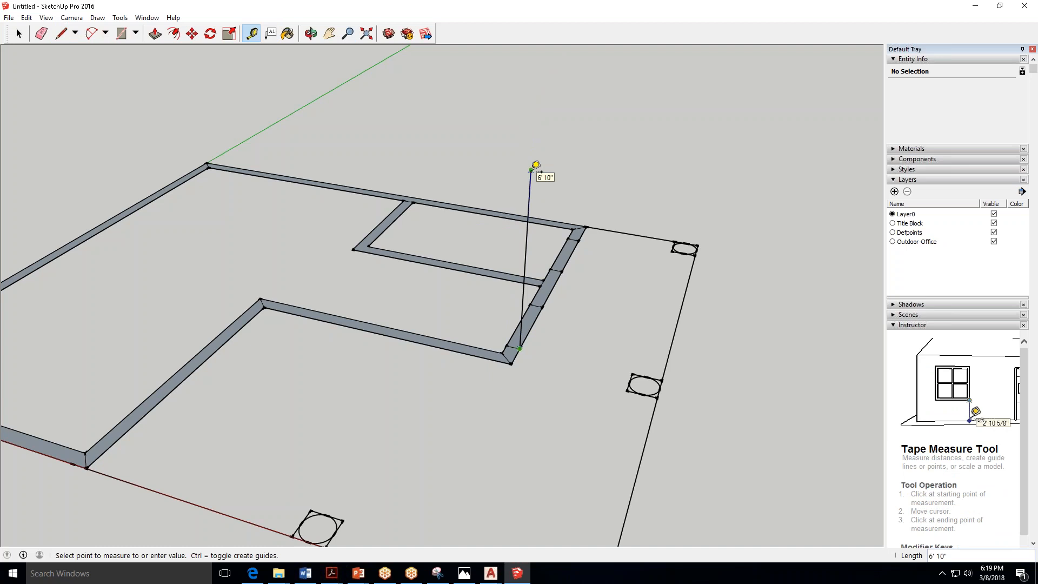
Draw a 6'10" line along the blue axis from the door opening's other exterior jamb corner and connect the tops of both lines.
{"action": "left_click", "coordinate": [532, 170]}
{"action": "key", "text": "l"}
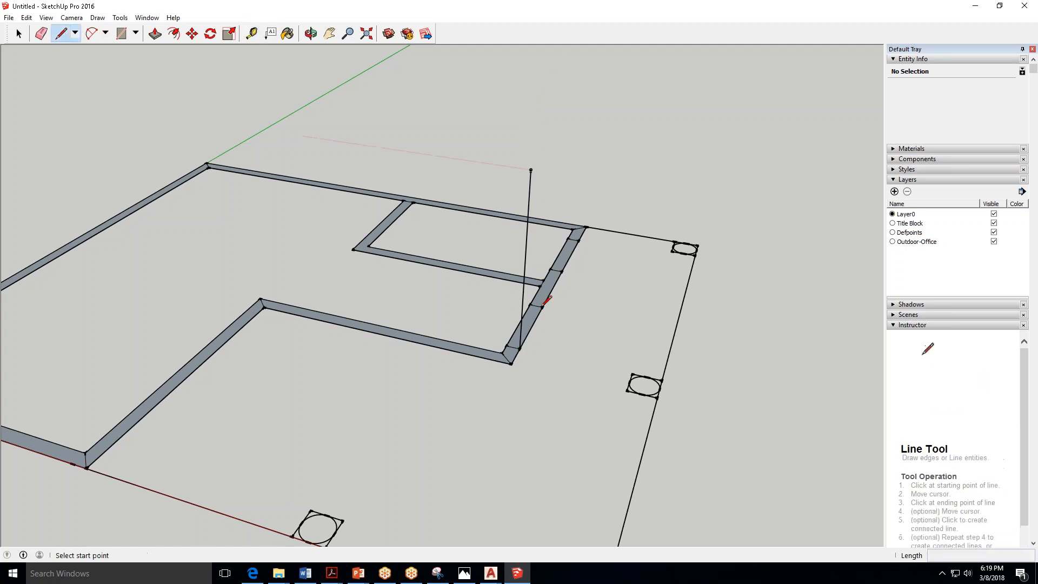
{"action": "left_click", "coordinate": [543, 306]}
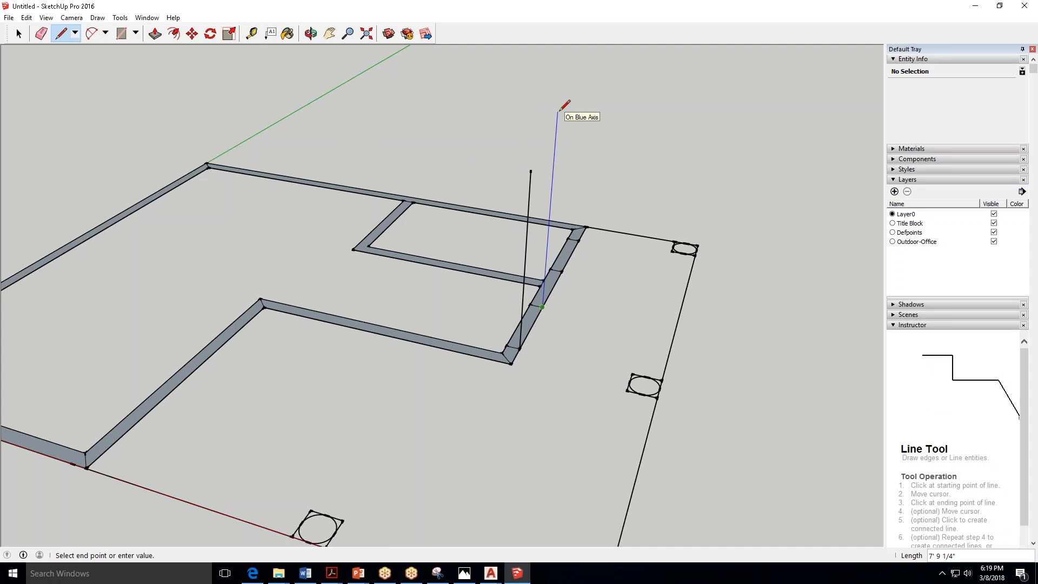
{"action": "scroll", "coordinate": [558, 112], "scroll_direction": "up", "scroll_amount": 2}
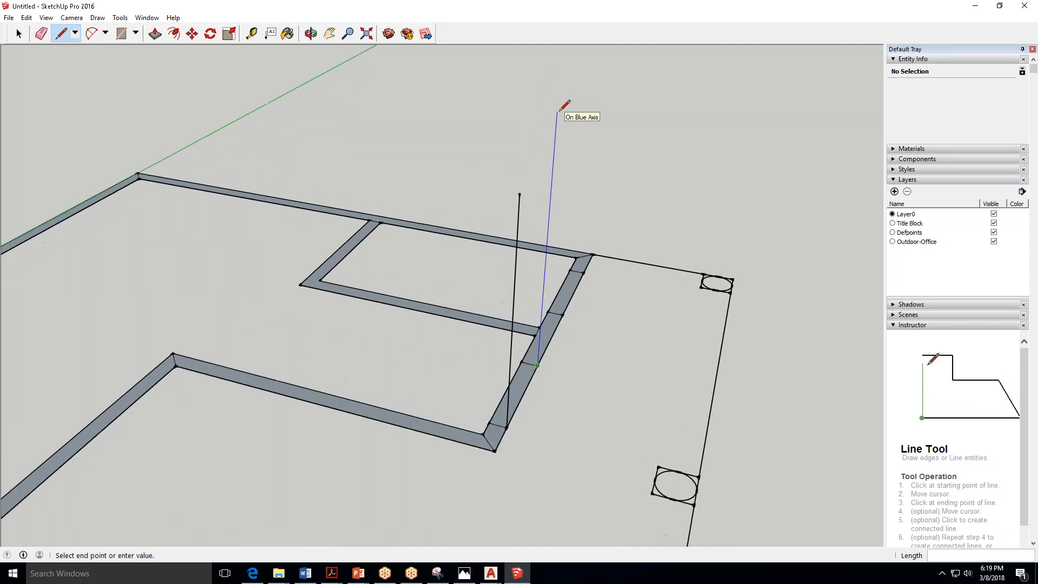
{"action": "type", "text": "6"}
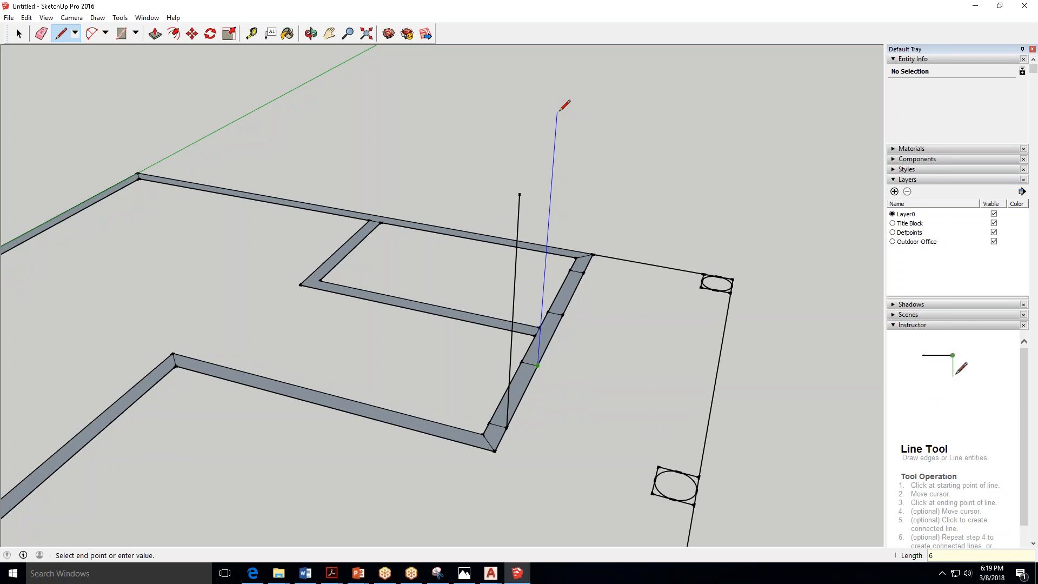
{"action": "type", "text": "'10\""}
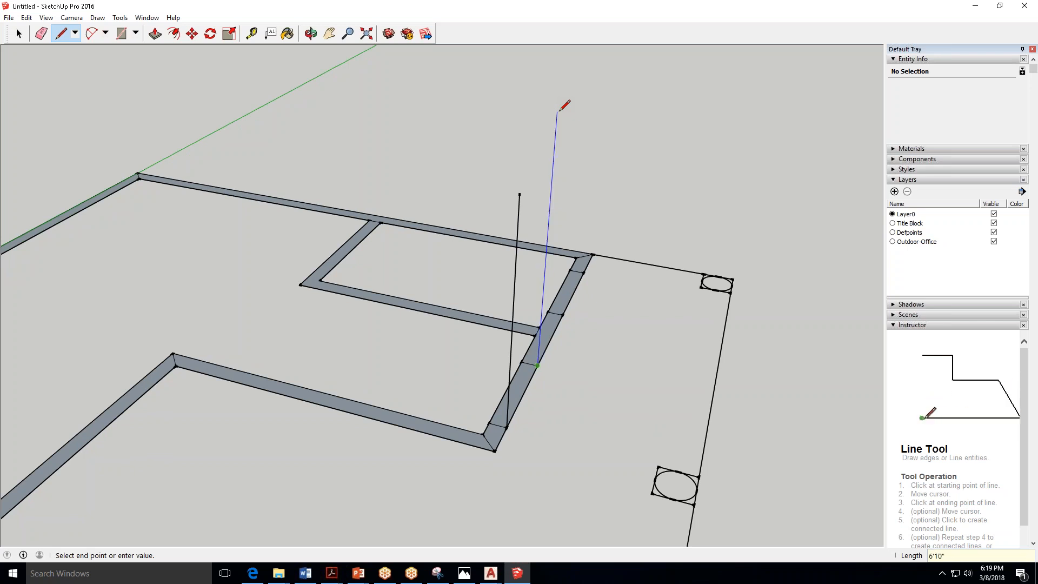
{"action": "key", "text": "Return"}
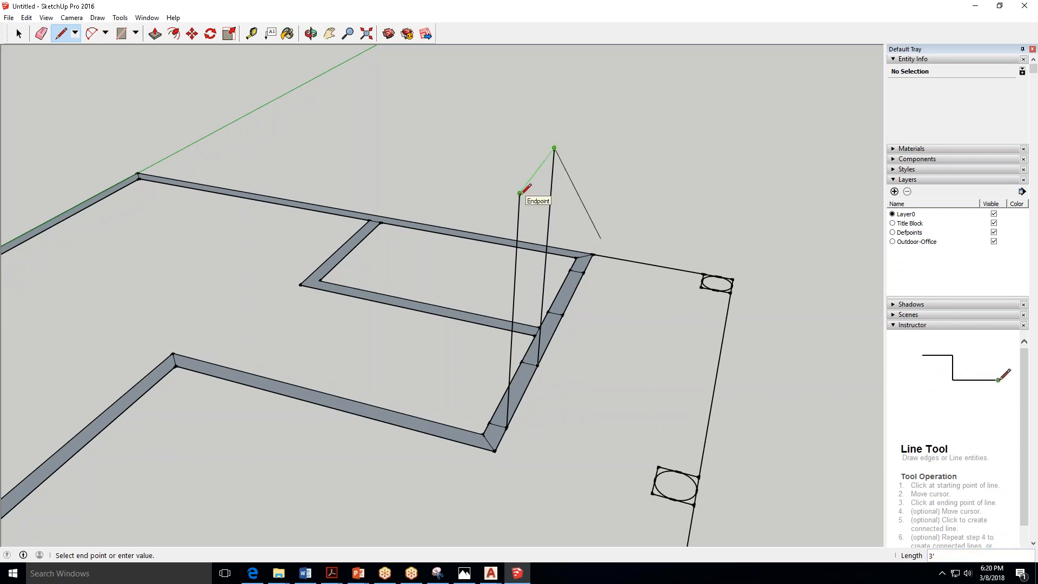
{"action": "left_click", "coordinate": [520, 192]}
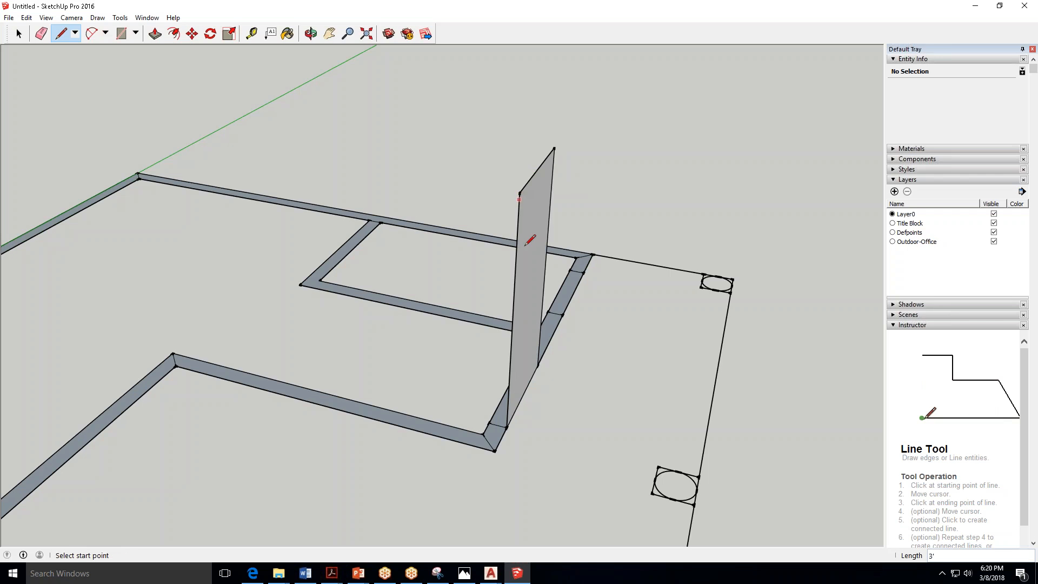
{"action": "scroll", "coordinate": [323, 202], "scroll_direction": "down", "scroll_amount": 2}
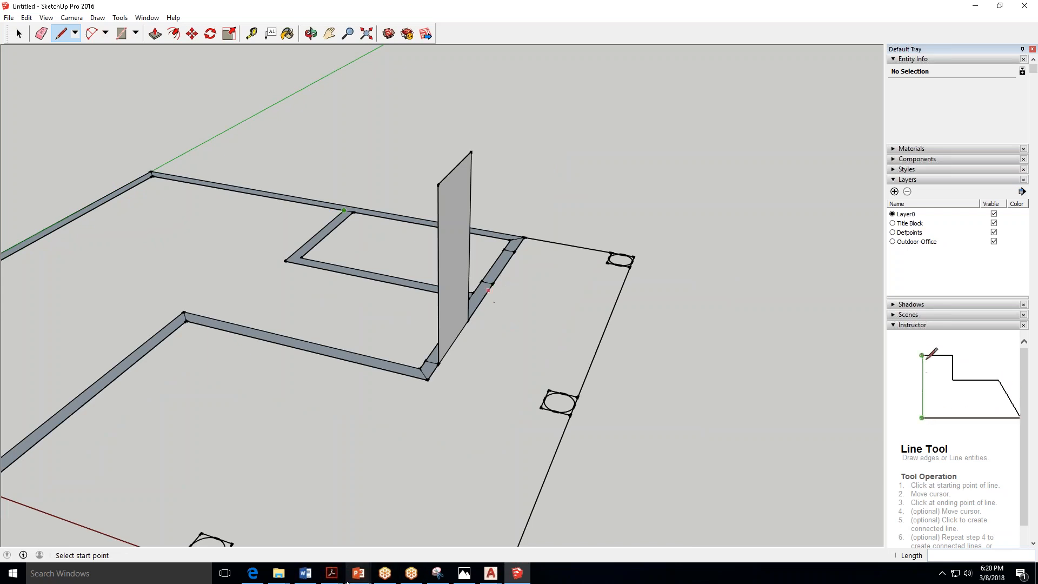
Check the window guide height in the Assignment 8 instructions in the Edge browser and return to SketchUp.
{"action": "mouse_move", "coordinate": [306, 577]}
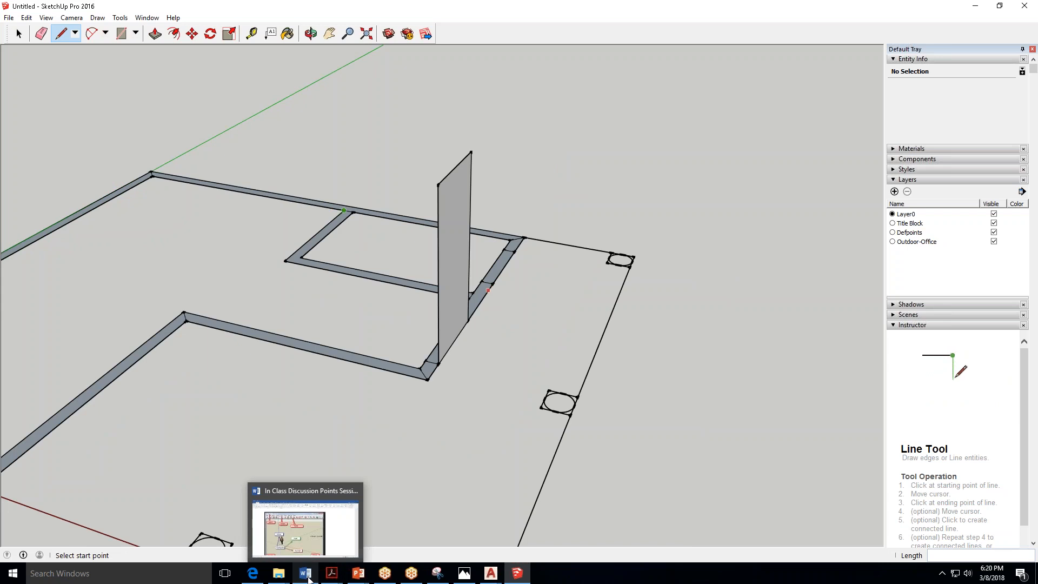
{"action": "left_click", "coordinate": [258, 579]}
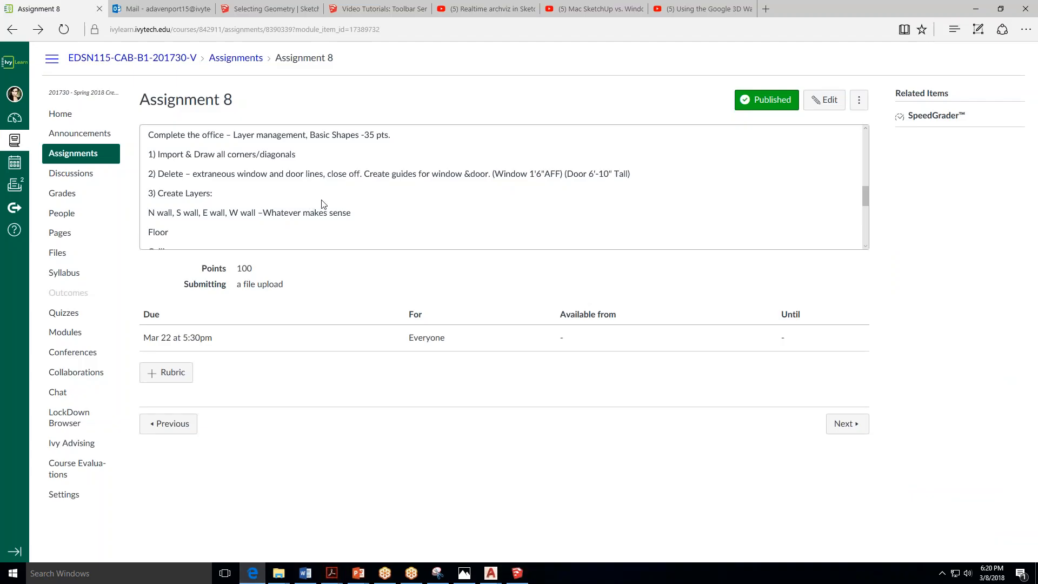
{"action": "left_click", "coordinate": [976, 9]}
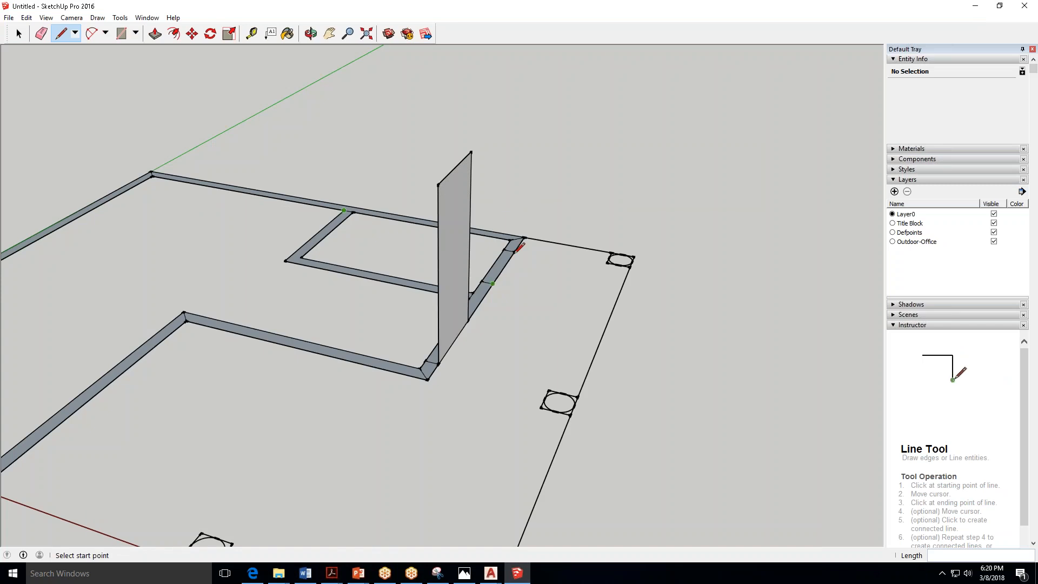
Draw a 1'6" line along the blue axis from each of the window opening's two exterior jamb corners.
{"action": "left_click", "coordinate": [492, 283]}
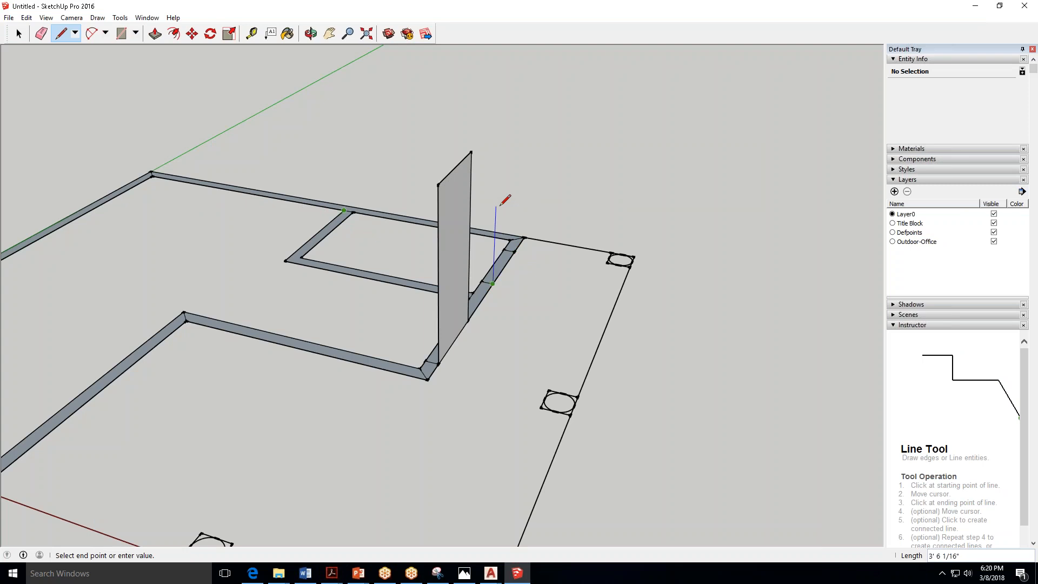
{"action": "type", "text": "1'"}
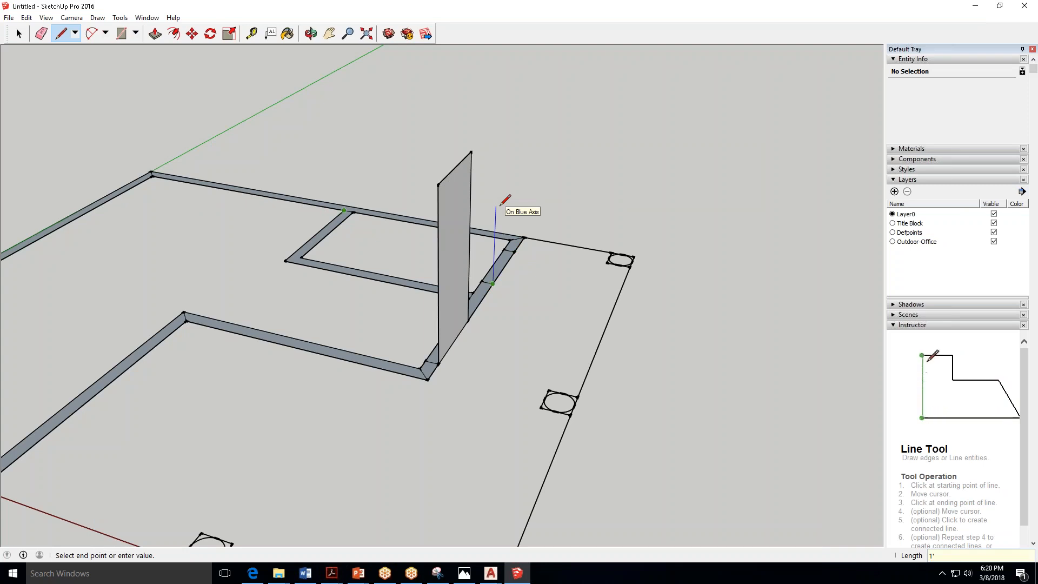
{"action": "type", "text": "6\""}
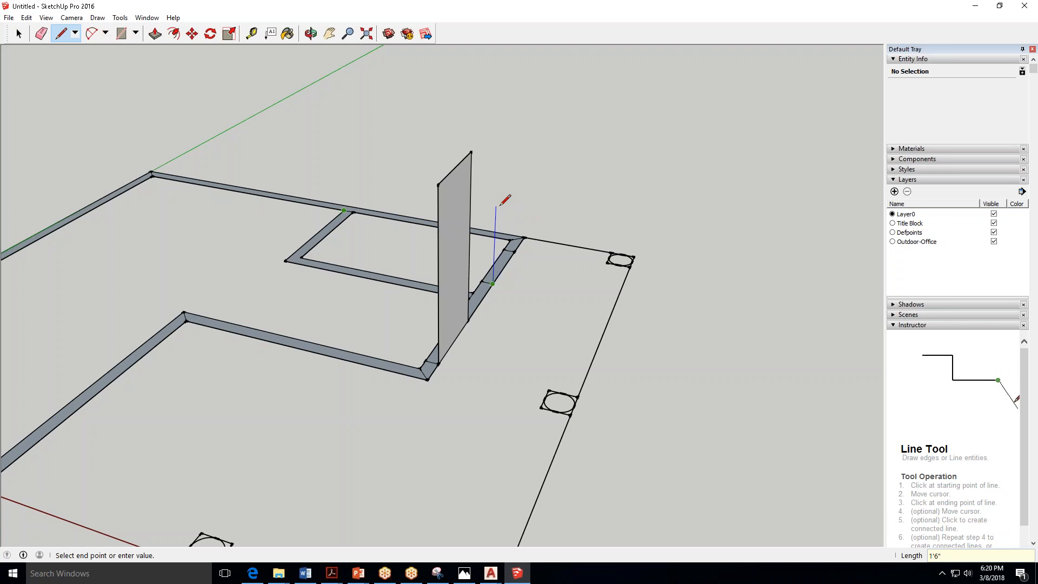
{"action": "key", "text": "Return"}
{"action": "left_click", "coordinate": [518, 247]}
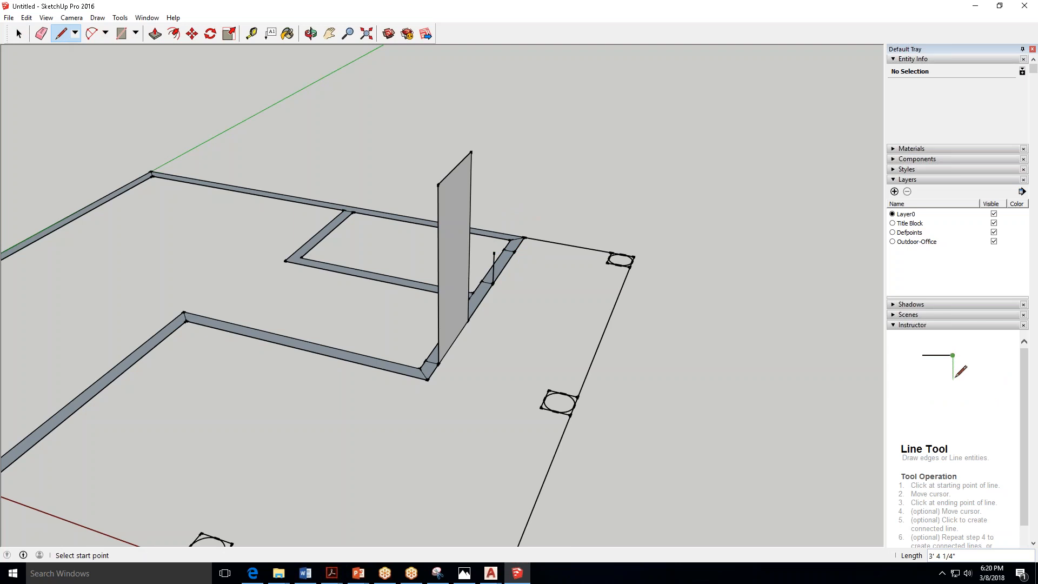
{"action": "left_click", "coordinate": [514, 252]}
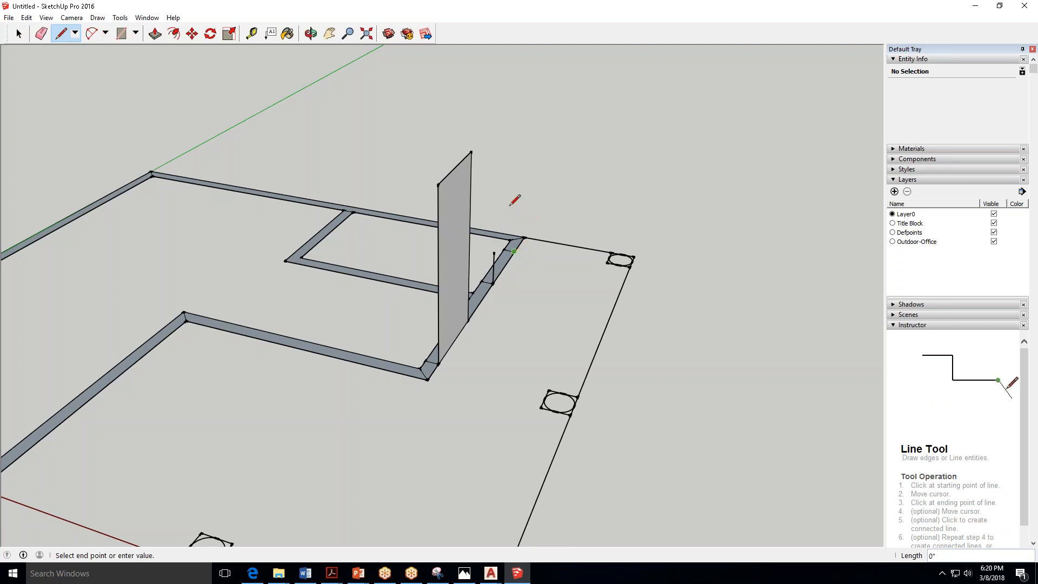
{"action": "type", "text": "1'6\""}
{"action": "key", "text": "Return"}
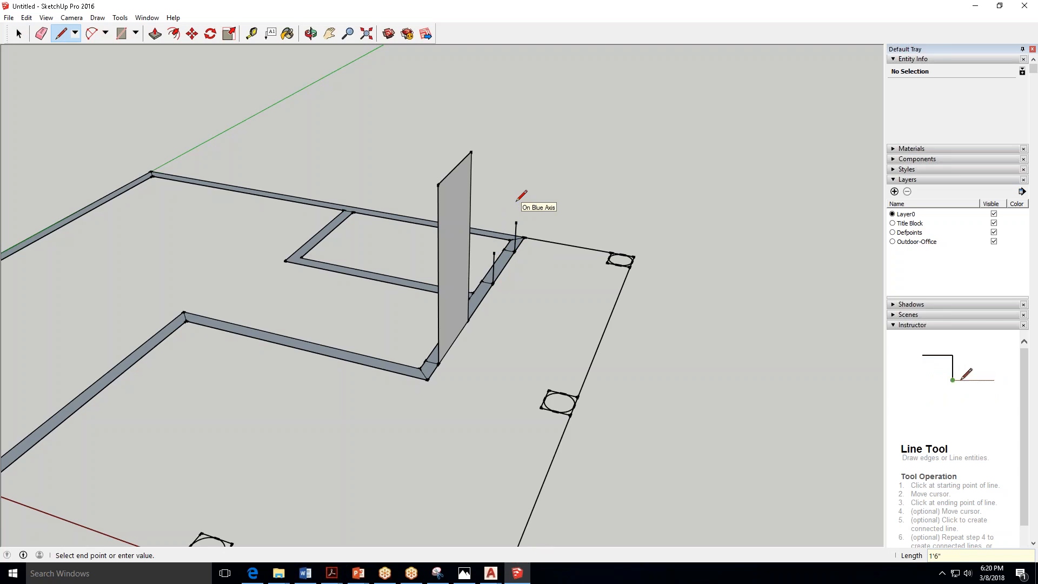
{"action": "key", "text": "Escape"}
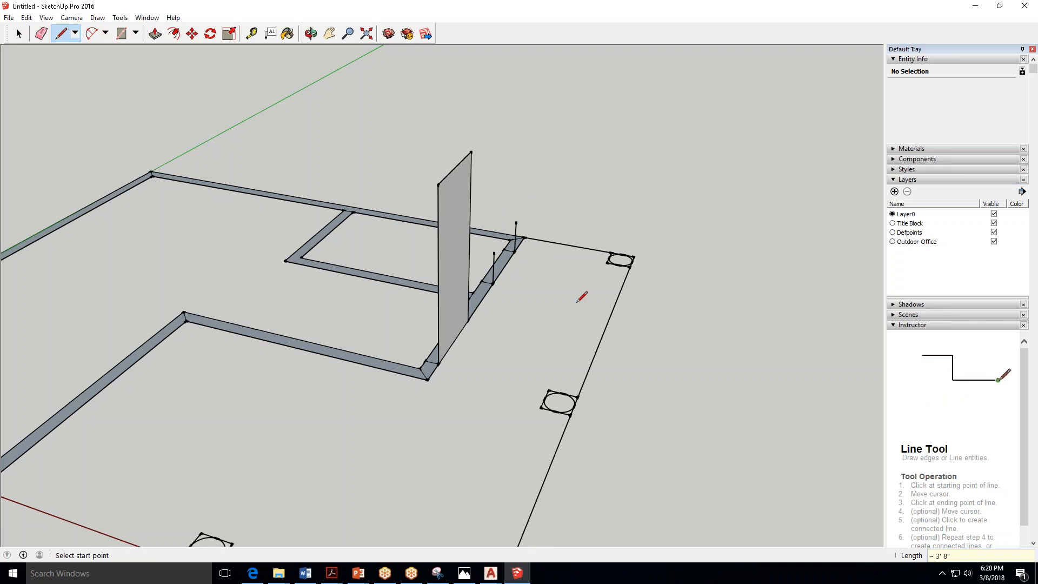
Delete the four short edges crossing the wall thickness at the window and door openings so the wall base becomes one face.
{"action": "scroll", "coordinate": [621, 209], "scroll_direction": "down", "scroll_amount": 1}
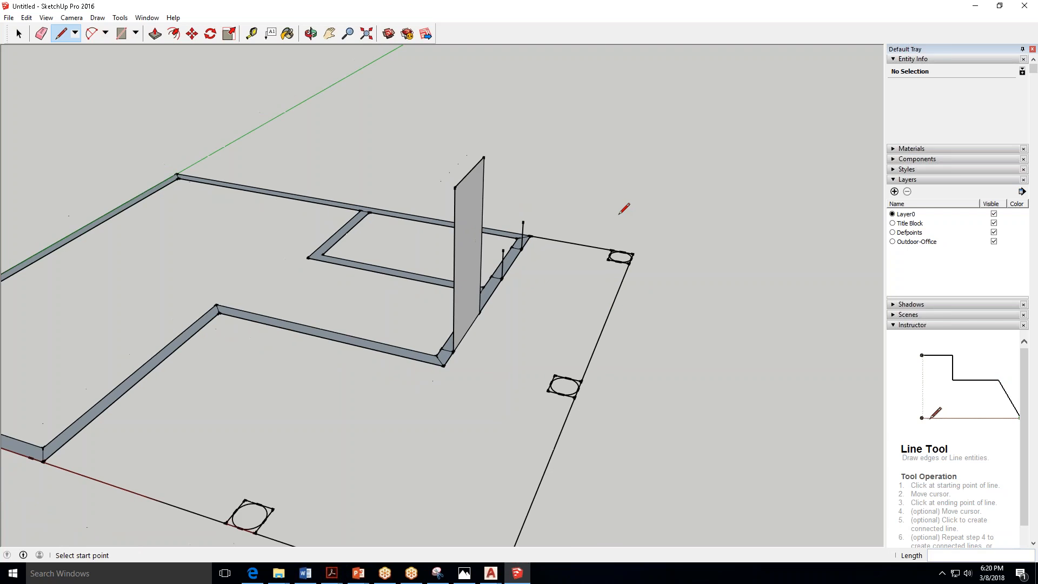
{"action": "left_click", "coordinate": [311, 33]}
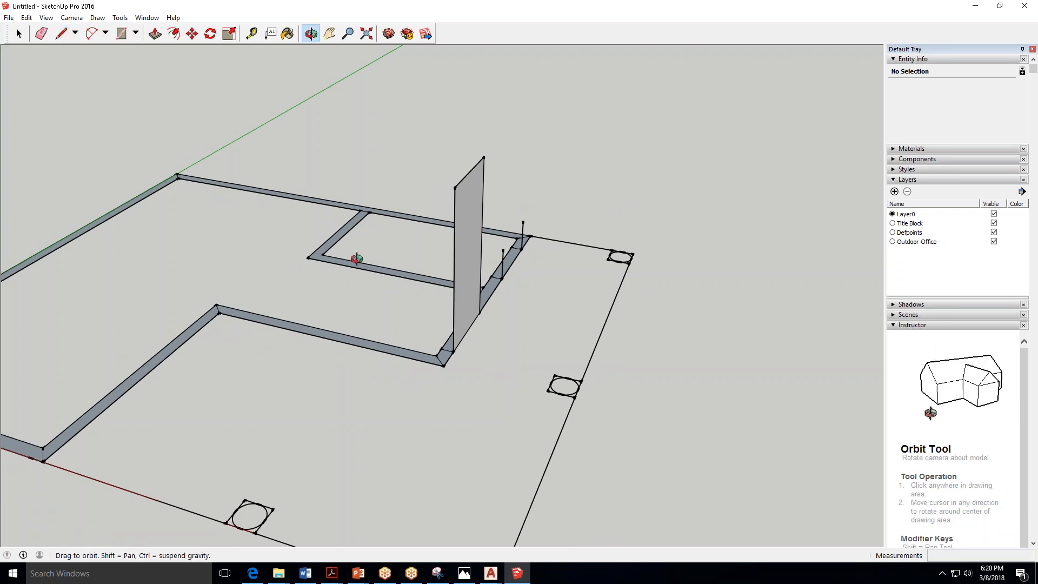
{"action": "left_click_drag", "start_coordinate": [619, 329], "coordinate": [463, 306]}
{"action": "key", "text": "space"}
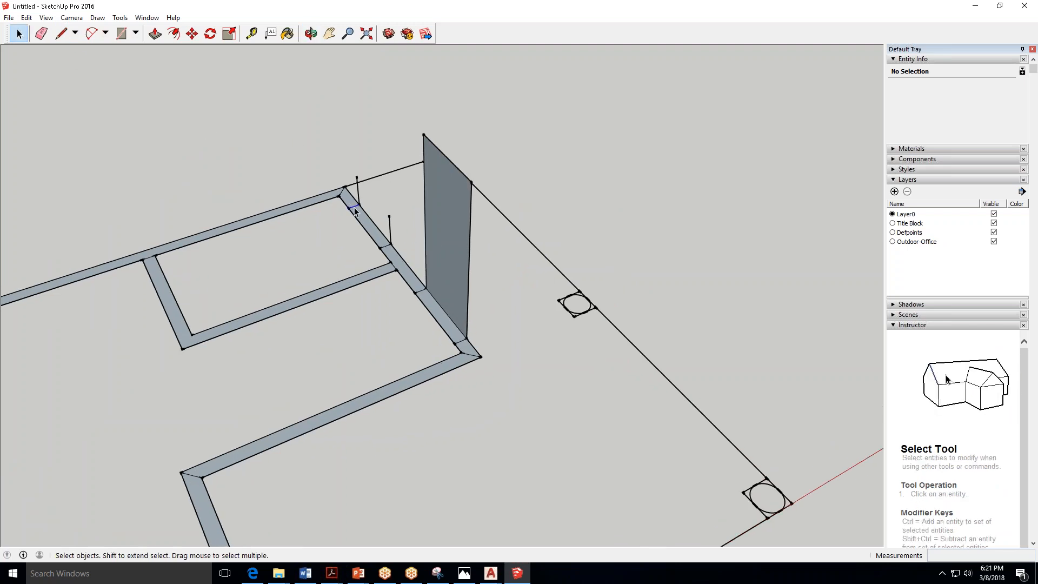
{"action": "left_click", "coordinate": [355, 209]}
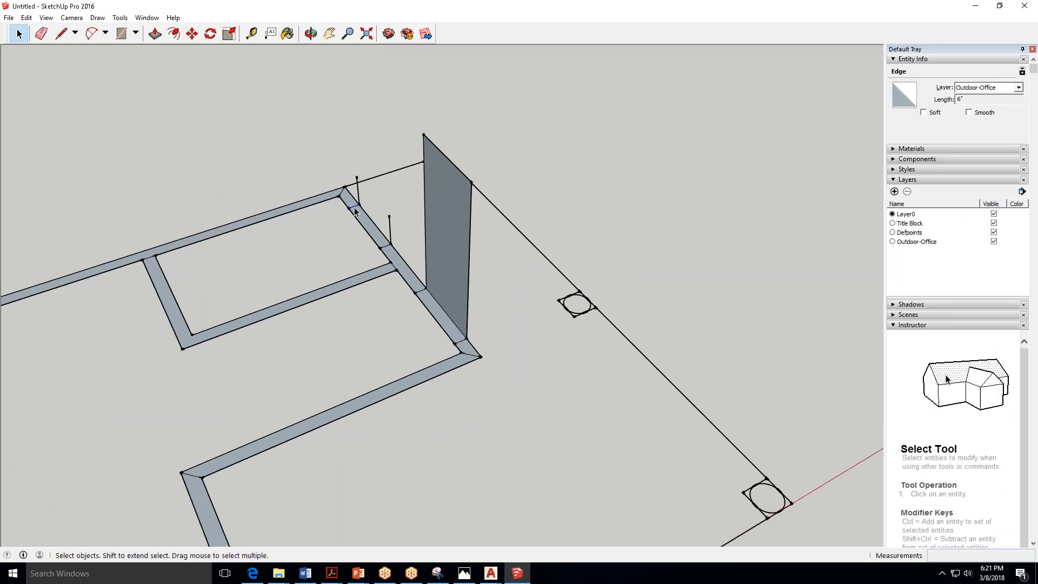
{"action": "left_click", "coordinate": [374, 235]}
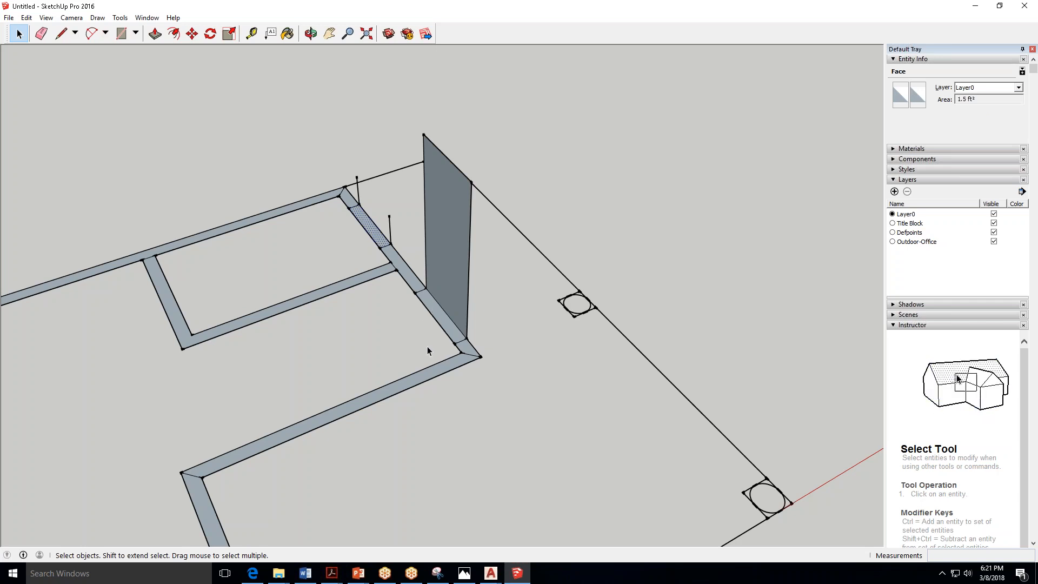
{"action": "left_click", "coordinate": [386, 248]}
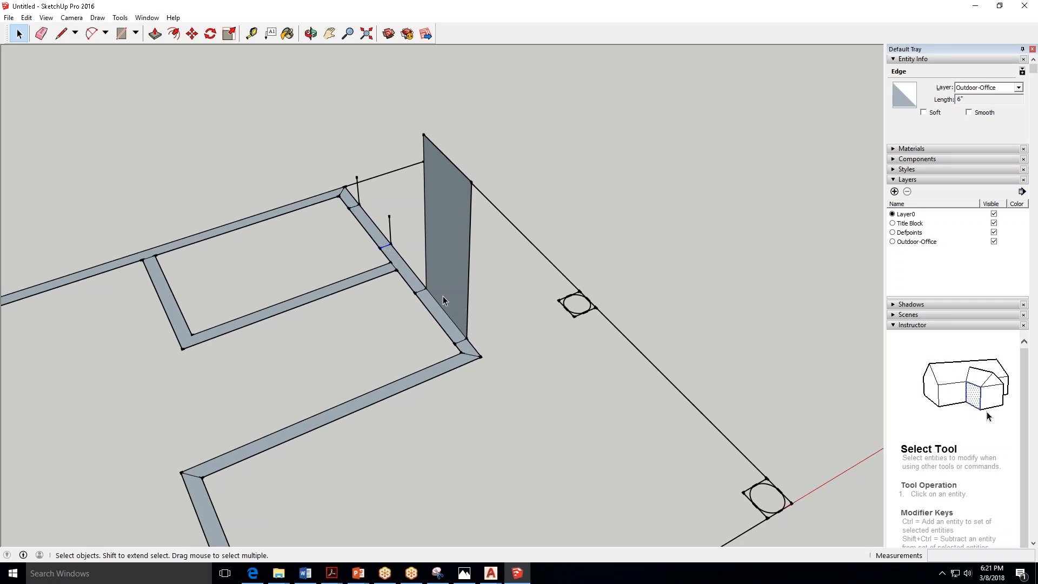
{"action": "key", "text": "ctrl+t"}
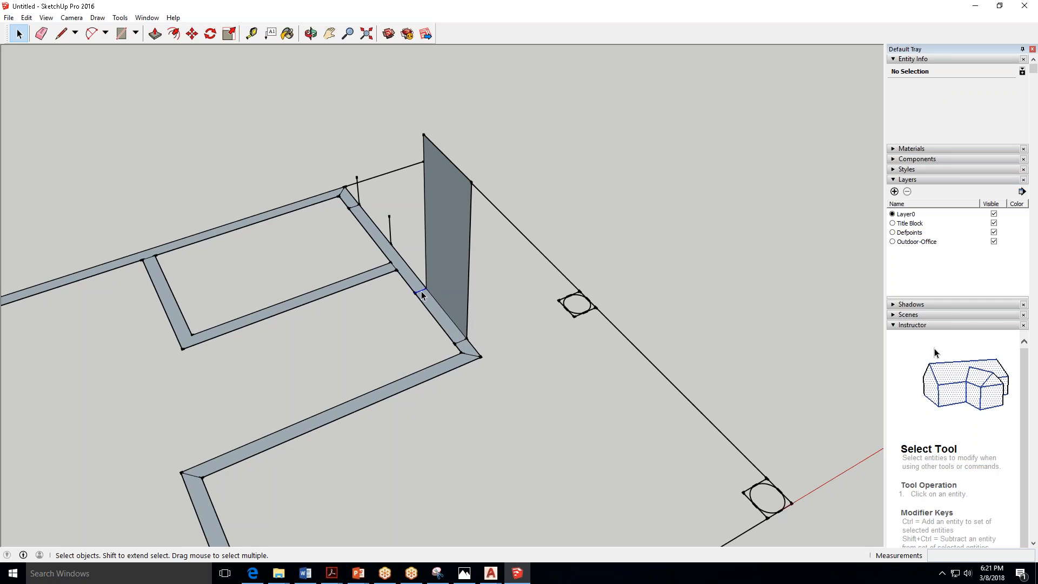
{"action": "left_click", "coordinate": [423, 295]}
{"action": "key", "text": "ctrl+t"}
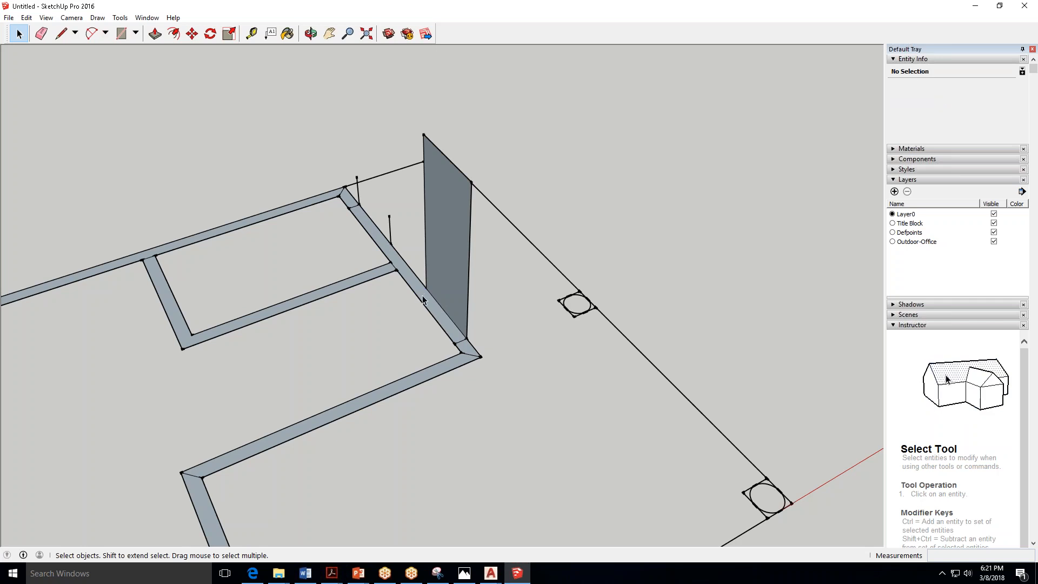
{"action": "left_click", "coordinate": [461, 341]}
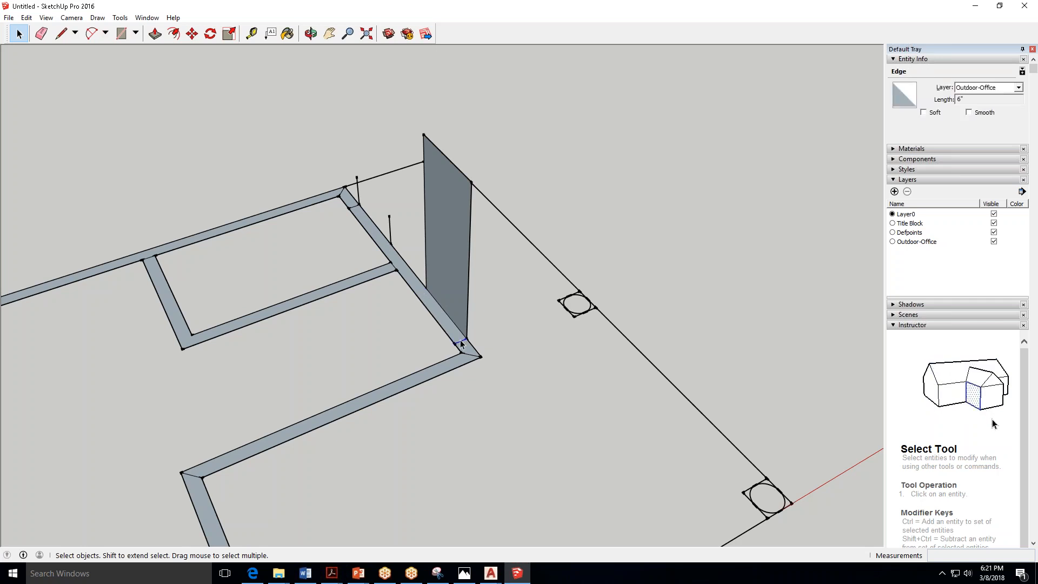
{"action": "left_click", "coordinate": [351, 224]}
{"action": "left_click", "coordinate": [350, 203]}
{"action": "key", "text": "ctrl+t"}
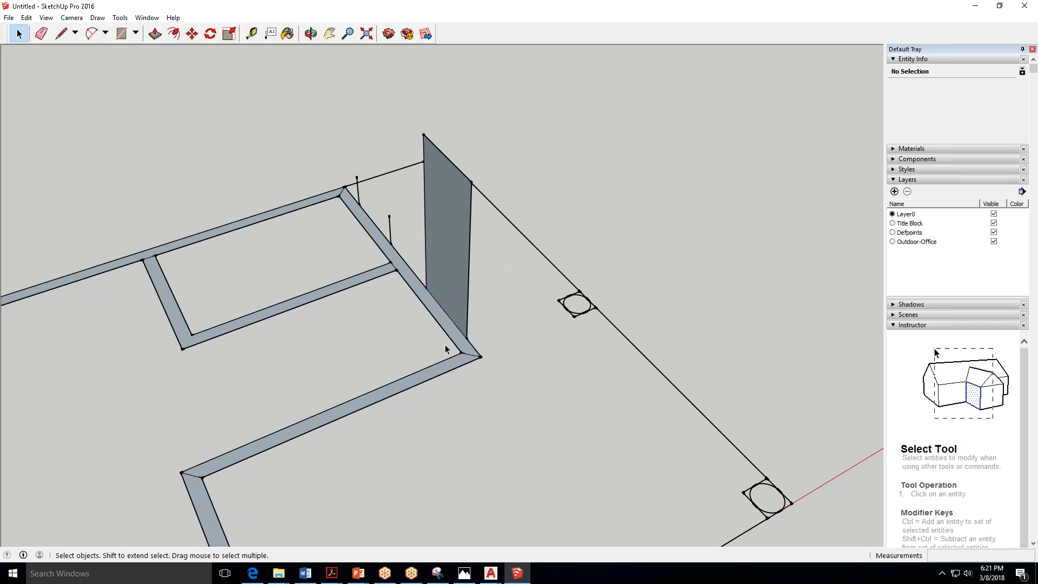
Select the base face of the wall containing the door and window to check that it is one continuous piece.
{"action": "left_click", "coordinate": [311, 34]}
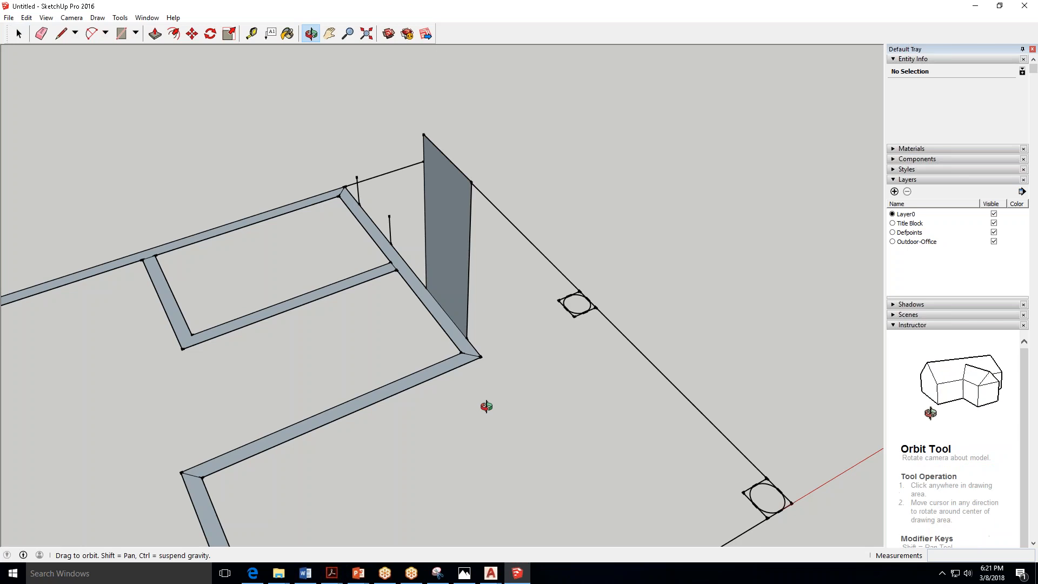
{"action": "left_click_drag", "start_coordinate": [463, 410], "coordinate": [575, 294]}
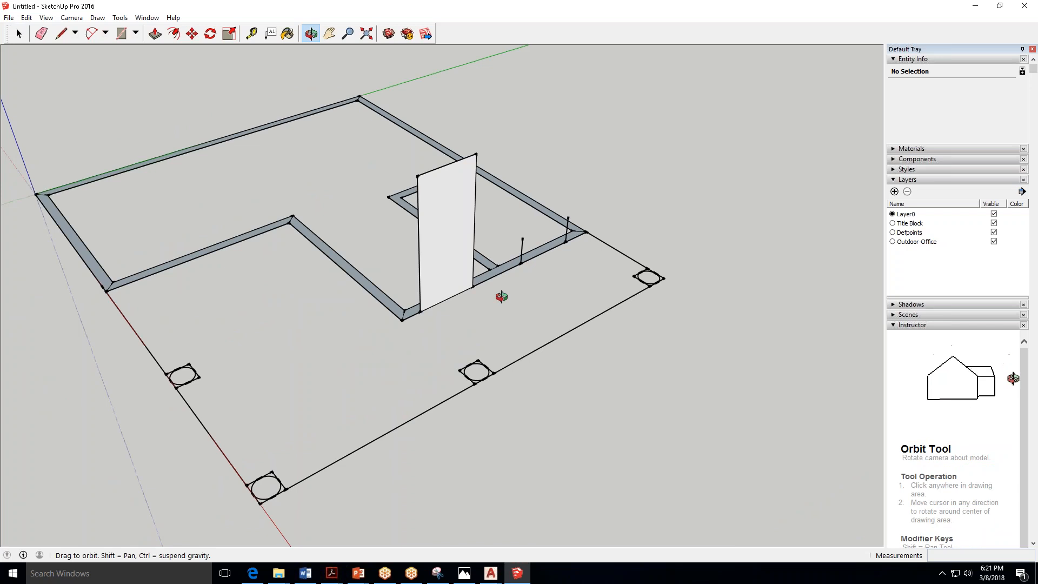
{"action": "key", "text": "space"}
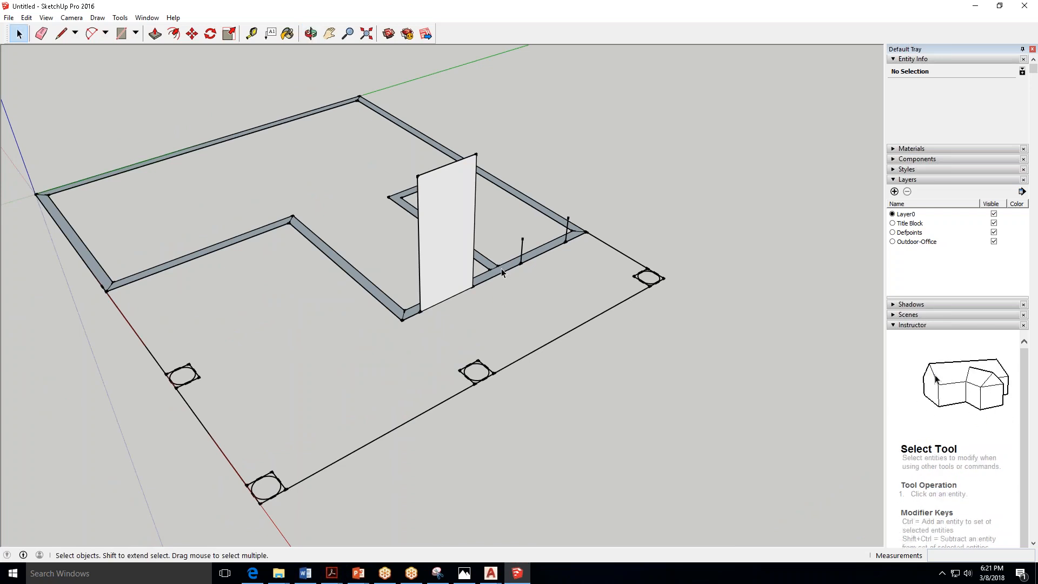
{"action": "left_click", "coordinate": [501, 272]}
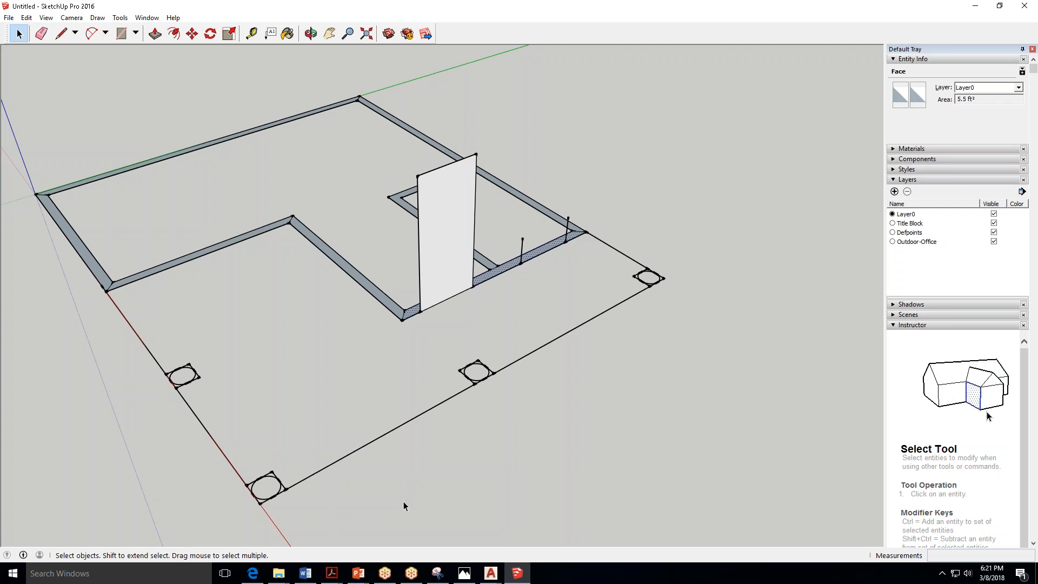
Switch to the Assignment 8 page in Edge to read the list of layers to create, and return to SketchUp.
{"action": "left_click", "coordinate": [253, 574]}
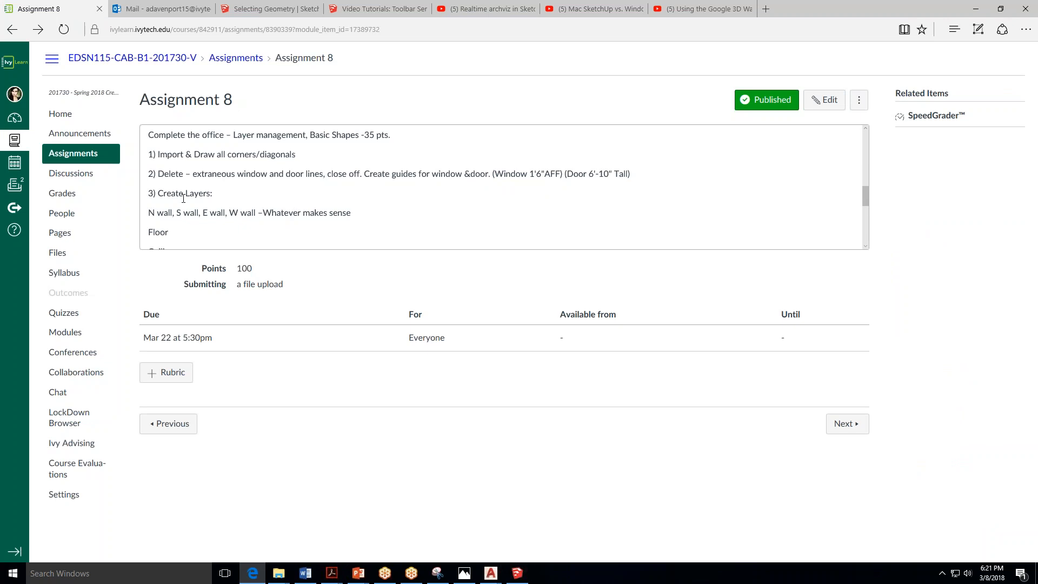
{"action": "scroll", "coordinate": [183, 198], "scroll_direction": "down", "scroll_amount": 1}
{"action": "scroll", "coordinate": [217, 217], "scroll_direction": "down", "scroll_amount": 1}
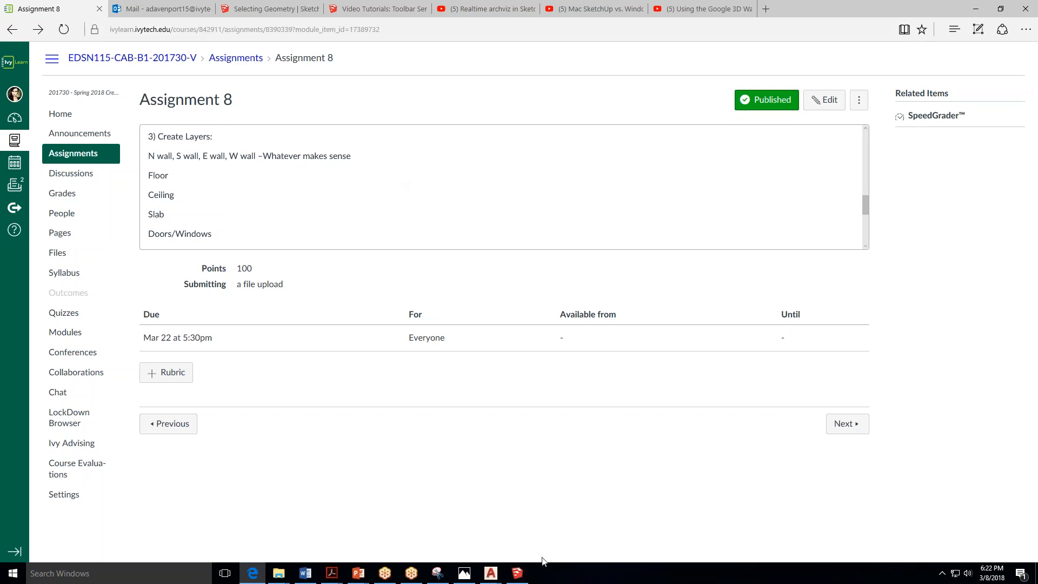
{"action": "left_click", "coordinate": [521, 579]}
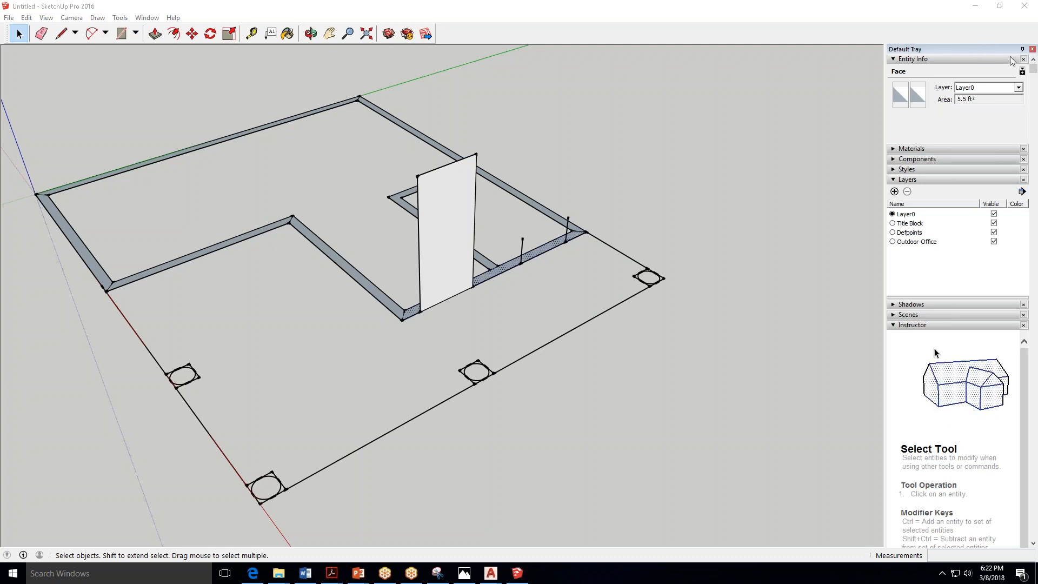
Check which Default Tray panels are enabled and look into the Materials, Components, Styles and Layers sections.
{"action": "left_click", "coordinate": [146, 18]}
{"action": "mouse_move", "coordinate": [161, 33]}
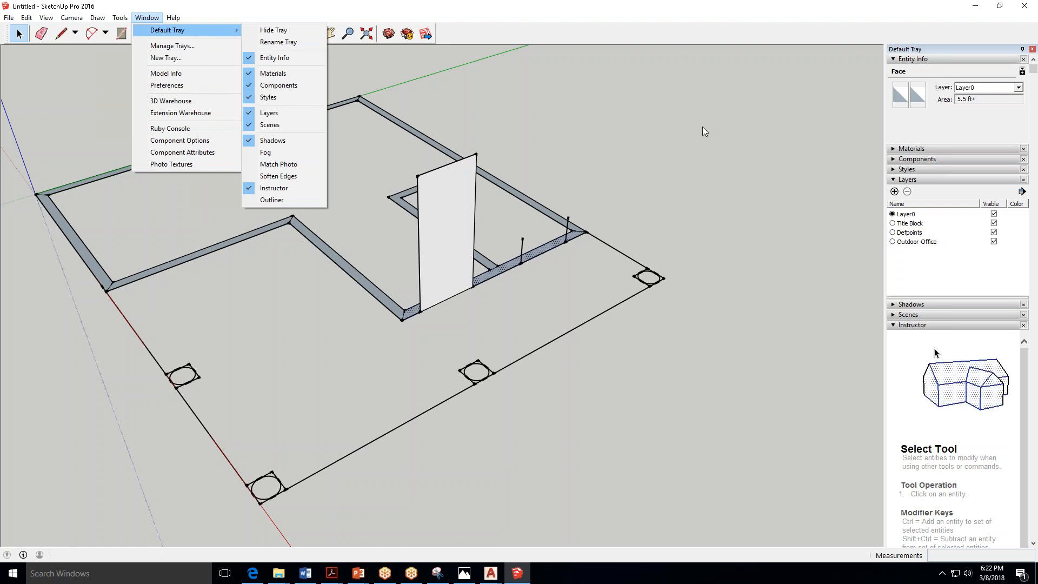
{"action": "left_click", "coordinate": [764, 161]}
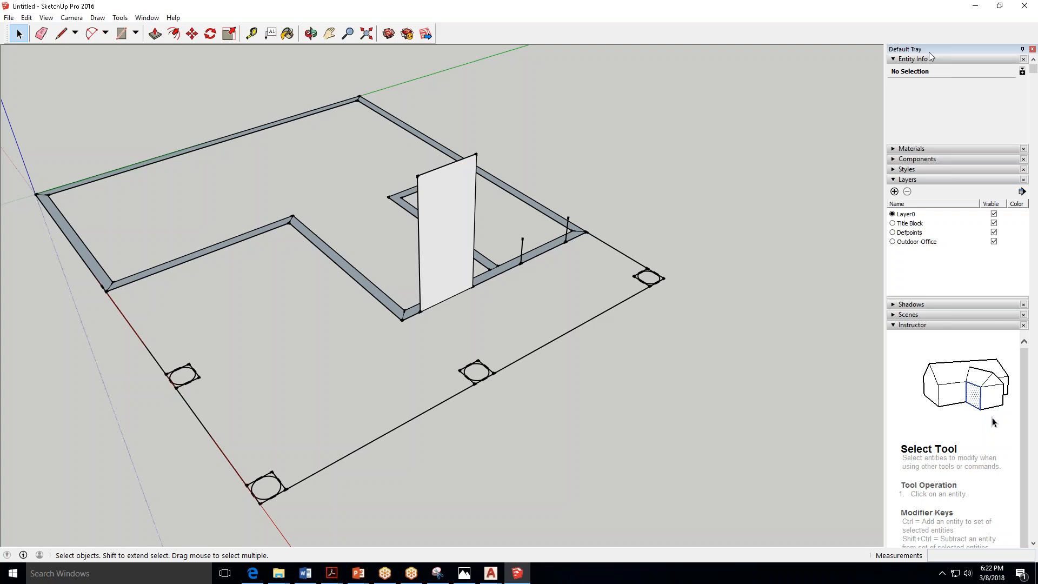
{"action": "left_click", "coordinate": [908, 148]}
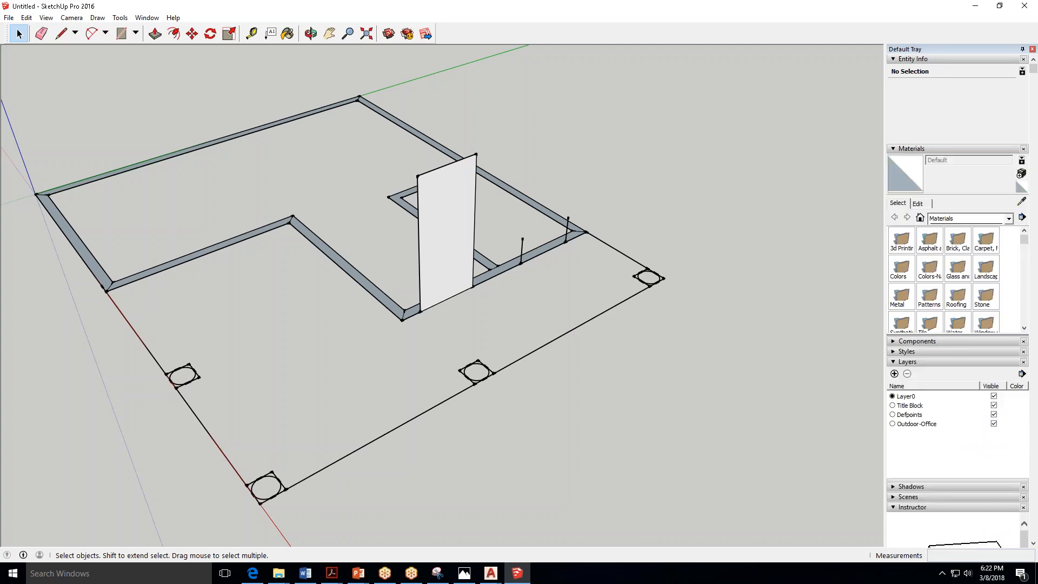
{"action": "left_click", "coordinate": [893, 152]}
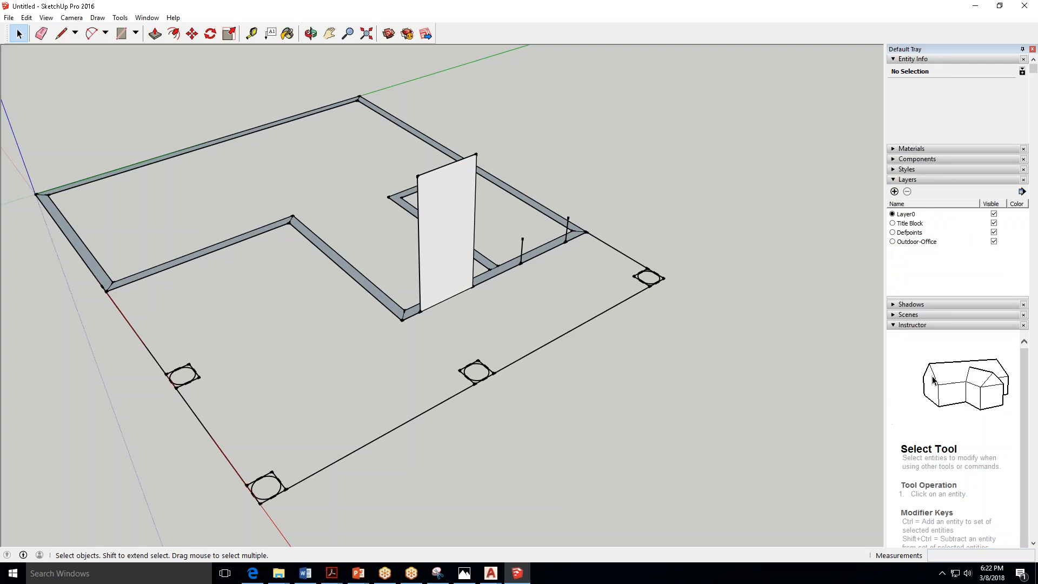
{"action": "left_click", "coordinate": [893, 159]}
{"action": "left_click", "coordinate": [892, 159]}
{"action": "left_click", "coordinate": [893, 170]}
{"action": "left_click", "coordinate": [893, 170]}
{"action": "left_click", "coordinate": [893, 180]}
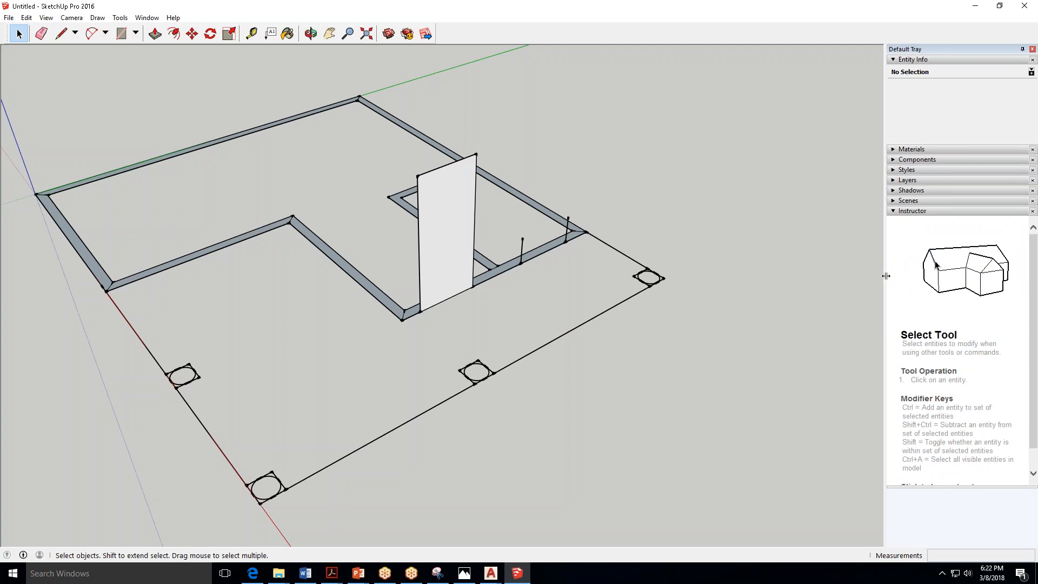
{"action": "left_click", "coordinate": [894, 180]}
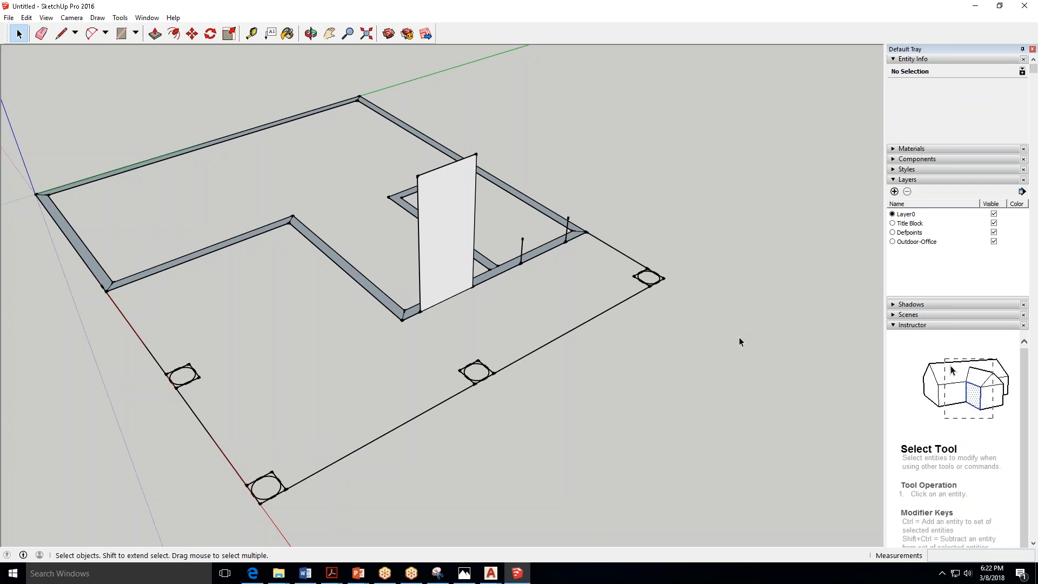
Create four new layers named North Wall, South Wall, East Wall and West Wall.
{"action": "left_click", "coordinate": [895, 192]}
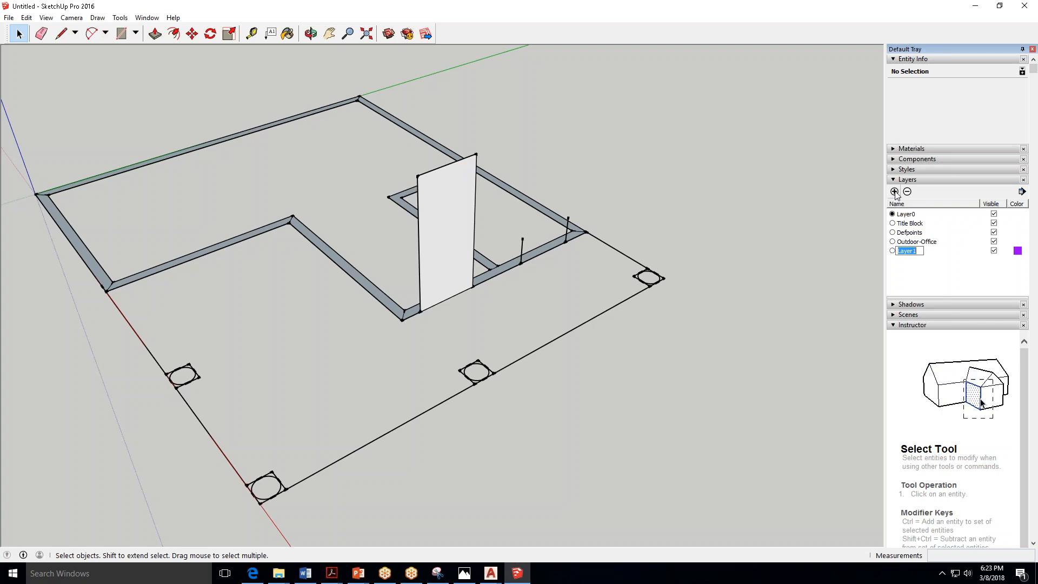
{"action": "type", "text": "N"}
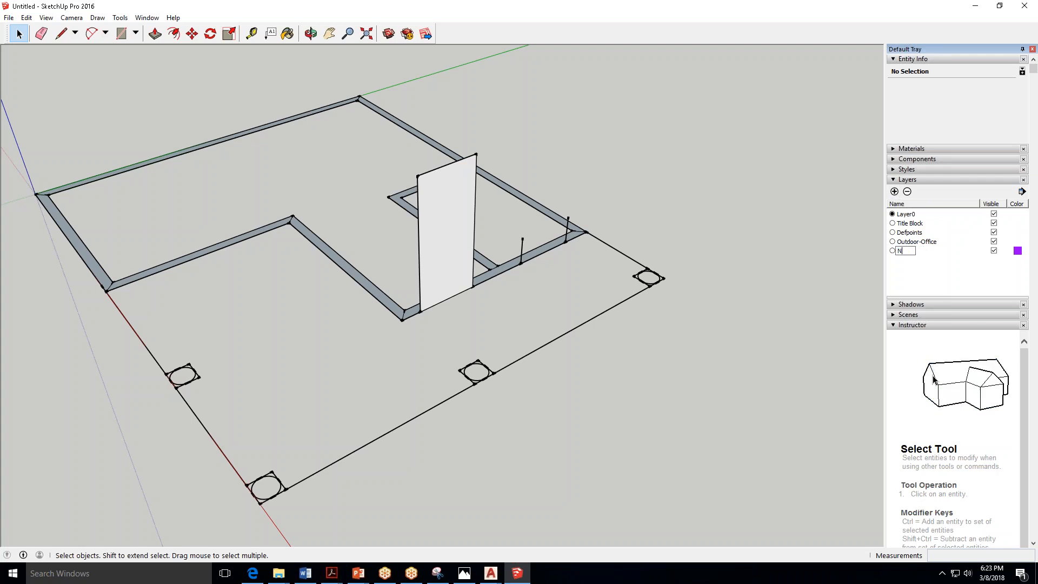
{"action": "type", "text": "orth Wall"}
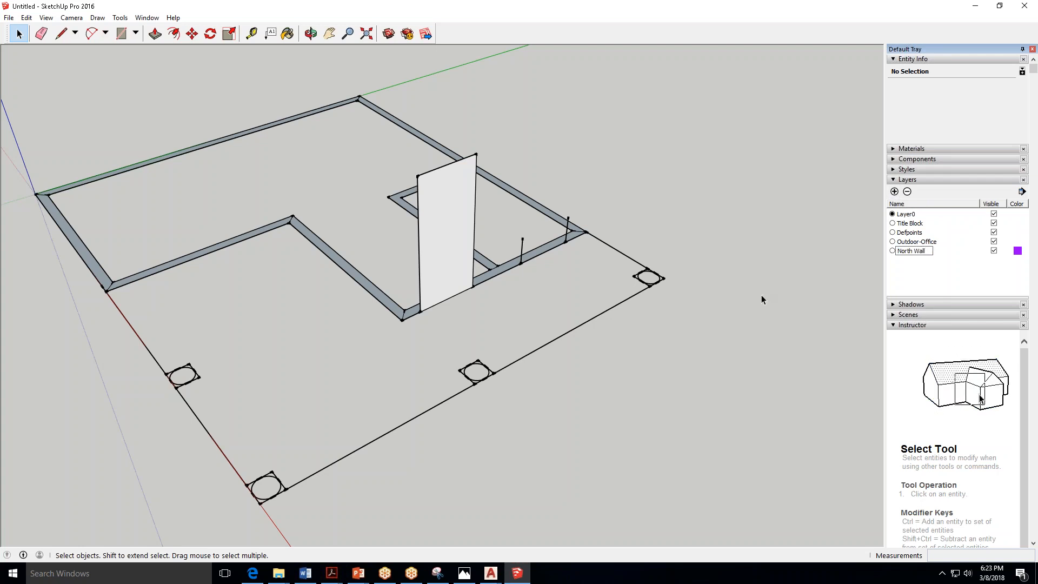
{"action": "left_click", "coordinate": [895, 192]}
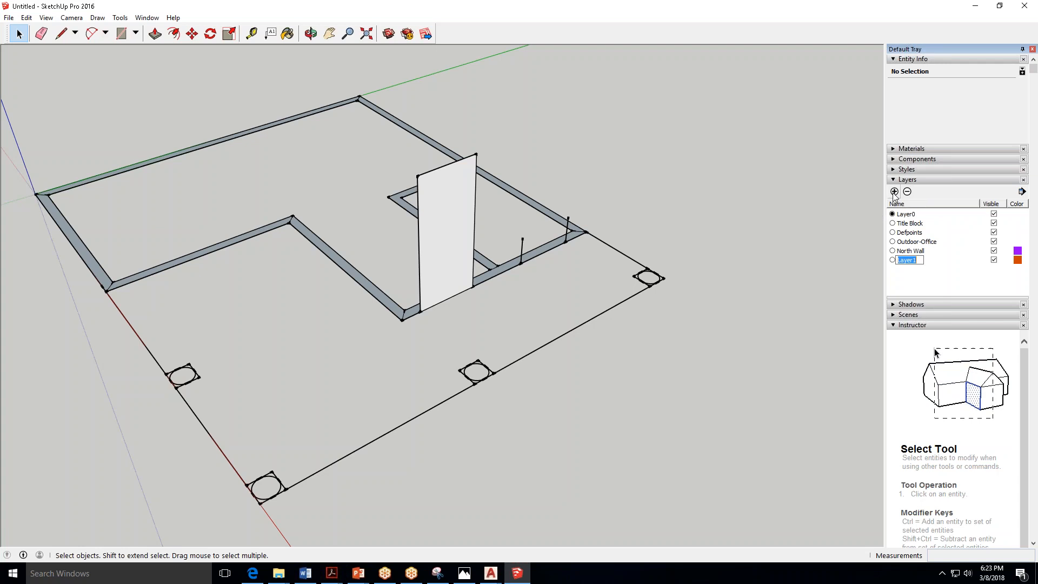
{"action": "type", "text": "South"}
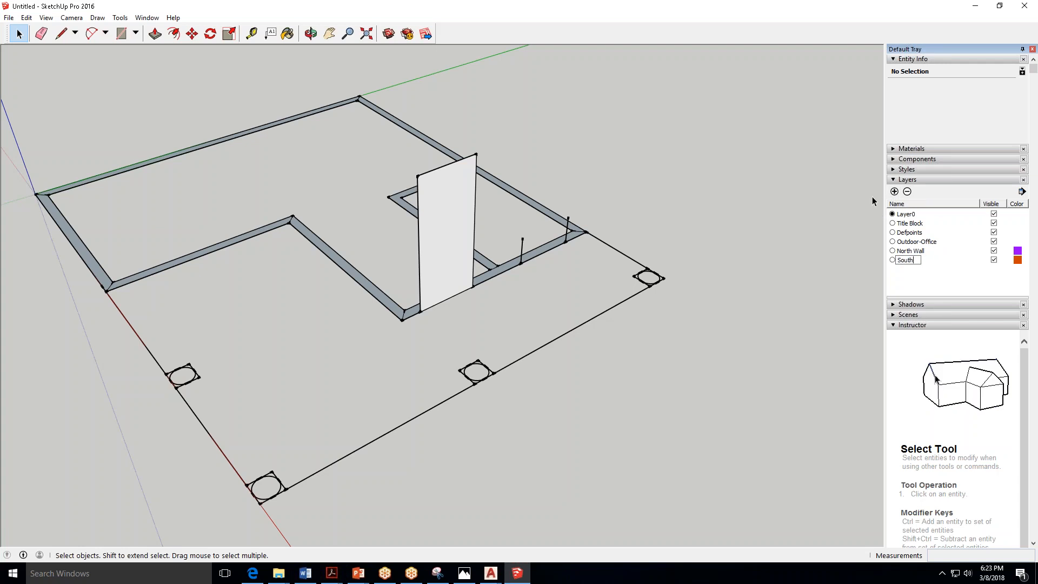
{"action": "type", "text": " Wall"}
{"action": "left_click", "coordinate": [895, 192]}
{"action": "type", "text": "East Wall"}
{"action": "left_click", "coordinate": [895, 192]}
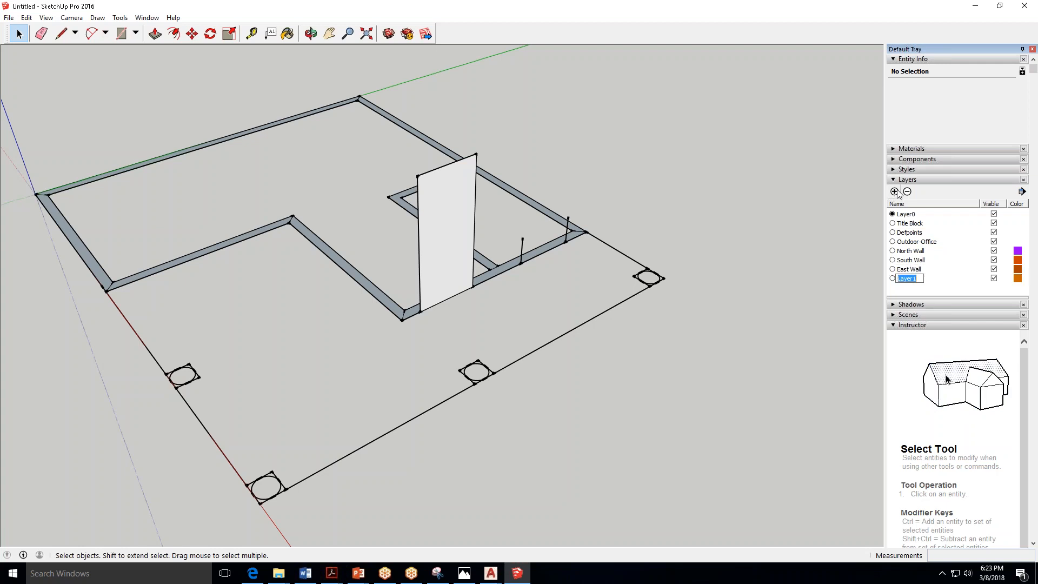
{"action": "type", "text": "West"}
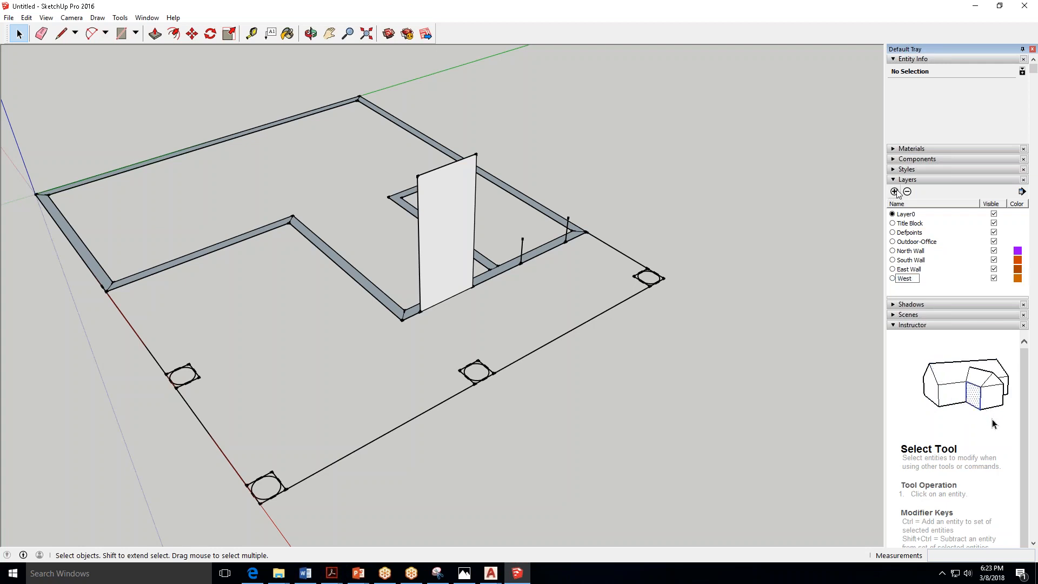
{"action": "type", "text": " Wall"}
{"action": "key", "text": "Return"}
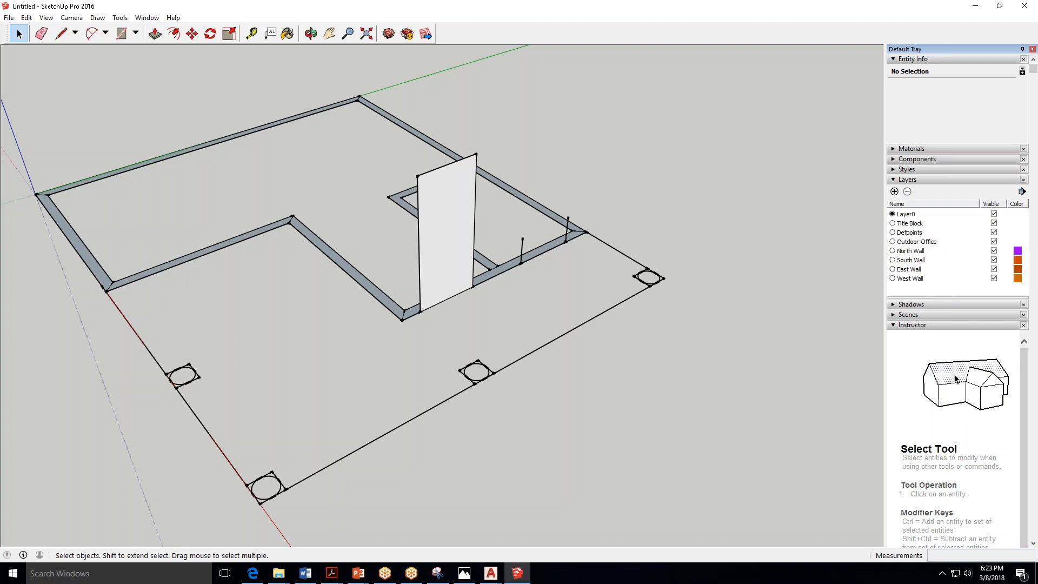
Check the layer list on the Assignment 8 page in Edge, and add Floor, Ceiling and Slab layers in SketchUp.
{"action": "left_click", "coordinate": [253, 573]}
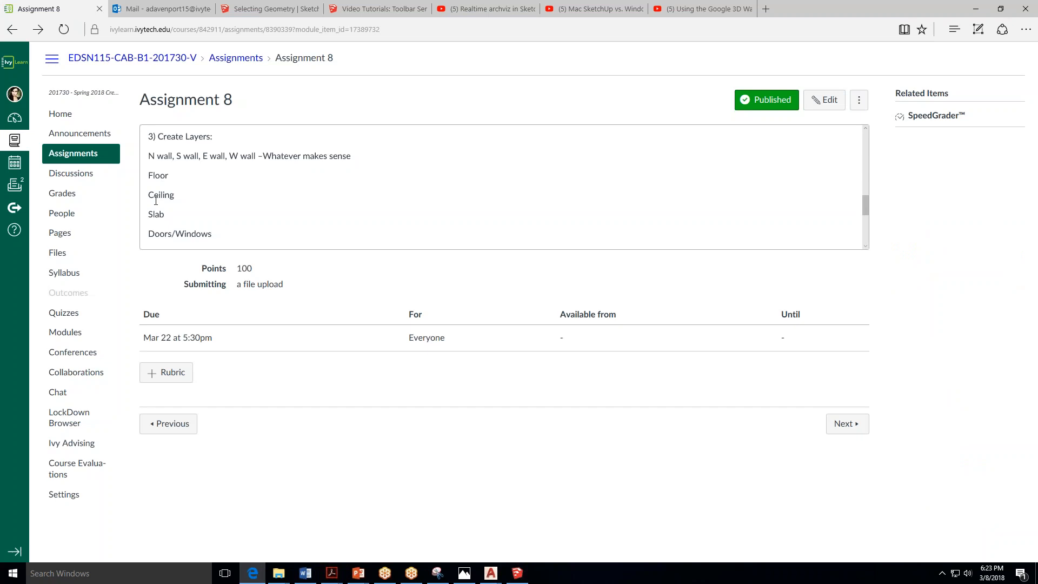
{"action": "left_click", "coordinate": [976, 8]}
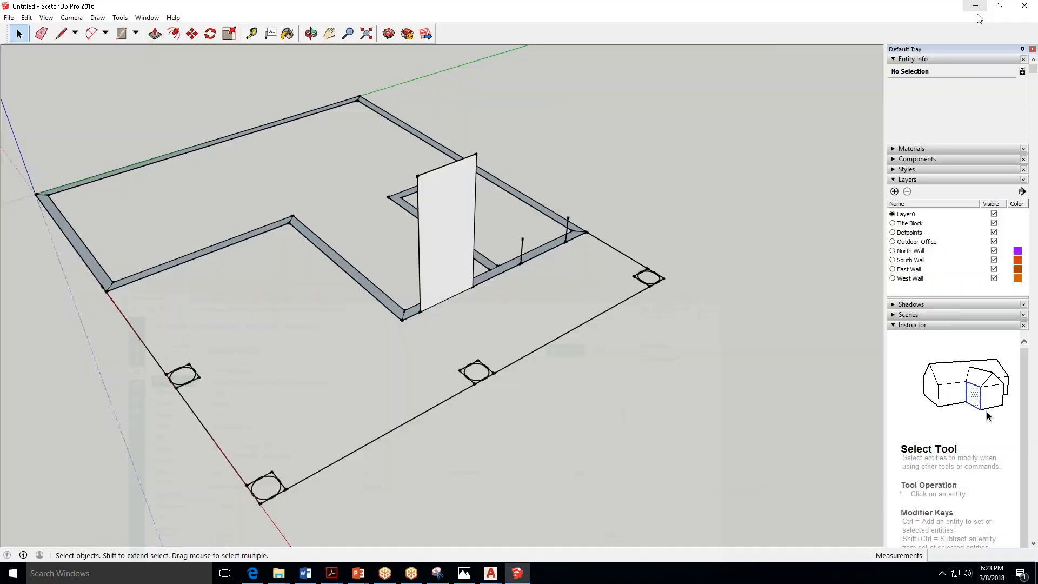
{"action": "left_click", "coordinate": [895, 192]}
{"action": "type", "text": "Floor"}
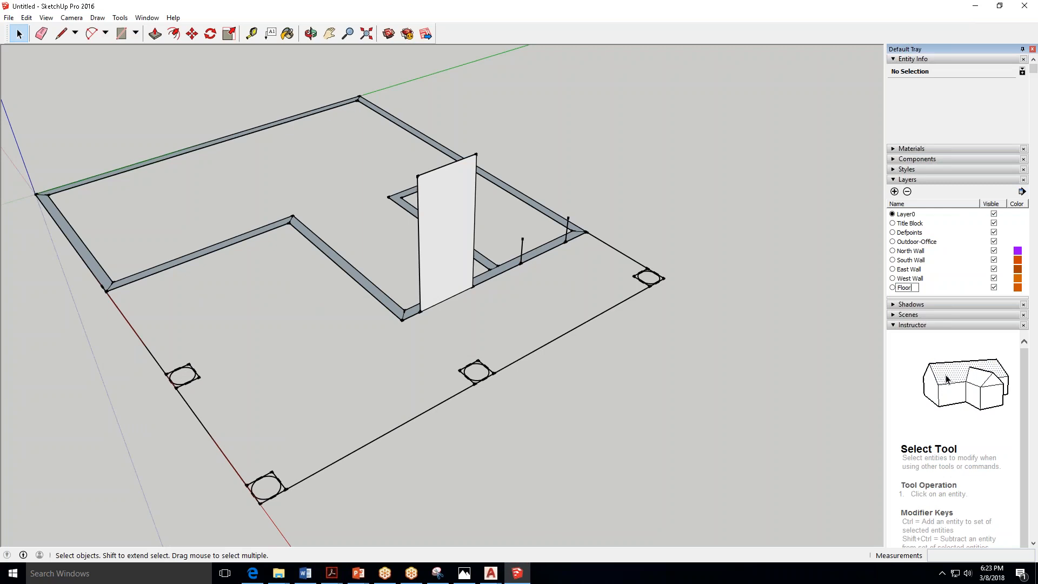
{"action": "left_click", "coordinate": [894, 191]}
{"action": "type", "text": "Ceiling"}
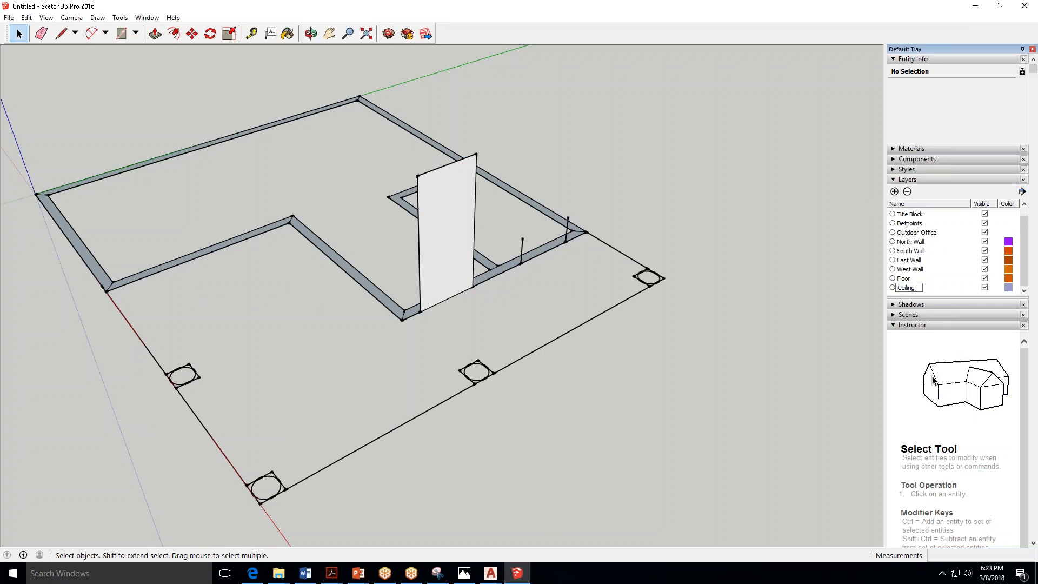
{"action": "left_click", "coordinate": [894, 192]}
{"action": "type", "text": "Slab"}
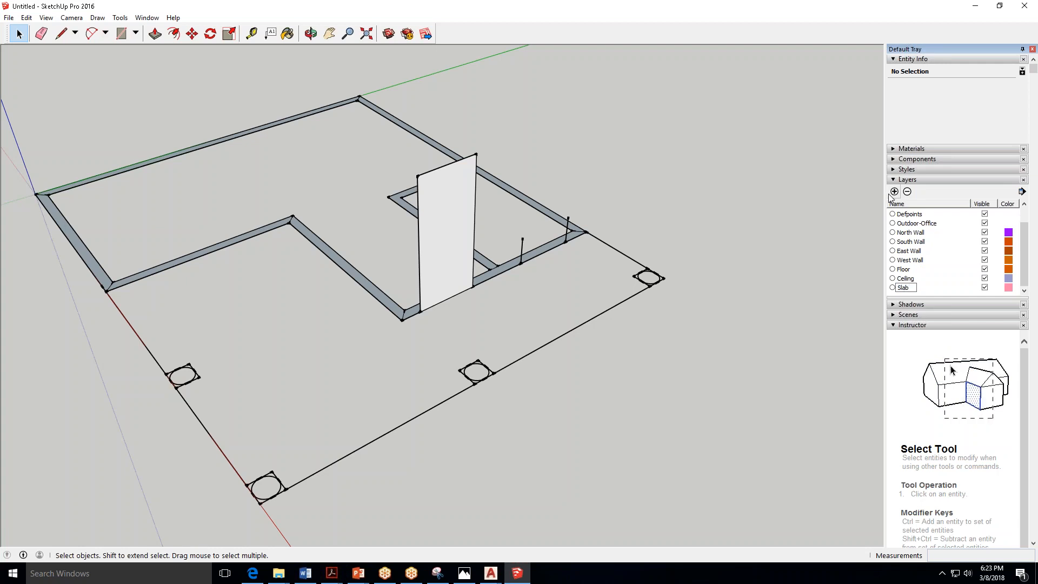
{"action": "left_click", "coordinate": [814, 411]}
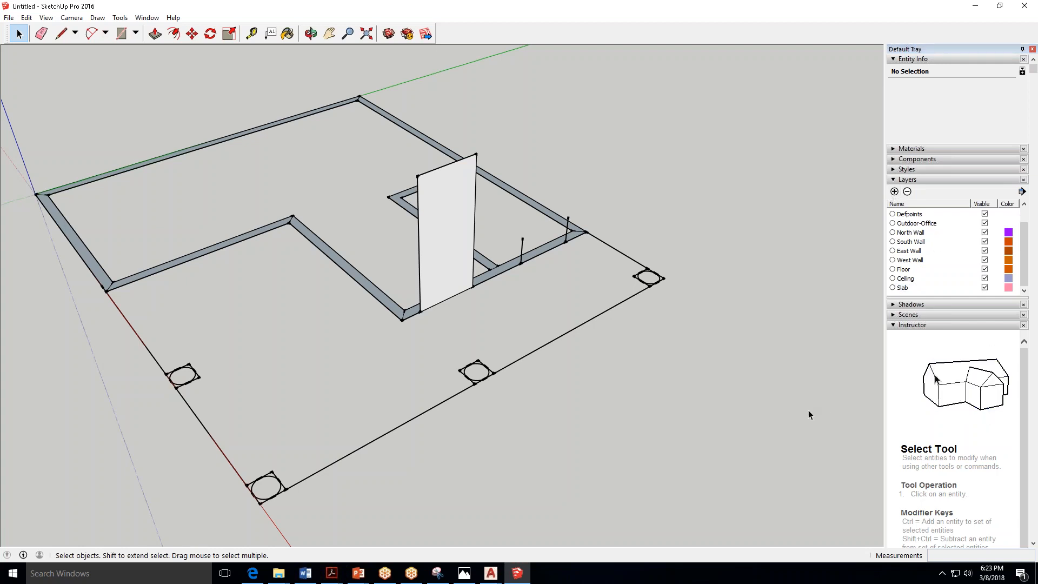
Read the rest of the layer list on the Assignment 8 page in Edge, and add Doors, Windows and Roof layers in SketchUp.
{"action": "left_click", "coordinate": [258, 574]}
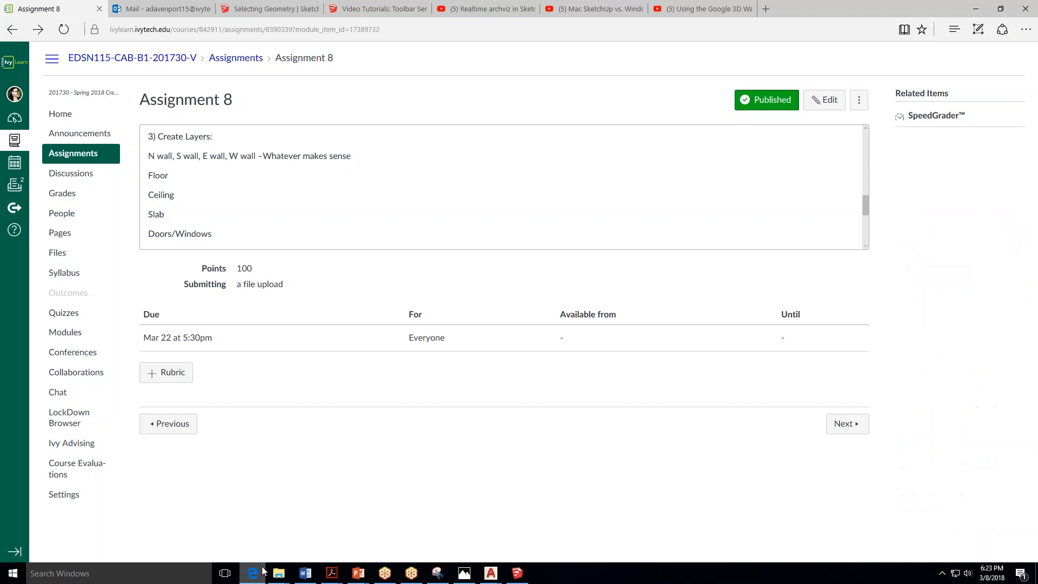
{"action": "scroll", "coordinate": [864, 219], "scroll_direction": "down", "scroll_amount": 1}
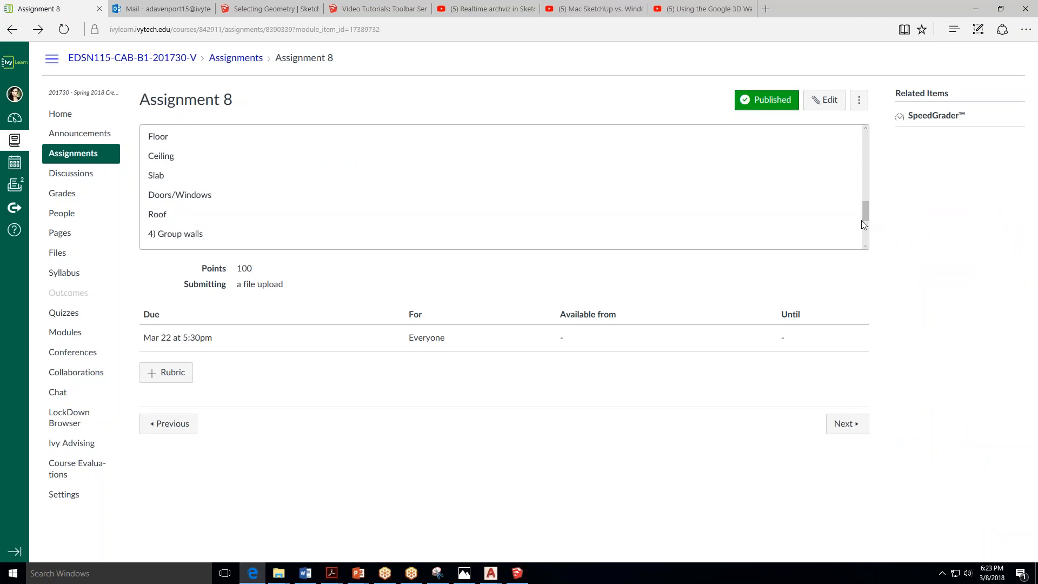
{"action": "left_click", "coordinate": [976, 9]}
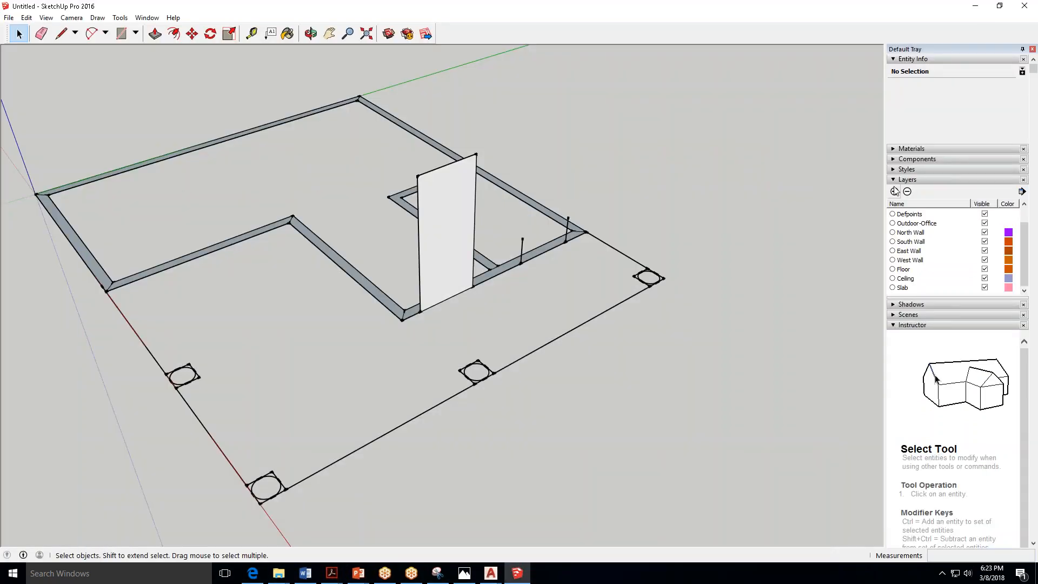
{"action": "left_click", "coordinate": [894, 192]}
{"action": "type", "text": "Doors"}
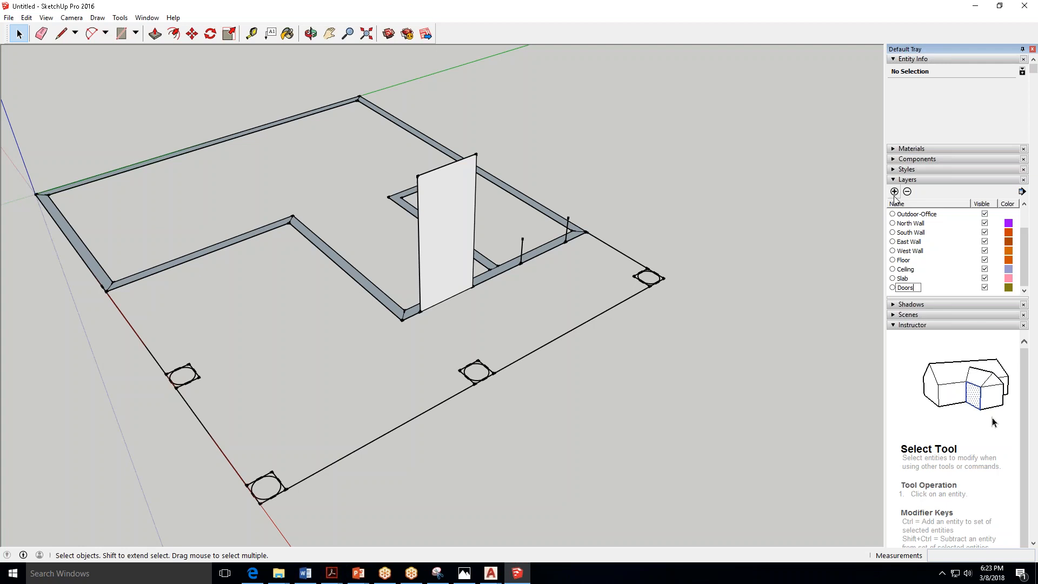
{"action": "left_click", "coordinate": [895, 191]}
{"action": "type", "text": "Wi"}
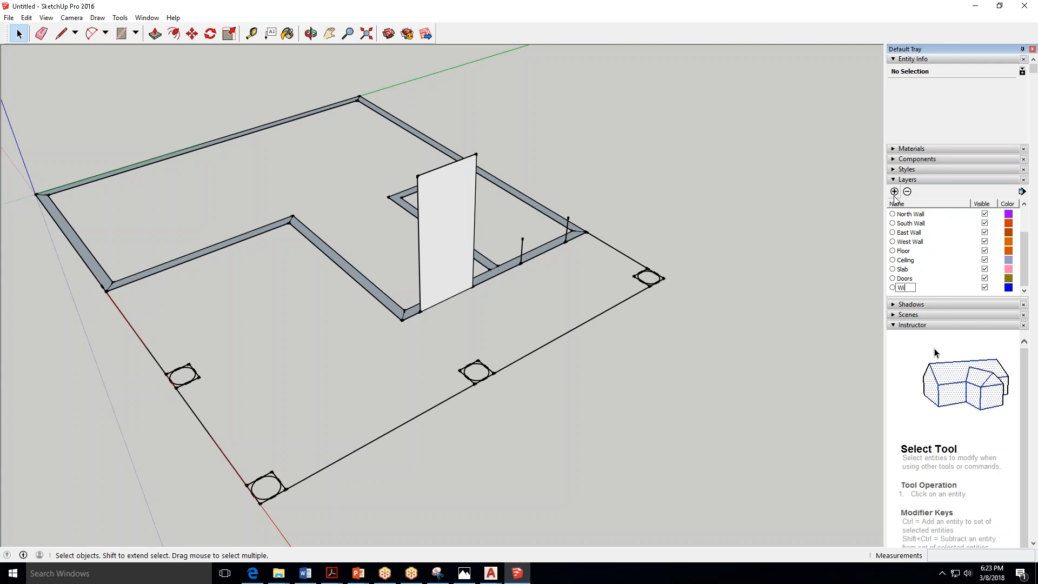
{"action": "type", "text": "ndows"}
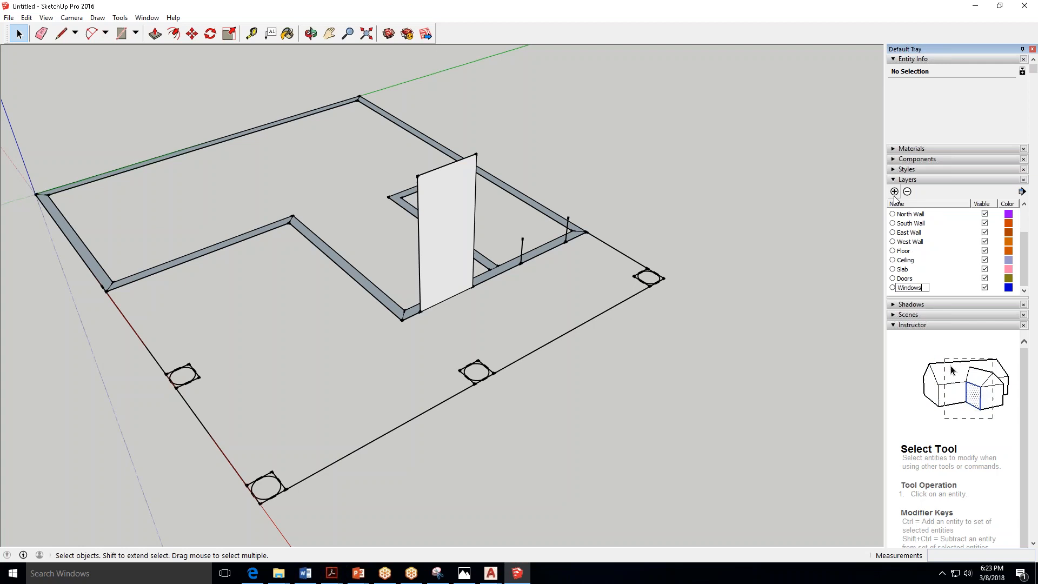
{"action": "left_click", "coordinate": [895, 193]}
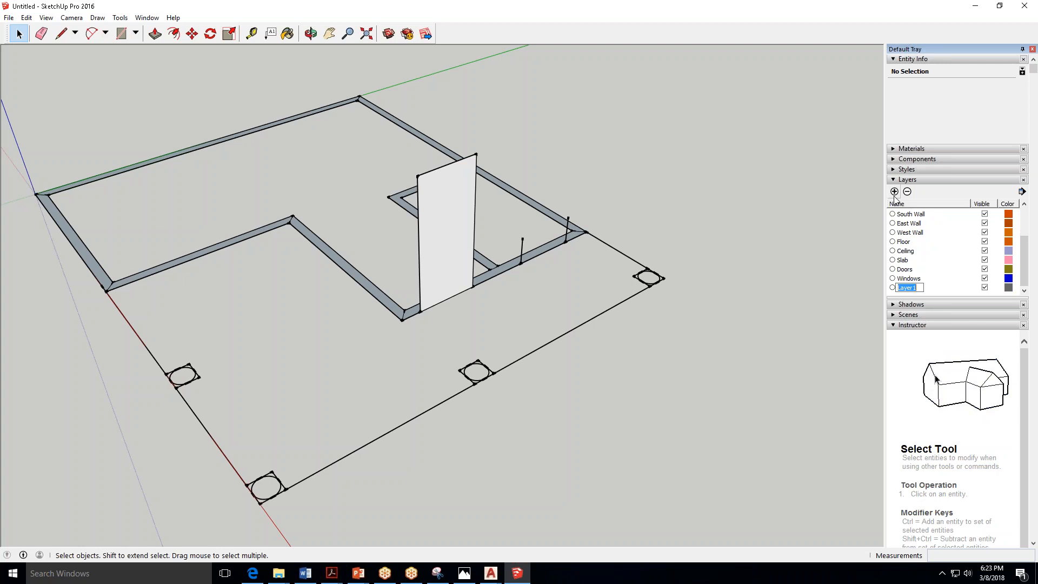
{"action": "type", "text": "Rood"}
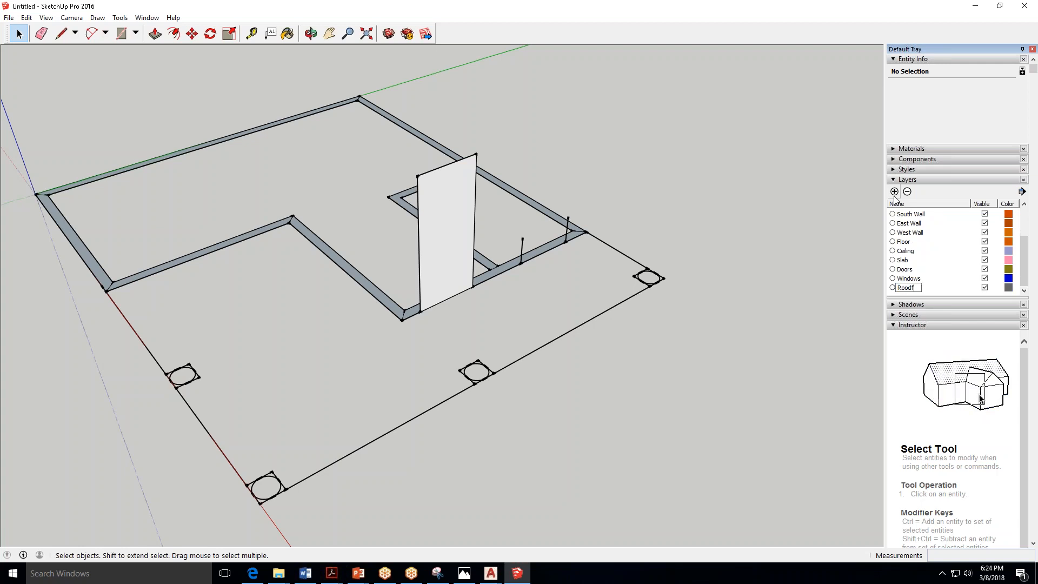
{"action": "key", "text": "BackSpace"}
{"action": "type", "text": "f"}
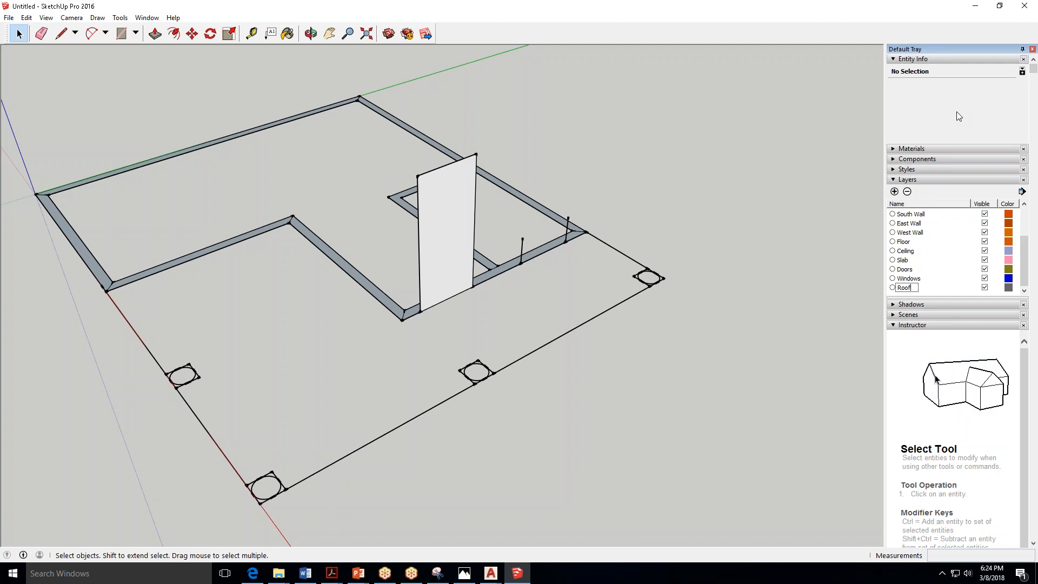
{"action": "left_click", "coordinate": [822, 273]}
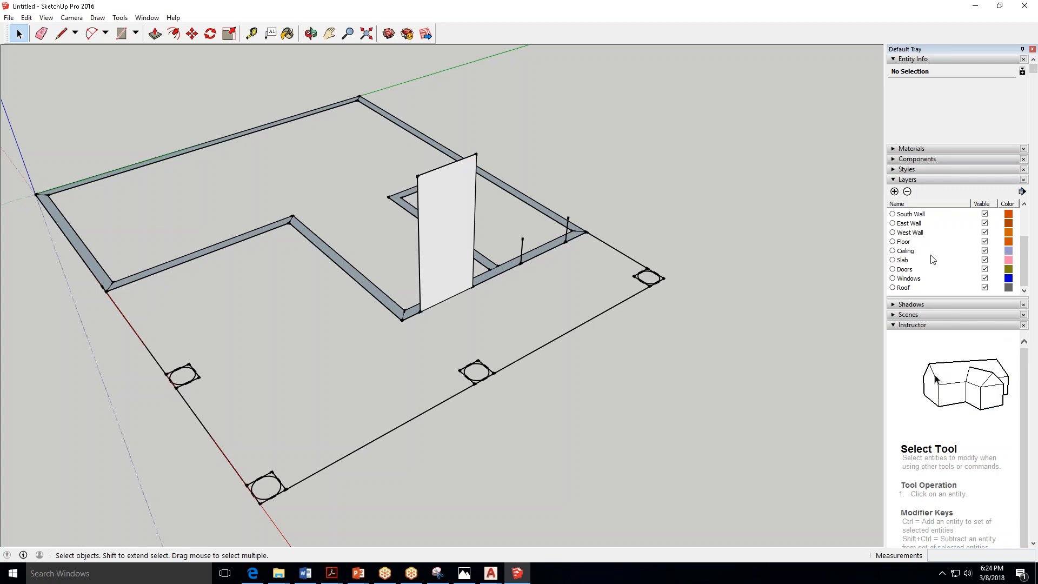
Switch to the Assignment 8 page in Edge to read the instructions that follow layer creation, and return to SketchUp.
{"action": "left_click", "coordinate": [253, 573]}
{"action": "scroll", "coordinate": [242, 206], "scroll_direction": "up", "scroll_amount": 2}
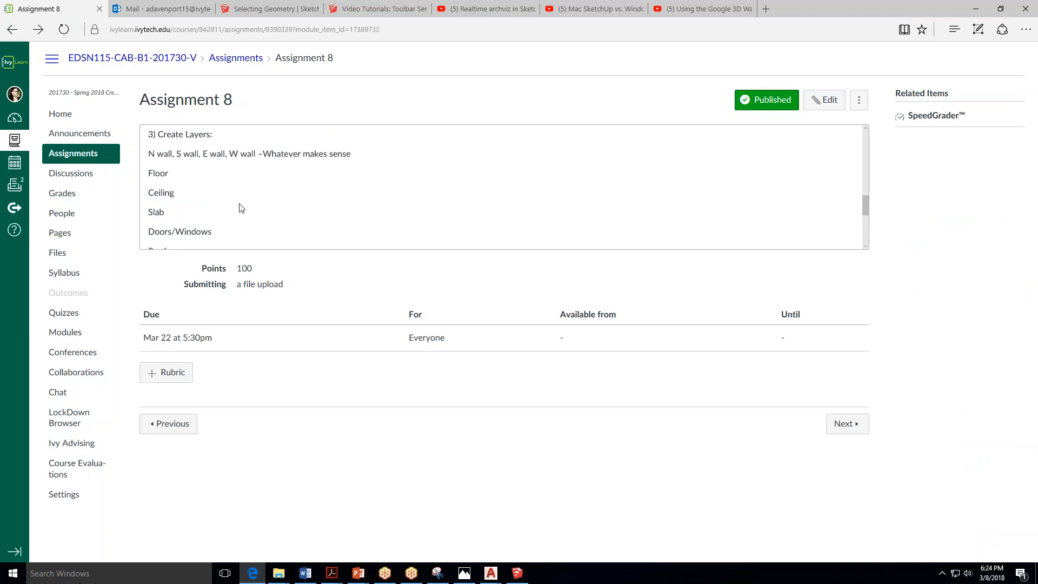
{"action": "scroll", "coordinate": [239, 209], "scroll_direction": "down", "scroll_amount": 3}
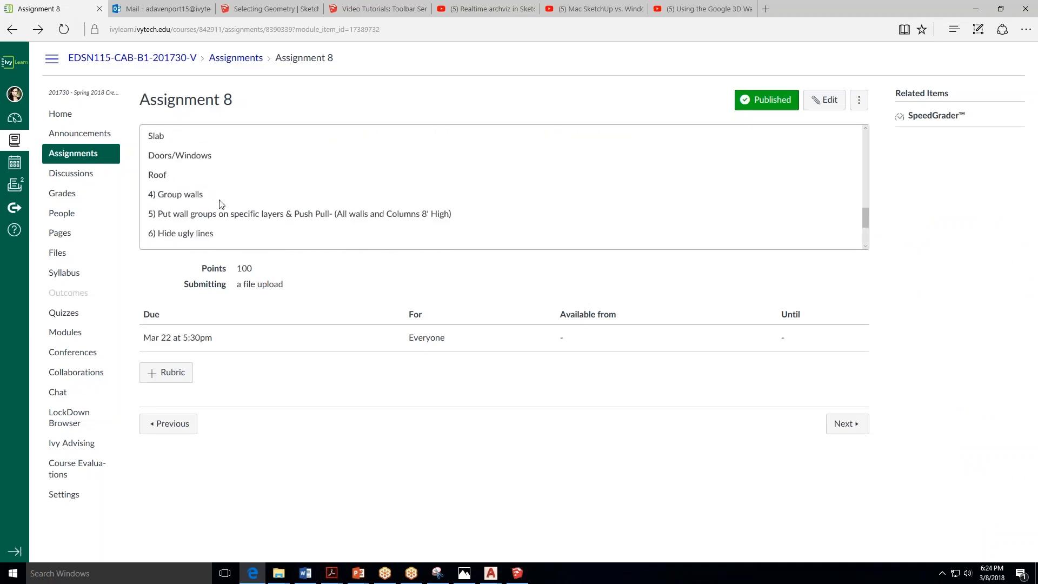
{"action": "left_click", "coordinate": [974, 8]}
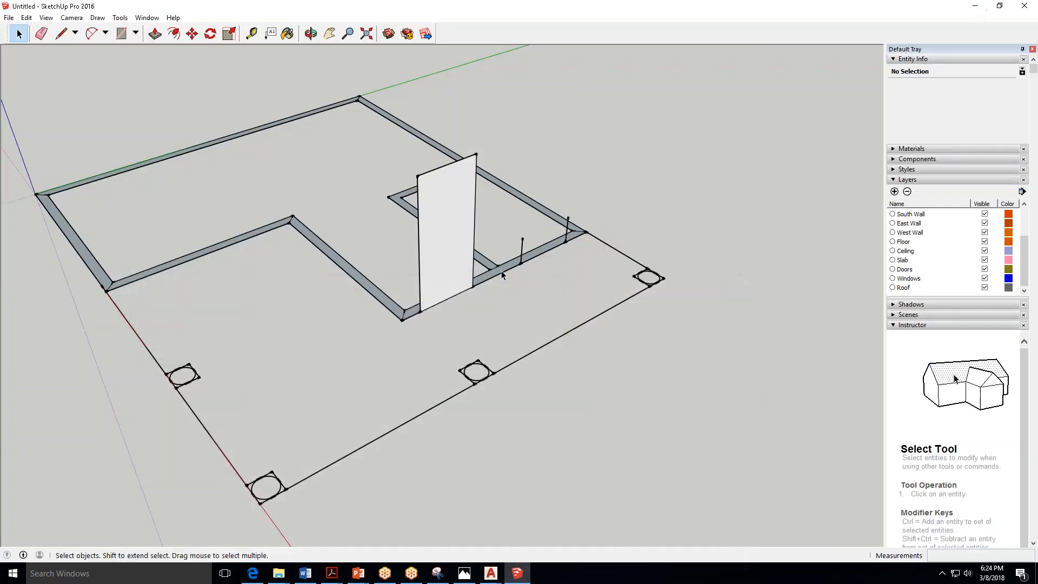
Try to move the short diagonal edge at the wall corner beside the door, away from the corner.
{"action": "scroll", "coordinate": [536, 285], "scroll_direction": "up", "scroll_amount": 1}
{"action": "scroll", "coordinate": [541, 280], "scroll_direction": "up", "scroll_amount": 1}
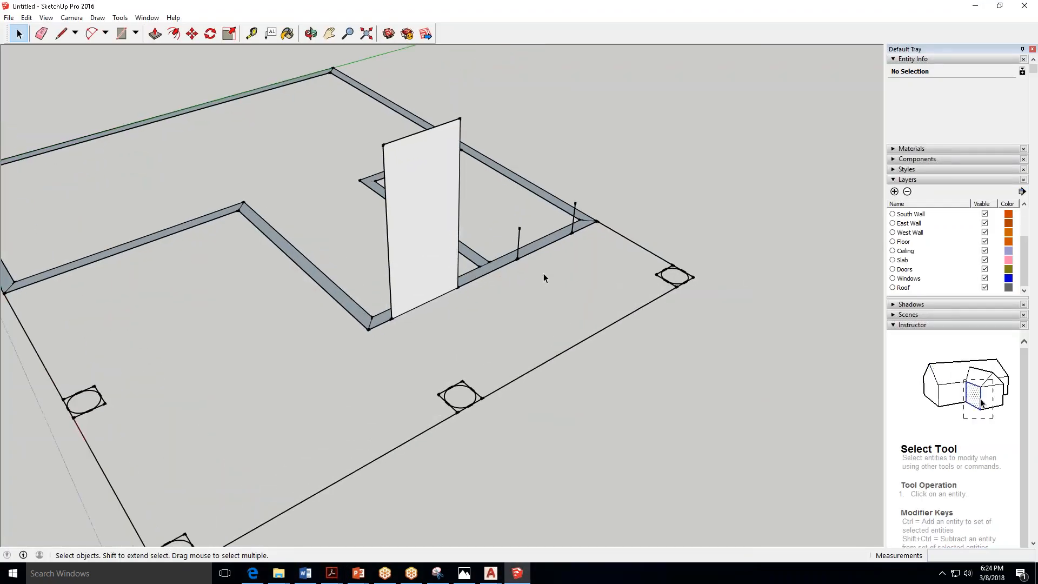
{"action": "left_click", "coordinate": [342, 296]}
{"action": "left_click", "coordinate": [370, 325]}
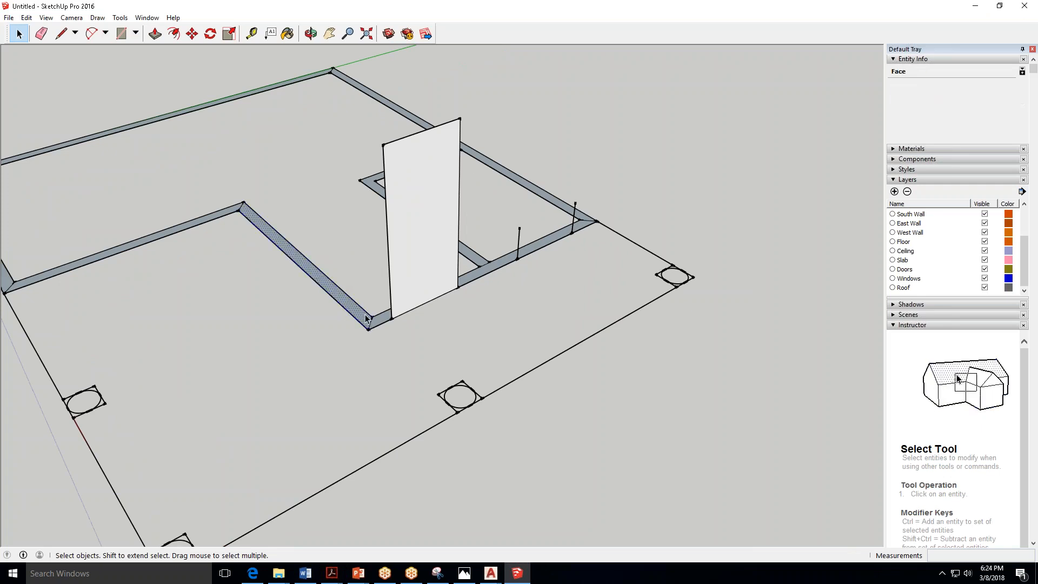
{"action": "left_click", "coordinate": [370, 323]}
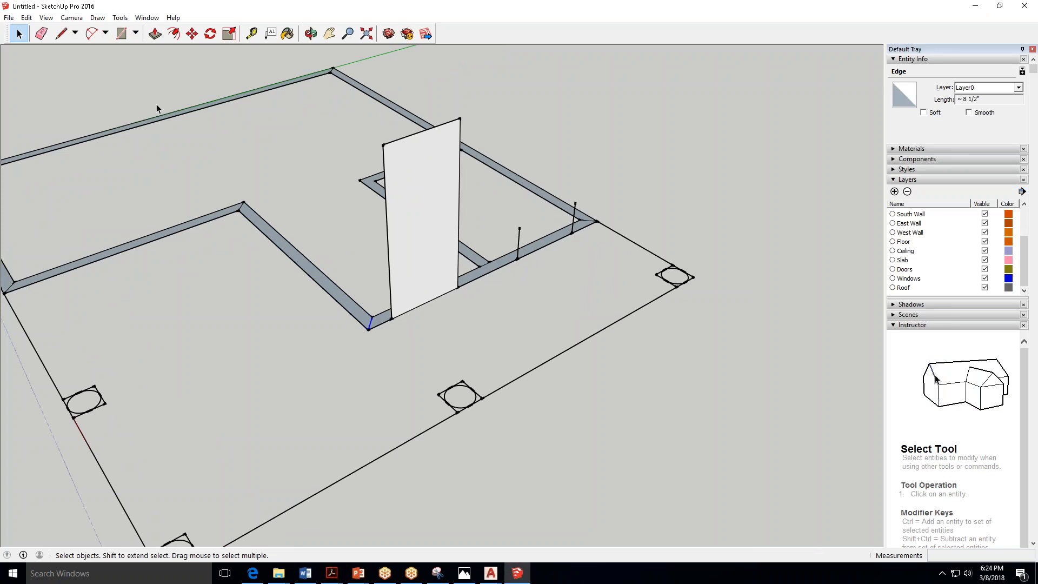
{"action": "scroll", "coordinate": [203, 119], "scroll_direction": "down", "scroll_amount": 1}
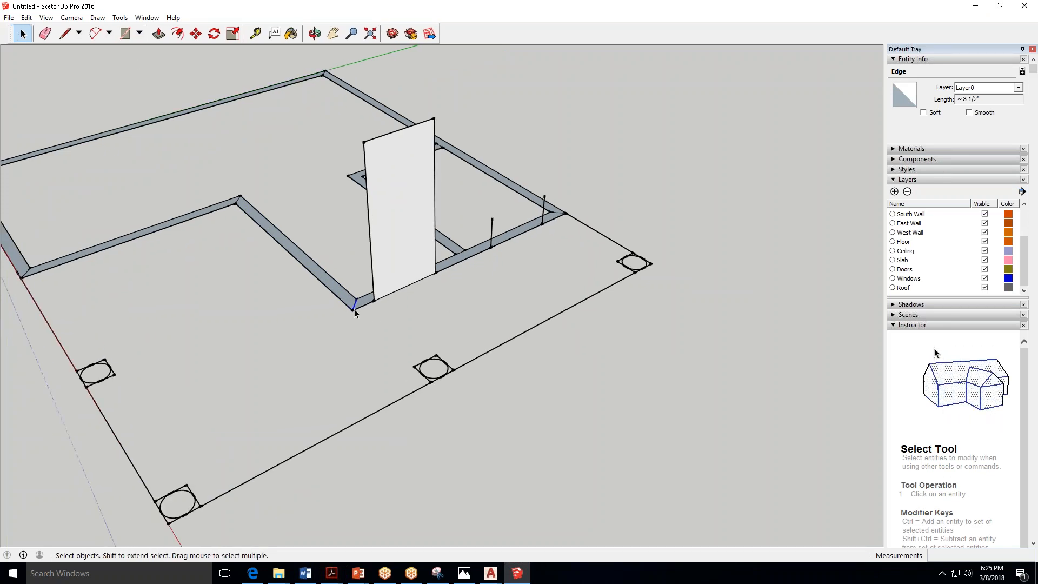
{"action": "left_click", "coordinate": [197, 34]}
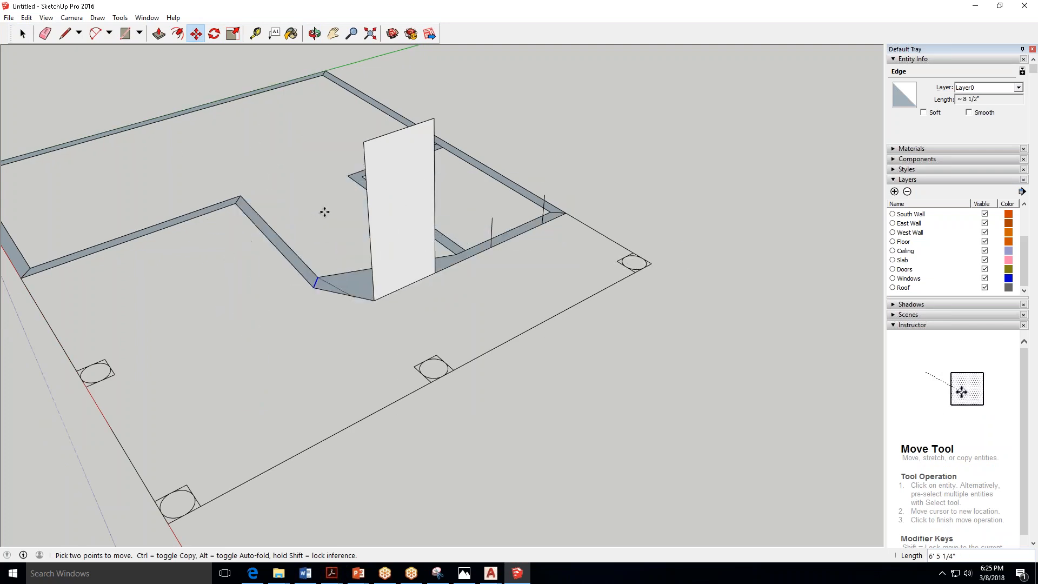
{"action": "left_click", "coordinate": [316, 210]}
Undo the move of the wall corner's diagonal edge and return to the Select tool.
{"action": "left_click", "coordinate": [26, 18]}
{"action": "left_click", "coordinate": [38, 31]}
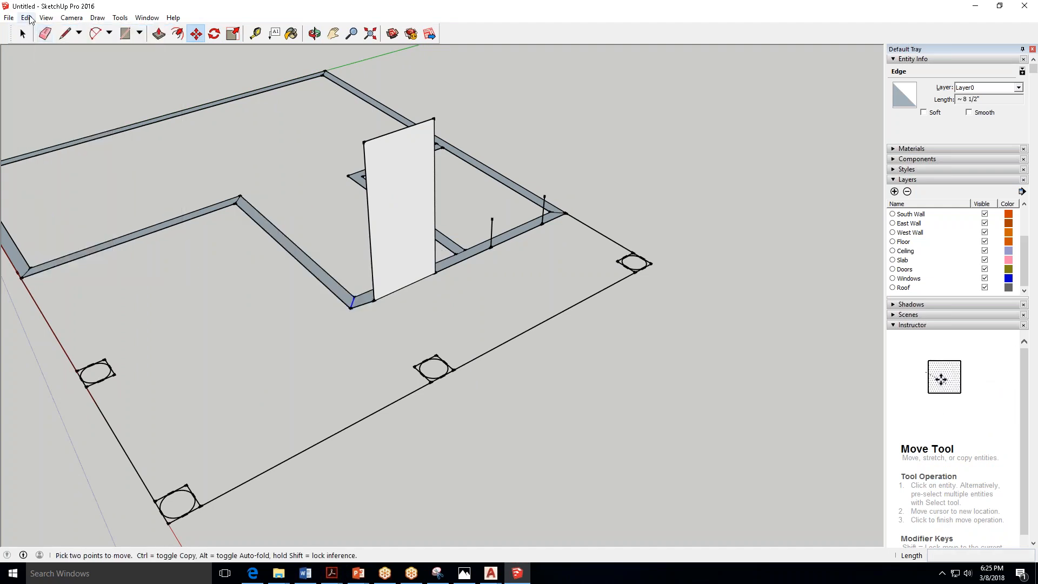
{"action": "left_click", "coordinate": [26, 18]}
{"action": "left_click", "coordinate": [29, 30]}
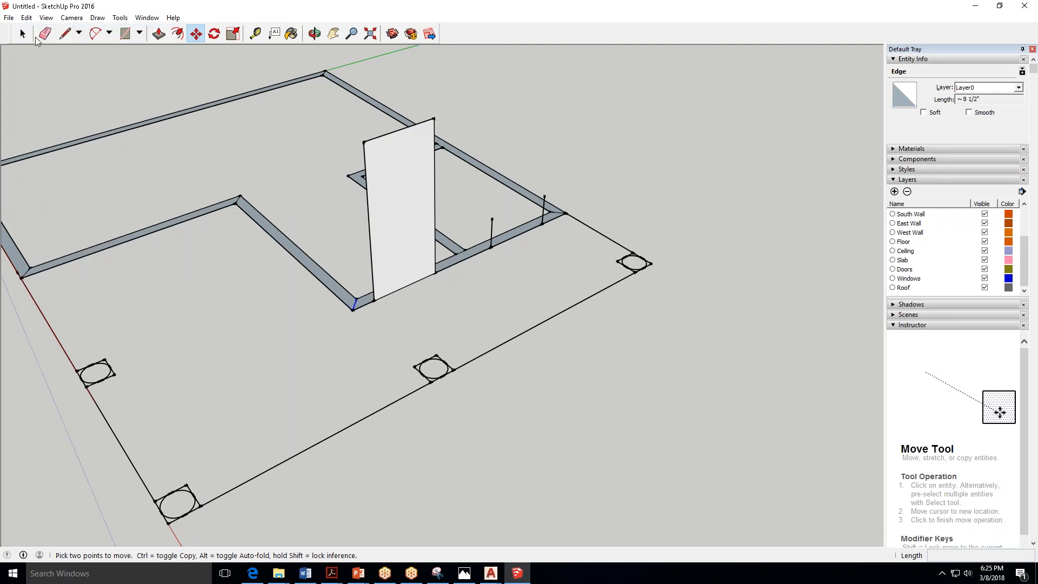
{"action": "key", "text": "space"}
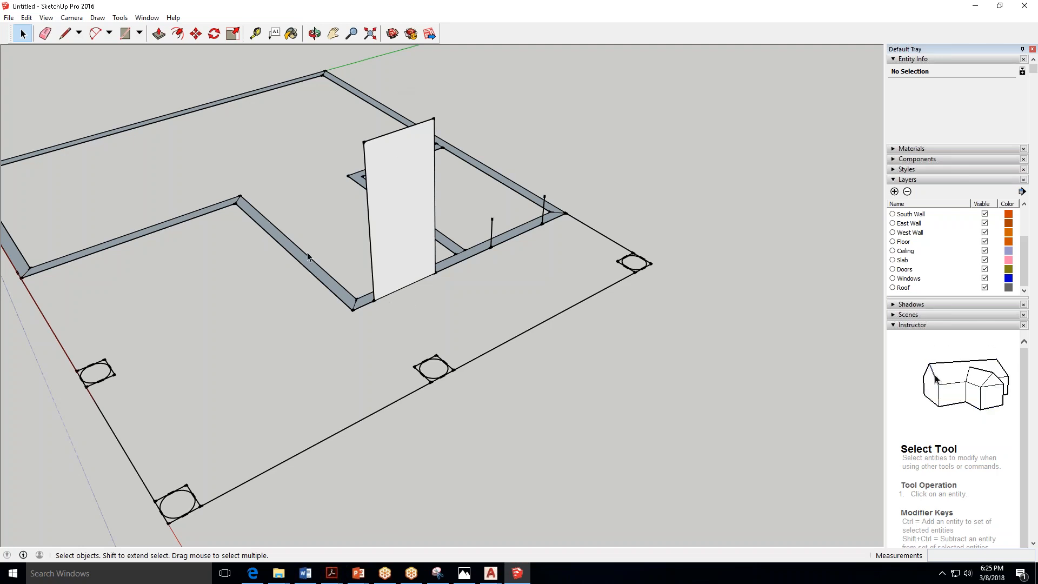
Select the door wall's face and edges together with the upright door panel and the two vertical window lines, and make them one group.
{"action": "left_click", "coordinate": [449, 264]}
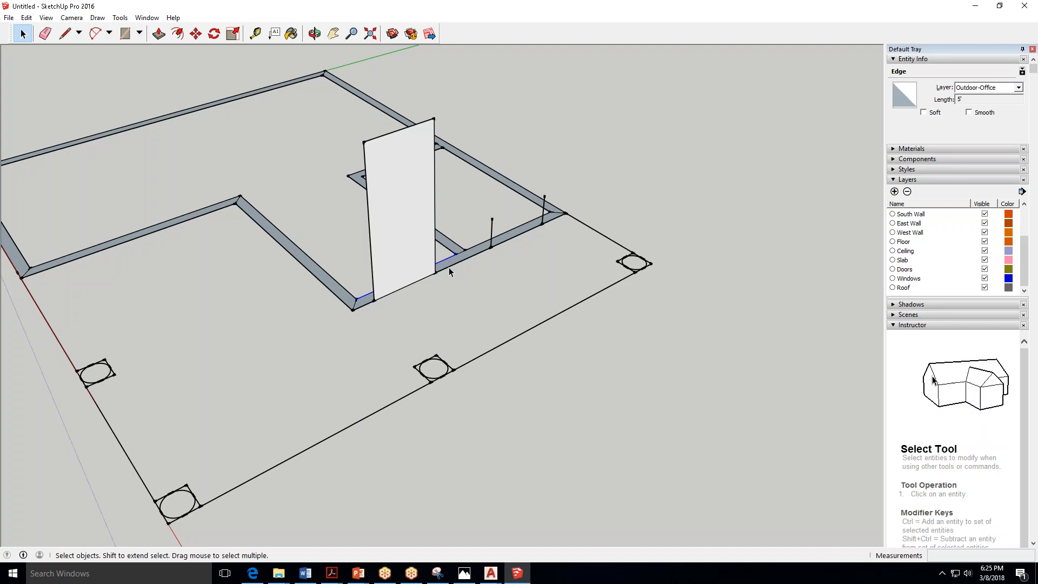
{"action": "left_click", "coordinate": [450, 265], "text": "shift"}
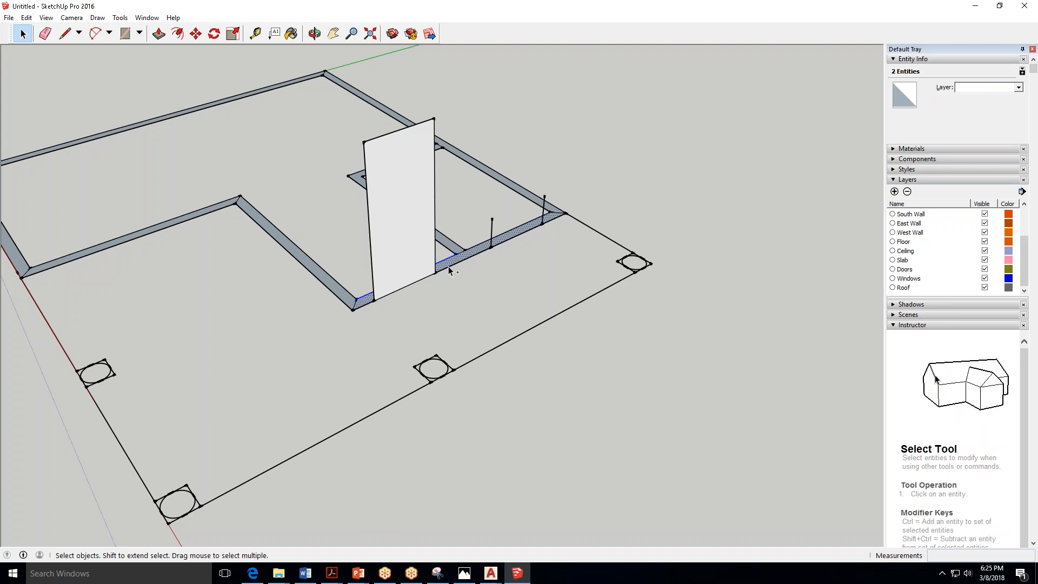
{"action": "left_click", "coordinate": [373, 270], "text": "shift"}
{"action": "left_click", "coordinate": [392, 241], "text": "shift"}
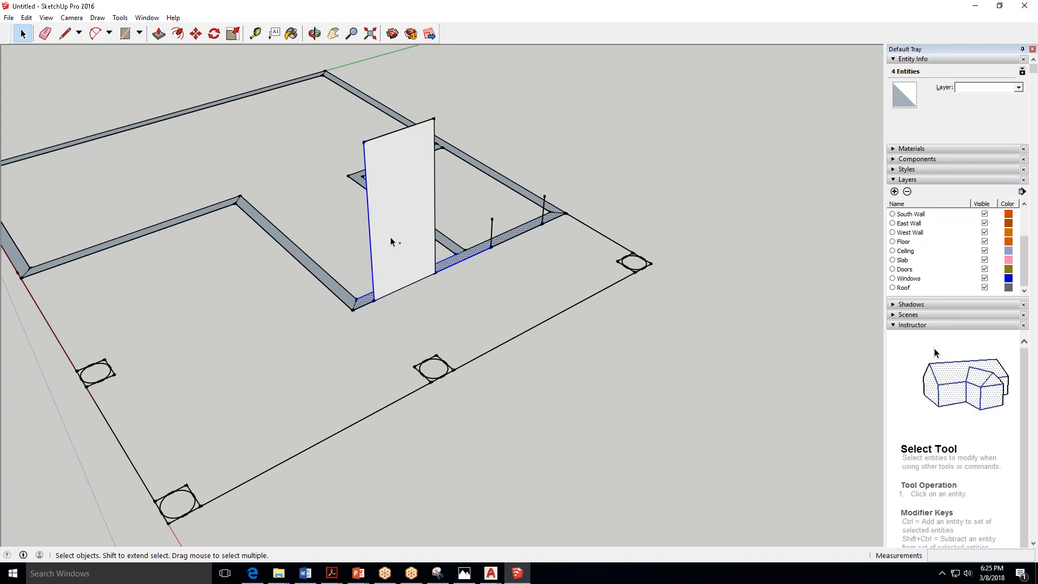
{"action": "left_click", "coordinate": [384, 168], "text": "shift"}
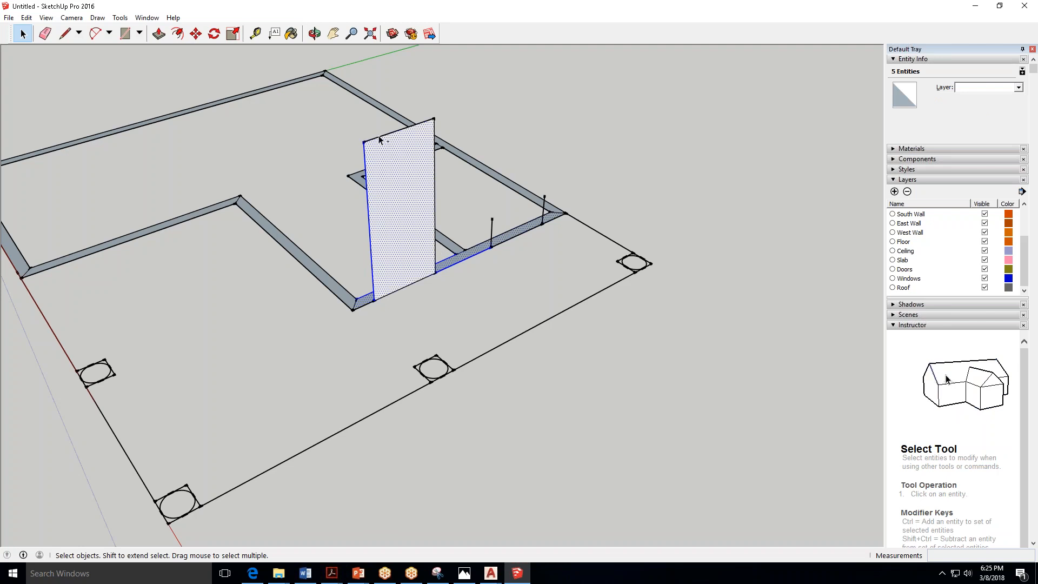
{"action": "left_click", "coordinate": [380, 138], "text": "shift"}
{"action": "left_click", "coordinate": [436, 156], "text": "shift"}
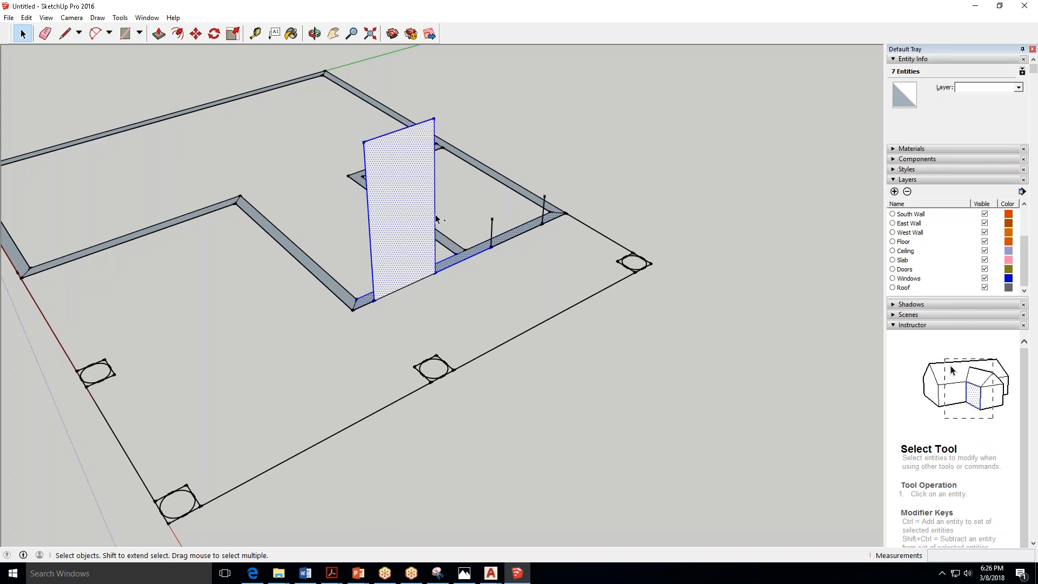
{"action": "left_click", "coordinate": [363, 310], "text": "shift"}
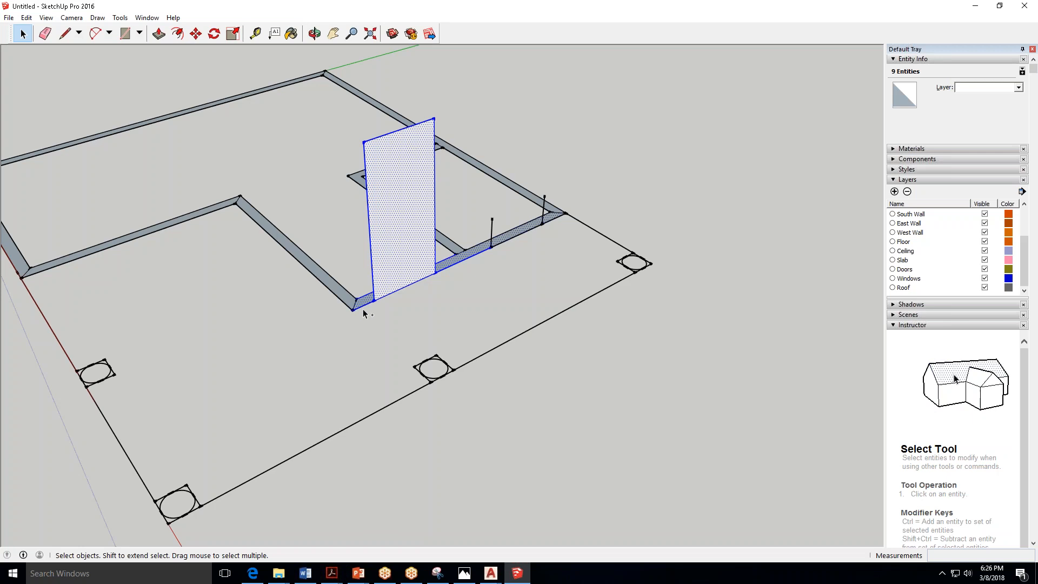
{"action": "left_click", "coordinate": [509, 237], "text": "shift"}
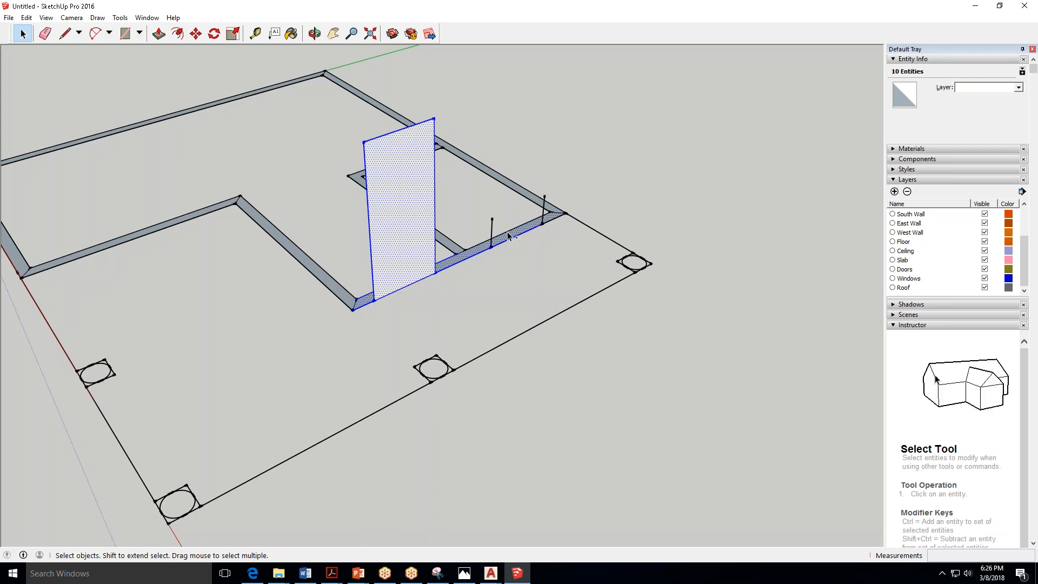
{"action": "left_click", "coordinate": [493, 234], "text": "shift"}
{"action": "left_click", "coordinate": [493, 234], "text": "shift"}
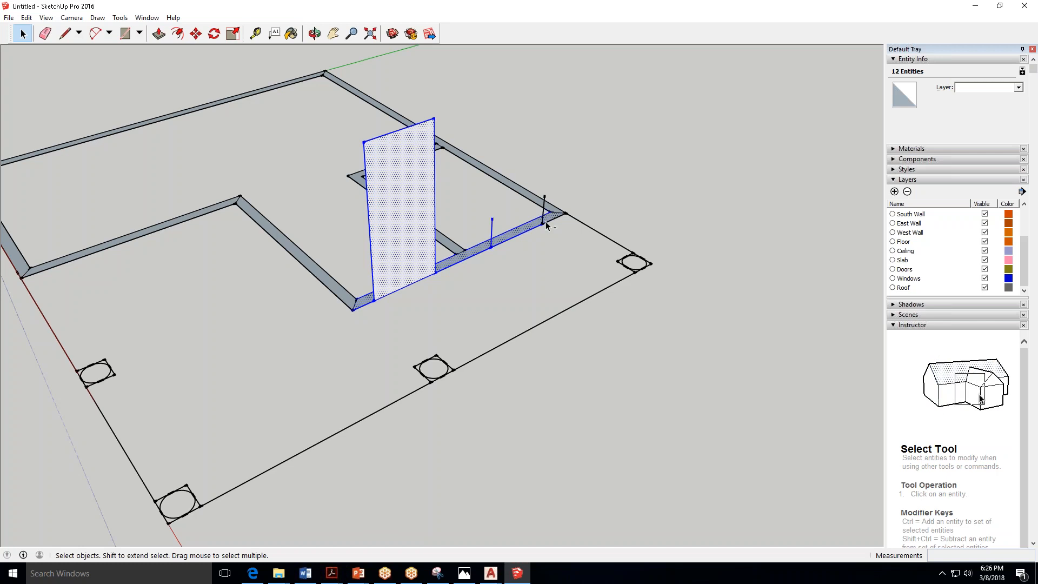
{"action": "left_click", "coordinate": [542, 222], "text": "shift"}
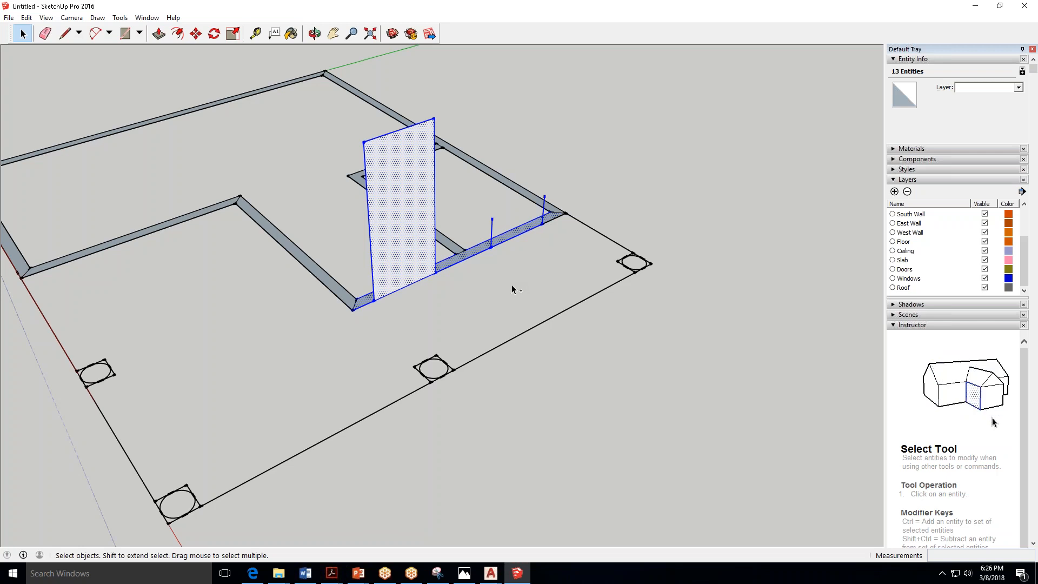
{"action": "left_click", "coordinate": [552, 221], "text": "ctrl"}
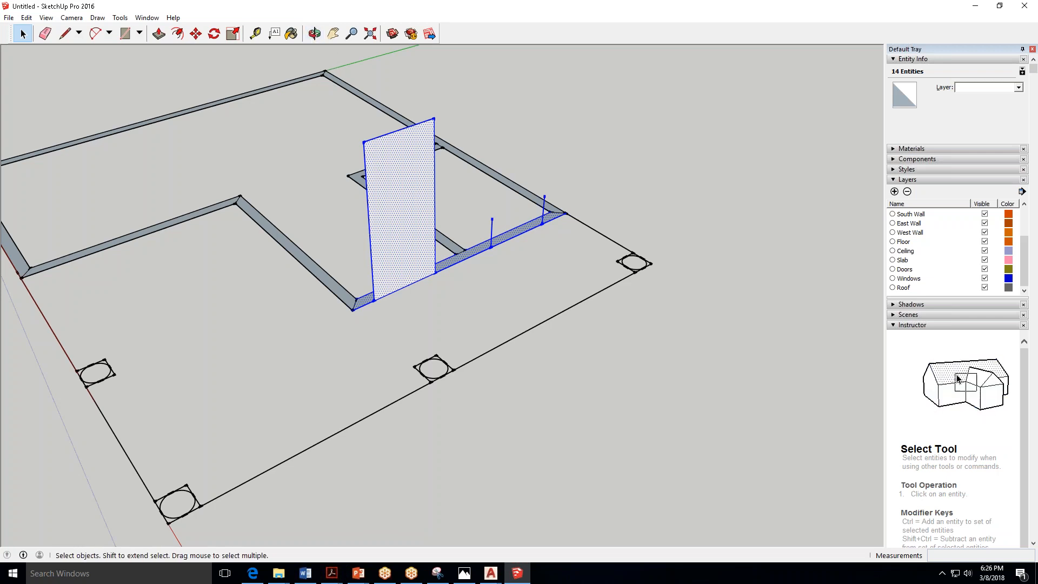
{"action": "left_click", "coordinate": [314, 34]}
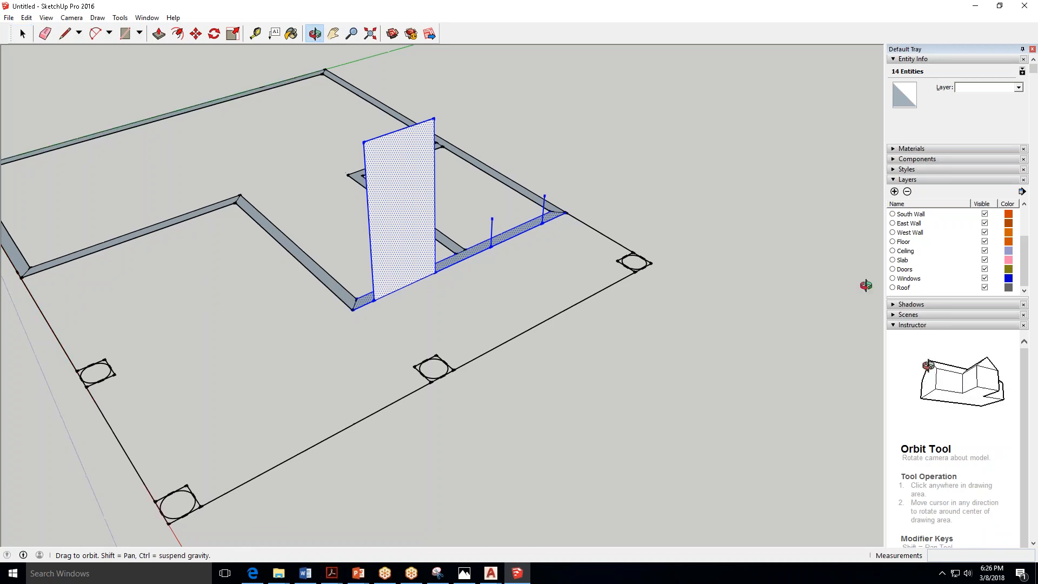
{"action": "left_click_drag", "start_coordinate": [865, 285], "coordinate": [910, 151]}
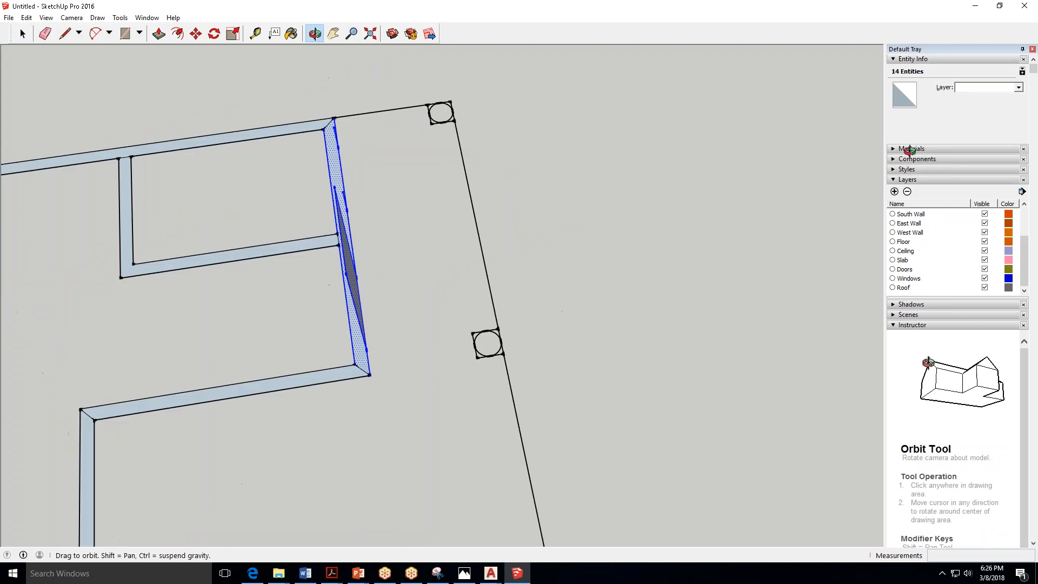
{"action": "left_click_drag", "start_coordinate": [594, 195], "coordinate": [229, 243]}
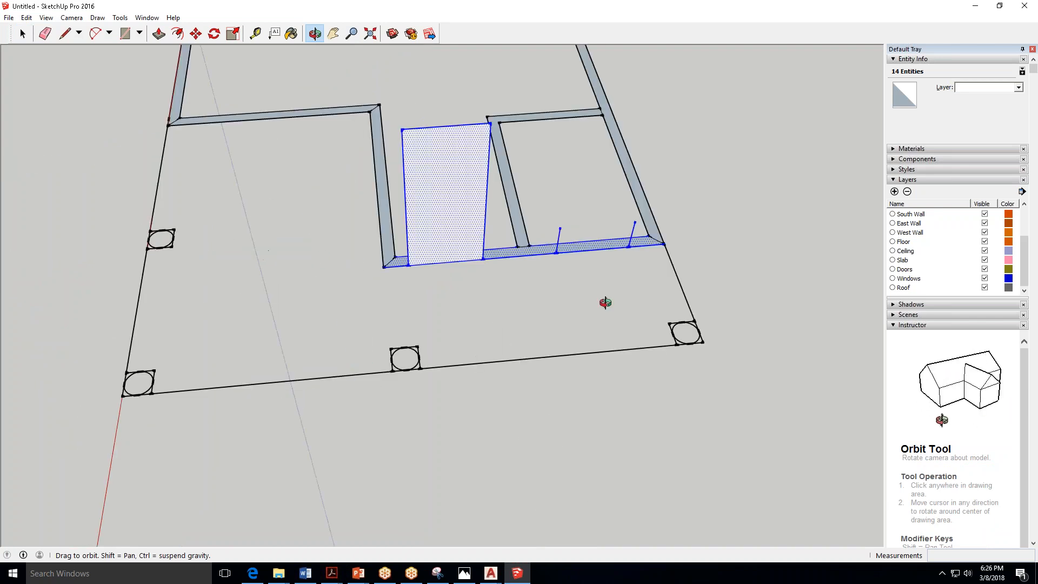
{"action": "mouse_move", "coordinate": [519, 282]}
{"action": "left_mouse_down"}
{"action": "mouse_move", "coordinate": [642, 315]}
{"action": "mouse_move", "coordinate": [815, 327]}
{"action": "mouse_move", "coordinate": [505, 269]}
{"action": "left_mouse_up"}
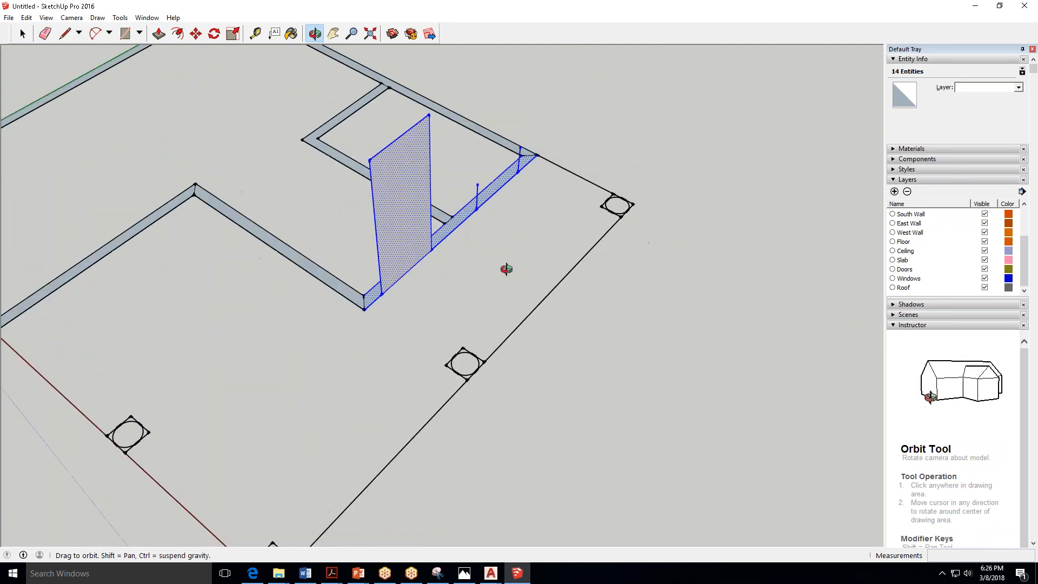
{"action": "right_click", "coordinate": [460, 230]}
{"action": "right_click", "coordinate": [447, 231]}
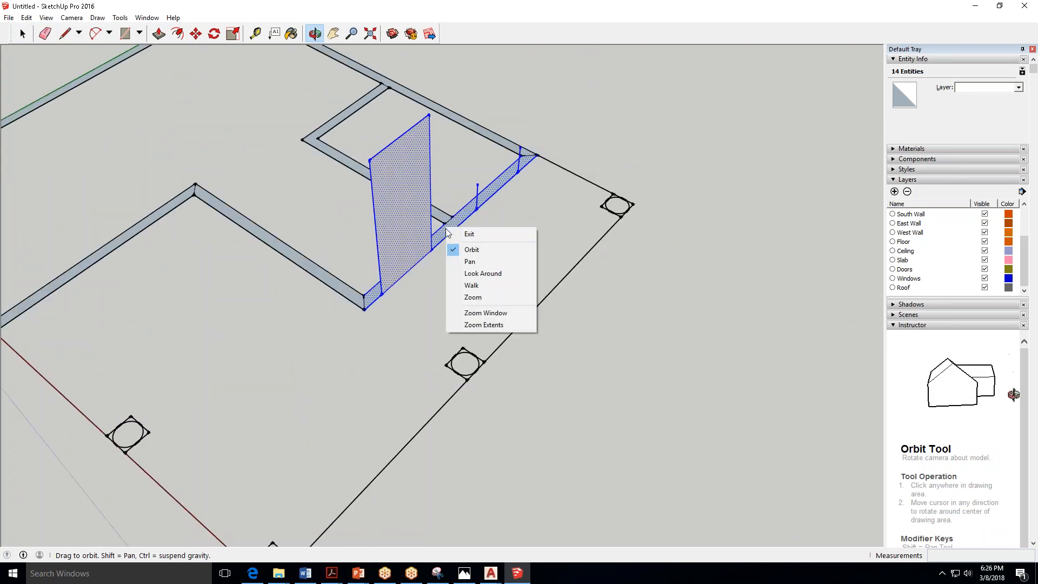
{"action": "left_click", "coordinate": [474, 237]}
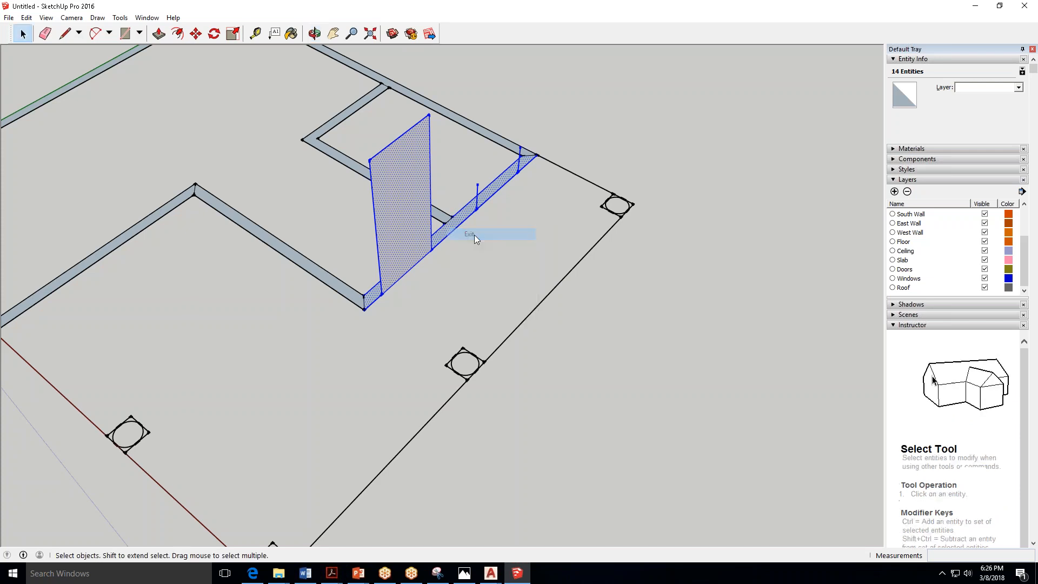
{"action": "right_click", "coordinate": [452, 230]}
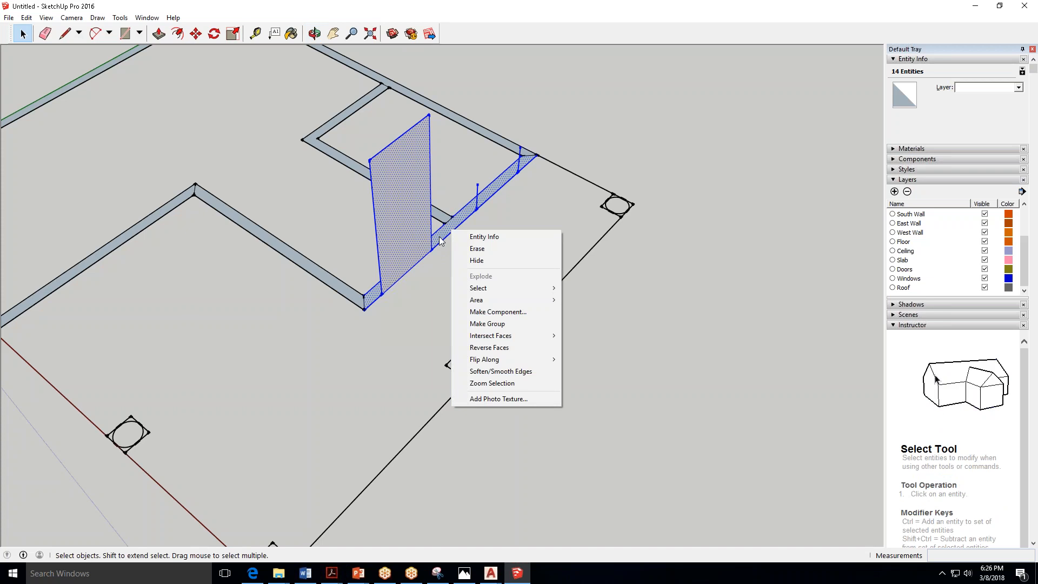
{"action": "left_click", "coordinate": [488, 324]}
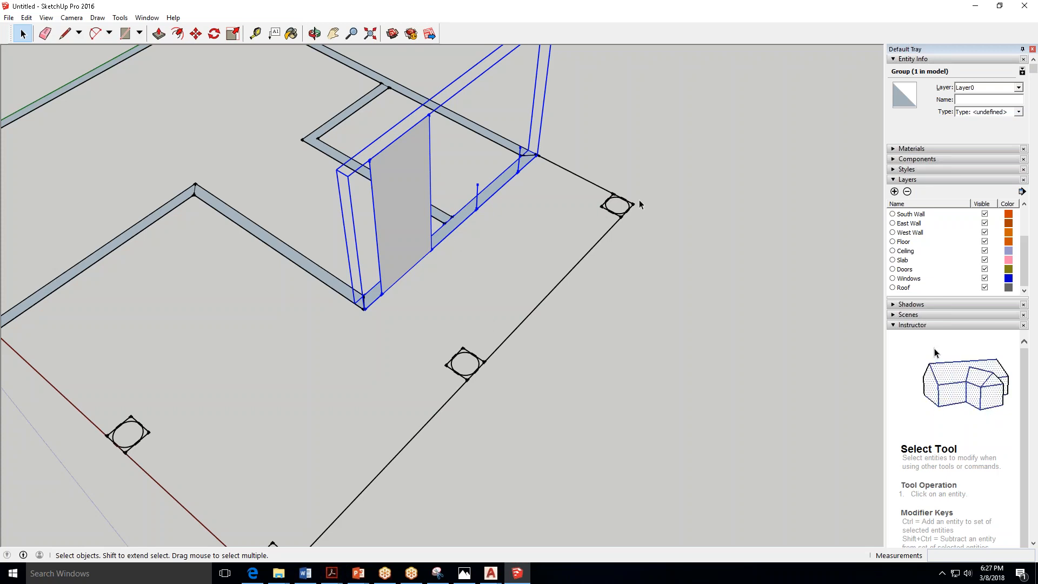
Switch to AutoCAD to examine the office's orientation in the Outdoor-office drawing and the DeleeuwFinal1 site plan, and return to SketchUp.
{"action": "scroll", "coordinate": [638, 205], "scroll_direction": "up", "scroll_amount": 1}
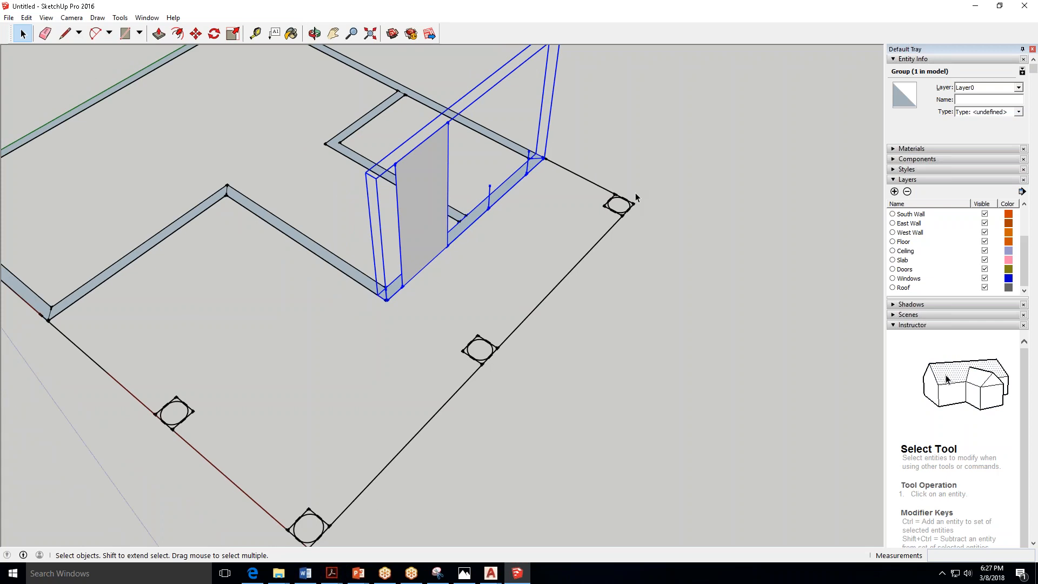
{"action": "scroll", "coordinate": [637, 198], "scroll_direction": "down", "scroll_amount": 1}
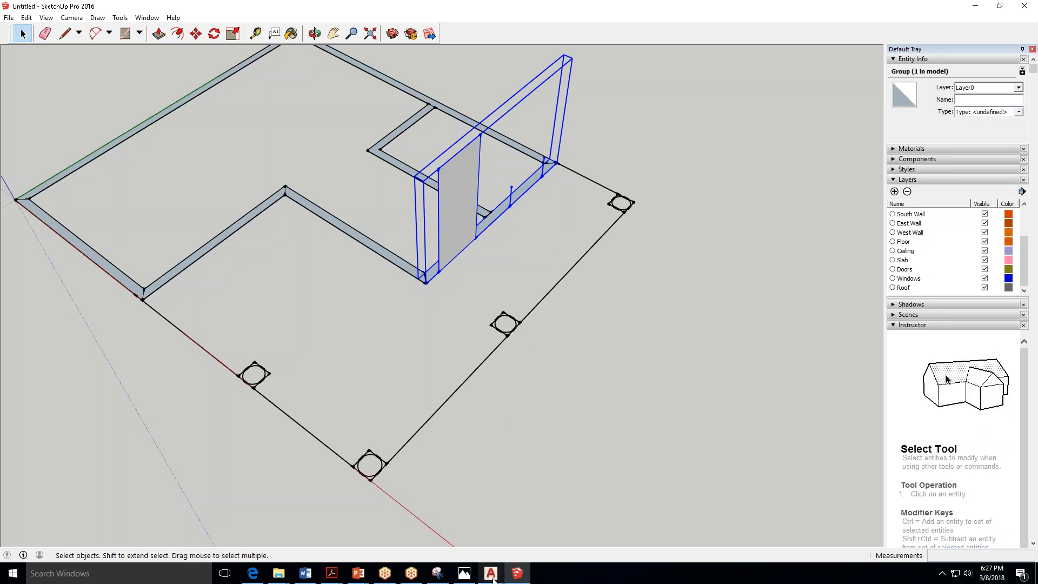
{"action": "mouse_move", "coordinate": [491, 574]}
{"action": "left_click", "coordinate": [543, 535]}
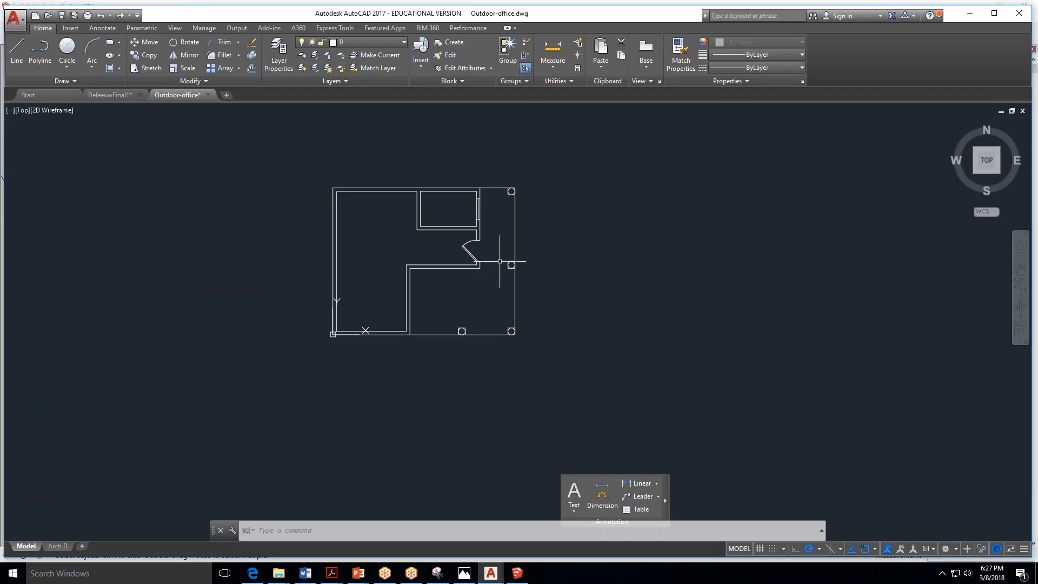
{"action": "scroll", "coordinate": [480, 302], "scroll_direction": "down", "scroll_amount": 5}
{"action": "left_click", "coordinate": [109, 95]}
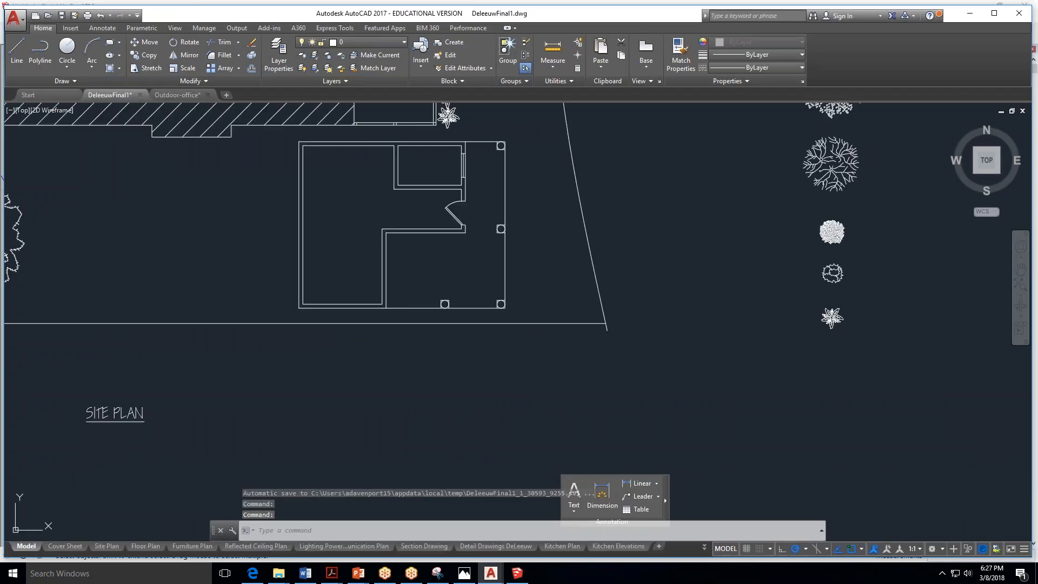
{"action": "scroll", "coordinate": [497, 252], "scroll_direction": "down", "scroll_amount": 4}
{"action": "scroll", "coordinate": [502, 254], "scroll_direction": "up", "scroll_amount": 4}
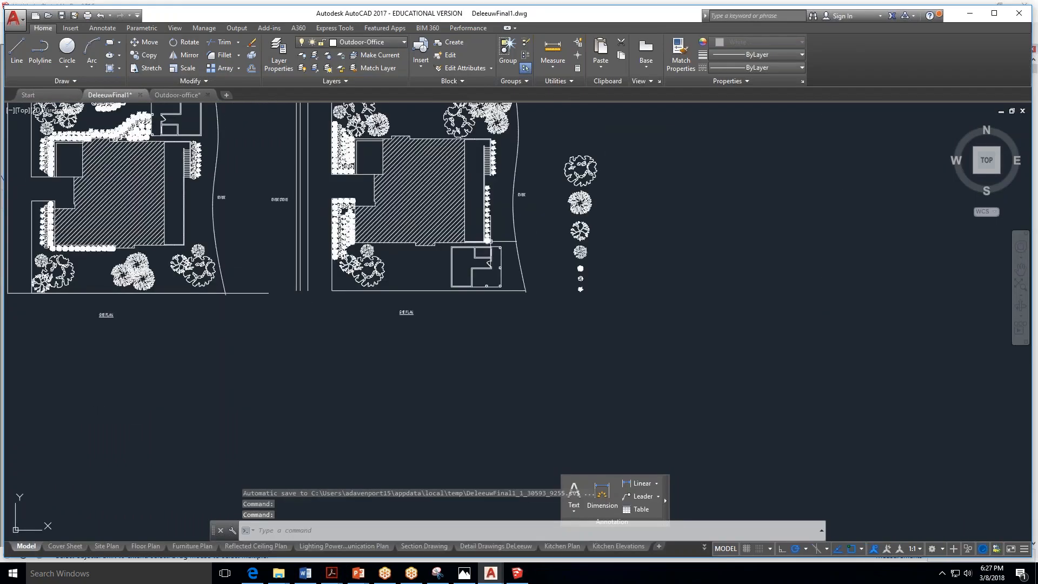
{"action": "scroll", "coordinate": [423, 277], "scroll_direction": "down", "scroll_amount": 1}
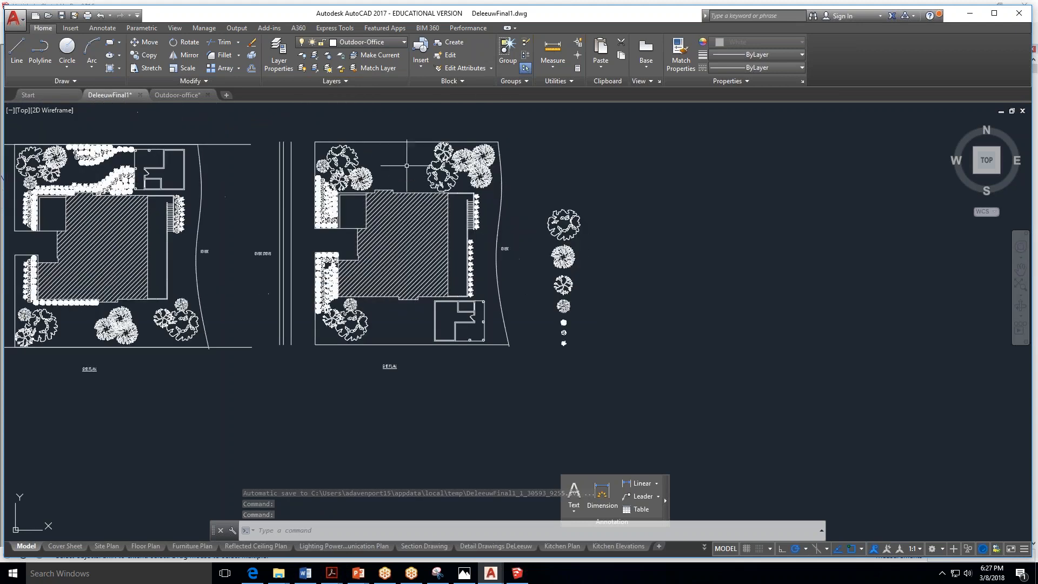
{"action": "scroll", "coordinate": [414, 255], "scroll_direction": "up", "scroll_amount": 5}
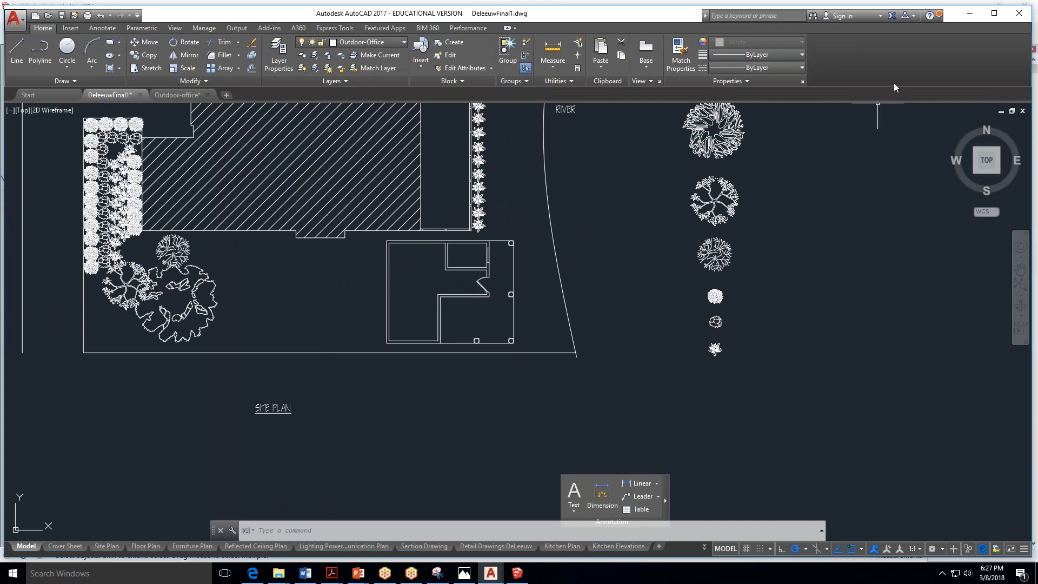
{"action": "left_click", "coordinate": [970, 16]}
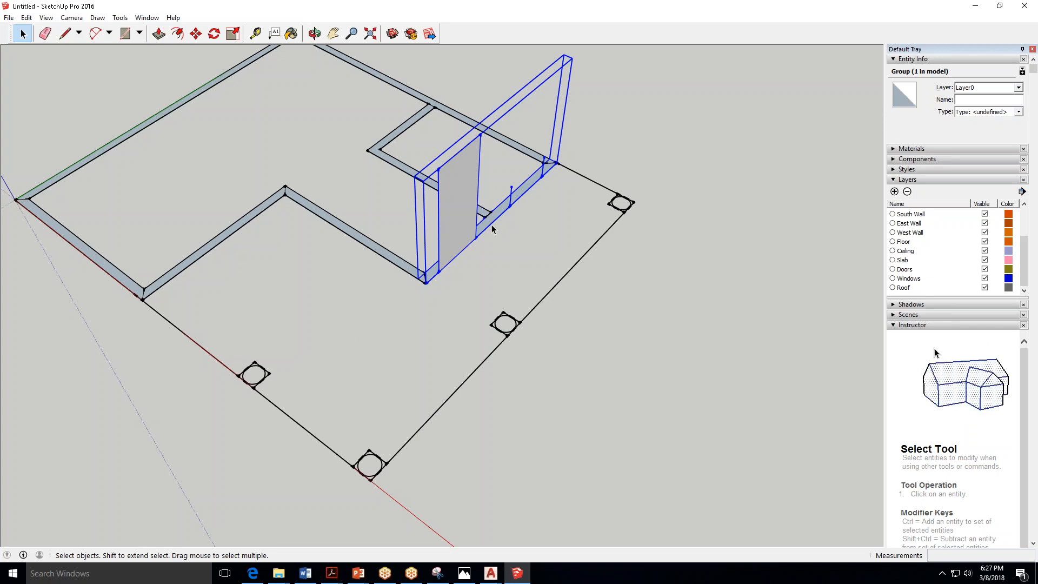
Assign the door wall group to the North Wall layer and check its assignment.
{"action": "left_click", "coordinate": [387, 260]}
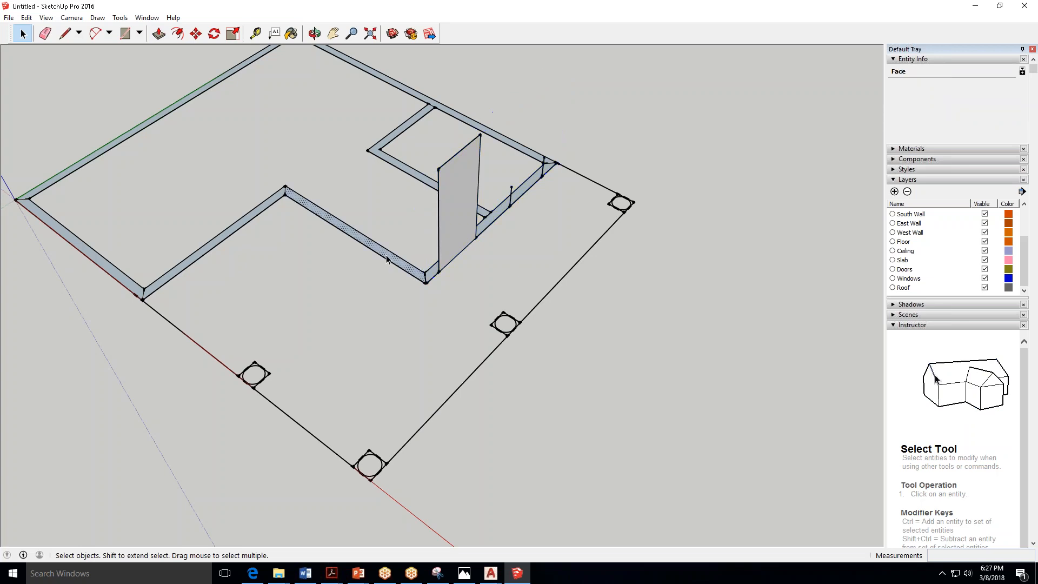
{"action": "left_click", "coordinate": [481, 234]}
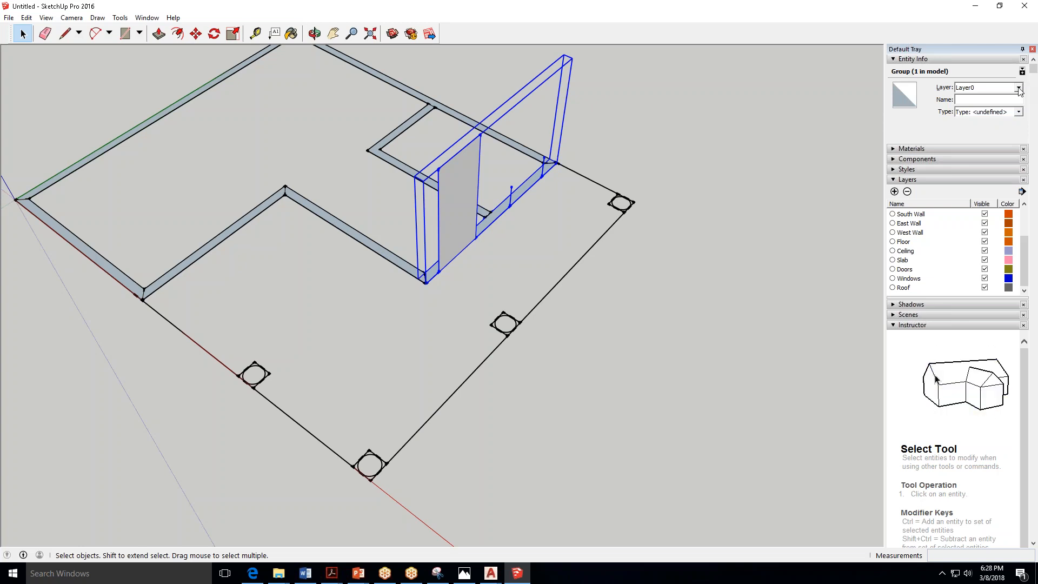
{"action": "left_click", "coordinate": [1019, 88]}
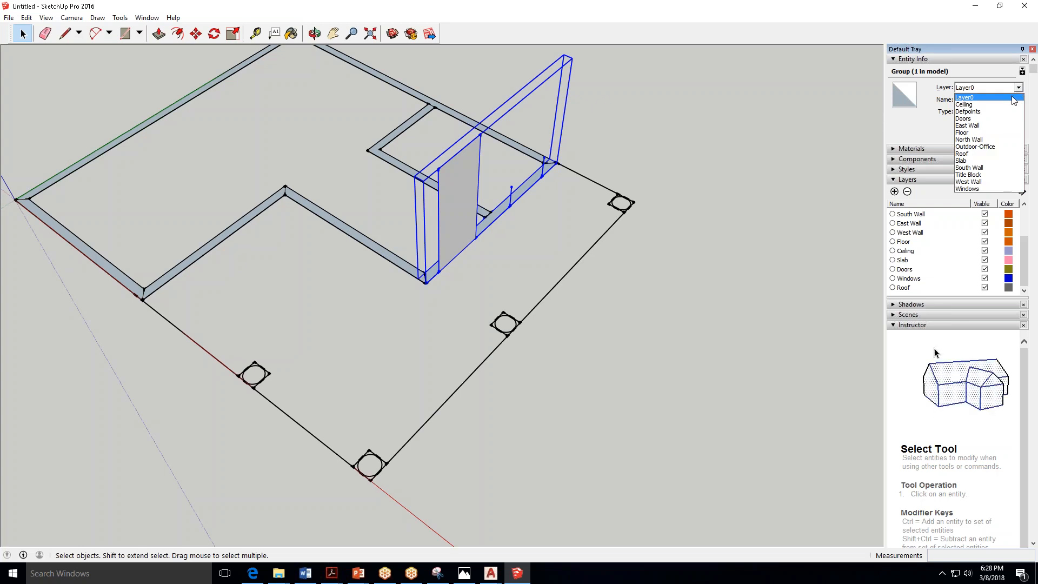
{"action": "left_click", "coordinate": [1000, 140]}
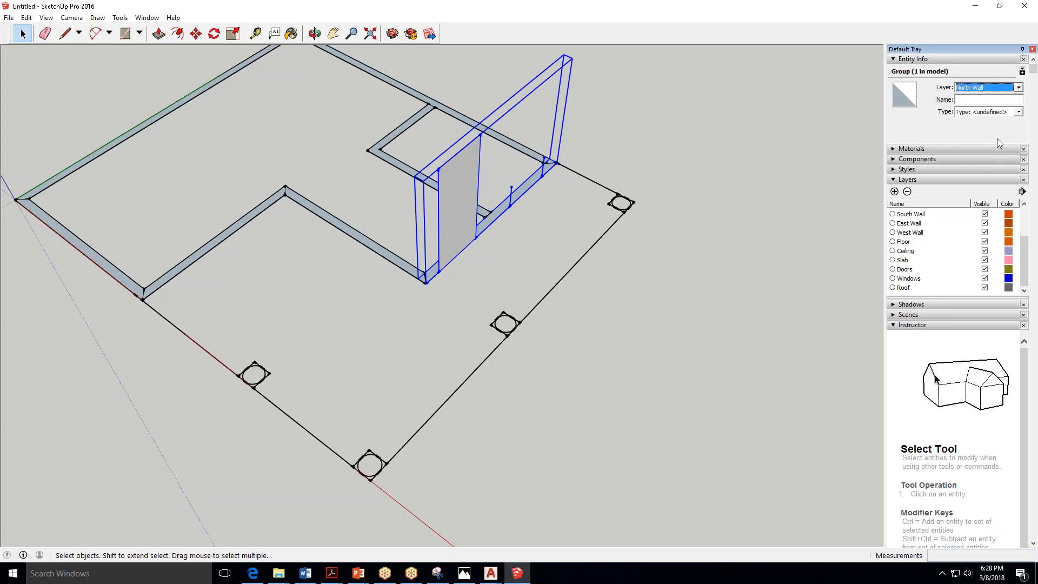
{"action": "left_click", "coordinate": [742, 245]}
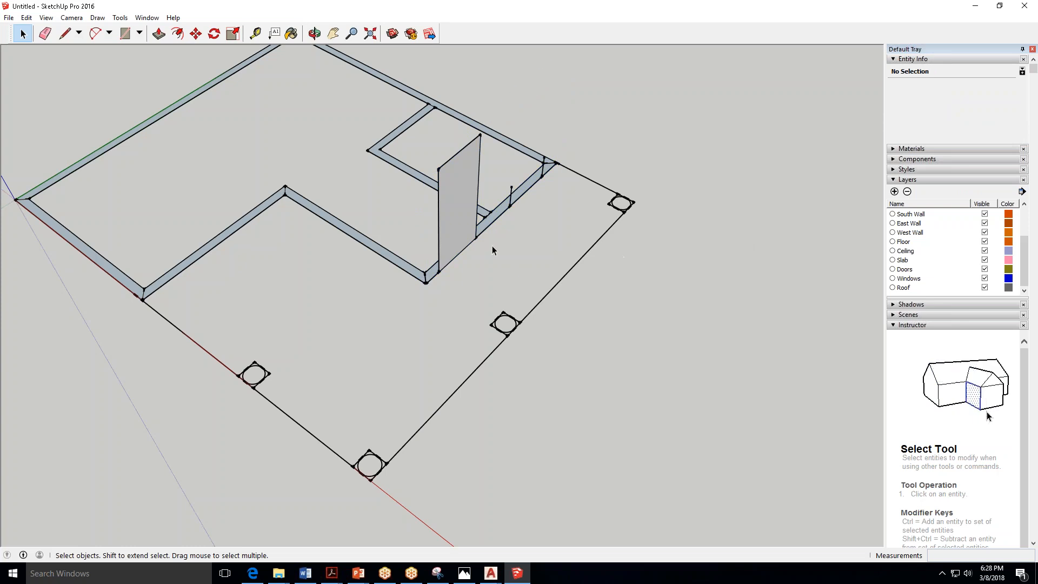
{"action": "left_click", "coordinate": [497, 220]}
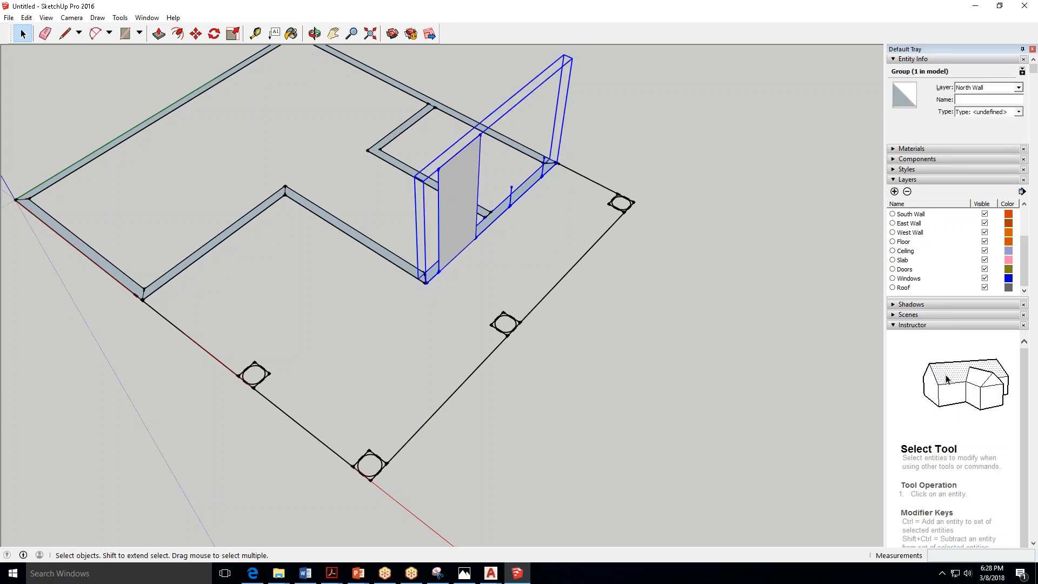
{"action": "left_click", "coordinate": [300, 276]}
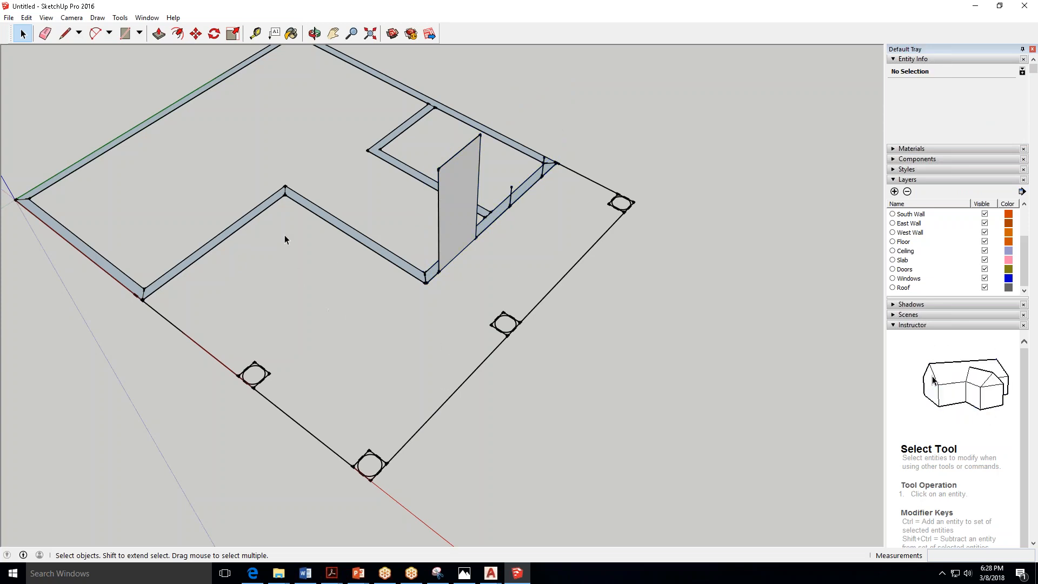
Group the face and edges of the wall between the door wall's corner and the inner corner, and assign it to the East Wall layer.
{"action": "scroll", "coordinate": [359, 222], "scroll_direction": "up", "scroll_amount": 2}
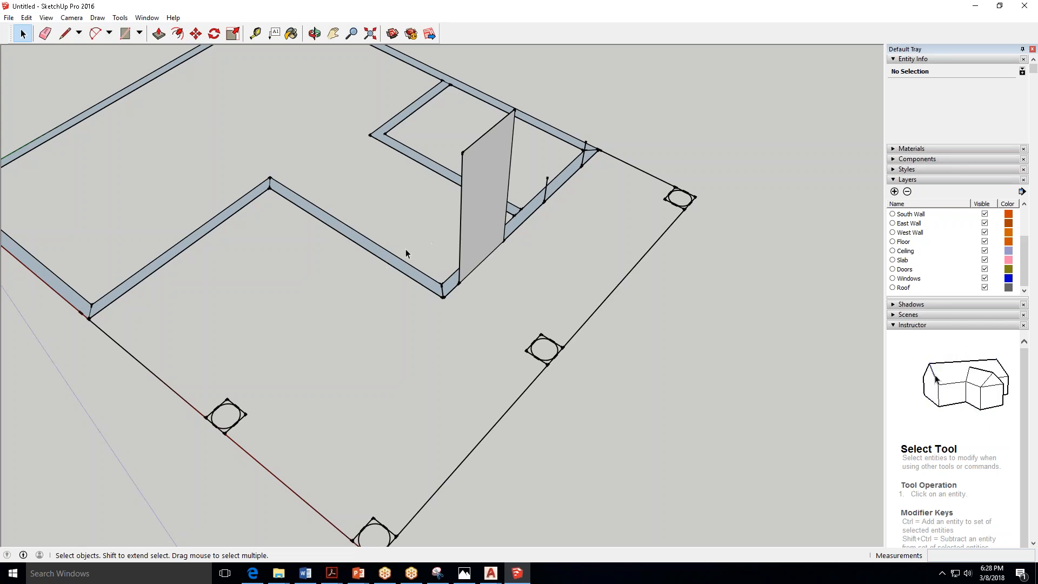
{"action": "scroll", "coordinate": [406, 253], "scroll_direction": "up", "scroll_amount": 2}
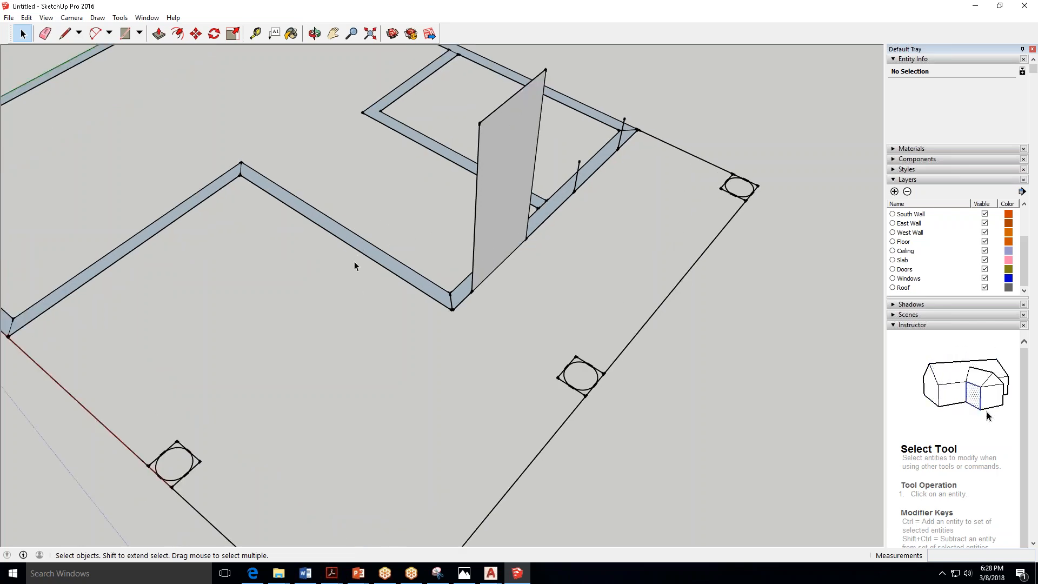
{"action": "left_click_drag", "start_coordinate": [311, 280], "coordinate": [311, 280]}
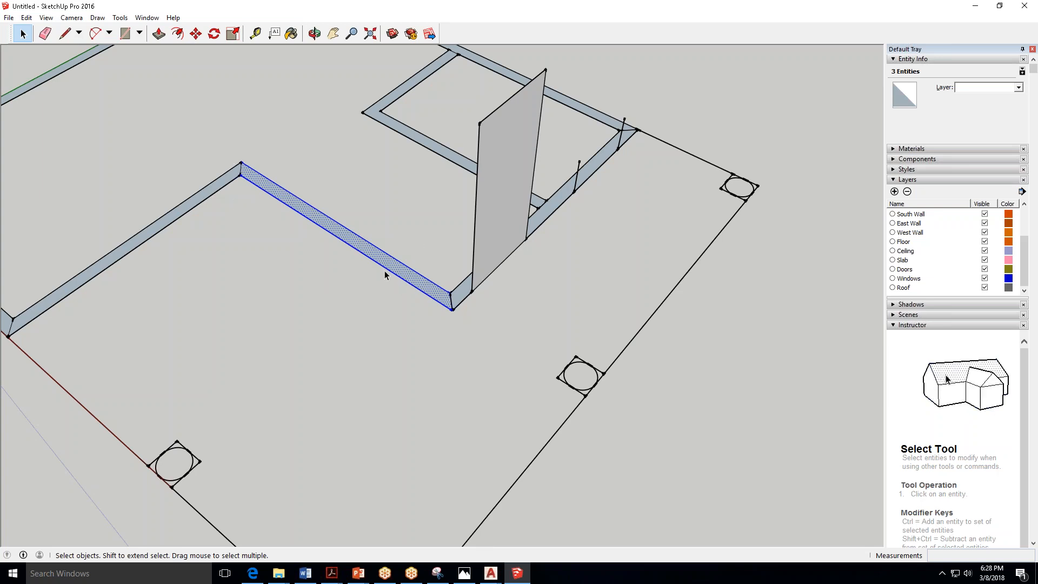
{"action": "right_click", "coordinate": [358, 243]}
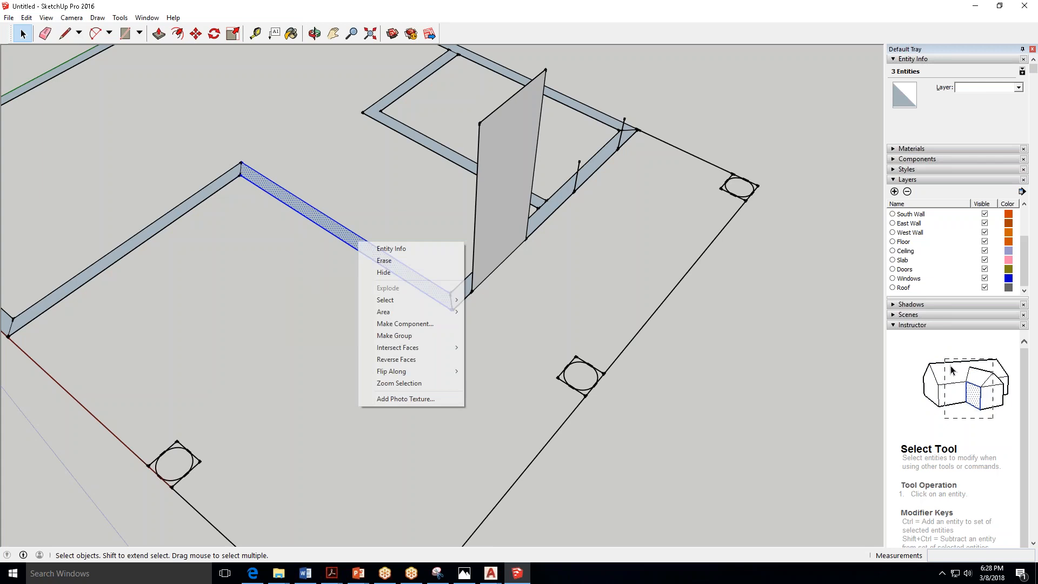
{"action": "left_click", "coordinate": [401, 336]}
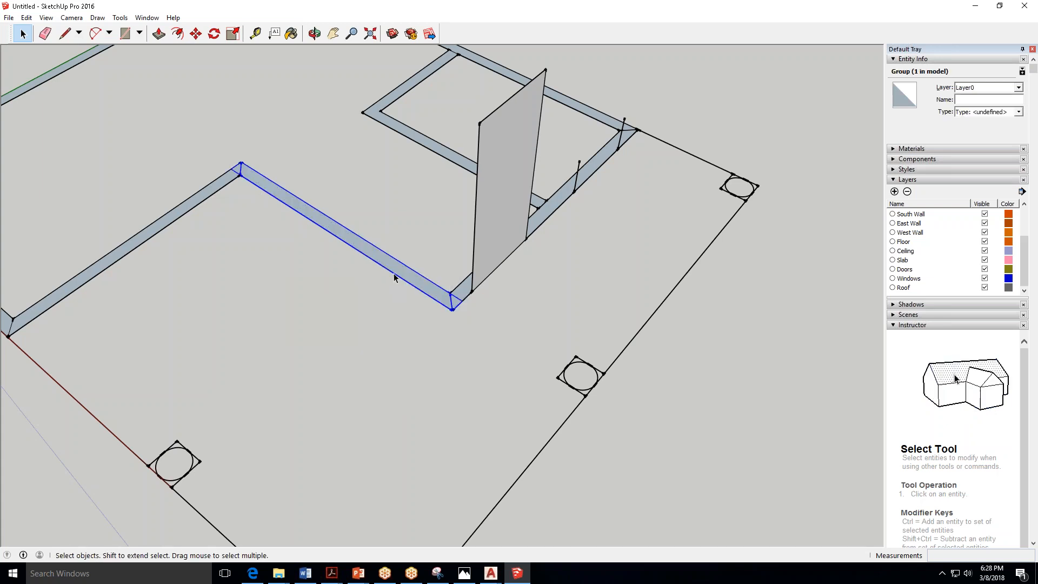
{"action": "left_click", "coordinate": [1019, 88]}
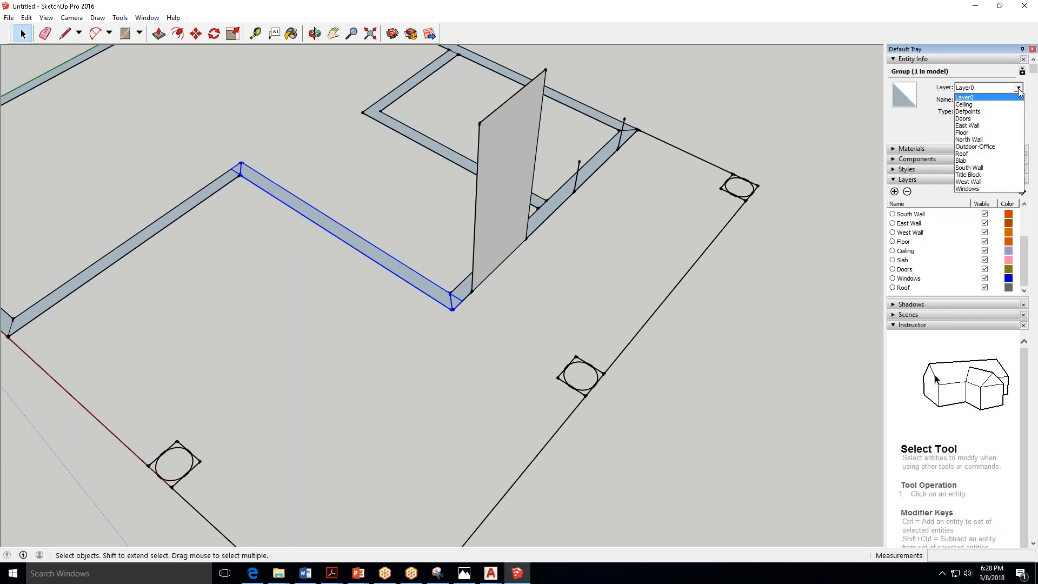
{"action": "left_click", "coordinate": [1006, 126]}
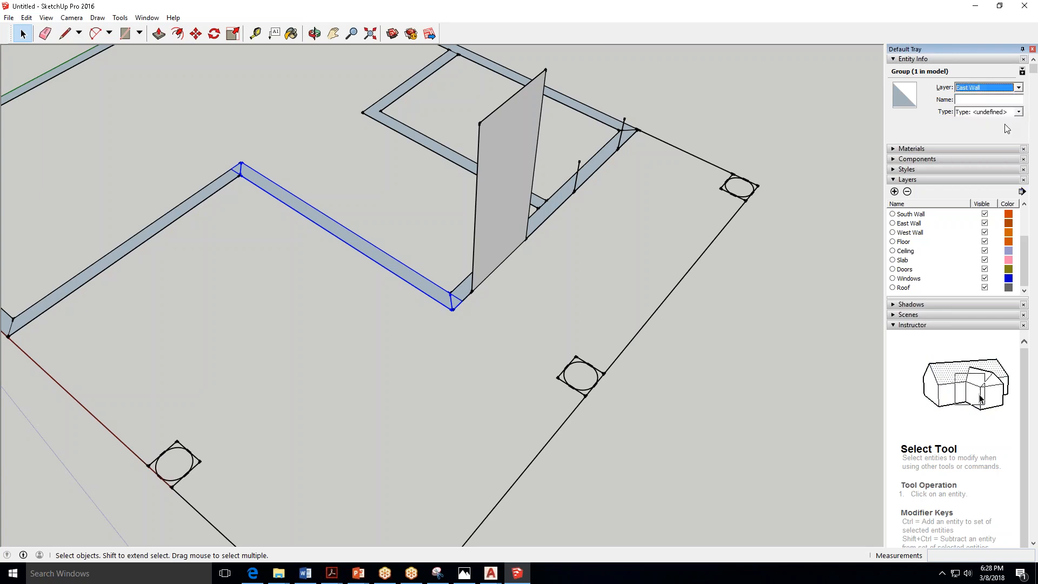
Group the face and edges of the wall between the inner corner and the red axis, and assign it to the North Wall layer.
{"action": "scroll", "coordinate": [579, 227], "scroll_direction": "down", "scroll_amount": 2}
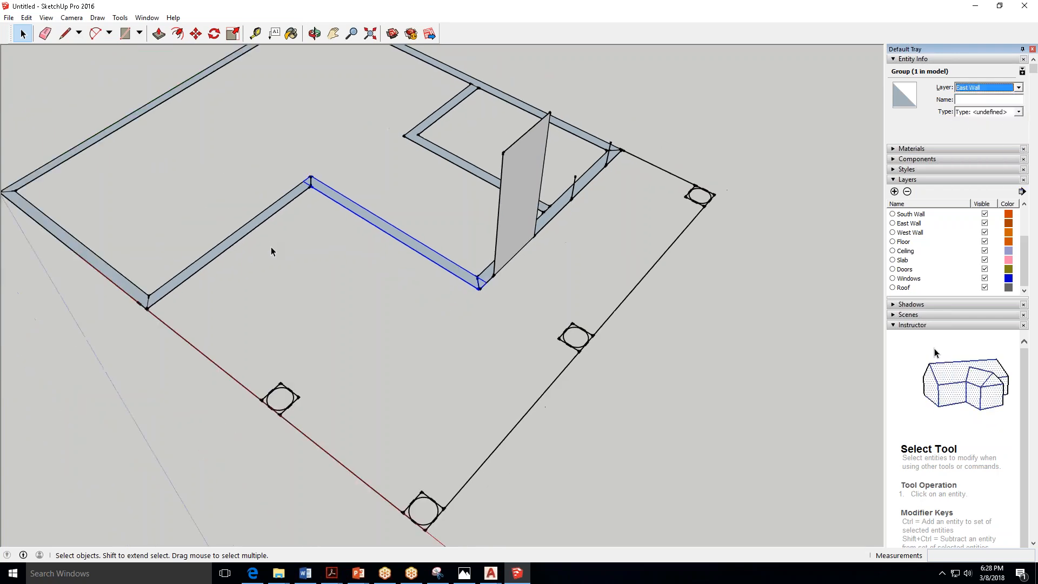
{"action": "left_click", "coordinate": [263, 222]}
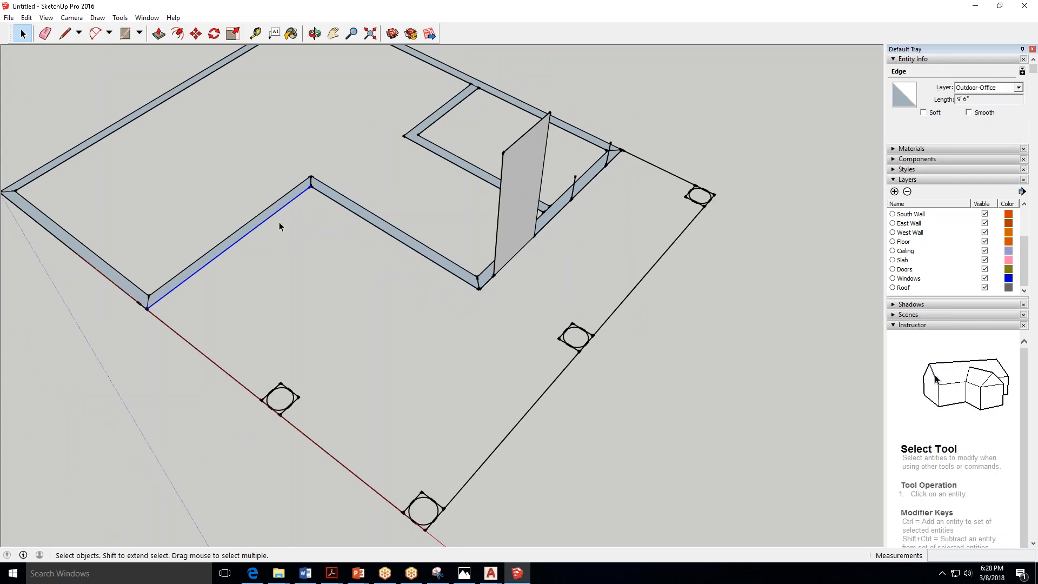
{"action": "double_click", "coordinate": [239, 241]}
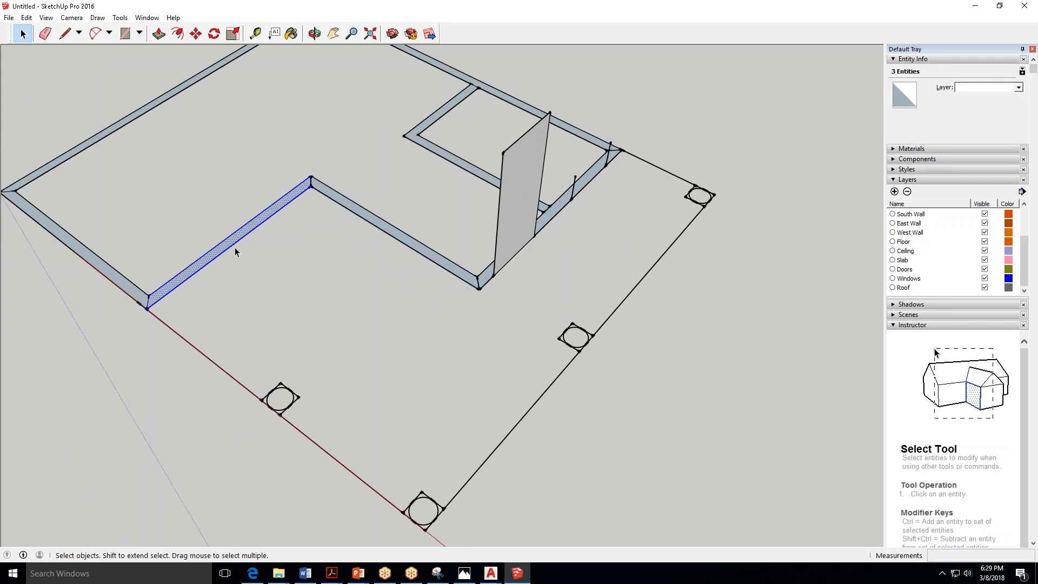
{"action": "right_click", "coordinate": [283, 204]}
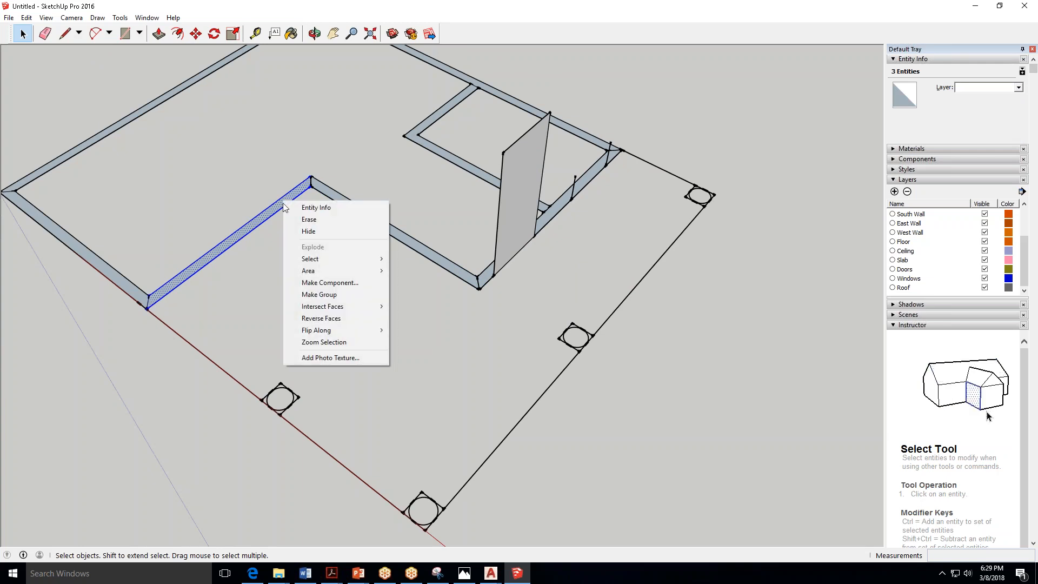
{"action": "left_click", "coordinate": [323, 293]}
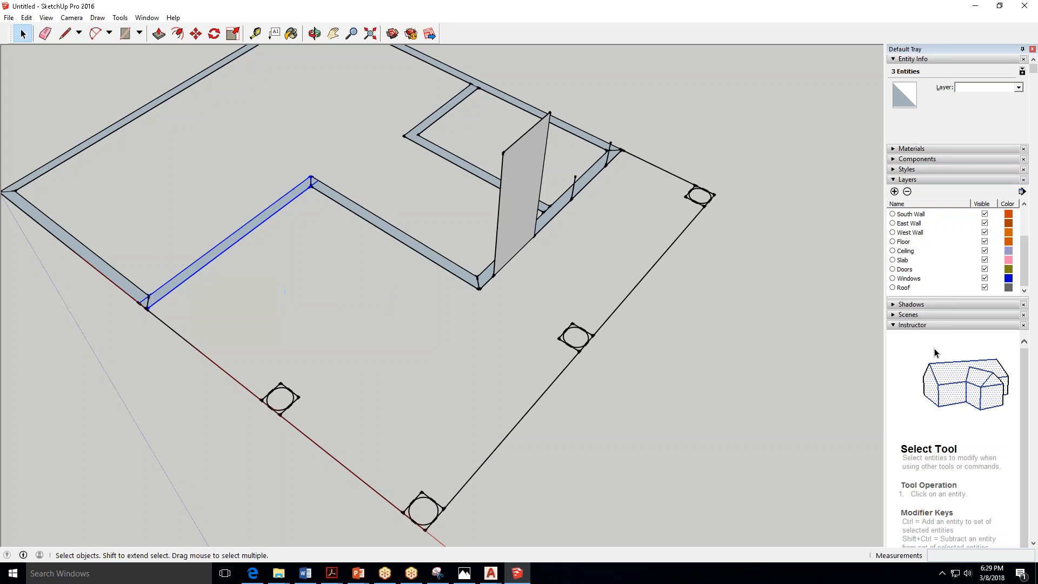
{"action": "left_click", "coordinate": [1018, 88]}
{"action": "left_click", "coordinate": [995, 140]}
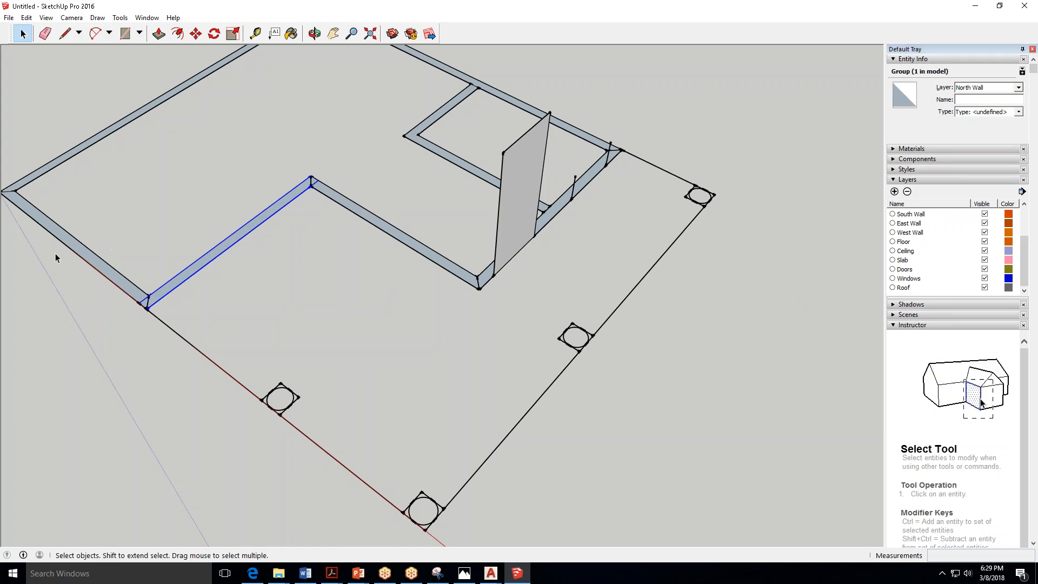
Check the layer assignments of the three grouped walls one after another.
{"action": "left_click_drag", "start_coordinate": [144, 209], "coordinate": [143, 210]}
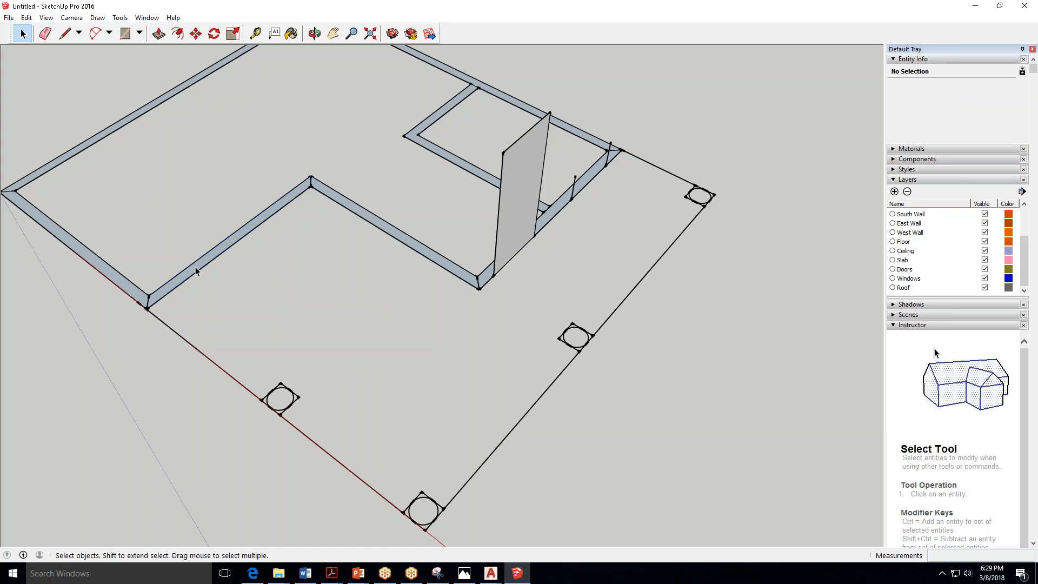
{"action": "left_click", "coordinate": [273, 215]}
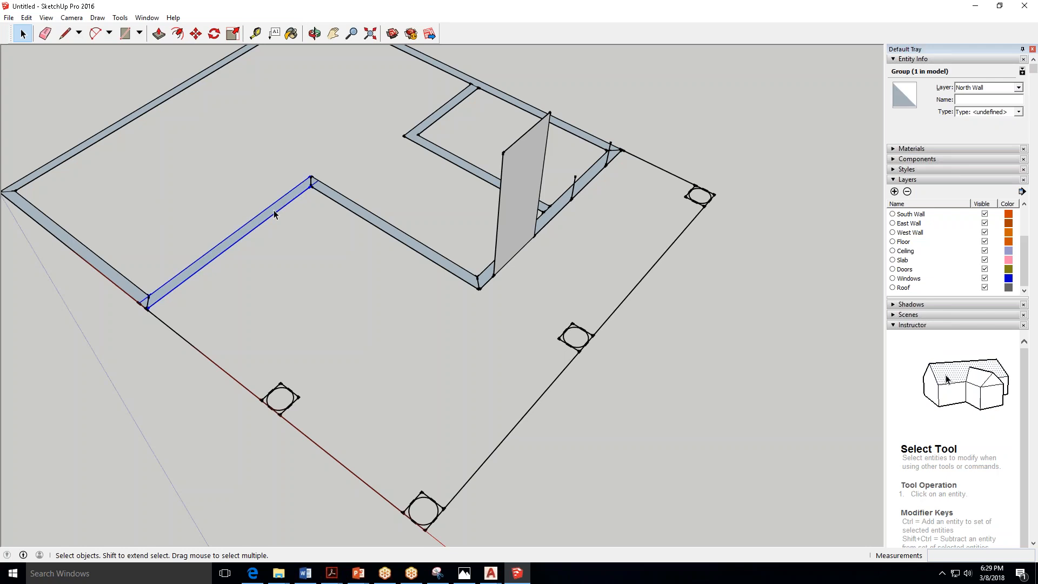
{"action": "left_click", "coordinate": [353, 213]}
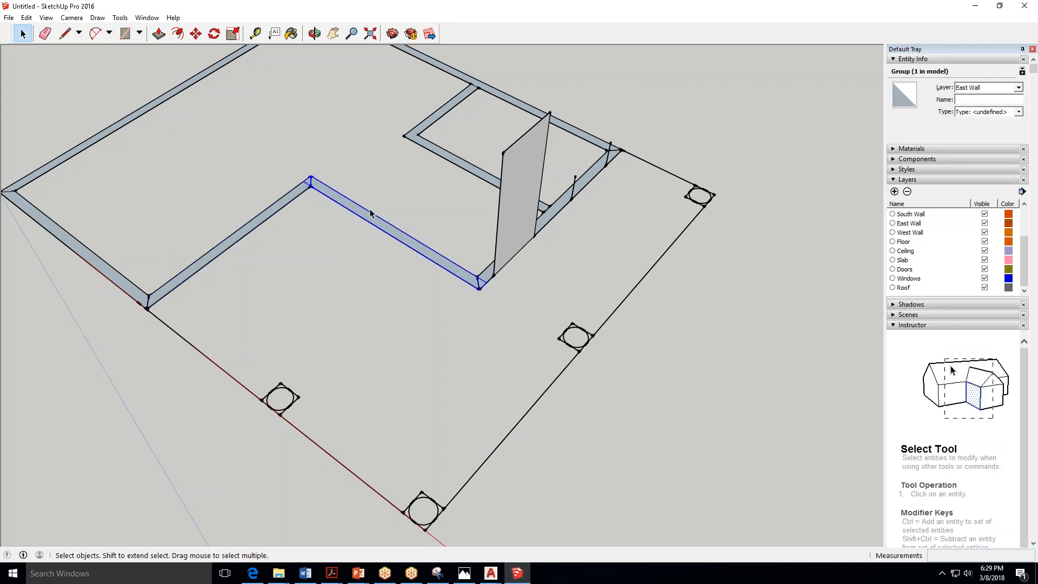
{"action": "left_click", "coordinate": [540, 229]}
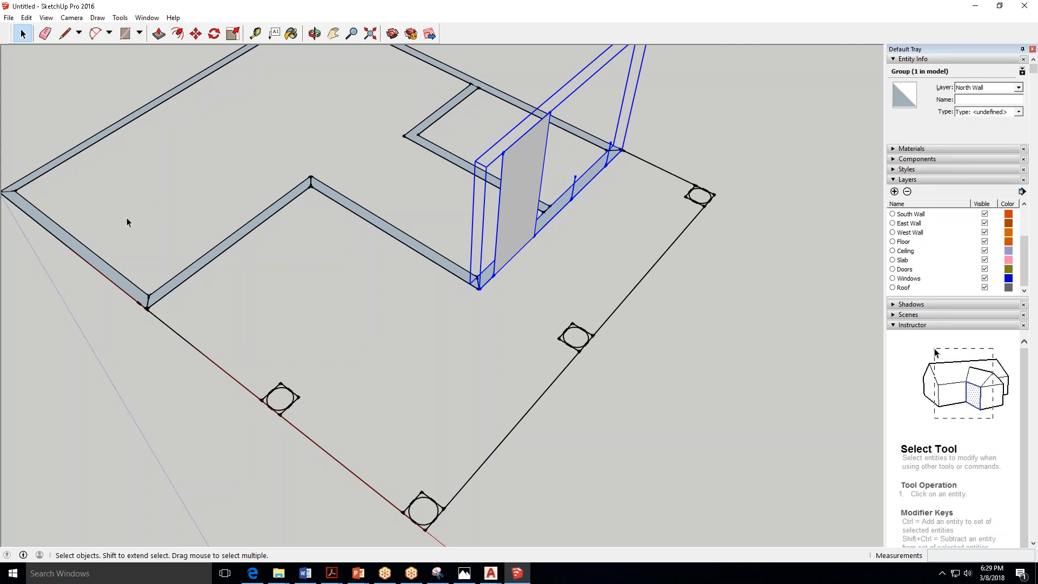
{"action": "left_click", "coordinate": [139, 208]}
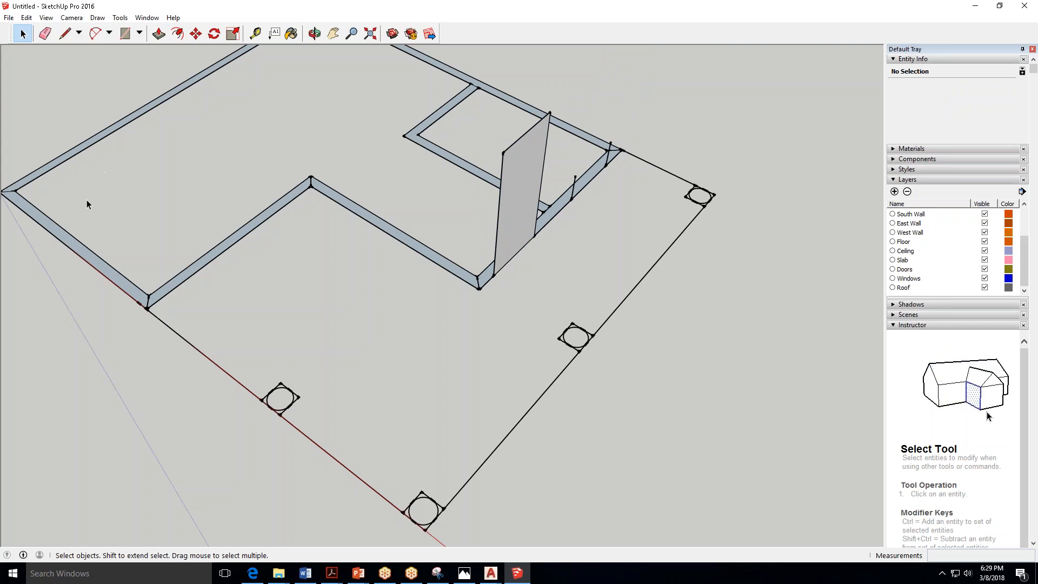
Group the face and edges of the wall along the red axis, and assign it to the East Wall layer.
{"action": "left_click_drag", "start_coordinate": [99, 204], "coordinate": [37, 282]}
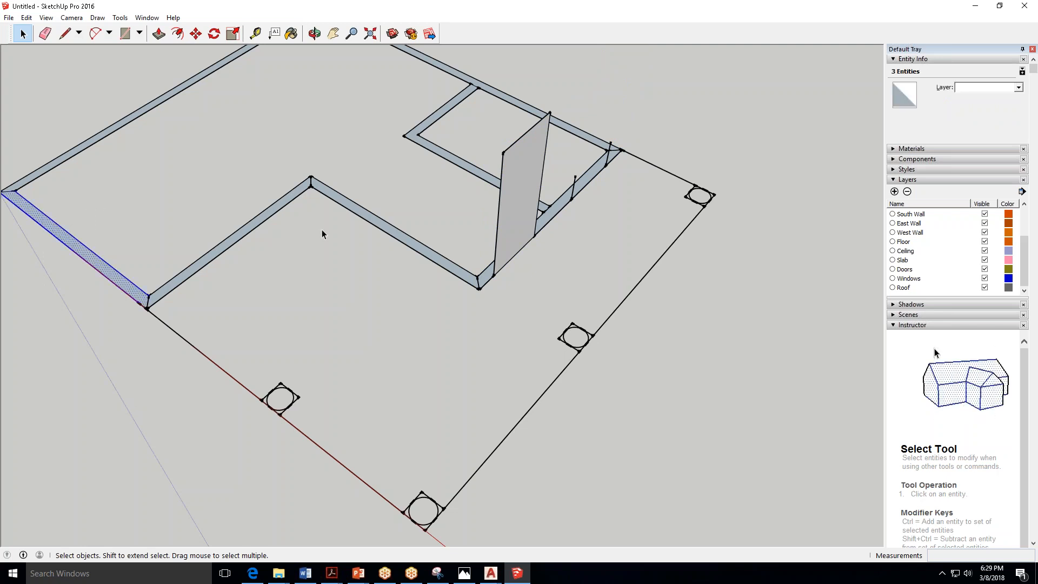
{"action": "left_click", "coordinate": [1019, 88]}
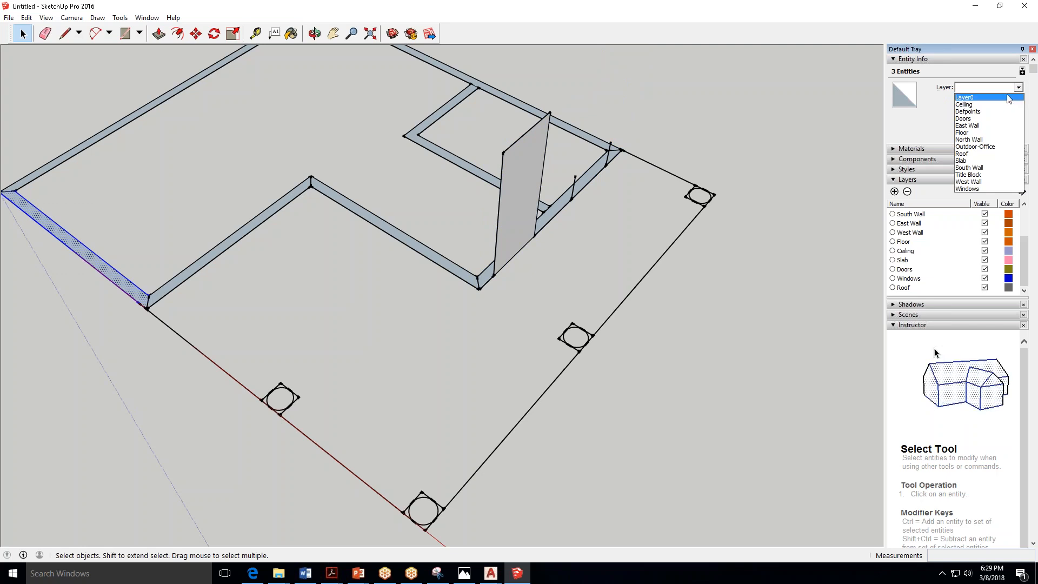
{"action": "left_click", "coordinate": [120, 282]}
{"action": "right_click", "coordinate": [121, 278]}
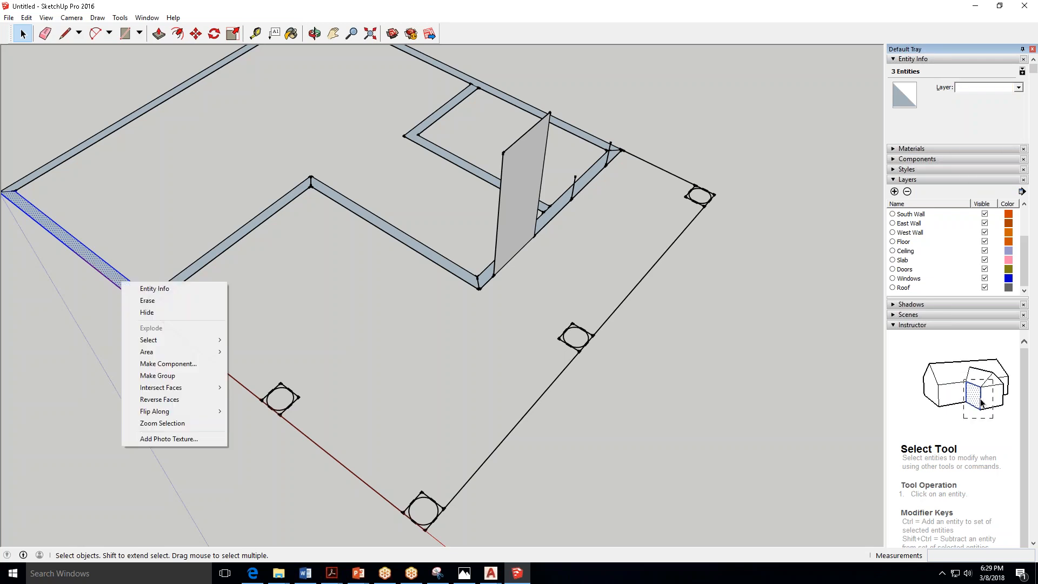
{"action": "left_click", "coordinate": [162, 371]}
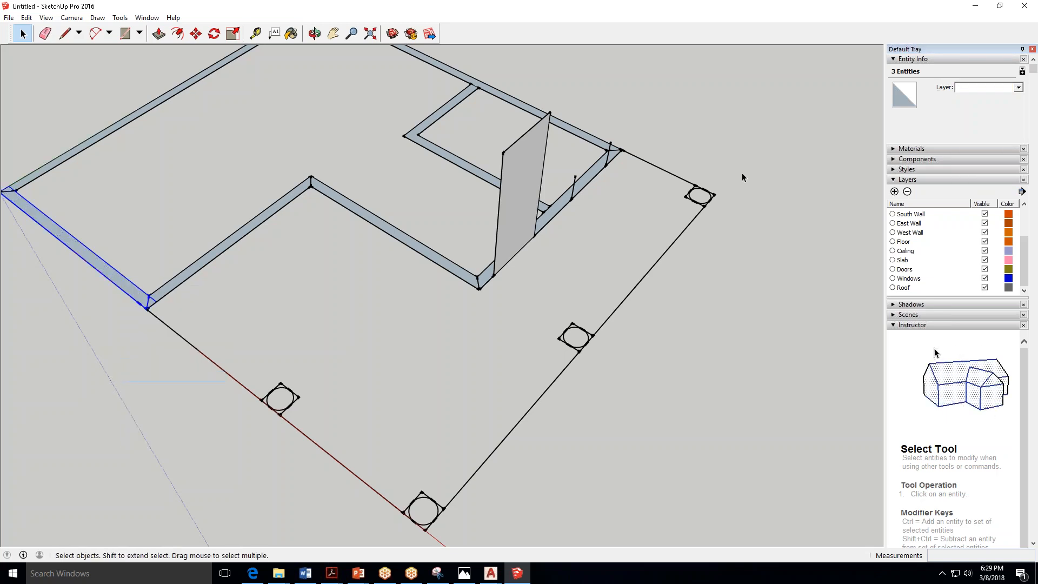
{"action": "left_click", "coordinate": [1018, 87]}
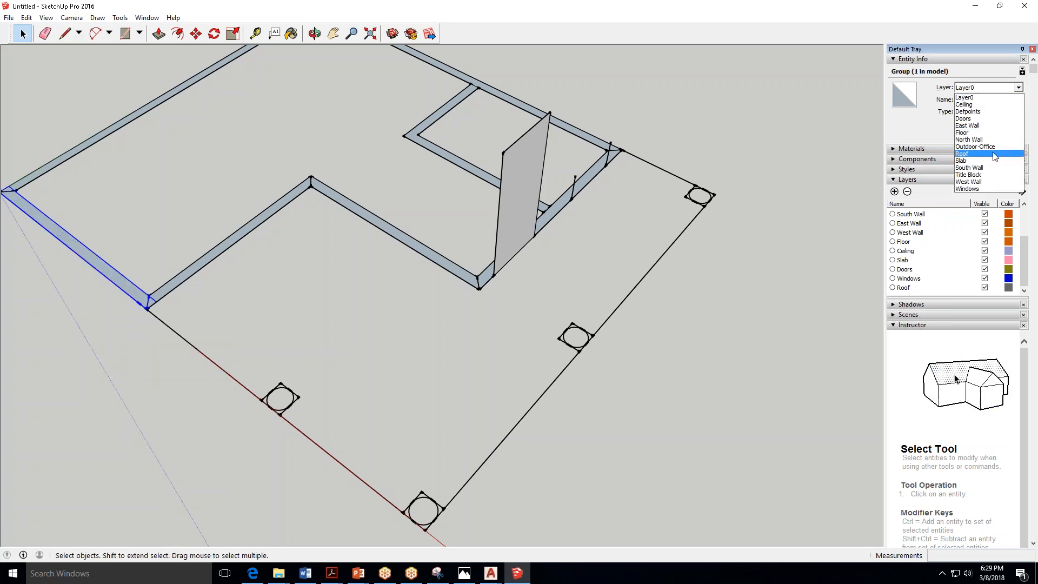
{"action": "left_click", "coordinate": [1005, 126]}
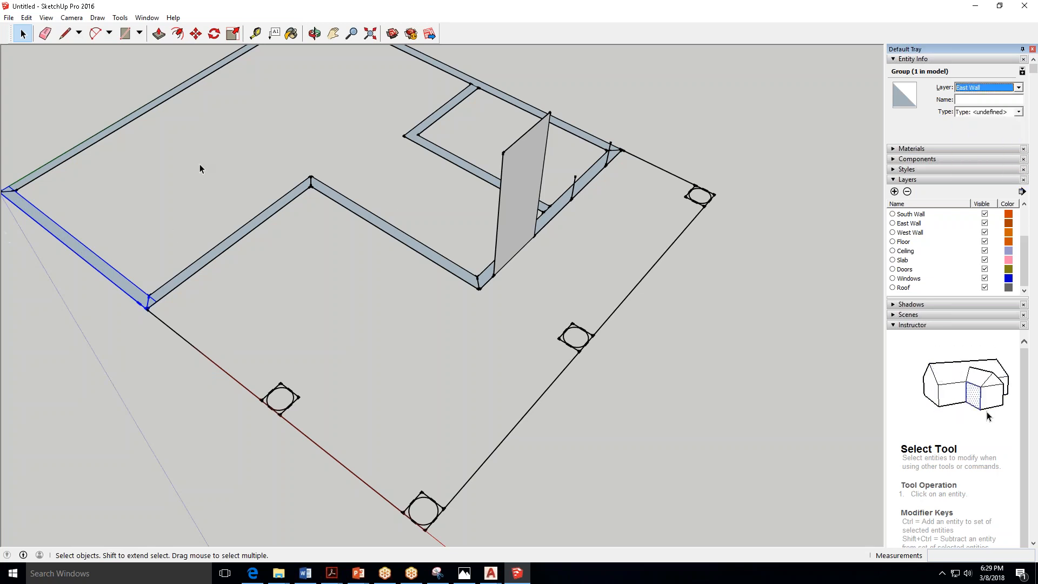
Group the face and edges of the long wall along the green axis, and assign it to the South Wall layer.
{"action": "scroll", "coordinate": [199, 164], "scroll_direction": "down", "scroll_amount": 1}
{"action": "left_click_drag", "start_coordinate": [165, 128], "coordinate": [92, 85]}
{"action": "right_click", "coordinate": [160, 111]}
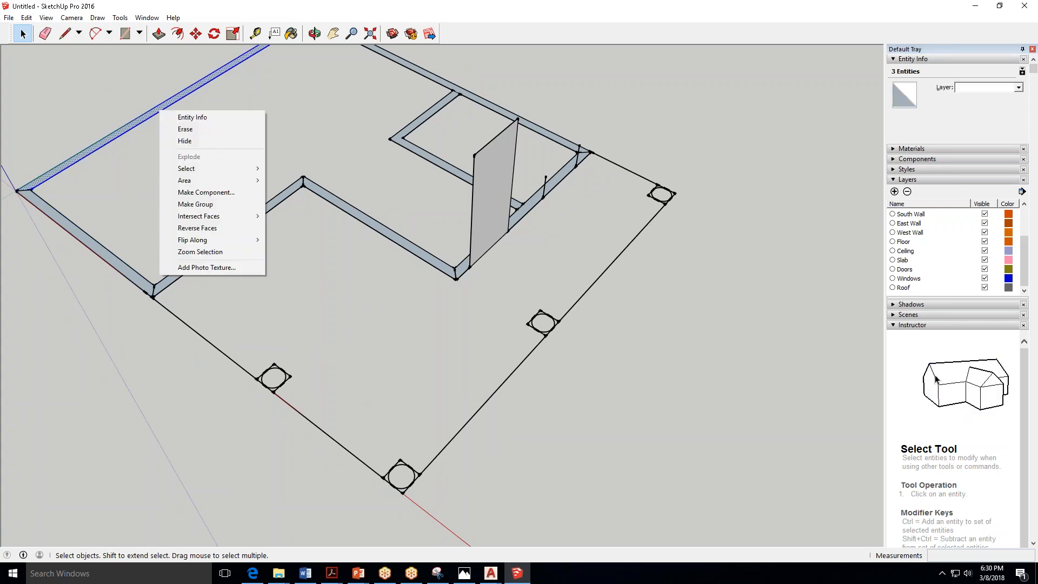
{"action": "left_click", "coordinate": [219, 204]}
{"action": "scroll", "coordinate": [295, 222], "scroll_direction": "down", "scroll_amount": 1}
{"action": "scroll", "coordinate": [296, 224], "scroll_direction": "down", "scroll_amount": 1}
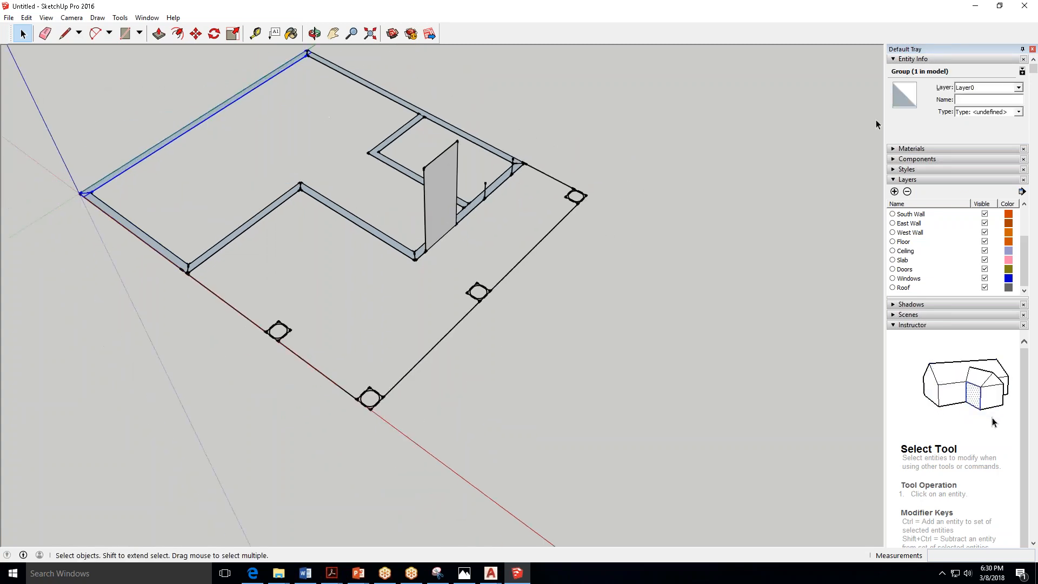
{"action": "left_click", "coordinate": [1017, 88]}
{"action": "left_click", "coordinate": [1002, 171]}
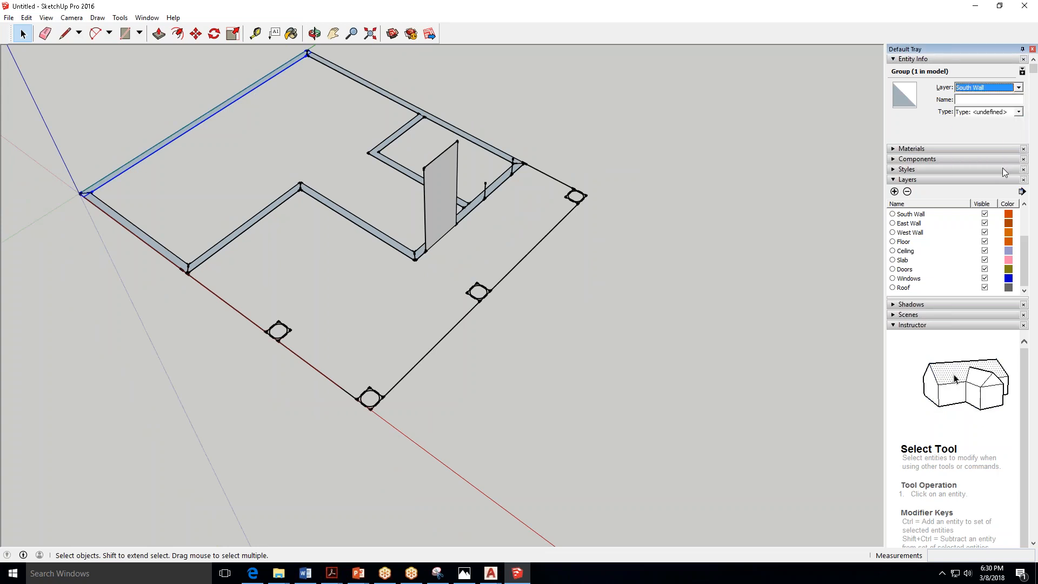
Group the face and edges of the long wall adjoining the small inner room, and assign it to the West Wall layer.
{"action": "scroll", "coordinate": [469, 63], "scroll_direction": "up", "scroll_amount": 2}
{"action": "left_click", "coordinate": [358, 91]}
{"action": "left_click_drag", "start_coordinate": [400, 73], "coordinate": [322, 123]}
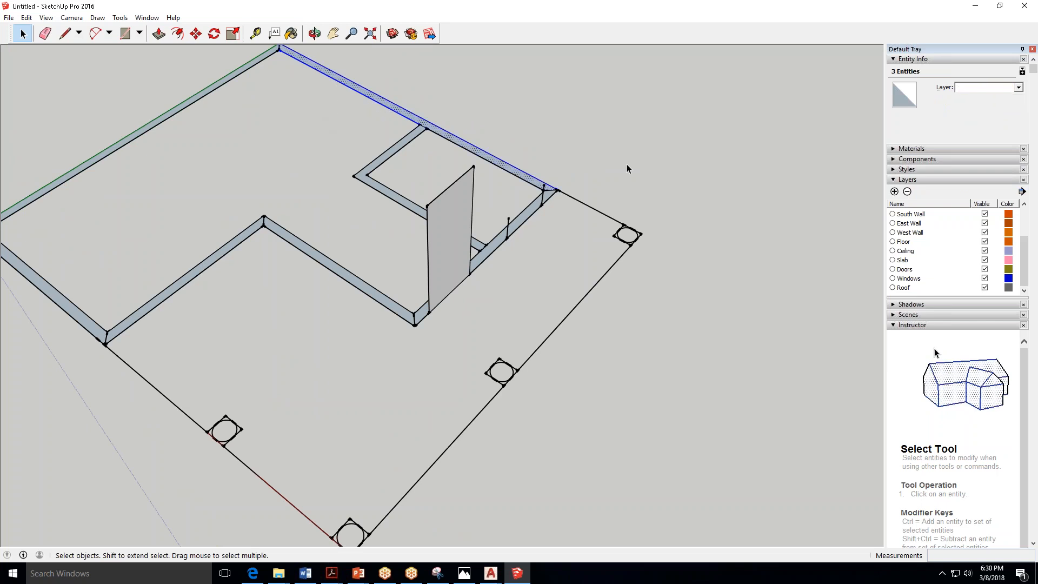
{"action": "left_click", "coordinate": [1020, 88]}
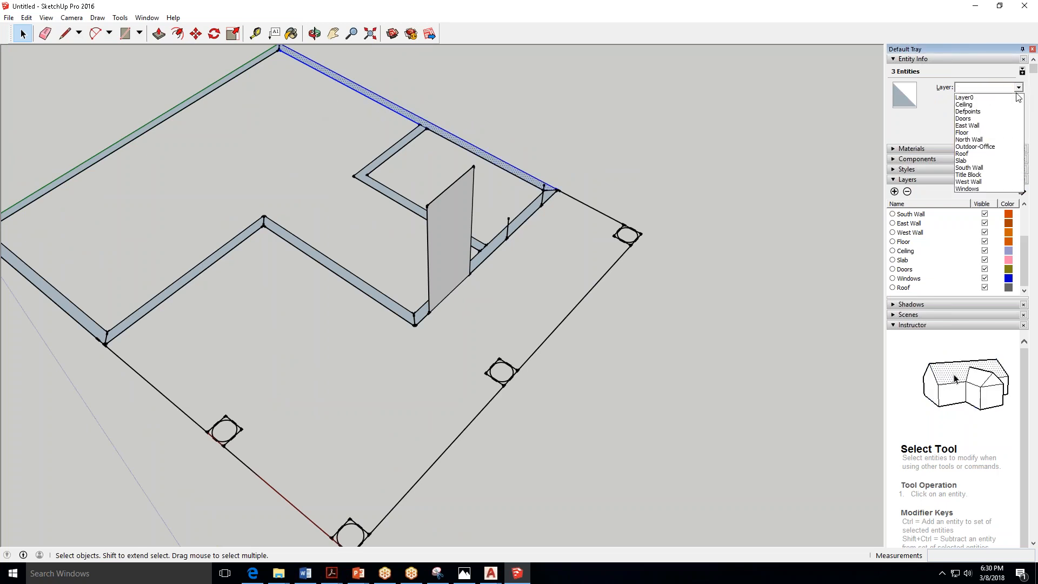
{"action": "right_click", "coordinate": [361, 91]}
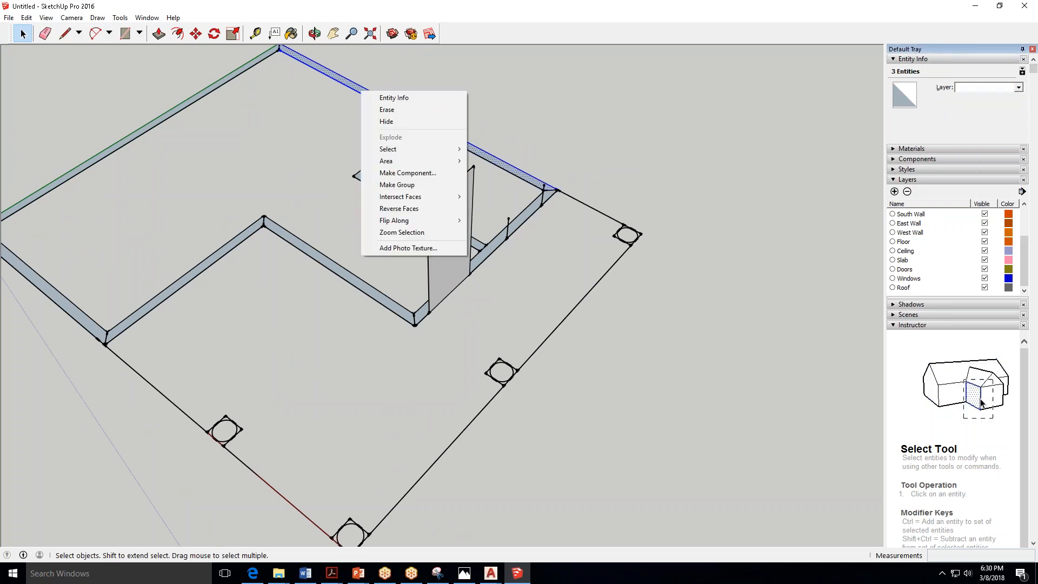
{"action": "left_click", "coordinate": [418, 184]}
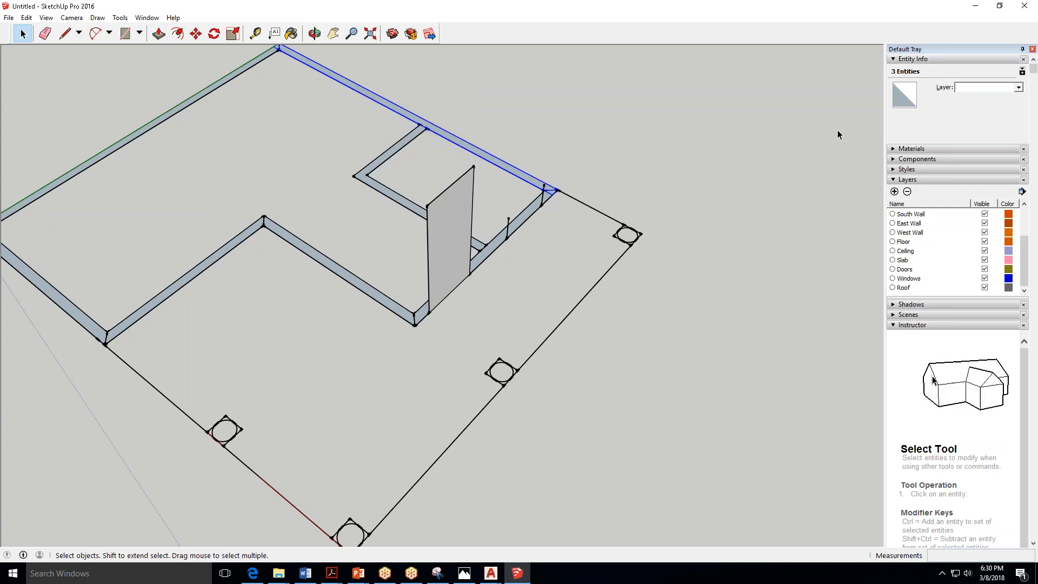
{"action": "left_click", "coordinate": [1019, 88]}
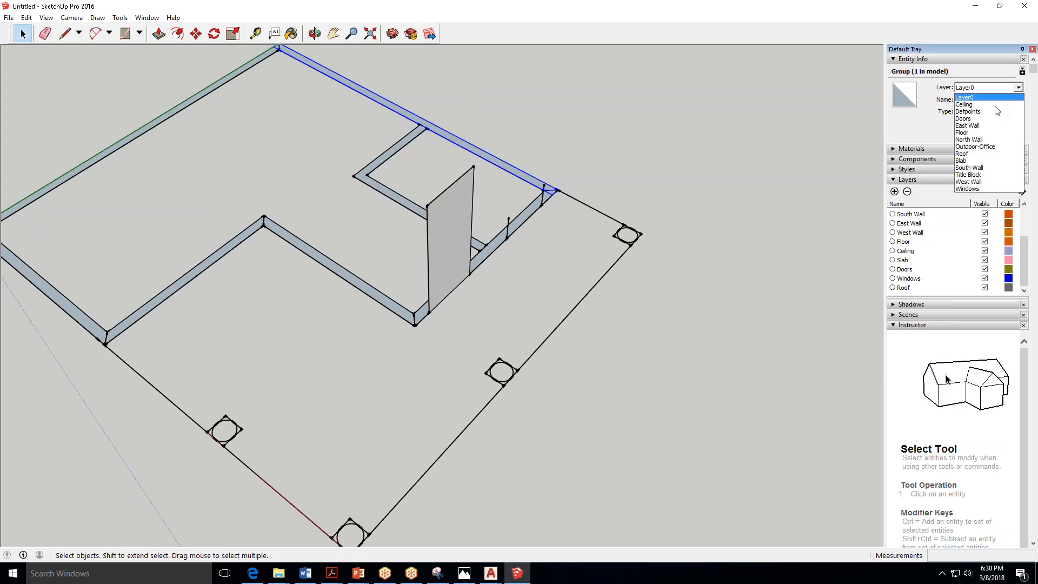
{"action": "left_click", "coordinate": [984, 182]}
{"action": "left_click", "coordinate": [397, 151]}
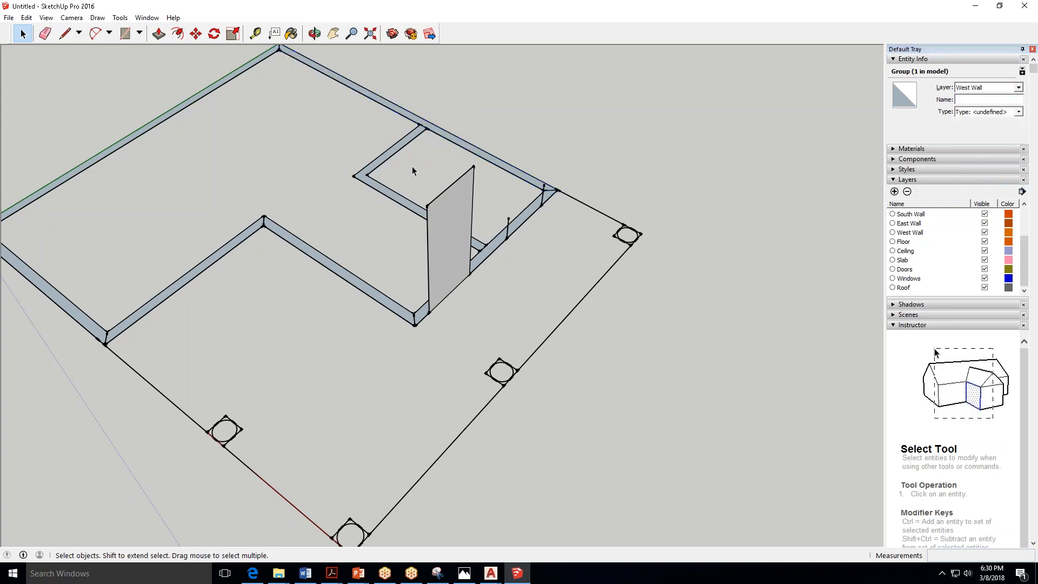
Add a new layer named Interior Walls.
{"action": "left_click_drag", "start_coordinate": [393, 126], "coordinate": [348, 204]}
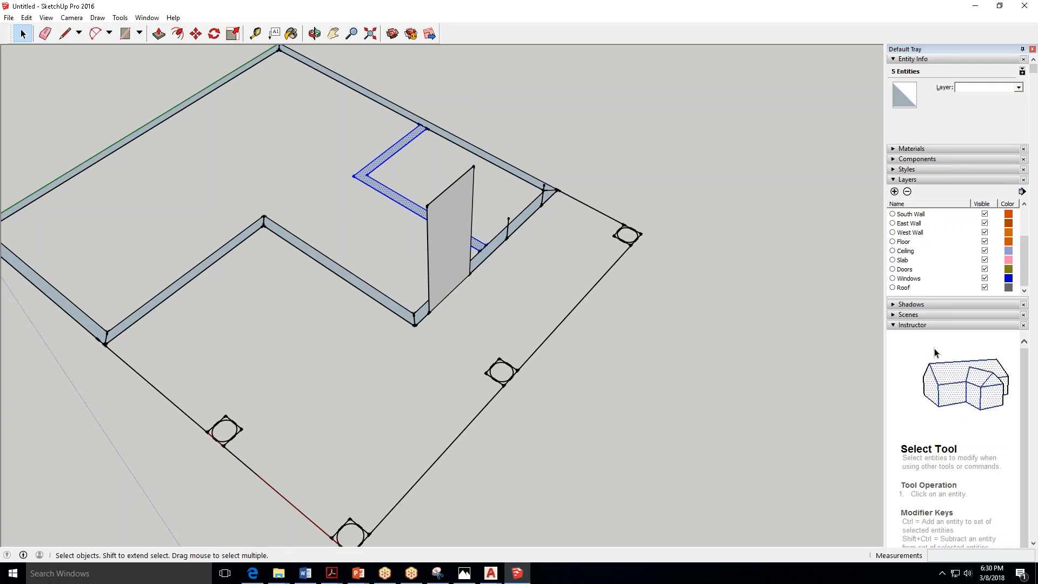
{"action": "left_click", "coordinate": [686, 116]}
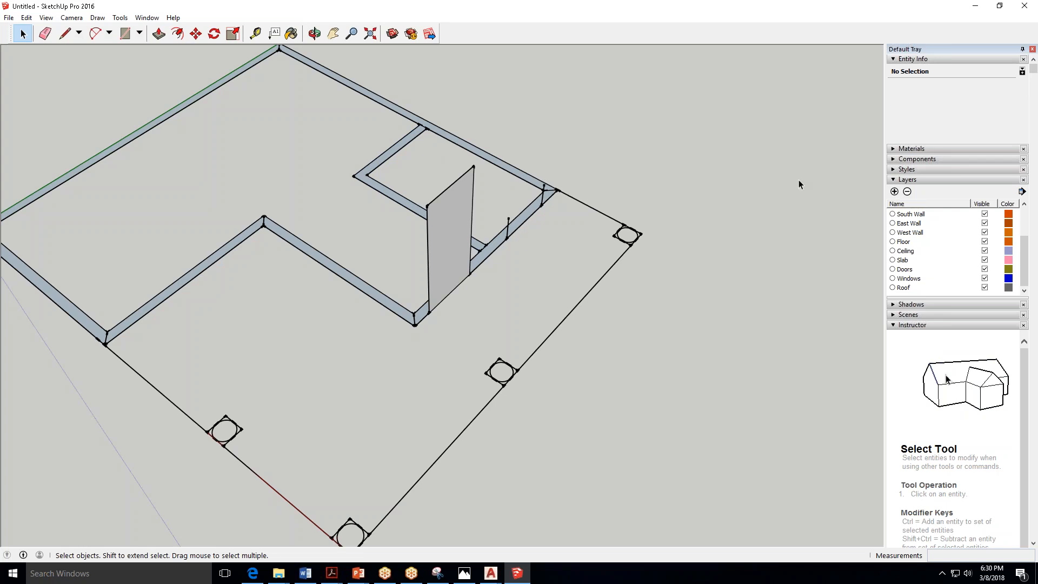
{"action": "left_click", "coordinate": [895, 192]}
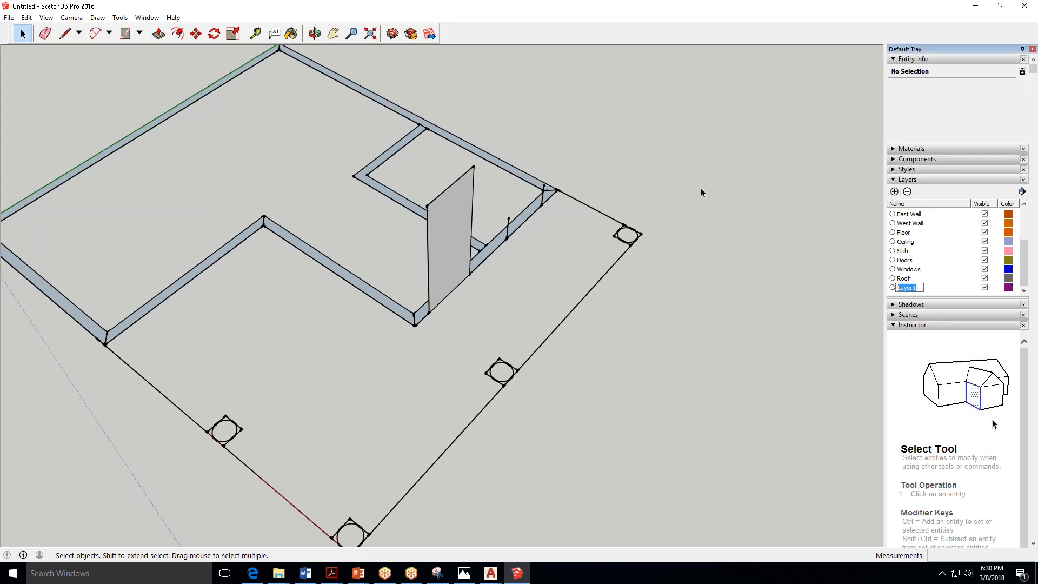
{"action": "type", "text": "Interior Walls"}
{"action": "left_click", "coordinate": [704, 163]}
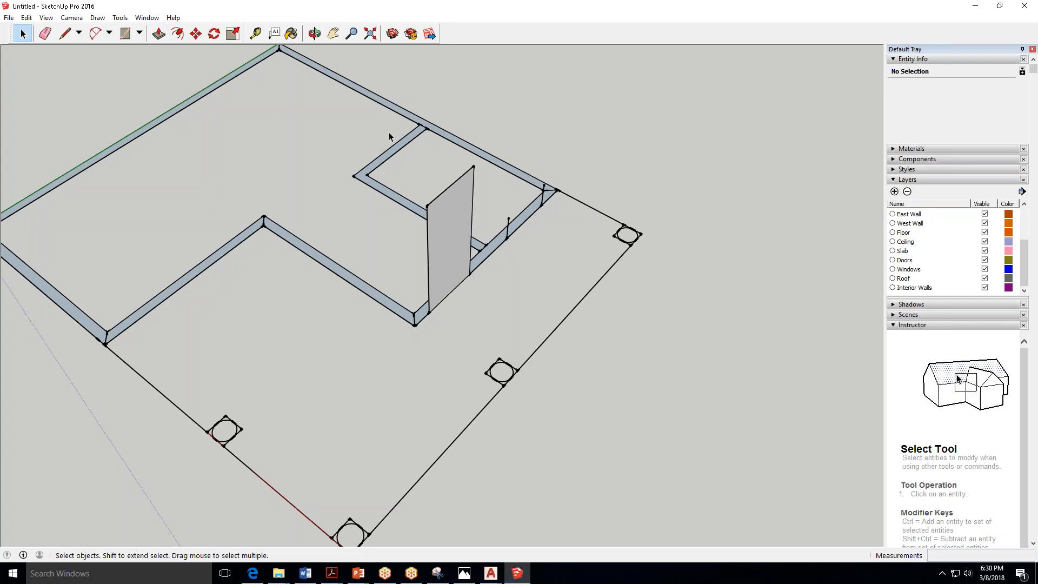
Group the face and edges of the L-shaped inner room walls, and assign the group to the Interior Walls layer.
{"action": "double_click", "coordinate": [373, 187]}
{"action": "right_click", "coordinate": [392, 196]}
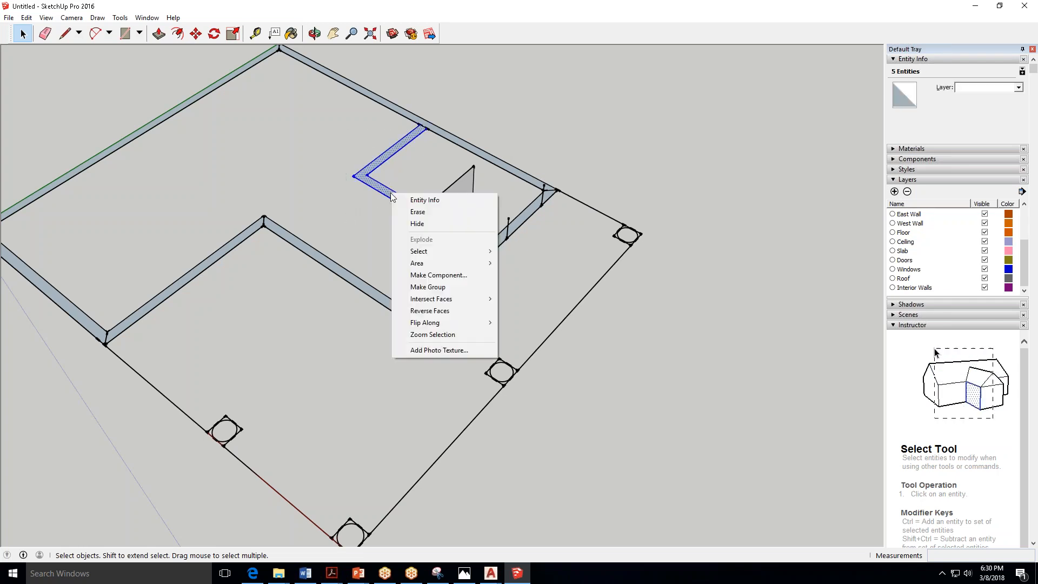
{"action": "left_click", "coordinate": [427, 287]}
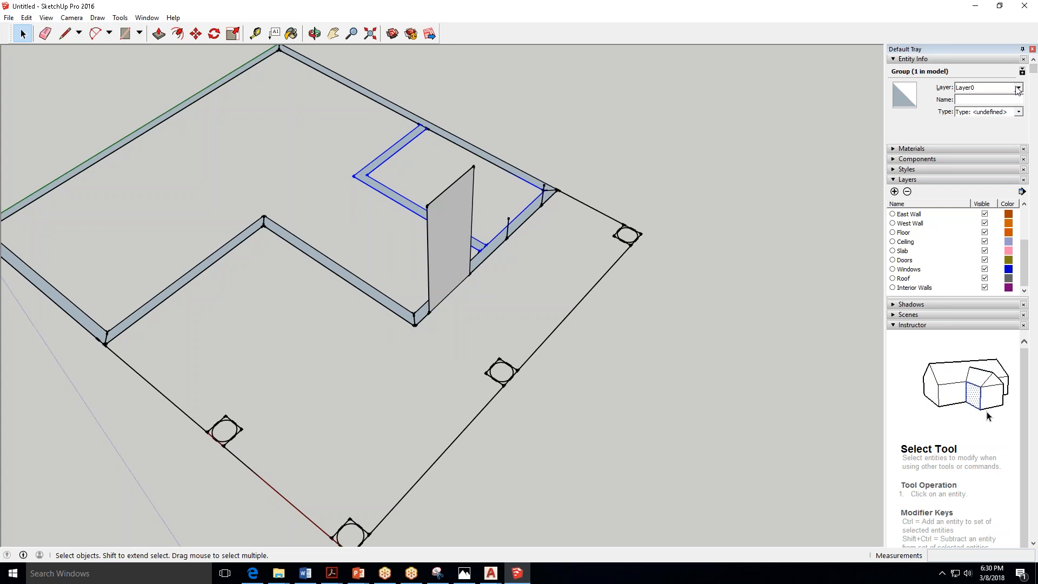
{"action": "left_click", "coordinate": [1017, 88]}
{"action": "left_click", "coordinate": [958, 143]}
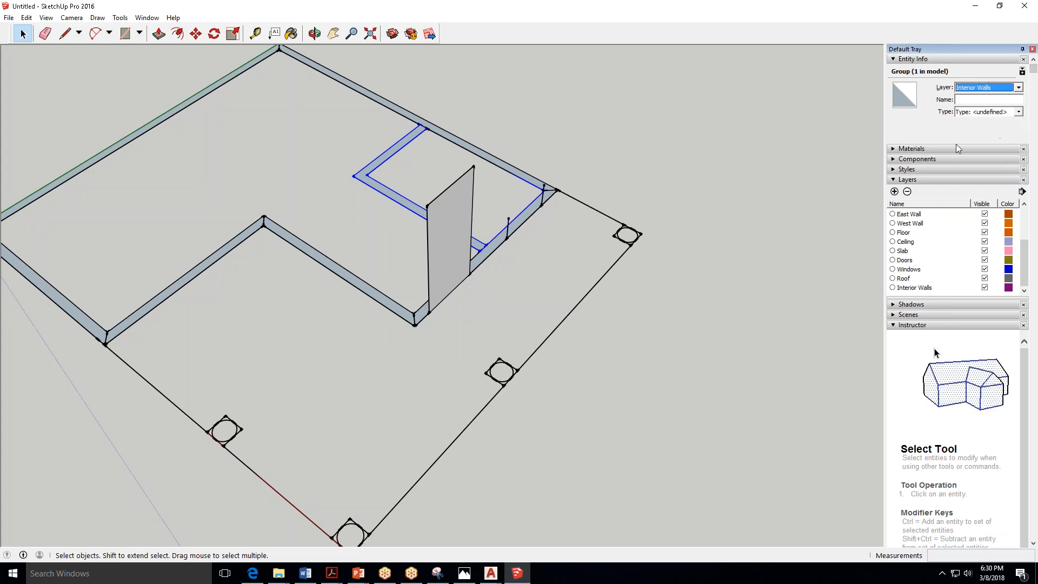
{"action": "left_click", "coordinate": [536, 147]}
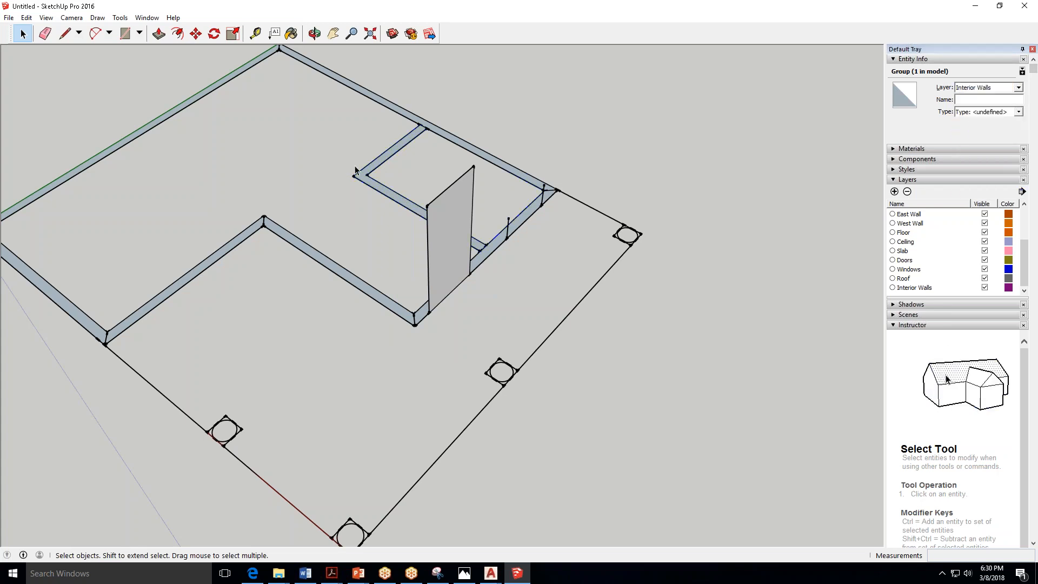
{"action": "left_click", "coordinate": [557, 91]}
Check the wall grouping and Push/Pull instructions on the Assignment 8 page in the browser, and return to the SketchUp model.
{"action": "scroll", "coordinate": [638, 141], "scroll_direction": "down", "scroll_amount": 1}
{"action": "scroll", "coordinate": [638, 143], "scroll_direction": "down", "scroll_amount": 1}
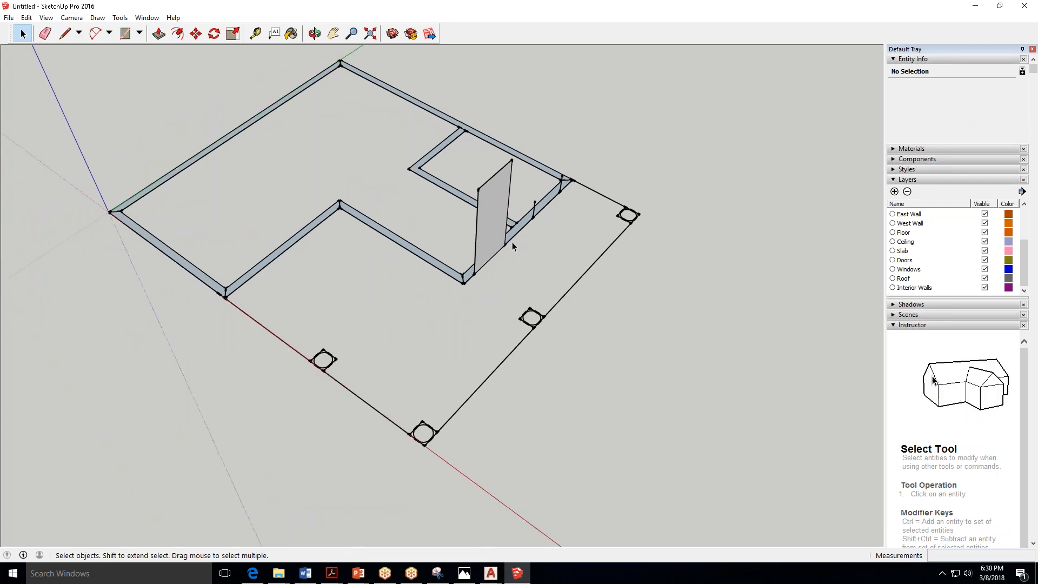
{"action": "left_click", "coordinate": [251, 576]}
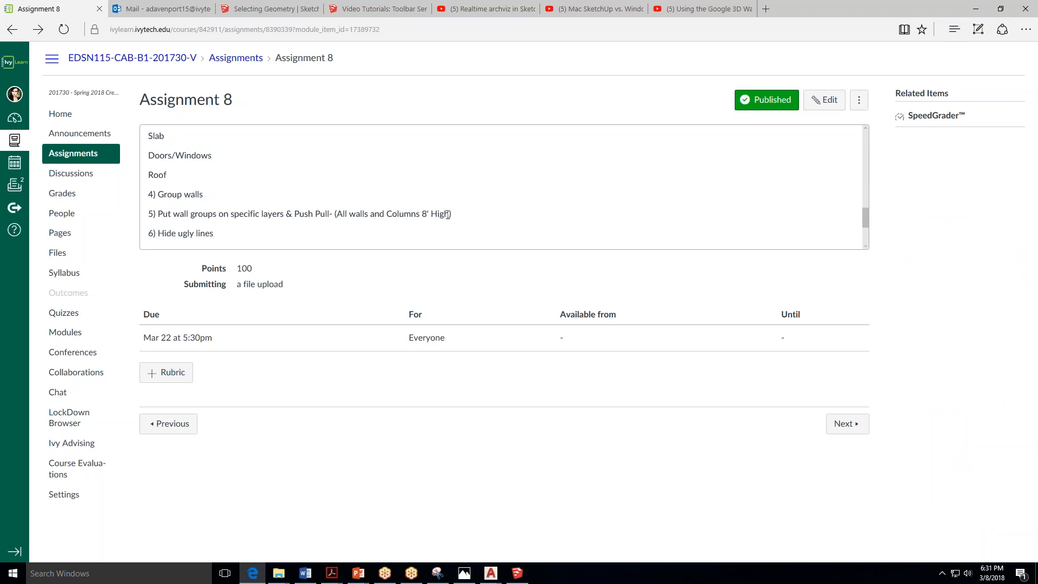
{"action": "left_click", "coordinate": [976, 9]}
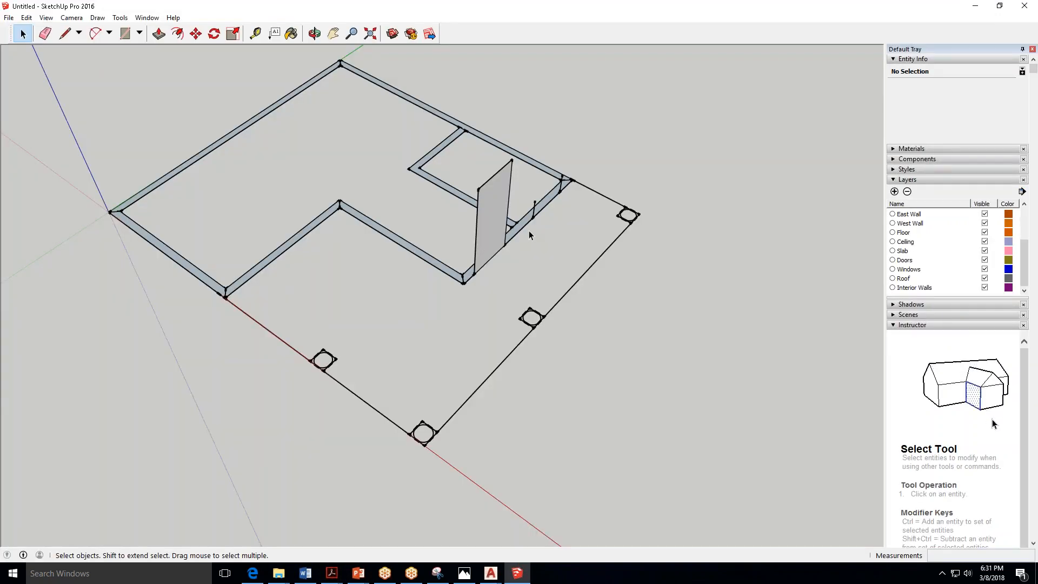
Inspect the geometry inside the North Wall group, including the upright door face, and close the group.
{"action": "left_click", "coordinate": [512, 236]}
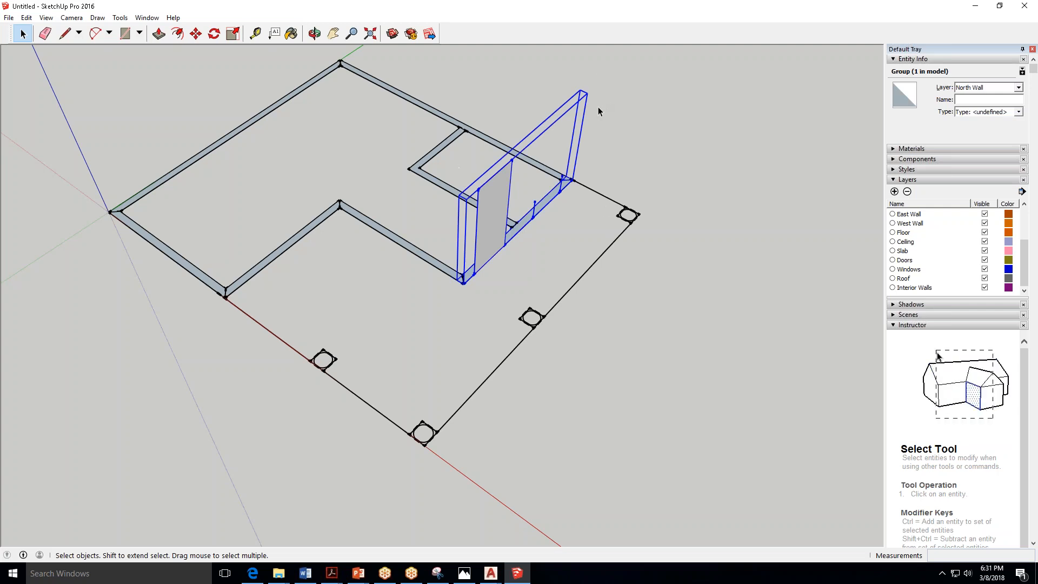
{"action": "left_click", "coordinate": [531, 264]}
{"action": "left_click", "coordinate": [518, 233]}
{"action": "double_click", "coordinate": [515, 230]}
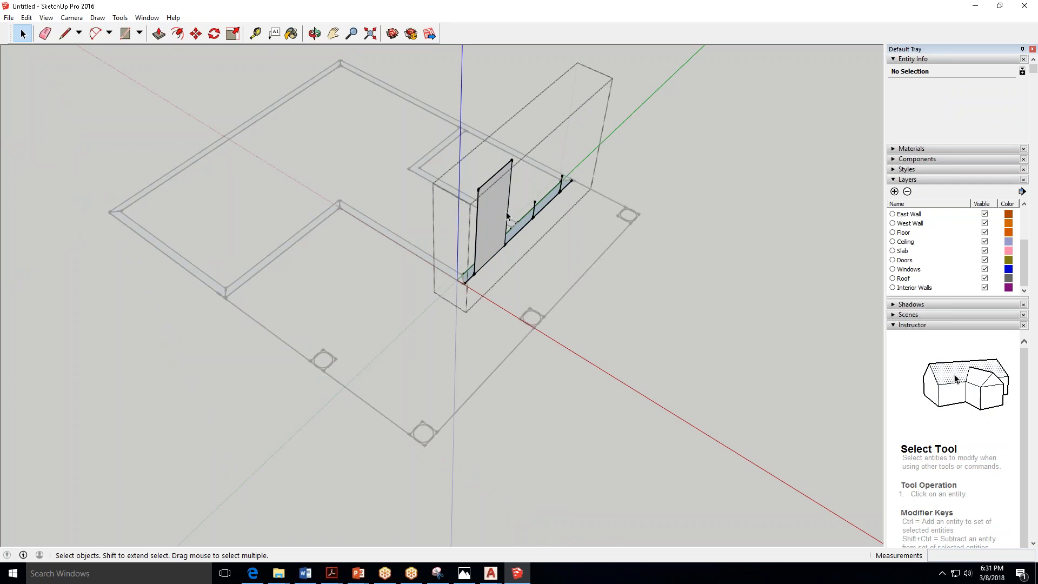
{"action": "left_click_drag", "start_coordinate": [517, 187], "coordinate": [358, 241]}
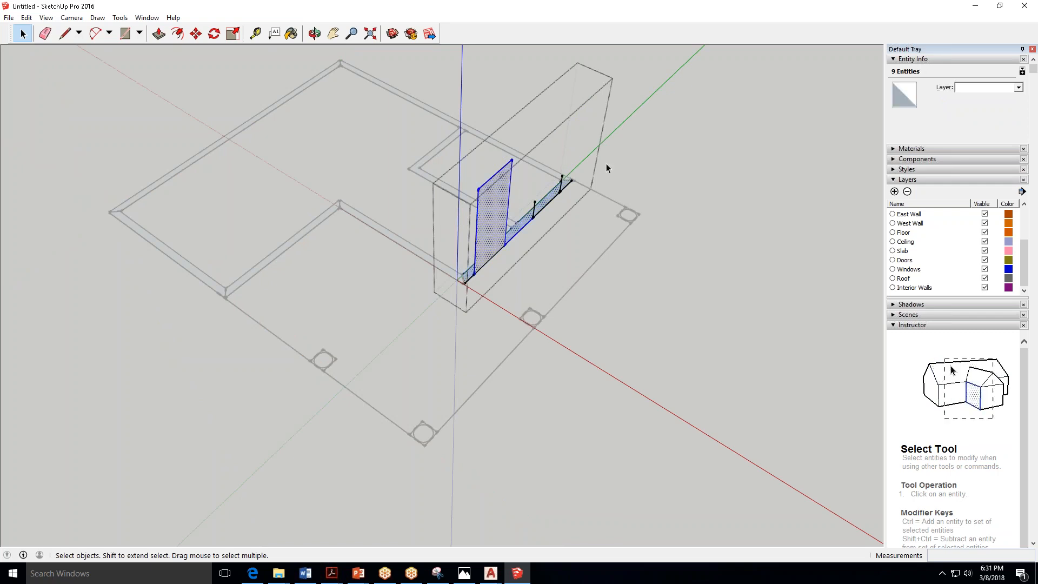
{"action": "left_click", "coordinate": [674, 145]}
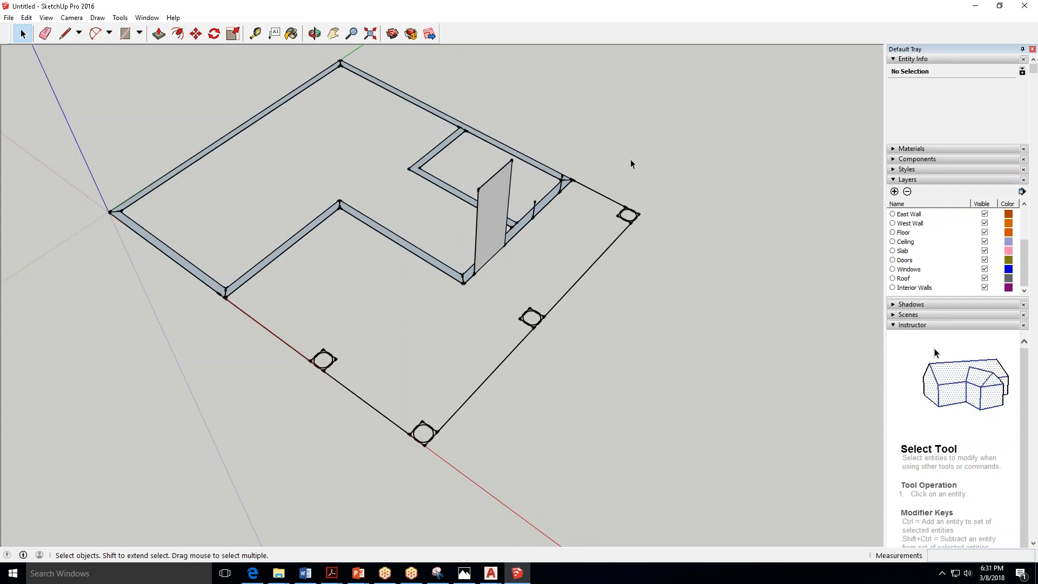
Open the North Wall group with the upright door face for editing.
{"action": "left_click", "coordinate": [498, 177]}
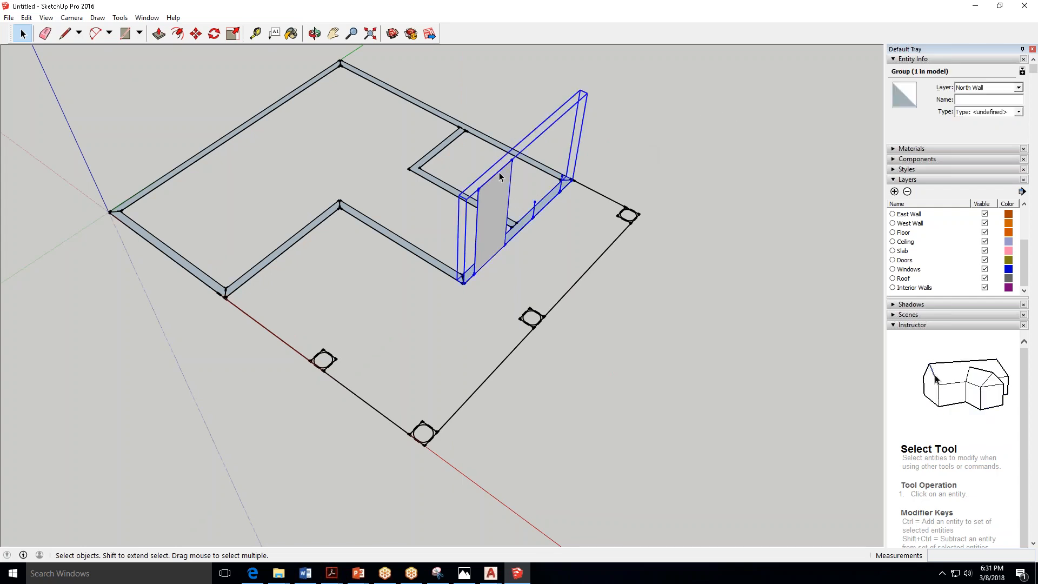
{"action": "double_click", "coordinate": [500, 173]}
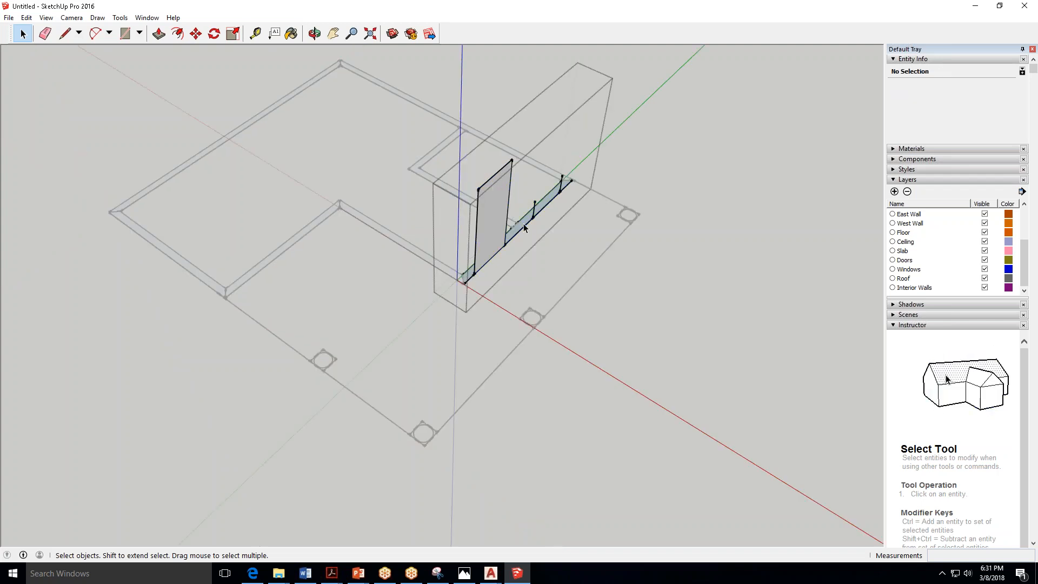
{"action": "scroll", "coordinate": [525, 226], "scroll_direction": "up", "scroll_amount": 1}
{"action": "scroll", "coordinate": [518, 210], "scroll_direction": "up", "scroll_amount": 4}
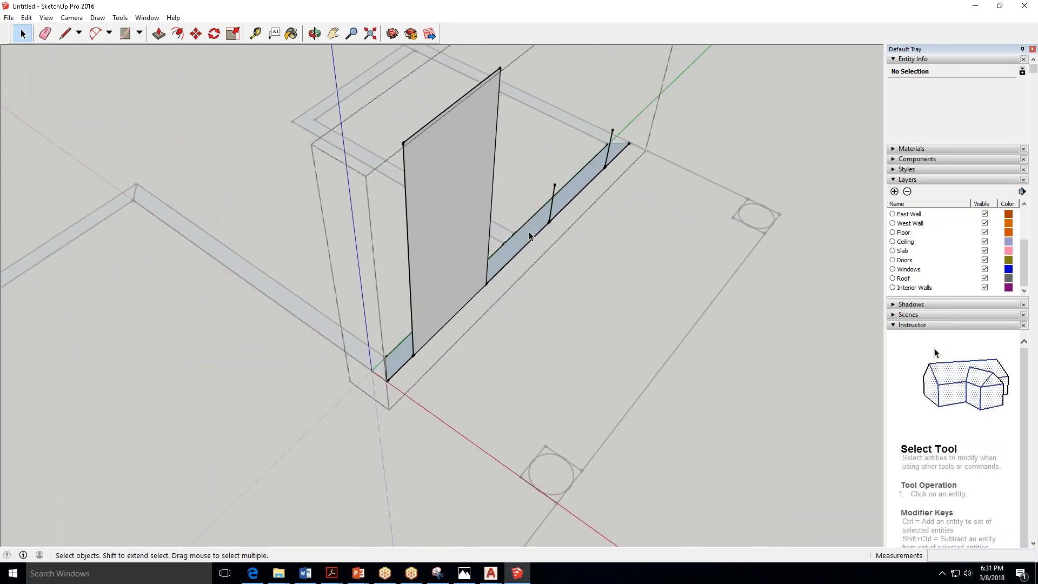
Try to Push/Pull the North Wall's base face up 8' with the door face in place, and undo it.
{"action": "left_click", "coordinate": [528, 234]}
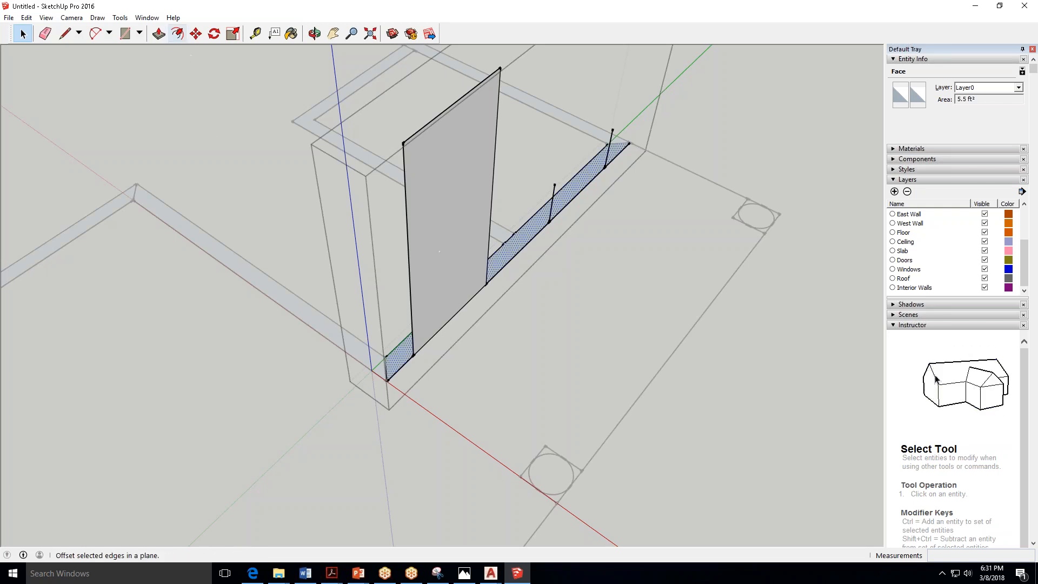
{"action": "left_click", "coordinate": [159, 35]}
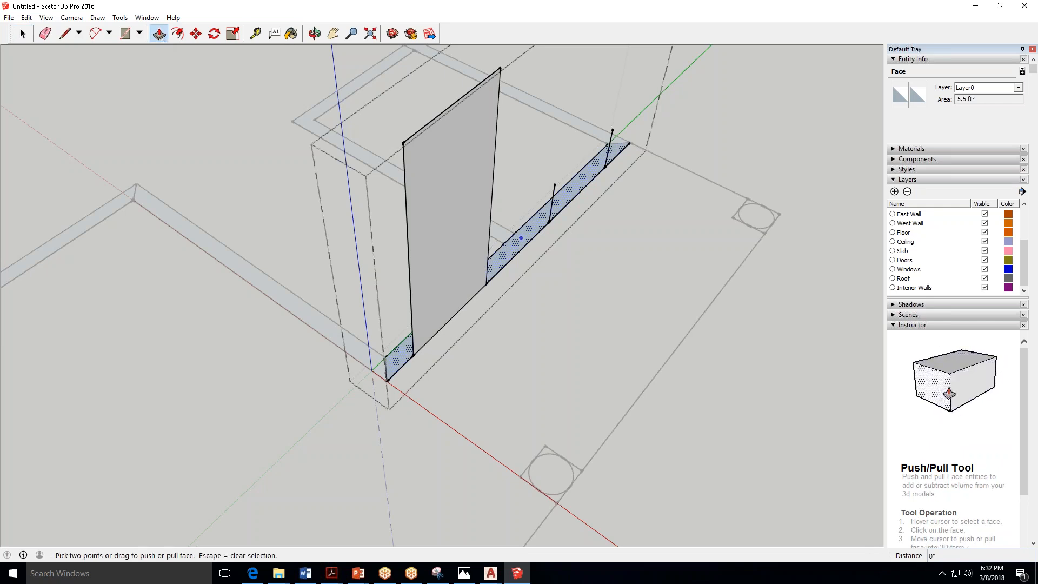
{"action": "left_click", "coordinate": [521, 237]}
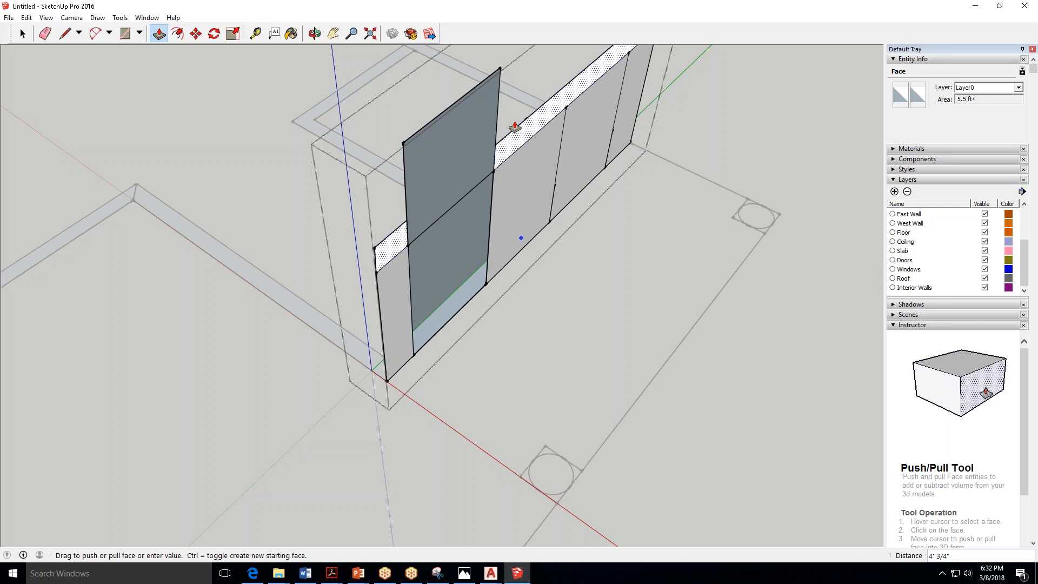
{"action": "type", "text": "8"}
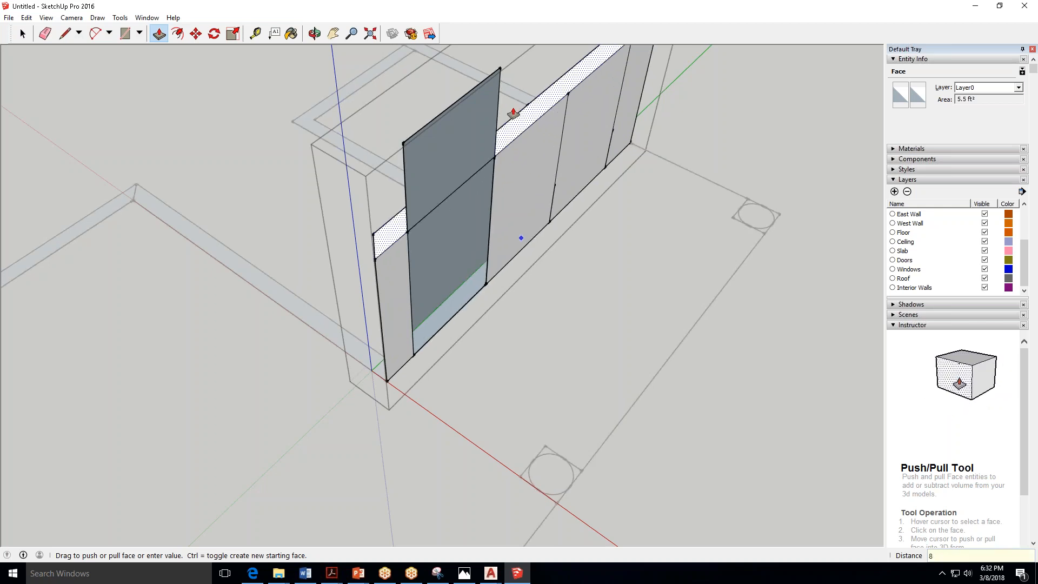
{"action": "key", "text": "Return"}
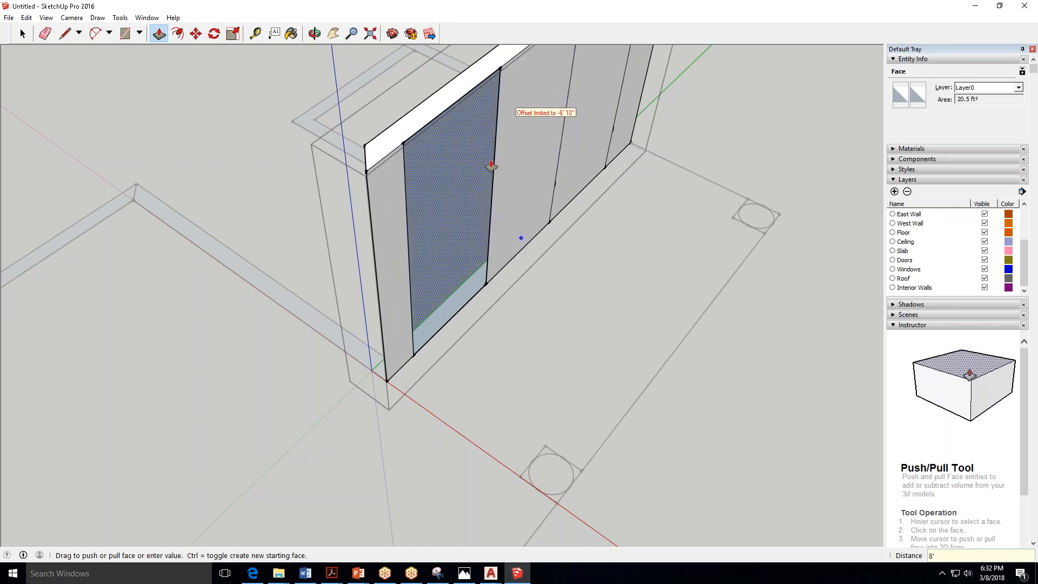
{"action": "left_click", "coordinate": [26, 18]}
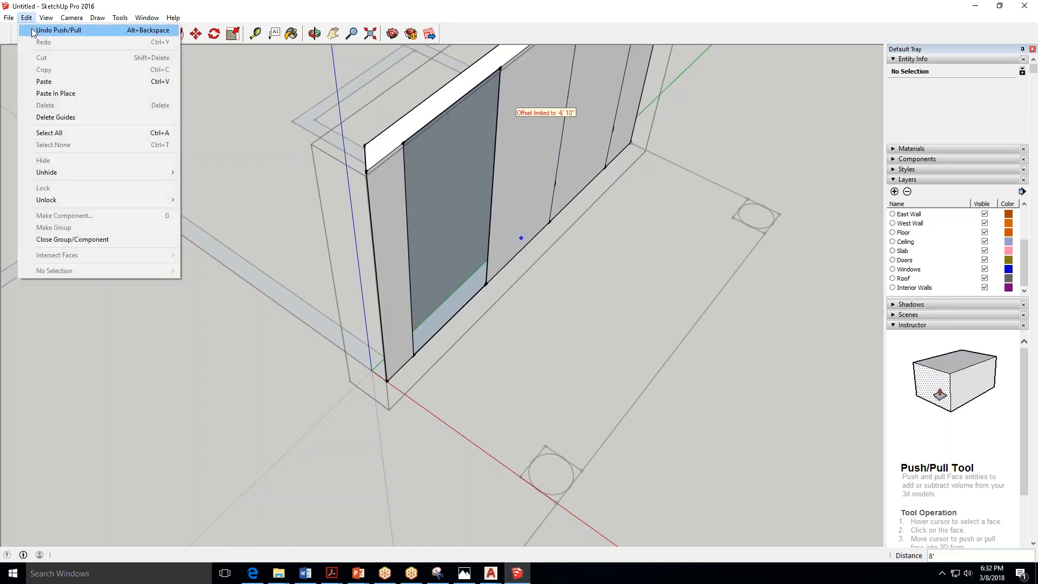
{"action": "left_click", "coordinate": [36, 32]}
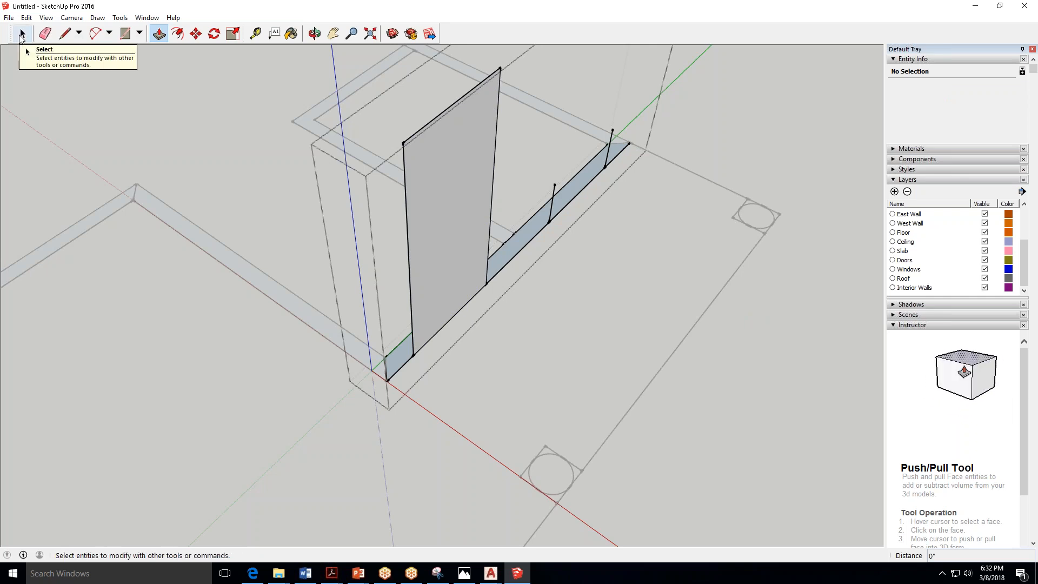
Delete the upper edge of the upright door face inside the North Wall group.
{"action": "left_click", "coordinate": [22, 34]}
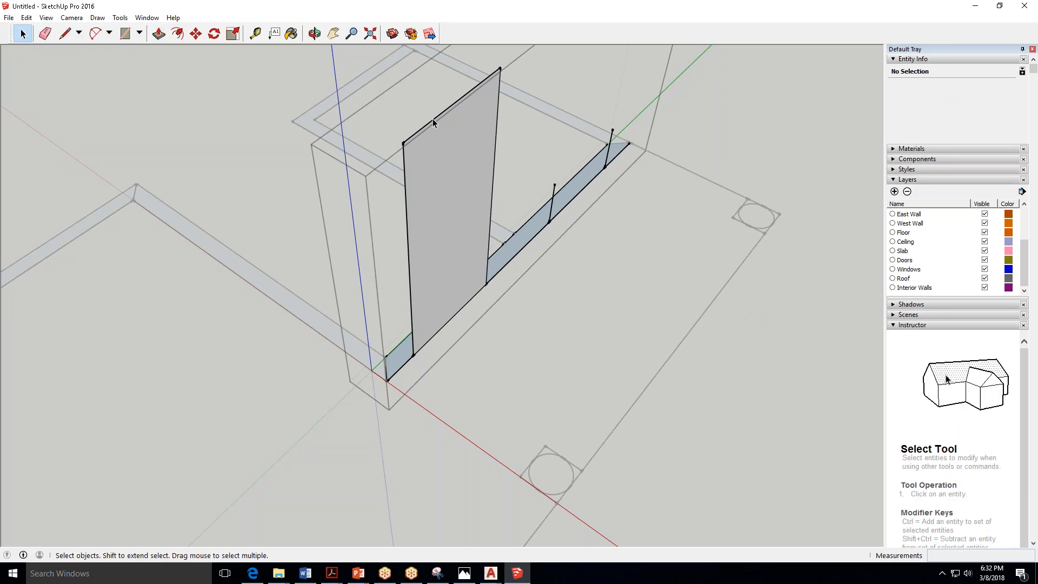
{"action": "left_click", "coordinate": [432, 122]}
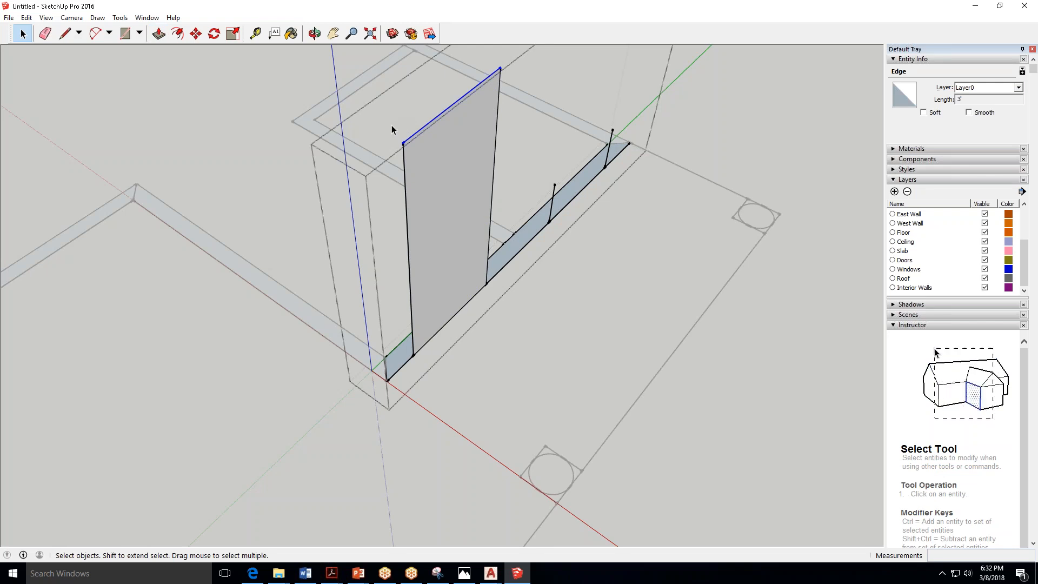
{"action": "key", "text": "Delete"}
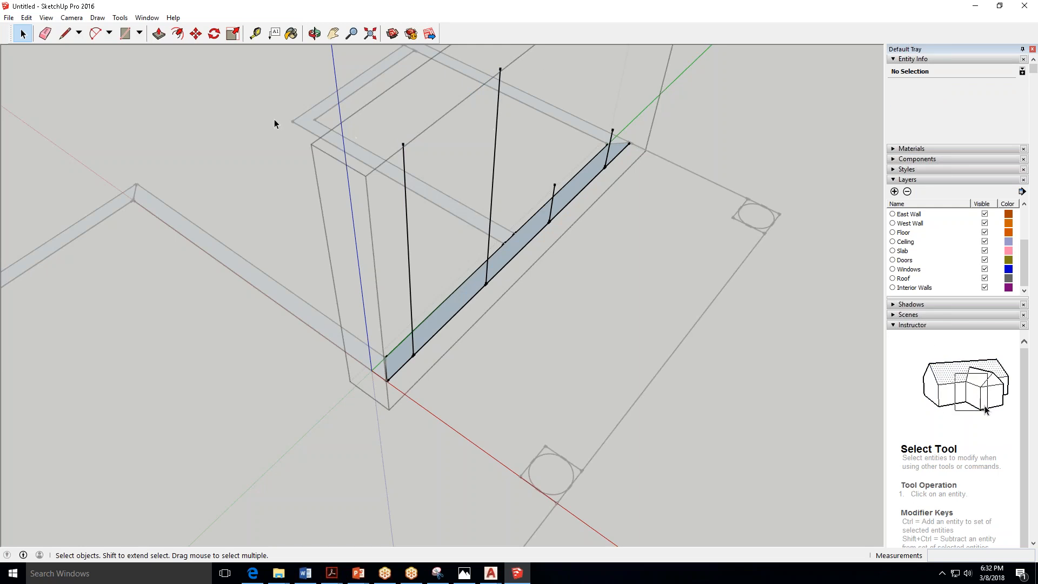
Push/Pull the North Wall's base face up 8' inside its group.
{"action": "left_click", "coordinate": [158, 38]}
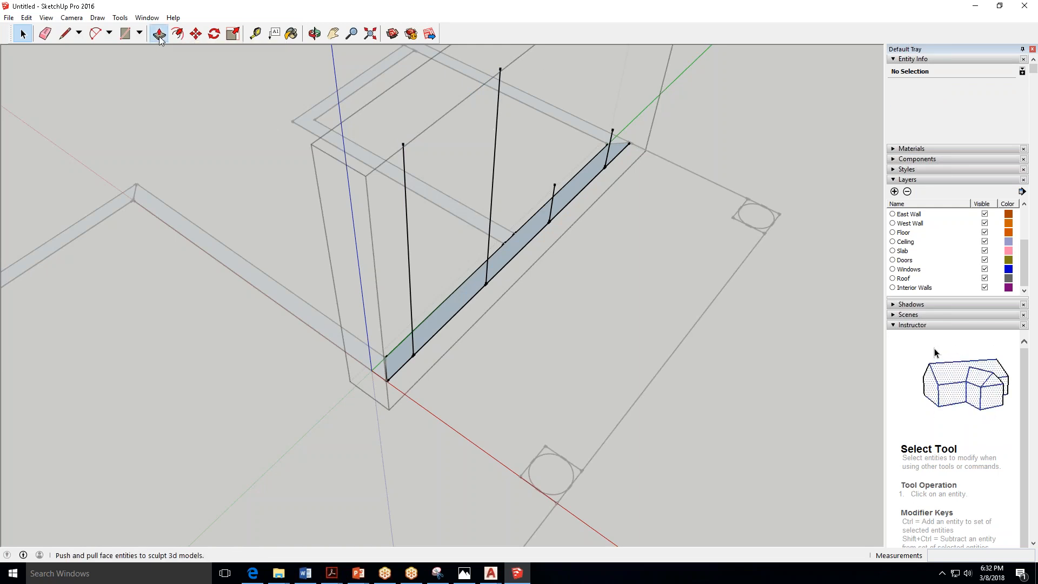
{"action": "left_click", "coordinate": [532, 234]}
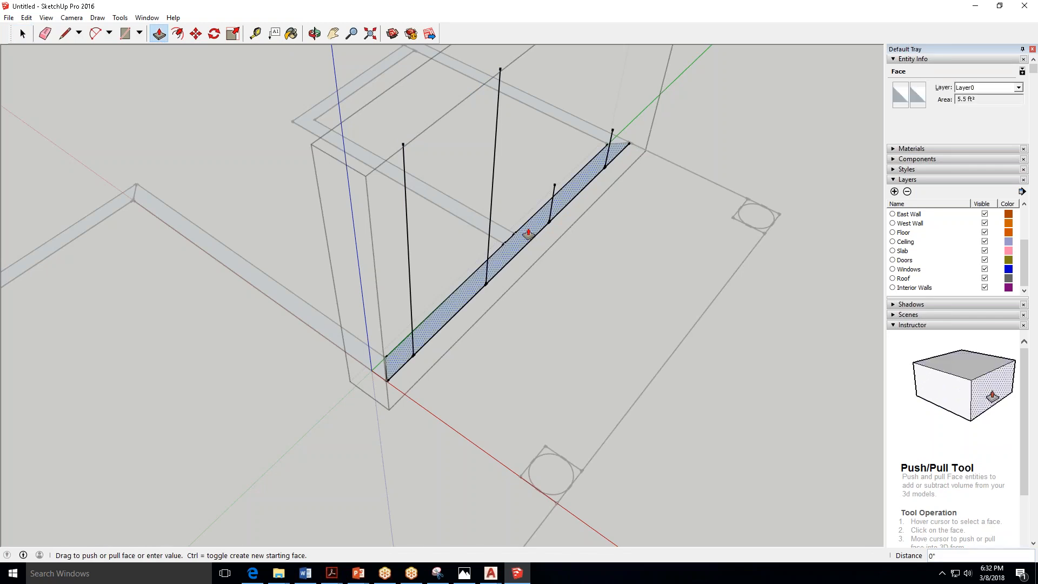
{"action": "middle_click_drag", "start_coordinate": [514, 180], "coordinate": [515, 148]}
{"action": "scroll", "coordinate": [515, 149], "scroll_direction": "down", "scroll_amount": 3}
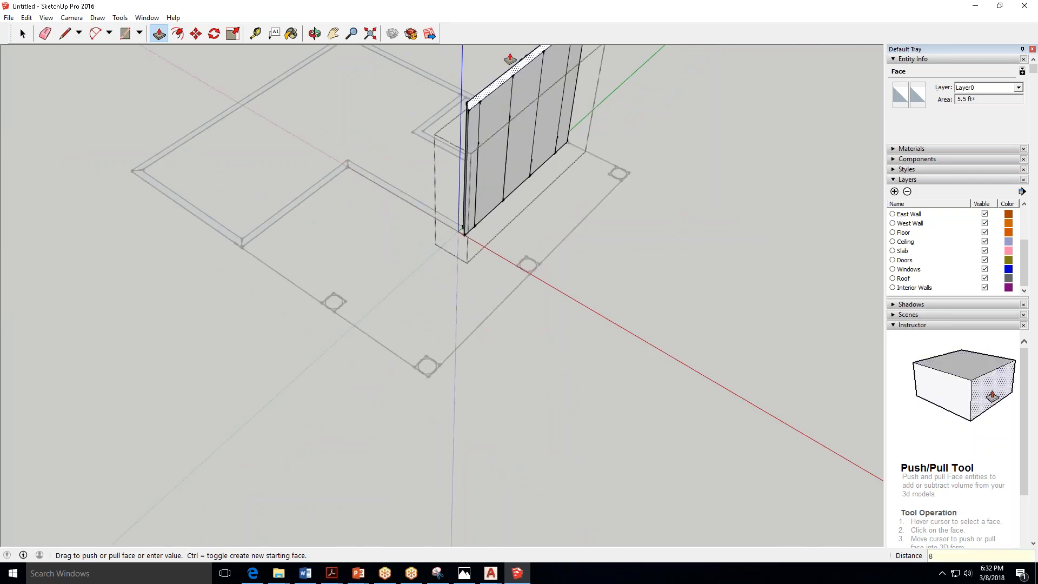
{"action": "type", "text": "'"}
{"action": "key", "text": "Return"}
{"action": "scroll", "coordinate": [508, 116], "scroll_direction": "up", "scroll_amount": 2}
Measure the extruded North Wall's height from its base edge to its top edge with the Tape Measure tool.
{"action": "left_click", "coordinate": [258, 34]}
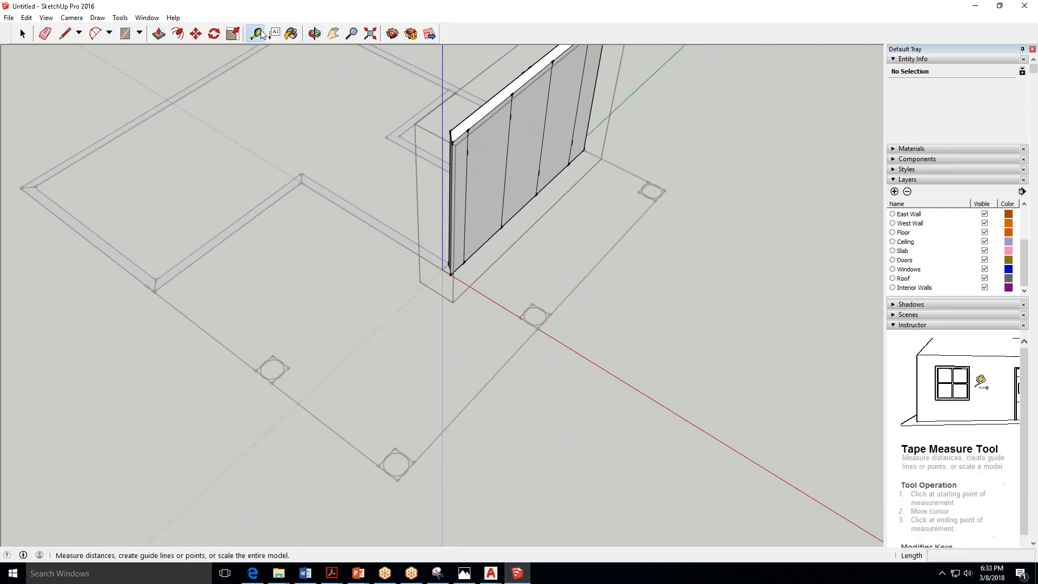
{"action": "left_click", "coordinate": [524, 206]}
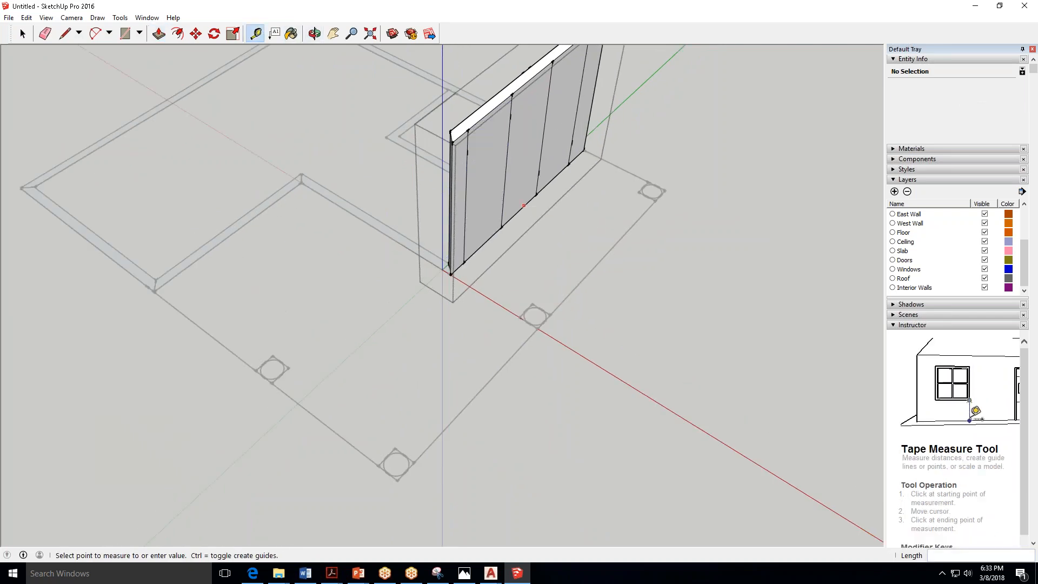
{"action": "left_click", "coordinate": [539, 70]}
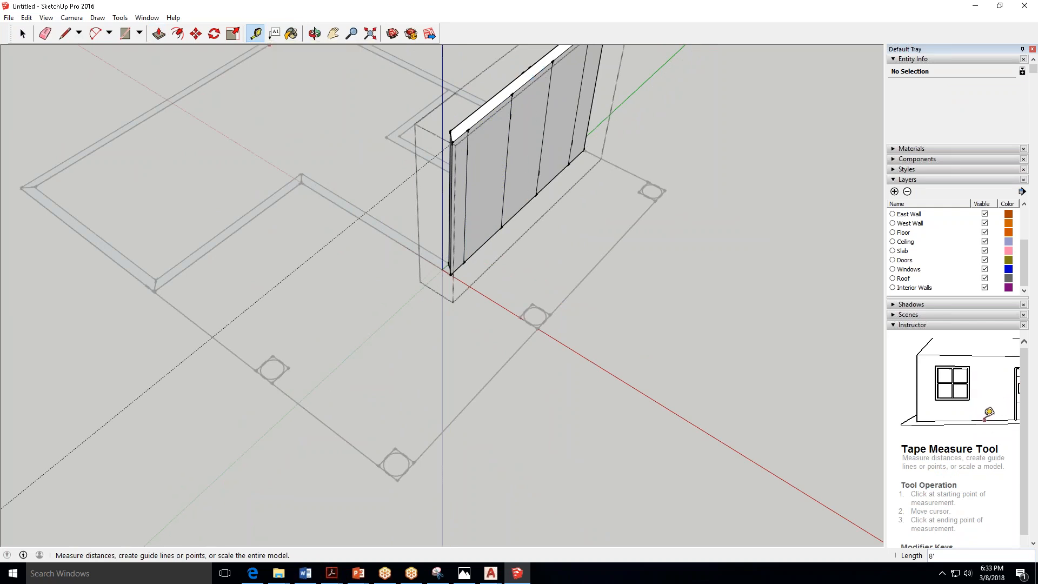
{"action": "left_click", "coordinate": [519, 211]}
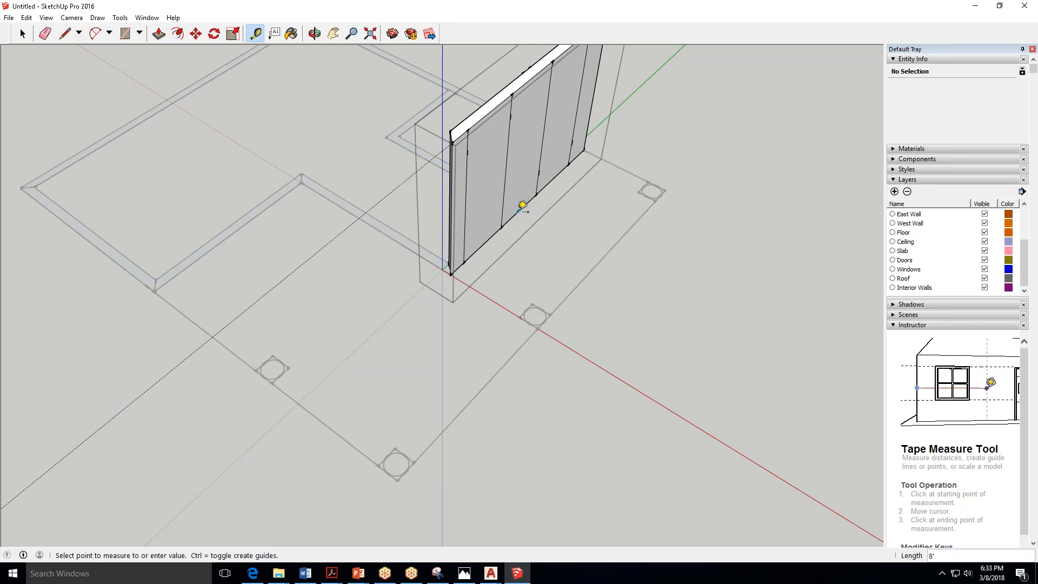
{"action": "left_click", "coordinate": [537, 71]}
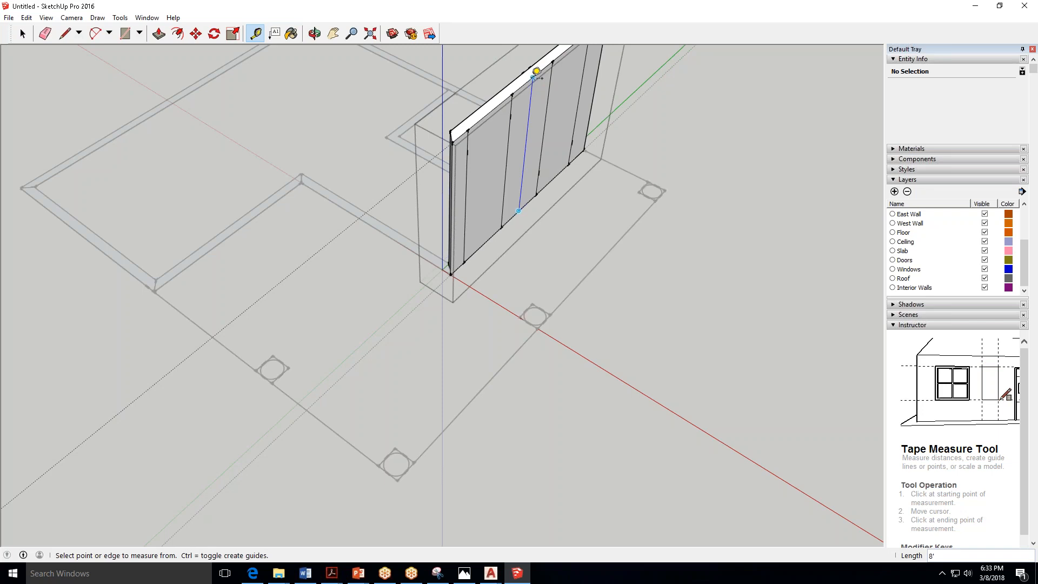
Close the North Wall group.
{"action": "left_click", "coordinate": [23, 33]}
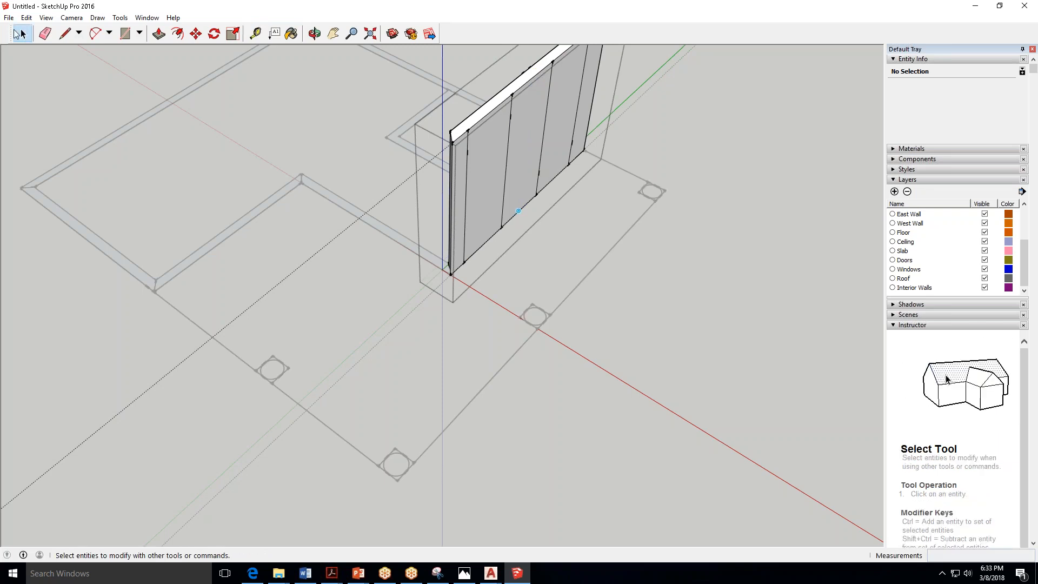
{"action": "left_click", "coordinate": [673, 141]}
{"action": "scroll", "coordinate": [636, 216], "scroll_direction": "down", "scroll_amount": 2}
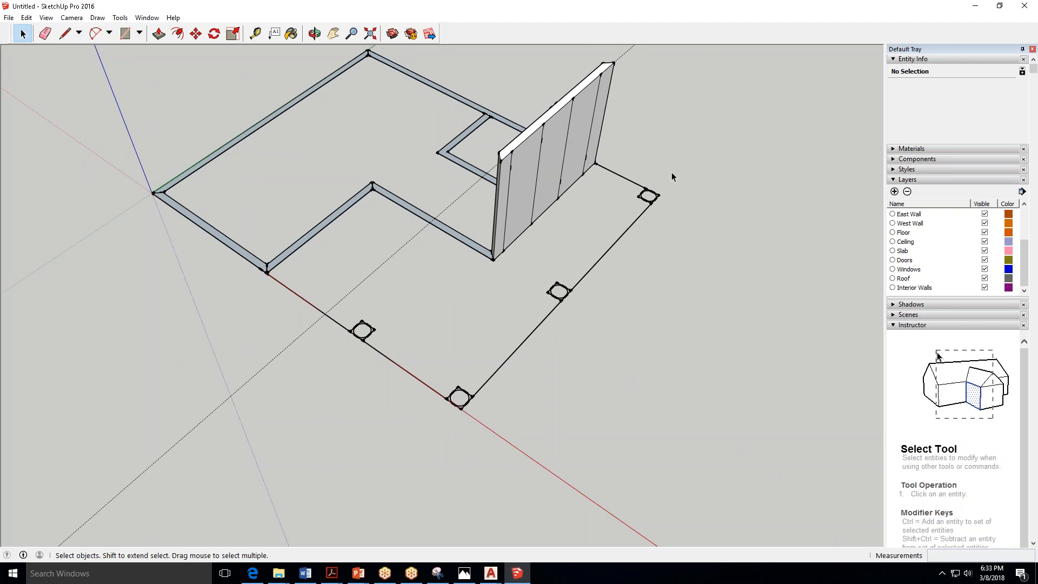
{"action": "scroll", "coordinate": [600, 76], "scroll_direction": "up", "scroll_amount": 2}
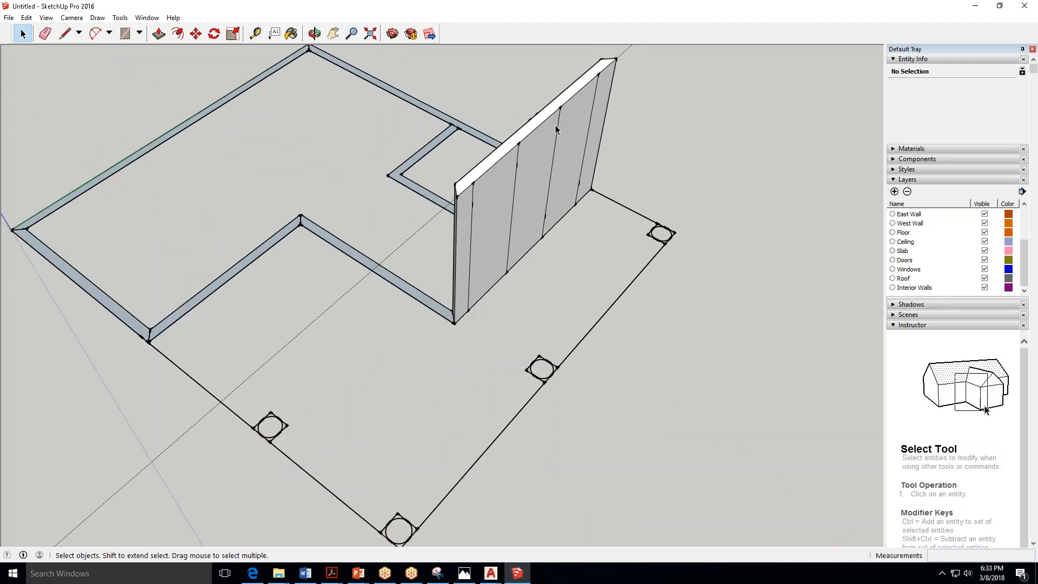
{"action": "key", "text": "o"}
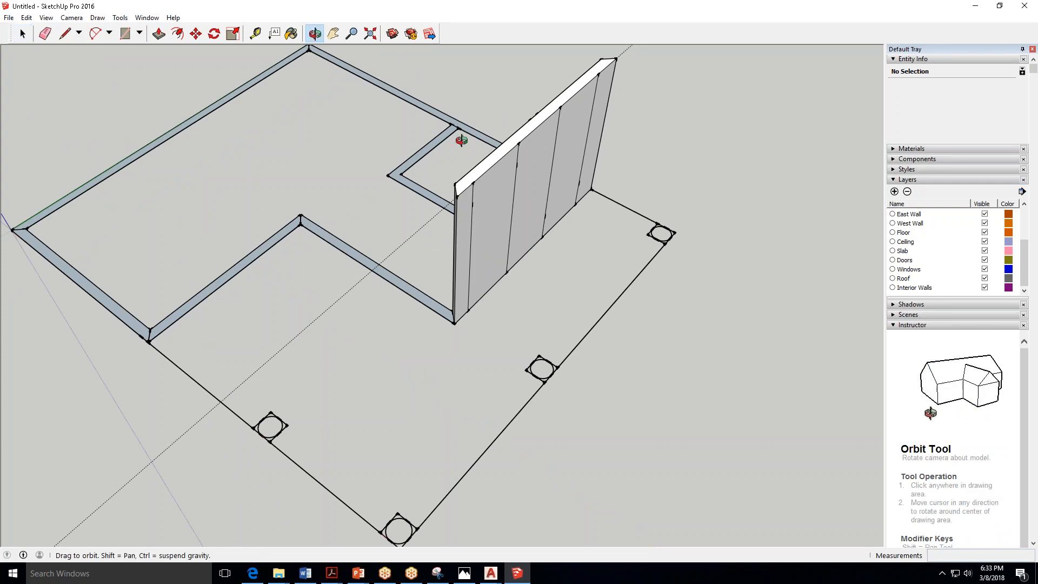
{"action": "left_click_drag", "start_coordinate": [462, 140], "coordinate": [521, 261]}
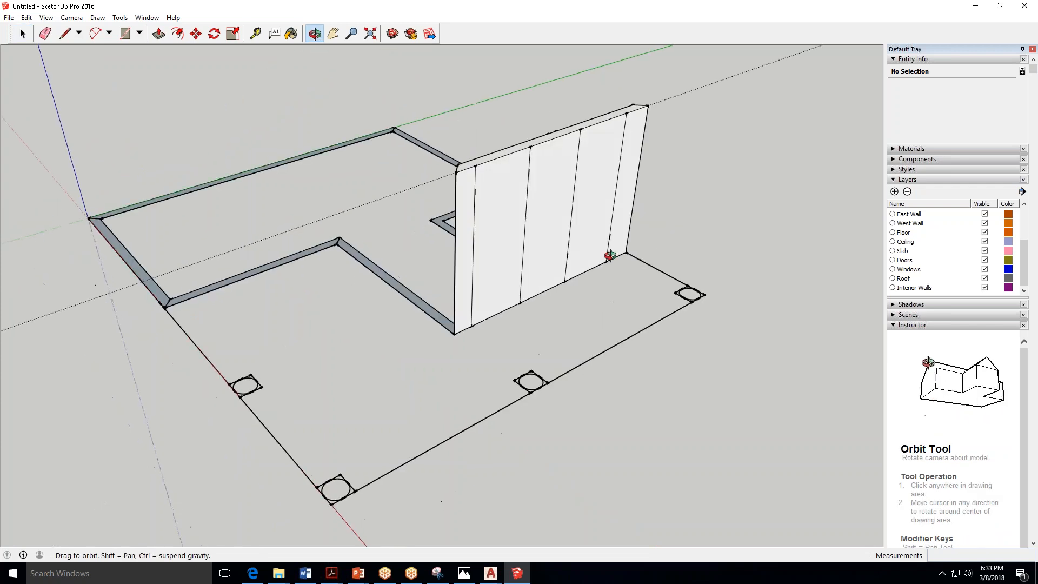
{"action": "left_click", "coordinate": [23, 34]}
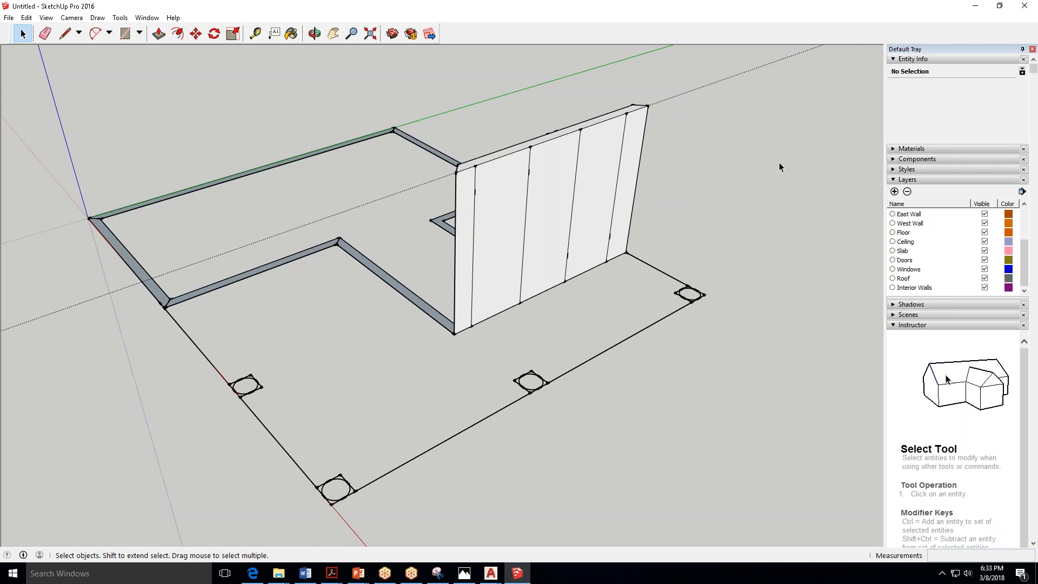
{"action": "left_click", "coordinate": [411, 298]}
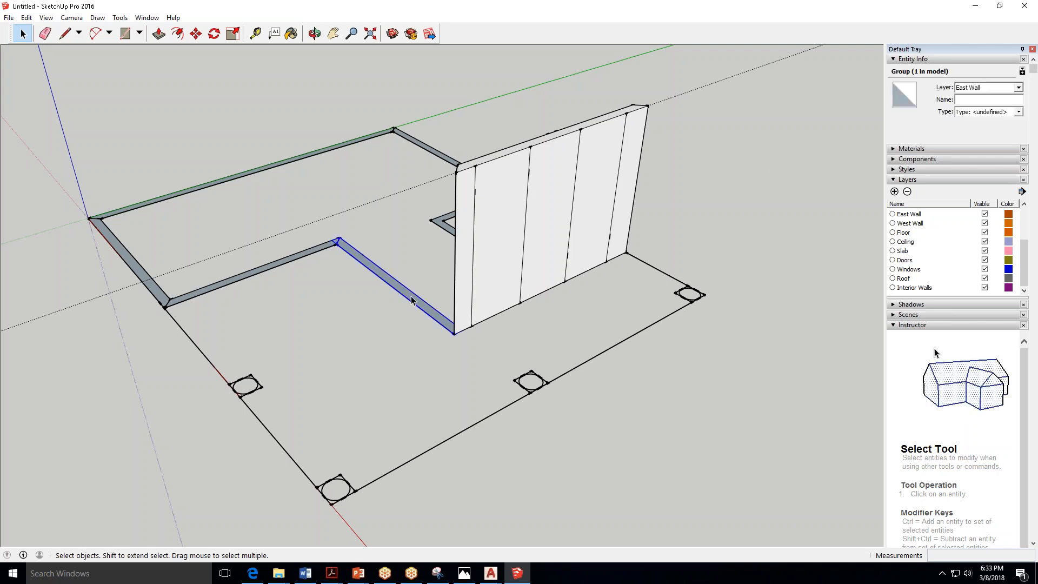
{"action": "double_click", "coordinate": [412, 300]}
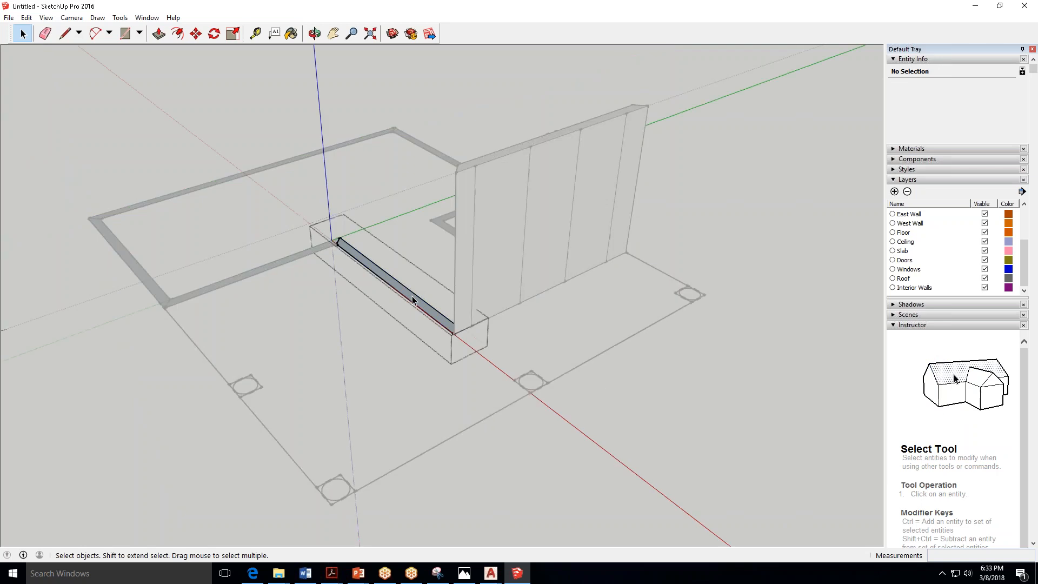
{"action": "left_click", "coordinate": [415, 301]}
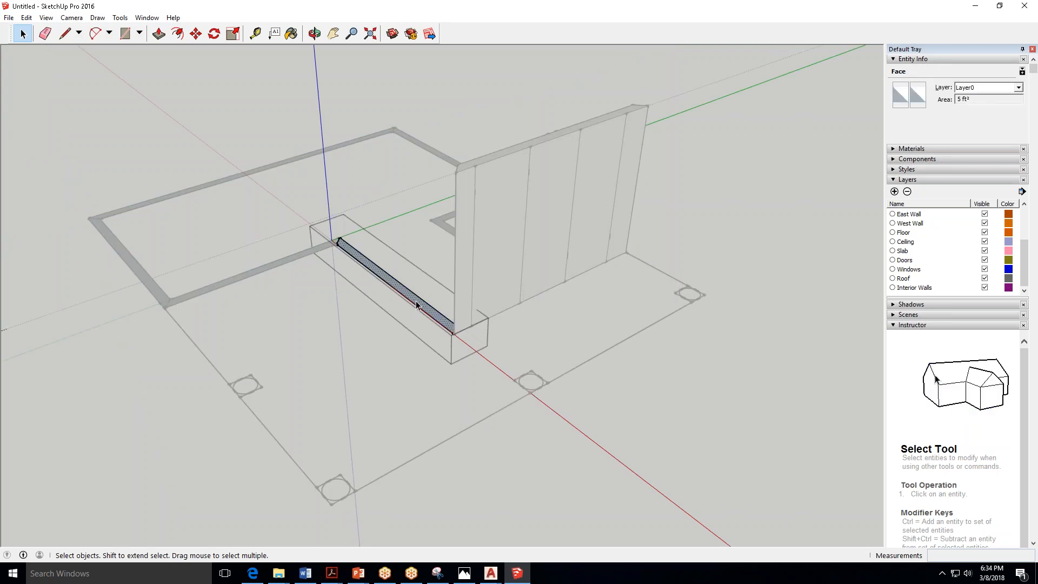
{"action": "scroll", "coordinate": [417, 304], "scroll_direction": "up", "scroll_amount": 4}
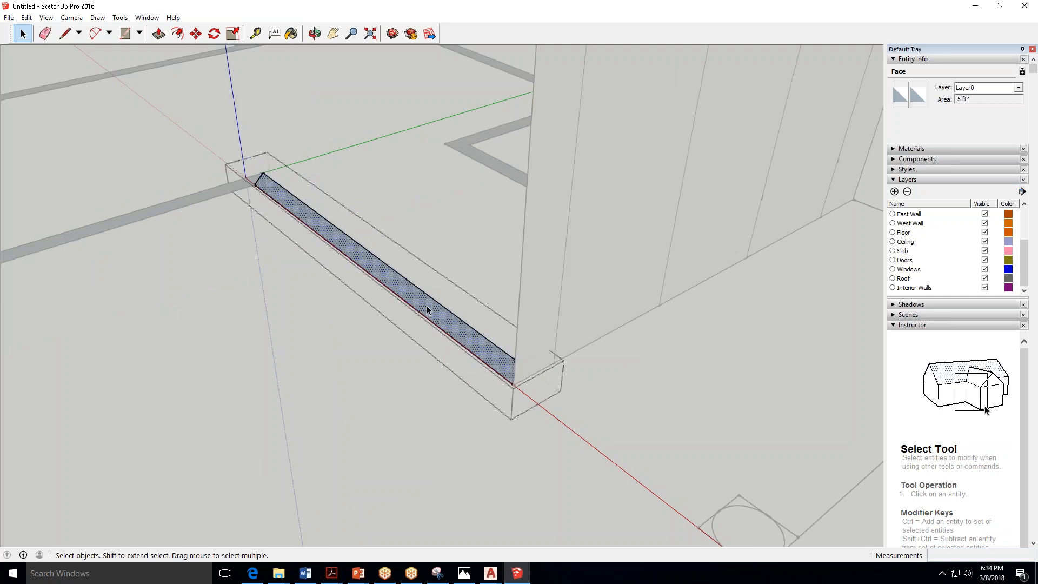
{"action": "left_click", "coordinate": [457, 250]}
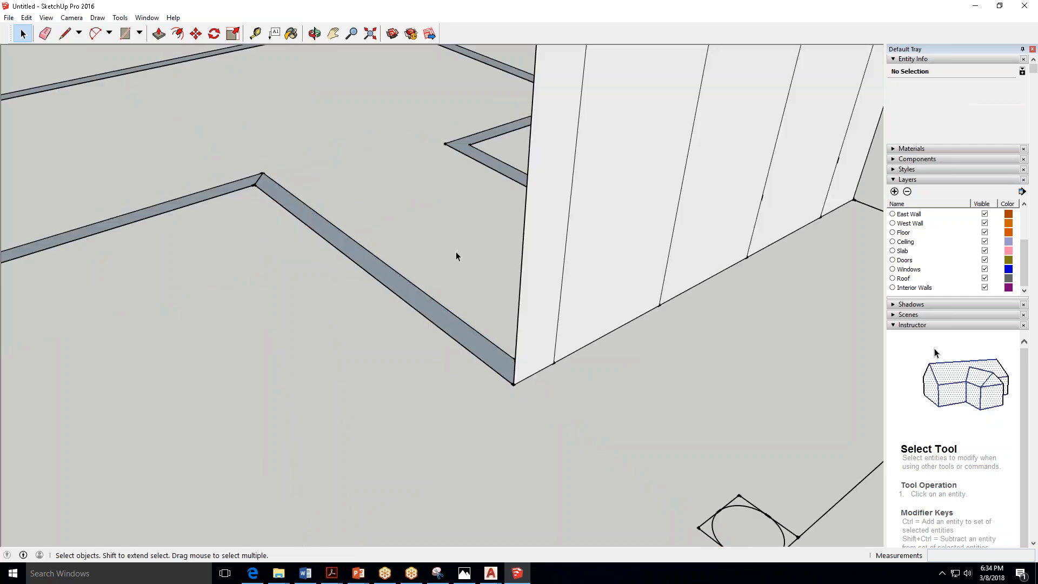
Open the East Wall group adjoining the raised North Wall, Push/Pull its base face up 8', and close the group.
{"action": "left_click", "coordinate": [418, 287]}
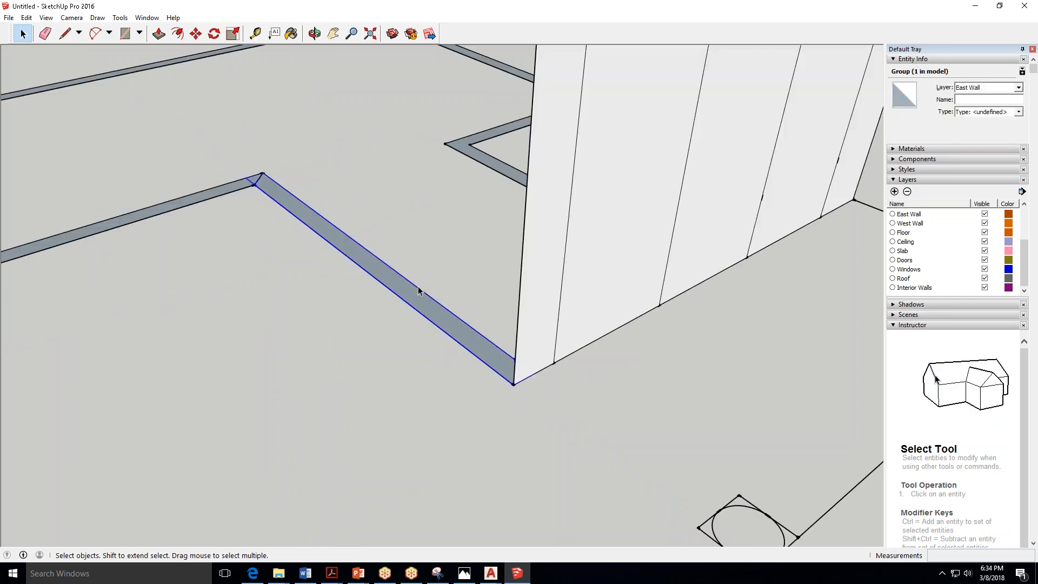
{"action": "double_click", "coordinate": [418, 288]}
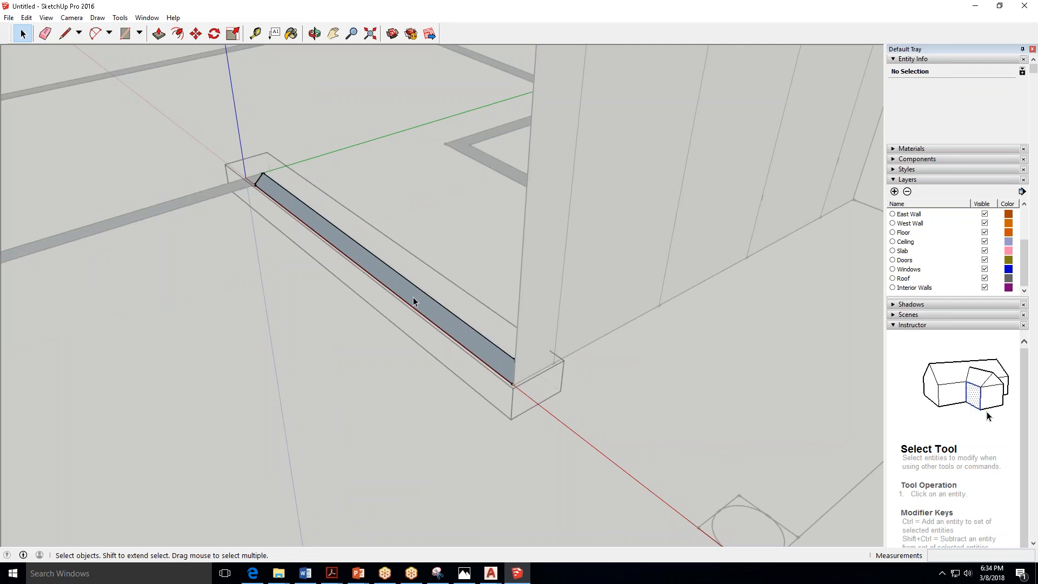
{"action": "left_click", "coordinate": [413, 298]}
{"action": "key", "text": "p"}
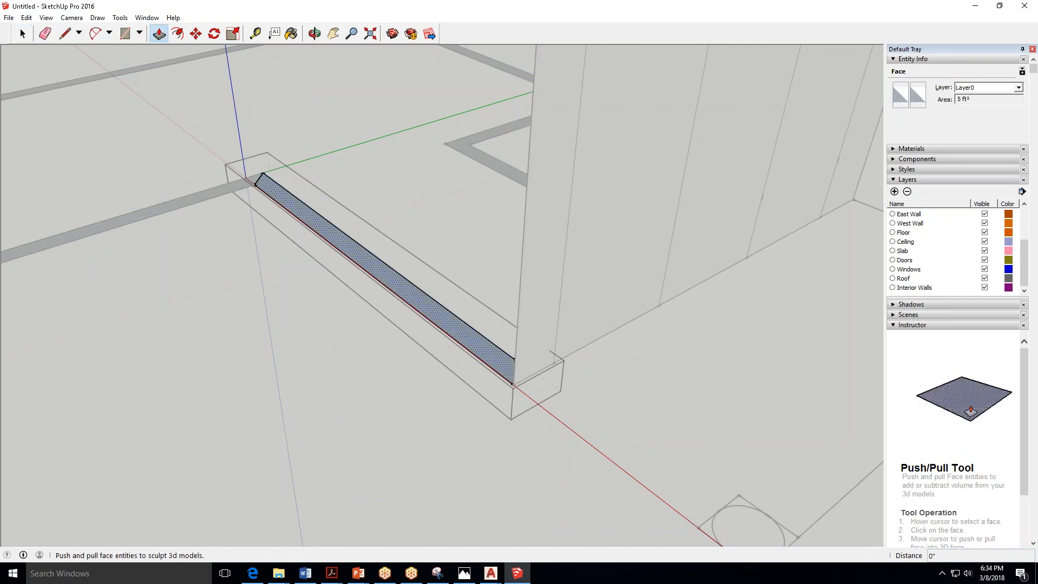
{"action": "left_click", "coordinate": [374, 268]}
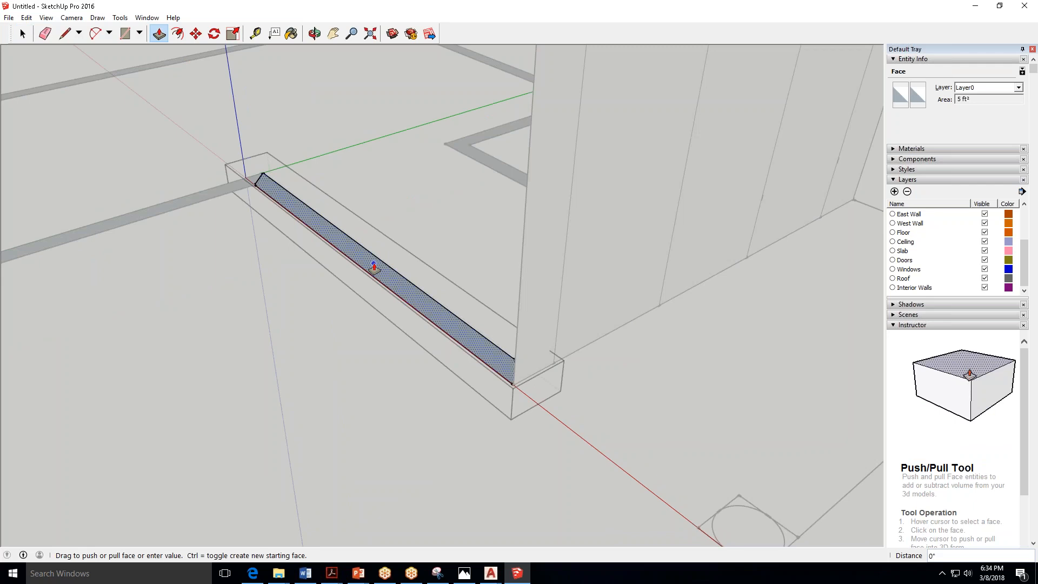
{"action": "type", "text": "8"}
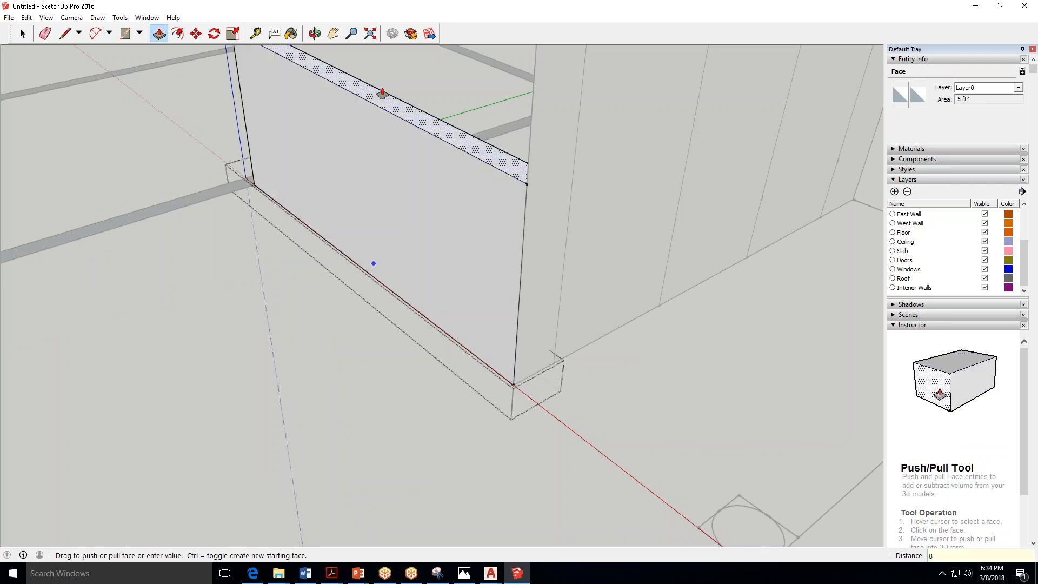
{"action": "type", "text": "'"}
{"action": "key", "text": "Return"}
{"action": "scroll", "coordinate": [501, 336], "scroll_direction": "down", "scroll_amount": 5}
{"action": "left_click", "coordinate": [22, 34]}
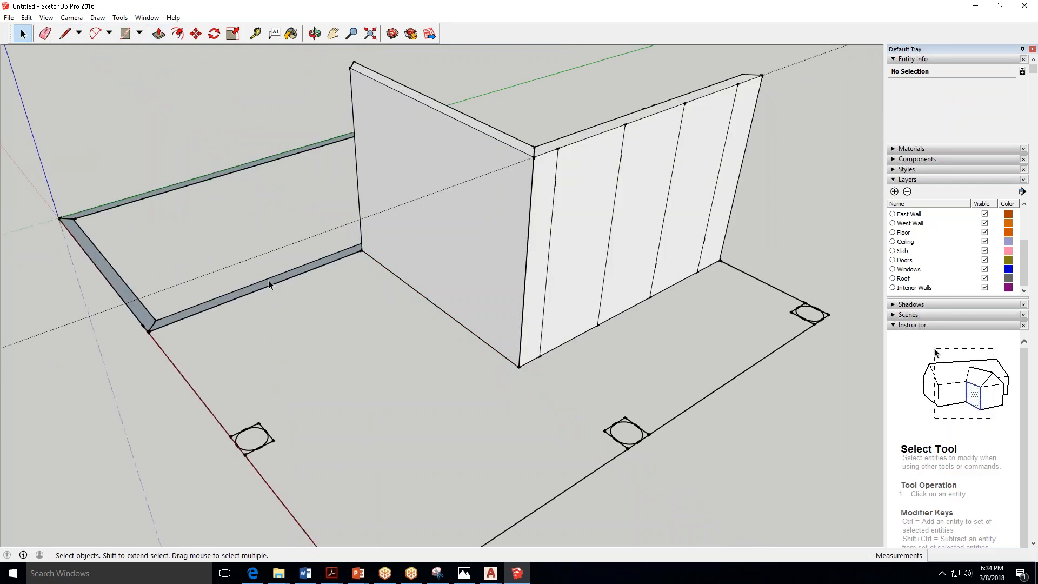
Open the flat wall group that meets the raised East Wall and Push/Pull its base face up 8'.
{"action": "double_click", "coordinate": [269, 283]}
{"action": "left_click", "coordinate": [268, 281]}
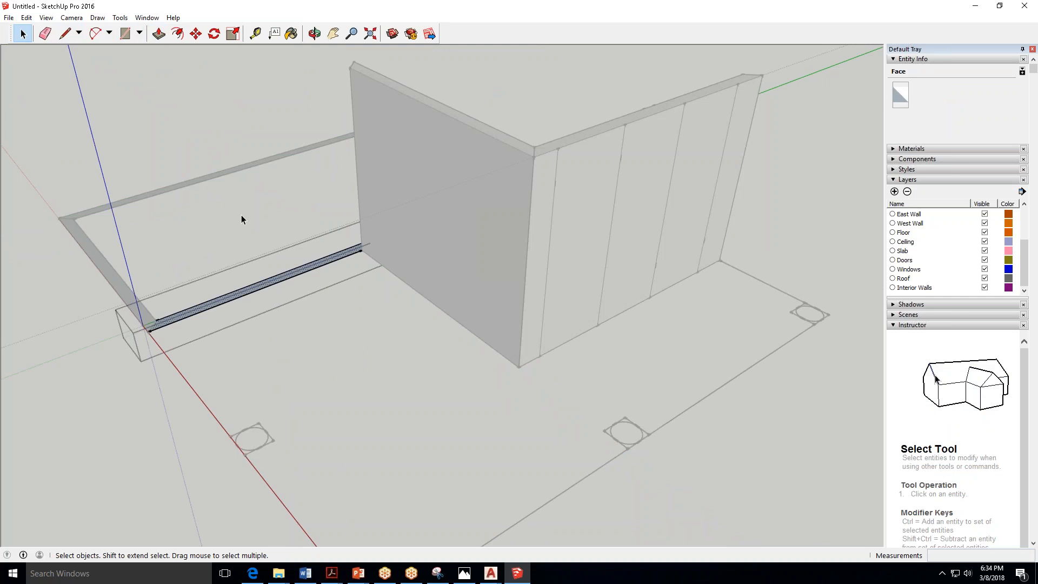
{"action": "left_click", "coordinate": [158, 33]}
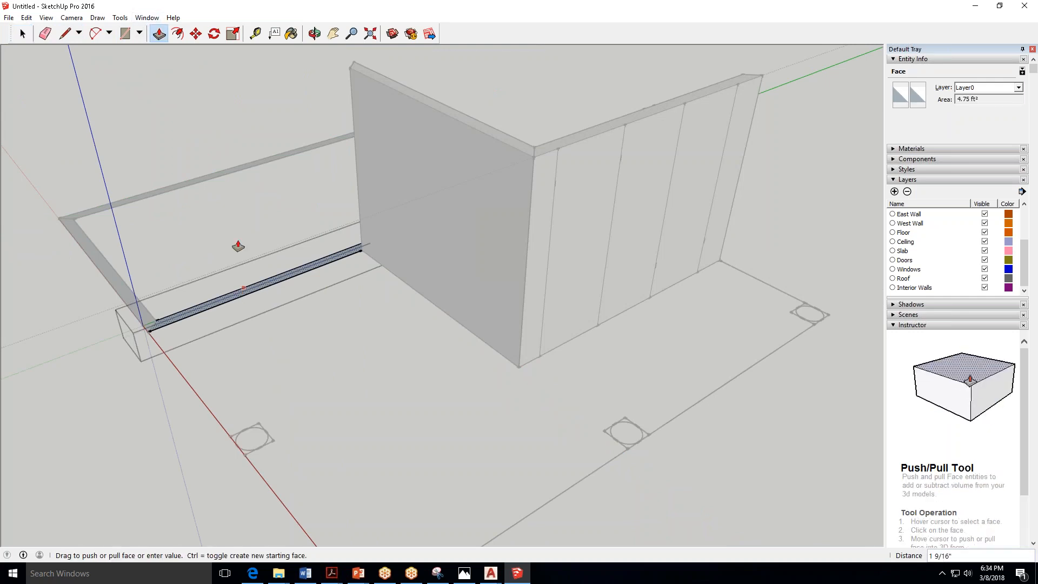
{"action": "type", "text": "8"}
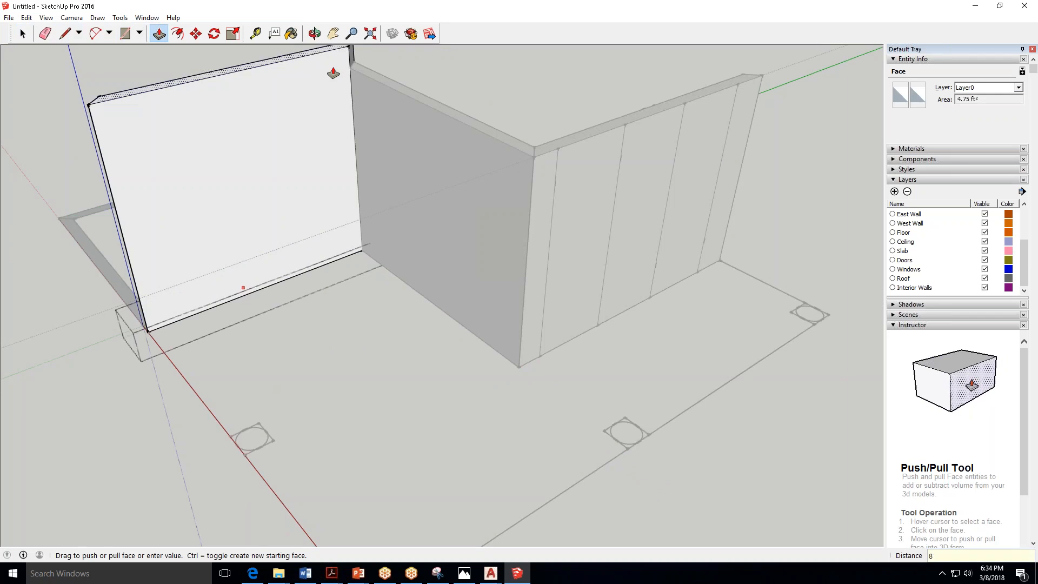
{"action": "type", "text": "'"}
{"action": "key", "text": "Return"}
{"action": "scroll", "coordinate": [334, 72], "scroll_direction": "down", "scroll_amount": 2}
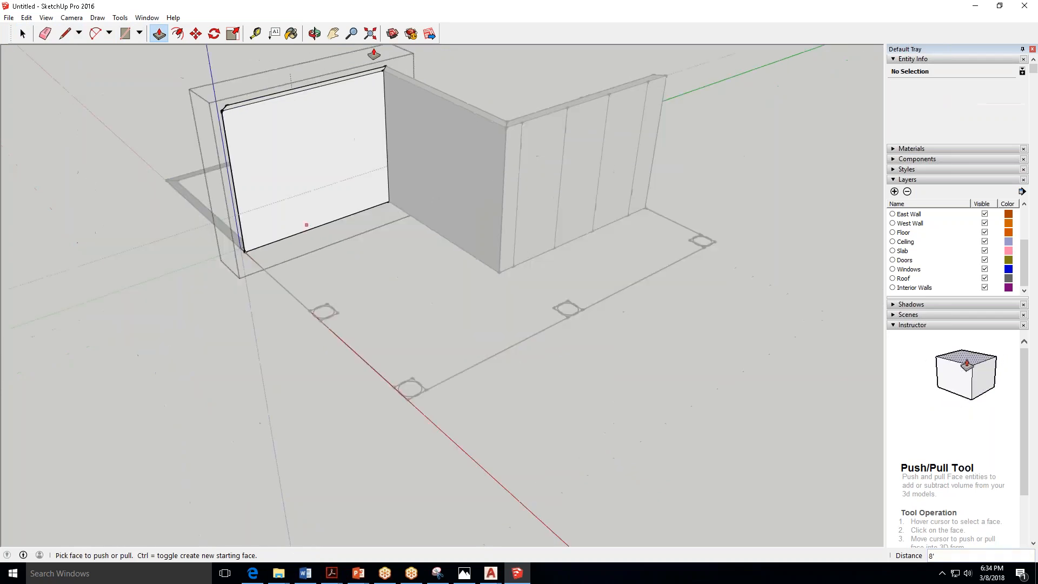
Open the flat wall group on the red axis near the origin and Push/Pull its base face up 8'.
{"action": "left_click", "coordinate": [314, 34]}
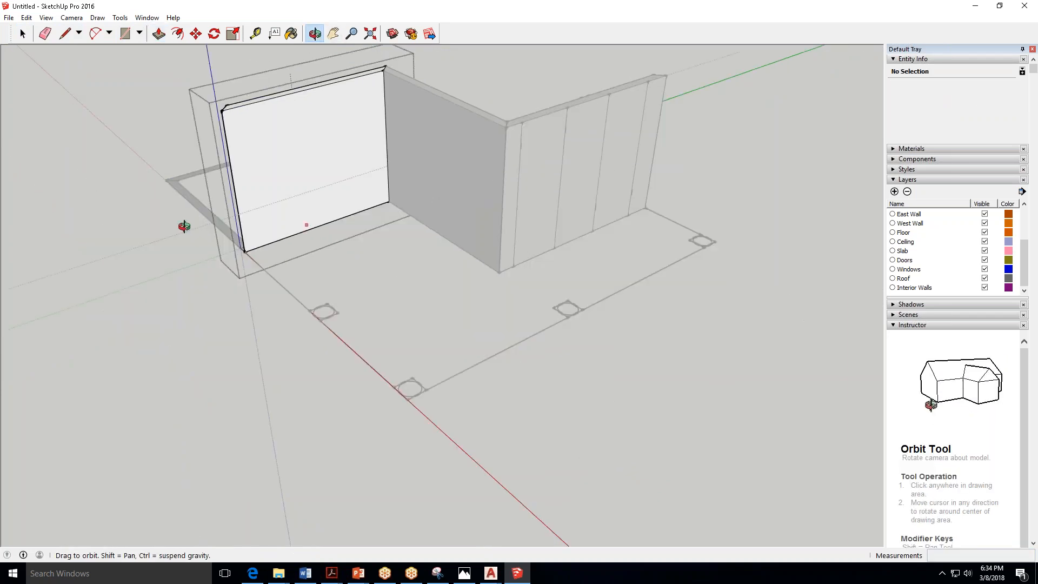
{"action": "left_click_drag", "start_coordinate": [506, 238], "coordinate": [587, 203]}
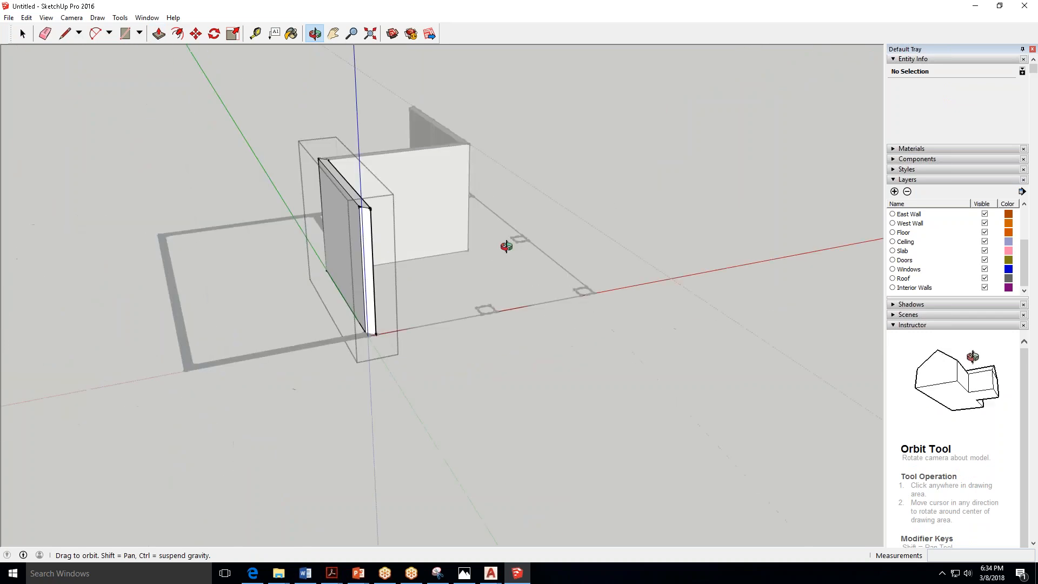
{"action": "left_click_drag", "start_coordinate": [506, 246], "coordinate": [464, 232]}
{"action": "key", "text": "space"}
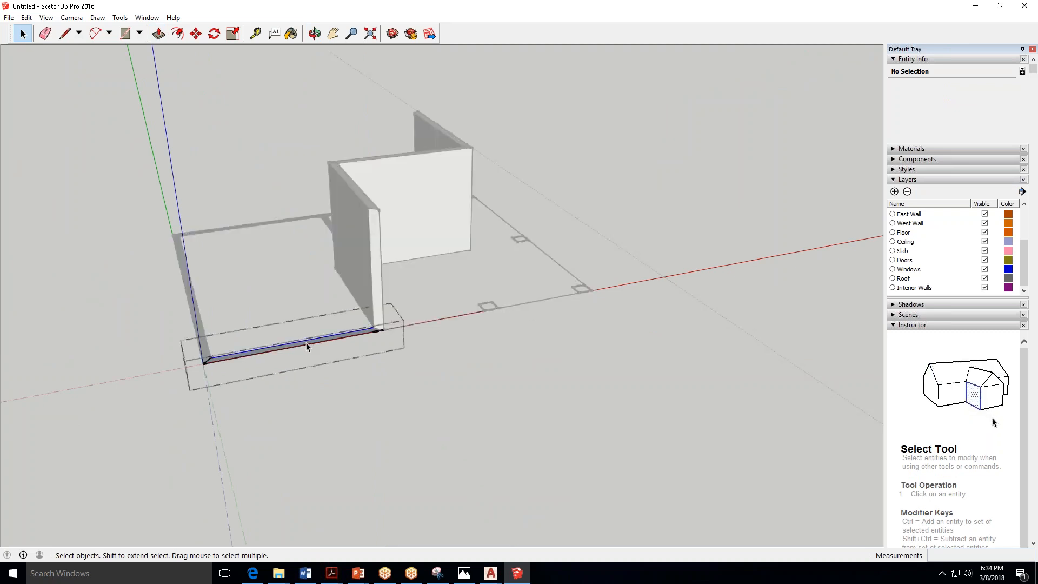
{"action": "left_click", "coordinate": [304, 342]}
{"action": "scroll", "coordinate": [302, 342], "scroll_direction": "up", "scroll_amount": 3}
{"action": "left_click", "coordinate": [304, 346]}
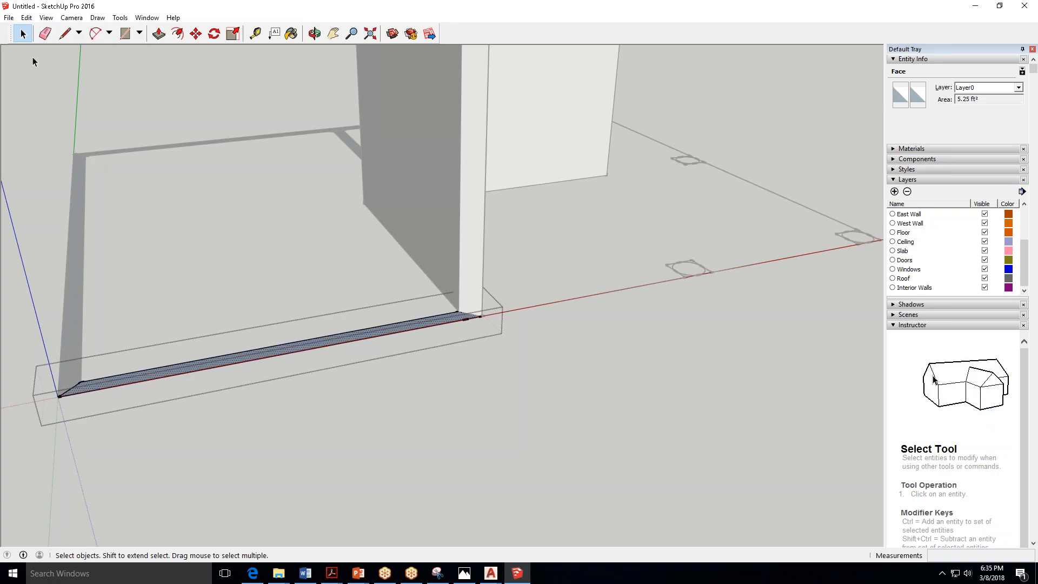
{"action": "left_click", "coordinate": [159, 37]}
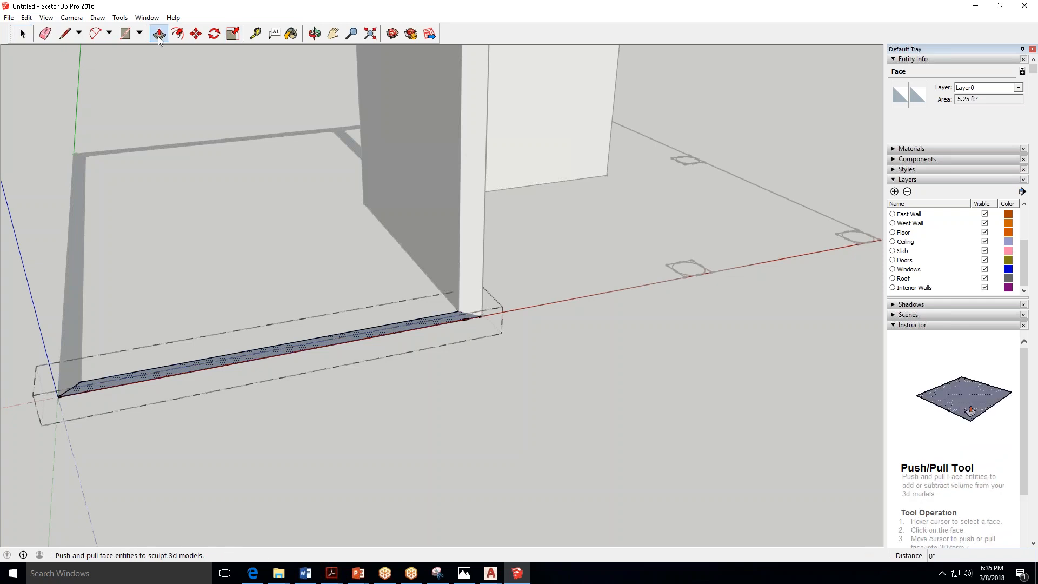
{"action": "left_click", "coordinate": [276, 352]}
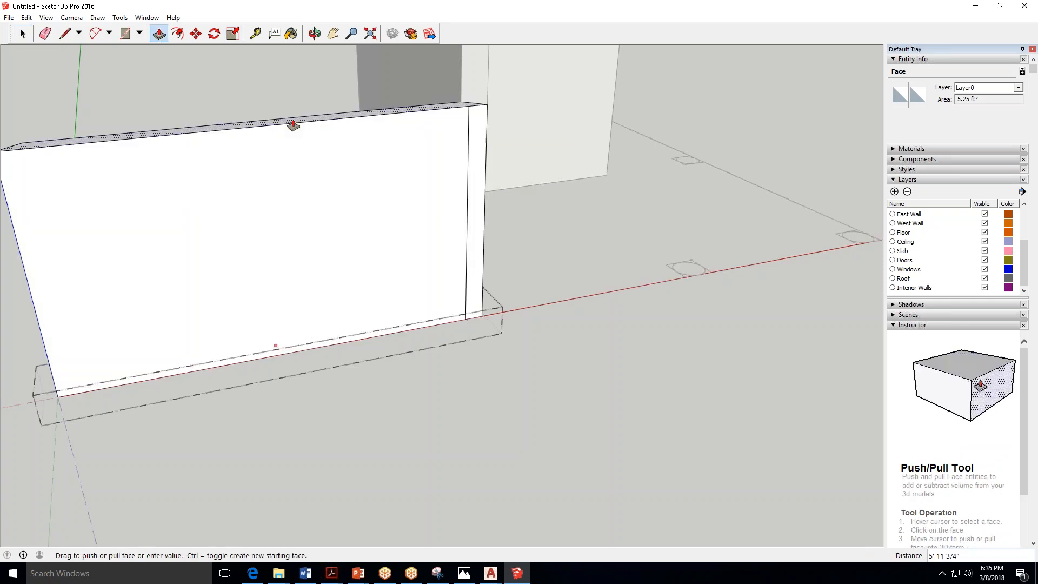
{"action": "key", "text": "Return"}
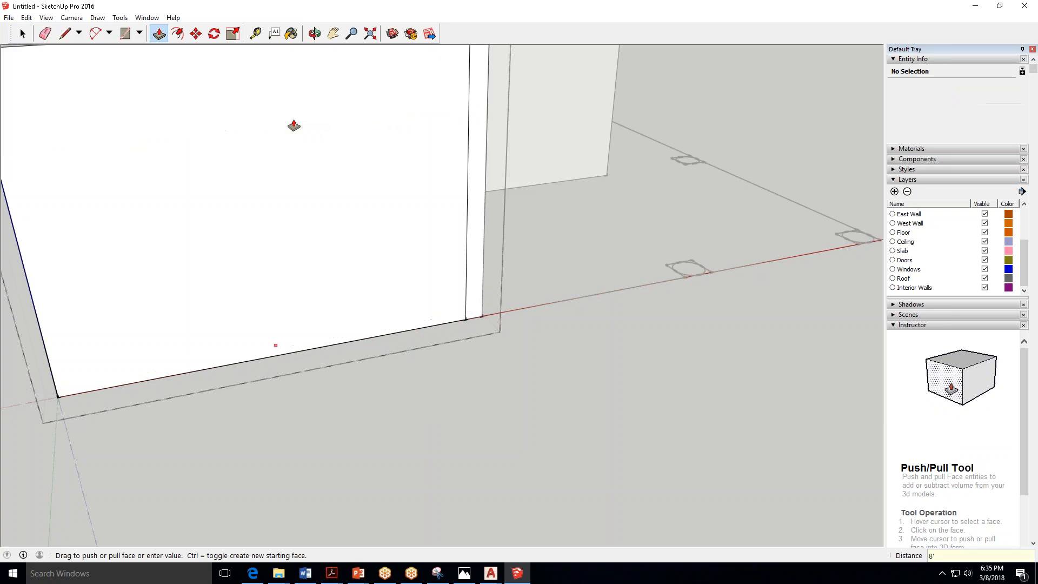
{"action": "scroll", "coordinate": [294, 125], "scroll_direction": "down", "scroll_amount": 5}
Open the flat wall group along the green axis, Push/Pull its base face up 8', and close the group.
{"action": "left_click", "coordinate": [22, 33]}
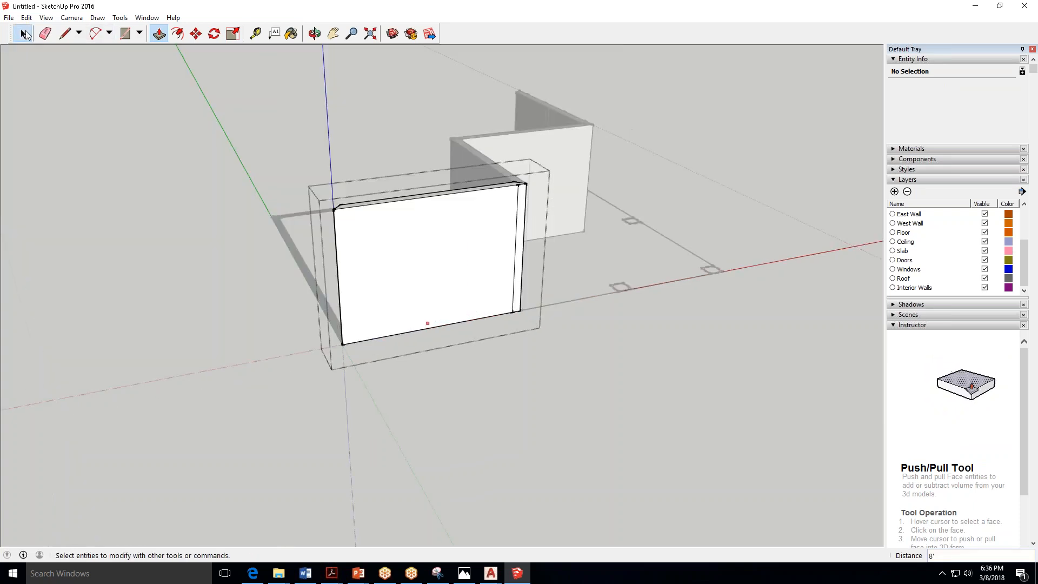
{"action": "left_click", "coordinate": [306, 270]}
{"action": "left_click", "coordinate": [159, 34]}
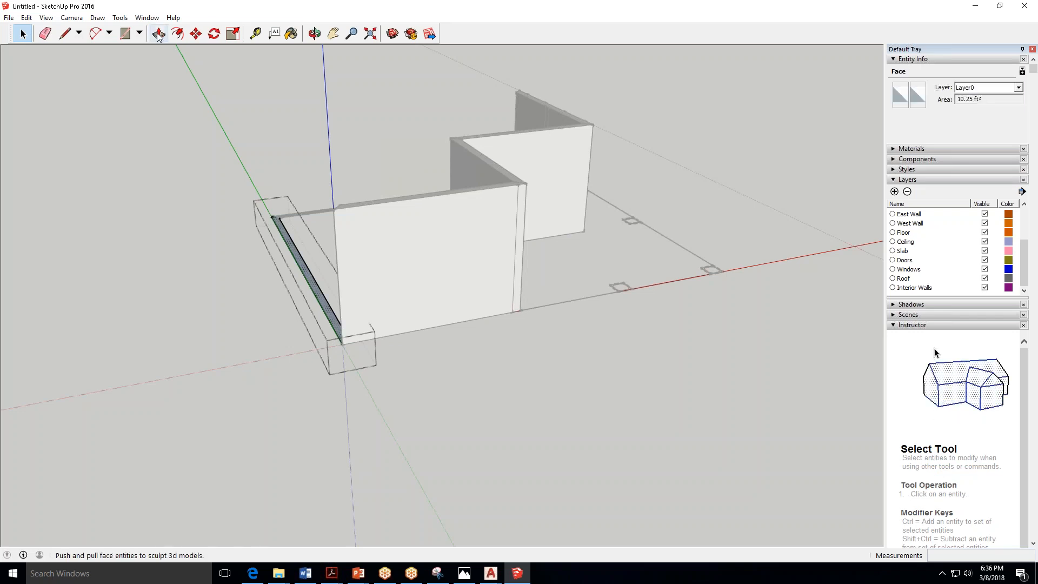
{"action": "left_click", "coordinate": [308, 262]}
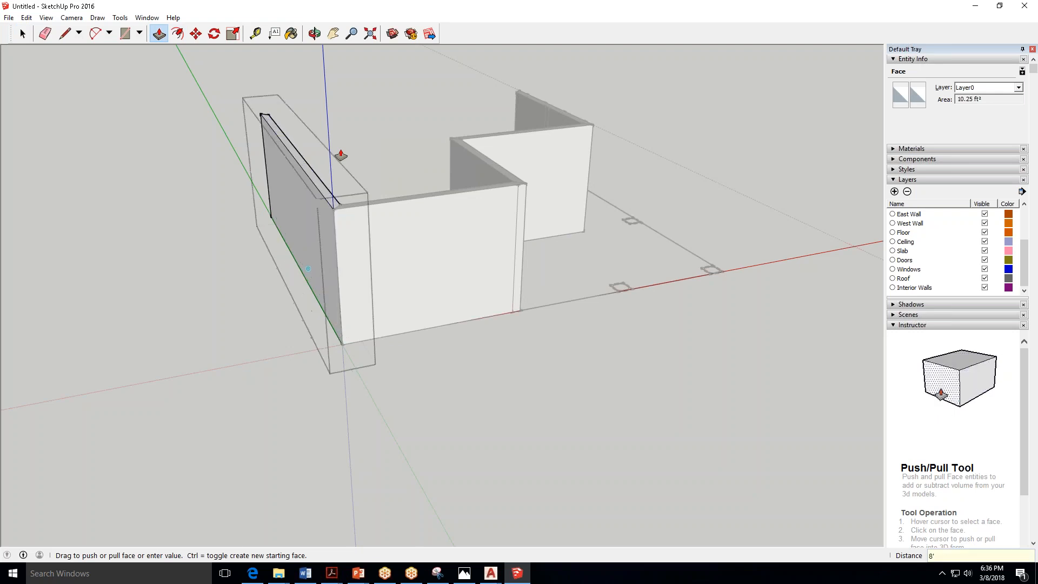
{"action": "left_click", "coordinate": [341, 155]}
{"action": "left_click", "coordinate": [314, 34]}
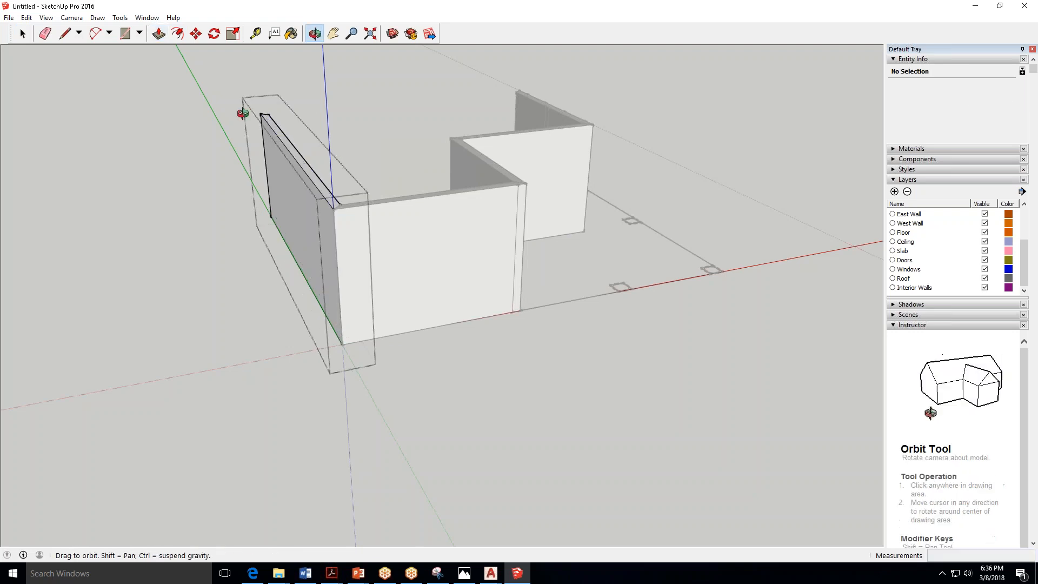
{"action": "left_click_drag", "start_coordinate": [243, 113], "coordinate": [651, 223]}
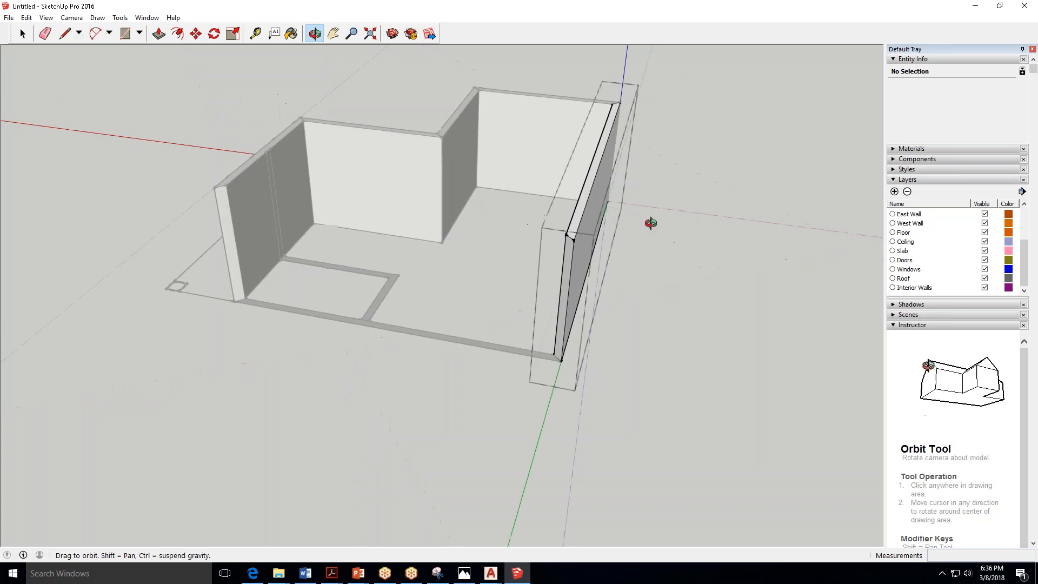
{"action": "left_click", "coordinate": [22, 34]}
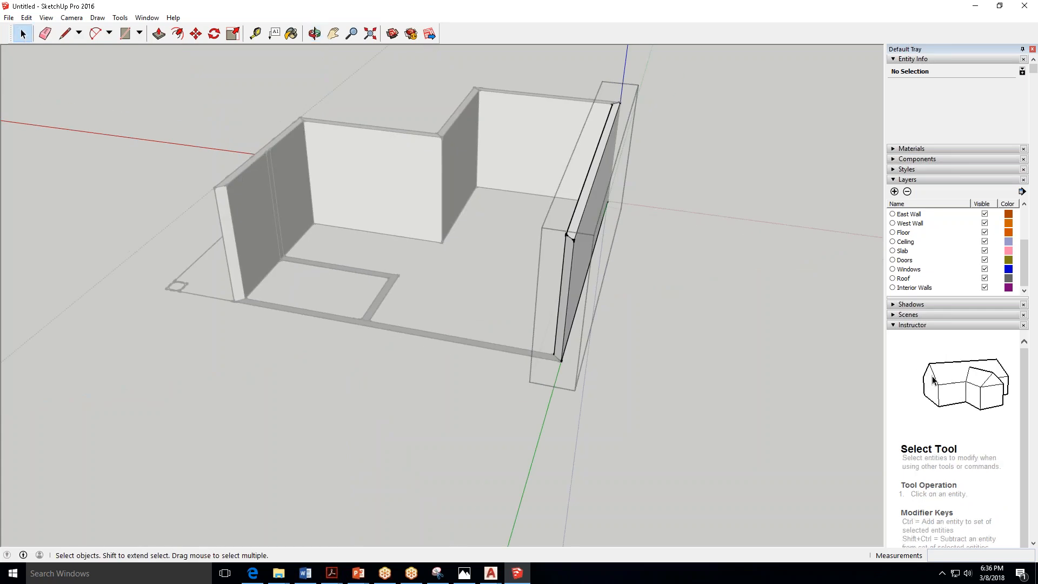
{"action": "left_click", "coordinate": [440, 357]}
Open the remaining flat exterior wall group on the West Wall layer, Push/Pull its face up 8', and close the group.
{"action": "scroll", "coordinate": [509, 349], "scroll_direction": "up", "scroll_amount": 2}
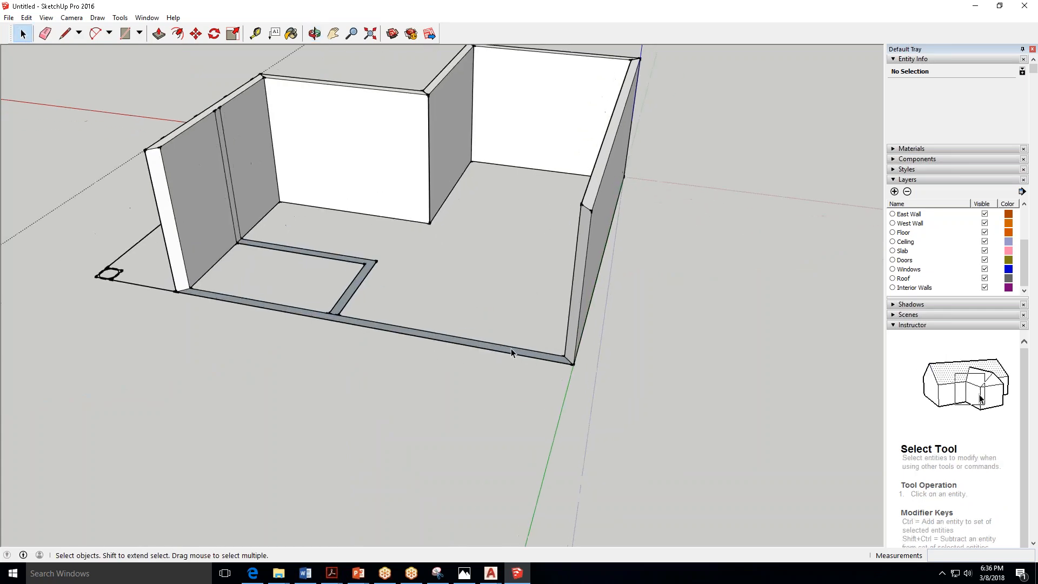
{"action": "left_click", "coordinate": [514, 350]}
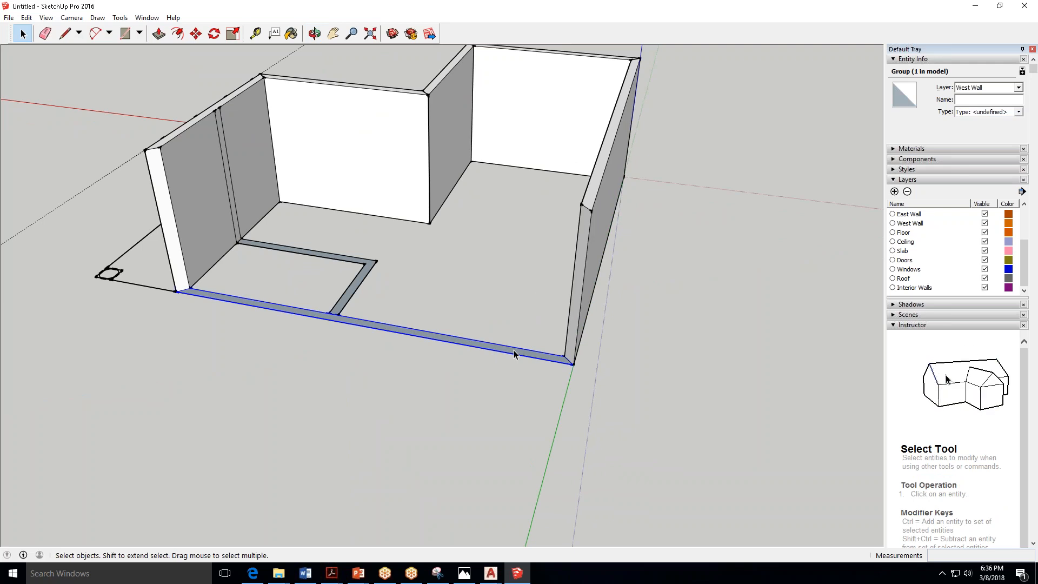
{"action": "double_click", "coordinate": [514, 352]}
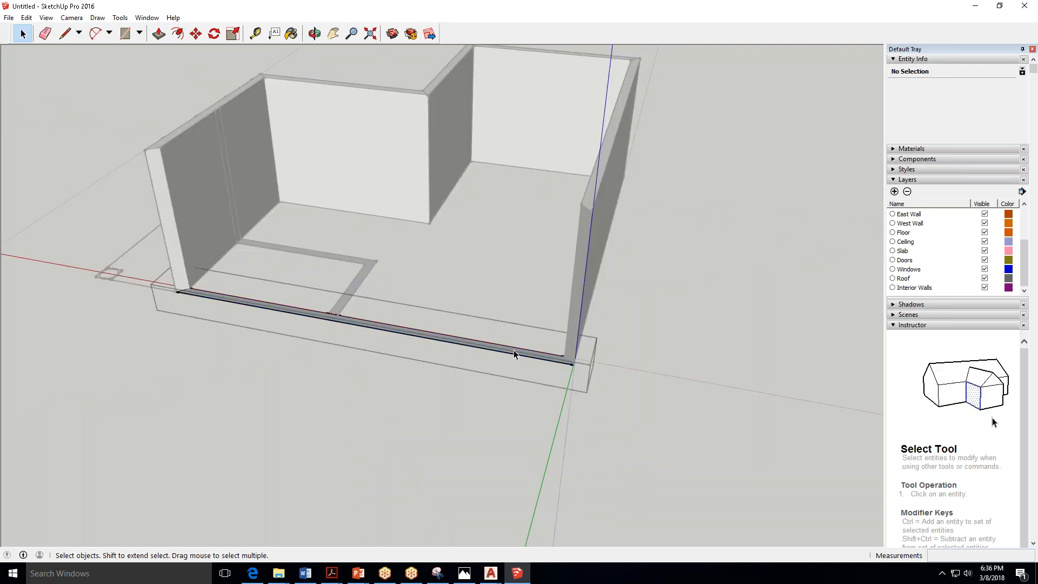
{"action": "left_click", "coordinate": [514, 351]}
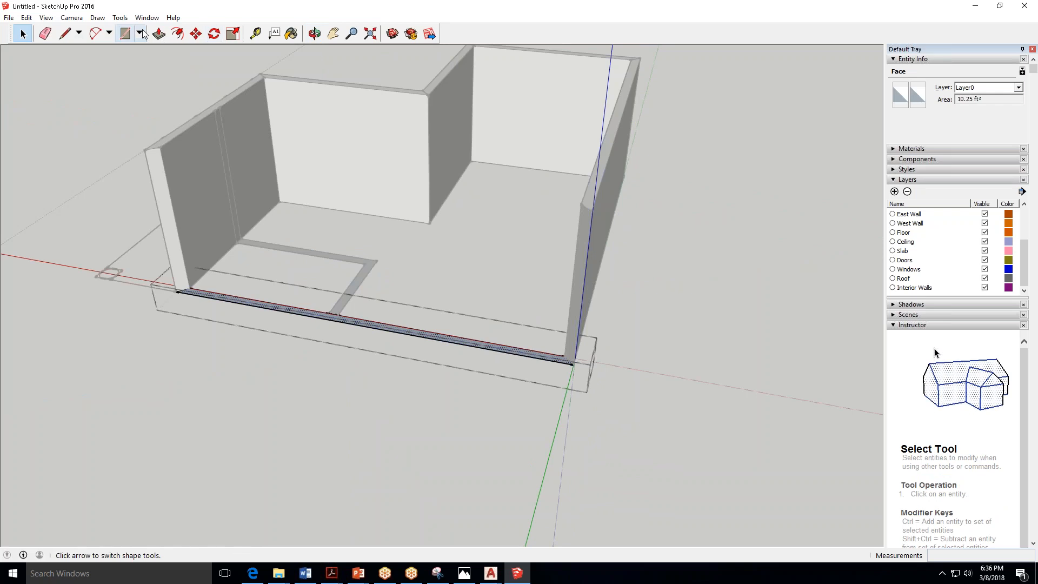
{"action": "left_click", "coordinate": [159, 34]}
{"action": "left_click", "coordinate": [398, 330]}
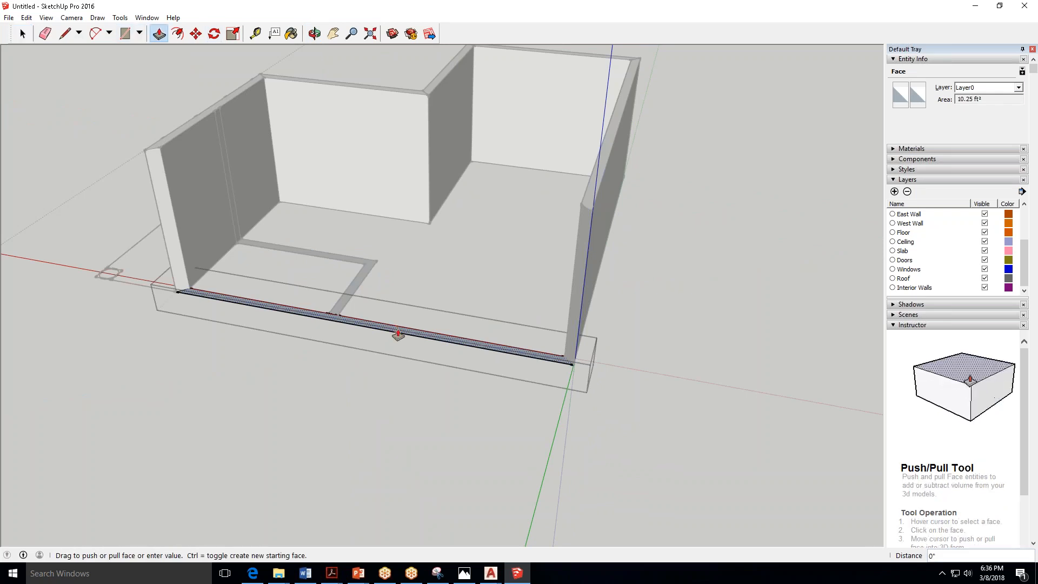
{"action": "type", "text": "8'"}
{"action": "key", "text": "Return"}
{"action": "left_click", "coordinate": [23, 34]}
{"action": "left_click", "coordinate": [89, 372]}
Switch to the standard top view and select the exterior wall groups one by one to check their layer assignments.
{"action": "scroll", "coordinate": [485, 293], "scroll_direction": "down", "scroll_amount": 1}
{"action": "scroll", "coordinate": [509, 259], "scroll_direction": "down", "scroll_amount": 1}
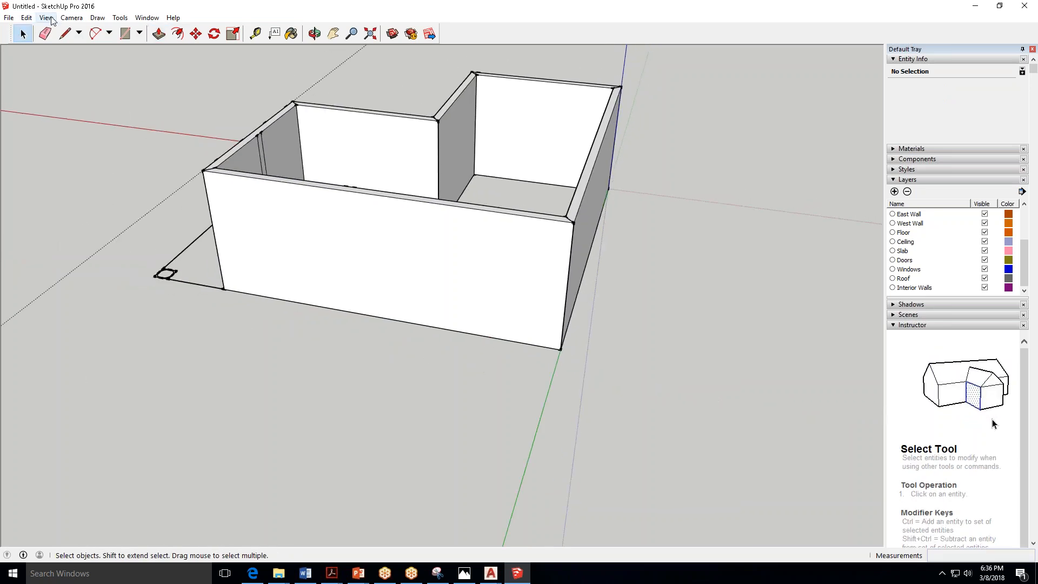
{"action": "left_click", "coordinate": [71, 17]}
{"action": "mouse_move", "coordinate": [162, 53]}
{"action": "left_click", "coordinate": [223, 58]}
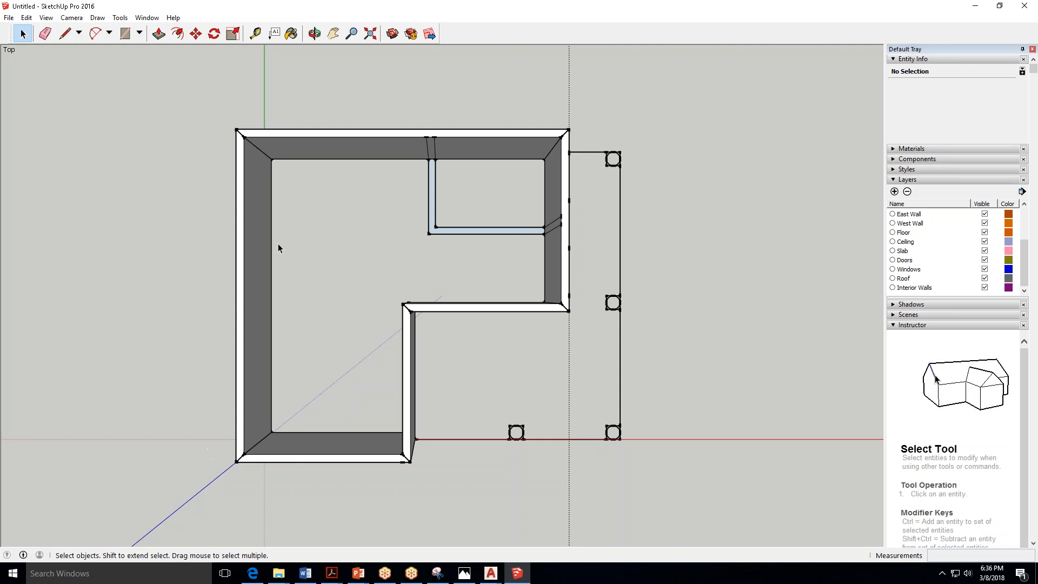
{"action": "left_click", "coordinate": [241, 192]}
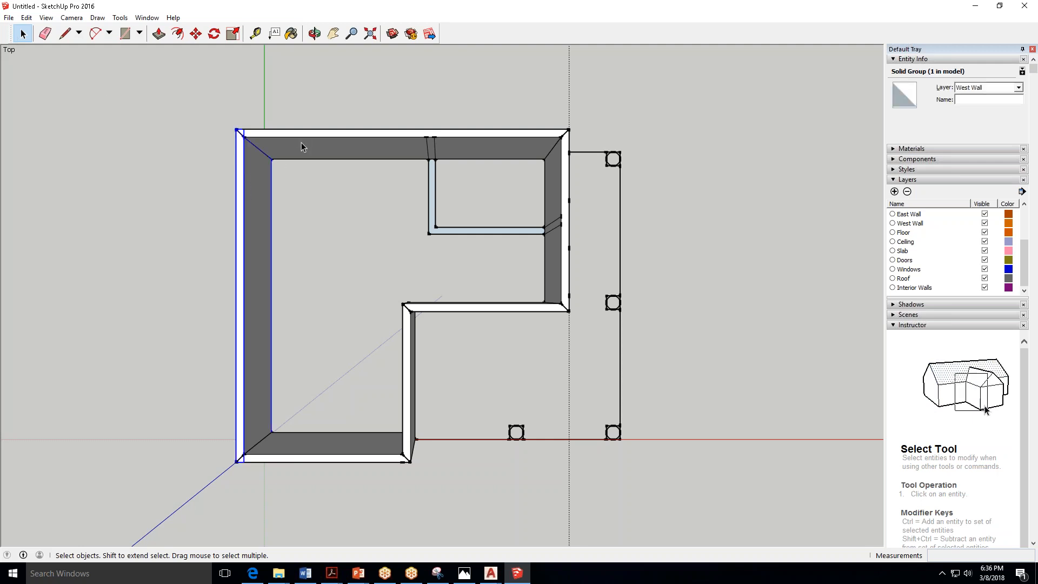
{"action": "left_click", "coordinate": [303, 141]}
{"action": "left_click", "coordinate": [557, 242]}
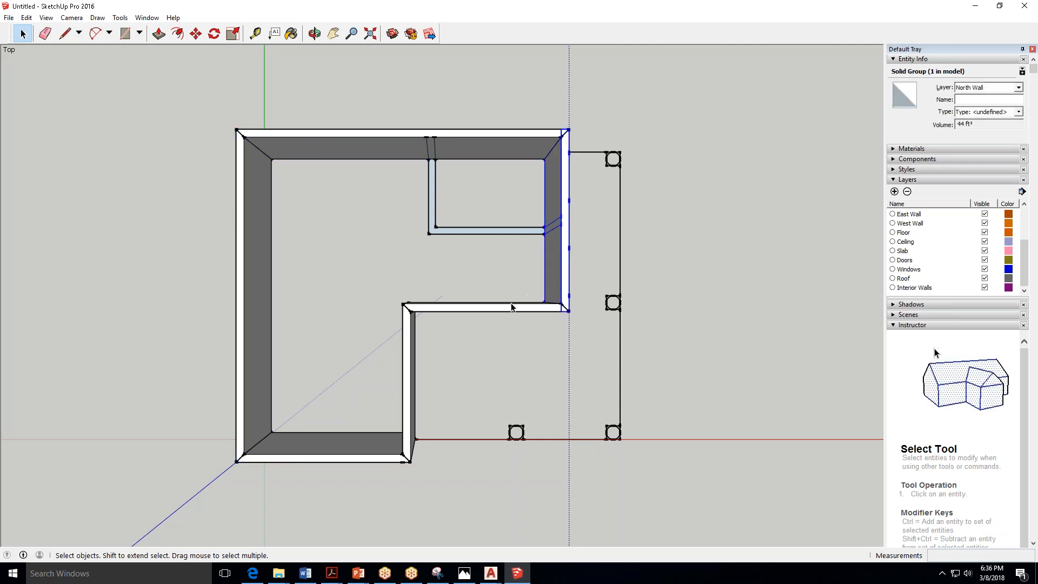
{"action": "left_click", "coordinate": [446, 308]}
{"action": "left_click", "coordinate": [409, 340]}
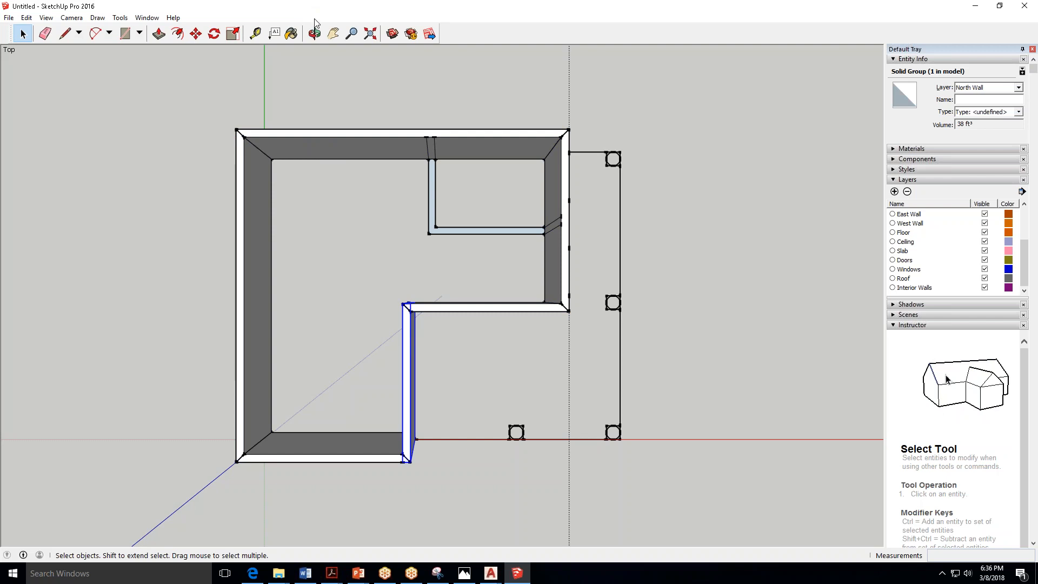
Check the walls on the North Wall and East Wall layers by hiding both layers and turning them back on.
{"action": "key", "text": "o"}
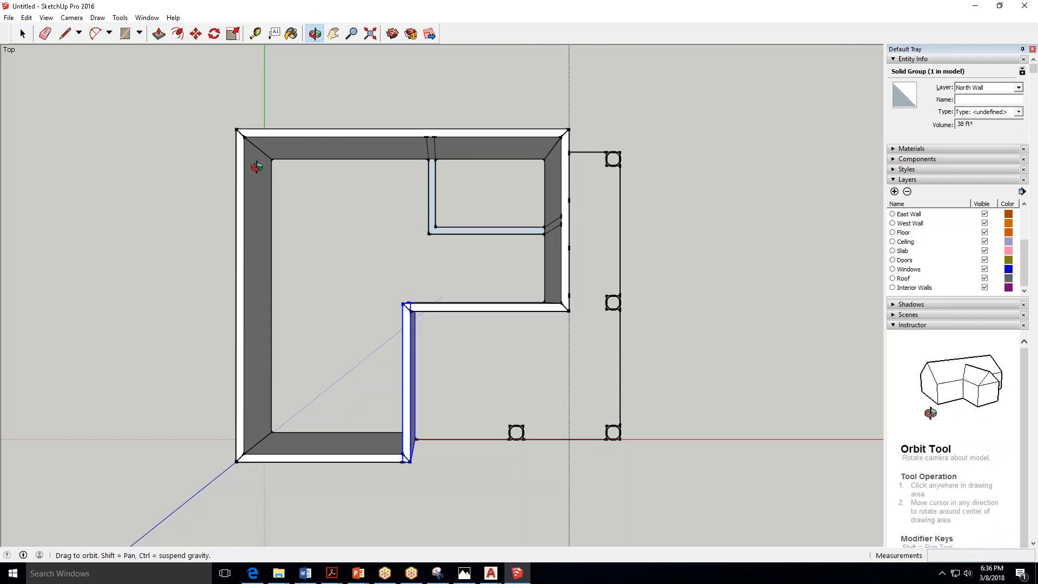
{"action": "left_click_drag", "start_coordinate": [256, 166], "coordinate": [825, 343]}
{"action": "key", "text": "space"}
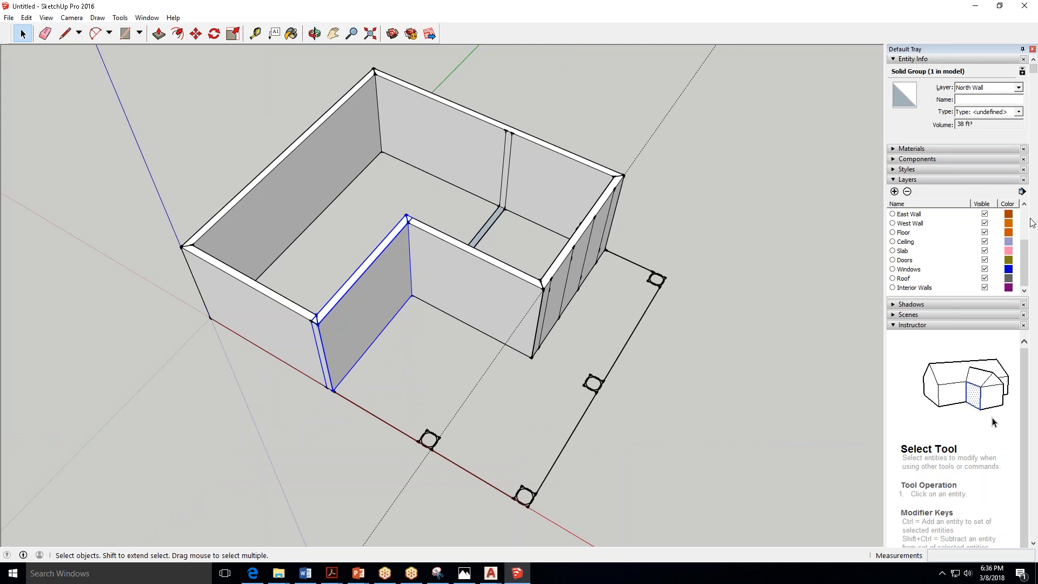
{"action": "left_click_drag", "start_coordinate": [1025, 263], "coordinate": [1025, 236]}
{"action": "left_click", "coordinate": [984, 242]}
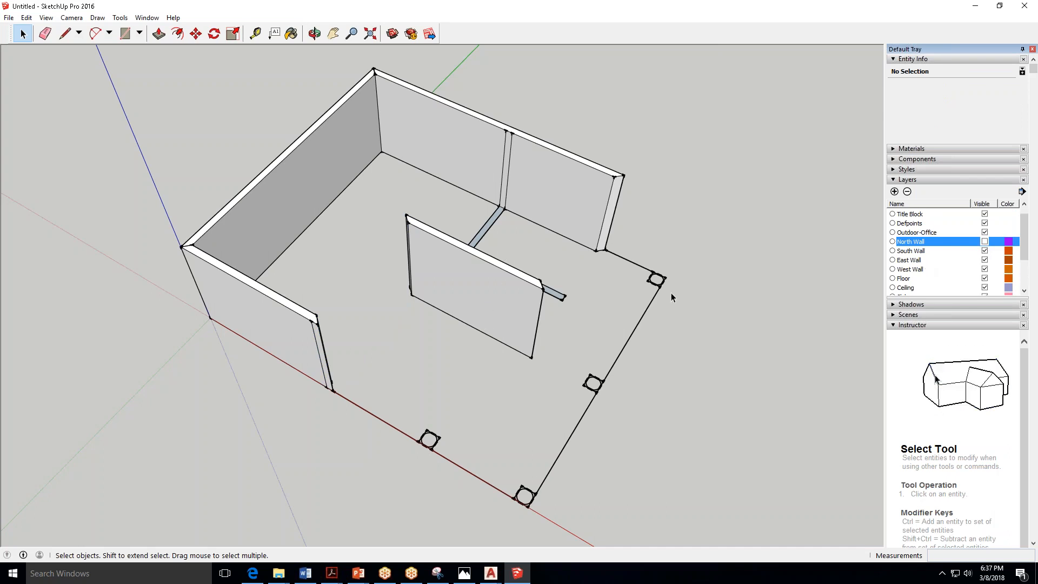
{"action": "left_click", "coordinate": [984, 260]}
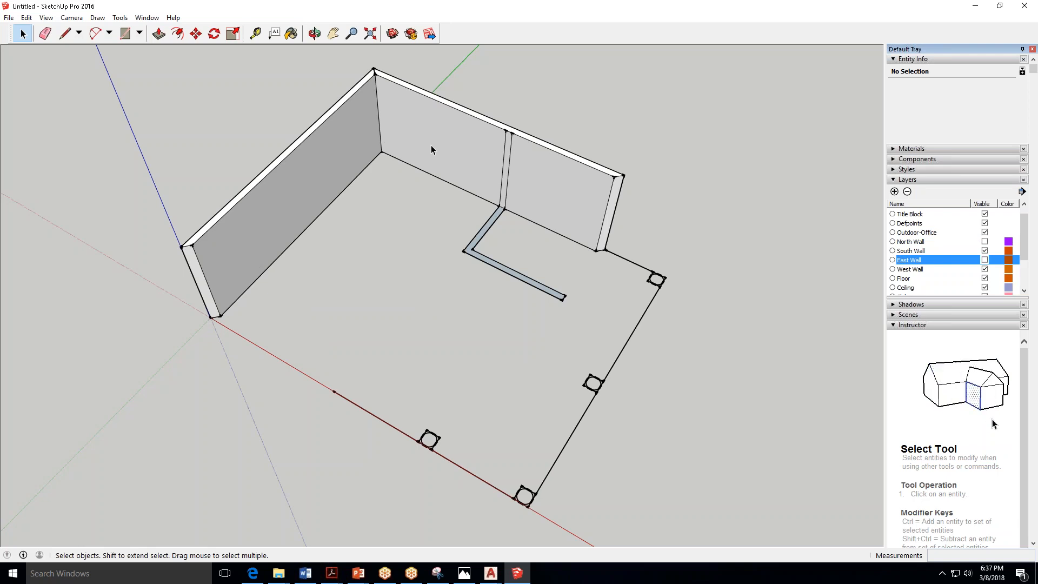
{"action": "left_click", "coordinate": [985, 260]}
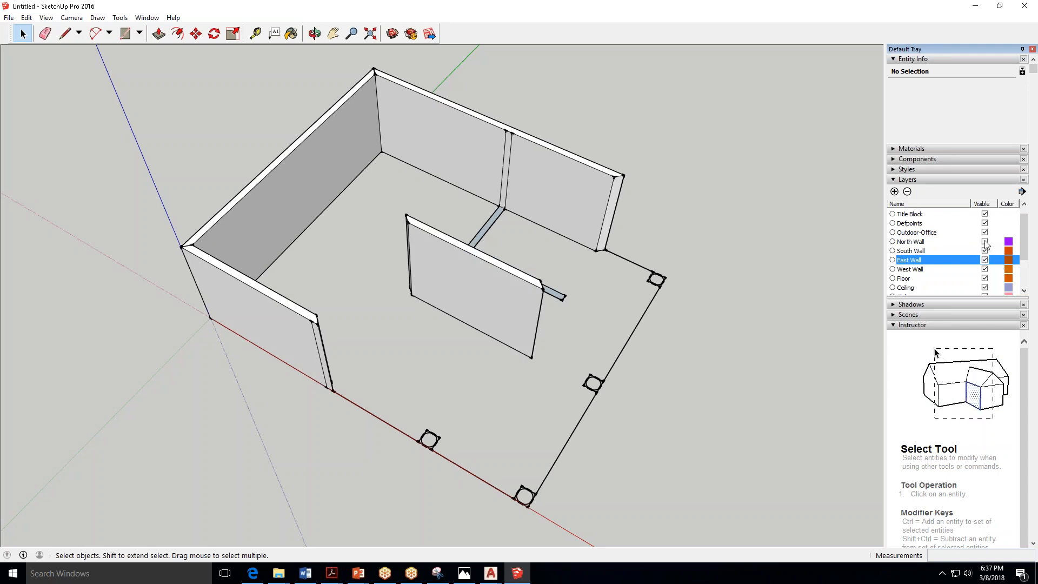
{"action": "left_click", "coordinate": [985, 242]}
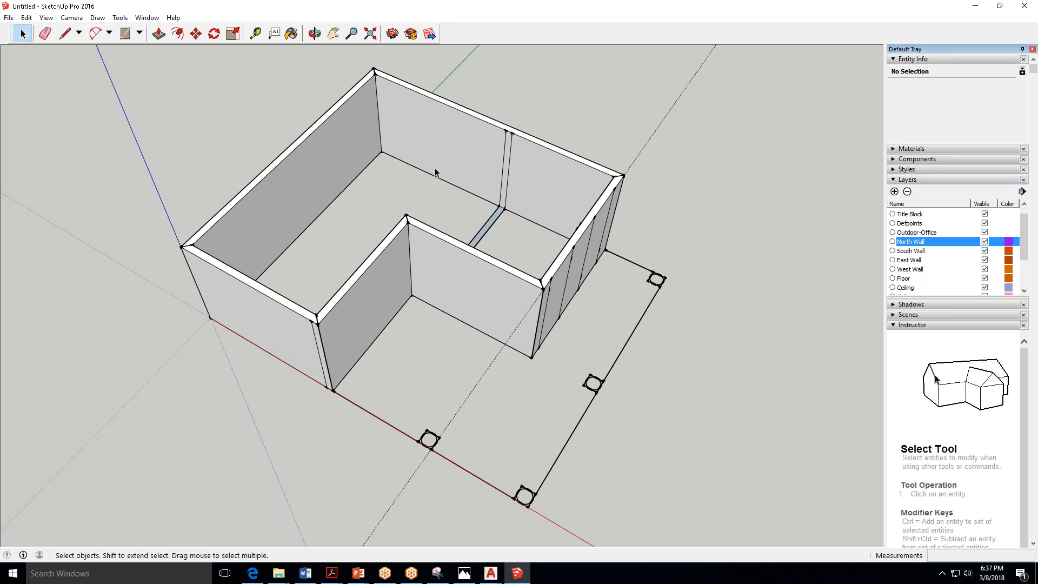
Open the L-shaped interior wall group and Push/Pull its base face up 8'.
{"action": "key", "text": "o"}
{"action": "left_click_drag", "start_coordinate": [435, 252], "coordinate": [478, 197]}
{"action": "key", "text": "space"}
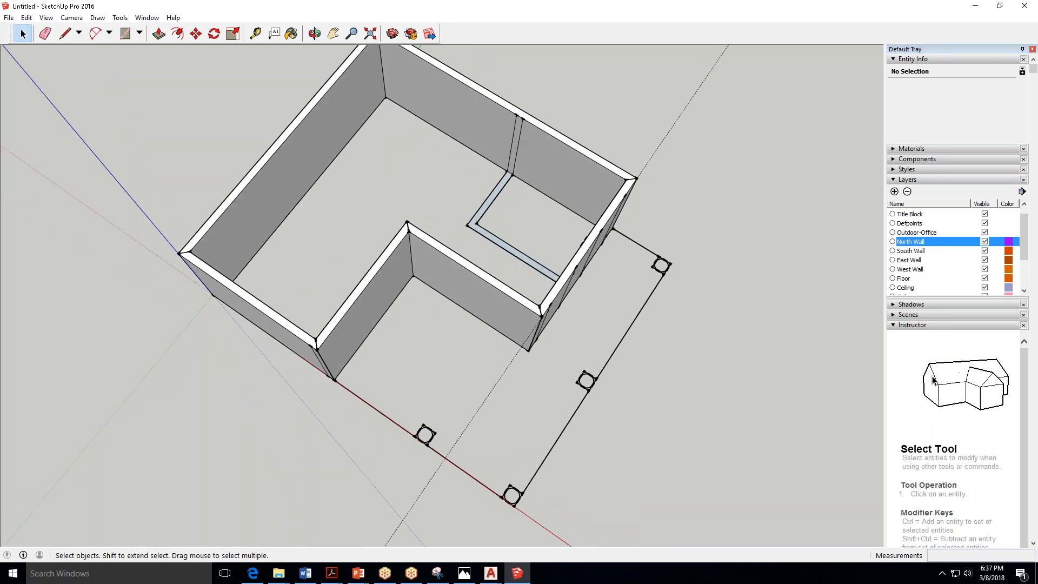
{"action": "left_click", "coordinate": [488, 204]}
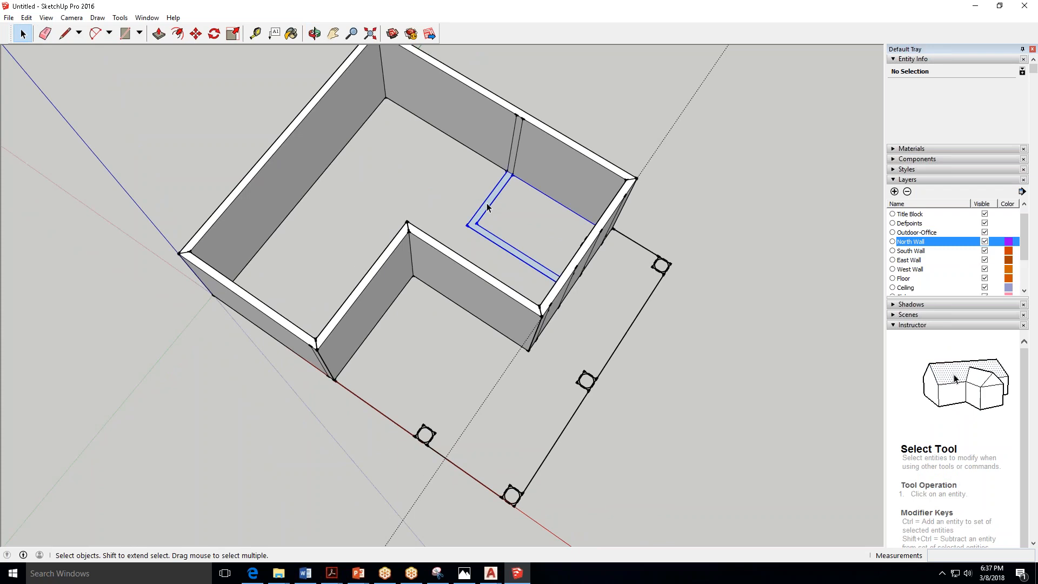
{"action": "double_click", "coordinate": [489, 205]}
{"action": "left_click", "coordinate": [488, 204]}
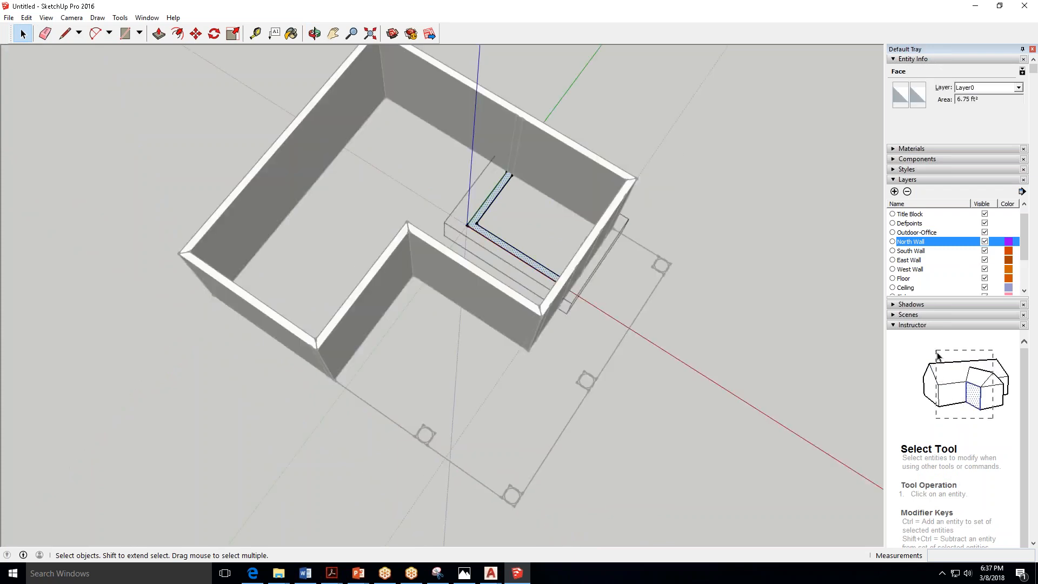
{"action": "left_click", "coordinate": [158, 33]}
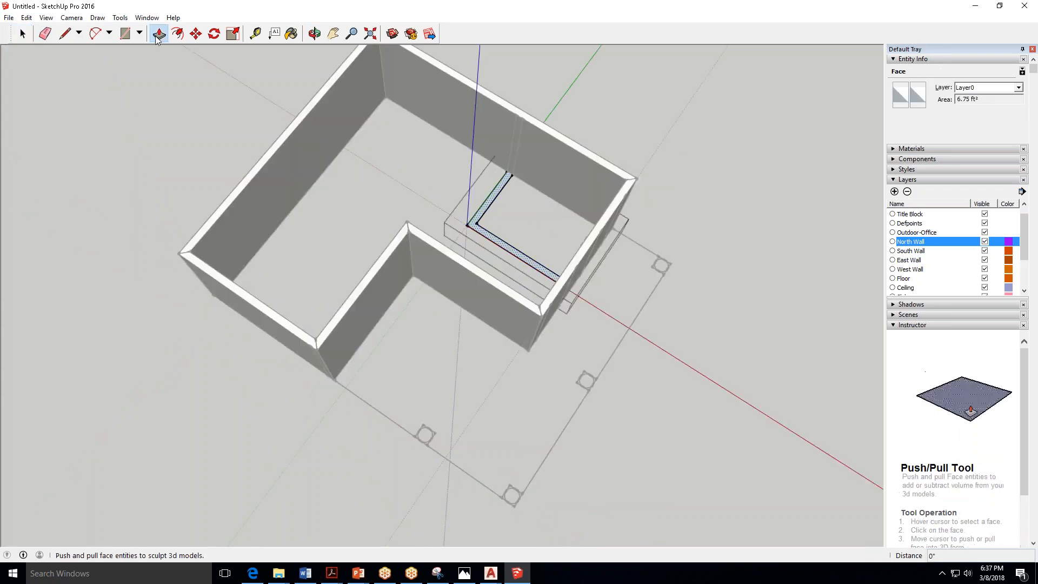
{"action": "left_click", "coordinate": [489, 204]}
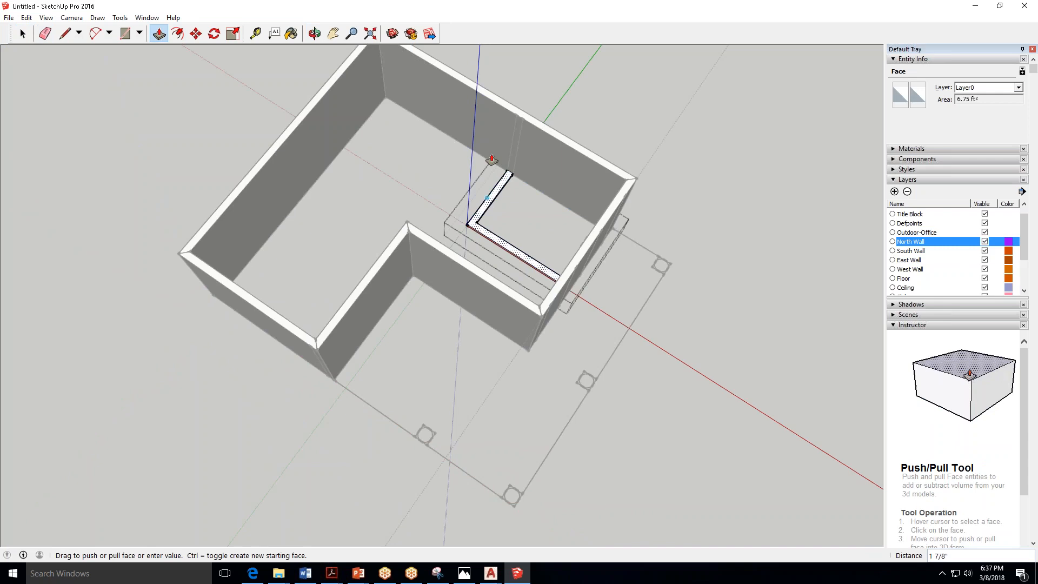
{"action": "left_click", "coordinate": [502, 103]}
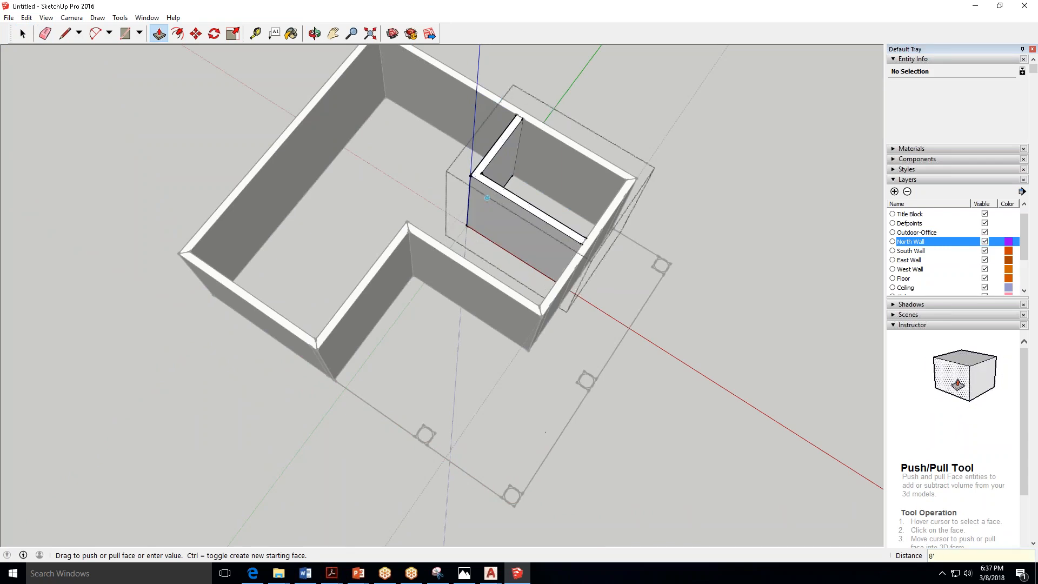
Close the L-shaped interior wall group and return to editing the whole office model.
{"action": "left_click", "coordinate": [27, 36]}
{"action": "left_click", "coordinate": [112, 130]}
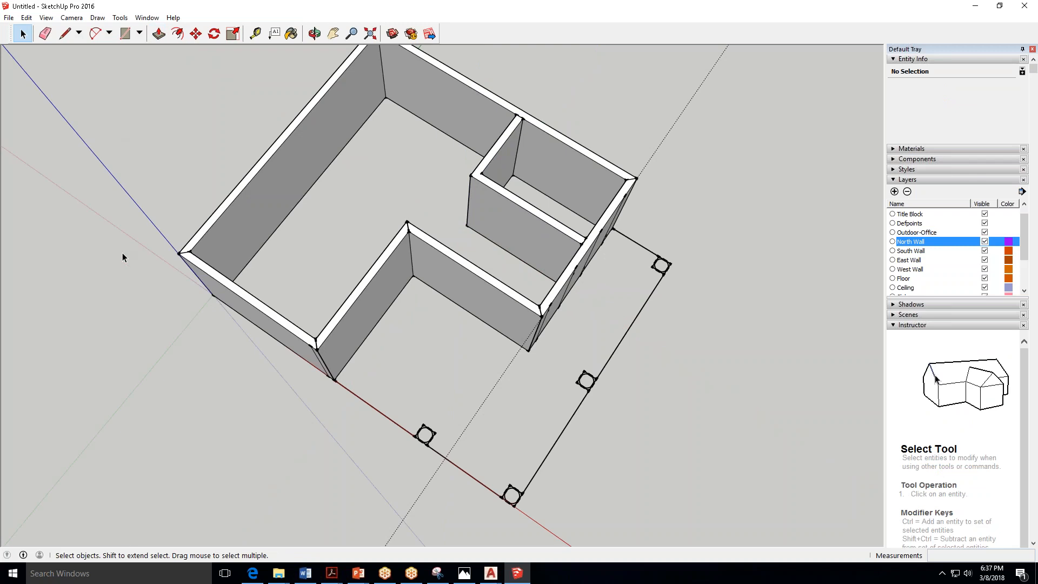
{"action": "middle_click_drag", "start_coordinate": [76, 312], "coordinate": [83, 314]}
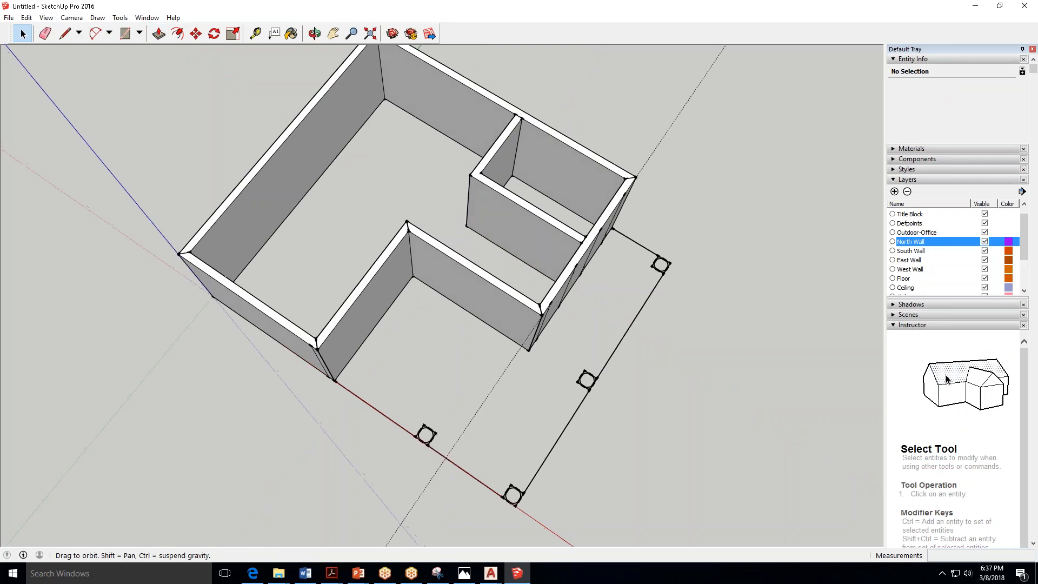
{"action": "middle_click_drag", "start_coordinate": [540, 459], "coordinate": [601, 343]}
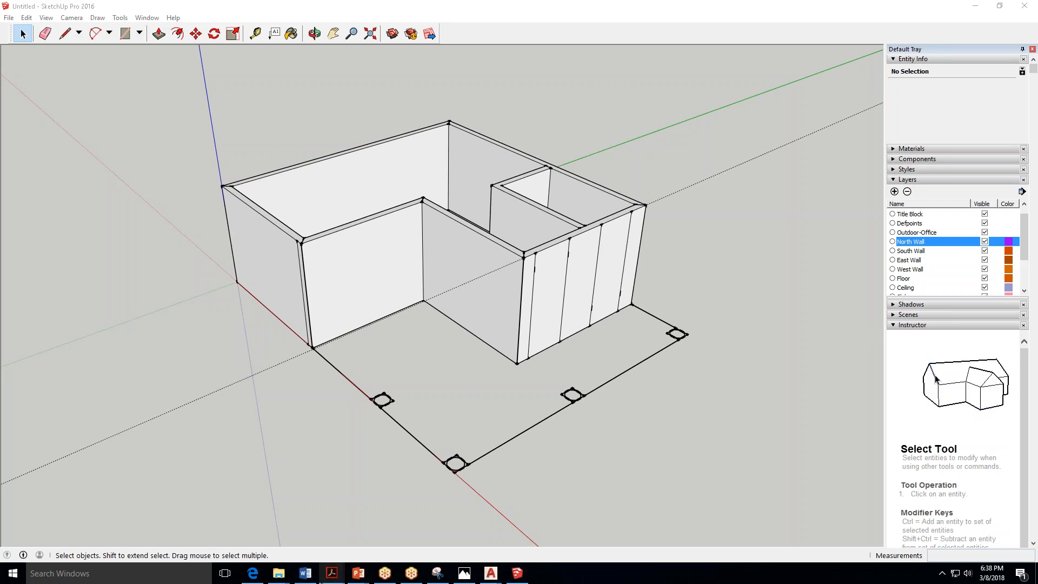
Switch to Microsoft Edge, review the Assignment 8 instructions following the wall extrusion step, and return to the SketchUp model.
{"action": "left_click", "coordinate": [246, 580]}
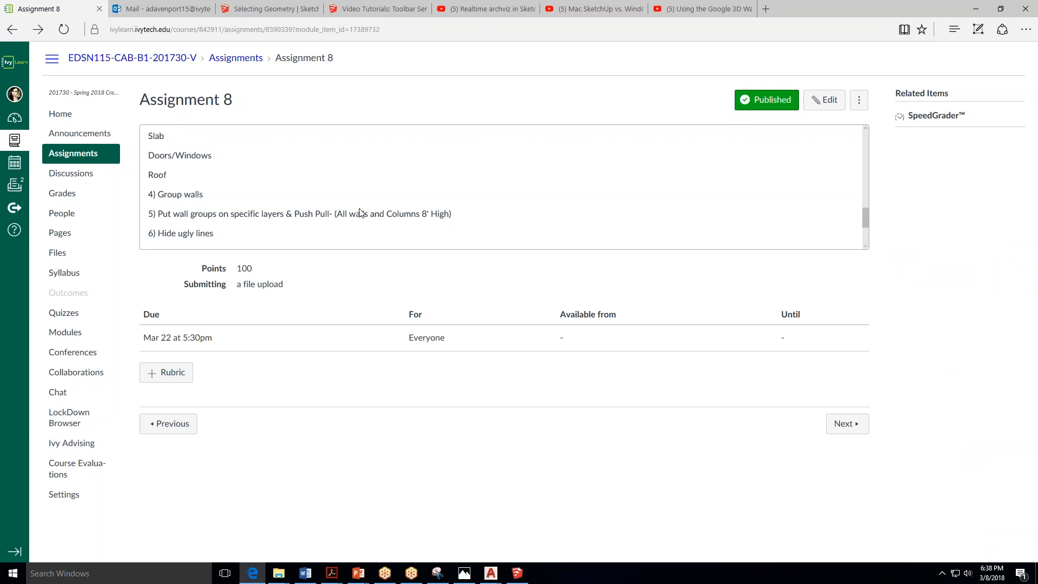
{"action": "scroll", "coordinate": [434, 215], "scroll_direction": "down", "scroll_amount": 1}
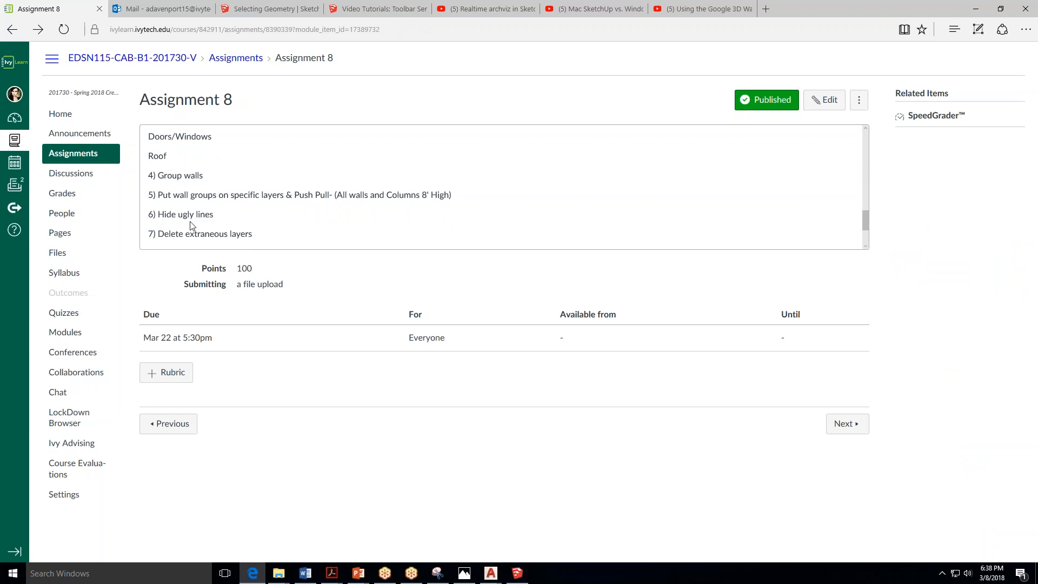
{"action": "scroll", "coordinate": [190, 225], "scroll_direction": "down", "scroll_amount": 2}
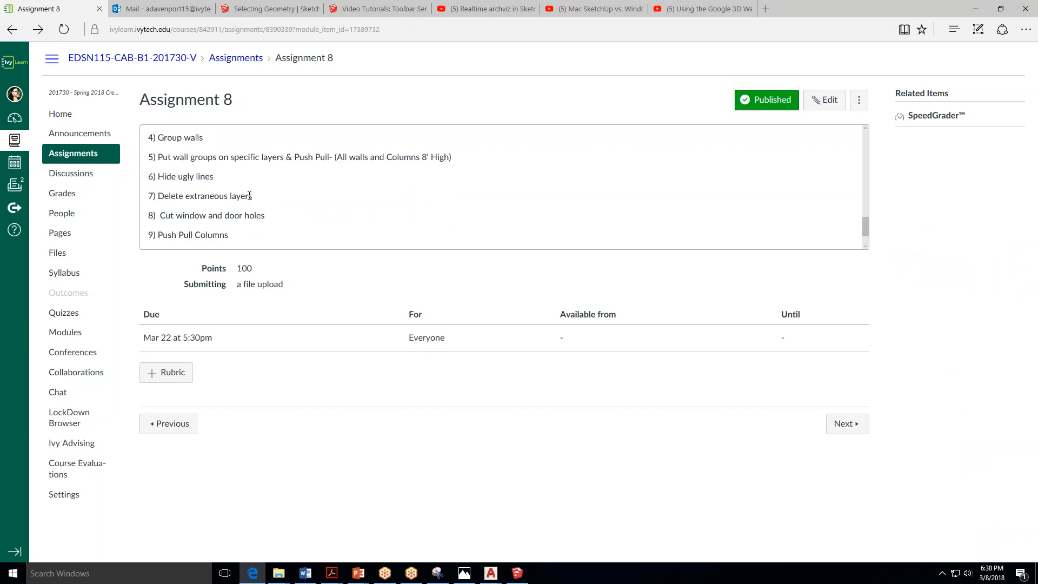
{"action": "left_click", "coordinate": [984, 12]}
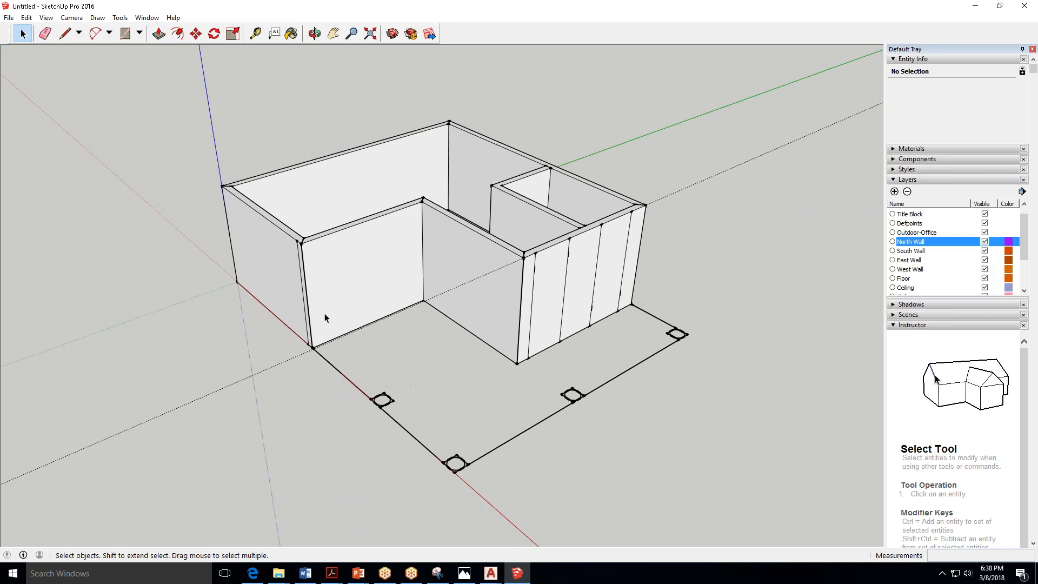
Open the north wall group, hide the guide line running along the wall, and close the group.
{"action": "scroll", "coordinate": [228, 281], "scroll_direction": "down", "scroll_amount": 2}
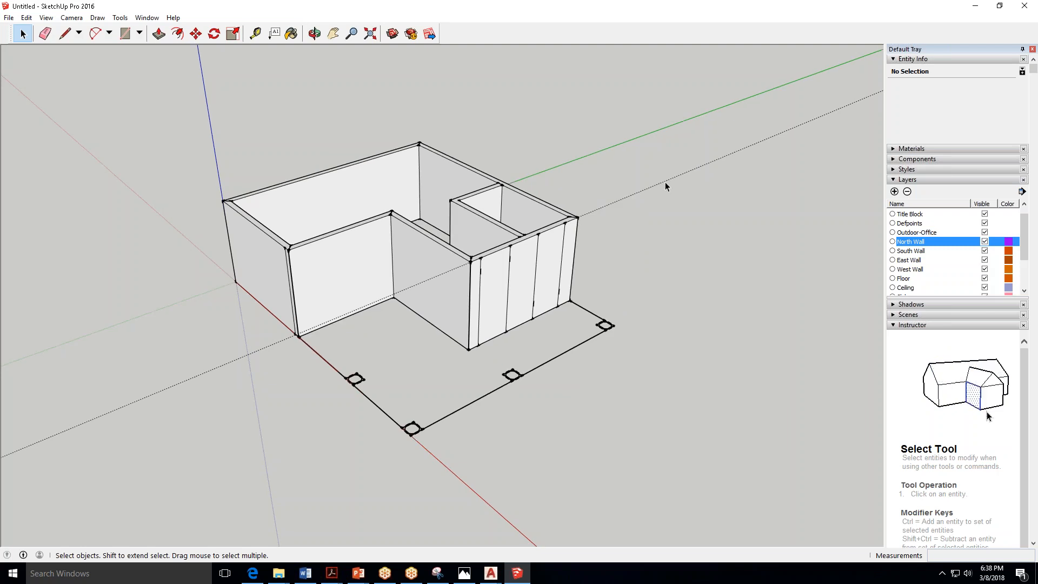
{"action": "left_click", "coordinate": [665, 182]}
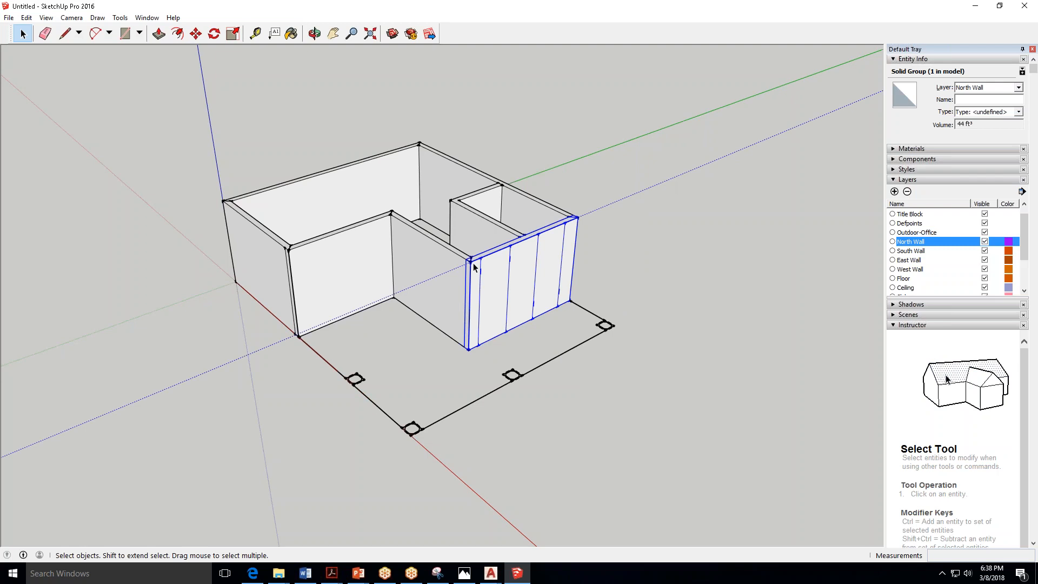
{"action": "double_click", "coordinate": [539, 253]}
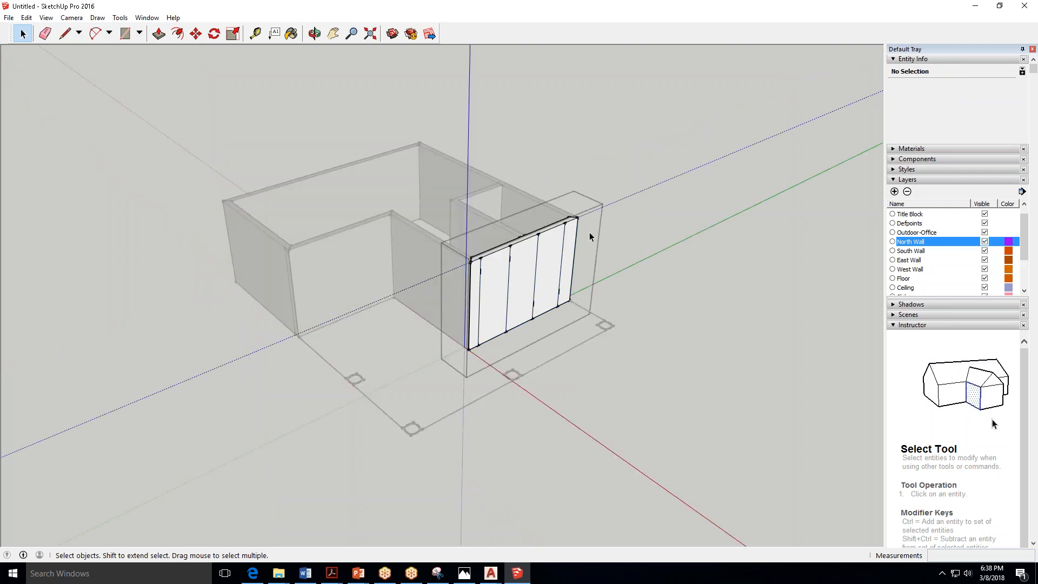
{"action": "left_click", "coordinate": [628, 199]}
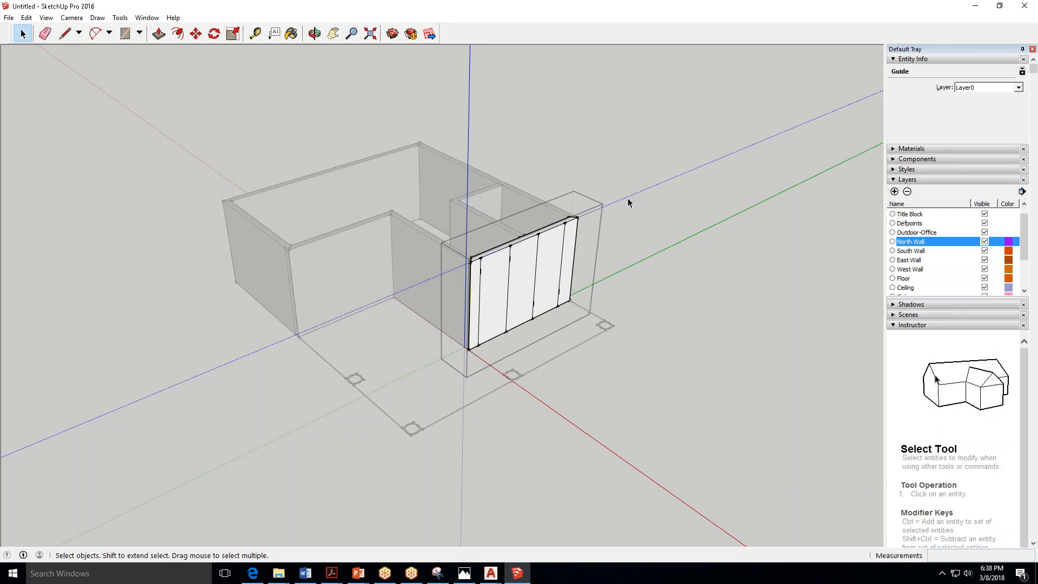
{"action": "right_click", "coordinate": [628, 199]}
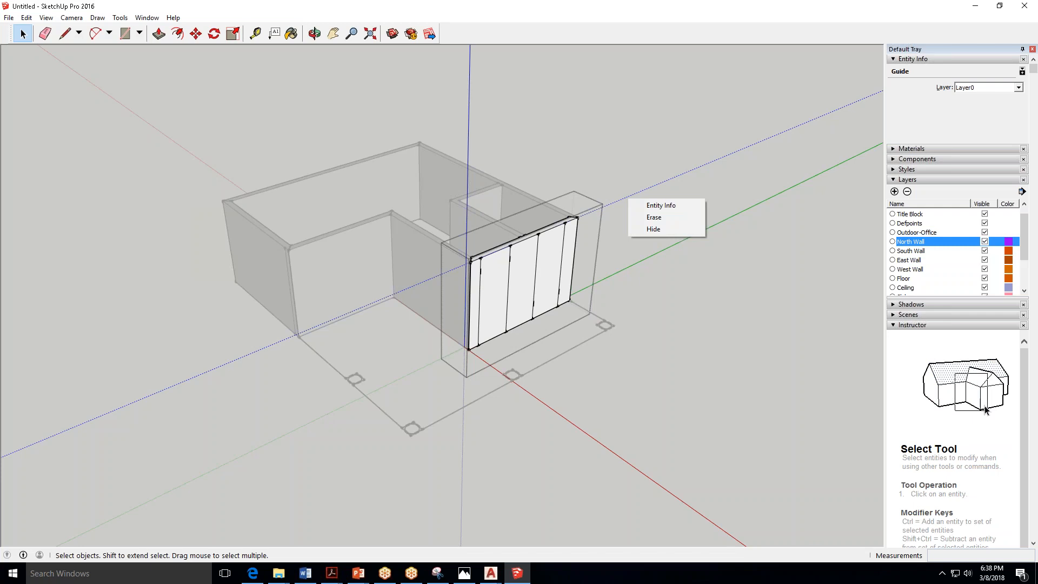
{"action": "left_click", "coordinate": [654, 229]}
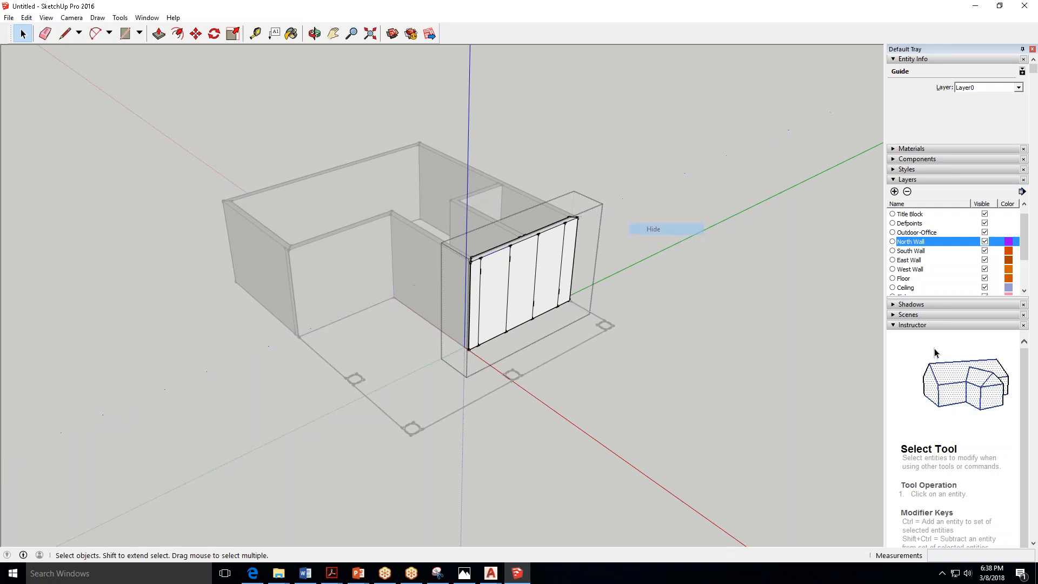
{"action": "key", "text": "Escape"}
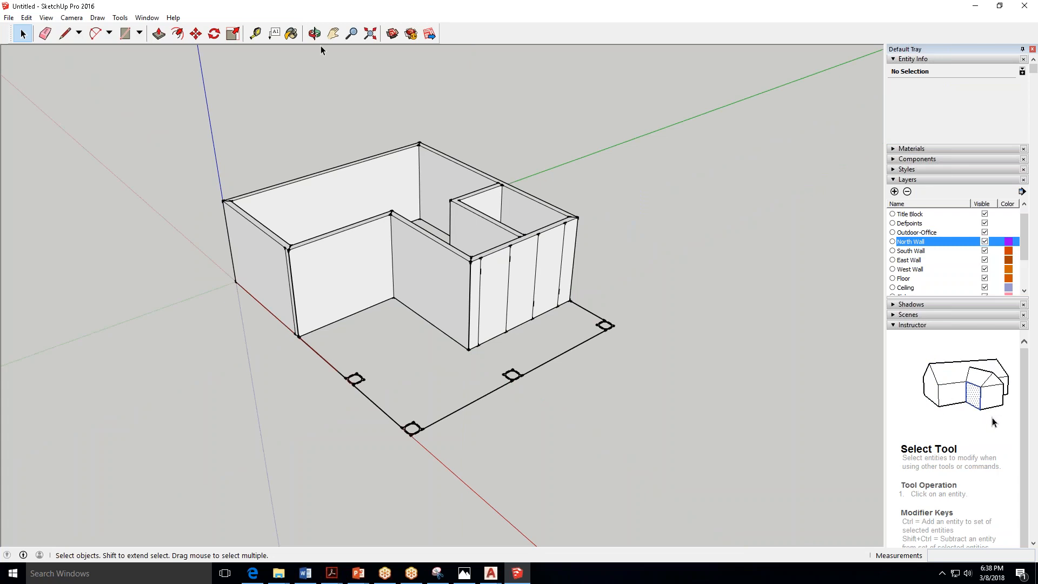
Open the East Wall group and hide the stray vertical edge near the wall's outer corner.
{"action": "left_click", "coordinate": [314, 34]}
{"action": "left_click_drag", "start_coordinate": [470, 157], "coordinate": [190, 284]}
{"action": "key", "text": "space"}
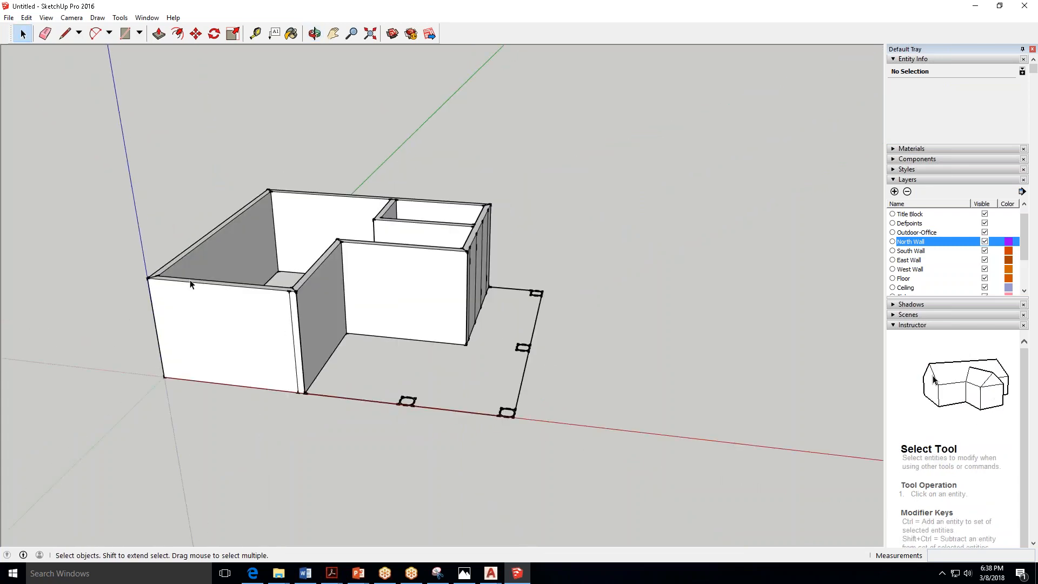
{"action": "left_click", "coordinate": [283, 315]}
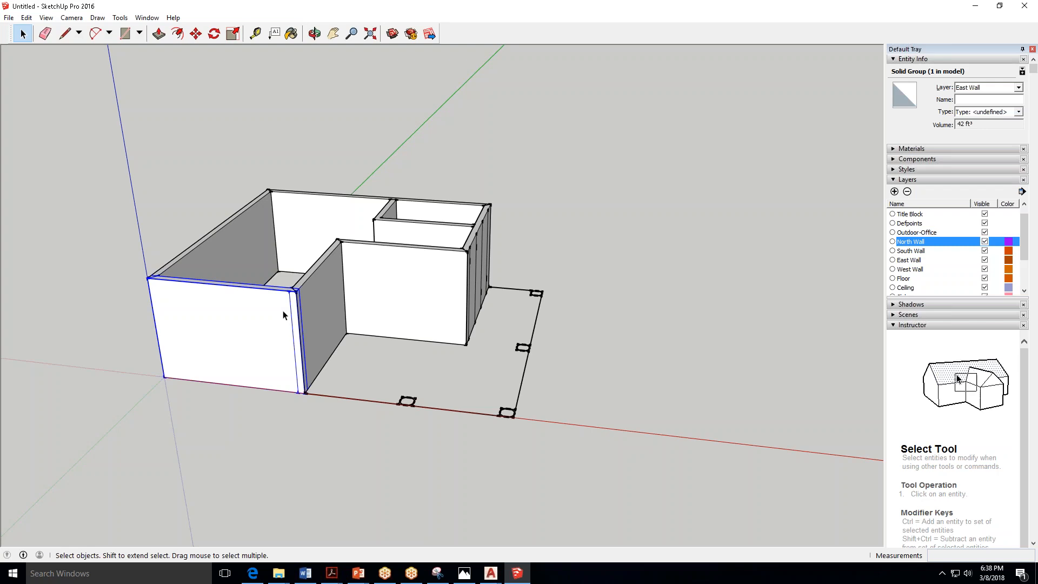
{"action": "double_click", "coordinate": [287, 314]}
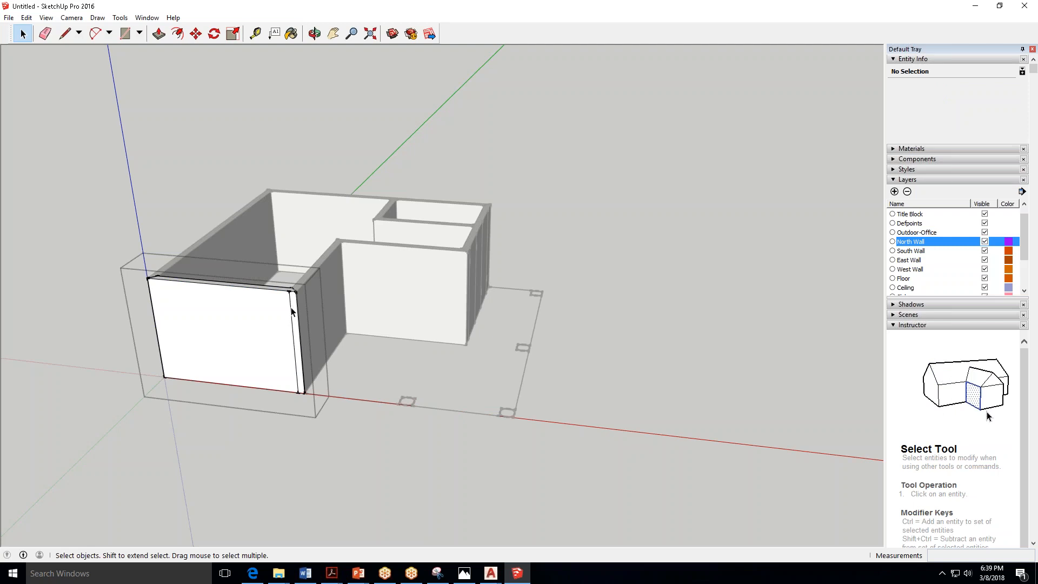
{"action": "left_click", "coordinate": [291, 312]}
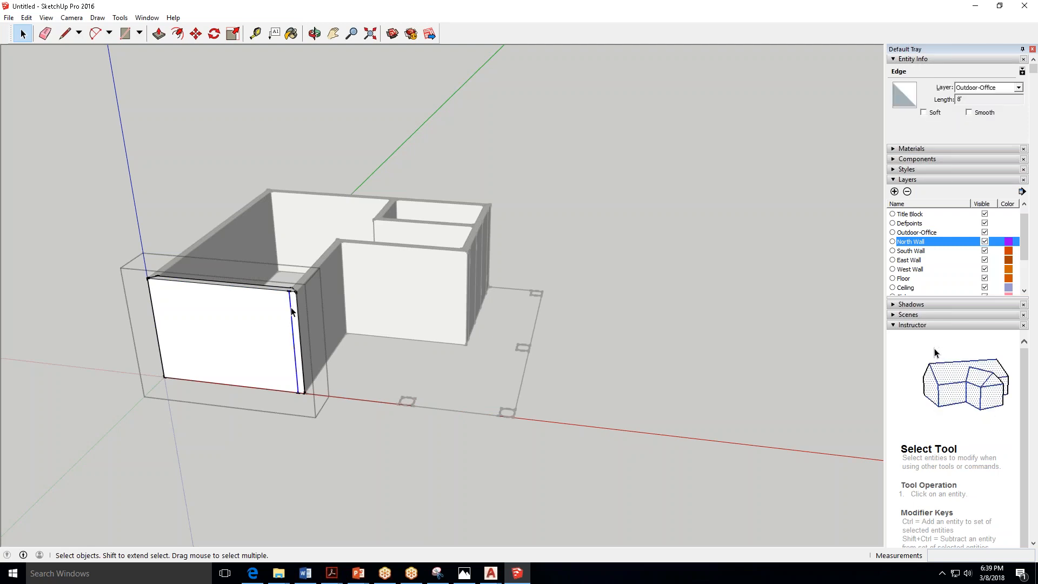
{"action": "right_click", "coordinate": [292, 312]}
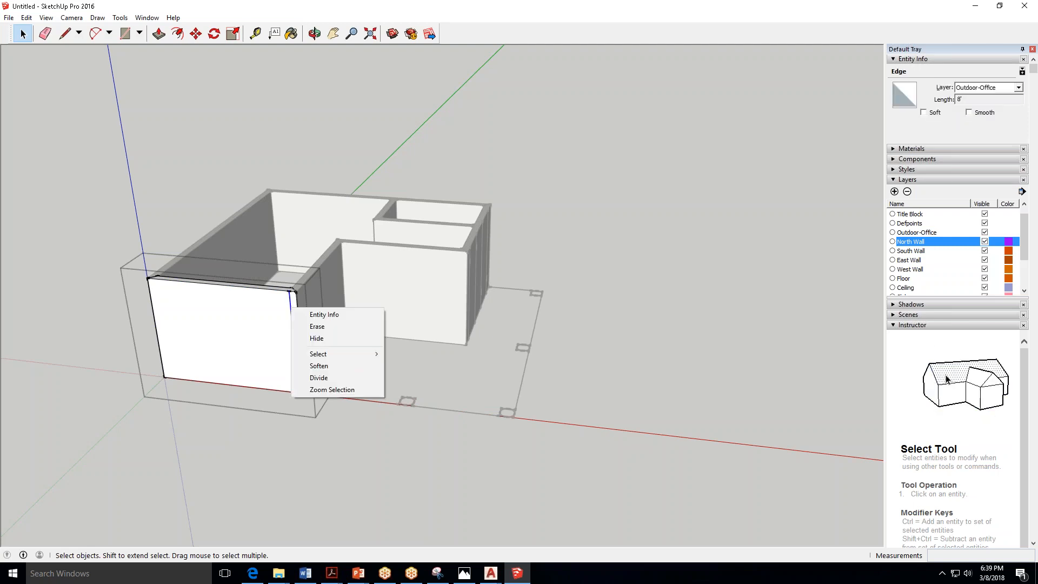
{"action": "left_click", "coordinate": [324, 326]}
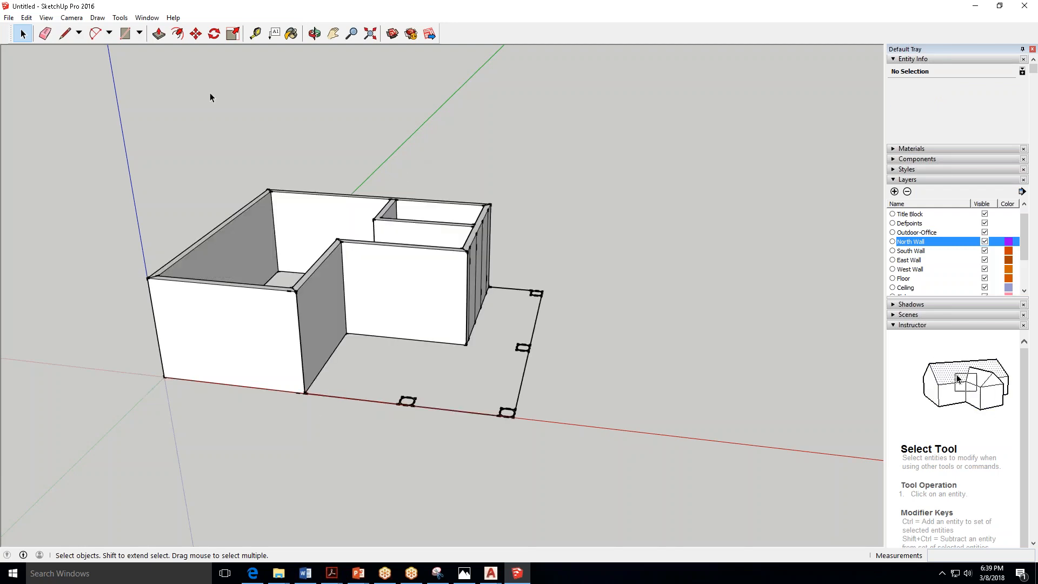
Turn on the display of hidden geometry to check the hidden guide and East Wall edge, and turn it off again.
{"action": "left_click", "coordinate": [45, 17]}
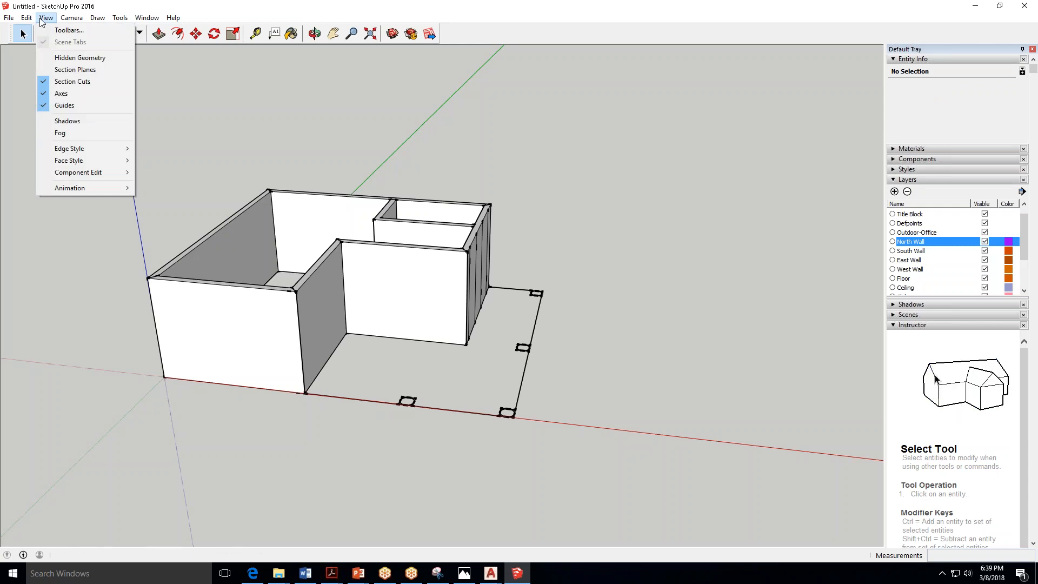
{"action": "left_click", "coordinate": [84, 58]}
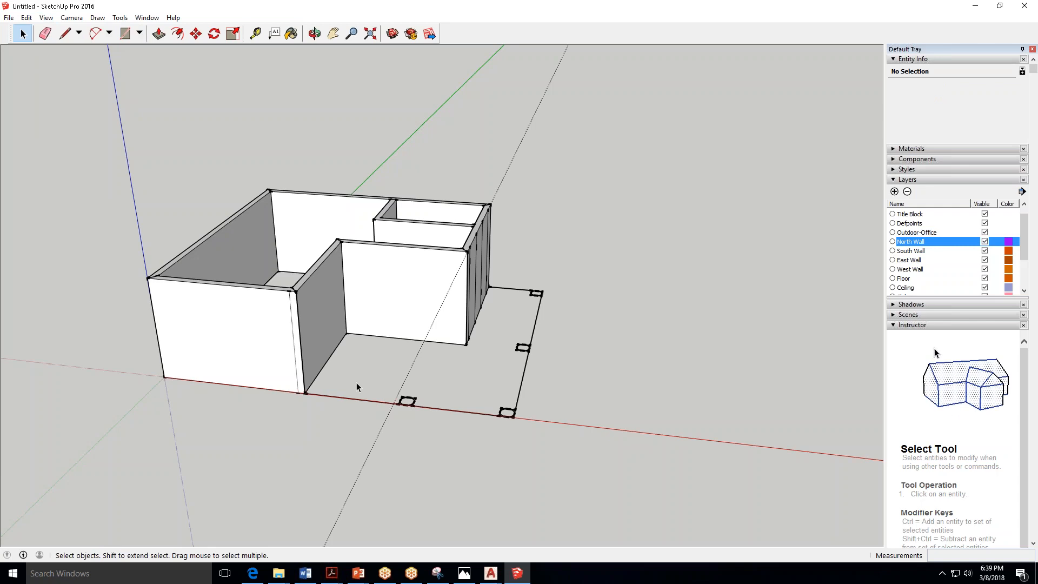
{"action": "left_click", "coordinate": [291, 319]}
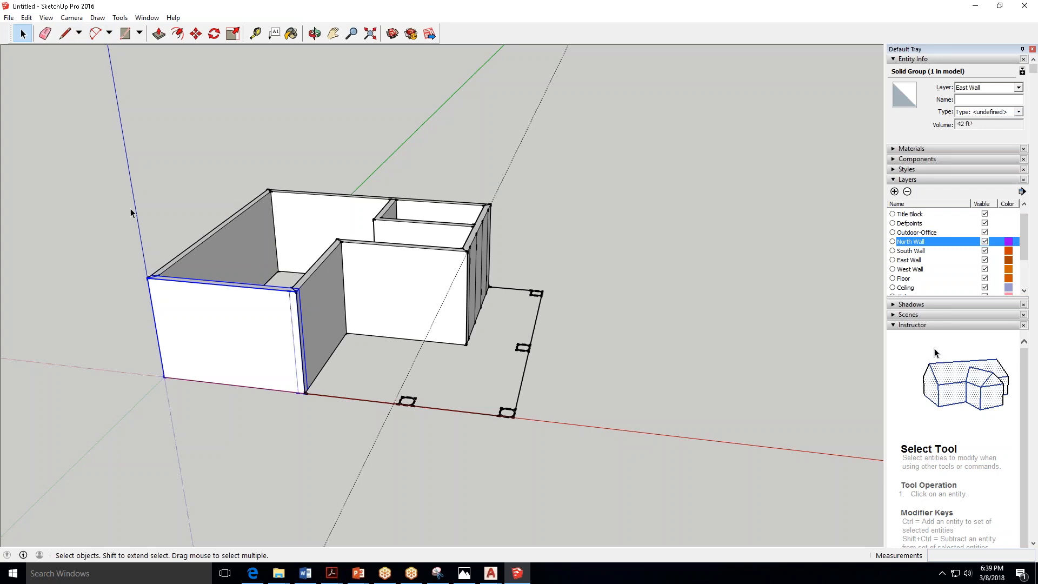
{"action": "left_click", "coordinate": [46, 17]}
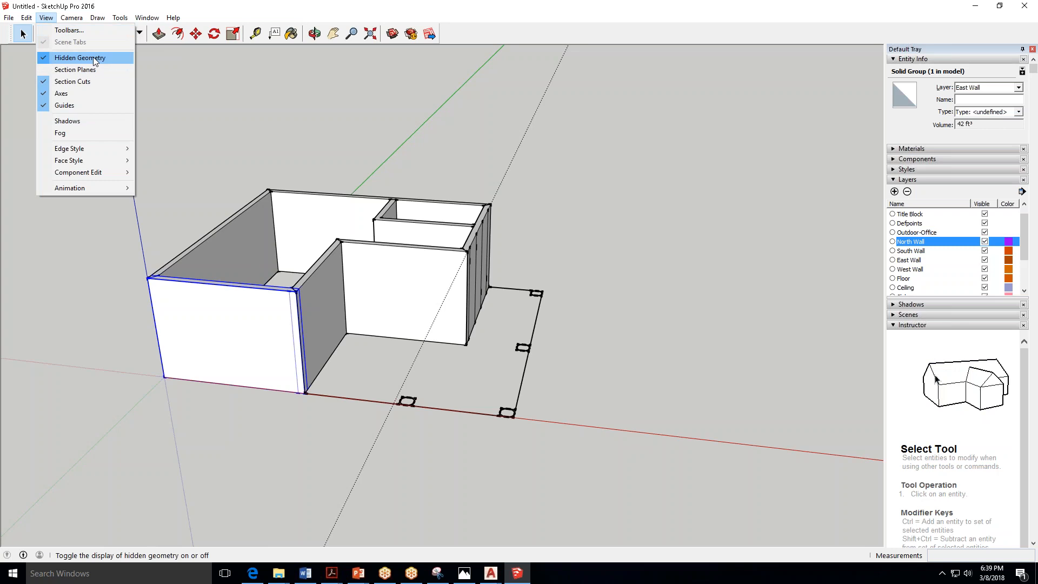
{"action": "left_click", "coordinate": [80, 58]}
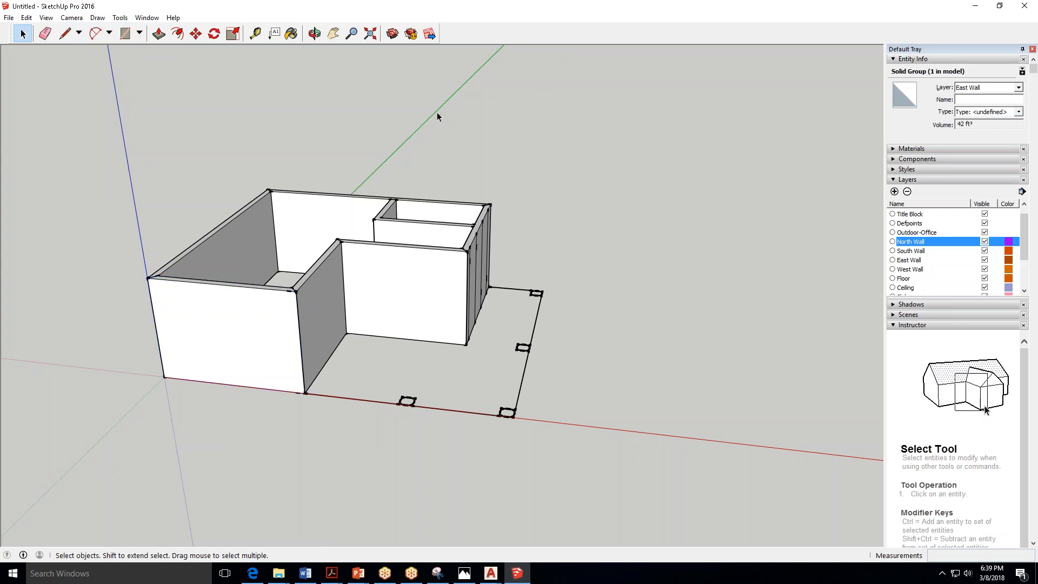
{"action": "left_click", "coordinate": [315, 33]}
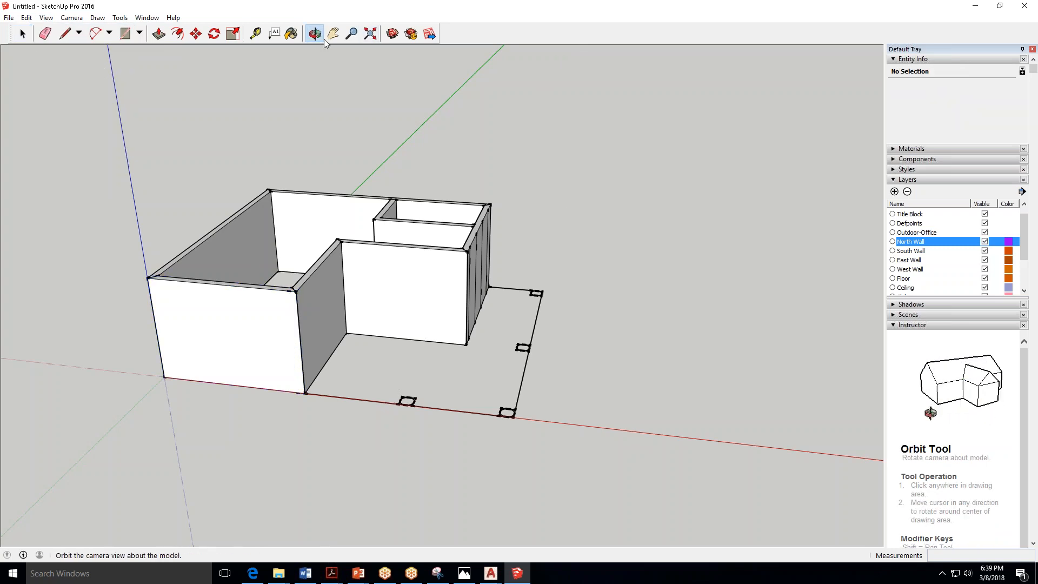
{"action": "left_click_drag", "start_coordinate": [169, 171], "coordinate": [496, 302]}
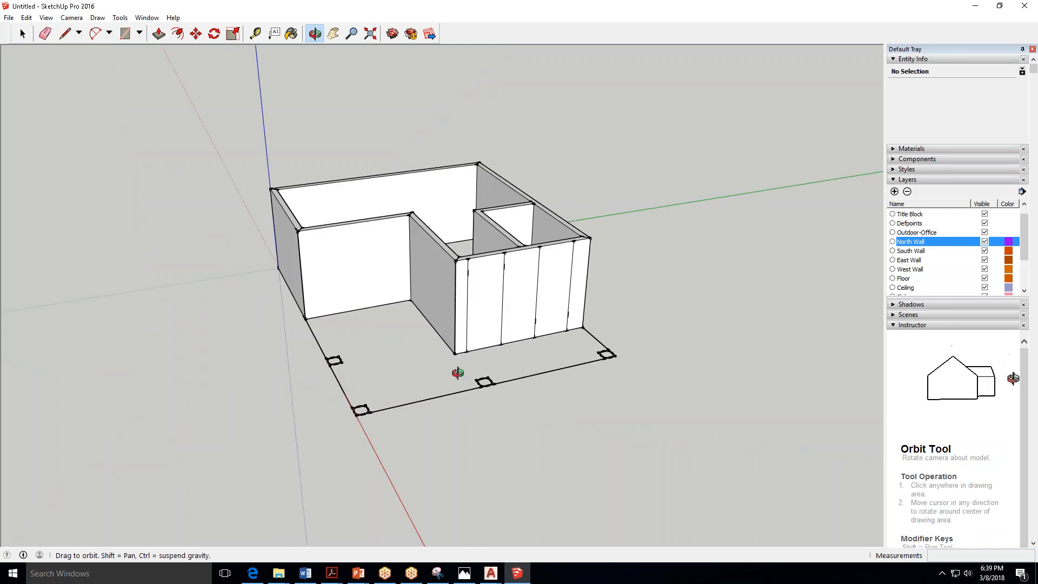
{"action": "left_click", "coordinate": [24, 36]}
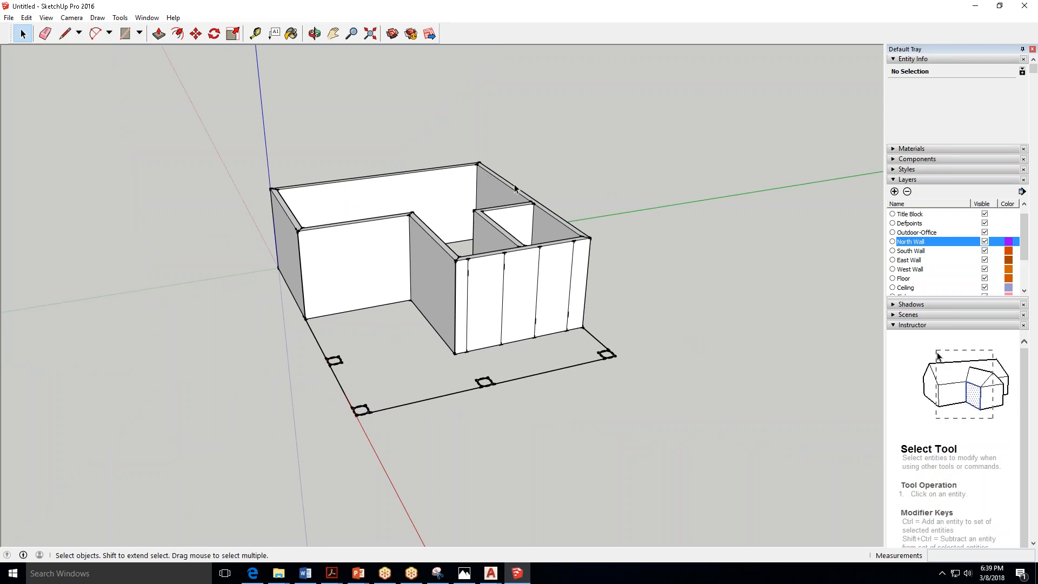
{"action": "left_click", "coordinate": [315, 34]}
{"action": "mouse_move", "coordinate": [440, 250]}
{"action": "left_mouse_down"}
{"action": "mouse_move", "coordinate": [234, 236]}
{"action": "mouse_move", "coordinate": [2, 175]}
{"action": "mouse_move", "coordinate": [607, 396]}
{"action": "mouse_move", "coordinate": [289, 392]}
{"action": "mouse_move", "coordinate": [580, 325]}
{"action": "mouse_move", "coordinate": [571, 314]}
{"action": "mouse_move", "coordinate": [541, 378]}
{"action": "mouse_move", "coordinate": [324, 541]}
{"action": "left_mouse_up"}
Switch to the browser to check the Assignment 8 task list, and return to the SketchUp model.
{"action": "left_click", "coordinate": [252, 574]}
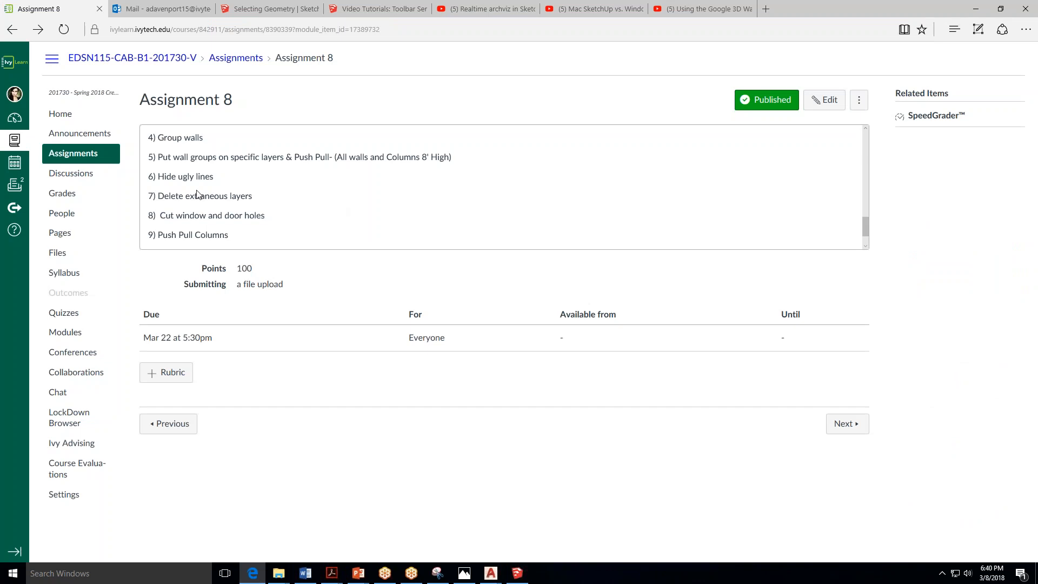
{"action": "left_click", "coordinate": [976, 9]}
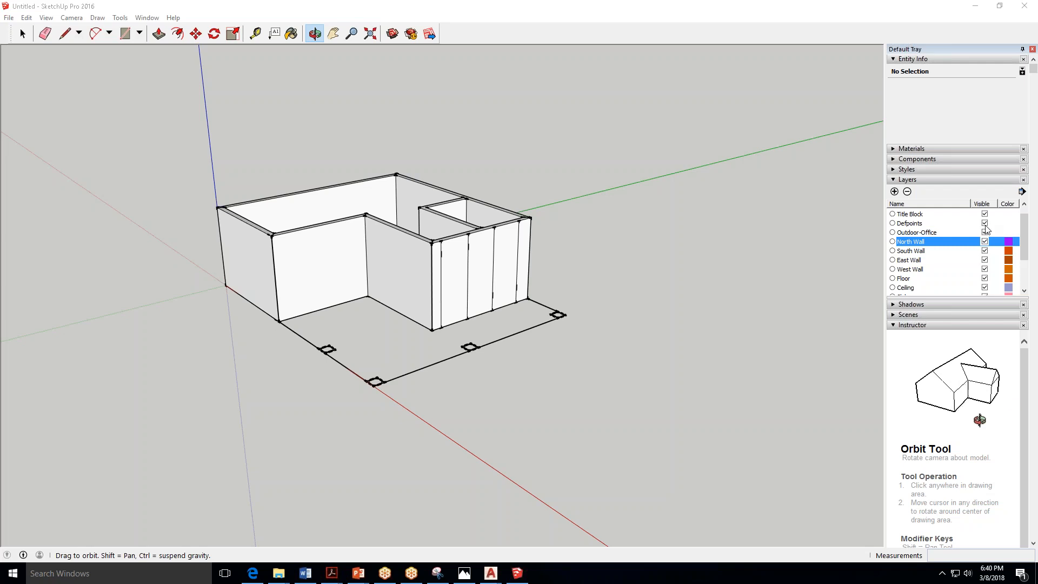
Delete the Defpoints layer and the Title Block layer, choosing to delete the Title Block layer's contents.
{"action": "left_click", "coordinate": [949, 223]}
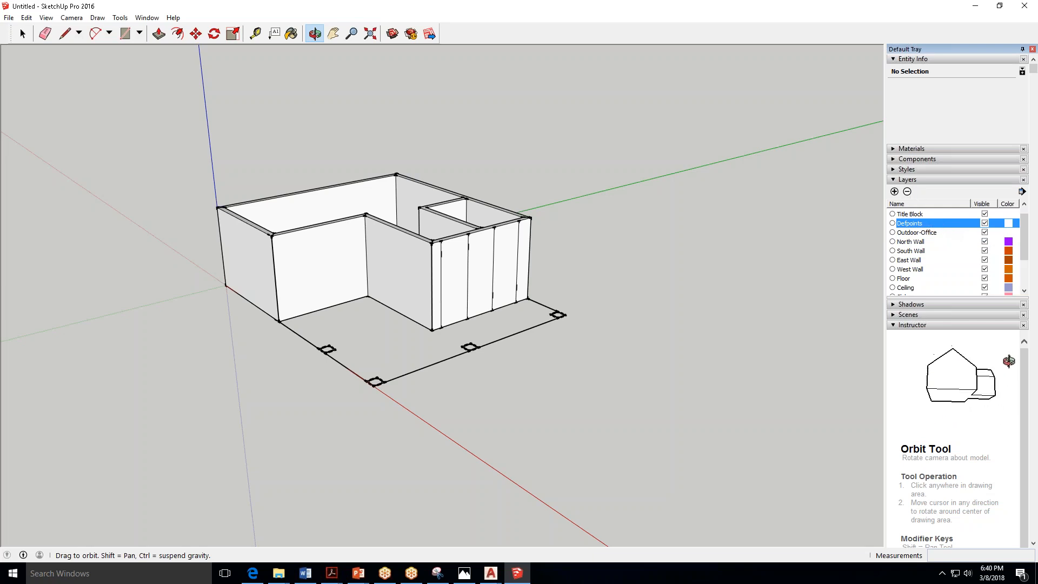
{"action": "left_click", "coordinate": [908, 193]}
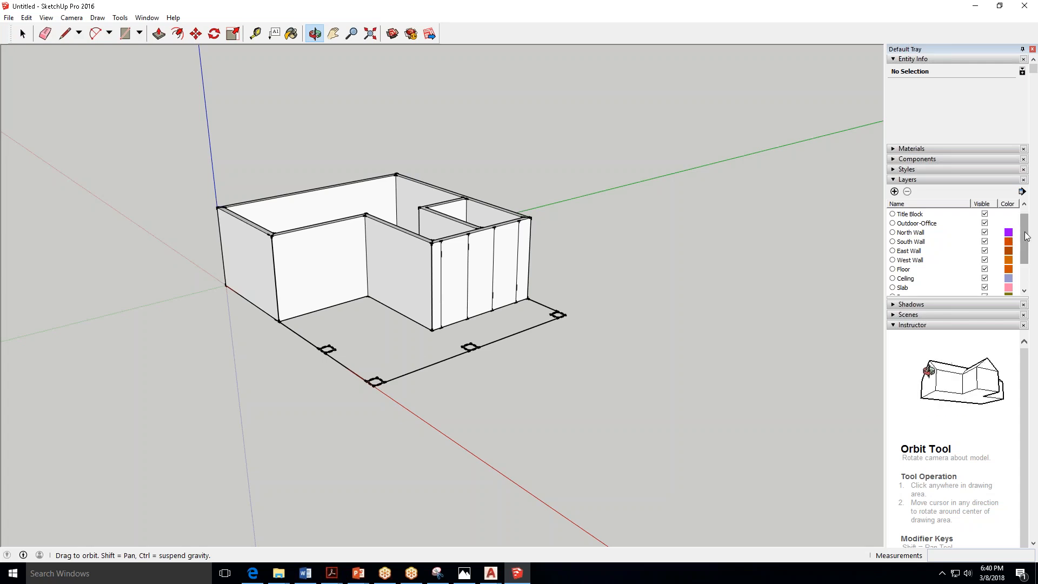
{"action": "scroll", "coordinate": [1027, 237], "scroll_direction": "up", "scroll_amount": 1}
{"action": "left_click", "coordinate": [935, 224]}
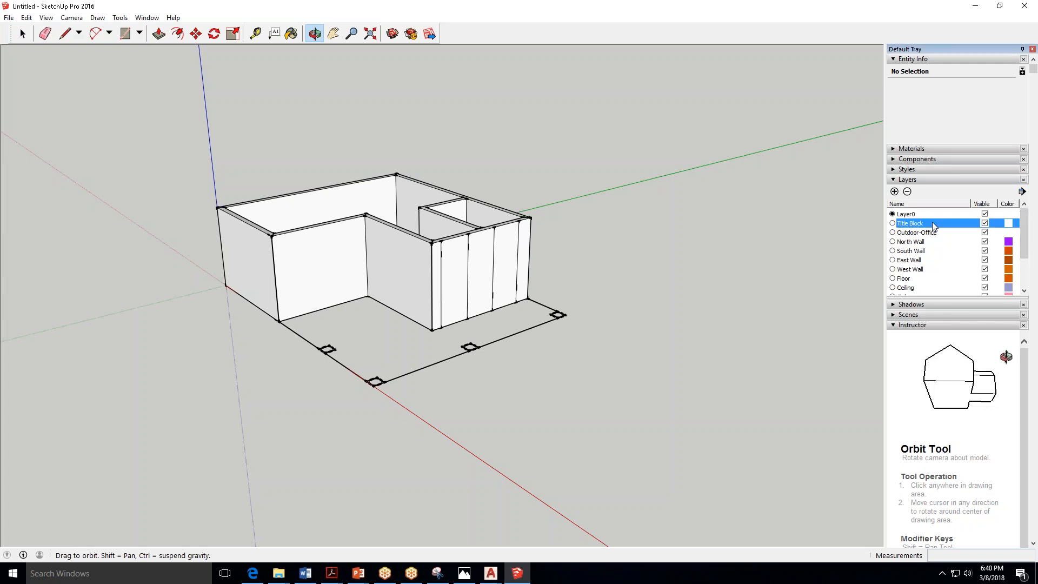
{"action": "left_click", "coordinate": [908, 193]}
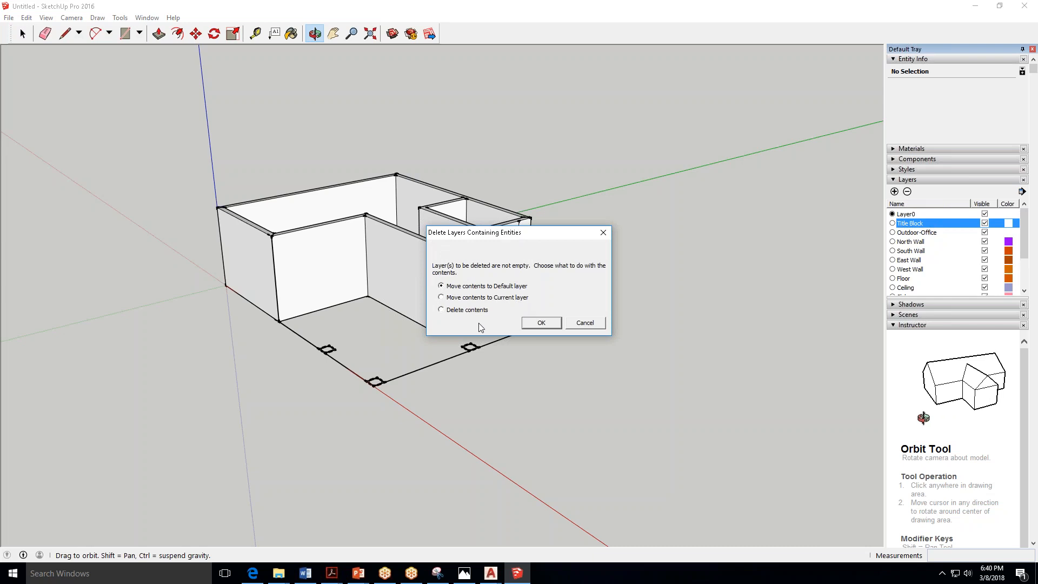
{"action": "left_click", "coordinate": [441, 309]}
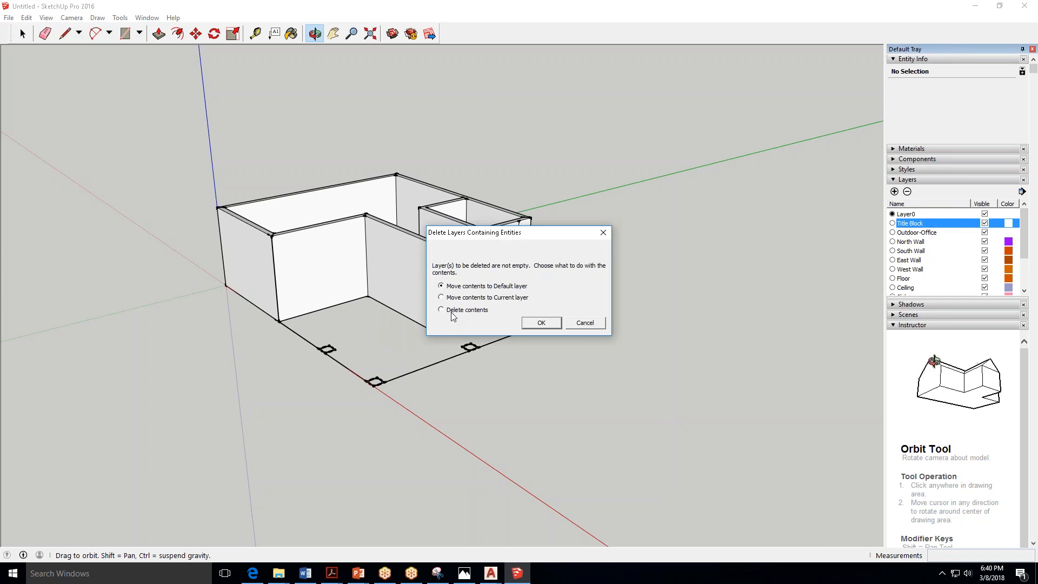
{"action": "left_click", "coordinate": [554, 325]}
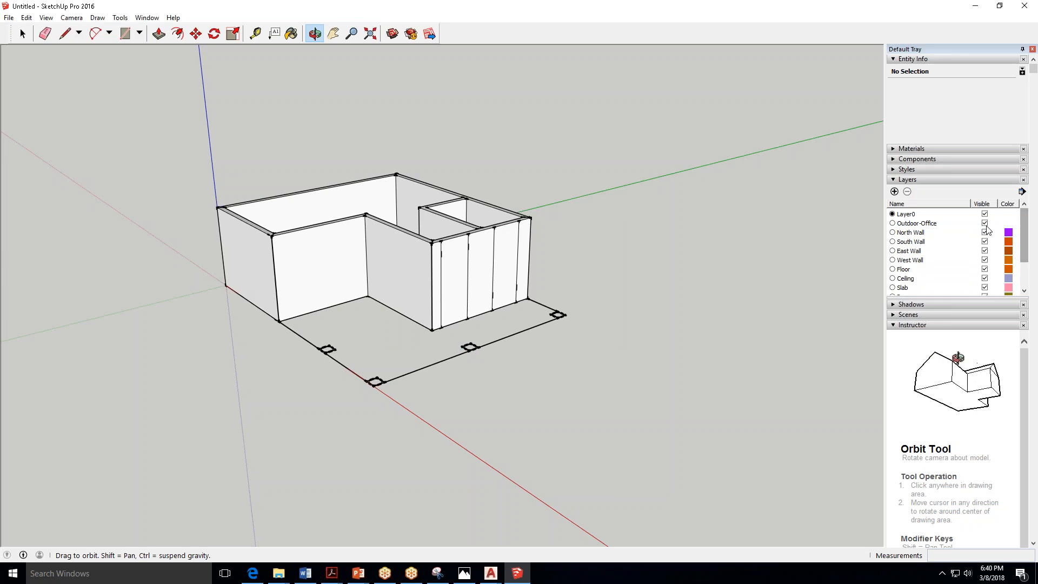
Toggle the Outdoor-Office layer's visibility off and on to examine what it contains, and review the remaining layers.
{"action": "left_click", "coordinate": [926, 229]}
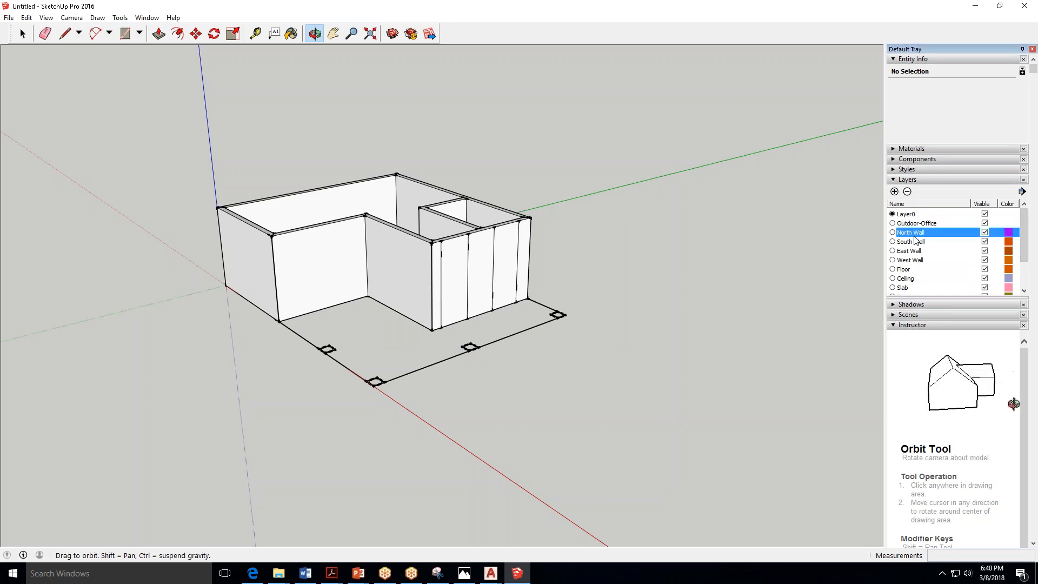
{"action": "double_click", "coordinate": [925, 250]}
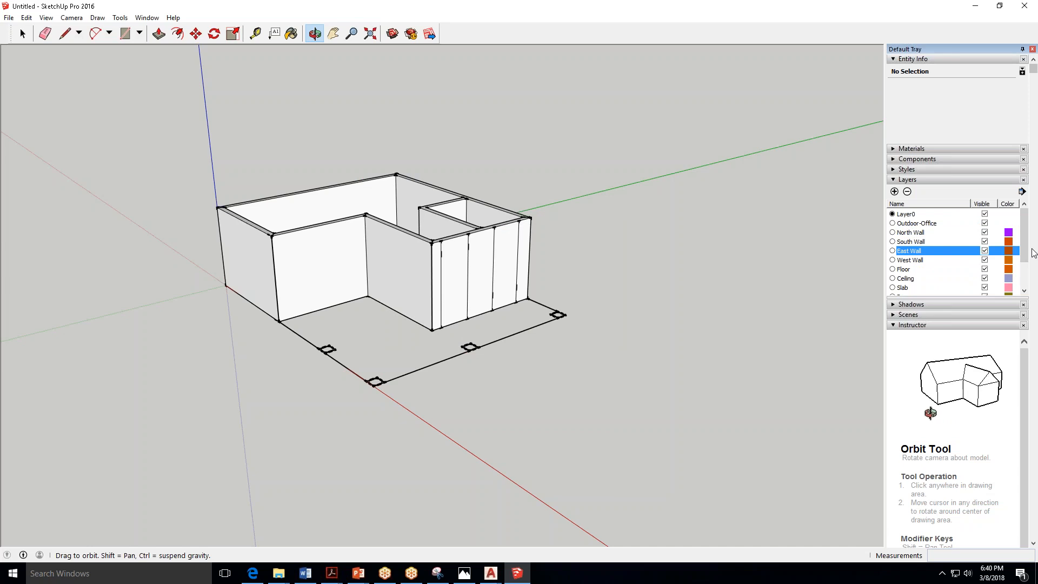
{"action": "left_click", "coordinate": [958, 225]}
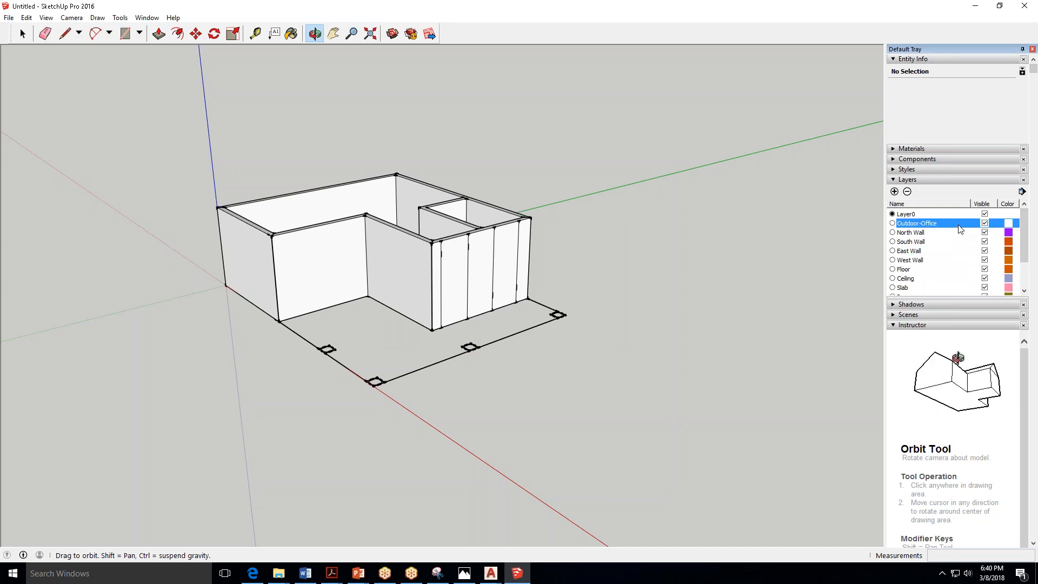
{"action": "left_click", "coordinate": [984, 223]}
{"action": "left_click", "coordinate": [985, 223]}
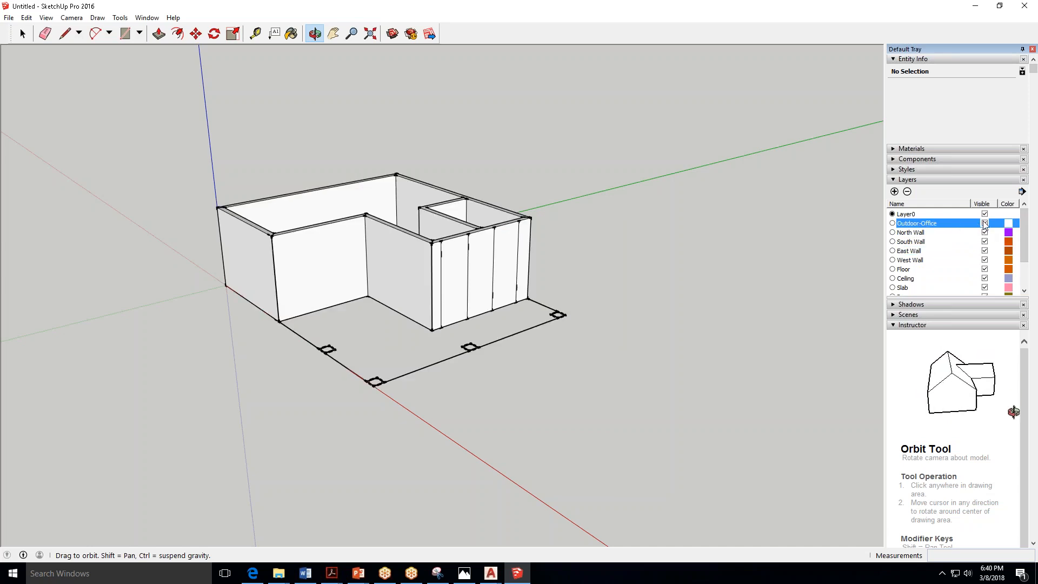
{"action": "left_click", "coordinate": [985, 223]}
{"action": "left_click", "coordinate": [985, 223]}
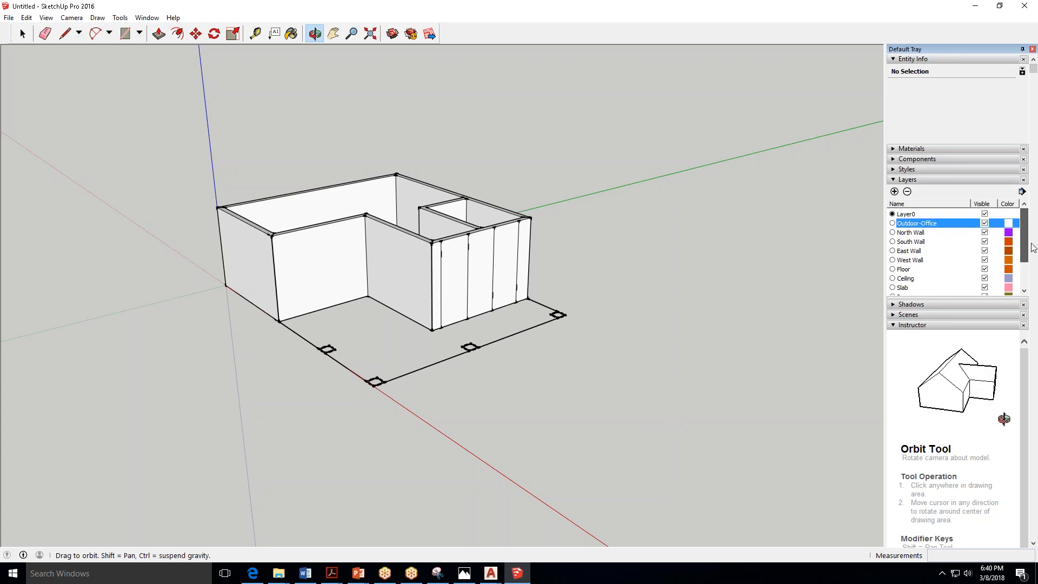
{"action": "scroll", "coordinate": [1024, 275], "scroll_direction": "down", "scroll_amount": 2}
{"action": "scroll", "coordinate": [1024, 276], "scroll_direction": "up", "scroll_amount": 2}
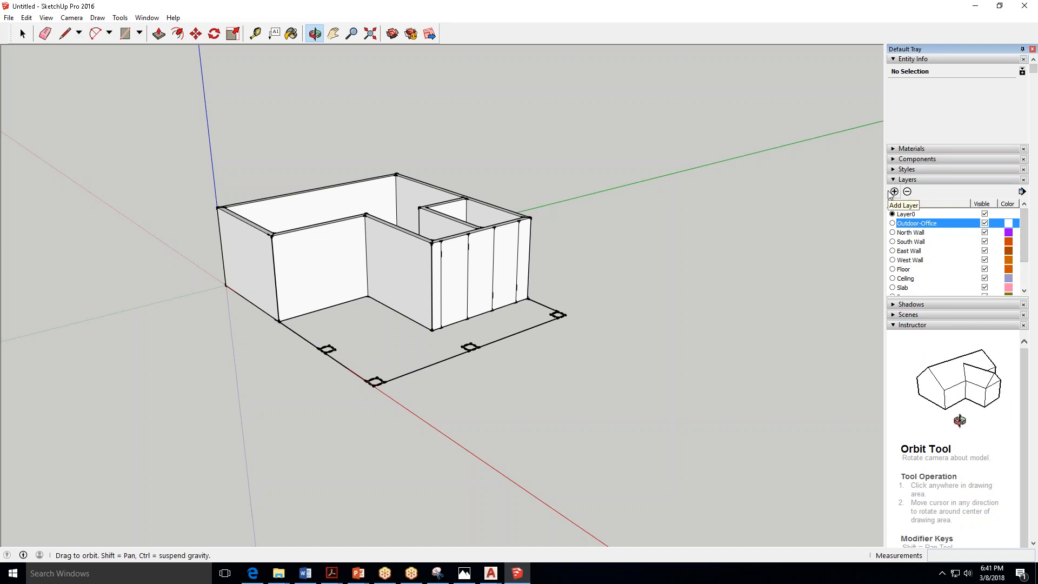
Check the Assignment 8 task list in the browser for the next modelling task, and return to the SketchUp model.
{"action": "left_click", "coordinate": [22, 34]}
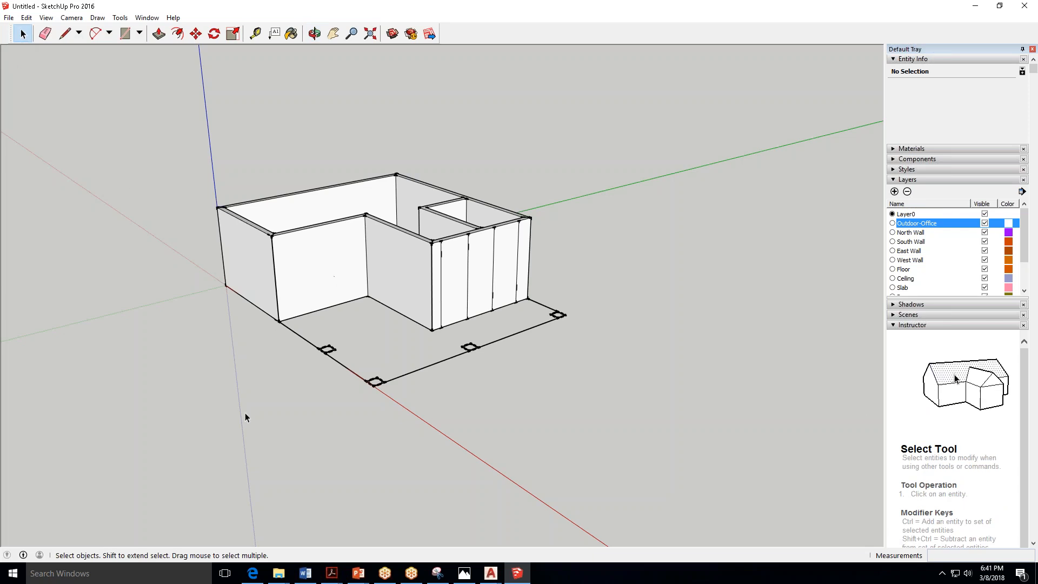
{"action": "left_click", "coordinate": [253, 574]}
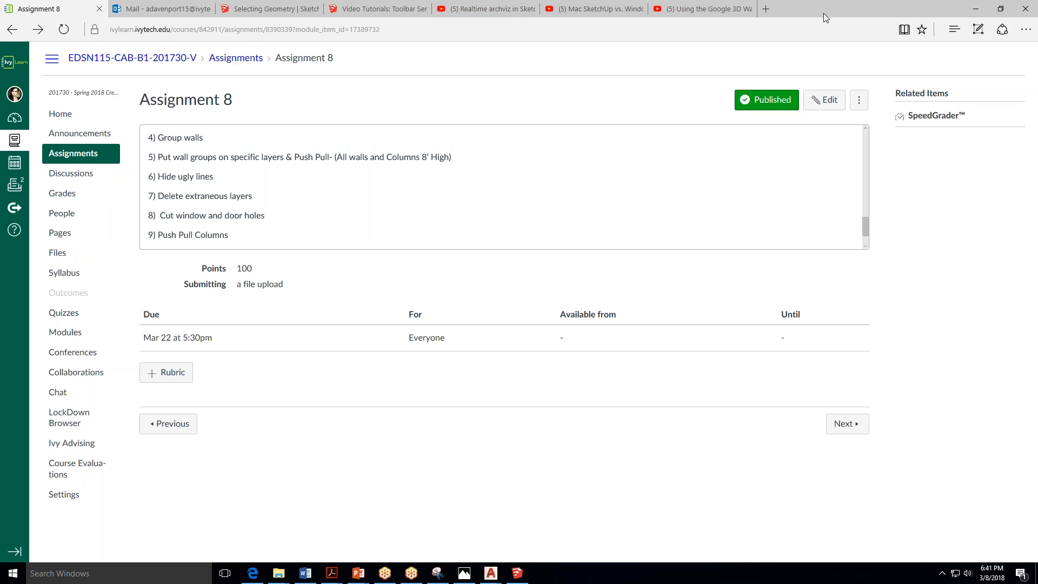
{"action": "left_click", "coordinate": [988, 10]}
Open the North Wall group for editing.
{"action": "scroll", "coordinate": [503, 238], "scroll_direction": "up", "scroll_amount": 3}
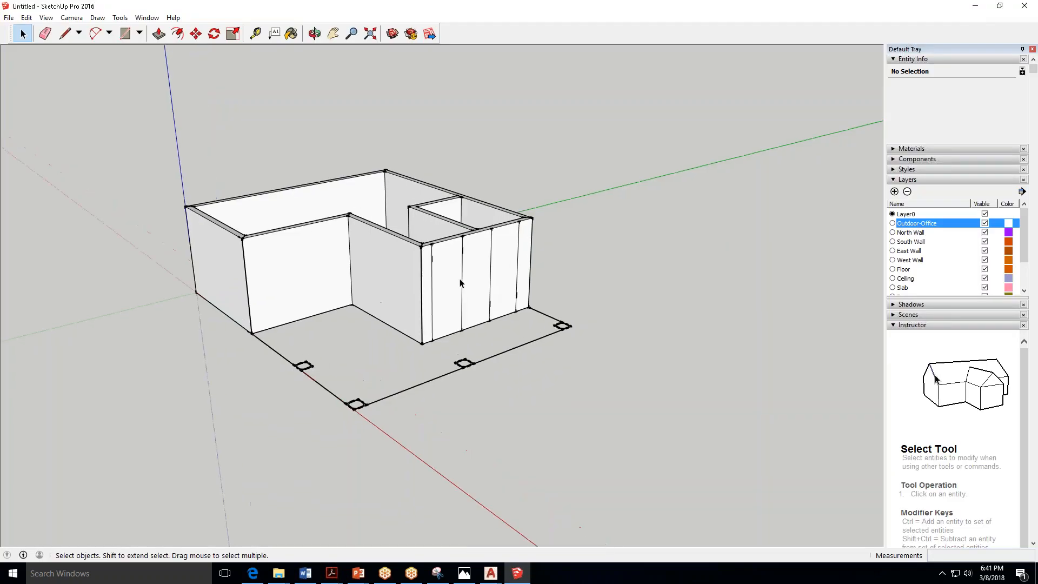
{"action": "scroll", "coordinate": [434, 310], "scroll_direction": "up", "scroll_amount": 3}
{"action": "left_click", "coordinate": [424, 294]}
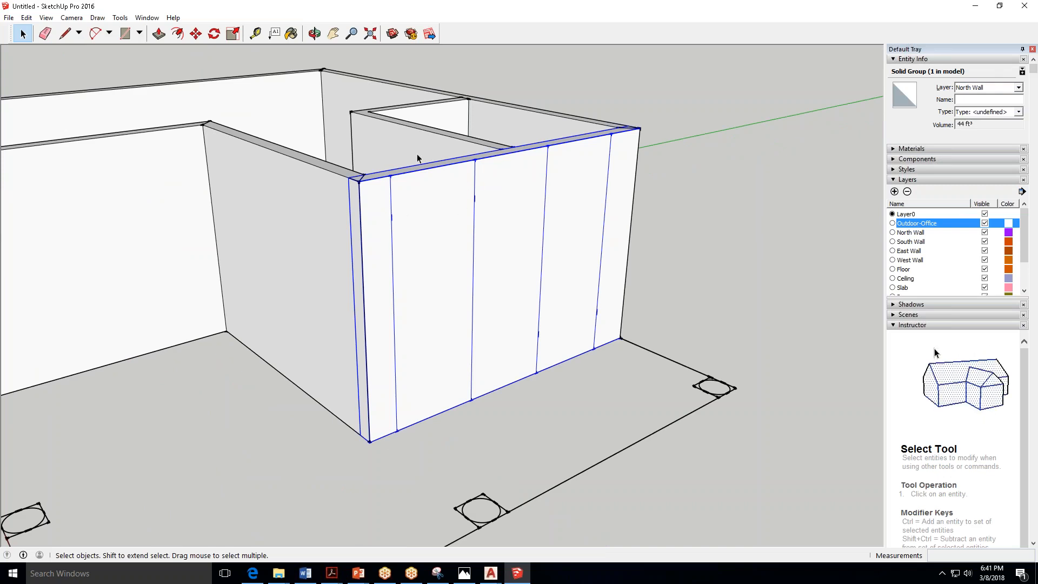
{"action": "double_click", "coordinate": [489, 174]}
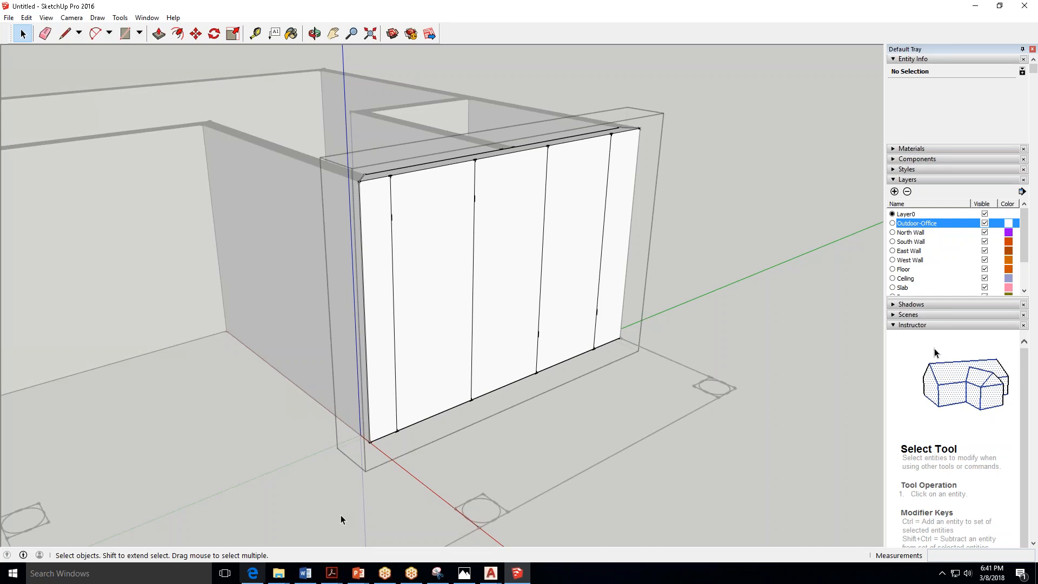
Draw a door head line about 3' long between the upper tick marks on the wall's first two vertical lines.
{"action": "left_click", "coordinate": [66, 34]}
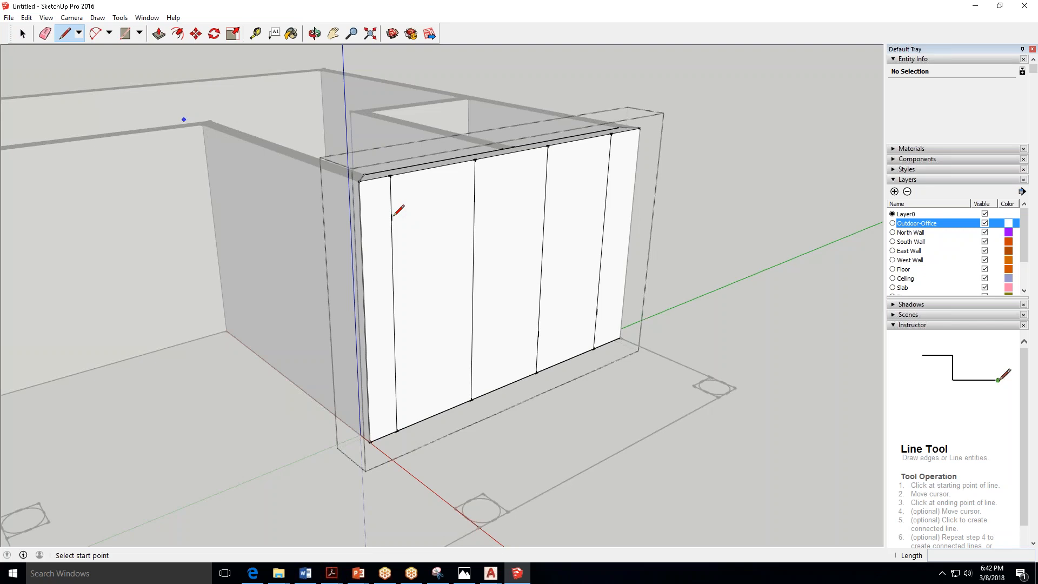
{"action": "scroll", "coordinate": [399, 210], "scroll_direction": "up", "scroll_amount": 4}
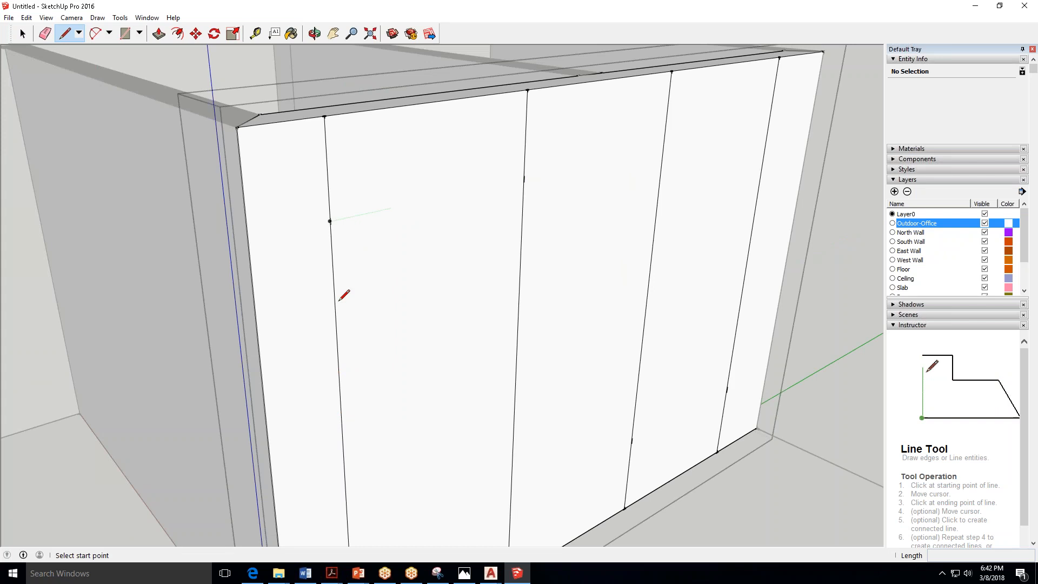
{"action": "left_click", "coordinate": [330, 220]}
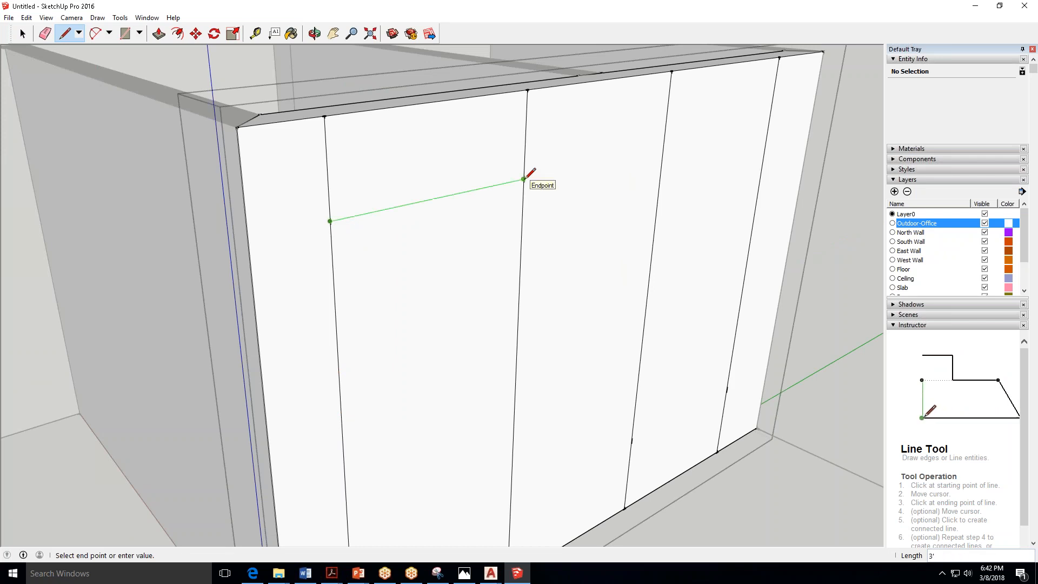
{"action": "left_click", "coordinate": [523, 181]}
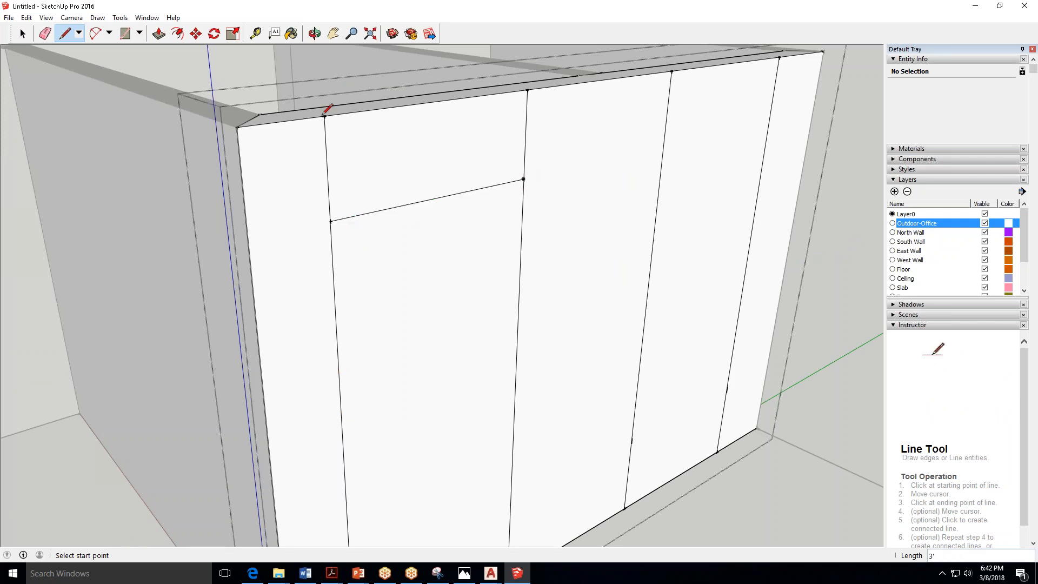
Erase the two leftover vertical edges above the door head line so only the door outline remains.
{"action": "middle_click_drag", "start_coordinate": [318, 122], "coordinate": [327, 239]}
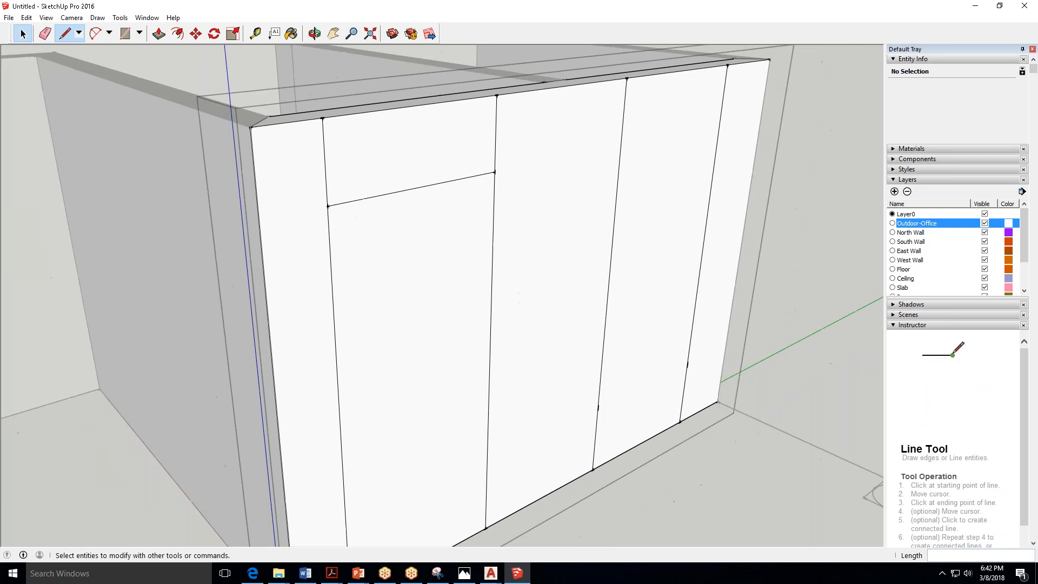
{"action": "key", "text": "space"}
{"action": "left_click", "coordinate": [385, 276]}
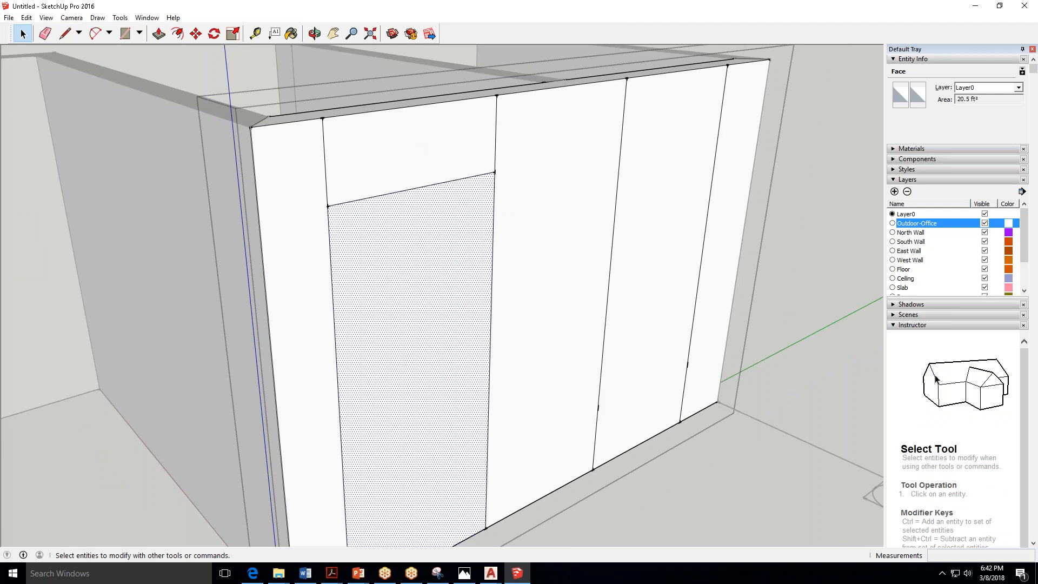
{"action": "left_click", "coordinate": [326, 160]}
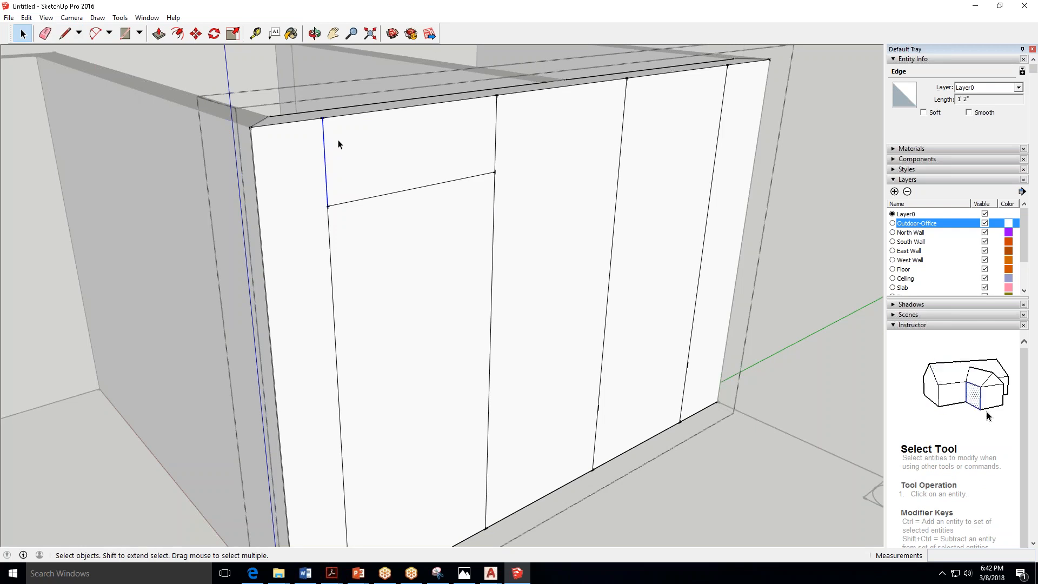
{"action": "key", "text": "Delete"}
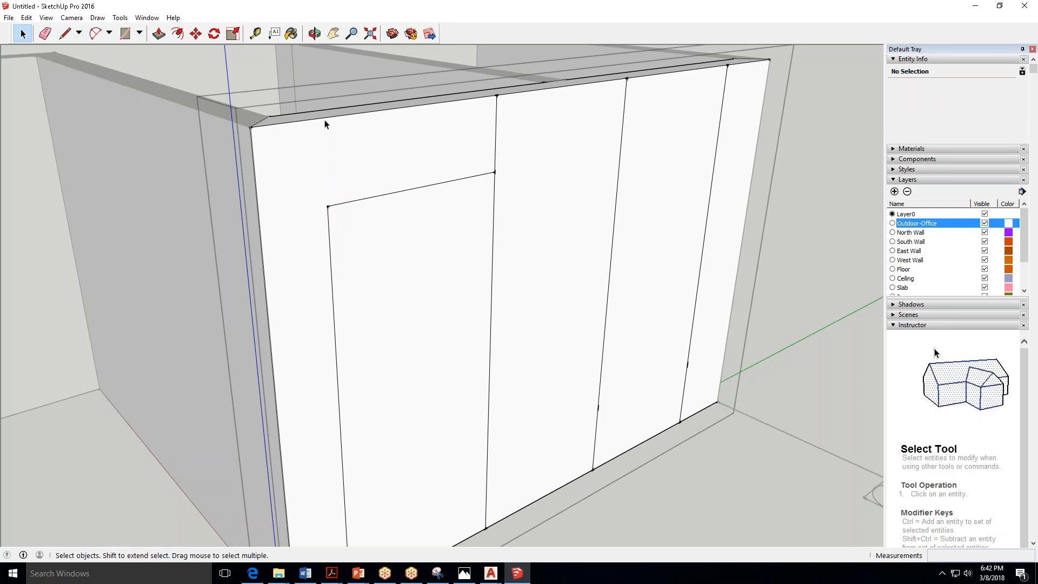
{"action": "left_click", "coordinate": [46, 34]}
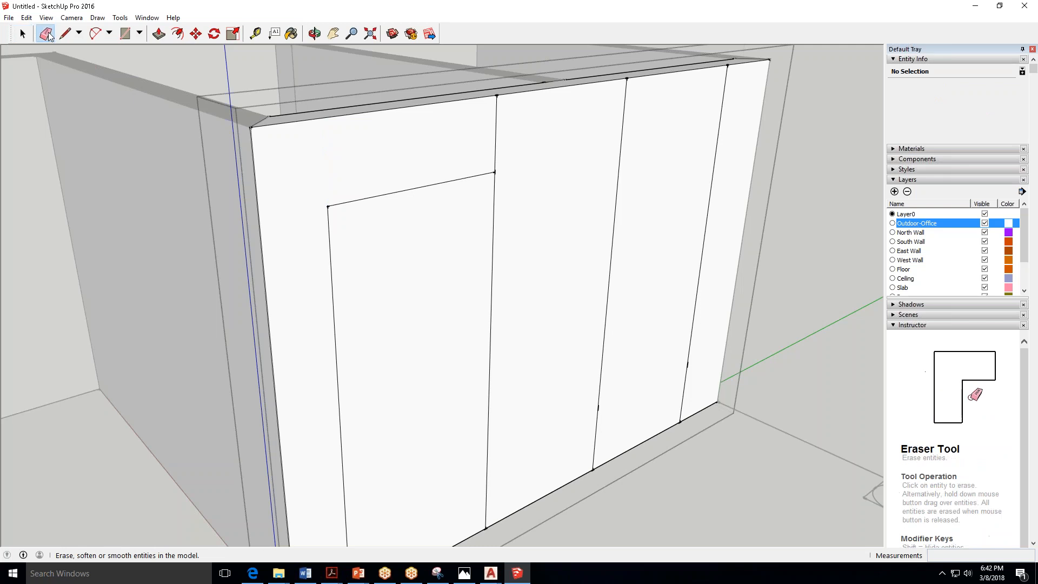
{"action": "left_click", "coordinate": [494, 136]}
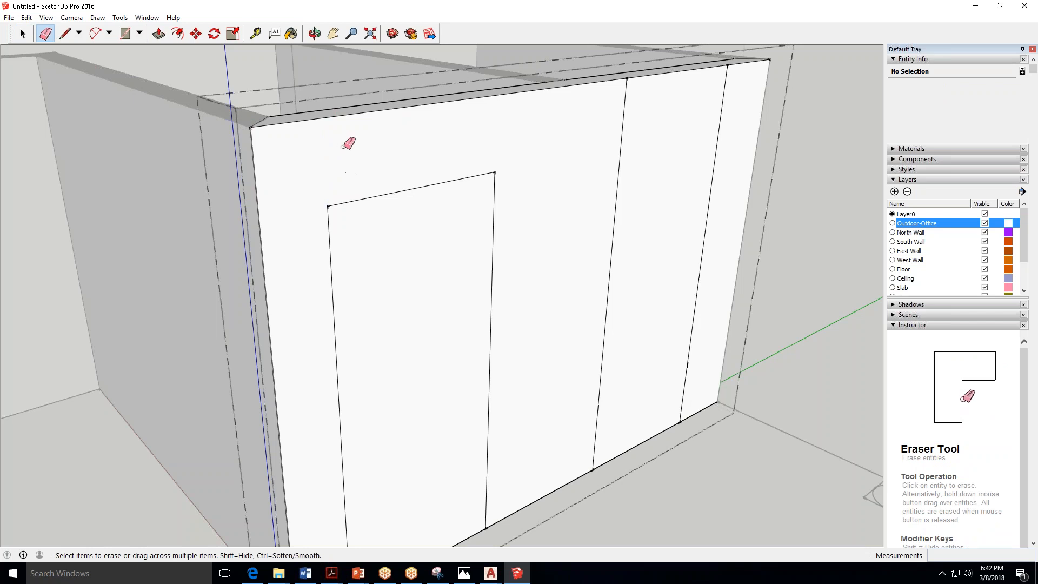
Push the door outline's face 6" back through the full wall thickness to cut the door opening.
{"action": "scroll", "coordinate": [352, 140], "scroll_direction": "down", "scroll_amount": 2}
{"action": "left_click", "coordinate": [314, 34]}
{"action": "left_click_drag", "start_coordinate": [297, 132], "coordinate": [346, 190]}
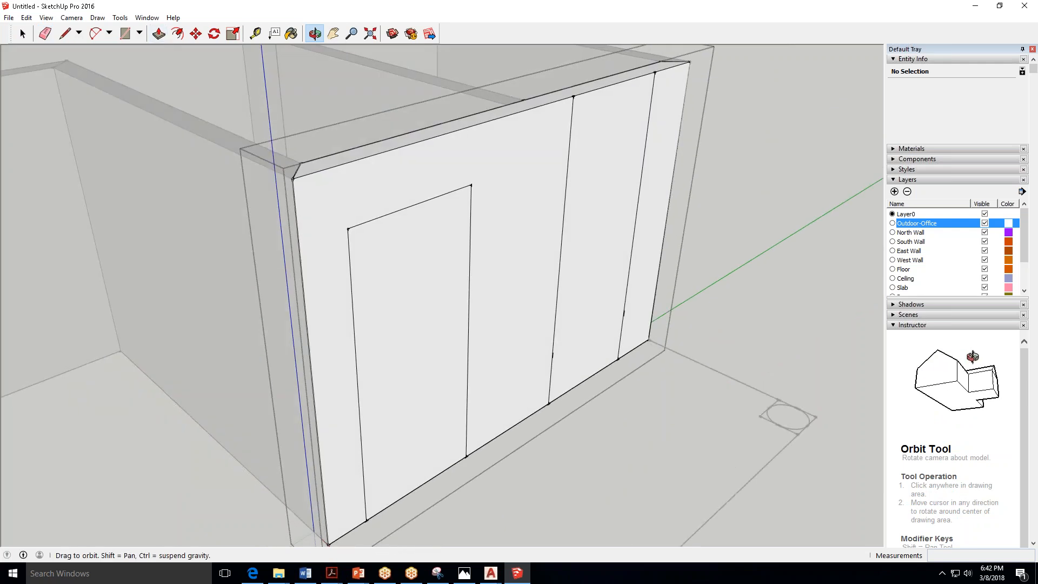
{"action": "key", "text": "space"}
{"action": "left_click", "coordinate": [407, 286]}
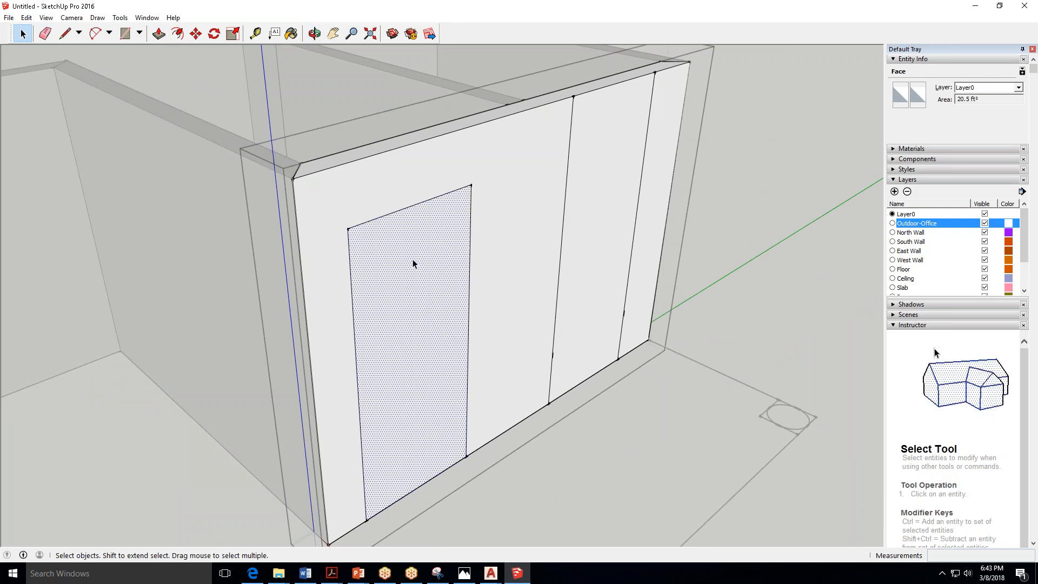
{"action": "left_click", "coordinate": [314, 33]}
{"action": "left_click_drag", "start_coordinate": [649, 400], "coordinate": [752, 412]}
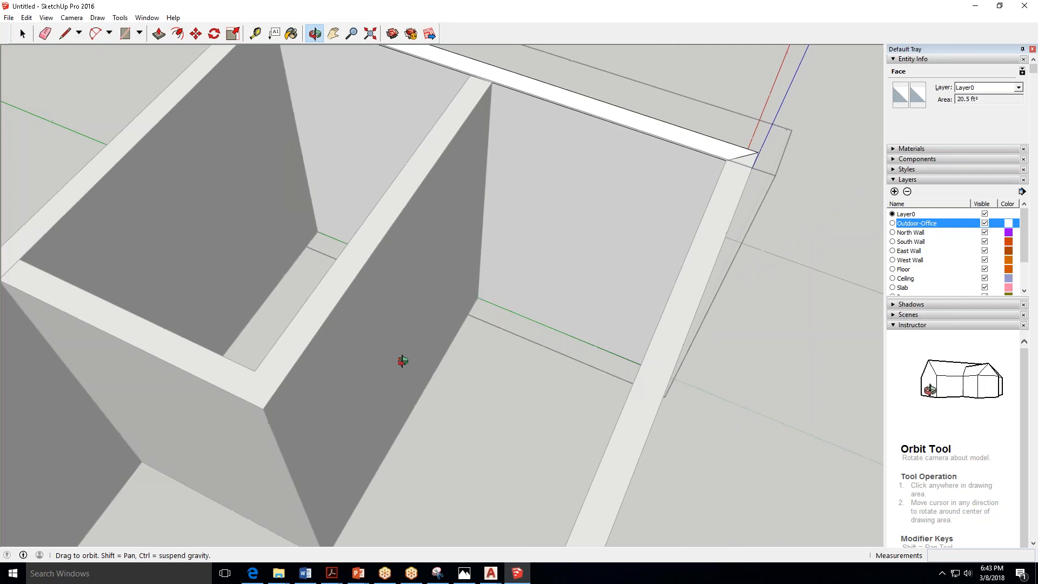
{"action": "left_click_drag", "start_coordinate": [402, 361], "coordinate": [108, 346]}
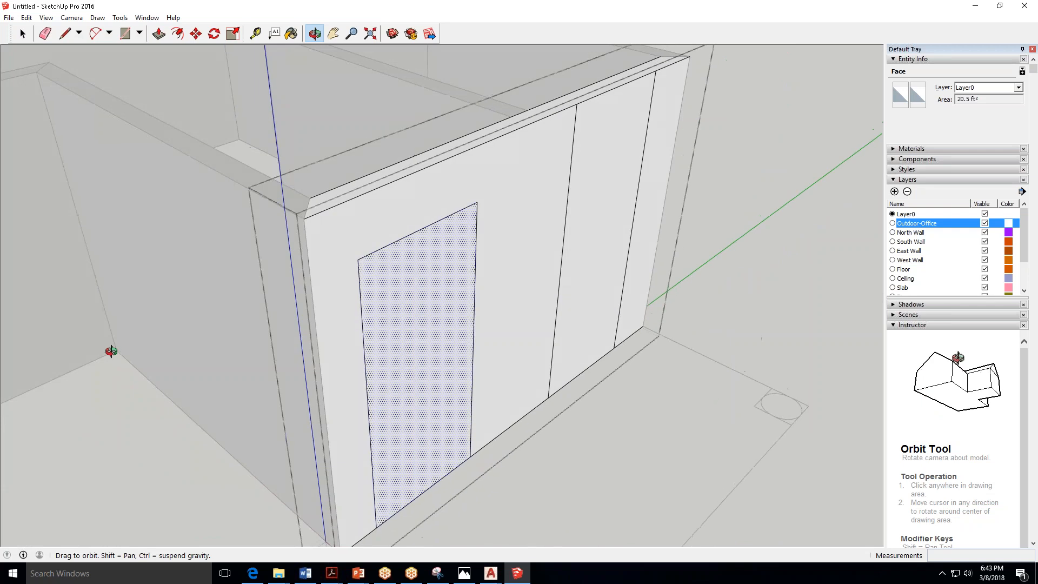
{"action": "left_click", "coordinate": [158, 34]}
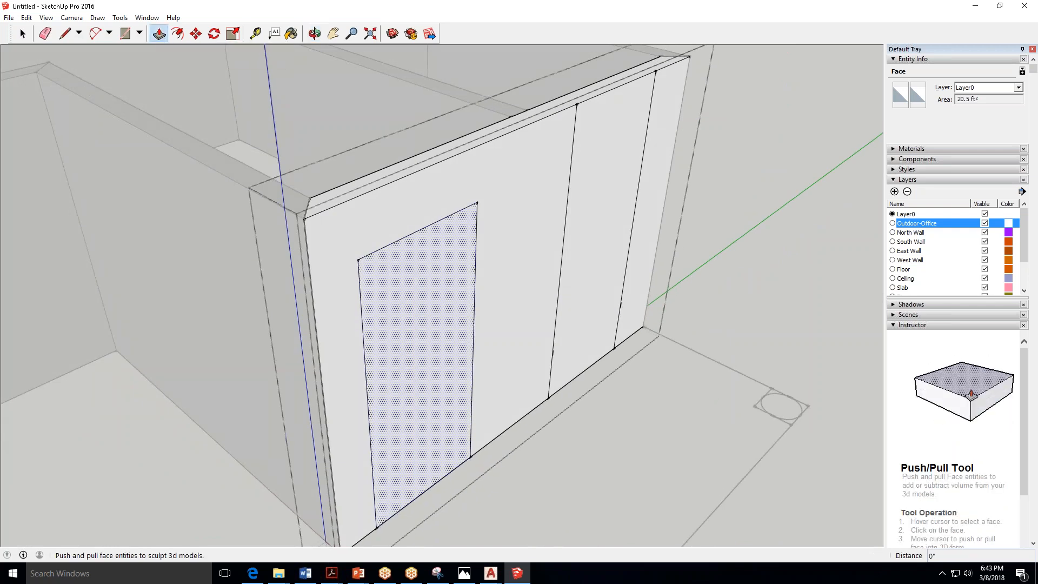
{"action": "left_click", "coordinate": [403, 294]}
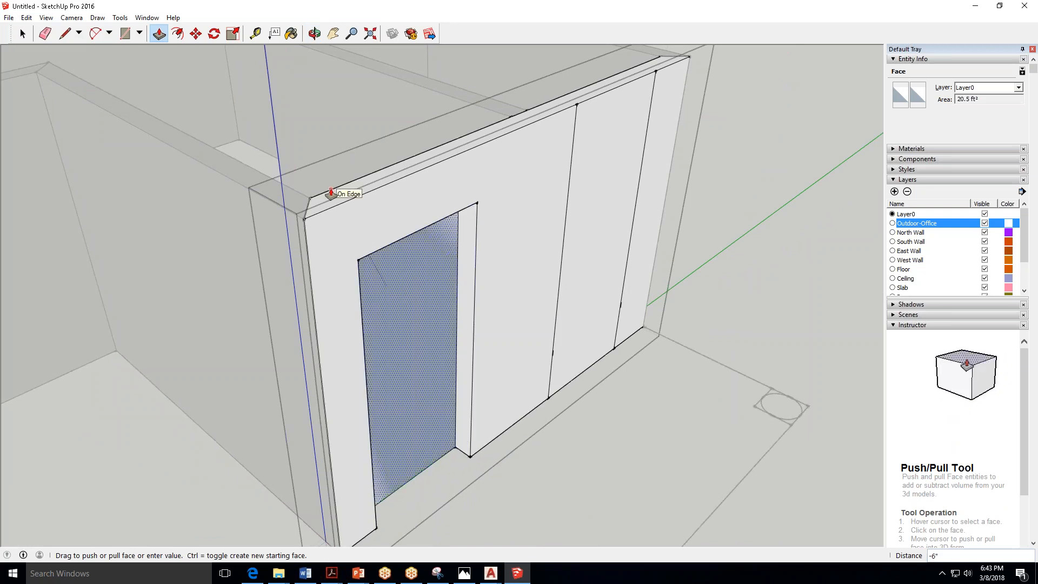
{"action": "left_click", "coordinate": [331, 193]}
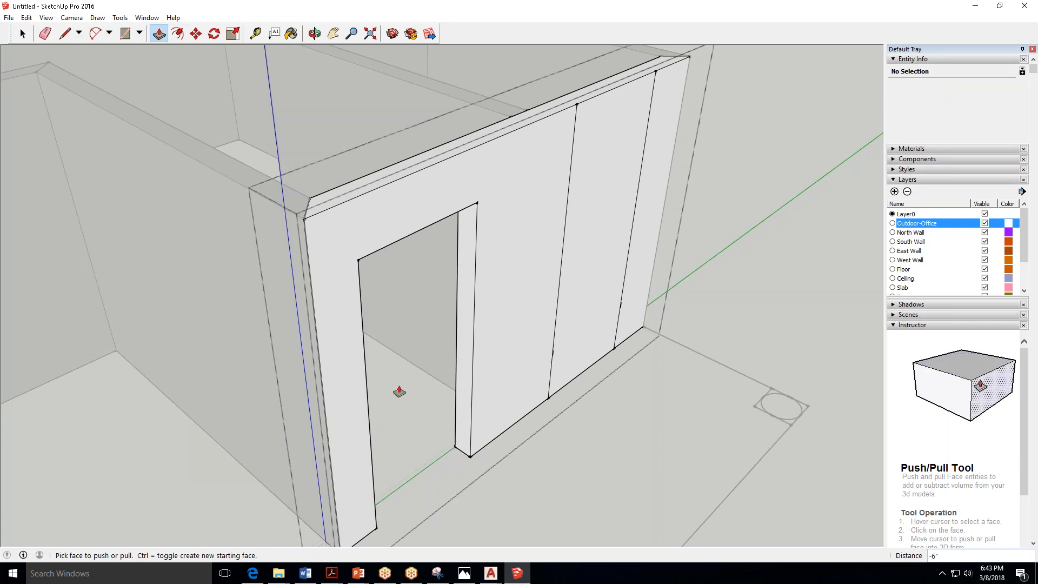
Draw a window sill line about 3' long between the lower tick marks on the wall's two remaining vertical lines.
{"action": "key", "text": "o"}
{"action": "left_click_drag", "start_coordinate": [304, 181], "coordinate": [200, 348]}
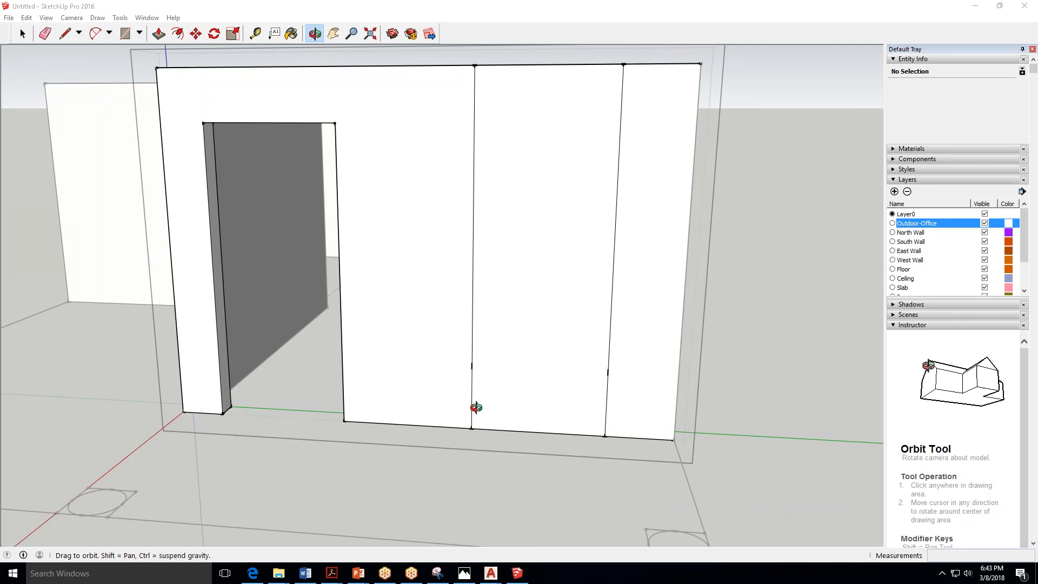
{"action": "left_click", "coordinate": [65, 36]}
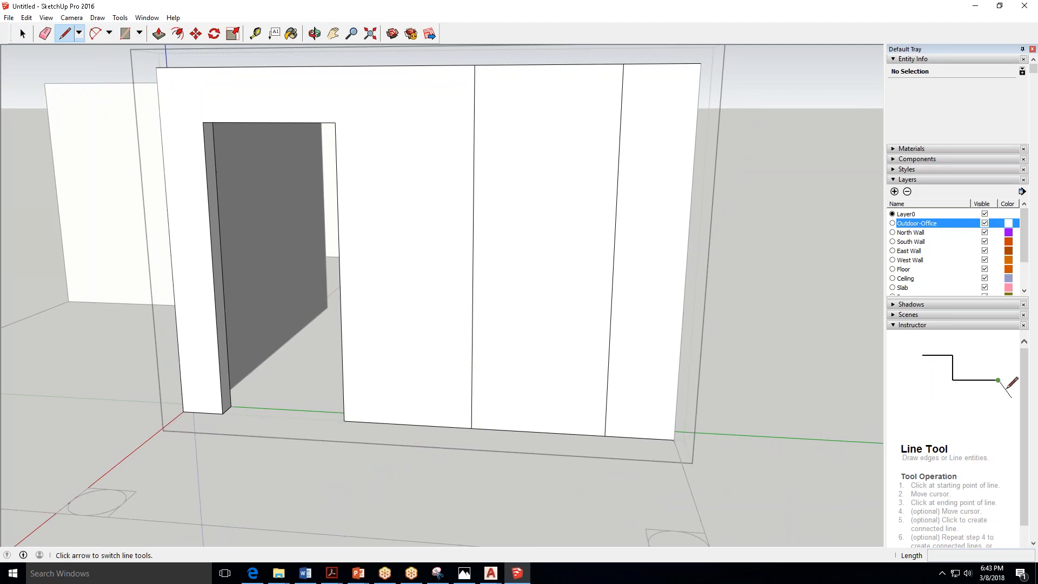
{"action": "left_click", "coordinate": [471, 428]}
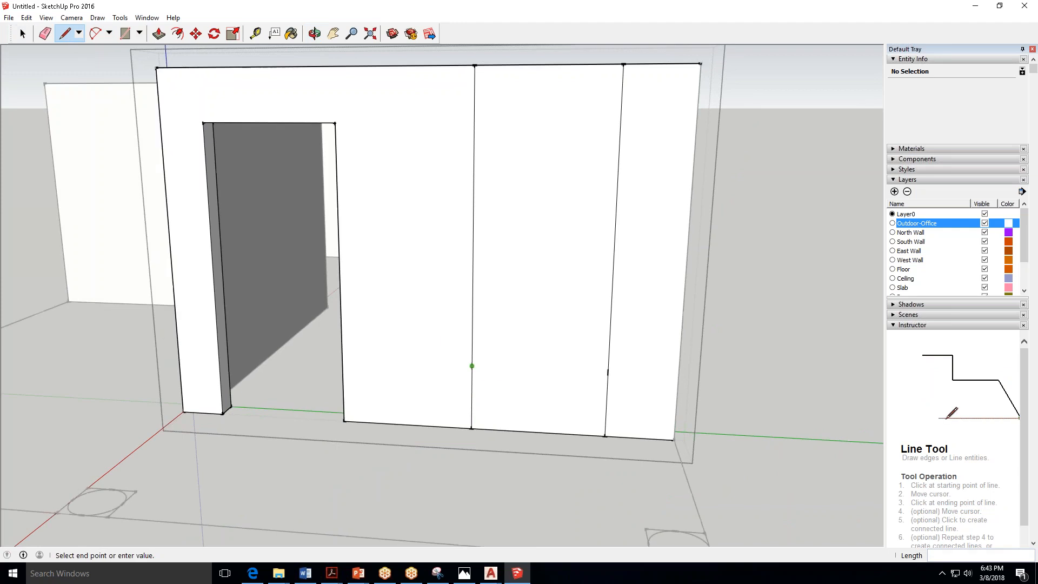
{"action": "left_click", "coordinate": [608, 372]}
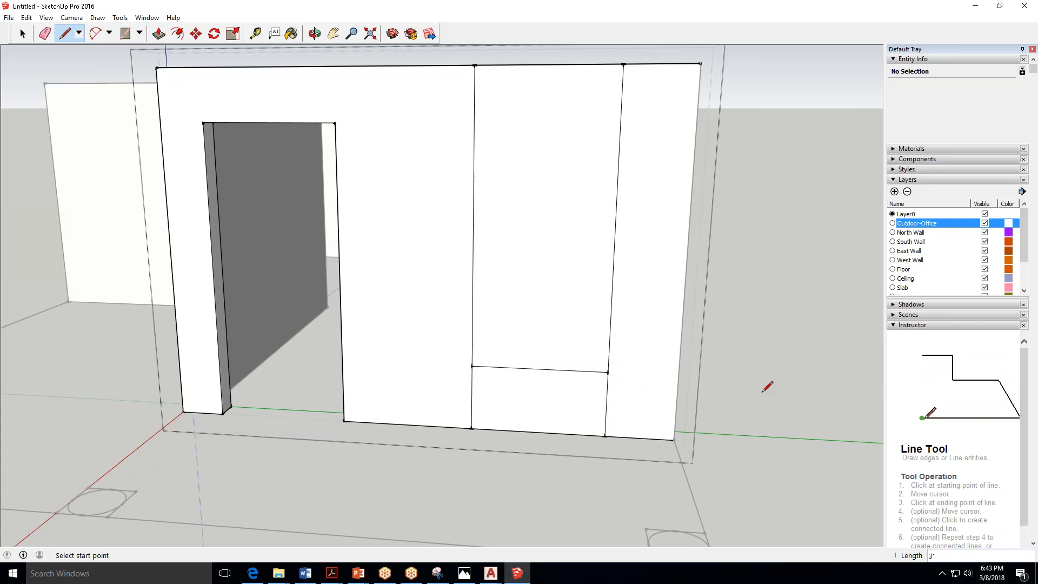
Delete the two vertical edge segments below the window sill line.
{"action": "key", "text": "space"}
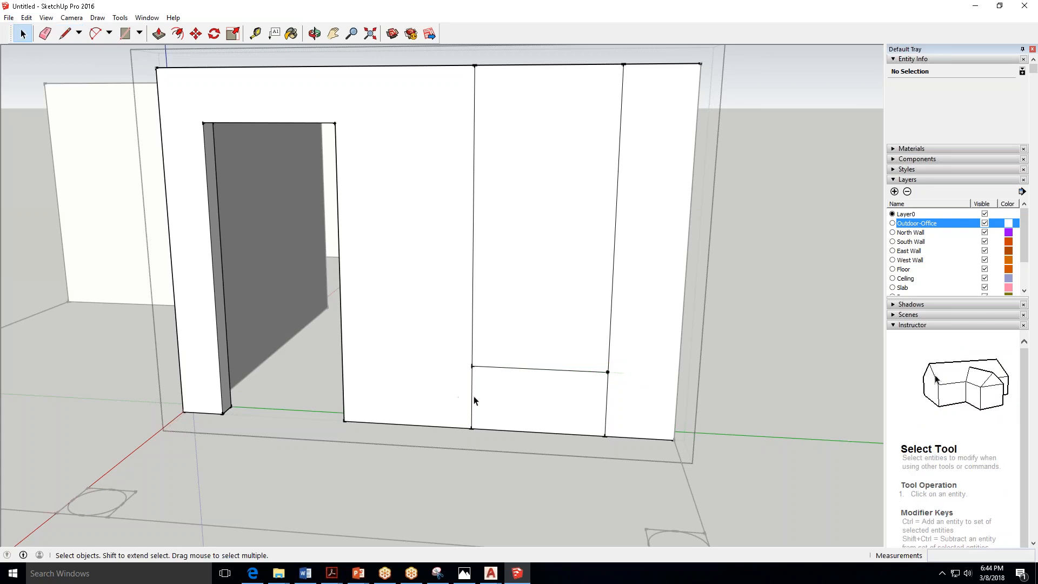
{"action": "left_click", "coordinate": [472, 393]}
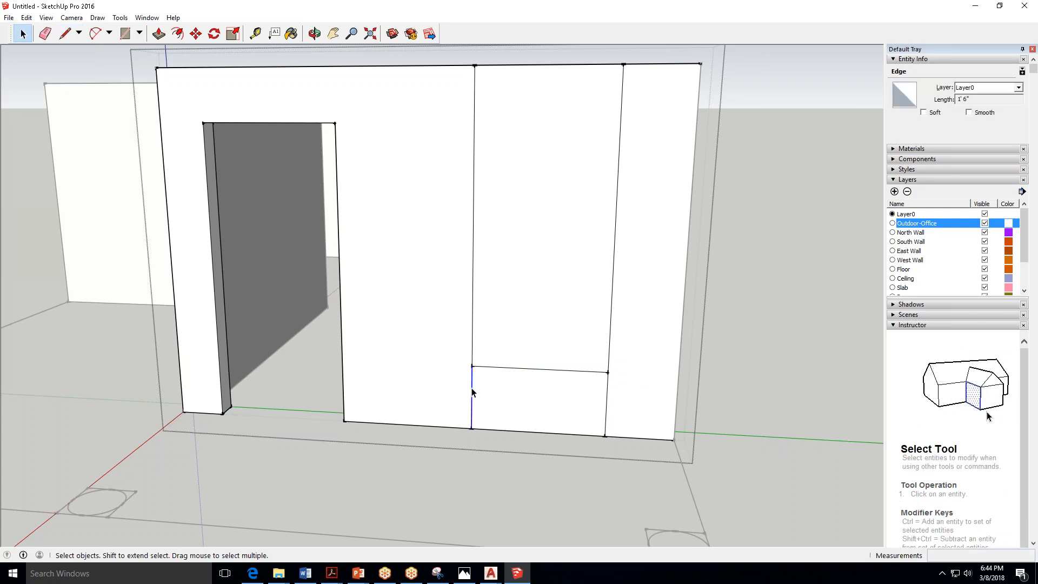
{"action": "key", "text": "Delete"}
{"action": "left_click", "coordinate": [607, 395]}
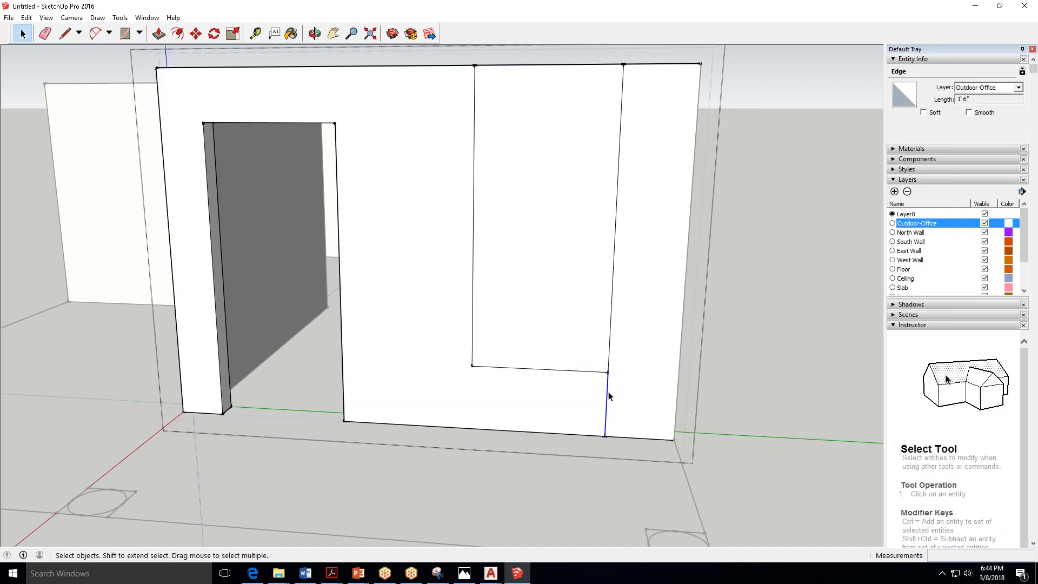
{"action": "key", "text": "Delete"}
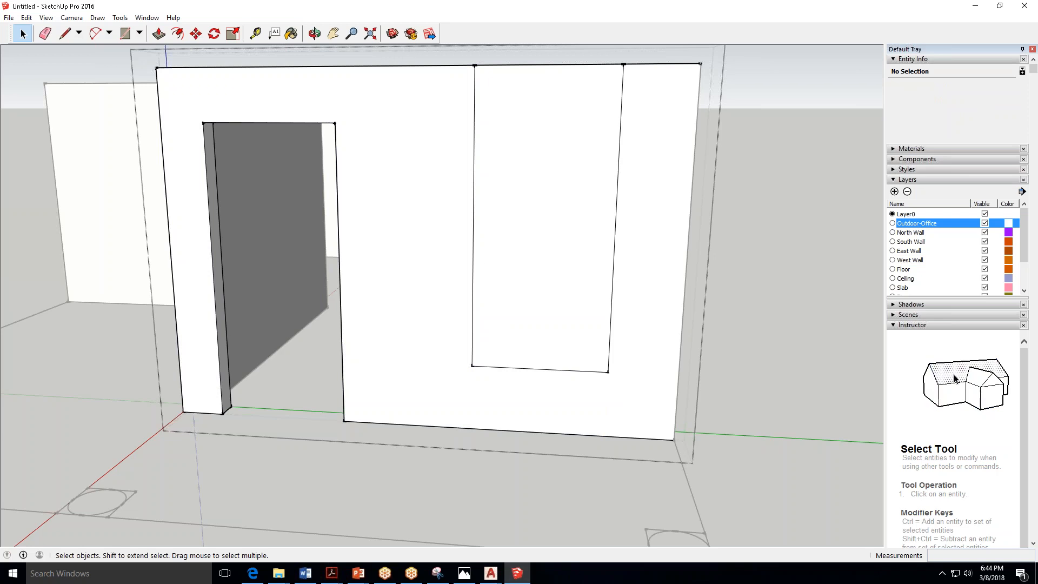
Open the recent Poolhouse (1)-2016 model in a second SketchUp window, discarding changes to the recovered auto-save file.
{"action": "mouse_move", "coordinate": [525, 579]}
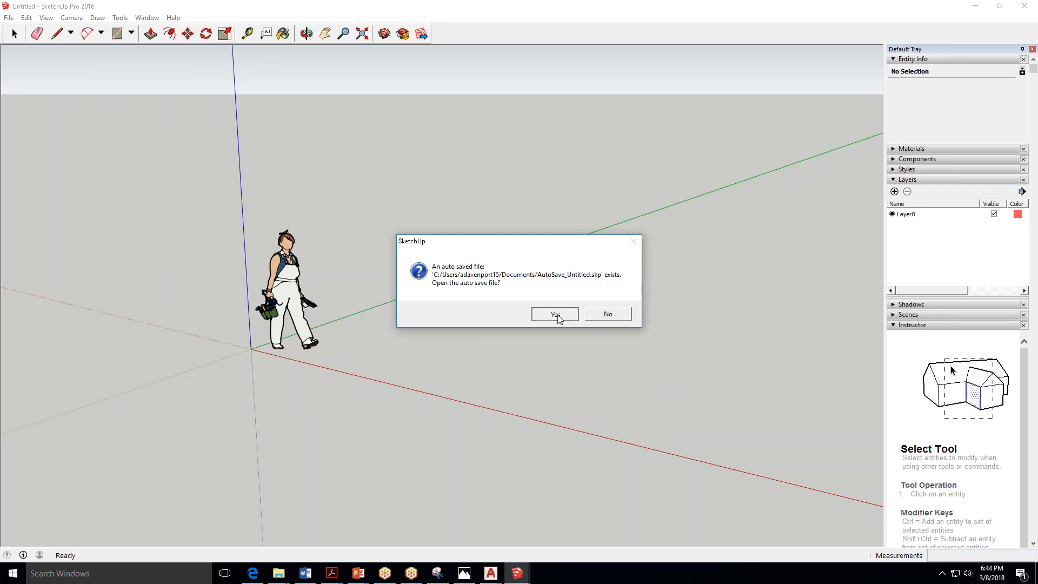
{"action": "left_click", "coordinate": [556, 314]}
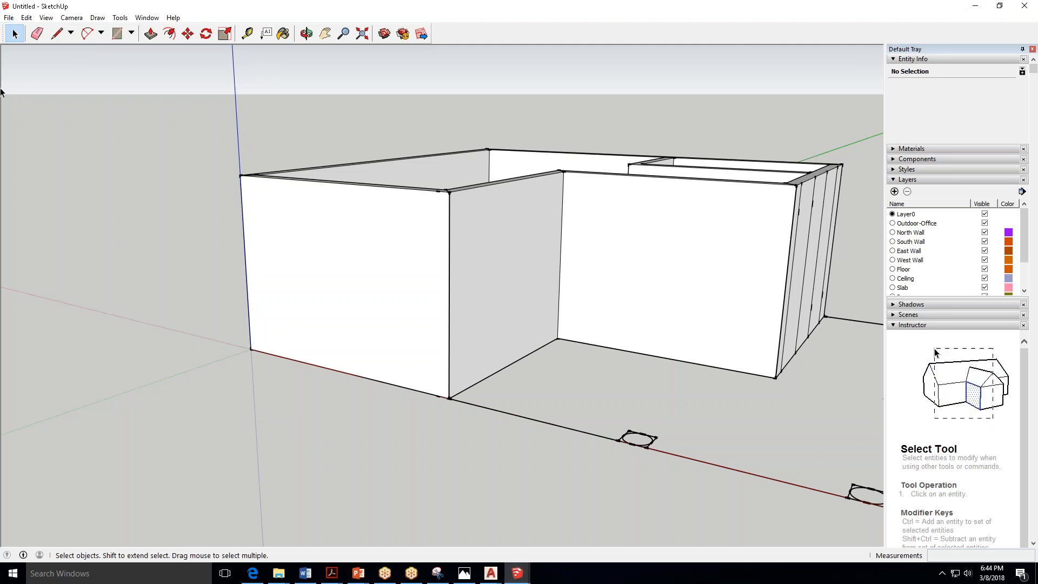
{"action": "left_click", "coordinate": [9, 17]}
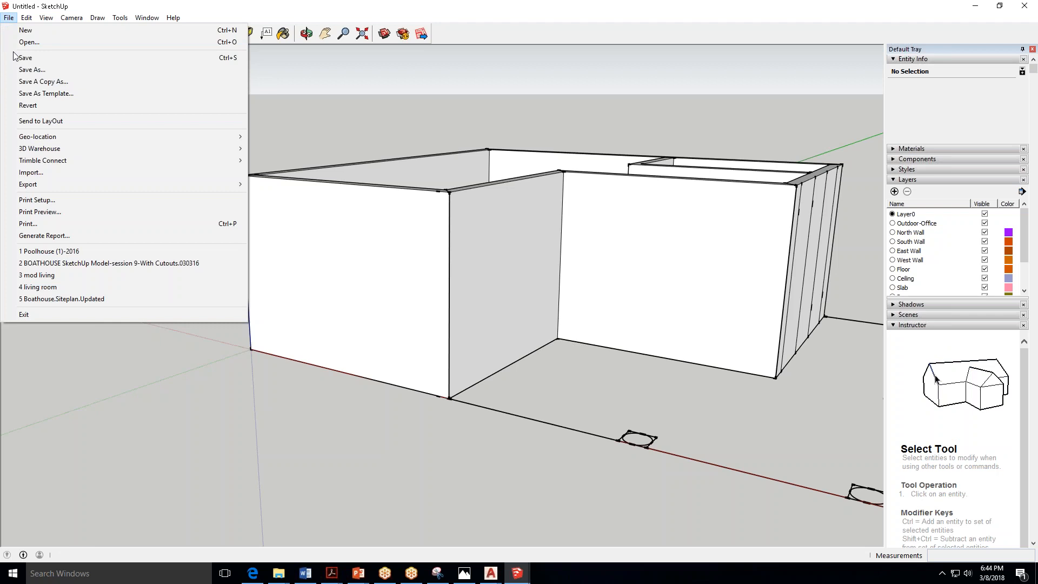
{"action": "left_click", "coordinate": [112, 257]}
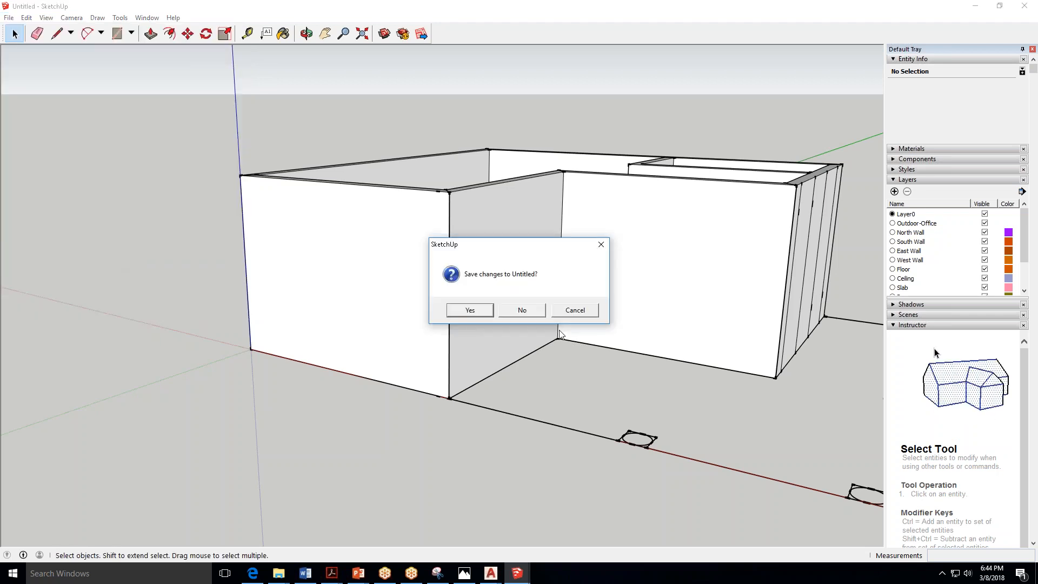
{"action": "left_click", "coordinate": [527, 314]}
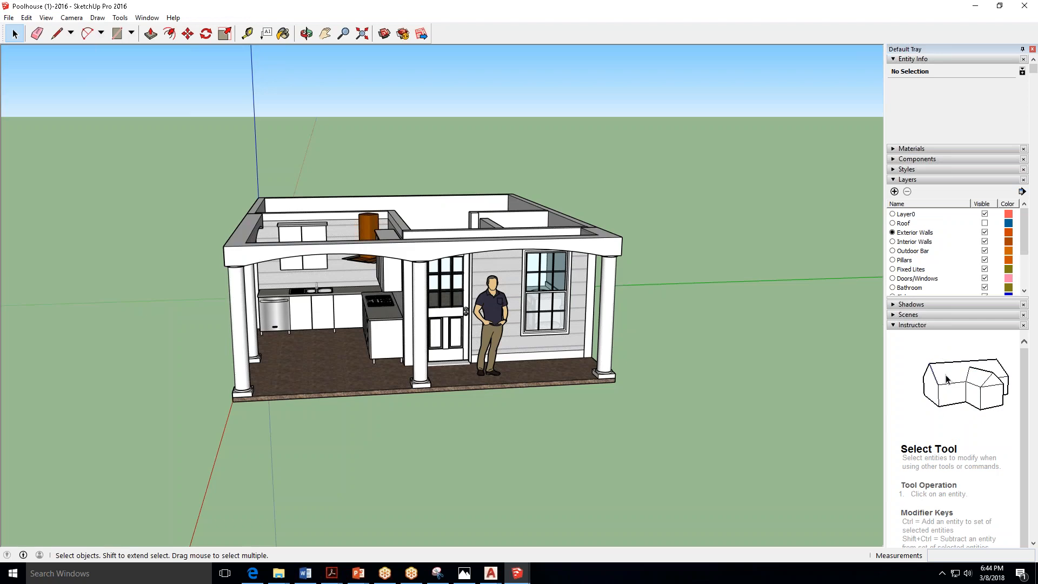
Measure the height of the window beside the door on the Poolhouse model's porch wall.
{"action": "scroll", "coordinate": [545, 278], "scroll_direction": "up", "scroll_amount": 2}
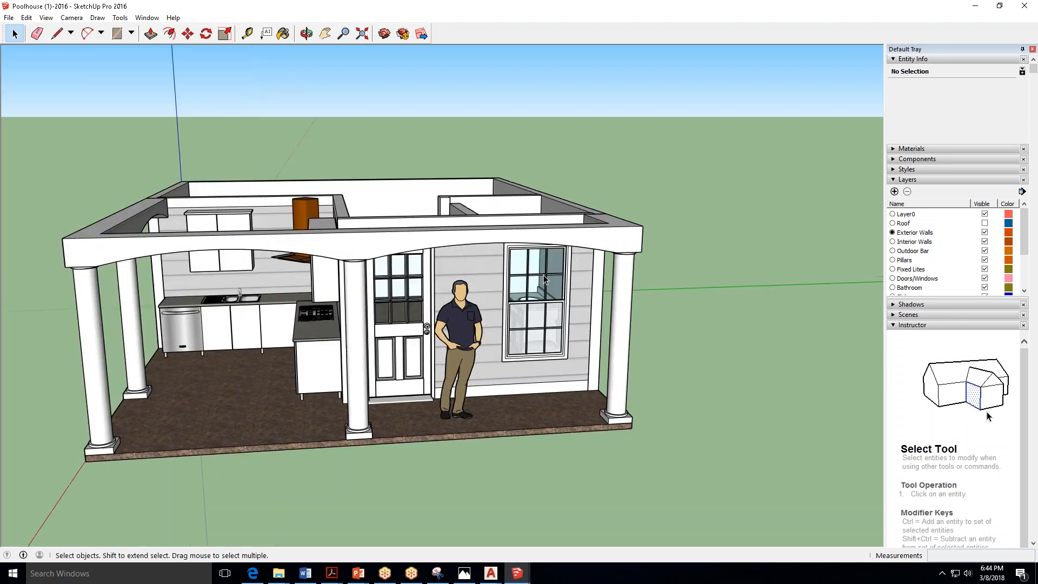
{"action": "scroll", "coordinate": [545, 278], "scroll_direction": "up", "scroll_amount": 1}
{"action": "scroll", "coordinate": [544, 279], "scroll_direction": "up", "scroll_amount": 2}
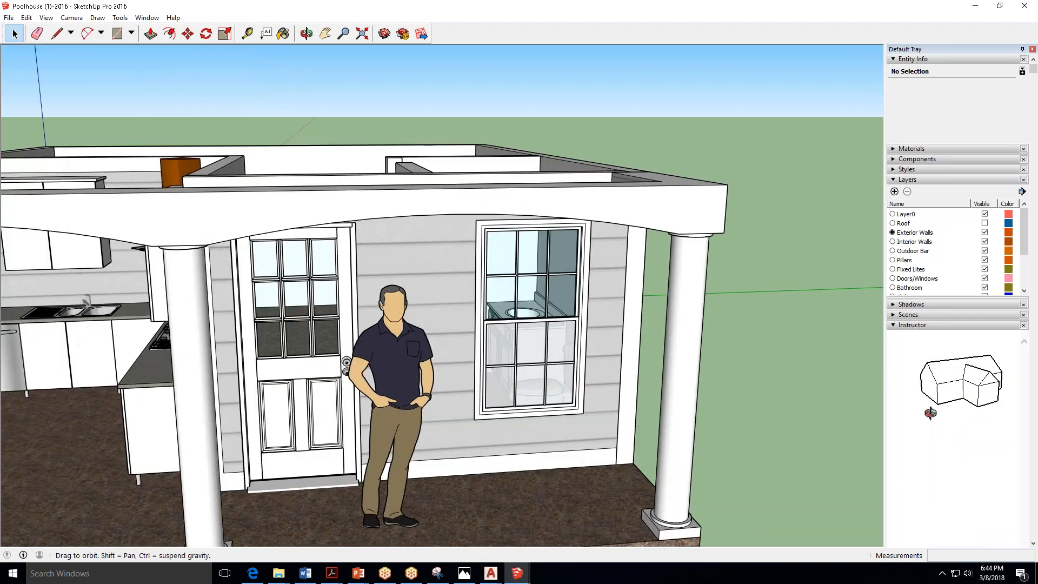
{"action": "middle_click_drag", "start_coordinate": [568, 227], "coordinate": [609, 204]}
{"action": "scroll", "coordinate": [610, 204], "scroll_direction": "up", "scroll_amount": 2}
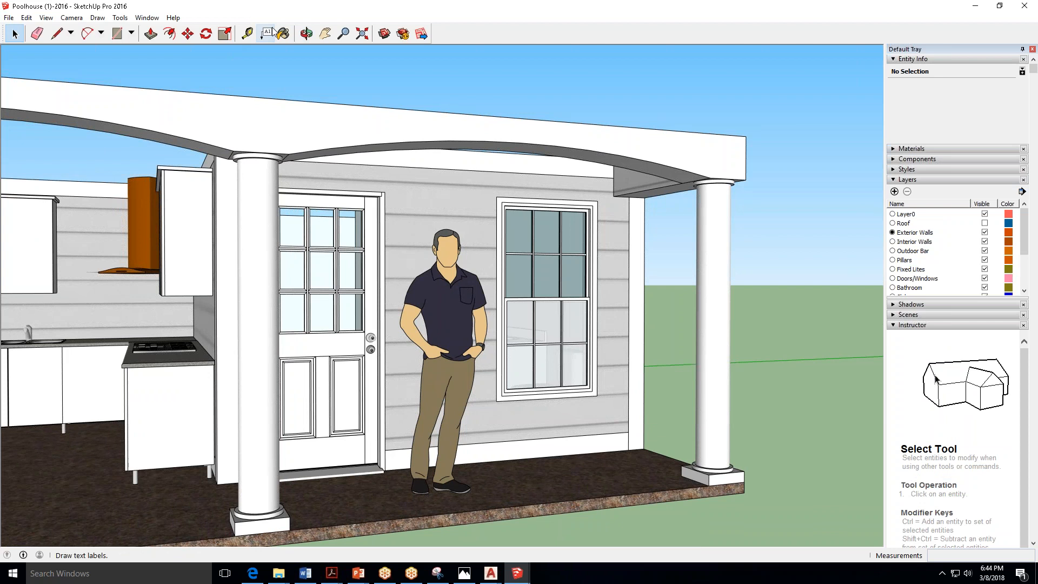
{"action": "left_click", "coordinate": [249, 35]}
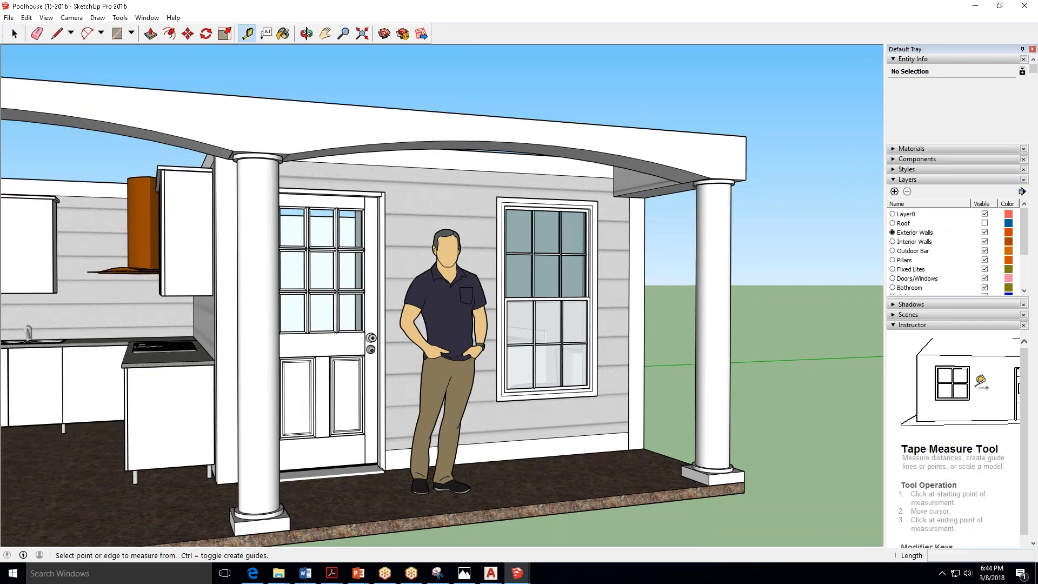
{"action": "left_click", "coordinate": [542, 396]}
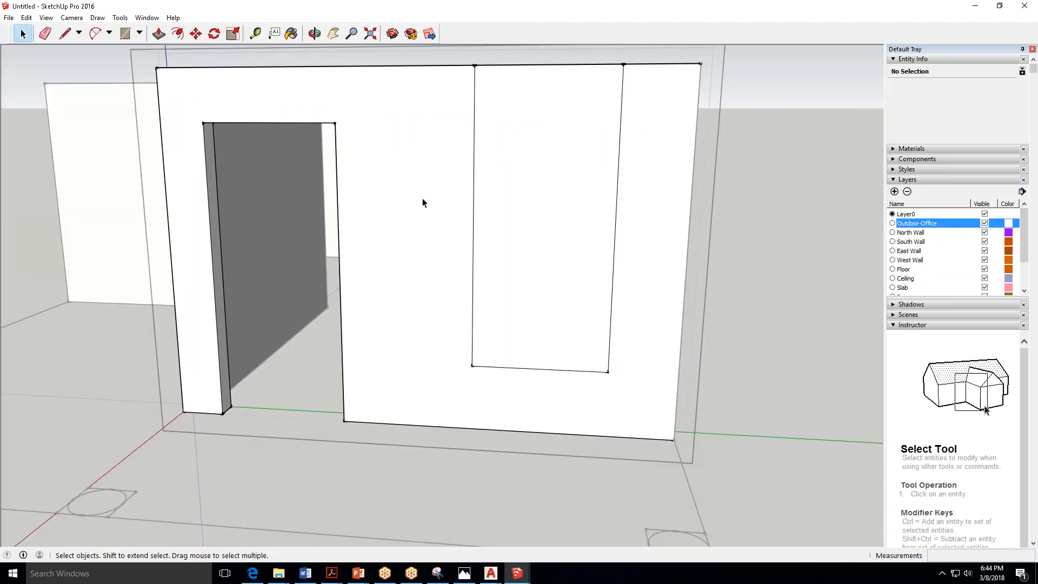
Switch to the Assignment 8 page in Edge, add "(window= 5'-3" tall)" to item 8 of the description, and save the assignment.
{"action": "left_click", "coordinate": [252, 574]}
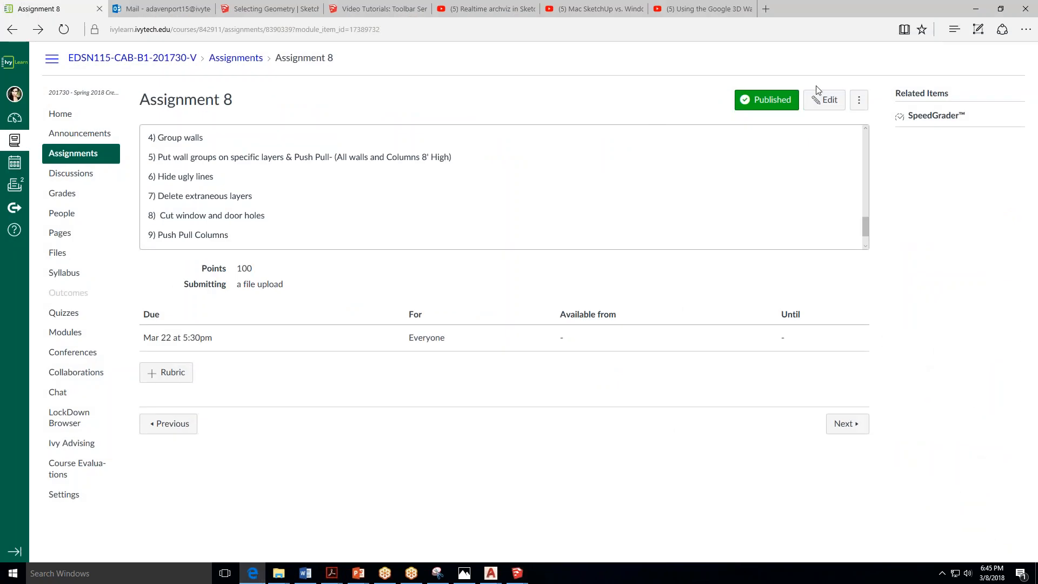
{"action": "left_click", "coordinate": [824, 99]}
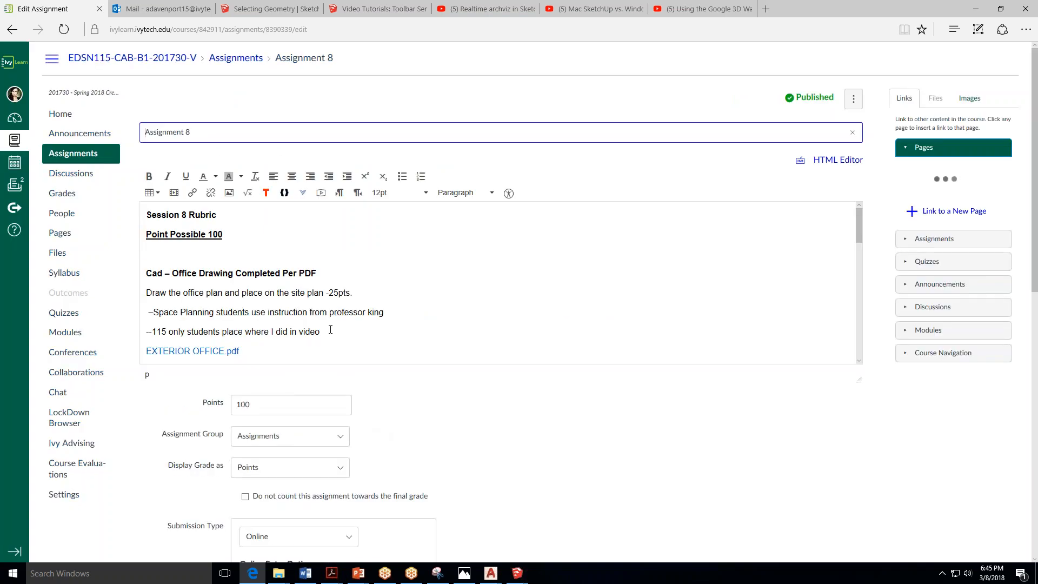
{"action": "scroll", "coordinate": [344, 294], "scroll_direction": "down", "scroll_amount": 10}
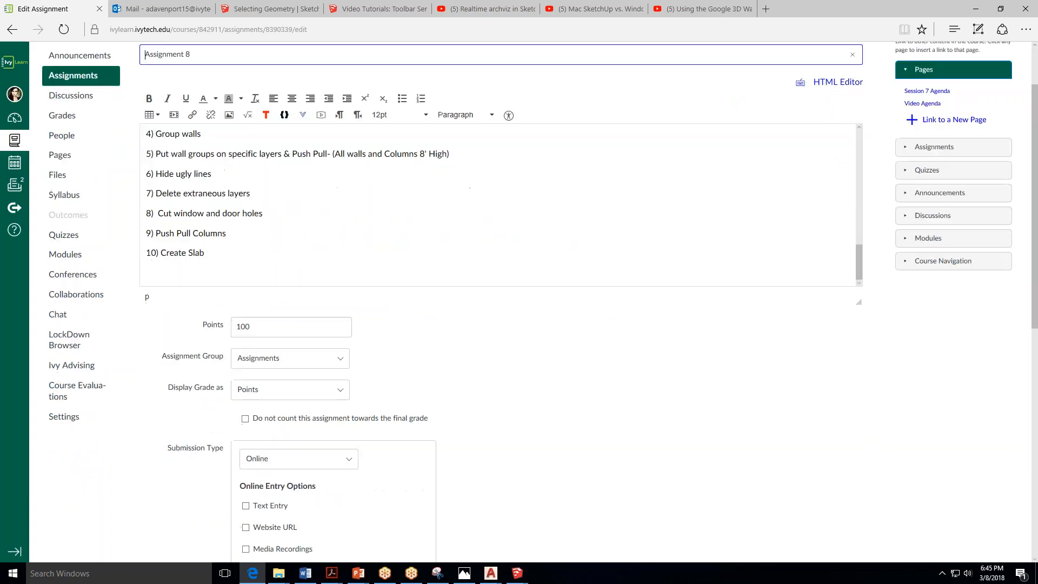
{"action": "left_click", "coordinate": [264, 213]}
{"action": "type", "text": "(window= 5'-3\" tall)"}
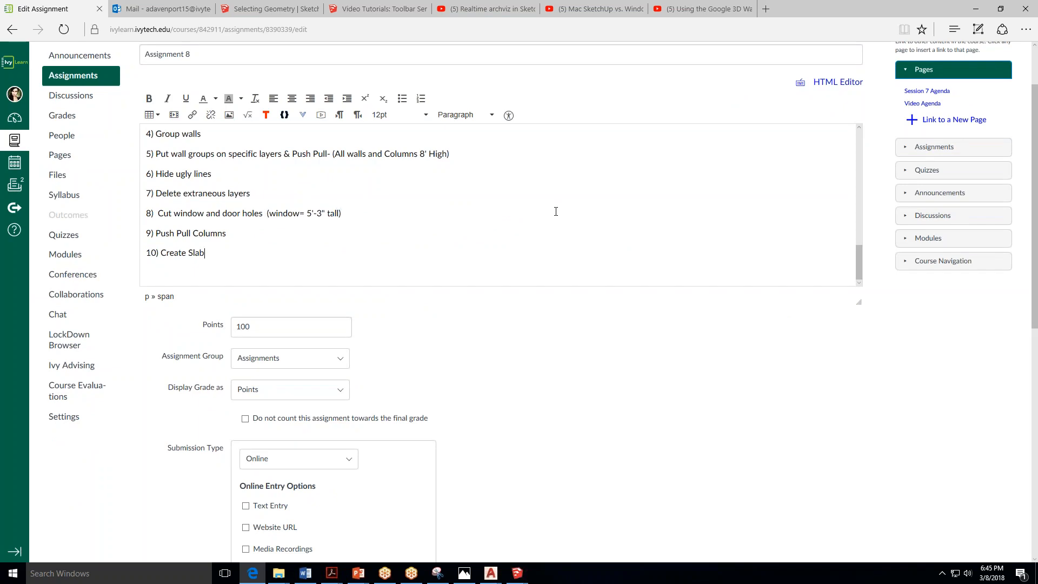
{"action": "scroll", "coordinate": [737, 340], "scroll_direction": "down", "scroll_amount": 9}
{"action": "left_click", "coordinate": [831, 514]}
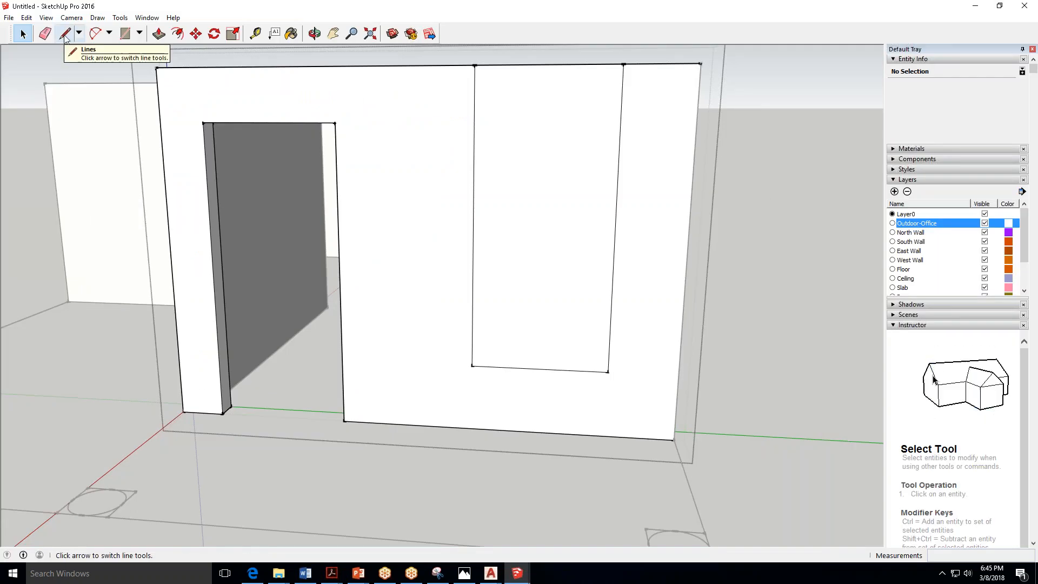
In the SketchUp office model, mark a point 5'3" above the window sill's end and place a horizontal guide through it across the wall.
{"action": "left_click", "coordinate": [255, 34]}
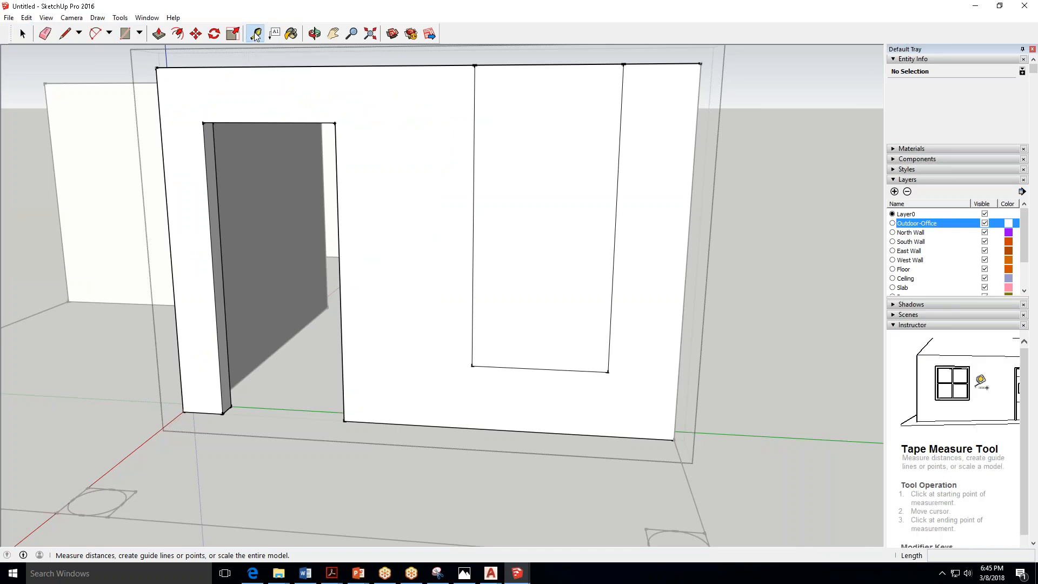
{"action": "left_click", "coordinate": [472, 366]}
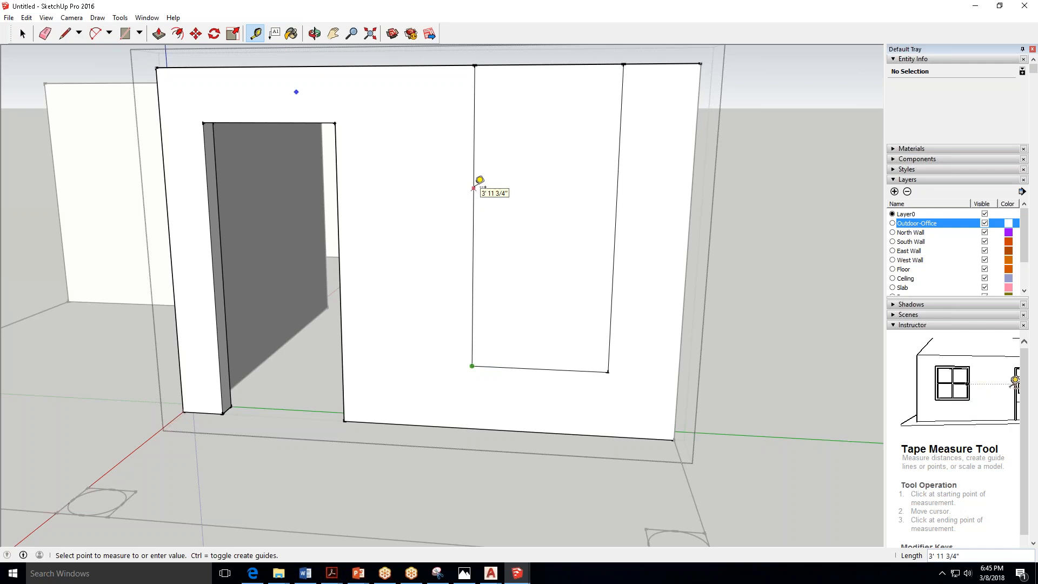
{"action": "type", "text": "5'"}
{"action": "key", "text": "Return"}
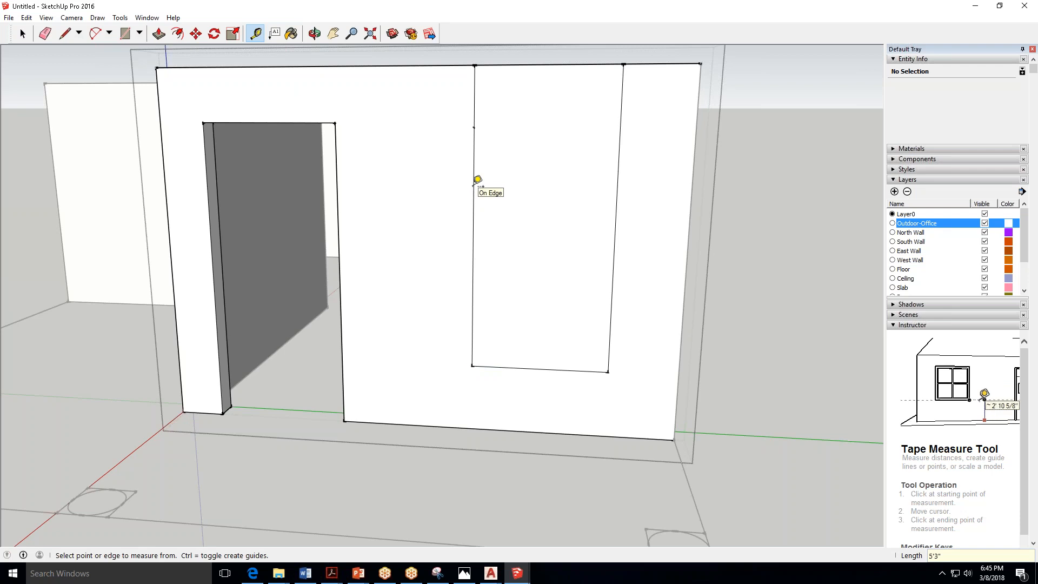
{"action": "left_click", "coordinate": [474, 126]}
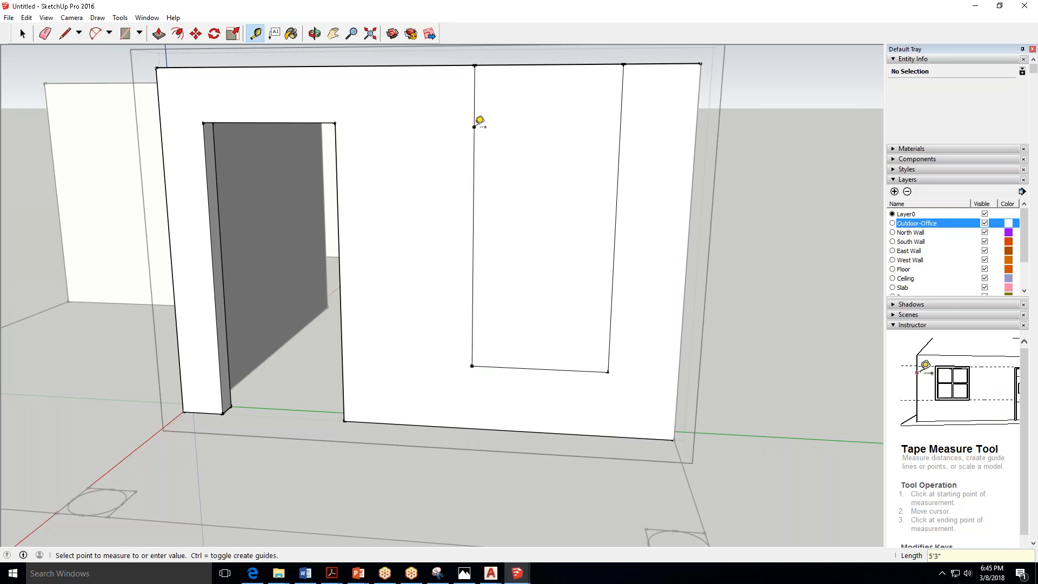
{"action": "left_click", "coordinate": [622, 127]}
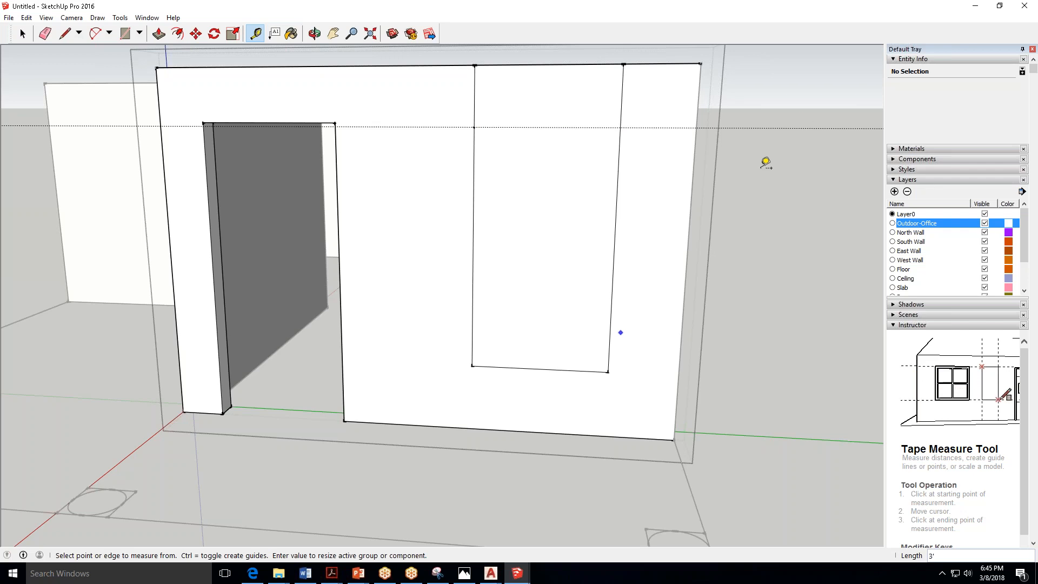
{"action": "key", "text": "space"}
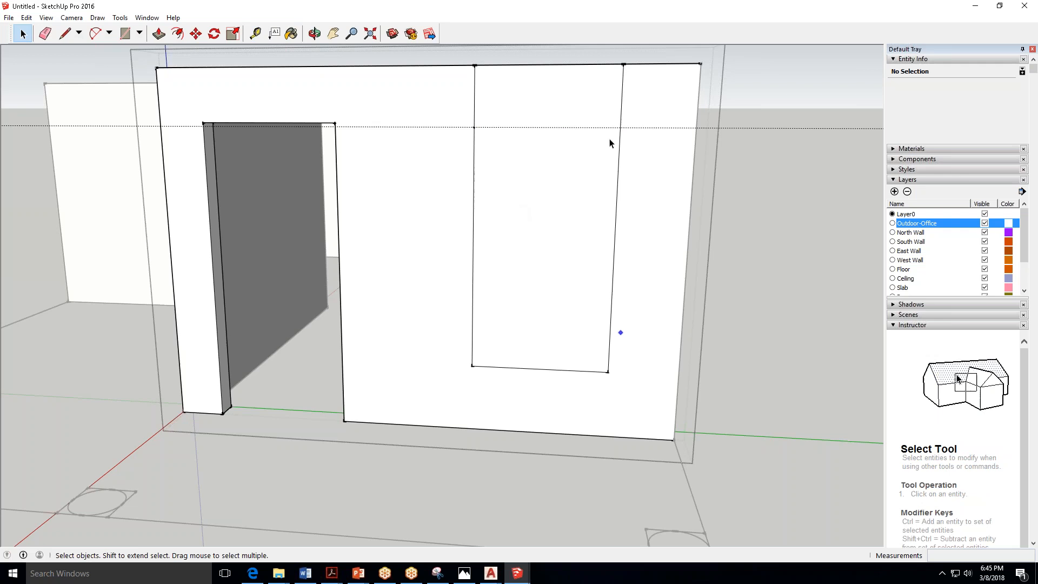
Draw a window head line about 3' long along the guide between the wall's two vertical lines.
{"action": "left_click", "coordinate": [68, 35]}
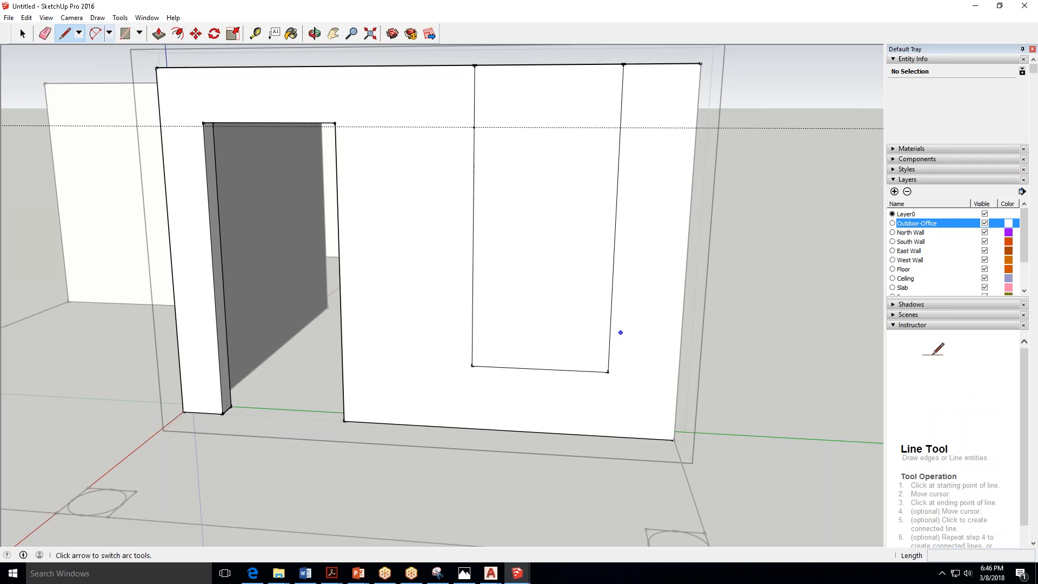
{"action": "left_click", "coordinate": [475, 127]}
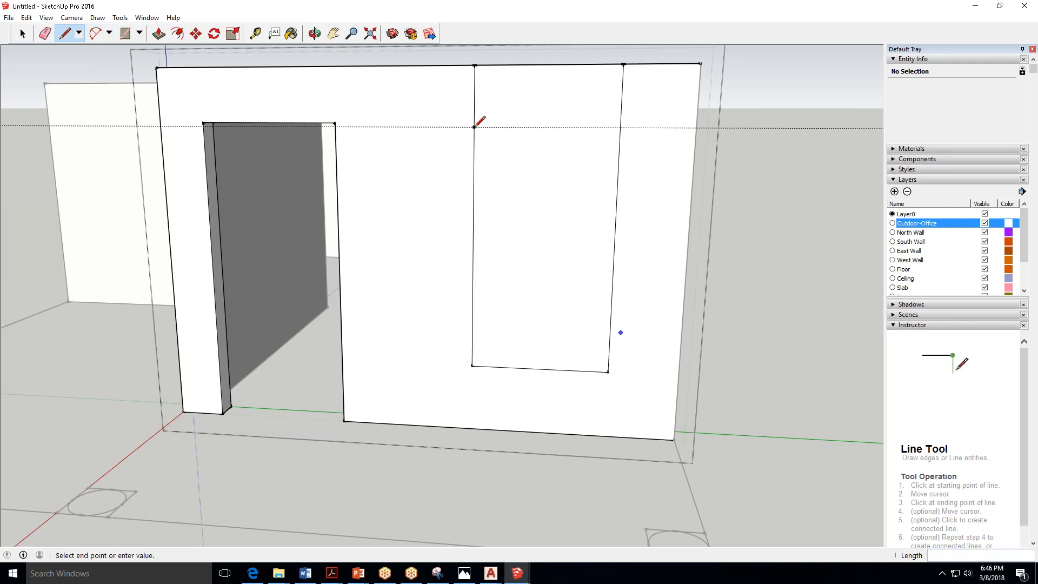
{"action": "left_click", "coordinate": [620, 127]}
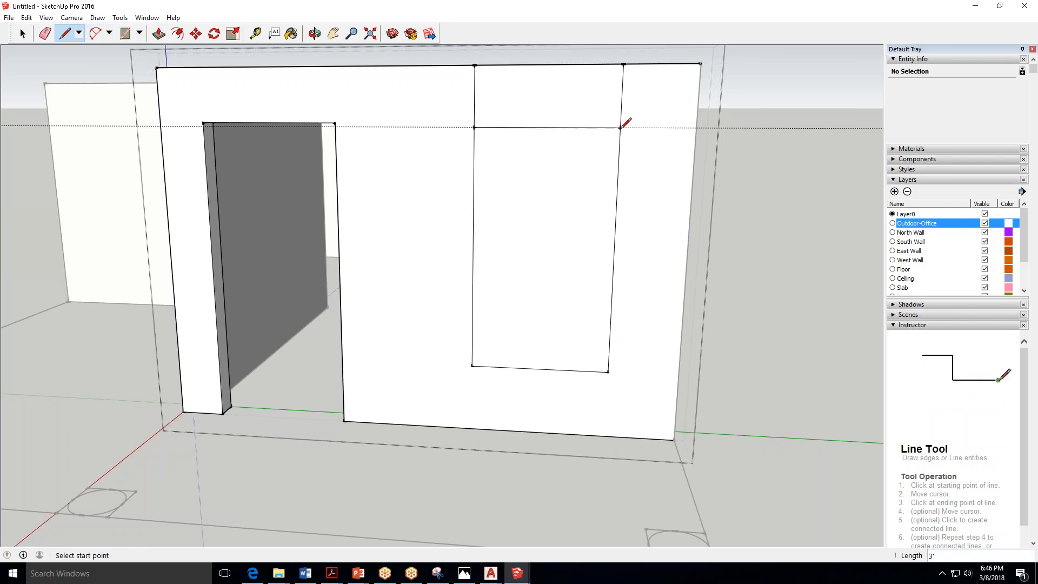
{"action": "left_click", "coordinate": [22, 34]}
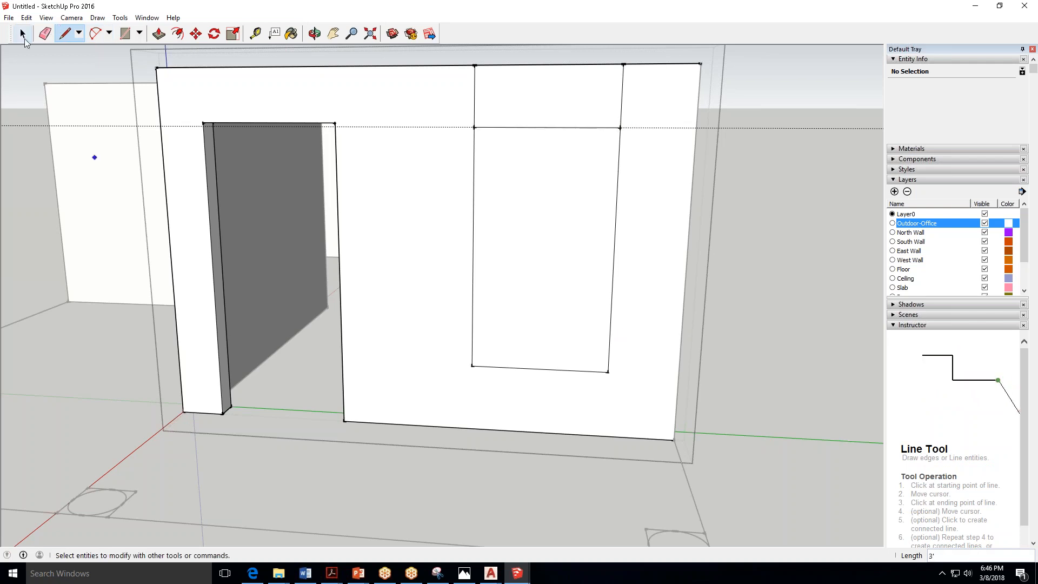
Delete the horizontal guide line at the window head from inside the North Wall group.
{"action": "left_click", "coordinate": [576, 218]}
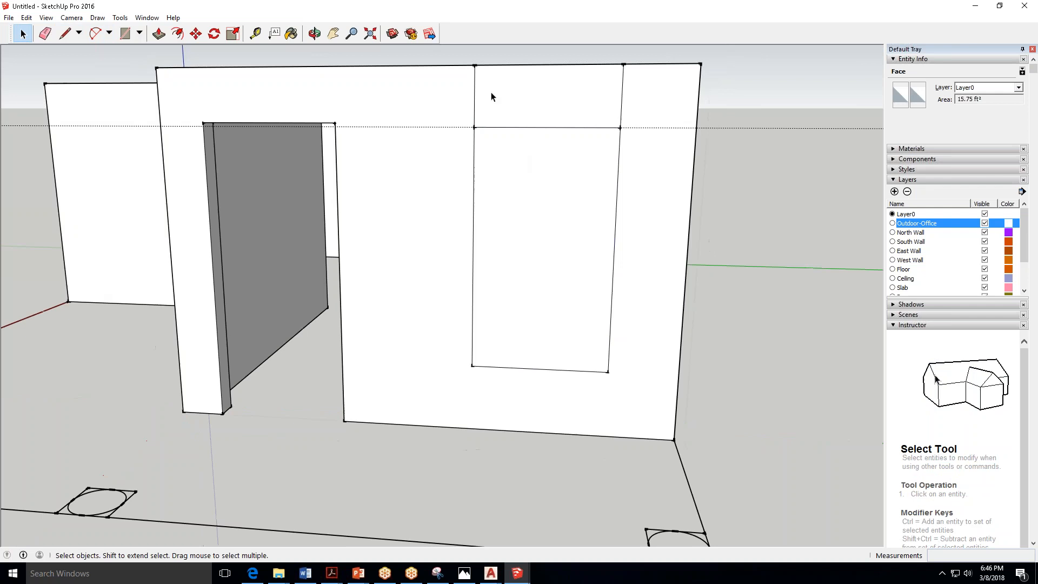
{"action": "left_click", "coordinate": [698, 133]}
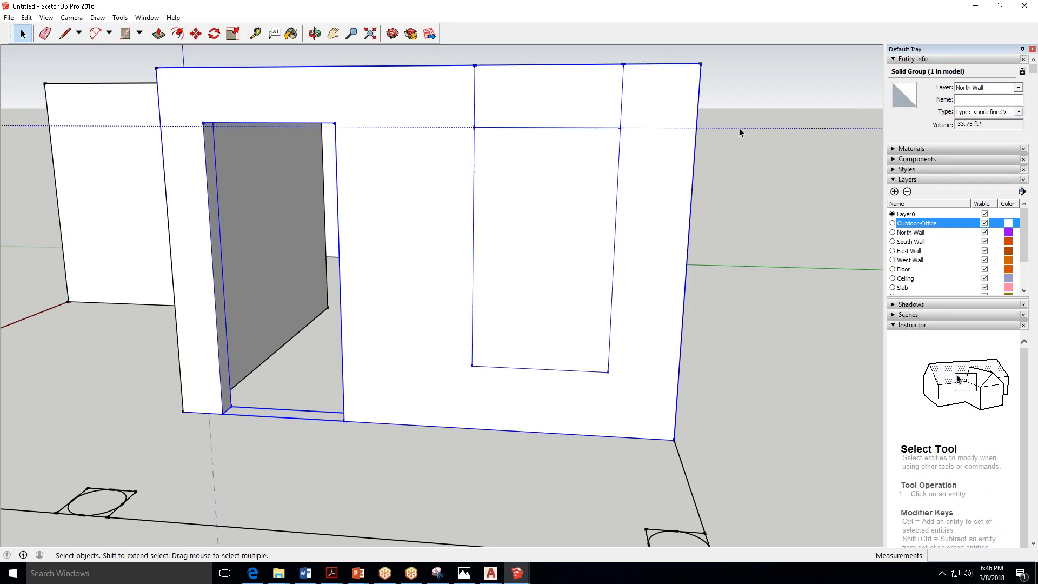
{"action": "double_click", "coordinate": [690, 142]}
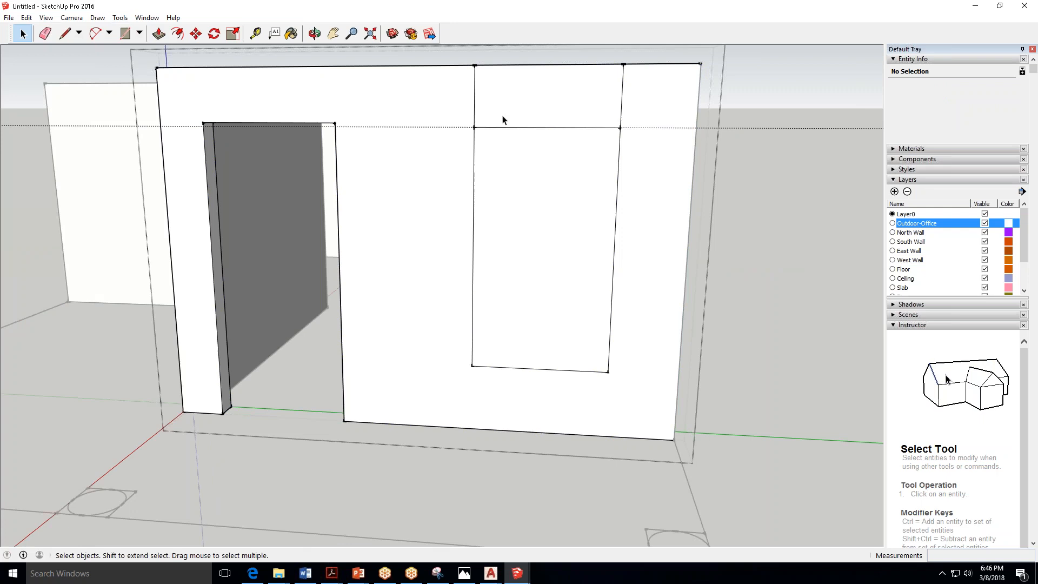
{"action": "left_click", "coordinate": [529, 126]}
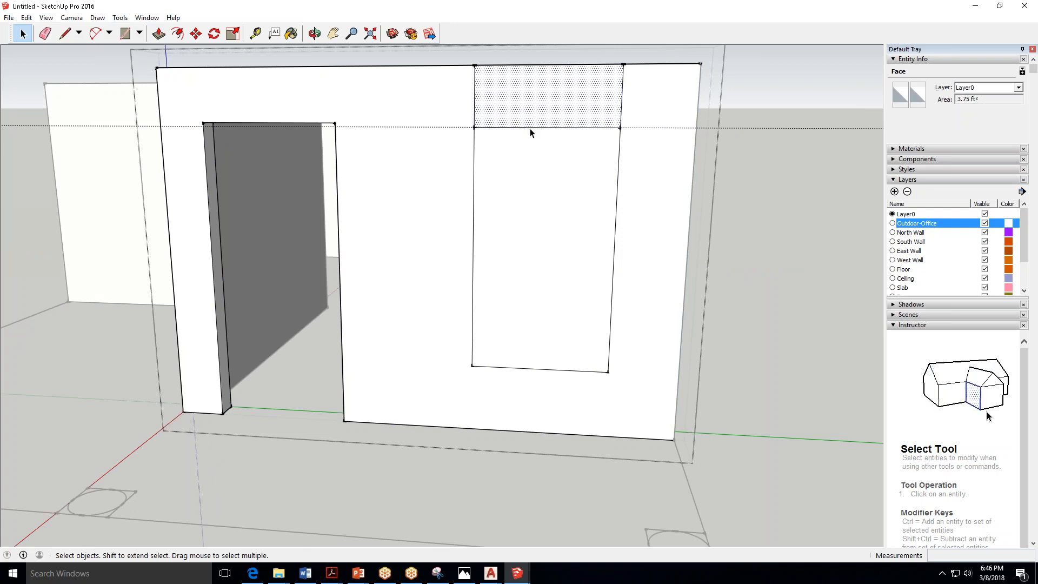
{"action": "left_click", "coordinate": [531, 128]}
{"action": "left_click", "coordinate": [538, 154]}
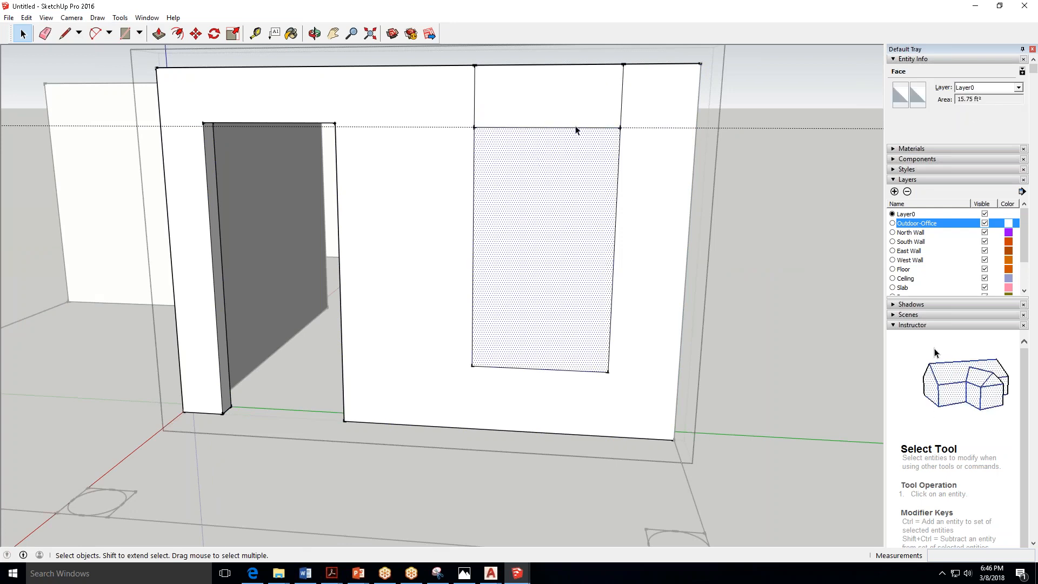
{"action": "key", "text": "Escape"}
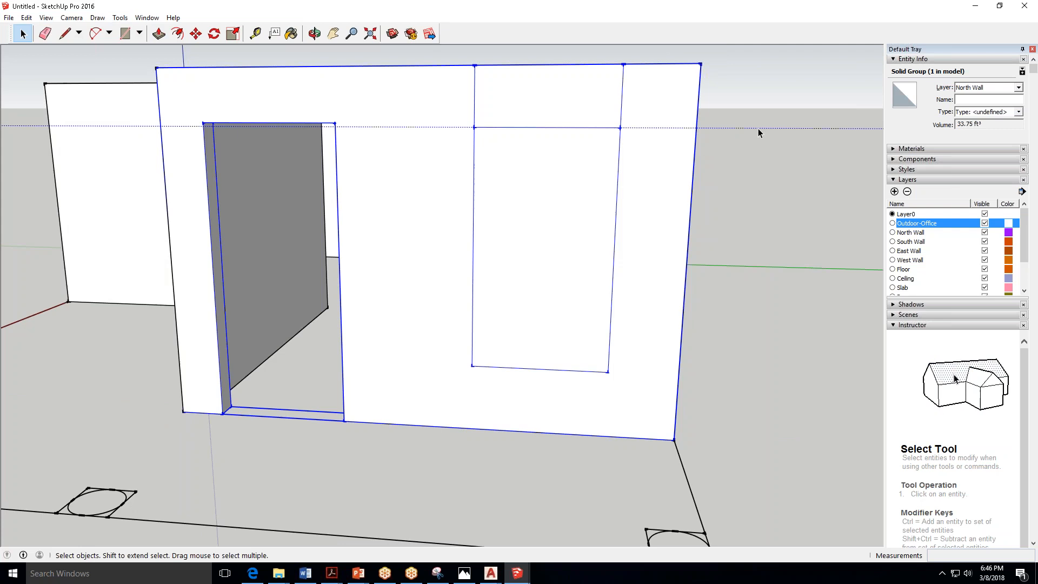
{"action": "key", "text": "Return"}
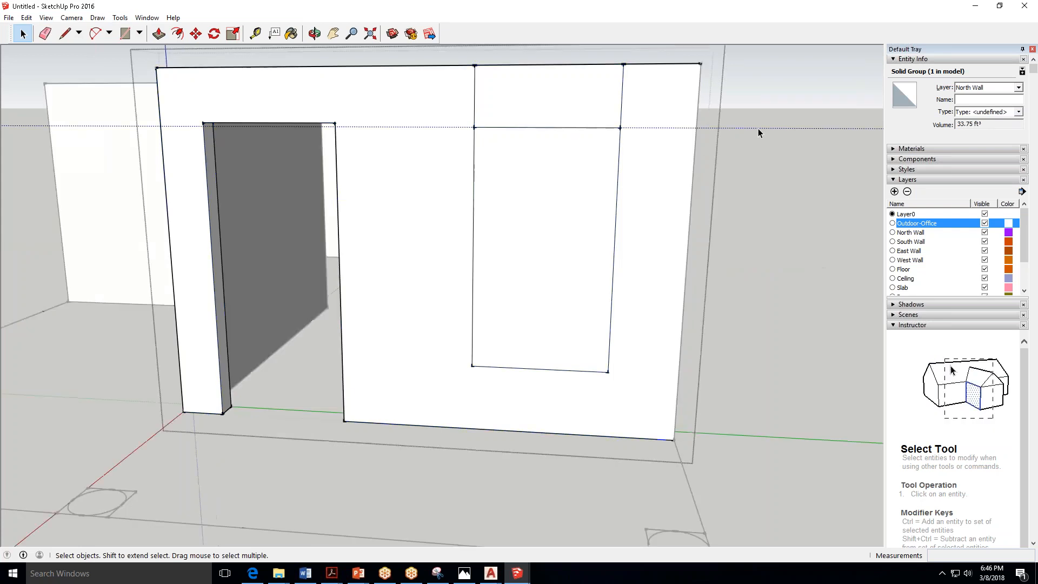
{"action": "left_click", "coordinate": [759, 128]}
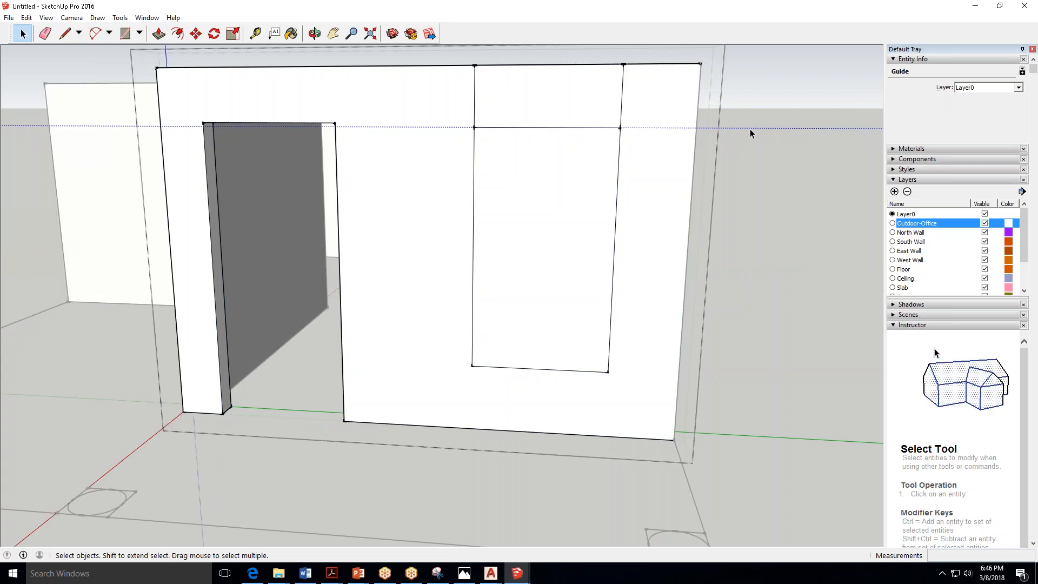
{"action": "key", "text": "Delete"}
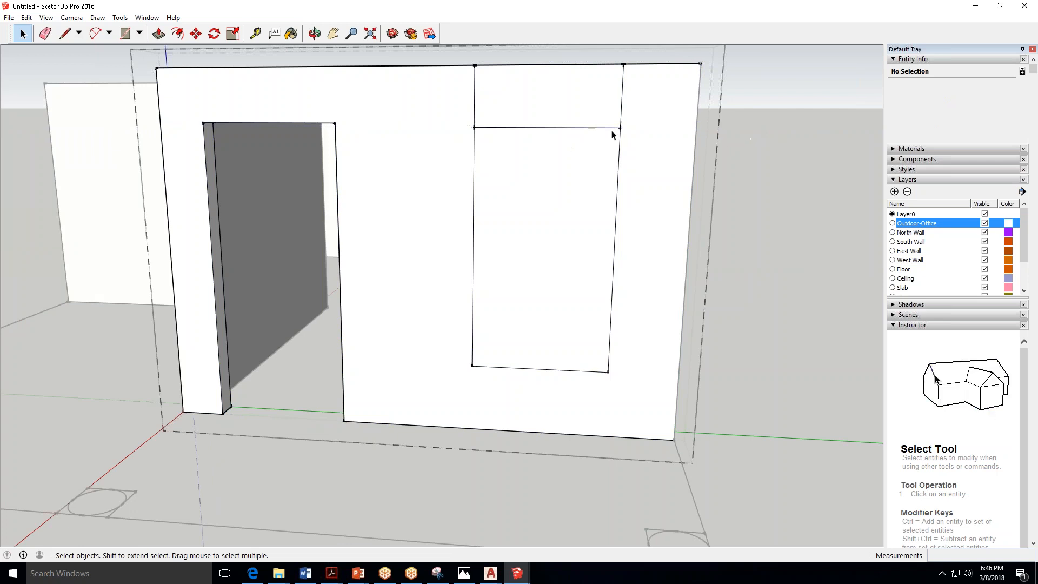
Delete the two vertical edge segments above the window head line.
{"action": "left_click", "coordinate": [569, 194]}
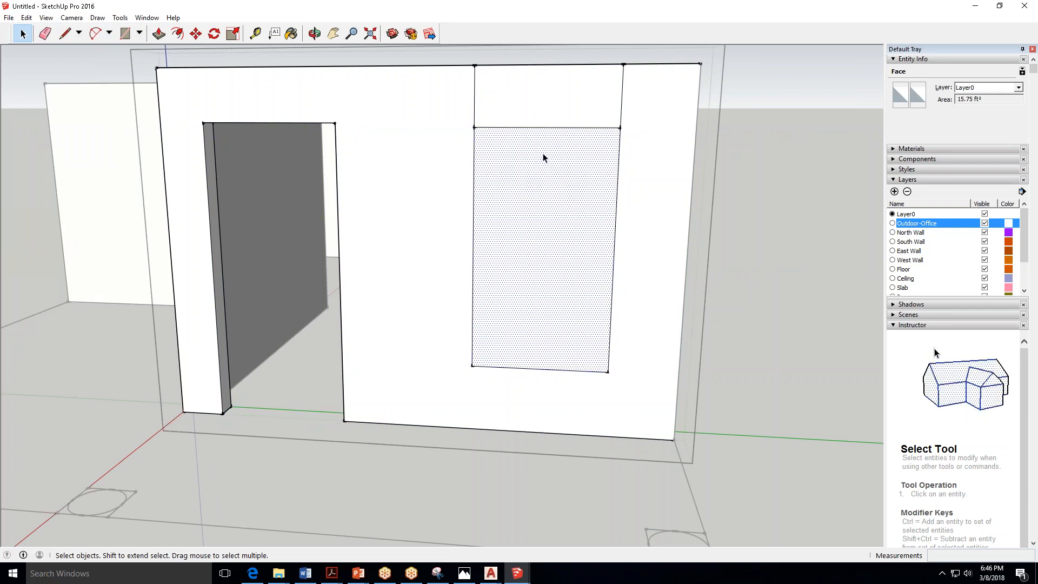
{"action": "left_click", "coordinate": [474, 93]}
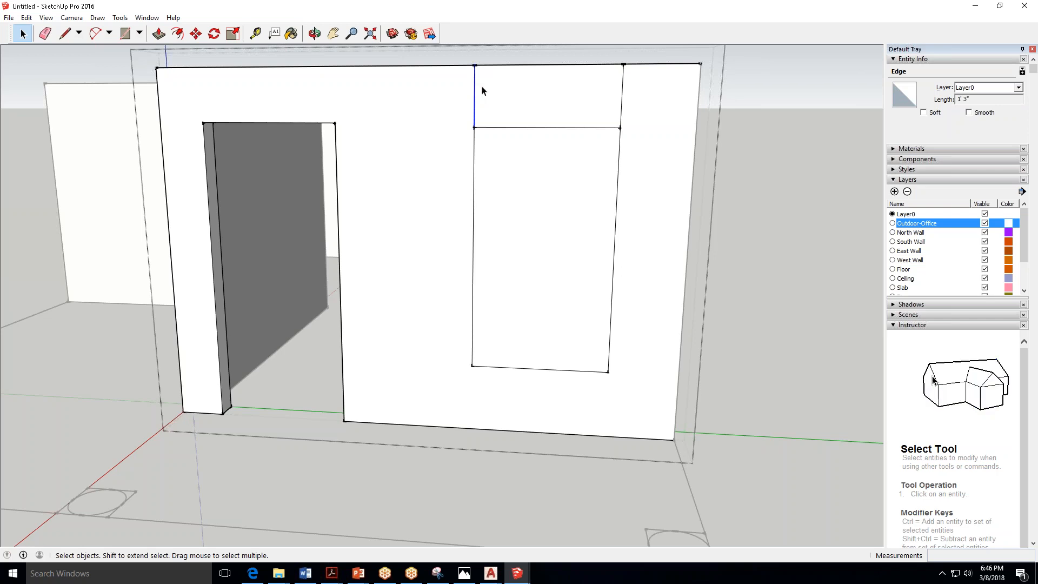
{"action": "key", "text": "Delete"}
{"action": "left_click", "coordinate": [625, 94]}
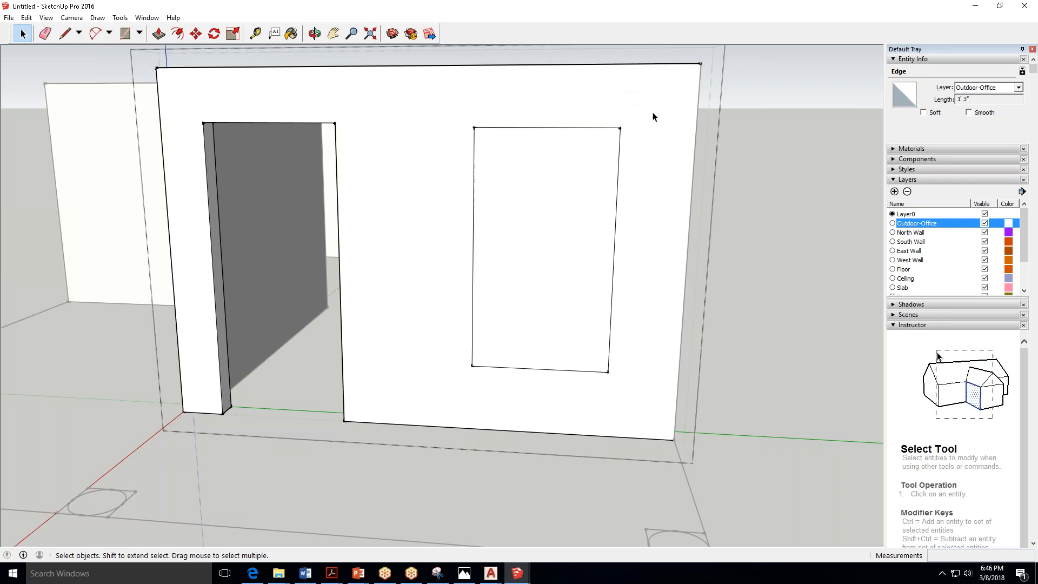
{"action": "key", "text": "Delete"}
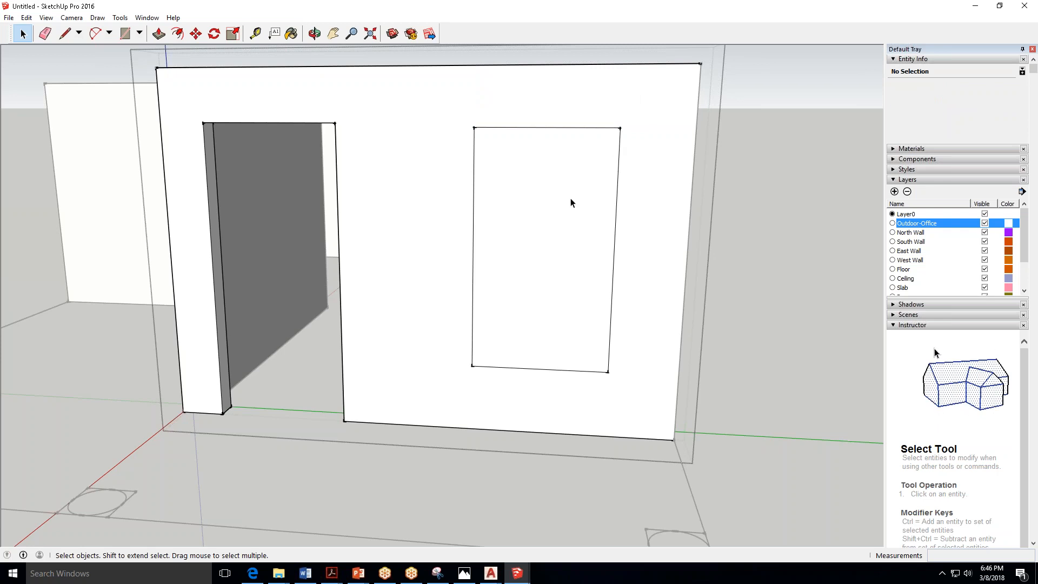
Push/Pull the window face 6" inward through the North Wall to cut the opening, and leave the wall group.
{"action": "left_click", "coordinate": [314, 34]}
{"action": "left_click_drag", "start_coordinate": [552, 271], "coordinate": [480, 273]}
{"action": "scroll", "coordinate": [480, 273], "scroll_direction": "down", "scroll_amount": 5}
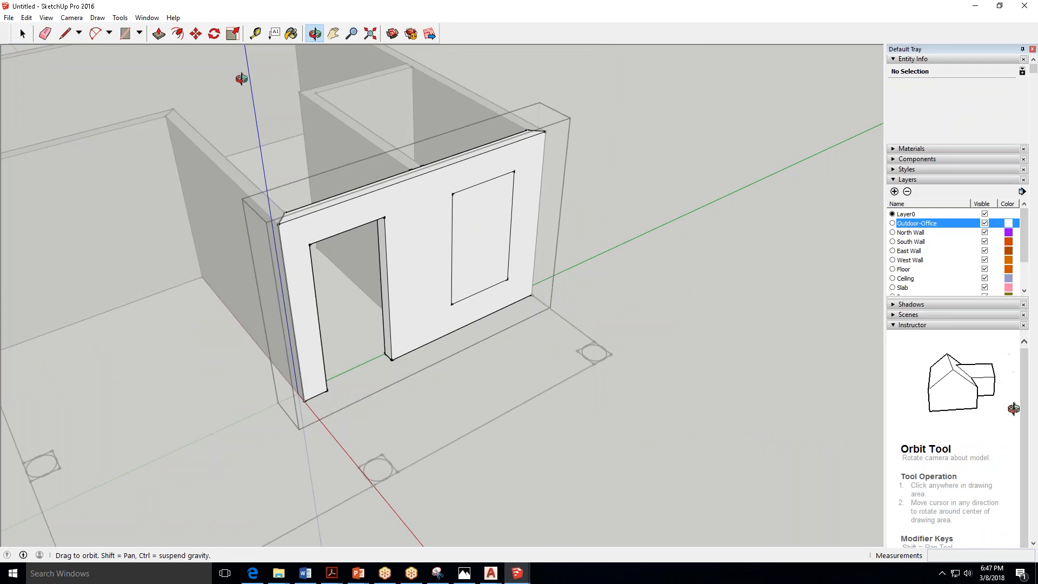
{"action": "left_click", "coordinate": [158, 35]}
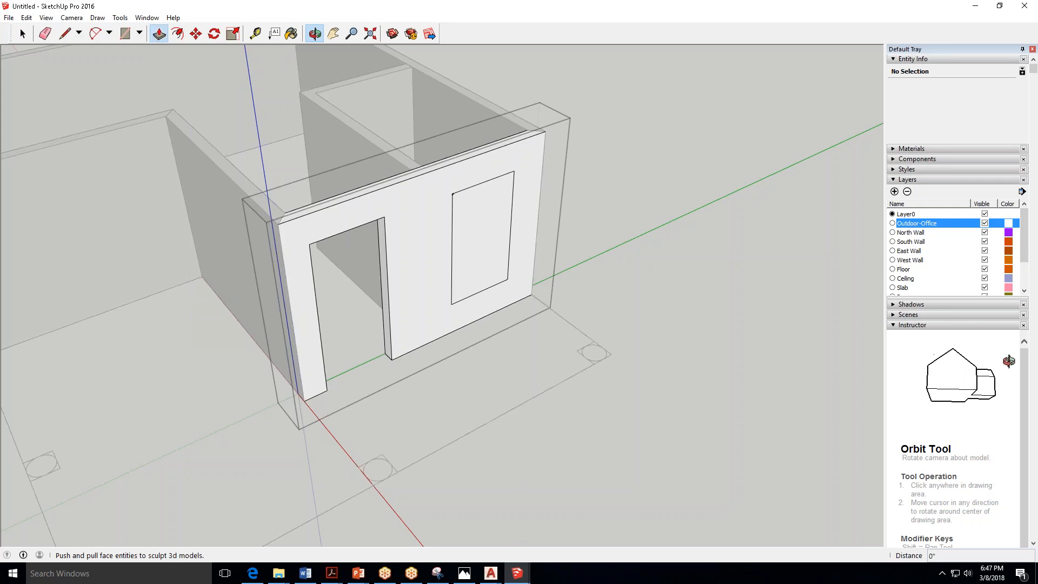
{"action": "left_click", "coordinate": [486, 236]}
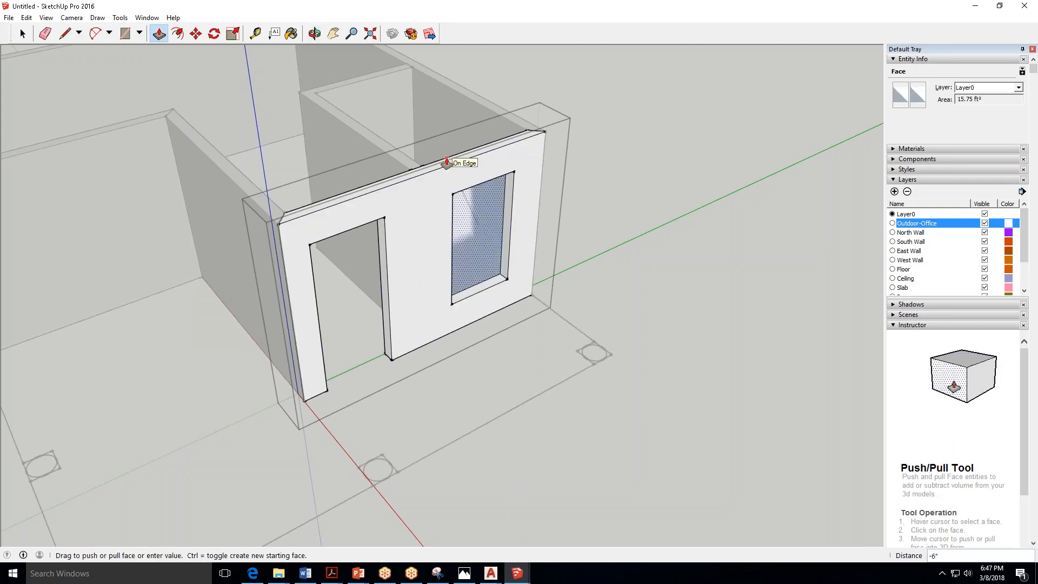
{"action": "left_click", "coordinate": [447, 163]}
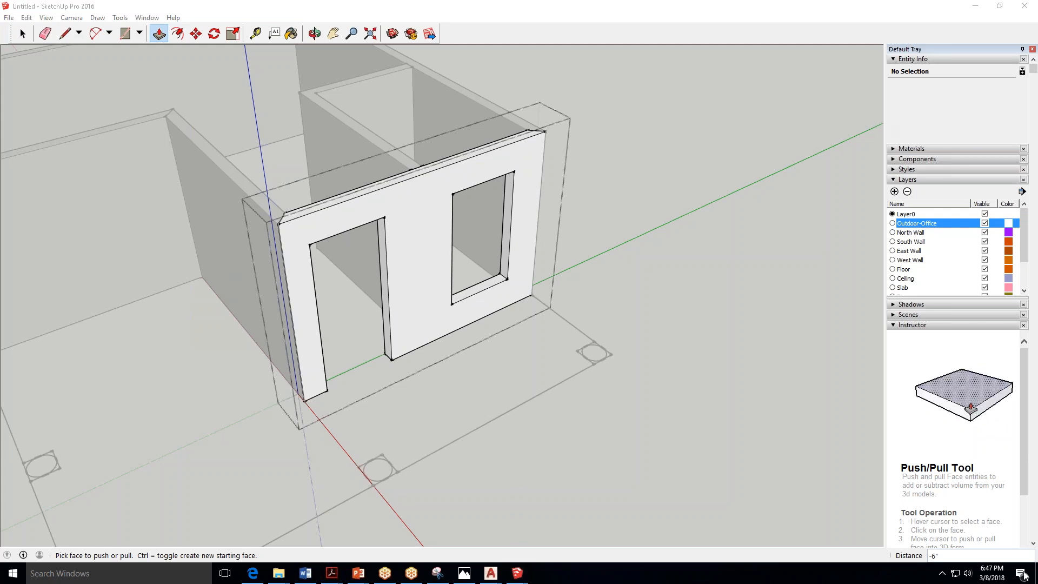
{"action": "left_click", "coordinate": [22, 33]}
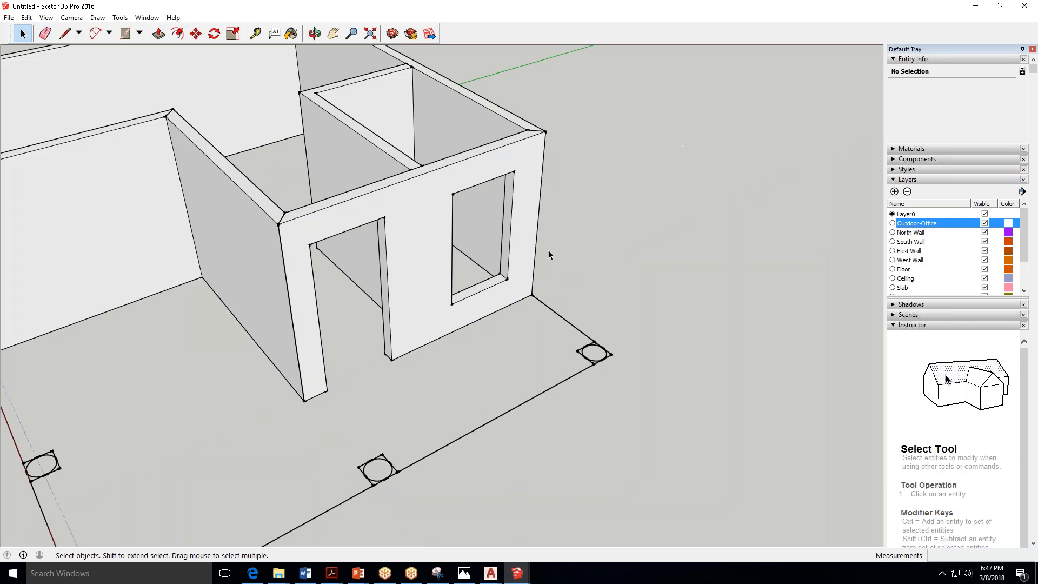
{"action": "middle_click_drag", "start_coordinate": [549, 250], "coordinate": [586, 248]}
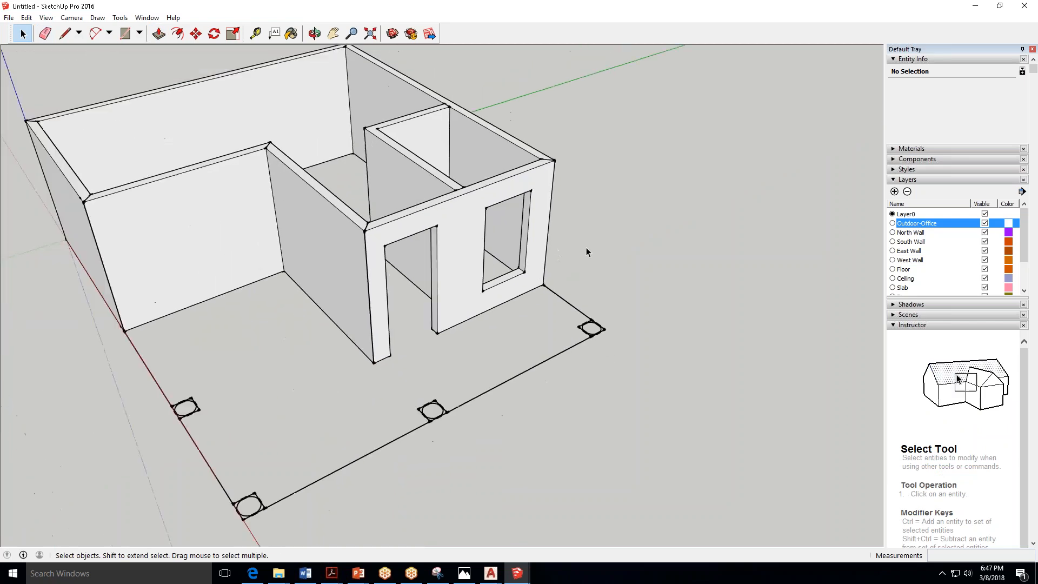
{"action": "scroll", "coordinate": [587, 247], "scroll_direction": "down", "scroll_amount": 2}
Switch to the browser, read the end of the Assignment 8 instruction list, and return to the SketchUp office model.
{"action": "left_click", "coordinate": [261, 580]}
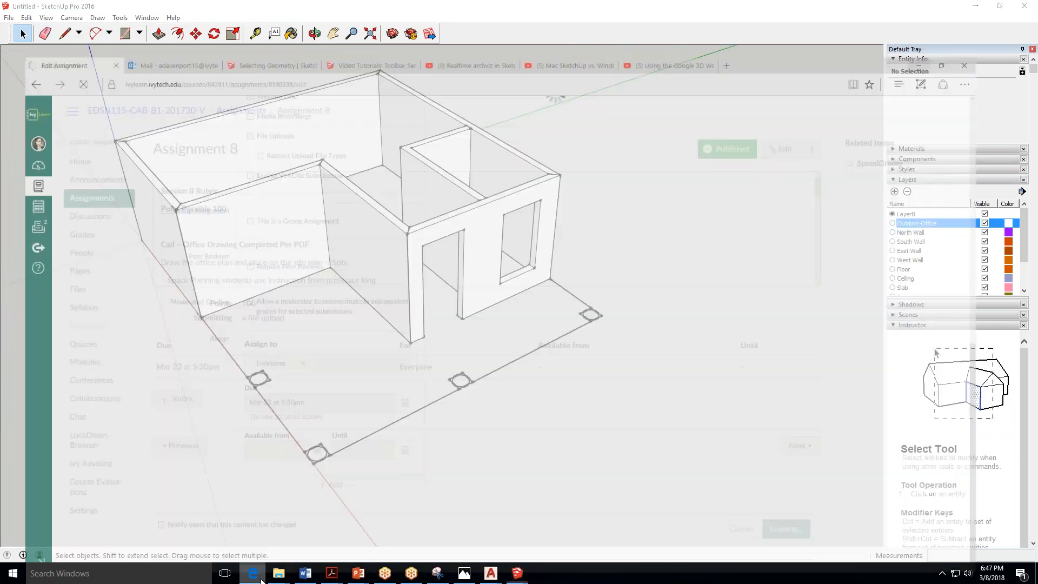
{"action": "scroll", "coordinate": [425, 192], "scroll_direction": "down", "scroll_amount": 5}
{"action": "scroll", "coordinate": [427, 196], "scroll_direction": "down", "scroll_amount": 10}
{"action": "scroll", "coordinate": [430, 196], "scroll_direction": "down", "scroll_amount": 5}
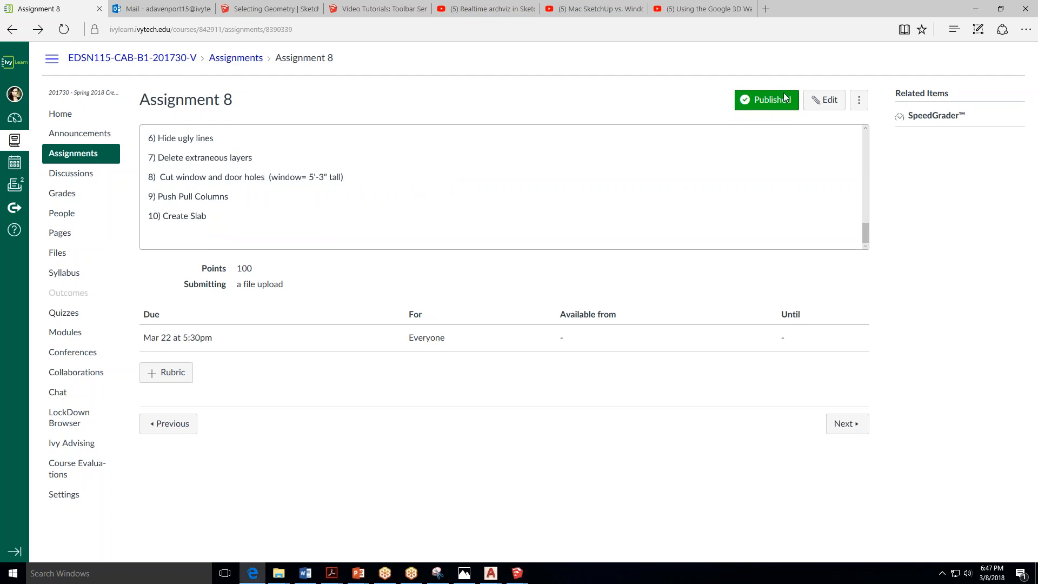
{"action": "left_click", "coordinate": [968, 10]}
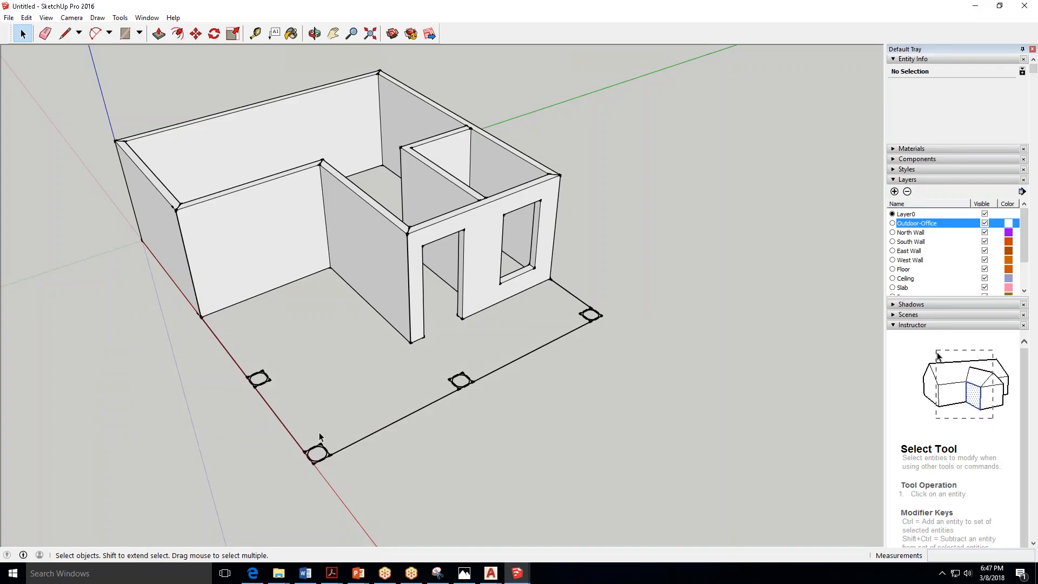
Switch to the Poolhouse SketchUp model, examine its porch columns, and return to the untitled office model.
{"action": "scroll", "coordinate": [371, 438], "scroll_direction": "up", "scroll_amount": 3}
{"action": "scroll", "coordinate": [371, 438], "scroll_direction": "down", "scroll_amount": 3}
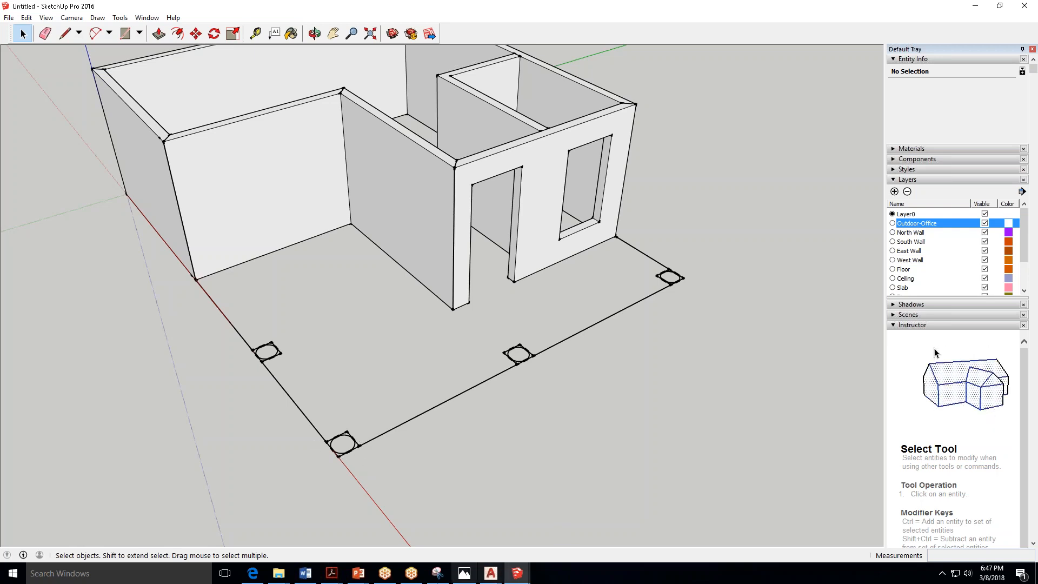
{"action": "mouse_move", "coordinate": [519, 574]}
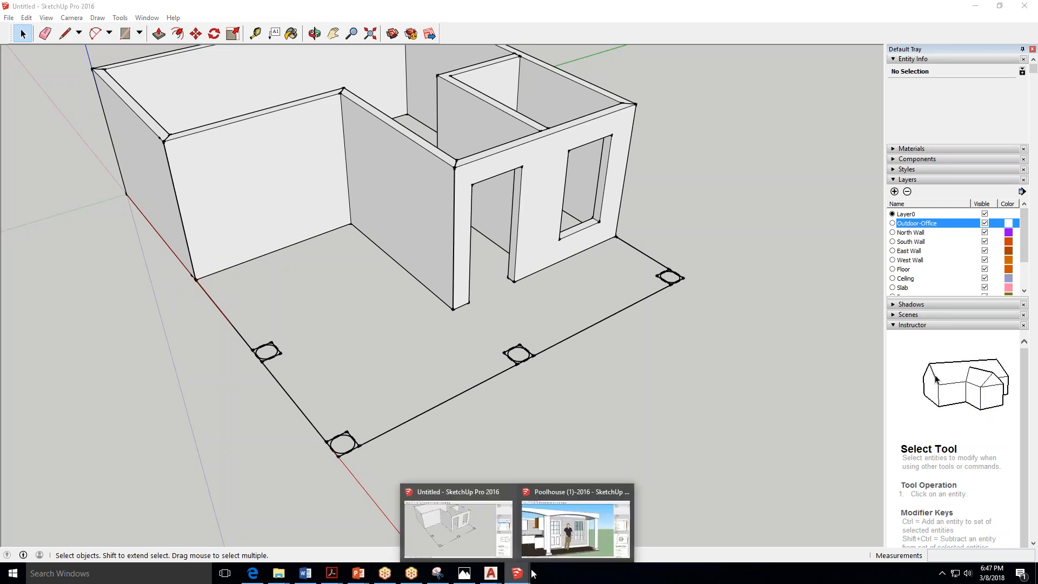
{"action": "left_click", "coordinate": [599, 539]}
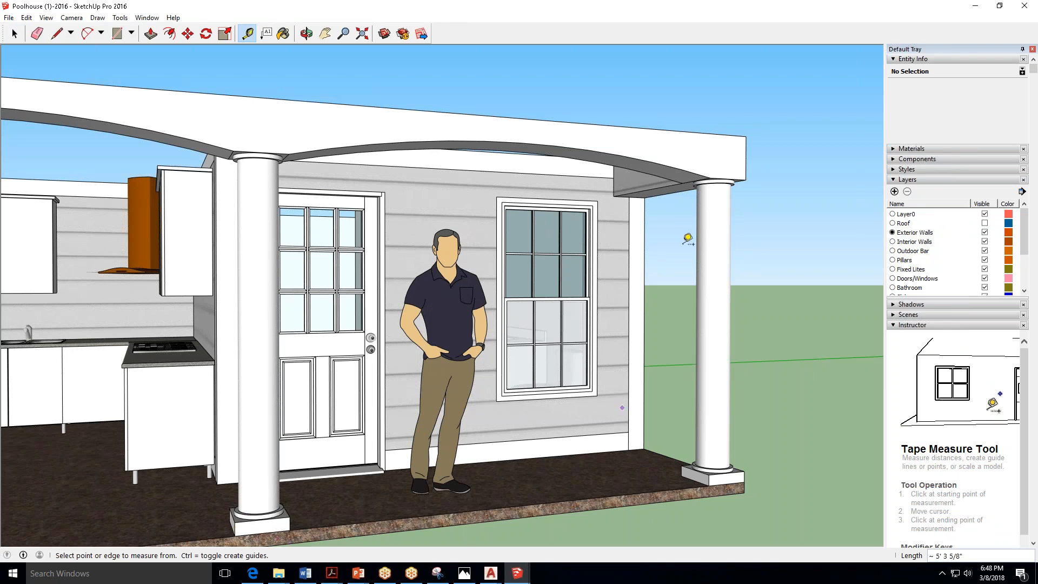
{"action": "scroll", "coordinate": [688, 238], "scroll_direction": "down", "scroll_amount": 2}
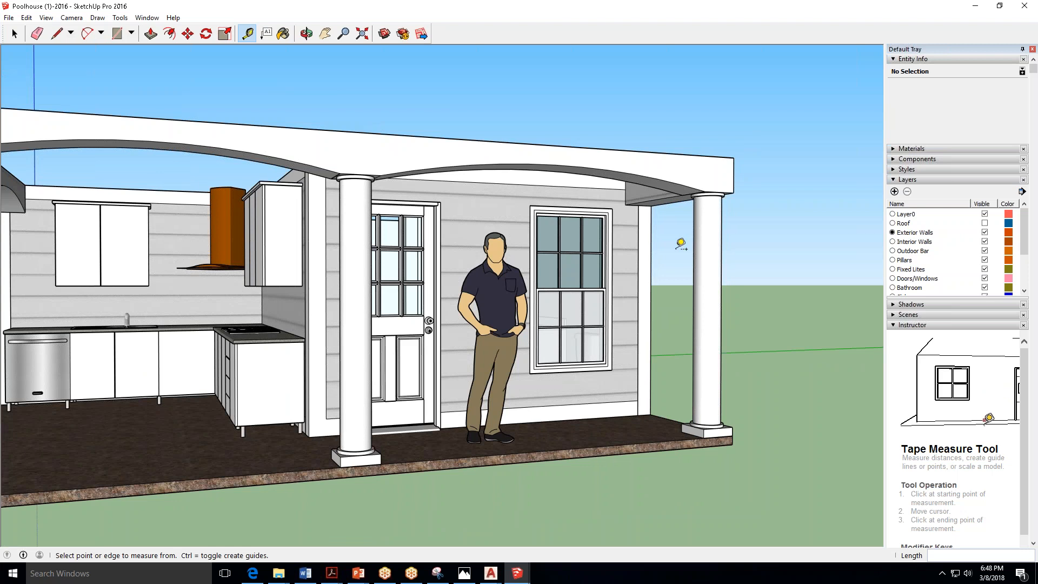
{"action": "left_click", "coordinate": [978, 10]}
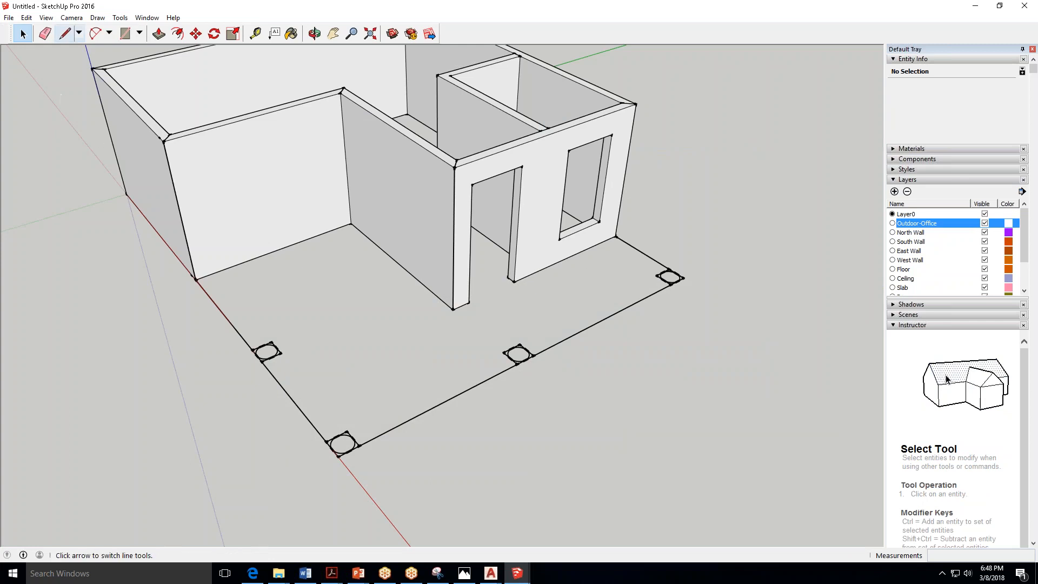
Make Circle the current shape tool and place a 6" guide from the edge of the corner column's circle to its center.
{"action": "left_click", "coordinate": [140, 33]}
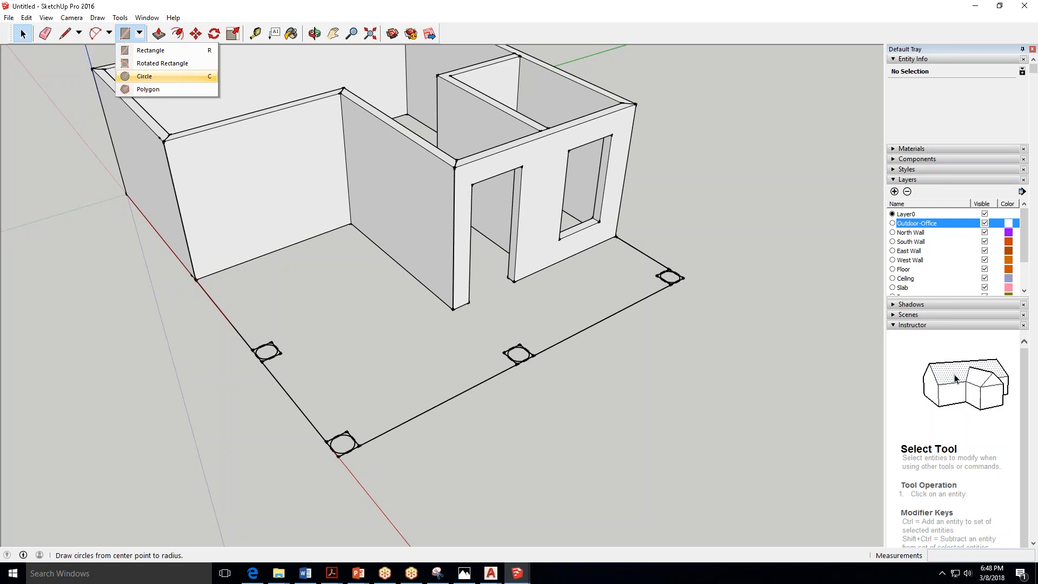
{"action": "left_click", "coordinate": [142, 77]}
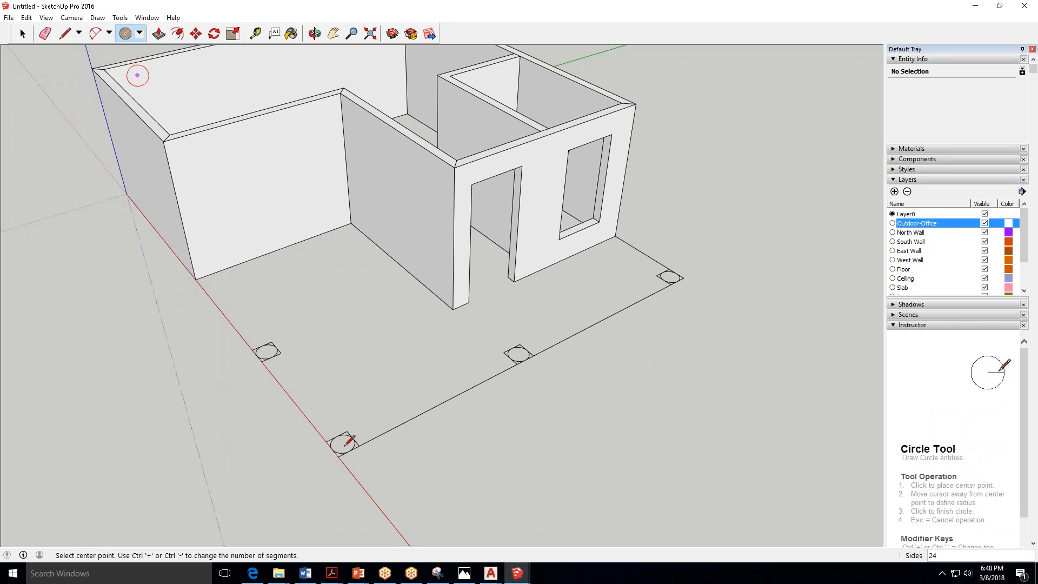
{"action": "key", "text": "space"}
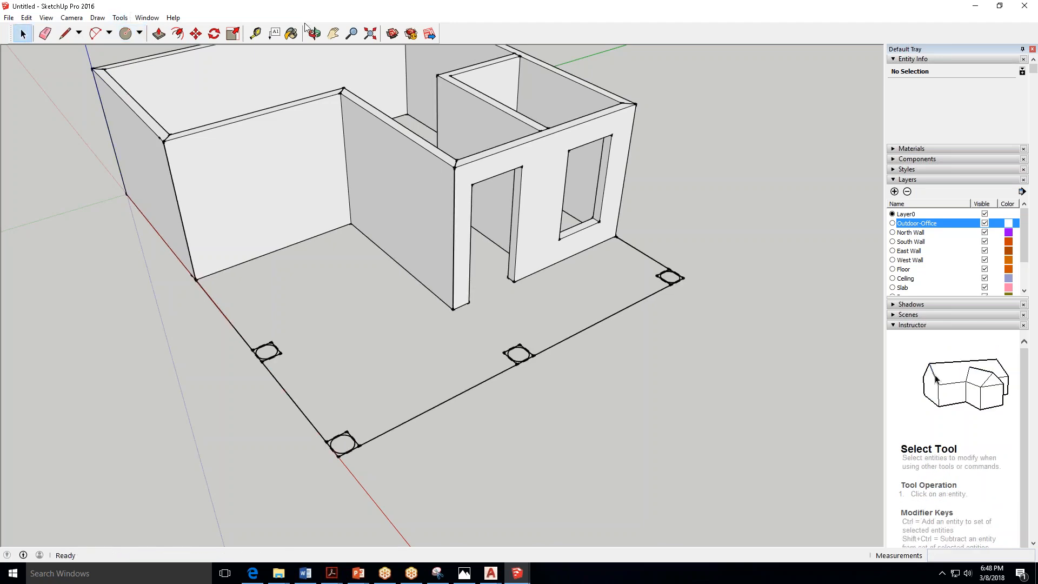
{"action": "left_click", "coordinate": [256, 35]}
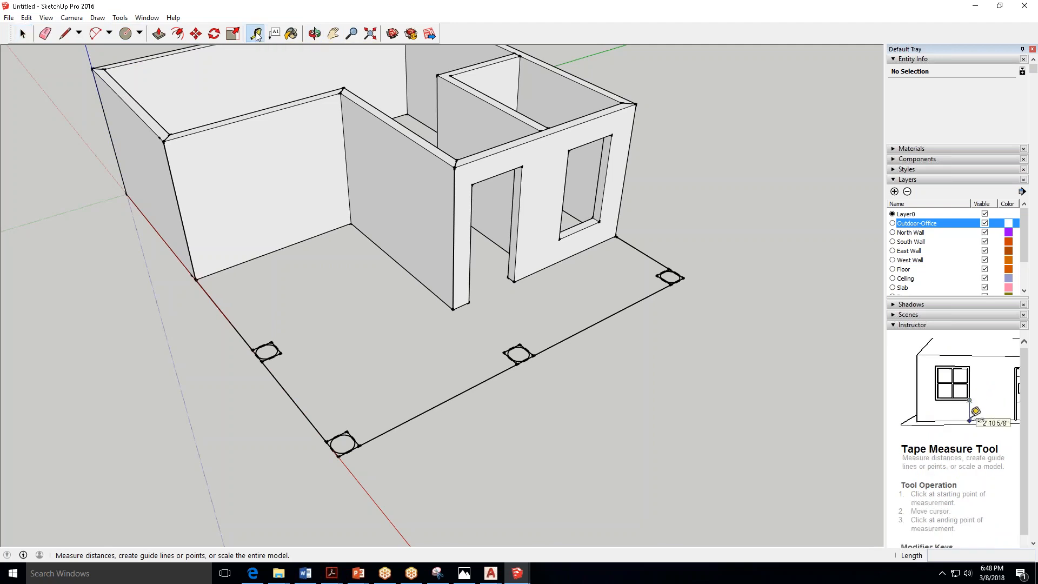
{"action": "scroll", "coordinate": [346, 436], "scroll_direction": "up", "scroll_amount": 5}
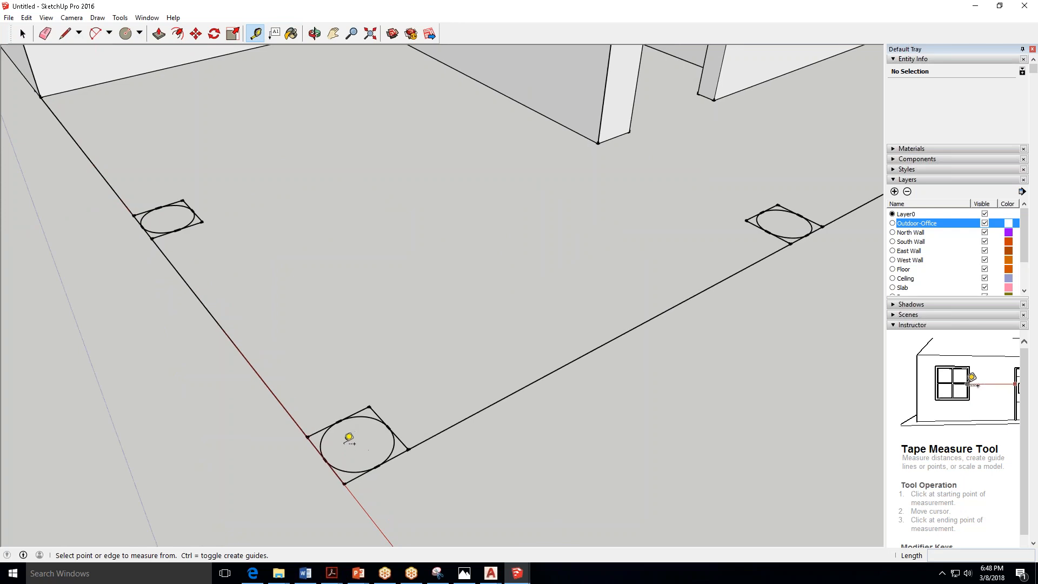
{"action": "scroll", "coordinate": [357, 439], "scroll_direction": "down", "scroll_amount": 4}
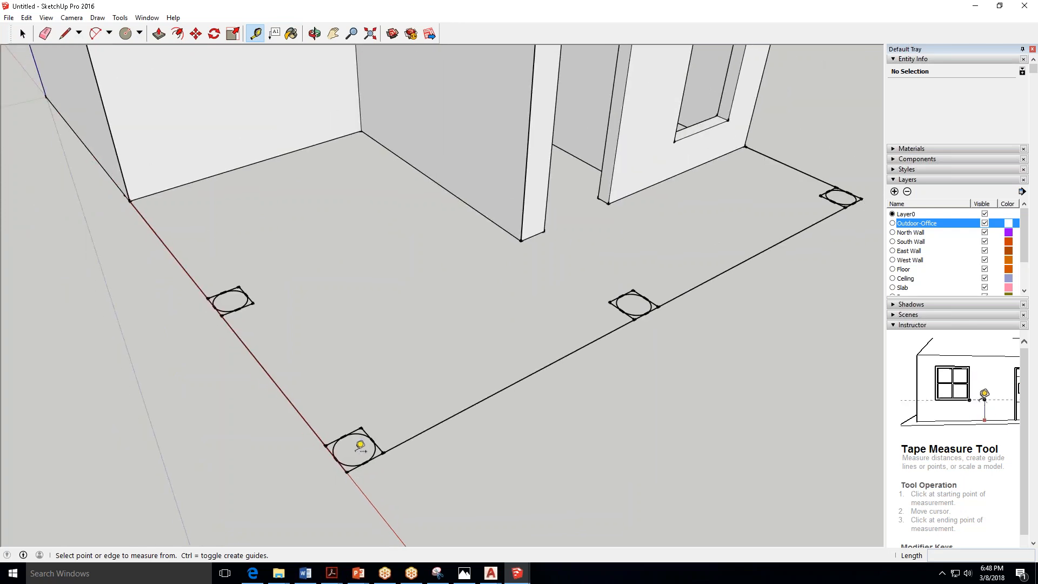
{"action": "left_click", "coordinate": [358, 458]}
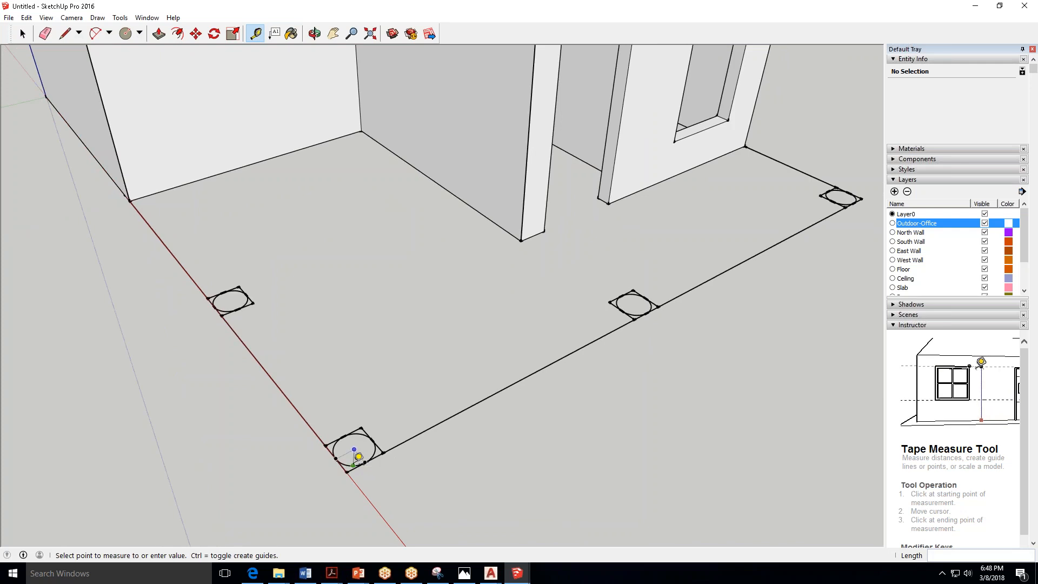
{"action": "left_click", "coordinate": [359, 443]}
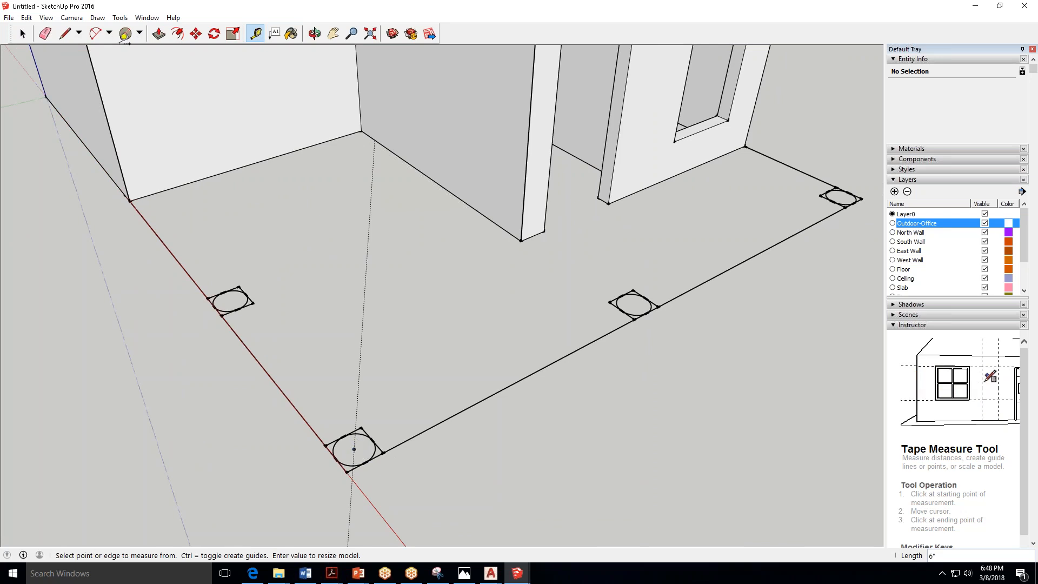
Draw a 6" radius circle over the corner column's outline, centered on the guide's center point.
{"action": "left_click", "coordinate": [126, 34]}
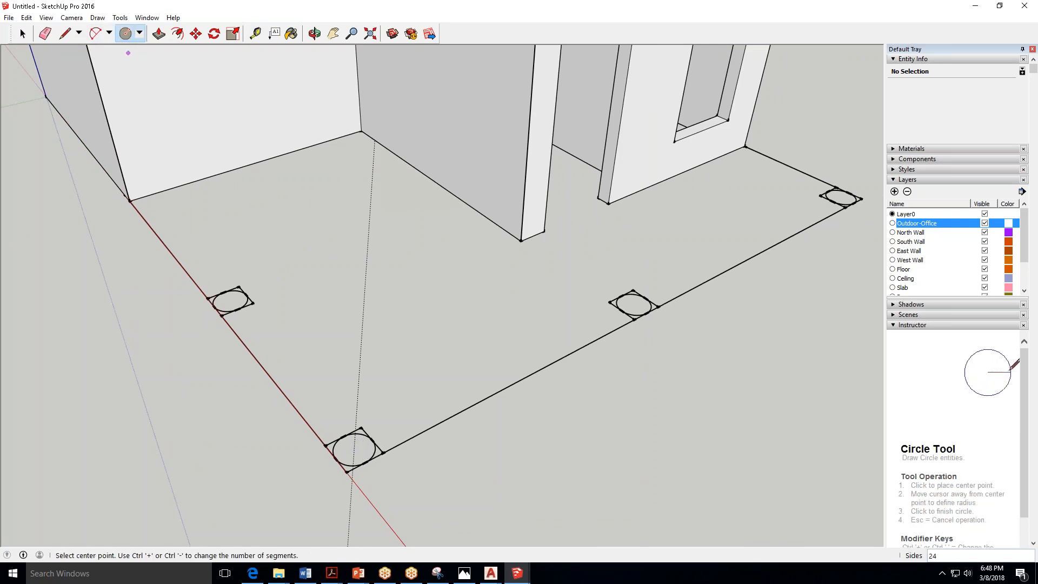
{"action": "left_click", "coordinate": [354, 449]}
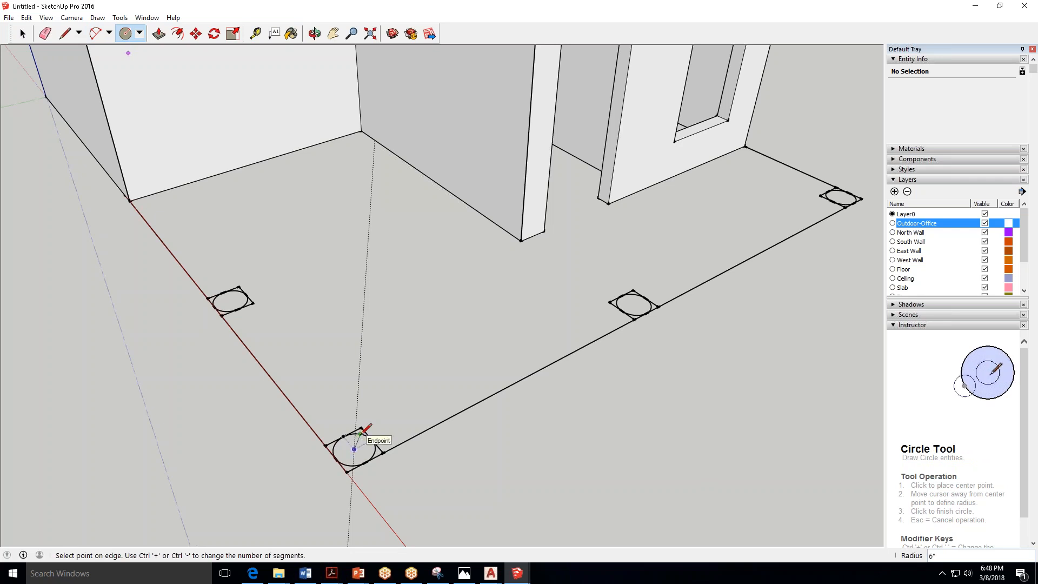
{"action": "left_click", "coordinate": [360, 432]}
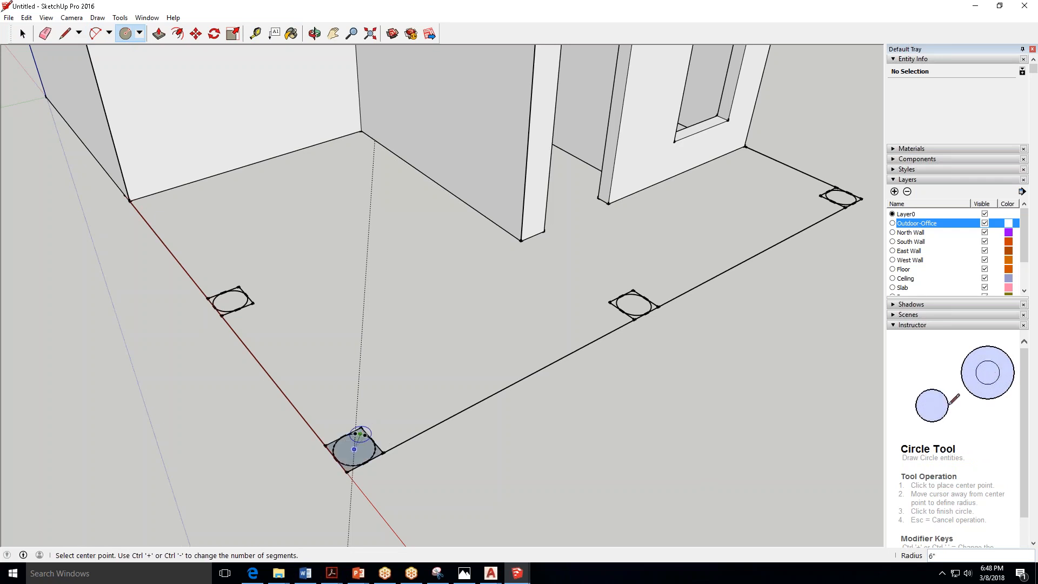
{"action": "key", "text": "space"}
Examine the corner column's circle face, arc segments, square edges and small corner faces by selecting them one at a time.
{"action": "left_click", "coordinate": [354, 461]}
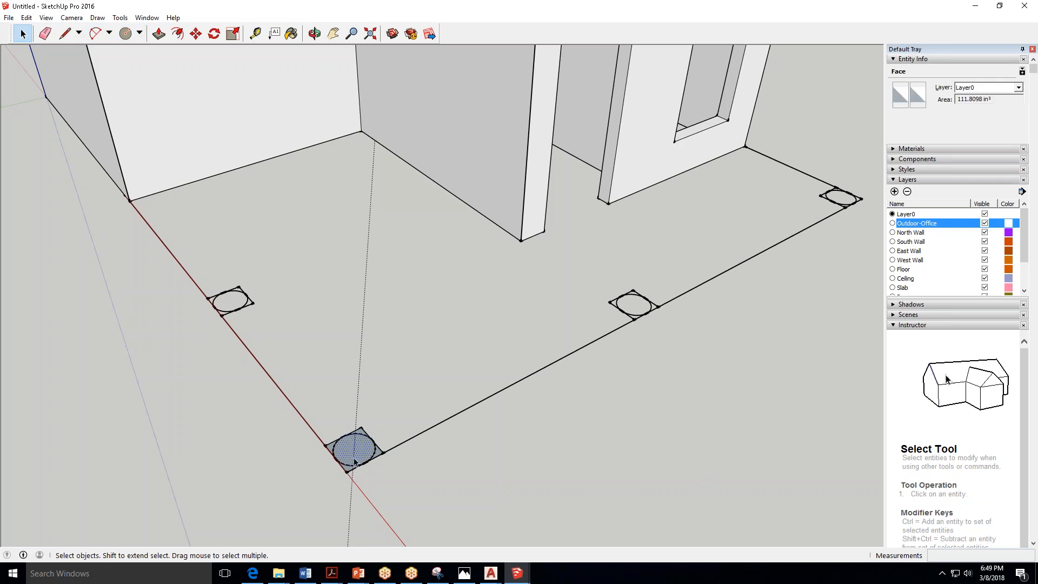
{"action": "left_click", "coordinate": [330, 452]}
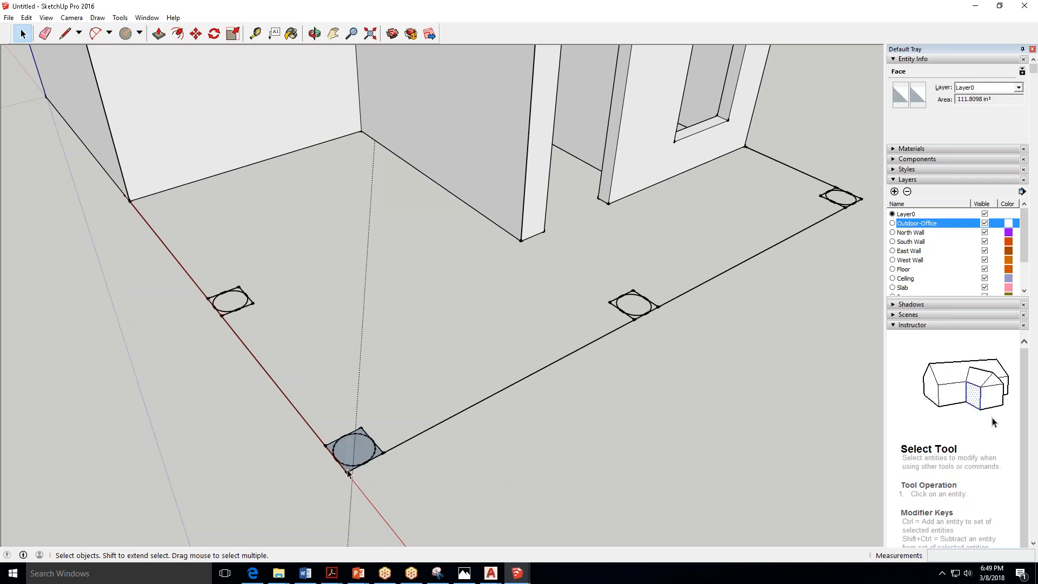
{"action": "left_click", "coordinate": [336, 455]}
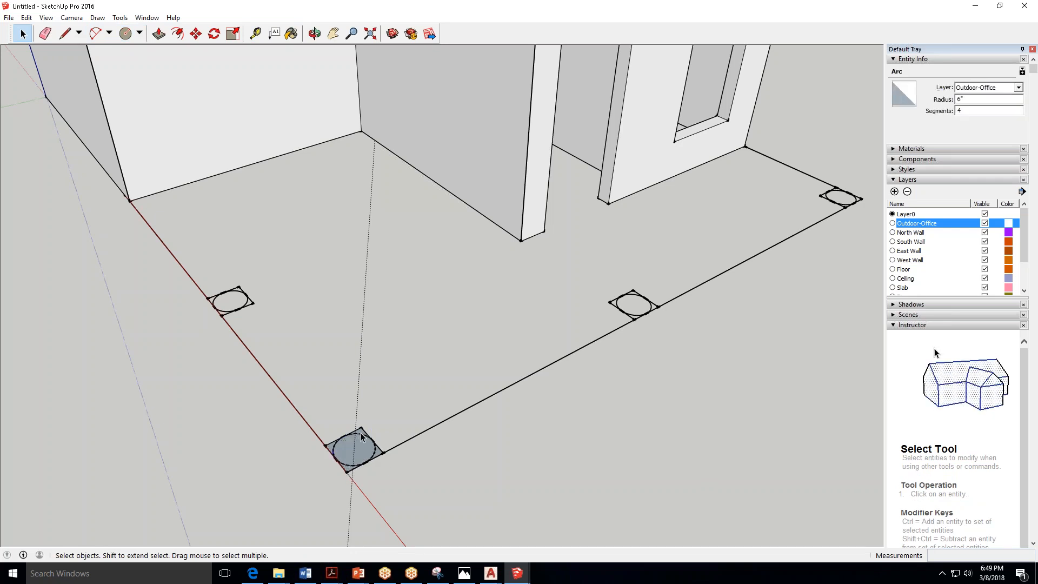
{"action": "scroll", "coordinate": [338, 470], "scroll_direction": "up", "scroll_amount": 3}
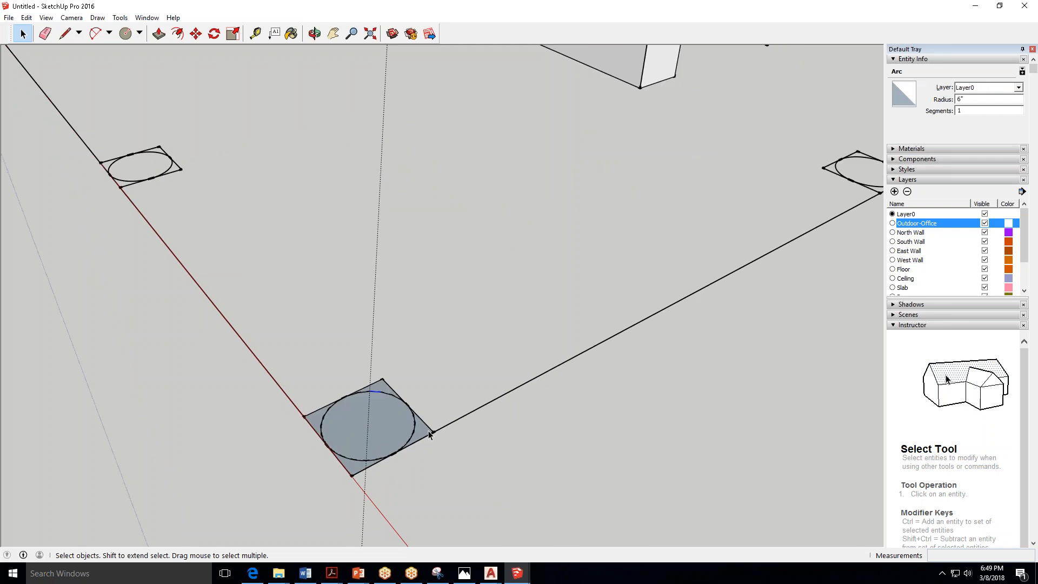
{"action": "left_click", "coordinate": [379, 385]}
{"action": "left_click", "coordinate": [376, 392]}
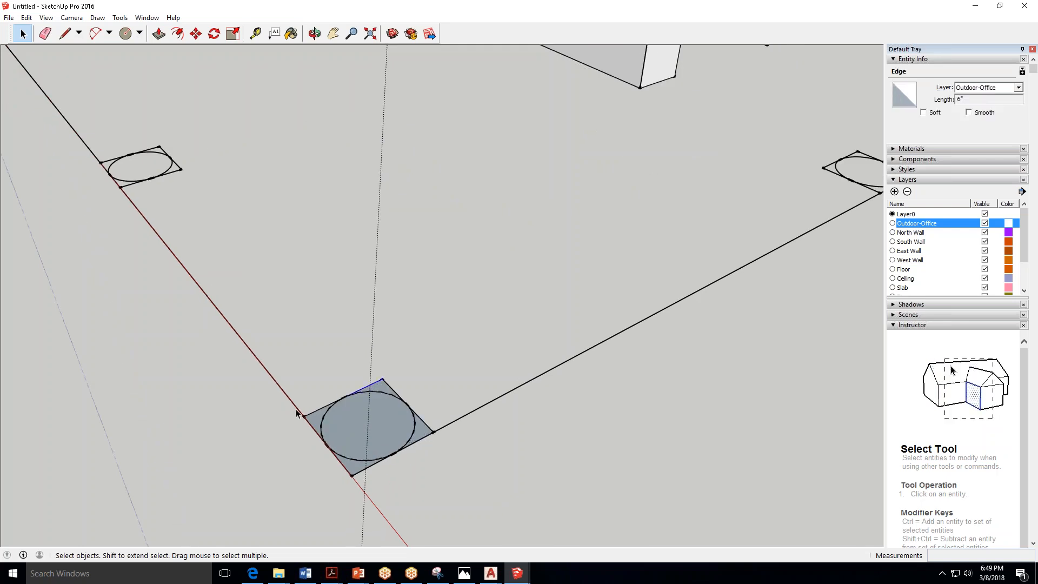
{"action": "left_click", "coordinate": [316, 421]}
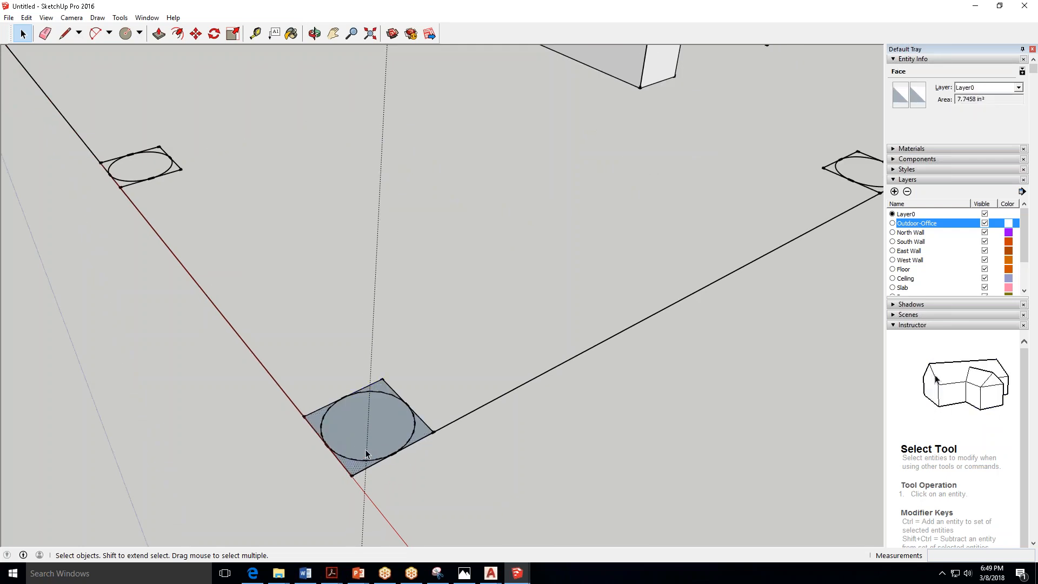
{"action": "left_click", "coordinate": [378, 437]}
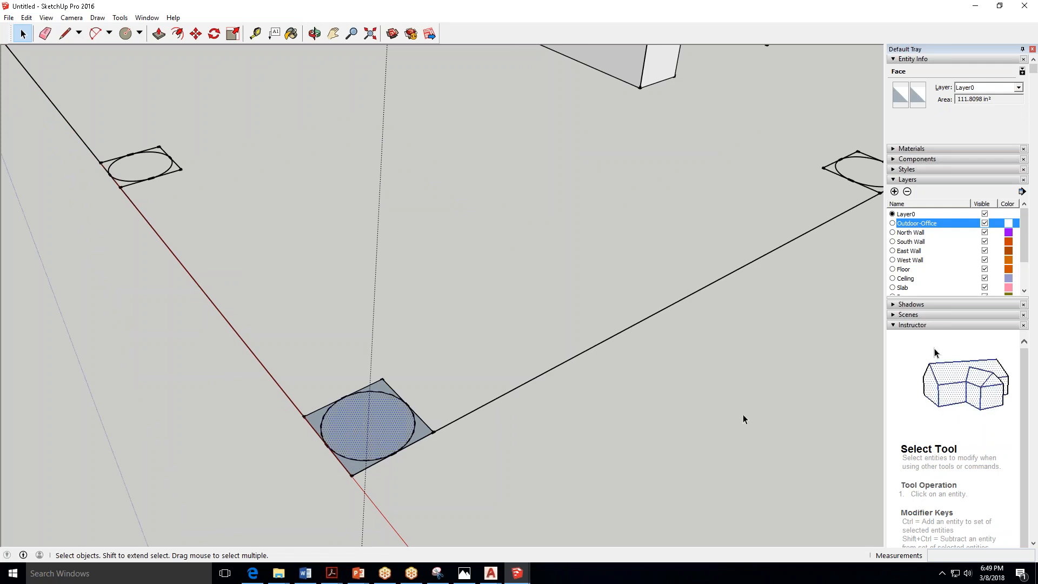
{"action": "left_click", "coordinate": [420, 410]}
{"action": "scroll", "coordinate": [397, 420], "scroll_direction": "down", "scroll_amount": 2}
{"action": "left_click", "coordinate": [397, 420]}
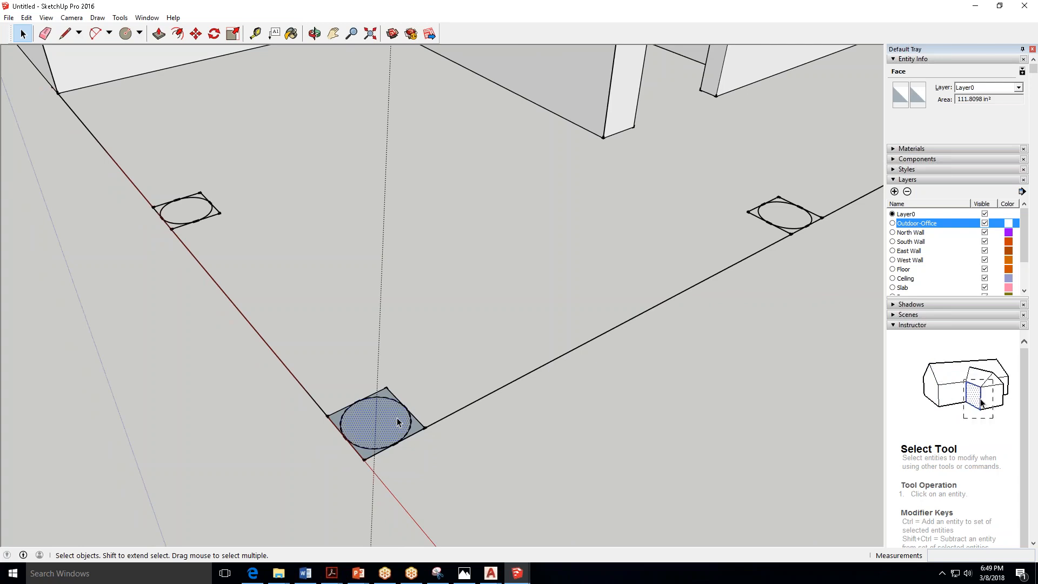
Place a 6" guide from the edge of the column circle along the red axis to its center.
{"action": "left_click", "coordinate": [254, 33]}
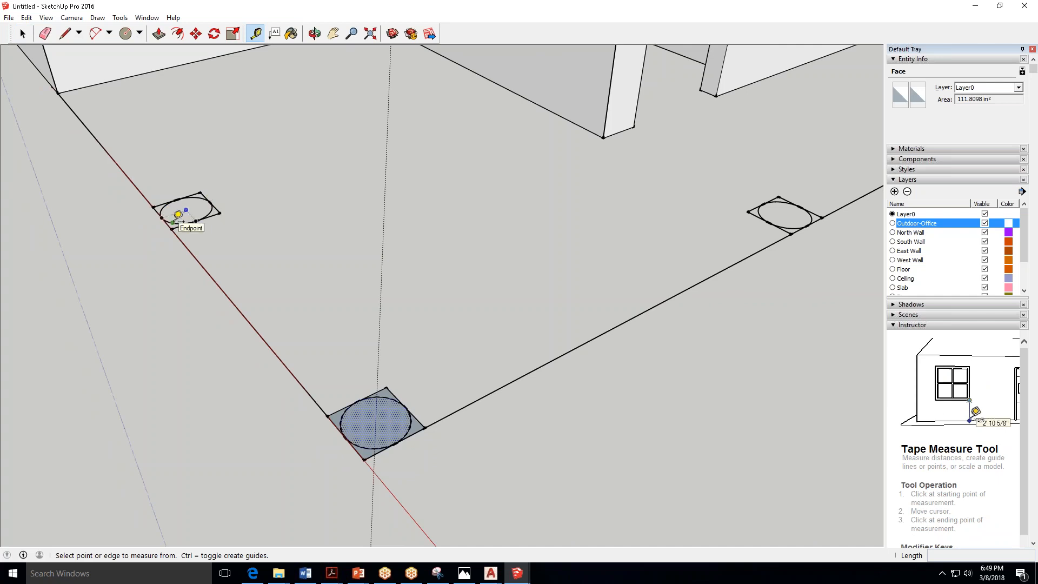
{"action": "left_click", "coordinate": [173, 219]}
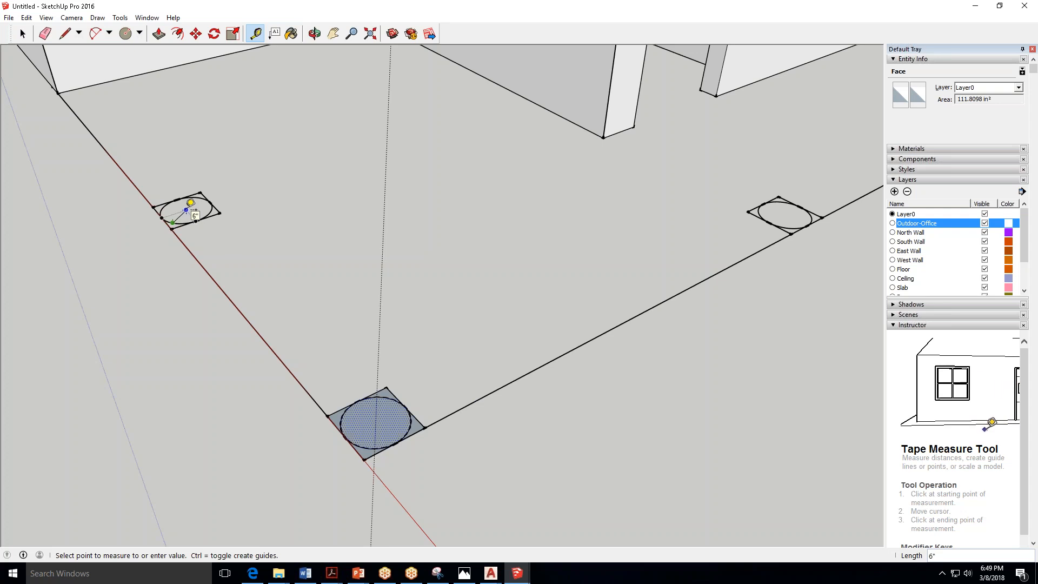
{"action": "key", "text": "Escape"}
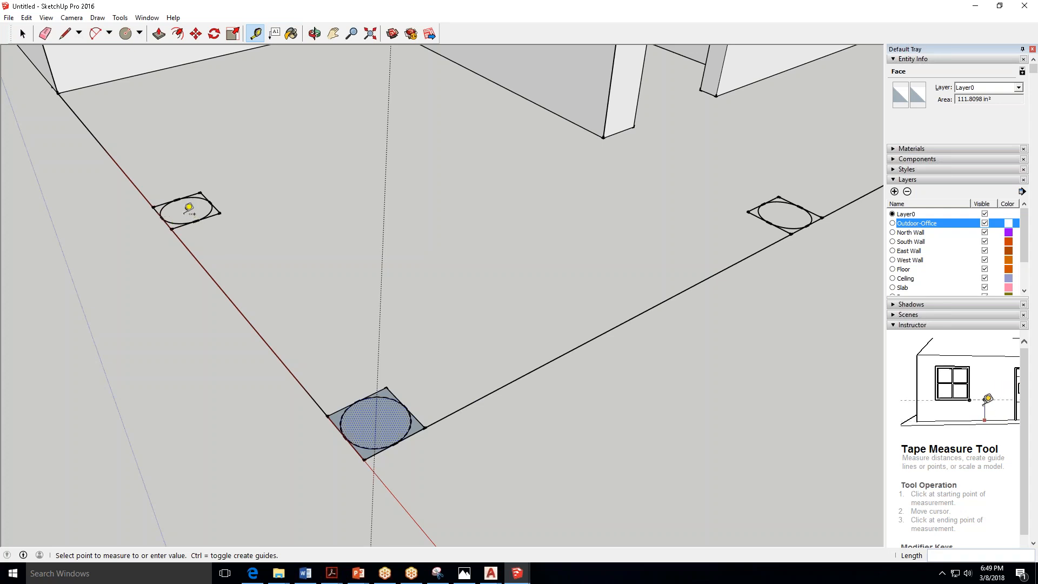
{"action": "scroll", "coordinate": [188, 207], "scroll_direction": "up", "scroll_amount": 3}
{"action": "left_click", "coordinate": [192, 204]}
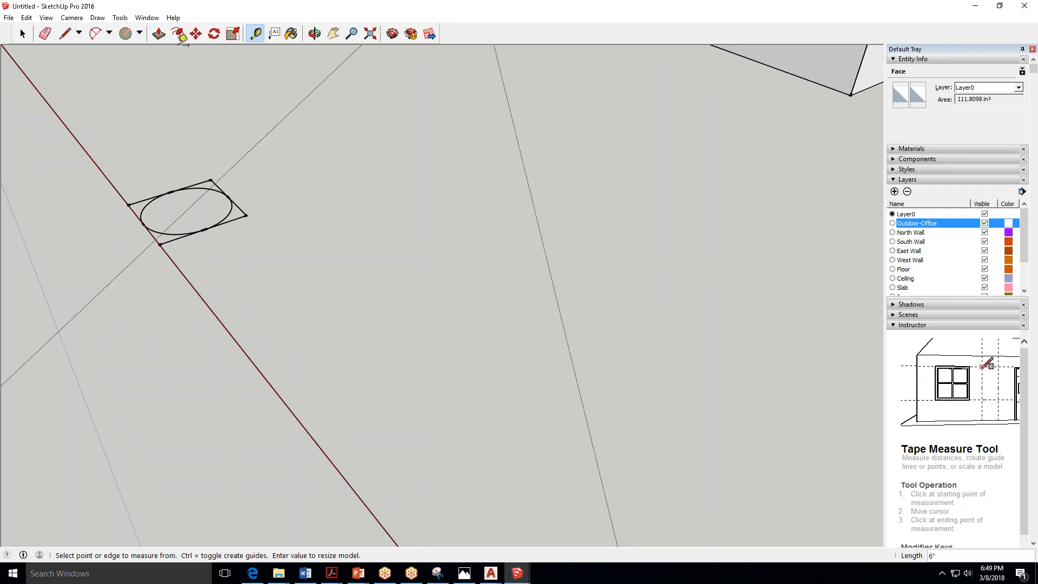
Draw a 6" radius circle over the column outline along the red axis, centered on the guide's center point, and select its face.
{"action": "left_click", "coordinate": [122, 35]}
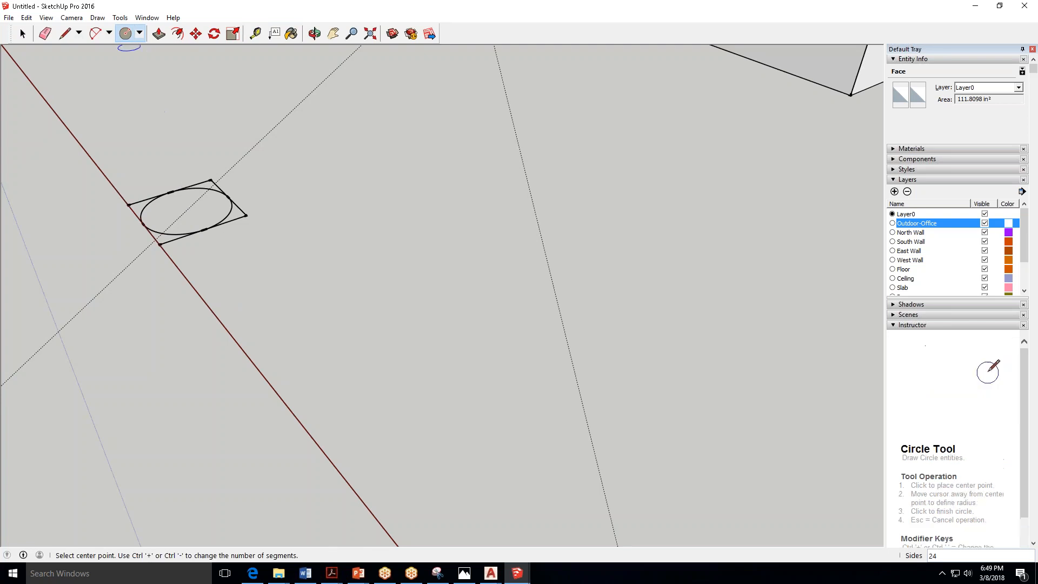
{"action": "left_click", "coordinate": [187, 210]}
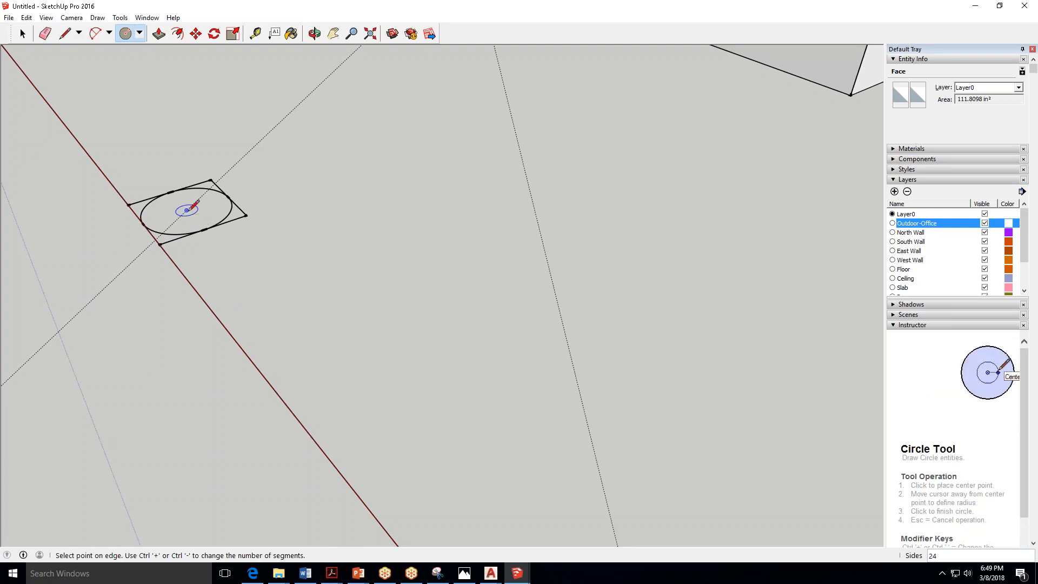
{"action": "left_click", "coordinate": [219, 187]}
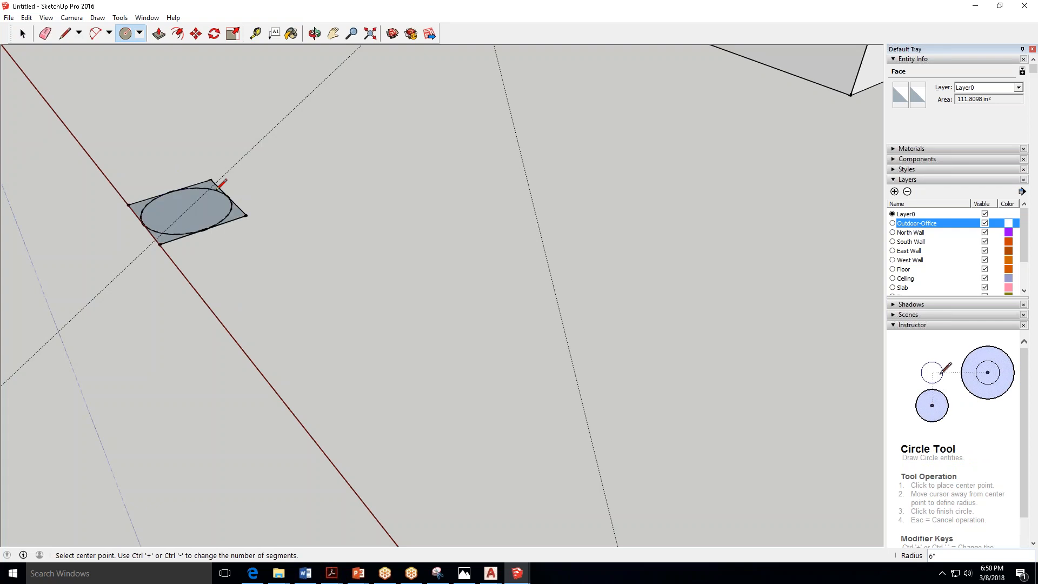
{"action": "key", "text": "space"}
{"action": "left_click", "coordinate": [206, 210]}
{"action": "scroll", "coordinate": [173, 137], "scroll_direction": "down", "scroll_amount": 1}
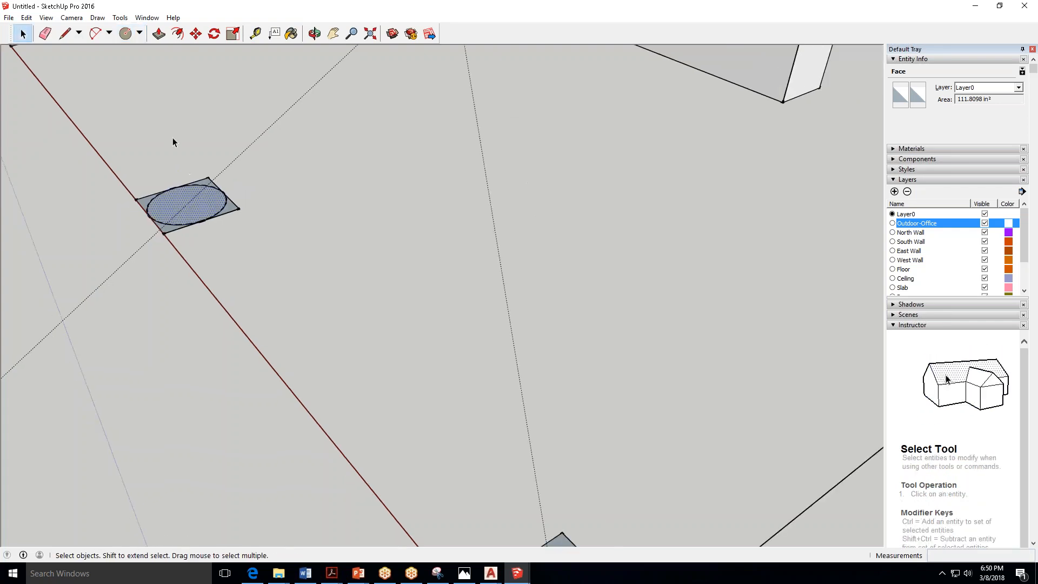
{"action": "scroll", "coordinate": [173, 137], "scroll_direction": "down", "scroll_amount": 2}
{"action": "scroll", "coordinate": [250, 199], "scroll_direction": "up", "scroll_amount": 1}
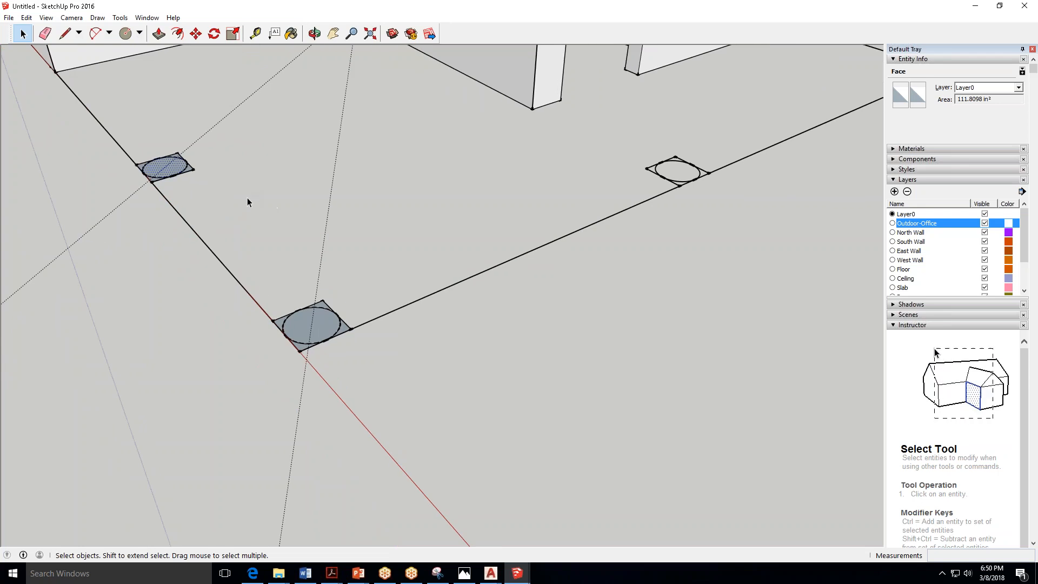
Select the corner column's circle face together with its bounding edges and make them a group.
{"action": "left_click", "coordinate": [326, 322]}
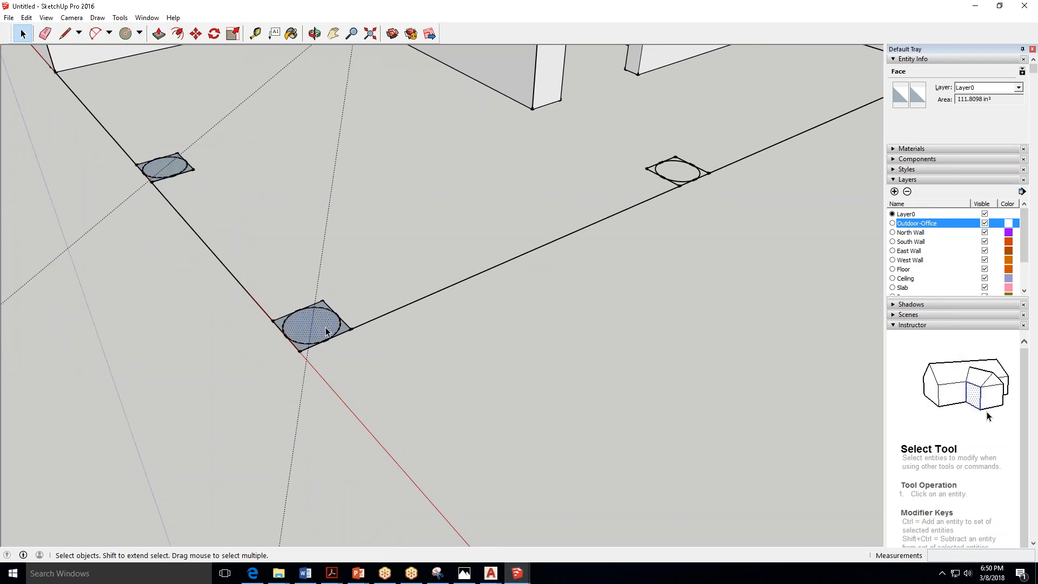
{"action": "double_click", "coordinate": [326, 331]}
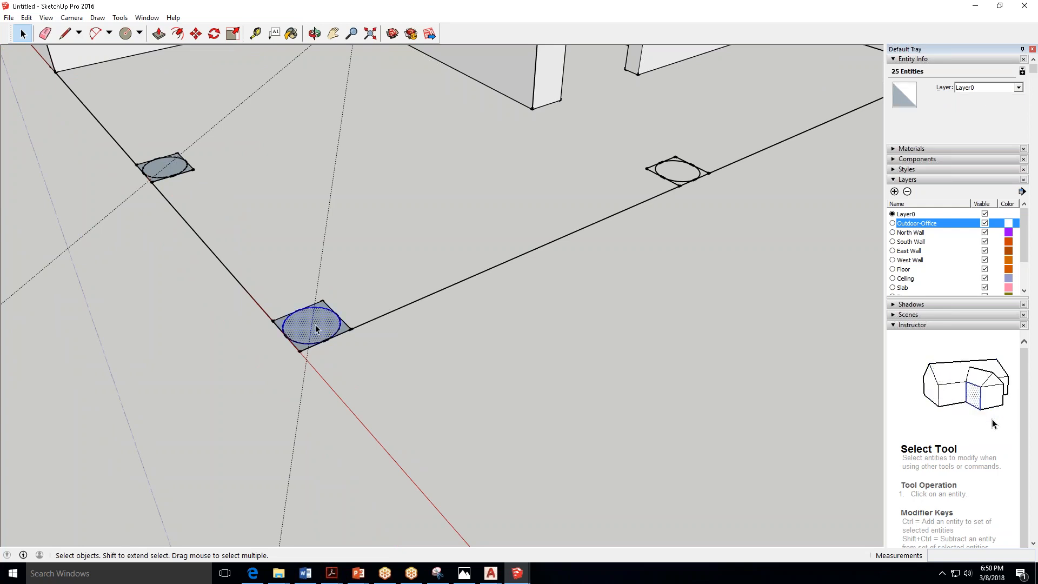
{"action": "left_click", "coordinate": [363, 259]}
{"action": "triple_click", "coordinate": [329, 326]}
{"action": "left_click", "coordinate": [356, 267]}
{"action": "left_click", "coordinate": [325, 324]}
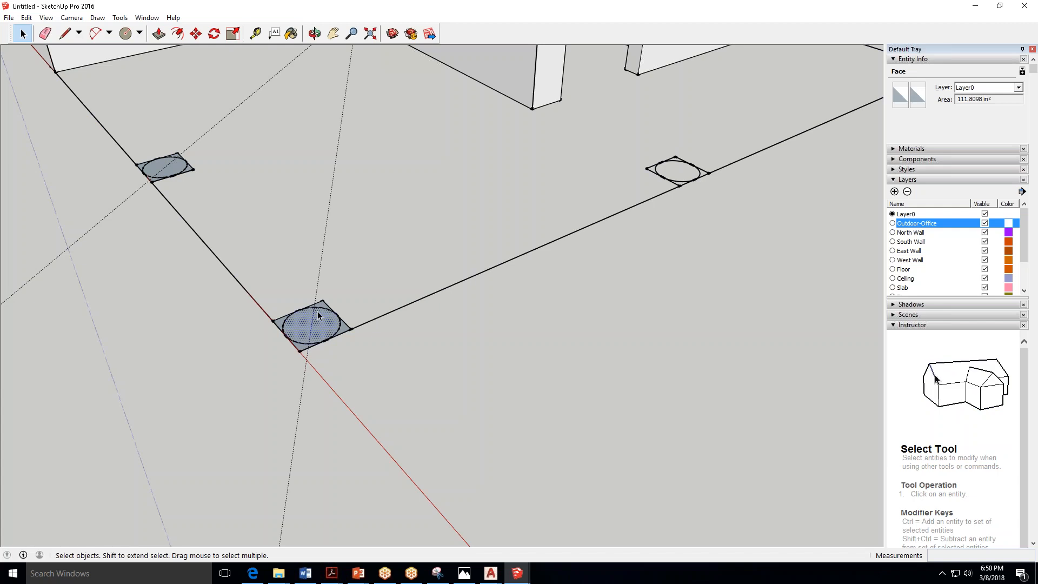
{"action": "double_click", "coordinate": [331, 328]}
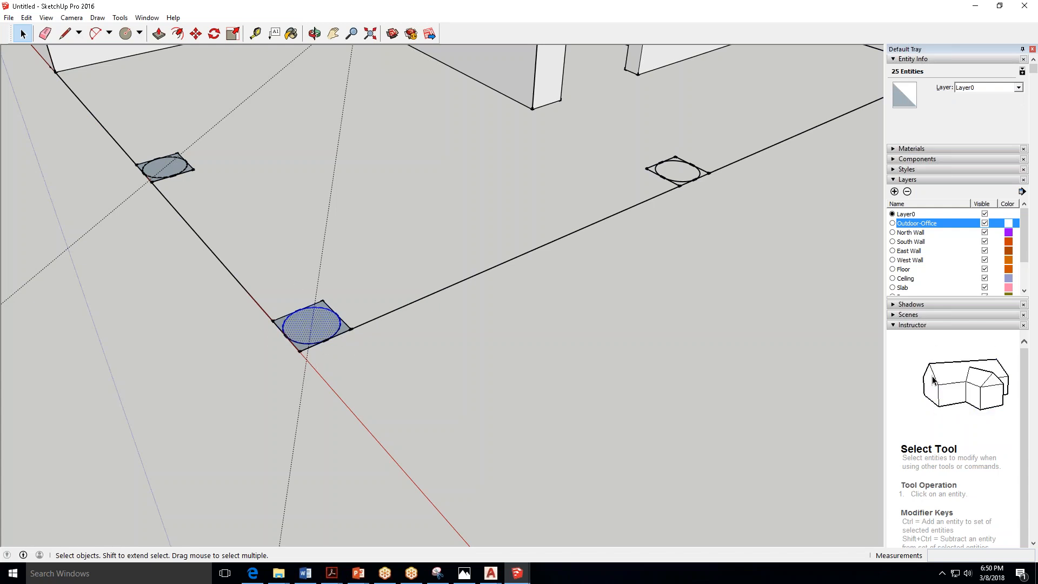
{"action": "right_click", "coordinate": [300, 323]}
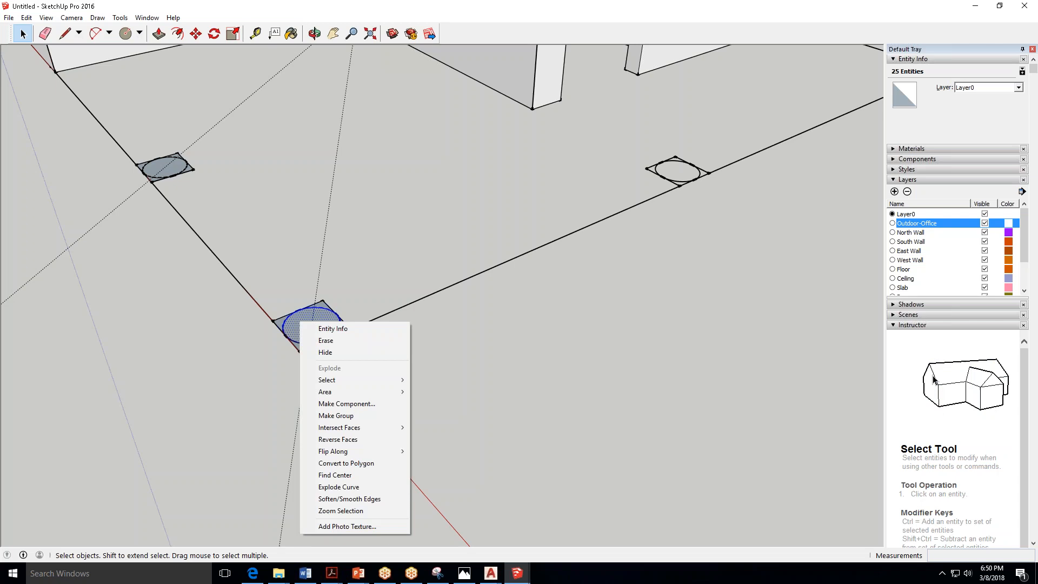
{"action": "left_click", "coordinate": [343, 417]}
Group the circle face and edges of the column outline along the red axis.
{"action": "left_click", "coordinate": [174, 171]}
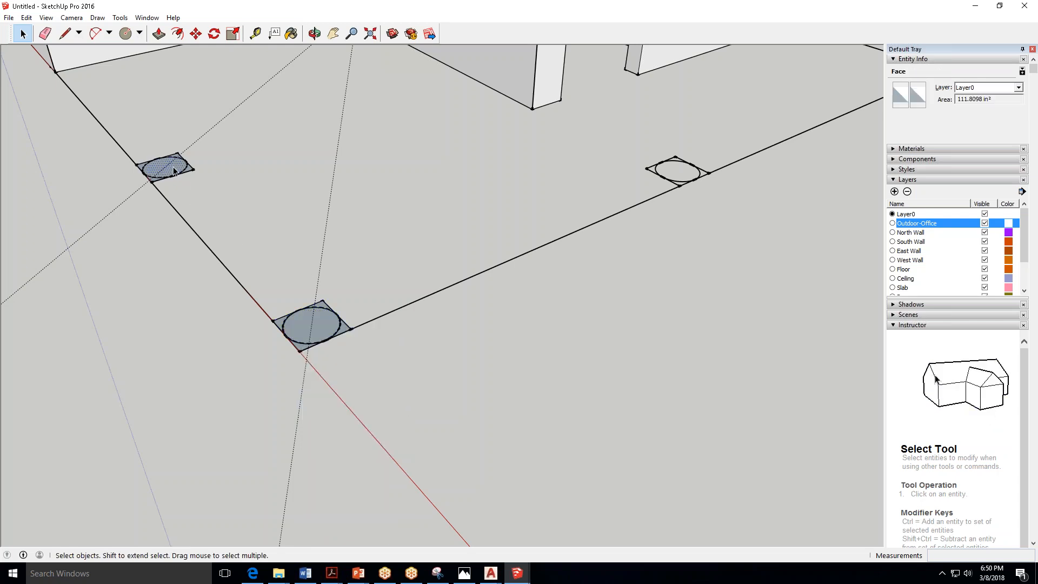
{"action": "double_click", "coordinate": [173, 171]}
{"action": "right_click", "coordinate": [173, 171]}
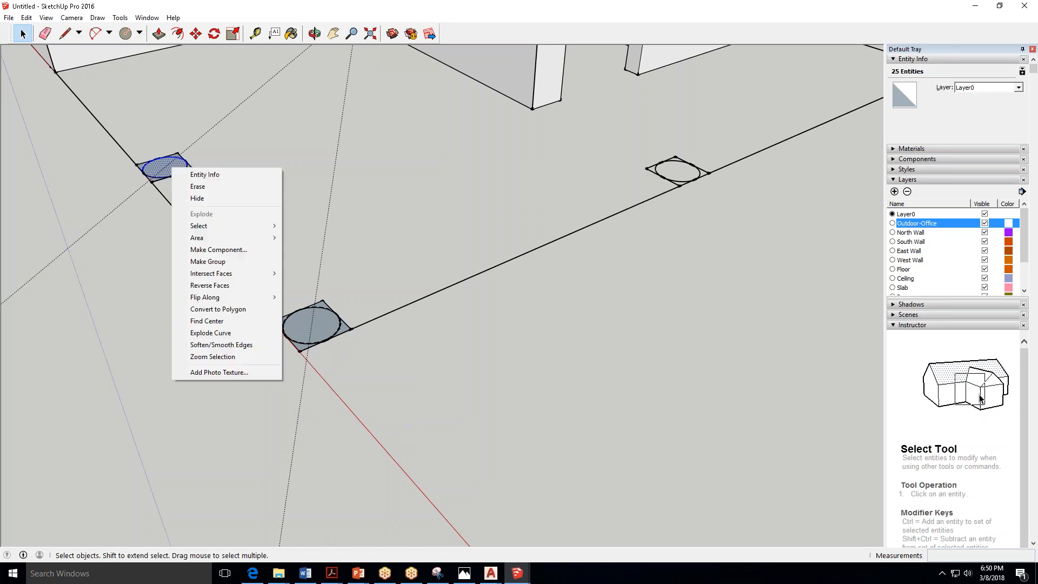
{"action": "left_click", "coordinate": [211, 262]}
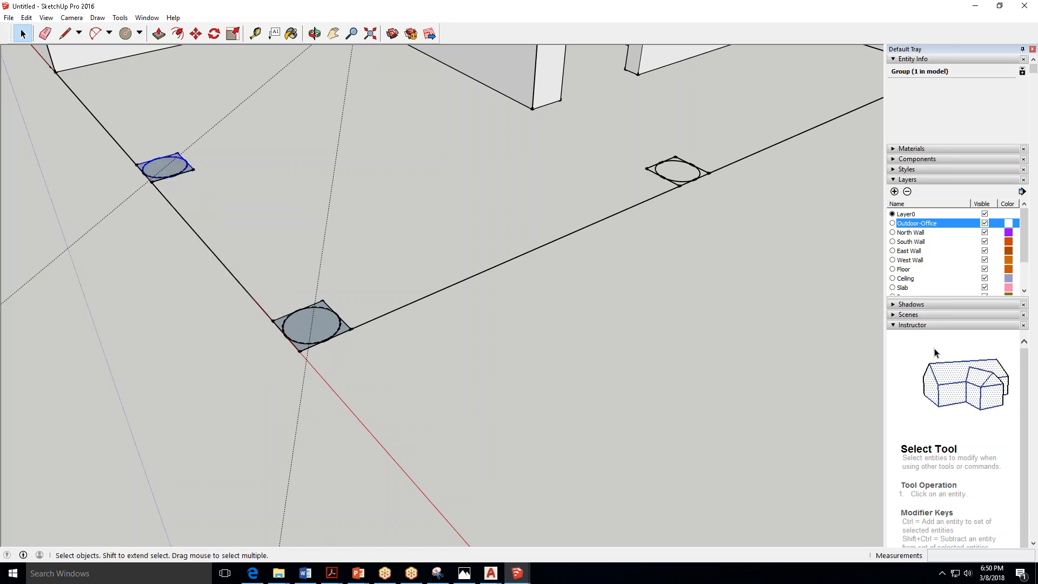
Open the corner column's circle group, push/pull its face up 8', and exit the group.
{"action": "left_click", "coordinate": [325, 340]}
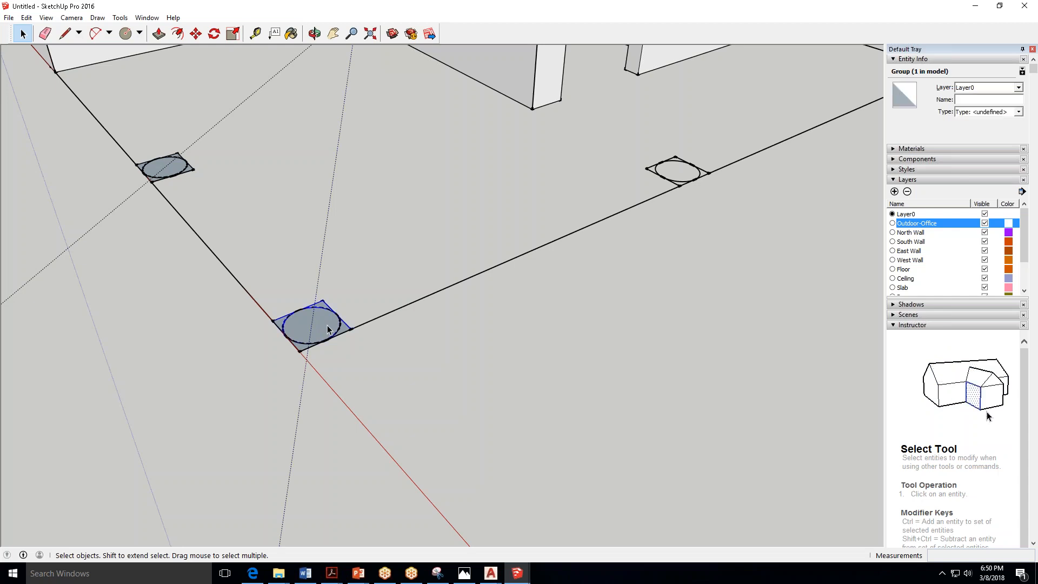
{"action": "double_click", "coordinate": [328, 330]}
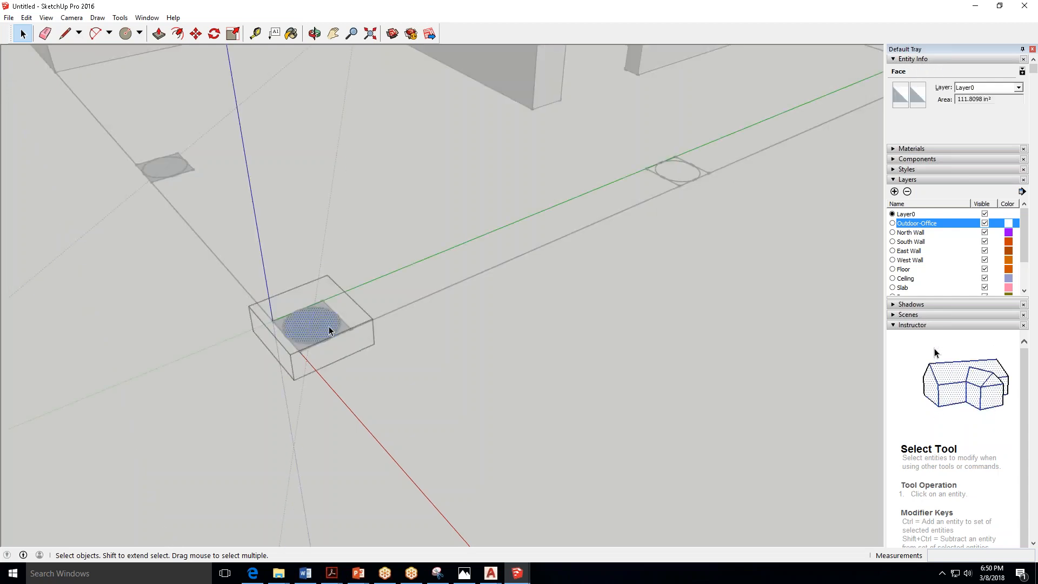
{"action": "left_click", "coordinate": [159, 35]}
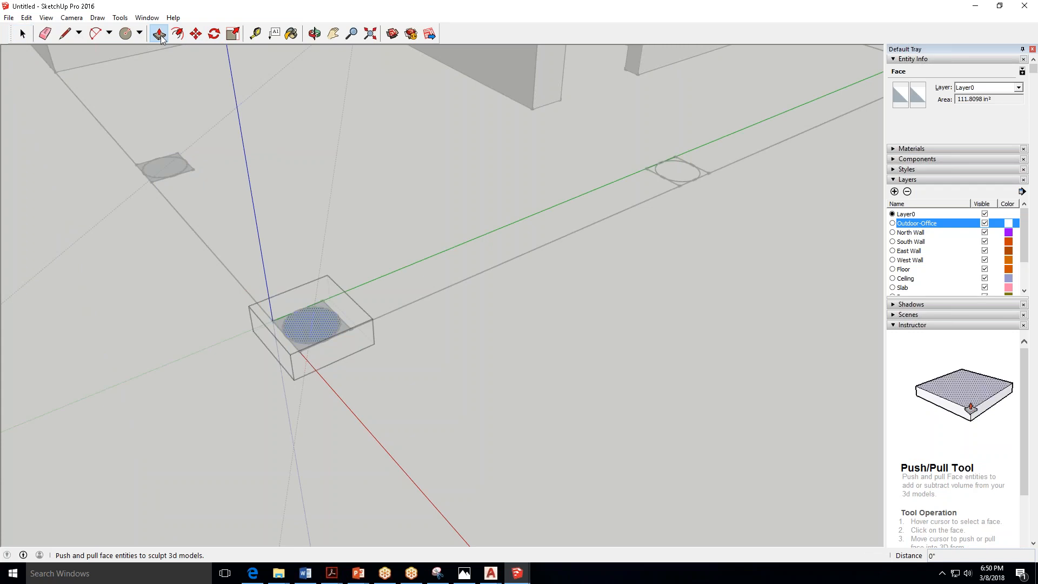
{"action": "left_click_drag", "start_coordinate": [306, 318], "coordinate": [303, 127]}
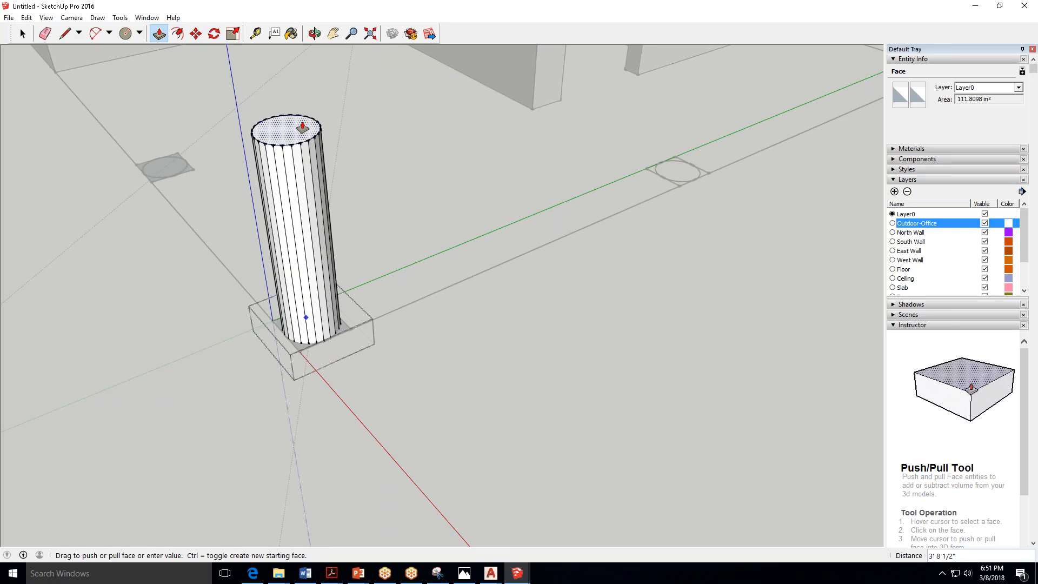
{"action": "type", "text": "8'"}
{"action": "key", "text": "Return"}
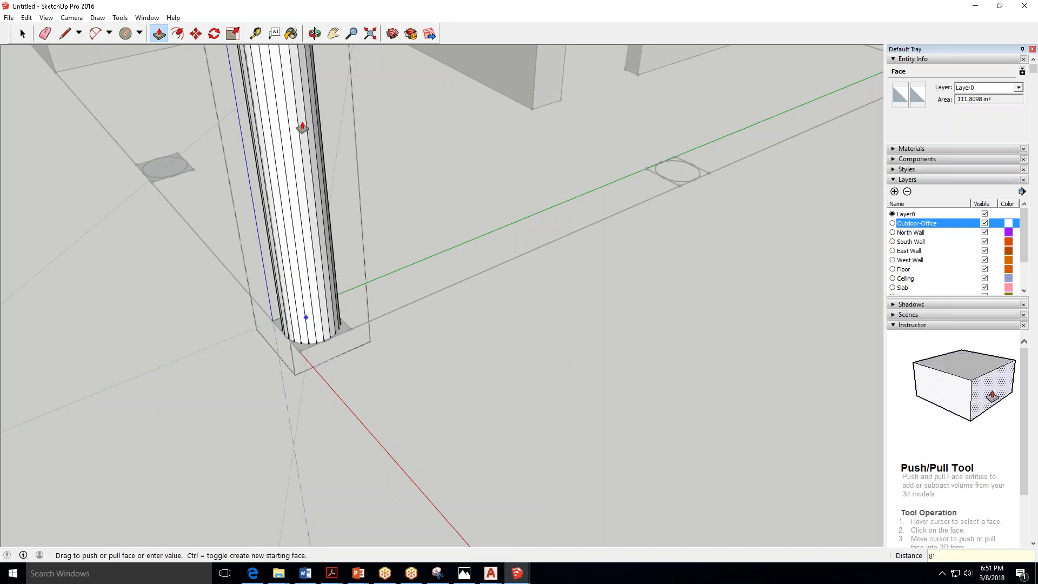
{"action": "scroll", "coordinate": [392, 259], "scroll_direction": "down", "scroll_amount": 6}
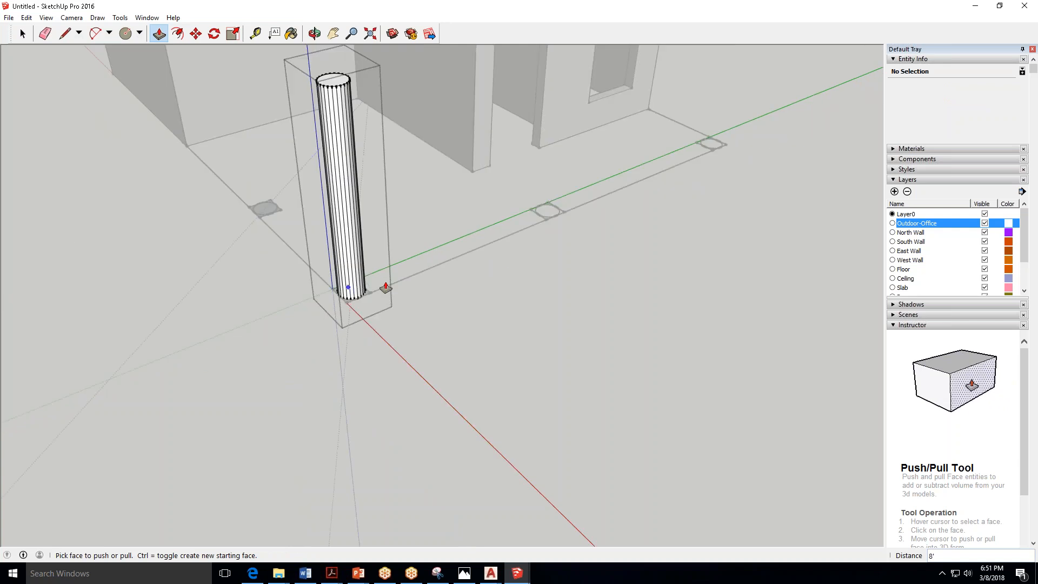
{"action": "scroll", "coordinate": [386, 286], "scroll_direction": "down", "scroll_amount": 3}
{"action": "key", "text": "space"}
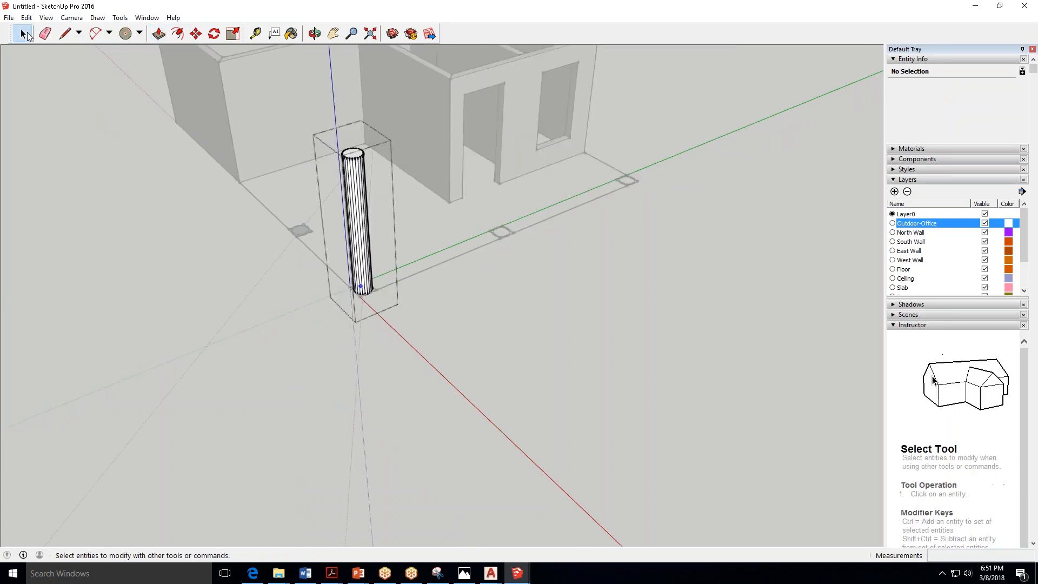
{"action": "left_click", "coordinate": [212, 240]}
Examine the corner column's top, faceted sides and base from above and from several angles around it.
{"action": "scroll", "coordinate": [362, 162], "scroll_direction": "up", "scroll_amount": 1}
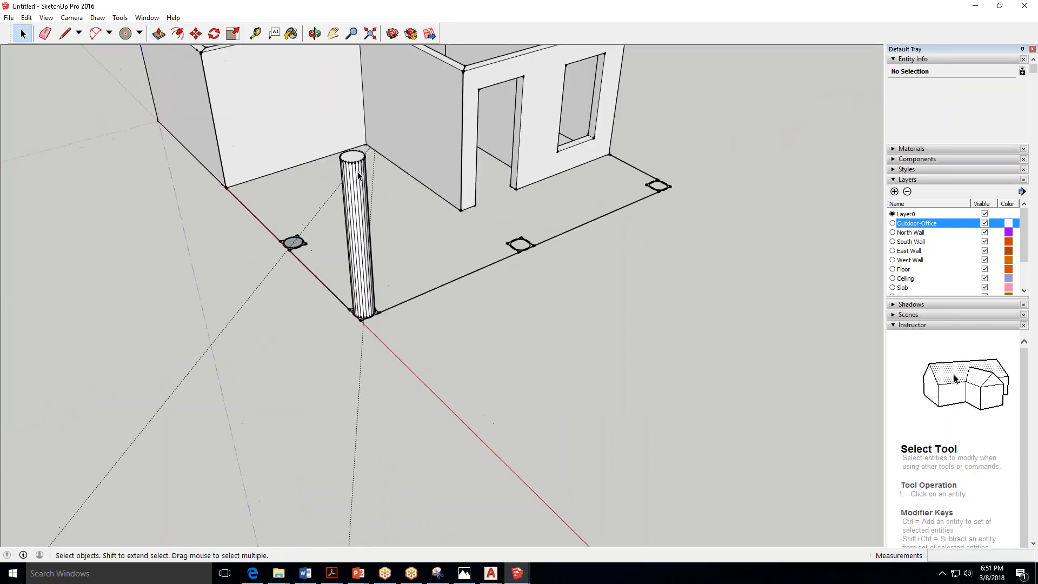
{"action": "scroll", "coordinate": [351, 224], "scroll_direction": "up", "scroll_amount": 6}
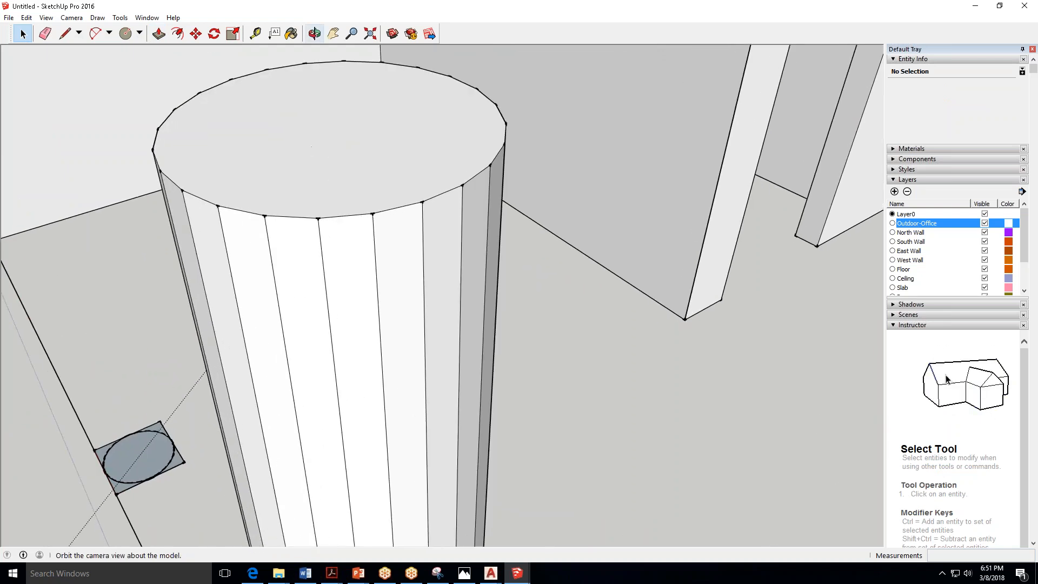
{"action": "left_click", "coordinate": [315, 34]}
{"action": "left_click_drag", "start_coordinate": [405, 215], "coordinate": [361, 275]}
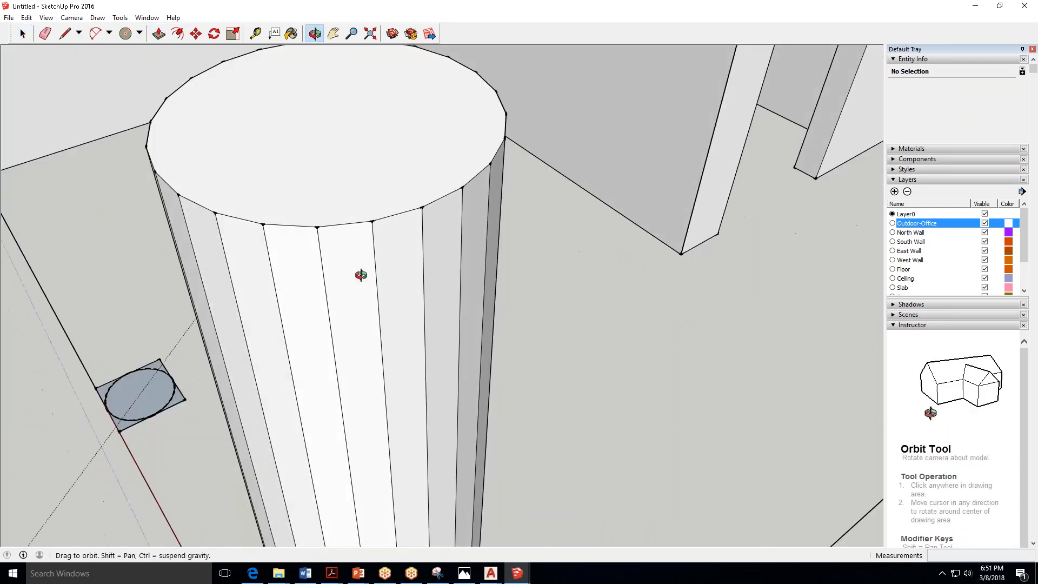
{"action": "left_click_drag", "start_coordinate": [360, 275], "coordinate": [378, 316]}
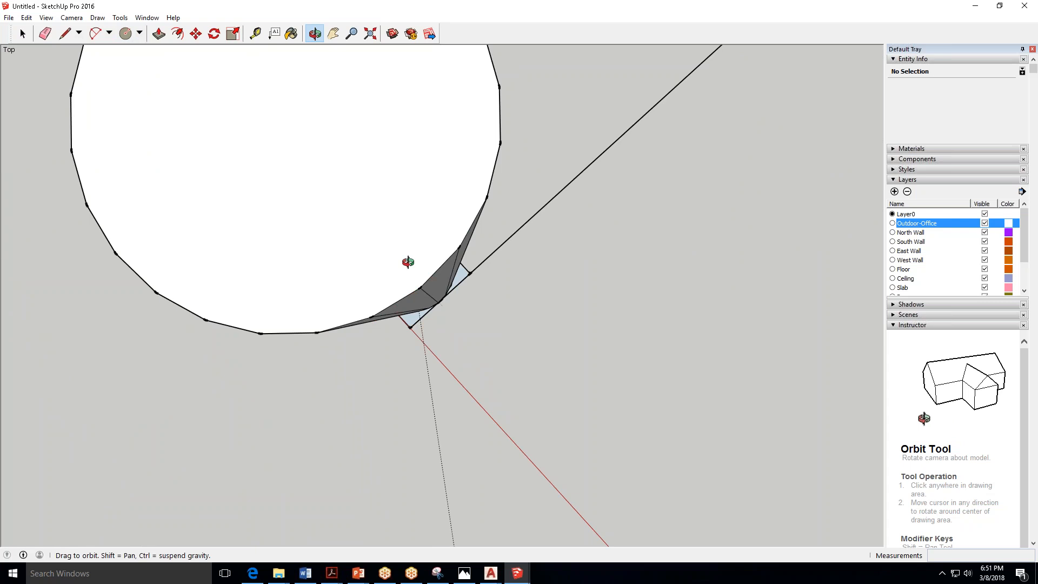
{"action": "left_click_drag", "start_coordinate": [408, 262], "coordinate": [358, 375]}
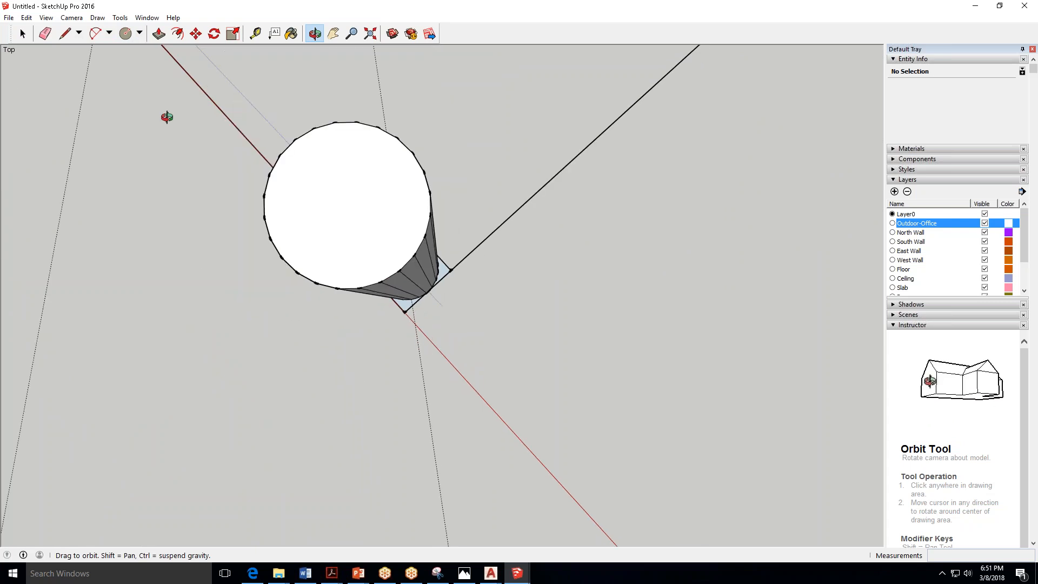
{"action": "left_click_drag", "start_coordinate": [167, 116], "coordinate": [411, 210]}
{"action": "left_click_drag", "start_coordinate": [371, 255], "coordinate": [368, 100]}
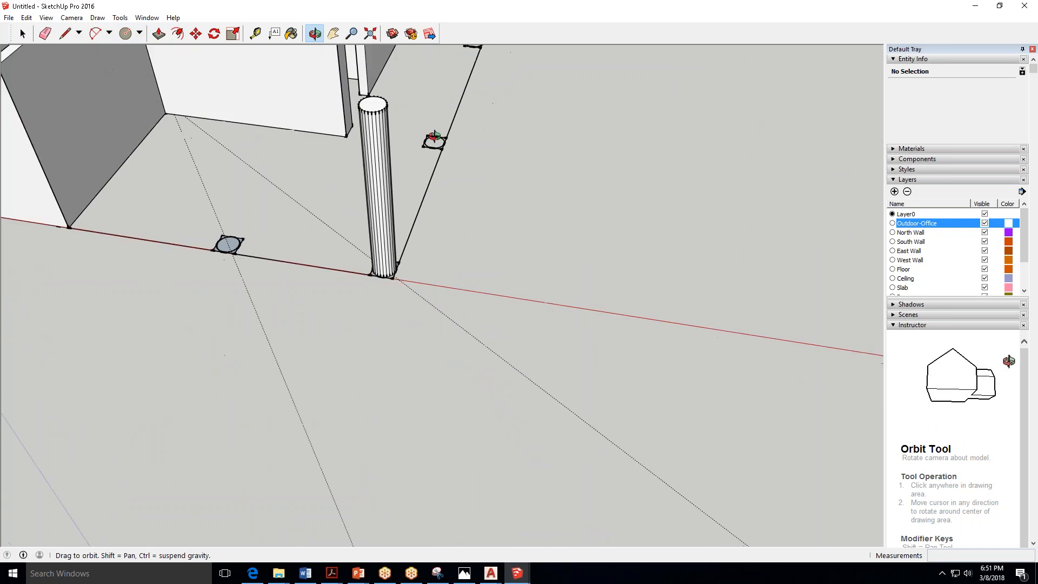
{"action": "scroll", "coordinate": [368, 97], "scroll_direction": "up", "scroll_amount": 4}
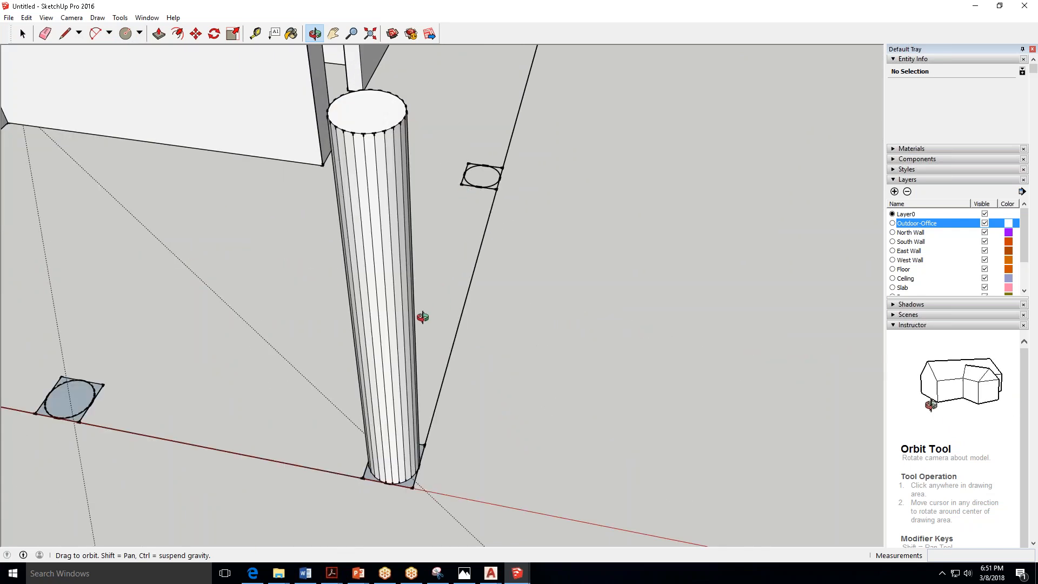
{"action": "scroll", "coordinate": [483, 311], "scroll_direction": "down", "scroll_amount": 4}
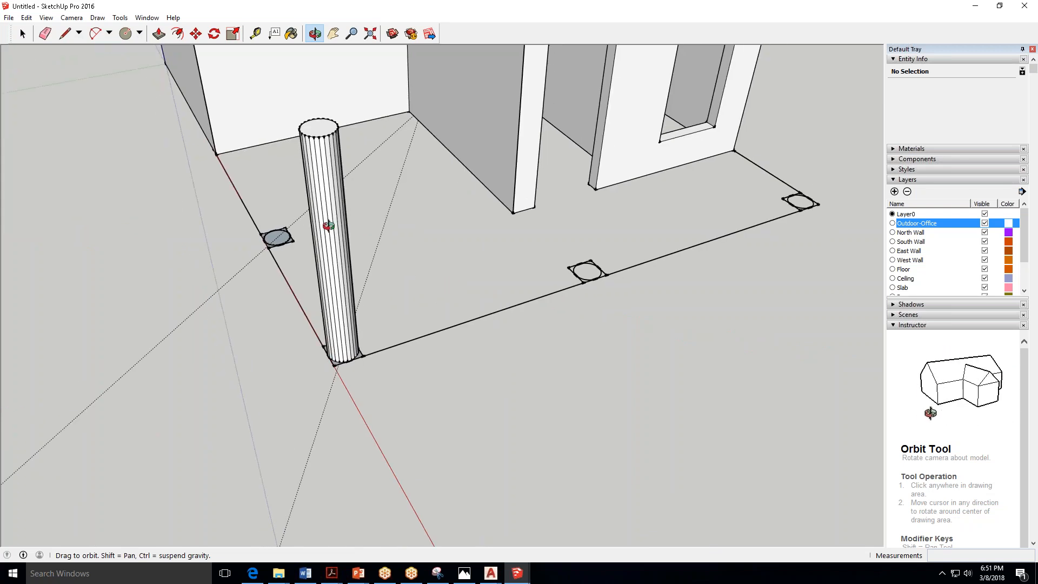
{"action": "scroll", "coordinate": [319, 128], "scroll_direction": "up", "scroll_amount": 1}
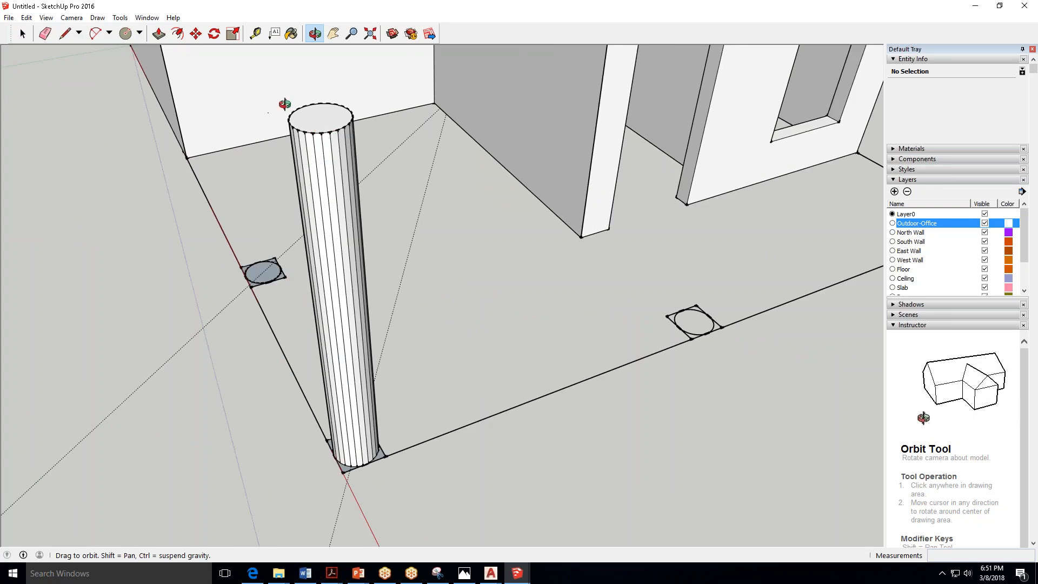
{"action": "left_click_drag", "start_coordinate": [286, 104], "coordinate": [358, 85]}
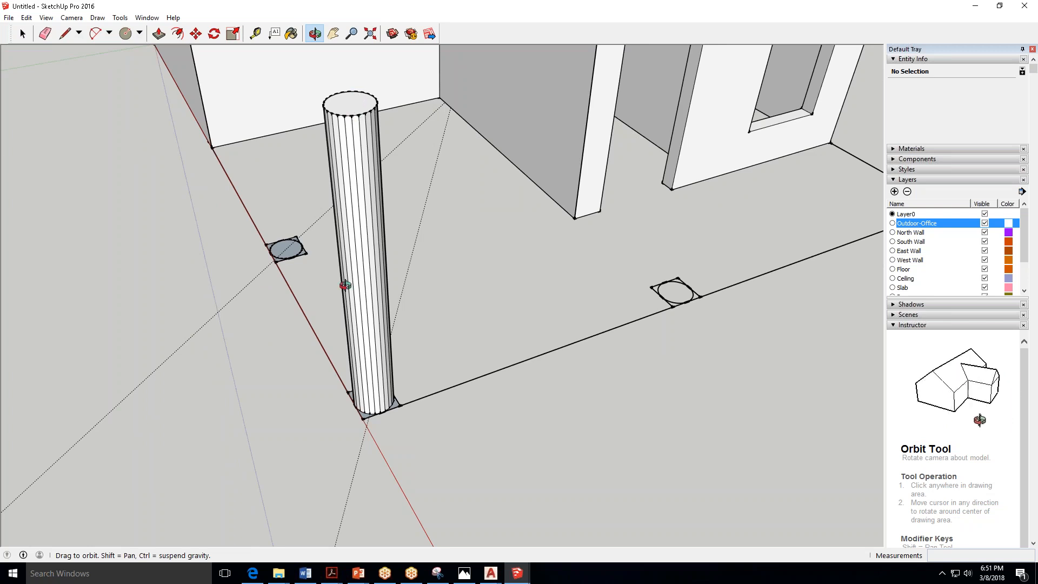
Open the corner column's group, check its individual side faces one at a time, and exit the group.
{"action": "left_click", "coordinate": [22, 34]}
{"action": "left_click", "coordinate": [362, 210]}
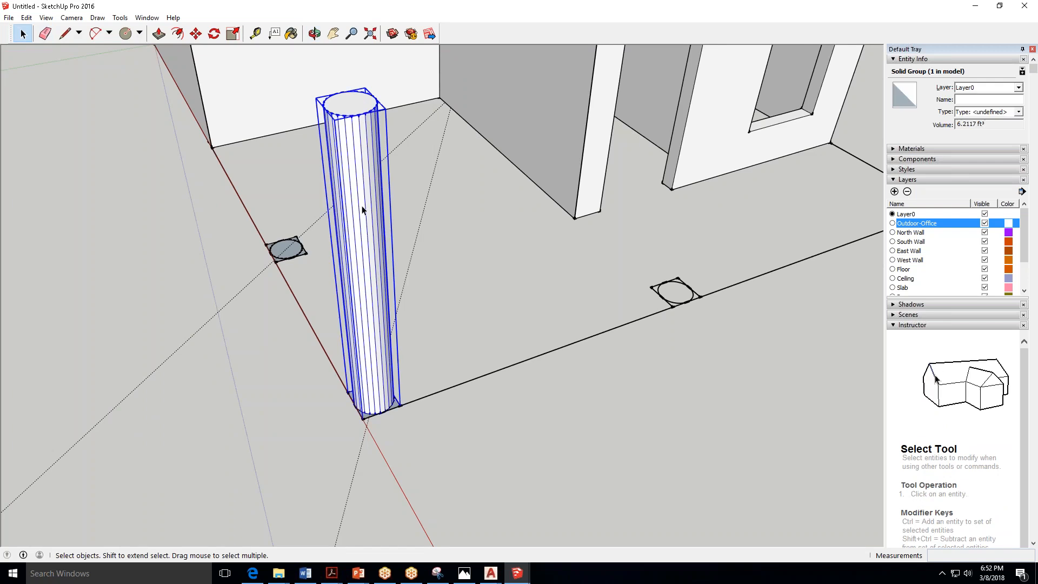
{"action": "double_click", "coordinate": [362, 209]}
{"action": "left_click", "coordinate": [363, 210]}
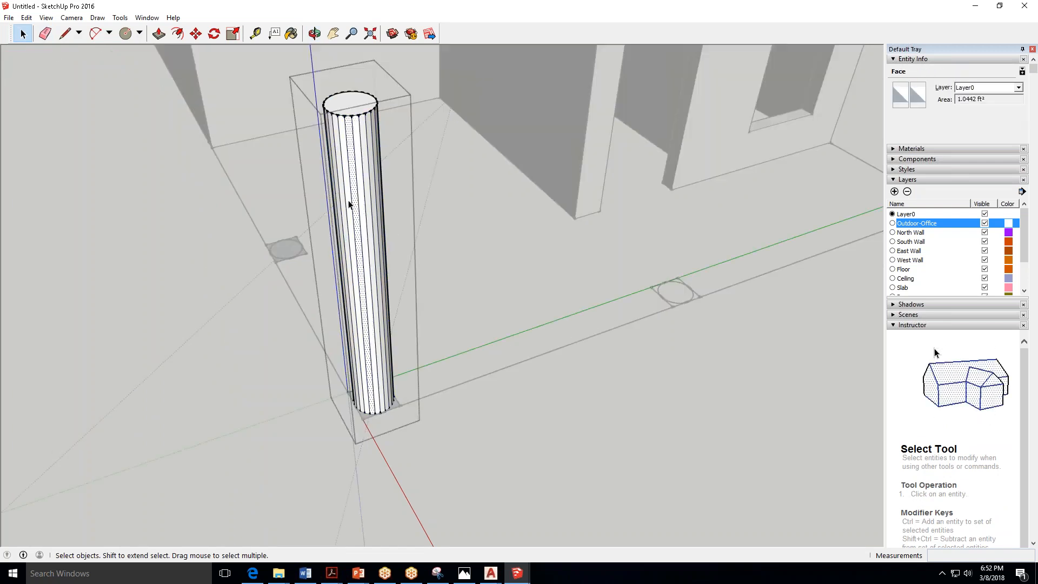
{"action": "left_click", "coordinate": [352, 204]}
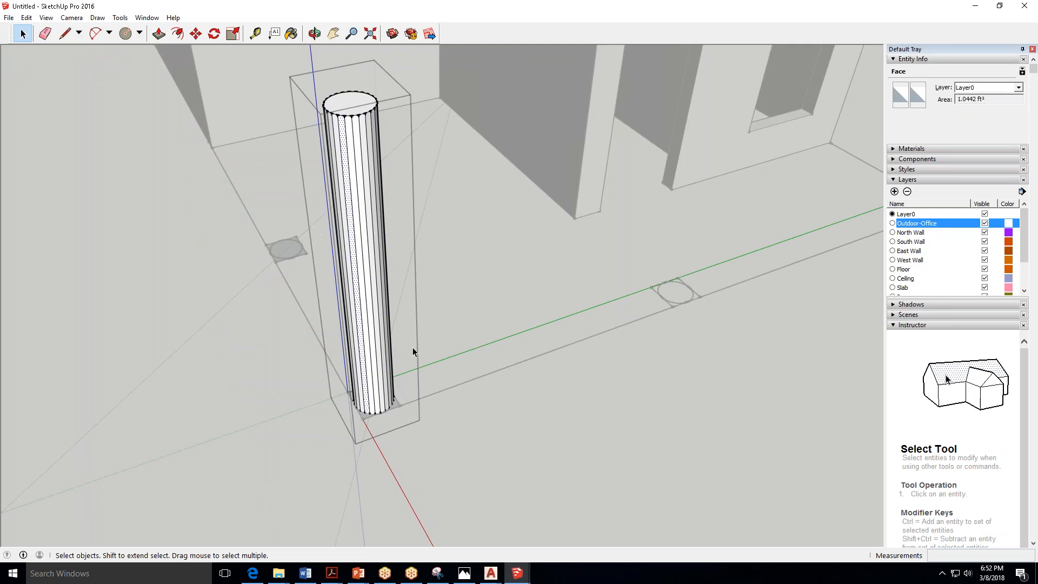
{"action": "left_click", "coordinate": [168, 377]}
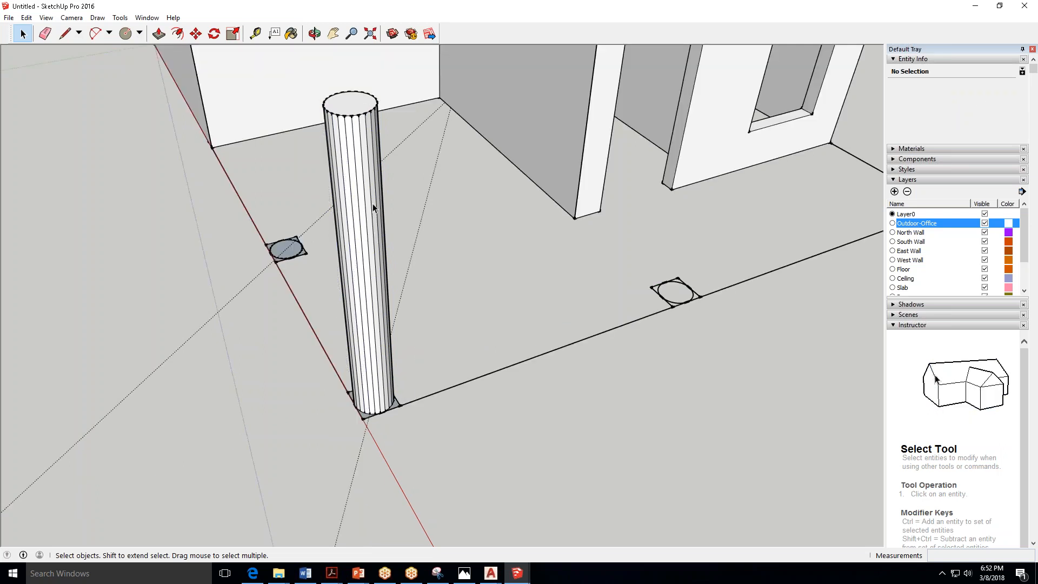
Open the circle group of the column outline along the red axis, push/pull its face up 8', and exit the group.
{"action": "scroll", "coordinate": [392, 437], "scroll_direction": "down", "scroll_amount": 5}
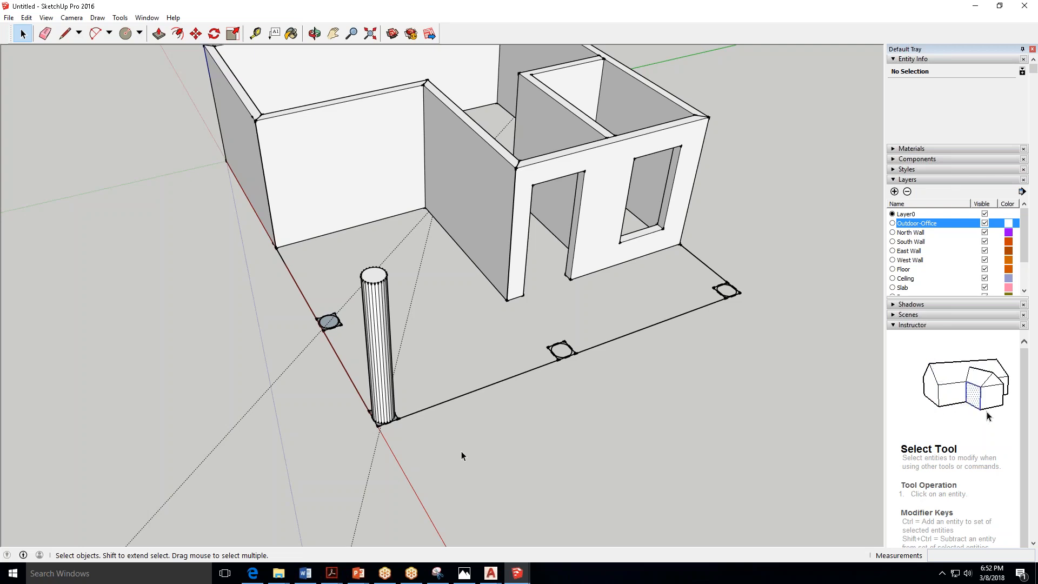
{"action": "left_click", "coordinate": [326, 321]}
{"action": "scroll", "coordinate": [303, 322], "scroll_direction": "up", "scroll_amount": 6}
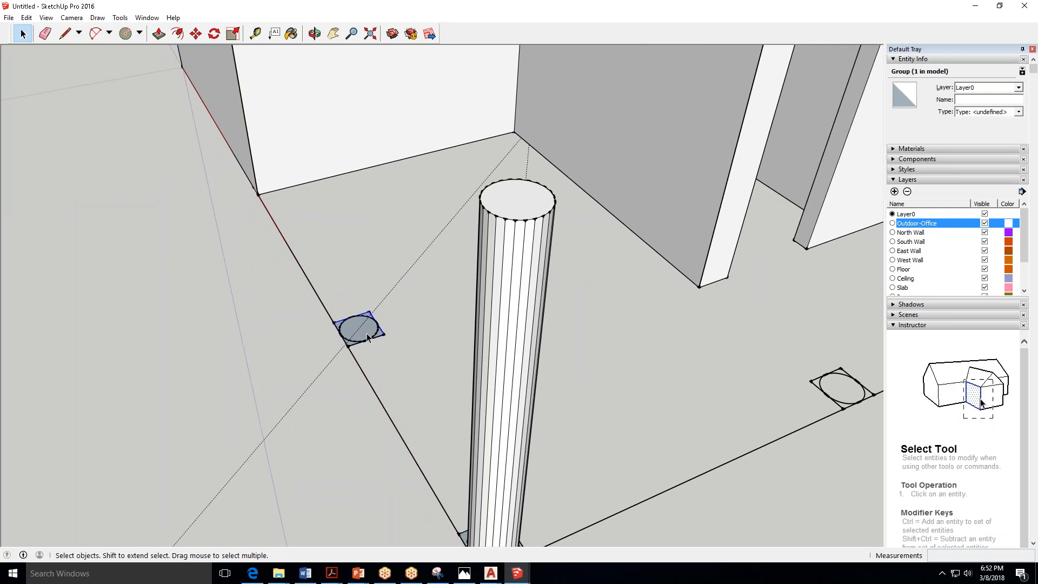
{"action": "scroll", "coordinate": [366, 336], "scroll_direction": "up", "scroll_amount": 5}
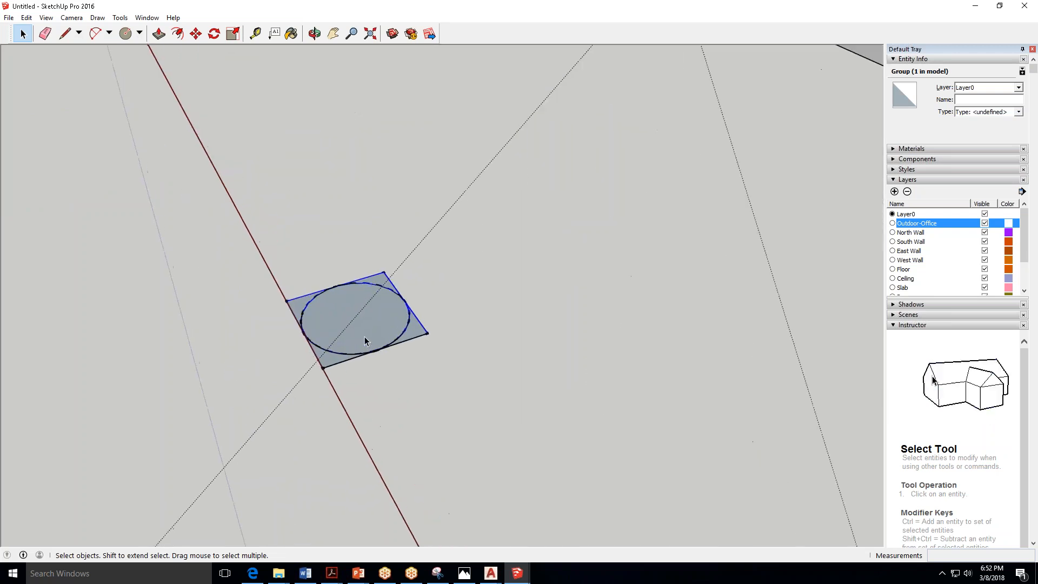
{"action": "double_click", "coordinate": [372, 329]}
{"action": "left_click", "coordinate": [372, 328]}
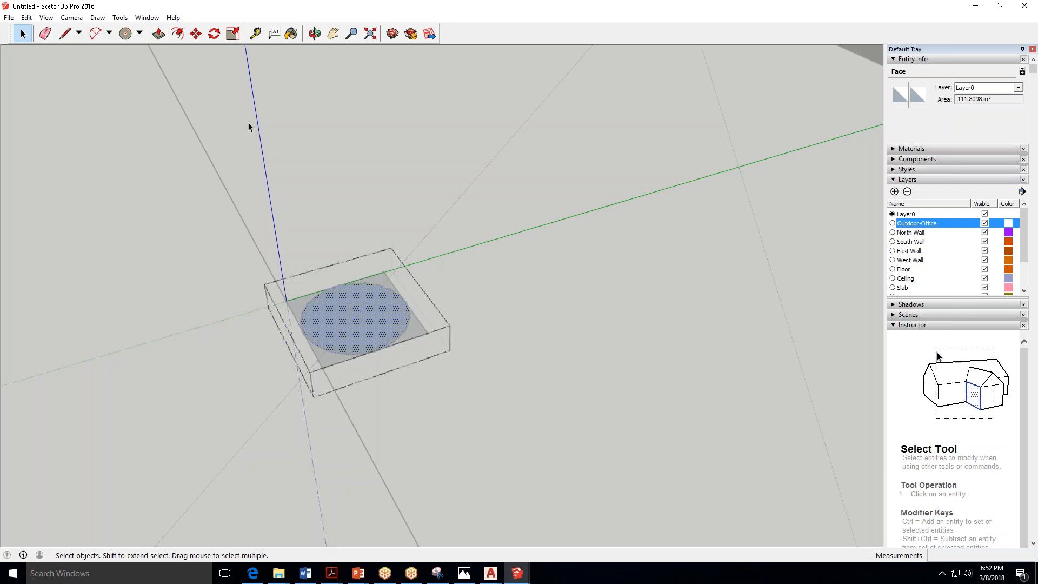
{"action": "left_click", "coordinate": [158, 34]}
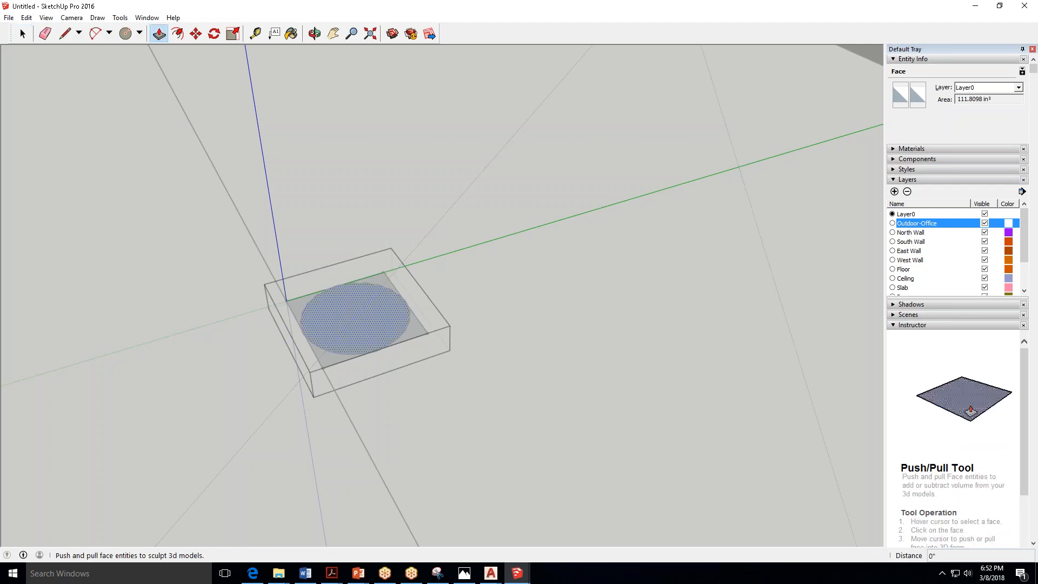
{"action": "left_click", "coordinate": [361, 331]}
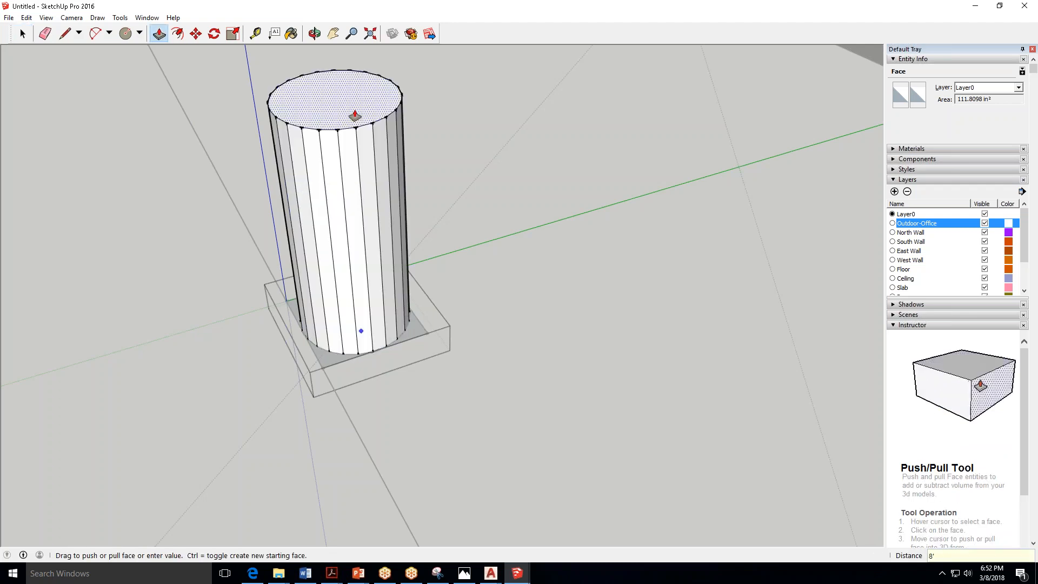
{"action": "type", "text": "8'"}
{"action": "key", "text": "Return"}
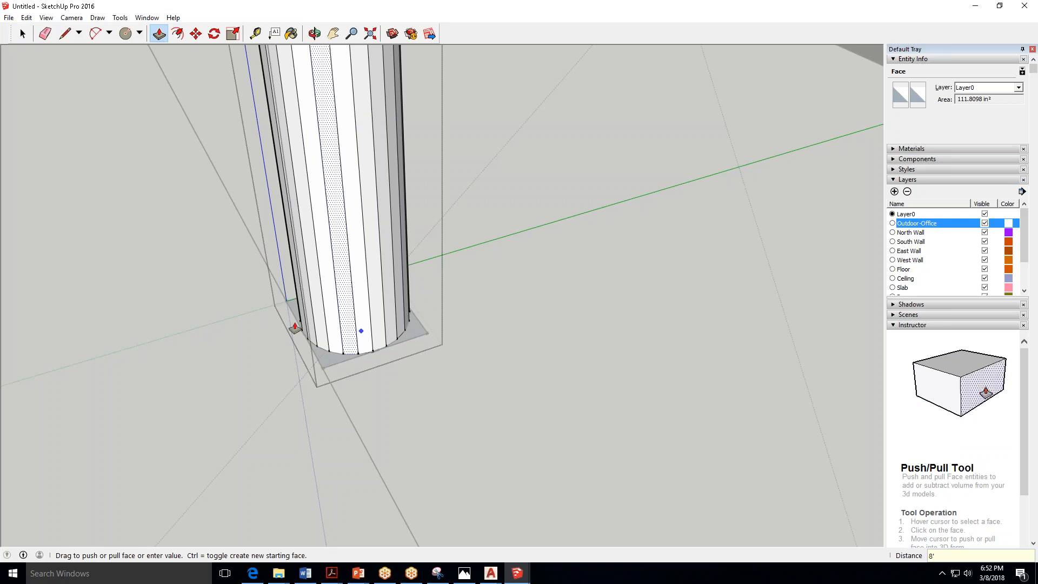
{"action": "scroll", "coordinate": [295, 328], "scroll_direction": "down", "scroll_amount": 4}
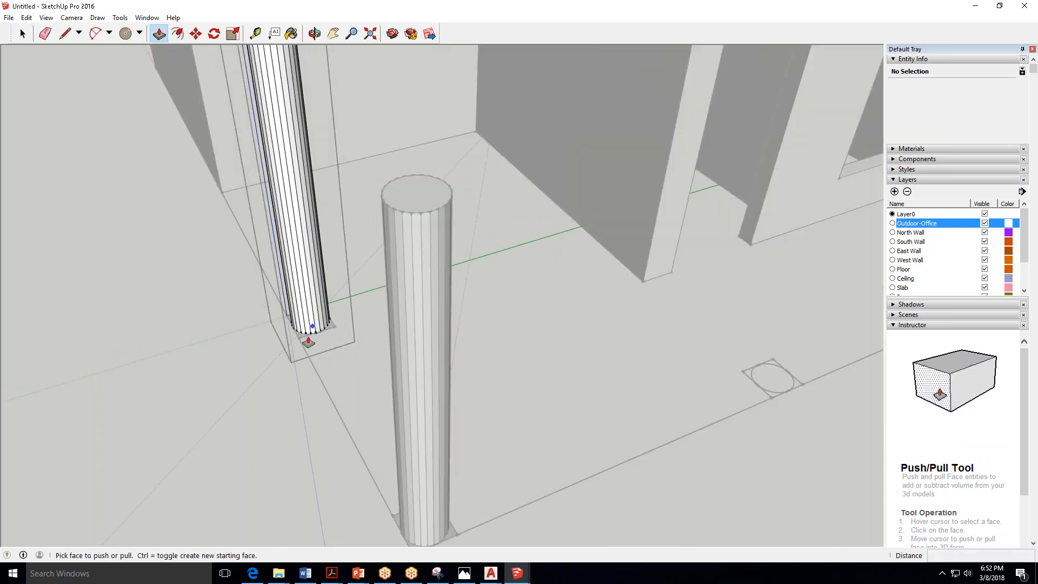
{"action": "scroll", "coordinate": [308, 342], "scroll_direction": "down", "scroll_amount": 5}
{"action": "left_click", "coordinate": [23, 34]}
{"action": "middle_click_drag", "start_coordinate": [456, 361], "coordinate": [588, 365]}
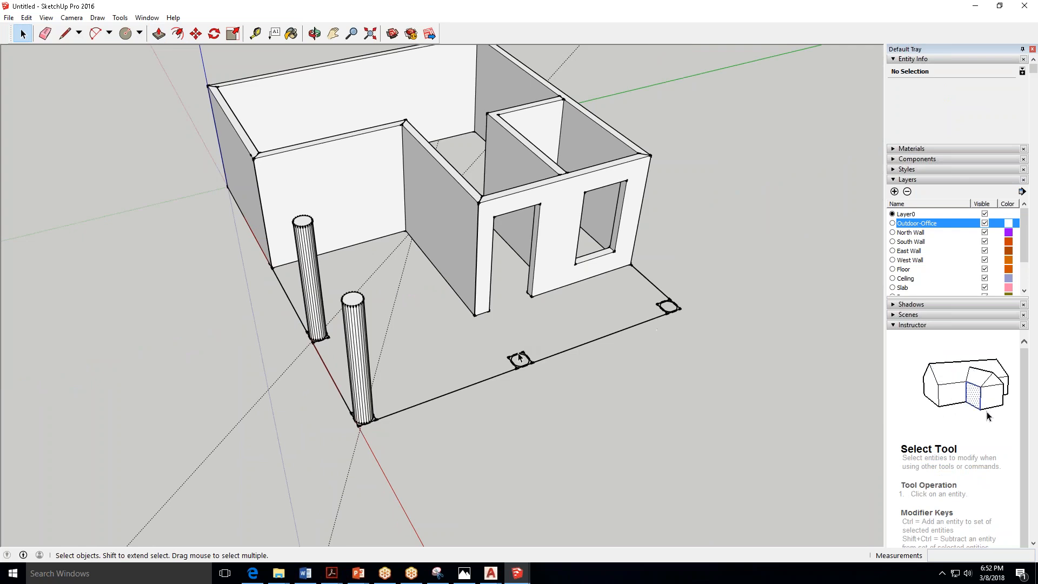
Create a guide line through the centre of the middle column outline, from the circle's centre to an endpoint on its rim.
{"action": "scroll", "coordinate": [523, 361], "scroll_direction": "up", "scroll_amount": 3}
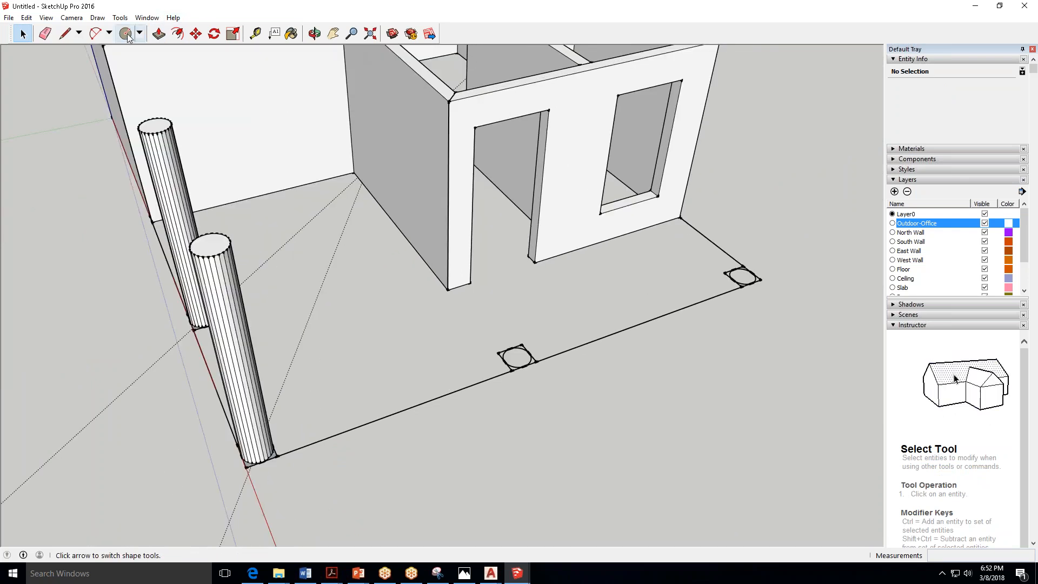
{"action": "scroll", "coordinate": [532, 360], "scroll_direction": "up", "scroll_amount": 3}
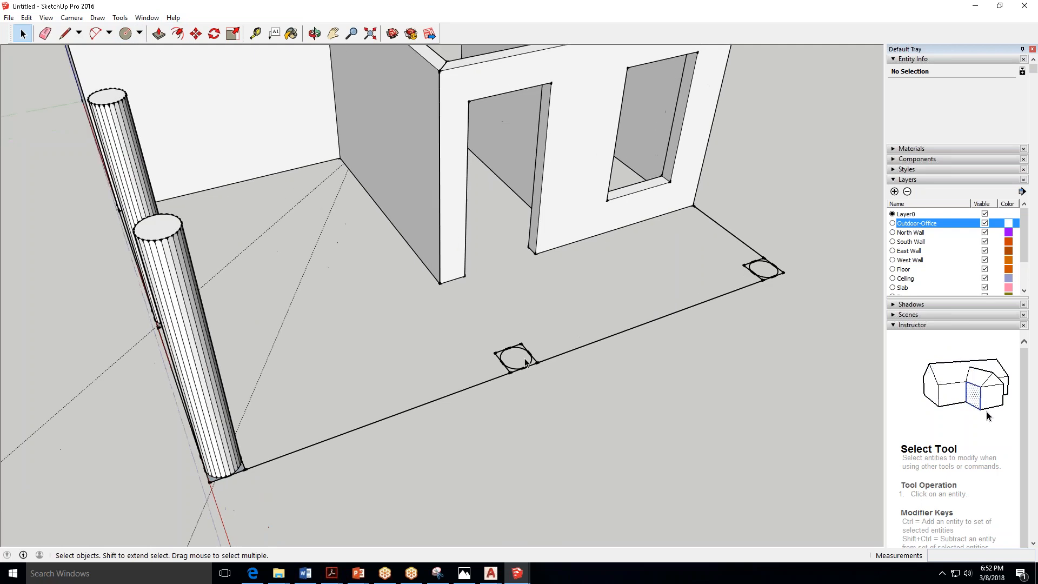
{"action": "left_click", "coordinate": [255, 33]}
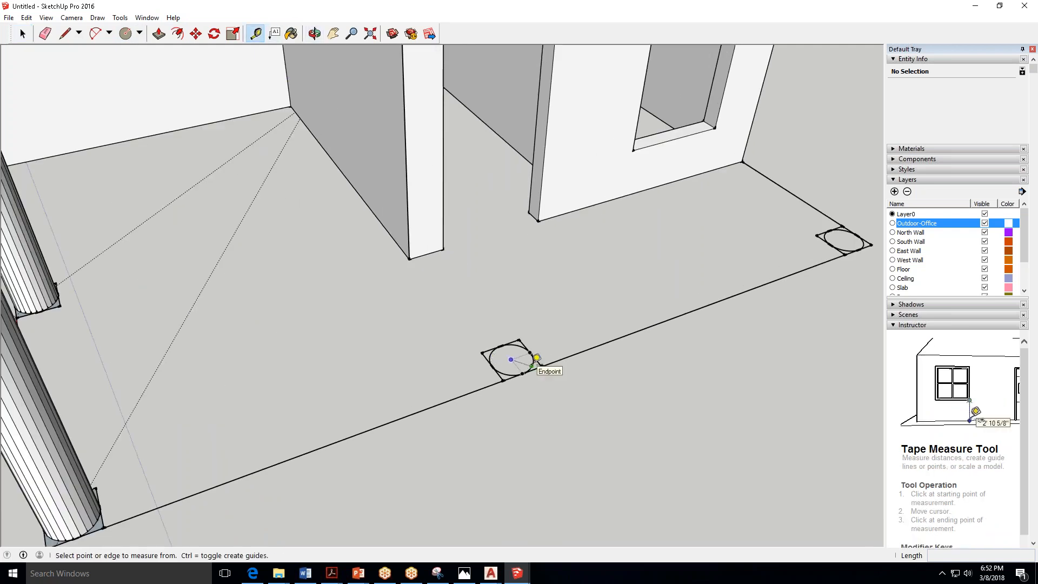
{"action": "left_click", "coordinate": [511, 360]}
{"action": "left_click", "coordinate": [535, 358]}
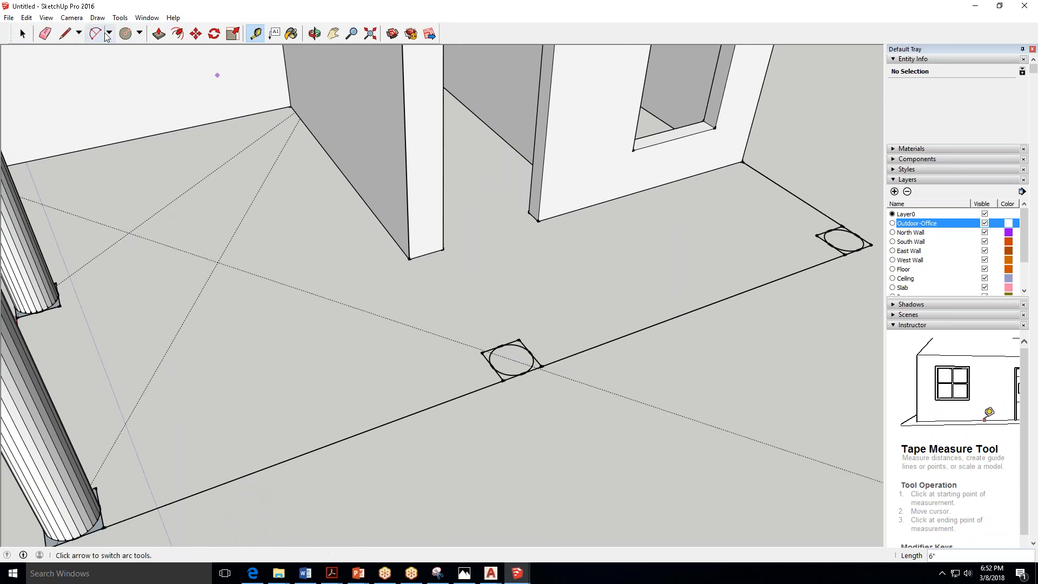
Draw a 6" radius circle from the centre of the middle column outline to create its face.
{"action": "left_click", "coordinate": [125, 33]}
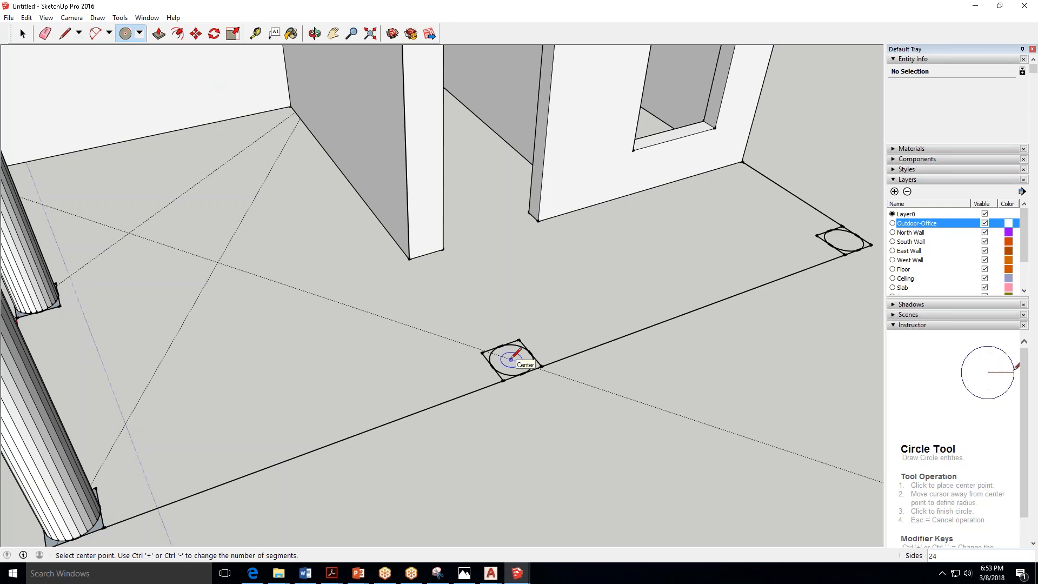
{"action": "left_click", "coordinate": [511, 360]}
{"action": "left_click", "coordinate": [518, 342]}
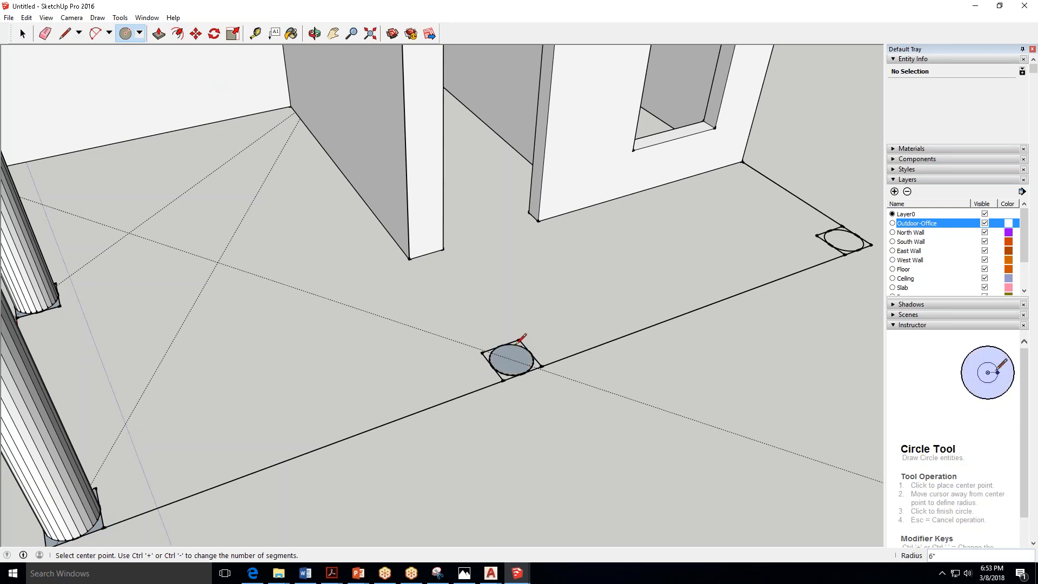
{"action": "key", "text": "space"}
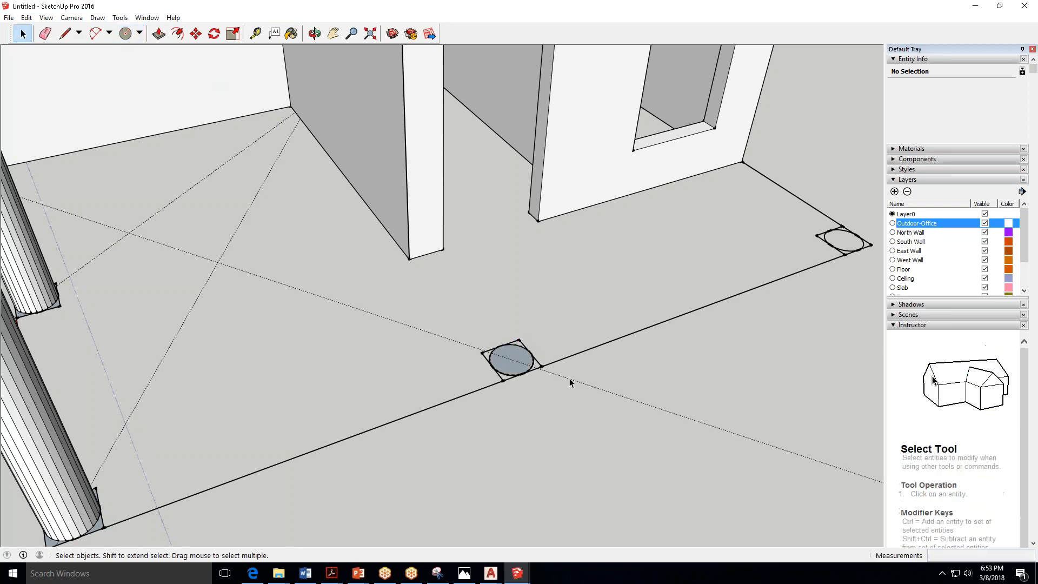
Select the middle column's circle face together with its bounding edges and make them a group.
{"action": "left_click", "coordinate": [516, 368]}
{"action": "left_click", "coordinate": [508, 373]}
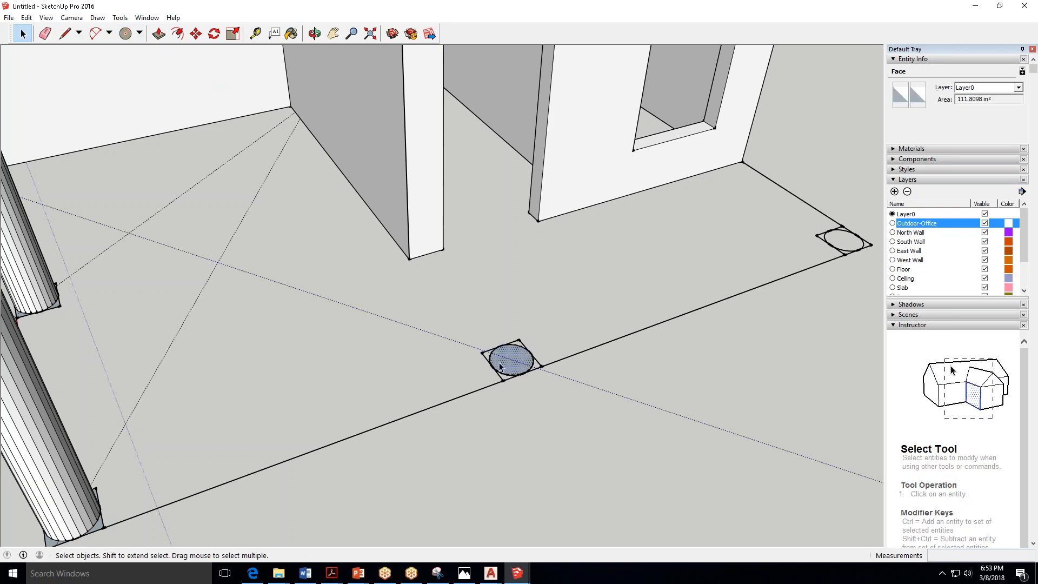
{"action": "double_click", "coordinate": [509, 373]}
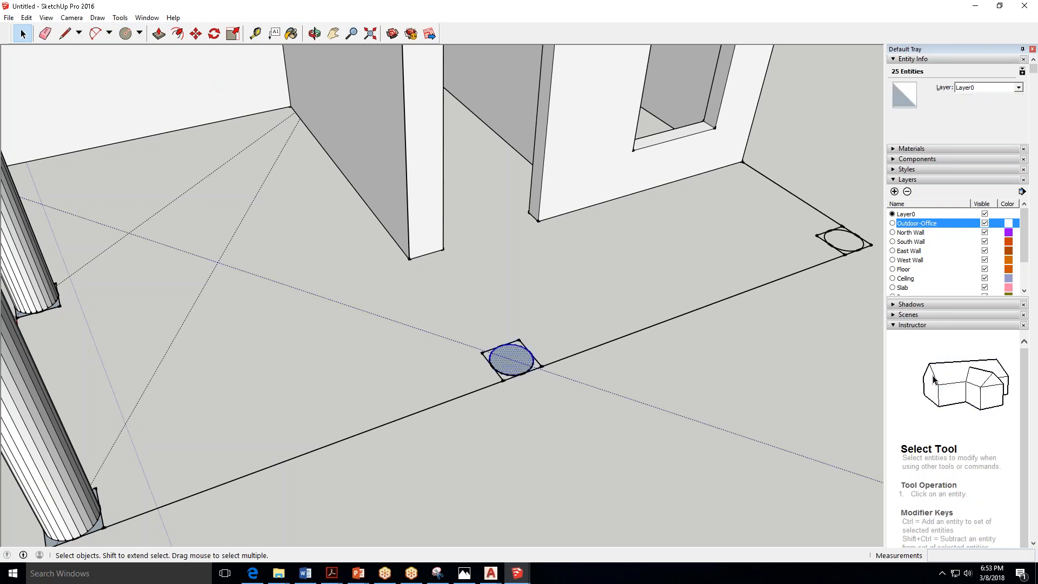
{"action": "right_click", "coordinate": [509, 372]}
{"action": "left_click", "coordinate": [547, 253]}
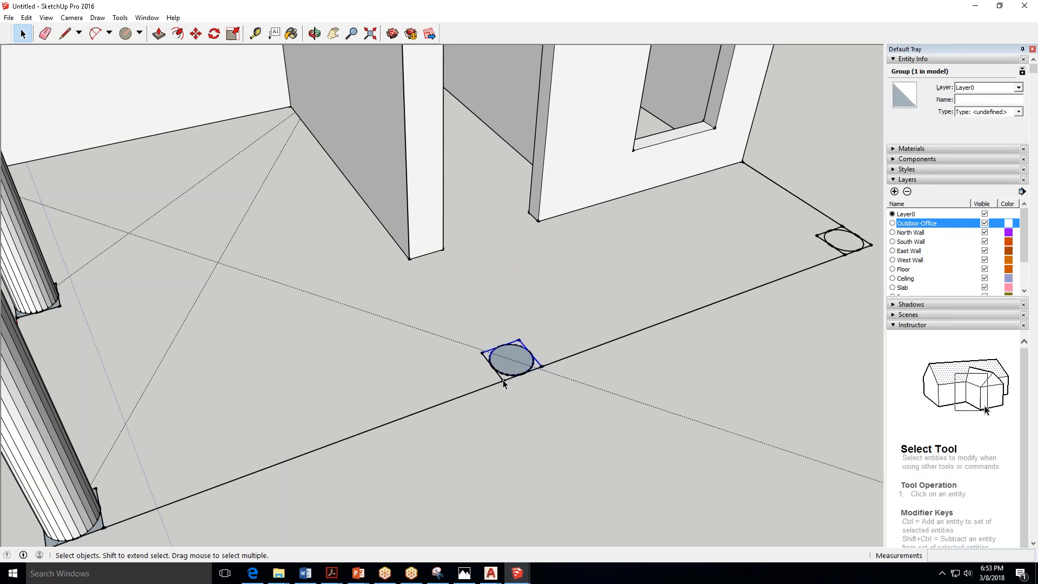
Open the middle column's circle group, push/pull its face up 8', and exit the group.
{"action": "left_click", "coordinate": [511, 360]}
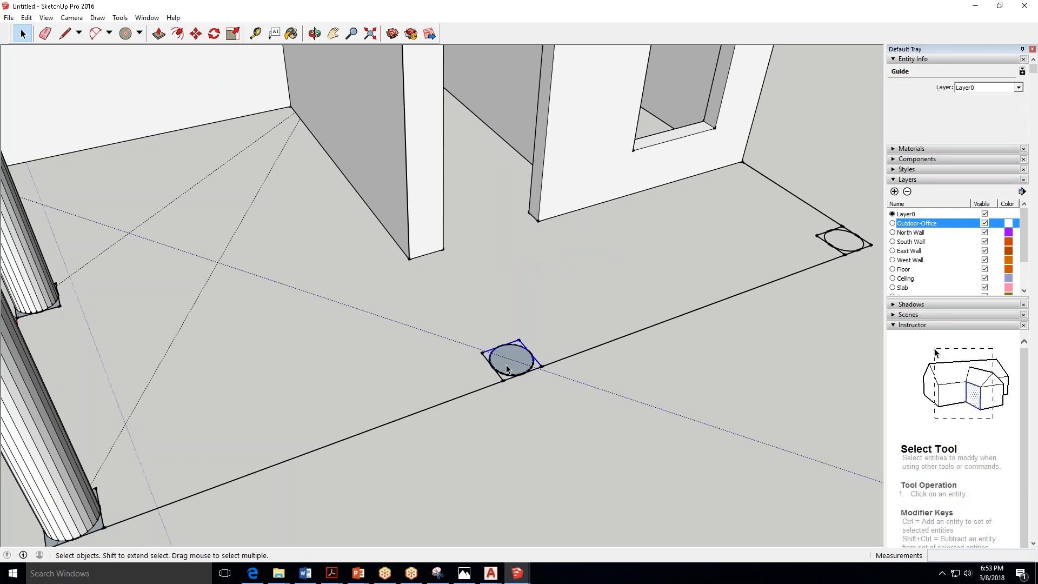
{"action": "double_click", "coordinate": [508, 363]}
{"action": "left_click", "coordinate": [508, 360]}
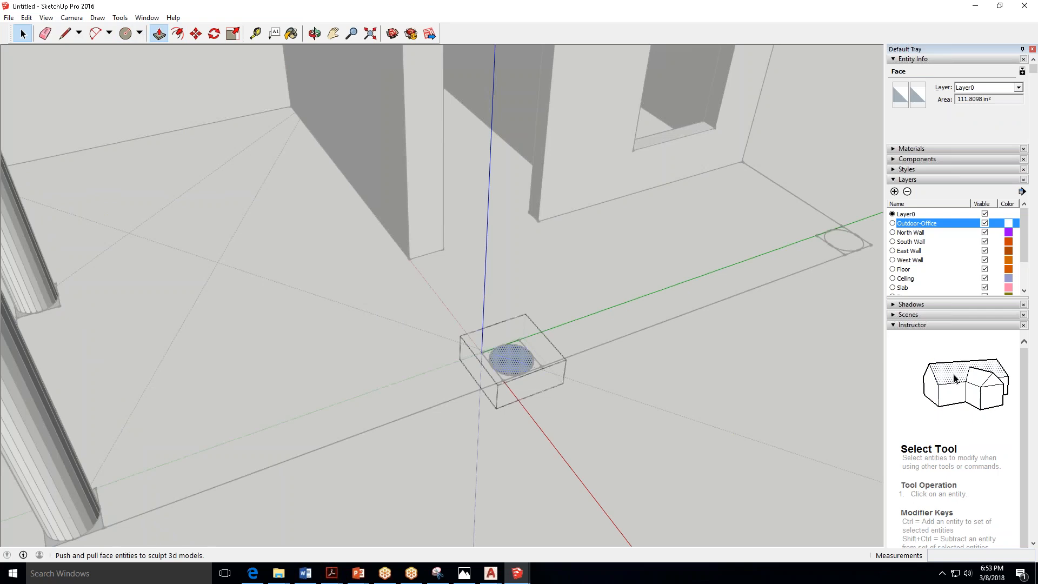
{"action": "left_click", "coordinate": [159, 33]}
{"action": "left_click", "coordinate": [533, 157]}
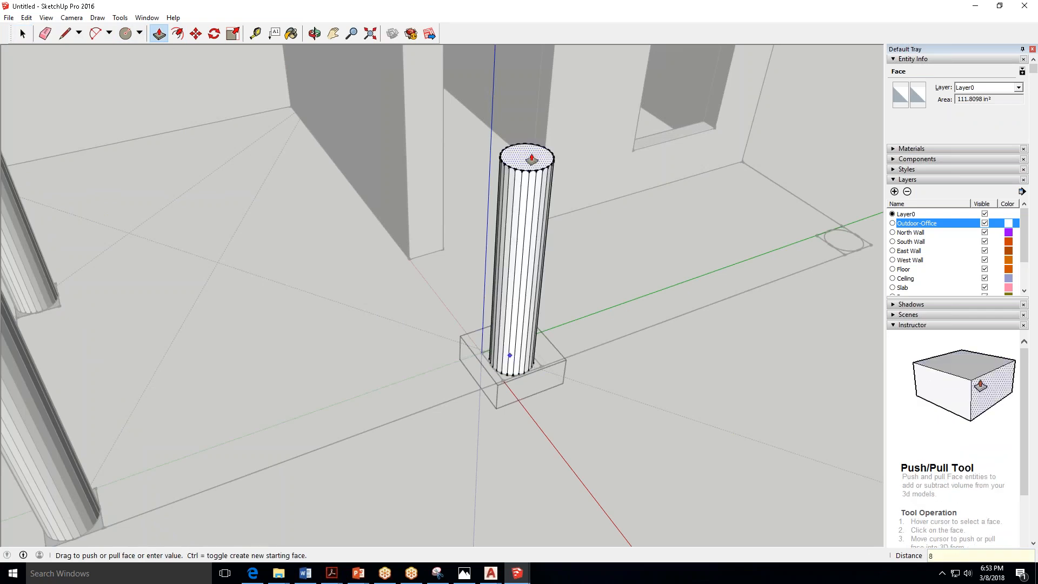
{"action": "type", "text": "8'"}
{"action": "key", "text": "Return"}
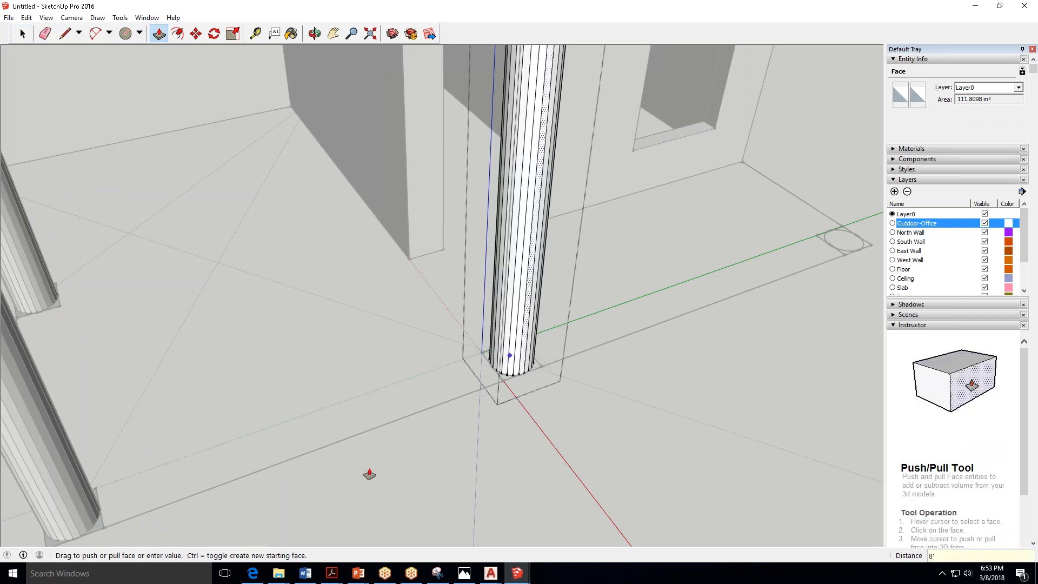
{"action": "scroll", "coordinate": [414, 476], "scroll_direction": "down", "scroll_amount": 2}
{"action": "key", "text": "space"}
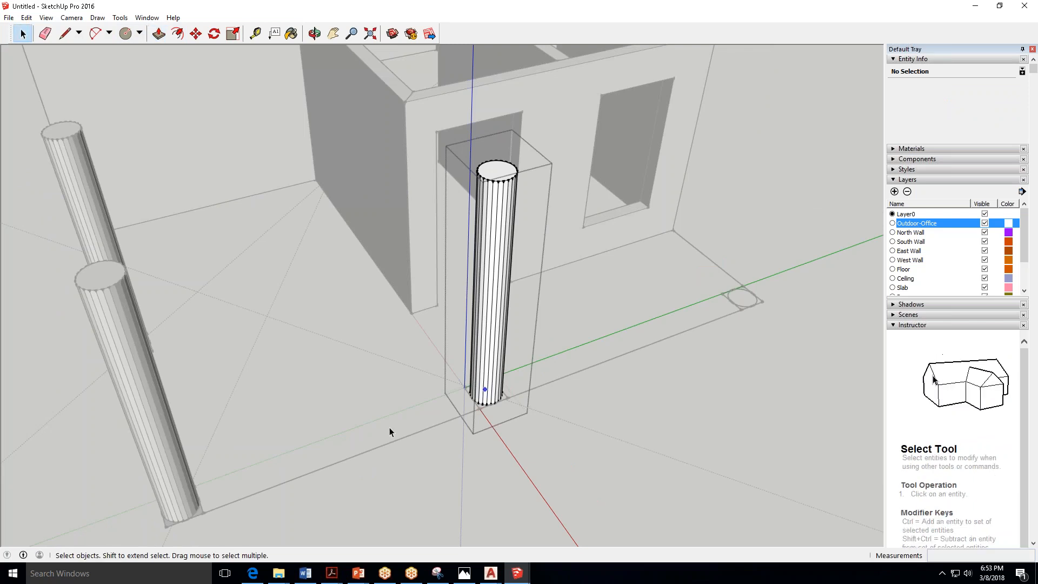
{"action": "left_click", "coordinate": [379, 426]}
Create a guide line through the centre of the last flat column outline, beyond the window wall's outer corner.
{"action": "scroll", "coordinate": [544, 254], "scroll_direction": "down", "scroll_amount": 2}
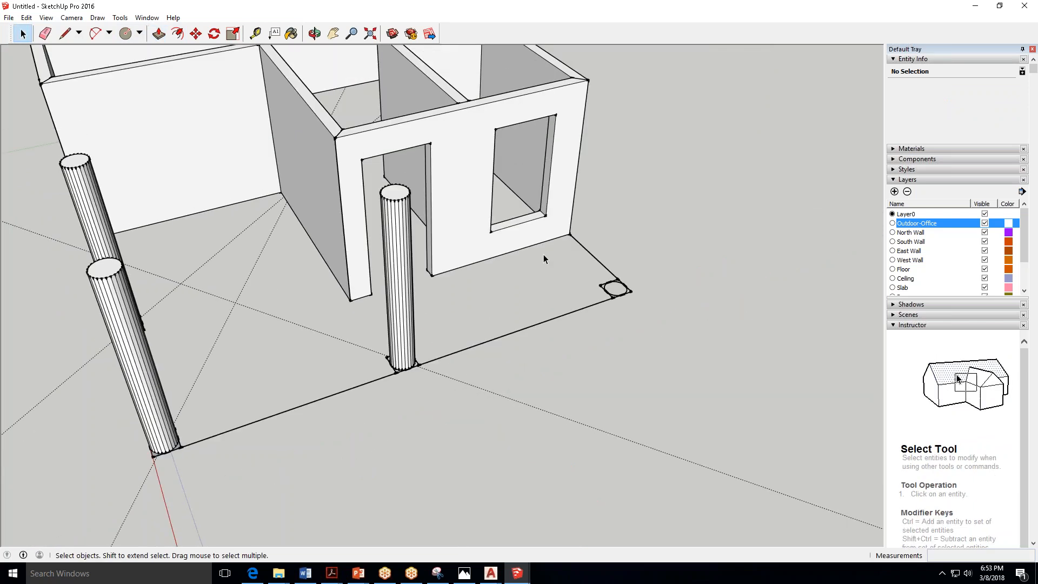
{"action": "scroll", "coordinate": [617, 277], "scroll_direction": "up", "scroll_amount": 6}
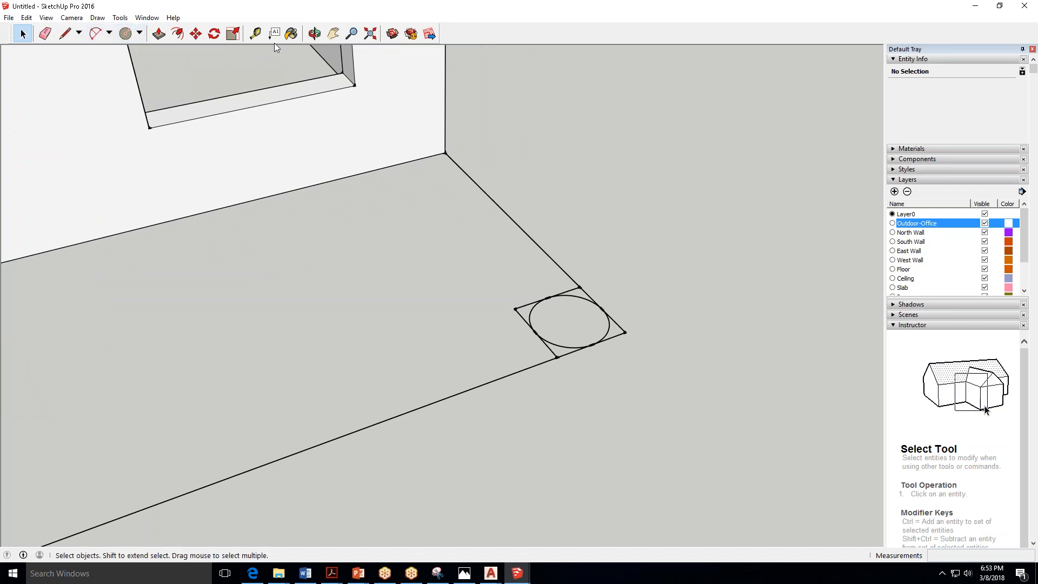
{"action": "left_click", "coordinate": [254, 37]}
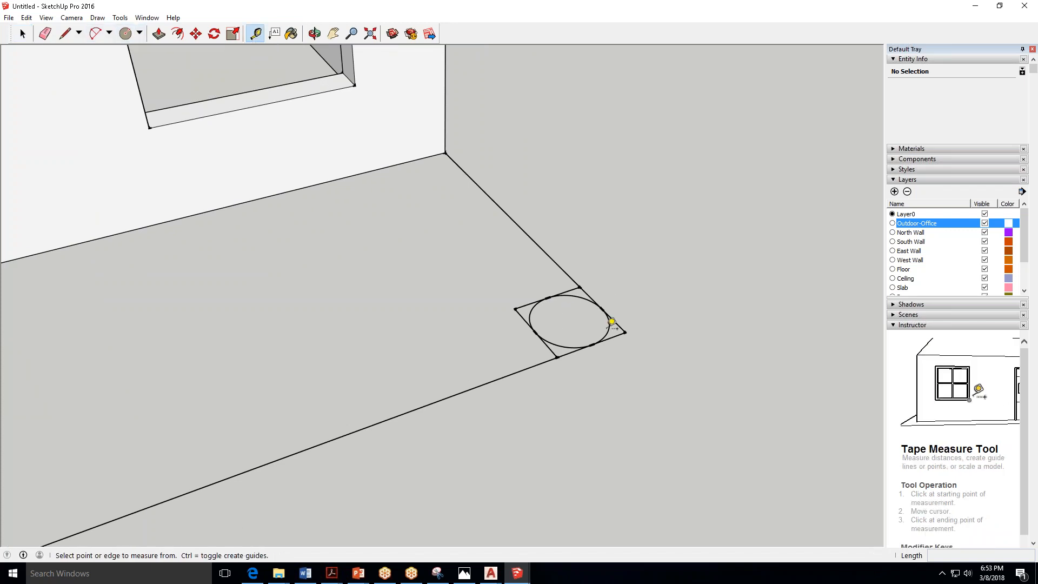
{"action": "left_click", "coordinate": [614, 322]}
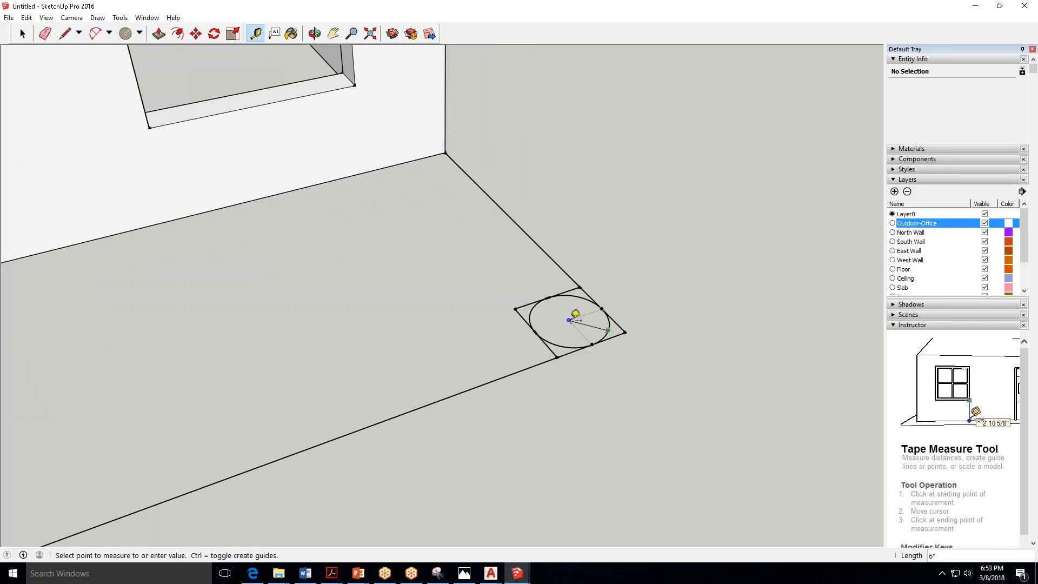
Draw a 6" radius circle from the centre of the last column outline to create its face.
{"action": "left_click", "coordinate": [125, 34]}
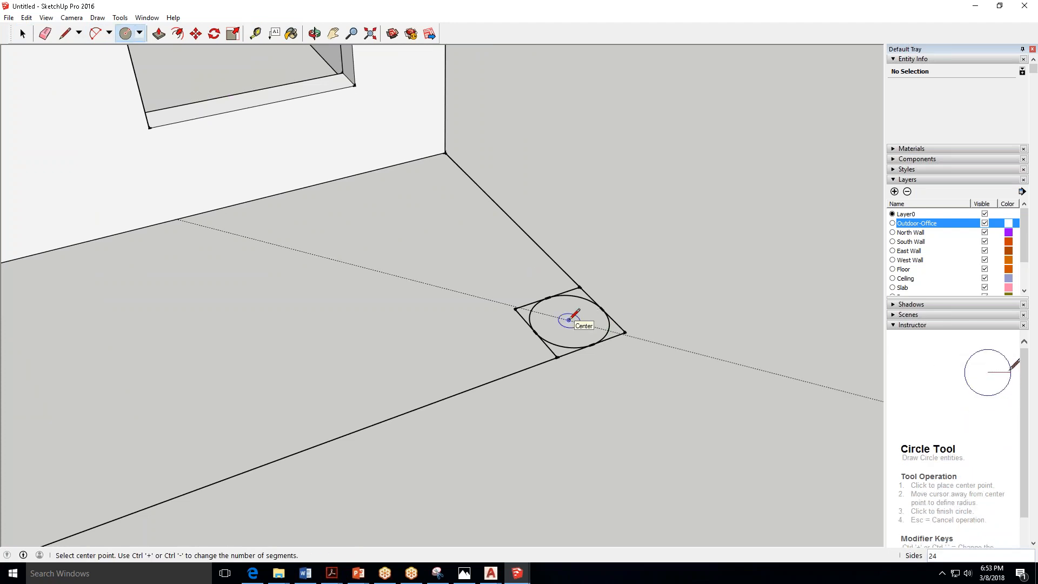
{"action": "left_click", "coordinate": [569, 320]}
{"action": "left_click", "coordinate": [573, 292]}
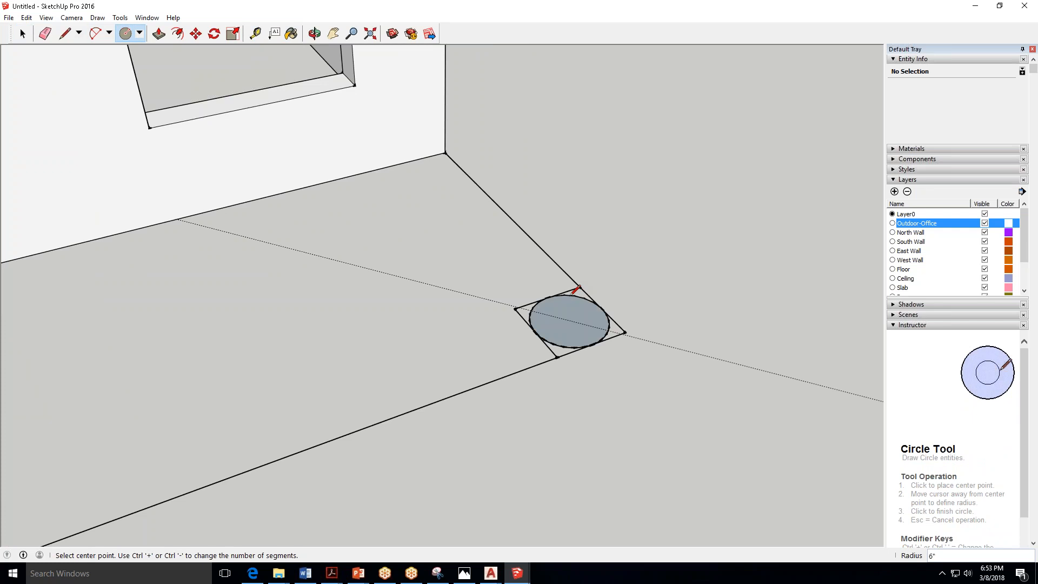
Select the last column's circle face together with its bounding edges and make them a group.
{"action": "key", "text": "space"}
{"action": "left_click", "coordinate": [583, 340]}
{"action": "right_click", "coordinate": [583, 338]}
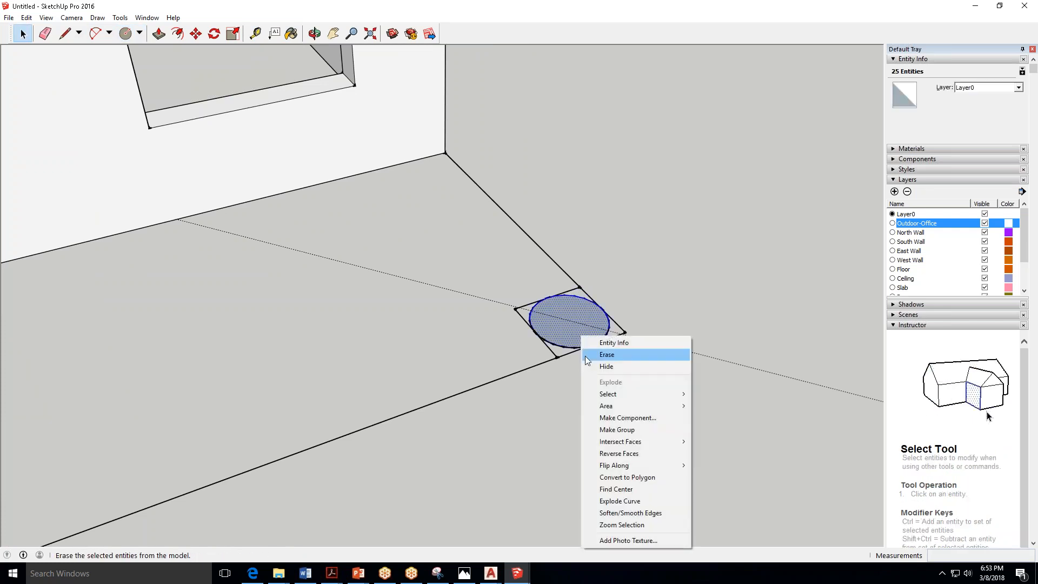
{"action": "left_click", "coordinate": [618, 430]}
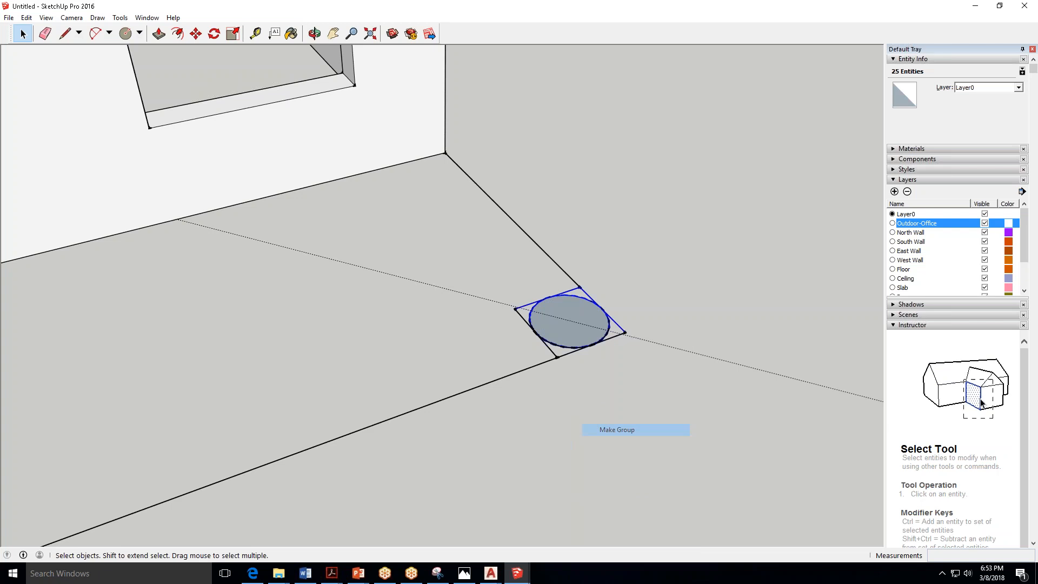
Open the last column's circle group, push/pull its face up 8', and exit the group.
{"action": "double_click", "coordinate": [574, 339]}
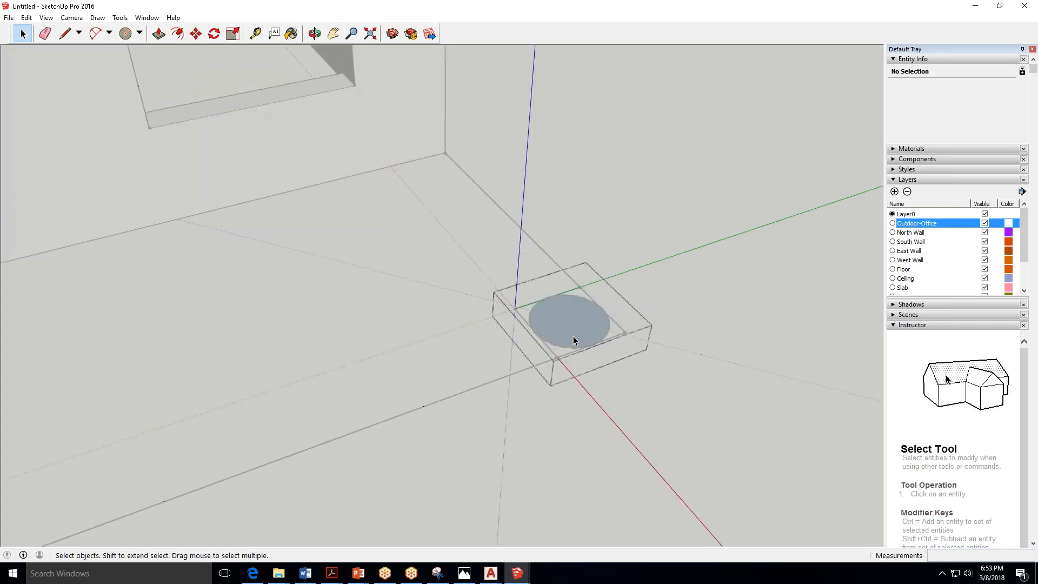
{"action": "left_click", "coordinate": [575, 339]}
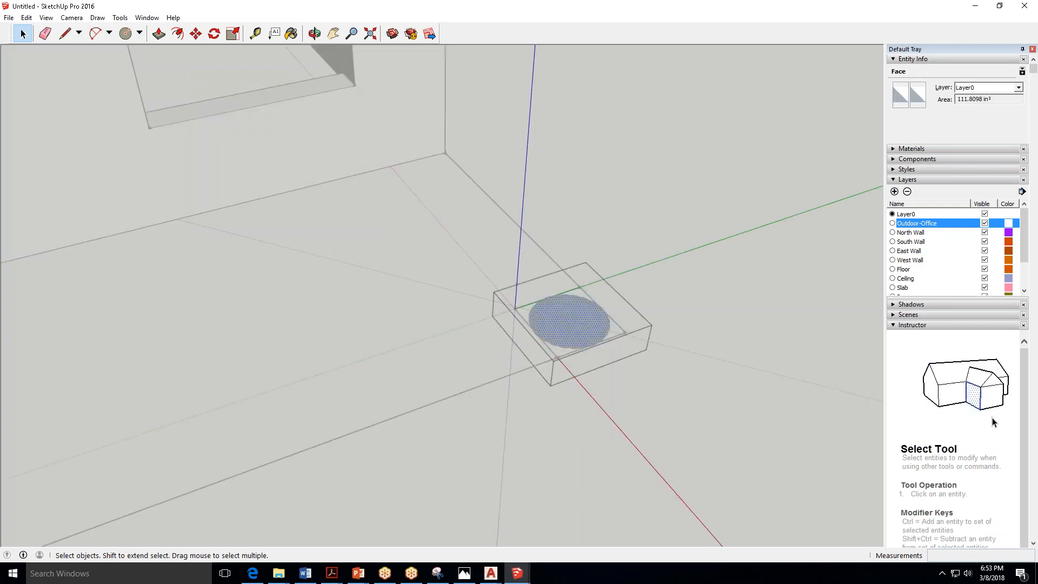
{"action": "left_click", "coordinate": [158, 34]}
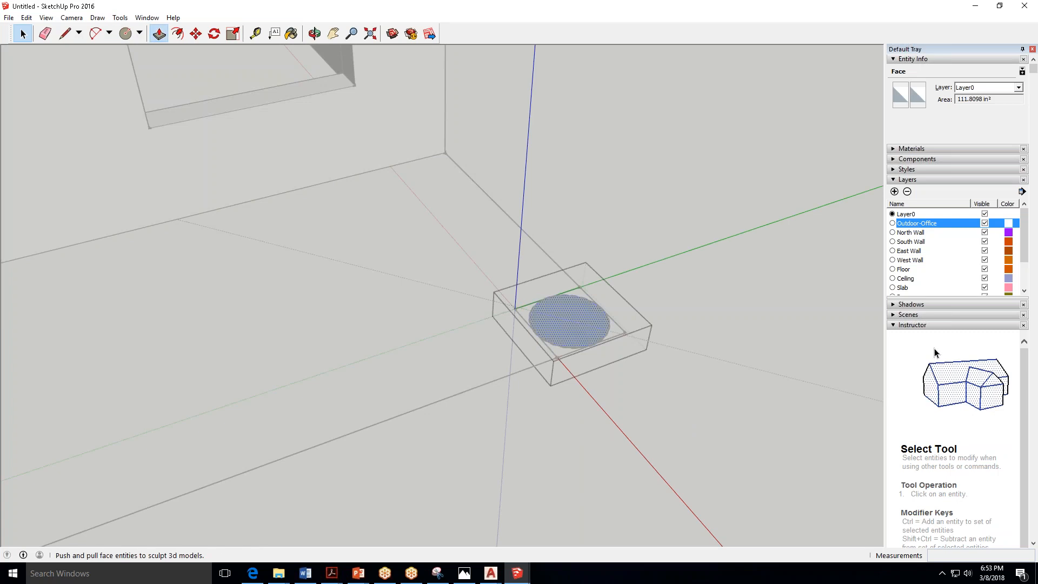
{"action": "left_click", "coordinate": [583, 326]}
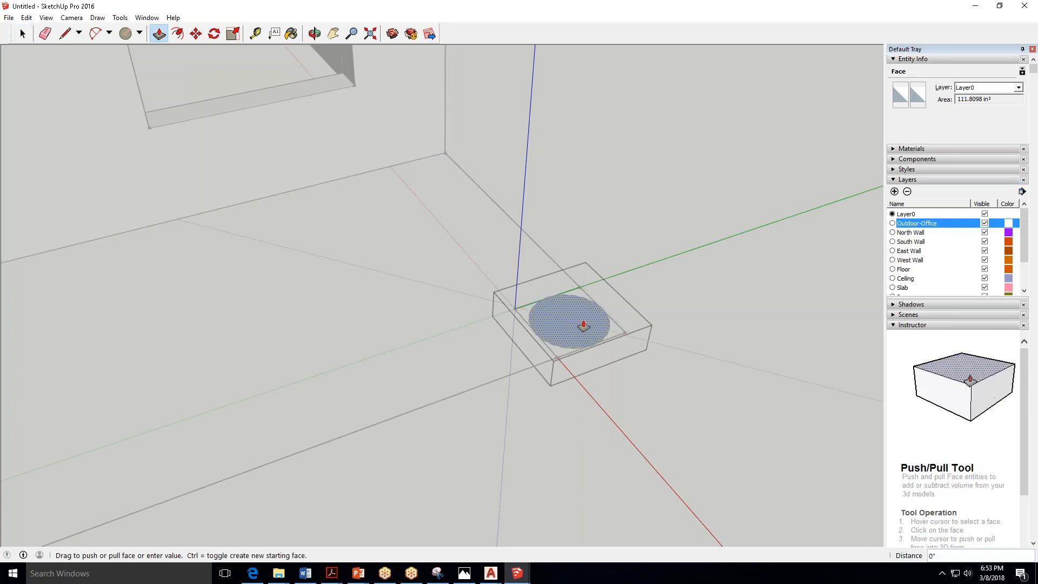
{"action": "type", "text": "8'"}
{"action": "key", "text": "Return"}
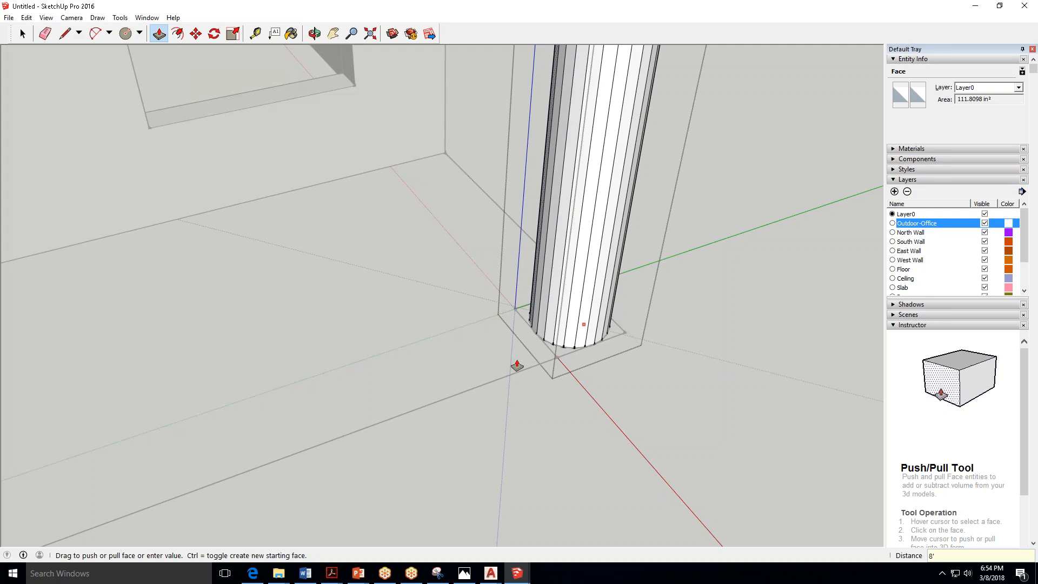
{"action": "scroll", "coordinate": [604, 337], "scroll_direction": "down", "scroll_amount": 8}
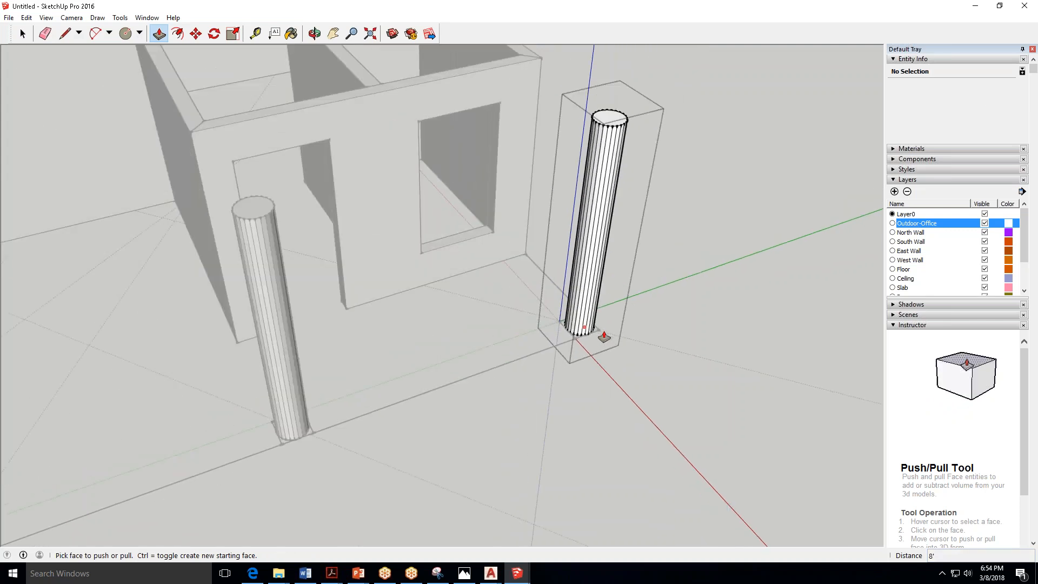
{"action": "scroll", "coordinate": [604, 338], "scroll_direction": "down", "scroll_amount": 5}
{"action": "middle_click_drag", "start_coordinate": [540, 379], "coordinate": [479, 460]}
{"action": "key", "text": "space"}
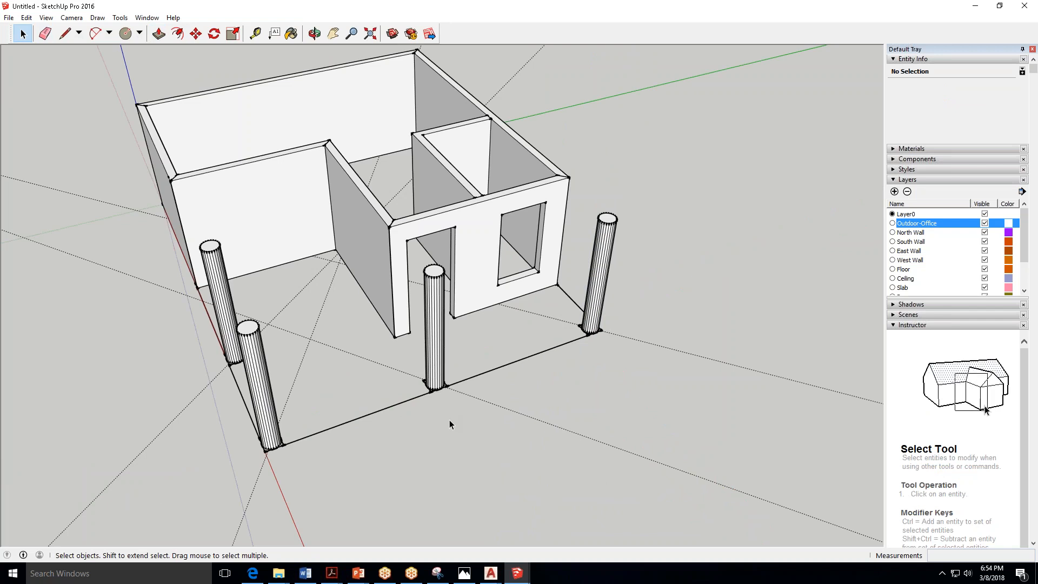
Add a new layer named Columns.
{"action": "left_click", "coordinate": [894, 191]}
{"action": "type", "text": "Columns"}
{"action": "left_click", "coordinate": [693, 427]}
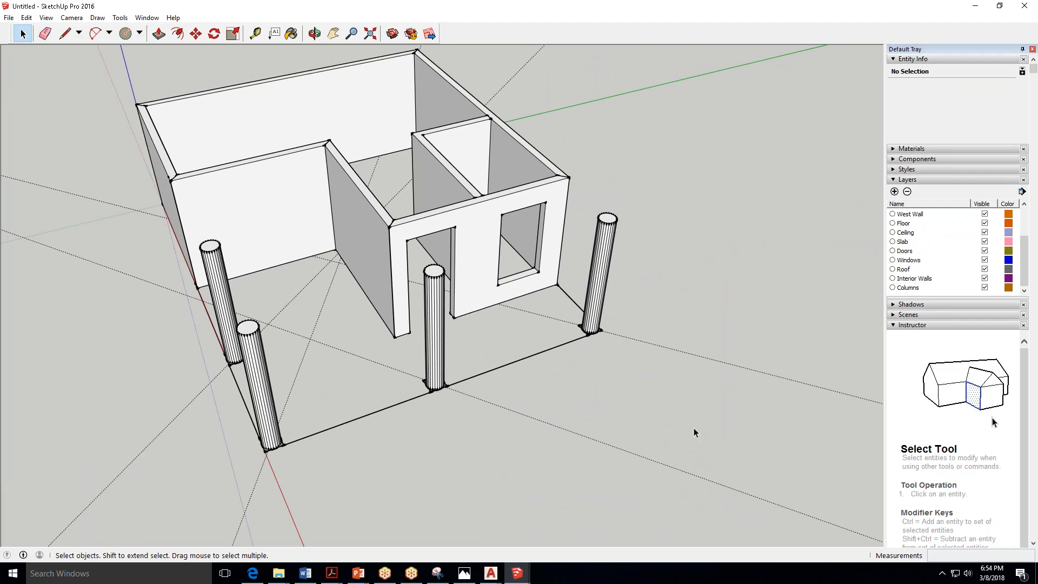
Select all four porch column groups and assign them to the Columns layer.
{"action": "left_click", "coordinate": [609, 255]}
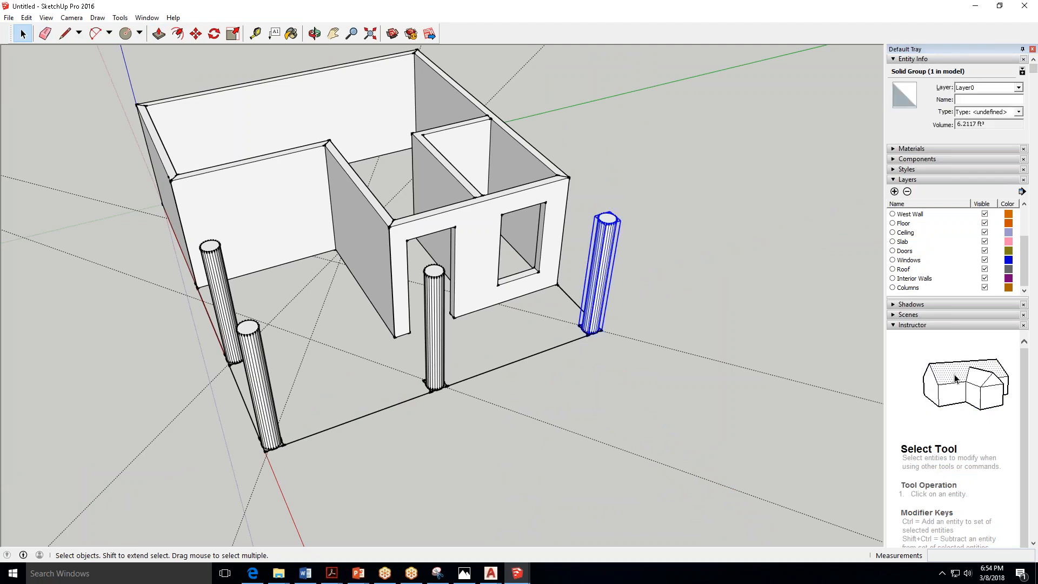
{"action": "left_click", "coordinate": [437, 321], "text": "ctrl"}
{"action": "left_click", "coordinate": [258, 398], "text": "ctrl"}
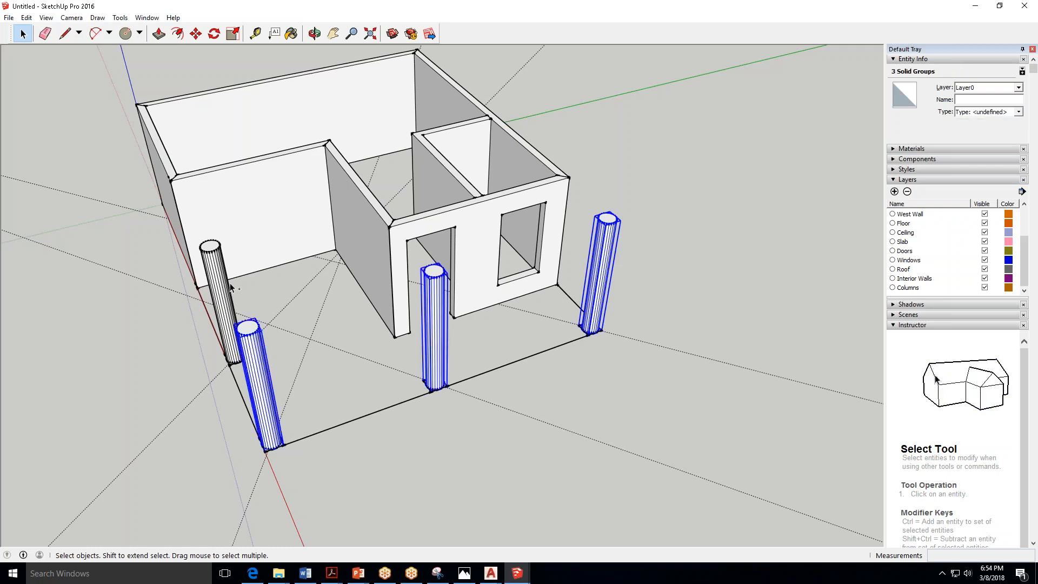
{"action": "left_click", "coordinate": [221, 286], "text": "ctrl"}
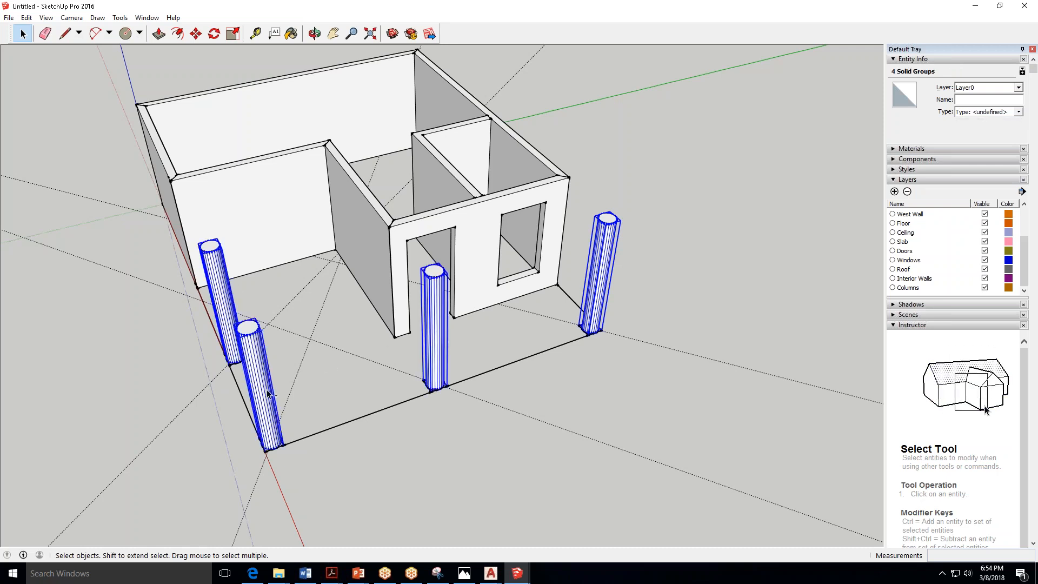
{"action": "left_click", "coordinate": [1020, 87]}
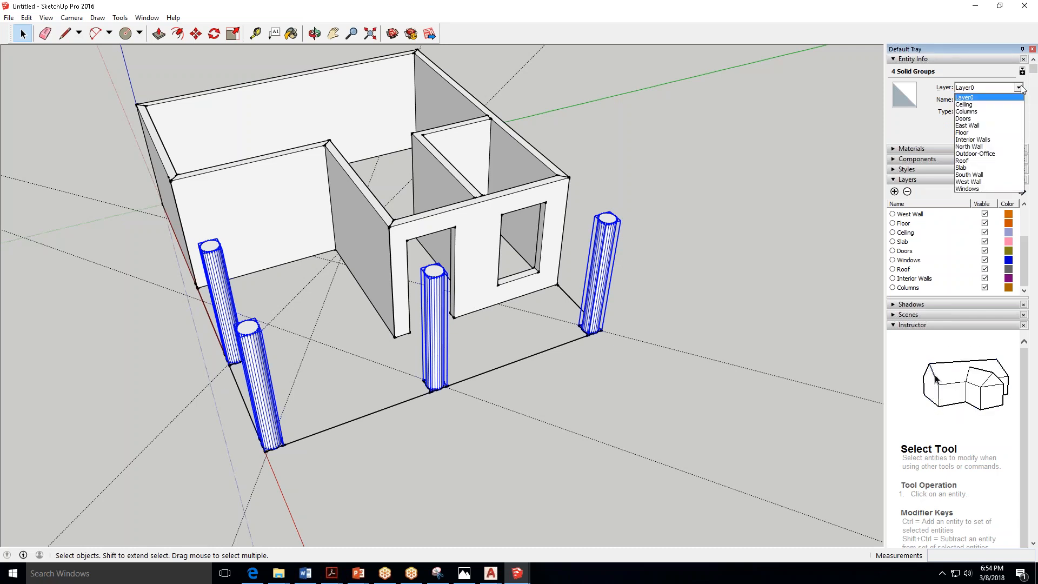
{"action": "left_click", "coordinate": [1006, 112]}
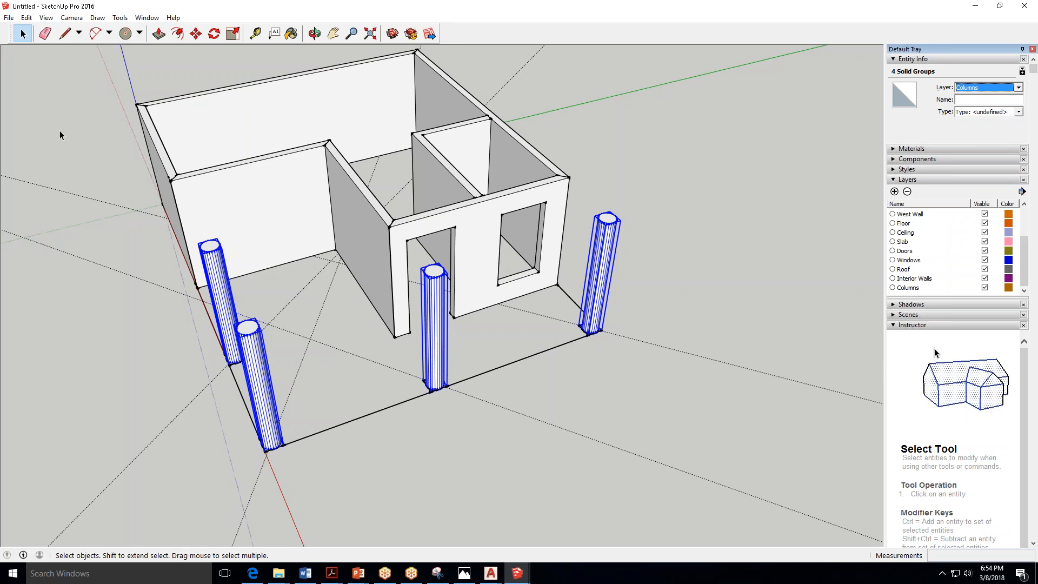
{"action": "left_click", "coordinate": [639, 180]}
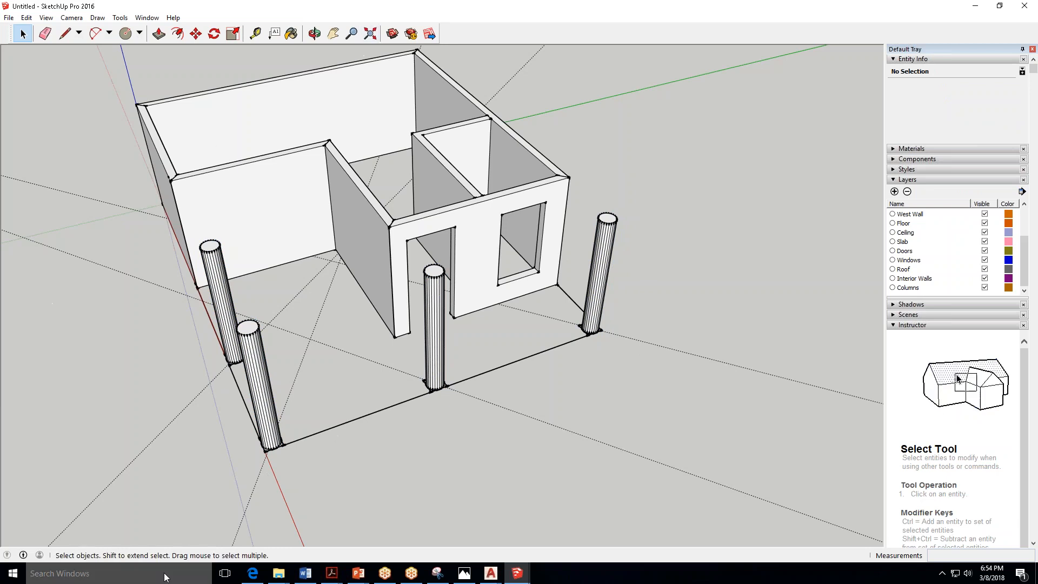
Delete the four construction guide lines running through the column centres.
{"action": "scroll", "coordinate": [226, 280], "scroll_direction": "down", "scroll_amount": 3}
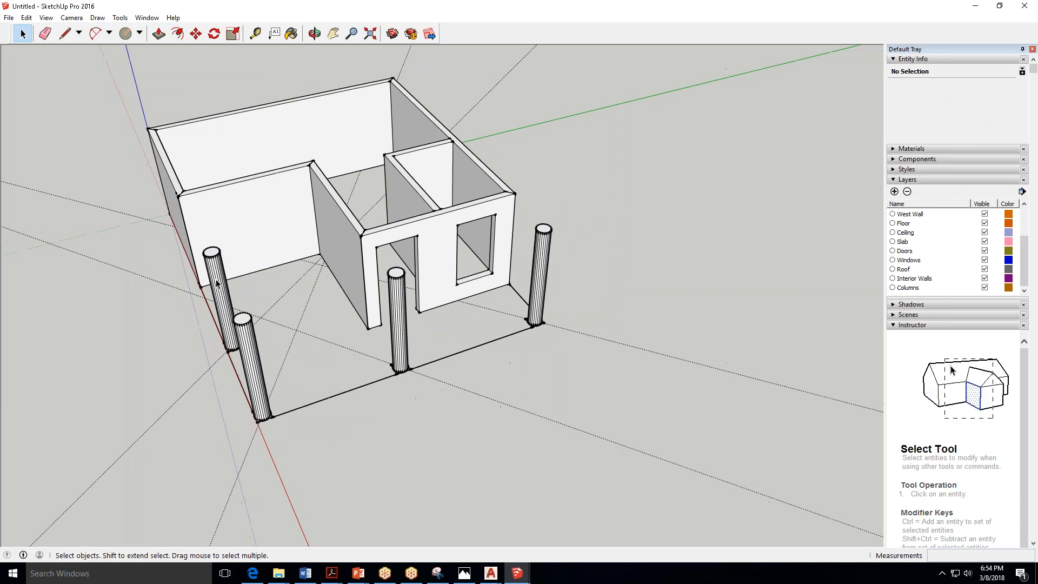
{"action": "scroll", "coordinate": [226, 279], "scroll_direction": "down", "scroll_amount": 1}
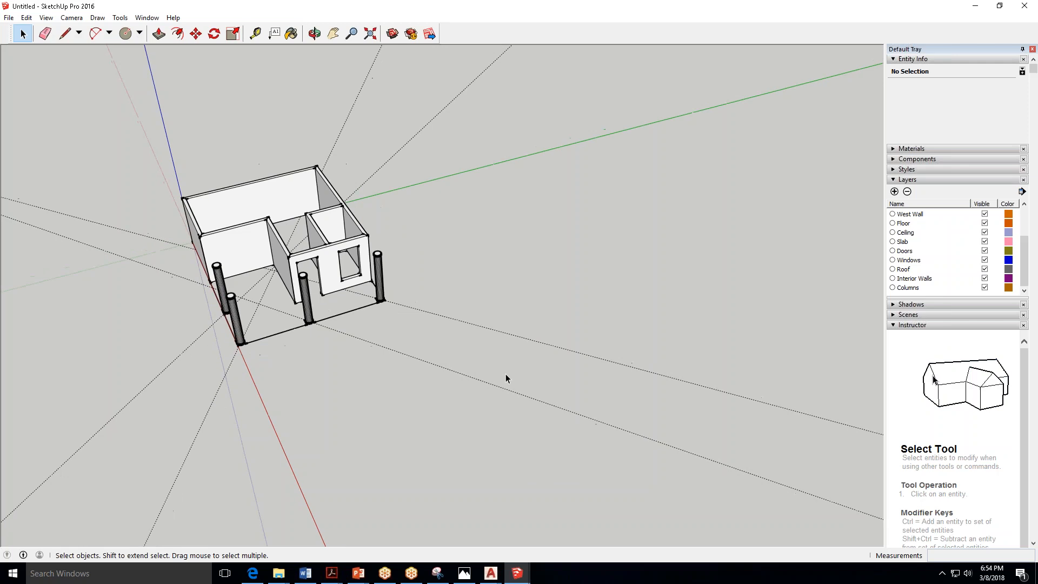
{"action": "left_click", "coordinate": [464, 377]}
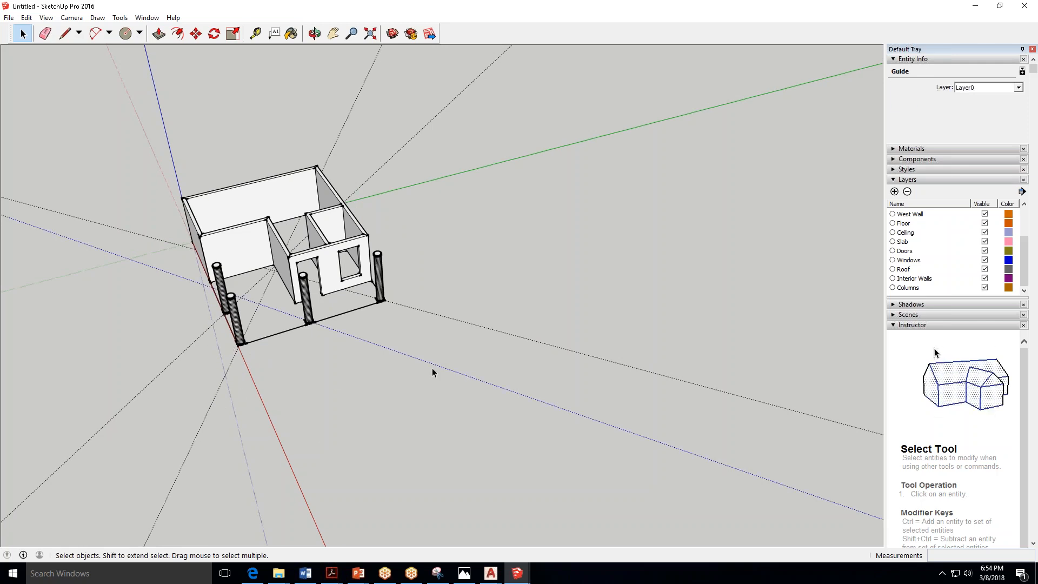
{"action": "key", "text": "Delete"}
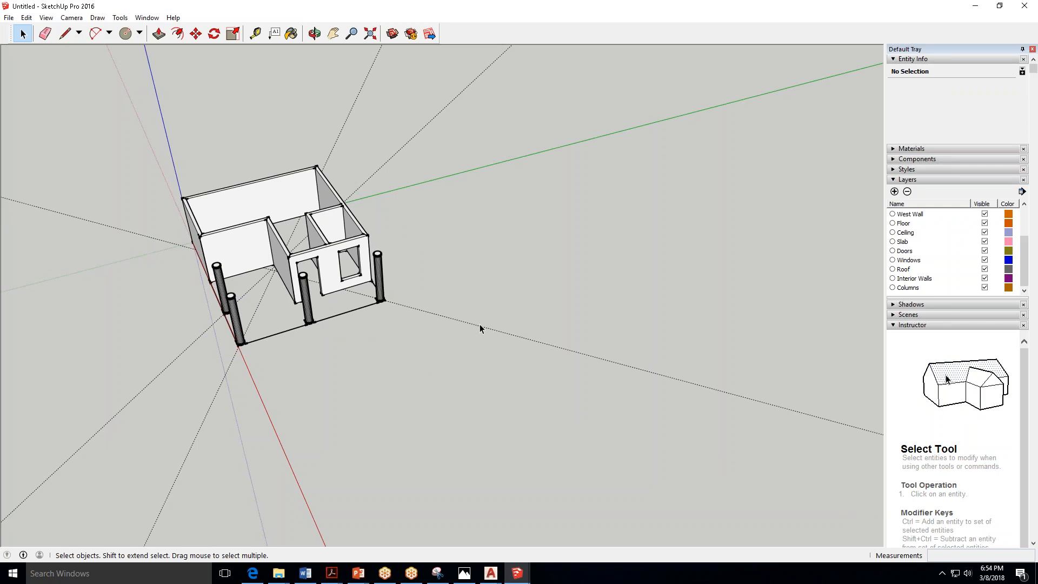
{"action": "left_click", "coordinate": [479, 326]}
{"action": "key", "text": "Delete"}
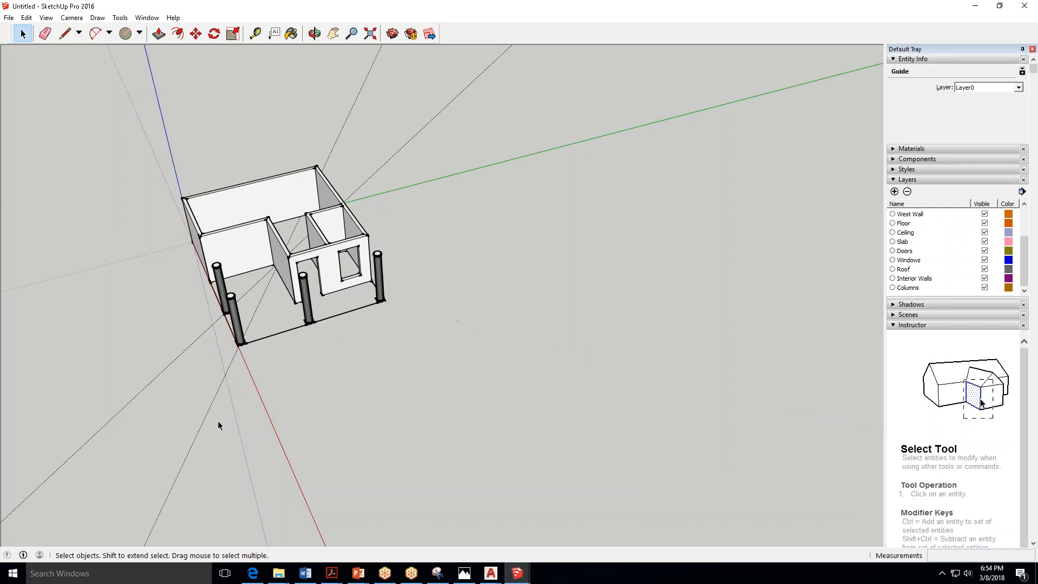
{"action": "left_click", "coordinate": [207, 412]}
{"action": "key", "text": "Delete"}
{"action": "left_click", "coordinate": [168, 367]}
{"action": "key", "text": "Delete"}
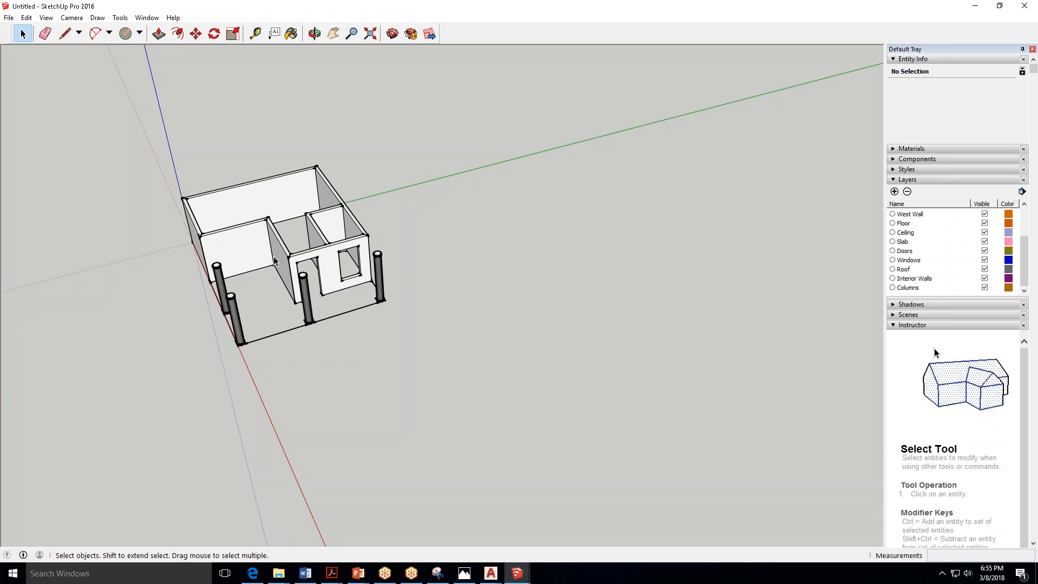
Examine the floor plan dimensions in EXTERIOR OFFICE.pdf in Adobe Acrobat Reader and return to the SketchUp model.
{"action": "scroll", "coordinate": [128, 230], "scroll_direction": "up", "scroll_amount": 1}
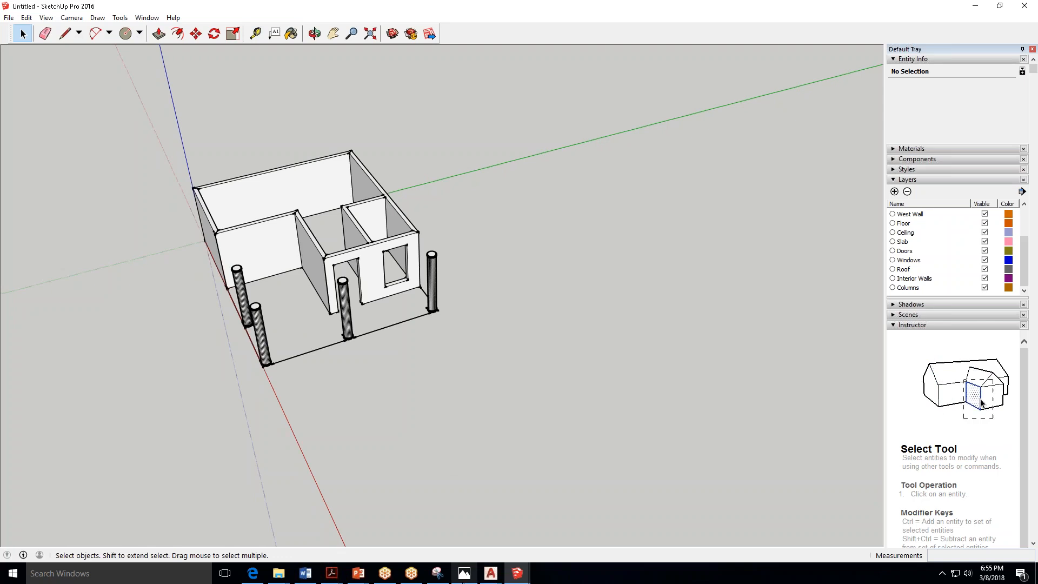
{"action": "mouse_move", "coordinate": [336, 580]}
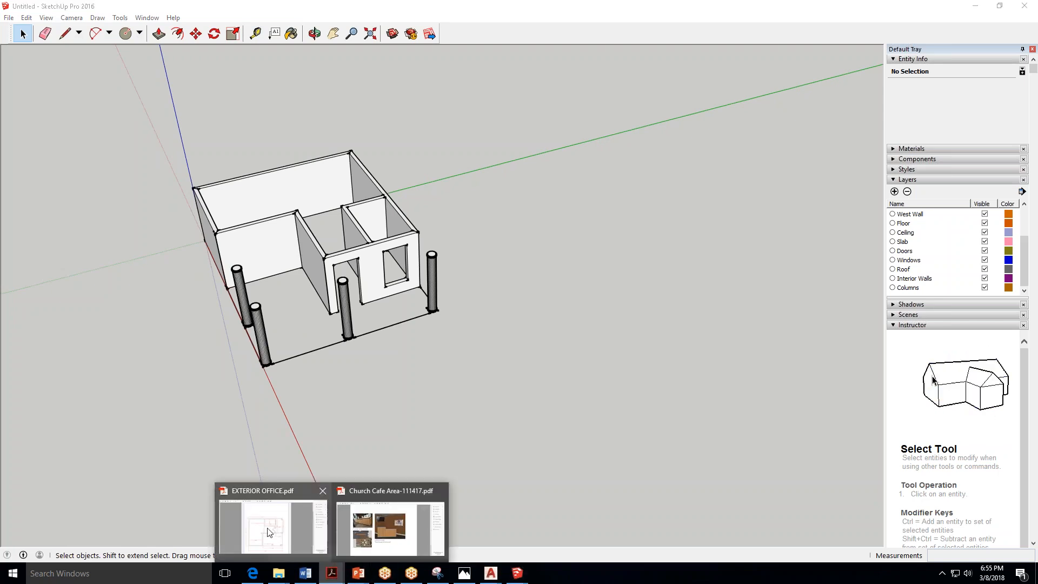
{"action": "left_click", "coordinate": [273, 527]}
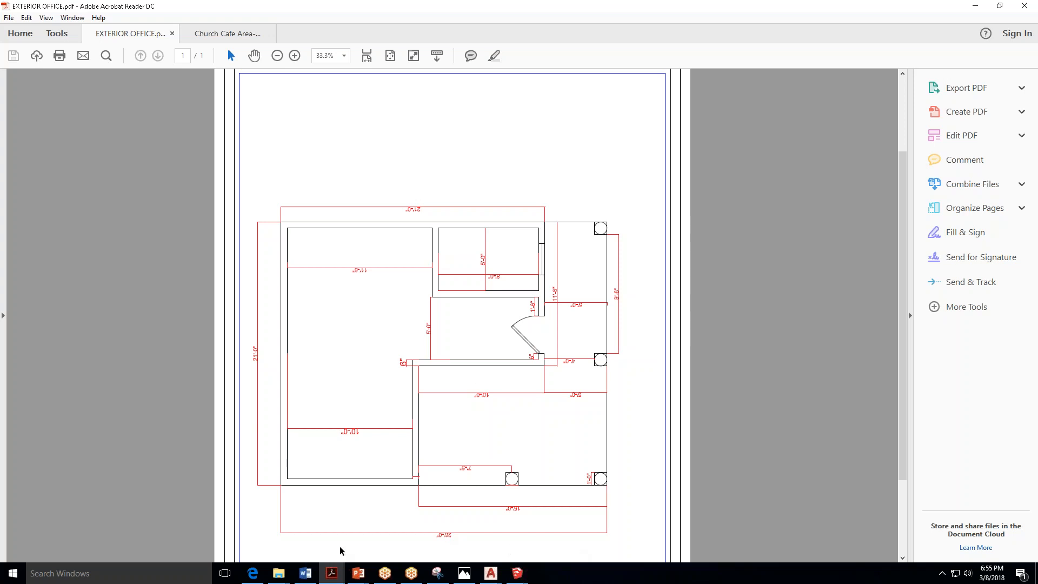
{"action": "left_click", "coordinate": [975, 6]}
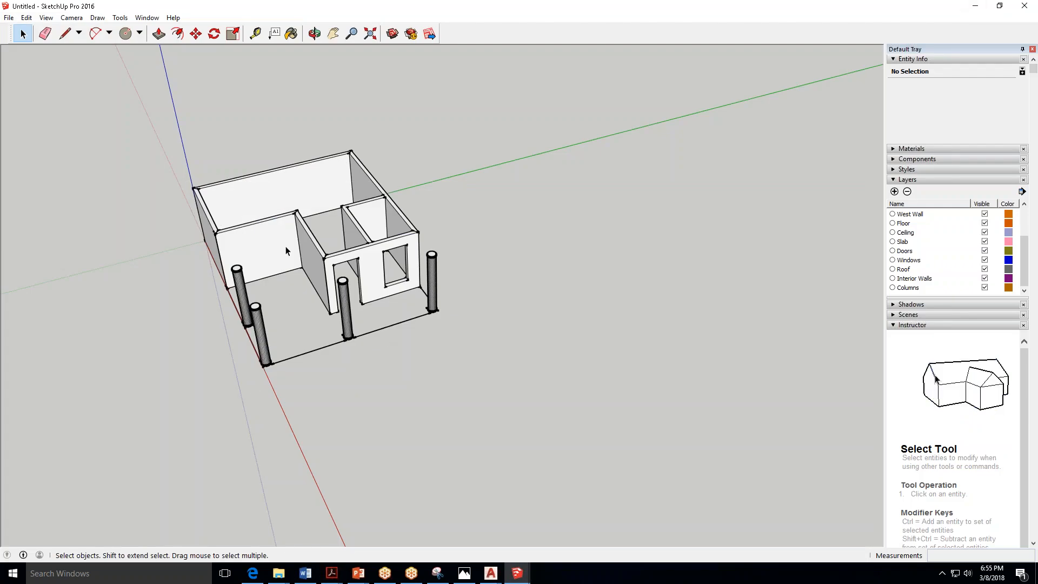
Draw a 21' line parallel to the green axis, starting on the red axis in front of the porch.
{"action": "scroll", "coordinate": [286, 245], "scroll_direction": "down", "scroll_amount": 2}
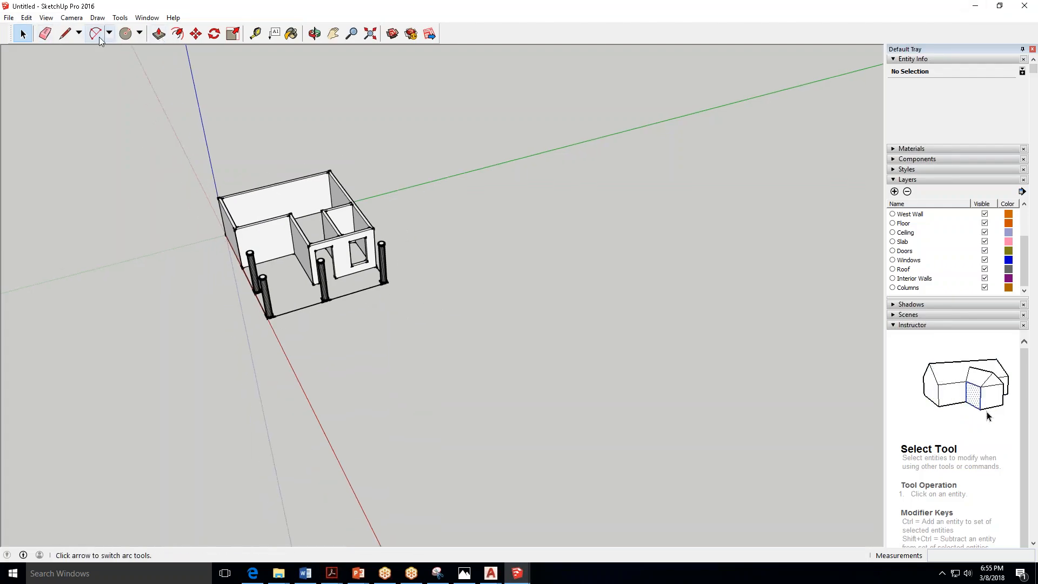
{"action": "left_click", "coordinate": [140, 34]}
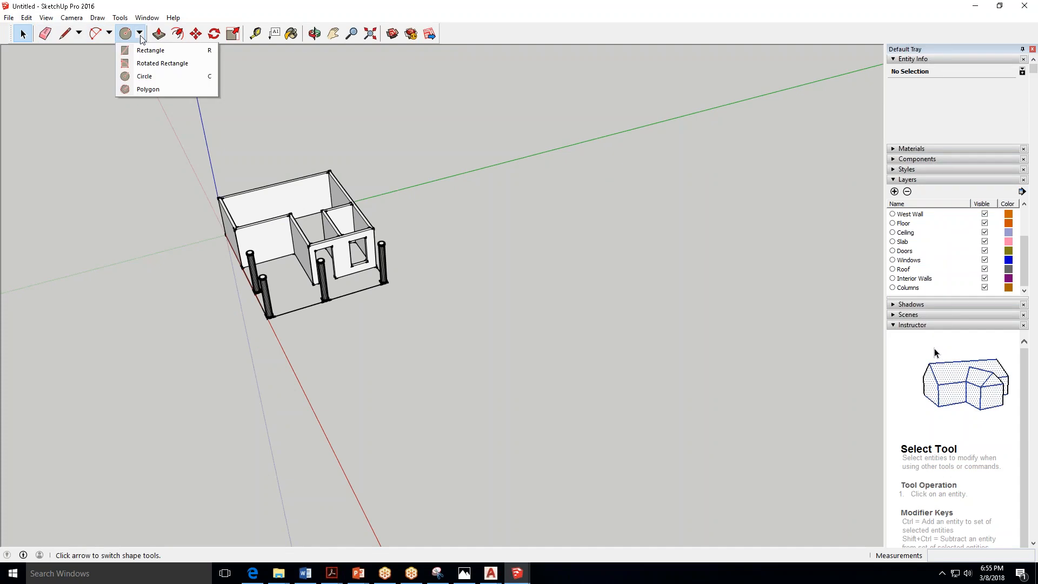
{"action": "left_click", "coordinate": [140, 50]}
{"action": "left_click", "coordinate": [65, 38]}
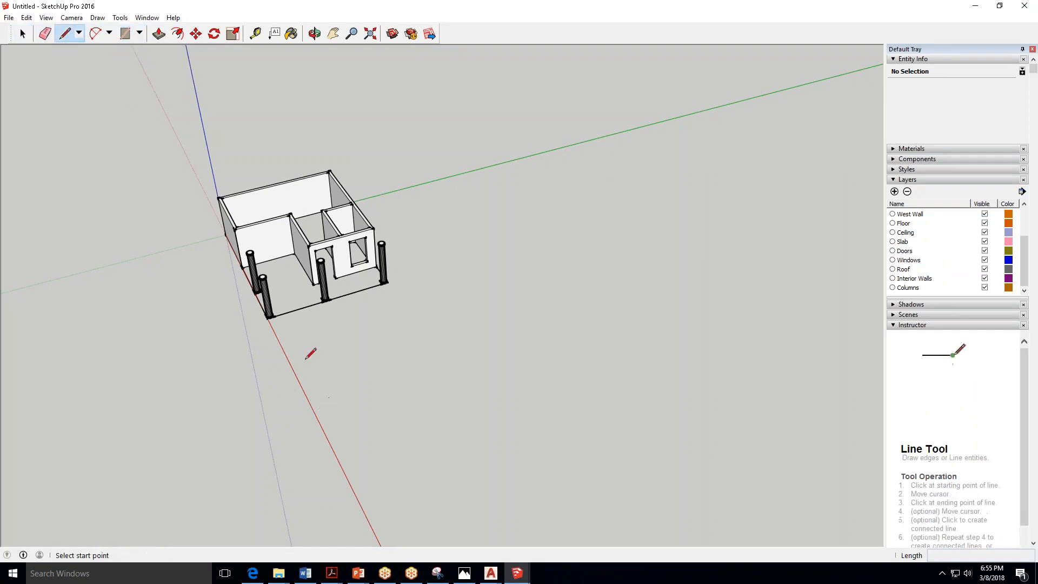
{"action": "scroll", "coordinate": [294, 367], "scroll_direction": "up", "scroll_amount": 1}
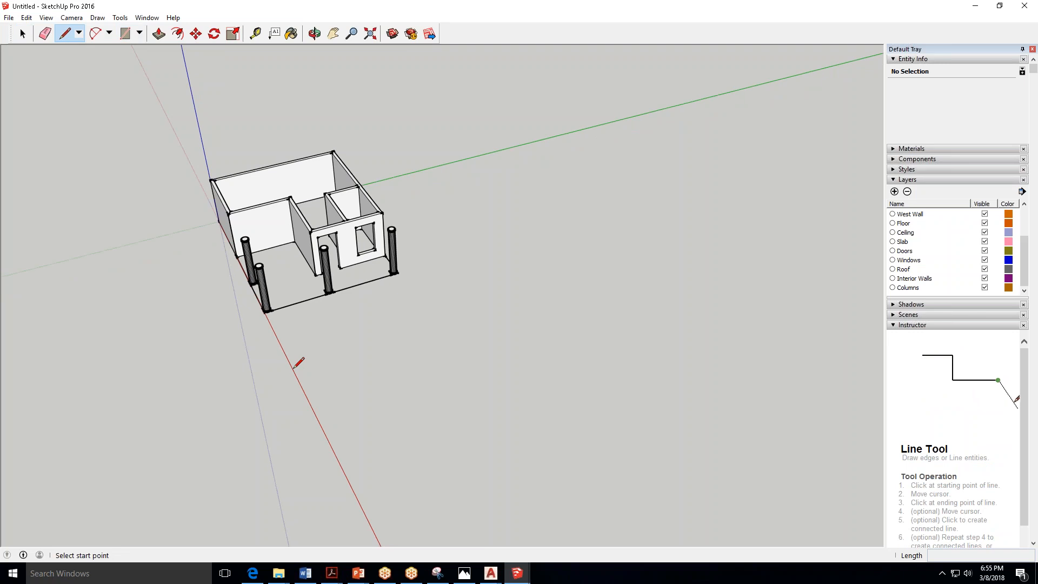
{"action": "left_click", "coordinate": [293, 366]}
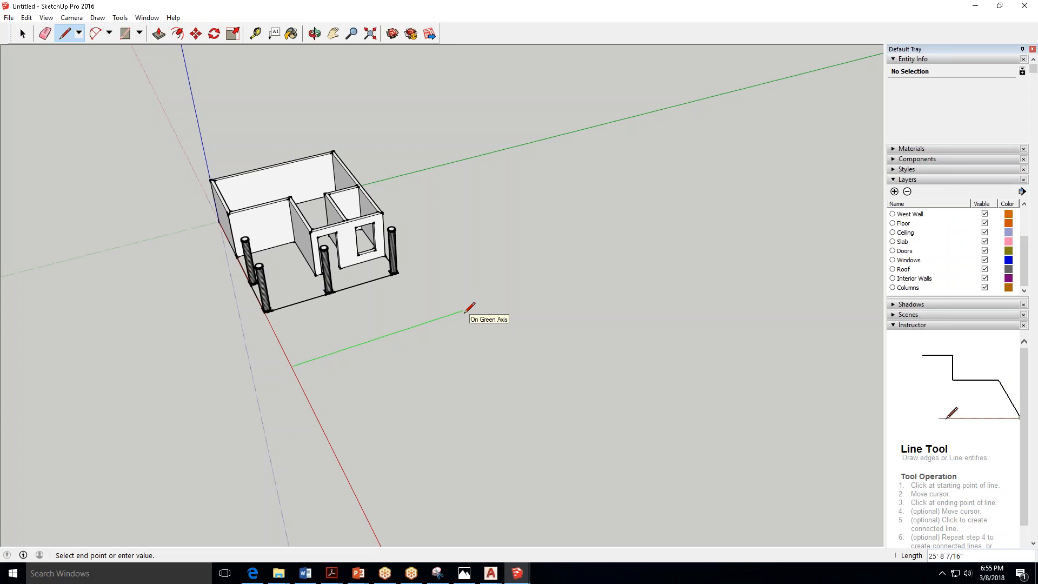
{"action": "type", "text": "21'"}
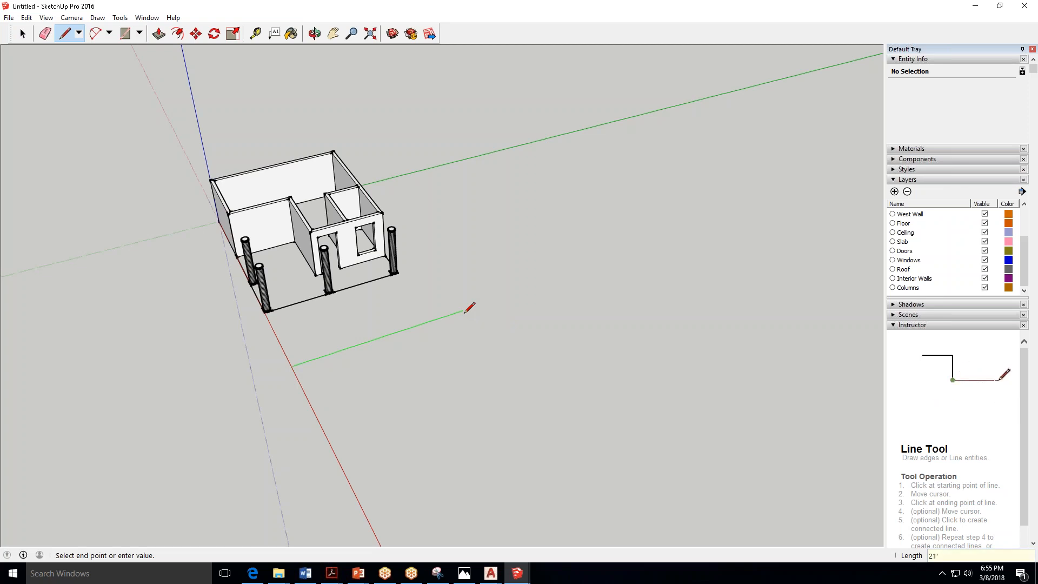
{"action": "key", "text": "Return"}
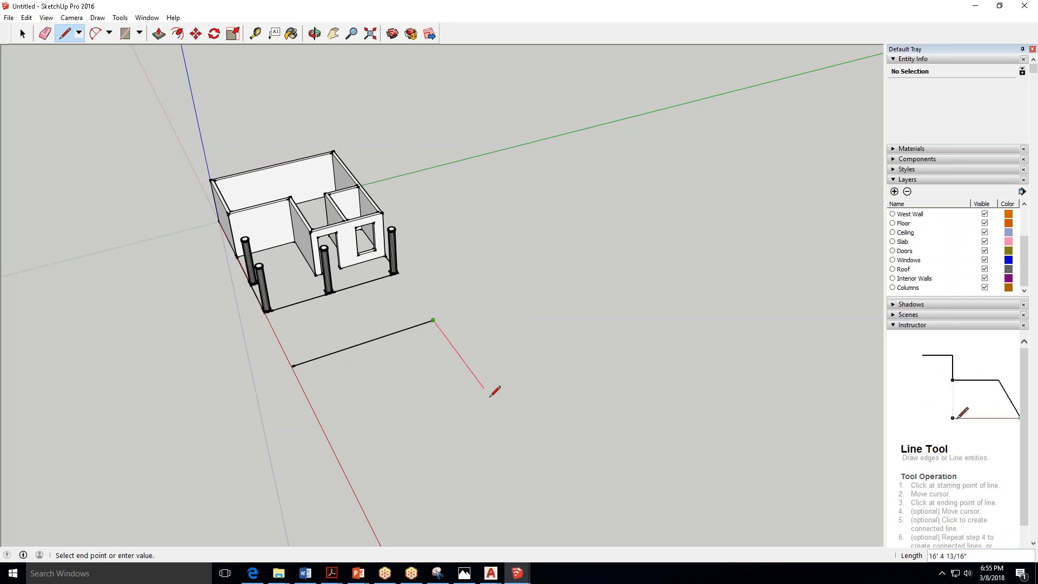
Draw a connected edge from the 21' line's far end, parallel to the red axis and away from the building, and stop drawing.
{"action": "type", "text": "21'"}
{"action": "left_click", "coordinate": [528, 448]}
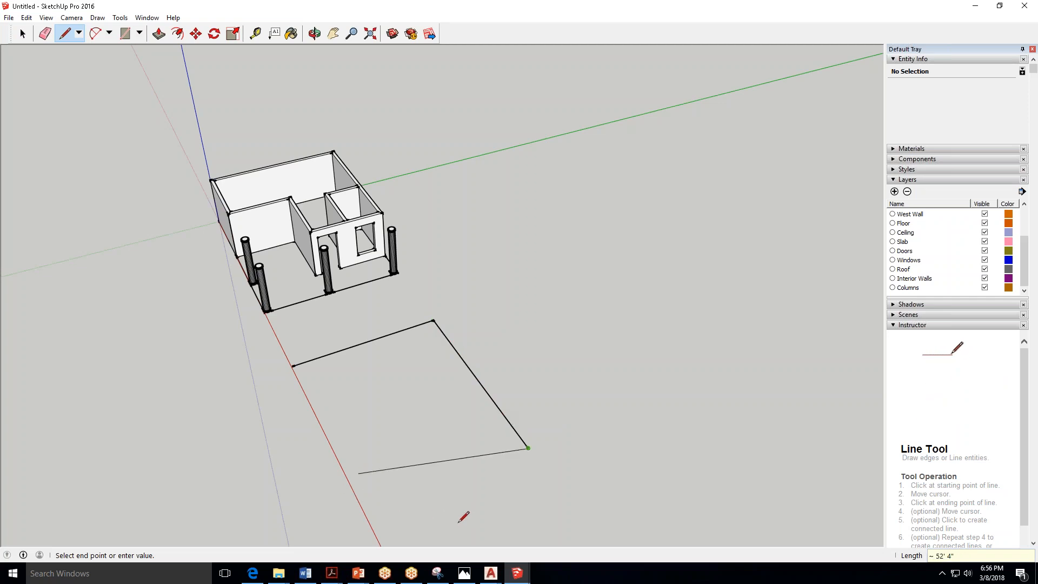
{"action": "key", "text": "Escape"}
{"action": "key", "text": "space"}
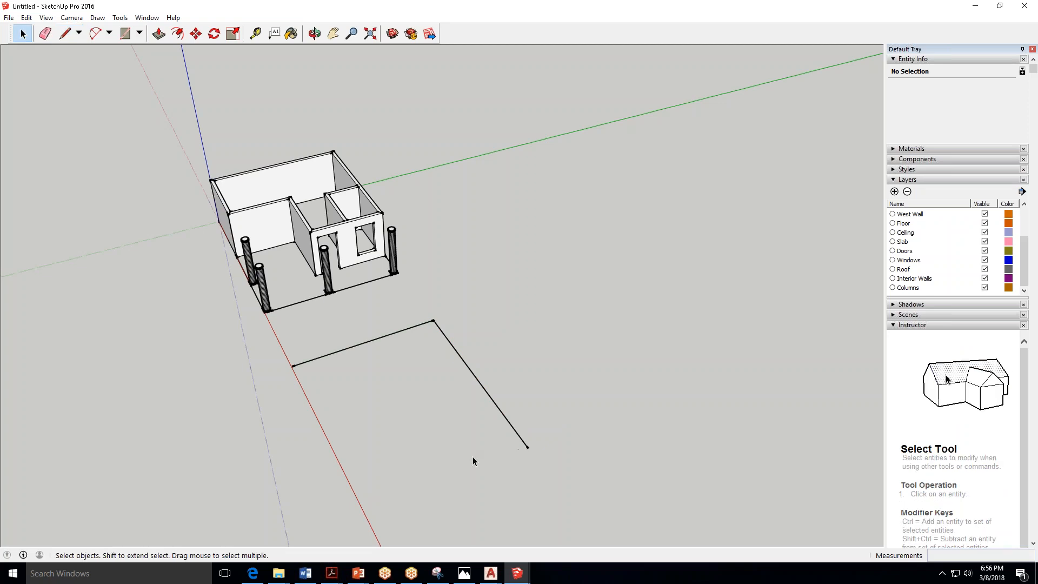
Draw a 21' edge from the outline's open end back to the red axis and close the outline at its starting corner.
{"action": "left_click", "coordinate": [65, 34]}
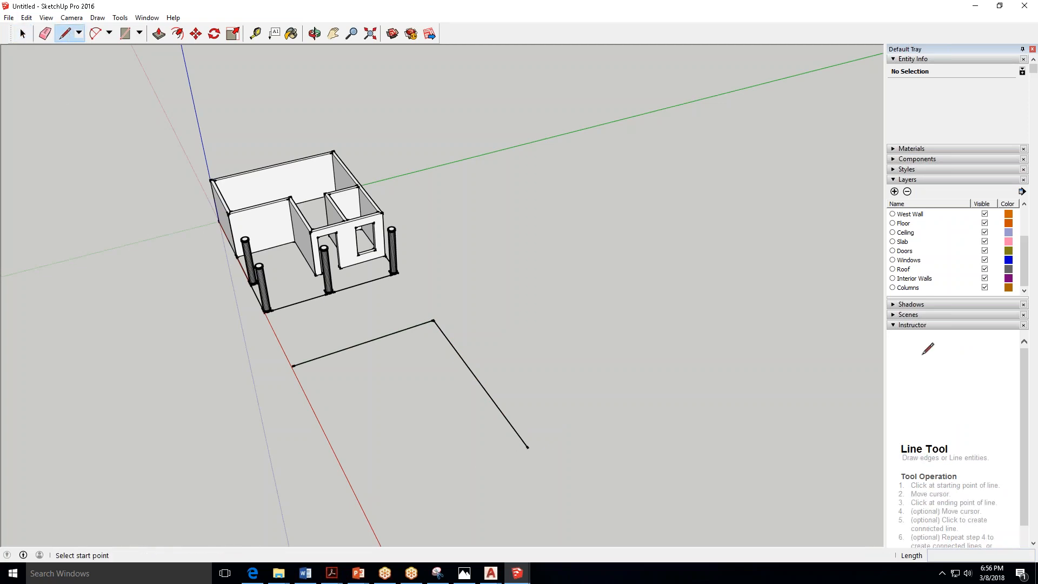
{"action": "left_click", "coordinate": [529, 448]}
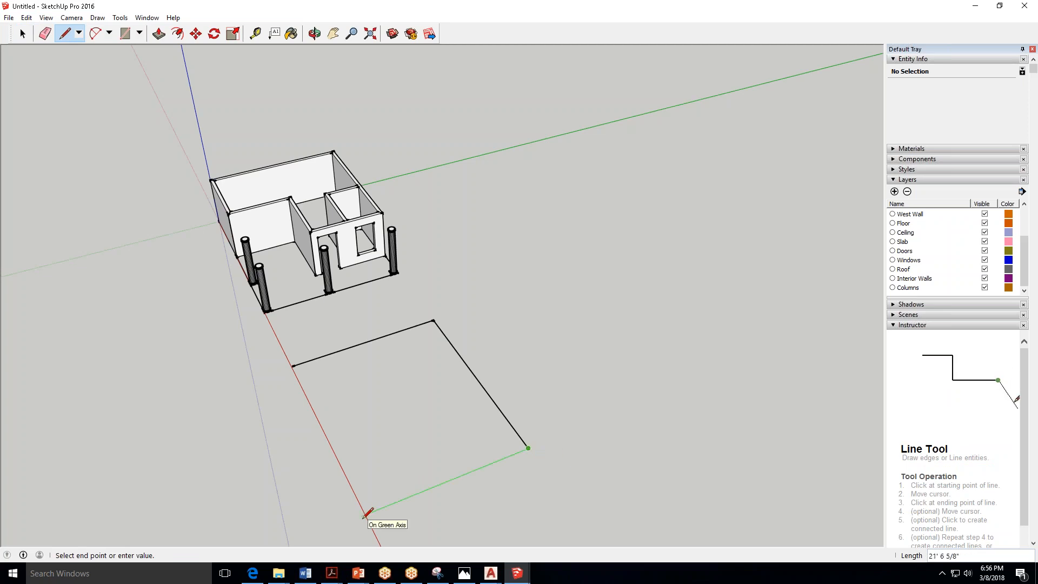
{"action": "type", "text": "1'"}
{"action": "key", "text": "Return"}
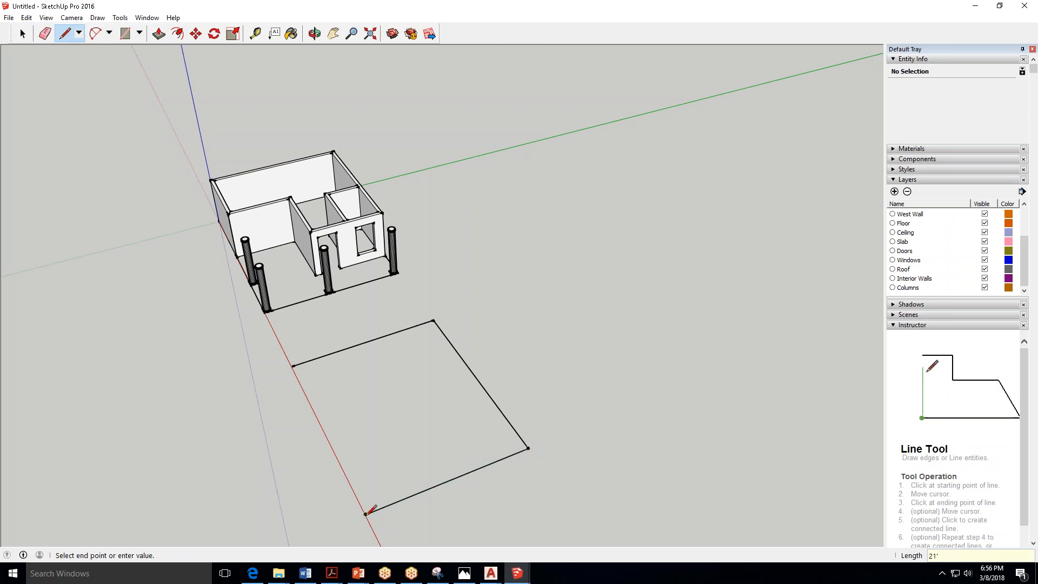
{"action": "left_click", "coordinate": [293, 365]}
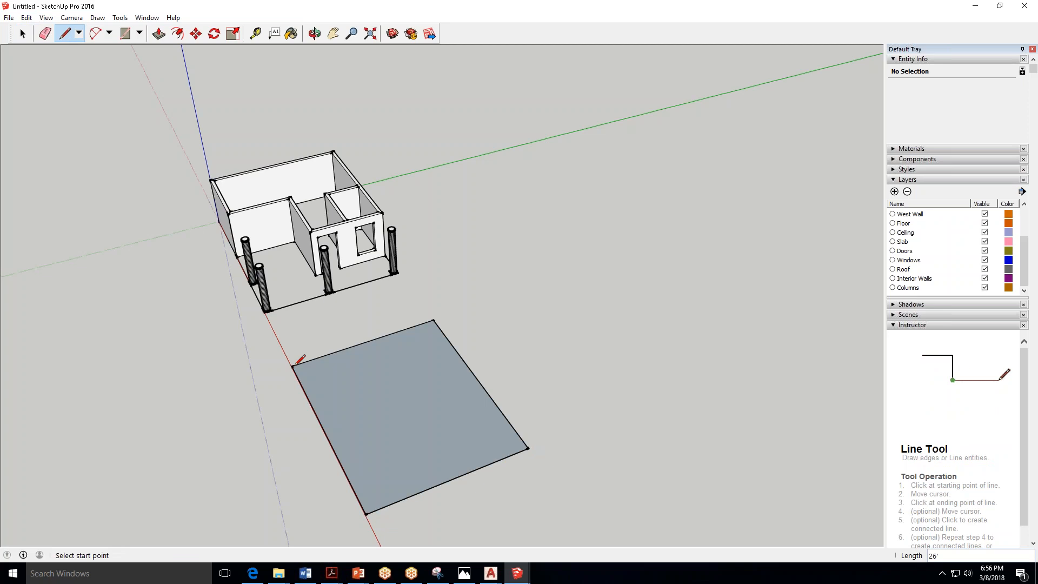
{"action": "scroll", "coordinate": [296, 259], "scroll_direction": "down", "scroll_amount": 2}
{"action": "key", "text": "space"}
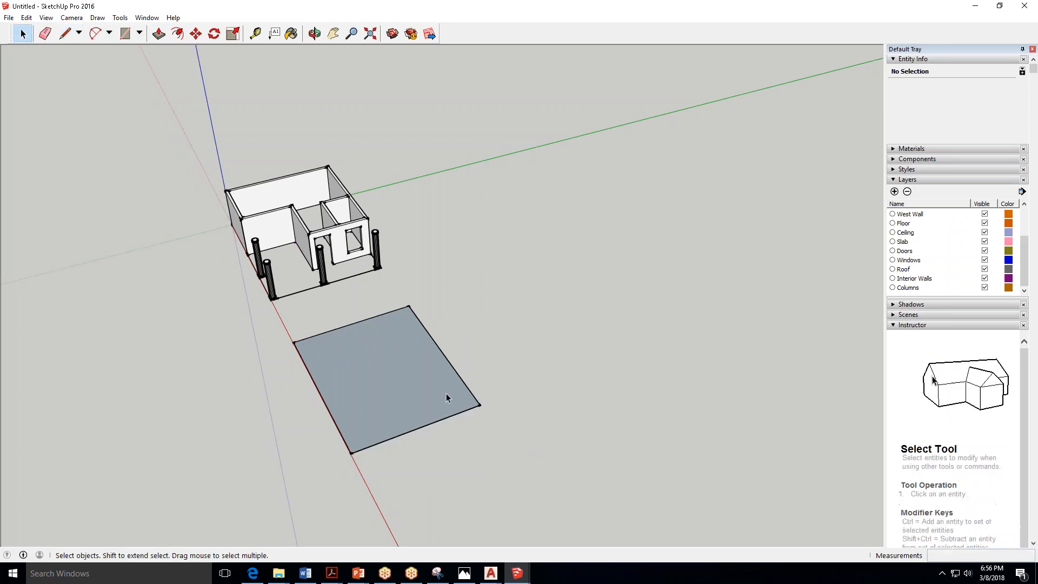
Select the closed outline's face with its bounding edges and make them a group.
{"action": "left_click", "coordinate": [444, 393]}
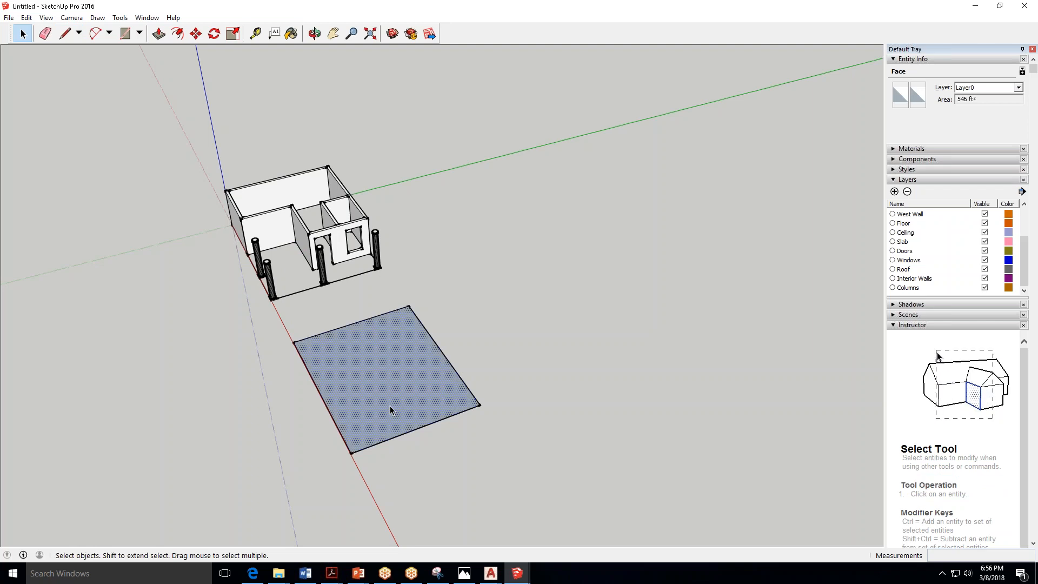
{"action": "double_click", "coordinate": [394, 372]}
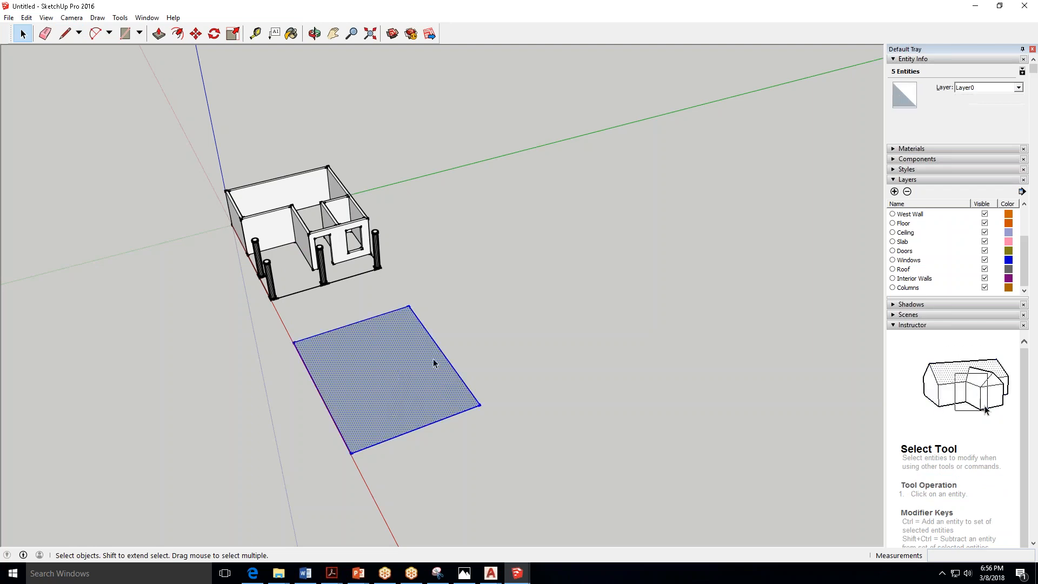
{"action": "double_click", "coordinate": [403, 387]}
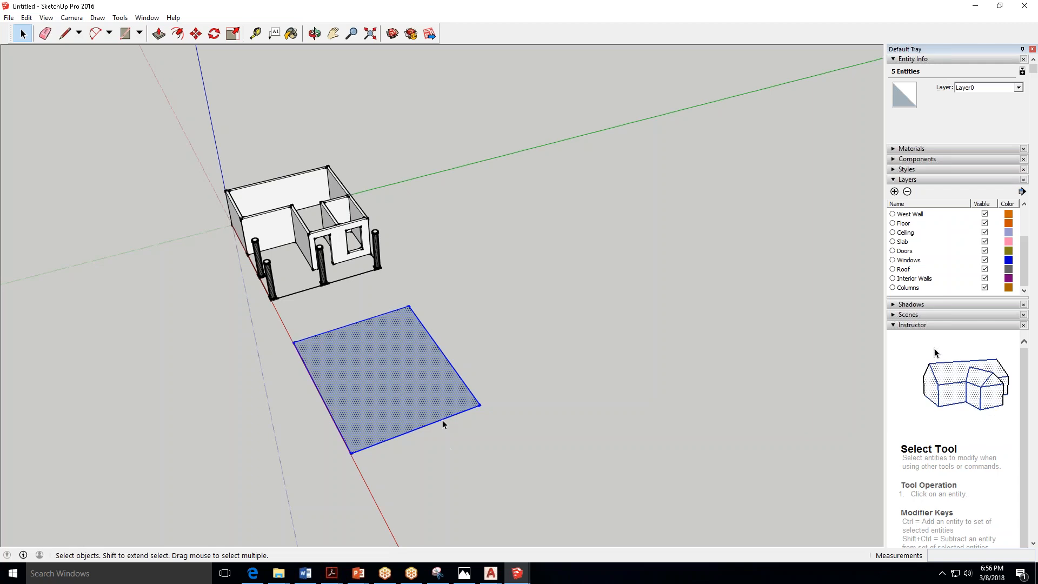
{"action": "right_click", "coordinate": [393, 344]}
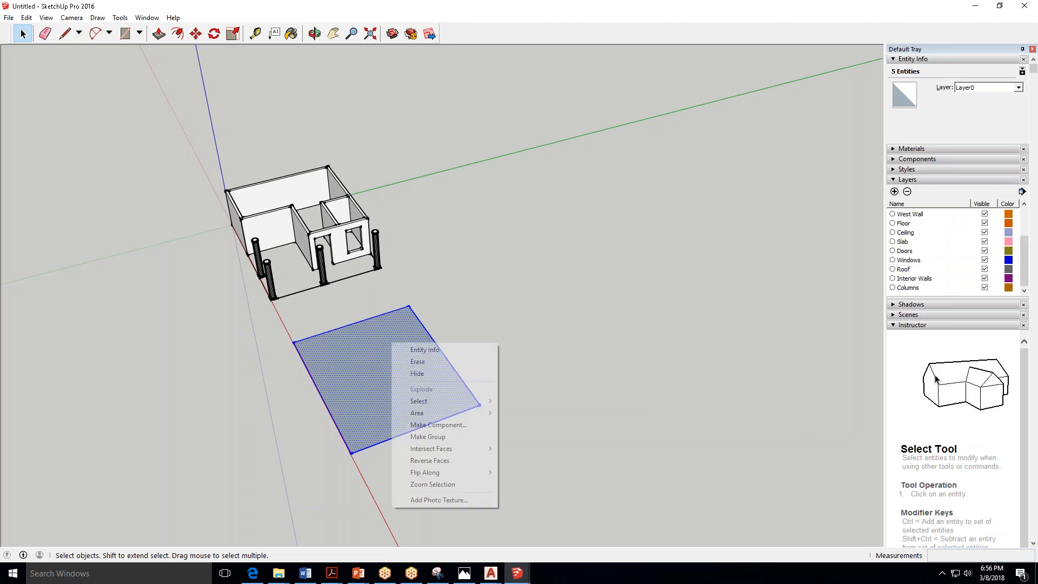
{"action": "left_click", "coordinate": [440, 441]}
{"action": "scroll", "coordinate": [294, 147], "scroll_direction": "down", "scroll_amount": 1}
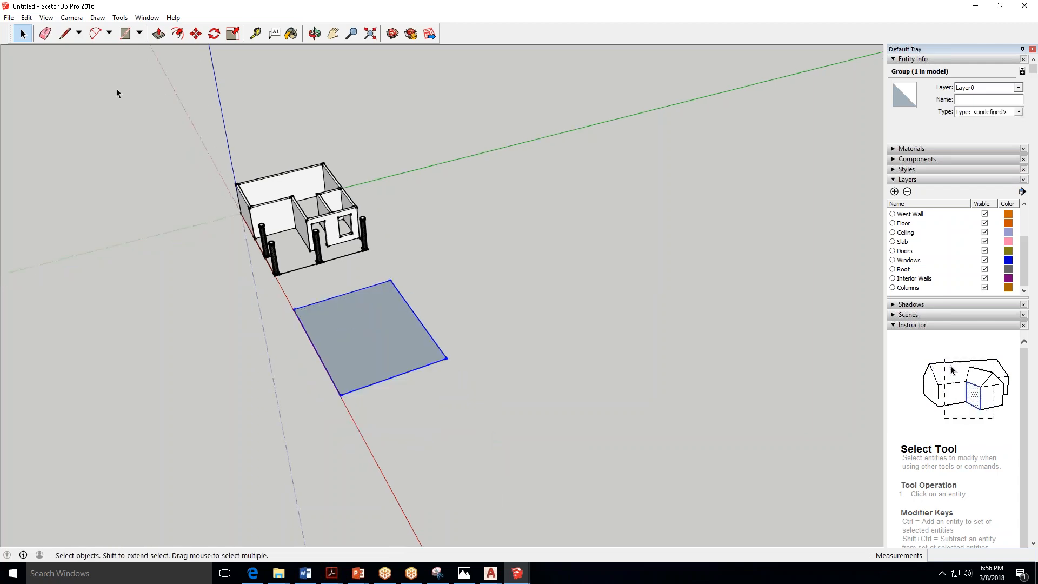
{"action": "left_click", "coordinate": [125, 34]}
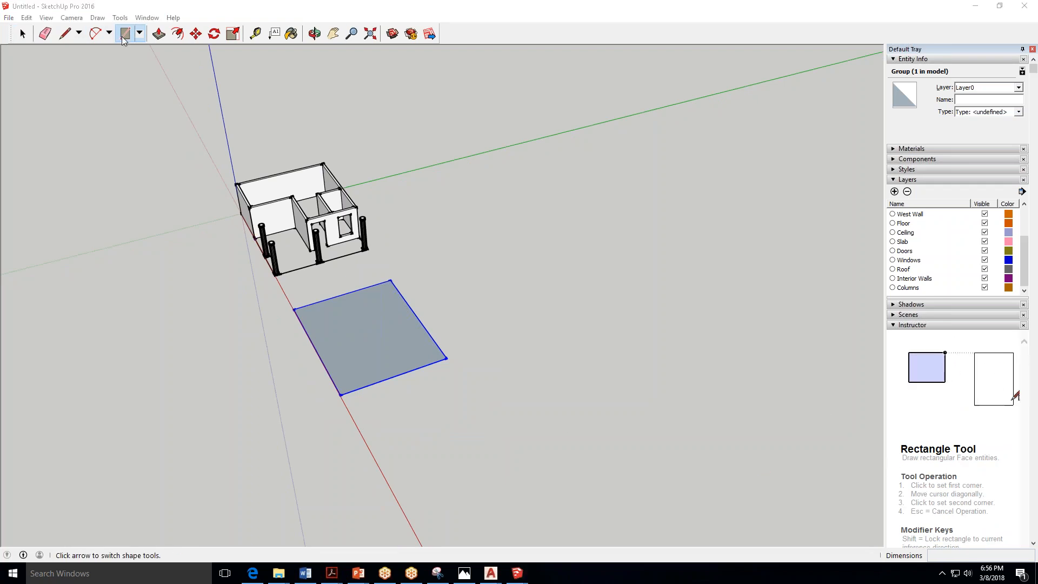
{"action": "left_click", "coordinate": [357, 420]}
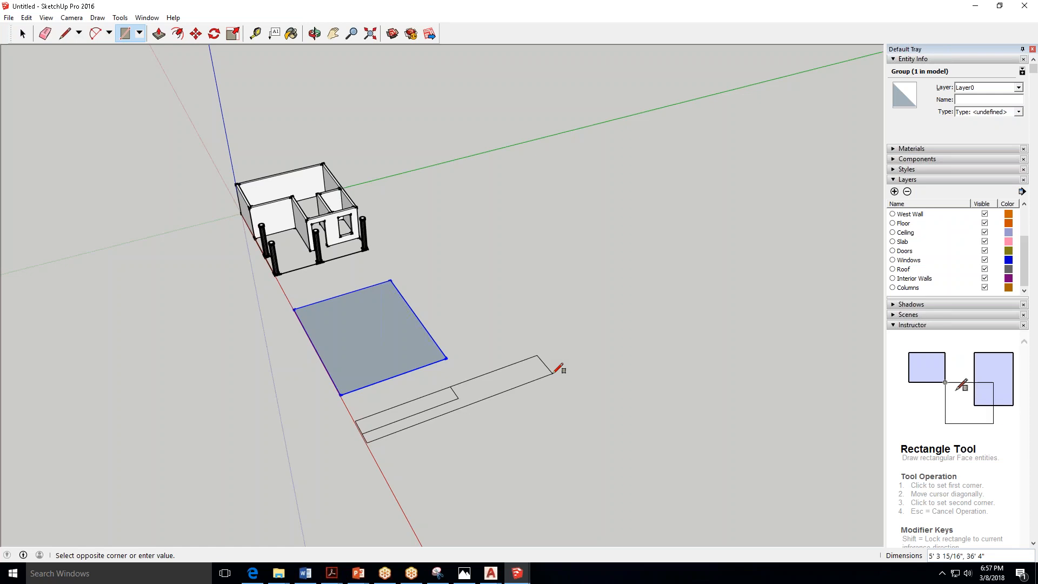
{"action": "key", "text": "Escape"}
{"action": "key", "text": "space"}
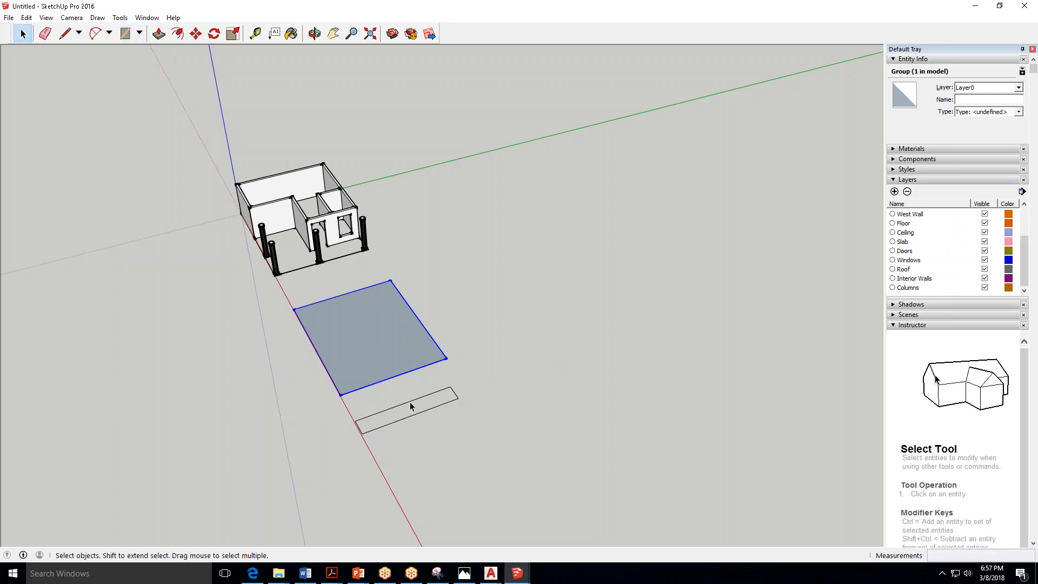
{"action": "left_click", "coordinate": [411, 407]}
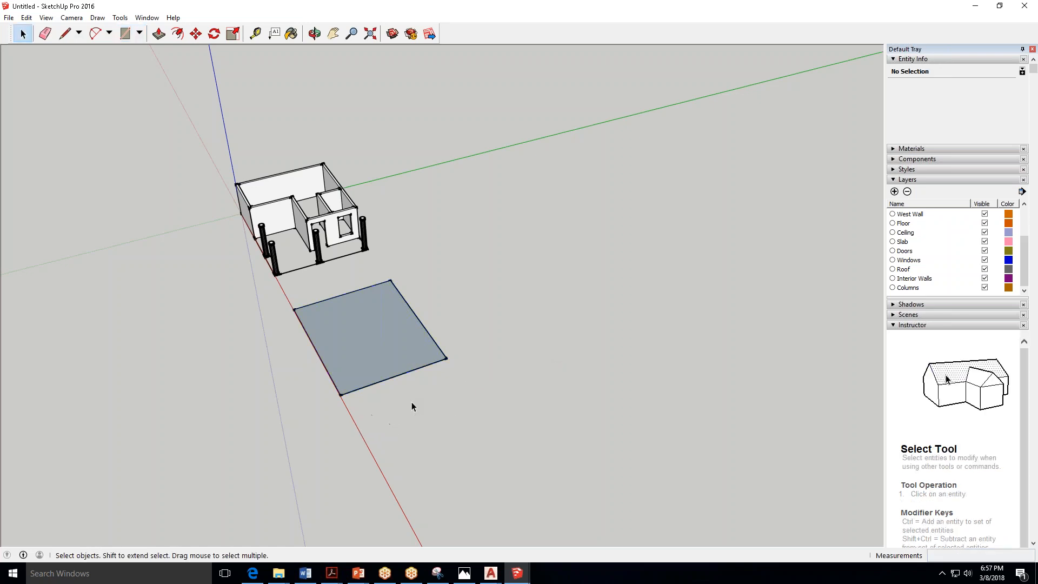
Draw a 26' by 21' rectangle starting on the red axis, beyond the grouped outline.
{"action": "left_click", "coordinate": [125, 34]}
{"action": "left_click", "coordinate": [362, 430]}
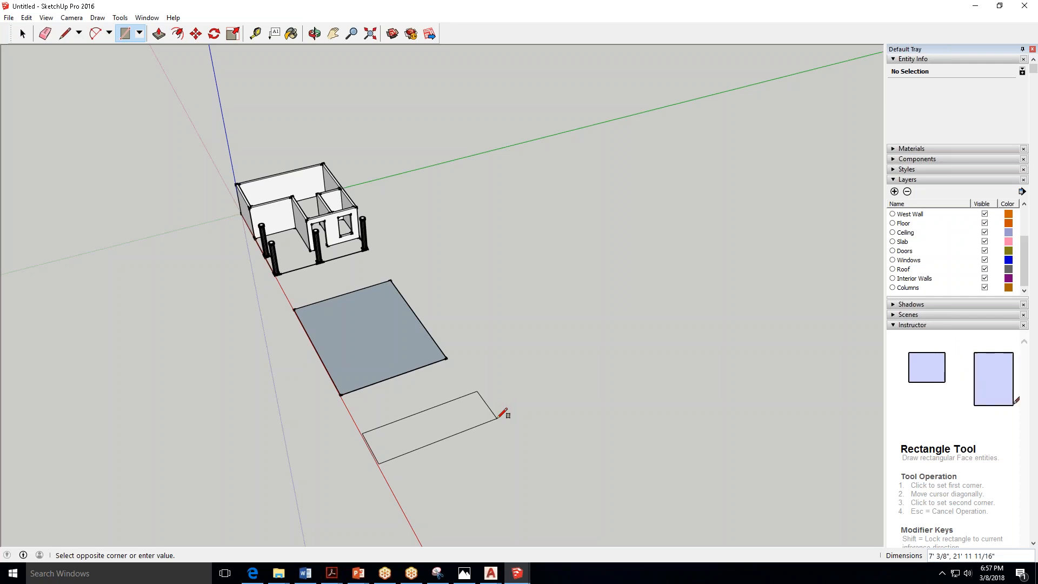
{"action": "type", "text": "26',21'"}
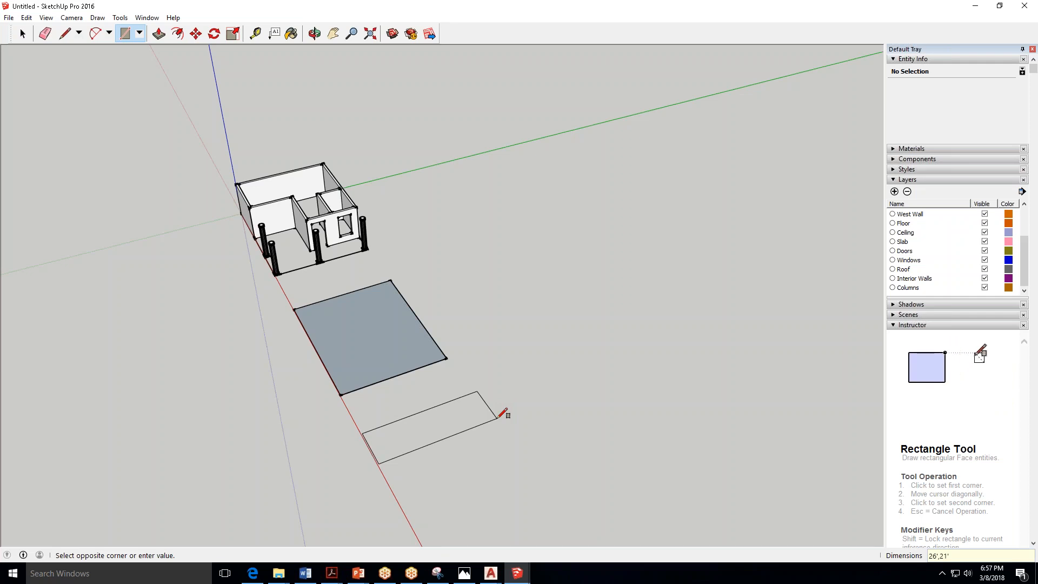
{"action": "key", "text": "Return"}
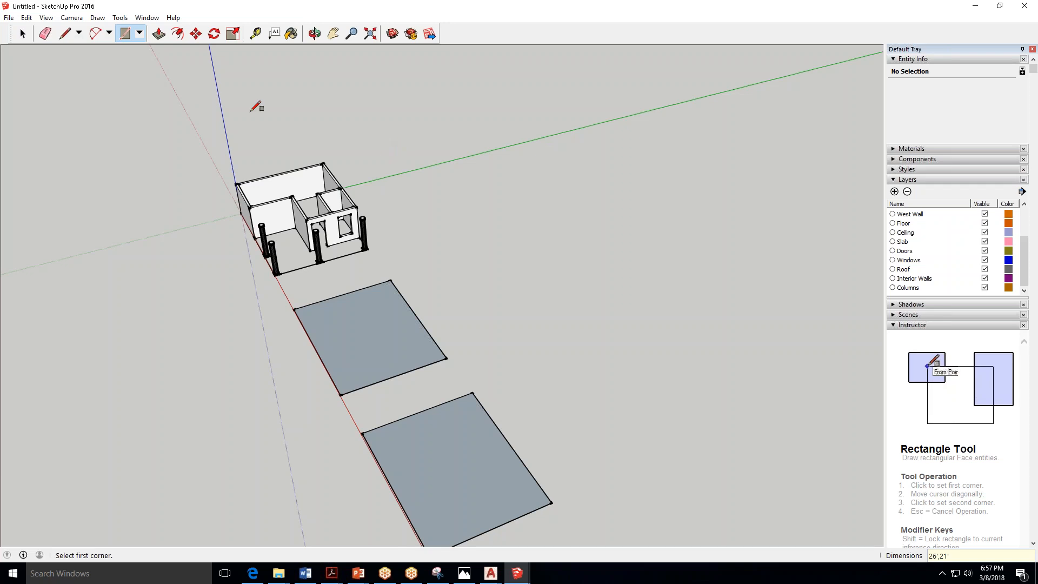
Select the second rectangle's face with its bounding edges and make them a group.
{"action": "left_click", "coordinate": [22, 33]}
{"action": "left_click", "coordinate": [476, 453]}
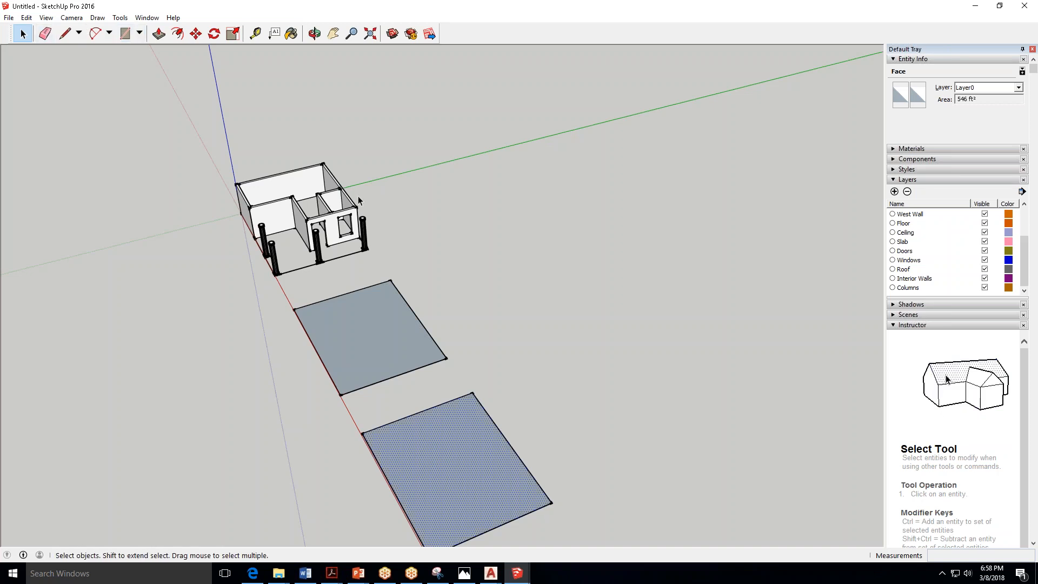
{"action": "scroll", "coordinate": [398, 439], "scroll_direction": "down", "scroll_amount": 2}
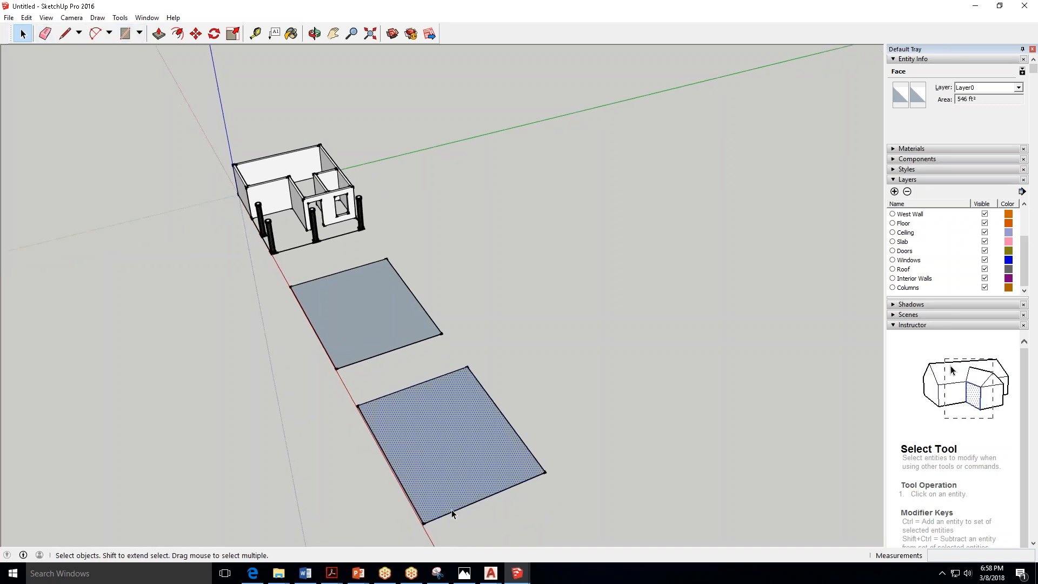
{"action": "double_click", "coordinate": [462, 431]}
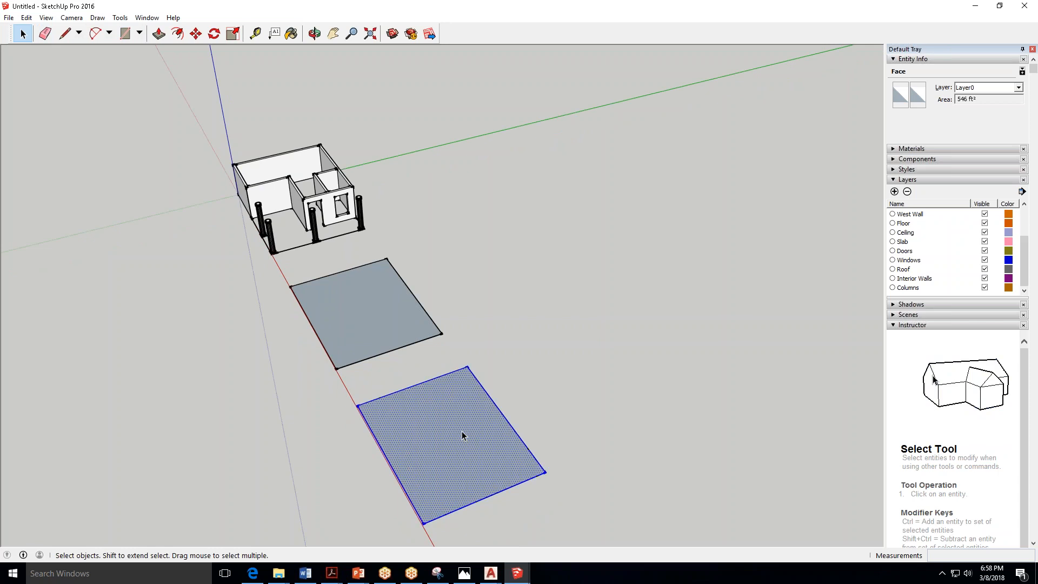
{"action": "right_click", "coordinate": [463, 430]}
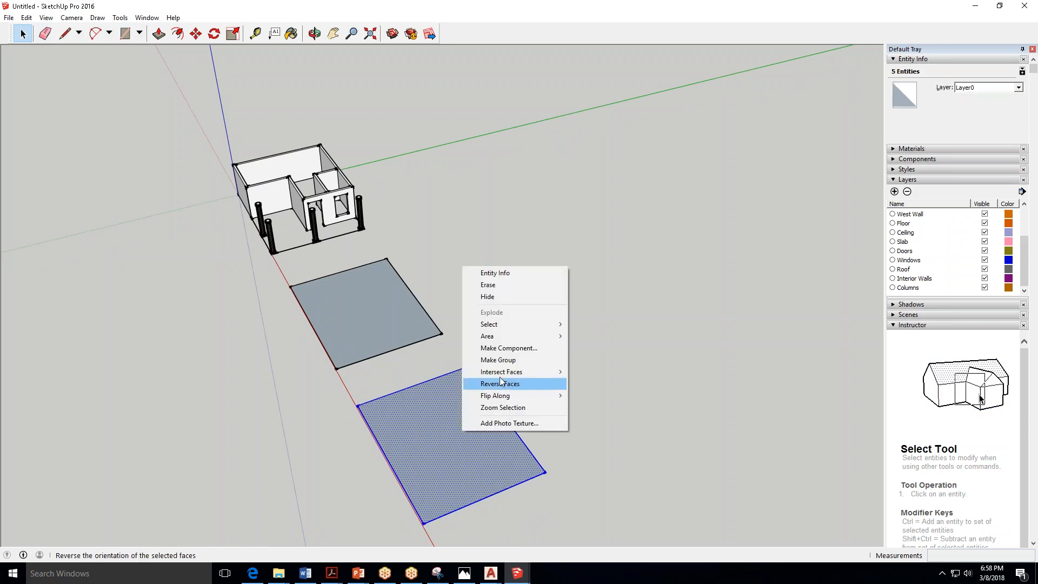
{"action": "left_click", "coordinate": [511, 360]}
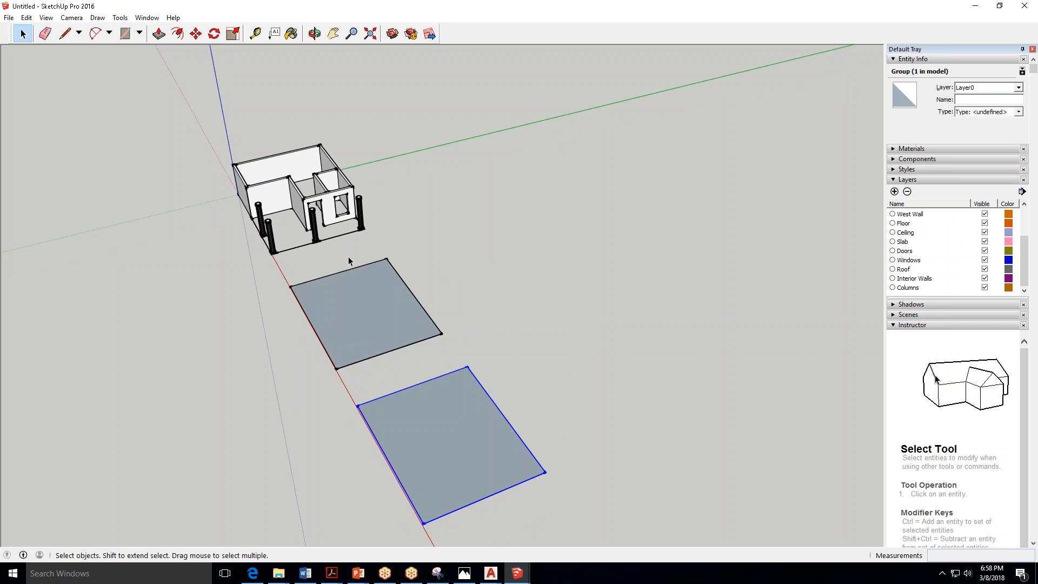
Delete the second rectangle group, farthest from the building.
{"action": "scroll", "coordinate": [346, 325], "scroll_direction": "up", "scroll_amount": 3}
{"action": "scroll", "coordinate": [347, 342], "scroll_direction": "down", "scroll_amount": 1}
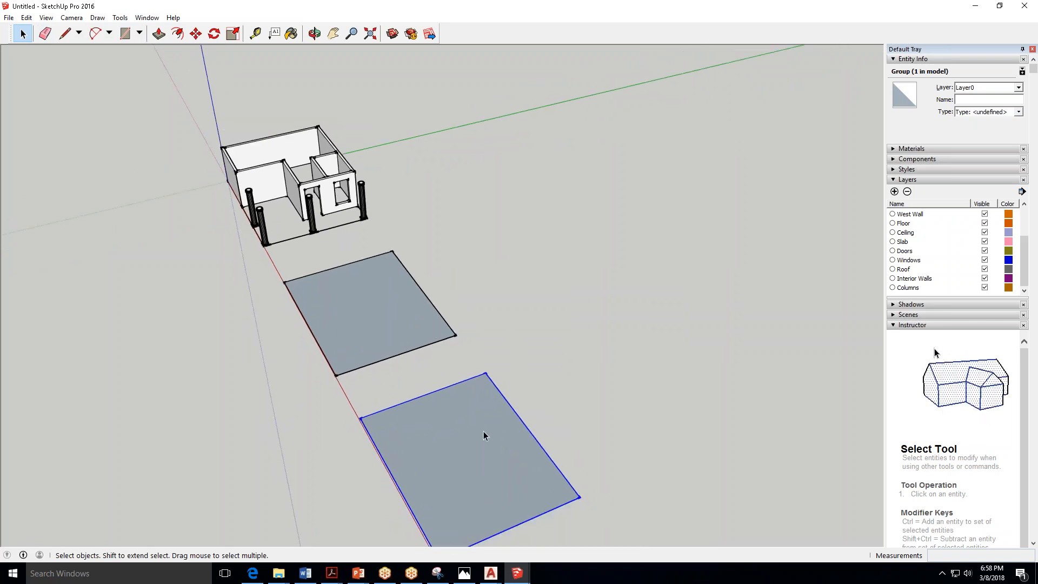
{"action": "key", "text": "Delete"}
Assign the remaining rectangle group in front of the building to the Slab layer.
{"action": "left_click", "coordinate": [377, 317]}
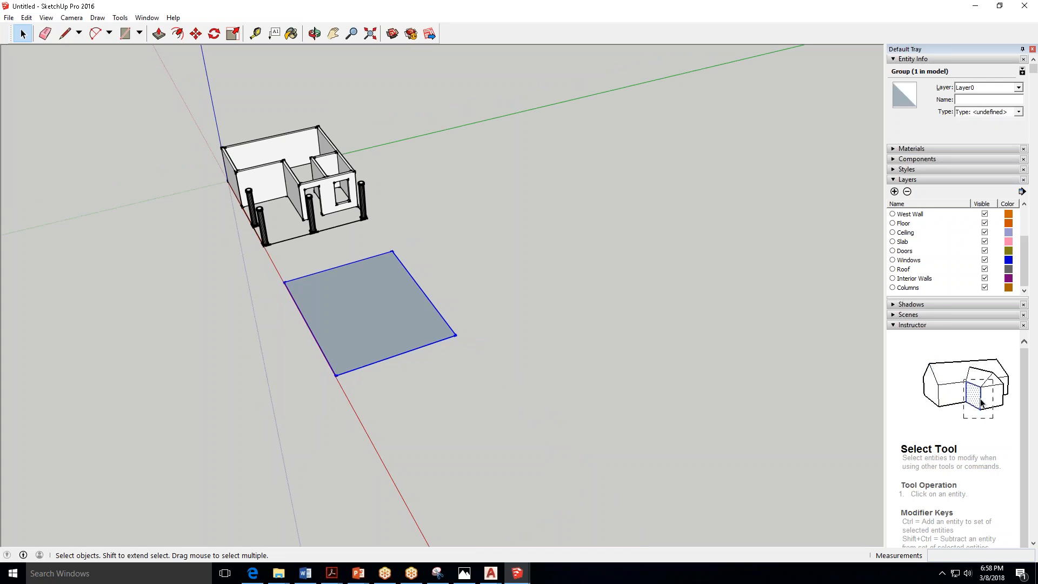
{"action": "left_click", "coordinate": [1019, 88]}
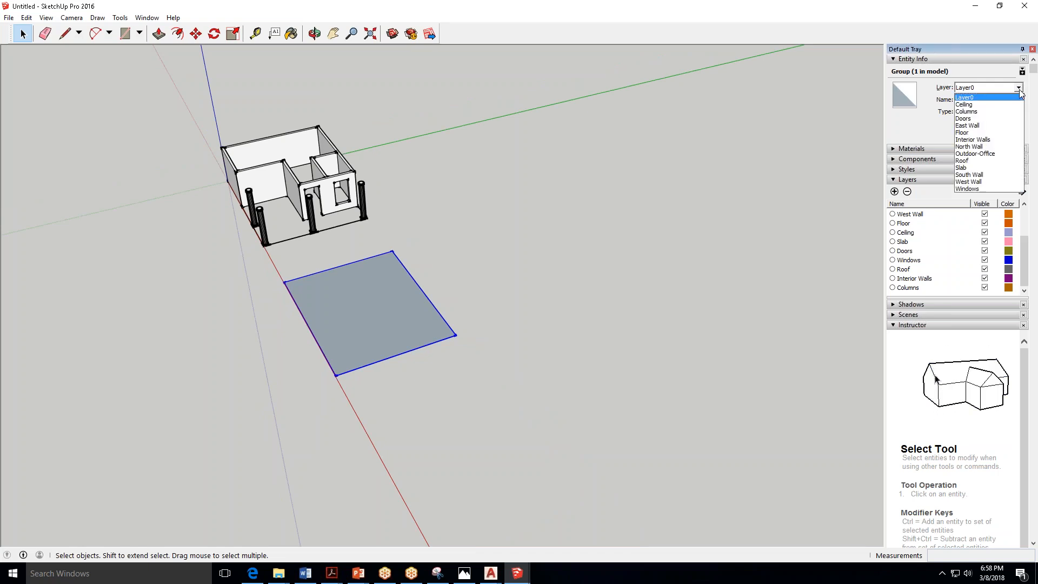
{"action": "left_click", "coordinate": [992, 168]}
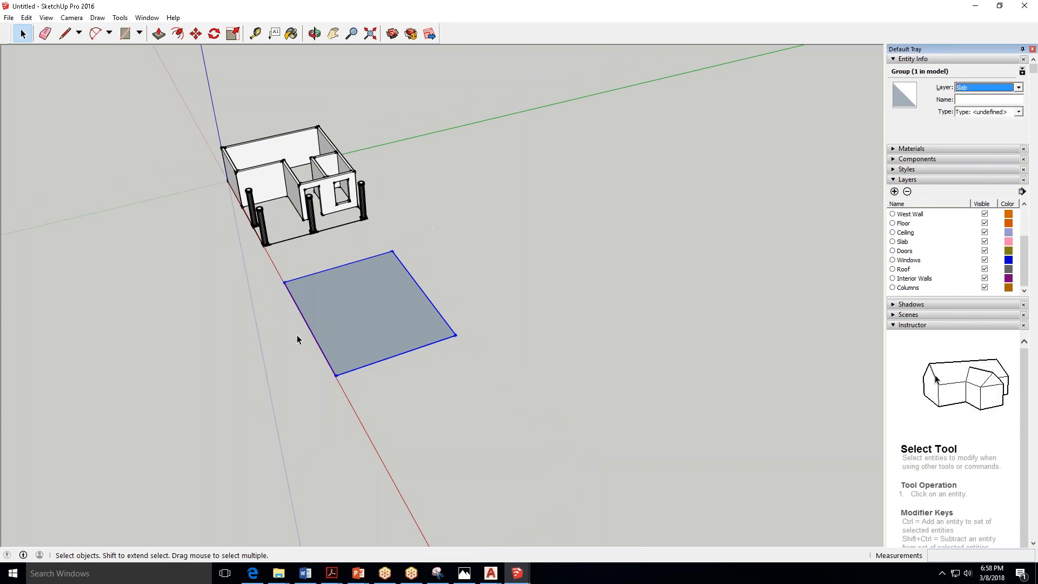
Open the slab group for editing, push its face 6" downward with Push/Pull, and close the group.
{"action": "scroll", "coordinate": [292, 348], "scroll_direction": "up", "scroll_amount": 3}
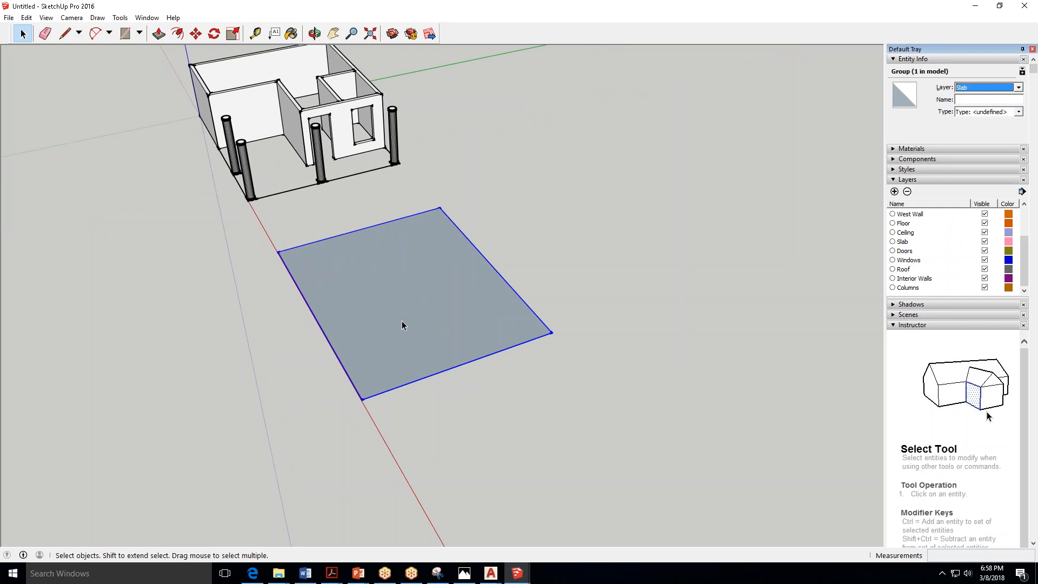
{"action": "double_click", "coordinate": [401, 324]}
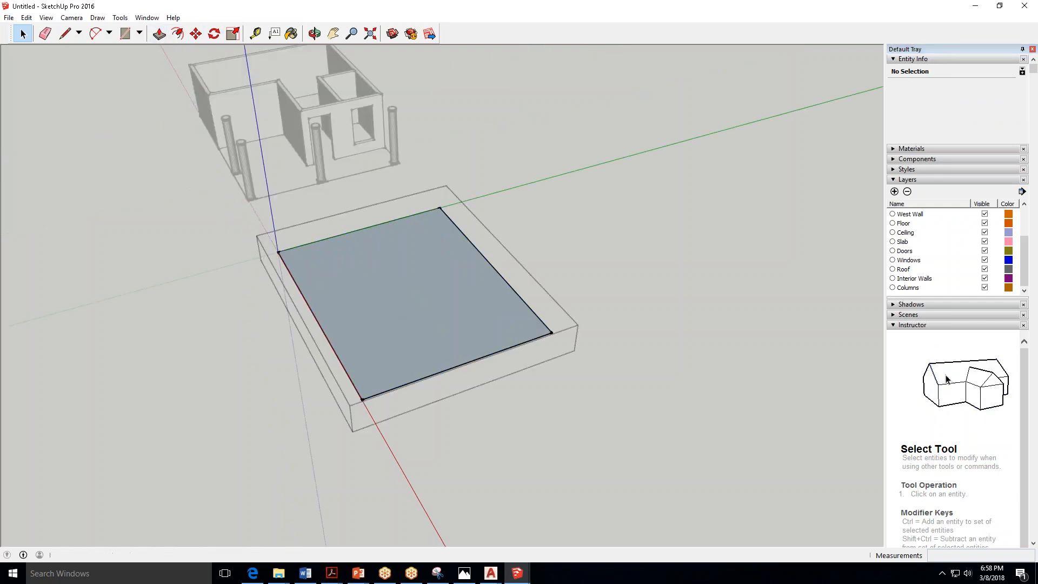
{"action": "key", "text": "p"}
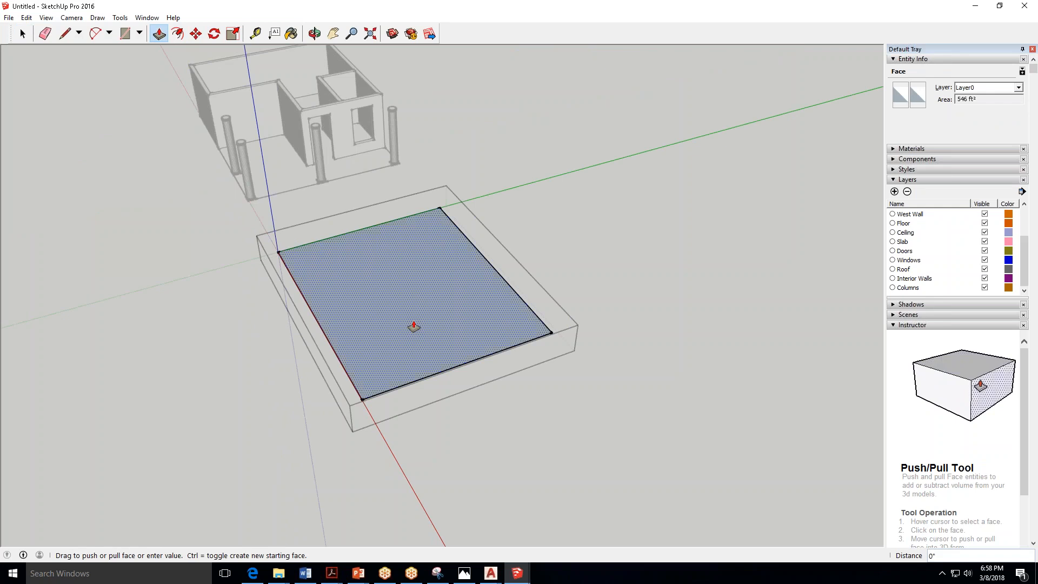
{"action": "left_click", "coordinate": [414, 327]}
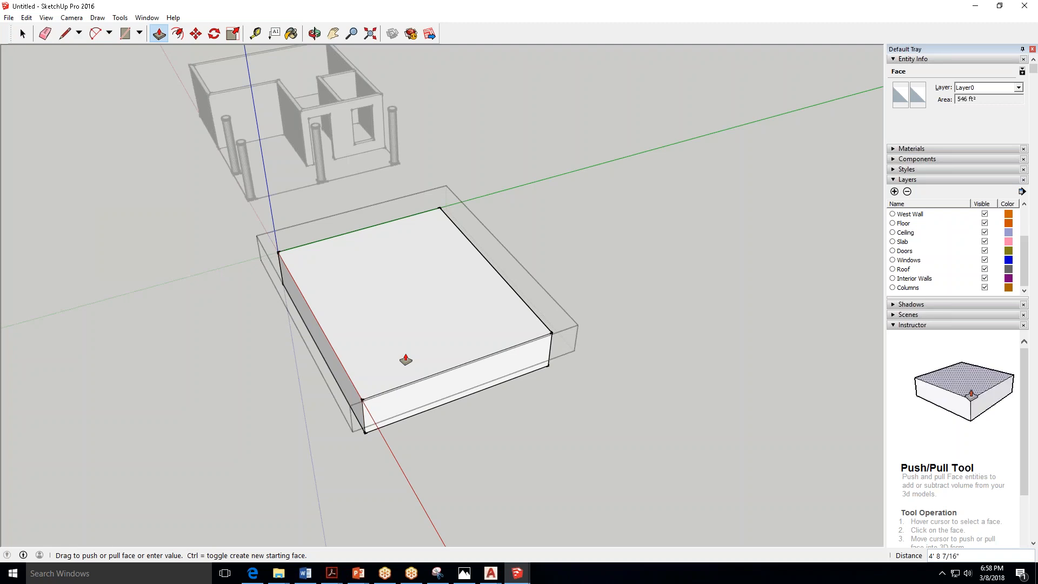
{"action": "type", "text": "6"}
{"action": "key", "text": "Return"}
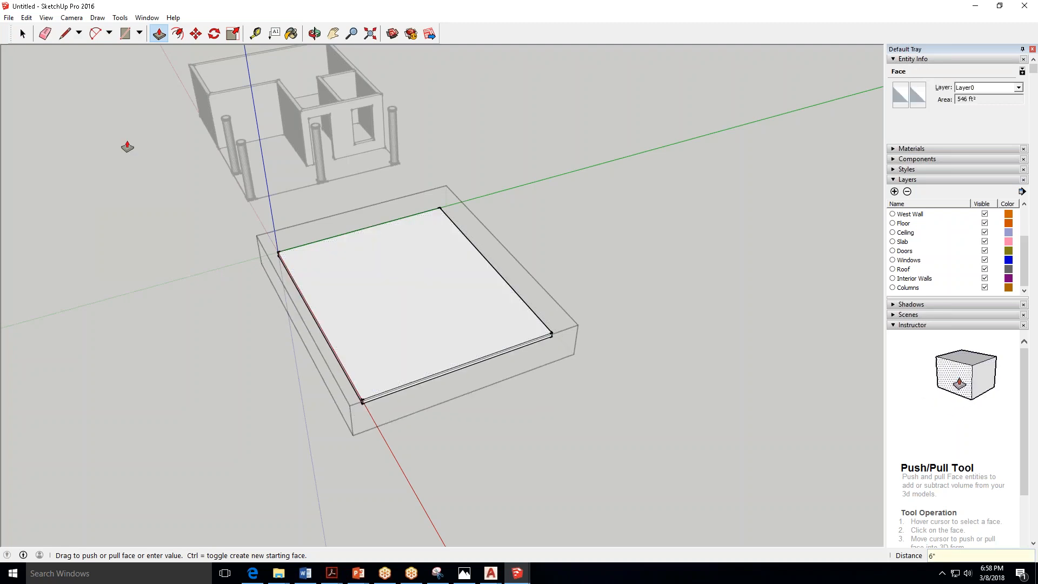
{"action": "key", "text": "space"}
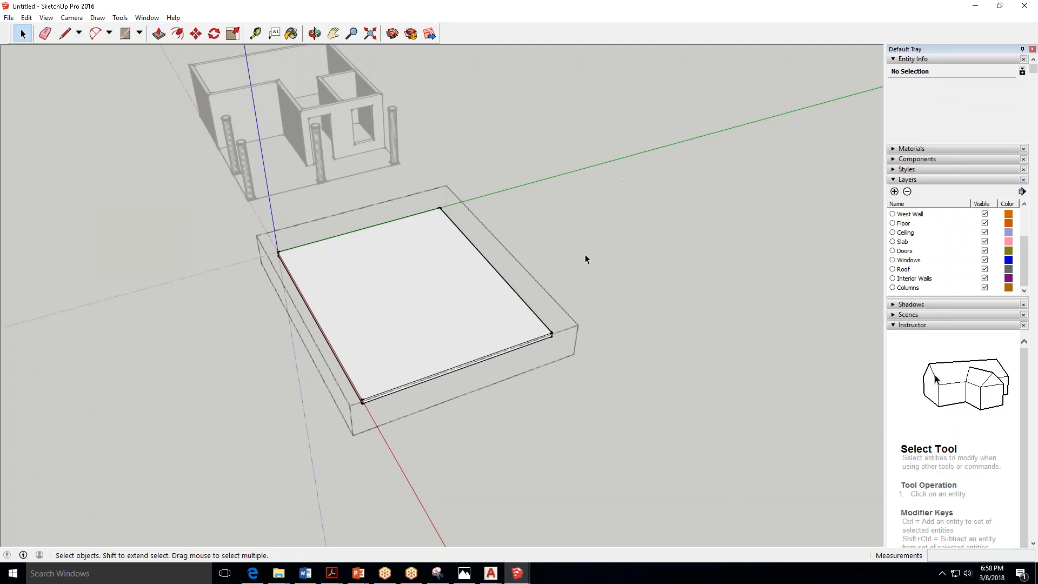
{"action": "left_click", "coordinate": [585, 254]}
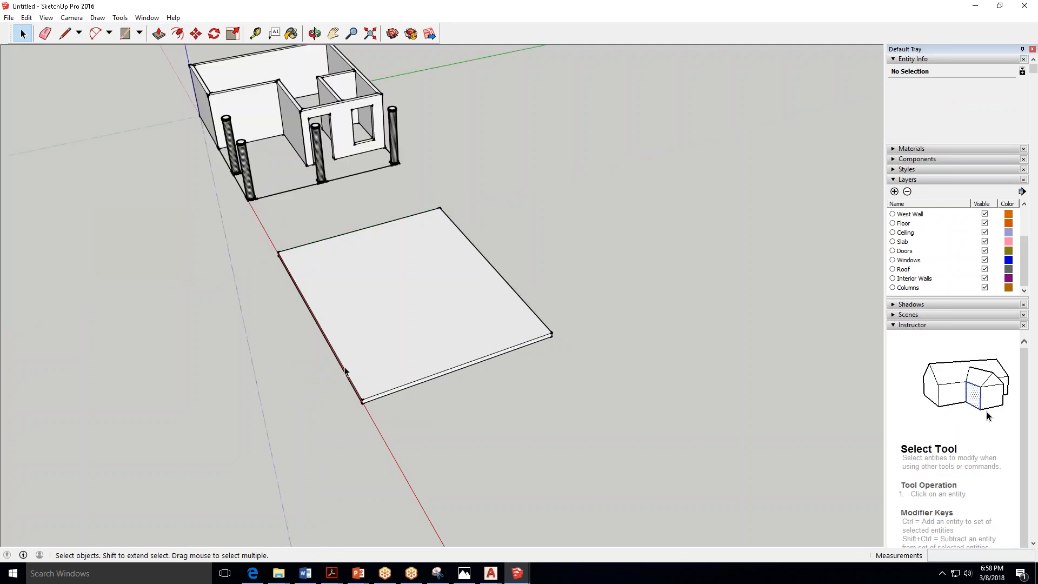
Move the slab group by its upper front corner onto the building floor's corner beneath the corner column.
{"action": "middle_click_drag", "start_coordinate": [380, 219], "coordinate": [333, 215]}
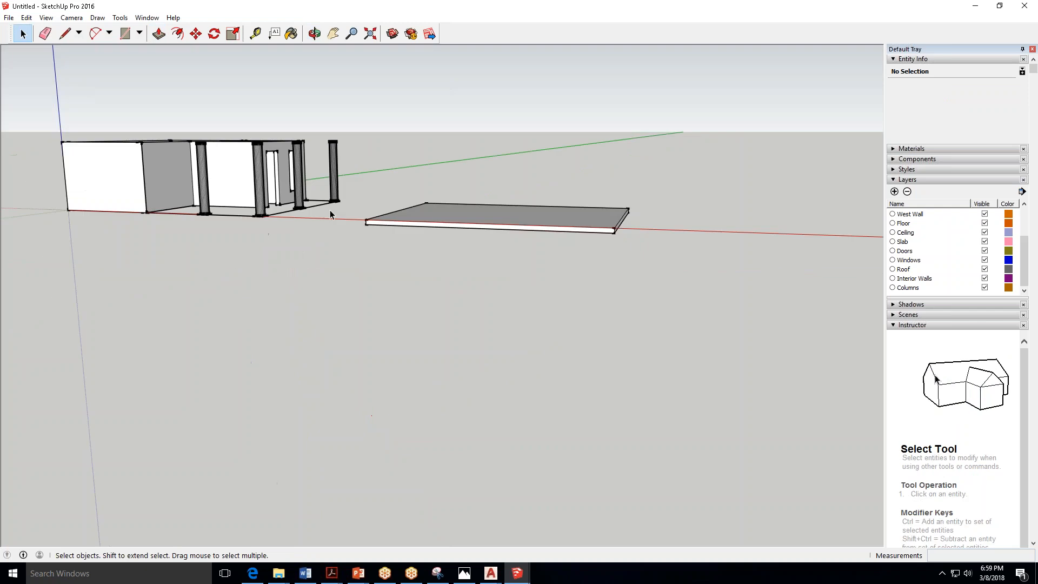
{"action": "left_click", "coordinate": [613, 234]}
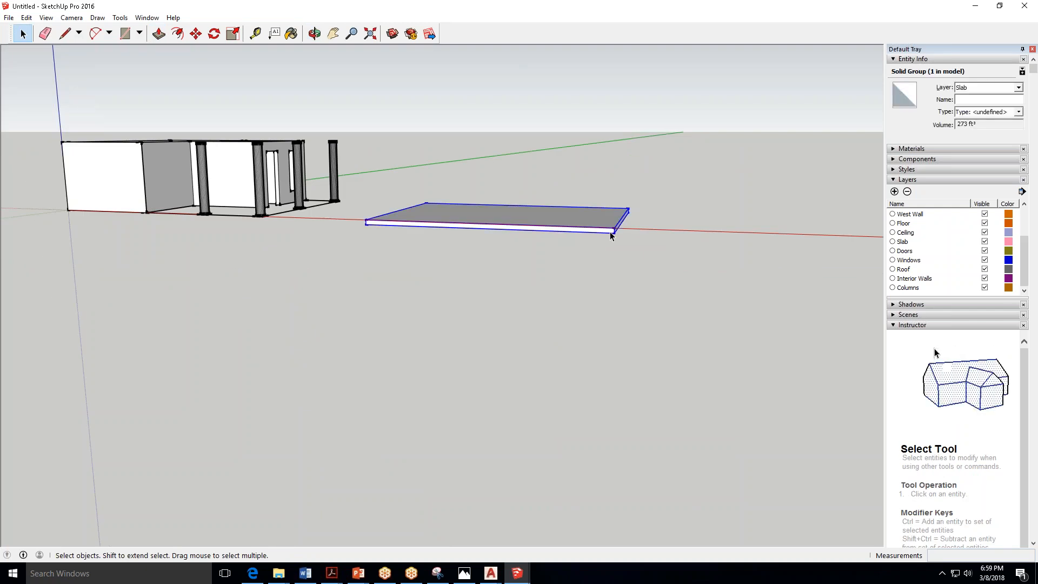
{"action": "left_click", "coordinate": [195, 34]}
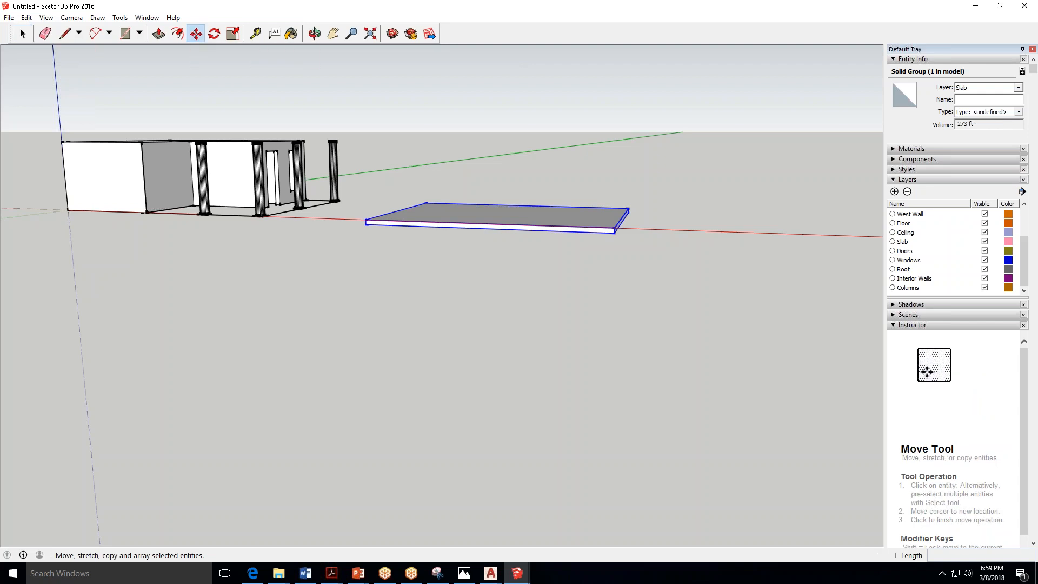
{"action": "scroll", "coordinate": [615, 228], "scroll_direction": "up", "scroll_amount": 2}
{"action": "scroll", "coordinate": [615, 229], "scroll_direction": "up", "scroll_amount": 4}
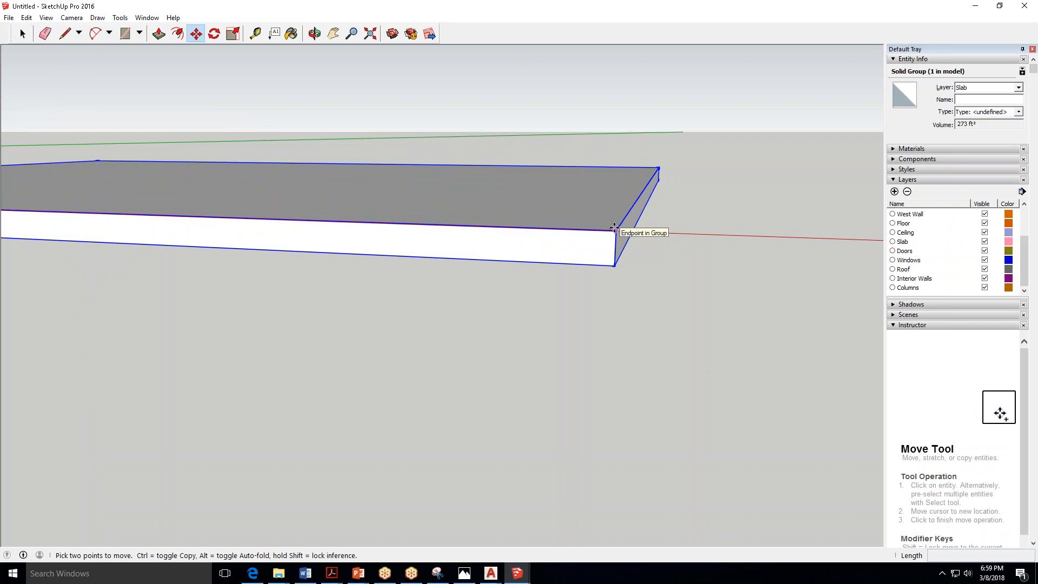
{"action": "scroll", "coordinate": [616, 228], "scroll_direction": "up", "scroll_amount": 1}
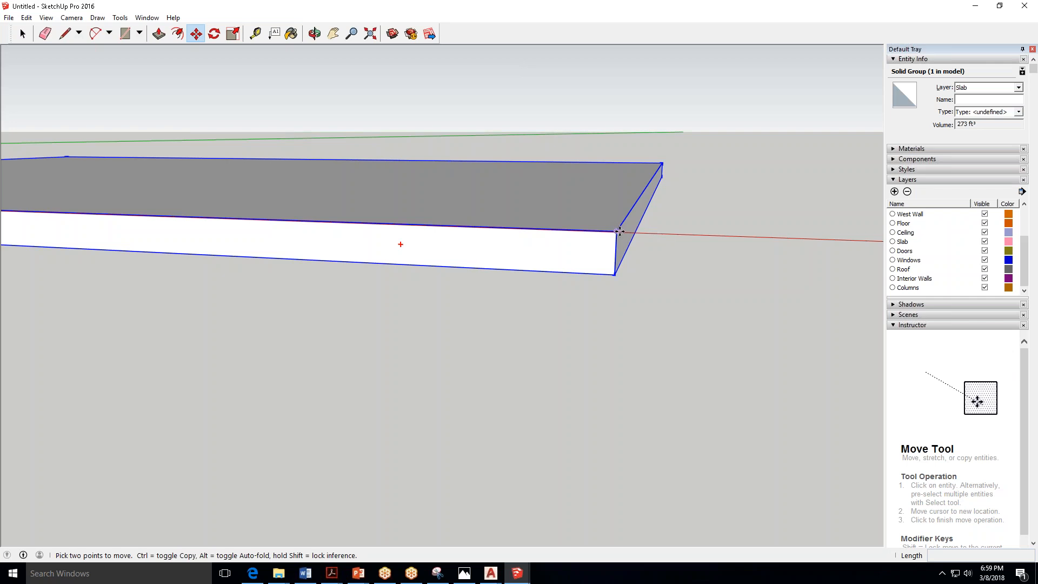
{"action": "left_click", "coordinate": [618, 231]}
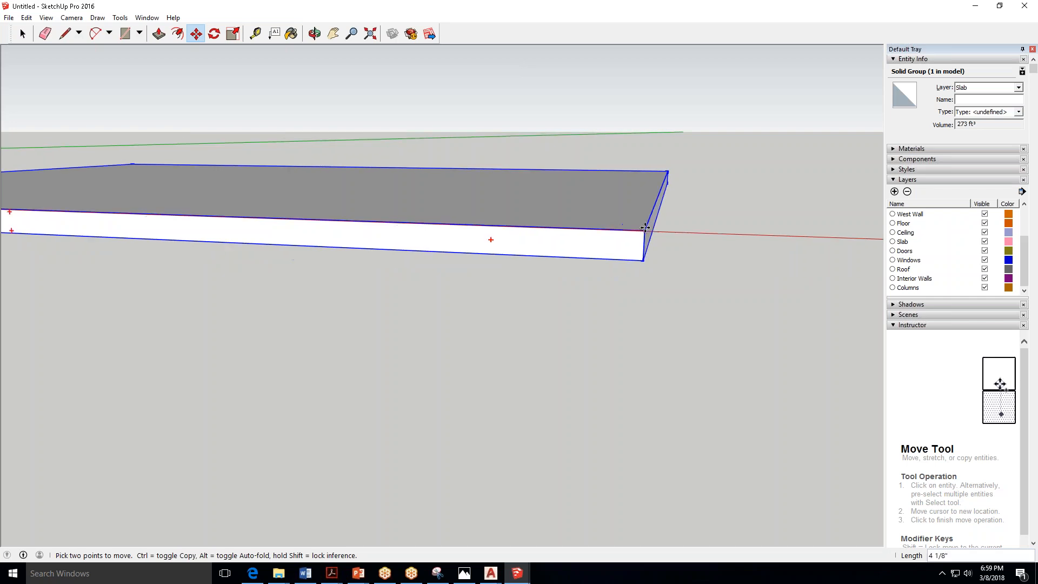
{"action": "scroll", "coordinate": [646, 228], "scroll_direction": "down", "scroll_amount": 3}
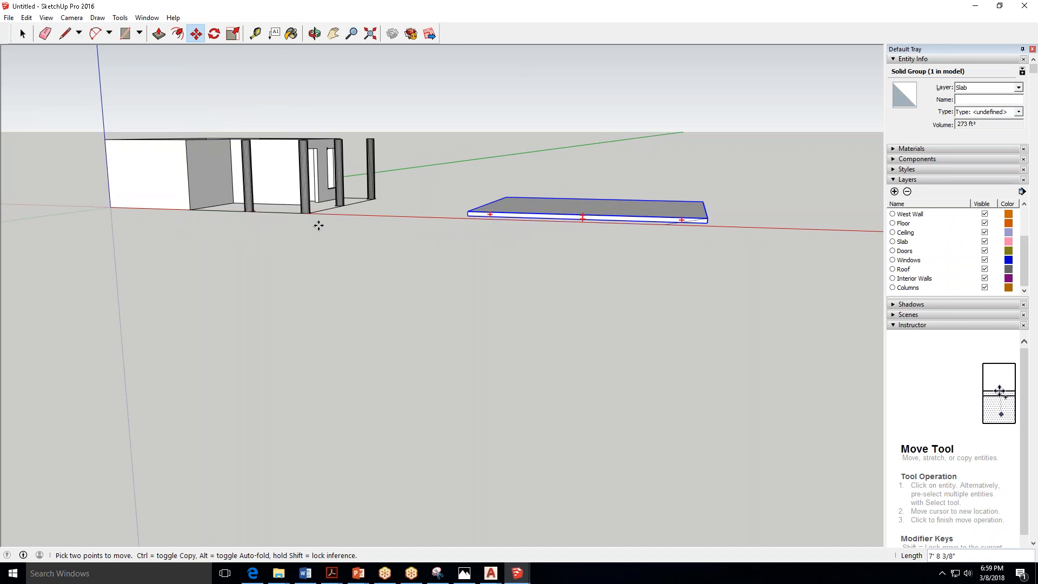
{"action": "scroll", "coordinate": [299, 210], "scroll_direction": "up", "scroll_amount": 4}
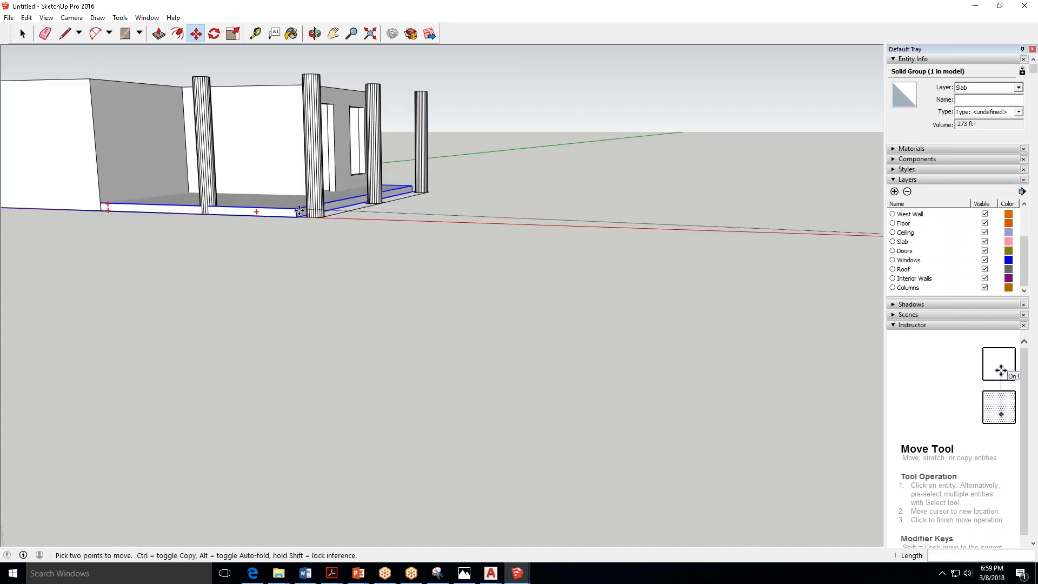
{"action": "scroll", "coordinate": [300, 210], "scroll_direction": "up", "scroll_amount": 4}
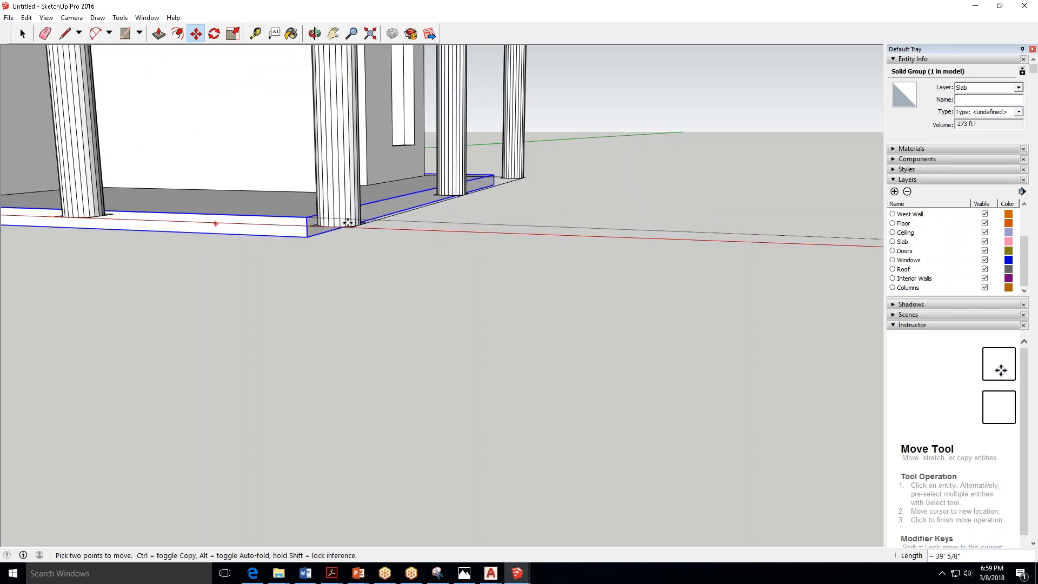
{"action": "scroll", "coordinate": [348, 222], "scroll_direction": "up", "scroll_amount": 5}
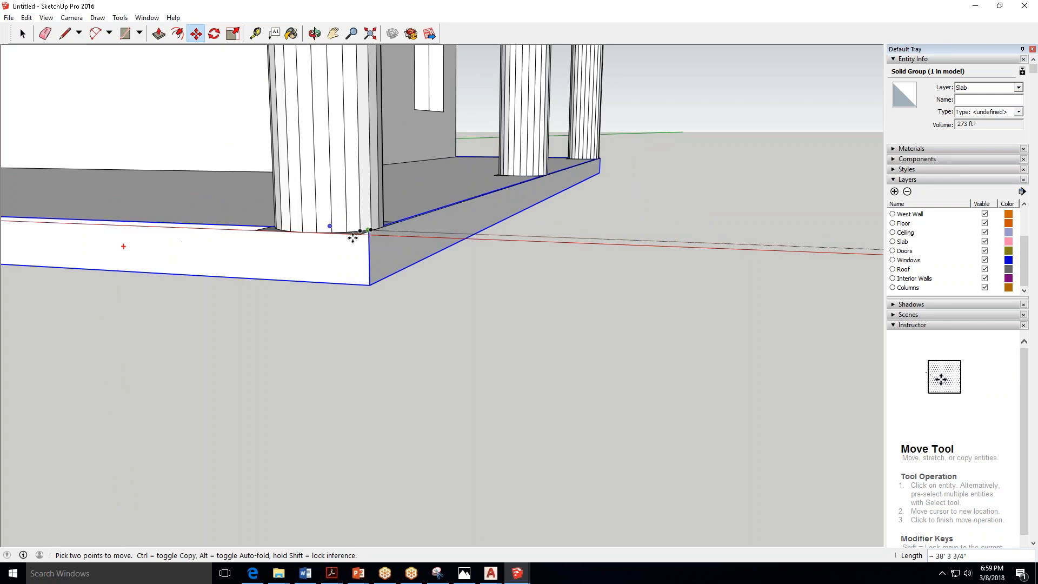
{"action": "scroll", "coordinate": [355, 238], "scroll_direction": "up", "scroll_amount": 2}
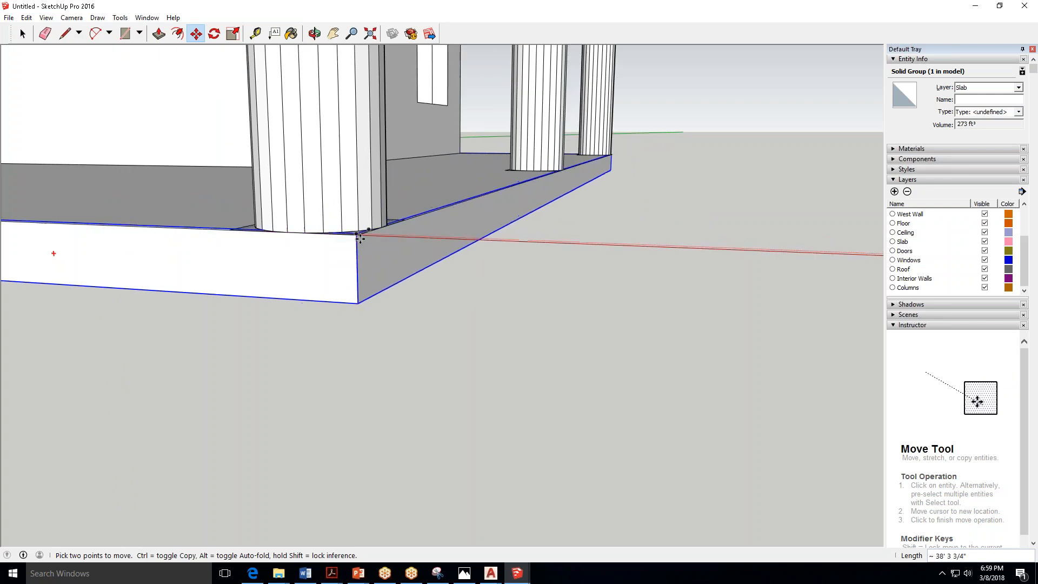
{"action": "scroll", "coordinate": [357, 226], "scroll_direction": "up", "scroll_amount": 2}
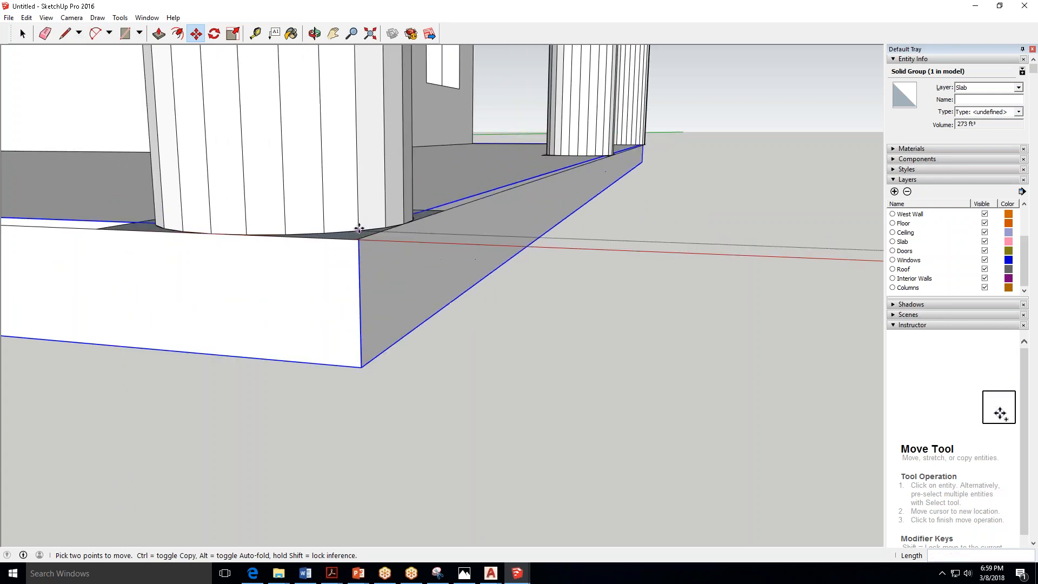
{"action": "scroll", "coordinate": [359, 232], "scroll_direction": "up", "scroll_amount": 3}
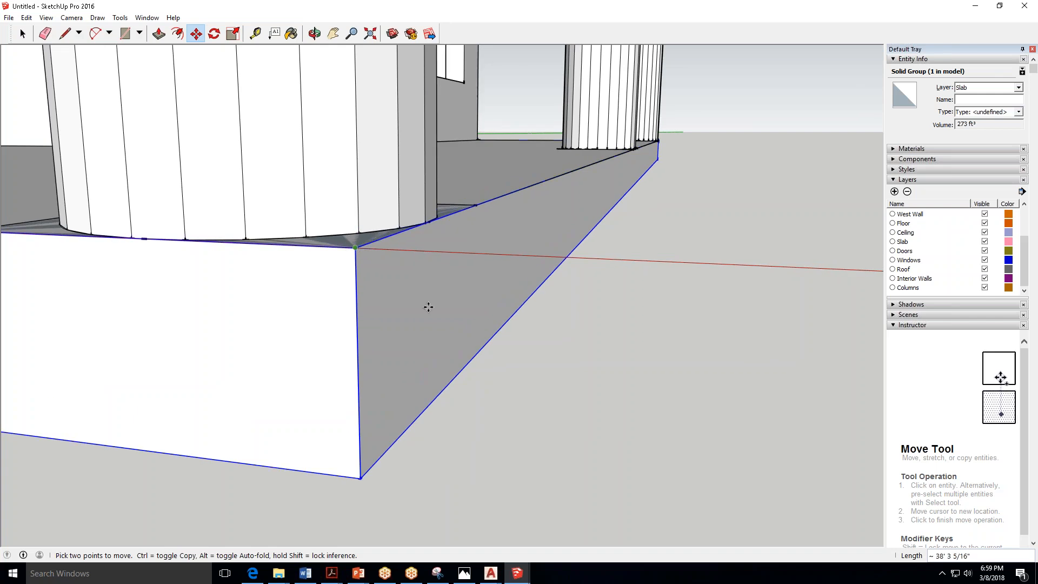
Examine the slab's fit under the walls and columns from several angles and clear the selection.
{"action": "scroll", "coordinate": [435, 327], "scroll_direction": "down", "scroll_amount": 2}
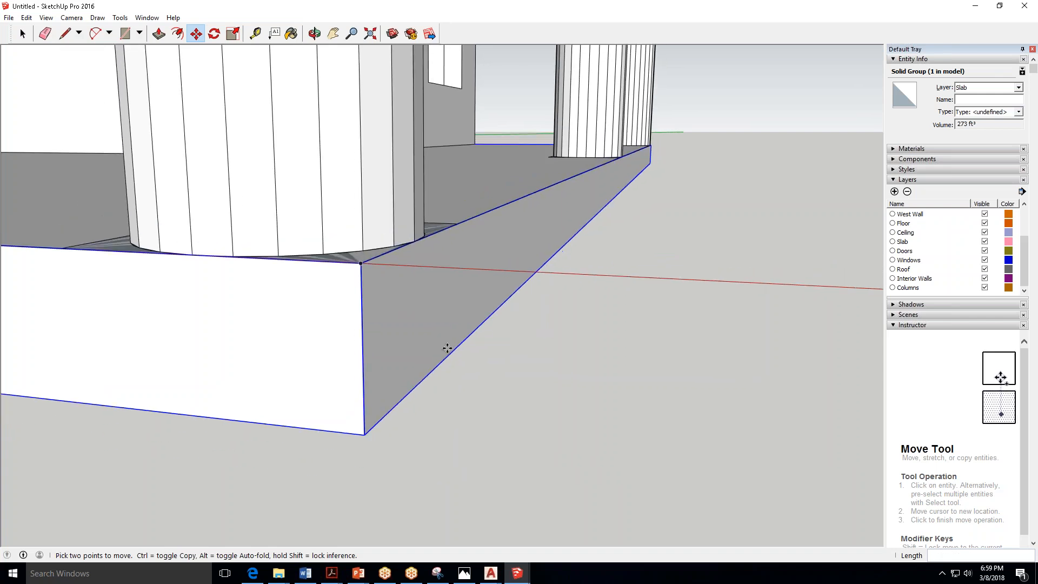
{"action": "scroll", "coordinate": [447, 348], "scroll_direction": "down", "scroll_amount": 3}
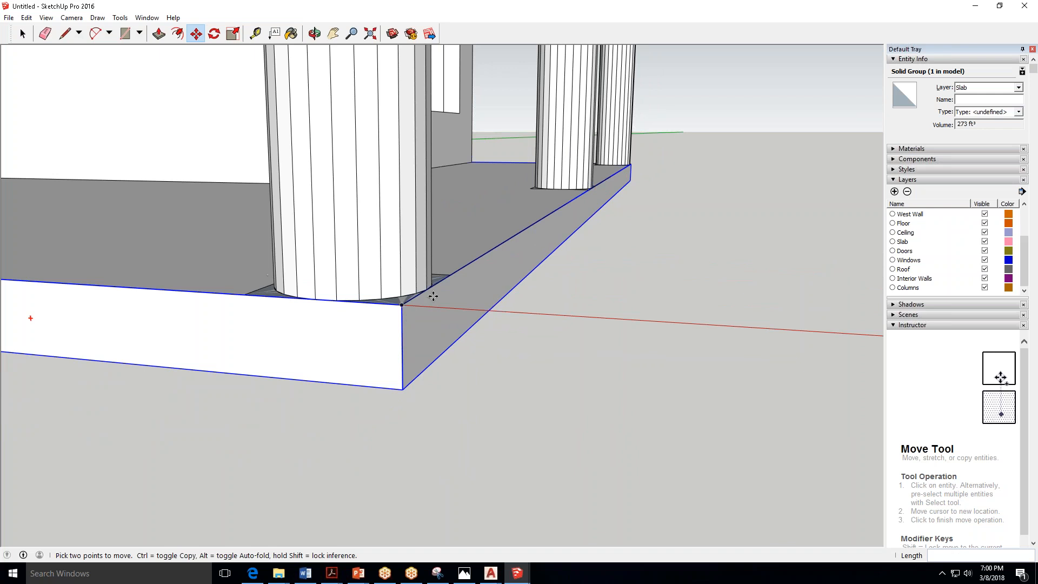
{"action": "middle_click_drag", "start_coordinate": [253, 309], "coordinate": [343, 335]}
{"action": "key", "text": "o"}
{"action": "left_click_drag", "start_coordinate": [495, 190], "coordinate": [479, 277]}
{"action": "scroll", "coordinate": [479, 277], "scroll_direction": "down", "scroll_amount": 8}
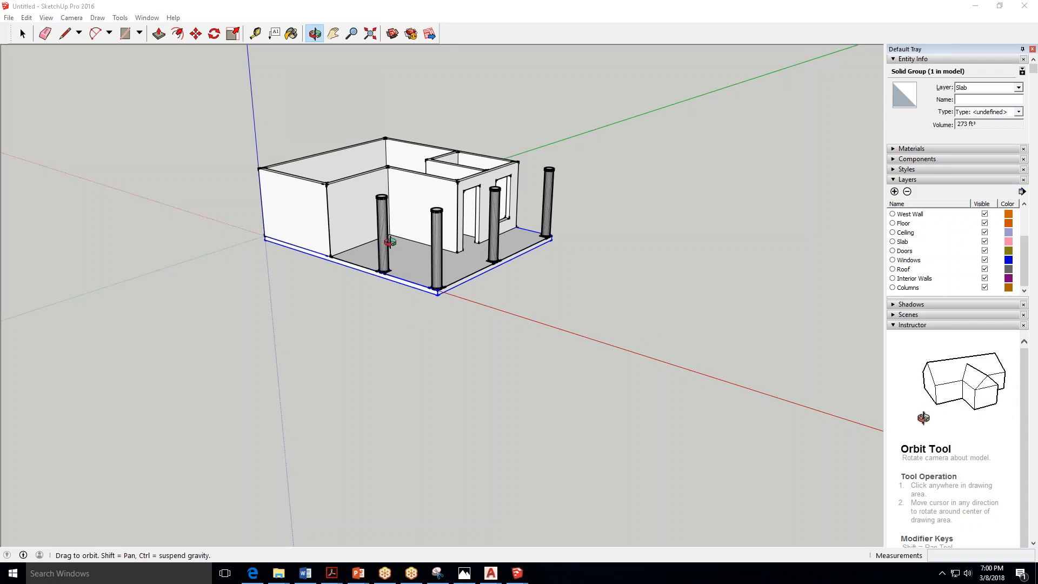
{"action": "left_click", "coordinate": [31, 34]}
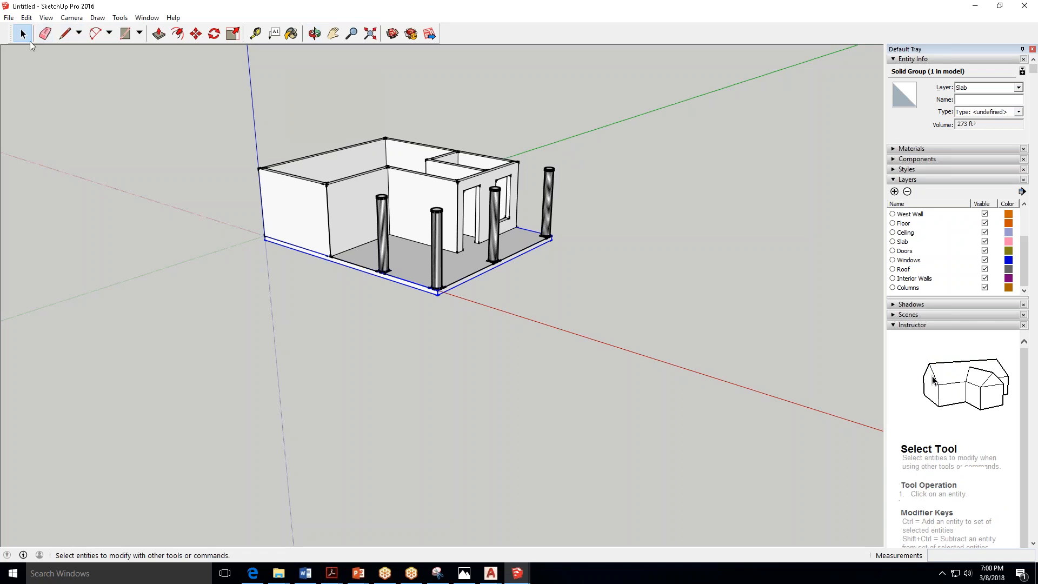
{"action": "left_click", "coordinate": [164, 221]}
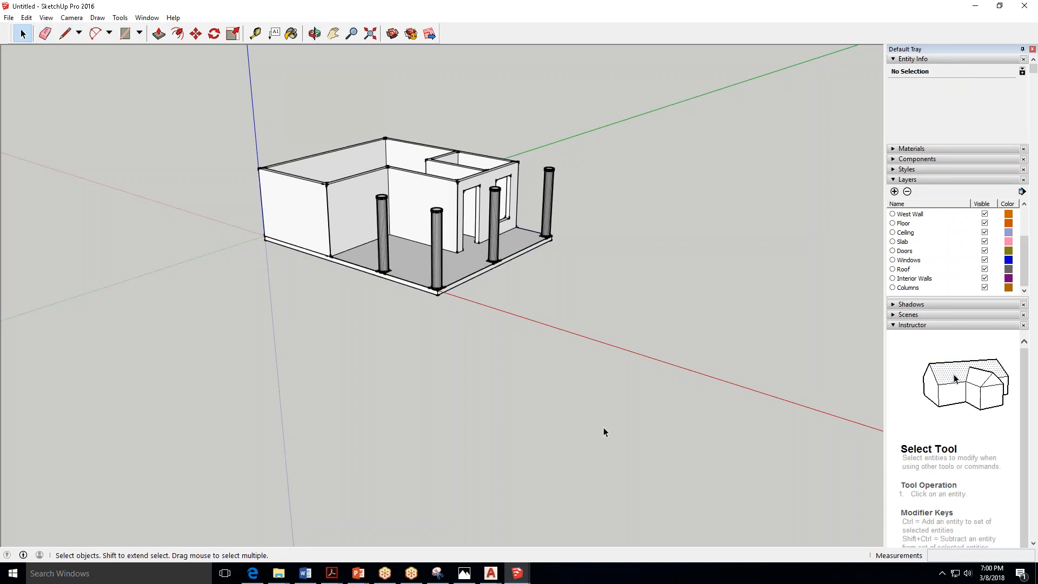
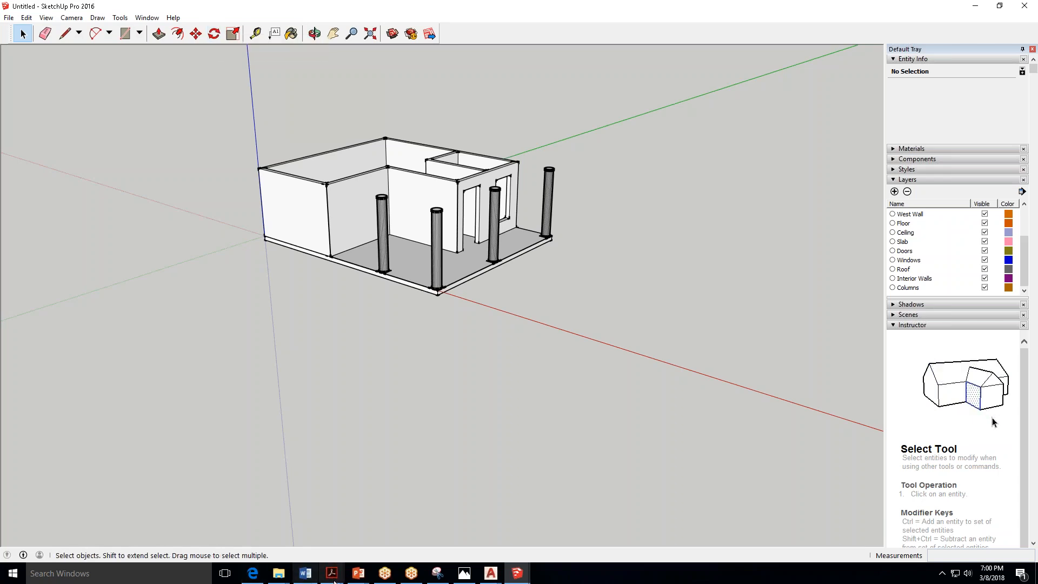
Switch to the web browser, review the drawing-tool requirements on the Assignment 8 page, and return to SketchUp.
{"action": "left_click", "coordinate": [267, 519]}
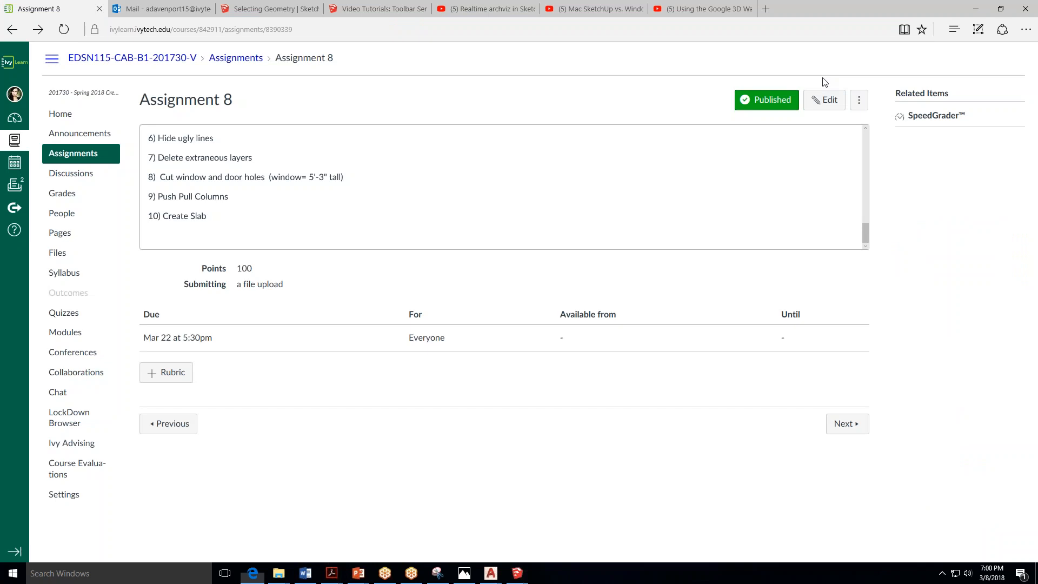
{"action": "mouse_move", "coordinate": [863, 233]}
{"action": "left_mouse_down"}
{"action": "mouse_move", "coordinate": [869, 132]}
{"action": "mouse_move", "coordinate": [851, 174]}
{"action": "left_mouse_up"}
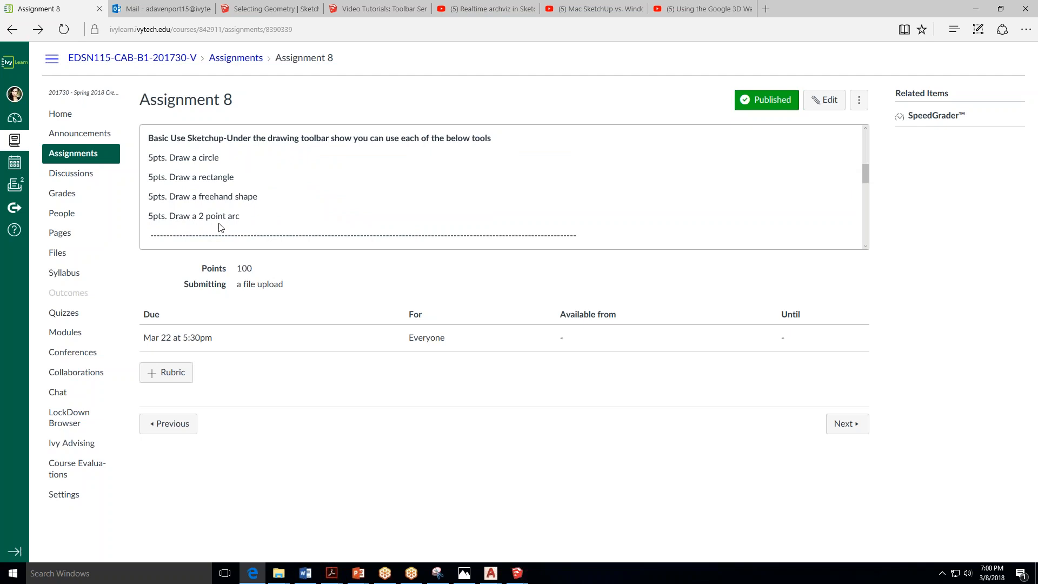
{"action": "left_click", "coordinate": [984, 11]}
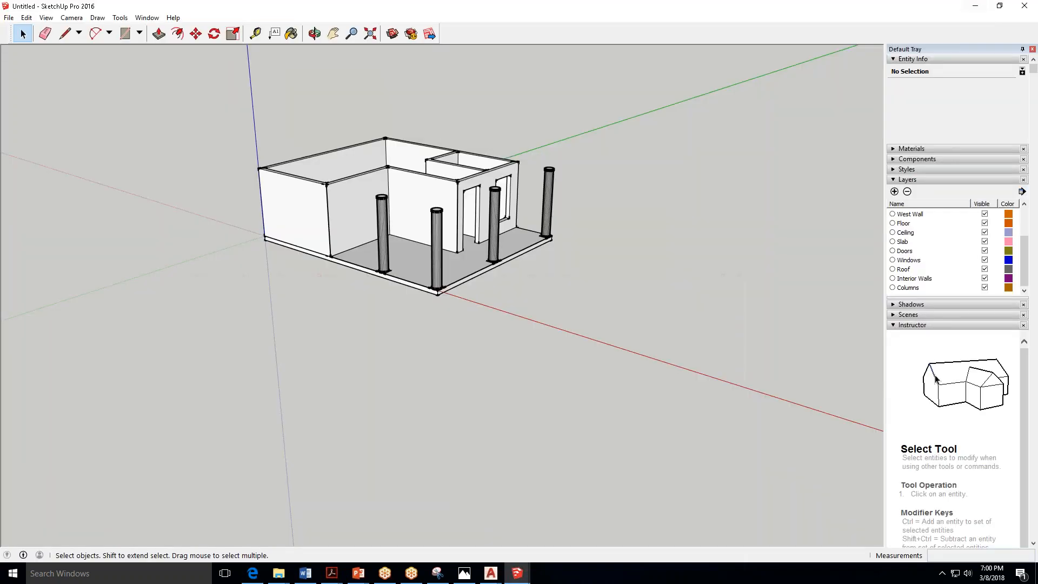
View the building from the standard Top view and return to an angled view.
{"action": "left_click", "coordinate": [125, 34]}
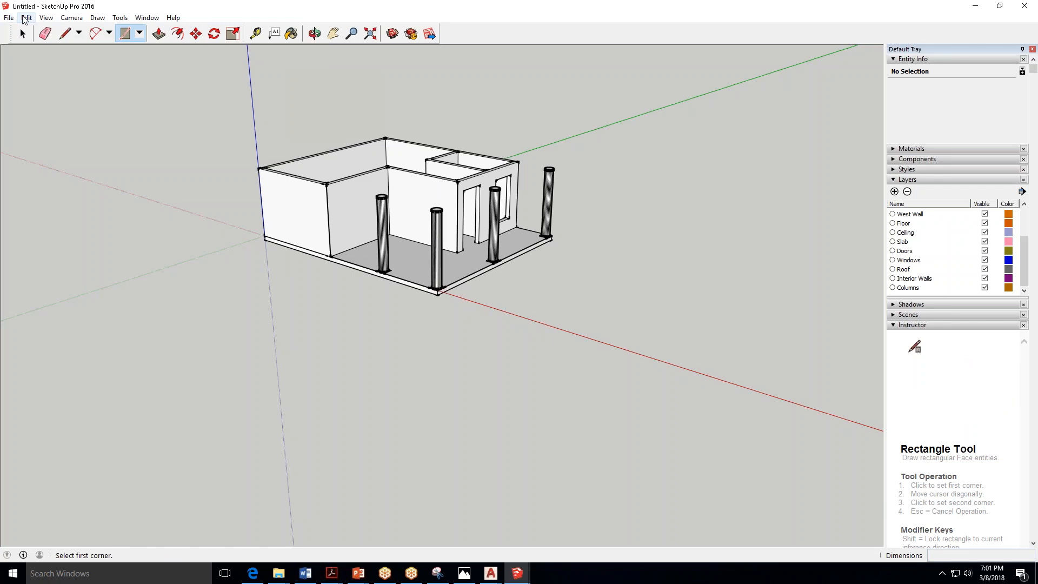
{"action": "left_click", "coordinate": [44, 18]}
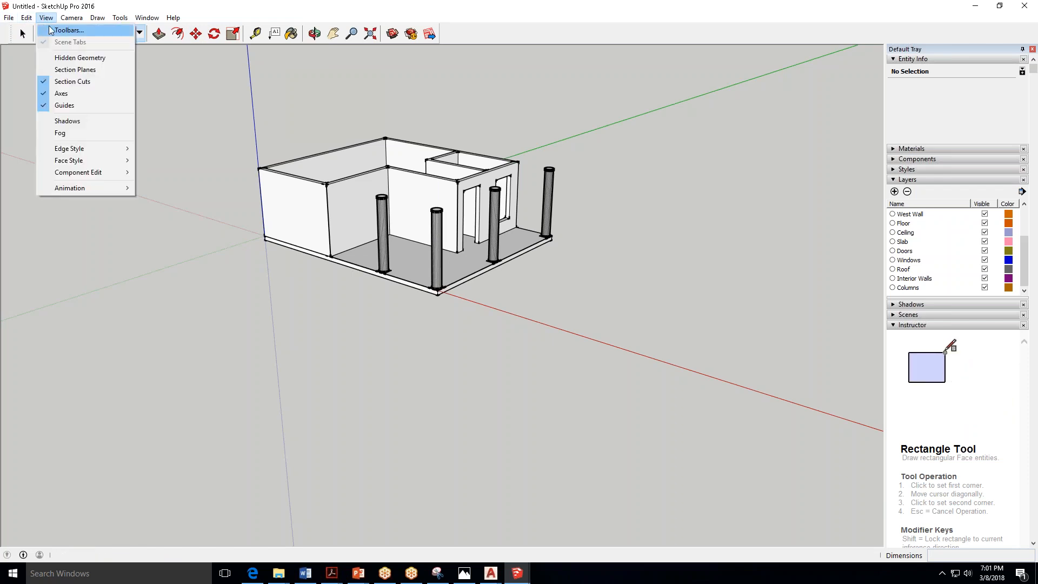
{"action": "mouse_move", "coordinate": [90, 54]}
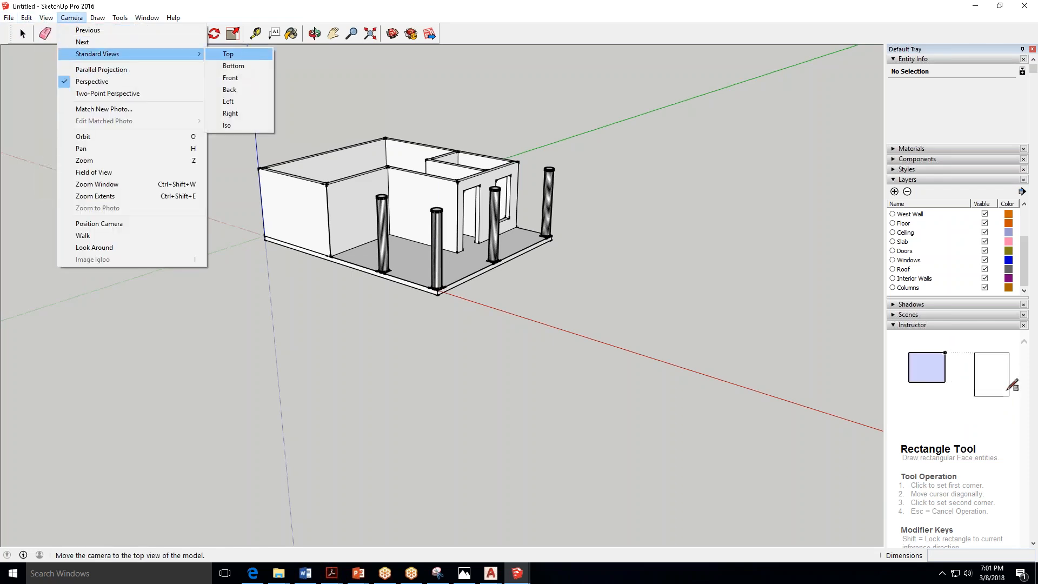
{"action": "left_click", "coordinate": [228, 54]}
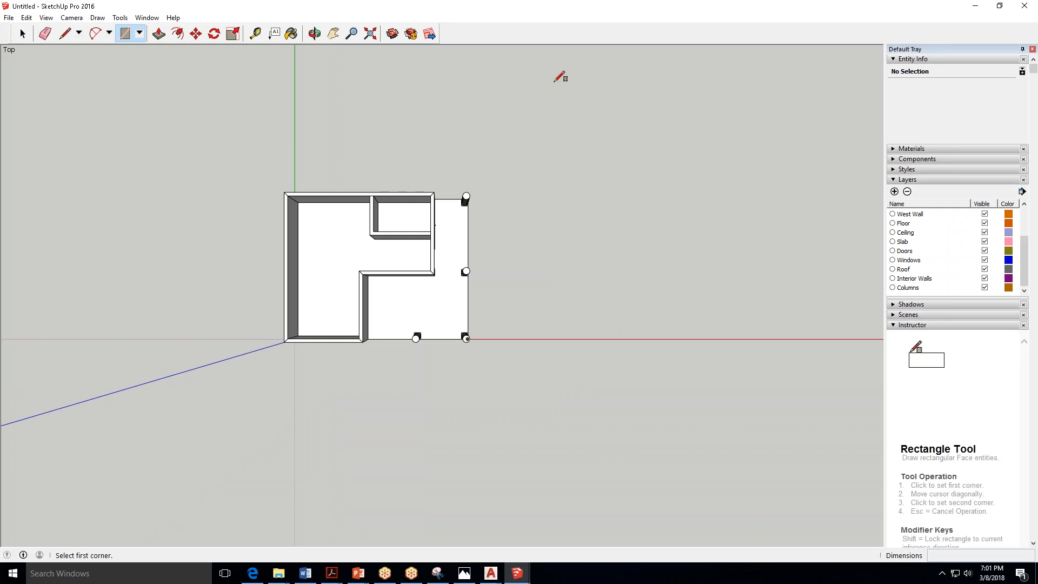
{"action": "left_click", "coordinate": [315, 34]}
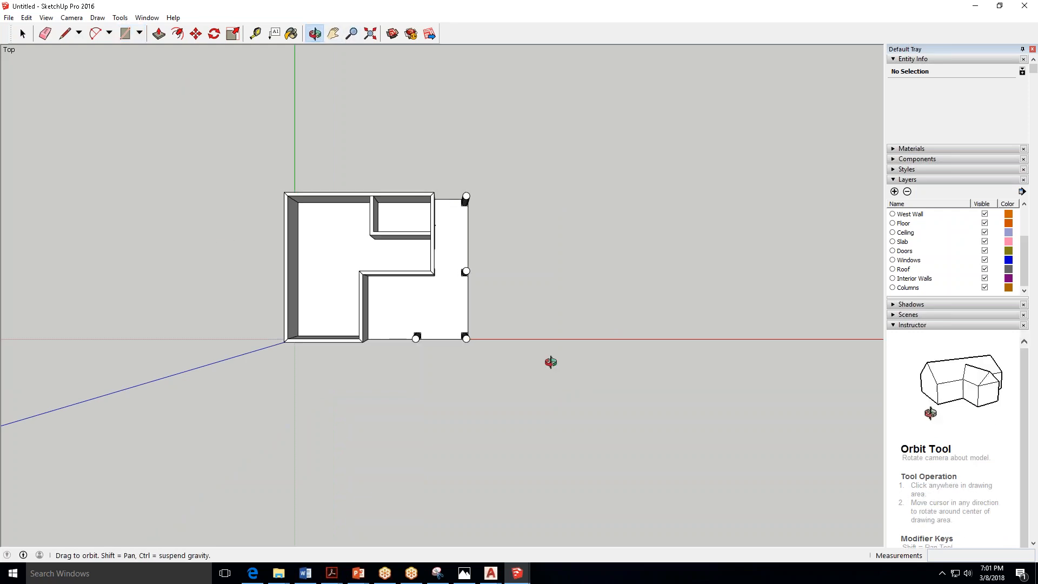
{"action": "left_click_drag", "start_coordinate": [551, 361], "coordinate": [121, 60]}
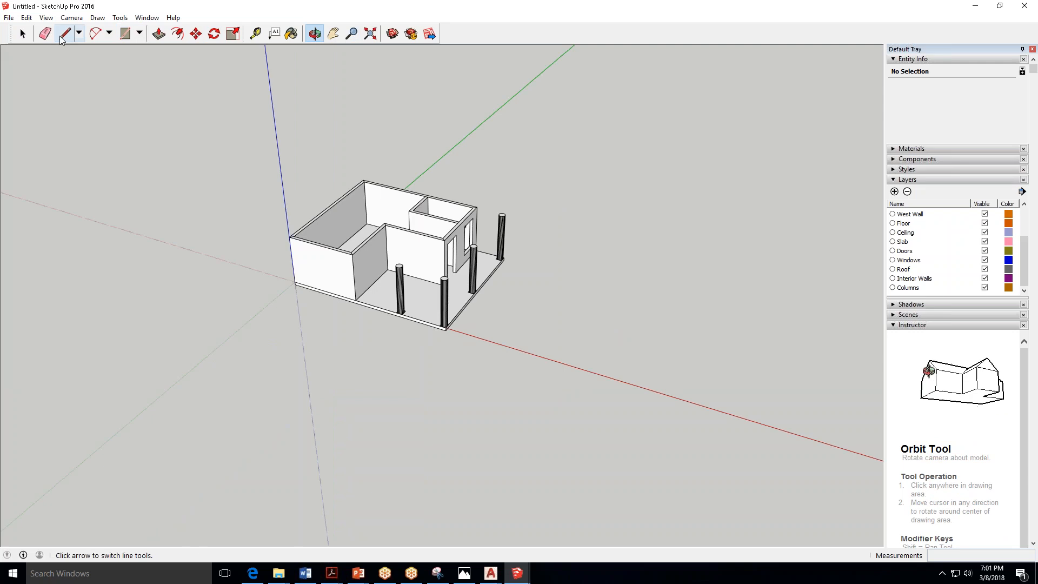
{"action": "left_click", "coordinate": [60, 36]}
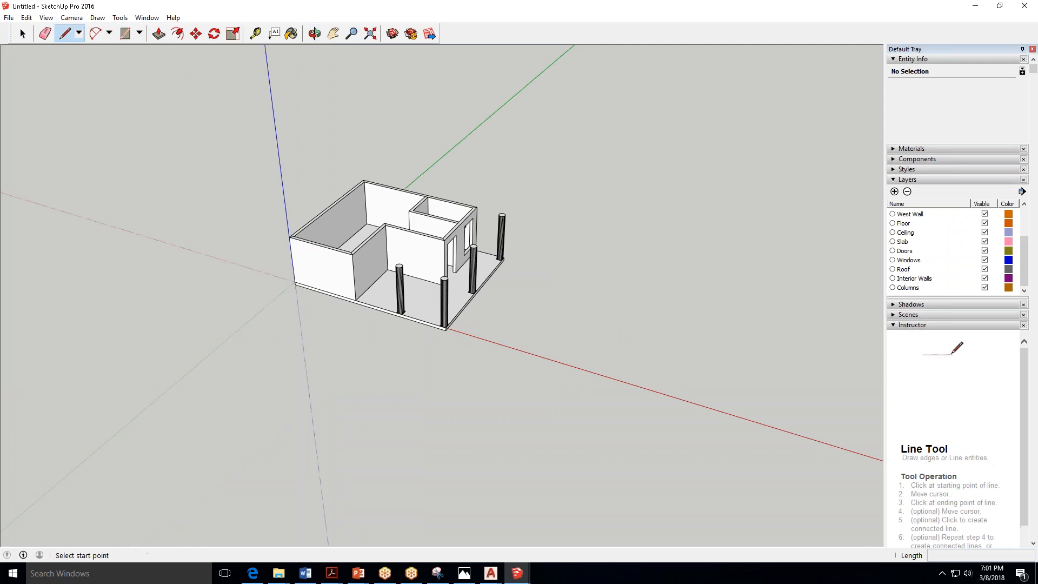
{"action": "left_click", "coordinate": [530, 352]}
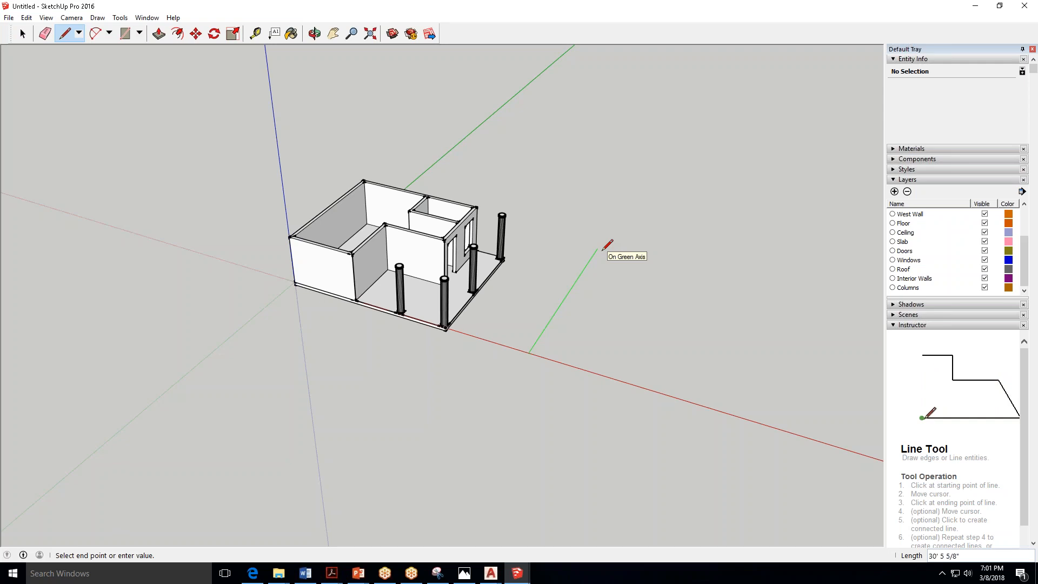
{"action": "key", "text": "Escape"}
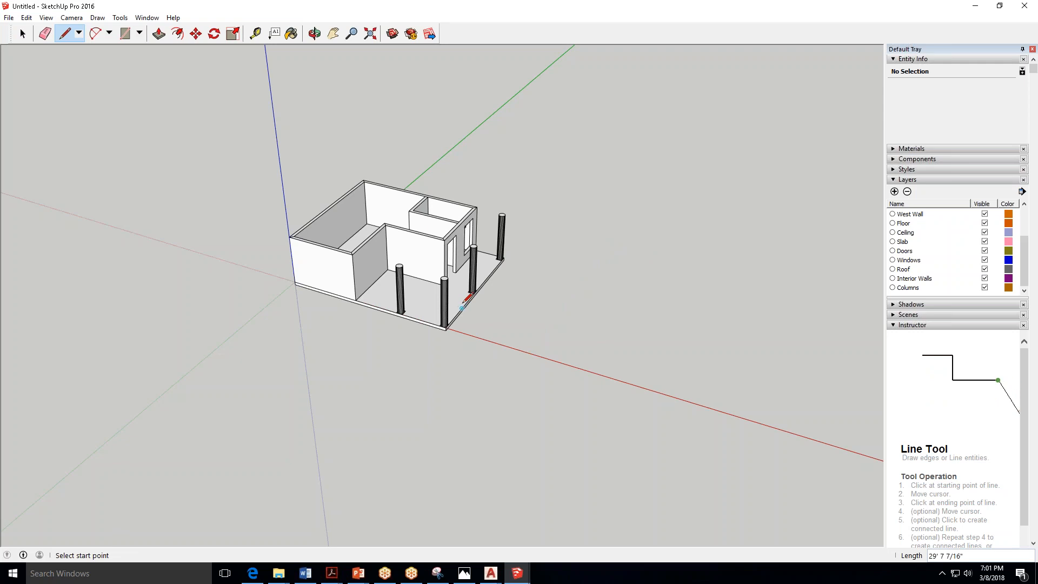
Draw a line from the top of the building's rear wall to a free point in space away from the building.
{"action": "left_click", "coordinate": [417, 192]}
{"action": "left_click", "coordinate": [594, 113]}
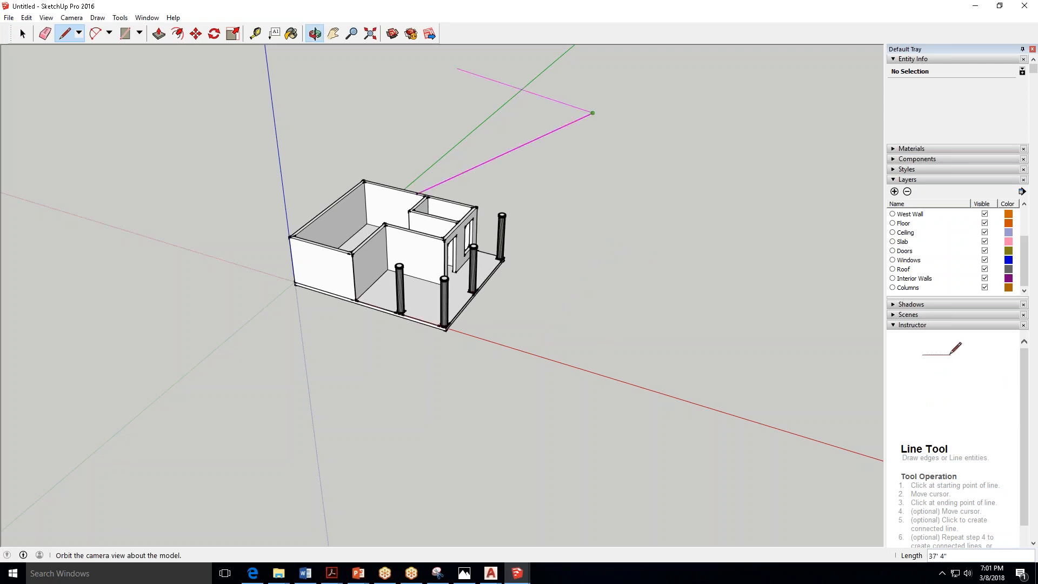
{"action": "left_click", "coordinate": [314, 33]}
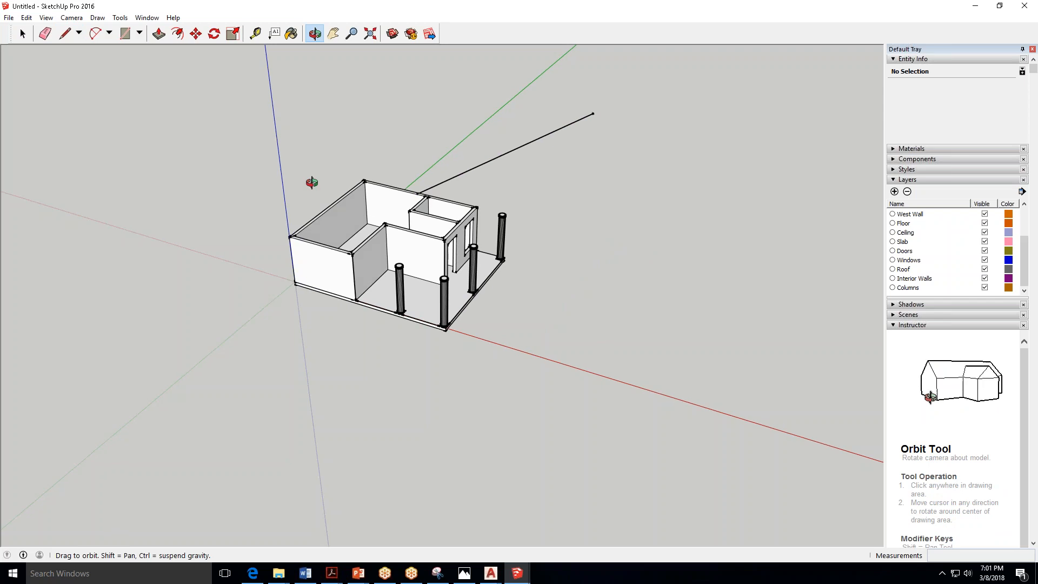
{"action": "left_click_drag", "start_coordinate": [312, 182], "coordinate": [346, 195]}
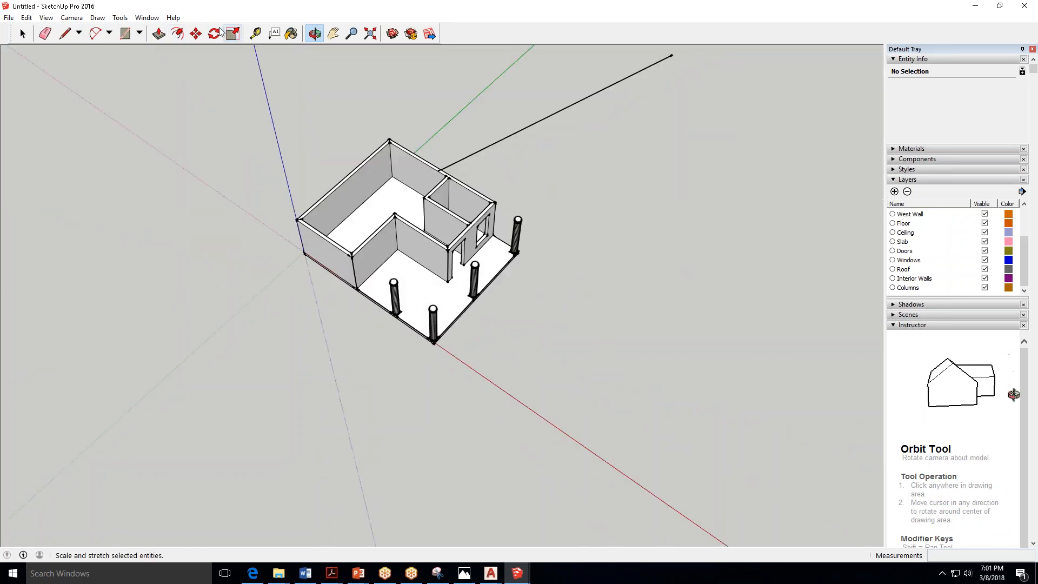
Continue from the line's free end with a zigzag of four connected line segments, ending near the outer columns, and inspect it by orbiting.
{"action": "left_click", "coordinate": [63, 33]}
{"action": "left_click", "coordinate": [671, 56]}
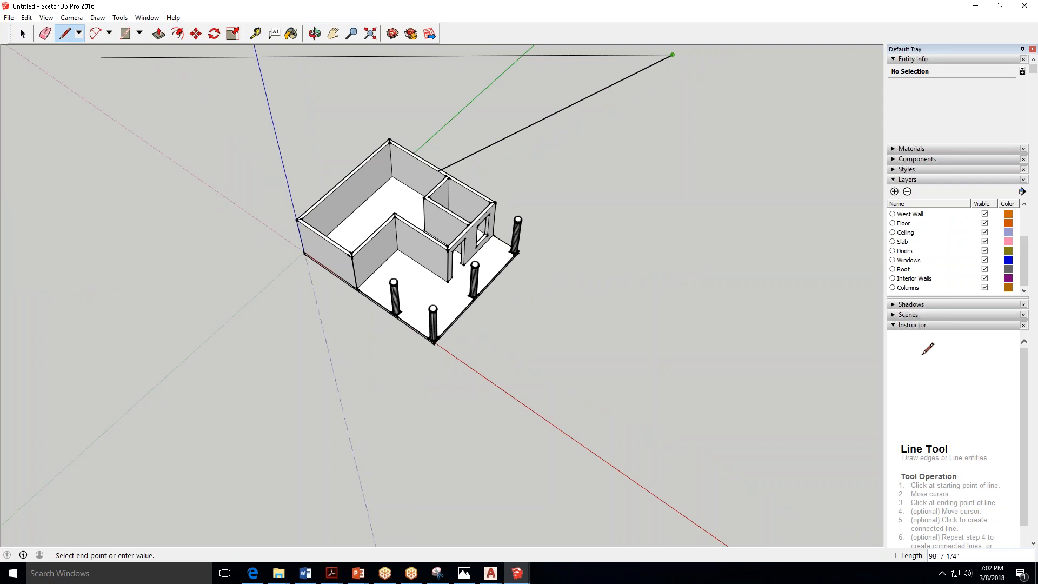
{"action": "left_click", "coordinate": [544, 234]}
{"action": "left_click", "coordinate": [539, 271]}
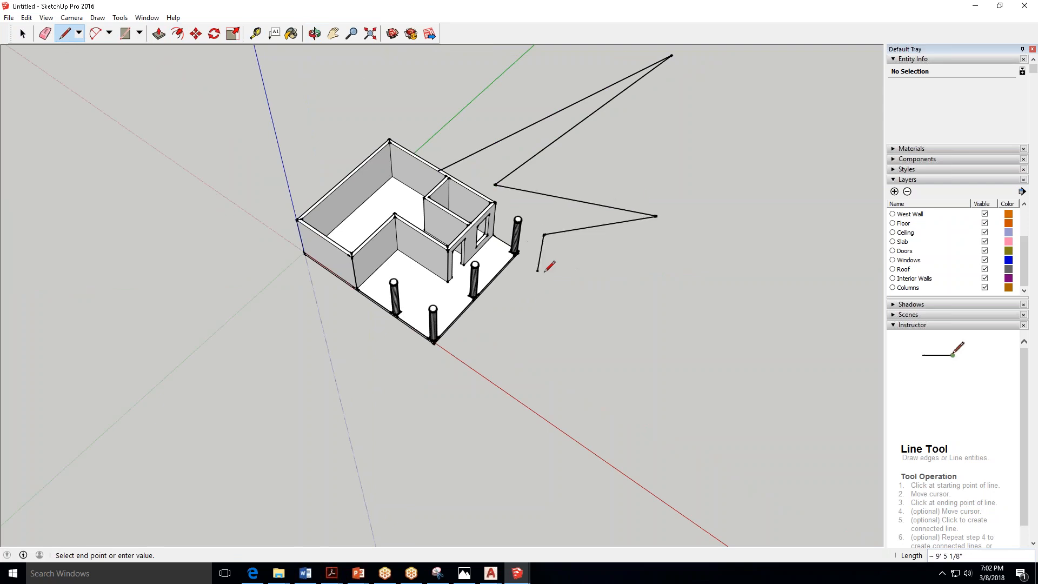
{"action": "left_click", "coordinate": [314, 34]}
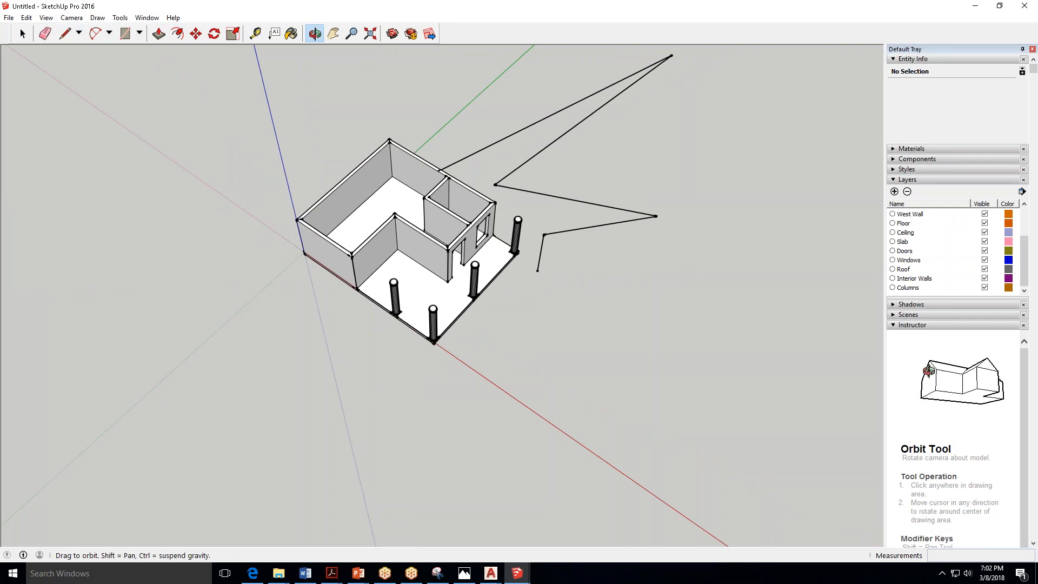
{"action": "left_click_drag", "start_coordinate": [560, 72], "coordinate": [556, 236]}
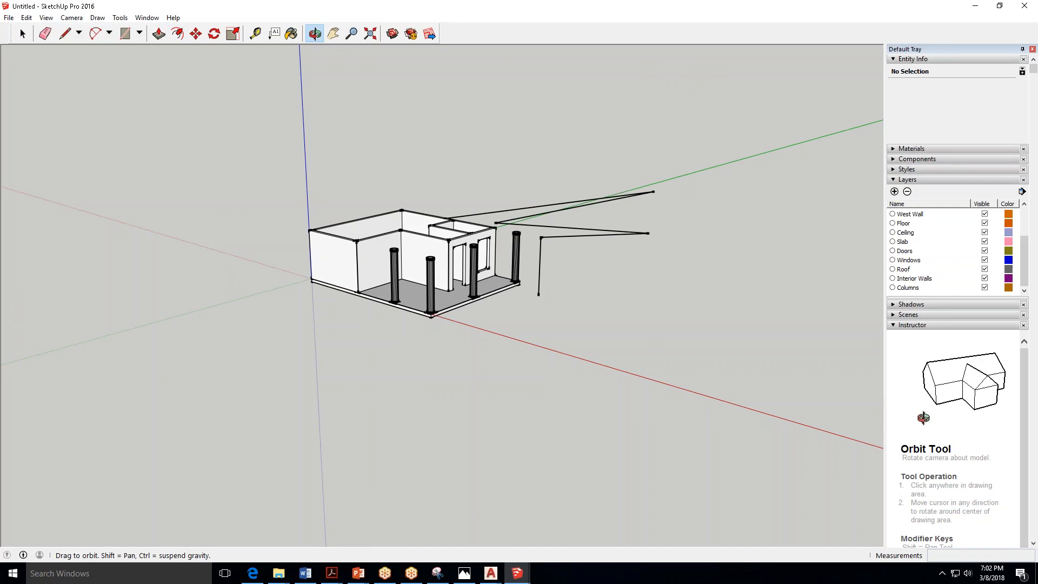
{"action": "left_click_drag", "start_coordinate": [482, 362], "coordinate": [546, 238]}
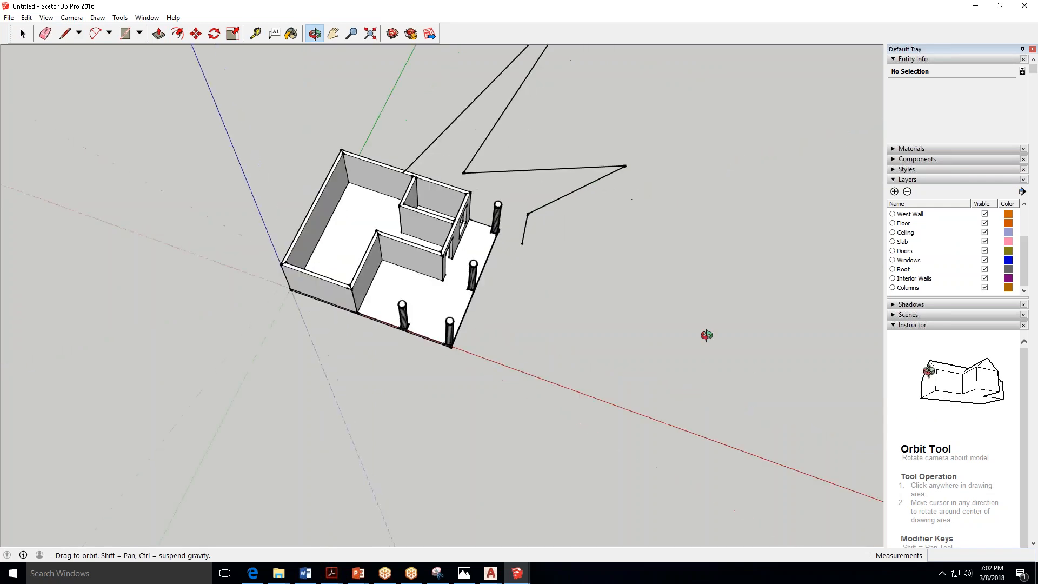
Delete the stray zigzag lines drawn beside the building.
{"action": "left_click_drag", "start_coordinate": [486, 315], "coordinate": [557, 168]}
{"action": "key", "text": "space"}
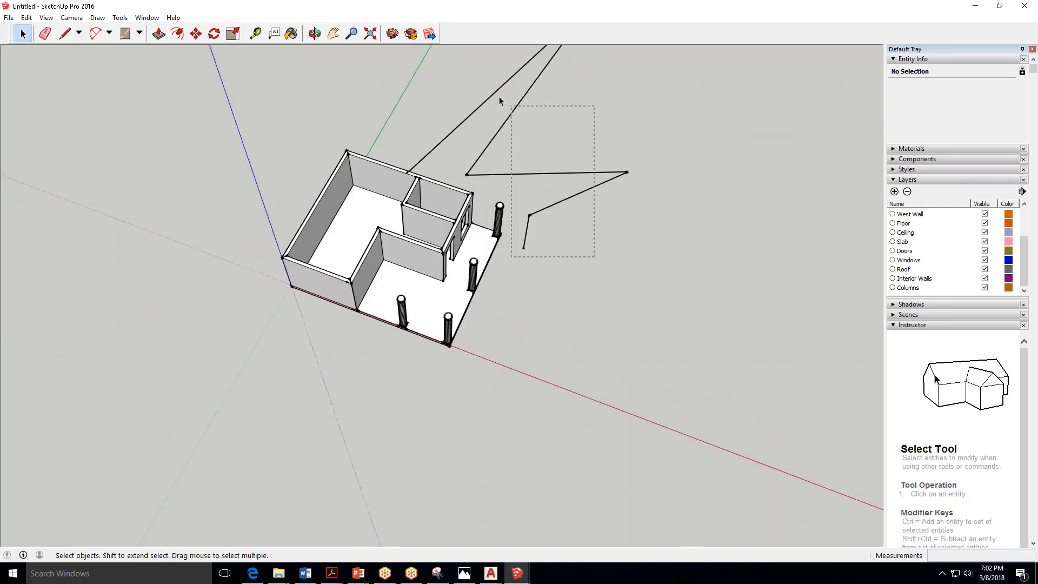
{"action": "left_click_drag", "start_coordinate": [531, 124], "coordinate": [475, 99]}
{"action": "key", "text": "Delete"}
{"action": "key", "text": "Delete"}
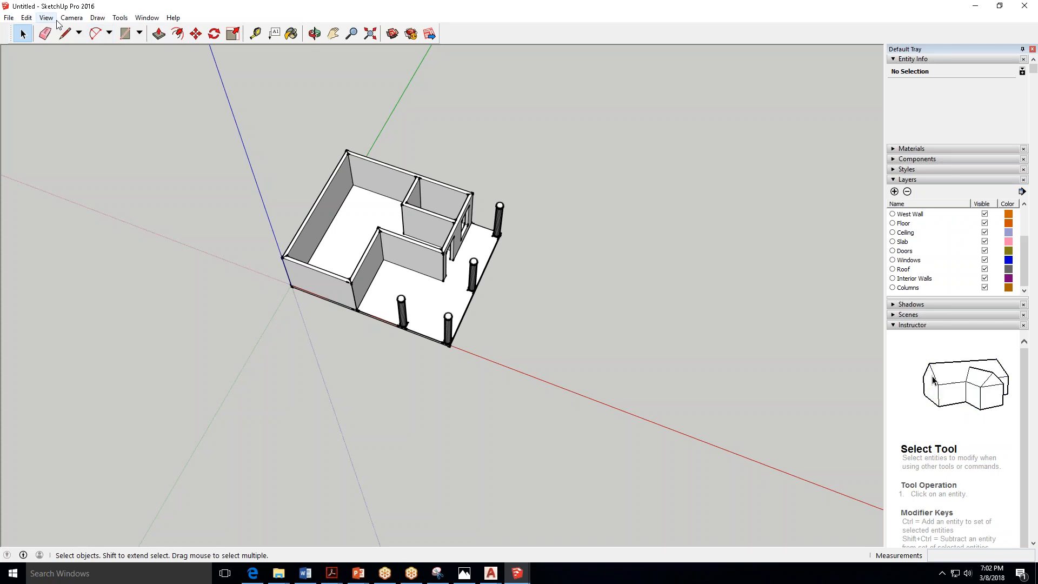
In the Top standard view, draw a square about 5' 3" per side in the open area beyond the porch columns and group it.
{"action": "left_click", "coordinate": [75, 20]}
{"action": "mouse_move", "coordinate": [85, 57]}
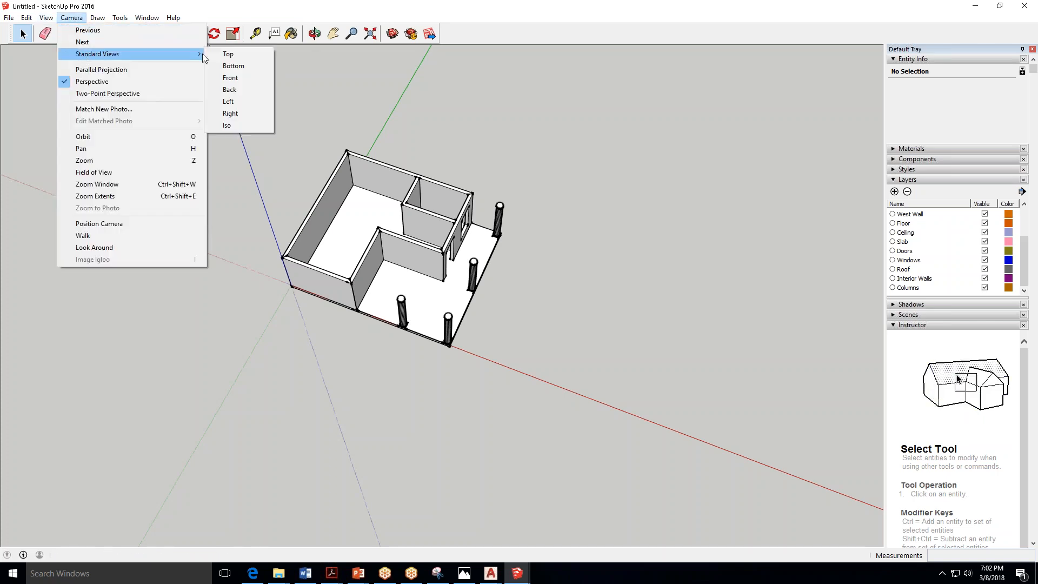
{"action": "left_click", "coordinate": [238, 54]}
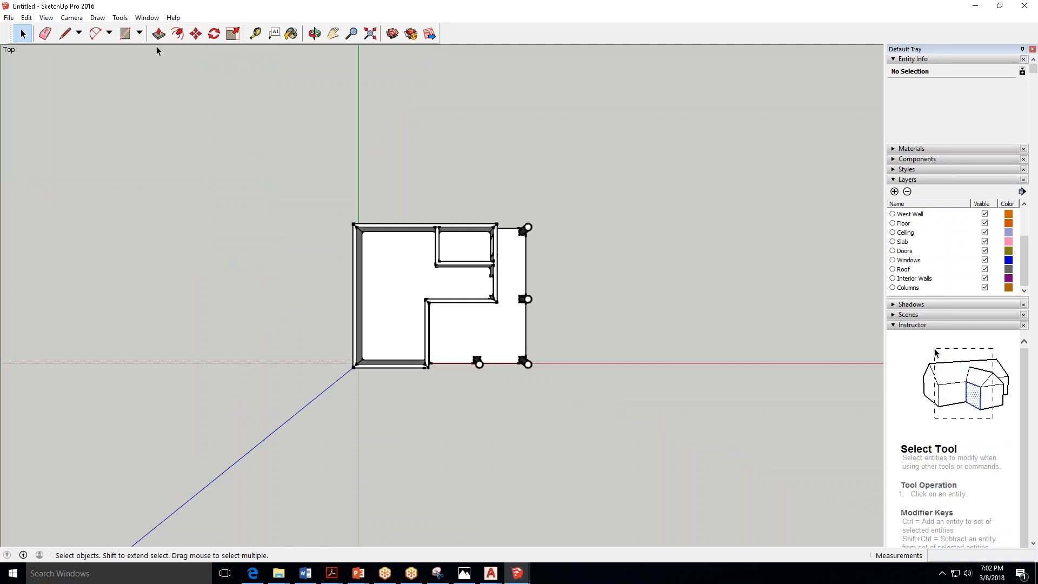
{"action": "left_click", "coordinate": [125, 34]}
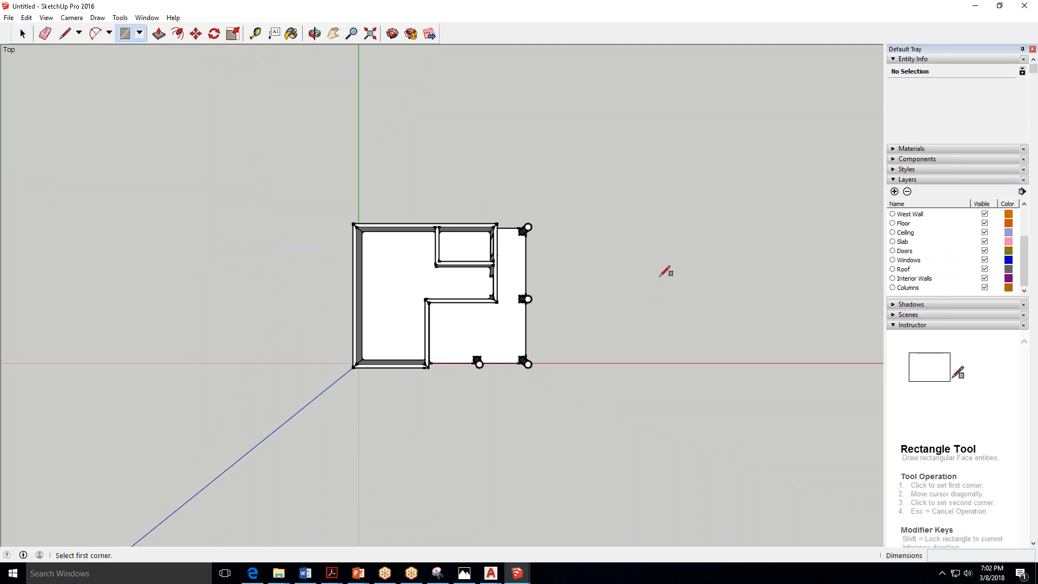
{"action": "left_click", "coordinate": [622, 281]}
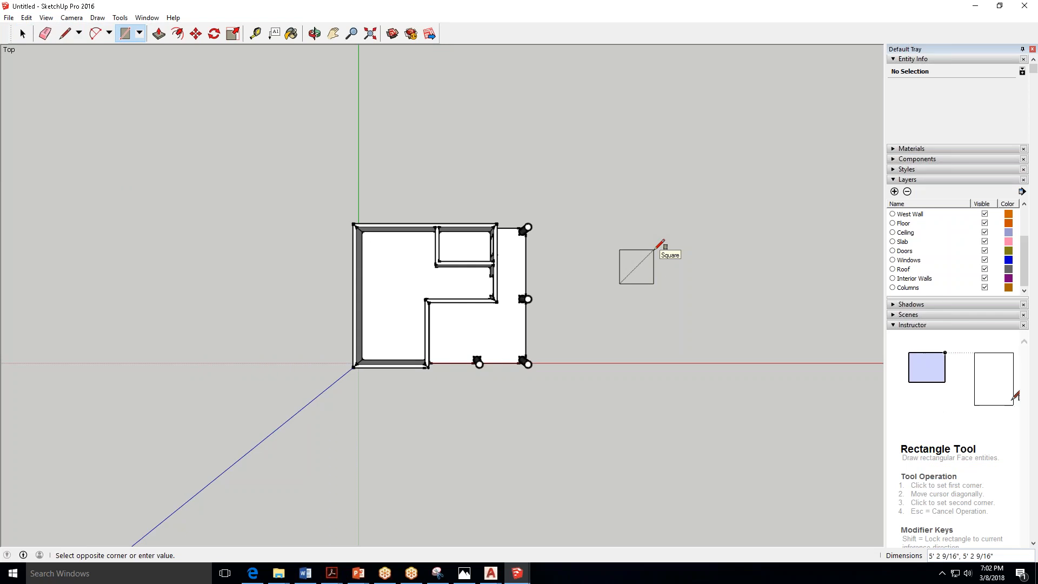
{"action": "left_click", "coordinate": [654, 249]}
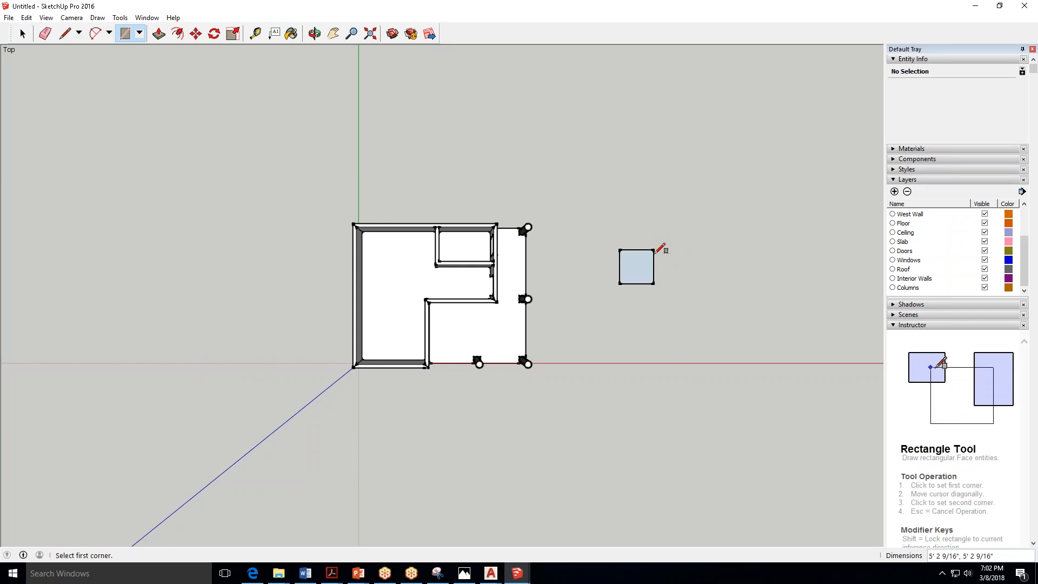
{"action": "key", "text": "l"}
{"action": "key", "text": "space"}
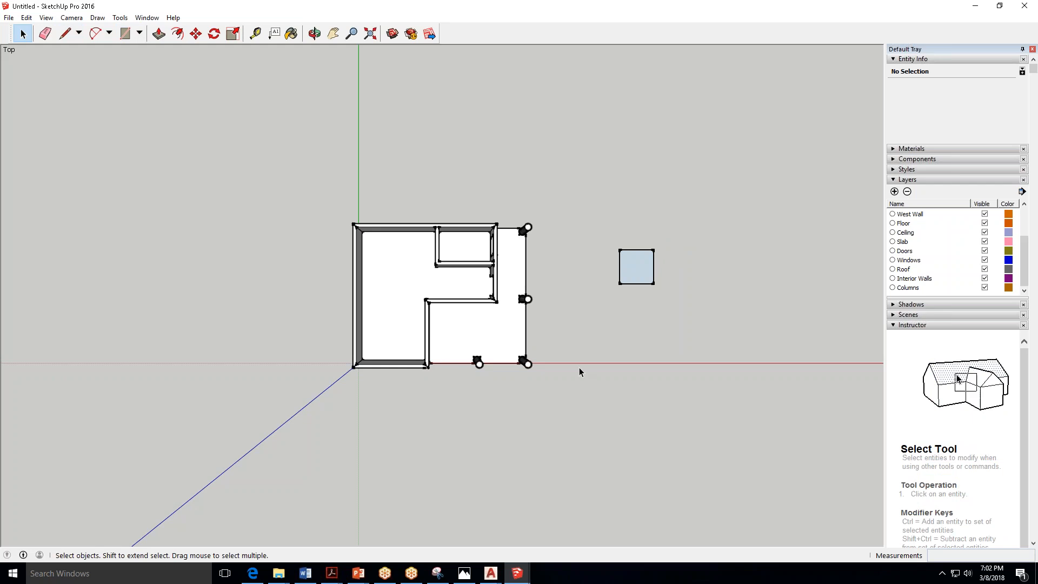
{"action": "right_click", "coordinate": [642, 266]}
{"action": "left_click", "coordinate": [698, 355]}
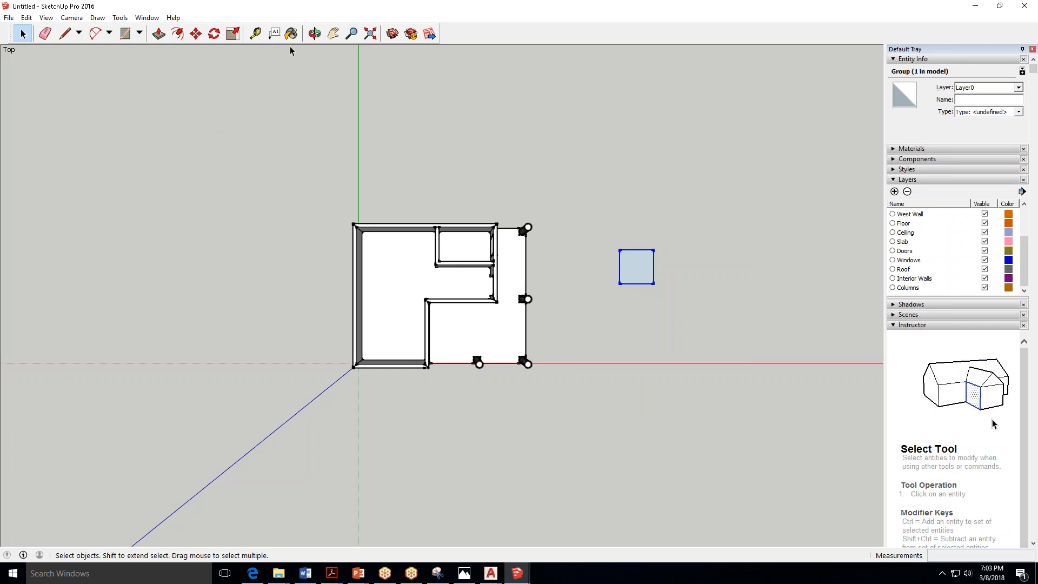
Move the square group 6" down along the blue axis, starting from its corner nearest the porch slab.
{"action": "left_click", "coordinate": [316, 35]}
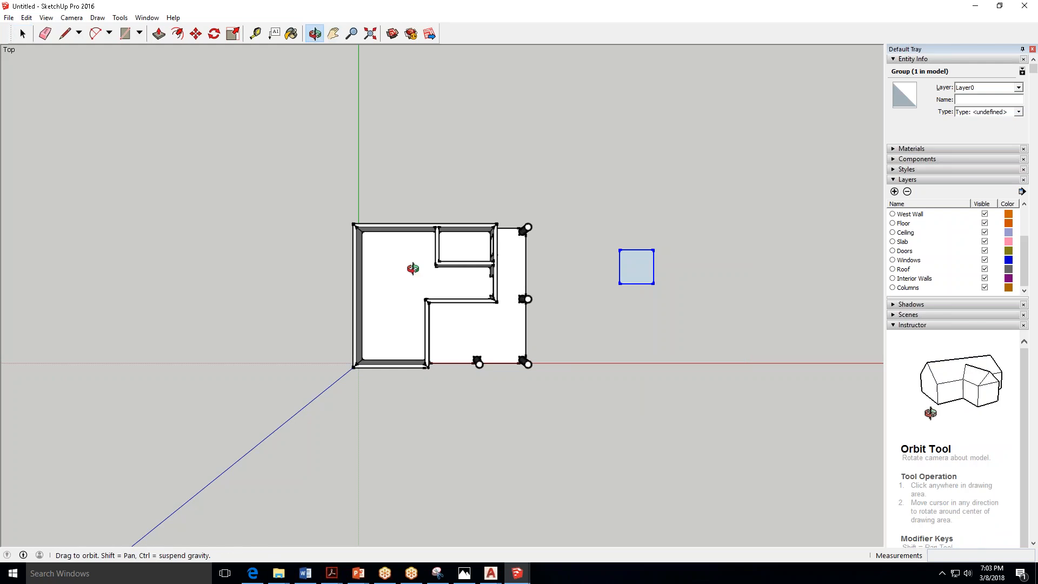
{"action": "left_click_drag", "start_coordinate": [413, 269], "coordinate": [487, 426]}
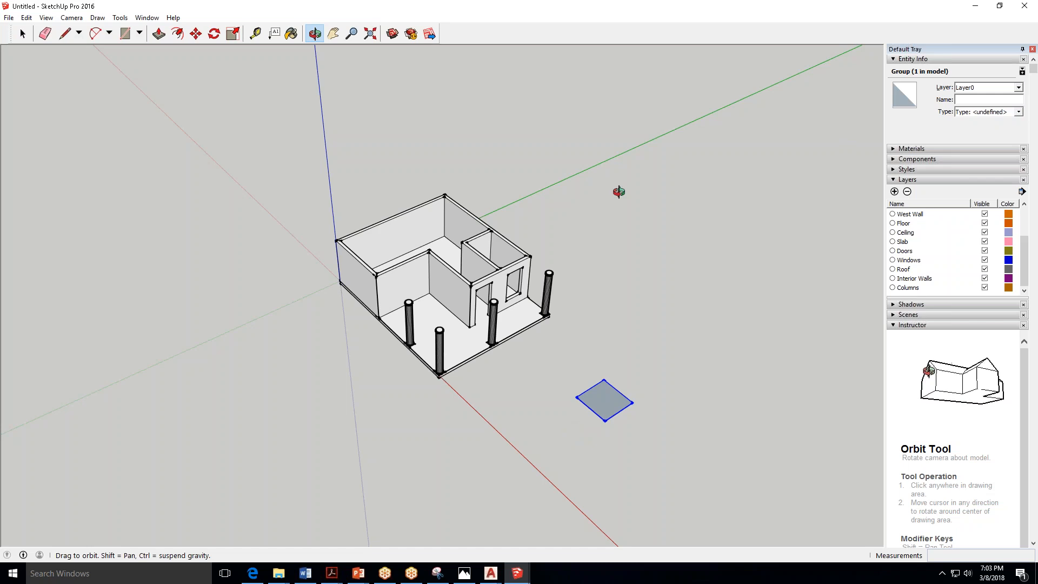
{"action": "left_click_drag", "start_coordinate": [619, 192], "coordinate": [704, 256]}
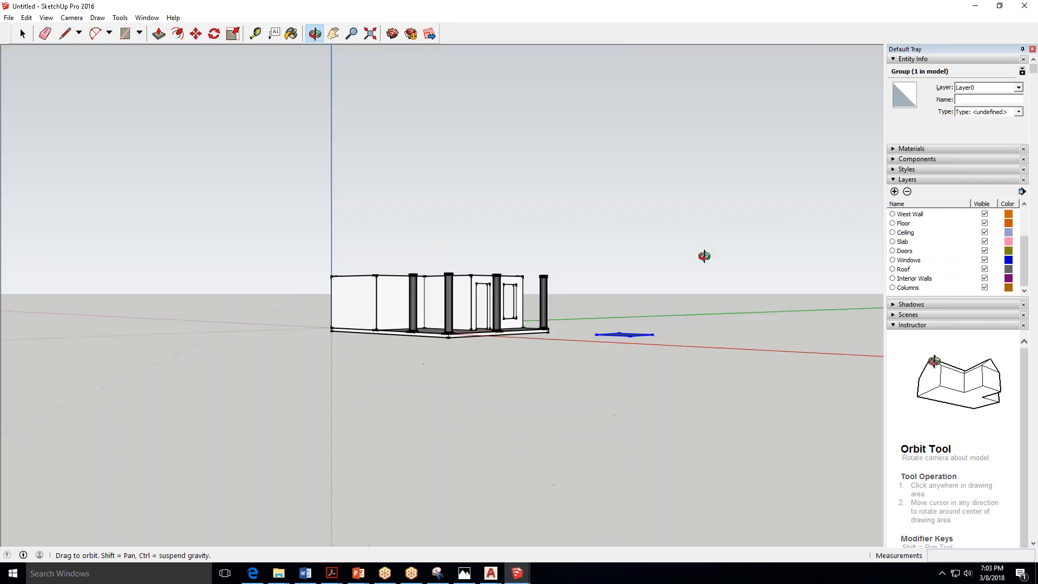
{"action": "middle_click_drag", "start_coordinate": [704, 256], "coordinate": [458, 362]}
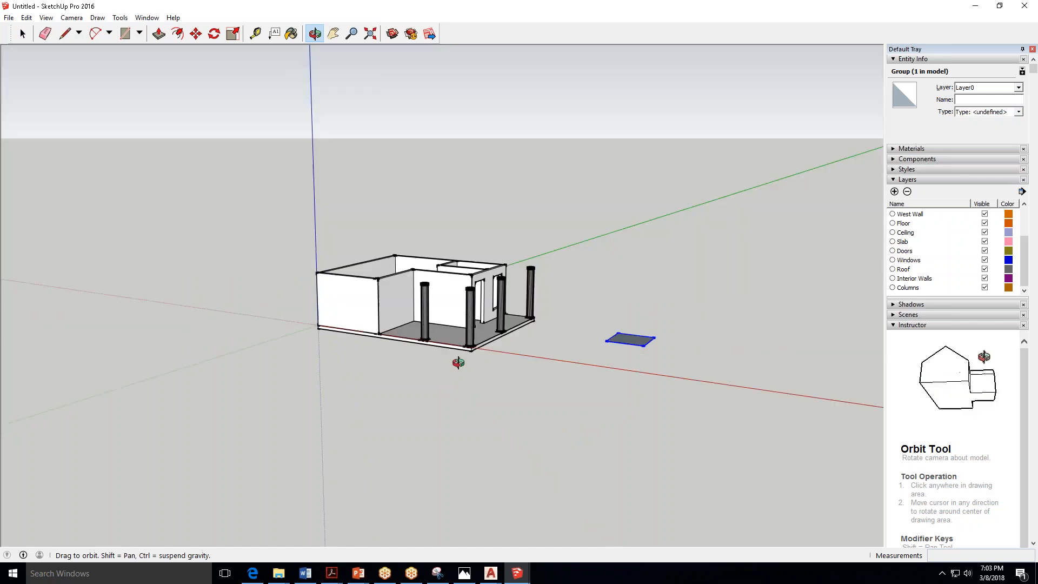
{"action": "left_click_drag", "start_coordinate": [458, 362], "coordinate": [369, 250]}
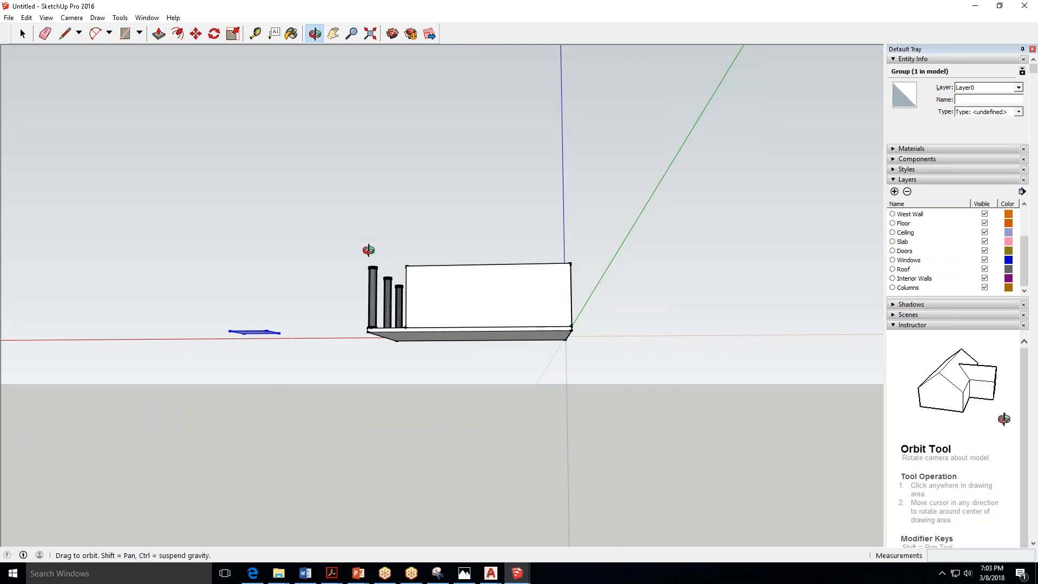
{"action": "left_click_drag", "start_coordinate": [381, 389], "coordinate": [399, 364]}
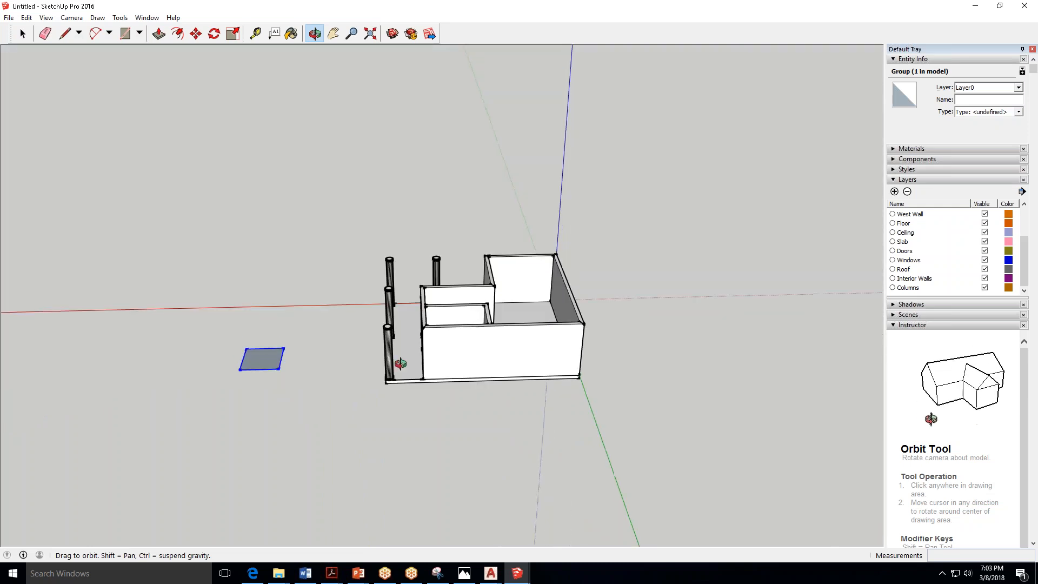
{"action": "left_click_drag", "start_coordinate": [445, 445], "coordinate": [484, 403]}
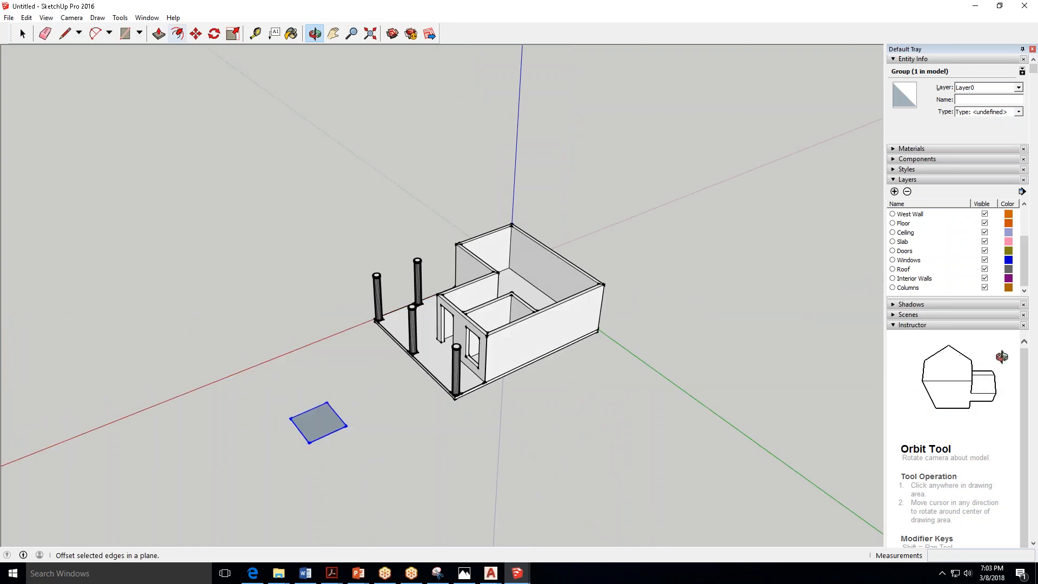
{"action": "left_click", "coordinate": [196, 33]}
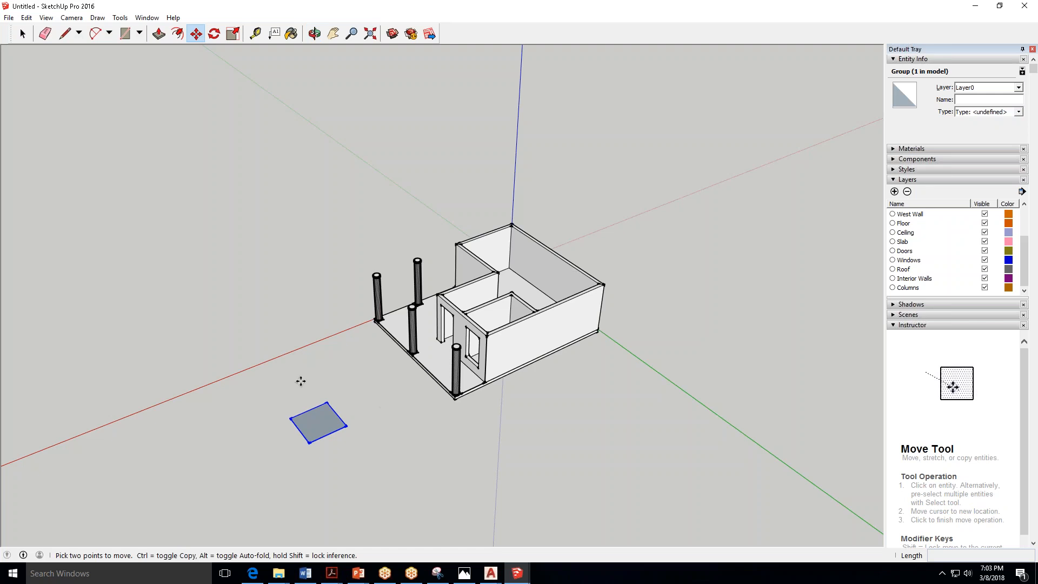
{"action": "key", "text": "o"}
{"action": "left_click_drag", "start_coordinate": [294, 132], "coordinate": [309, 198]}
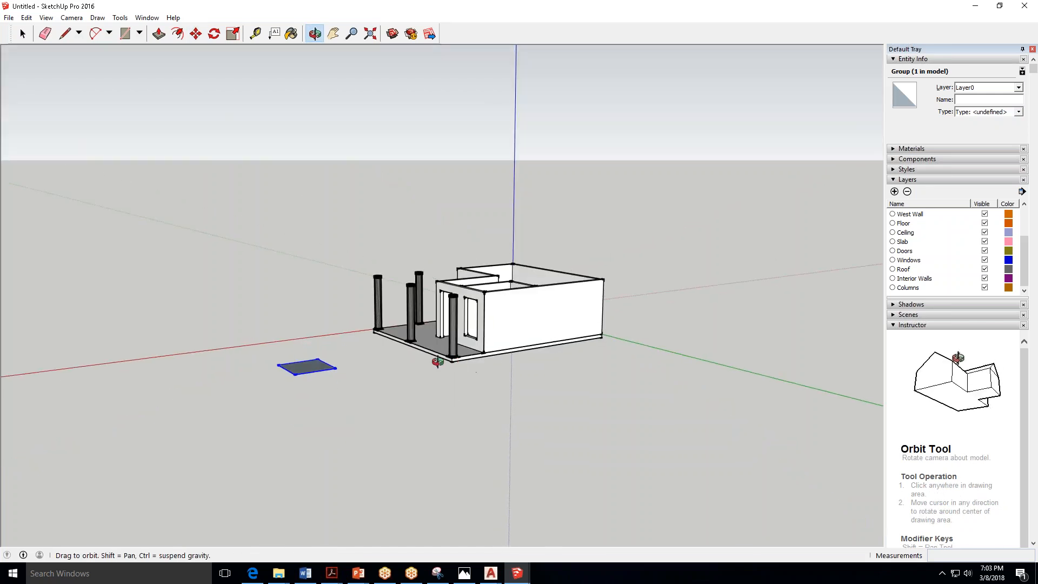
{"action": "left_click", "coordinate": [197, 34]}
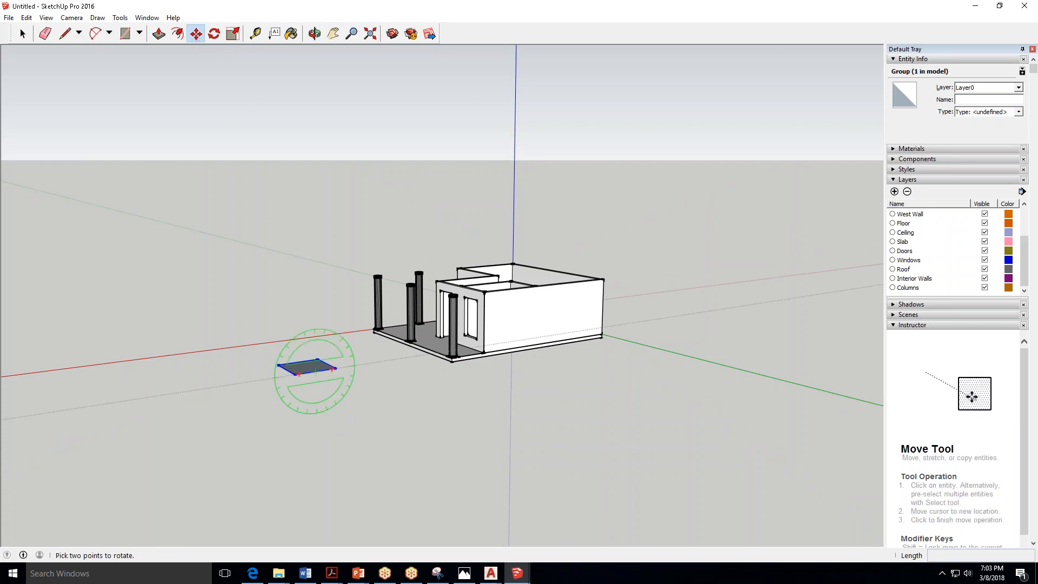
{"action": "scroll", "coordinate": [334, 368], "scroll_direction": "up", "scroll_amount": 3}
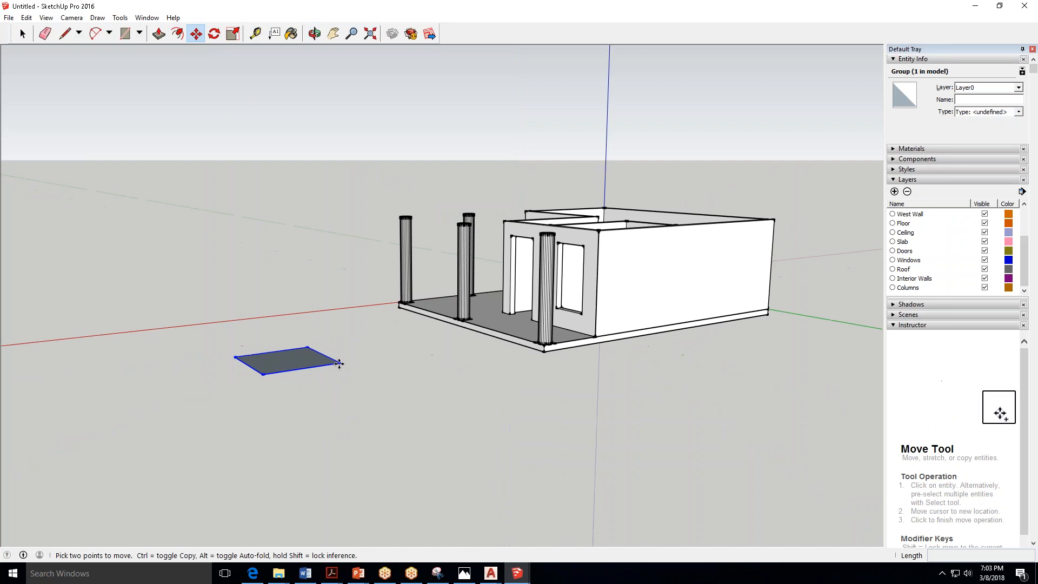
{"action": "left_click", "coordinate": [339, 364]}
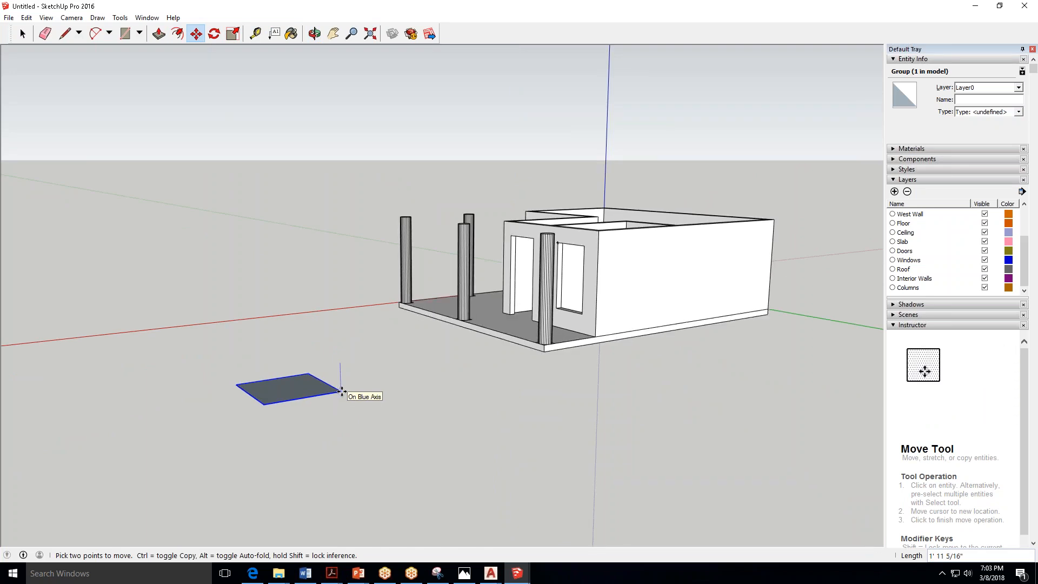
{"action": "type", "text": "6"}
{"action": "key", "text": "Return"}
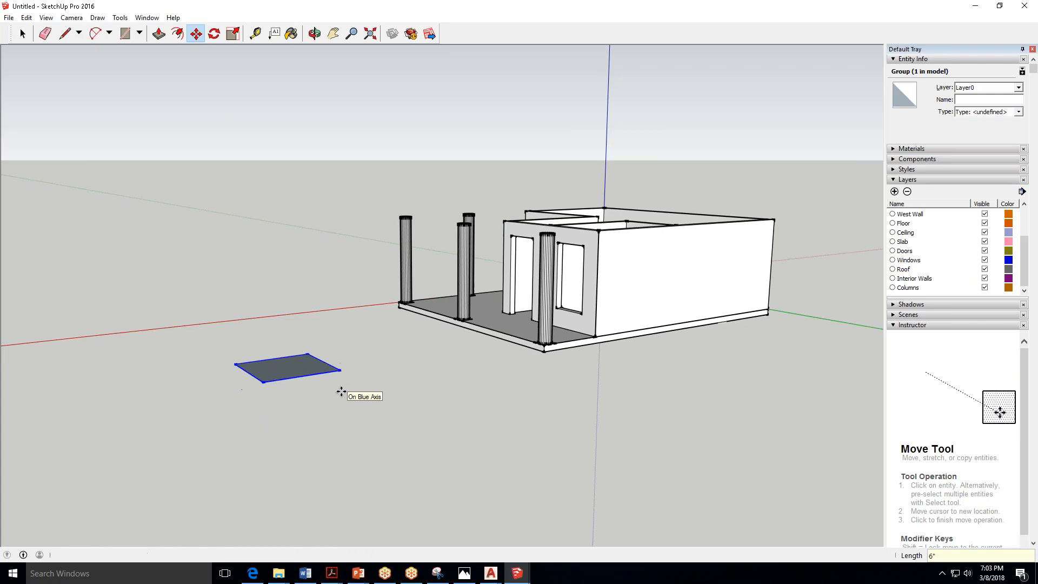
{"action": "key", "text": "space"}
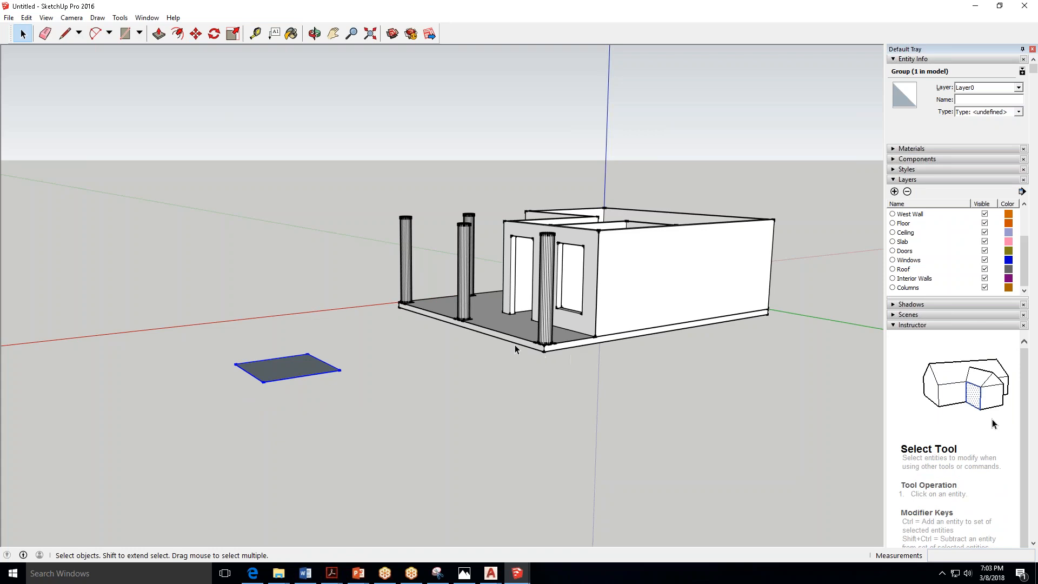
{"action": "left_click", "coordinate": [200, 36]}
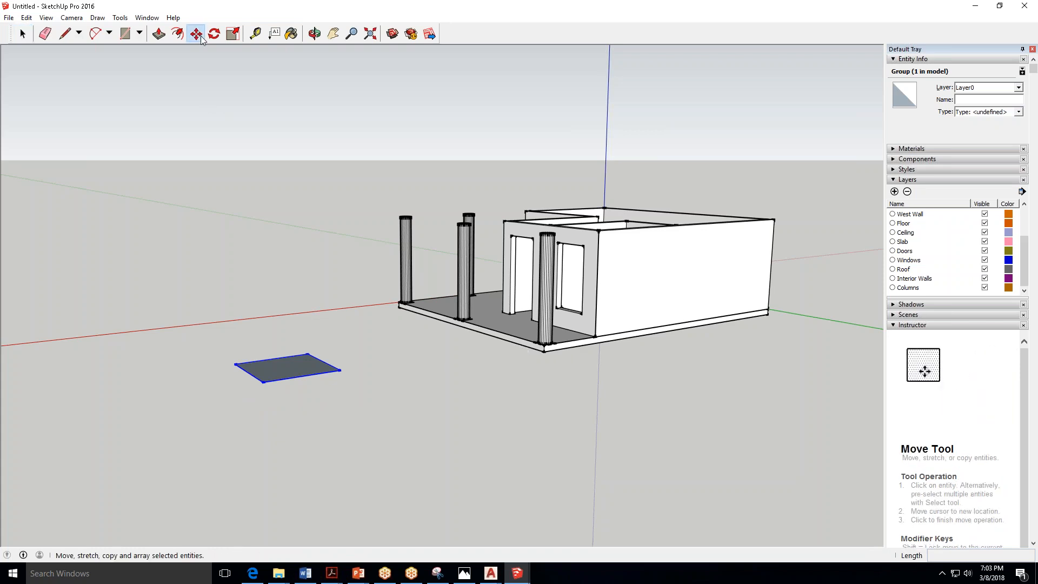
{"action": "left_click", "coordinate": [341, 370]}
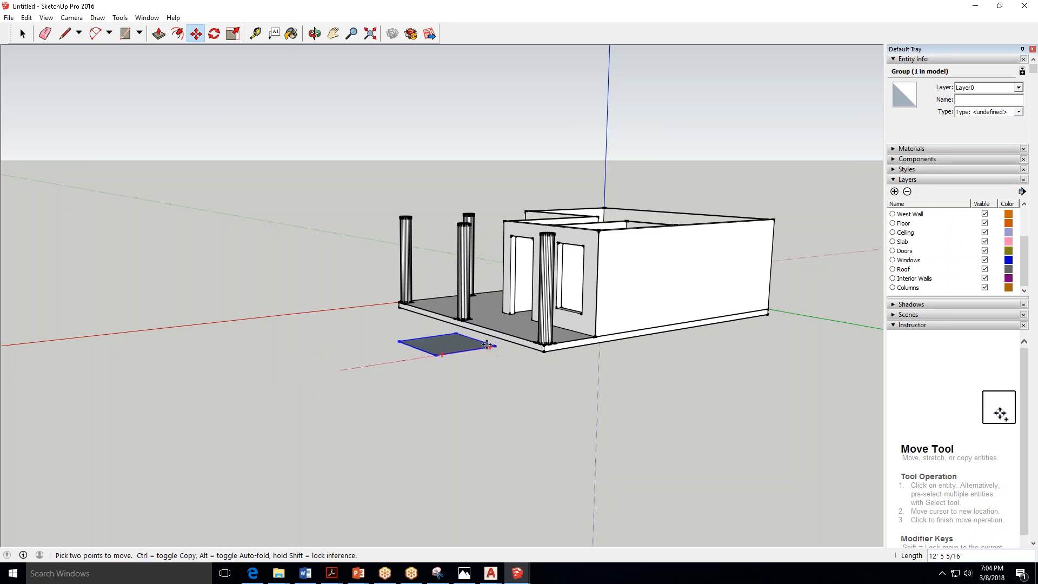
{"action": "scroll", "coordinate": [486, 345], "scroll_direction": "up", "scroll_amount": 1}
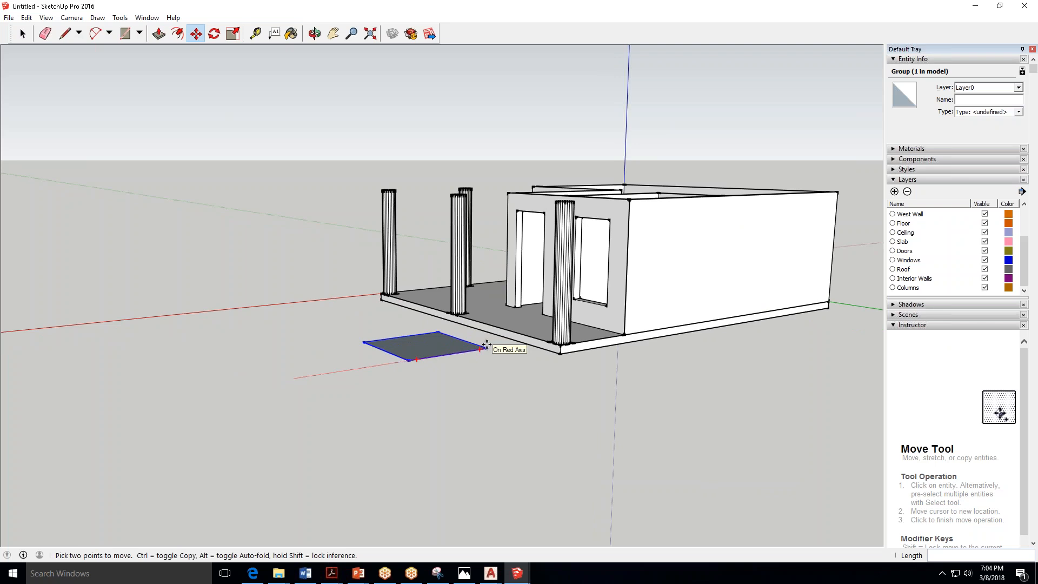
{"action": "scroll", "coordinate": [488, 346], "scroll_direction": "up", "scroll_amount": 3}
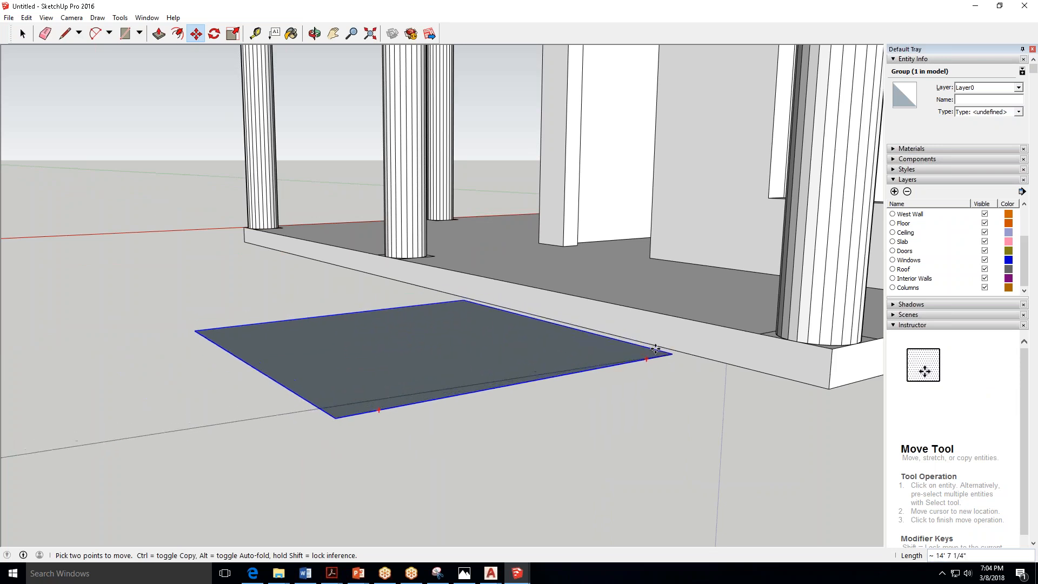
{"action": "scroll", "coordinate": [655, 347], "scroll_direction": "down", "scroll_amount": 1}
{"action": "scroll", "coordinate": [649, 346], "scroll_direction": "down", "scroll_amount": 1}
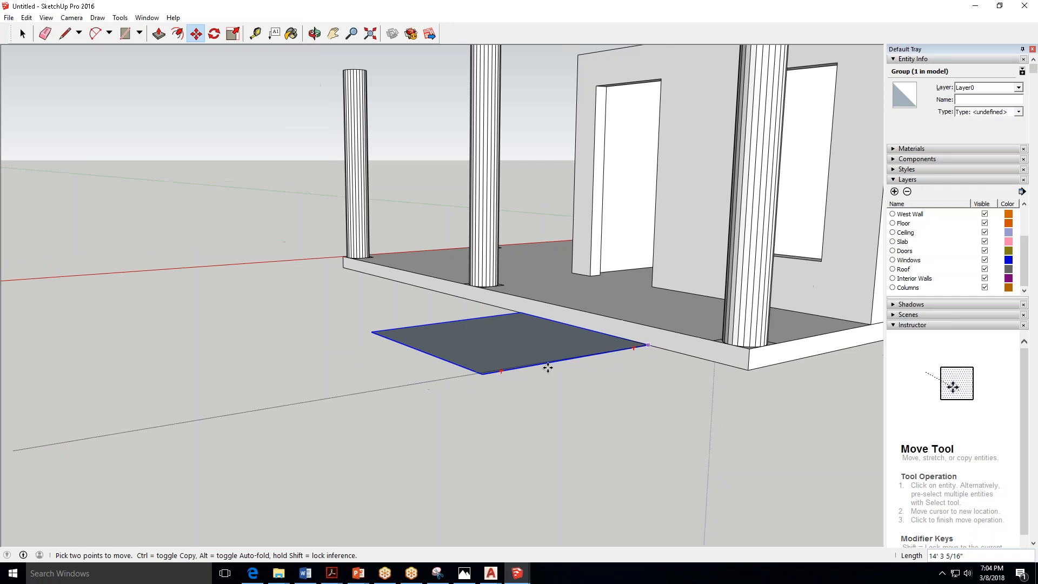
{"action": "left_click", "coordinate": [476, 371]}
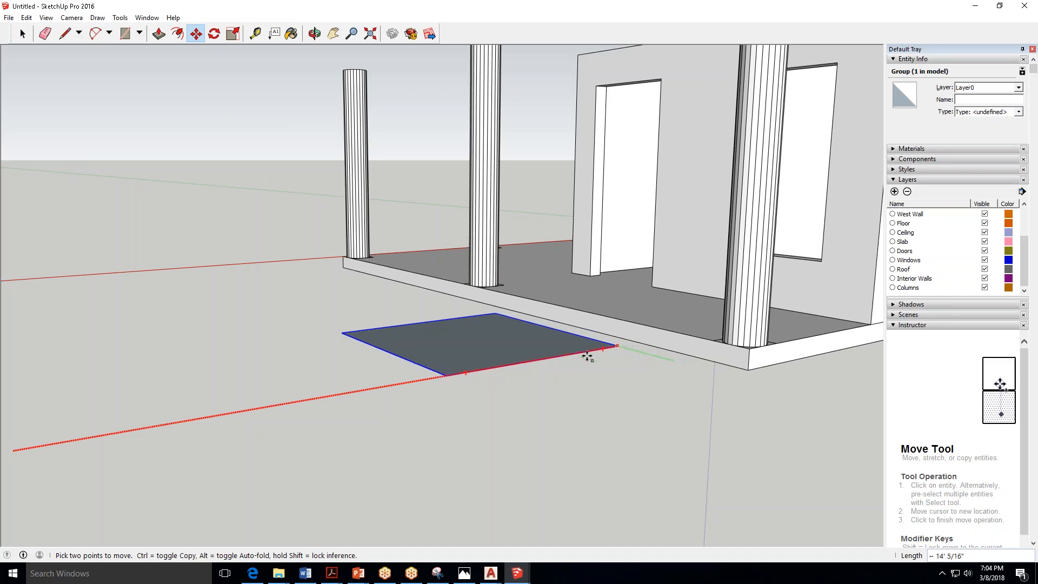
{"action": "key", "text": "Escape"}
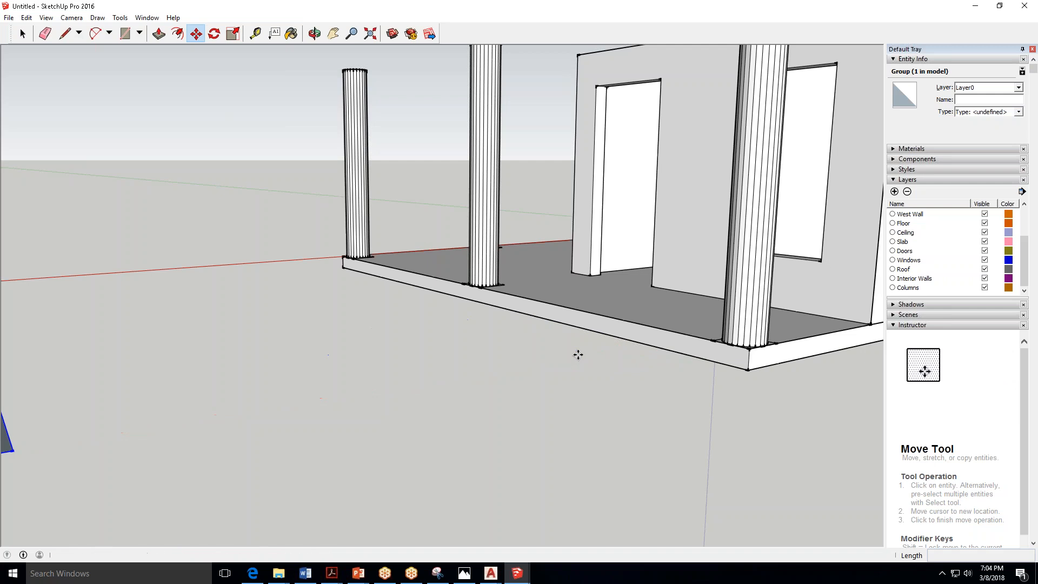
Try to move the square group along the red axis toward the porch with the movement direction locked.
{"action": "scroll", "coordinate": [579, 317], "scroll_direction": "down", "scroll_amount": 1}
{"action": "scroll", "coordinate": [578, 317], "scroll_direction": "down", "scroll_amount": 1}
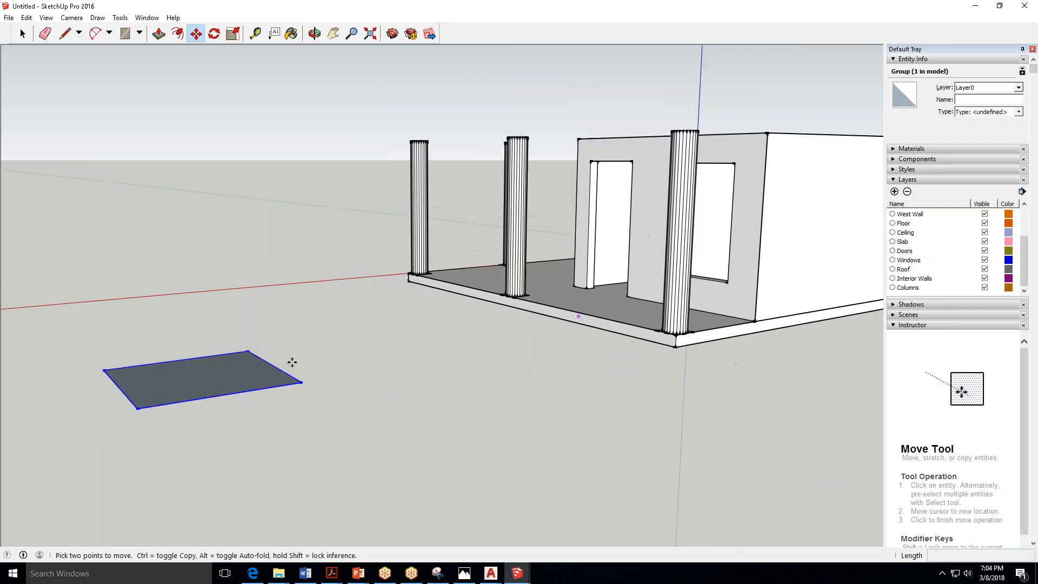
{"action": "left_click", "coordinate": [263, 369]}
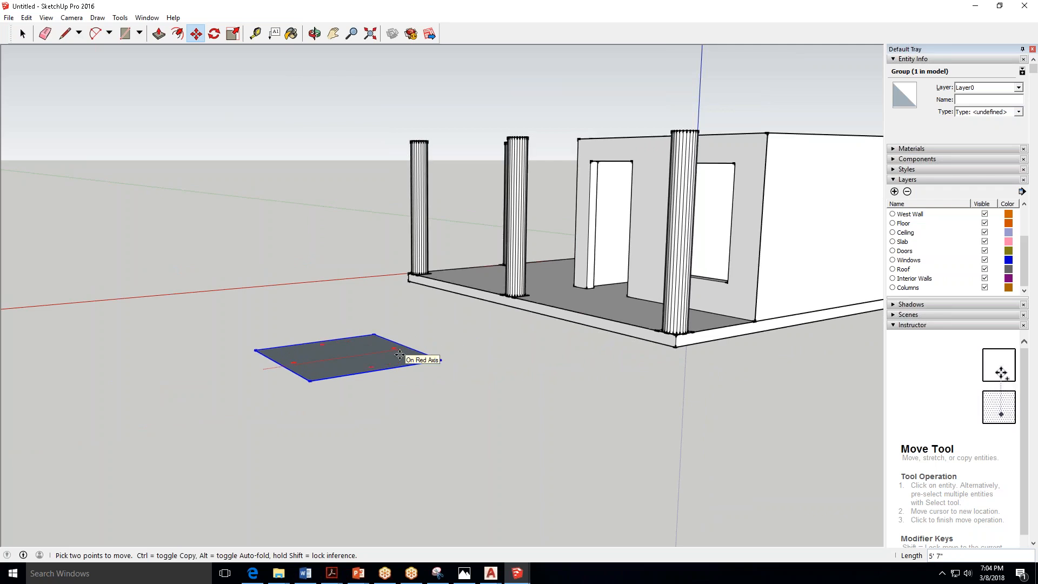
{"action": "left_click", "coordinate": [415, 353]}
{"action": "left_click", "coordinate": [357, 373]}
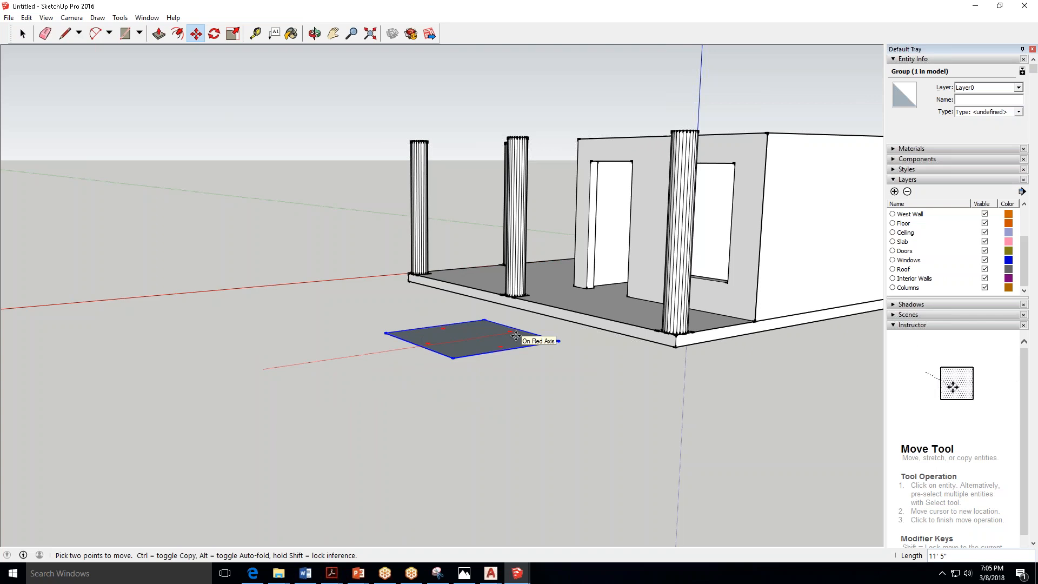
{"action": "key", "text": "shift"}
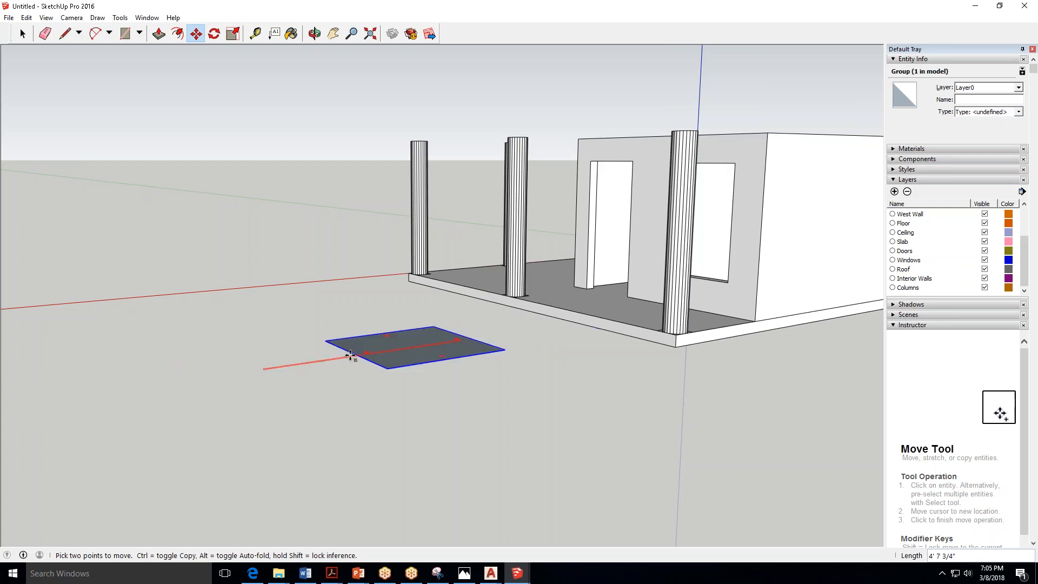
{"action": "left_click", "coordinate": [314, 371]}
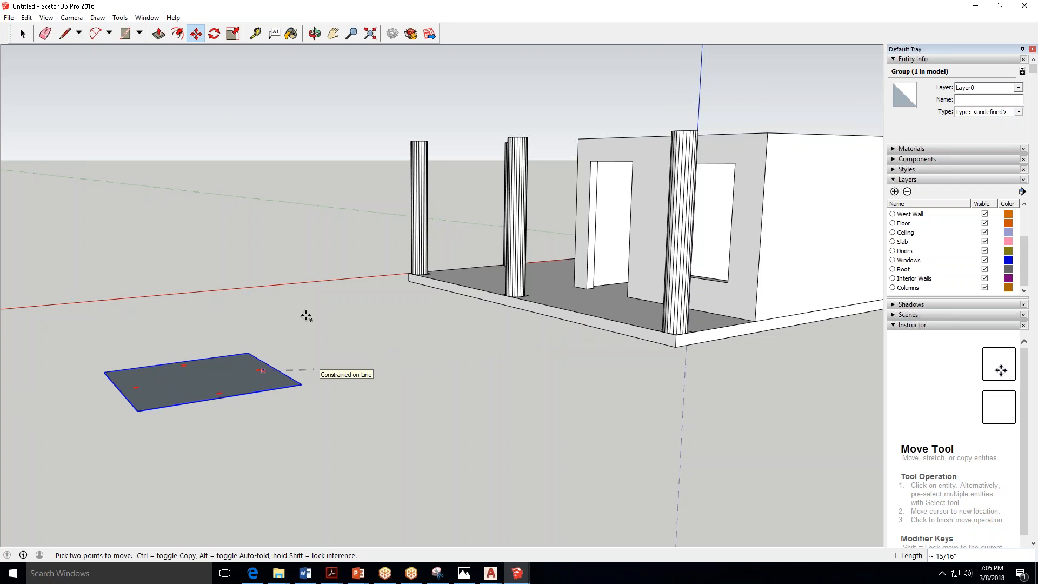
Try to move the square group along the green axis with the direction locked, using the porch slab edge as reference.
{"action": "left_click", "coordinate": [297, 211]}
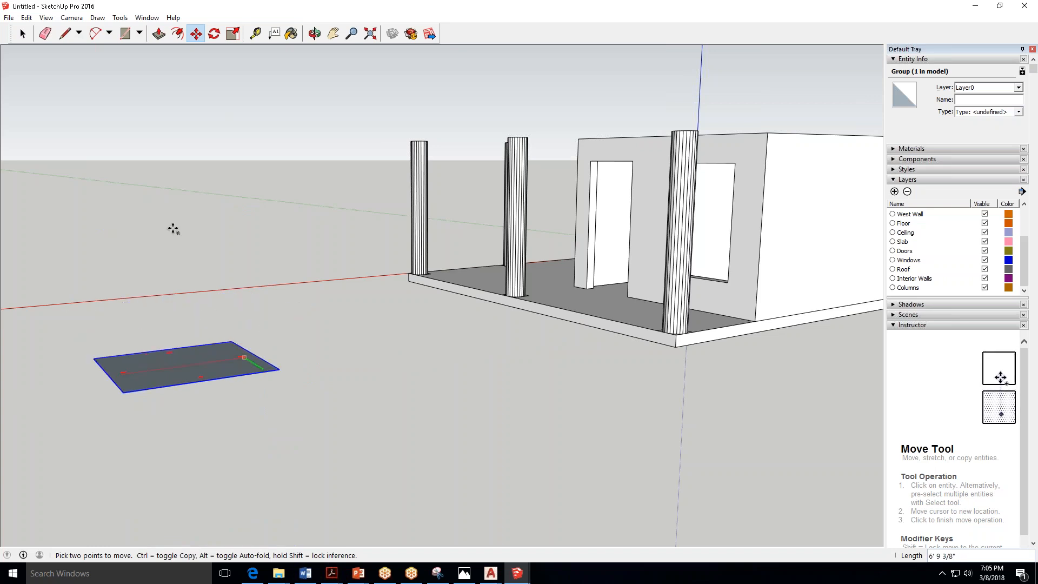
{"action": "key", "text": "Escape"}
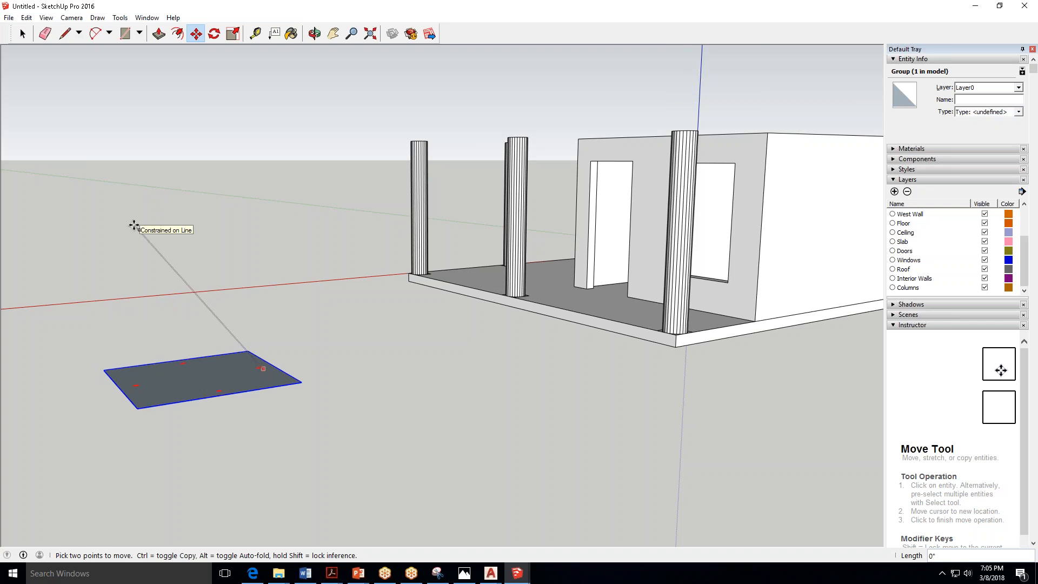
{"action": "left_click", "coordinate": [263, 368]}
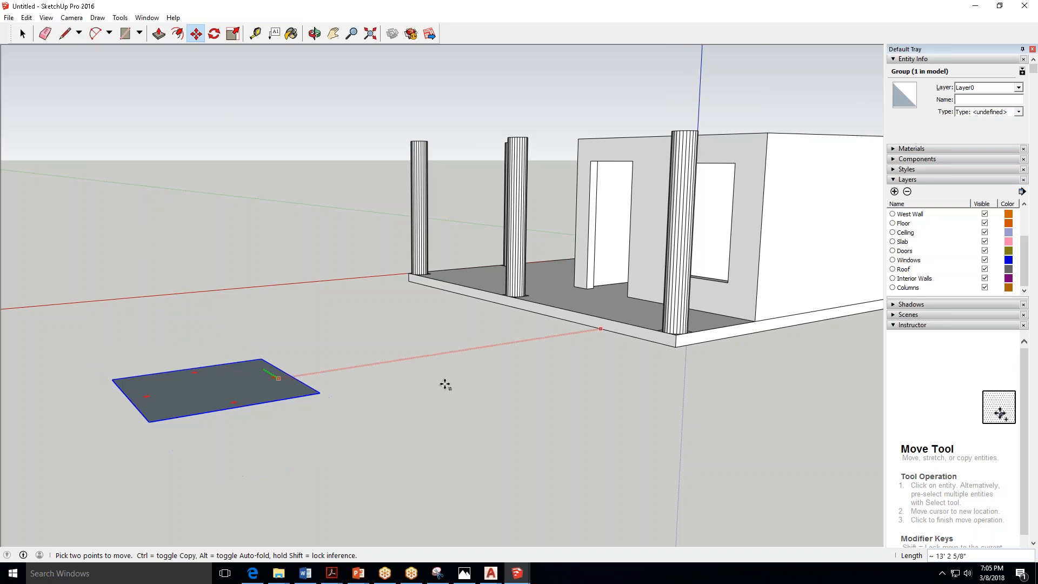
{"action": "key", "text": "Escape"}
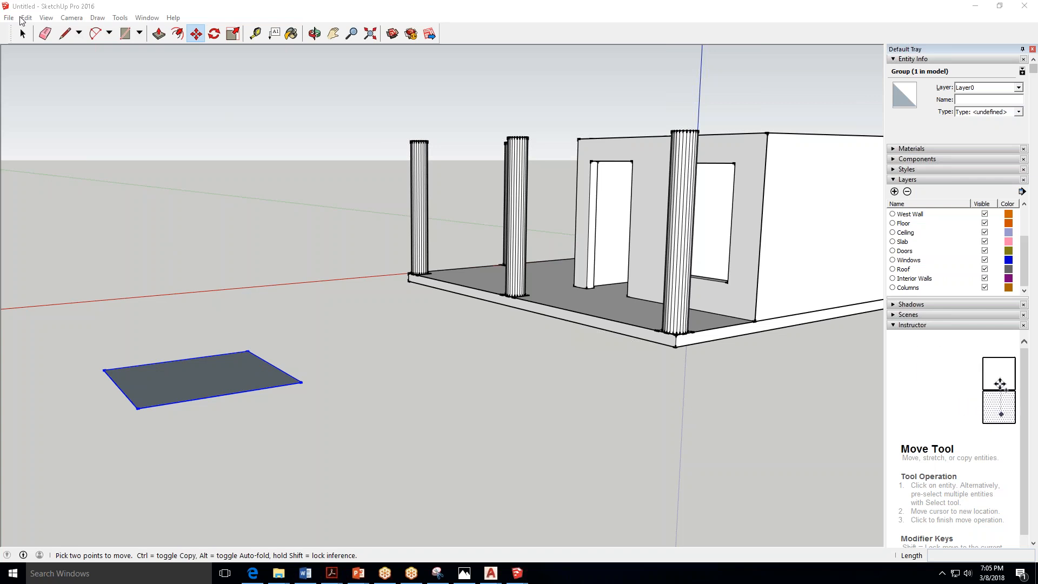
In the Top standard view, draw a circle with a radius of about 3' 4" between the porch and the square group.
{"action": "left_click", "coordinate": [72, 18]}
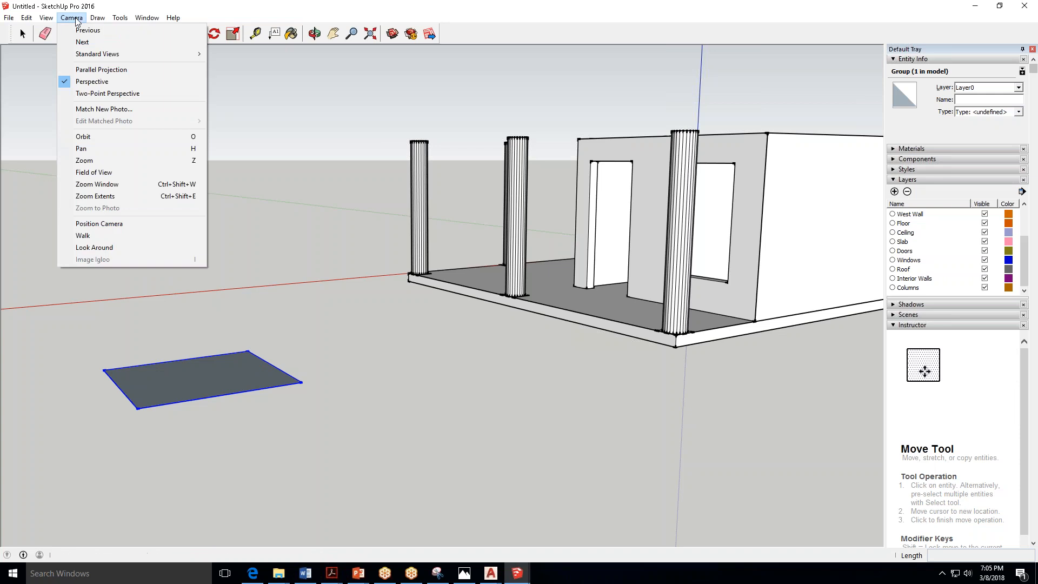
{"action": "mouse_move", "coordinate": [119, 55]}
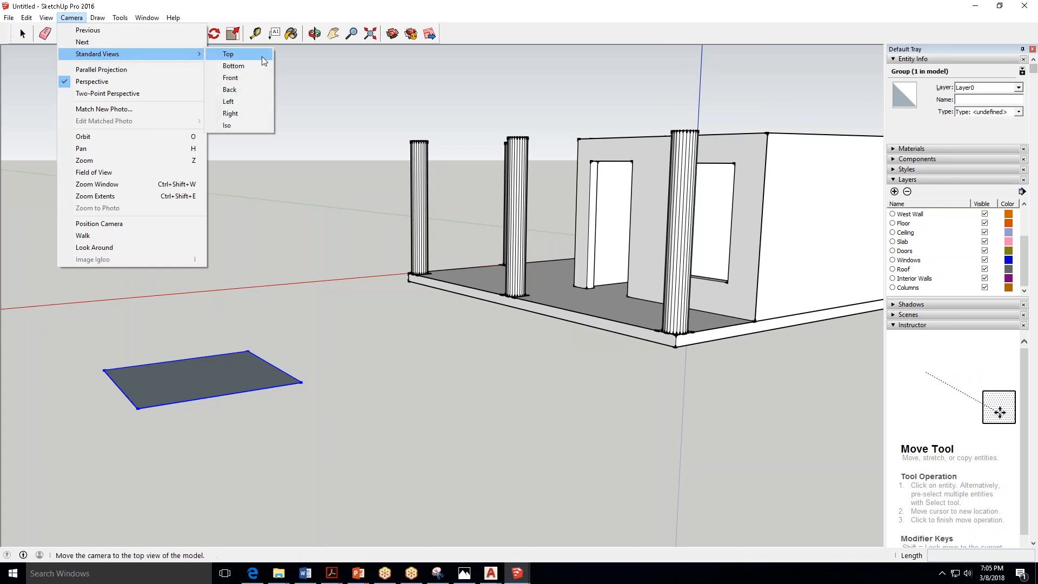
{"action": "left_click", "coordinate": [227, 54]}
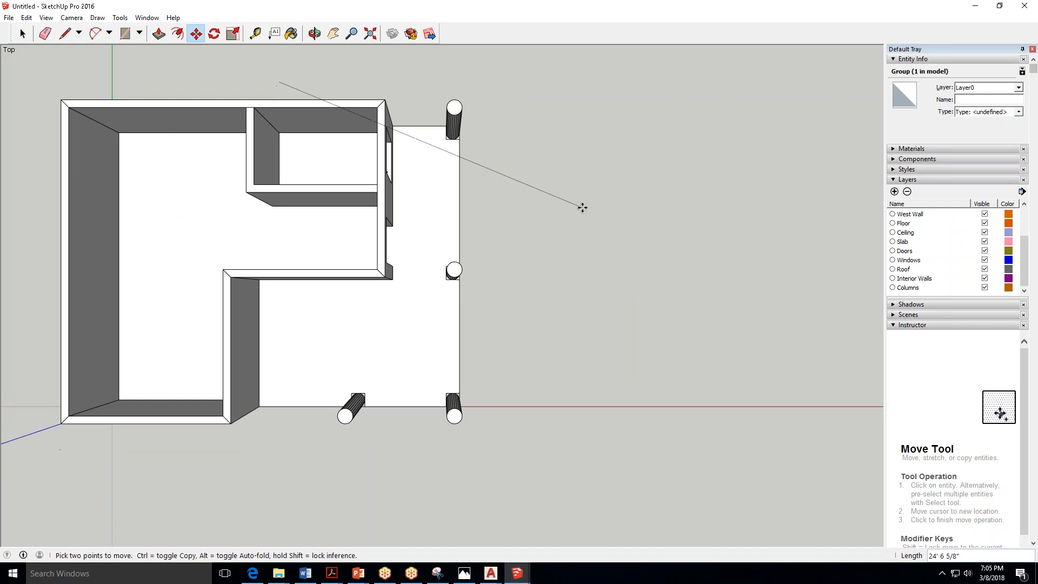
{"action": "scroll", "coordinate": [380, 163], "scroll_direction": "down", "scroll_amount": 2}
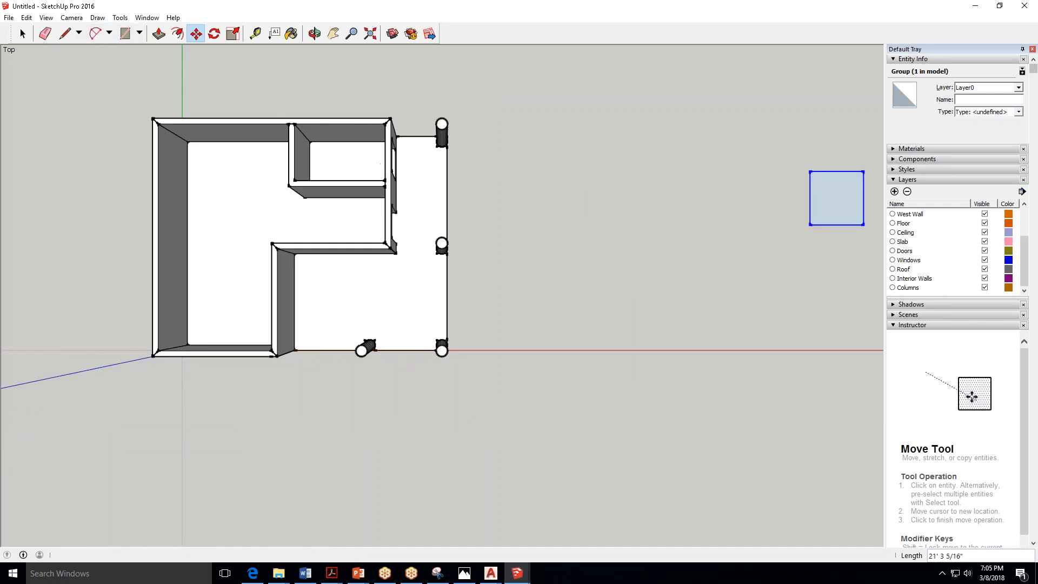
{"action": "left_click", "coordinate": [141, 36]}
{"action": "left_click", "coordinate": [145, 77]}
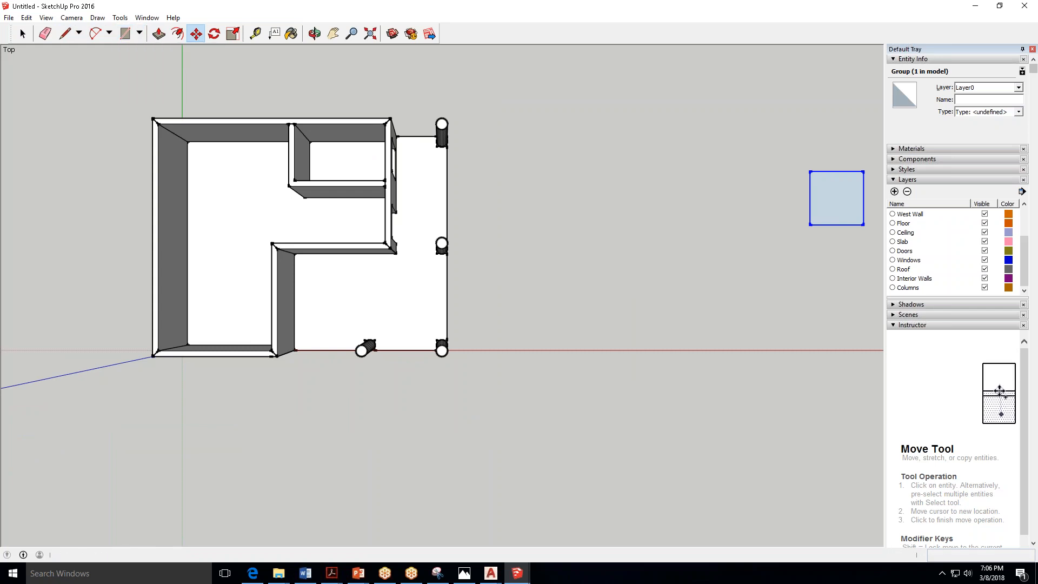
{"action": "left_click", "coordinate": [757, 182]}
{"action": "left_click", "coordinate": [779, 156]}
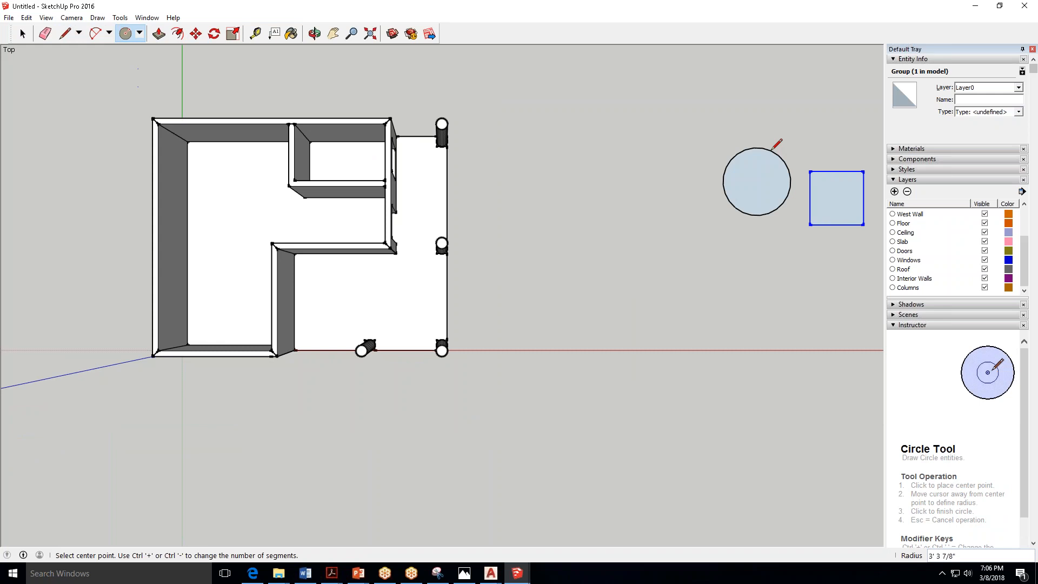
{"action": "left_click", "coordinate": [23, 33]}
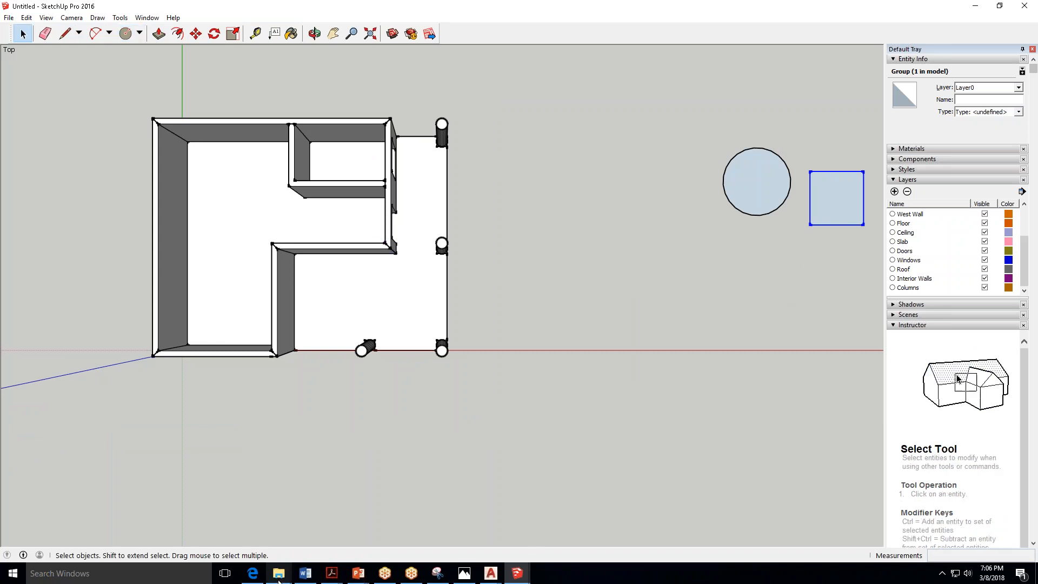
Draw a 2-point arc with a bulge of about 6' in the open area between the porch columns and the circle.
{"action": "left_click", "coordinate": [109, 34]}
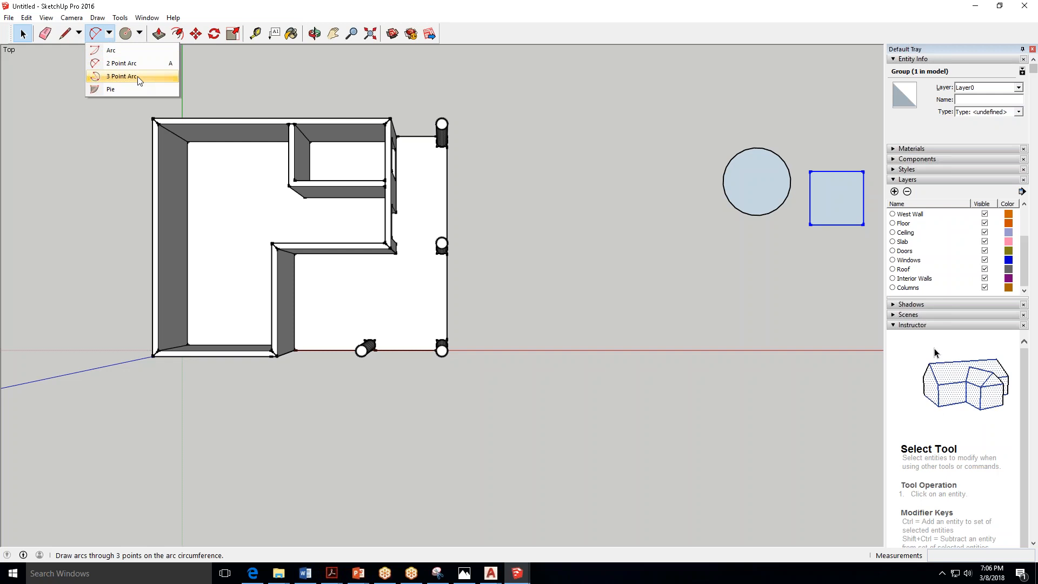
{"action": "left_click", "coordinate": [123, 63]}
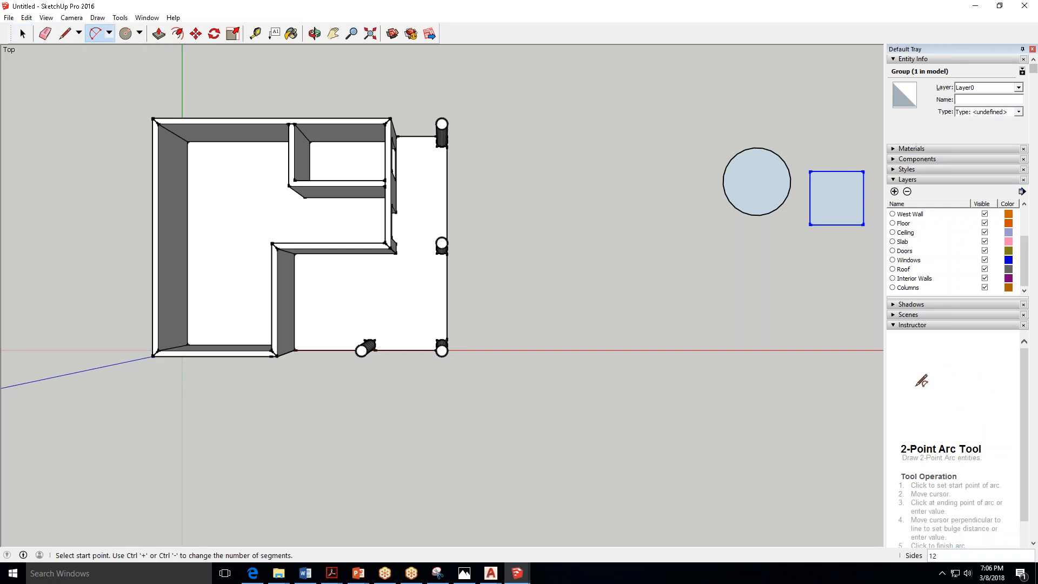
{"action": "left_click", "coordinate": [648, 128]}
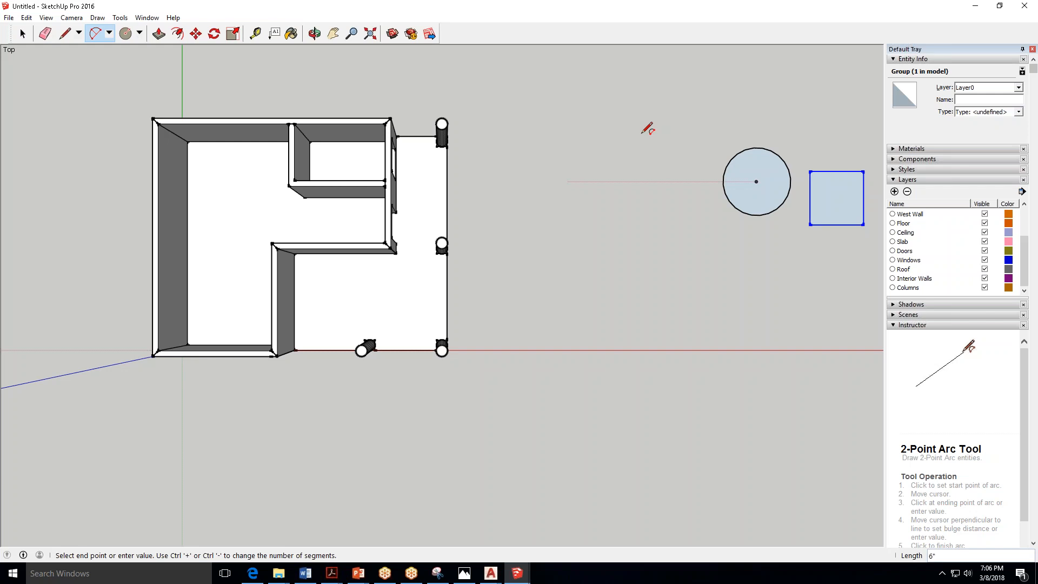
{"action": "left_click", "coordinate": [655, 134]}
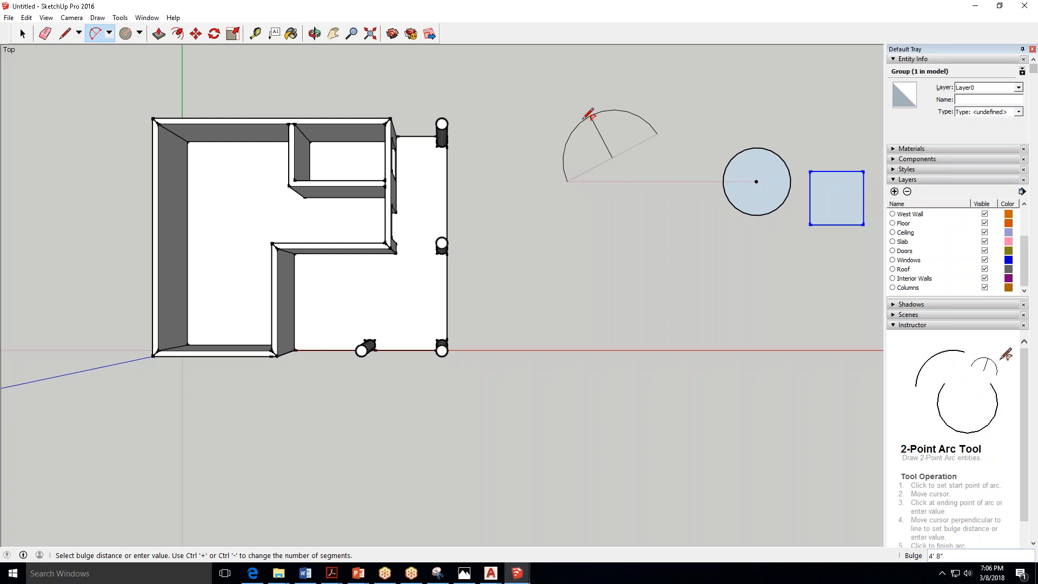
{"action": "left_click", "coordinate": [590, 100]}
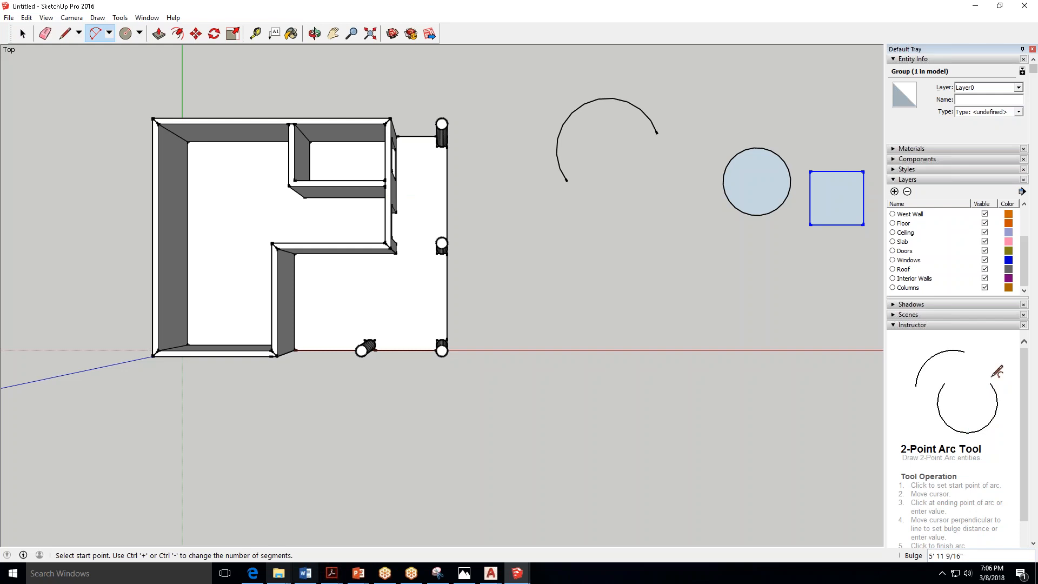
Check the required drawing tools in Assignment 8 in the web browser and return to SketchUp.
{"action": "left_click", "coordinate": [305, 575]}
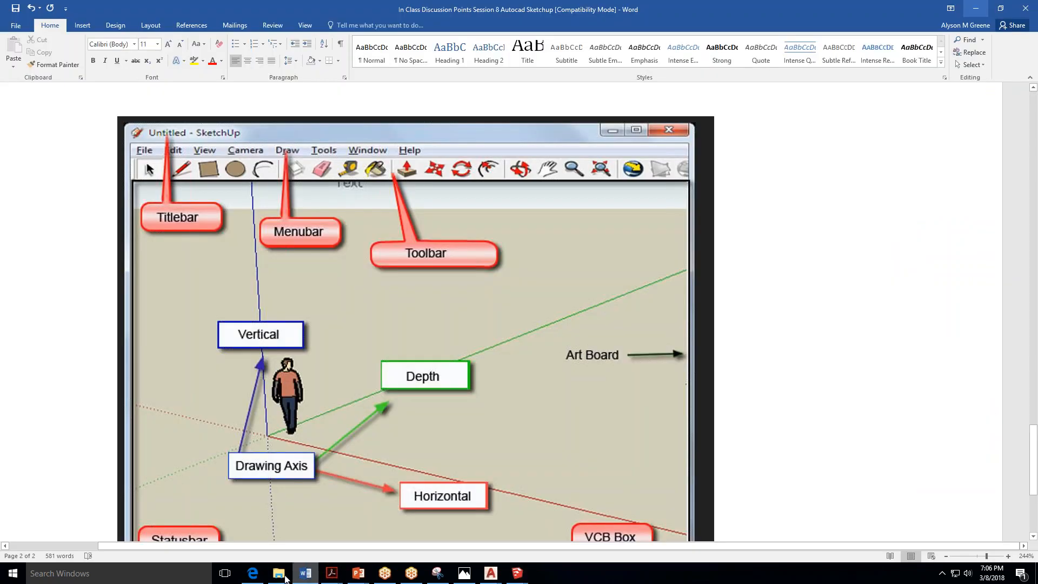
{"action": "left_click", "coordinate": [258, 577]}
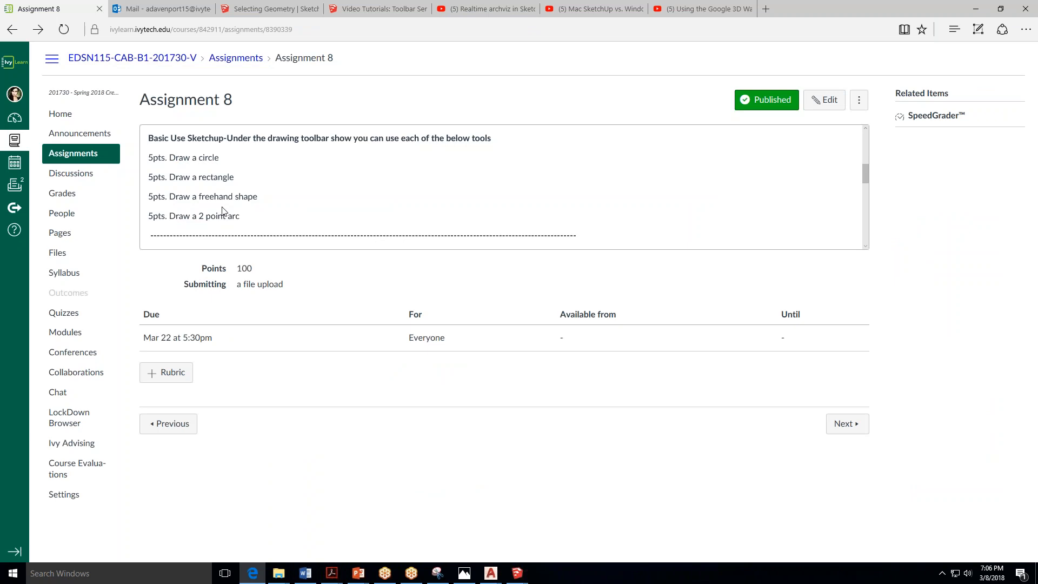
{"action": "left_click", "coordinate": [976, 8]}
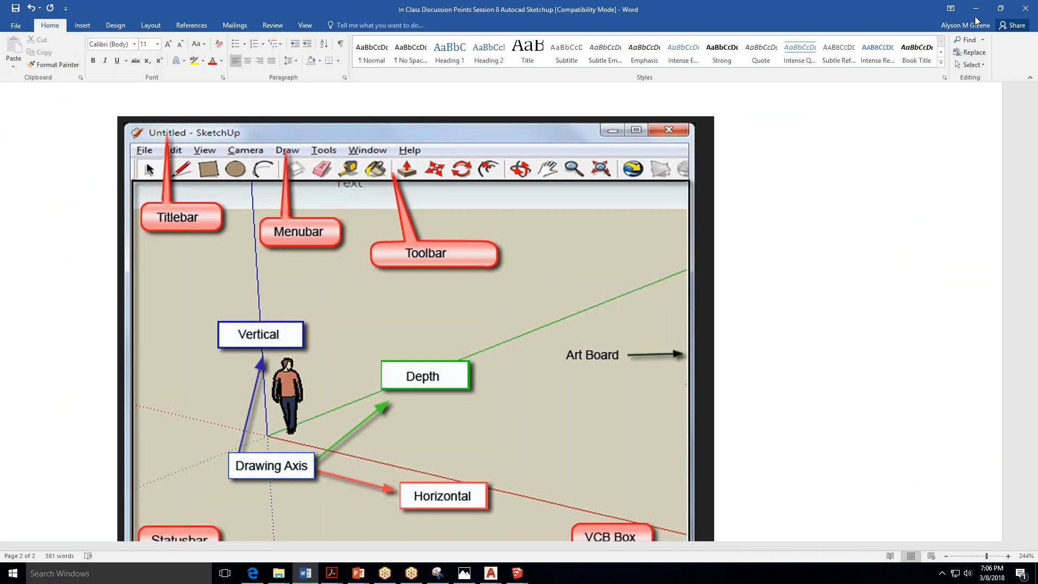
{"action": "left_click", "coordinate": [976, 9]}
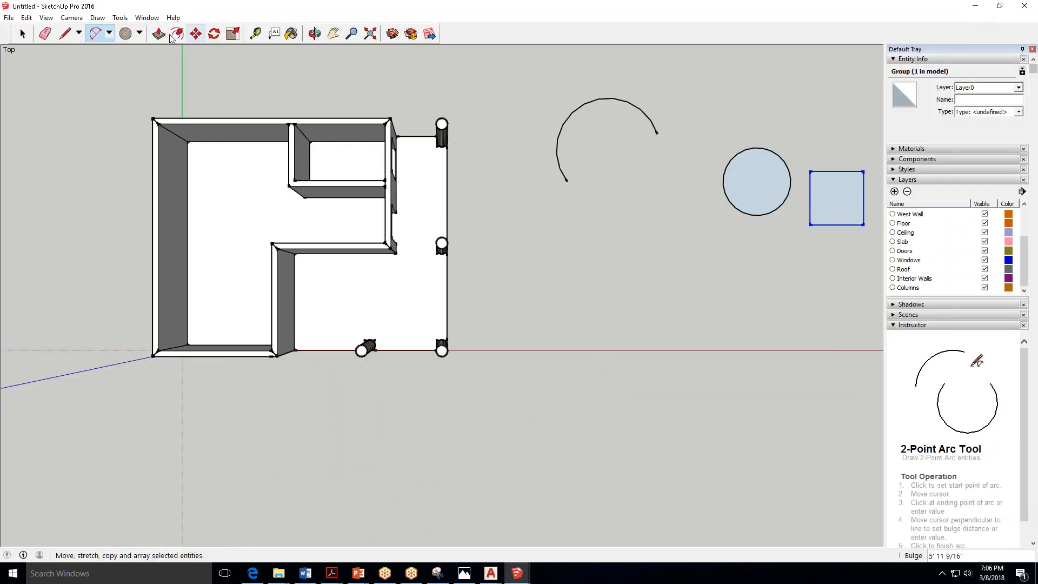
Draw a closed irregular eight-sided shape from connected lines beyond the circle along the green axis.
{"action": "left_click", "coordinate": [616, 223]}
{"action": "scroll", "coordinate": [648, 172], "scroll_direction": "down", "scroll_amount": 1}
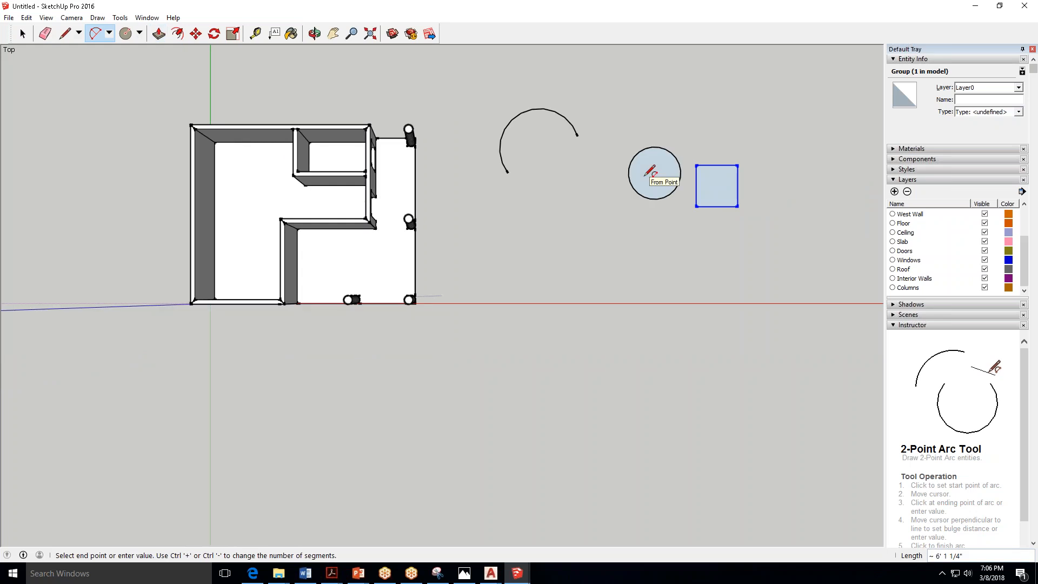
{"action": "left_click", "coordinate": [66, 34]}
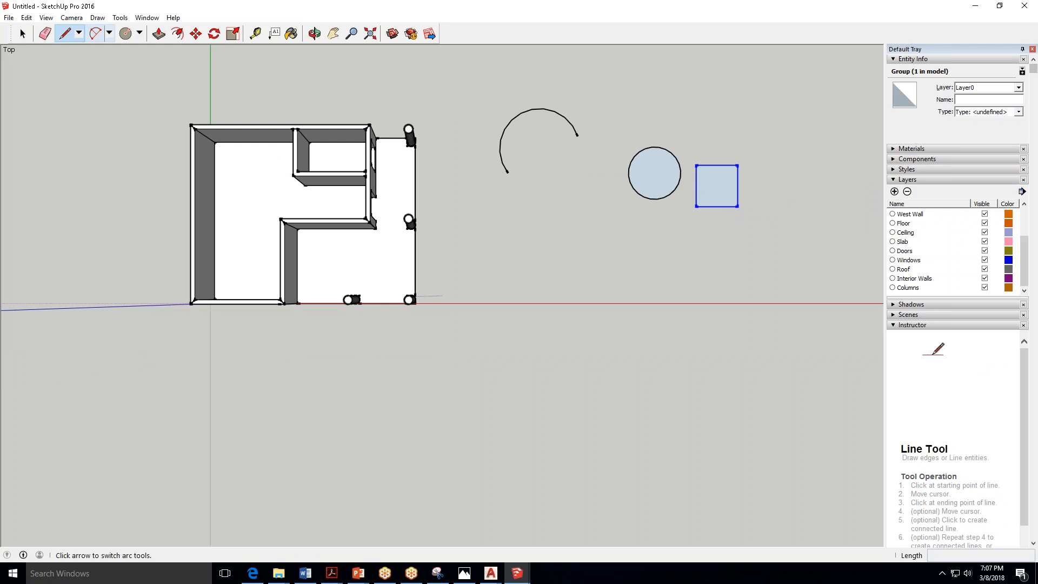
{"action": "left_click", "coordinate": [654, 103]}
{"action": "left_click", "coordinate": [655, 76]}
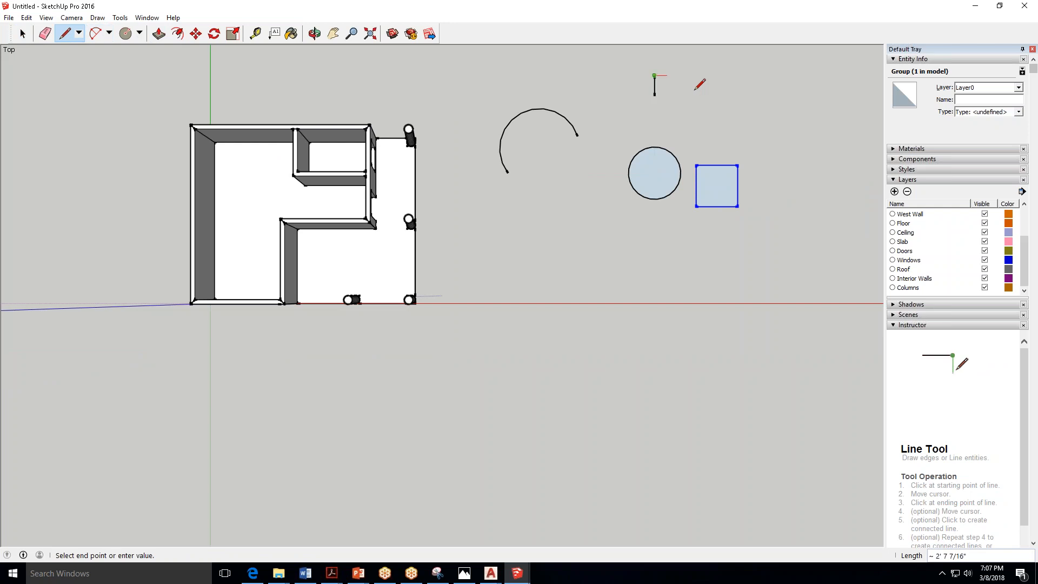
{"action": "left_click", "coordinate": [694, 97]}
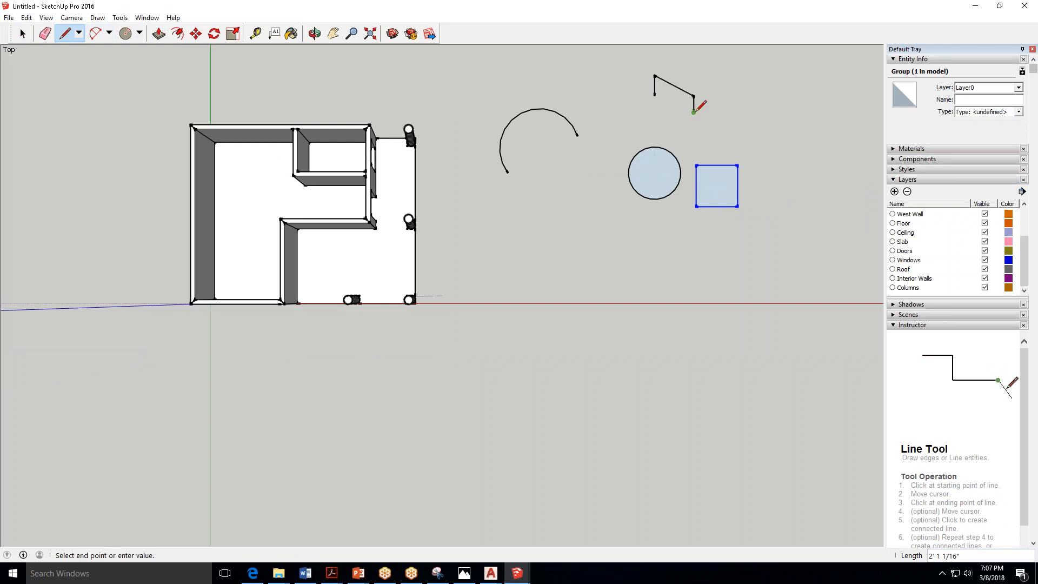
{"action": "left_click", "coordinate": [693, 112]}
{"action": "left_click", "coordinate": [672, 113]}
{"action": "left_click", "coordinate": [654, 126]}
{"action": "left_click", "coordinate": [627, 126]}
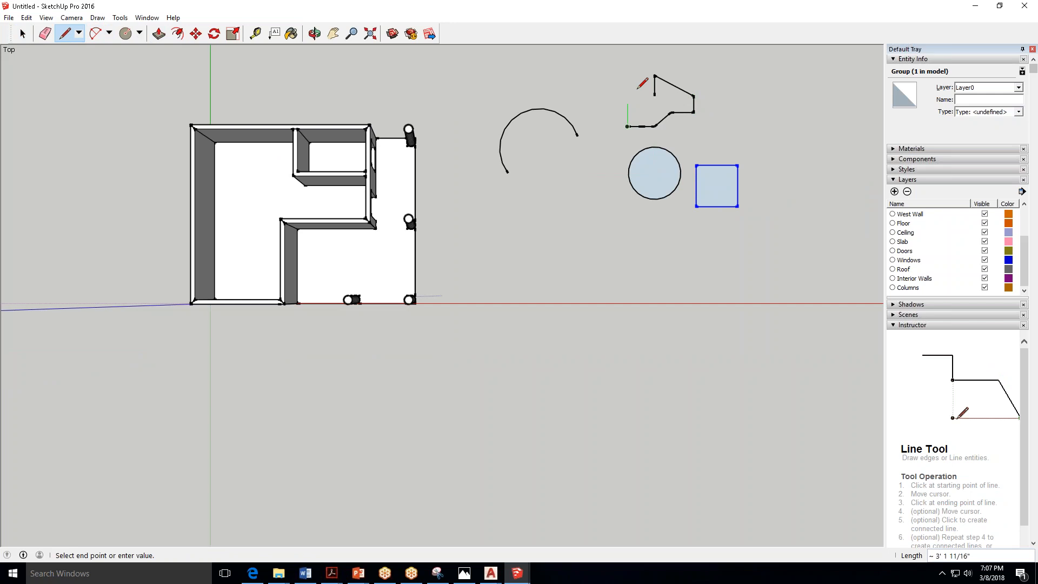
{"action": "left_click", "coordinate": [628, 90]}
{"action": "left_click", "coordinate": [655, 95]}
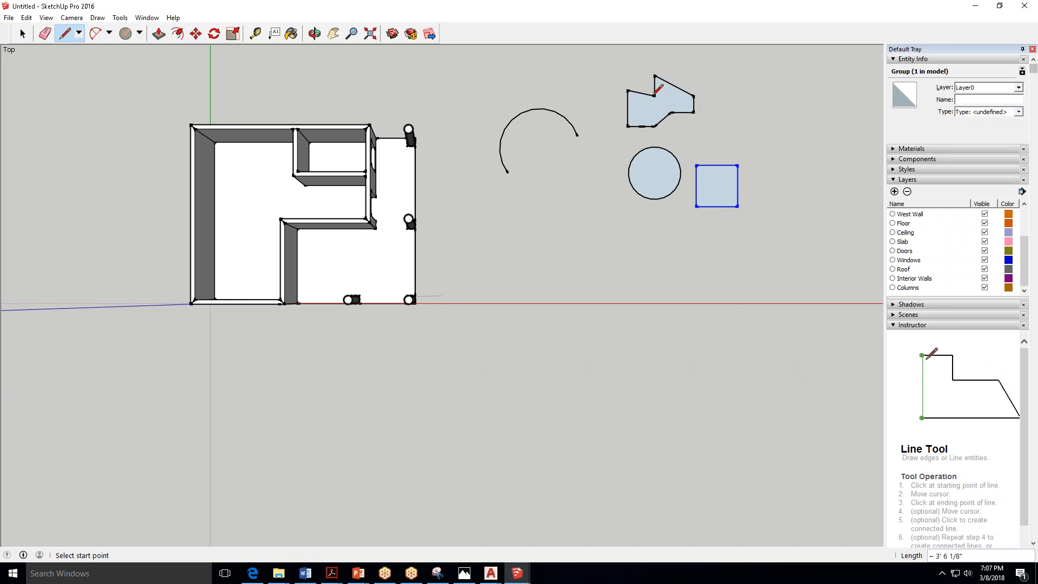
Orbit out of the Top view to examine the building together with the arc, circle, square and irregular shape.
{"action": "left_click", "coordinate": [314, 34]}
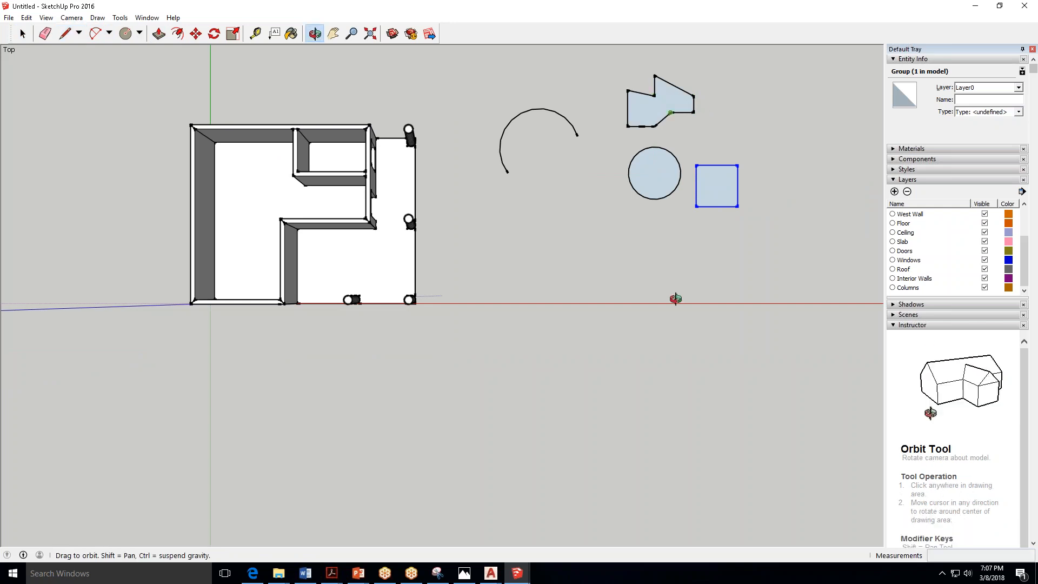
{"action": "left_click_drag", "start_coordinate": [593, 92], "coordinate": [645, 1]}
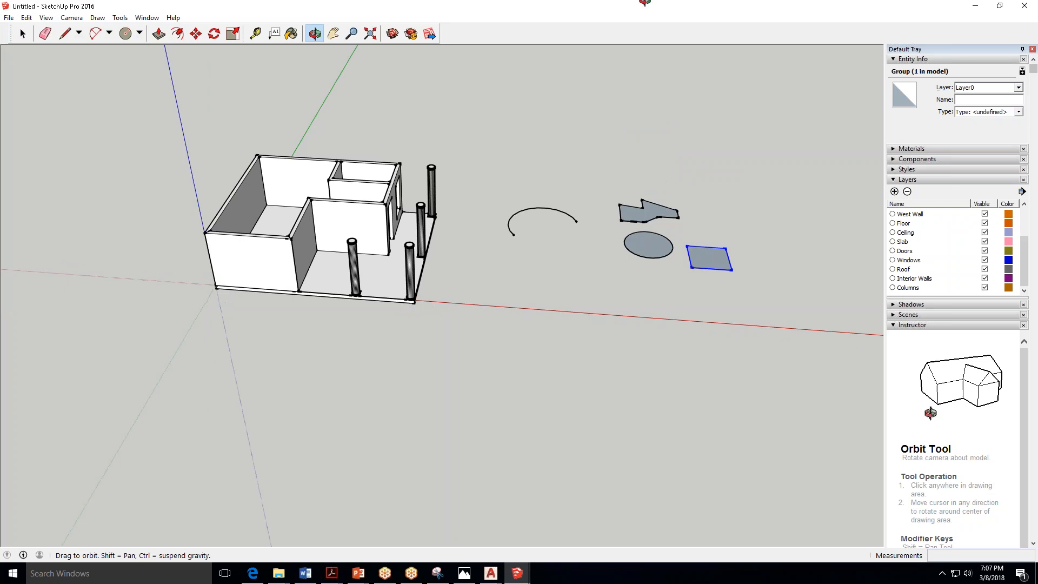
{"action": "left_click_drag", "start_coordinate": [622, 257], "coordinate": [628, 102]}
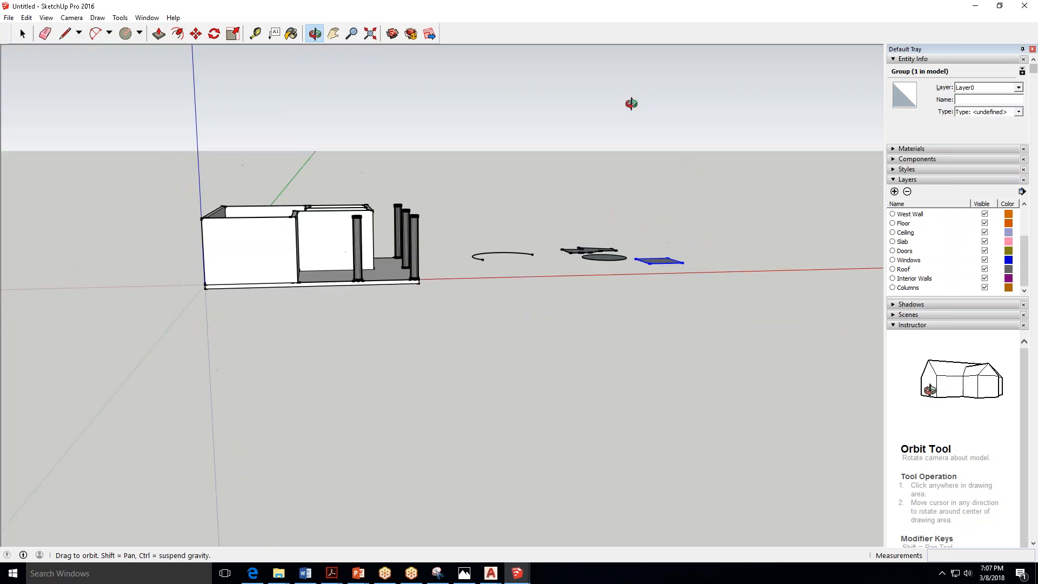
{"action": "left_click_drag", "start_coordinate": [577, 254], "coordinate": [689, 235]}
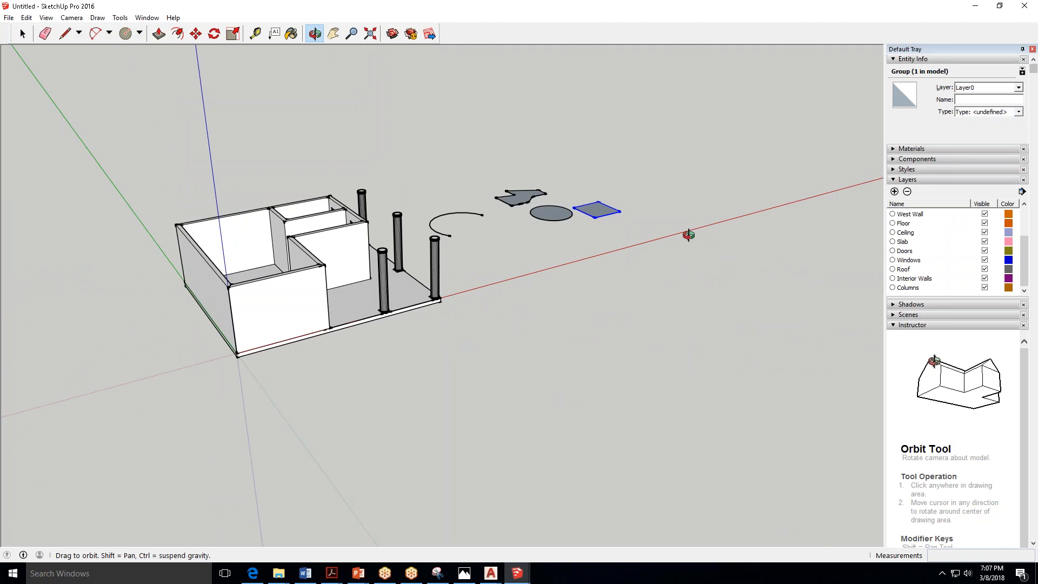
Draw a closed triangle from three connected lines crossing the 2-point arc.
{"action": "left_click_drag", "start_coordinate": [689, 235], "coordinate": [249, 236]}
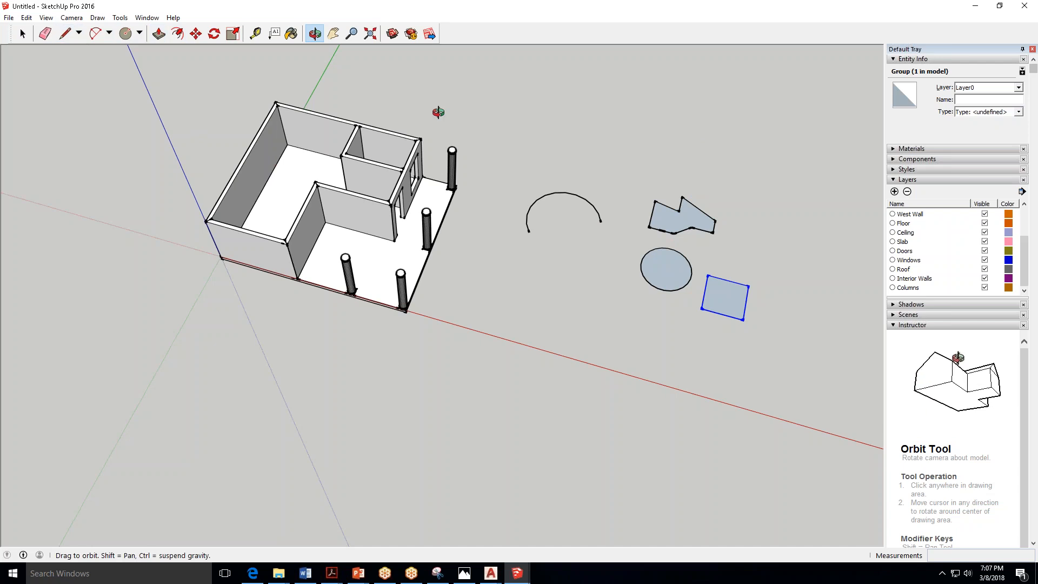
{"action": "left_click_drag", "start_coordinate": [439, 112], "coordinate": [303, 70]}
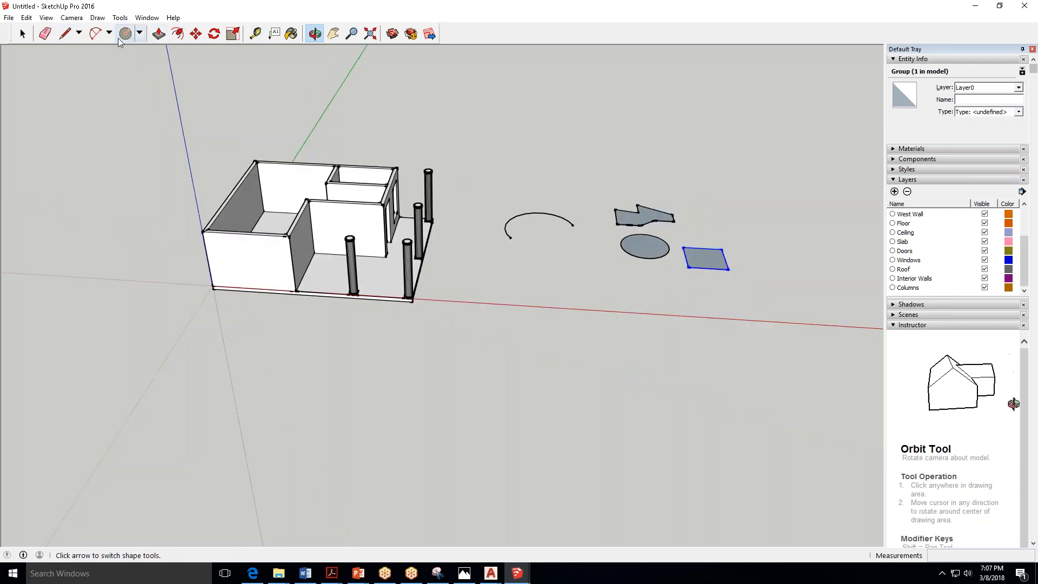
{"action": "left_click", "coordinate": [62, 36]}
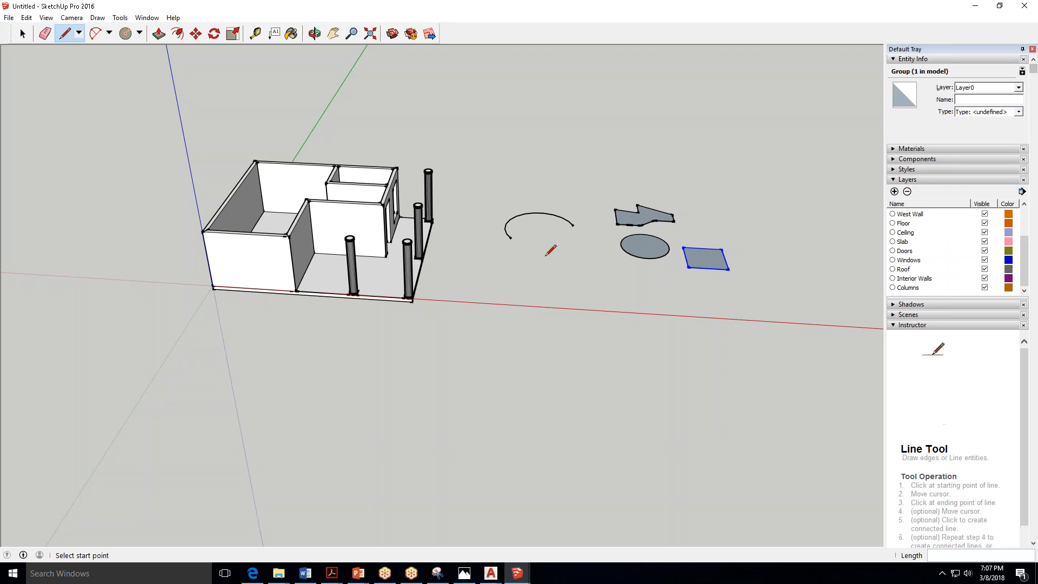
{"action": "left_click", "coordinate": [573, 182]}
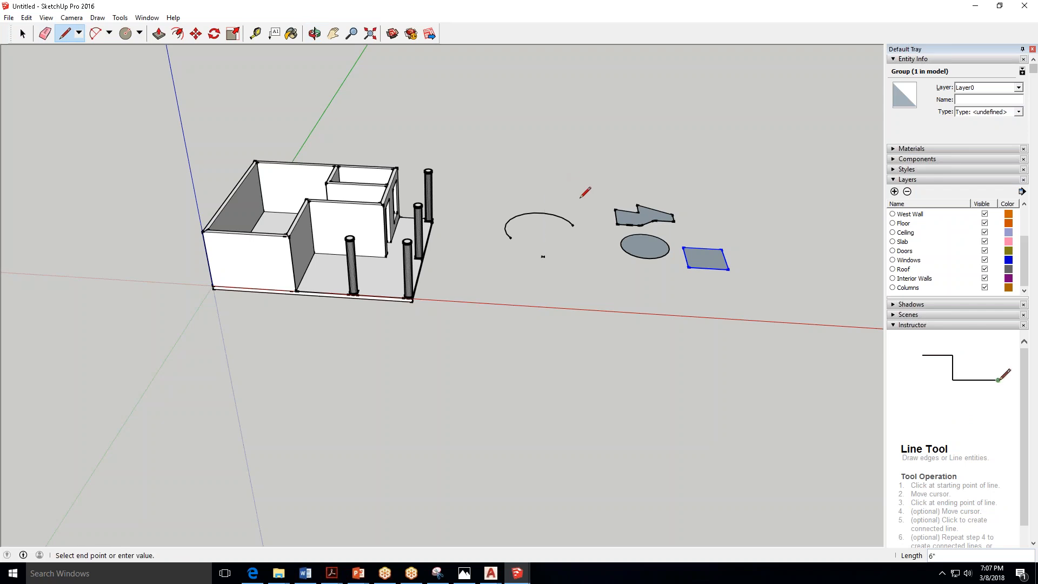
{"action": "left_click", "coordinate": [544, 257]}
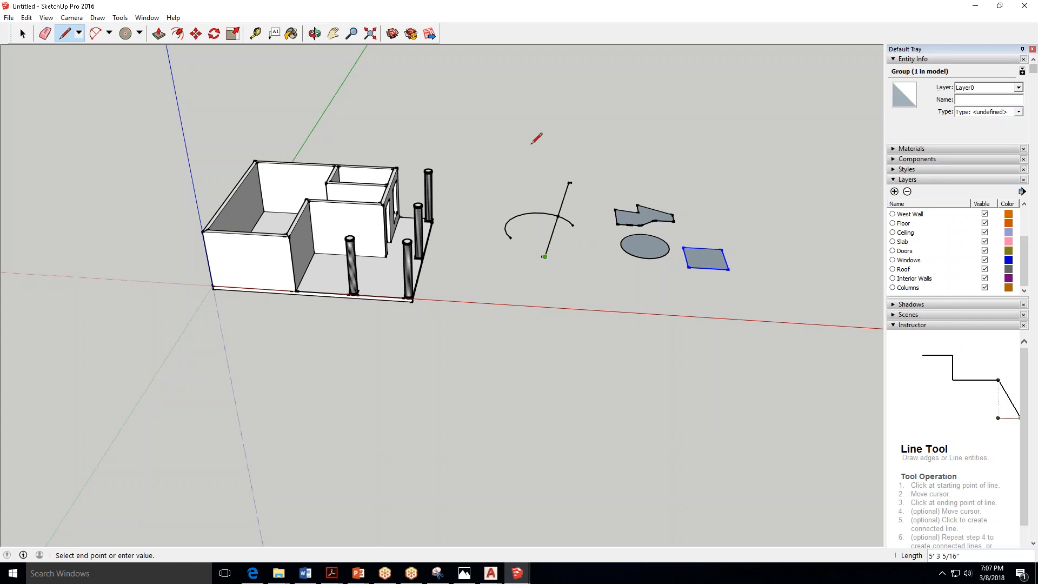
{"action": "left_click", "coordinate": [546, 170]}
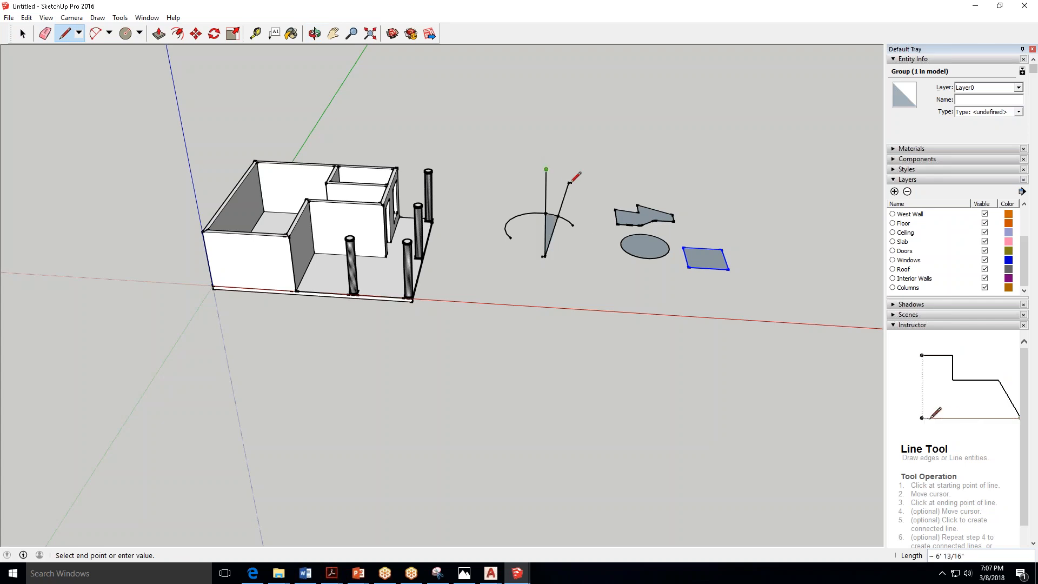
{"action": "left_click", "coordinate": [570, 182]}
Draw a second triangle with connected lines from a point on the first triangle, up to a high apex and back to its corner.
{"action": "key", "text": "o"}
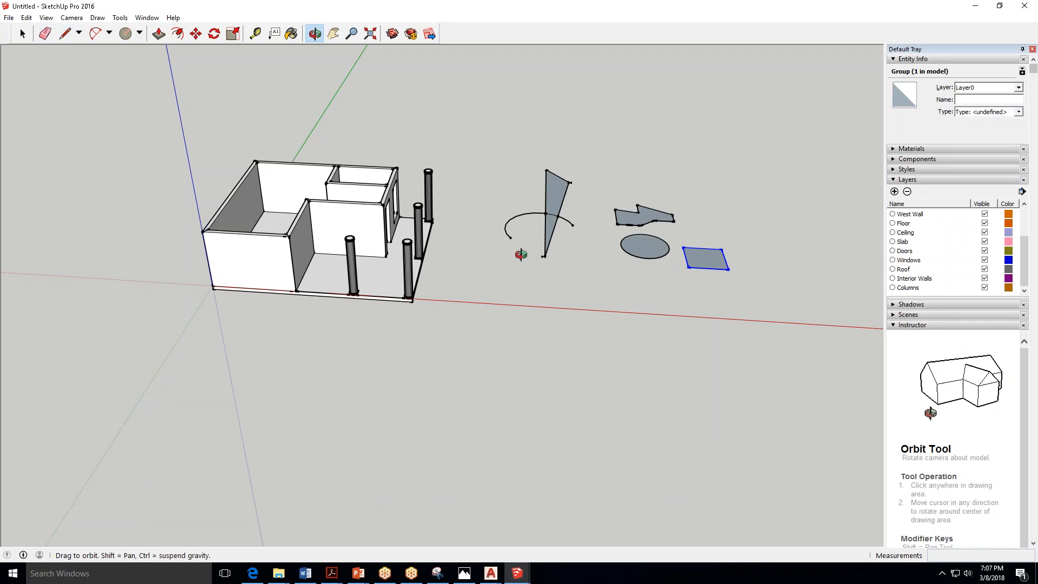
{"action": "left_click_drag", "start_coordinate": [521, 254], "coordinate": [705, 371]}
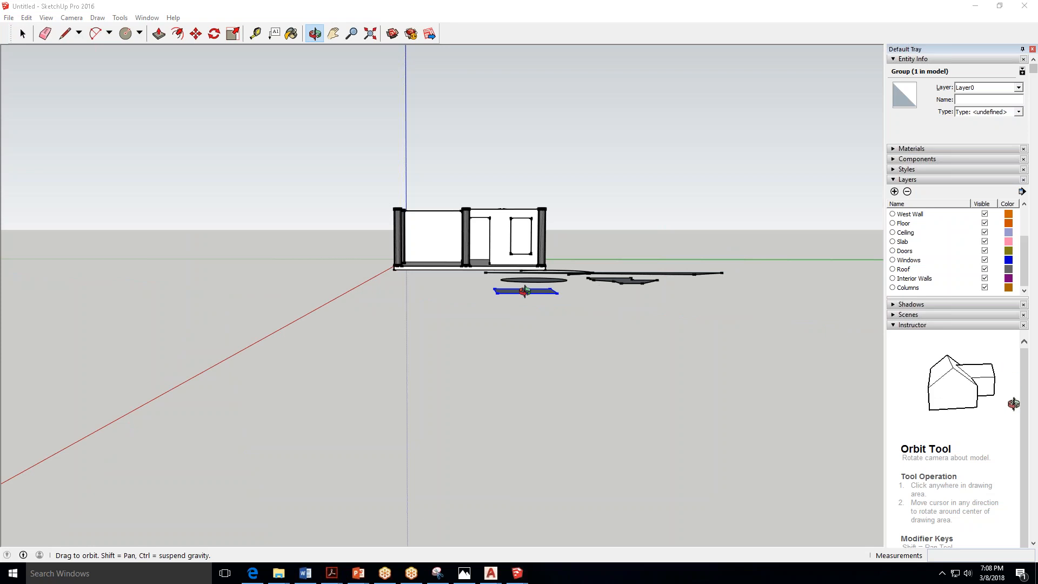
{"action": "left_click_drag", "start_coordinate": [525, 291], "coordinate": [741, 251]}
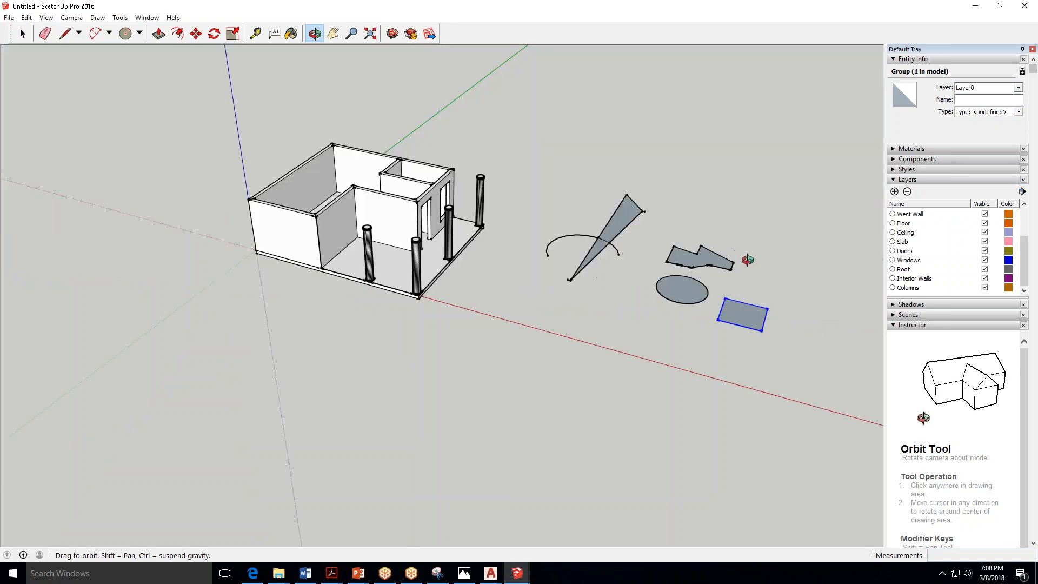
{"action": "left_click", "coordinate": [64, 34]}
{"action": "left_click", "coordinate": [615, 228]}
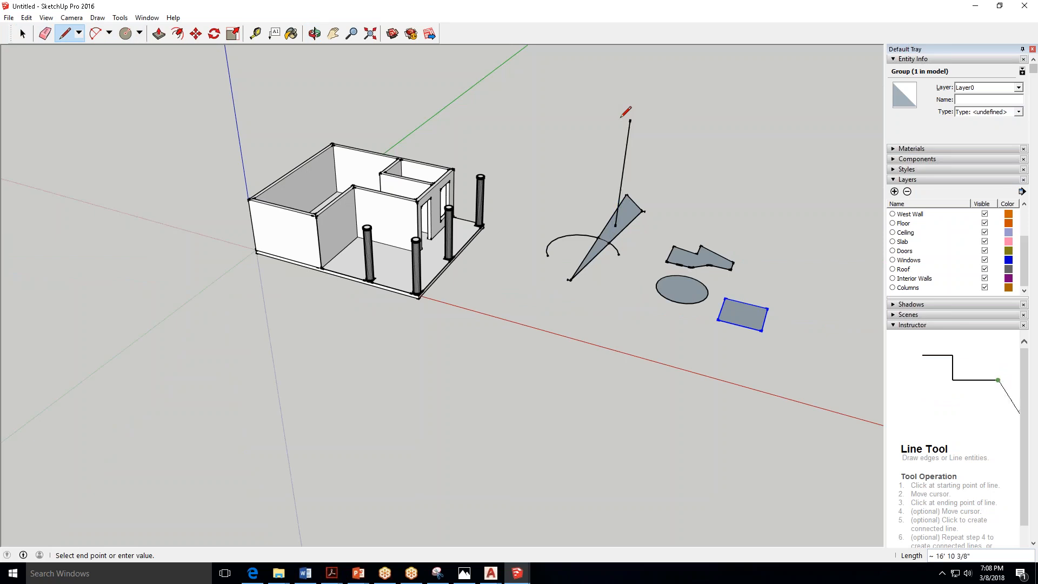
{"action": "left_click", "coordinate": [630, 120]}
{"action": "left_click", "coordinate": [644, 210]}
Select and delete the triangles, arc, irregular shape, circle and square beside the building, leaving only the building in view.
{"action": "key", "text": "o"}
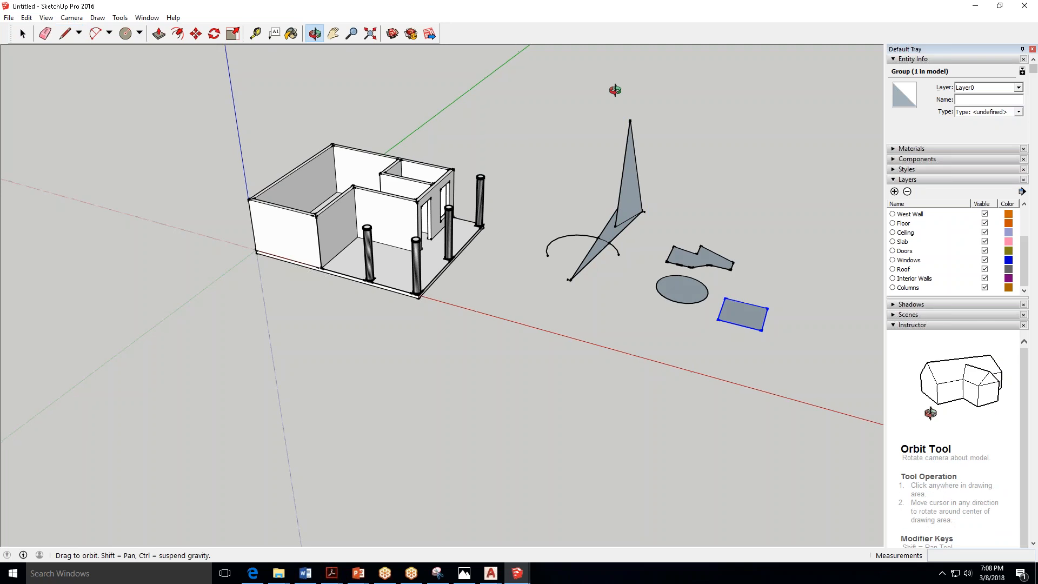
{"action": "left_click_drag", "start_coordinate": [615, 89], "coordinate": [737, 320]}
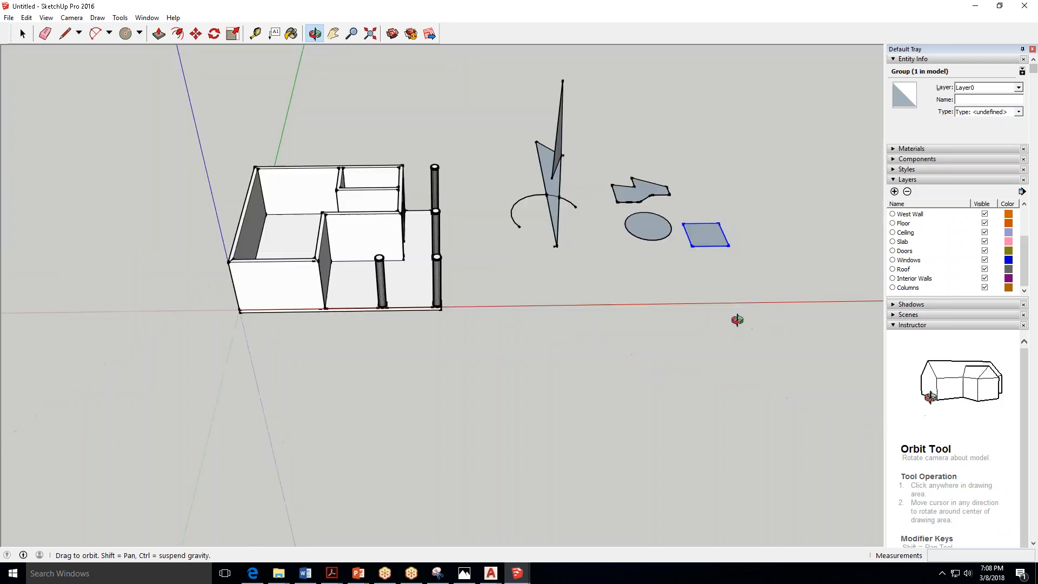
{"action": "left_click", "coordinate": [23, 35]}
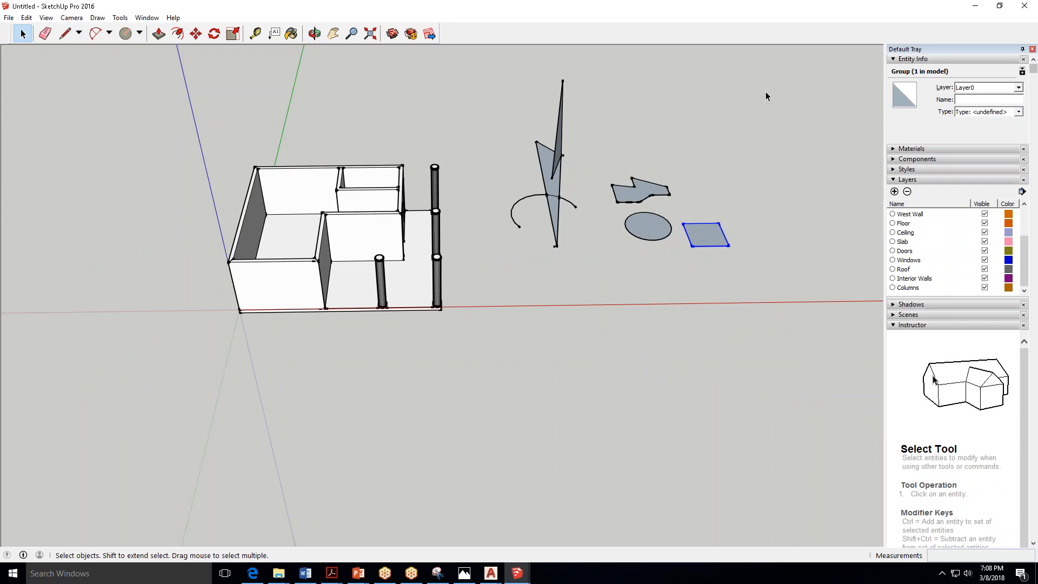
{"action": "left_click_drag", "start_coordinate": [811, 63], "coordinate": [513, 291]}
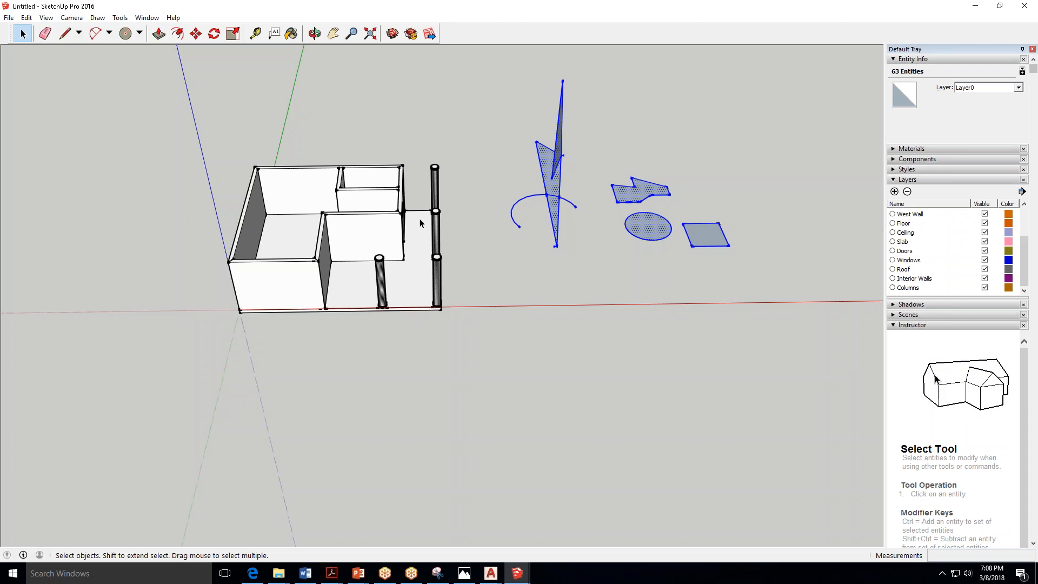
{"action": "key", "text": "Delete"}
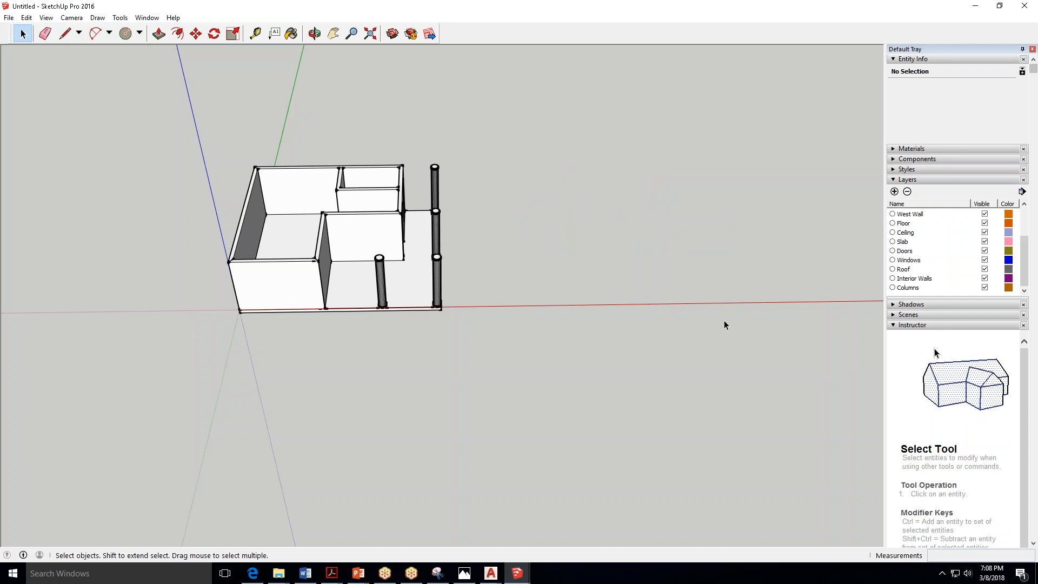
{"action": "left_click", "coordinate": [314, 34]}
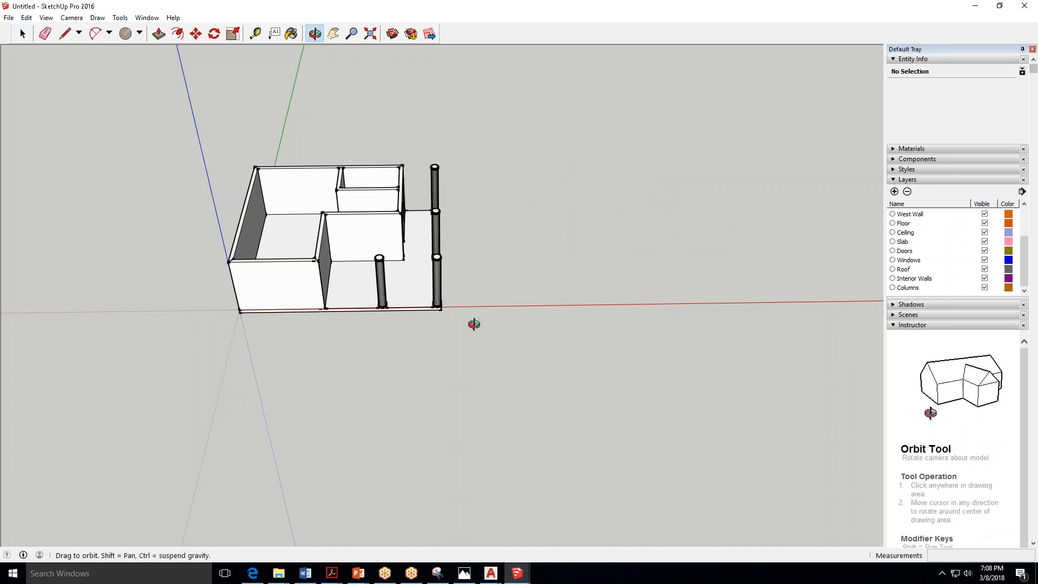
{"action": "left_click_drag", "start_coordinate": [301, 236], "coordinate": [197, 262]}
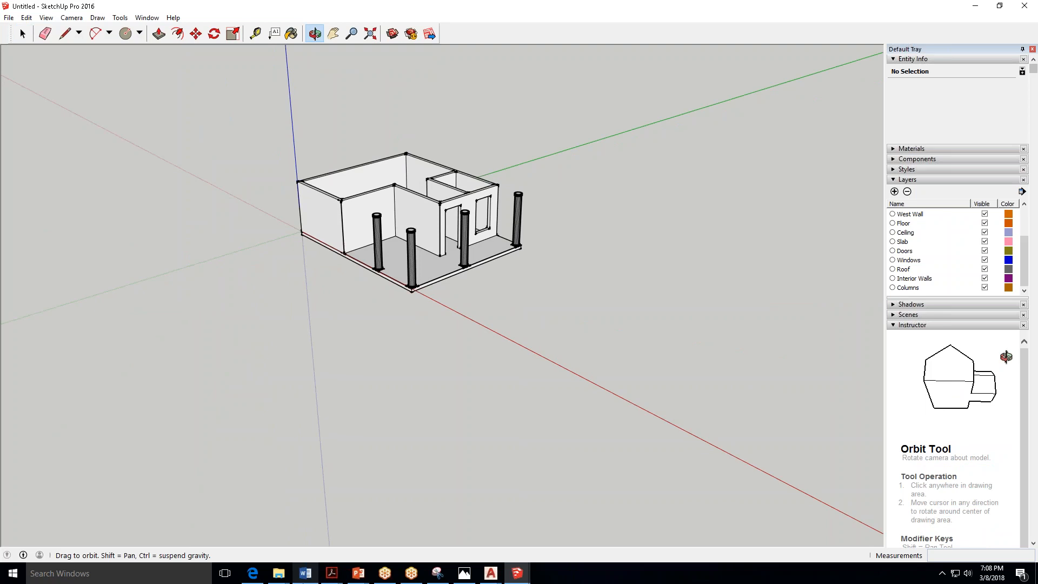
Review both pages of the Session 8 discussion notes in Word at a reduced zoom, then return to SketchUp.
{"action": "mouse_move", "coordinate": [305, 574]}
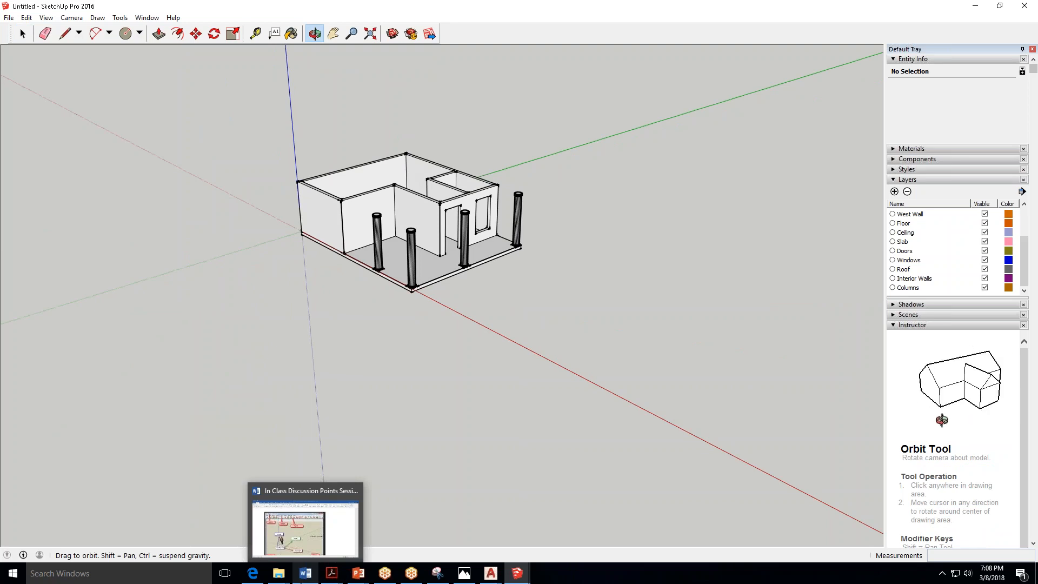
{"action": "left_click", "coordinate": [303, 574]}
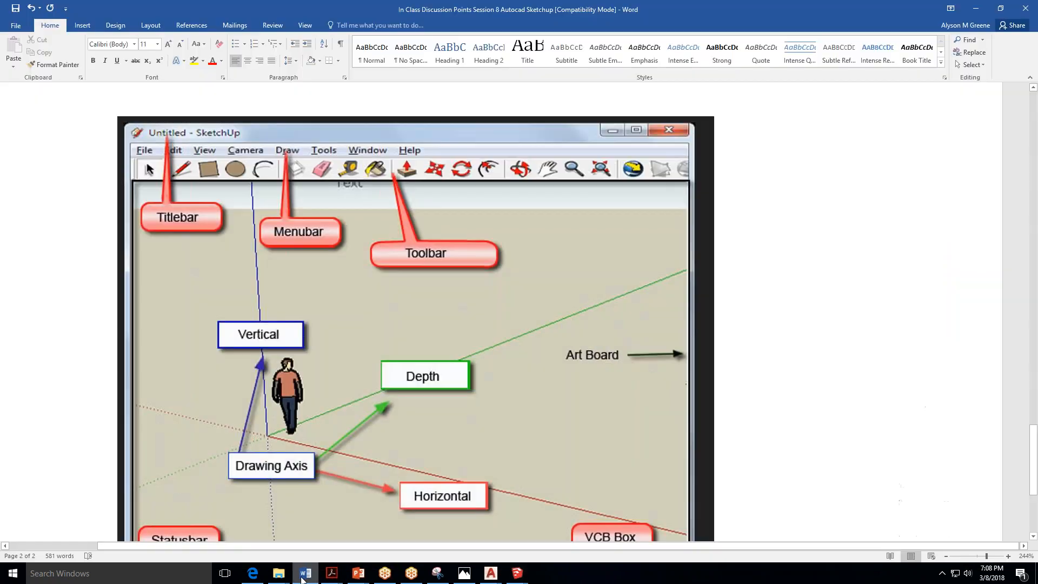
{"action": "scroll", "coordinate": [515, 399], "scroll_direction": "down", "scroll_amount": 3}
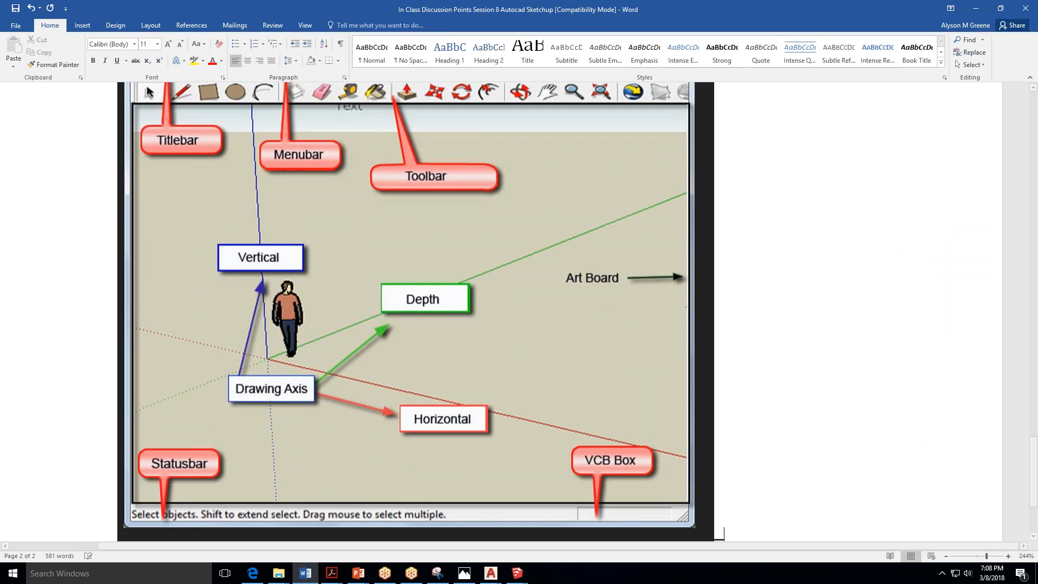
{"action": "left_click", "coordinate": [988, 558]}
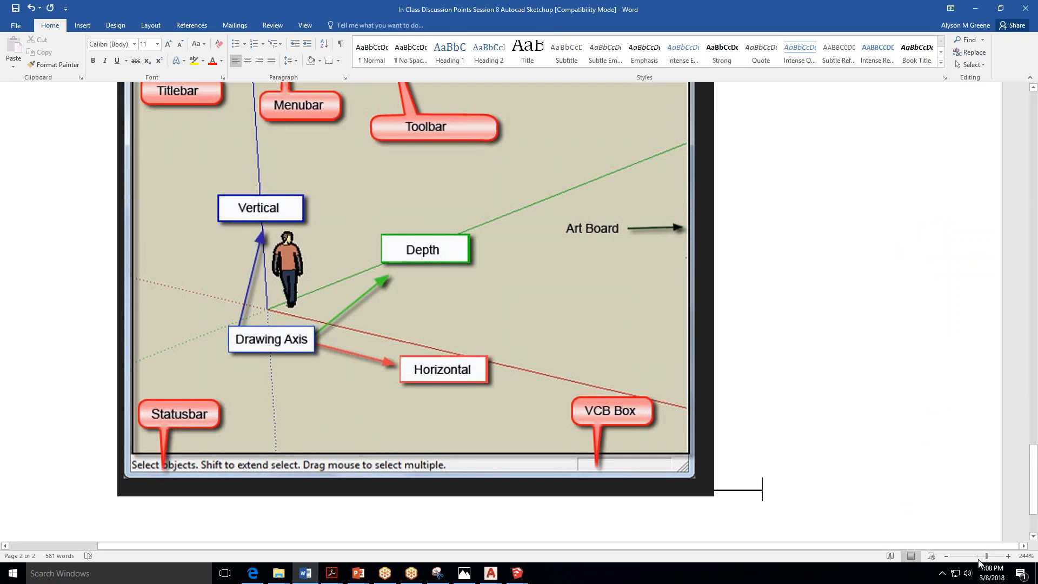
{"action": "mouse_move", "coordinate": [987, 557]}
{"action": "left_mouse_down"}
{"action": "mouse_move", "coordinate": [949, 562]}
{"action": "mouse_move", "coordinate": [968, 565]}
{"action": "left_mouse_up"}
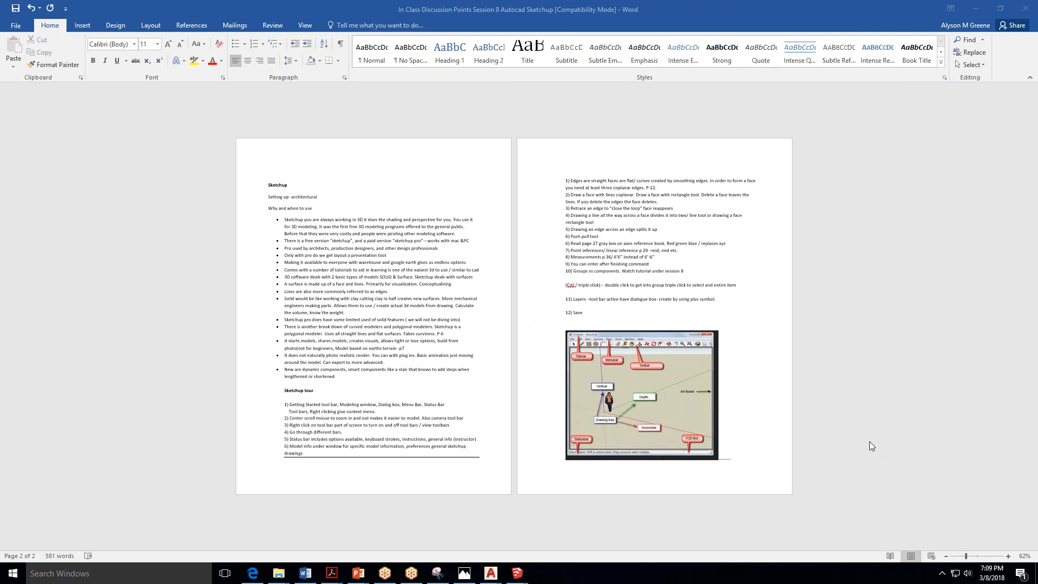
{"action": "left_click", "coordinate": [975, 557]}
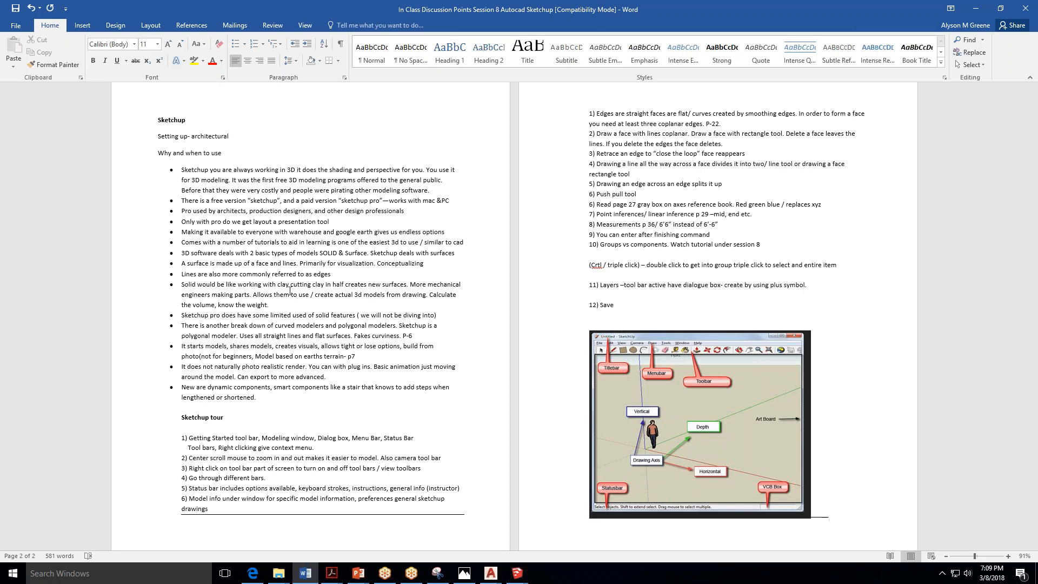
{"action": "left_click", "coordinate": [977, 9]}
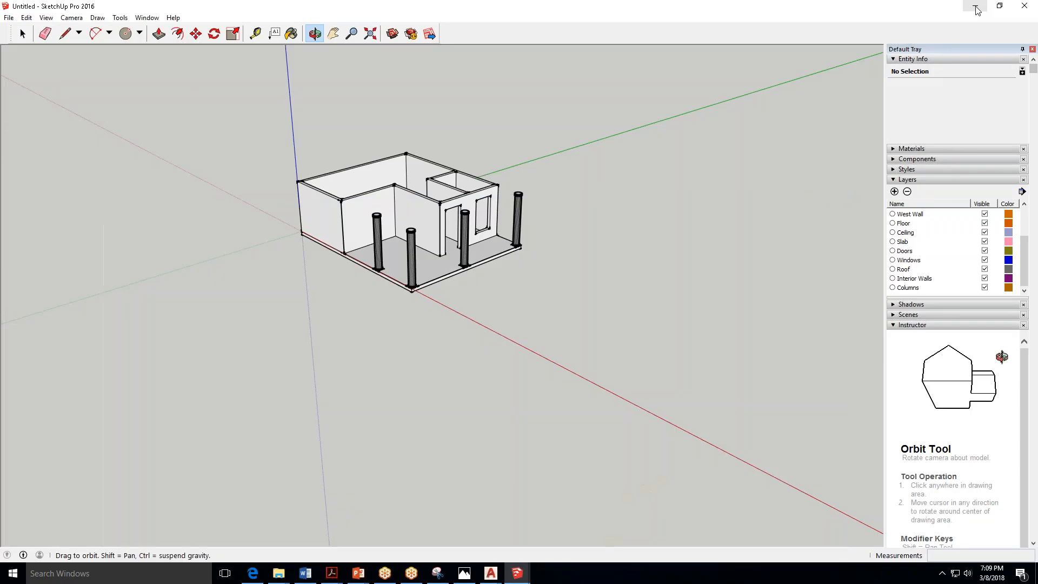
Minimise SketchUp to view the desktop and preview the open SketchUp windows, including the Poolhouse model.
{"action": "left_click", "coordinate": [976, 8]}
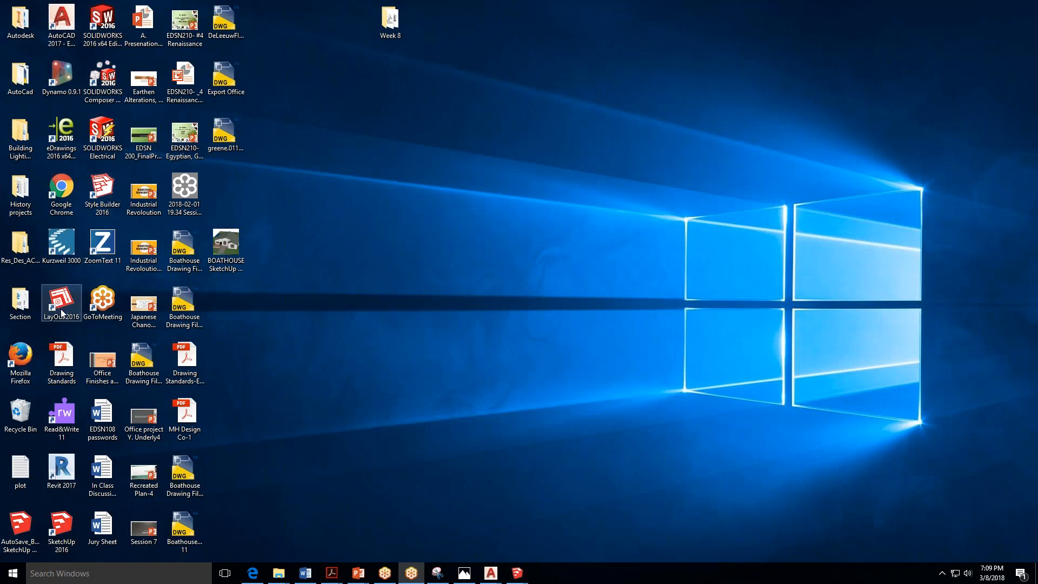
{"action": "mouse_move", "coordinate": [523, 577]}
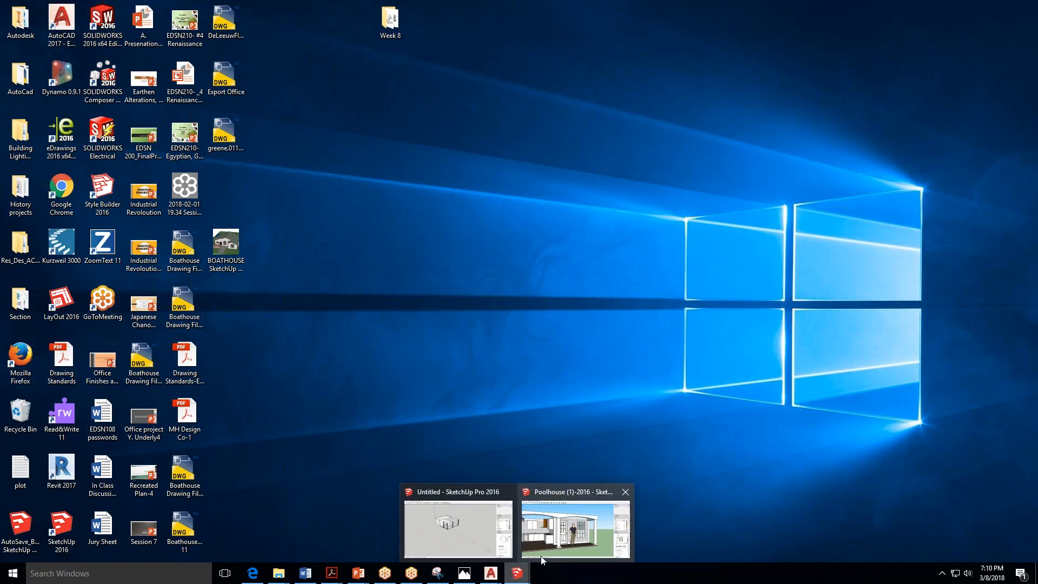
{"action": "mouse_move", "coordinate": [542, 559]}
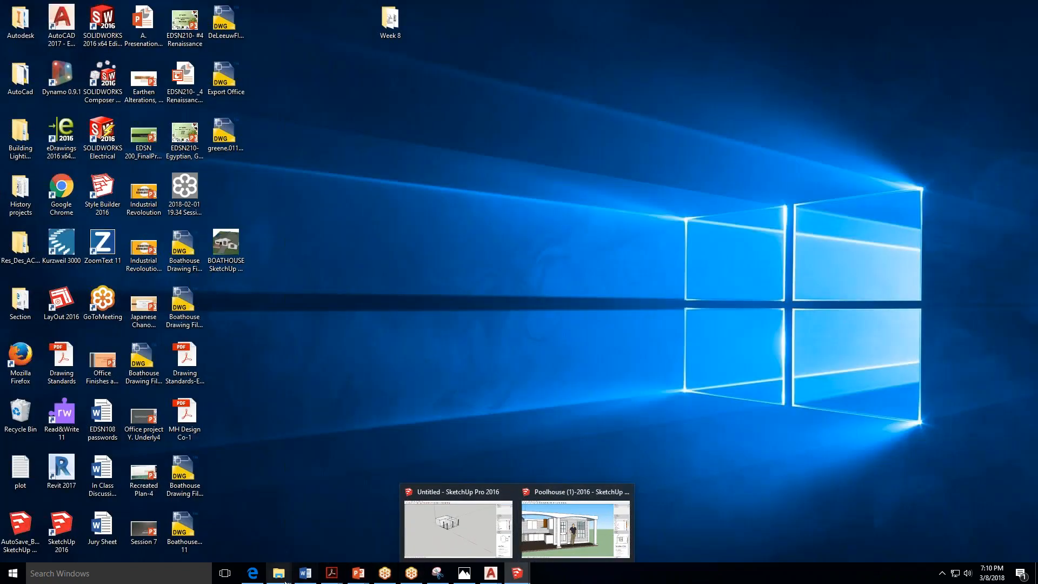
Move the SketchUp interface picture between items 8 and 9 of the Word discussion notes, then minimise the document.
{"action": "left_click", "coordinate": [313, 574]}
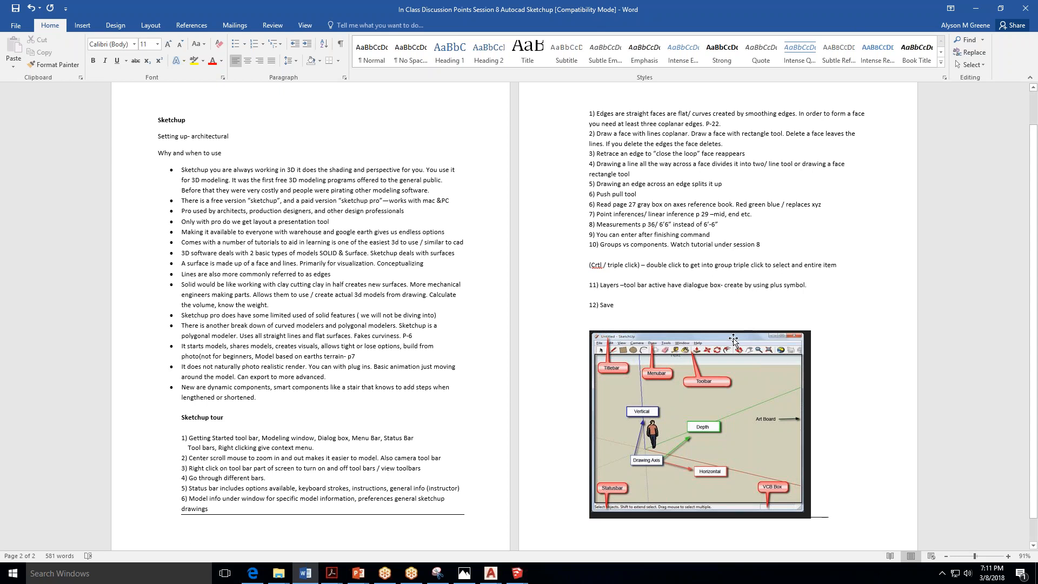
{"action": "mouse_move", "coordinate": [734, 342]}
{"action": "left_mouse_down"}
{"action": "mouse_move", "coordinate": [710, 359]}
{"action": "mouse_move", "coordinate": [658, 358]}
{"action": "mouse_move", "coordinate": [730, 357]}
{"action": "mouse_move", "coordinate": [532, 244]}
{"action": "left_mouse_up"}
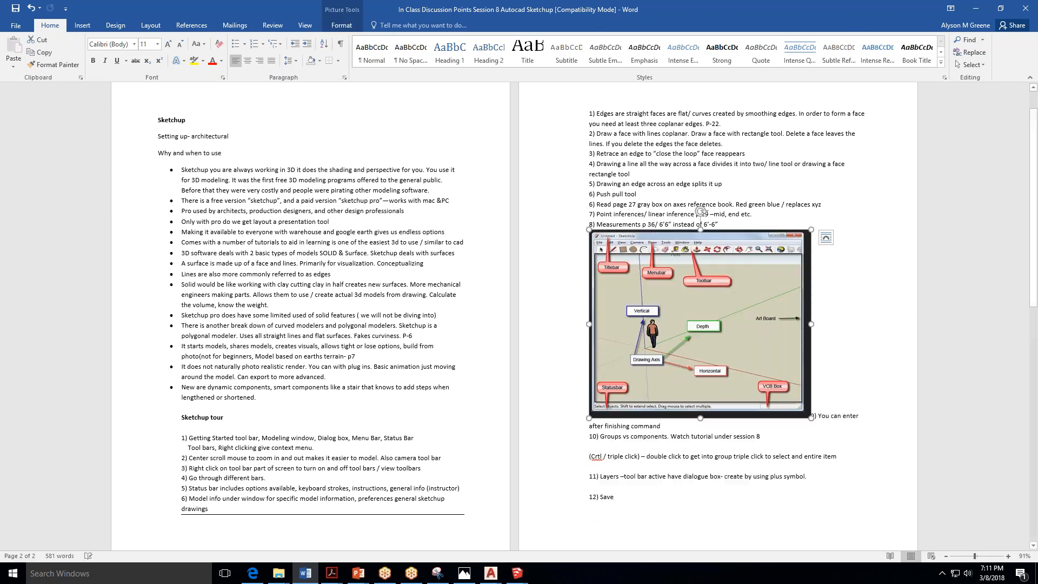
{"action": "left_click", "coordinate": [977, 9]}
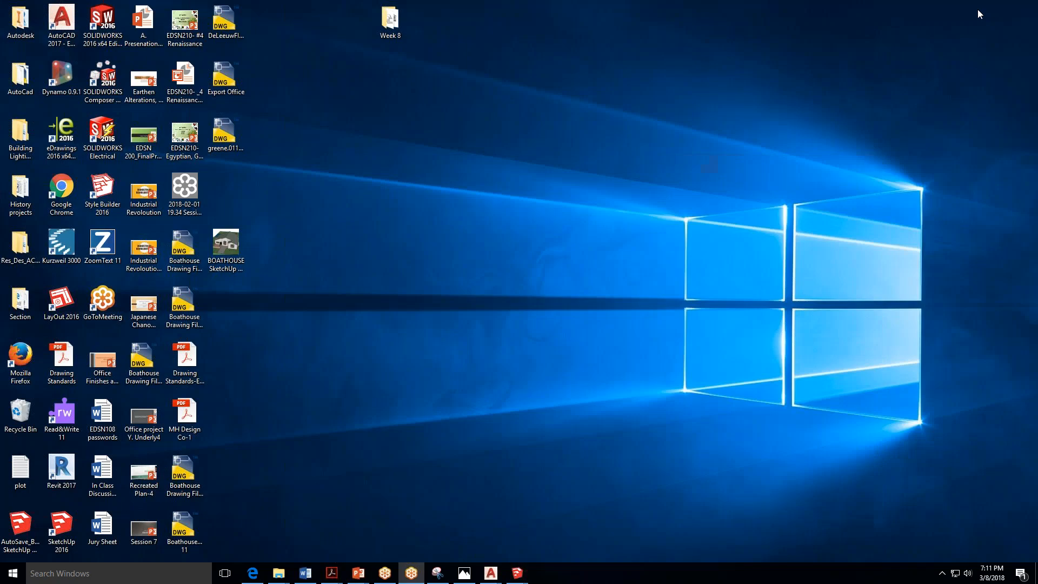
Switch to the web browser, open Video Tutorials Getting Started from the Week 8 module, and view SketchUp's Toolbar Series videos page.
{"action": "left_click", "coordinate": [253, 574]}
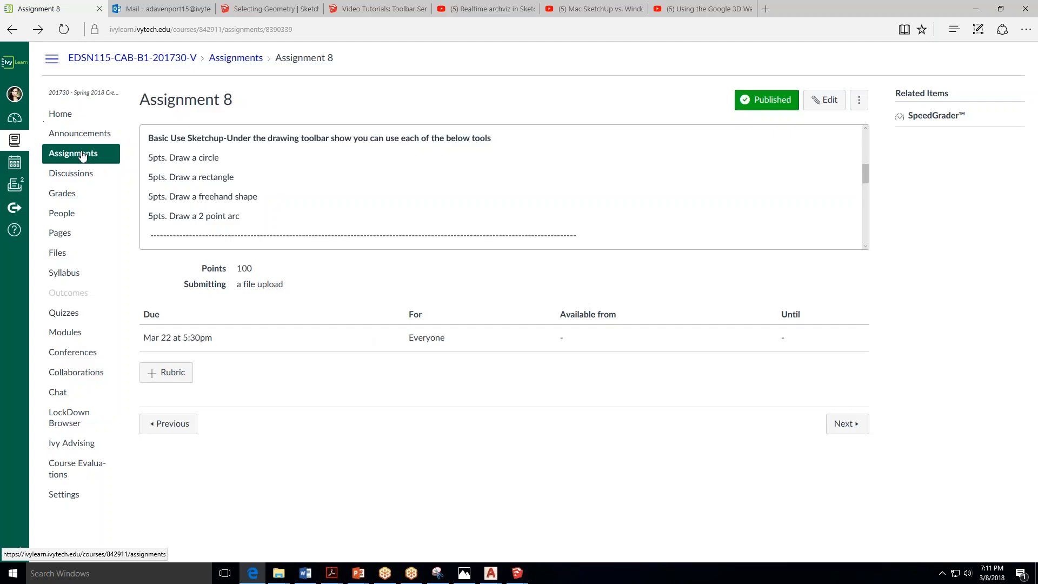
{"action": "left_click", "coordinate": [72, 335]}
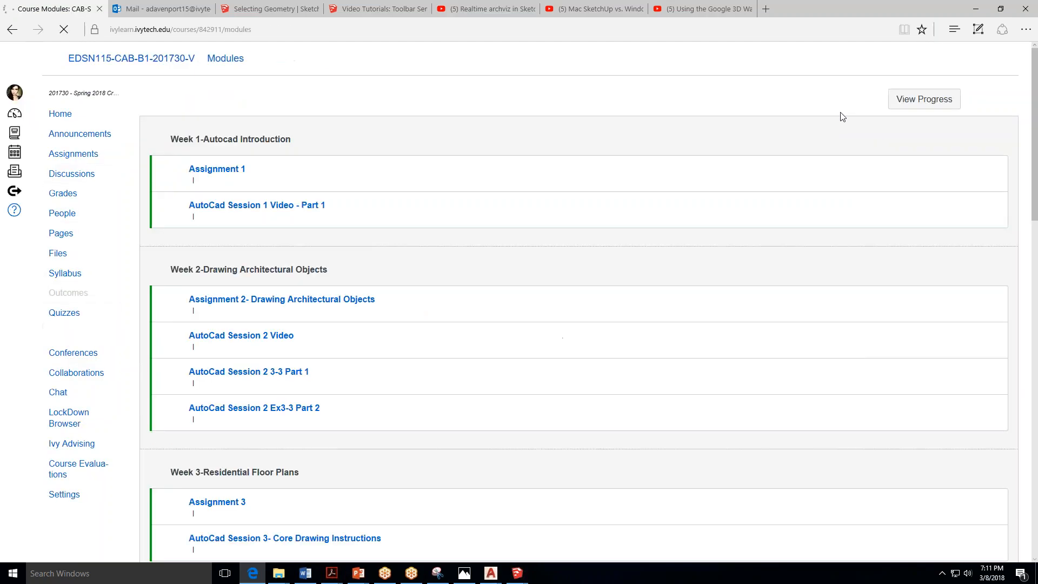
{"action": "scroll", "coordinate": [394, 309], "scroll_direction": "down", "scroll_amount": 15}
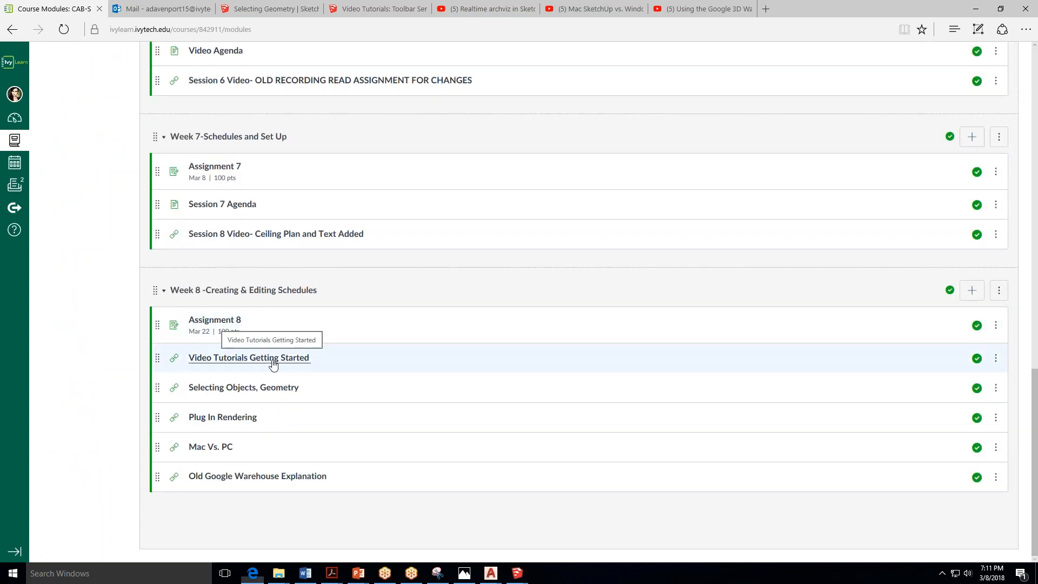
{"action": "left_click", "coordinate": [272, 361]}
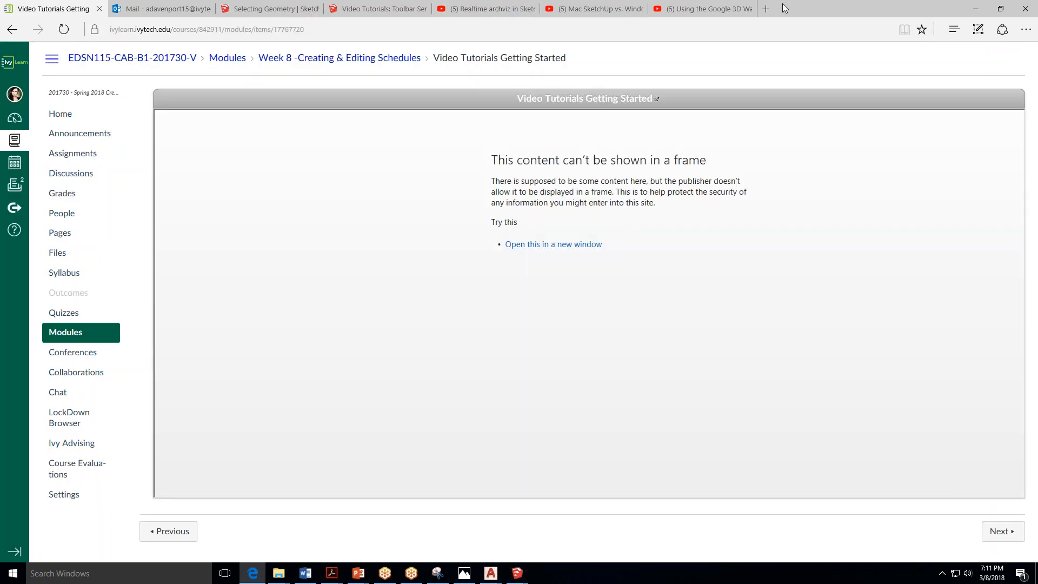
{"action": "left_click", "coordinate": [403, 15]}
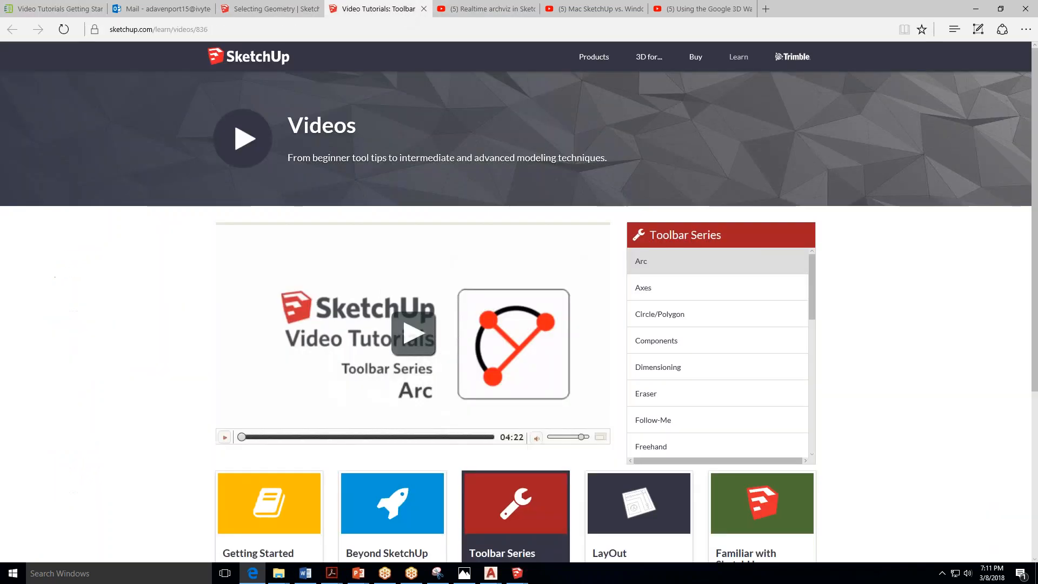
Open the Getting Started series on SketchUp's videos page, play the start of Part 1, and pause it.
{"action": "scroll", "coordinate": [298, 286], "scroll_direction": "down", "scroll_amount": 3}
{"action": "left_click", "coordinate": [297, 286]}
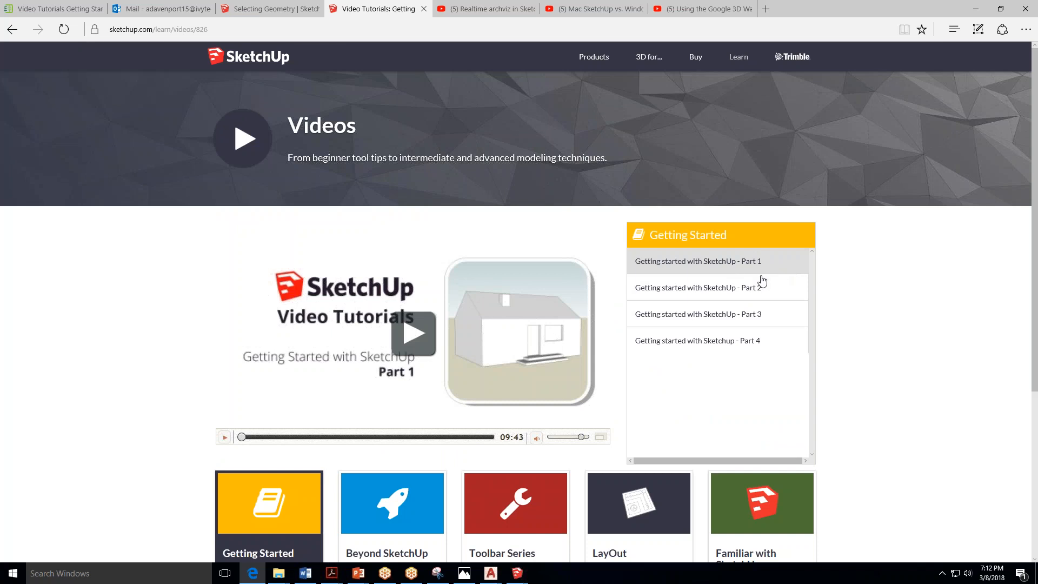
{"action": "left_click", "coordinate": [431, 342]}
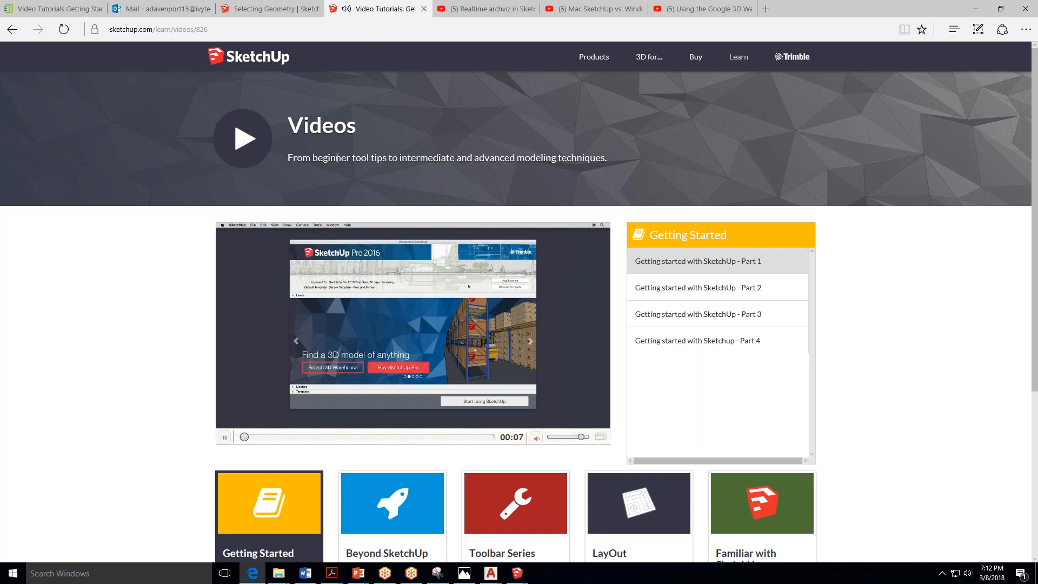
{"action": "left_click", "coordinate": [224, 438]}
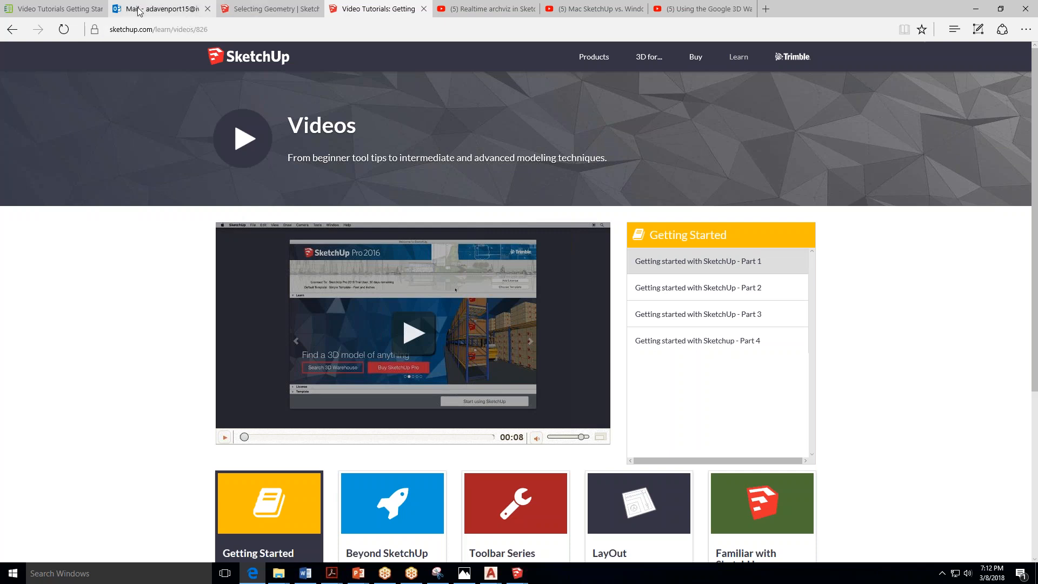
Return to the course page, then open the Selecting Geometry help article and read through its selection methods and modifier key table.
{"action": "left_click", "coordinate": [22, 8]}
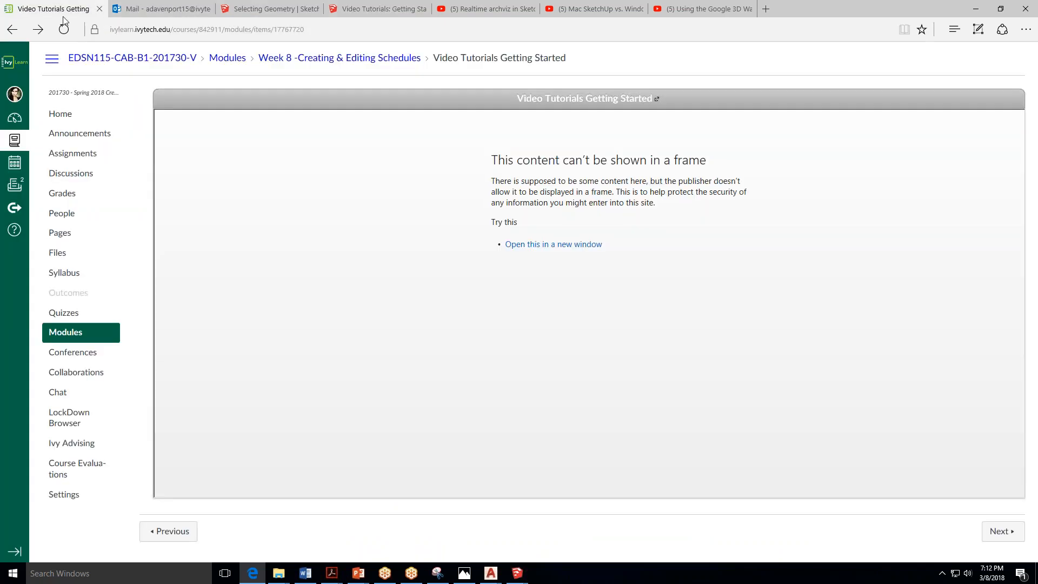
{"action": "mouse_move", "coordinate": [287, 7]}
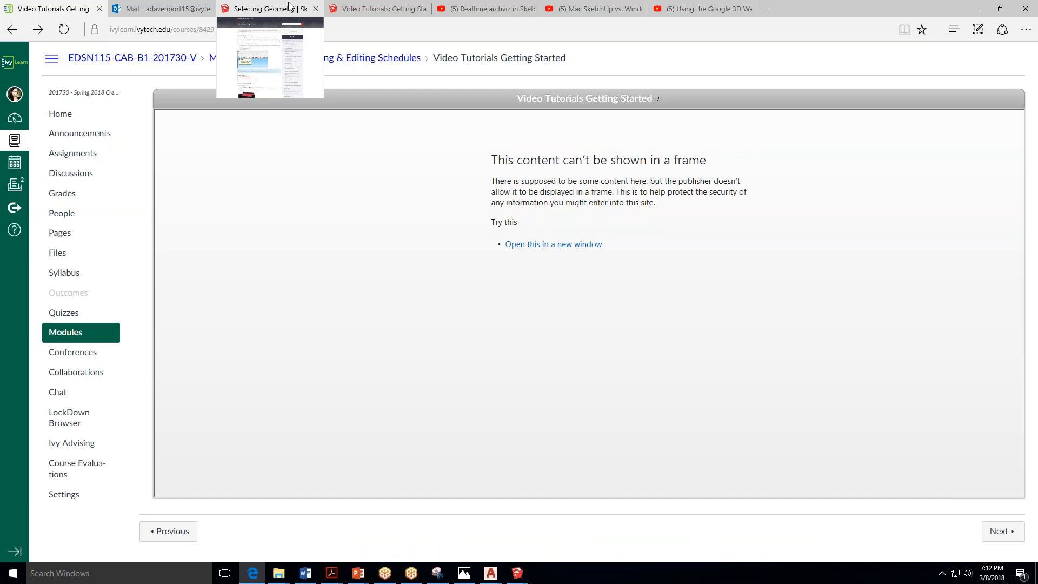
{"action": "mouse_move", "coordinate": [399, 5]}
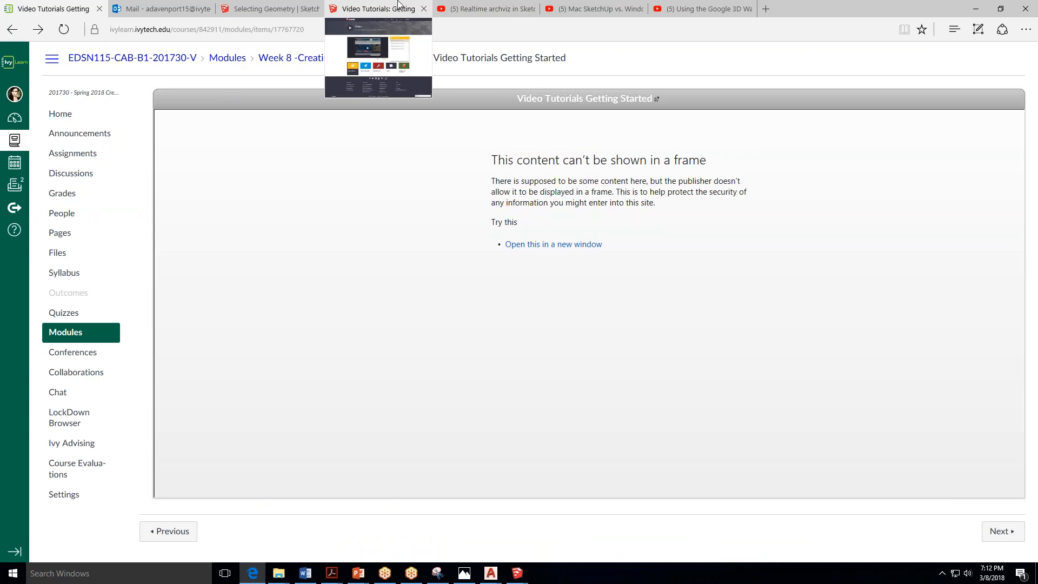
{"action": "mouse_move", "coordinate": [181, 12]}
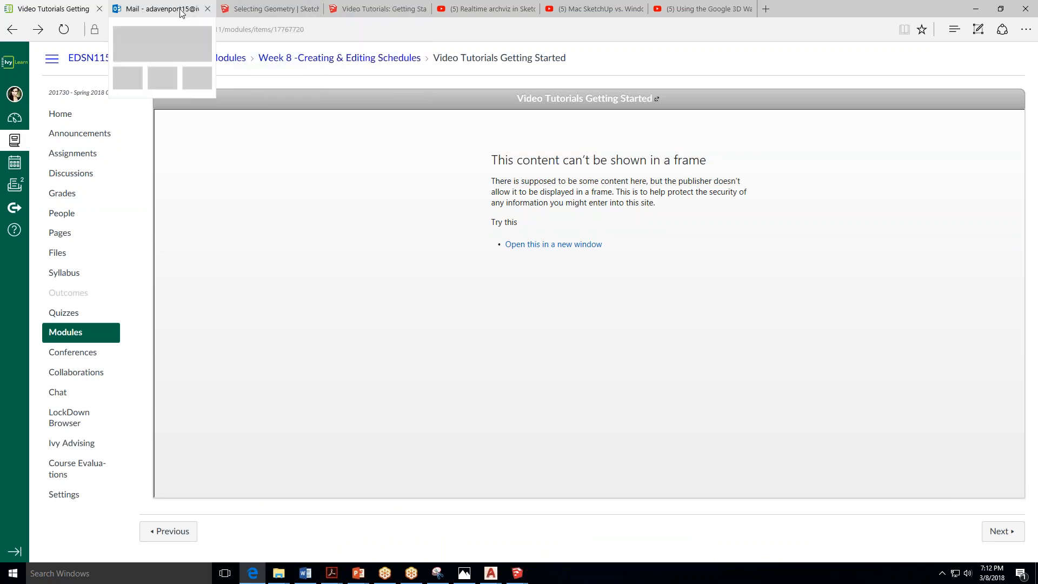
{"action": "left_click", "coordinate": [270, 9]}
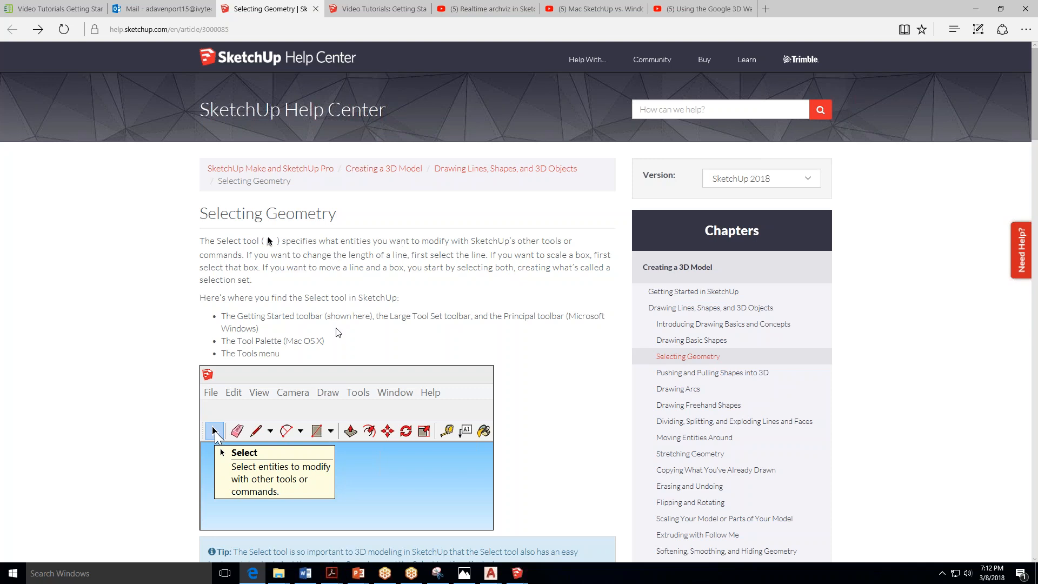
{"action": "scroll", "coordinate": [338, 332], "scroll_direction": "down", "scroll_amount": 3}
{"action": "scroll", "coordinate": [338, 332], "scroll_direction": "up", "scroll_amount": 1}
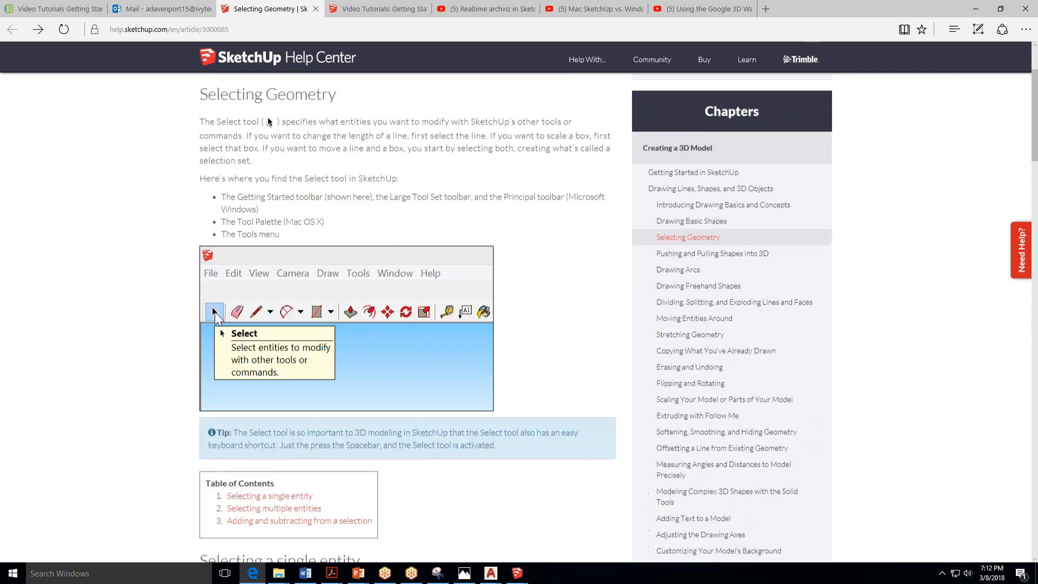
{"action": "scroll", "coordinate": [292, 382], "scroll_direction": "up", "scroll_amount": 1}
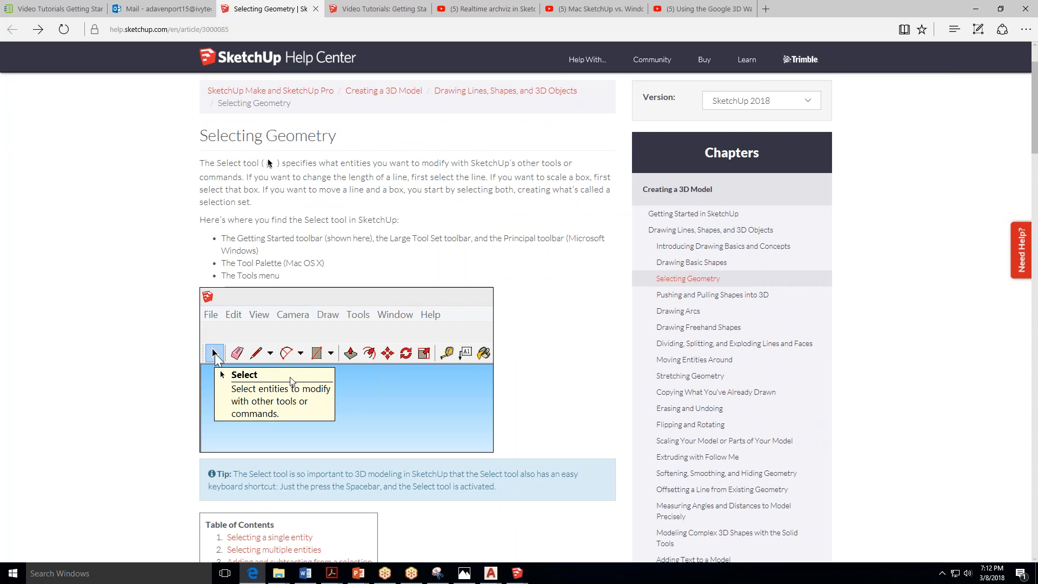
{"action": "scroll", "coordinate": [292, 381], "scroll_direction": "down", "scroll_amount": 7}
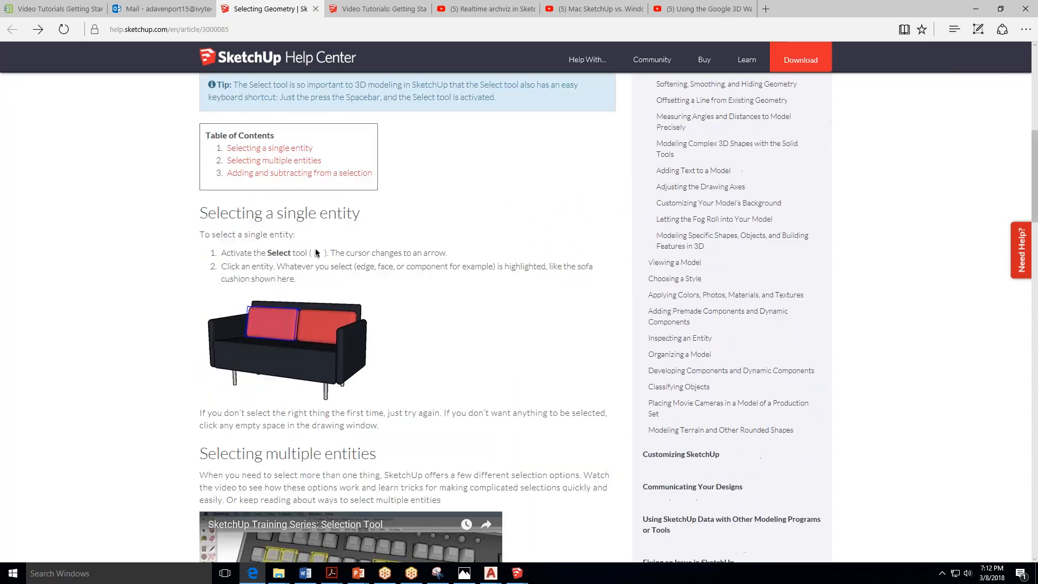
{"action": "scroll", "coordinate": [341, 373], "scroll_direction": "down", "scroll_amount": 3}
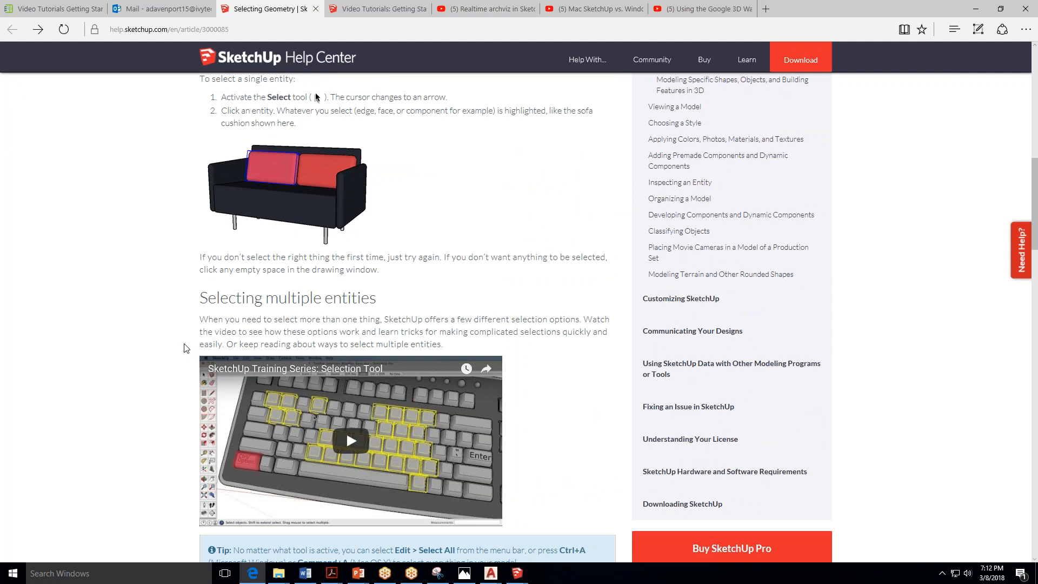
{"action": "scroll", "coordinate": [164, 356], "scroll_direction": "down", "scroll_amount": 6}
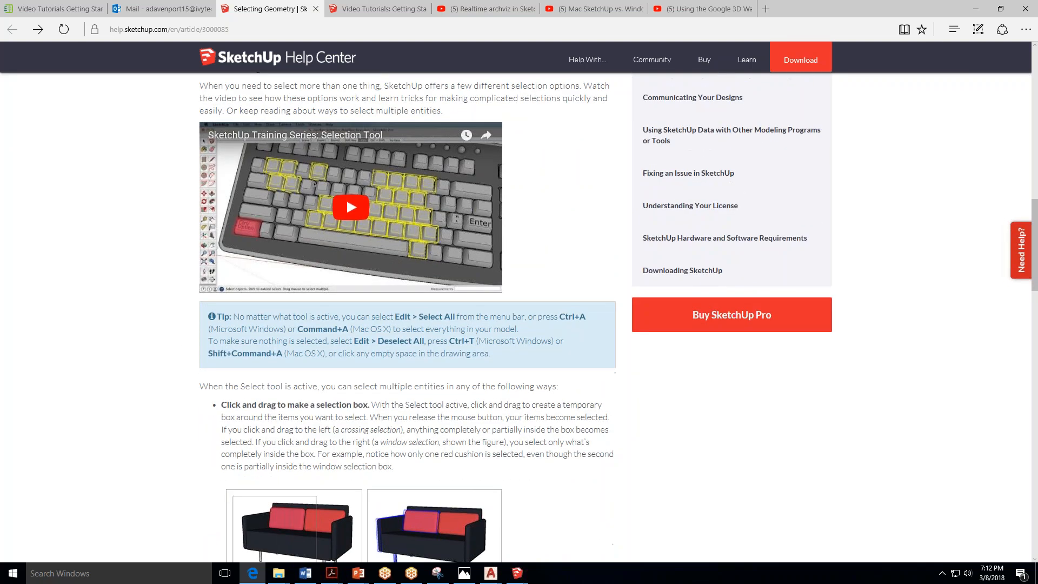
{"action": "scroll", "coordinate": [346, 119], "scroll_direction": "down", "scroll_amount": 7}
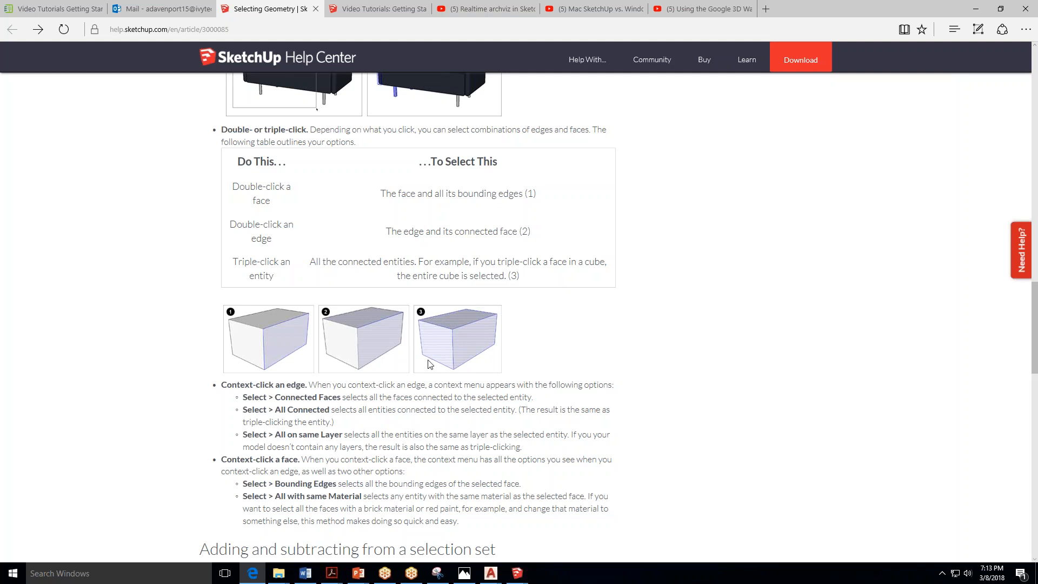
{"action": "scroll", "coordinate": [314, 428], "scroll_direction": "down", "scroll_amount": 9}
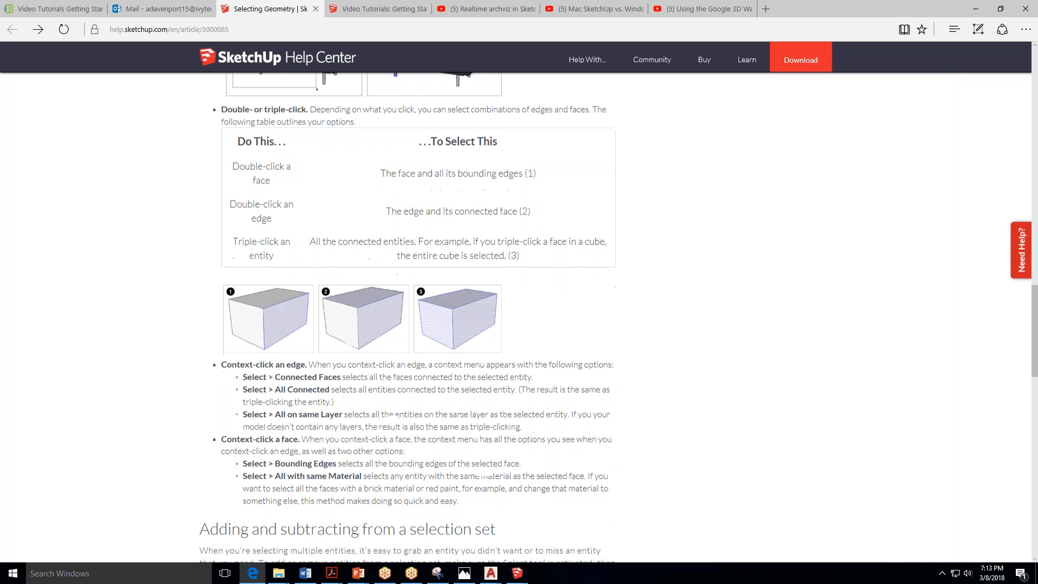
{"action": "scroll", "coordinate": [311, 446], "scroll_direction": "down", "scroll_amount": 3}
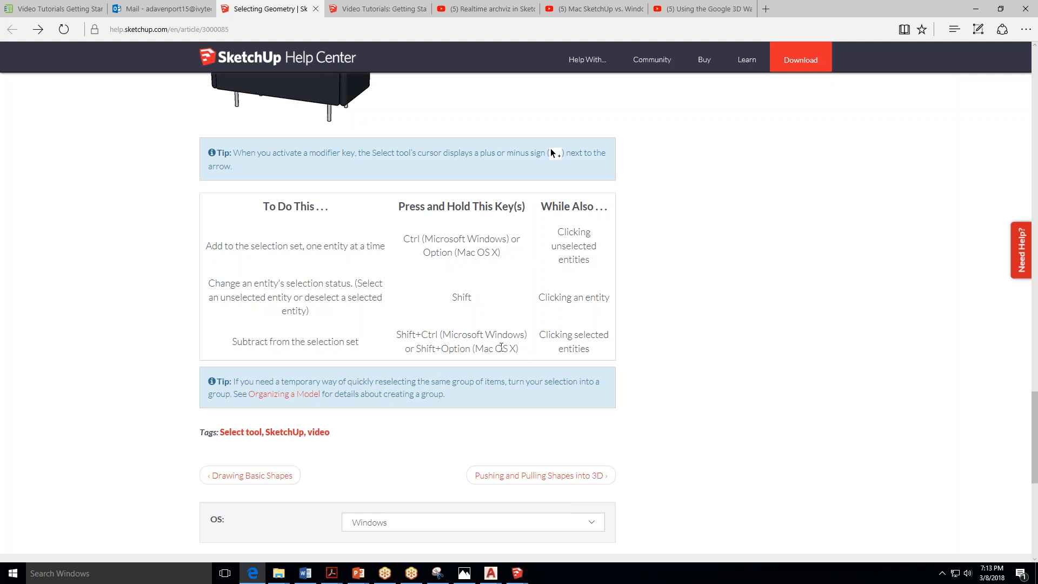
Play and skip ahead in the Realtime archviz in SketchUp video, then view the Mac SketchUp vs. Windows SketchUp and Google 3D Warehouse video pages.
{"action": "left_click", "coordinate": [494, 6]}
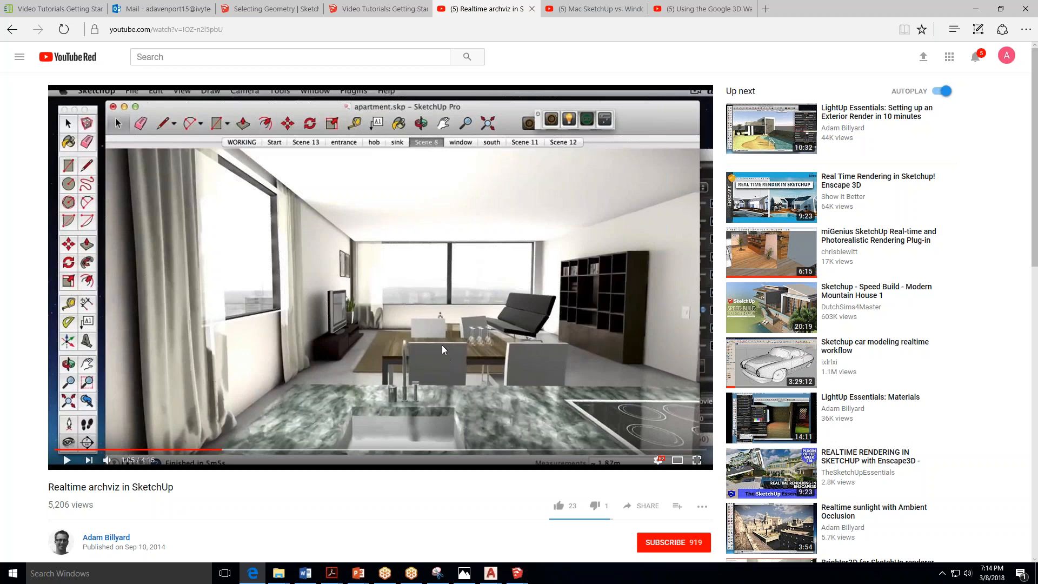
{"action": "left_click", "coordinate": [66, 462]}
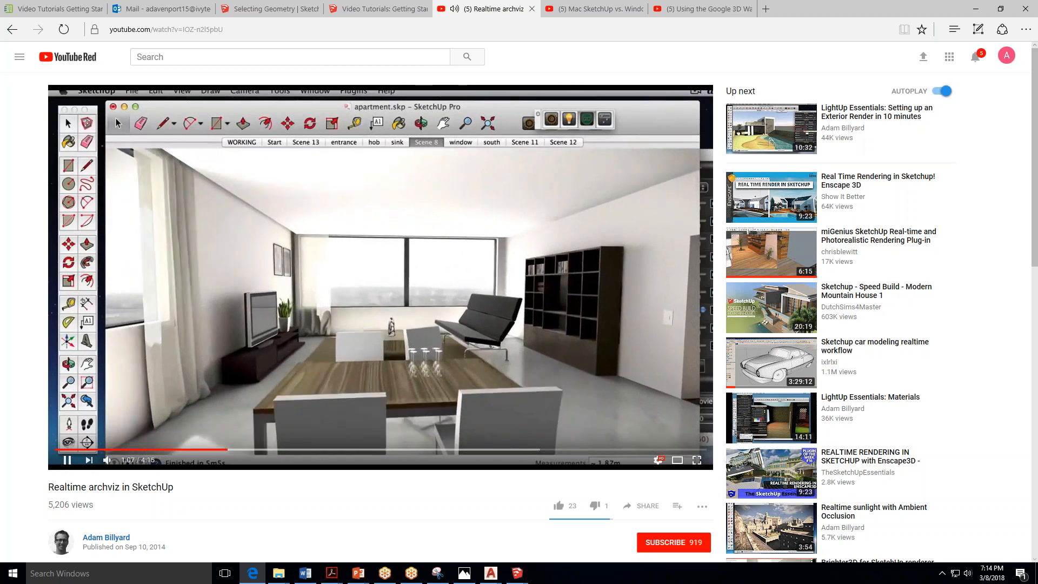
{"action": "left_click_drag", "start_coordinate": [227, 450], "coordinate": [346, 456]}
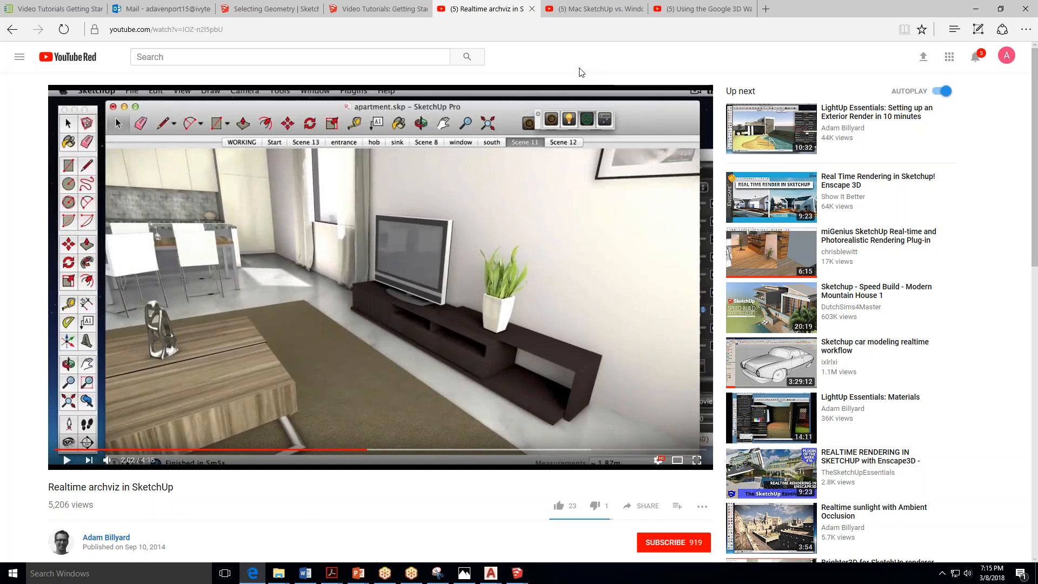
{"action": "left_click", "coordinate": [605, 18]}
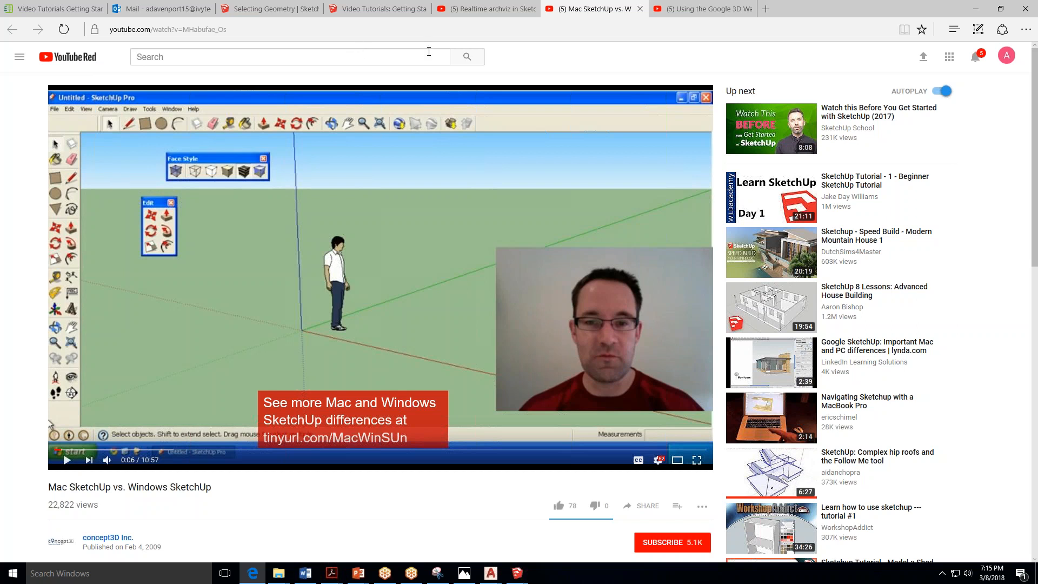
{"action": "left_click", "coordinate": [701, 12]}
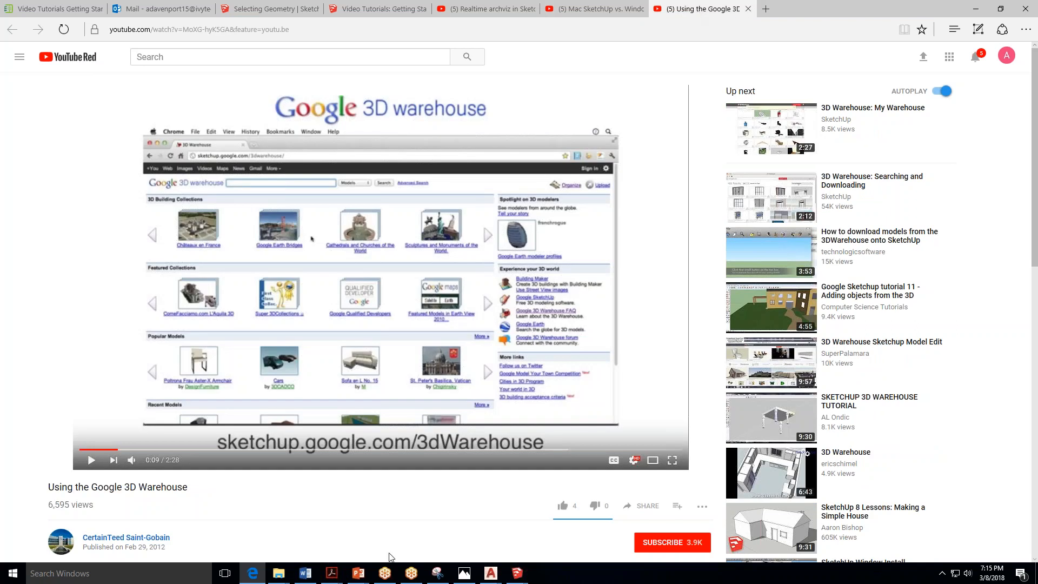
Switch to the untitled SketchUp model and open Kitchen-Isolates from the desktop's Week 8 folder, discarding the untitled model's changes.
{"action": "mouse_move", "coordinate": [526, 579]}
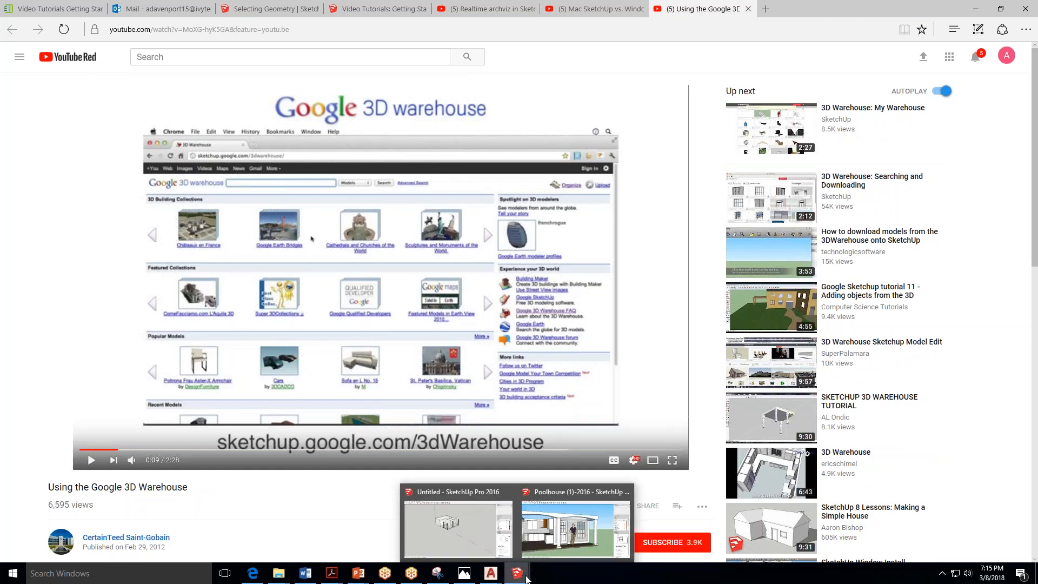
{"action": "left_click", "coordinate": [454, 530]}
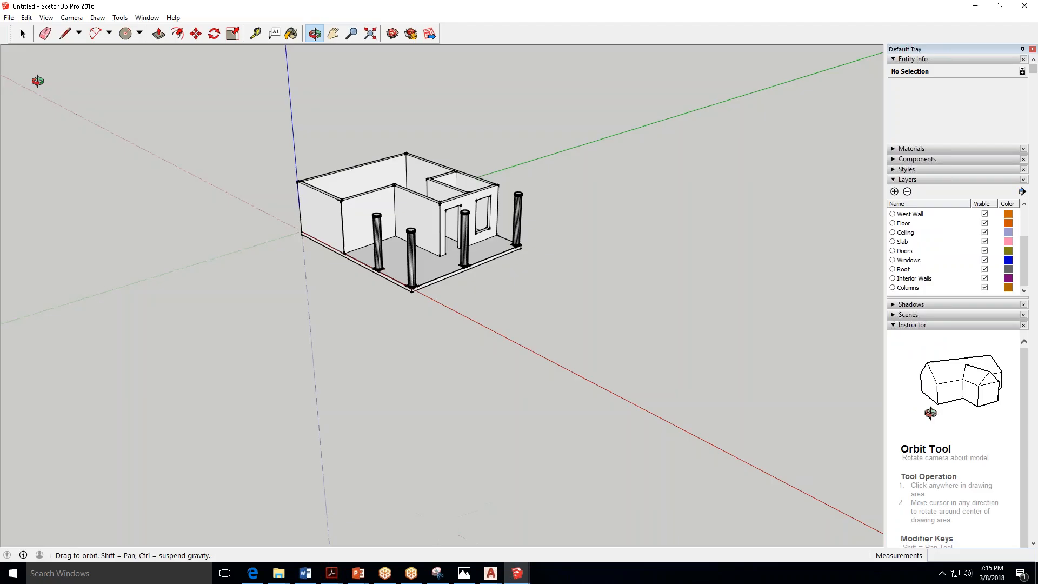
{"action": "left_click", "coordinate": [10, 18]}
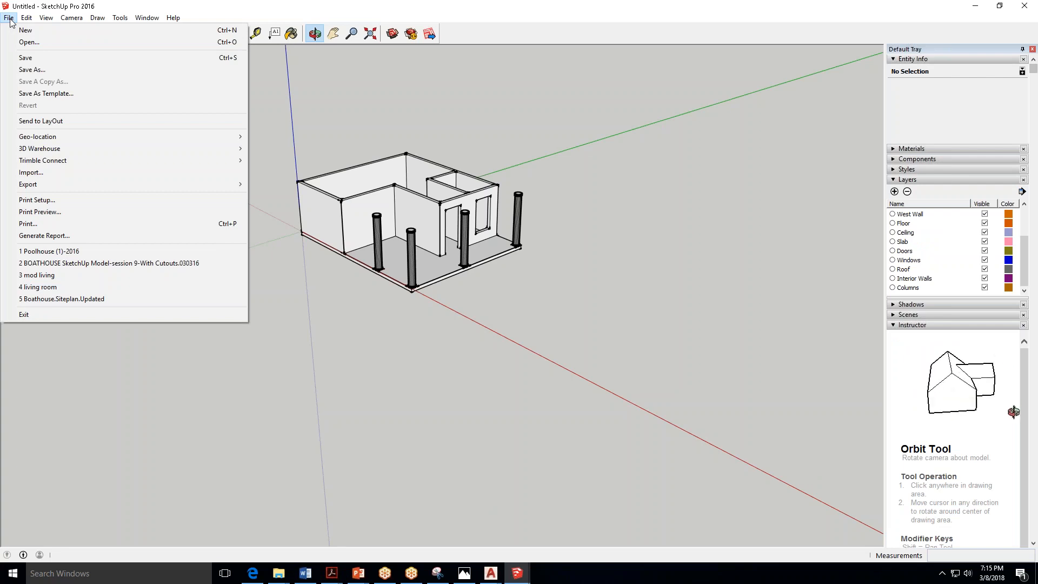
{"action": "left_click", "coordinate": [73, 47]}
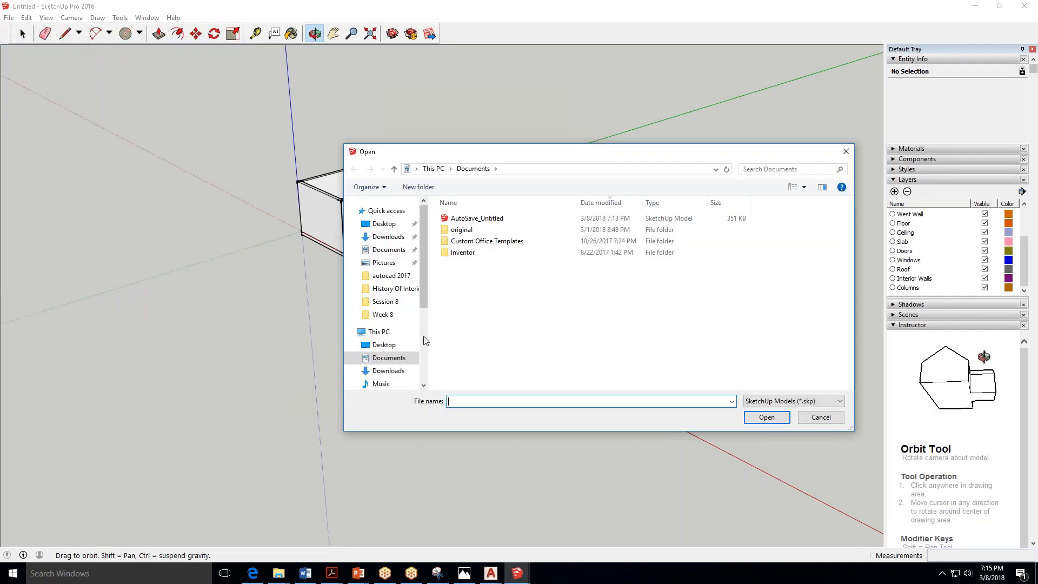
{"action": "left_click", "coordinate": [387, 224]}
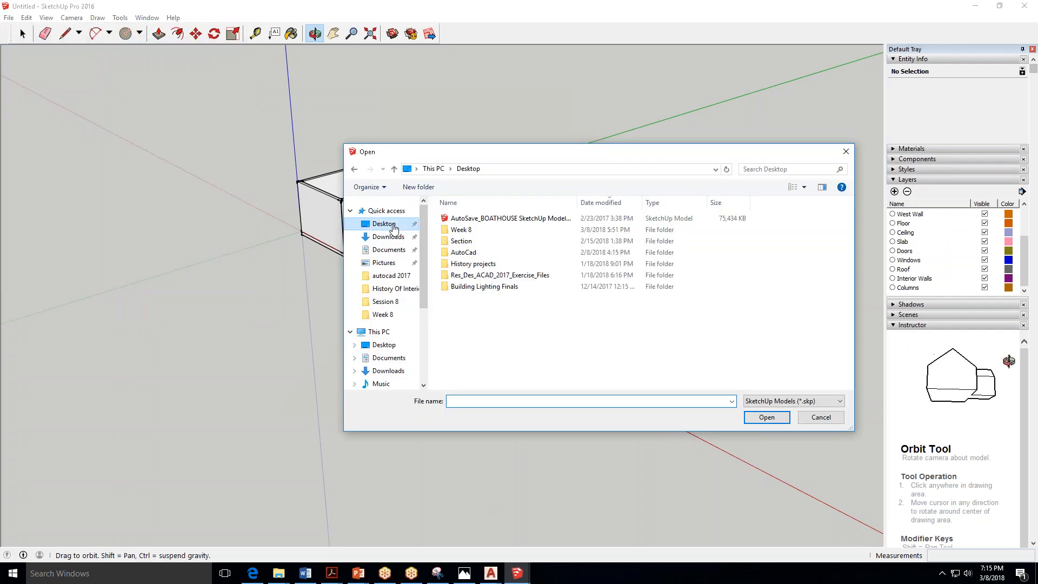
{"action": "double_click", "coordinate": [492, 231]}
{"action": "left_click", "coordinate": [492, 230]}
{"action": "double_click", "coordinate": [493, 231]}
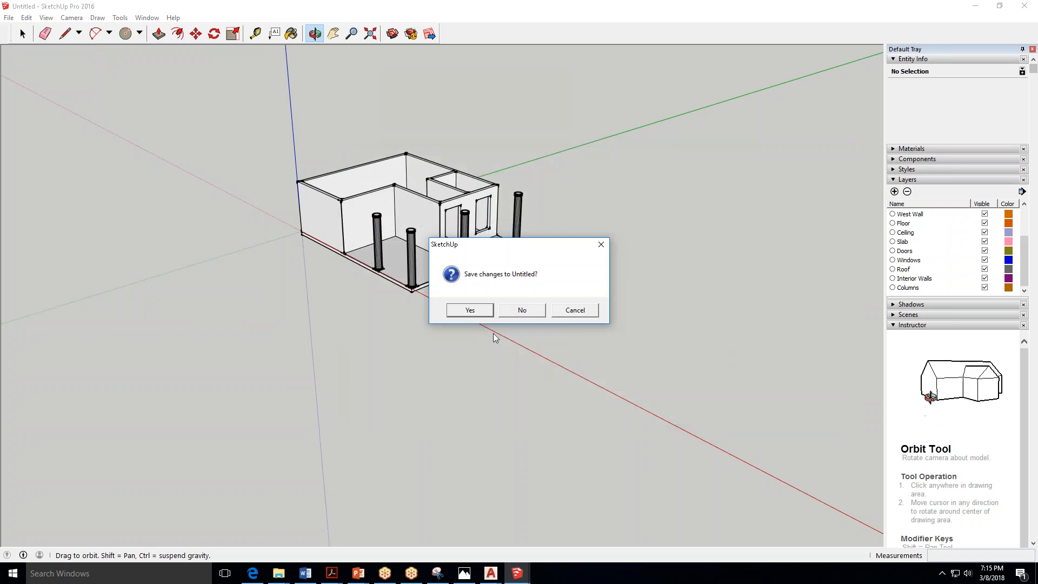
{"action": "left_click", "coordinate": [525, 308]}
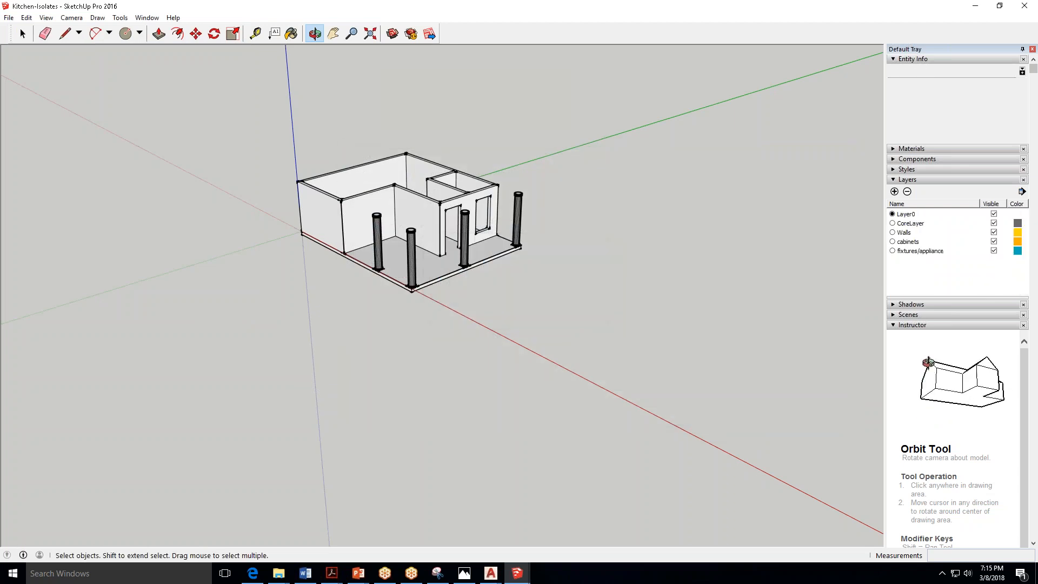
{"action": "key", "text": "shift+z"}
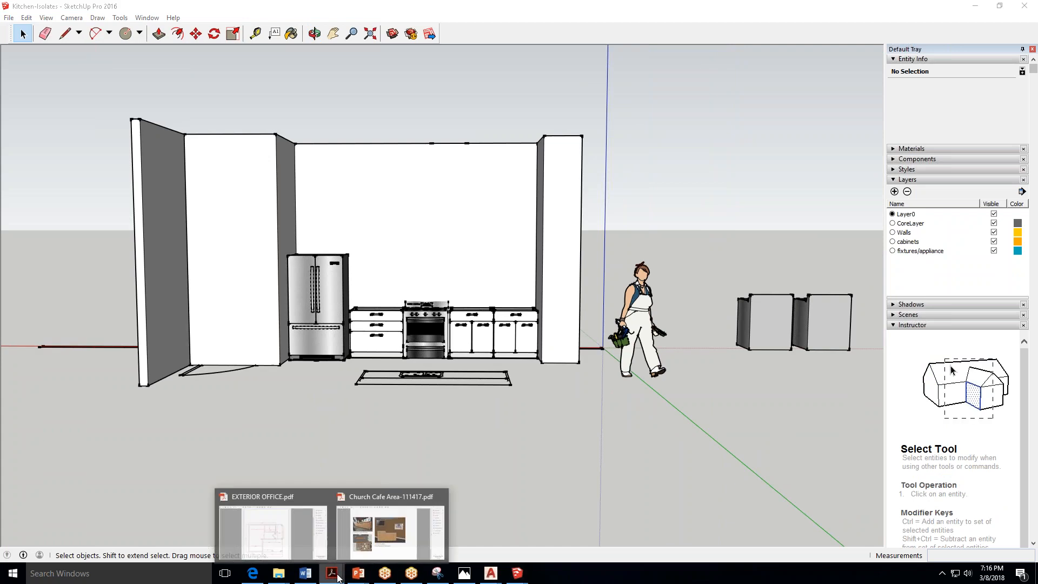
Switch to DeleeuwFinal1.dwg in AutoCAD and examine the floor plan's kitchen area and the interior elevations beside it.
{"action": "mouse_move", "coordinate": [491, 573]}
{"action": "left_click", "coordinate": [437, 542]}
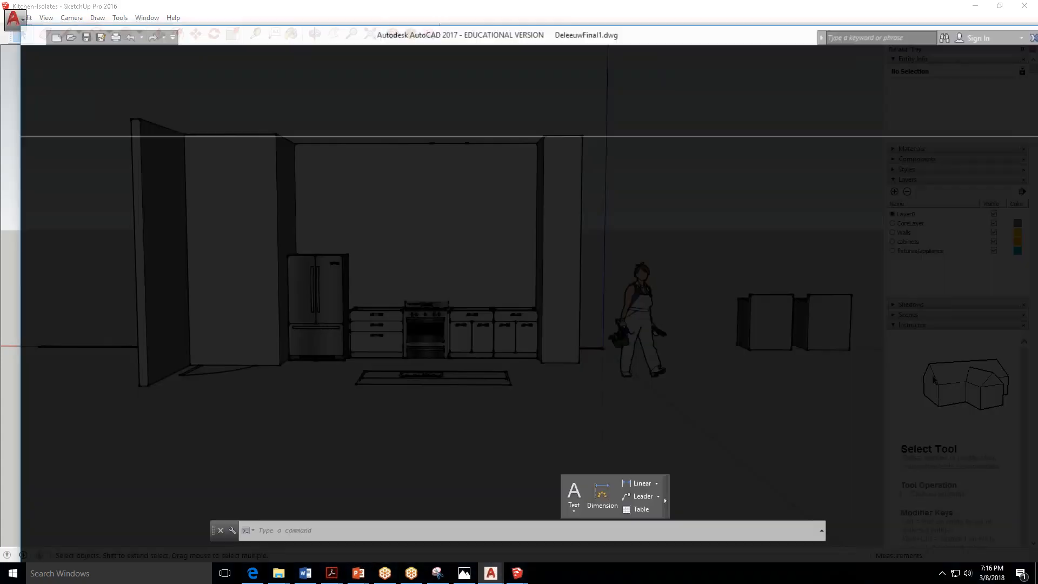
{"action": "scroll", "coordinate": [405, 248], "scroll_direction": "up", "scroll_amount": 5}
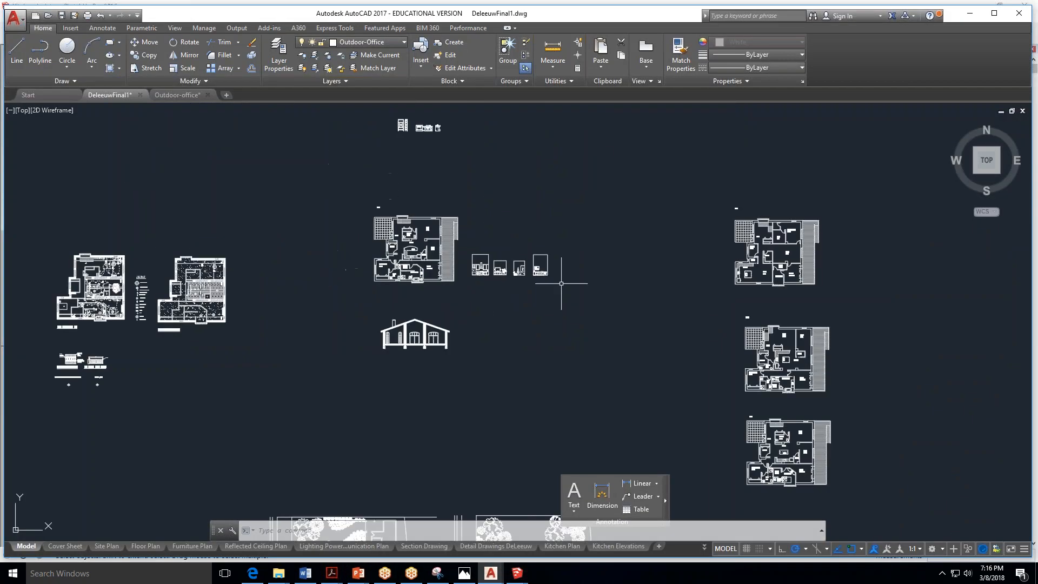
{"action": "middle_click_drag", "start_coordinate": [594, 292], "coordinate": [551, 265]}
{"action": "scroll", "coordinate": [382, 225], "scroll_direction": "up", "scroll_amount": 5}
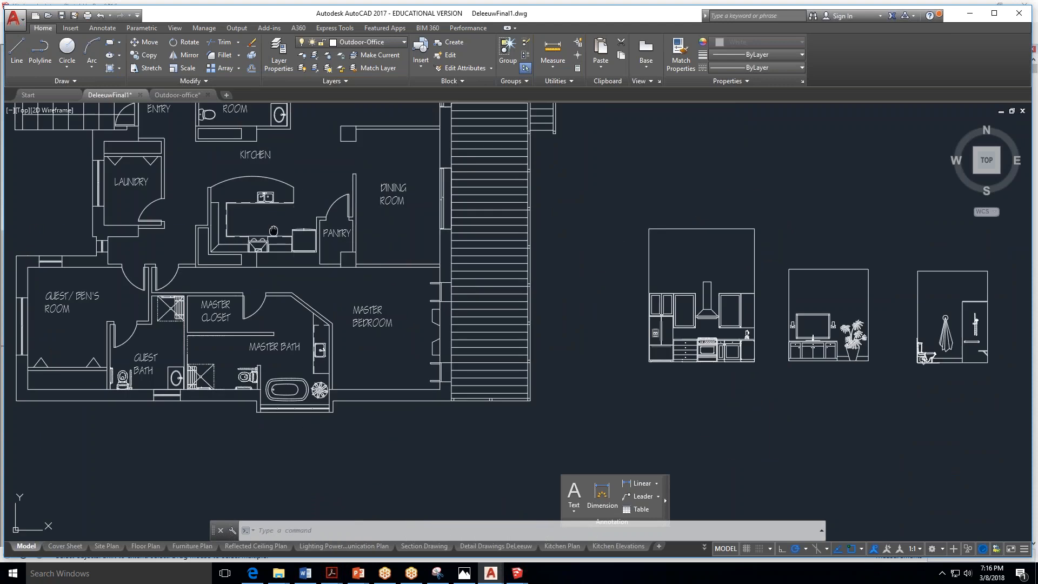
{"action": "scroll", "coordinate": [295, 231], "scroll_direction": "down", "scroll_amount": 2}
{"action": "scroll", "coordinate": [178, 173], "scroll_direction": "down", "scroll_amount": 5}
{"action": "scroll", "coordinate": [383, 209], "scroll_direction": "down", "scroll_amount": 1}
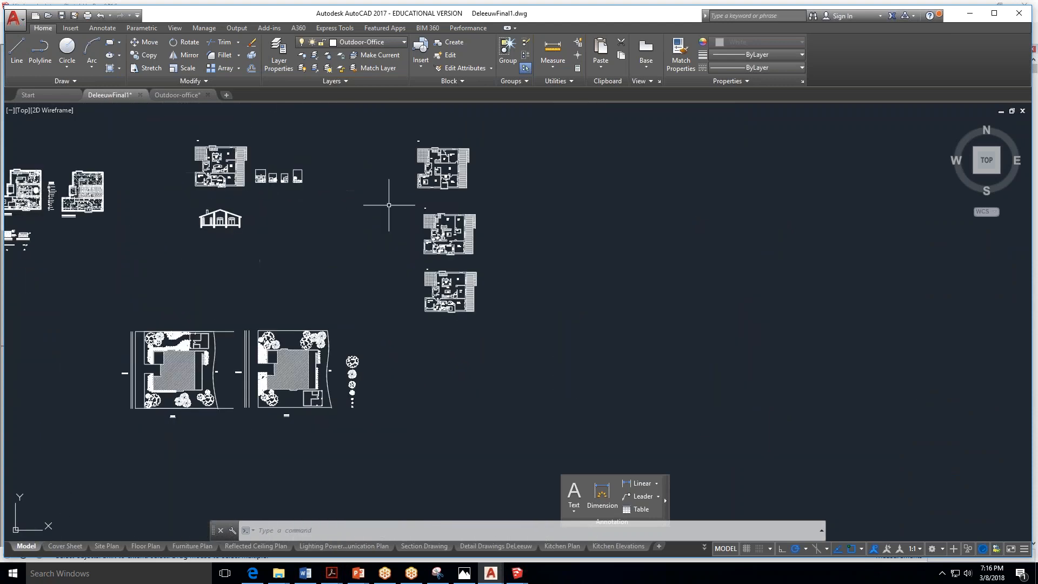
Zoom to the DeleeuwFinal1 floor plan, select the objects in the kitchen and pantry area, and switch to the Outdoor-office drawing.
{"action": "scroll", "coordinate": [422, 232], "scroll_direction": "up", "scroll_amount": 5}
{"action": "scroll", "coordinate": [510, 309], "scroll_direction": "down", "scroll_amount": 5}
{"action": "scroll", "coordinate": [522, 354], "scroll_direction": "up", "scroll_amount": 6}
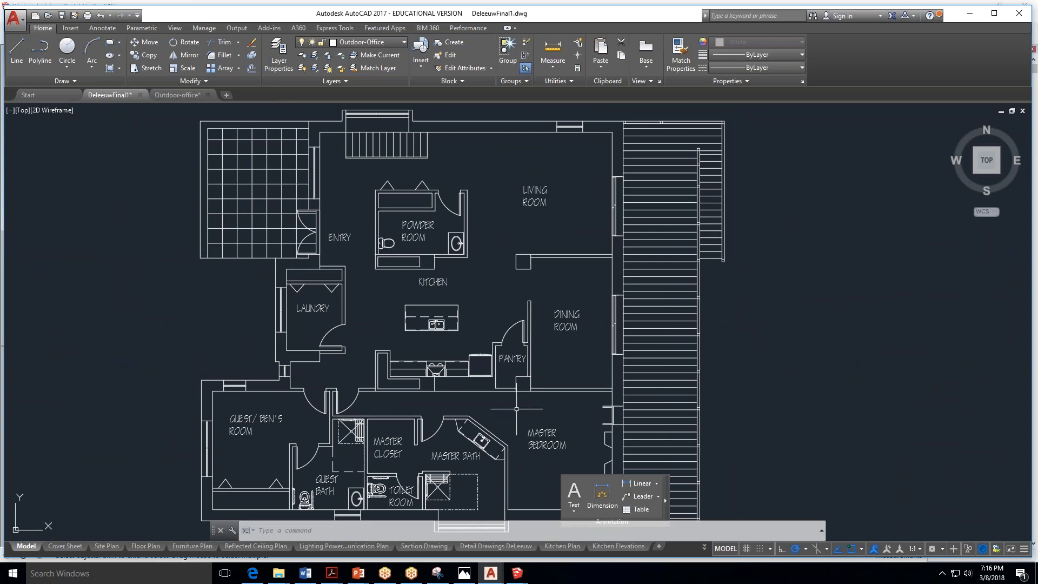
{"action": "left_click", "coordinate": [550, 283]}
{"action": "left_click", "coordinate": [373, 394]}
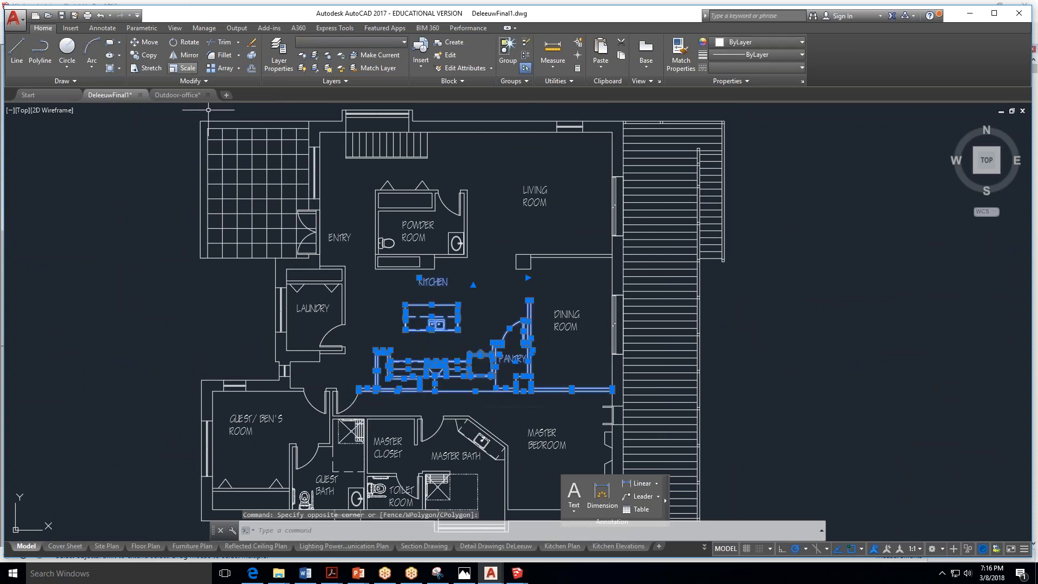
{"action": "left_click", "coordinate": [178, 94]}
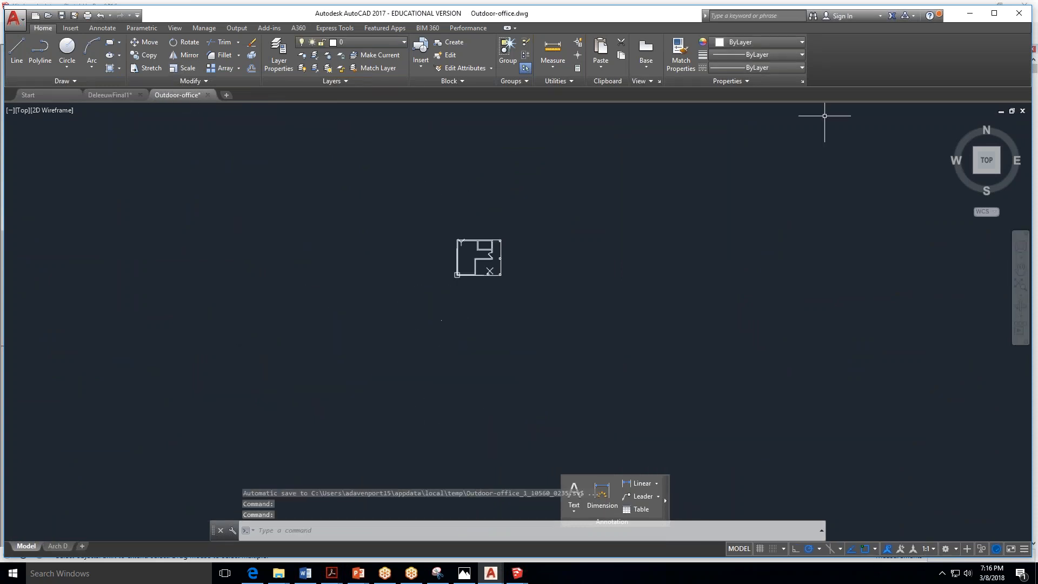
Switch to the Kitchen-Isolates model in SketchUp and inspect the kitchen from above and from the front, selecting and deselecting the wall group.
{"action": "left_click", "coordinate": [973, 16]}
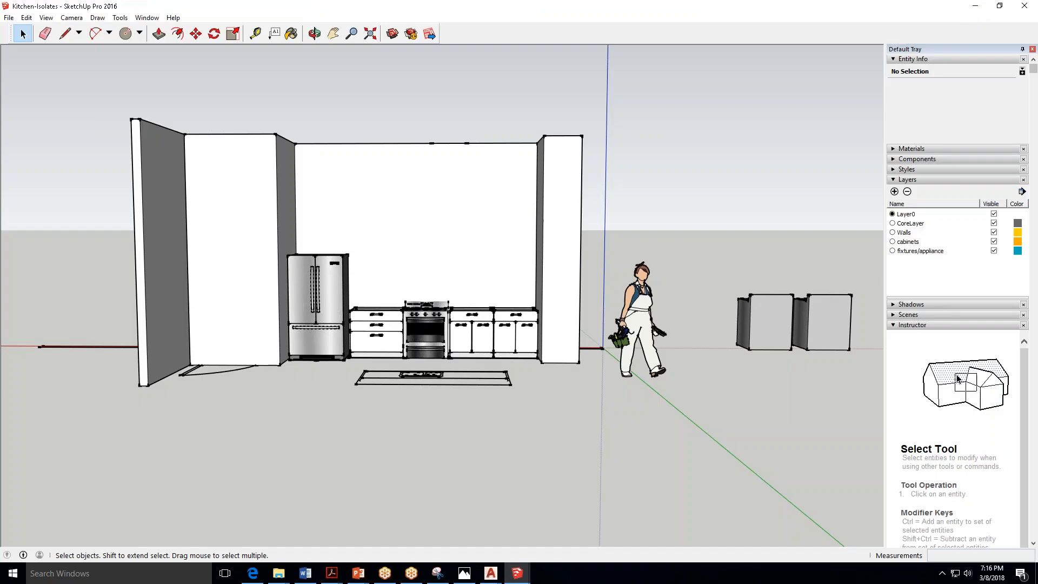
{"action": "left_click", "coordinate": [315, 33]}
{"action": "left_click_drag", "start_coordinate": [417, 410], "coordinate": [433, 454]}
{"action": "key", "text": "space"}
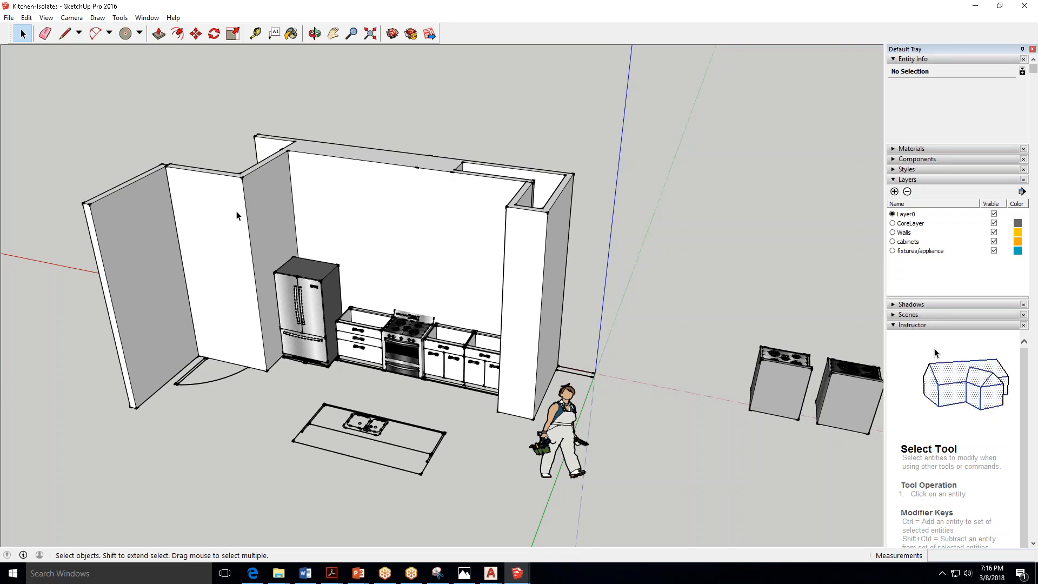
{"action": "left_click", "coordinate": [561, 202]}
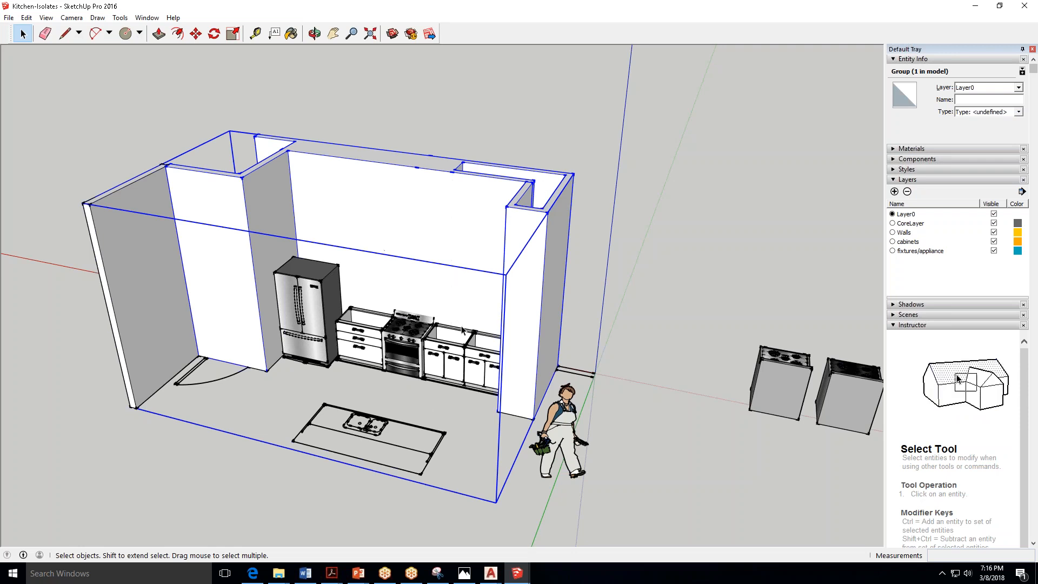
{"action": "left_click", "coordinate": [100, 114]}
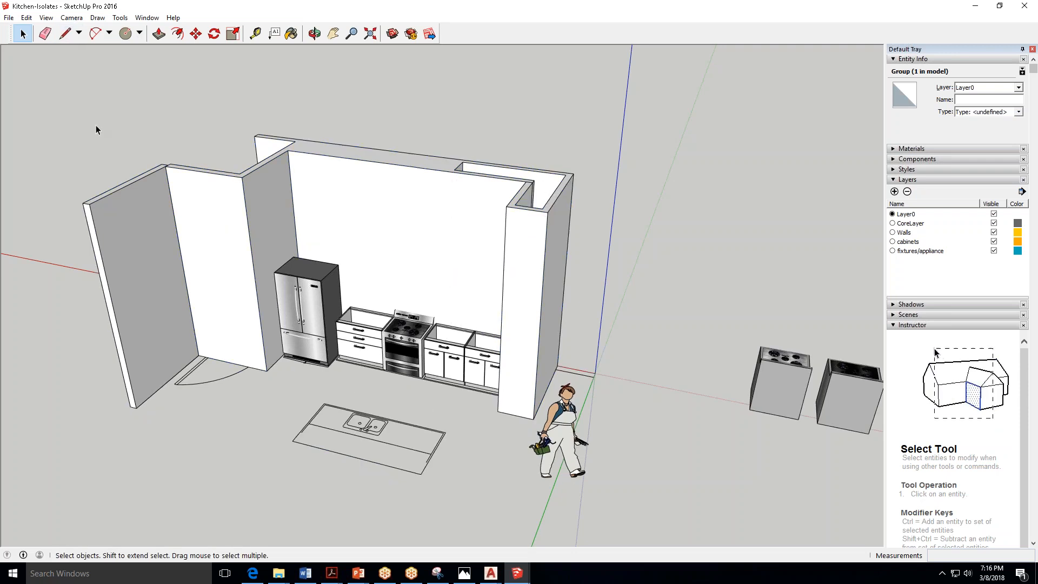
{"action": "middle_click_drag", "start_coordinate": [304, 97], "coordinate": [303, 43]}
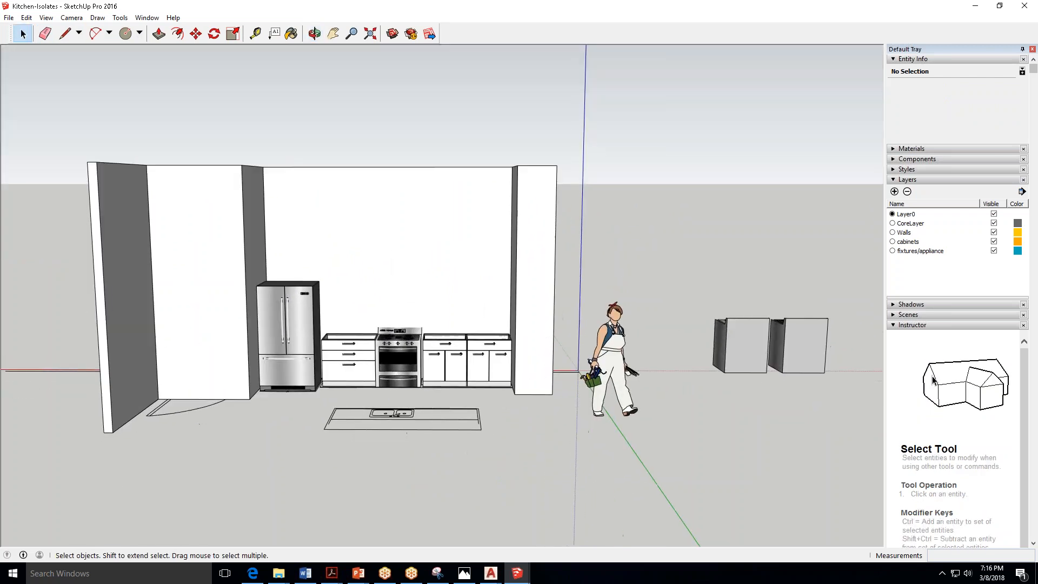
Open 3D Warehouse and search it for cabinets.
{"action": "left_click", "coordinate": [391, 34]}
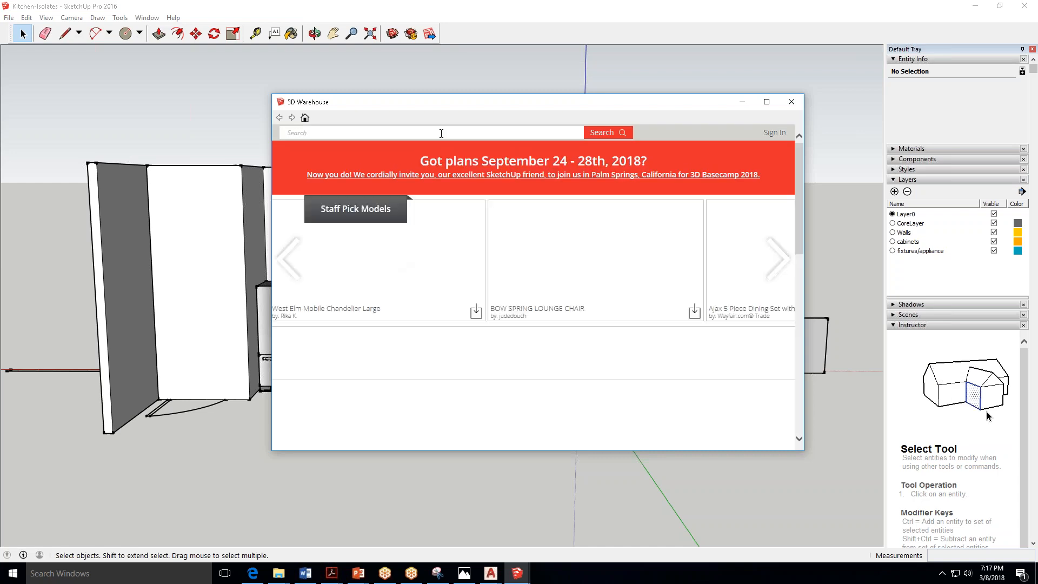
{"action": "left_click", "coordinate": [443, 133]}
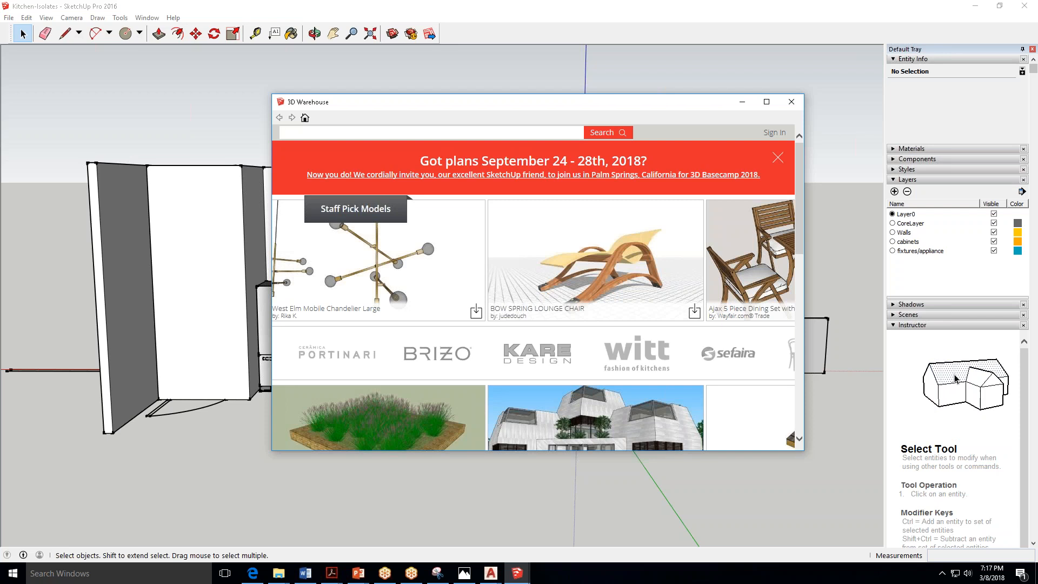
{"action": "type", "text": "cab"}
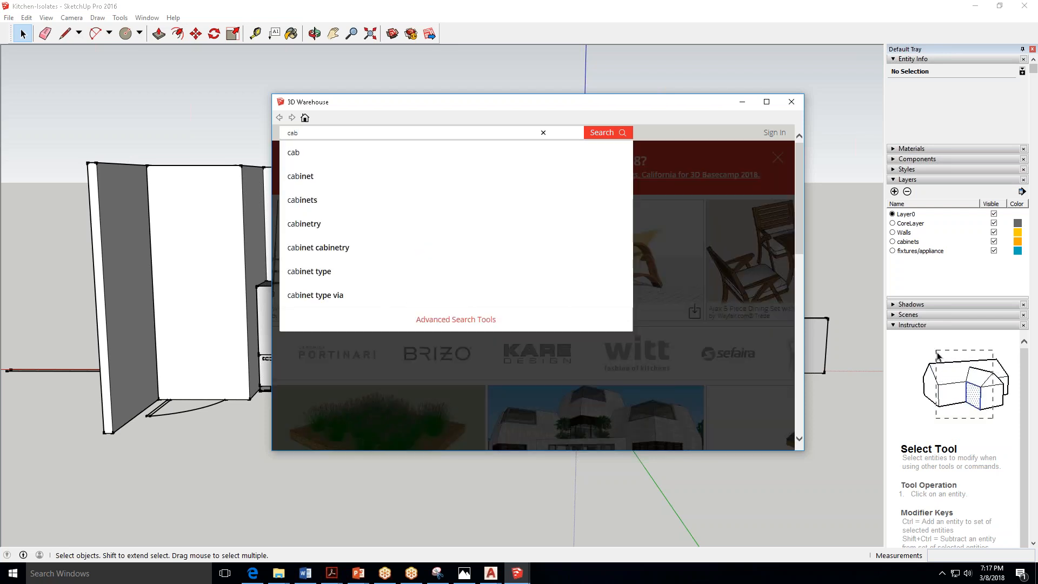
{"action": "type", "text": "inets"}
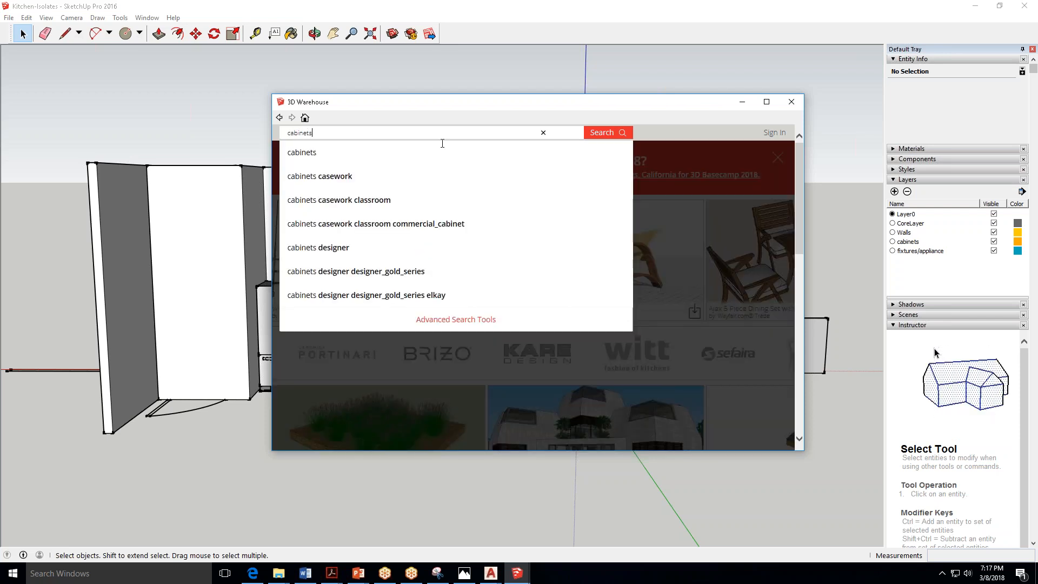
{"action": "key", "text": "Return"}
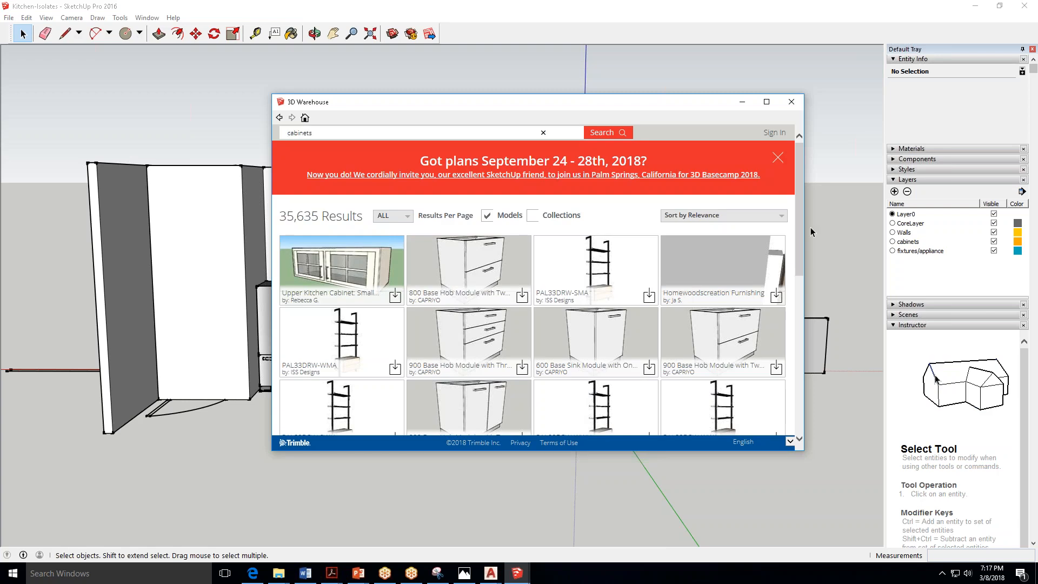
Browse through the cabinet results and open the model page of Base_2door_1drawer_30x34.5Hx24_shaker.
{"action": "left_click_drag", "start_coordinate": [799, 209], "coordinate": [800, 404]}
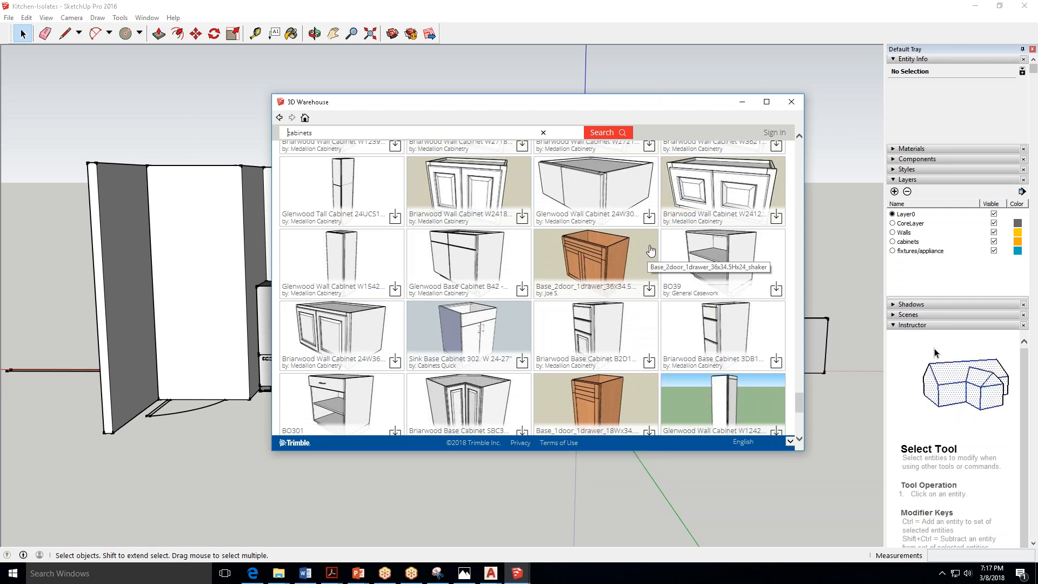
{"action": "scroll", "coordinate": [649, 245], "scroll_direction": "down", "scroll_amount": 3}
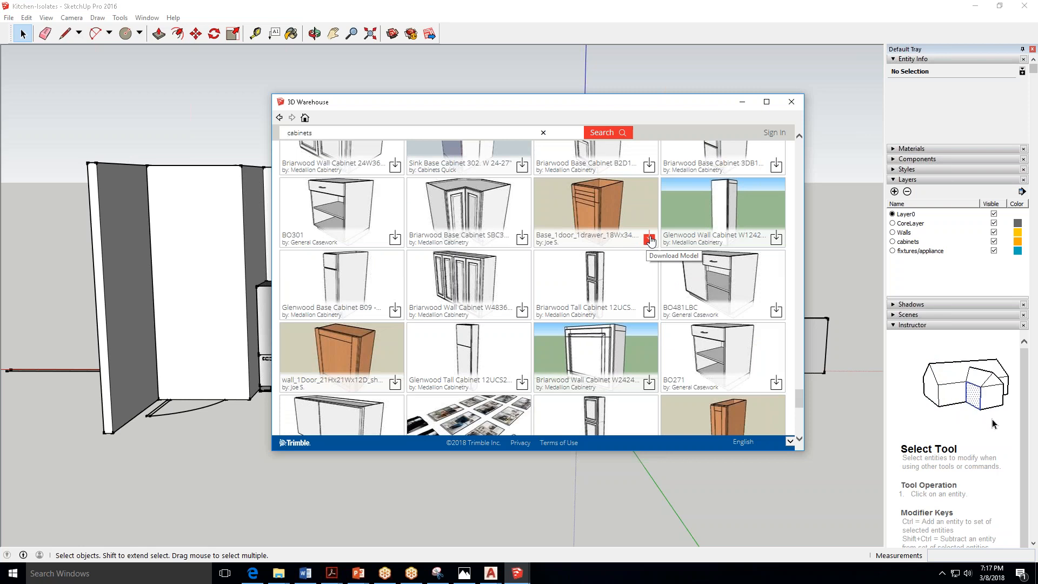
{"action": "scroll", "coordinate": [650, 241], "scroll_direction": "down", "scroll_amount": 10}
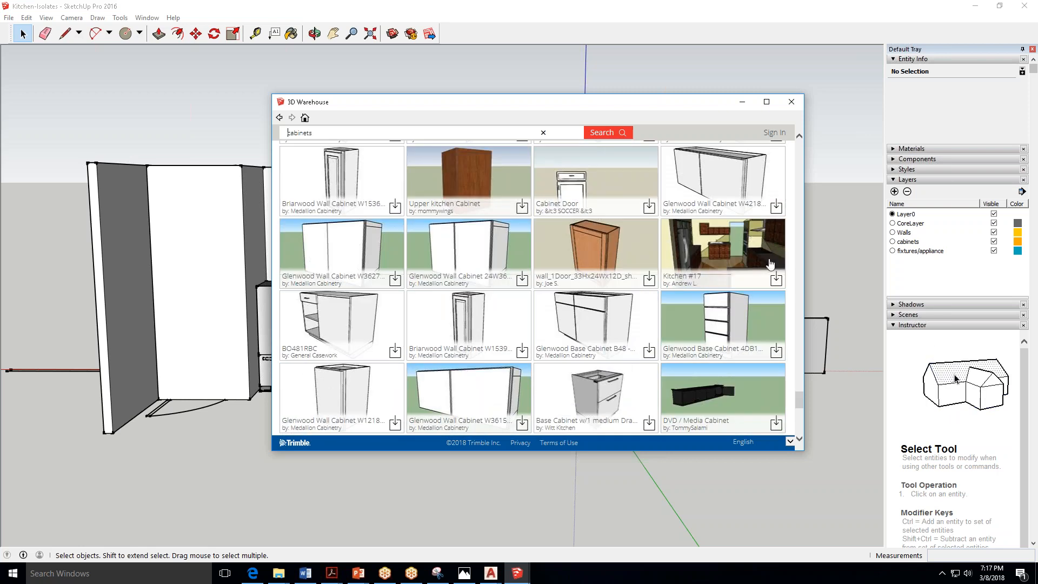
{"action": "scroll", "coordinate": [697, 287], "scroll_direction": "down", "scroll_amount": 5}
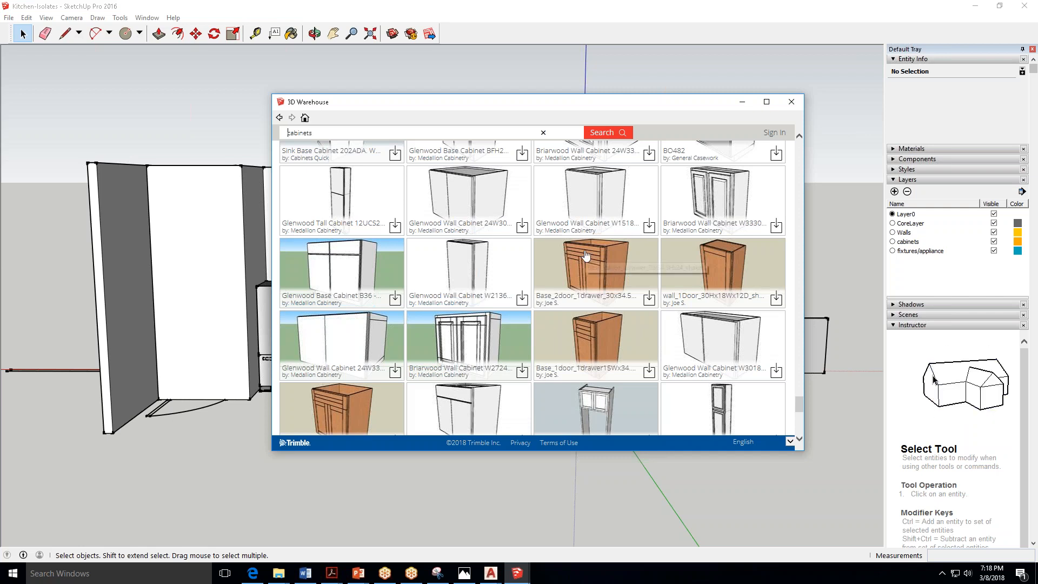
{"action": "left_click", "coordinate": [600, 287]}
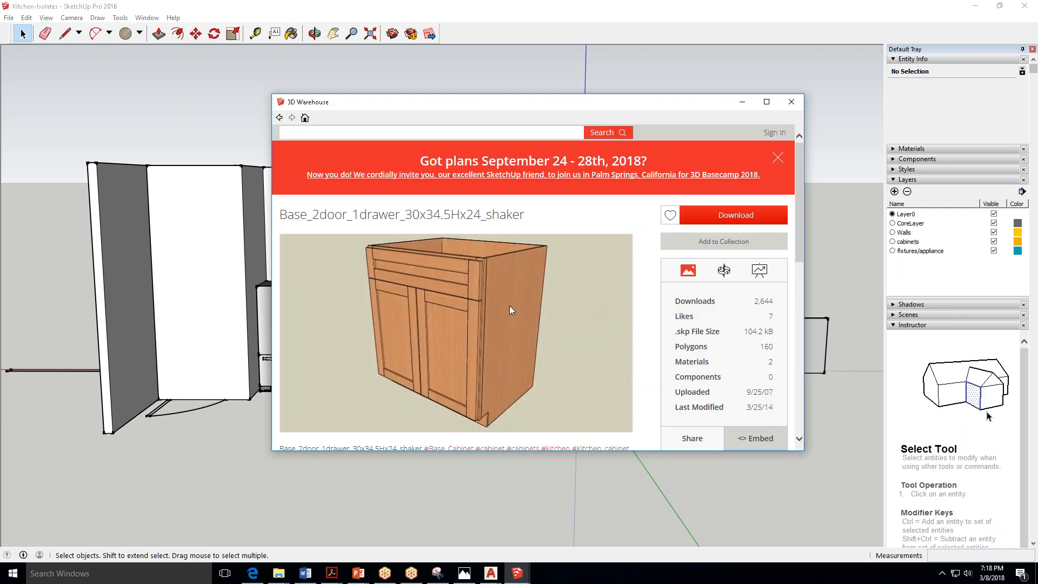
Look over the shaker cabinet's details and related models, then load it into the kitchen model between the scale figure and the loose ranges.
{"action": "scroll", "coordinate": [485, 334], "scroll_direction": "down", "scroll_amount": 1}
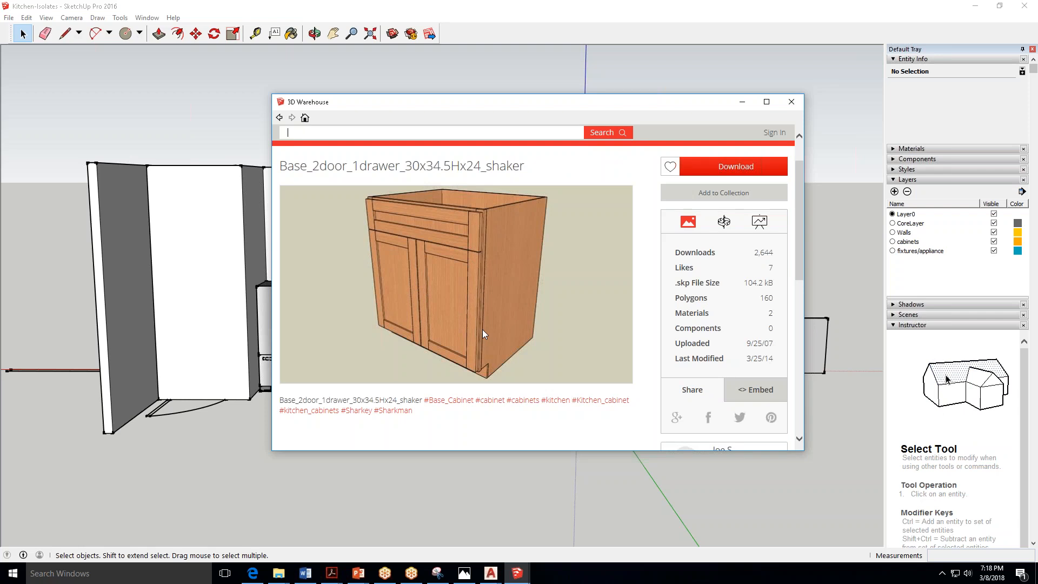
{"action": "scroll", "coordinate": [483, 325], "scroll_direction": "down", "scroll_amount": 3}
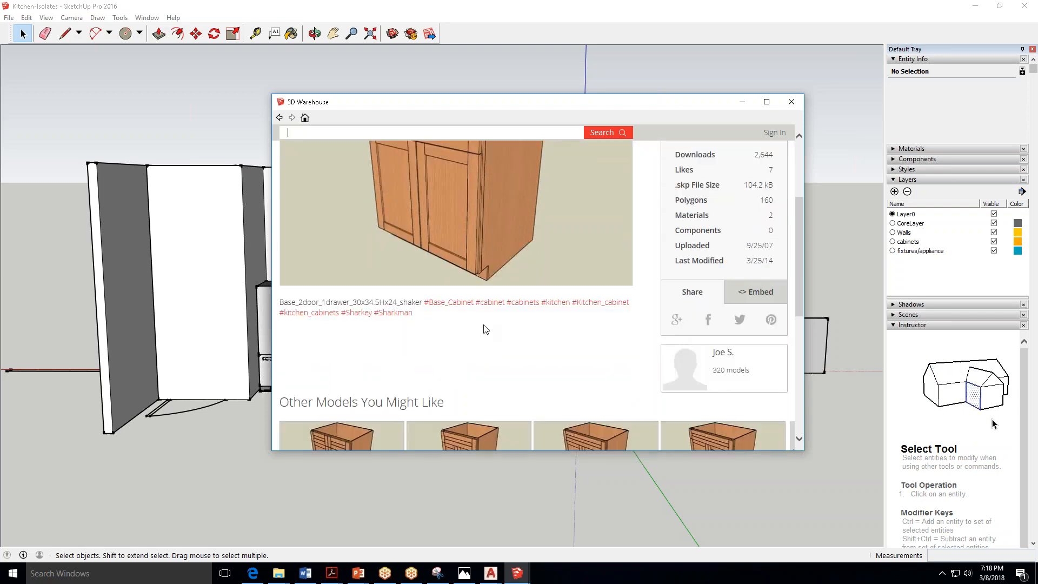
{"action": "scroll", "coordinate": [490, 325], "scroll_direction": "down", "scroll_amount": 1}
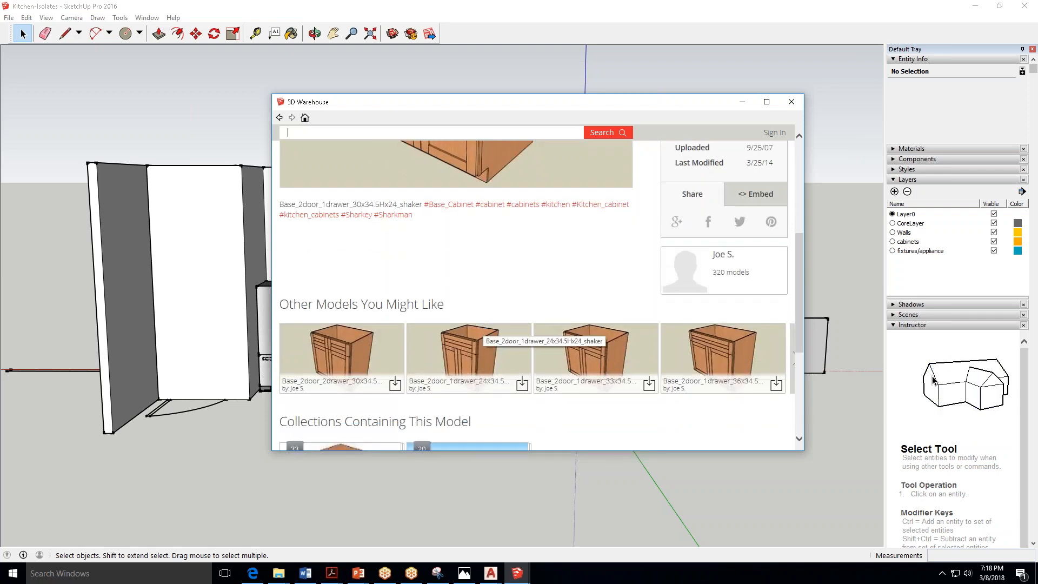
{"action": "scroll", "coordinate": [498, 318], "scroll_direction": "up", "scroll_amount": 2}
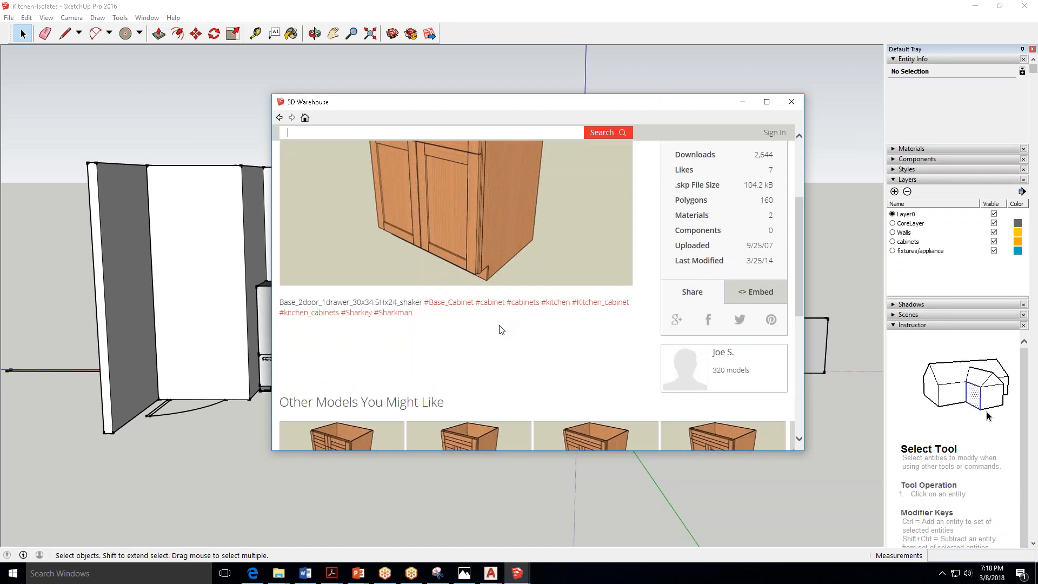
{"action": "scroll", "coordinate": [633, 252], "scroll_direction": "up", "scroll_amount": 3}
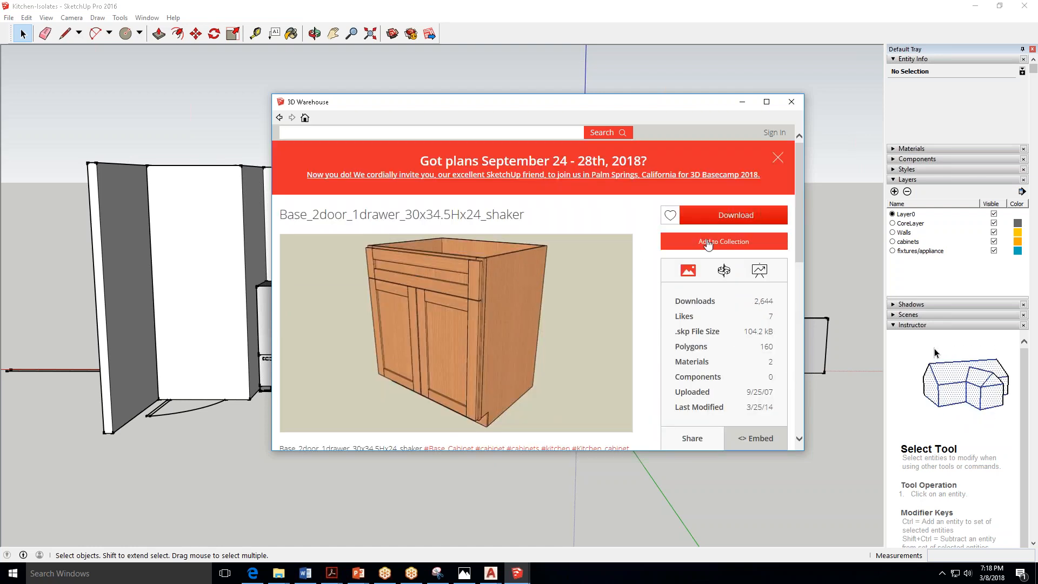
{"action": "left_click", "coordinate": [727, 218]}
{"action": "left_click", "coordinate": [501, 305]}
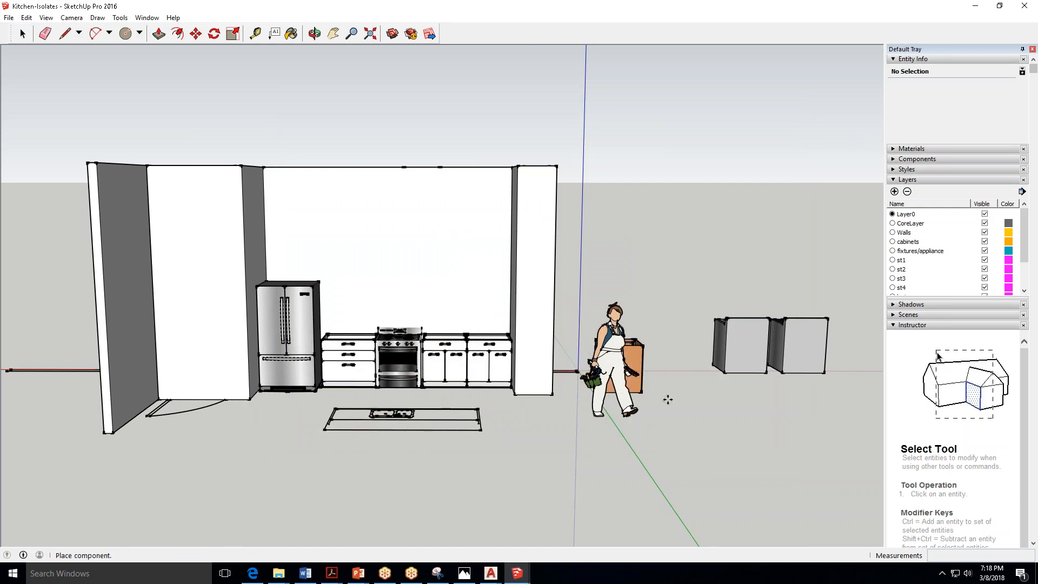
{"action": "left_click", "coordinate": [654, 372]}
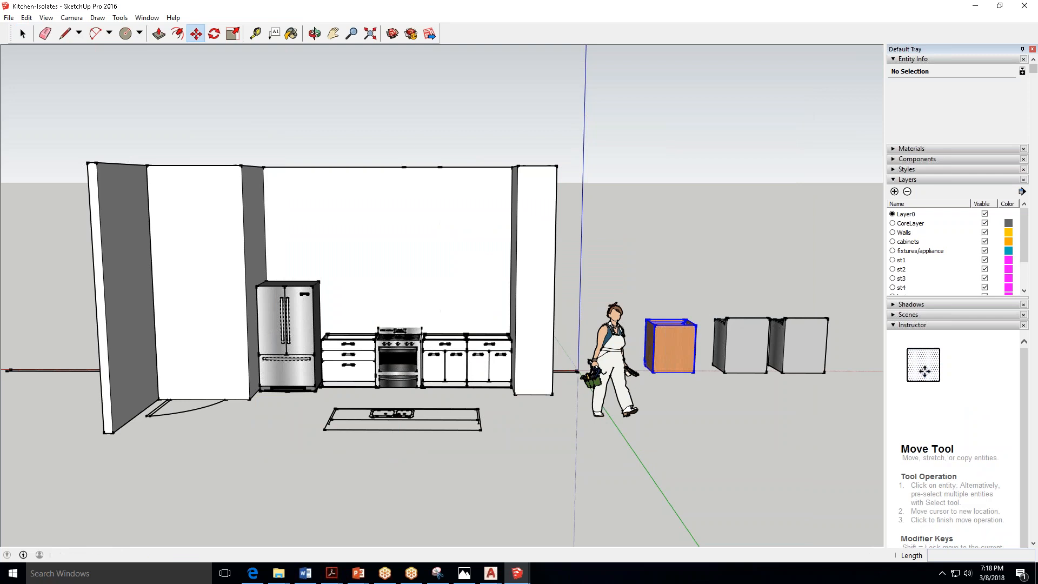
Rotate the placed shaker cabinet 180 degrees horizontally in the Top standard view.
{"action": "key", "text": "q"}
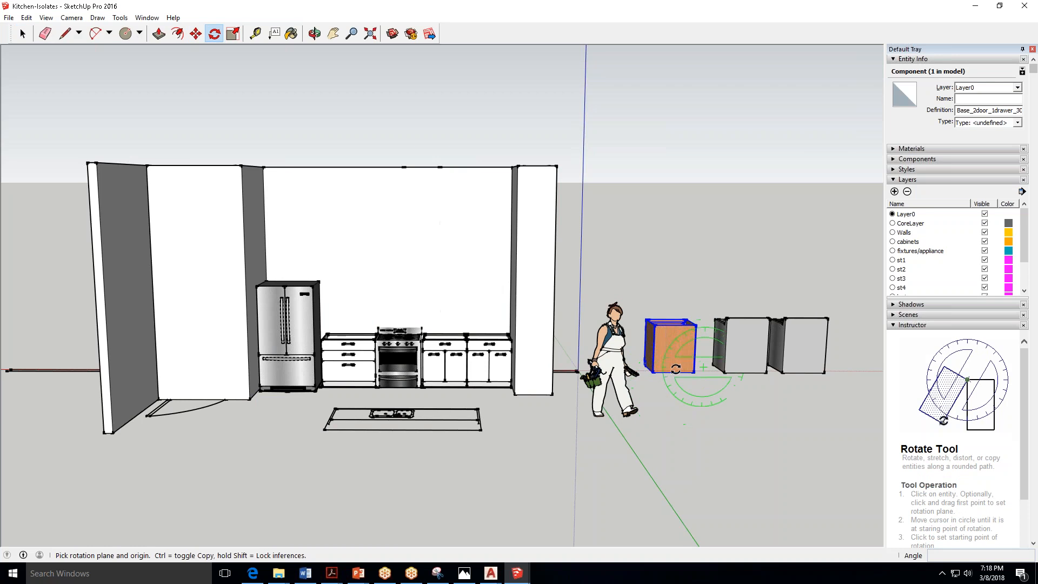
{"action": "left_click", "coordinate": [673, 322]}
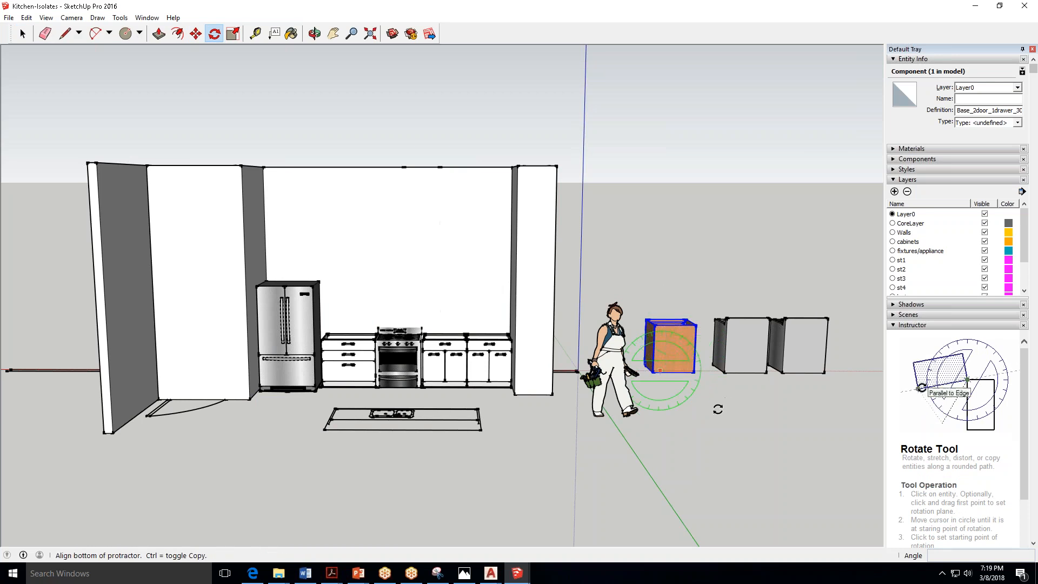
{"action": "key", "text": "Escape"}
{"action": "left_click", "coordinate": [72, 18]}
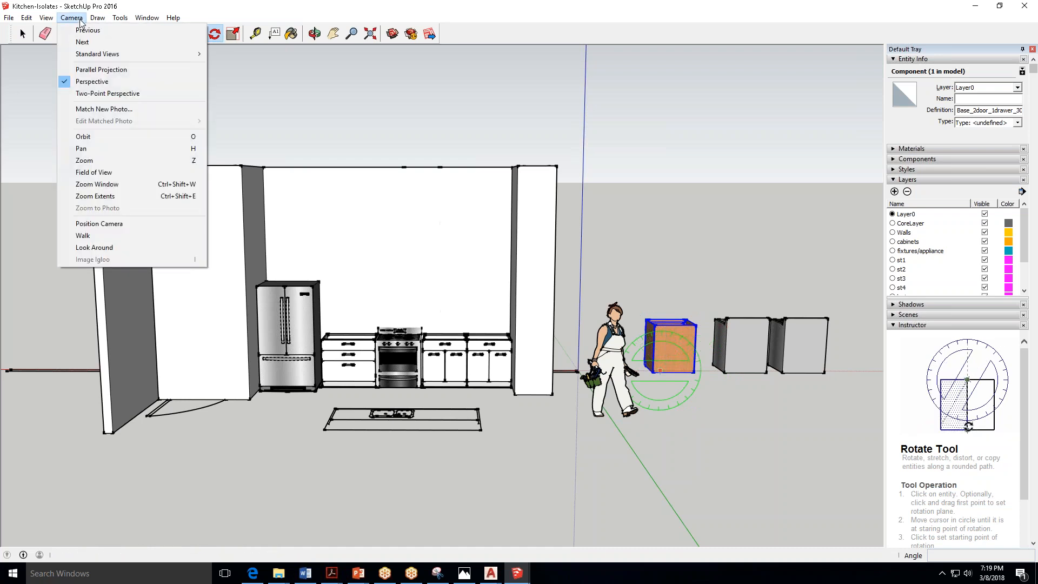
{"action": "mouse_move", "coordinate": [139, 54]}
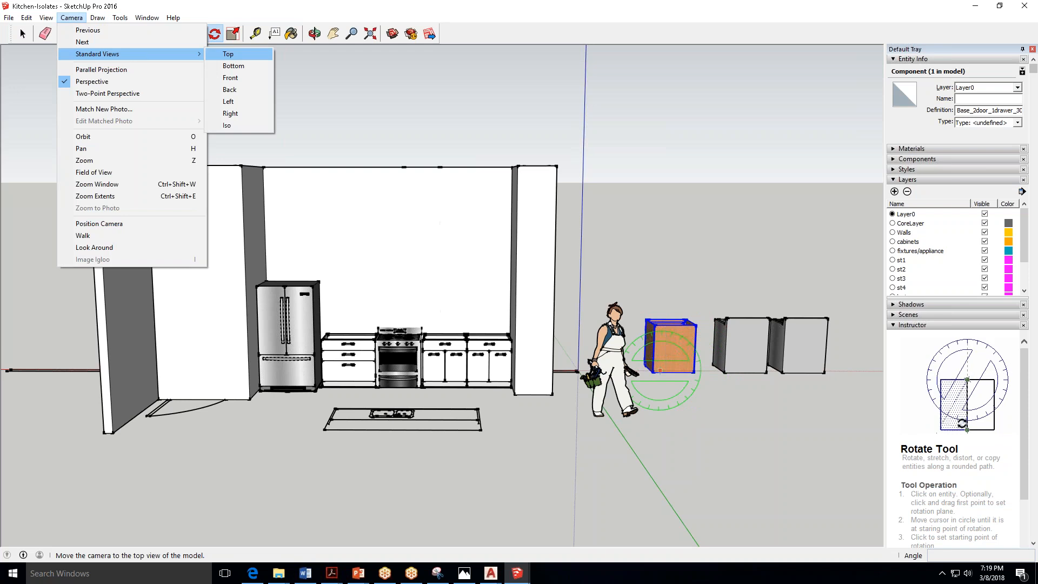
{"action": "left_click", "coordinate": [669, 342]}
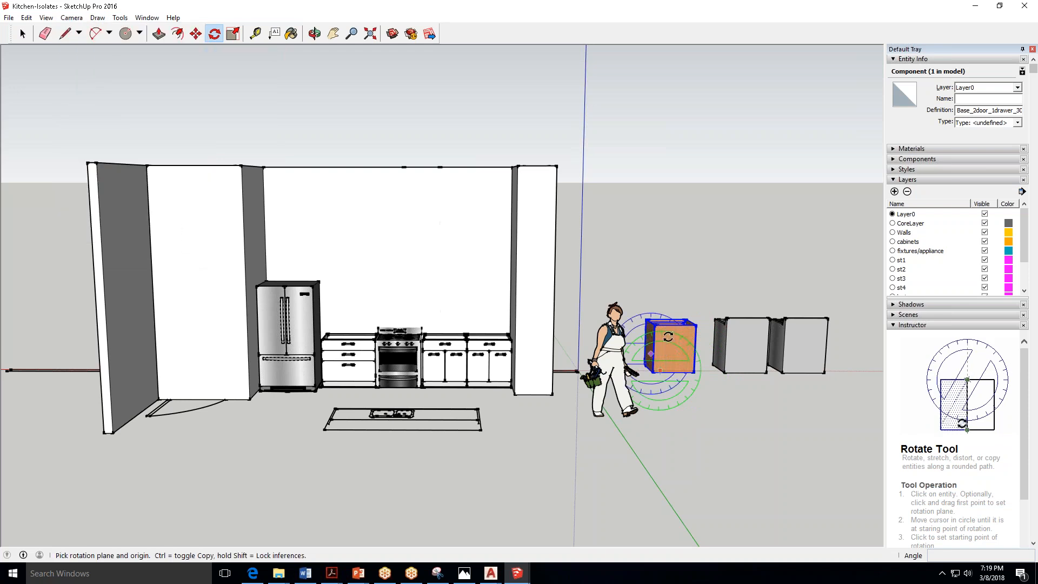
{"action": "key", "text": "F2"}
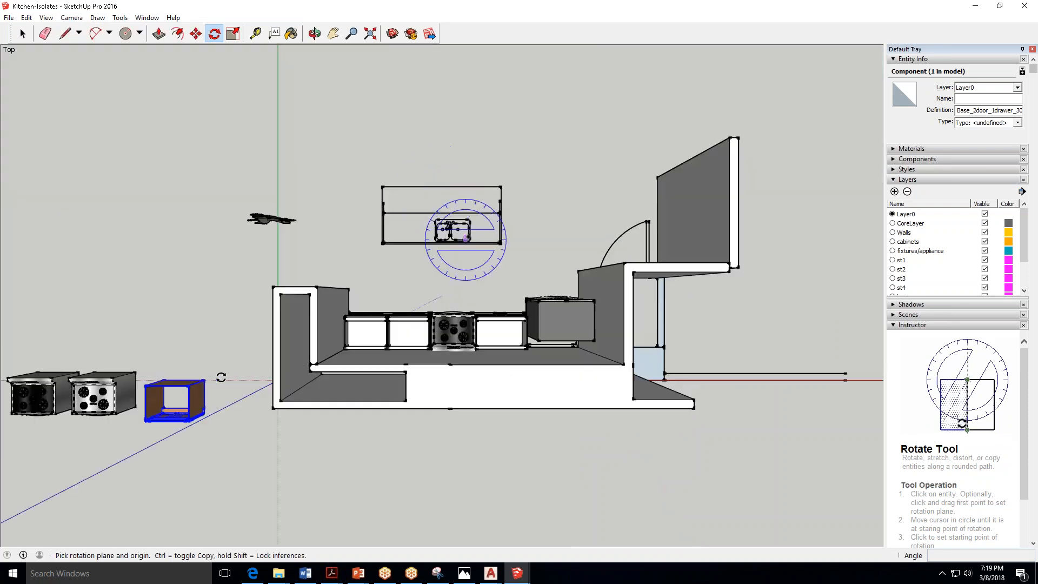
{"action": "left_click", "coordinate": [214, 347]}
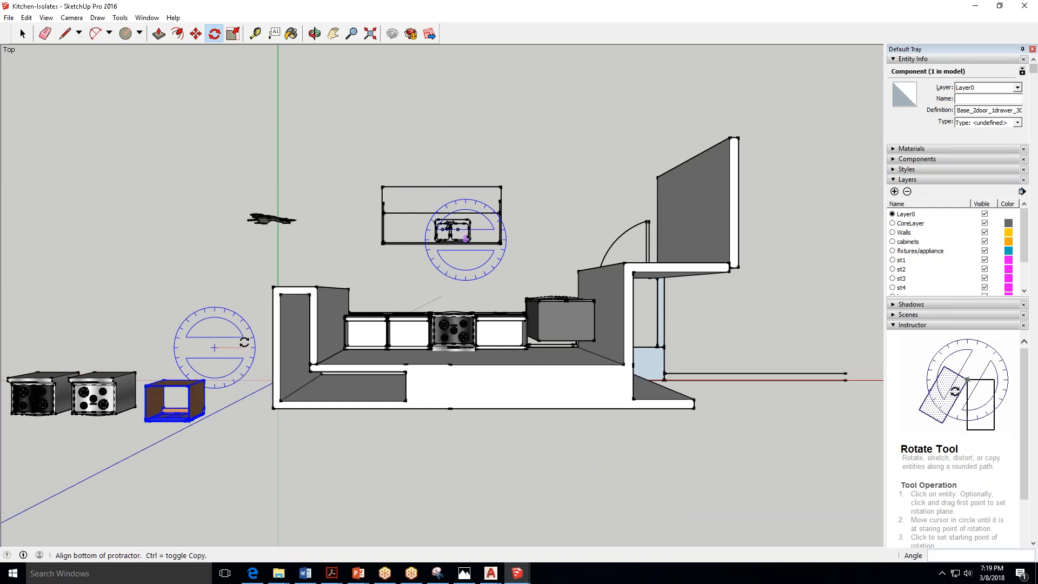
{"action": "left_click", "coordinate": [244, 343]}
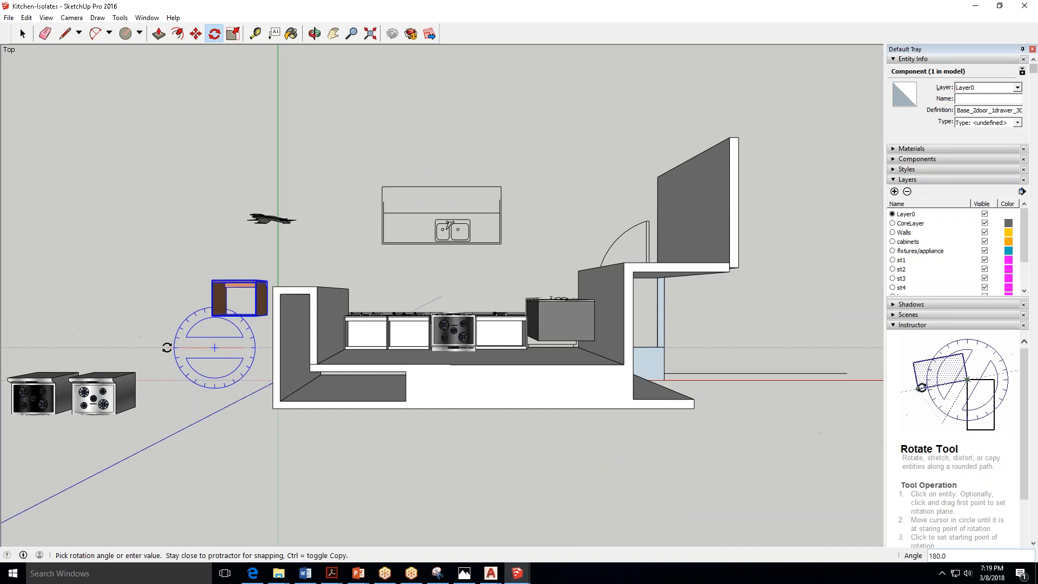
{"action": "left_click", "coordinate": [167, 347]}
Orbit out of the top view to see the rotated cabinet's front together with the kitchen.
{"action": "key", "text": "o"}
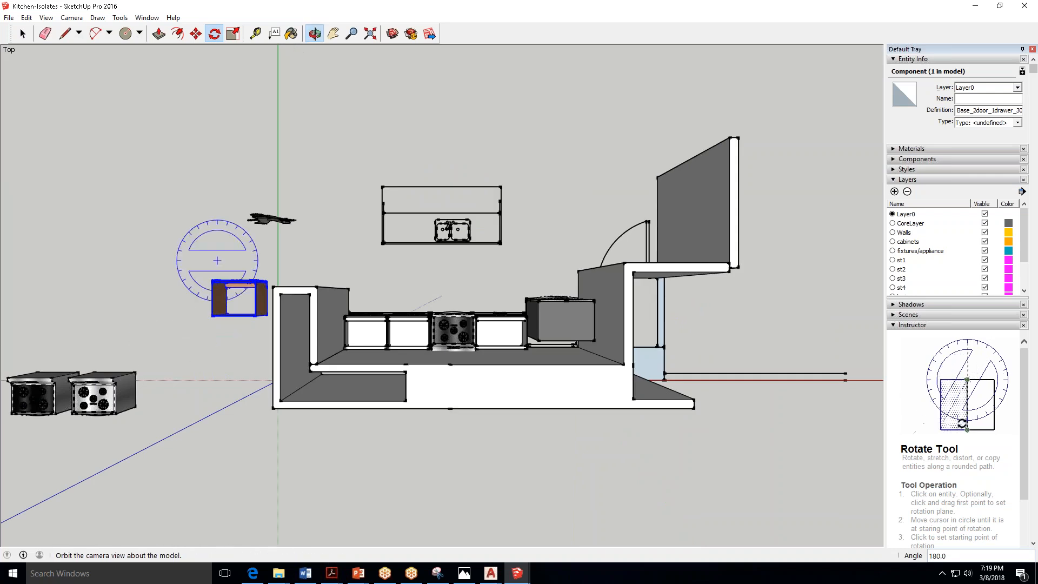
{"action": "left_click_drag", "start_coordinate": [433, 318], "coordinate": [1013, 379]}
{"action": "left_click_drag", "start_coordinate": [444, 512], "coordinate": [588, 507]}
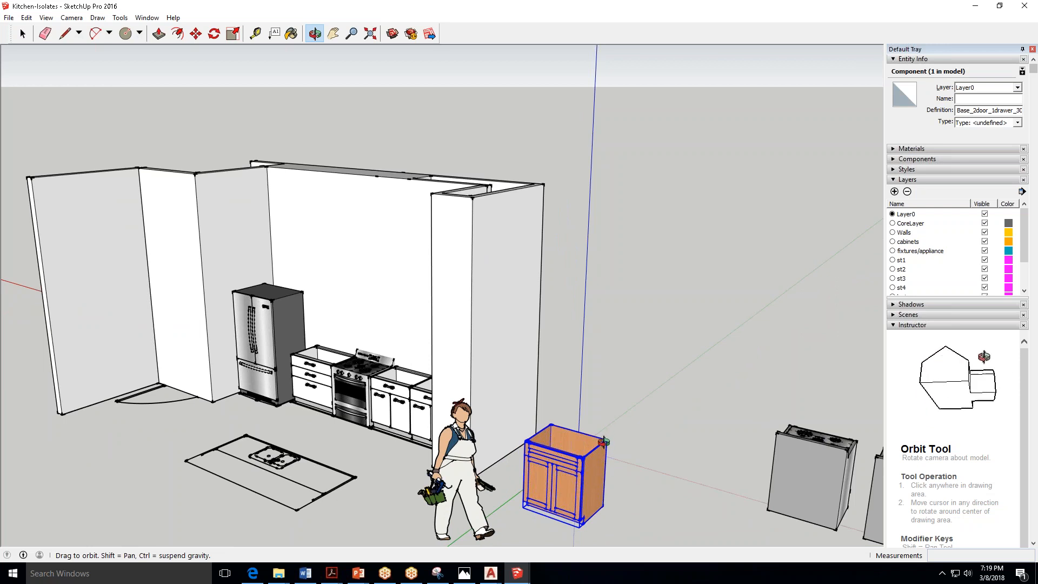
{"action": "left_click", "coordinate": [232, 33]}
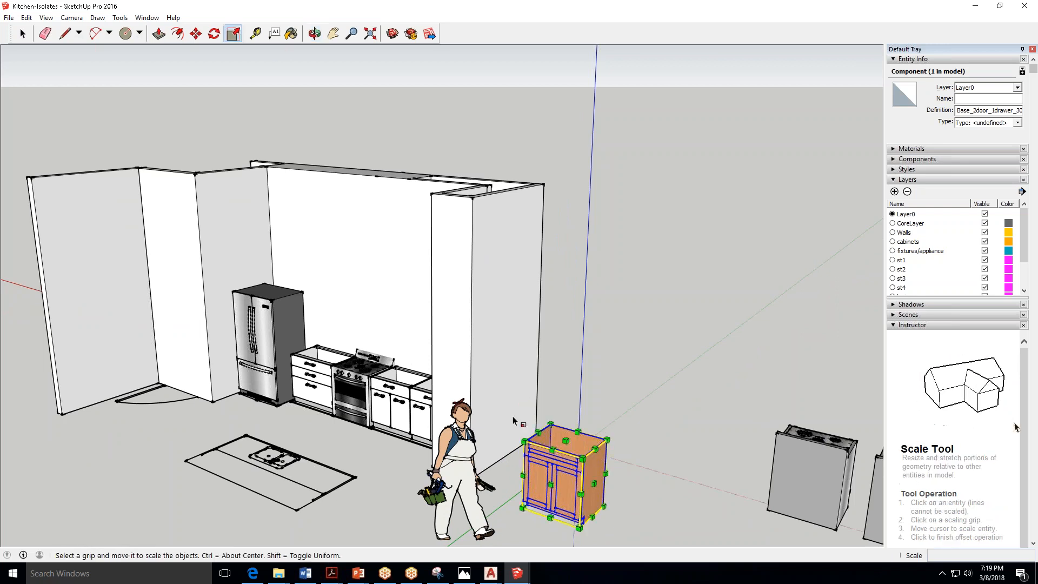
{"action": "left_click", "coordinate": [592, 482]}
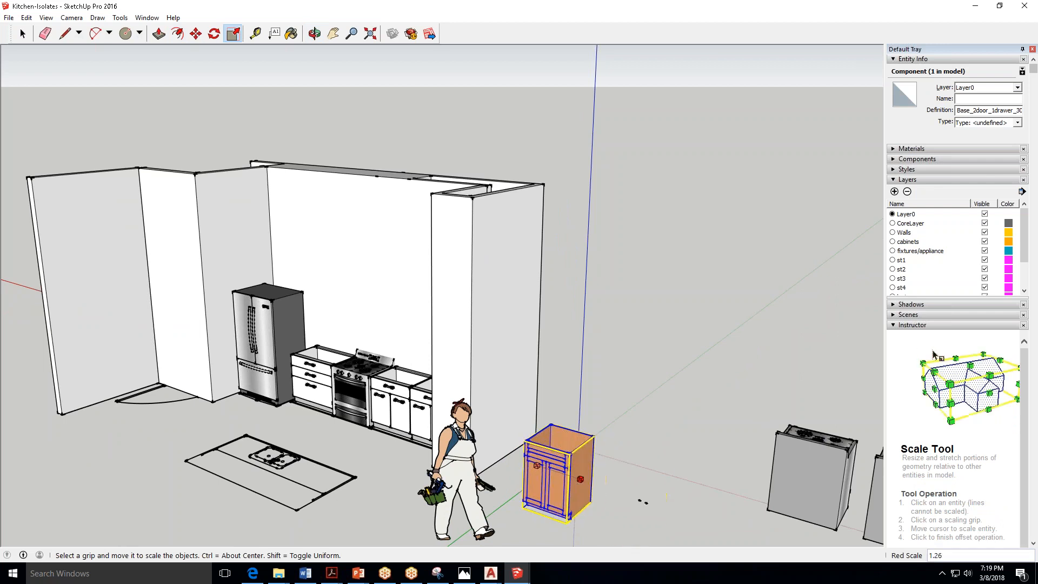
{"action": "key", "text": "Escape"}
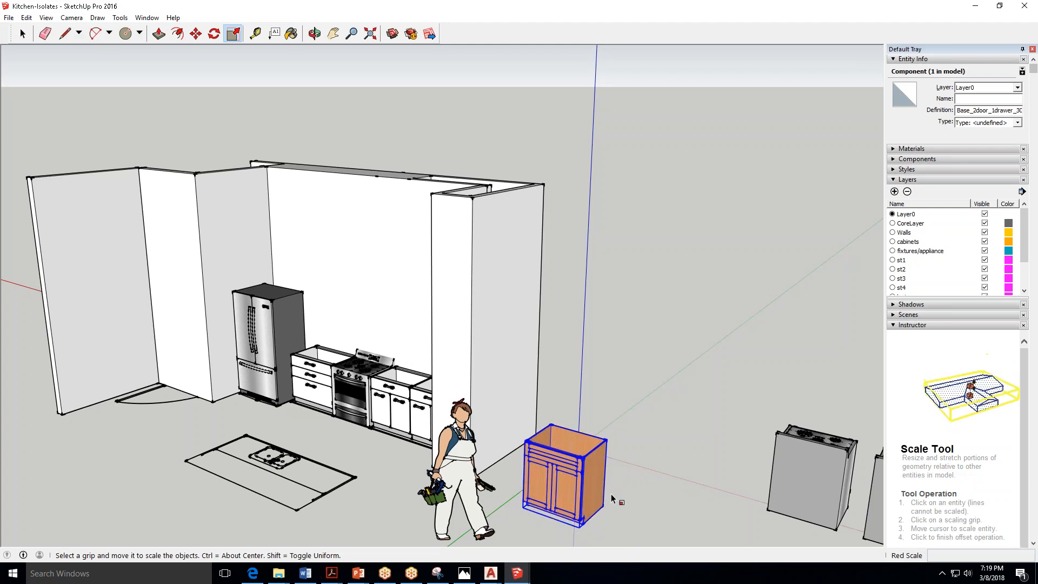
{"action": "key", "text": "space"}
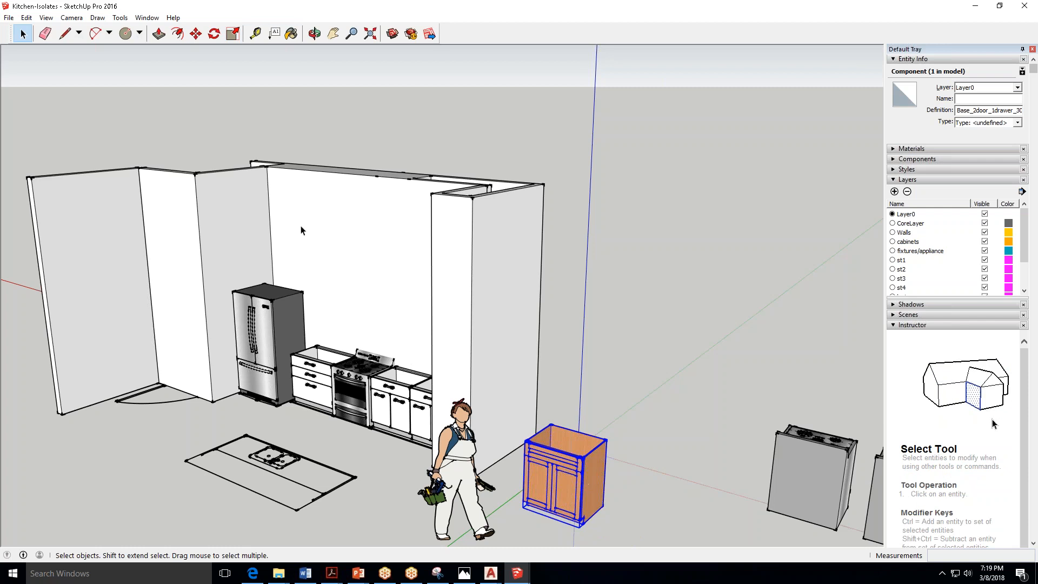
Paste a copy of the shaker cabinet in place and move it about 2' 5 3/16" so it sits beside the original.
{"action": "left_click", "coordinate": [26, 17]}
{"action": "left_click", "coordinate": [75, 92]}
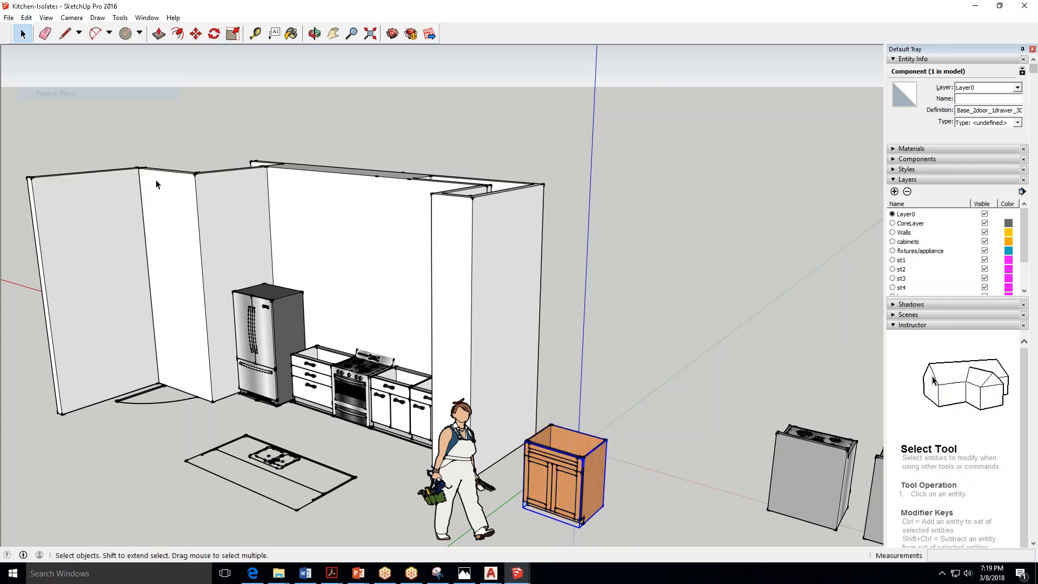
{"action": "left_click", "coordinate": [196, 34]}
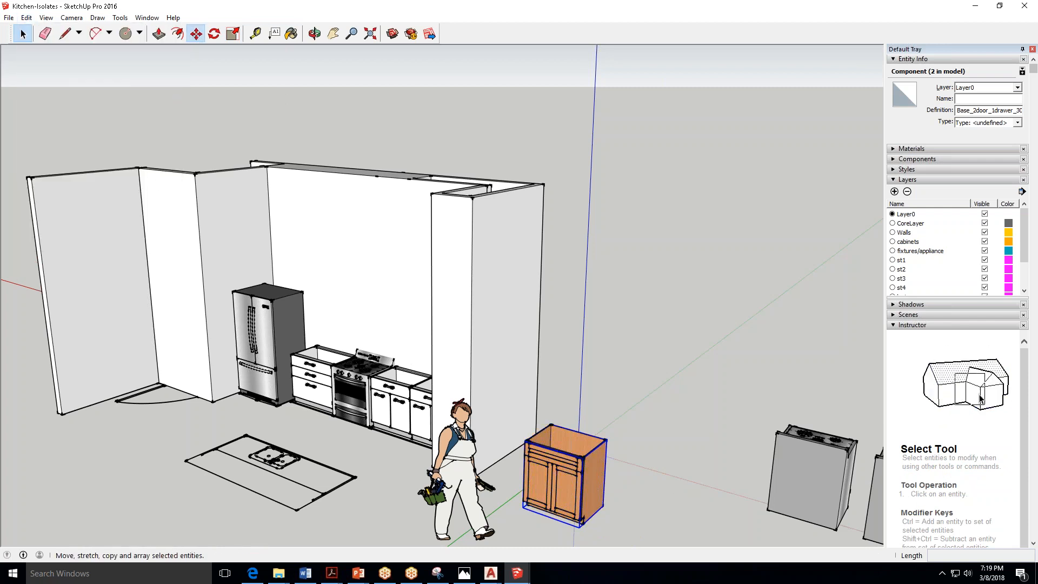
{"action": "left_click", "coordinate": [592, 486]}
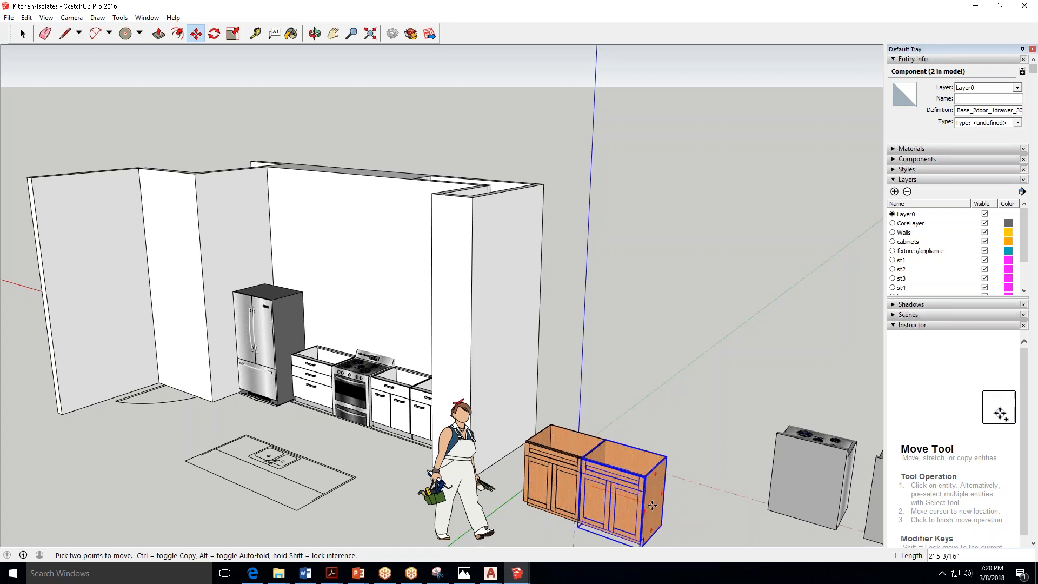
{"action": "left_click", "coordinate": [664, 510]}
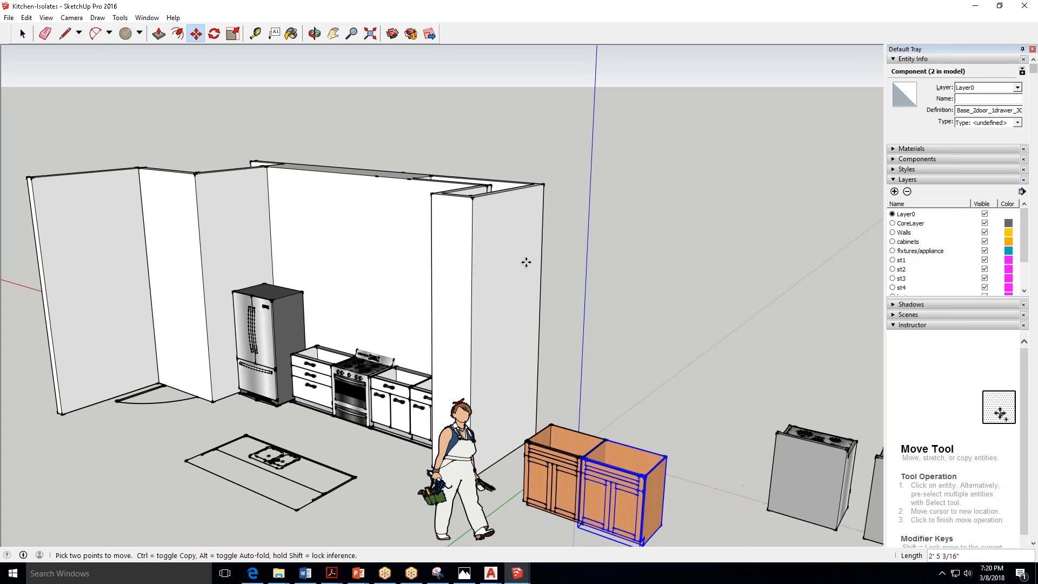
{"action": "scroll", "coordinate": [594, 492], "scroll_direction": "down", "scroll_amount": 2}
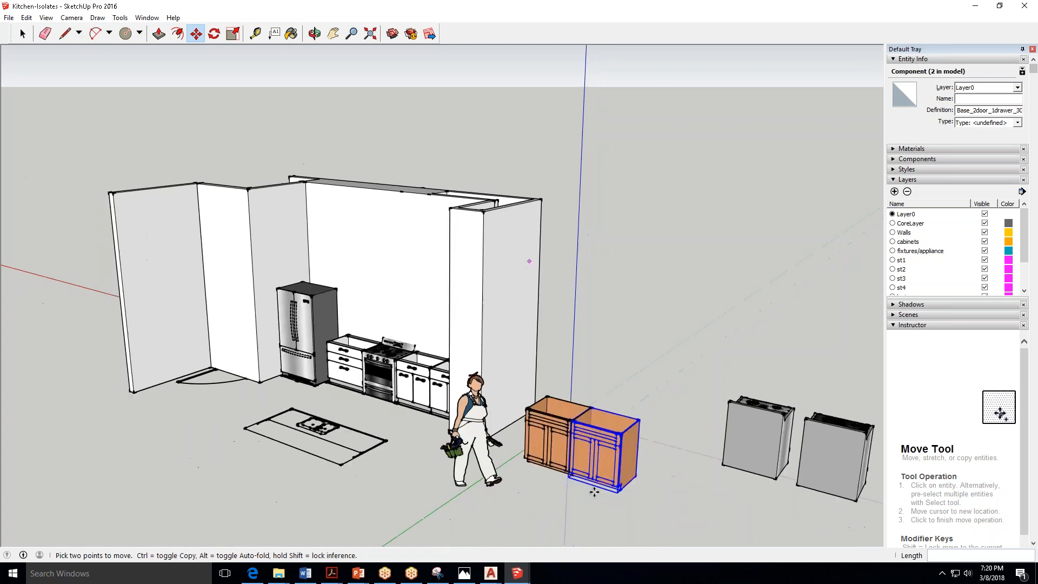
Check the dynamic component options of the copied shaker cabinet and close them.
{"action": "key", "text": "space"}
{"action": "left_click", "coordinate": [639, 465]}
{"action": "left_click", "coordinate": [601, 431]}
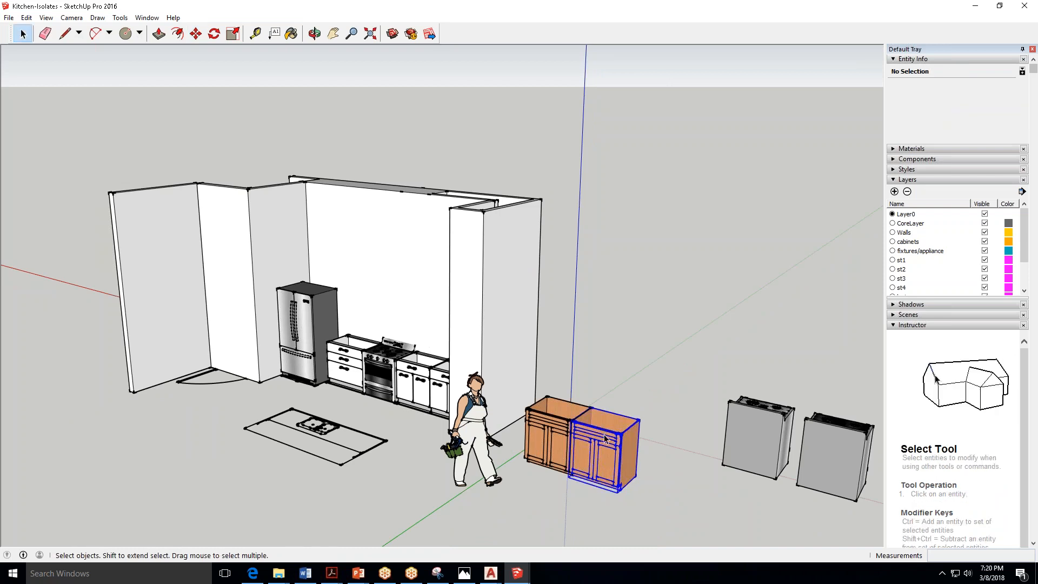
{"action": "right_click", "coordinate": [603, 432]}
{"action": "mouse_move", "coordinate": [656, 427]}
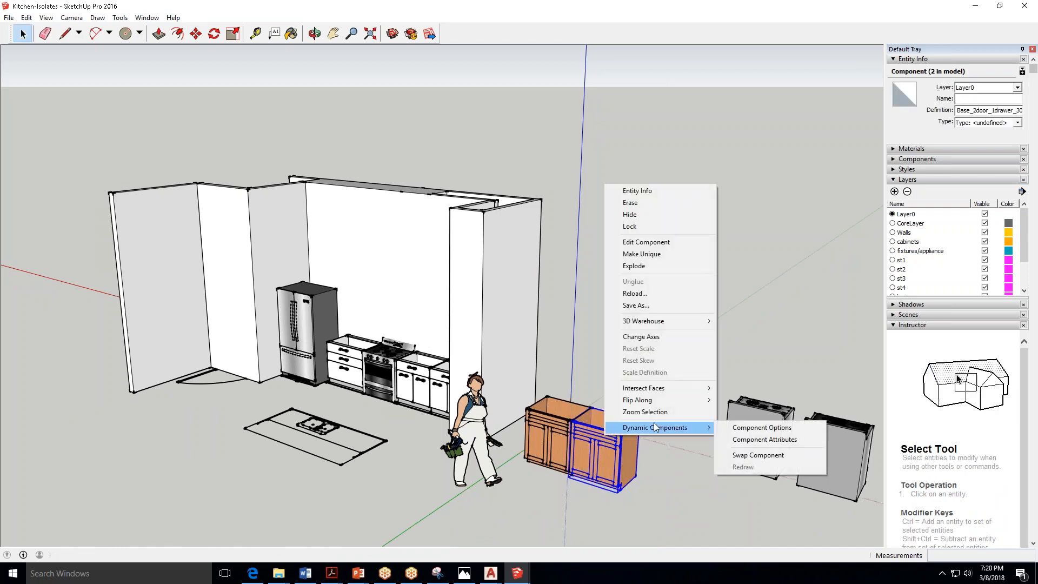
{"action": "left_click", "coordinate": [753, 428]}
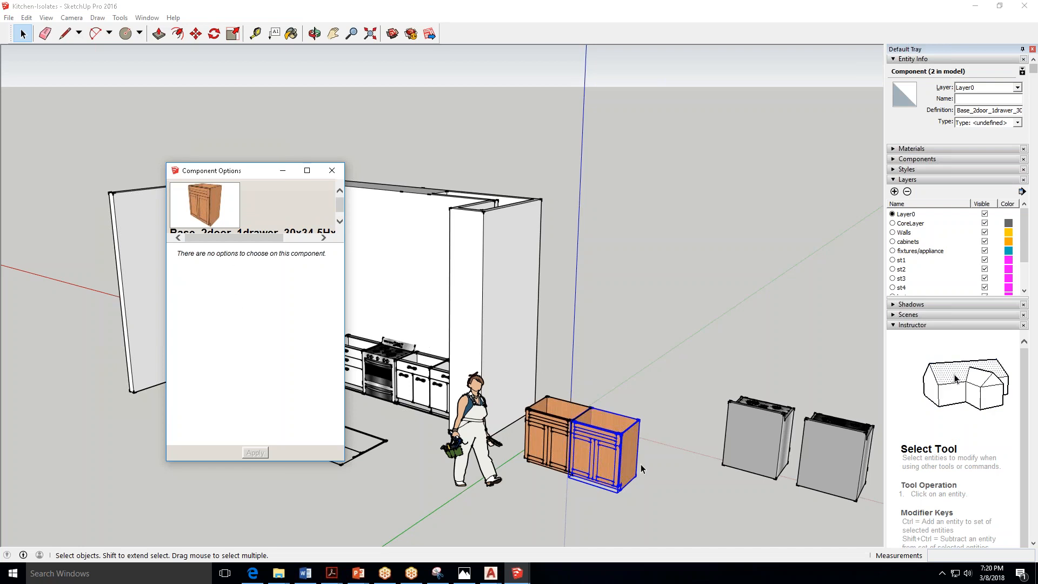
{"action": "left_click", "coordinate": [332, 171]}
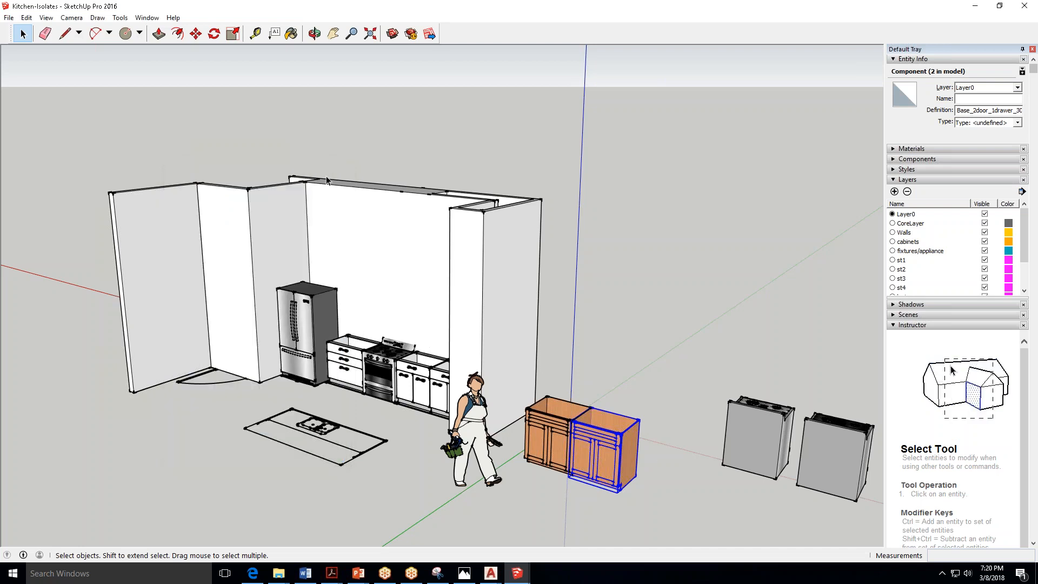
Turn the kitchen's appliance wall to face the camera and switch the camera to parallel projection.
{"action": "left_click", "coordinate": [314, 33]}
{"action": "left_click_drag", "start_coordinate": [583, 345], "coordinate": [411, 238]}
{"action": "key", "text": "h"}
{"action": "left_click_drag", "start_coordinate": [222, 260], "coordinate": [248, 283]}
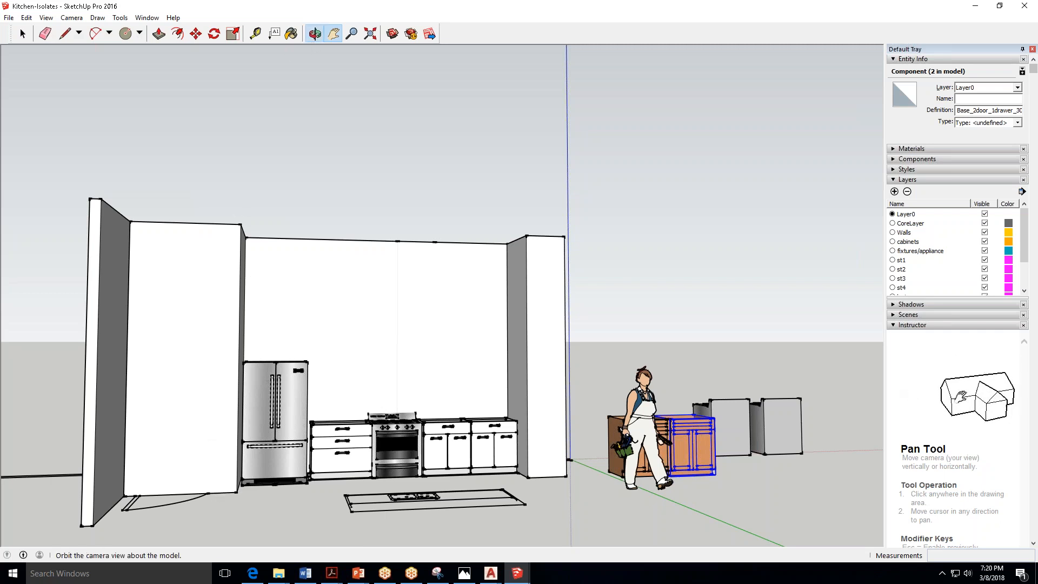
{"action": "left_click", "coordinate": [315, 34]}
{"action": "left_click_drag", "start_coordinate": [428, 378], "coordinate": [435, 400]}
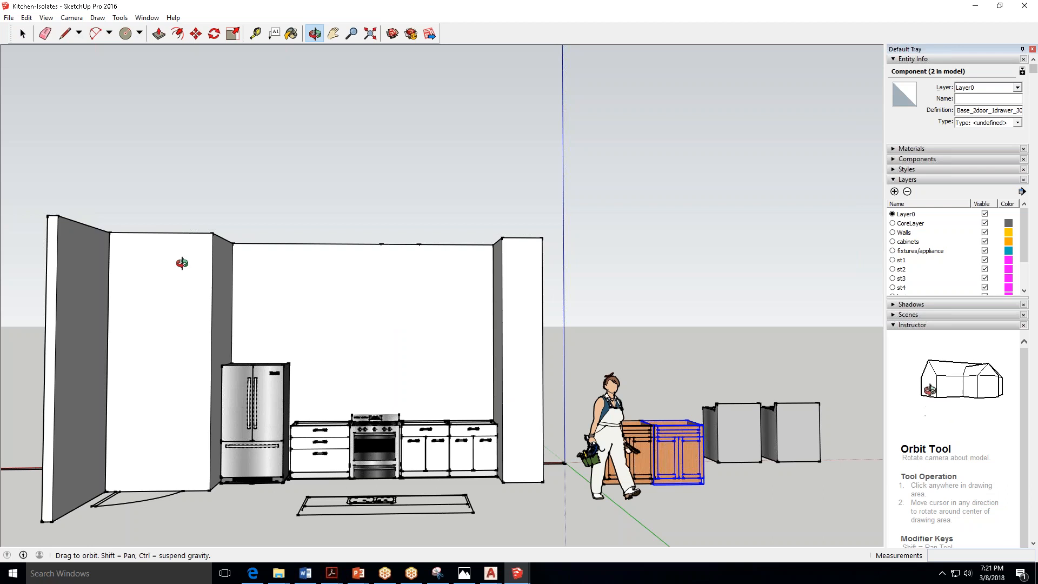
{"action": "left_click", "coordinate": [71, 17]}
{"action": "left_click", "coordinate": [100, 69]}
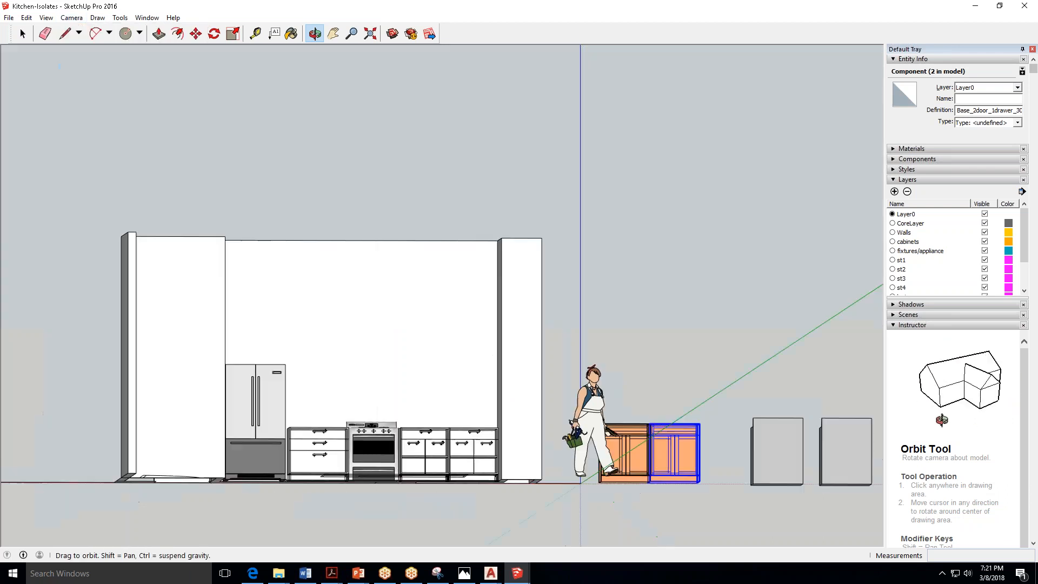
Try the Front standard view and settle on the Back standard view to show the appliance wall as an elevation.
{"action": "left_click", "coordinate": [78, 18]}
{"action": "mouse_move", "coordinate": [178, 54]}
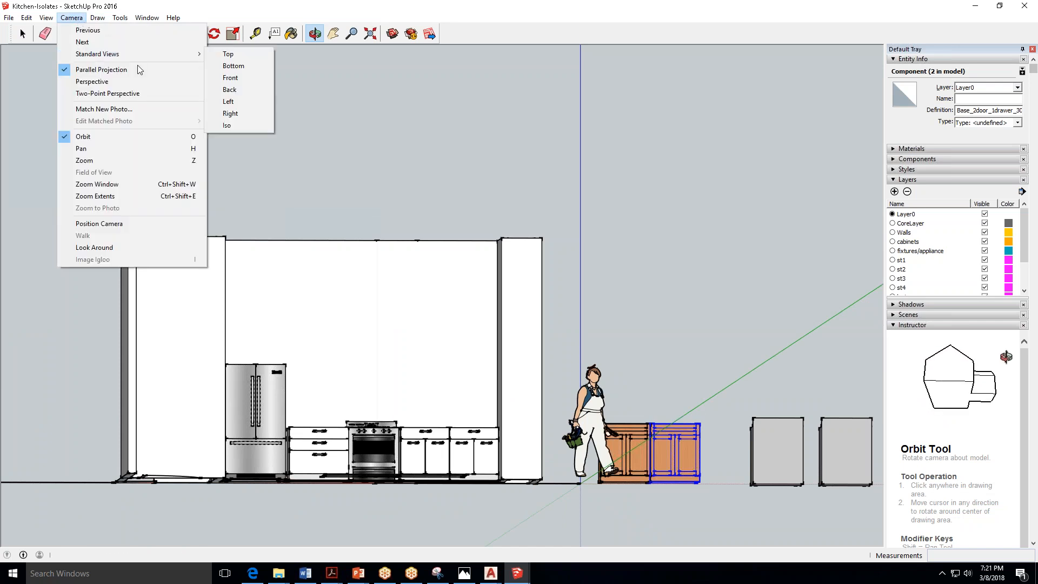
{"action": "left_click", "coordinate": [238, 78]}
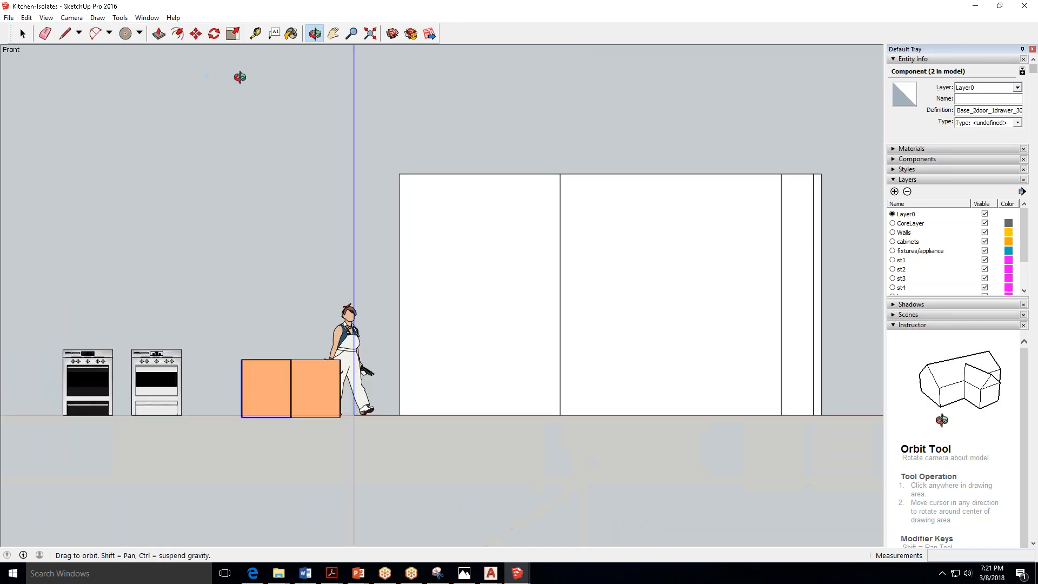
{"action": "left_click", "coordinate": [75, 18]}
{"action": "mouse_move", "coordinate": [179, 54]}
{"action": "left_click", "coordinate": [229, 89]}
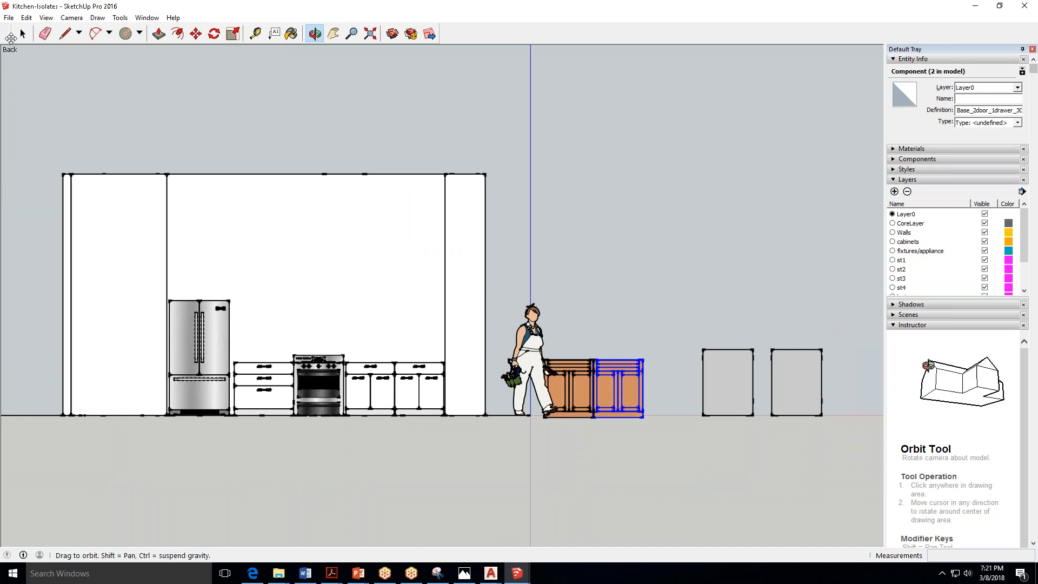
Delete the scale figure, both shaker cabinets, the loose ranges and the flat linework along the floor.
{"action": "left_click", "coordinate": [22, 34]}
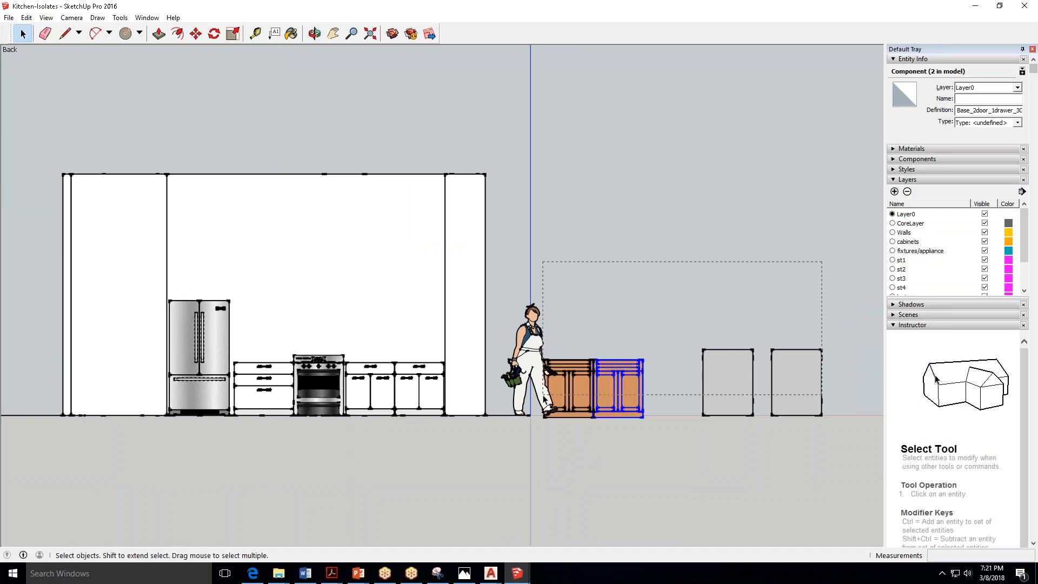
{"action": "left_click_drag", "start_coordinate": [545, 398], "coordinate": [545, 399]}
{"action": "key", "text": "Delete"}
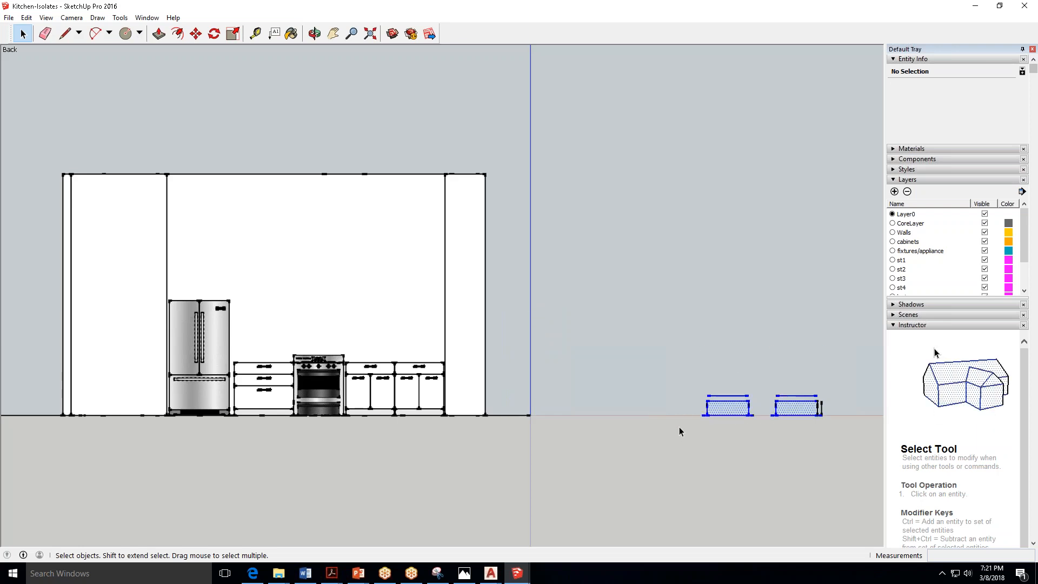
{"action": "scroll", "coordinate": [546, 294], "scroll_direction": "down", "scroll_amount": 6}
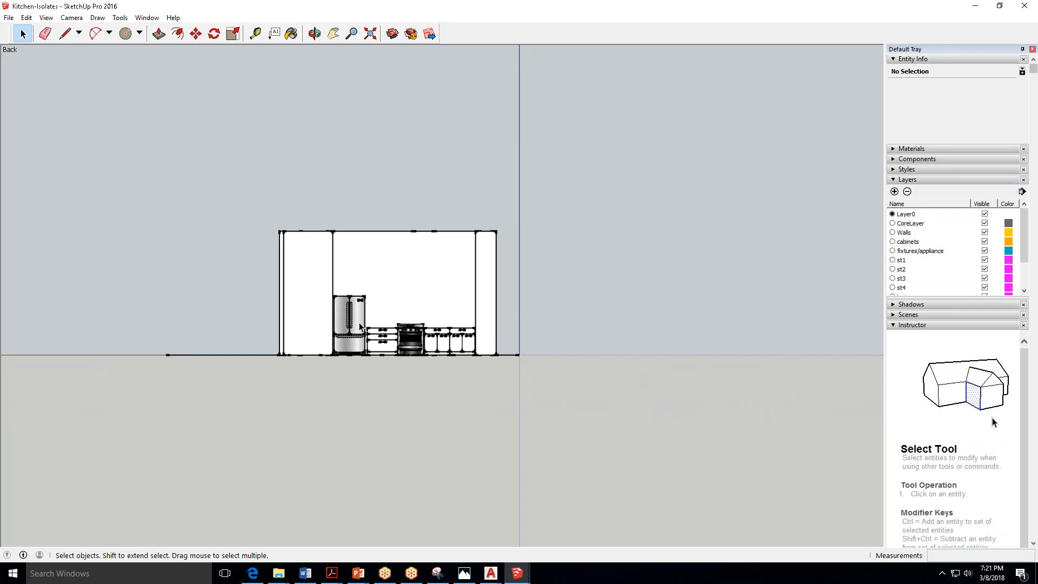
{"action": "scroll", "coordinate": [360, 327], "scroll_direction": "up", "scroll_amount": 3}
{"action": "left_click", "coordinate": [155, 392]}
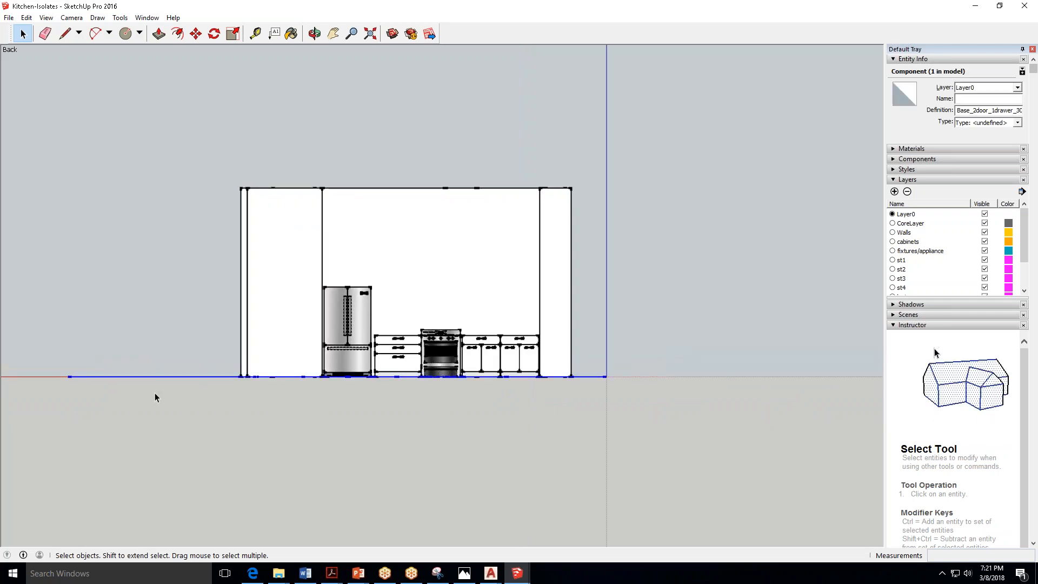
{"action": "key", "text": "Delete"}
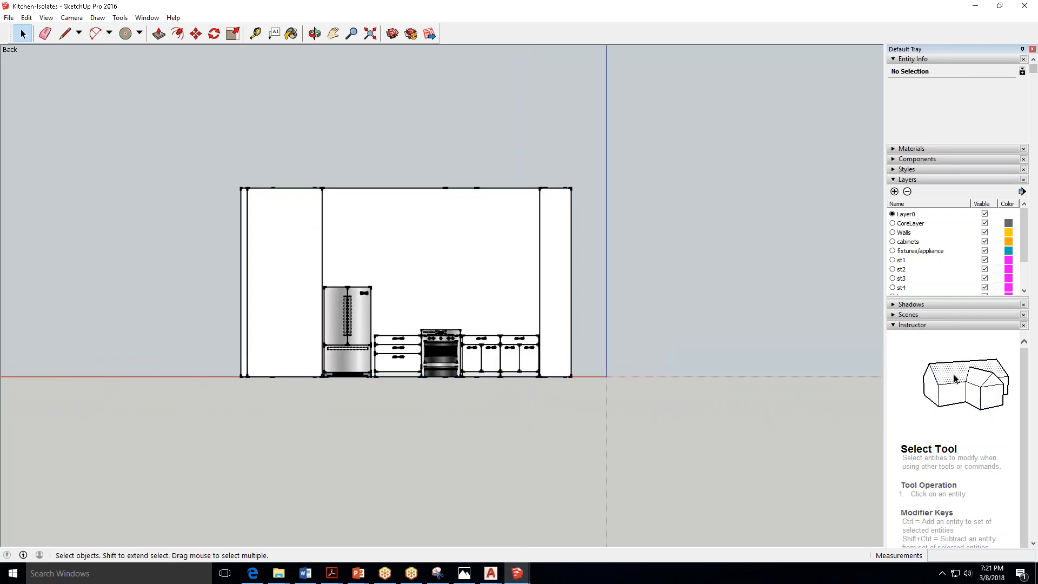
Export the back elevation as a 2D graphic in AutoCAD DWG format, named Kitchen-Isolates, in the Week 8 folder.
{"action": "left_click", "coordinate": [9, 17]}
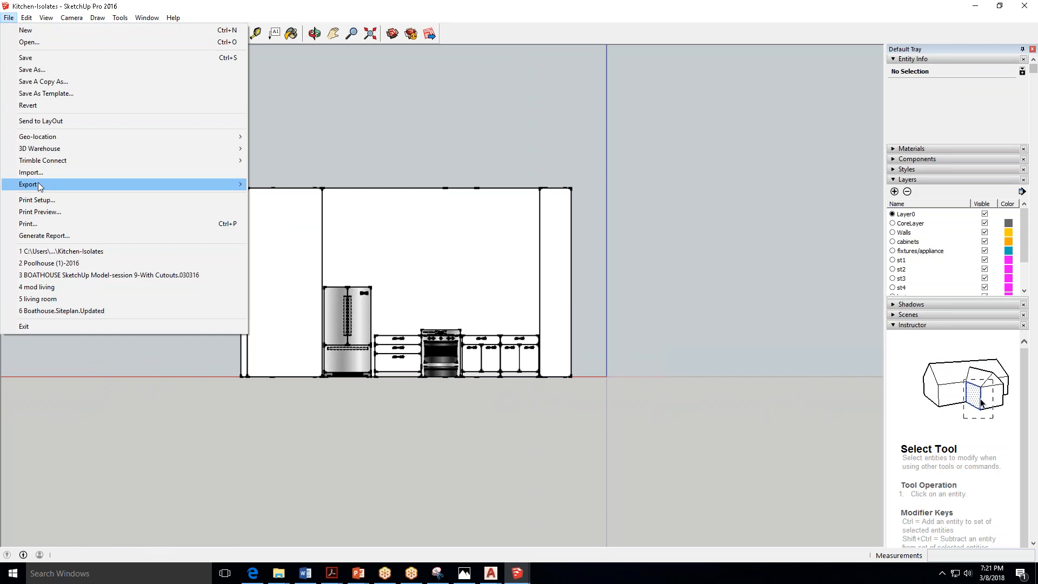
{"action": "mouse_move", "coordinate": [238, 184]}
{"action": "left_click", "coordinate": [264, 198]}
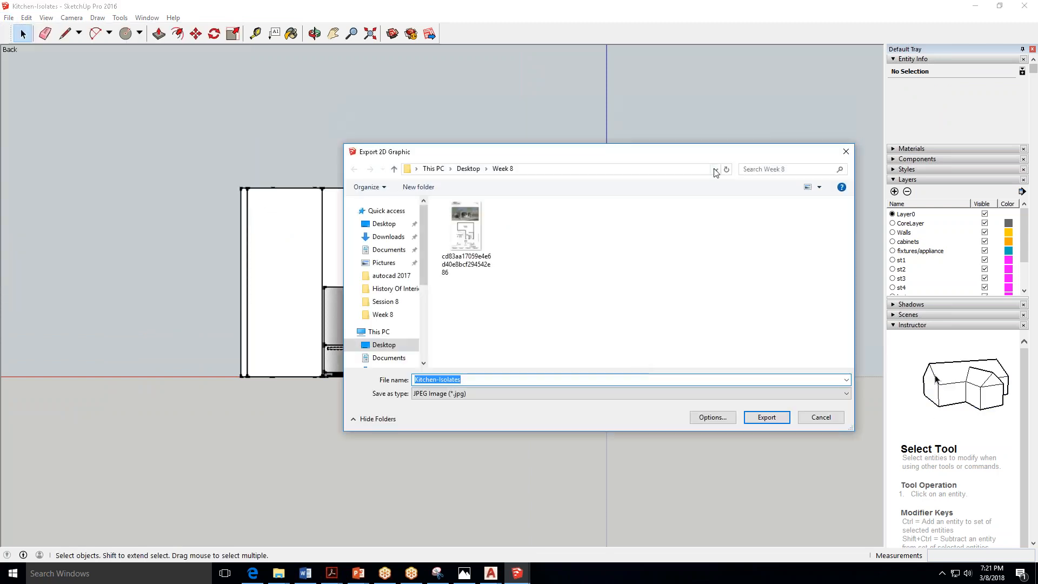
{"action": "left_click_drag", "start_coordinate": [711, 160], "coordinate": [600, 123]}
{"action": "left_click", "coordinate": [592, 357]}
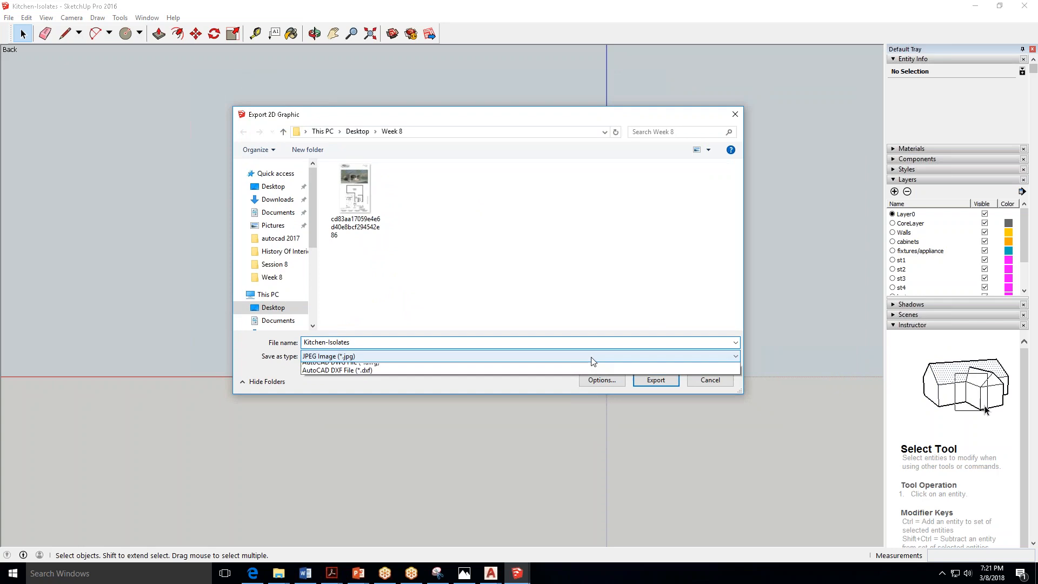
{"action": "left_click", "coordinate": [561, 415]}
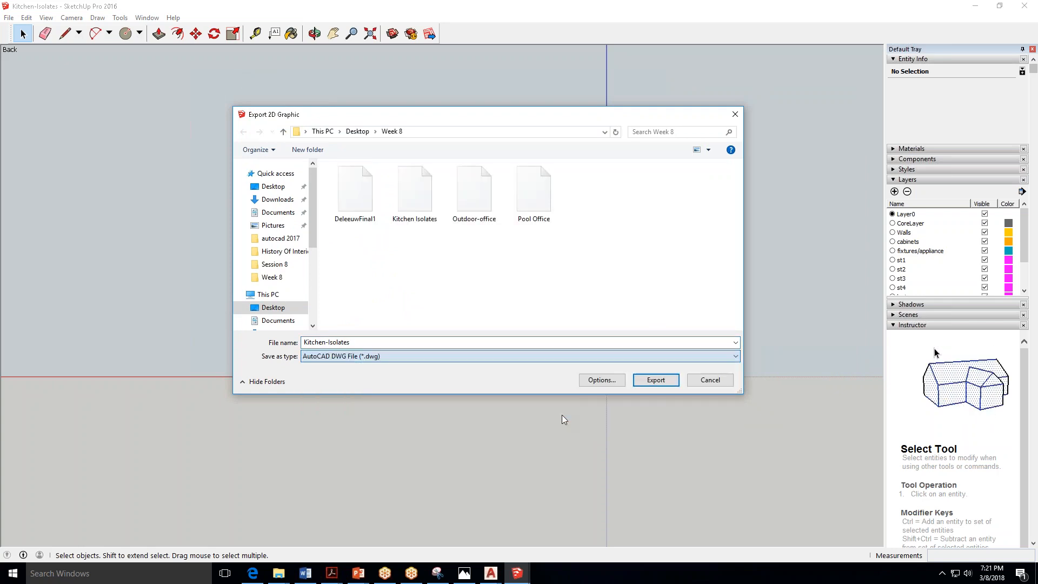
{"action": "left_click", "coordinate": [657, 381]}
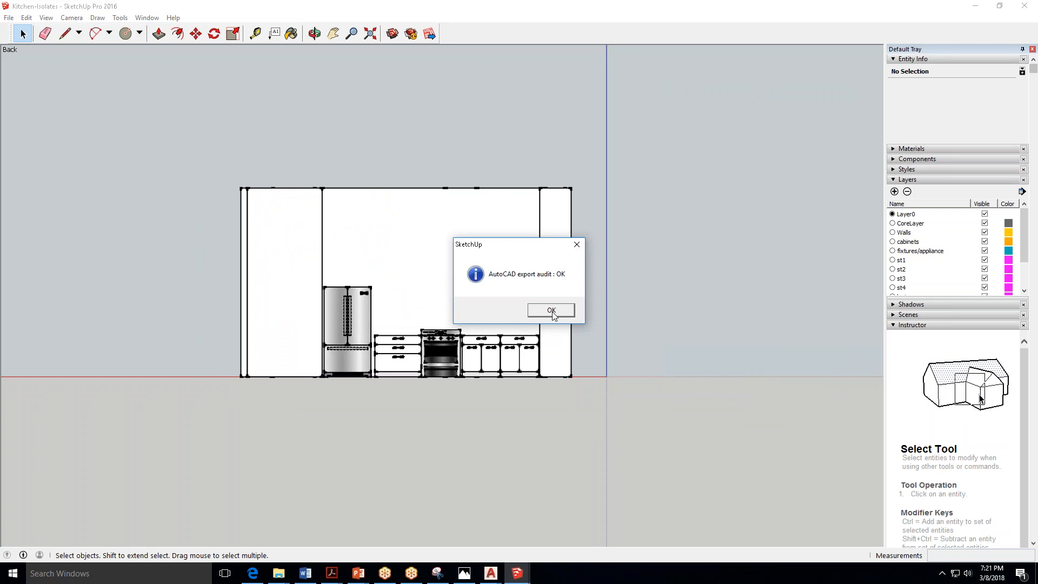
{"action": "left_click", "coordinate": [550, 309]}
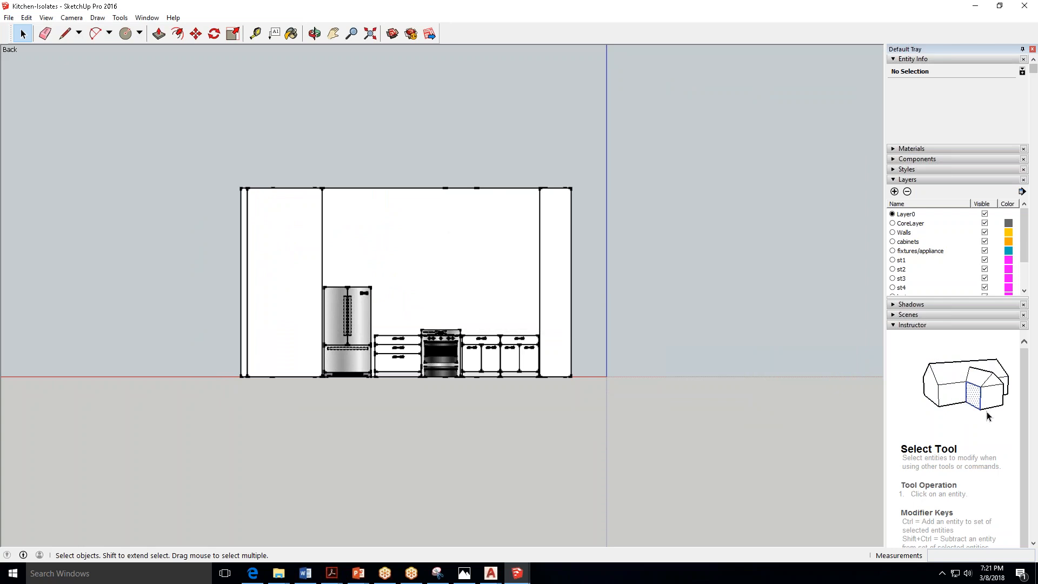
Switch to the Week 8 folder, sort its files by date modified, and open the exported Kitchen-Isolates DWG in AutoCAD.
{"action": "left_click", "coordinate": [978, 6]}
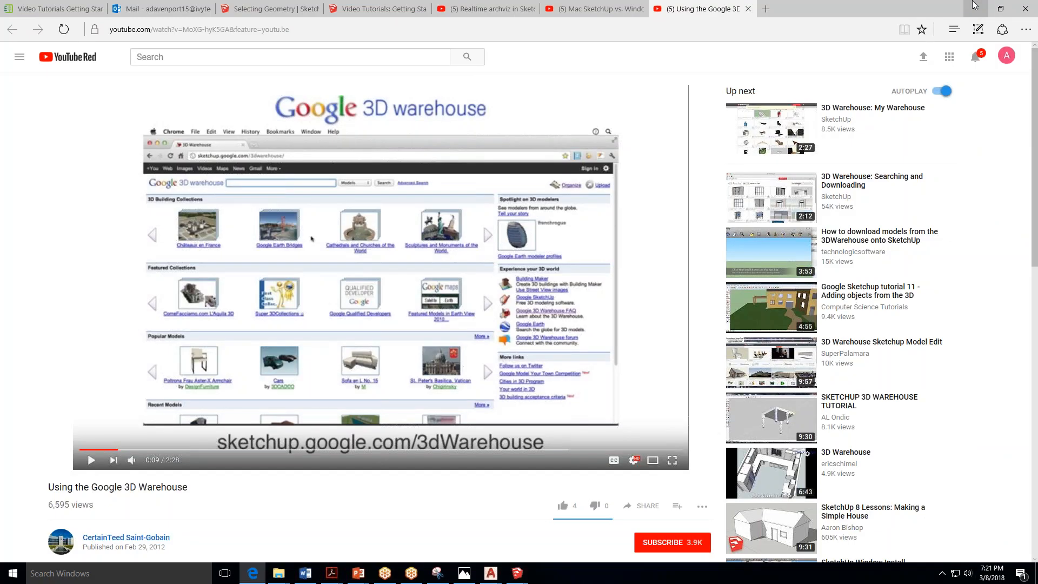
{"action": "left_click", "coordinate": [976, 7]}
{"action": "double_click", "coordinate": [389, 20]}
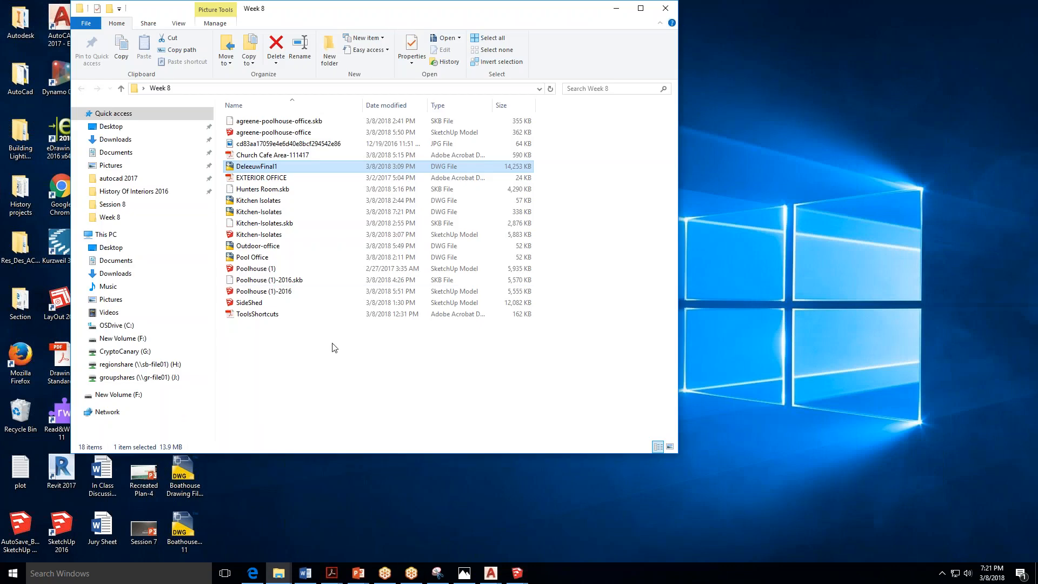
{"action": "right_click", "coordinate": [334, 348]}
{"action": "mouse_move", "coordinate": [396, 365]}
{"action": "left_click", "coordinate": [487, 378]}
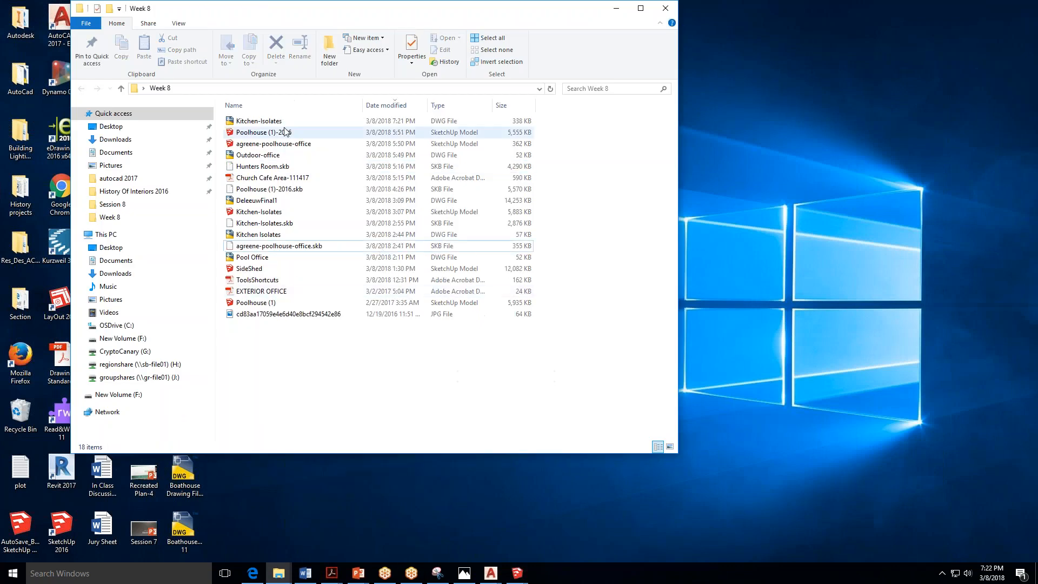
{"action": "left_click", "coordinate": [284, 121]}
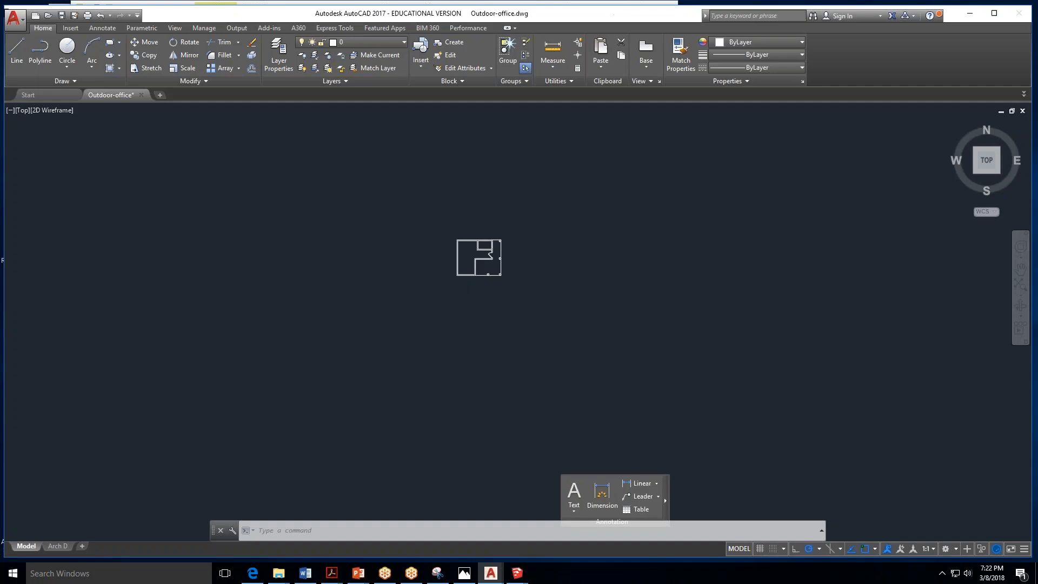
{"action": "left_click", "coordinate": [441, 251]}
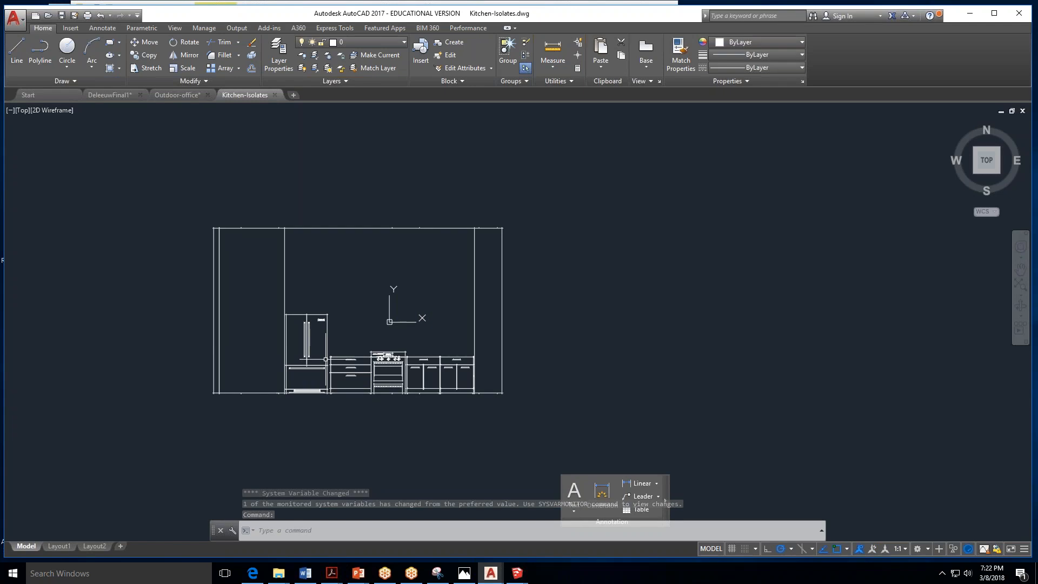
Copy the entire kitchen elevation linework in the Kitchen-Isolates drawing to the clipboard.
{"action": "scroll", "coordinate": [298, 349], "scroll_direction": "up", "scroll_amount": 4}
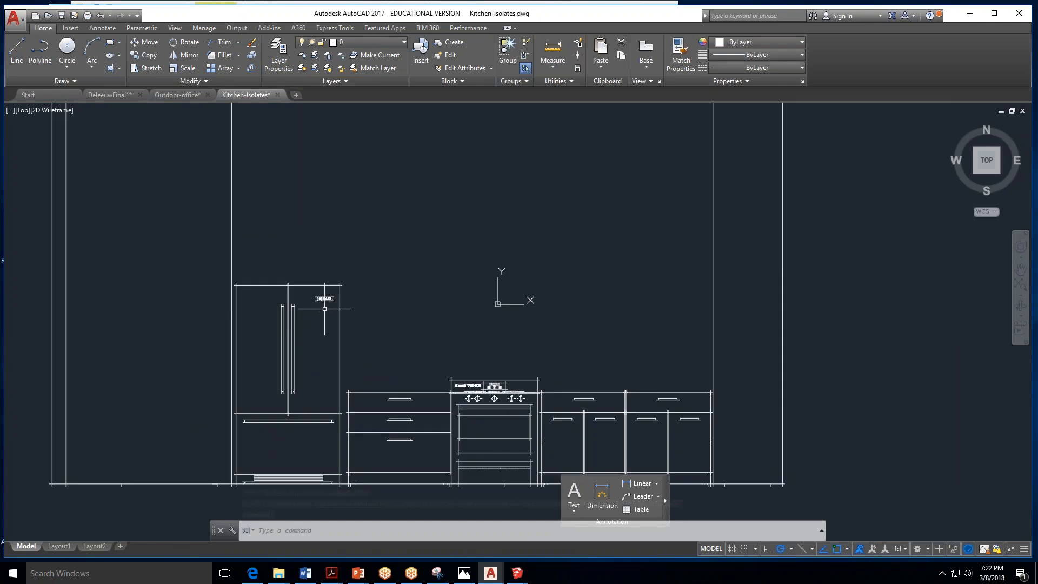
{"action": "scroll", "coordinate": [493, 385], "scroll_direction": "up", "scroll_amount": 4}
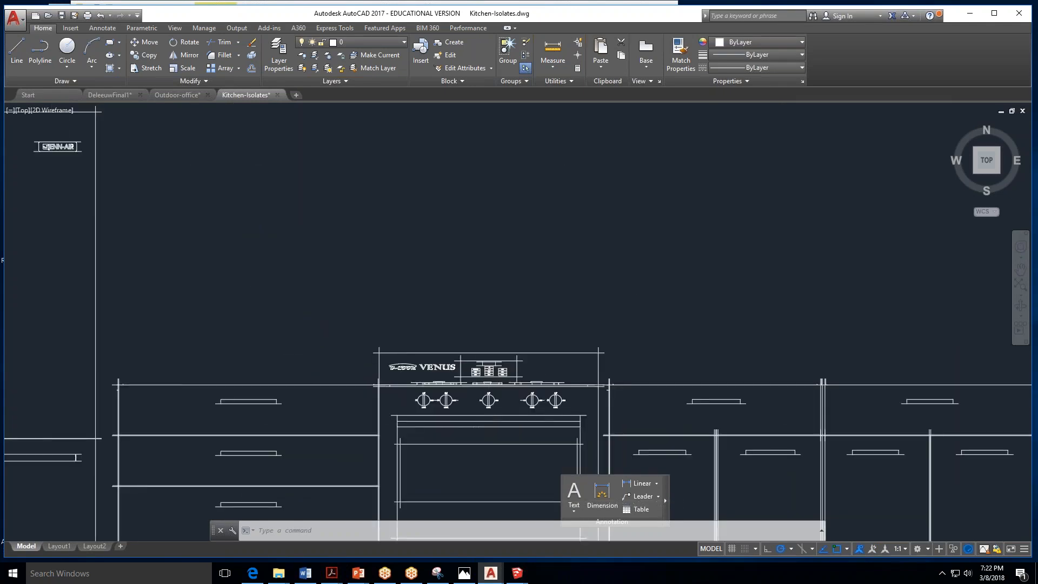
{"action": "scroll", "coordinate": [124, 346], "scroll_direction": "down", "scroll_amount": 5}
{"action": "mouse_move", "coordinate": [227, 351]}
{"action": "middle_mouse_down"}
{"action": "mouse_move", "coordinate": [301, 365]}
{"action": "mouse_move", "coordinate": [286, 361]}
{"action": "middle_mouse_up"}
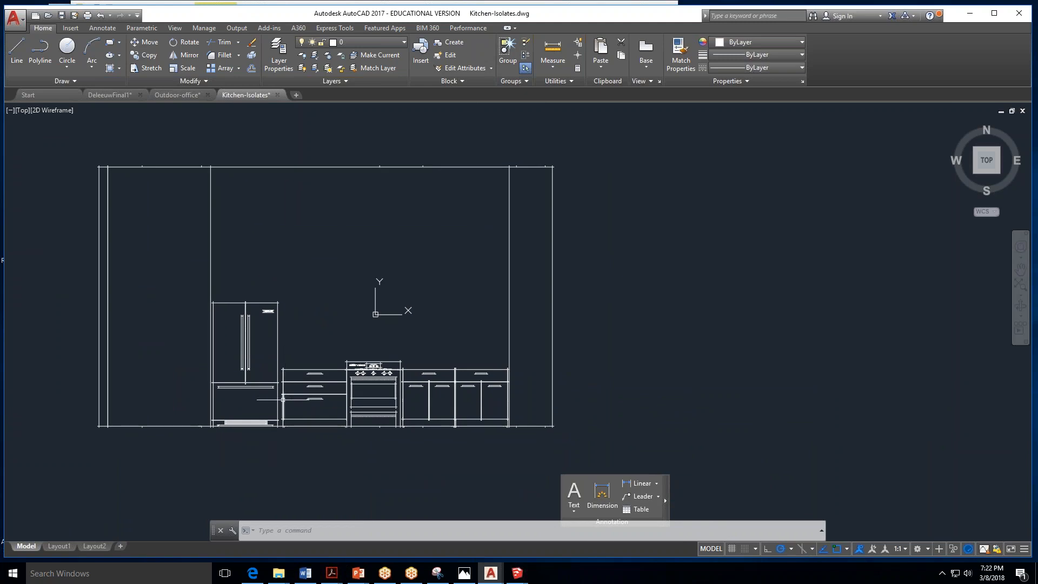
{"action": "mouse_move", "coordinate": [283, 400]}
{"action": "scroll", "coordinate": [431, 287], "scroll_direction": "down", "scroll_amount": 3}
{"action": "left_click", "coordinate": [503, 220]}
{"action": "left_click", "coordinate": [166, 441]}
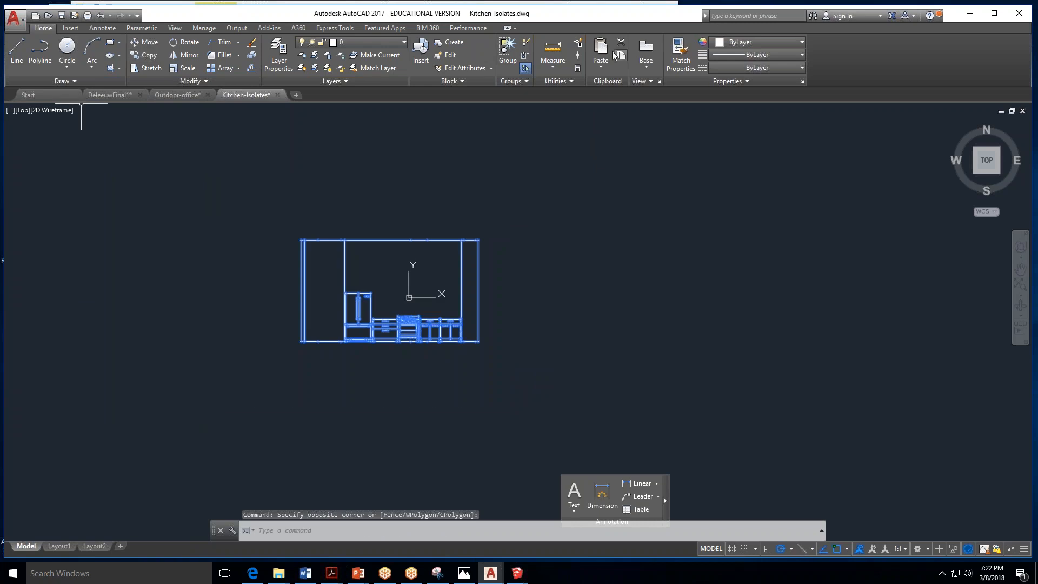
Paste the copied kitchen elevation into the DeleeuwFinal1 drawing, in the empty space left of the floor plan.
{"action": "left_click", "coordinate": [124, 95]}
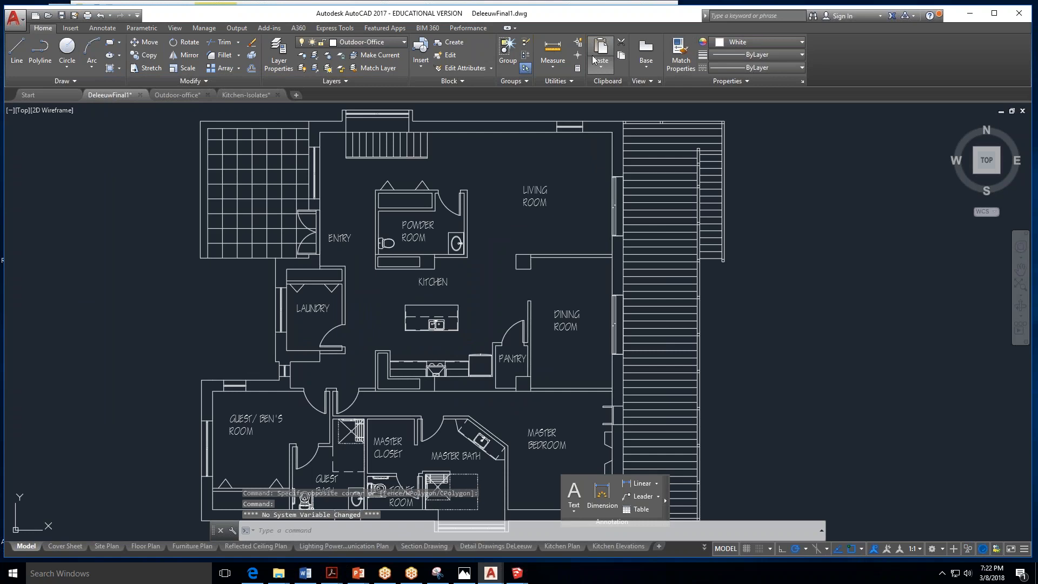
{"action": "left_click", "coordinate": [601, 50]}
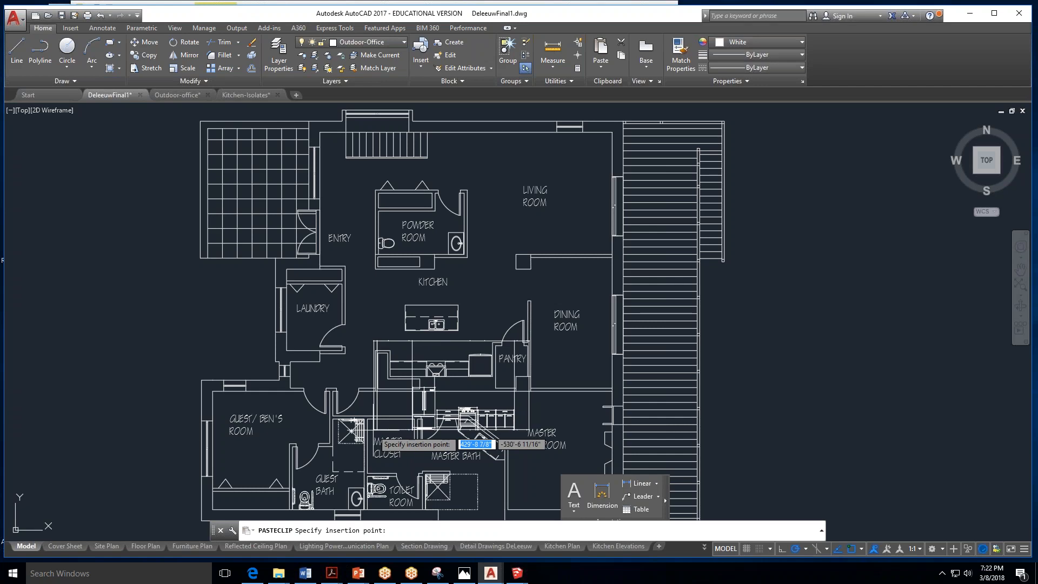
{"action": "left_click", "coordinate": [44, 350]}
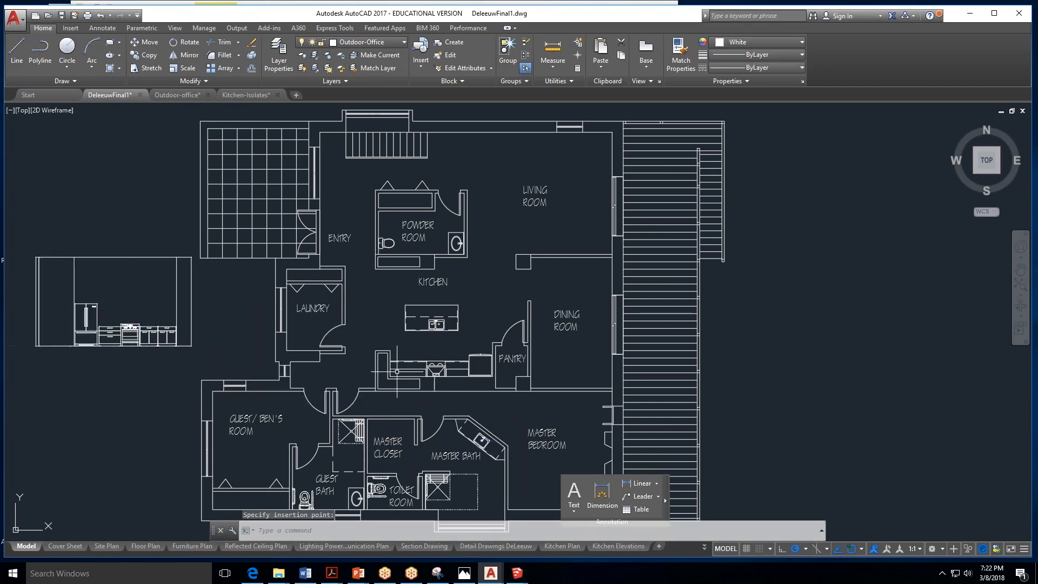
{"action": "key", "text": "Escape"}
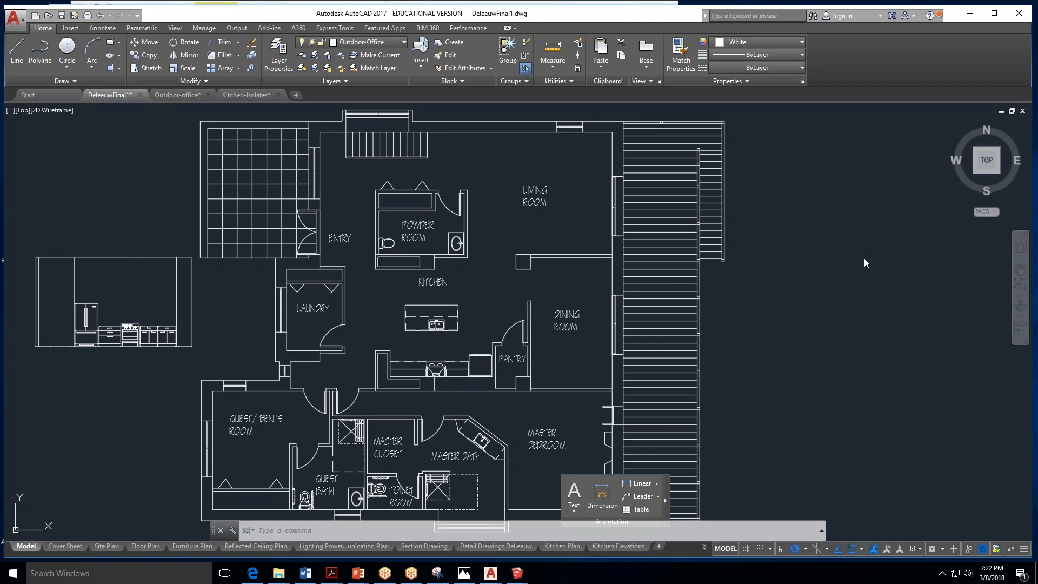
Switch to the Poolhouse (1)-2016 model in SketchUp, try deleting the standing scale figure, undo the deletion and minimize the window.
{"action": "mouse_move", "coordinate": [520, 576]}
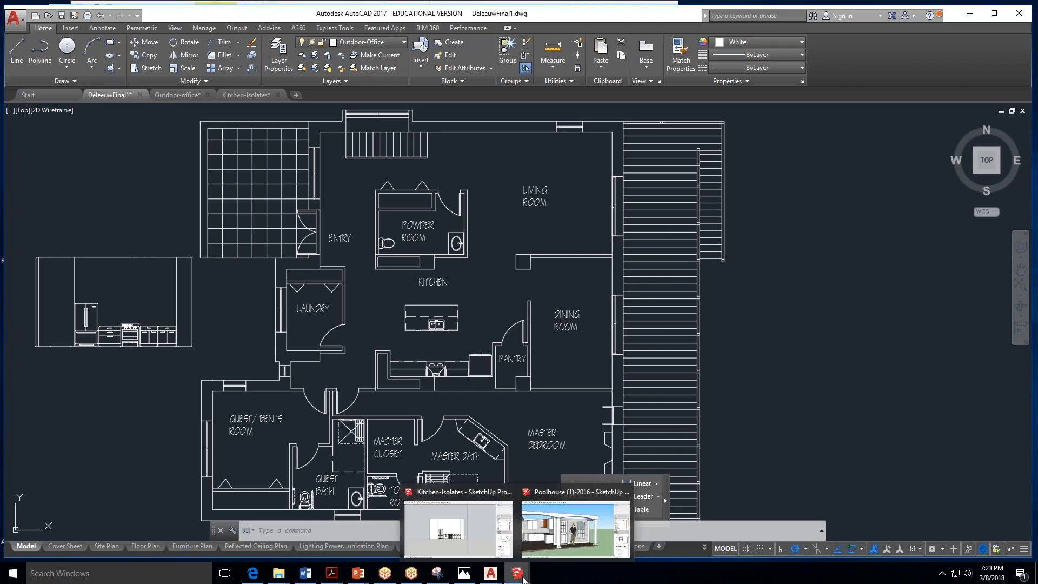
{"action": "left_click", "coordinate": [573, 544]}
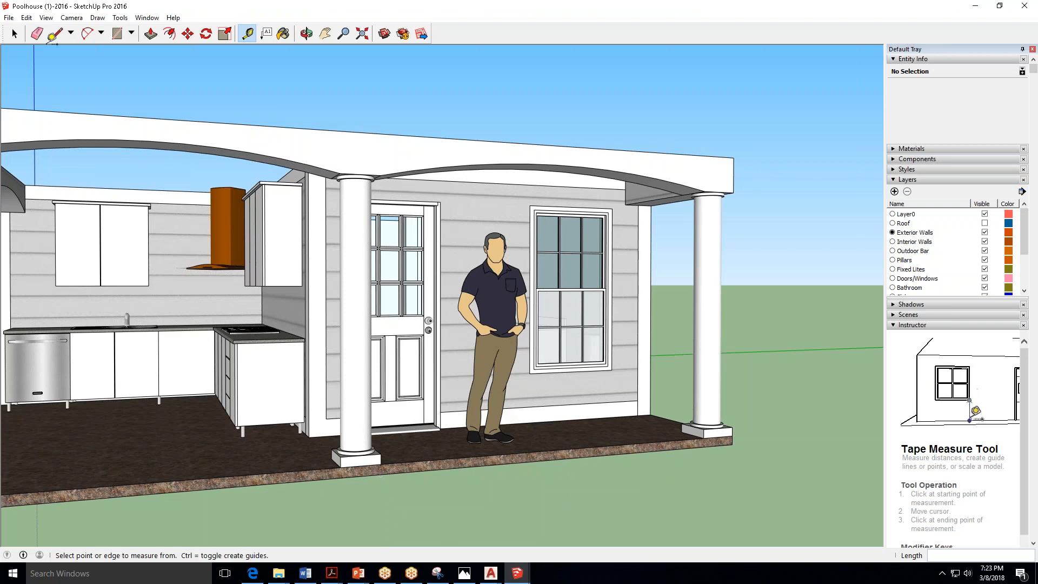
{"action": "key", "text": "space"}
{"action": "left_click", "coordinate": [504, 271]}
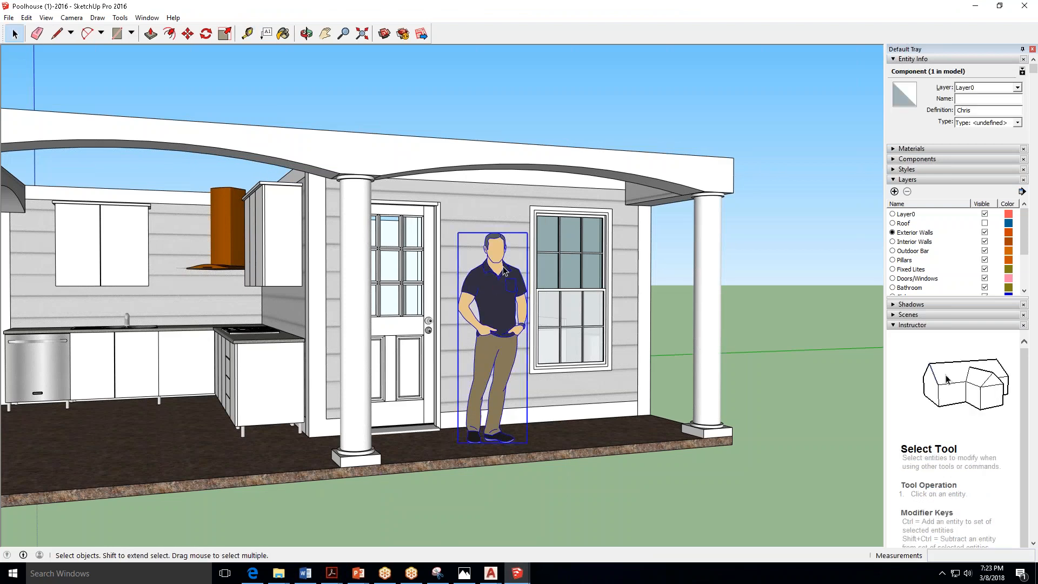
{"action": "key", "text": "Delete"}
{"action": "left_click", "coordinate": [26, 17]}
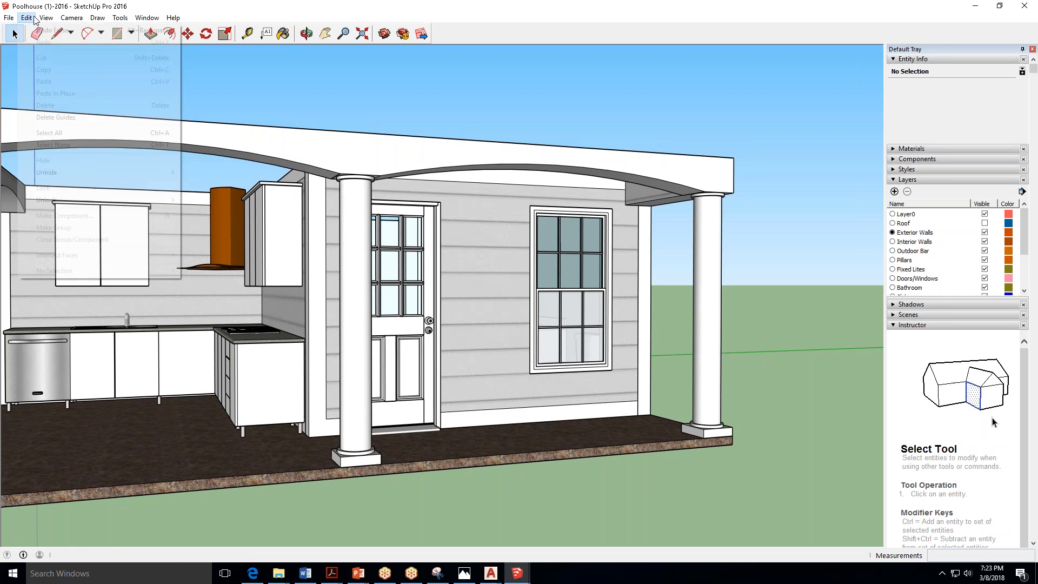
{"action": "left_click", "coordinate": [46, 31]}
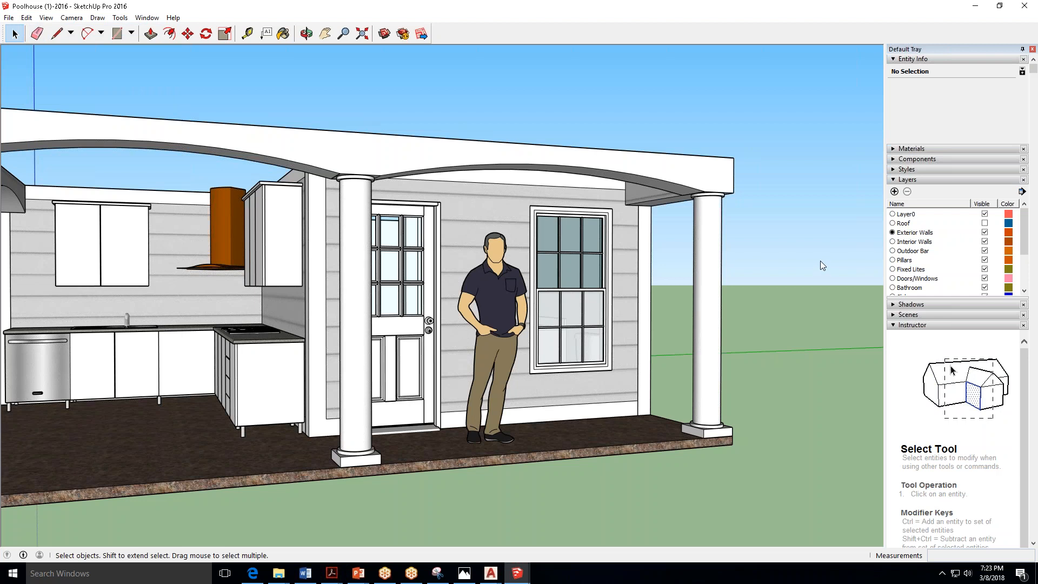
{"action": "left_click", "coordinate": [985, 6]}
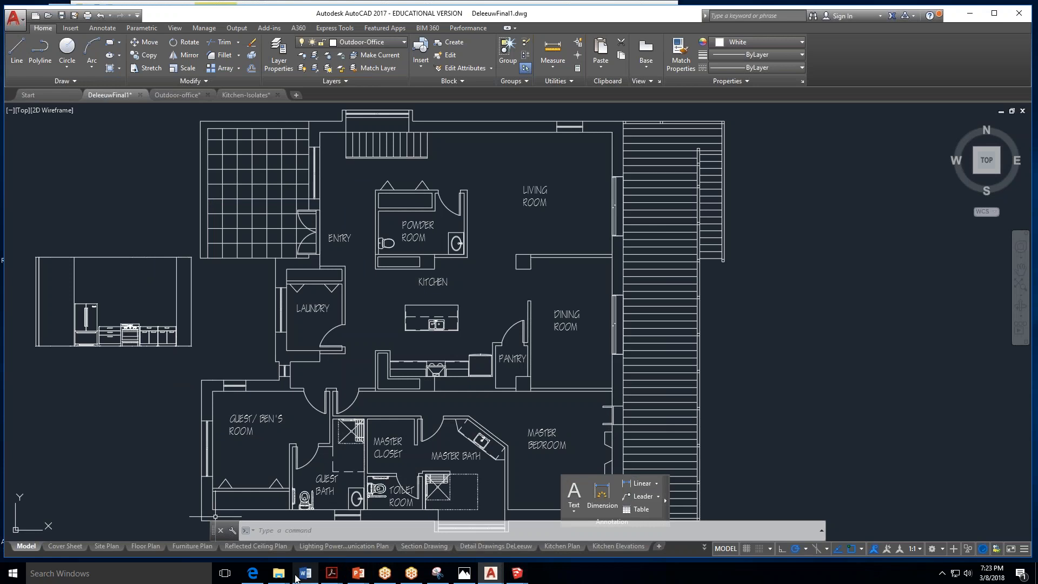
Minimize AutoCAD and the Week 8 folder window to reach the Windows desktop.
{"action": "scroll", "coordinate": [456, 189], "scroll_direction": "down", "scroll_amount": 3}
{"action": "scroll", "coordinate": [455, 190], "scroll_direction": "up", "scroll_amount": 2}
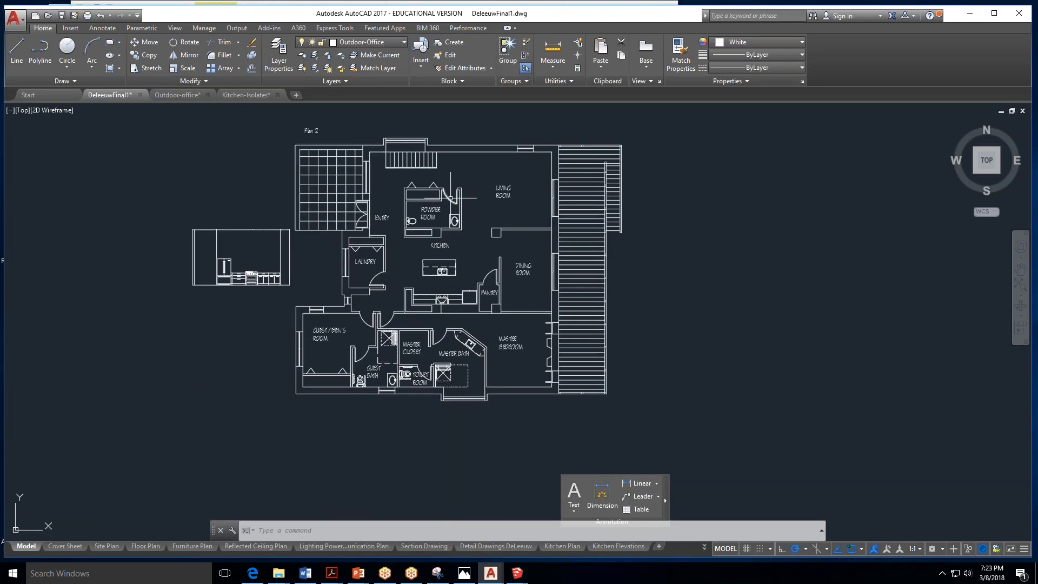
{"action": "left_click", "coordinate": [980, 14]}
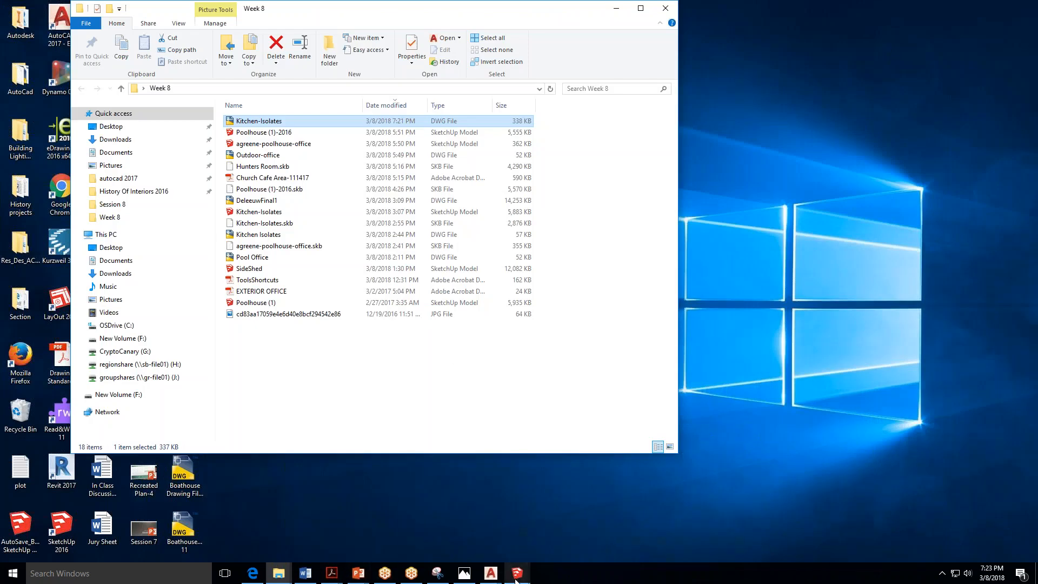
{"action": "left_click", "coordinate": [616, 8]}
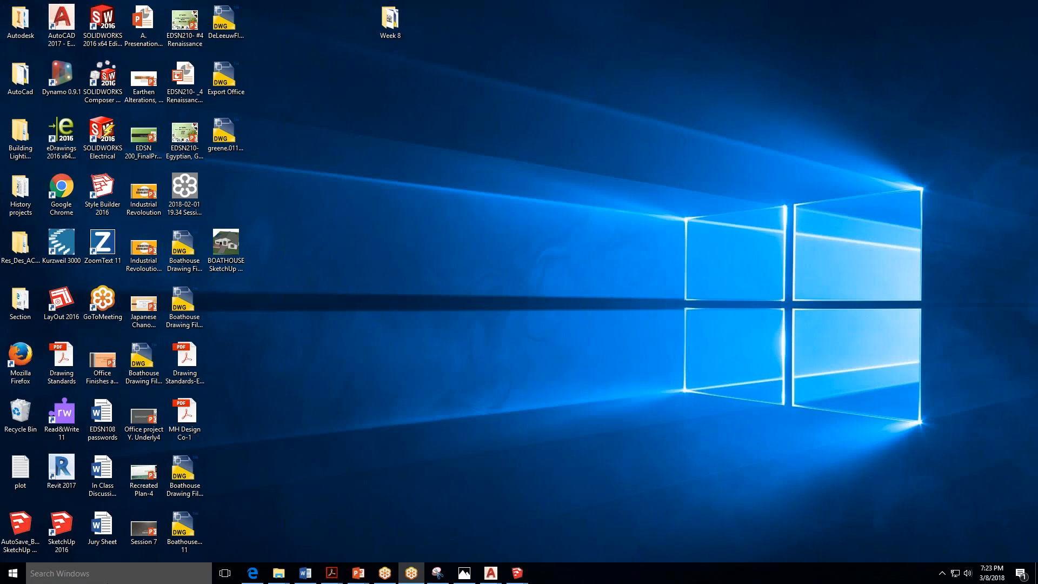
Search Windows for boathouse, view the BOATHOUSE_Inside back.jpg image in Photos, and close it.
{"action": "left_click", "coordinate": [99, 581]}
{"action": "type", "text": "boathoui"}
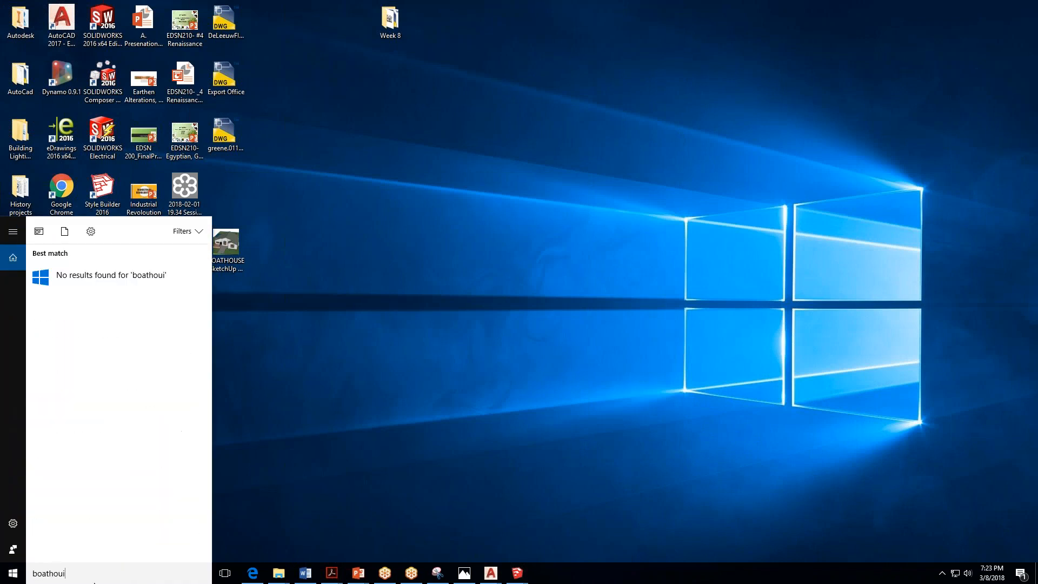
{"action": "key", "text": "BackSpace"}
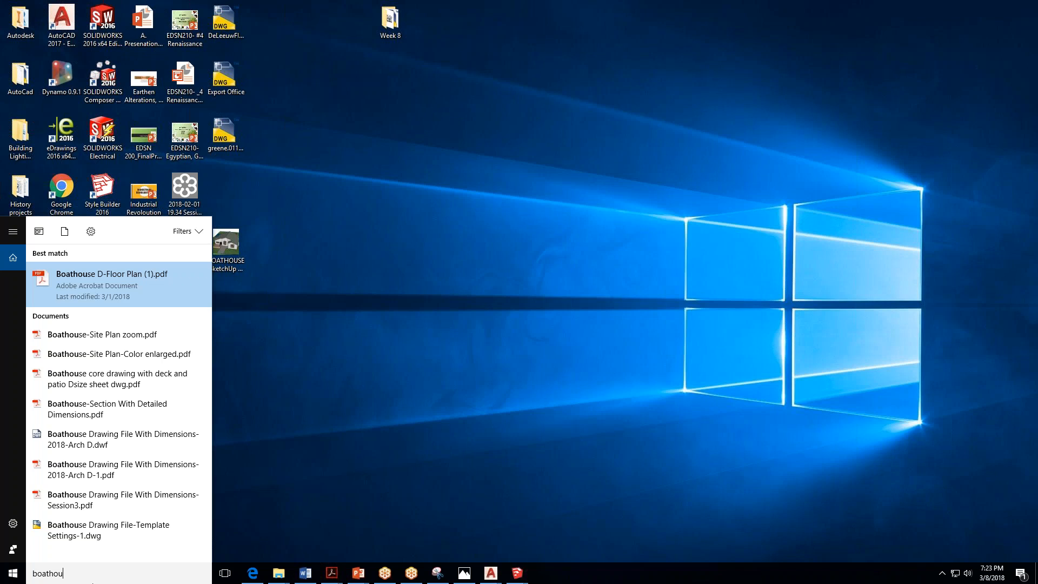
{"action": "type", "text": "se.s"}
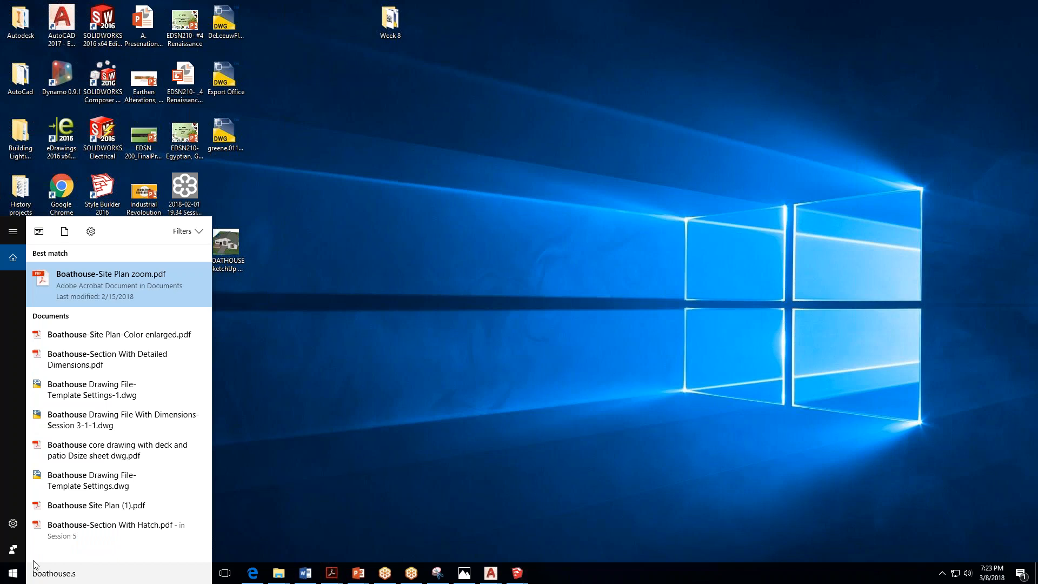
{"action": "key", "text": "BackSpace"}
{"action": "key", "text": "BackSpace"}
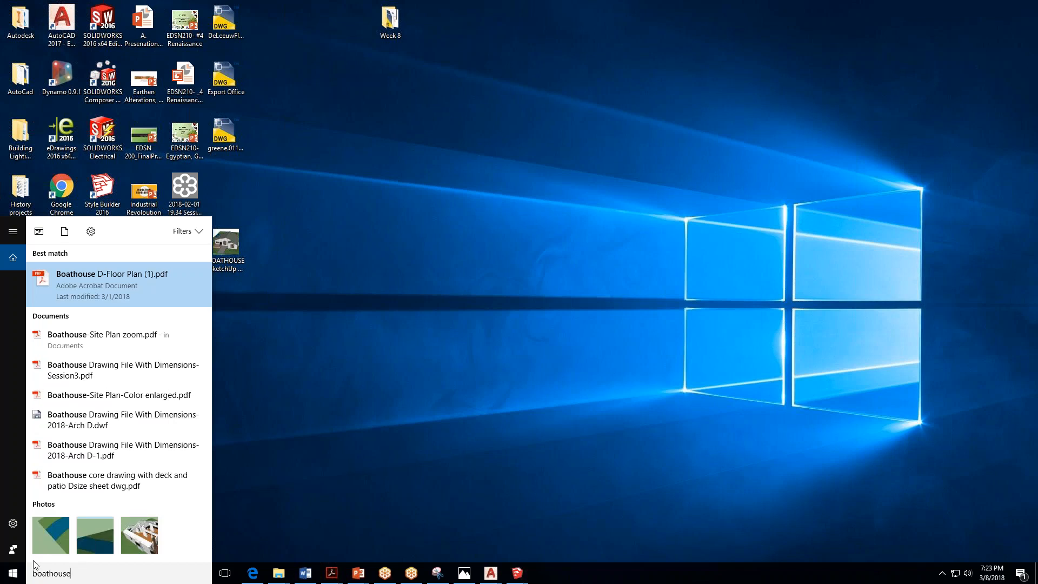
{"action": "left_click", "coordinate": [135, 533]}
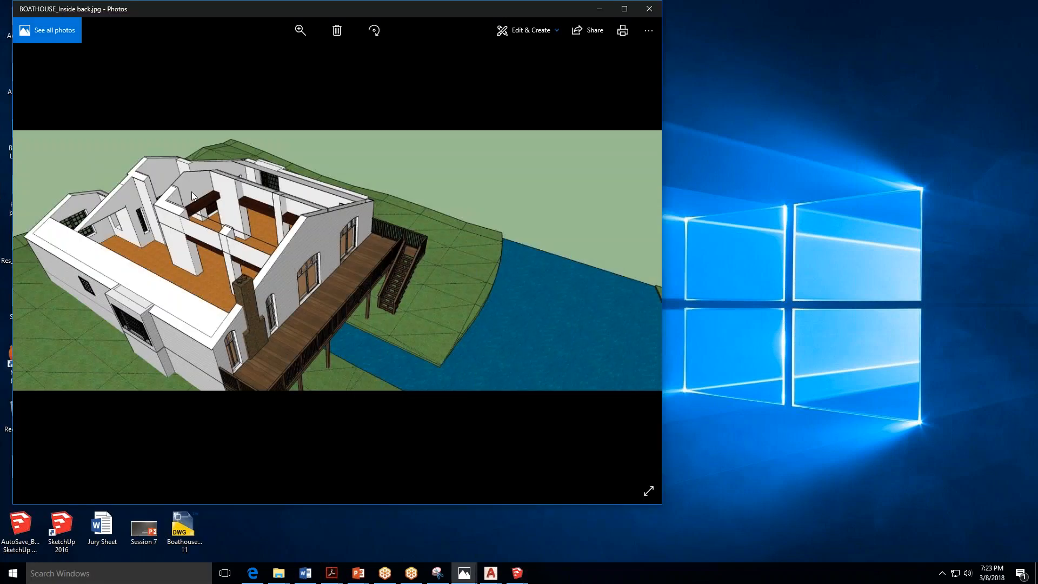
{"action": "left_click", "coordinate": [644, 7]}
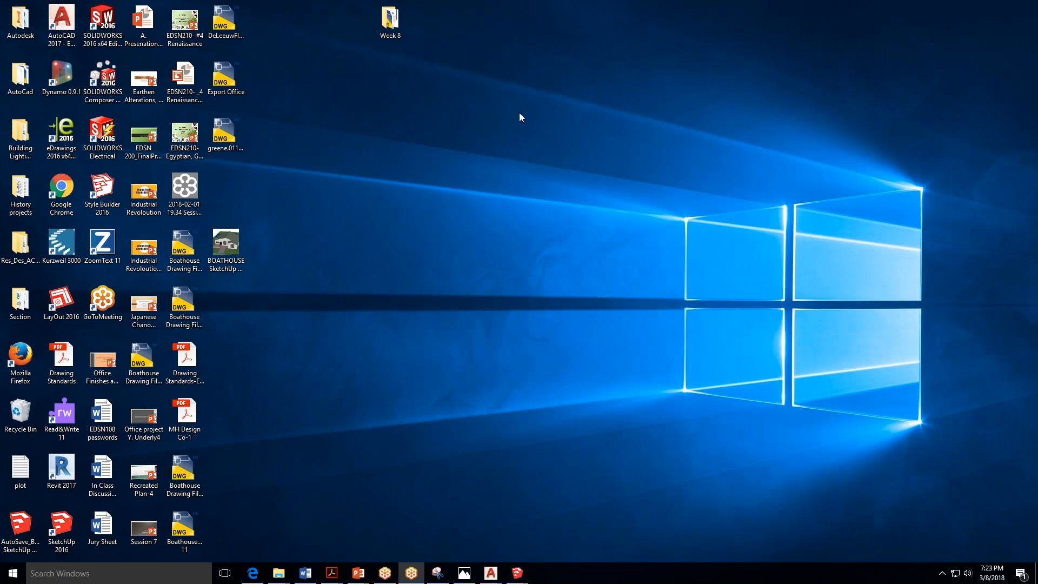
Try to open the desktop file BOATHOUSE SketchUp Model.030316.skb and look for another app on this PC to open it with.
{"action": "left_click", "coordinate": [230, 244]}
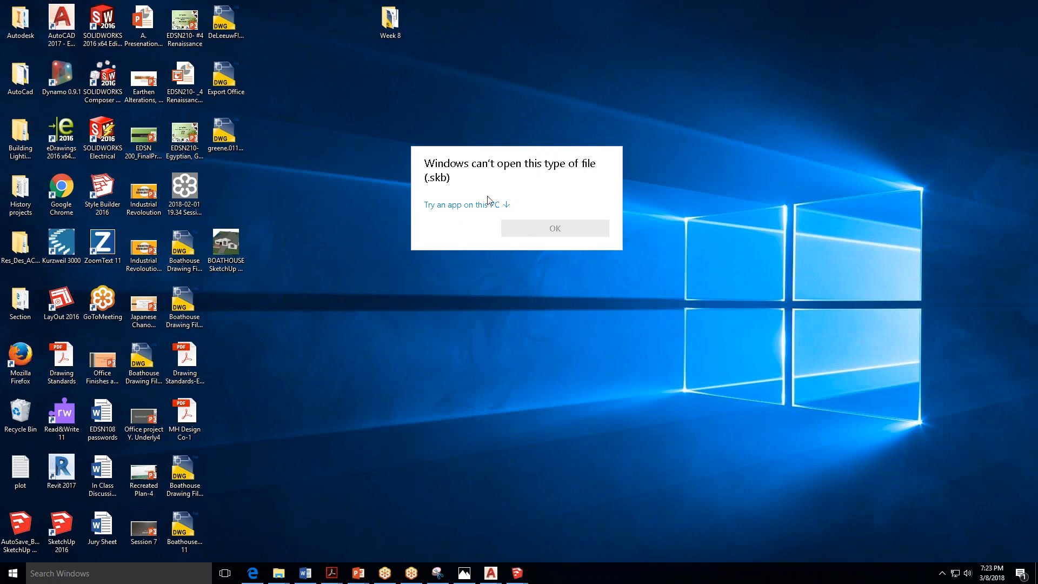
{"action": "left_click", "coordinate": [221, 247]}
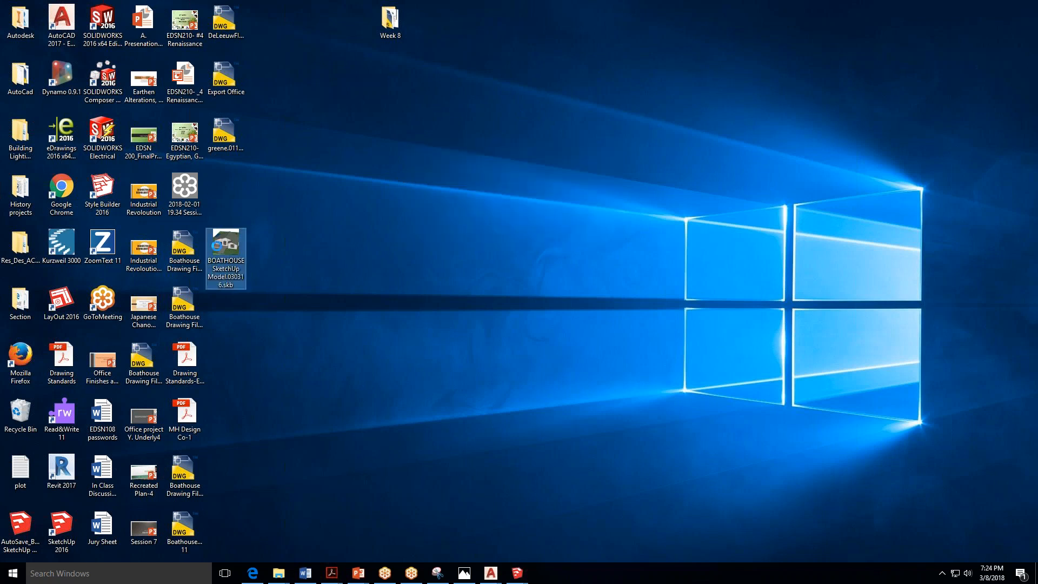
{"action": "right_click", "coordinate": [232, 247]}
{"action": "left_click", "coordinate": [282, 255]}
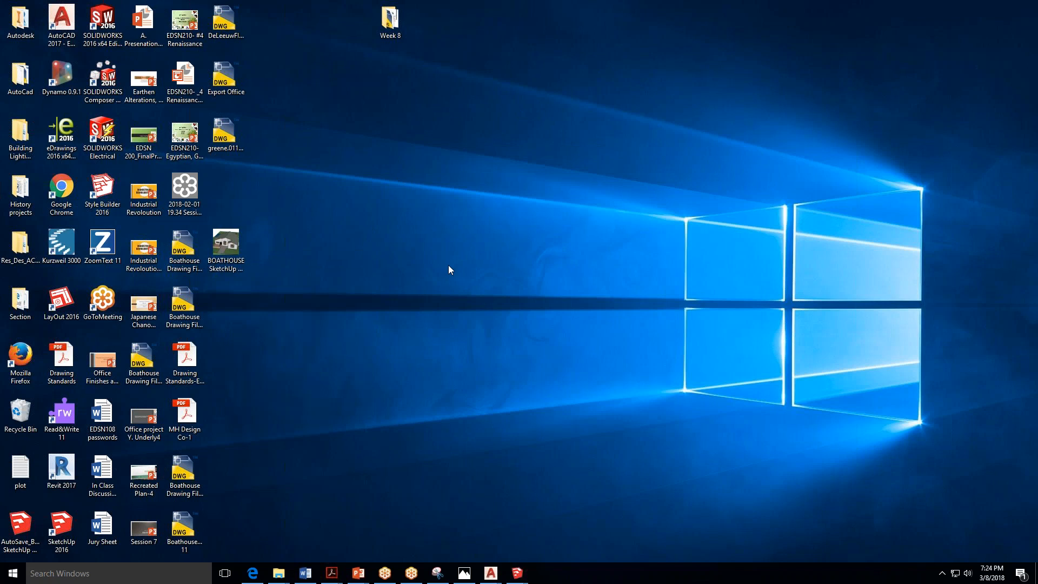
{"action": "left_click", "coordinate": [476, 205]}
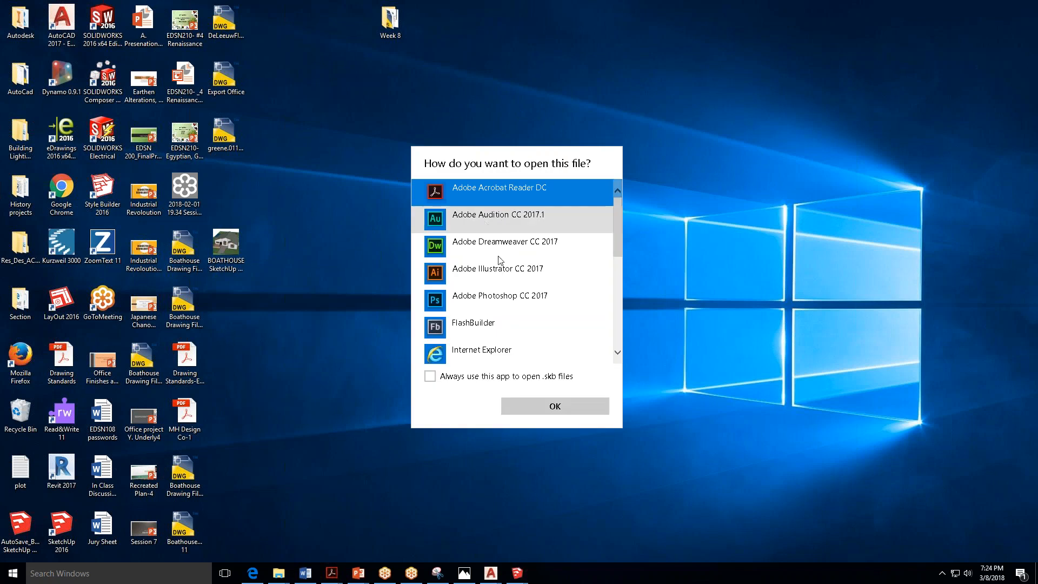
{"action": "left_click_drag", "start_coordinate": [618, 240], "coordinate": [615, 326]}
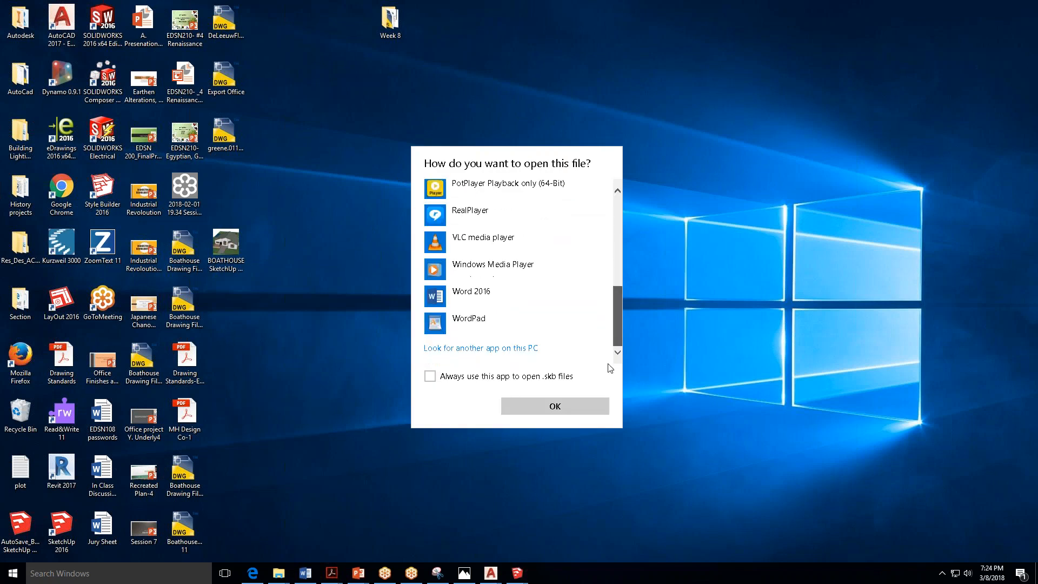
{"action": "left_click", "coordinate": [476, 348]}
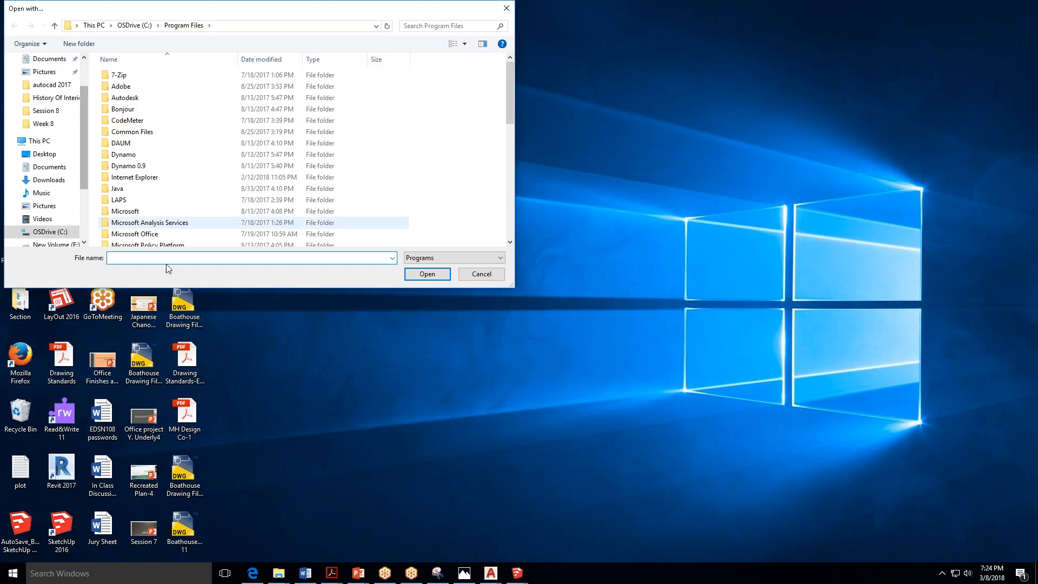
Browse the Desktop folder for a program with all file types shown, and cancel choosing an app.
{"action": "scroll", "coordinate": [85, 95], "scroll_direction": "up", "scroll_amount": 2}
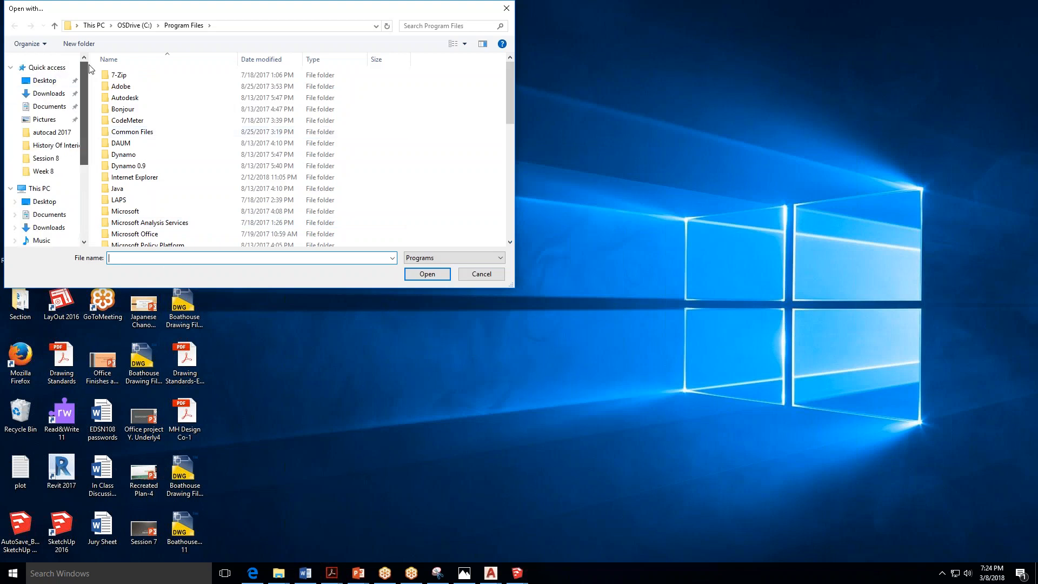
{"action": "left_click", "coordinate": [47, 85]}
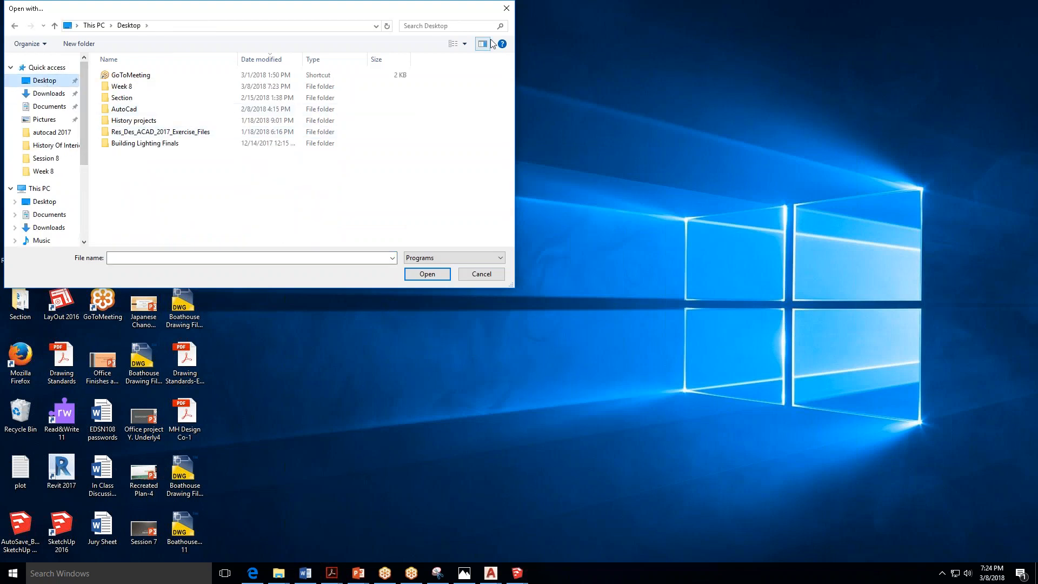
{"action": "left_click", "coordinate": [466, 258]}
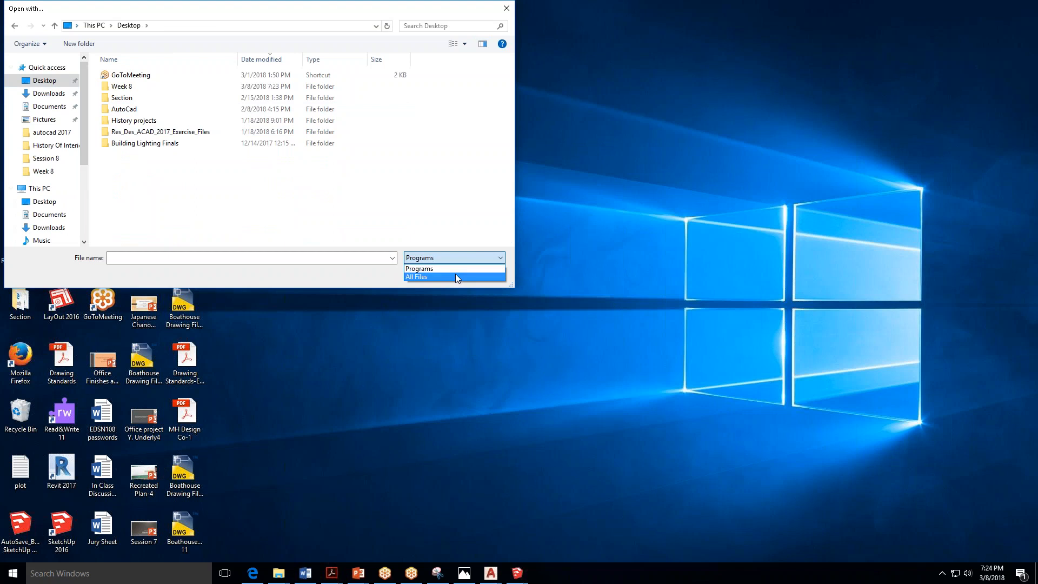
{"action": "left_click", "coordinate": [456, 275]}
{"action": "scroll", "coordinate": [389, 108], "scroll_direction": "down", "scroll_amount": 10}
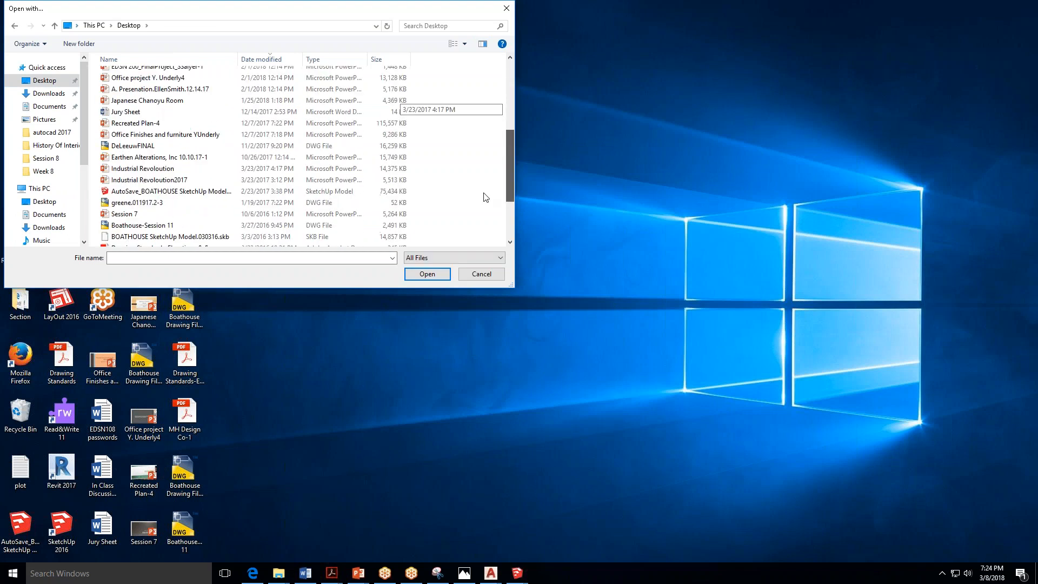
{"action": "left_click", "coordinate": [506, 10]}
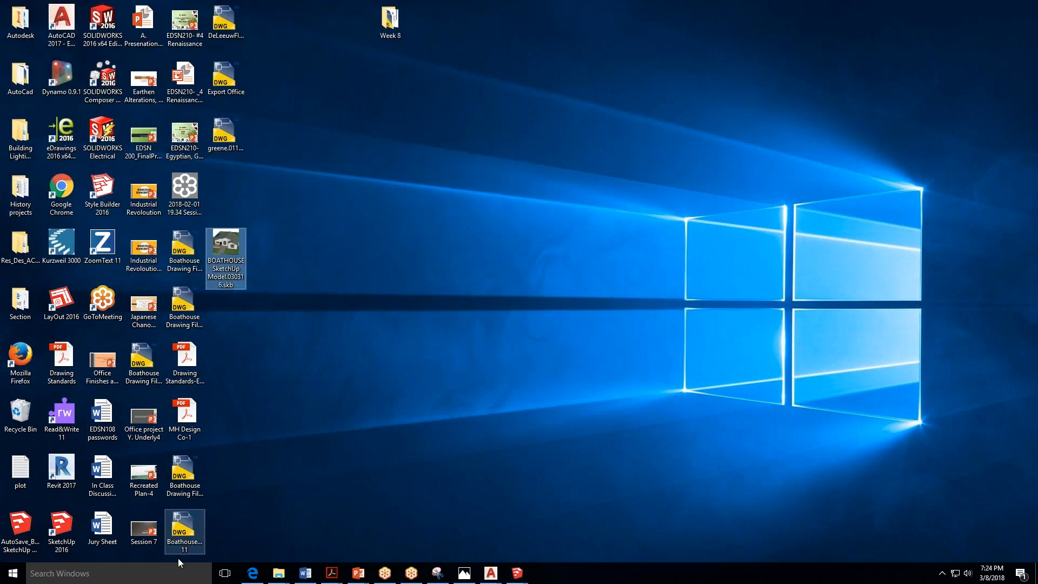
{"action": "left_click", "coordinate": [160, 574]}
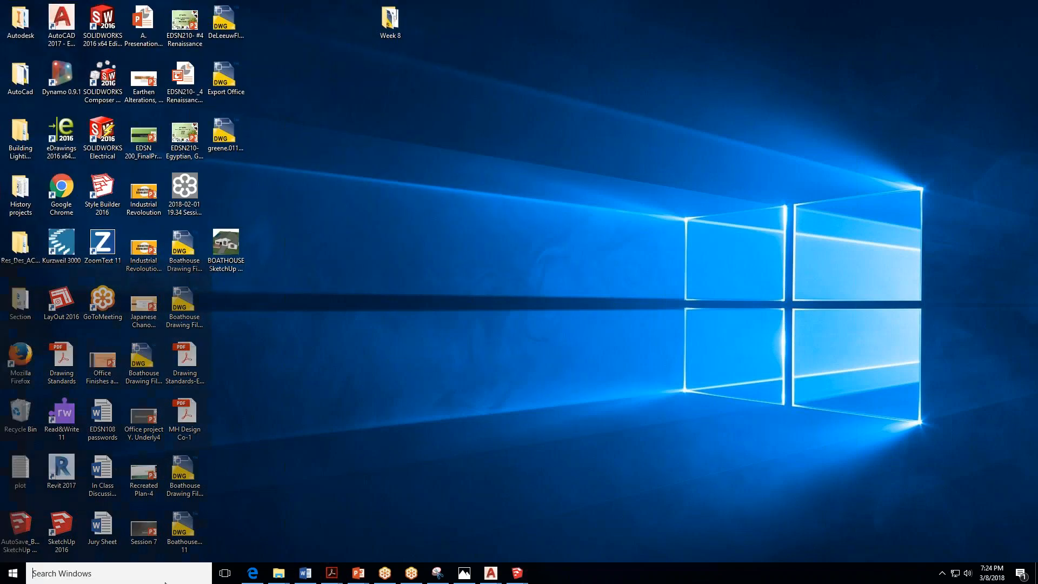
{"action": "left_click", "coordinate": [420, 402]}
{"action": "left_click", "coordinate": [254, 574]}
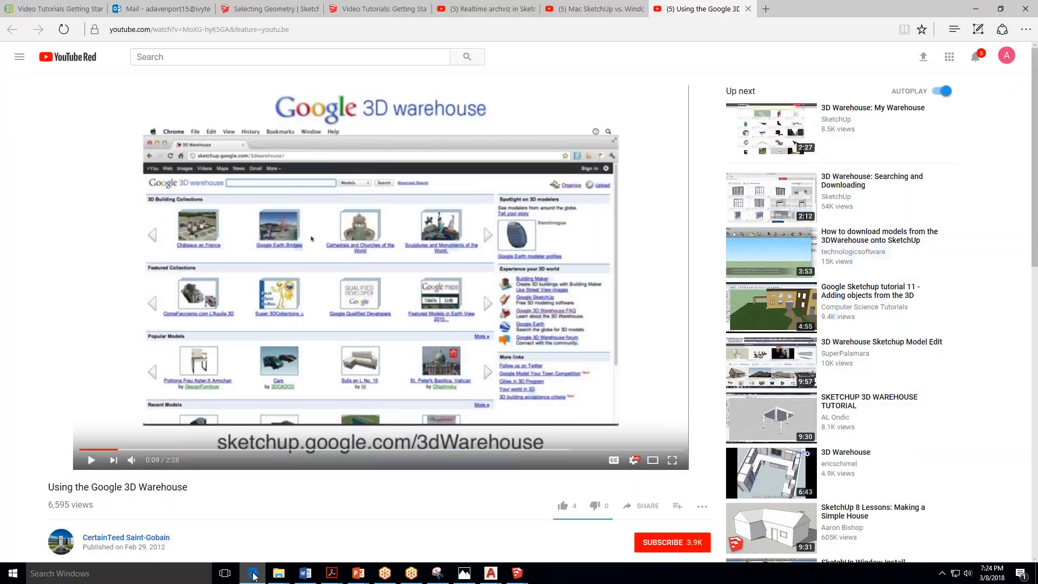
{"action": "left_click", "coordinate": [976, 9]}
Switch to the Poolhouse (1)-2016 model in SketchUp and make its Roof layer visible.
{"action": "mouse_move", "coordinate": [517, 573]}
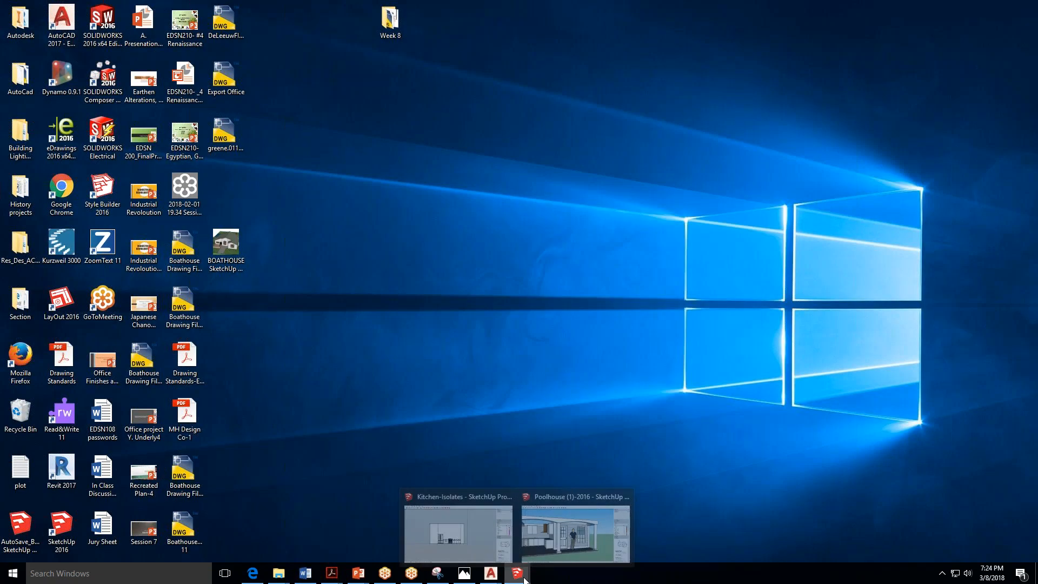
{"action": "left_click", "coordinate": [582, 539]}
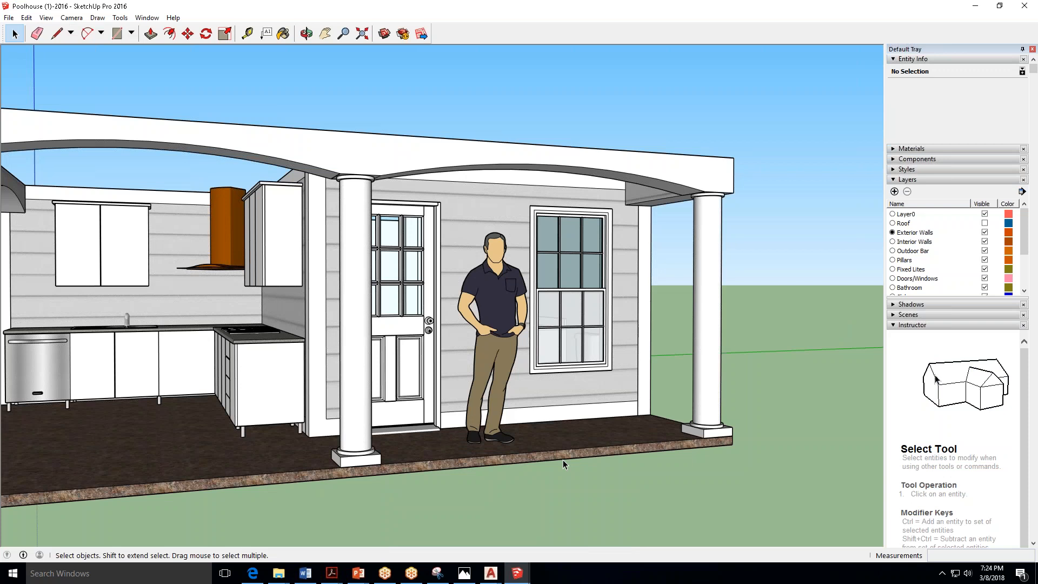
{"action": "scroll", "coordinate": [563, 459], "scroll_direction": "down", "scroll_amount": 4}
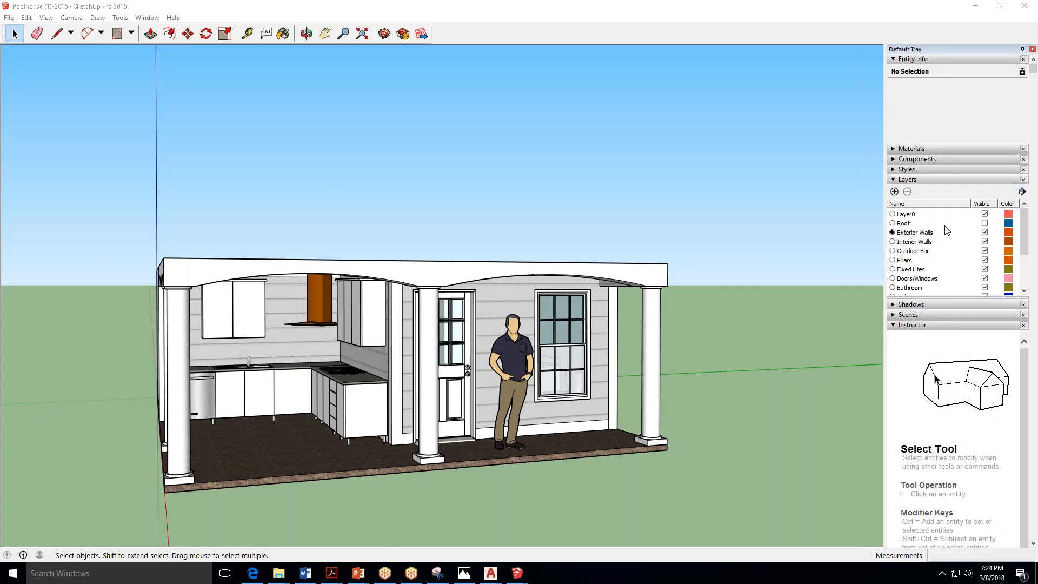
{"action": "left_click", "coordinate": [985, 223]}
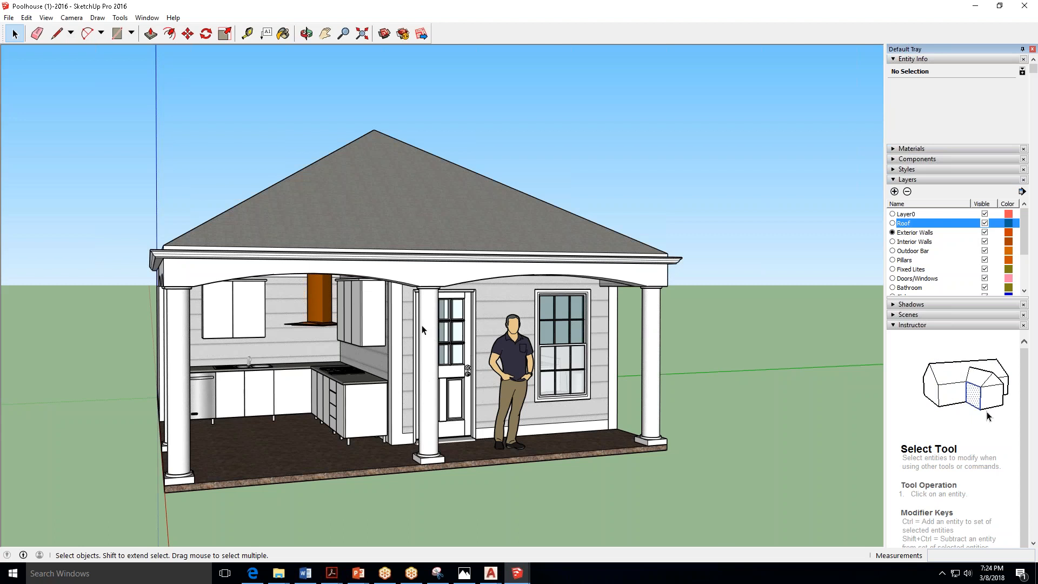
Look at the poolhouse from the standard Front and Left views.
{"action": "left_click", "coordinate": [68, 18]}
{"action": "mouse_move", "coordinate": [162, 54]}
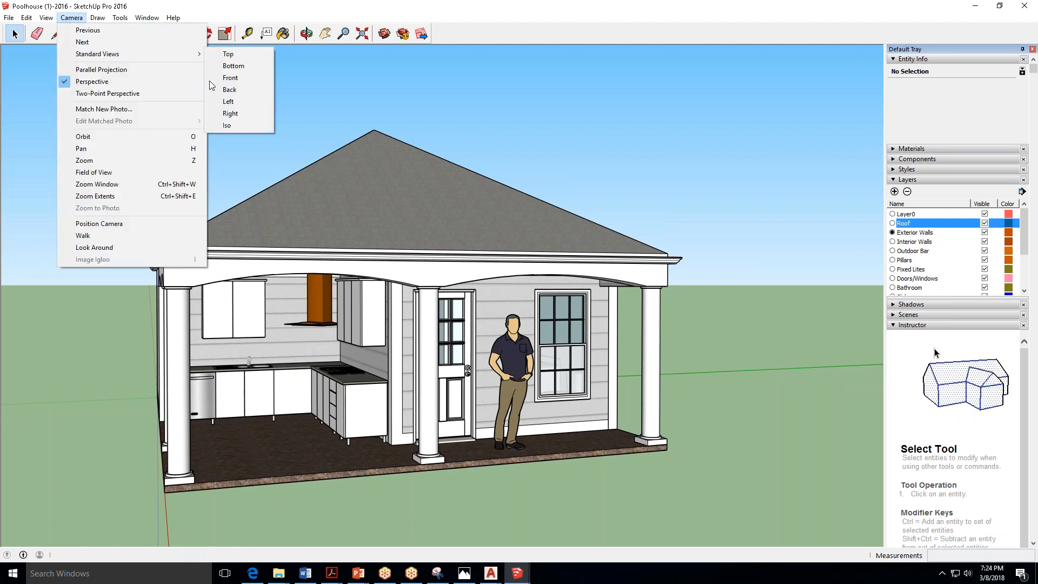
{"action": "left_click", "coordinate": [255, 80]}
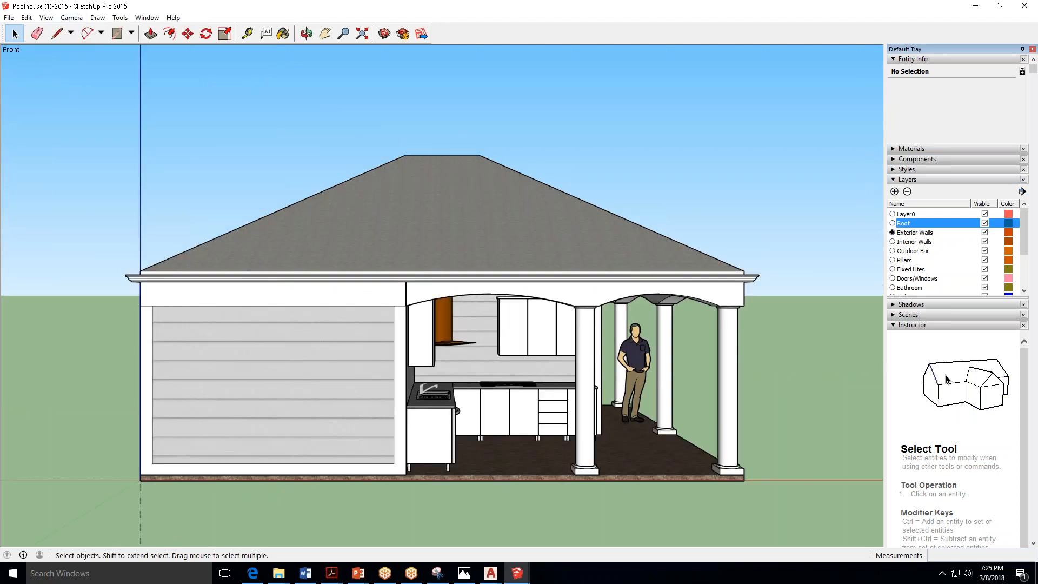
{"action": "left_click", "coordinate": [71, 18]}
{"action": "mouse_move", "coordinate": [136, 53]}
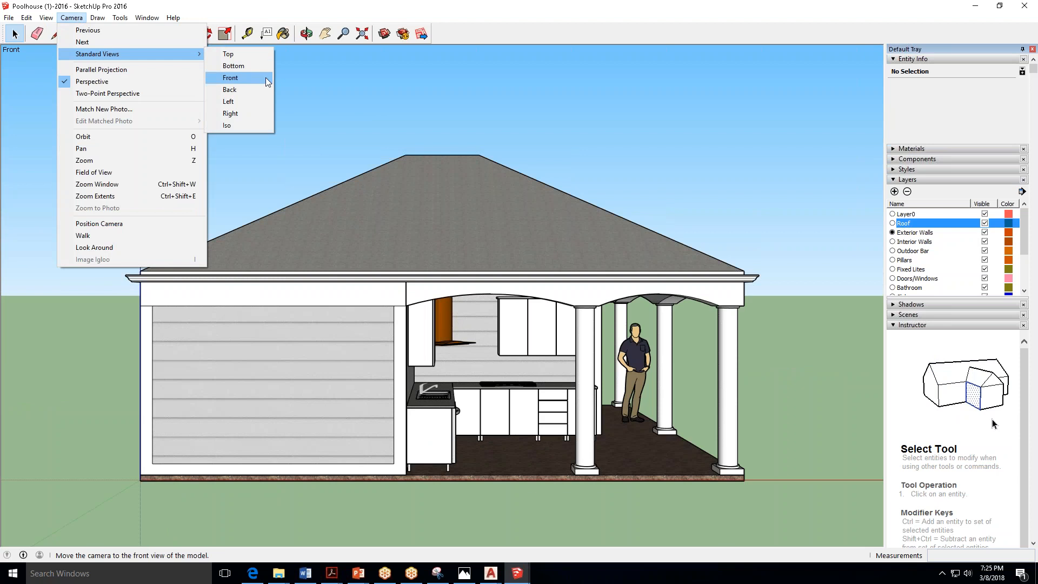
{"action": "left_click", "coordinate": [258, 102]}
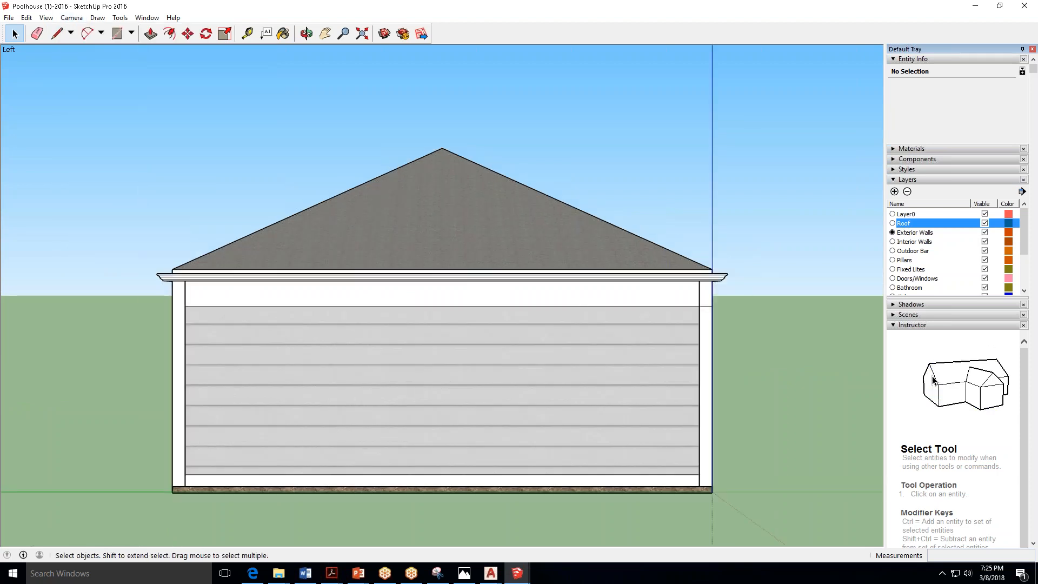
Set the camera to the standard Right view with parallel projection.
{"action": "left_click", "coordinate": [72, 17]}
{"action": "mouse_move", "coordinate": [162, 53]}
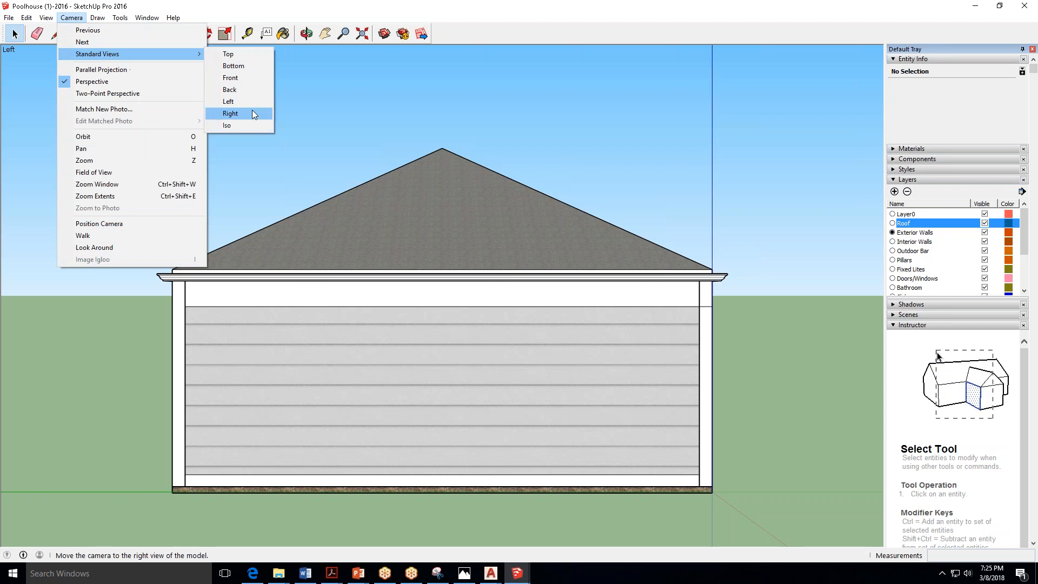
{"action": "left_click", "coordinate": [252, 112]}
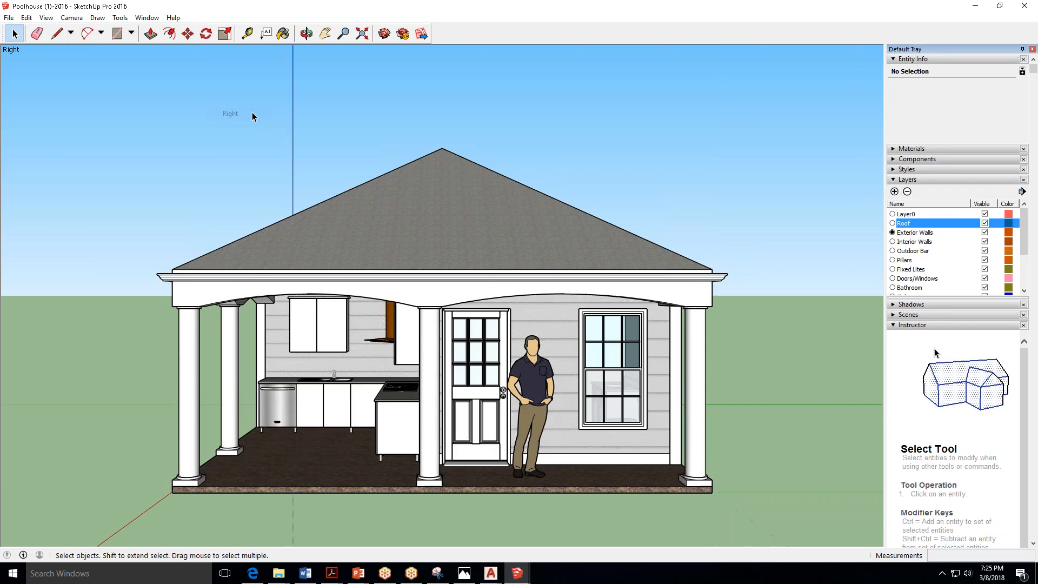
{"action": "left_click", "coordinate": [71, 17]}
{"action": "left_click", "coordinate": [87, 68]}
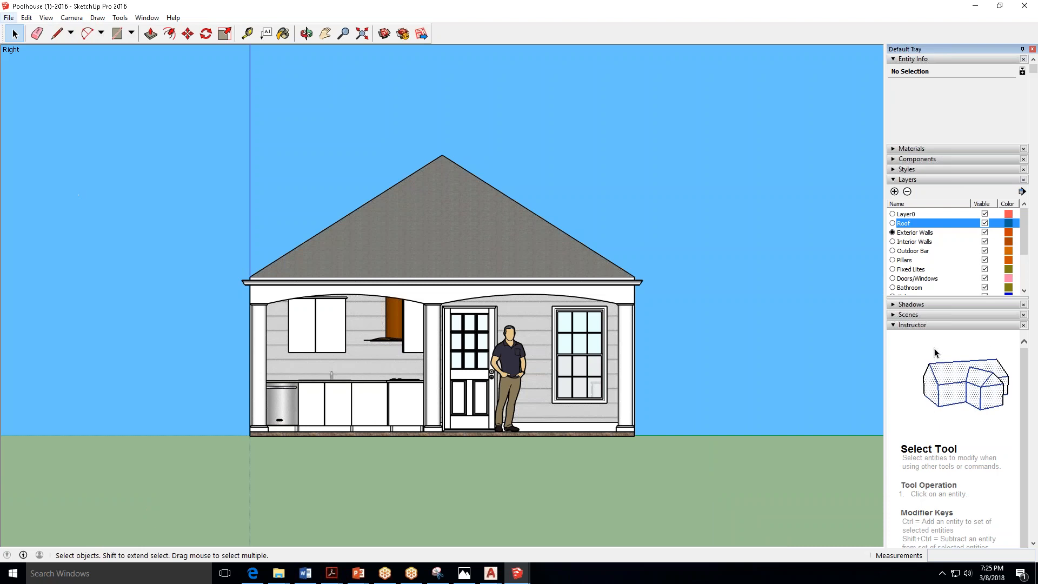
Export the right elevation as a 2D JPEG image named Poolhouse (1)-2016 into the desktop's Week 8 folder.
{"action": "left_click", "coordinate": [8, 18]}
{"action": "mouse_move", "coordinate": [81, 183]}
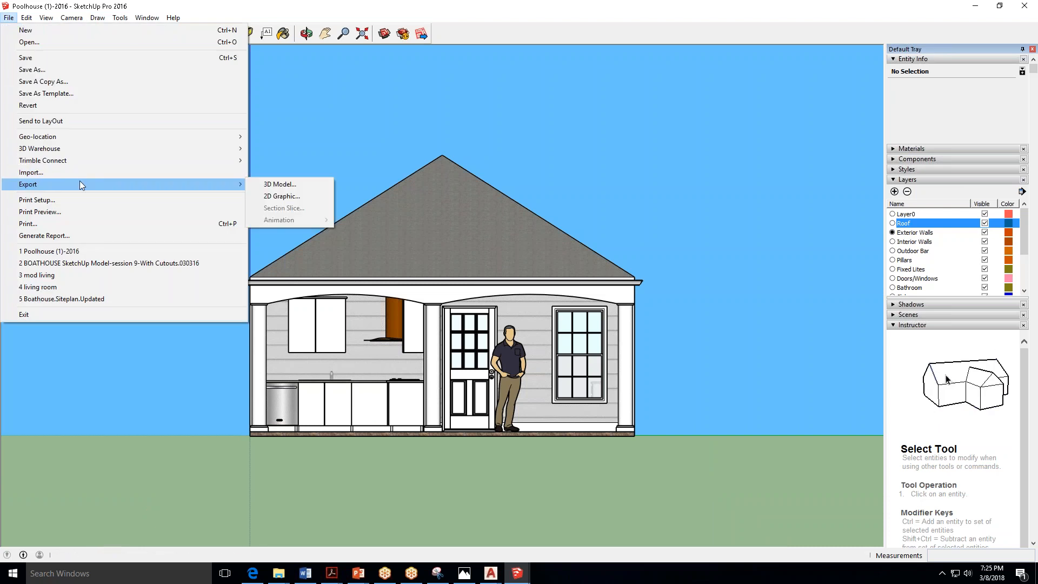
{"action": "left_click", "coordinate": [281, 196]}
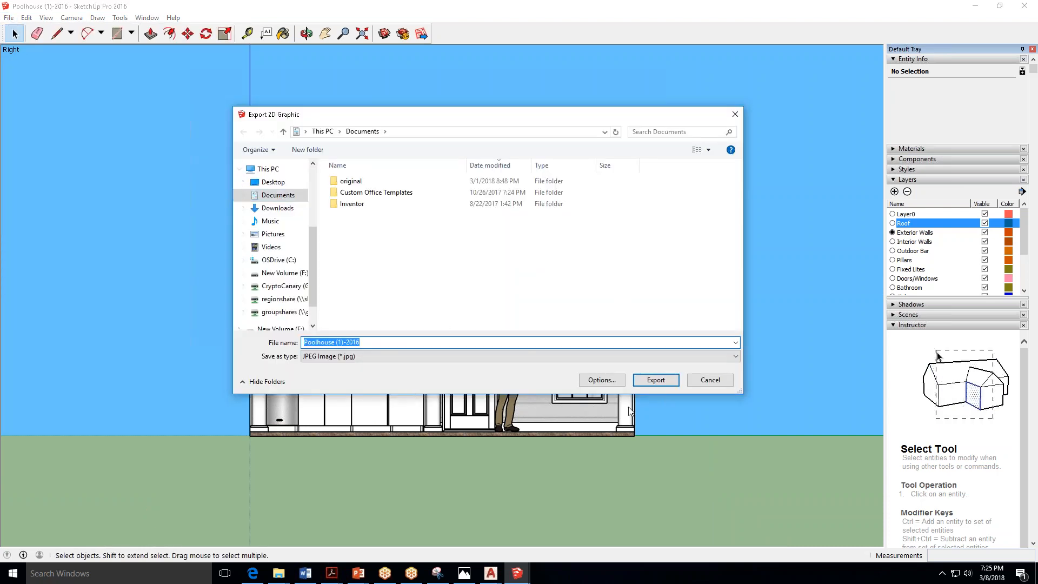
{"action": "left_click", "coordinate": [274, 182]}
{"action": "double_click", "coordinate": [378, 180]}
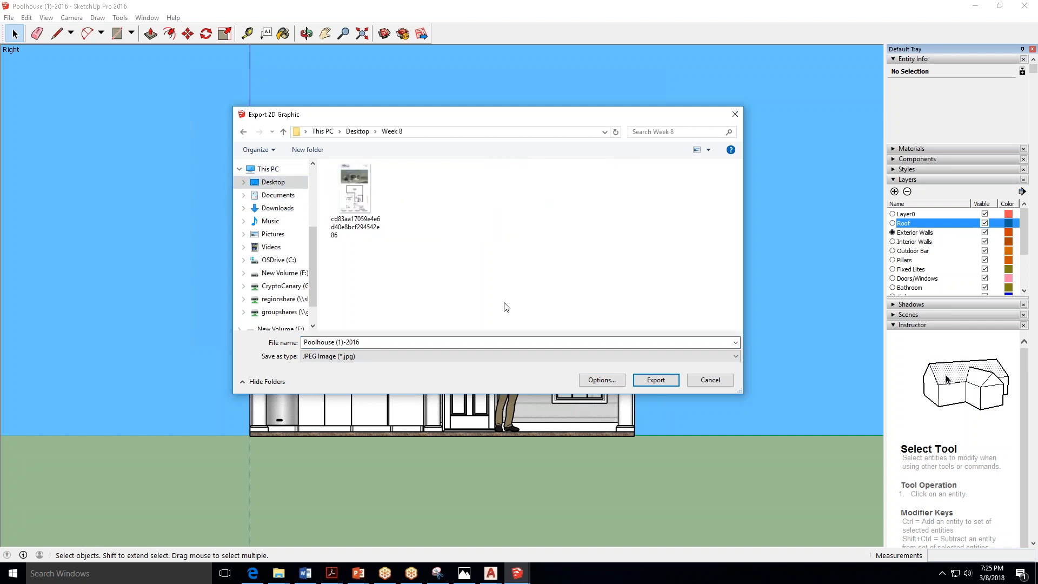
{"action": "left_click", "coordinate": [654, 381]}
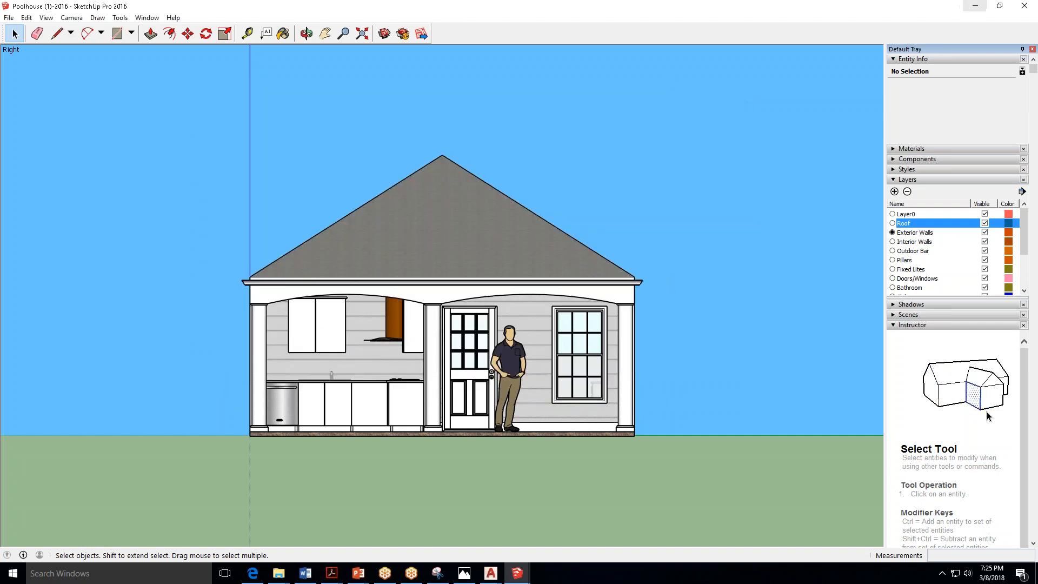
Show the desktop, open the Week 8 folder, and sort its files by date modified.
{"action": "key", "text": "super+d"}
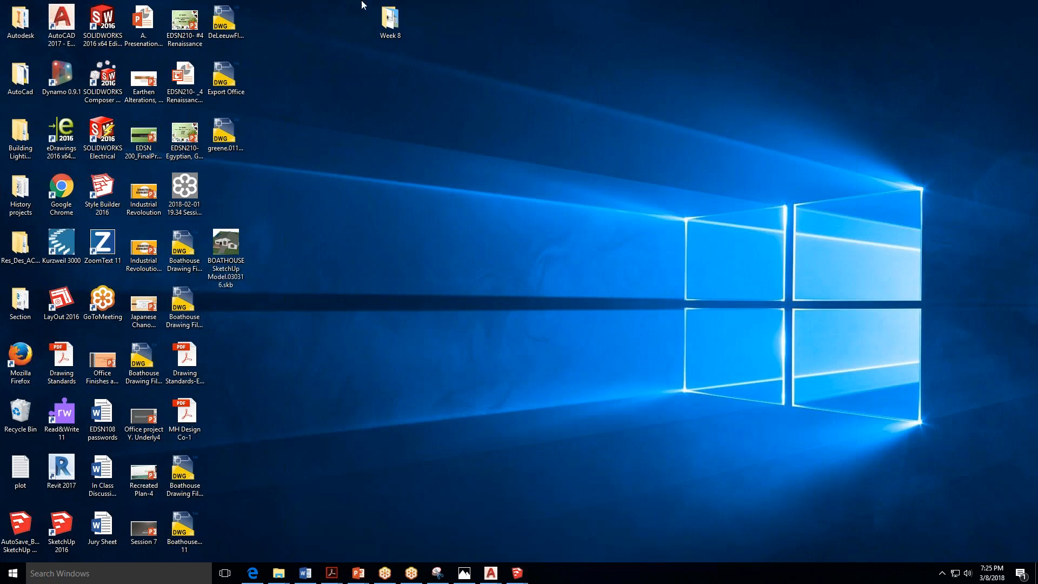
{"action": "left_click", "coordinate": [393, 18]}
{"action": "double_click", "coordinate": [393, 18]}
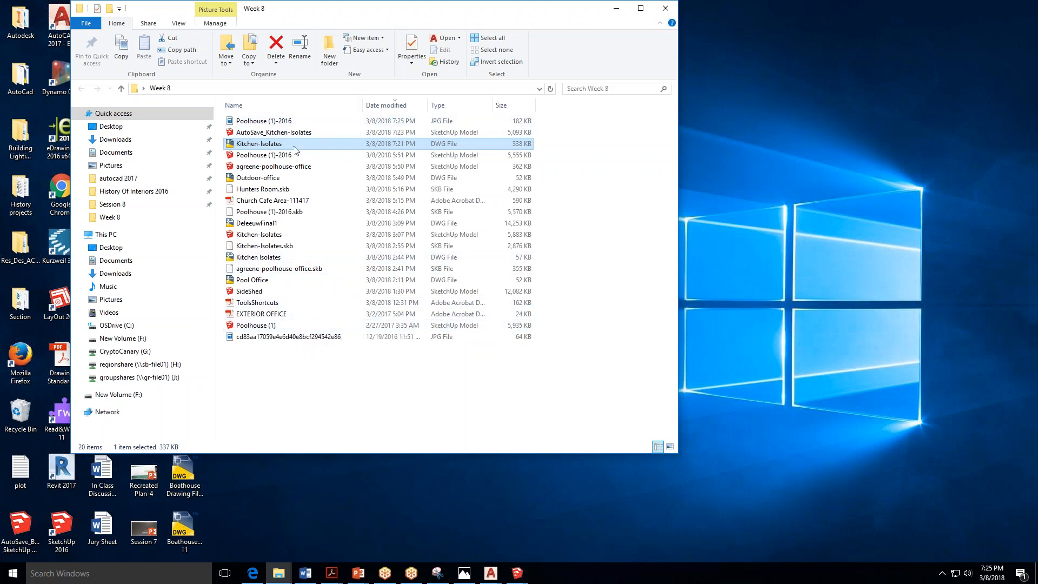
{"action": "right_click", "coordinate": [292, 379]}
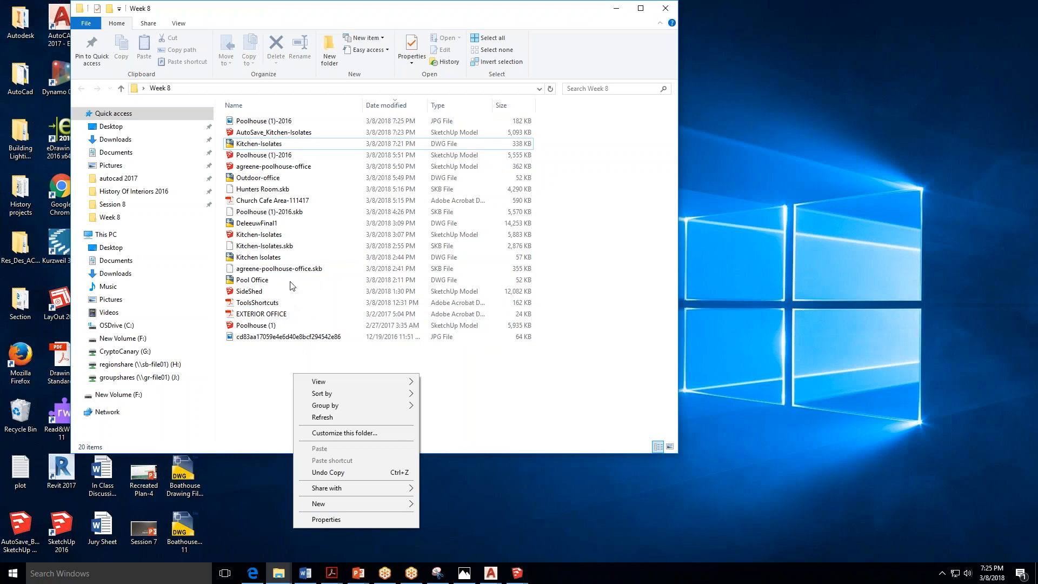
{"action": "mouse_move", "coordinate": [347, 389]}
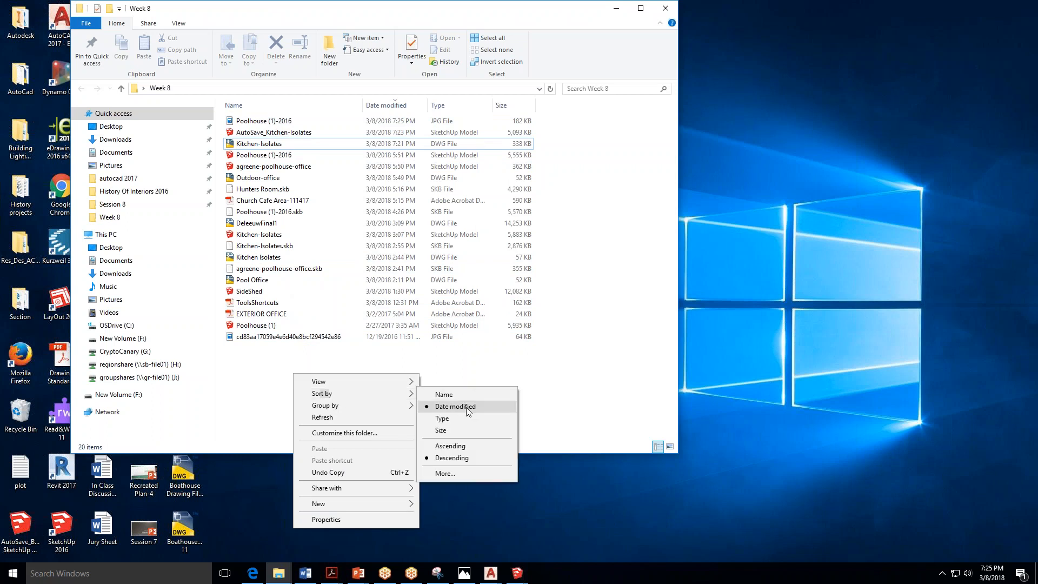
{"action": "left_click", "coordinate": [461, 407]}
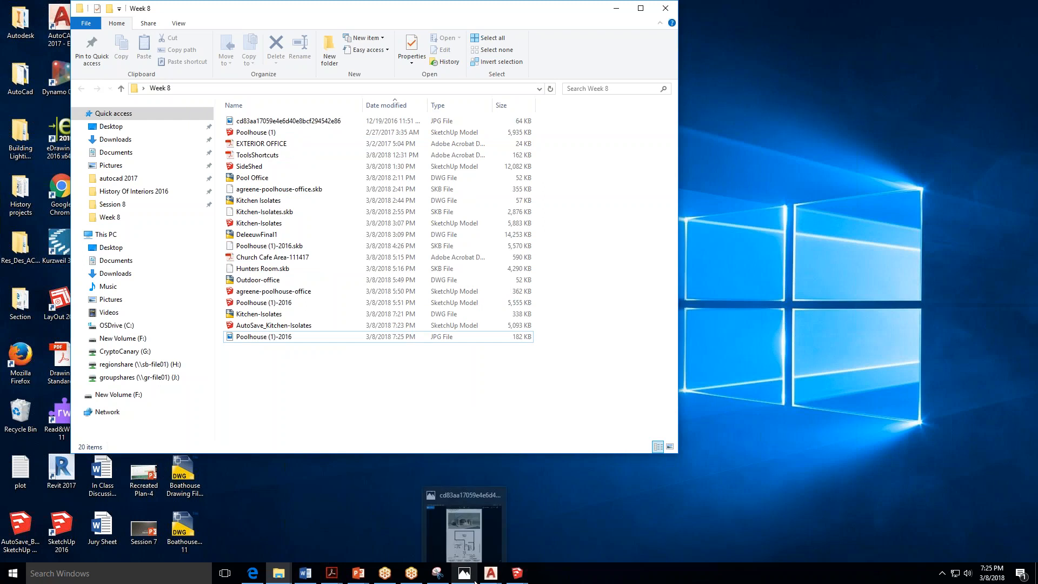
Return to the SketchUp poolhouse model and export the elevation as a 2D AutoCAD DWG file named Poolhouse (1)-2016 in Week 8.
{"action": "left_click", "coordinate": [491, 578]}
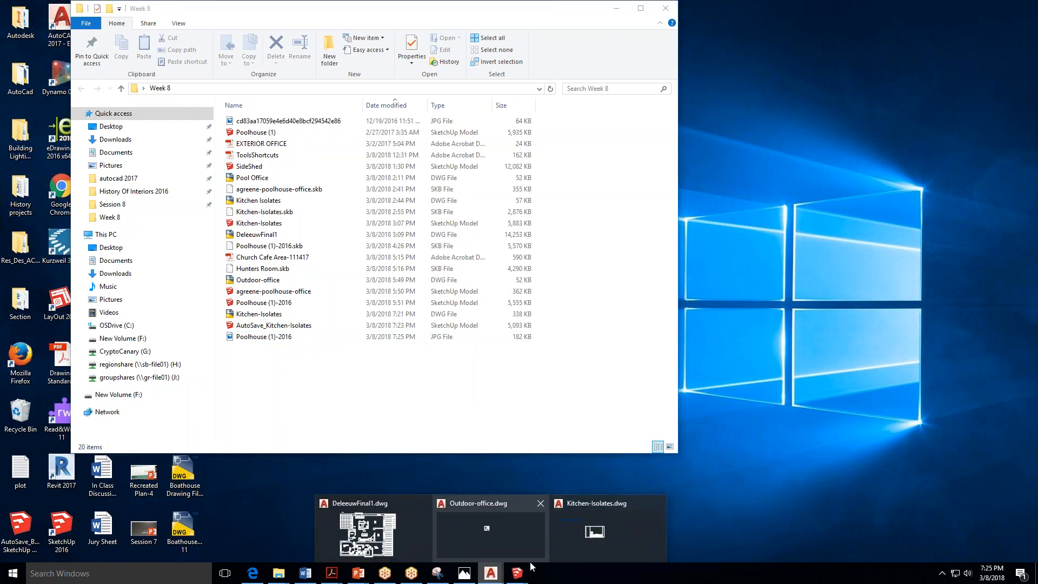
{"action": "mouse_move", "coordinate": [519, 579]}
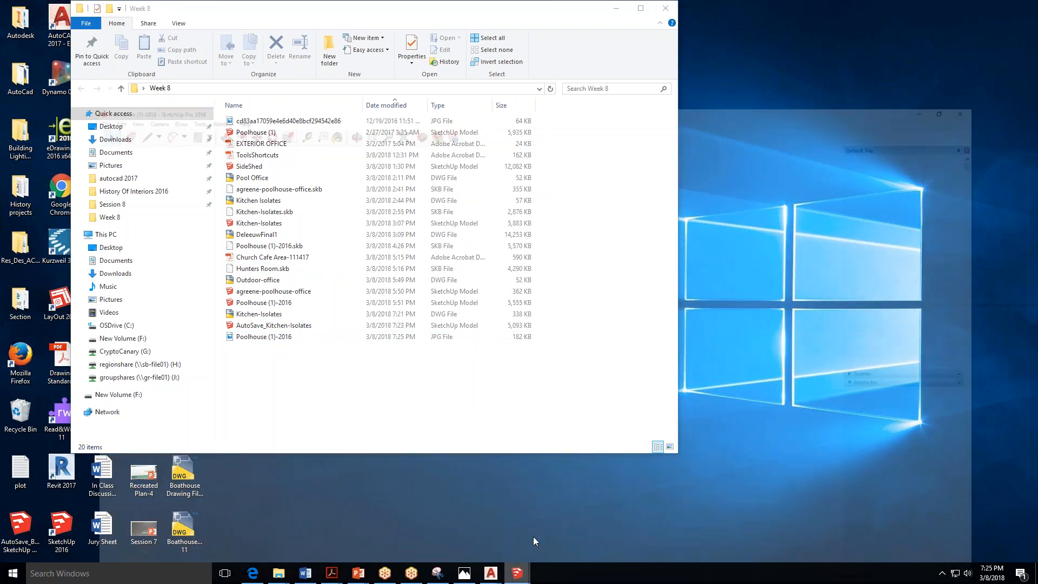
{"action": "left_click", "coordinate": [533, 537]}
{"action": "left_click", "coordinate": [10, 20]}
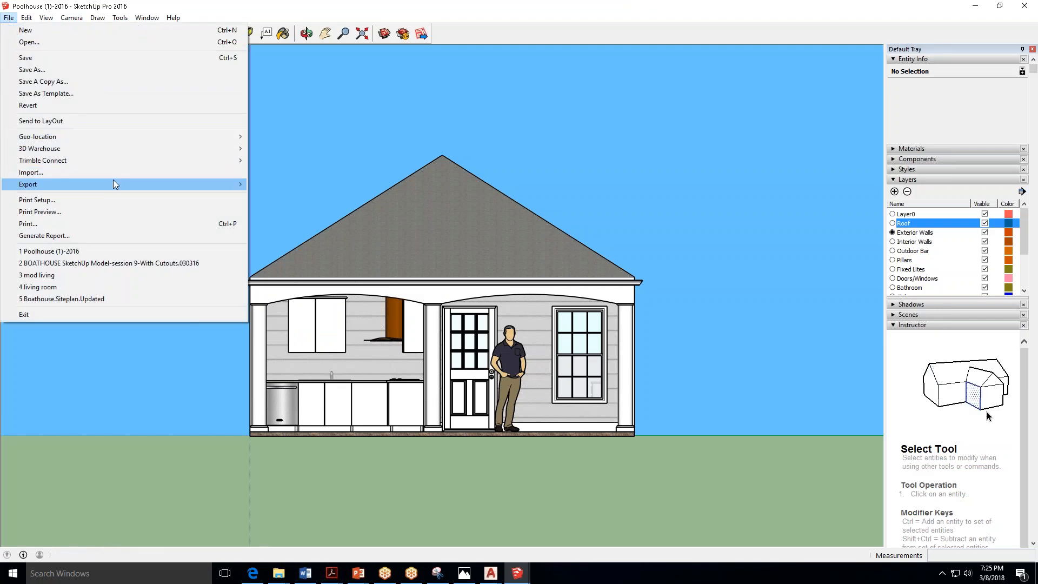
{"action": "mouse_move", "coordinate": [113, 182]}
{"action": "left_click", "coordinate": [290, 198]}
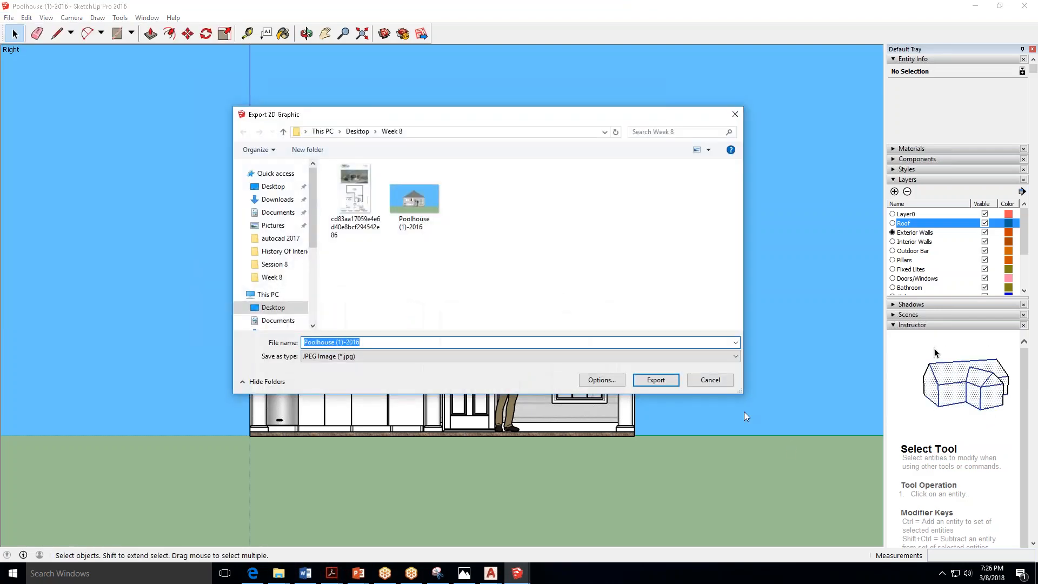
{"action": "left_click", "coordinate": [735, 356]}
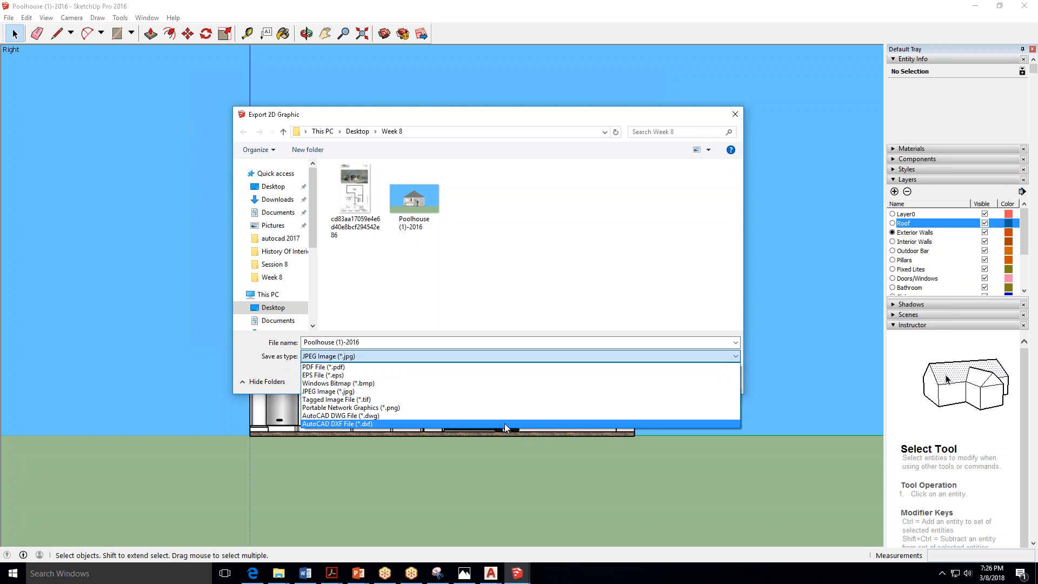
{"action": "left_click", "coordinate": [475, 414]}
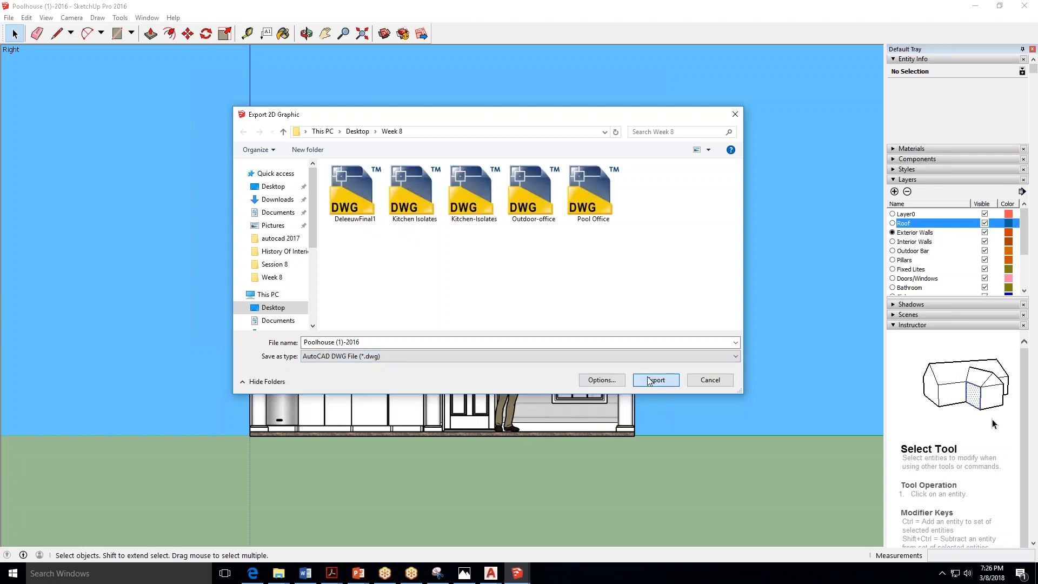
{"action": "left_click", "coordinate": [650, 380]}
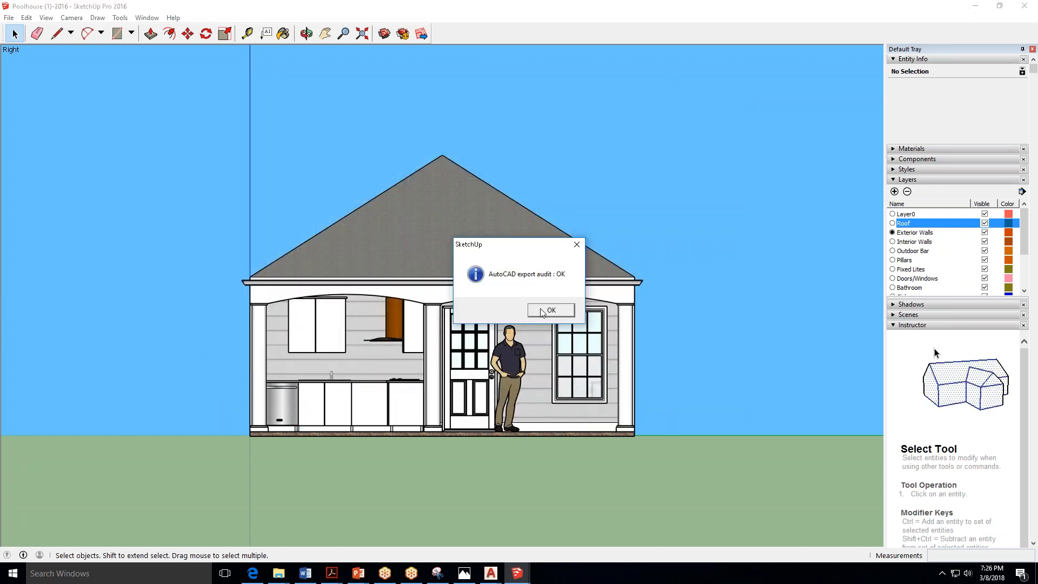
{"action": "left_click", "coordinate": [542, 311]}
Minimize SketchUp, view the exported Poolhouse (1)-2016 JPG from the Week 8 folder in Photos, and close it.
{"action": "left_click", "coordinate": [975, 6]}
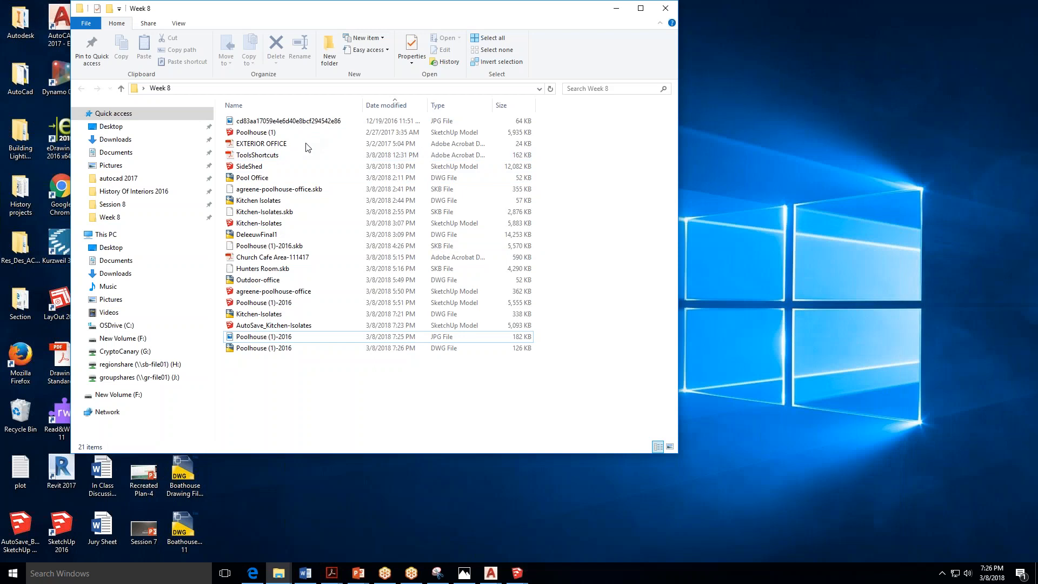
{"action": "double_click", "coordinate": [287, 337]}
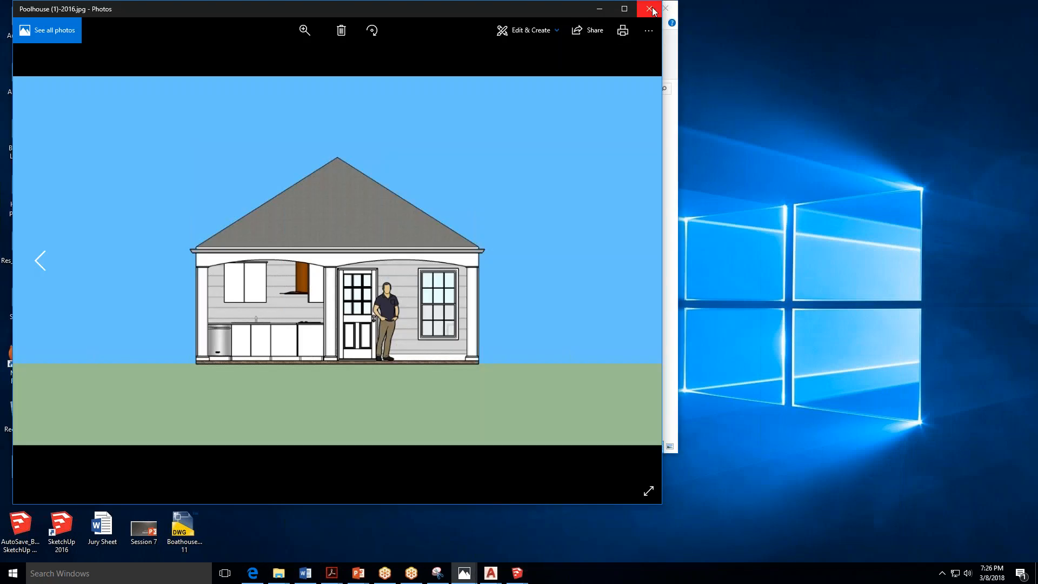
{"action": "left_click", "coordinate": [653, 10]}
Open the exported Poolhouse (1)-2016 DWG in AutoCAD, continuing past the foreign file warning.
{"action": "left_click", "coordinate": [273, 350]}
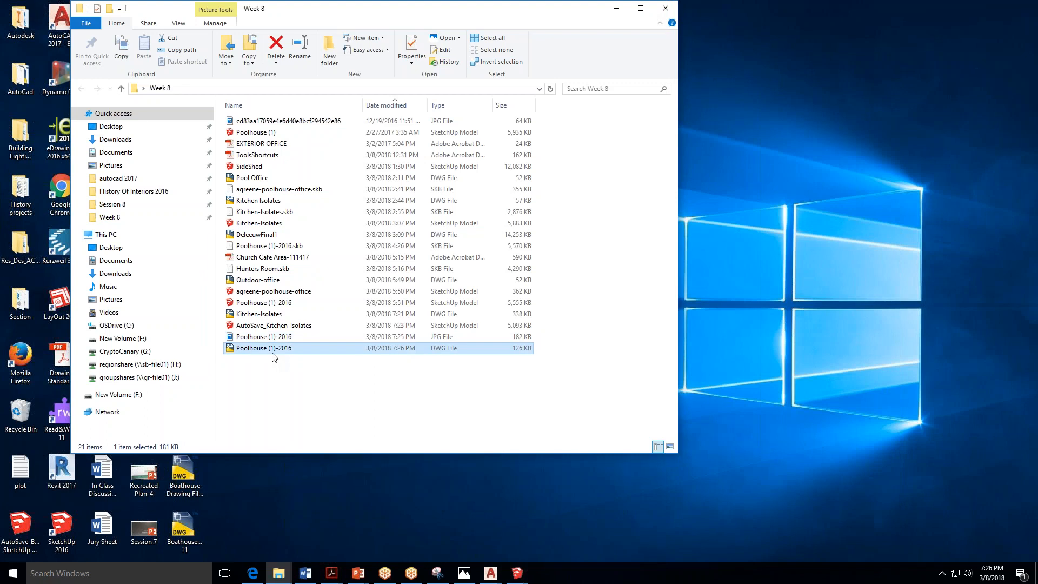
{"action": "double_click", "coordinate": [273, 351]}
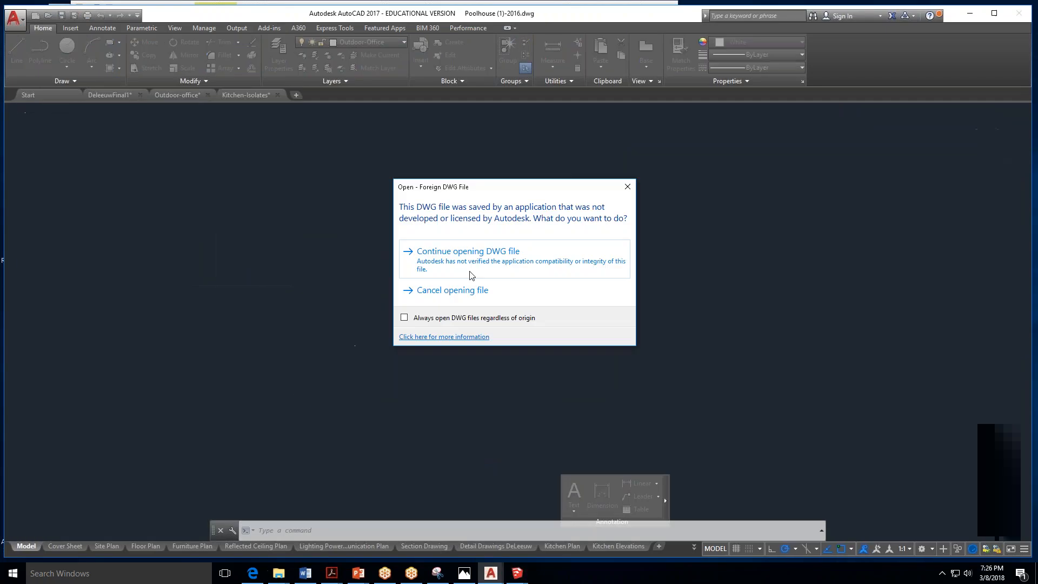
{"action": "left_click", "coordinate": [522, 257]}
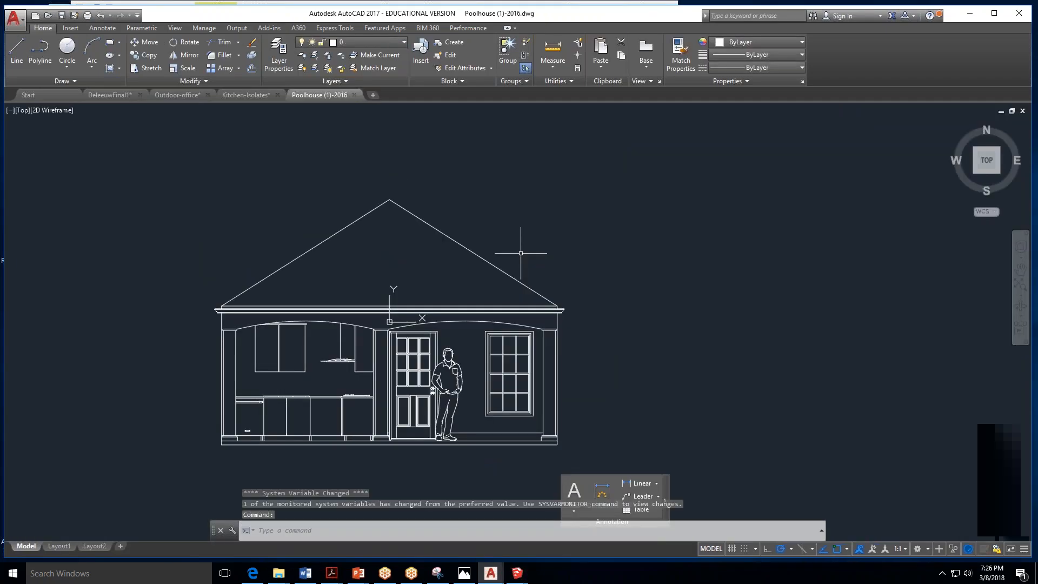
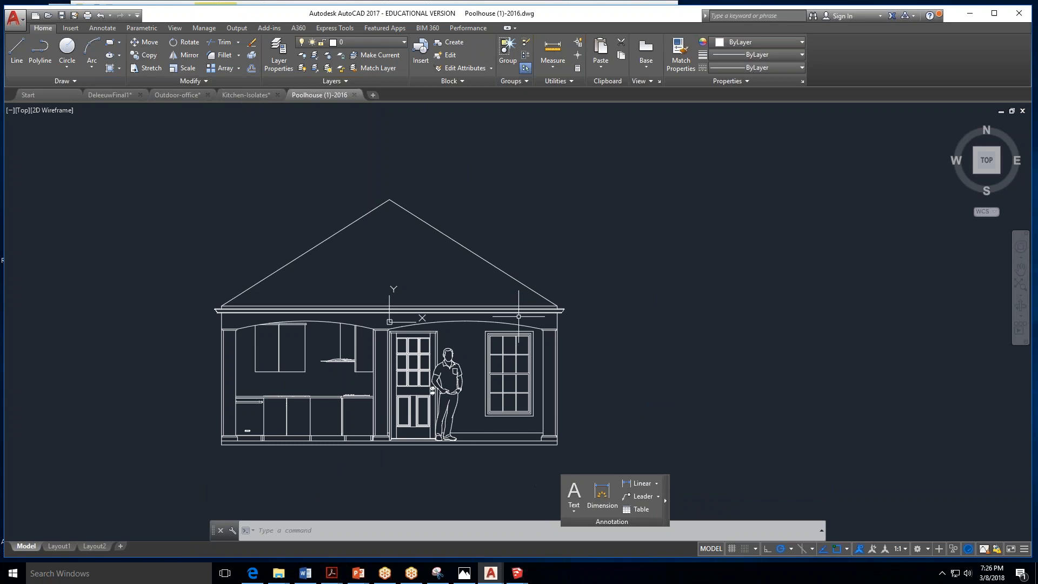
Select the entire poolhouse elevation and copy it to the clipboard.
{"action": "scroll", "coordinate": [520, 303], "scroll_direction": "down", "scroll_amount": 4}
{"action": "left_click", "coordinate": [582, 241]}
{"action": "left_click", "coordinate": [338, 424]}
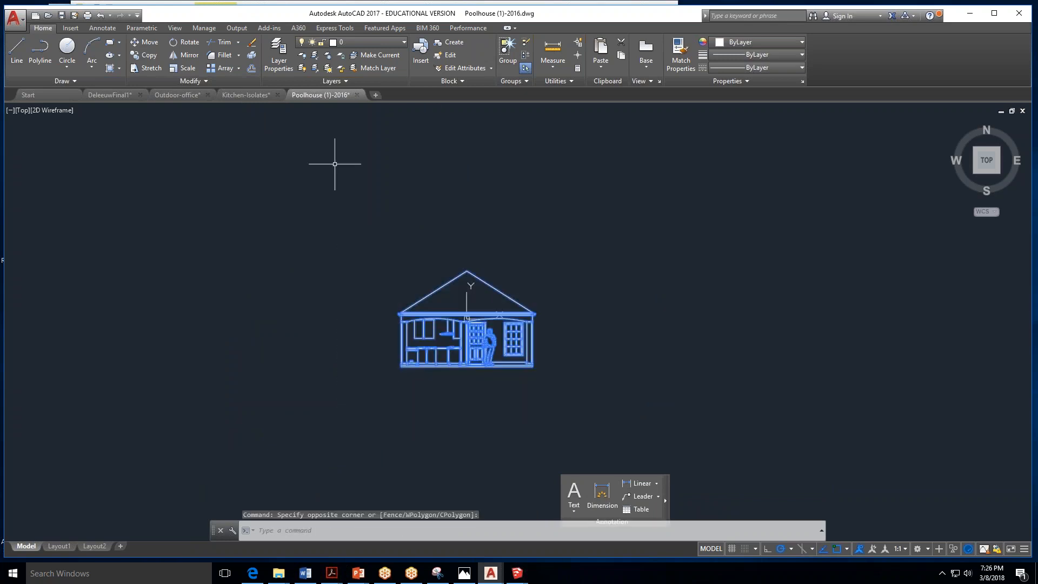
{"action": "left_click", "coordinate": [623, 56]}
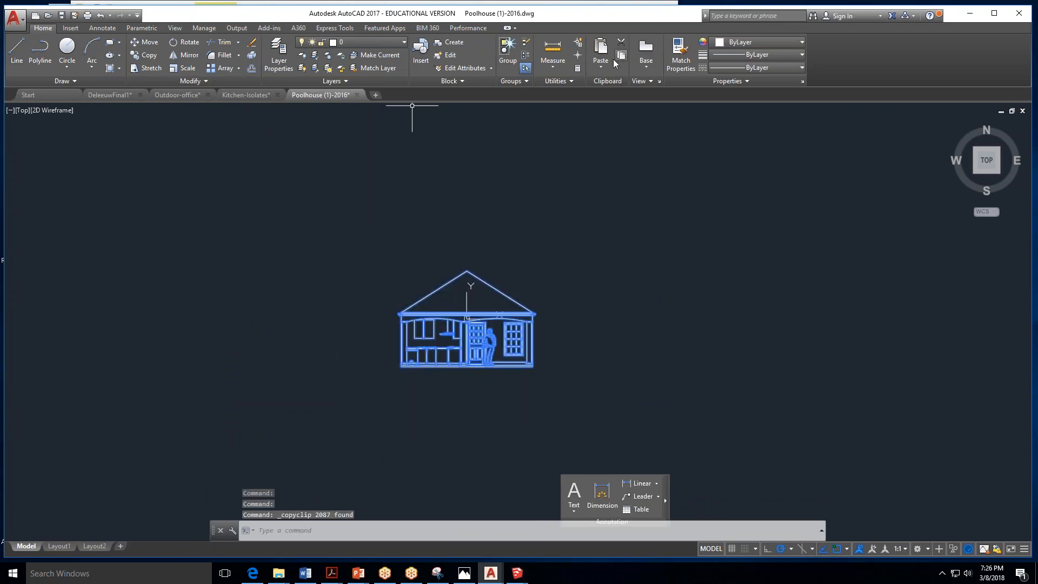
Paste the copied poolhouse elevation into the DeleeuwFinal1 drawing, in the empty space beside the building section.
{"action": "left_click", "coordinate": [108, 94]}
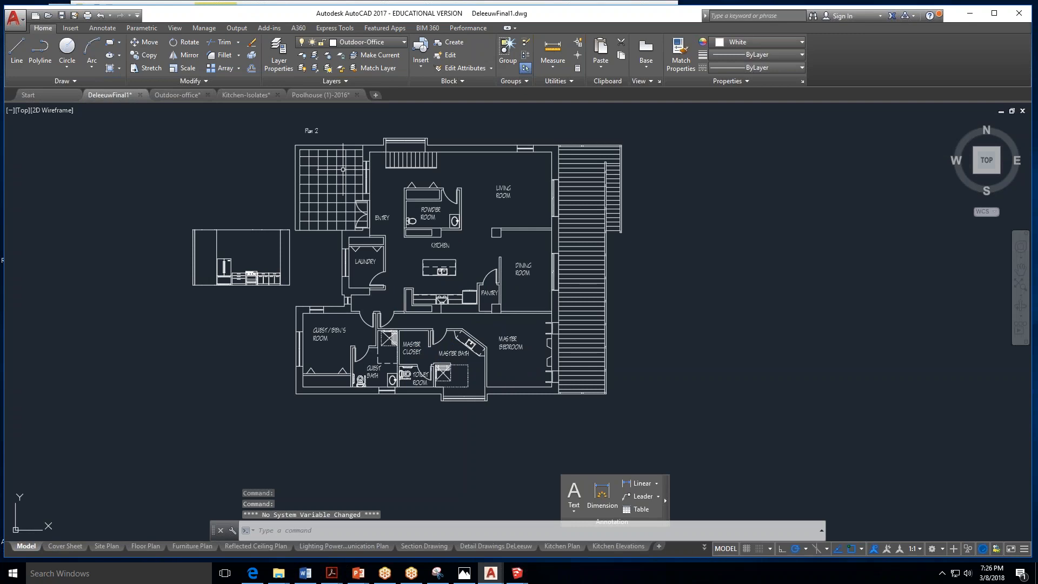
{"action": "left_click", "coordinate": [602, 52]}
{"action": "scroll", "coordinate": [373, 219], "scroll_direction": "up", "scroll_amount": 5}
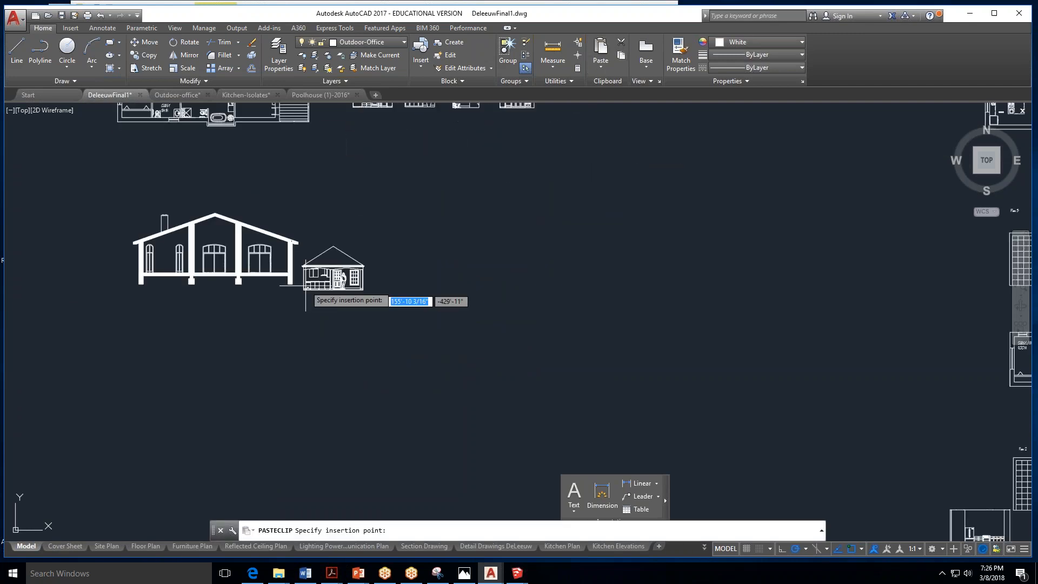
{"action": "left_click", "coordinate": [329, 278]}
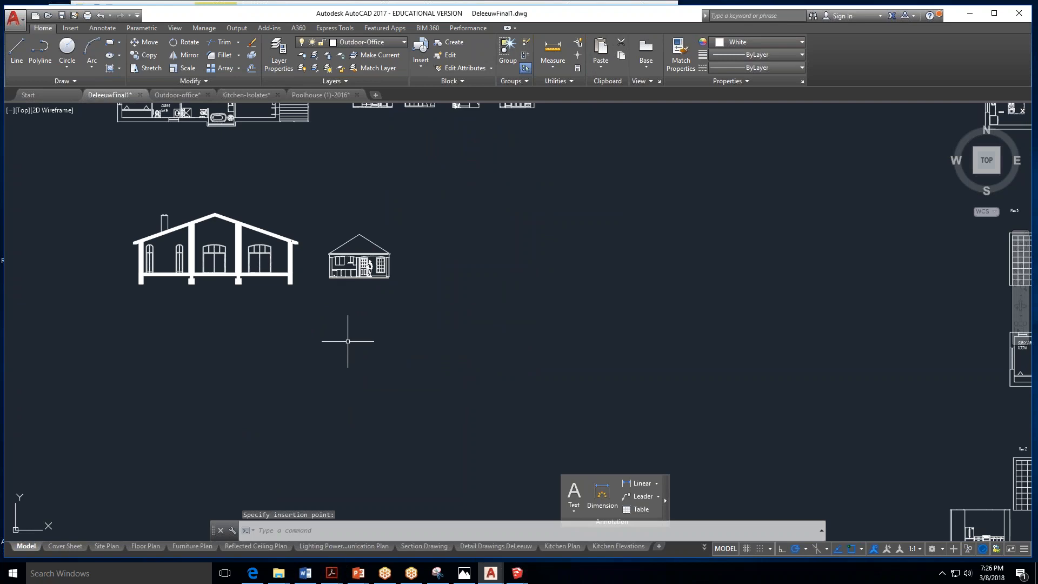
{"action": "key", "text": "Escape"}
Examine the pasted poolhouse elevation in relation to the building section and the surrounding floor plans.
{"action": "scroll", "coordinate": [293, 253], "scroll_direction": "up", "scroll_amount": 4}
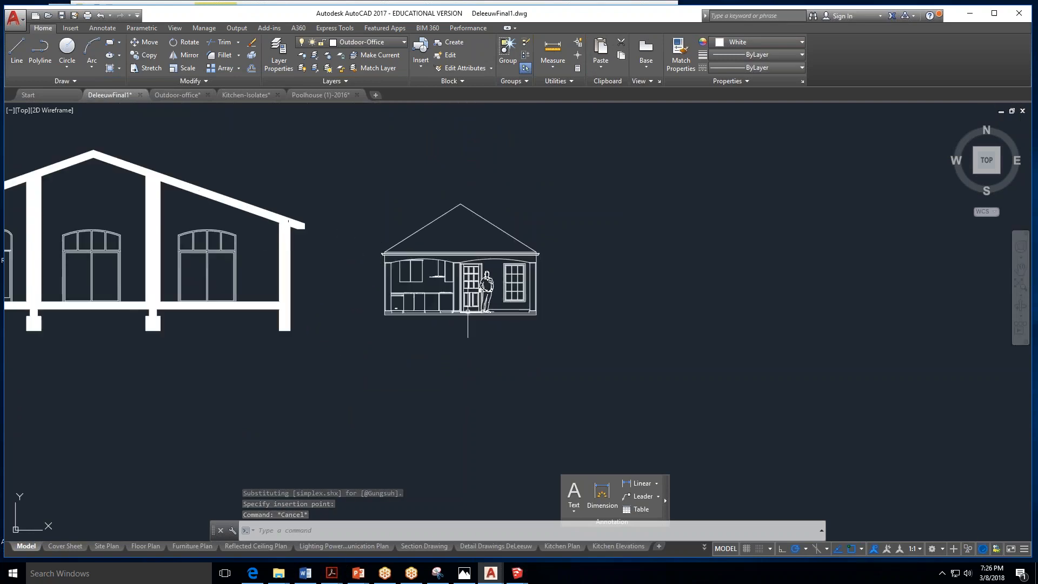
{"action": "scroll", "coordinate": [442, 263], "scroll_direction": "down", "scroll_amount": 2}
{"action": "scroll", "coordinate": [476, 270], "scroll_direction": "down", "scroll_amount": 2}
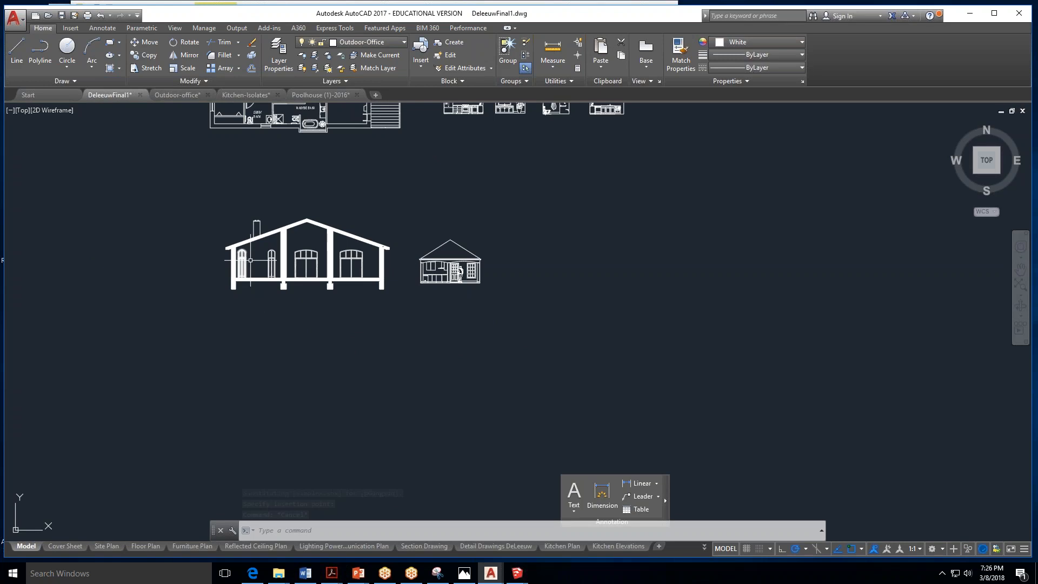
{"action": "scroll", "coordinate": [465, 314], "scroll_direction": "down", "scroll_amount": 3}
{"action": "scroll", "coordinate": [346, 192], "scroll_direction": "up", "scroll_amount": 4}
{"action": "scroll", "coordinate": [351, 208], "scroll_direction": "up", "scroll_amount": 2}
{"action": "scroll", "coordinate": [378, 249], "scroll_direction": "down", "scroll_amount": 4}
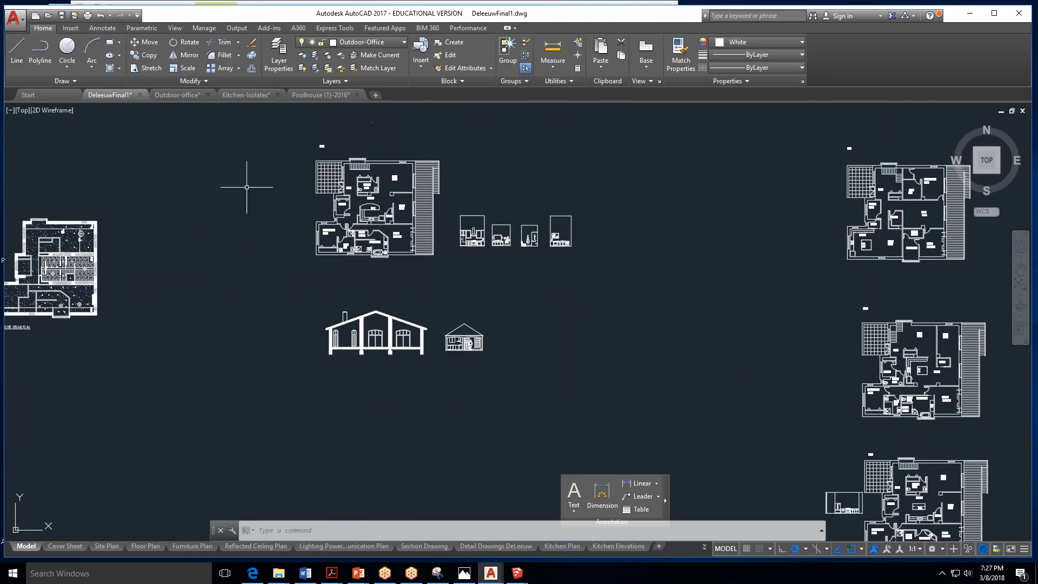
Draw a long, low four-sided outline with the Line tool beside the poolhouse elevation, near its base.
{"action": "scroll", "coordinate": [470, 374], "scroll_direction": "up", "scroll_amount": 4}
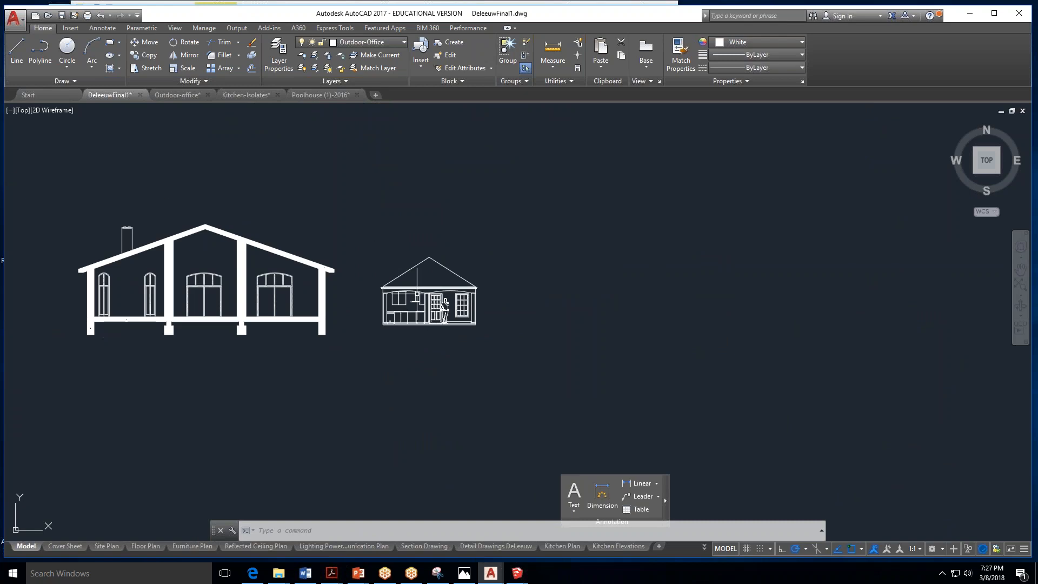
{"action": "left_click", "coordinate": [17, 51]}
{"action": "left_click", "coordinate": [482, 338]}
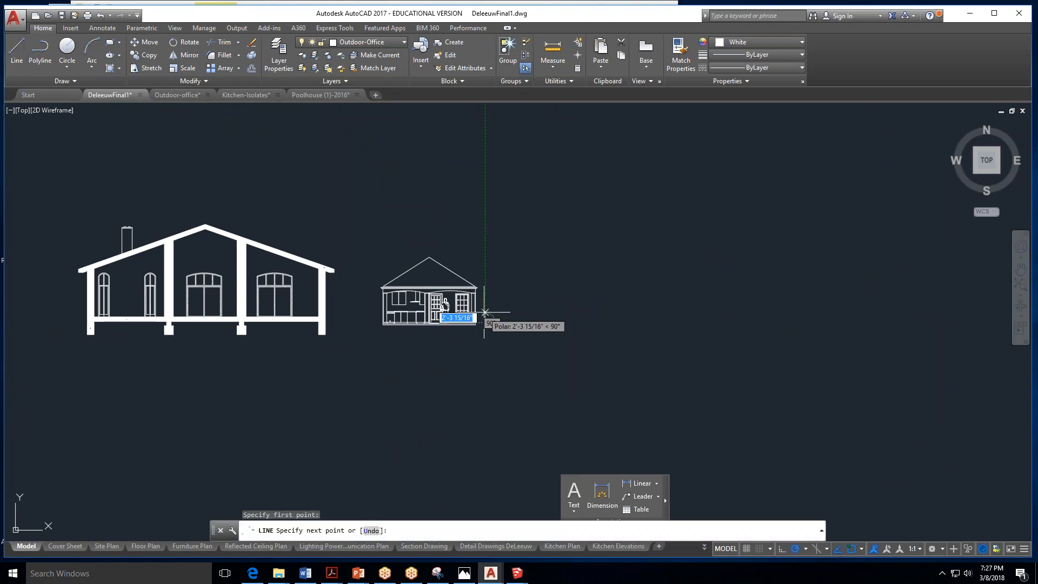
{"action": "left_click", "coordinate": [485, 312]}
{"action": "left_click", "coordinate": [556, 313]}
{"action": "left_click", "coordinate": [556, 321]}
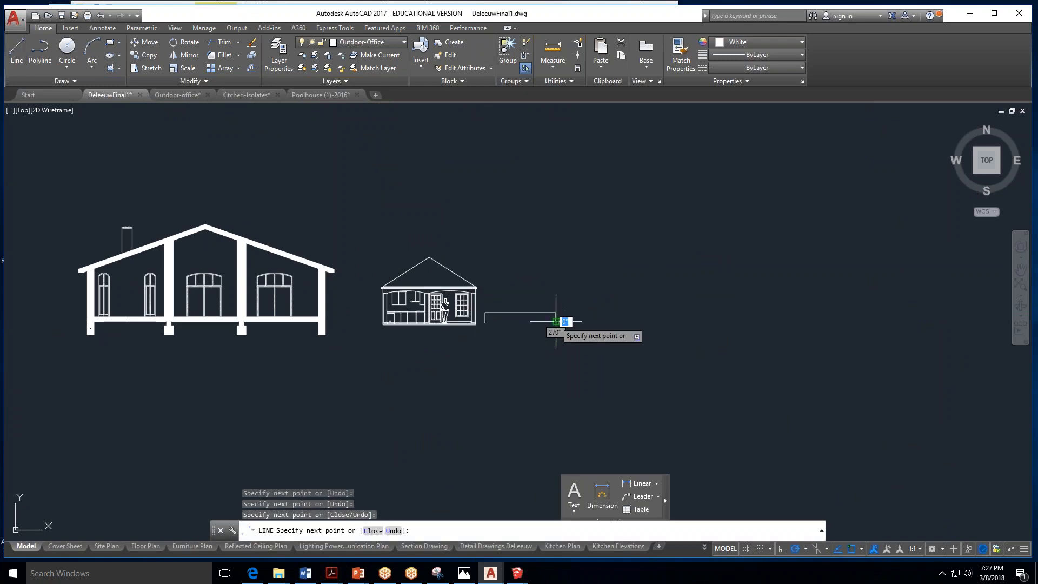
{"action": "left_click", "coordinate": [484, 322]}
{"action": "scroll", "coordinate": [542, 314], "scroll_direction": "up", "scroll_amount": 5}
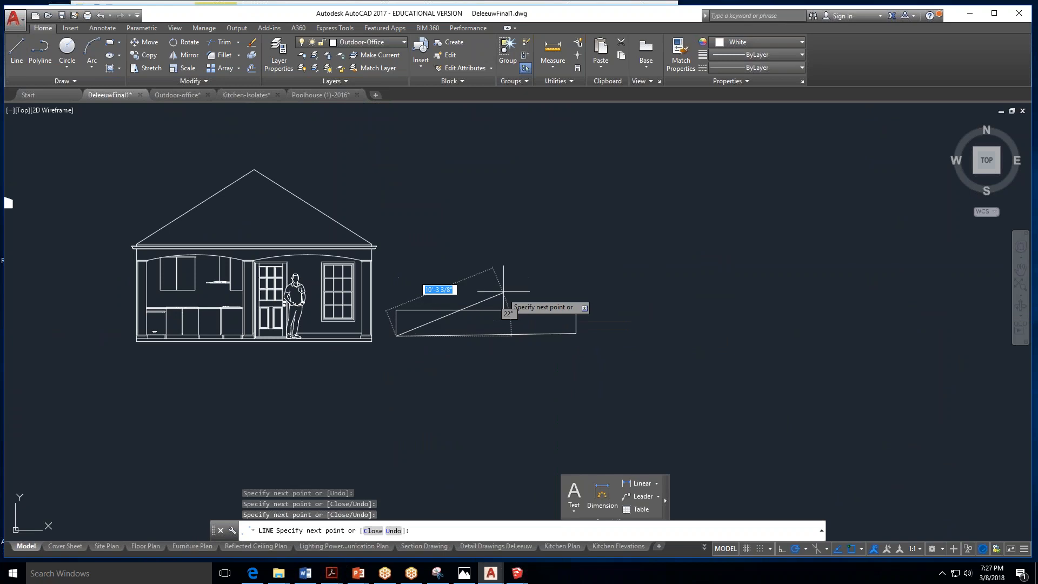
{"action": "scroll", "coordinate": [449, 411], "scroll_direction": "down", "scroll_amount": 2}
{"action": "key", "text": "Escape"}
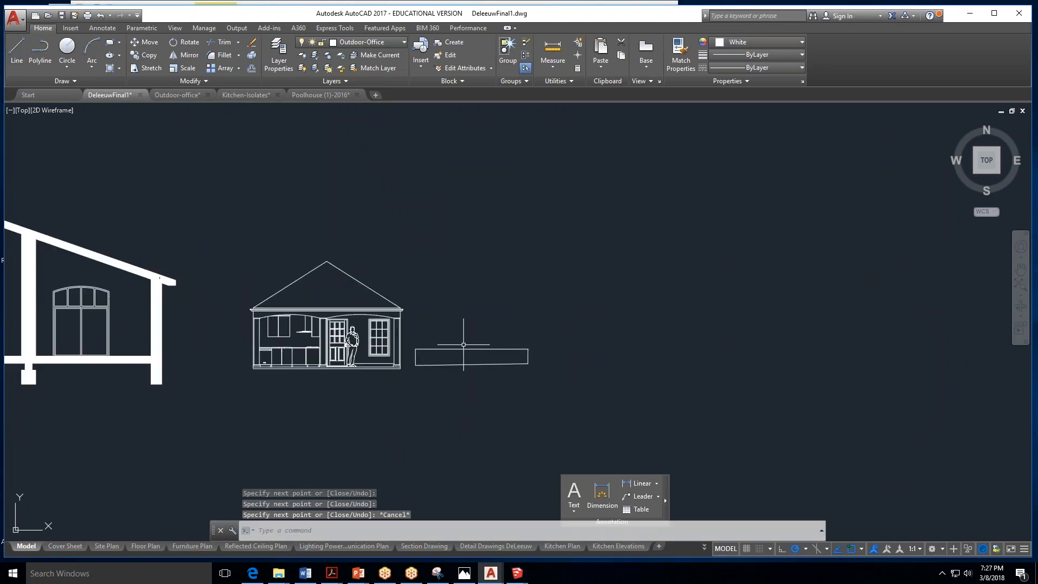
Switch to SketchUp to view the poolhouse's right elevation, and return to the DeleeuwFinal1 drawing in AutoCAD.
{"action": "left_click", "coordinate": [971, 14]}
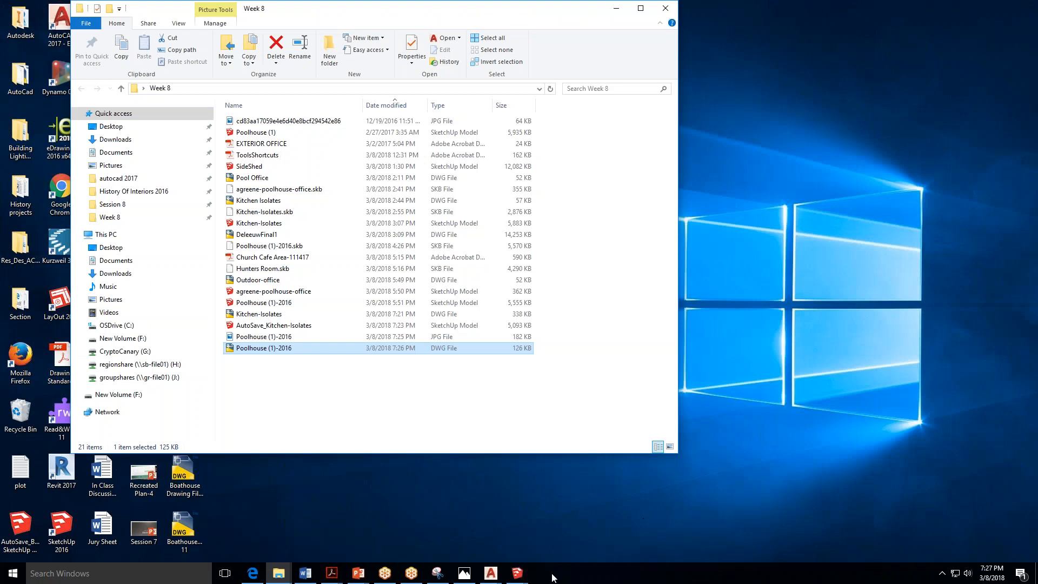
{"action": "mouse_move", "coordinate": [518, 574]}
{"action": "left_click", "coordinate": [560, 541]}
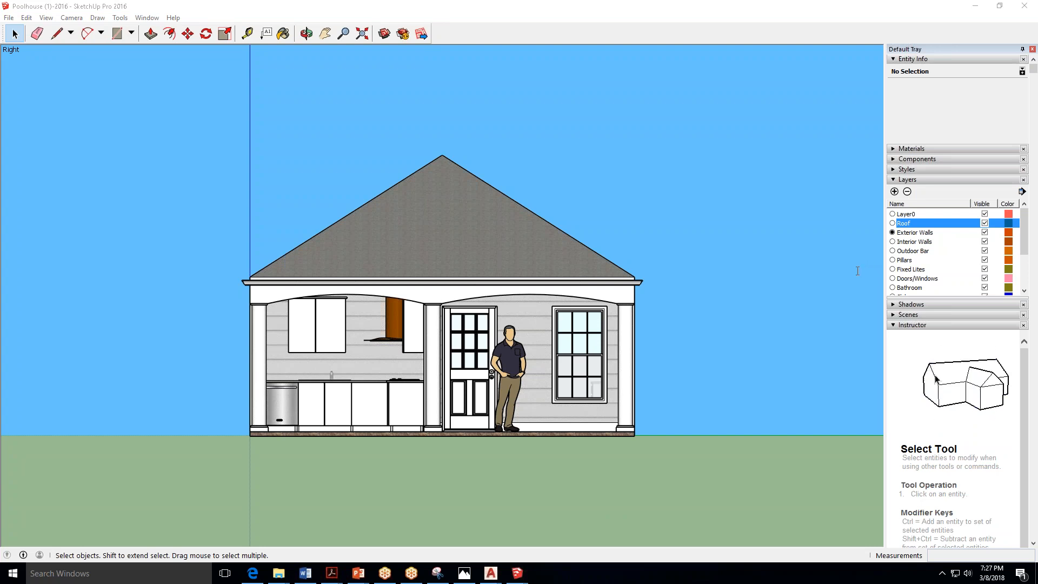
{"action": "left_click", "coordinate": [977, 10]}
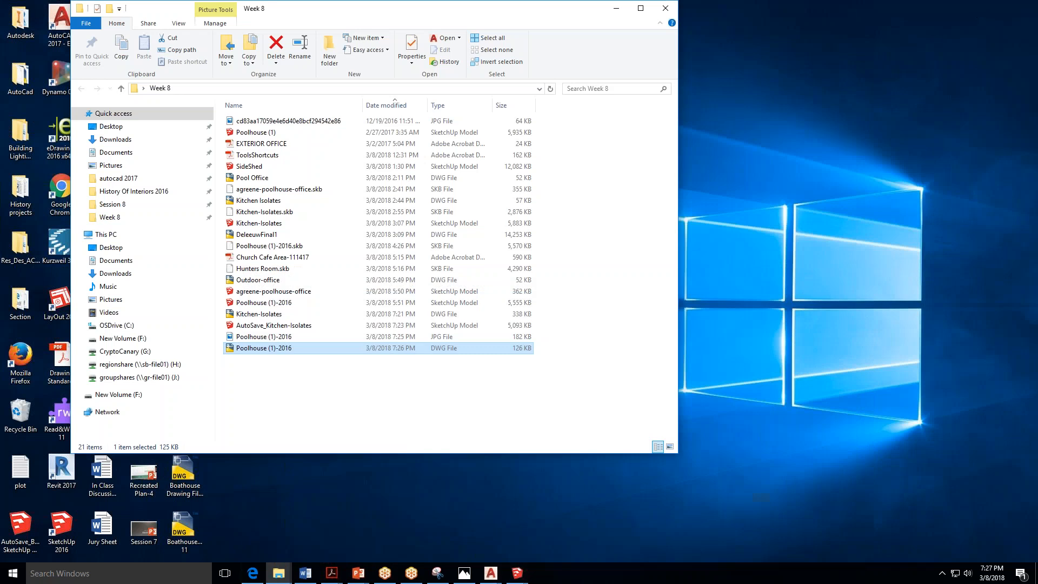
{"action": "left_click", "coordinate": [490, 573]}
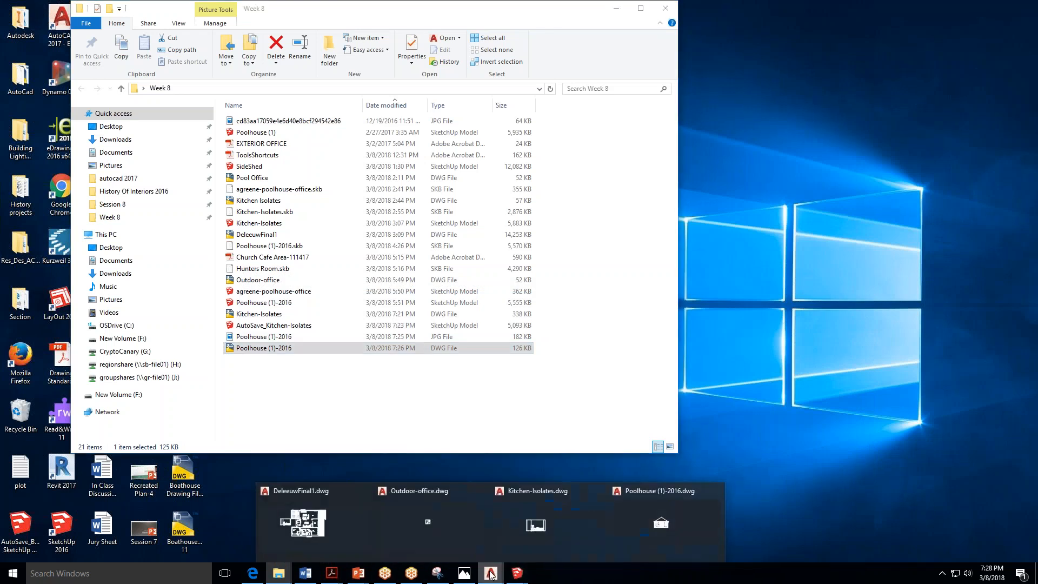
{"action": "left_click", "coordinate": [344, 546]}
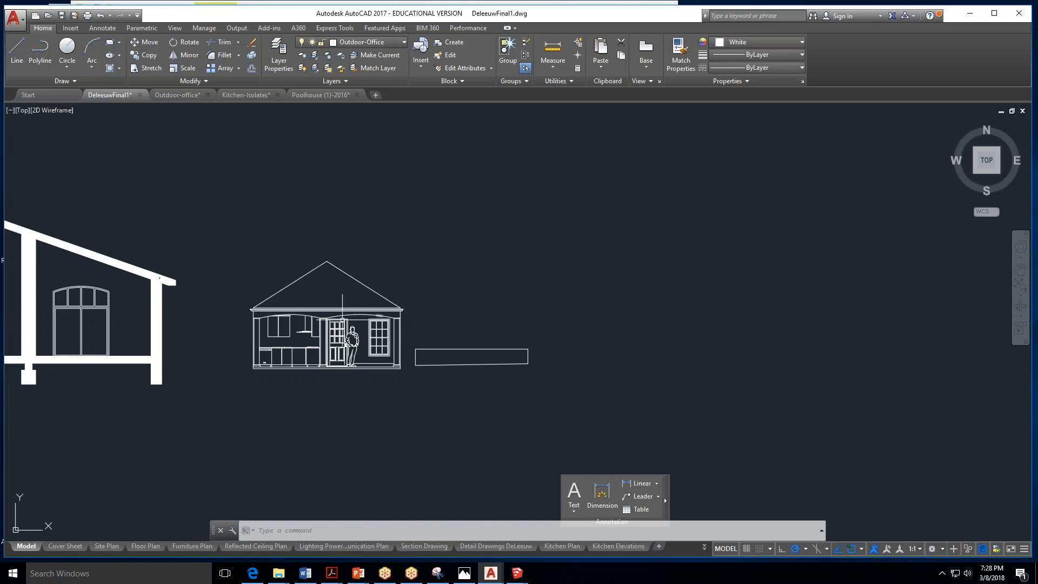
Inspect the line segments forming the arch above the poolhouse kitchen by selecting several of them, and clear the selection.
{"action": "scroll", "coordinate": [278, 321], "scroll_direction": "down", "scroll_amount": 2}
{"action": "left_click", "coordinate": [340, 205]}
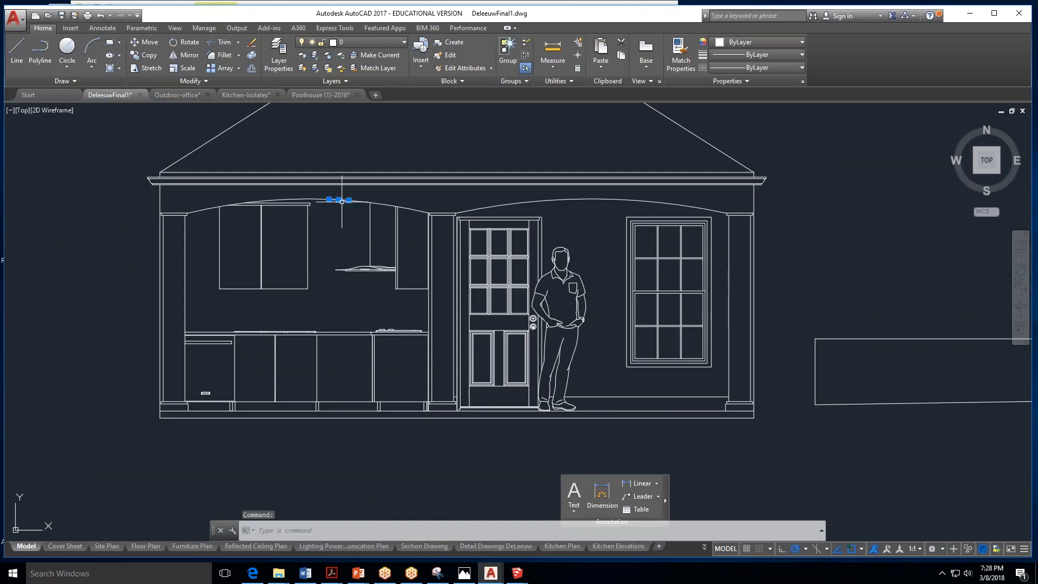
{"action": "left_click", "coordinate": [360, 202]}
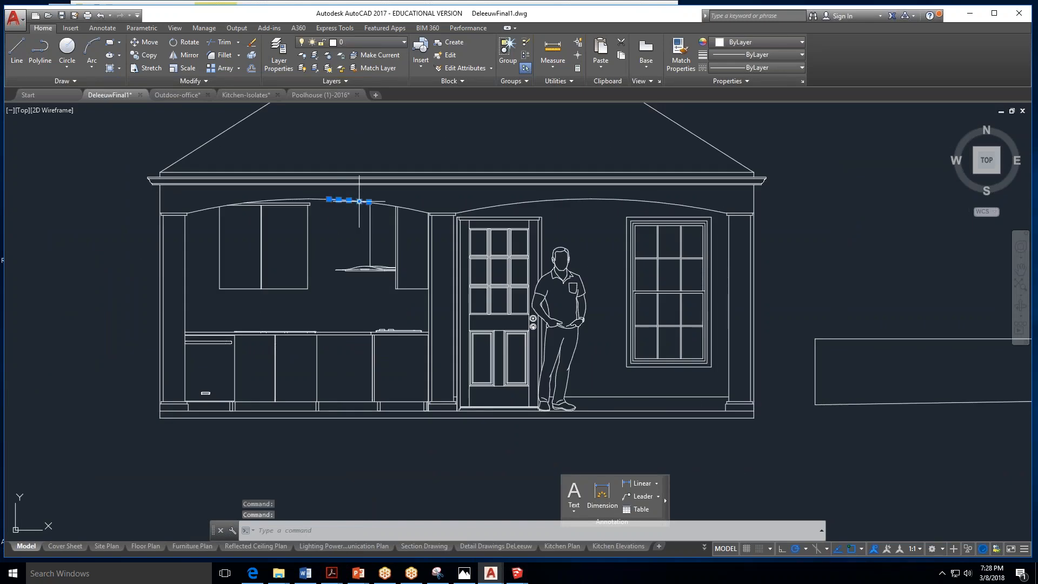
{"action": "left_click", "coordinate": [313, 196]}
{"action": "scroll", "coordinate": [313, 198], "scroll_direction": "up", "scroll_amount": 2}
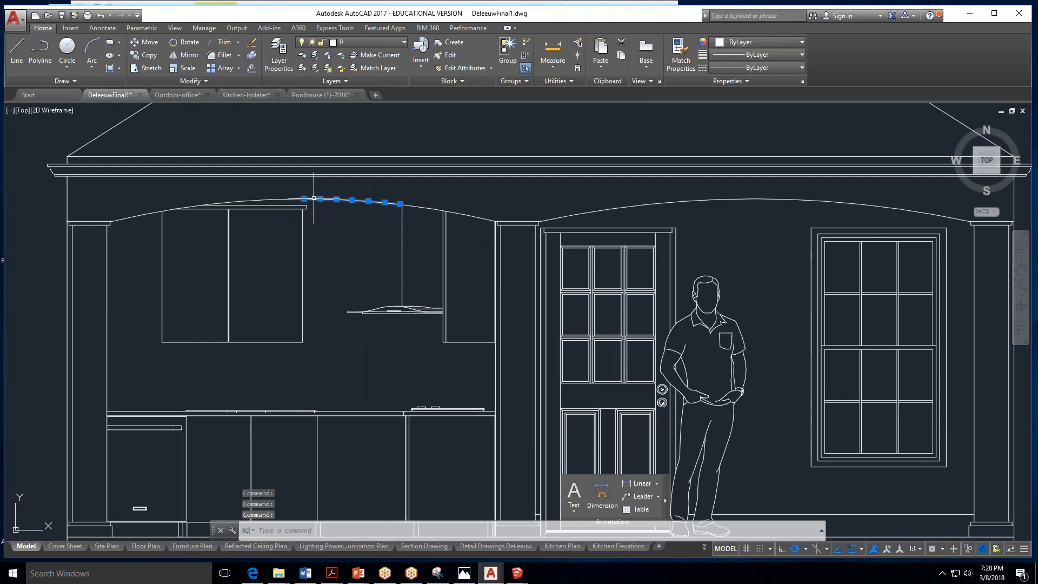
{"action": "scroll", "coordinate": [311, 199], "scroll_direction": "down", "scroll_amount": 2}
{"action": "key", "text": "Escape"}
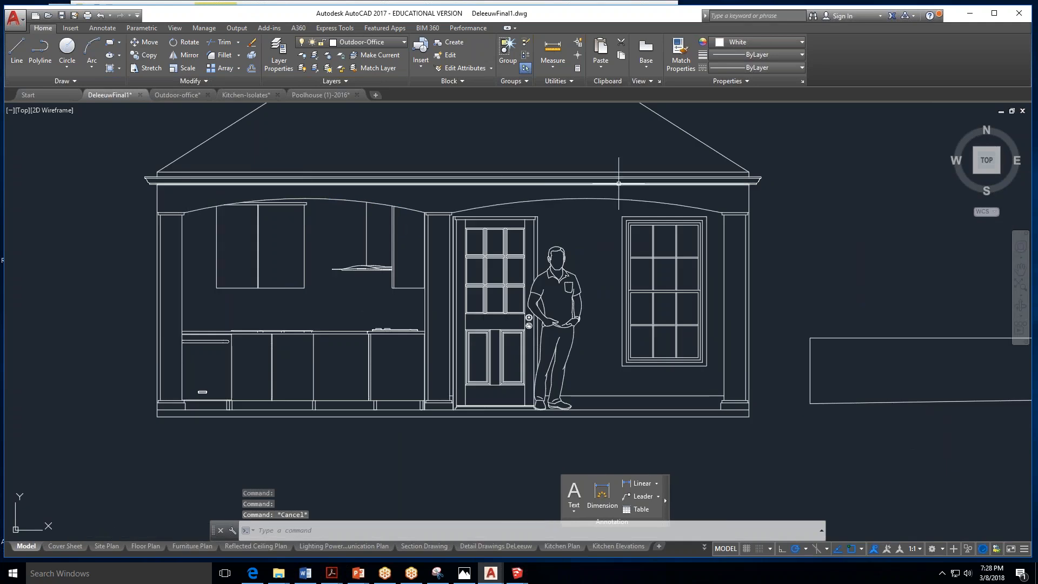
{"action": "scroll", "coordinate": [387, 200], "scroll_direction": "up", "scroll_amount": 2}
{"action": "left_click", "coordinate": [351, 233]}
{"action": "left_click", "coordinate": [317, 155]}
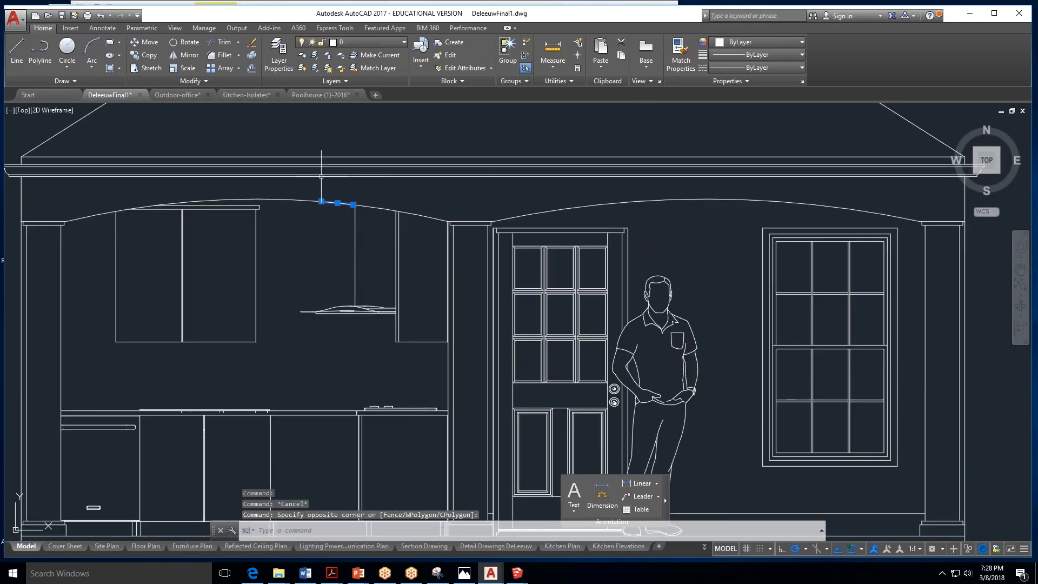
{"action": "key", "text": "Escape"}
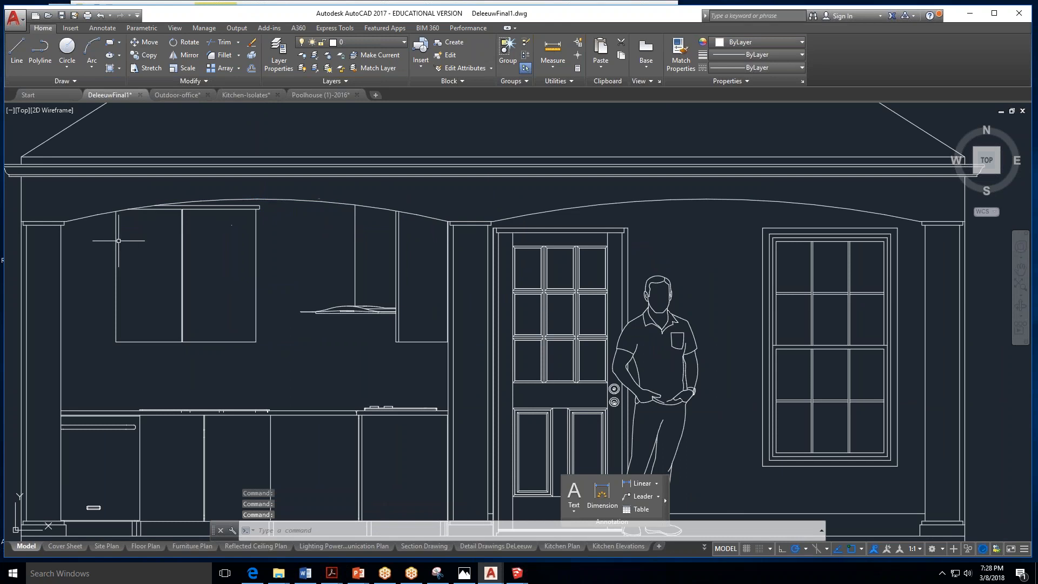
Check the cabinet edges and base line of the poolhouse elevation by selecting them individually, and clear the selection.
{"action": "left_click", "coordinate": [184, 244]}
{"action": "key", "text": "Escape"}
{"action": "left_click", "coordinate": [254, 274]}
{"action": "key", "text": "Escape"}
{"action": "scroll", "coordinate": [343, 243], "scroll_direction": "down", "scroll_amount": 4}
{"action": "scroll", "coordinate": [437, 370], "scroll_direction": "up", "scroll_amount": 2}
{"action": "left_click", "coordinate": [436, 370]}
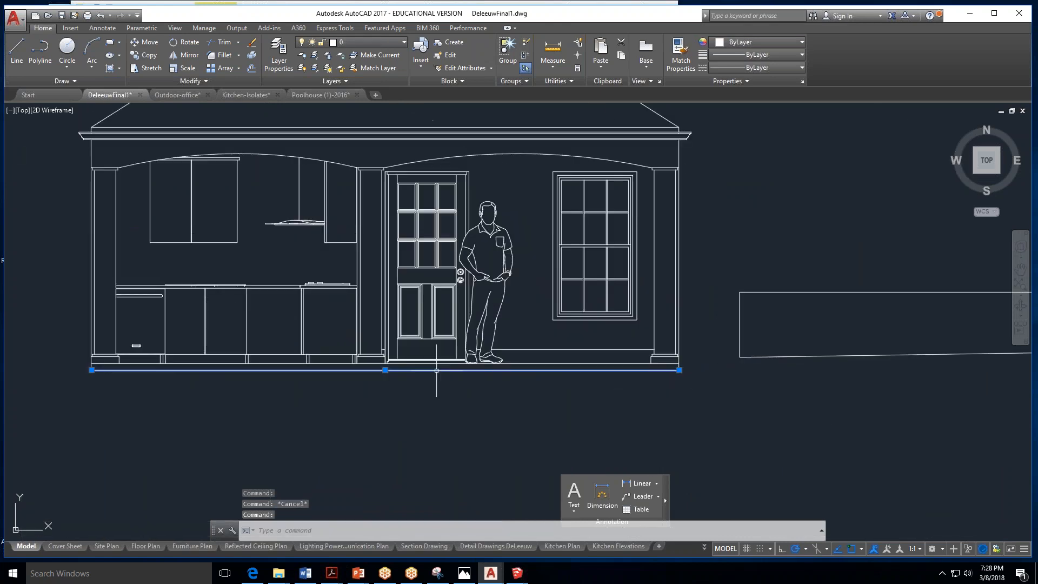
{"action": "key", "text": "Escape"}
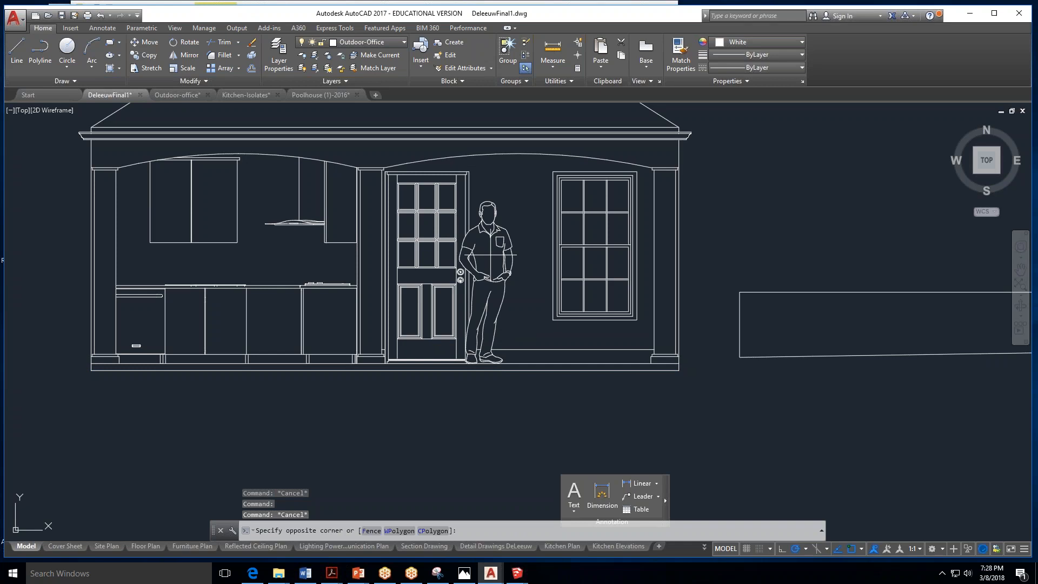
{"action": "left_click", "coordinate": [475, 231]}
{"action": "scroll", "coordinate": [483, 249], "scroll_direction": "down", "scroll_amount": 4}
{"action": "key", "text": "Escape"}
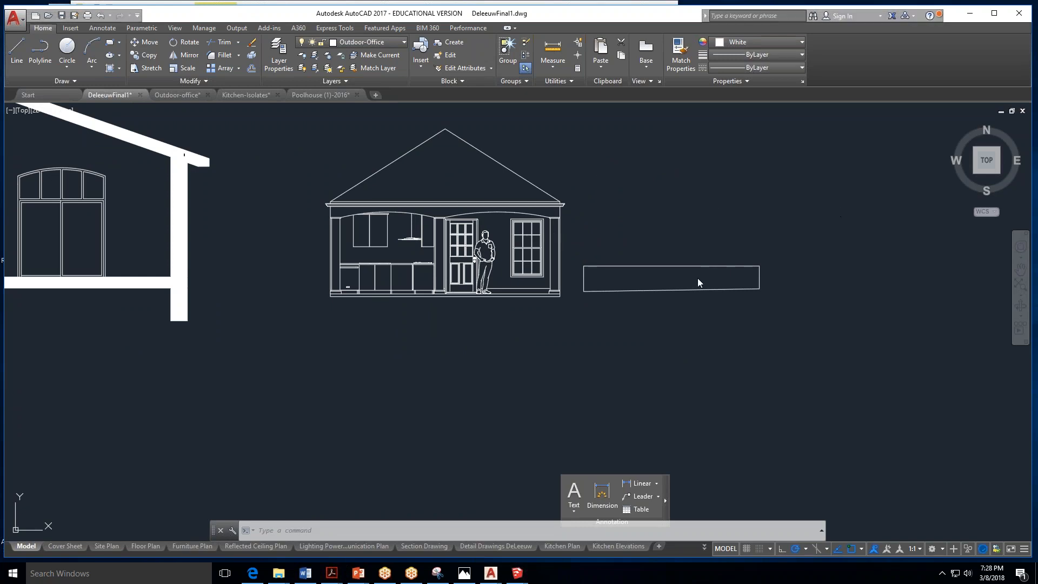
Delete the four-sided line outline beside the poolhouse elevation.
{"action": "mouse_move", "coordinate": [801, 244]}
{"action": "left_mouse_down"}
{"action": "mouse_move", "coordinate": [610, 302]}
{"action": "mouse_move", "coordinate": [585, 263]}
{"action": "left_mouse_up"}
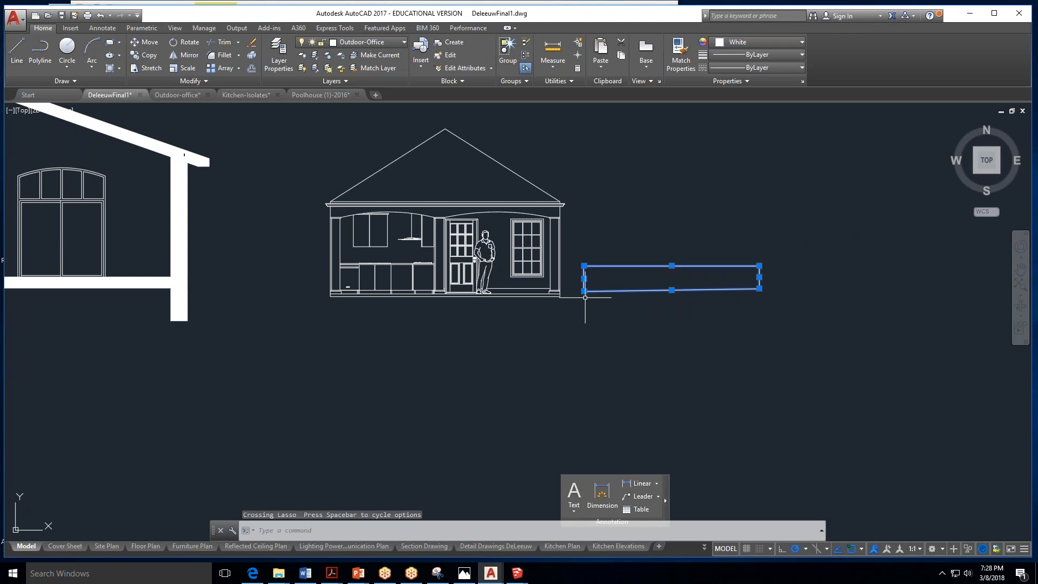
{"action": "key", "text": "Delete"}
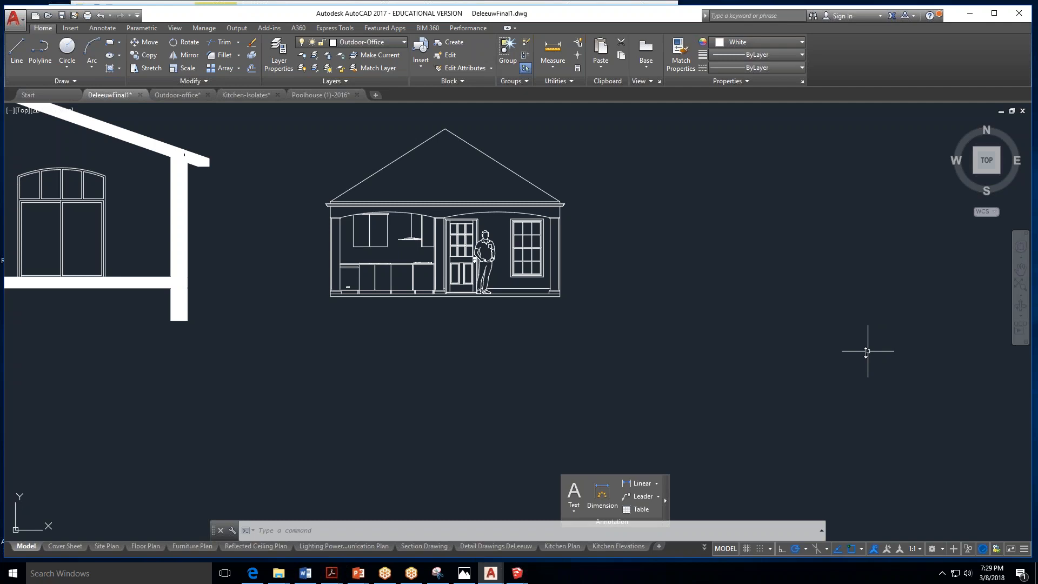
{"action": "scroll", "coordinate": [570, 259], "scroll_direction": "down", "scroll_amount": 4}
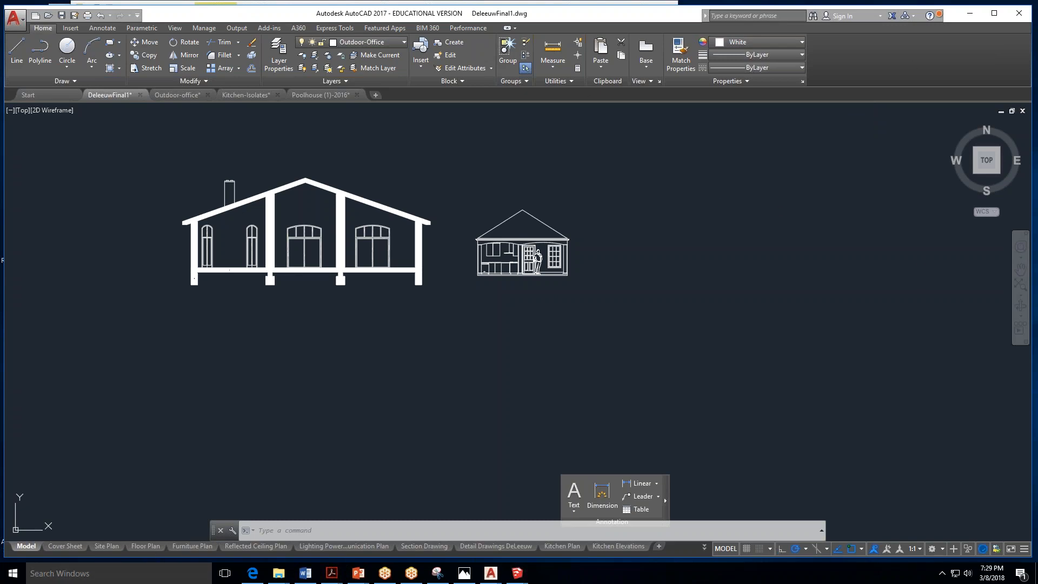
{"action": "mouse_move", "coordinate": [461, 571]}
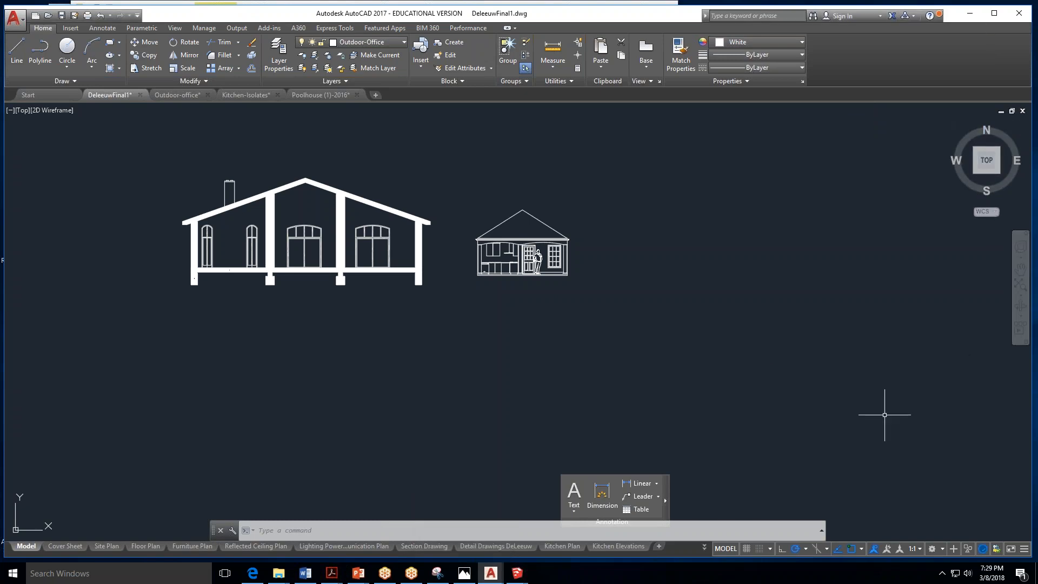
Close the Week 8 folder and exit AutoCAD, discarding the changes in all open drawings.
{"action": "left_click", "coordinate": [971, 14]}
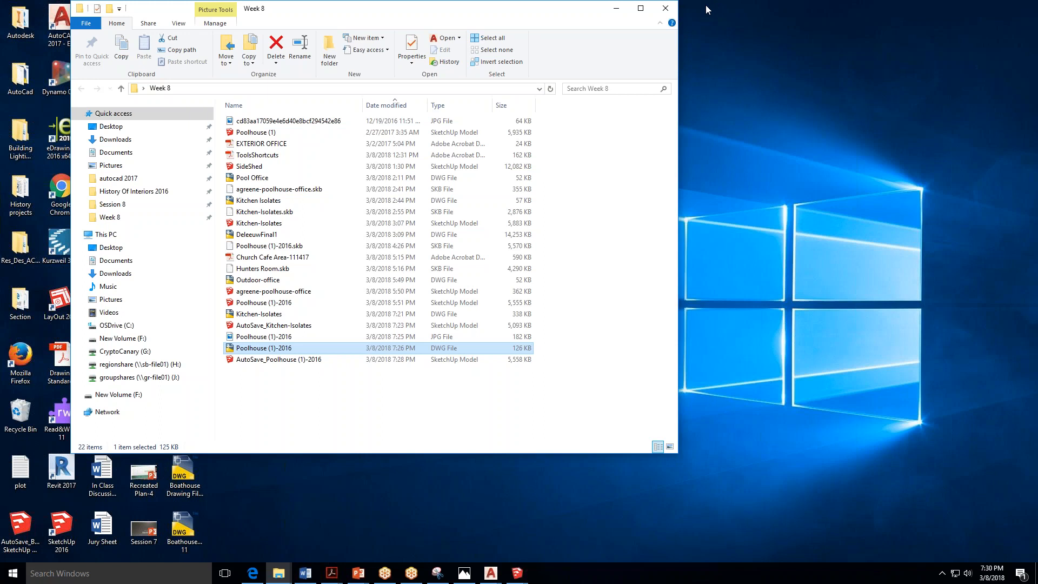
{"action": "left_click", "coordinate": [665, 9]}
{"action": "right_click", "coordinate": [498, 578]}
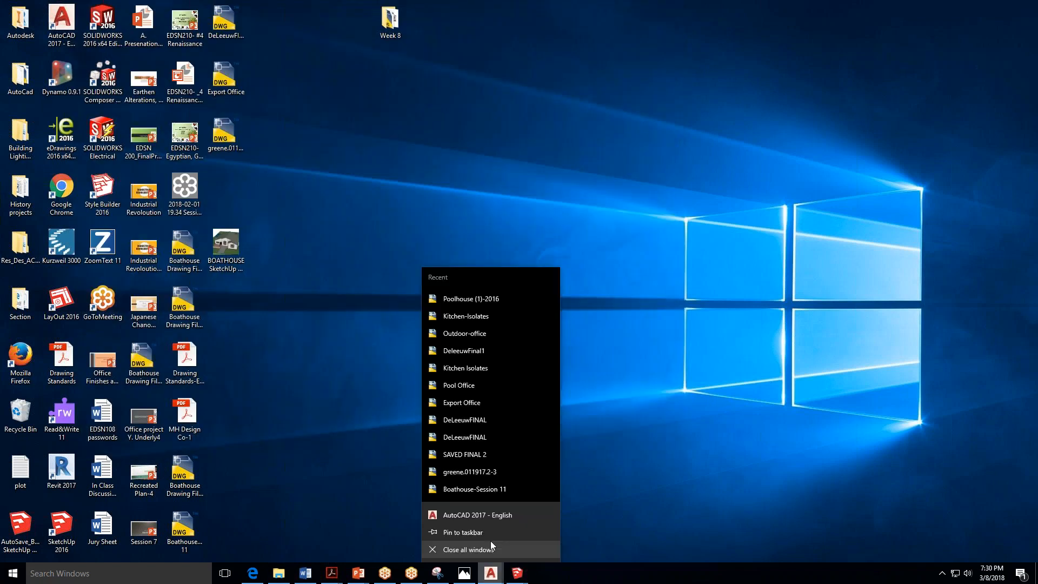
{"action": "left_click", "coordinate": [489, 547]}
{"action": "left_click", "coordinate": [541, 316]}
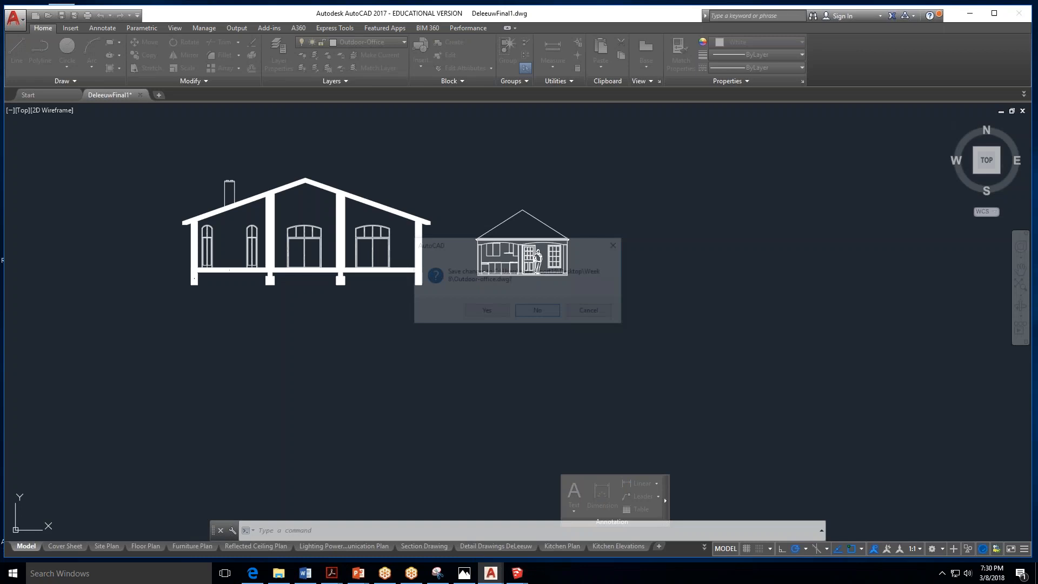
{"action": "left_click", "coordinate": [544, 315]}
{"action": "left_click", "coordinate": [544, 313]}
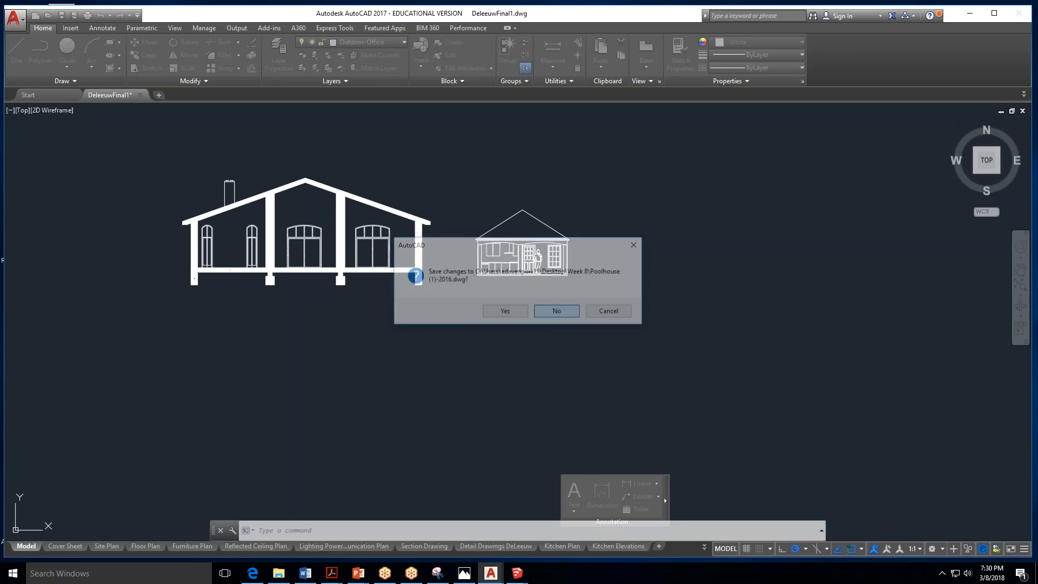
{"action": "left_click", "coordinate": [539, 312]}
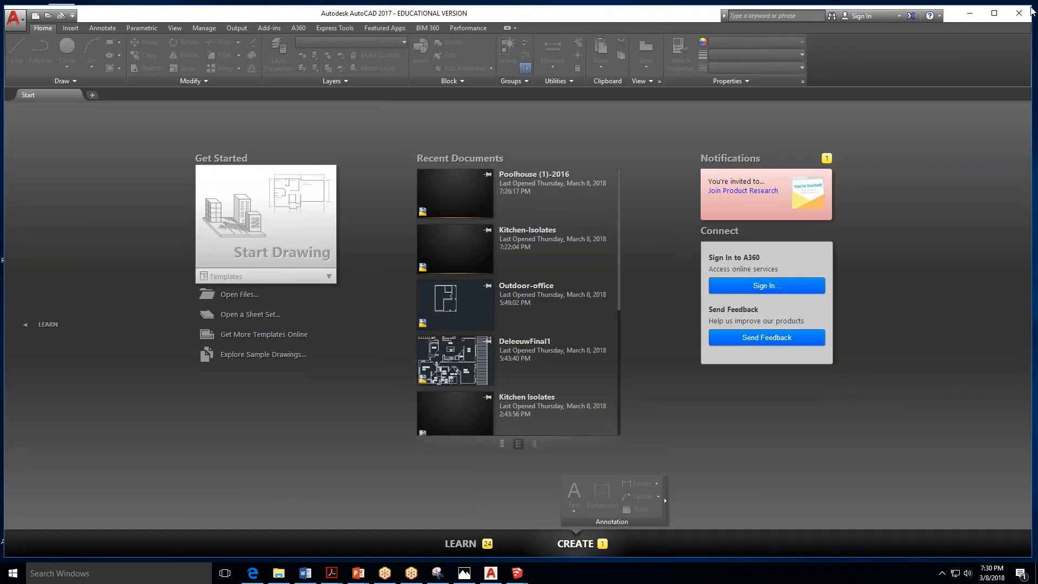
{"action": "left_click", "coordinate": [1027, 13]}
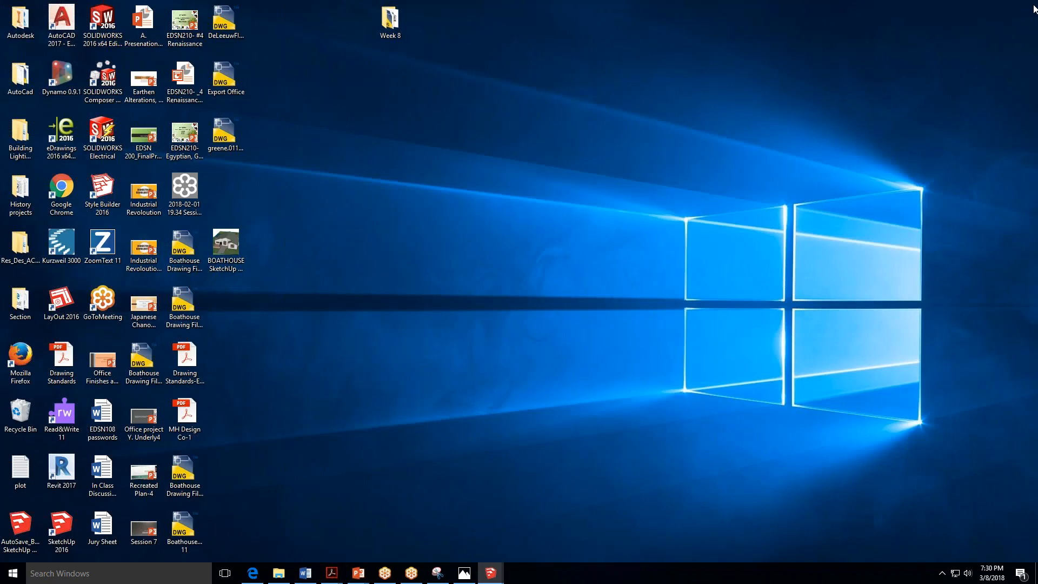
Close all SketchUp windows without saving the changes to Poolhouse (1)-2016 and Kitchen-Isolates.
{"action": "right_click", "coordinate": [491, 572]}
{"action": "left_click", "coordinate": [493, 550]}
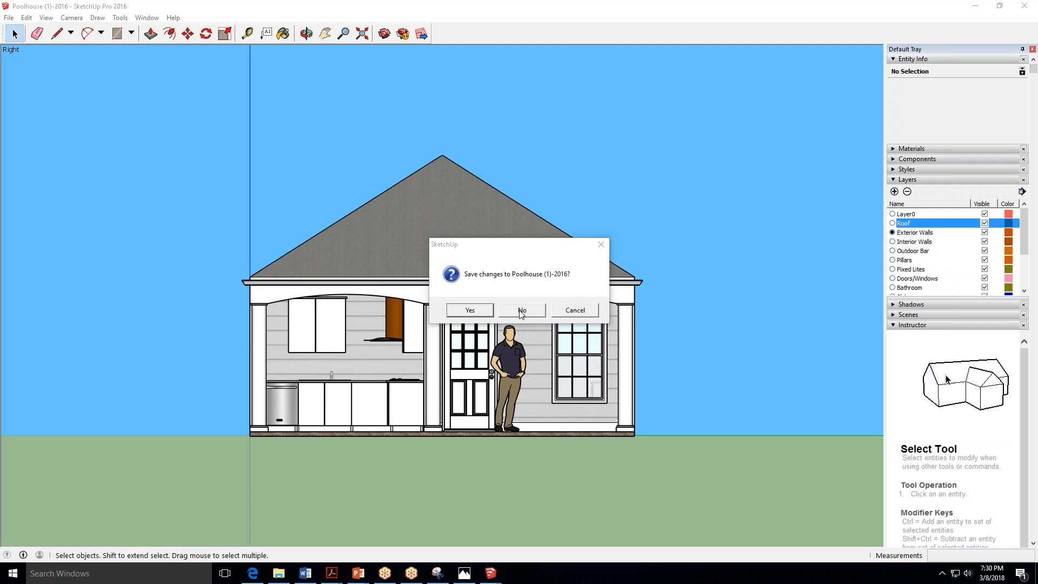
{"action": "left_click", "coordinate": [522, 311]}
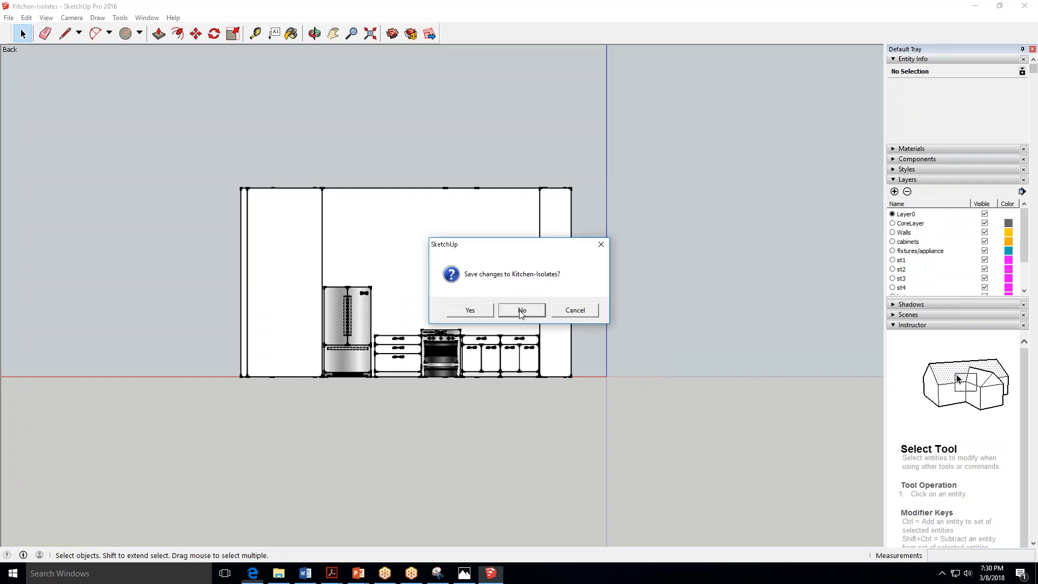
{"action": "left_click", "coordinate": [521, 310]}
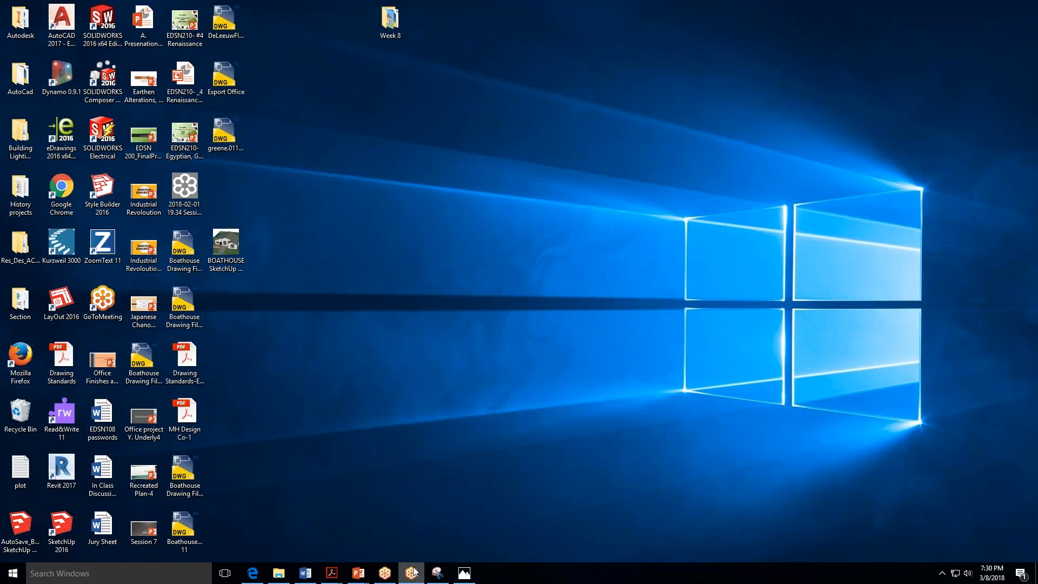